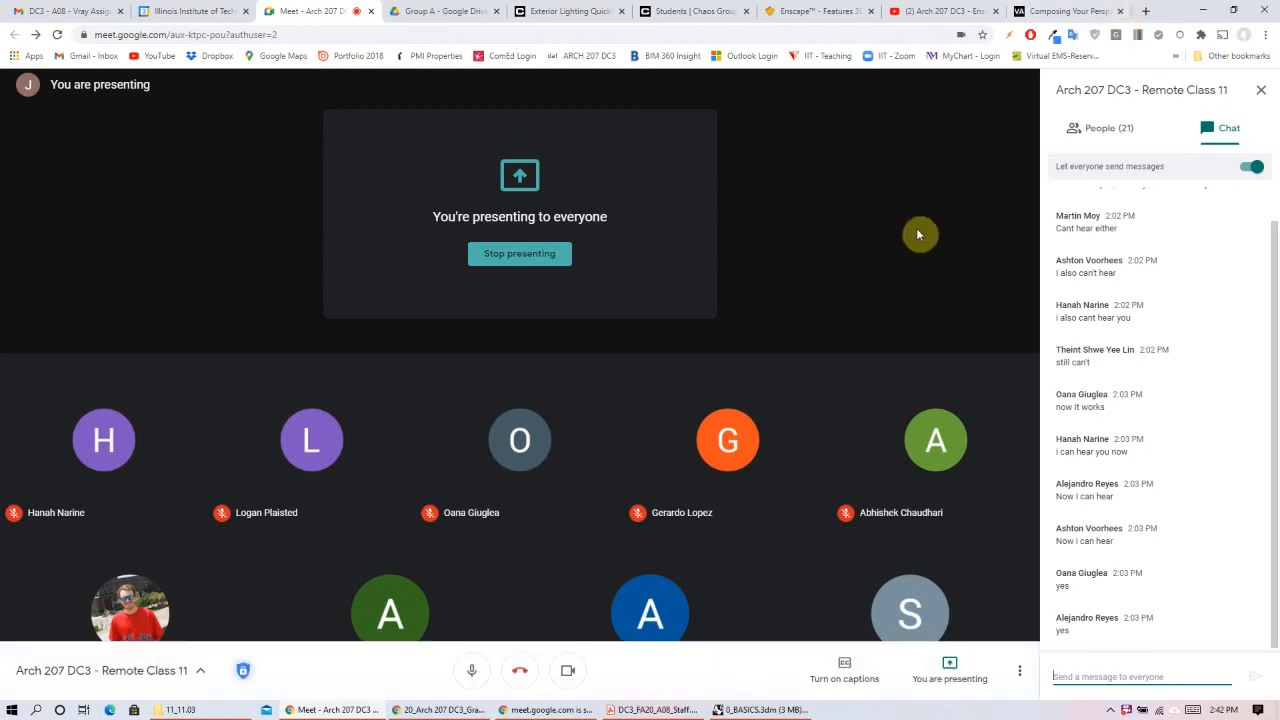
Step: Switch to the 0_BASICS.3dm model in Rhino and examine the gabled house from both long sides, including its glazed middle bay and roof
left_click(1202, 12)
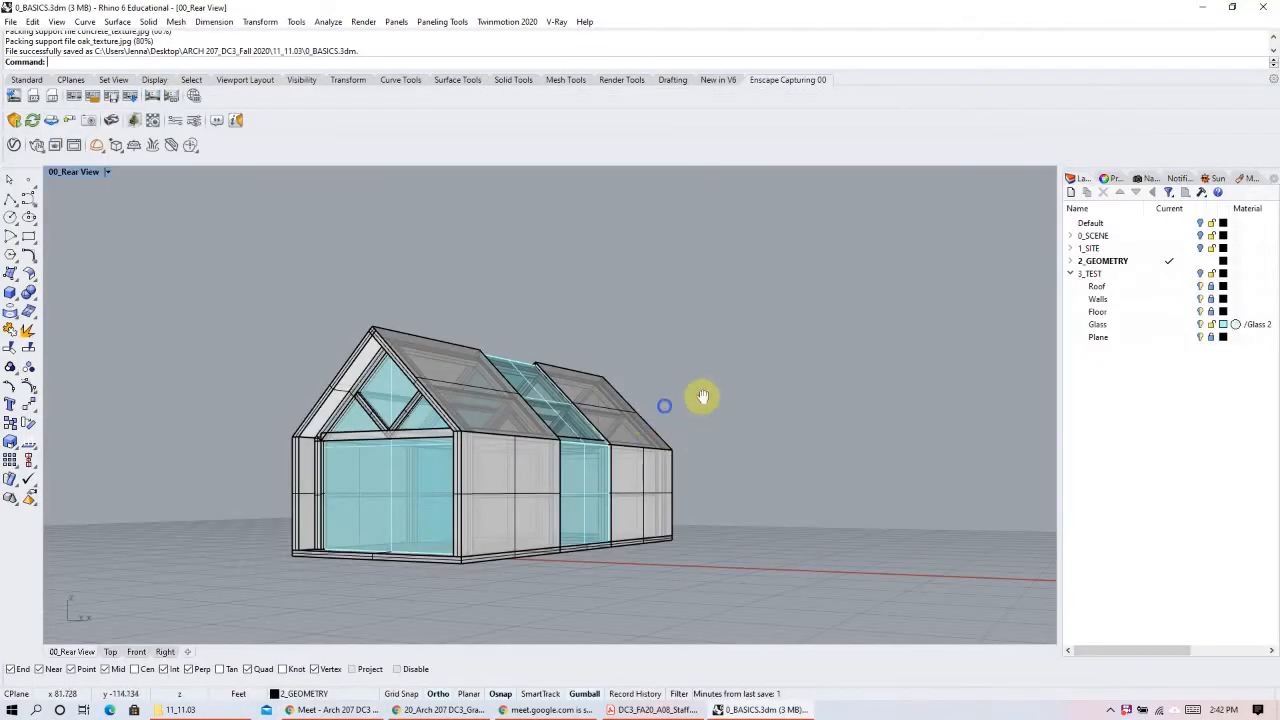
right_click_drag(676, 407, 706, 389, "shift")
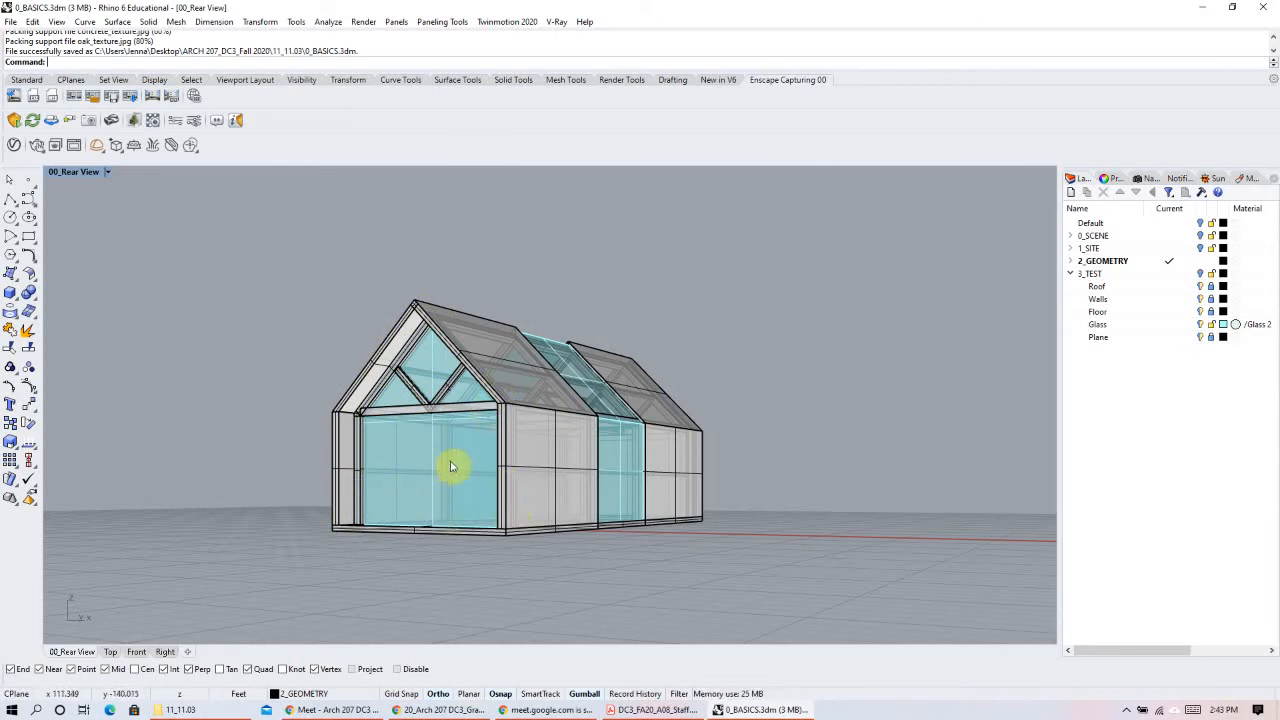
right_click_drag(523, 480, 497, 469)
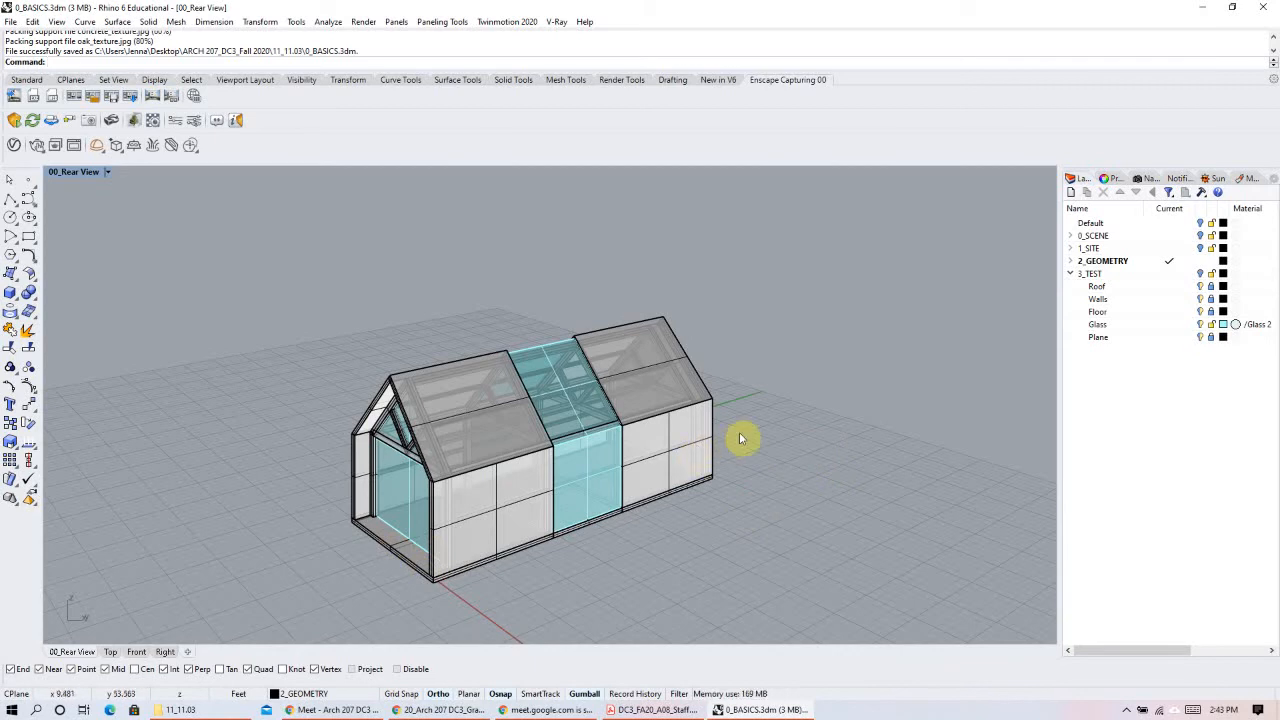
right_click_drag(711, 489, 663, 466, "shift")
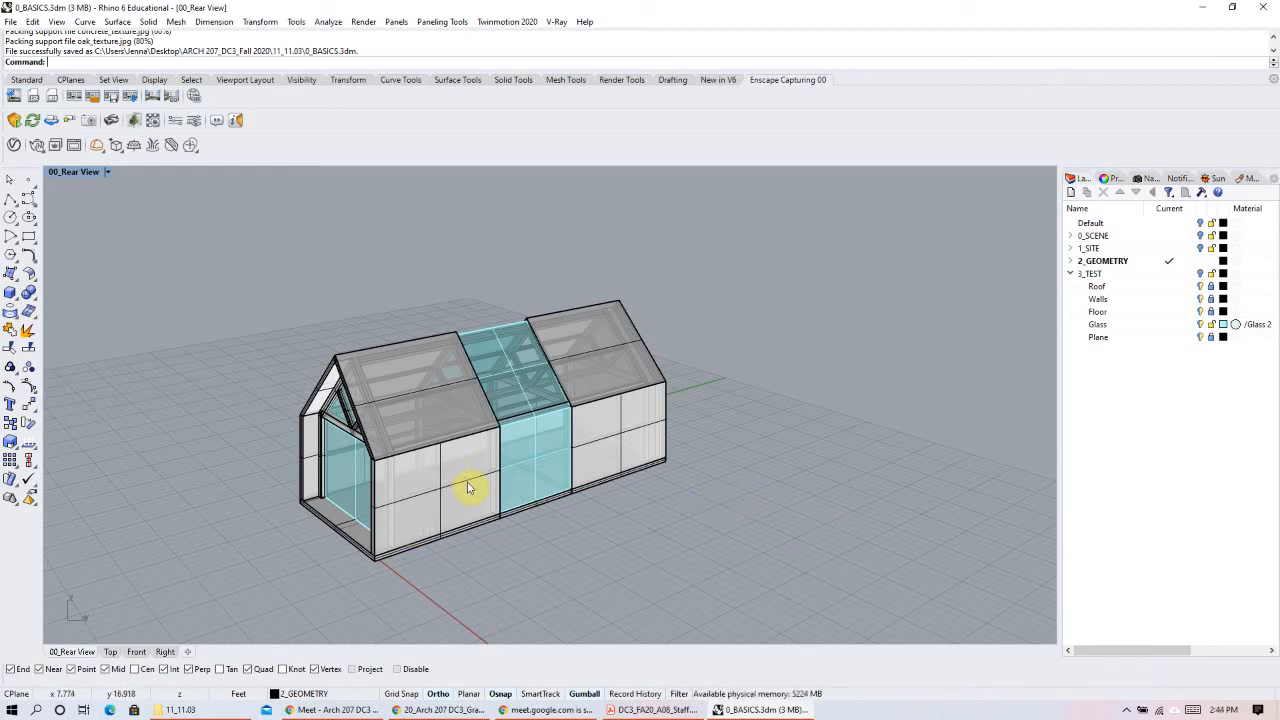
right_click_drag(530, 496, 652, 473, "shift")
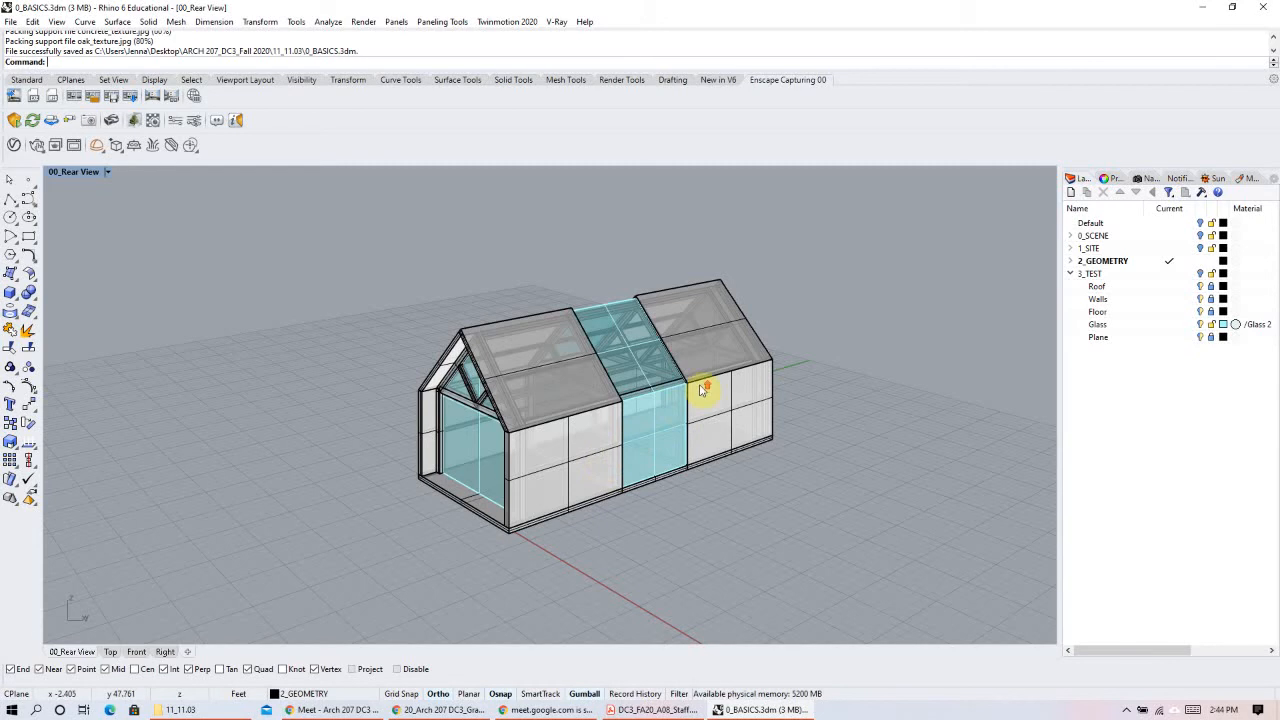
scroll(700, 390, "up", 2)
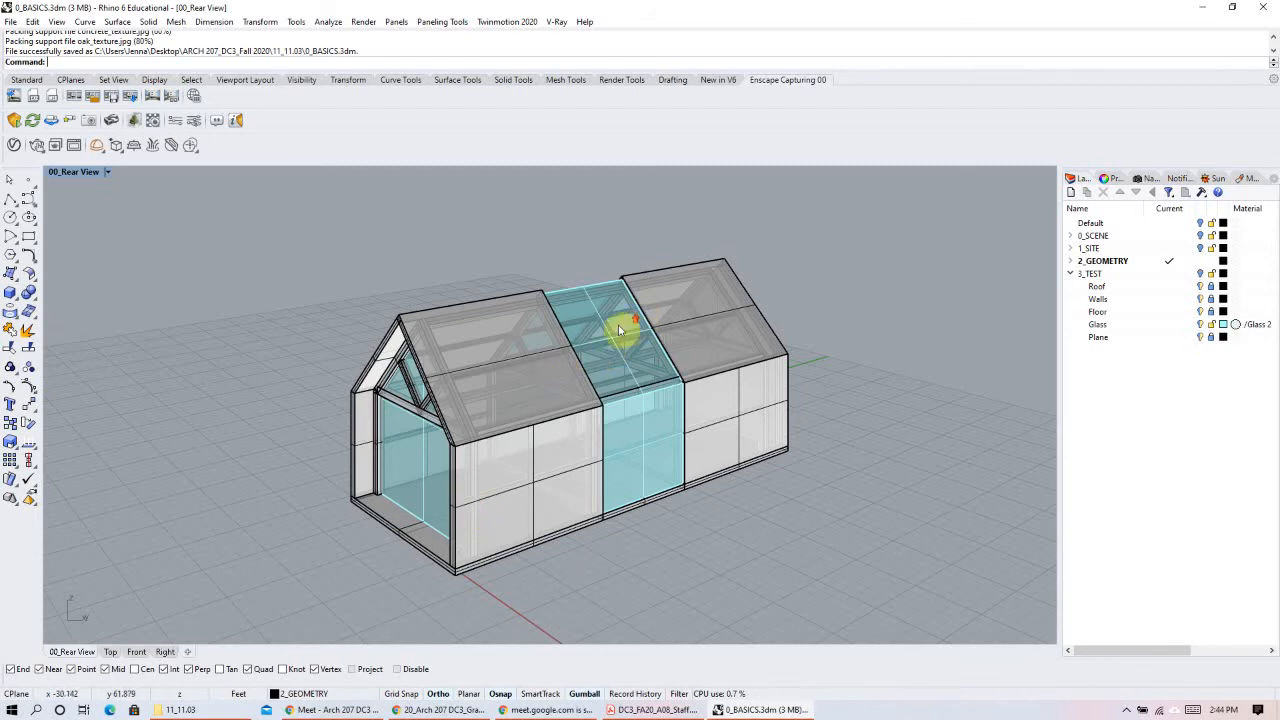
scroll(618, 330, "up", 4)
right_click_drag(722, 463, 555, 412)
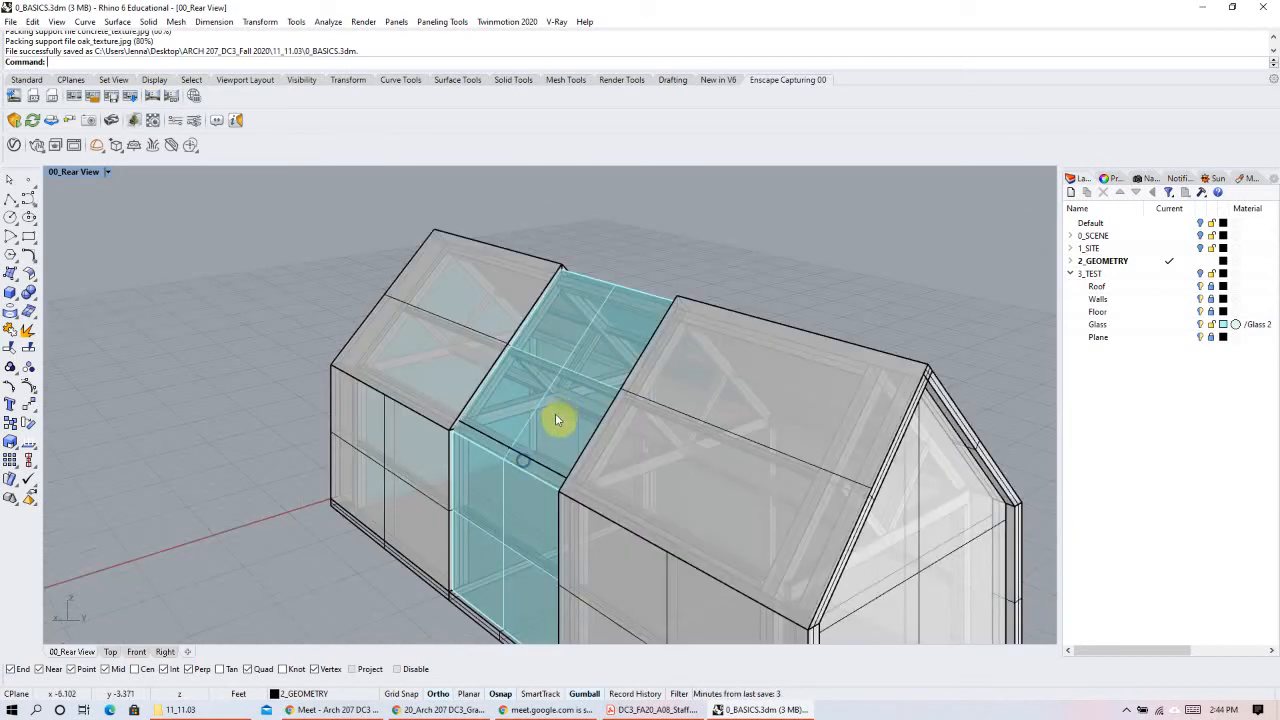
right_click_drag(551, 405, 563, 364)
scroll(531, 431, "up", 4)
right_click_drag(531, 434, 655, 401)
scroll(655, 401, "down", 6)
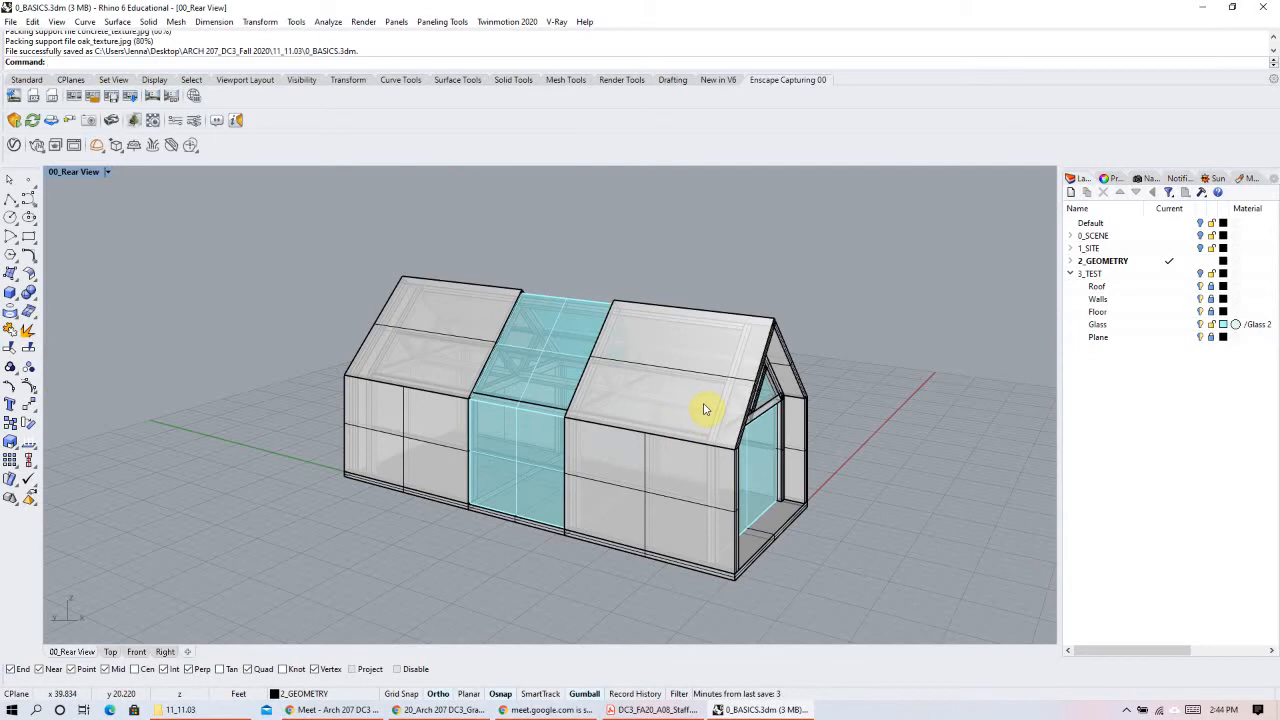
right_click_drag(849, 389, 588, 473)
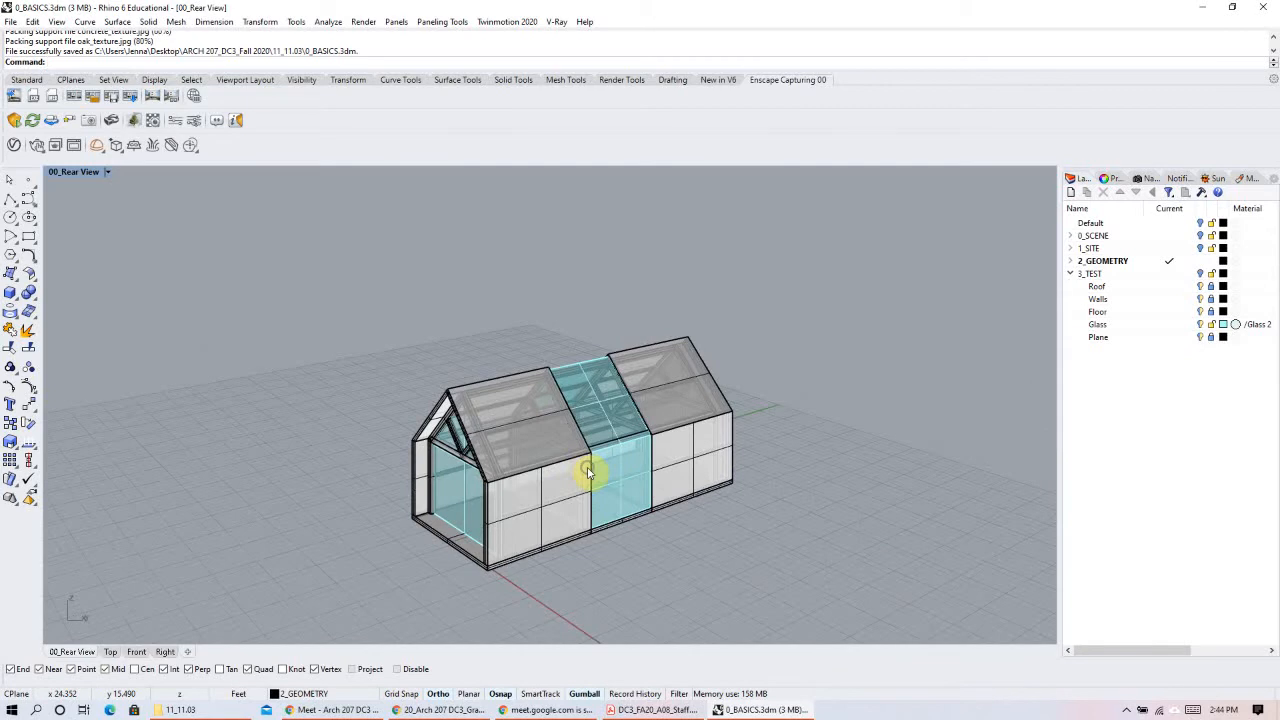
scroll(608, 445, "up", 2)
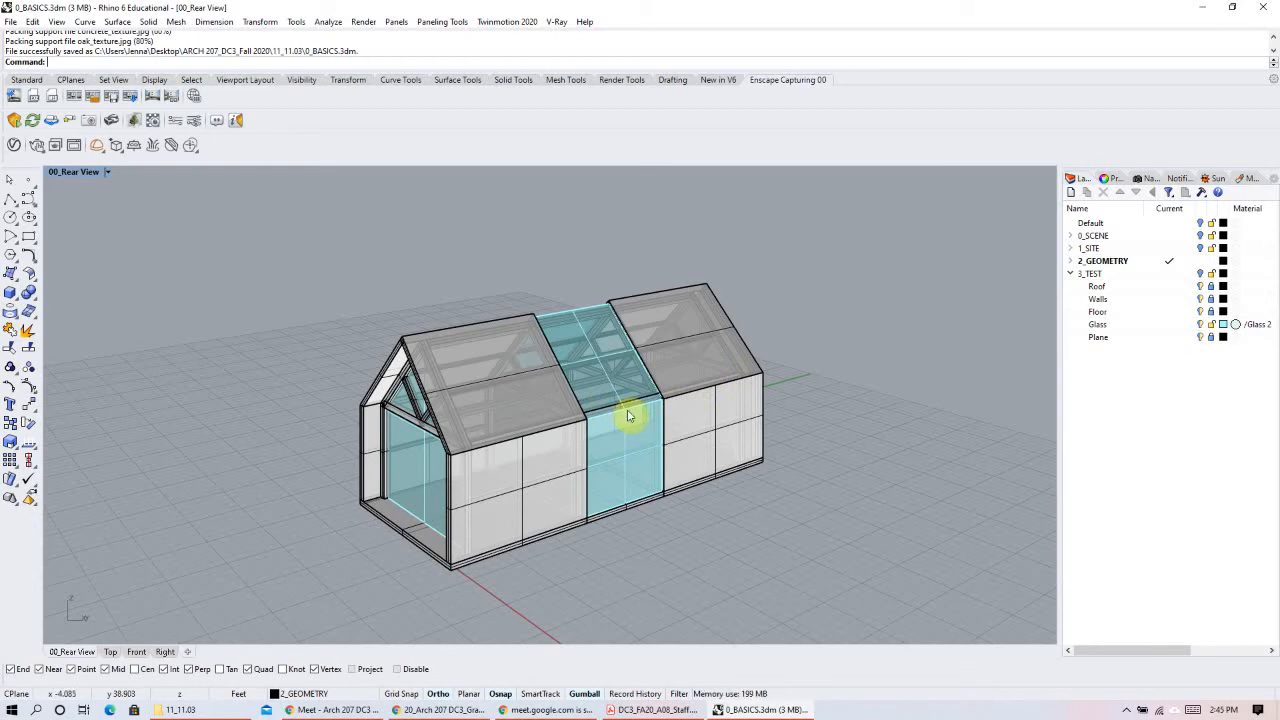
Step: Review the saved views 00_Rear View, 01_Front View, 02_Site, A_Centered and B_Angled, ending on 00_Rear View
left_click(1145, 179)
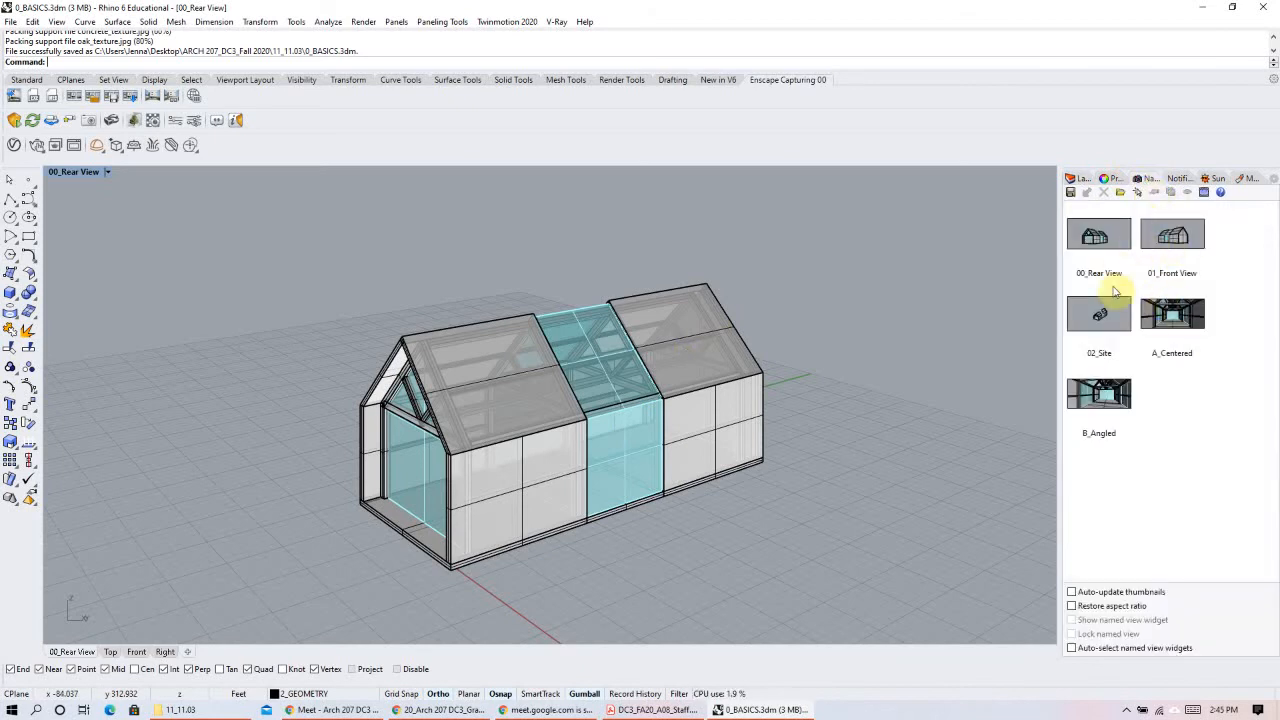
double_click(1112, 246)
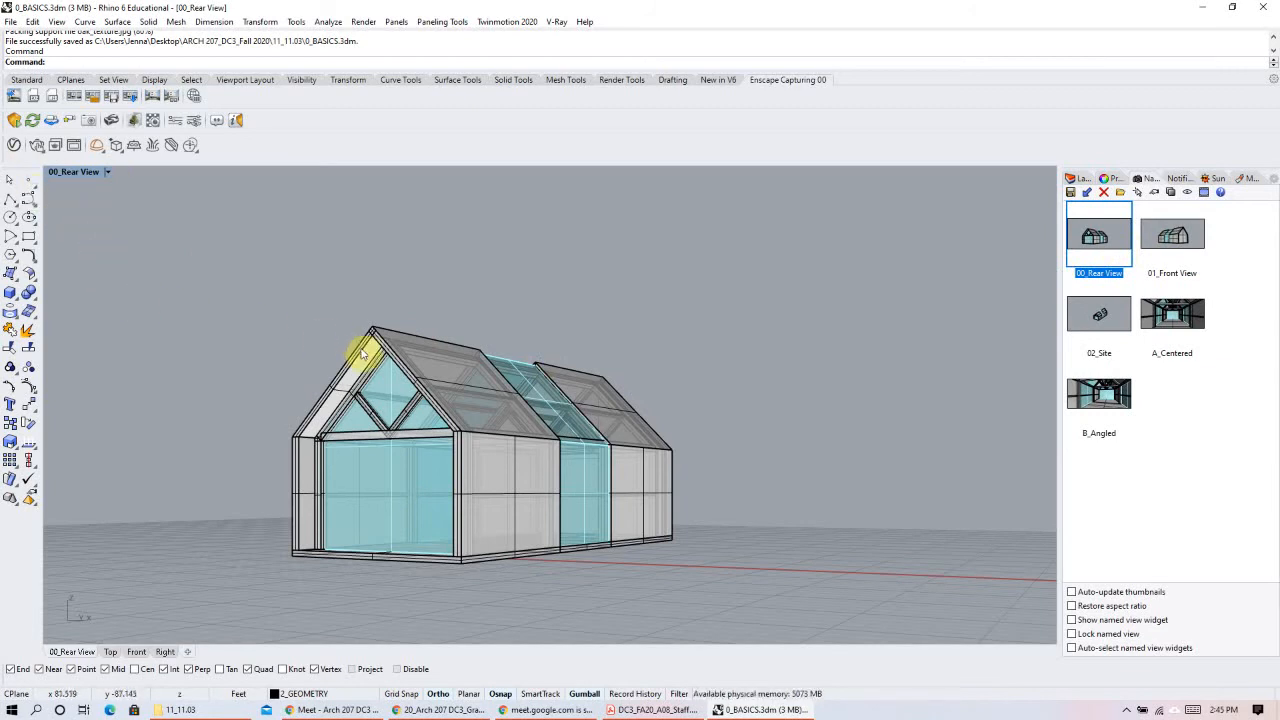
double_click(1176, 248)
double_click(1108, 310)
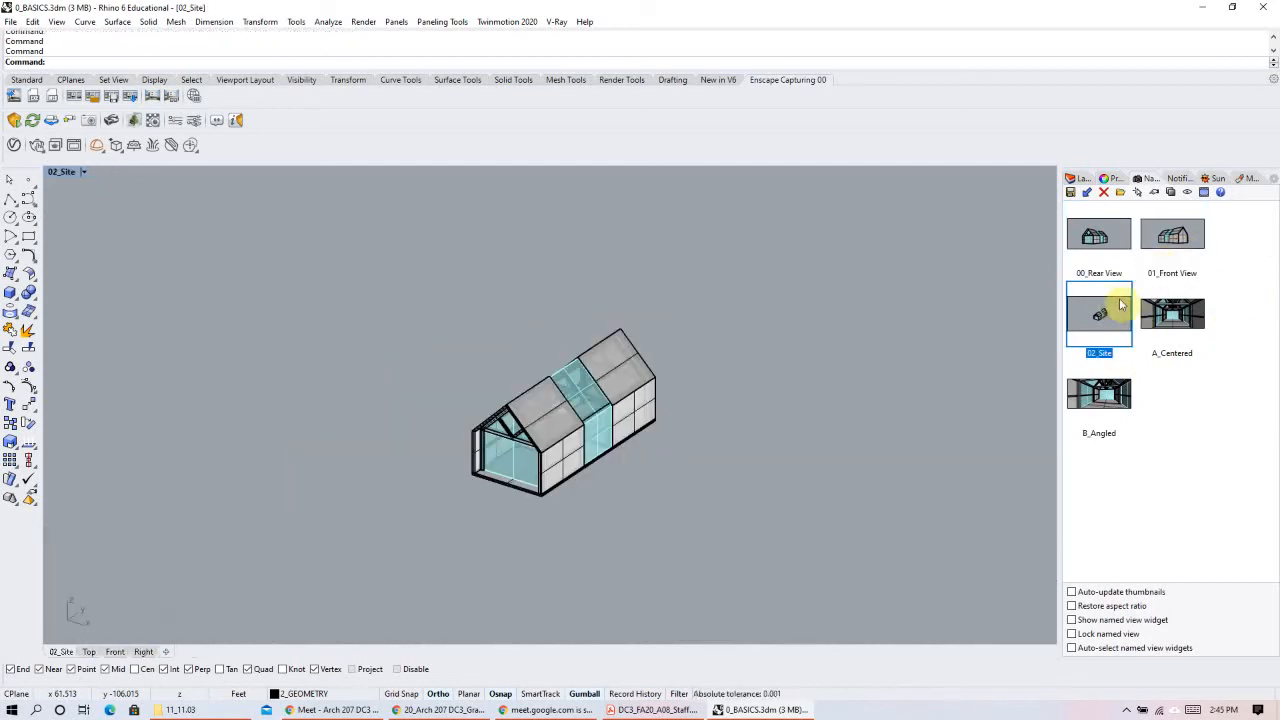
double_click(1176, 314)
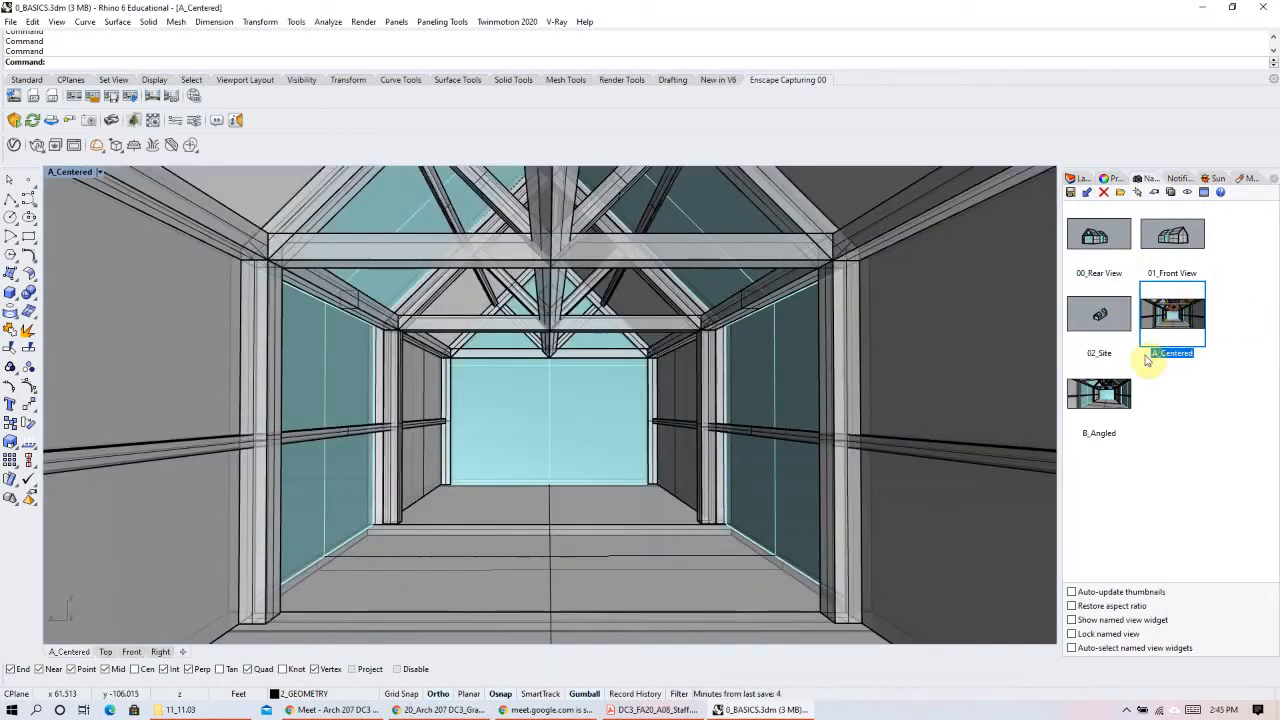
double_click(1119, 405)
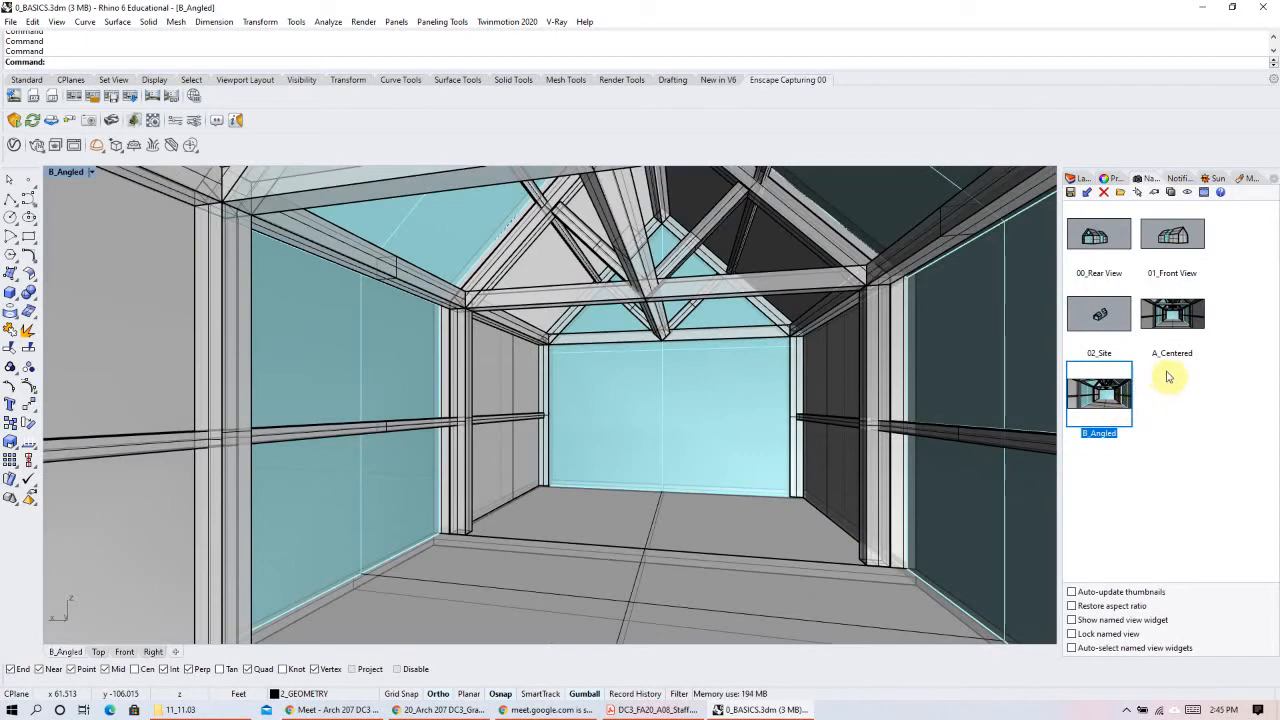
double_click(1120, 250)
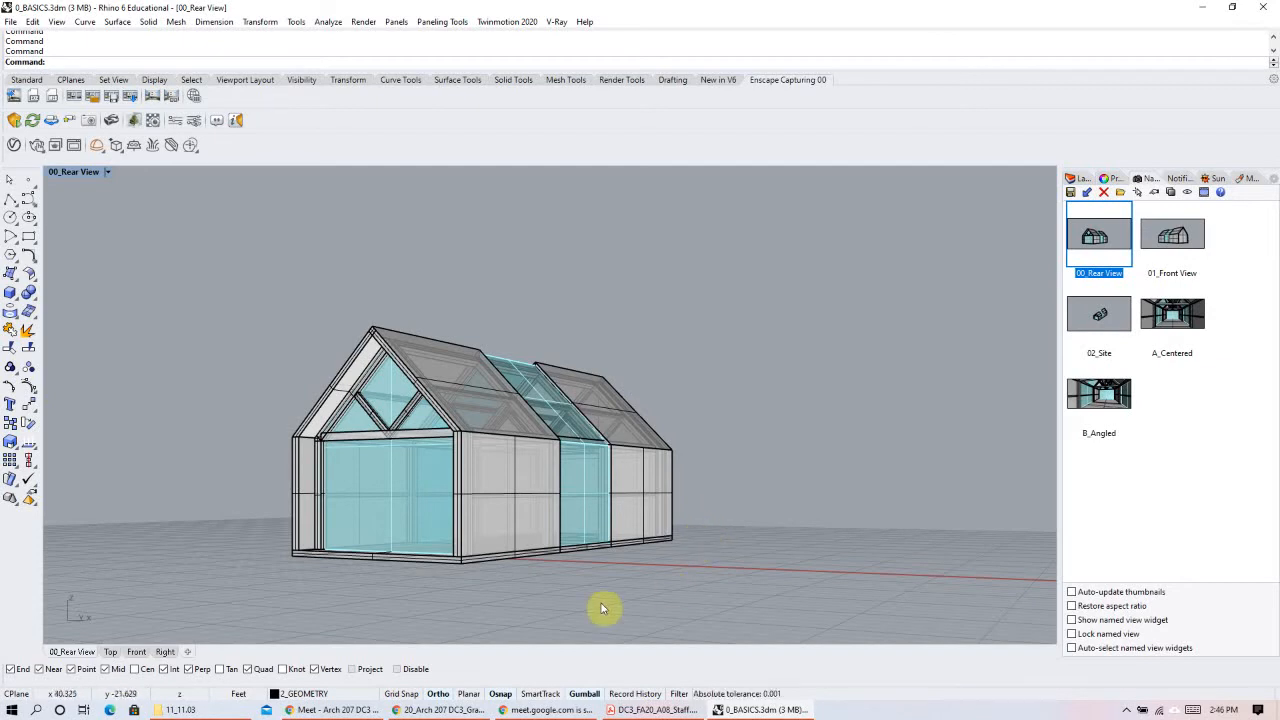
Step: Display the layer list with the 2_GEOMETRY sublayers expanded and the 3_TEST sublayers collapsed
left_click(1077, 179)
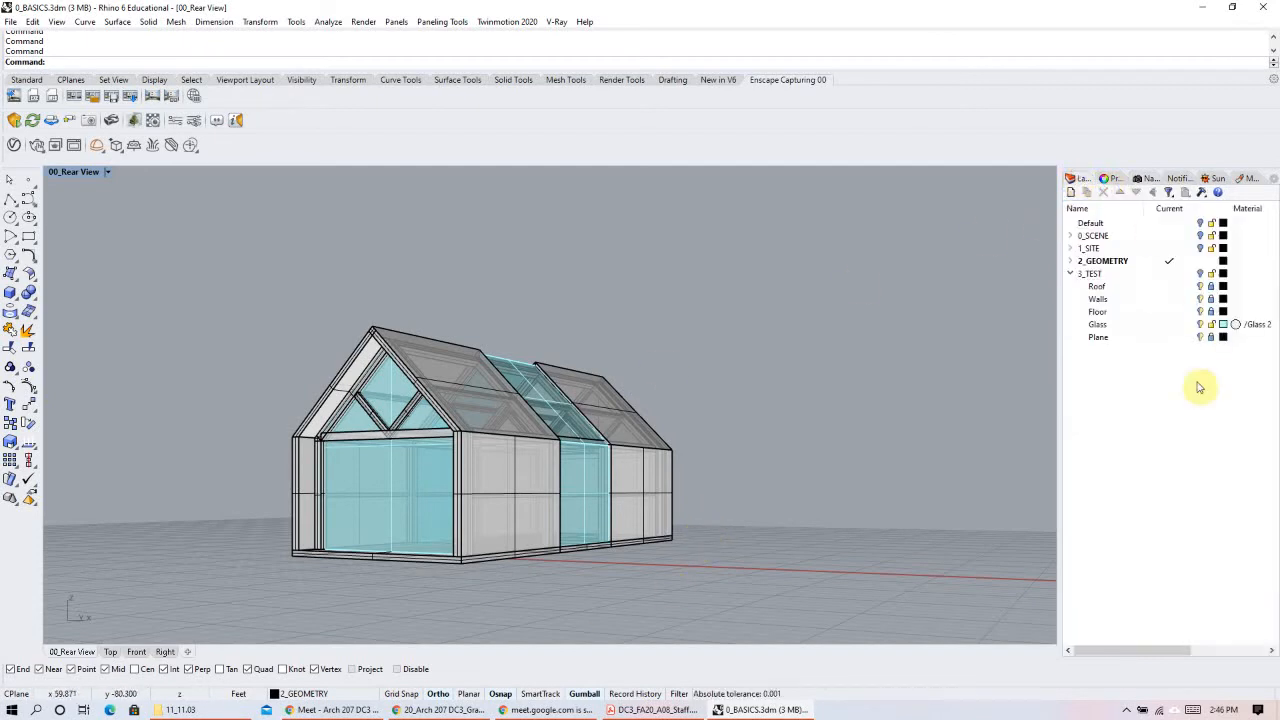
left_click(1071, 261)
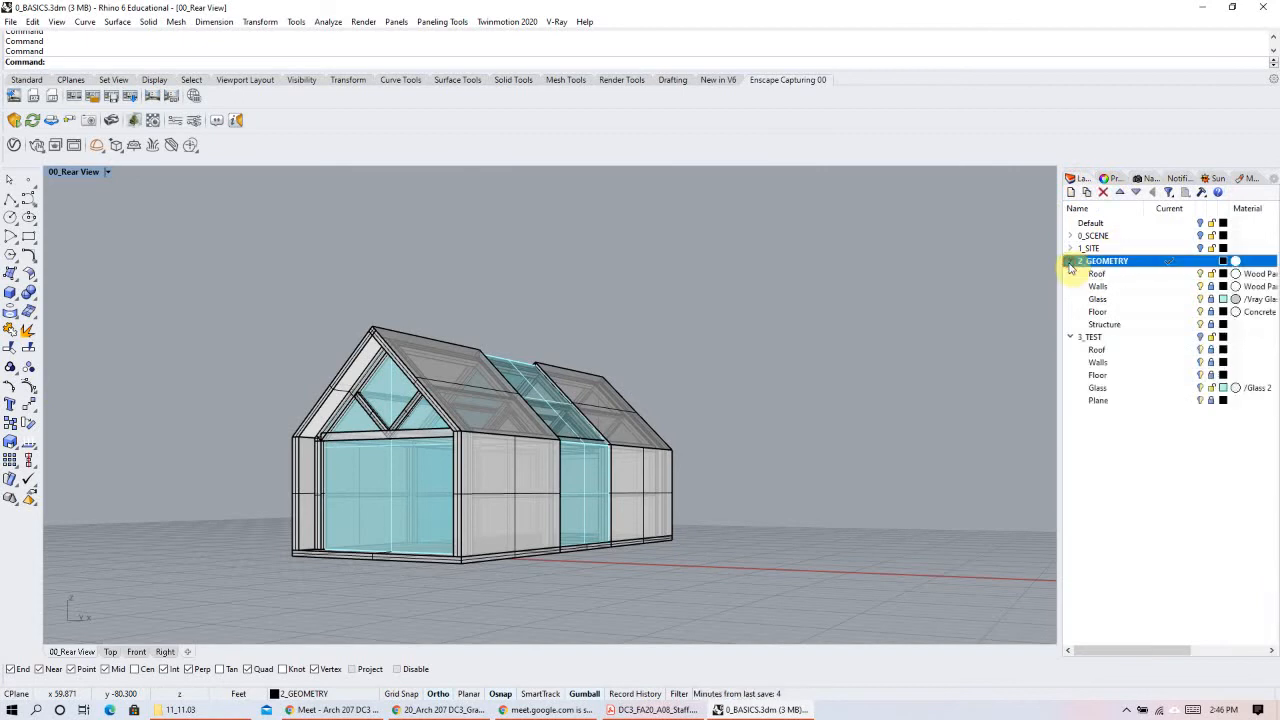
left_click(1071, 337)
Step: Turn on the 3_TEST layer to examine the second house beside the main one, and turn the layer off again
left_click(1199, 337)
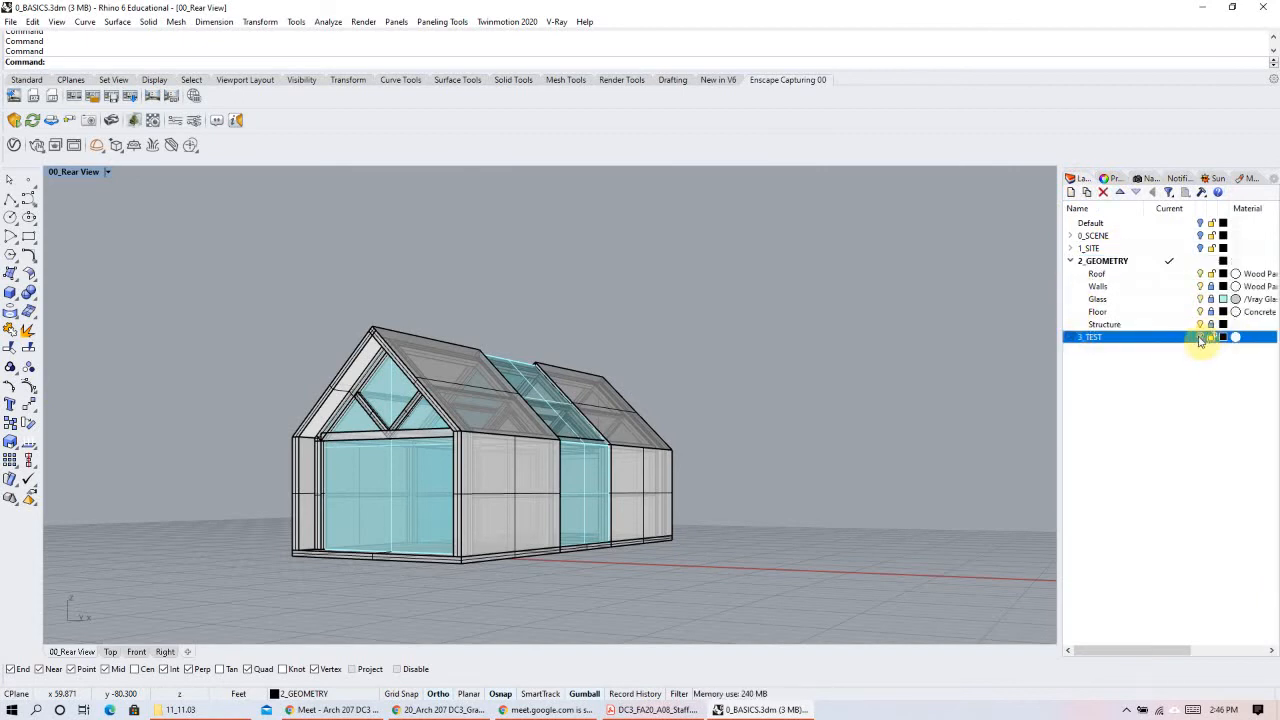
scroll(520, 472, "down", 3)
right_click_drag(852, 474, 960, 430)
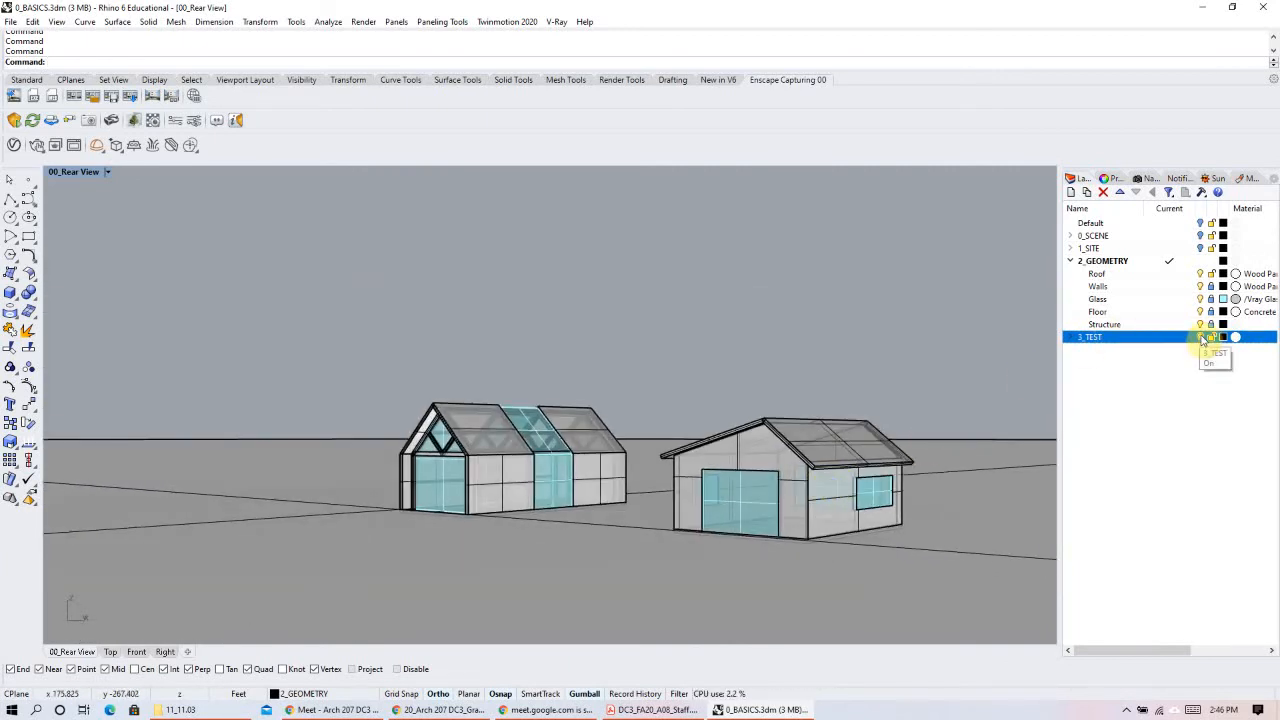
left_click(1201, 338)
right_click_drag(640, 489, 589, 517)
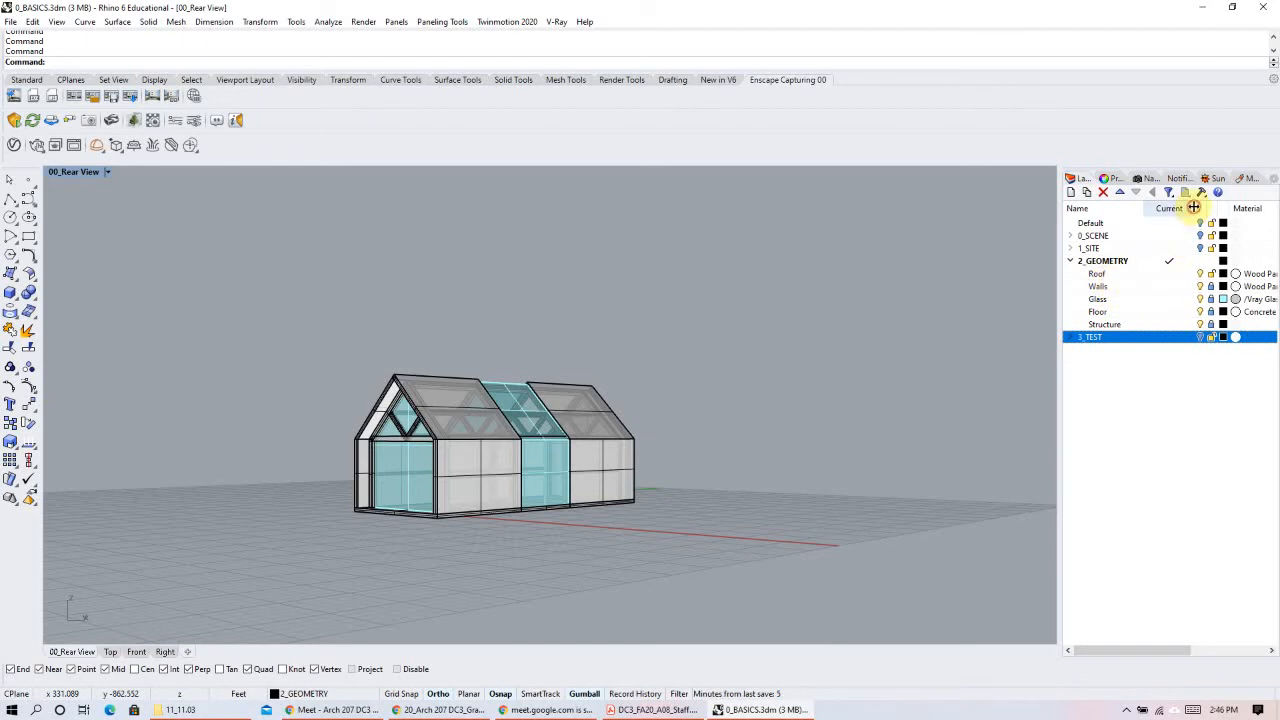
Step: Widen the layer list and its Material column to show the full material names
left_click_drag(1193, 207, 1183, 207)
left_click_drag(1058, 289, 1004, 288)
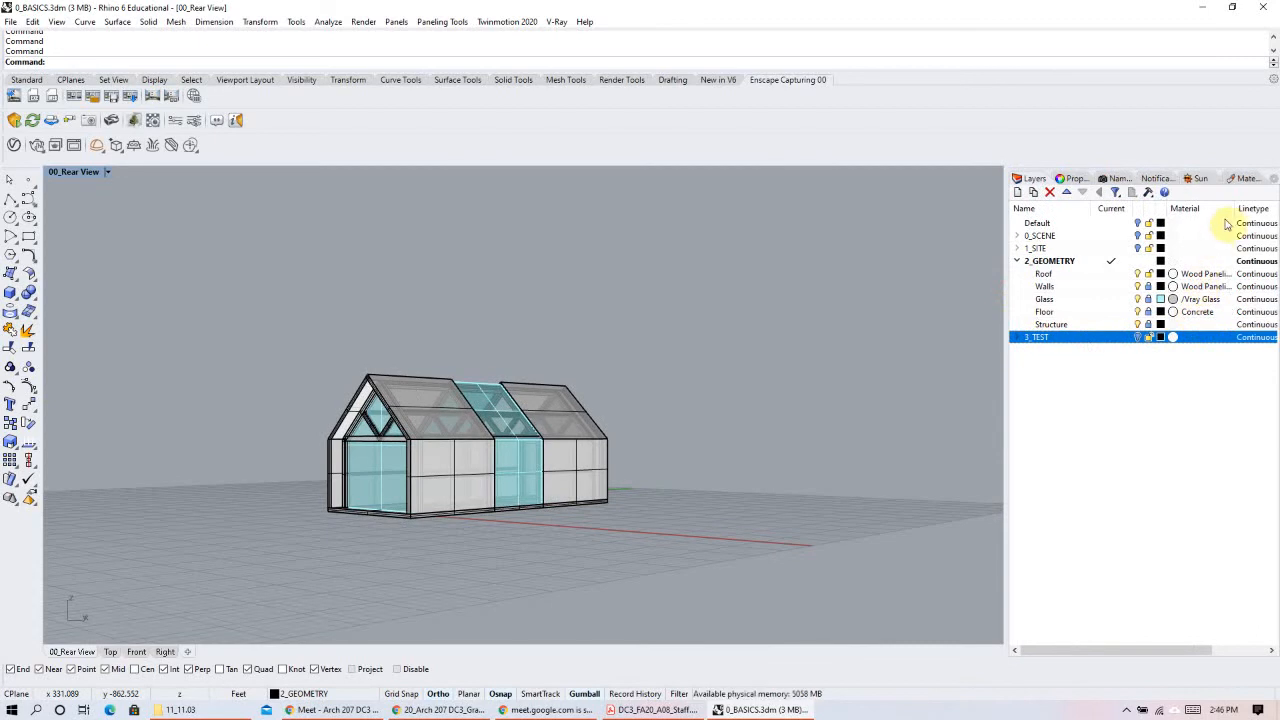
left_click_drag(1235, 207, 1258, 205)
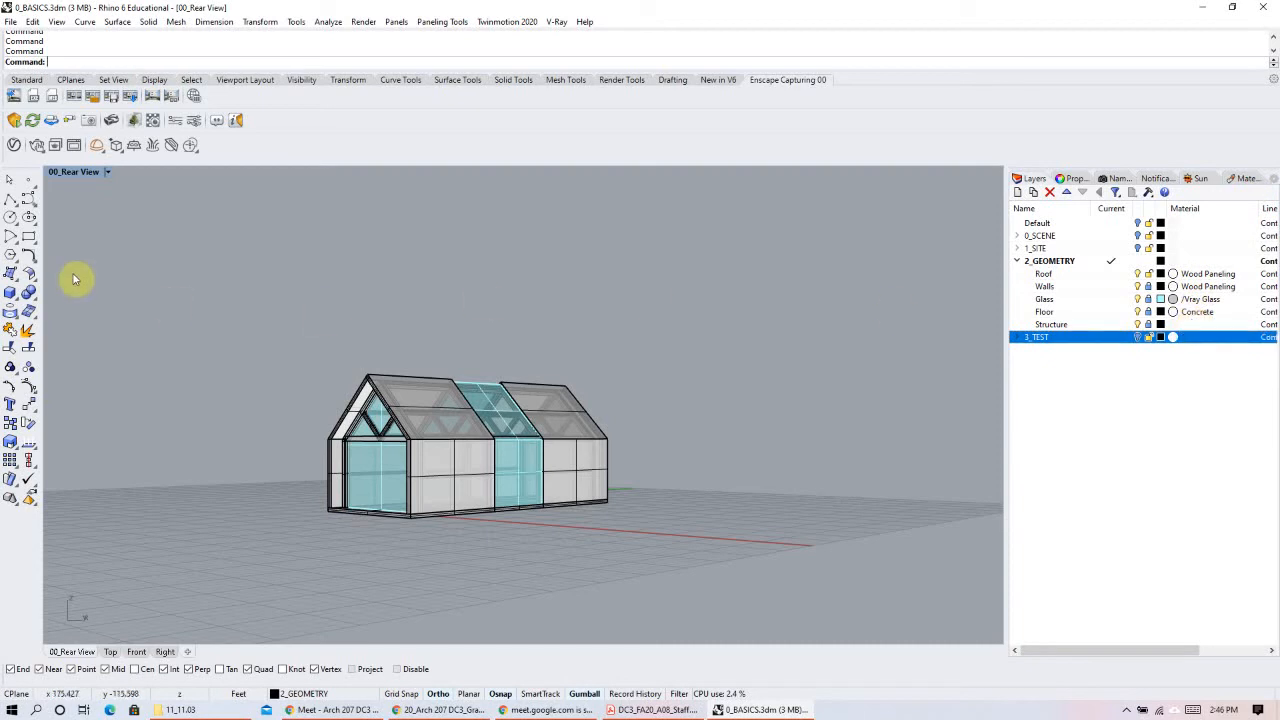
Step: Preview the rear view in the Arctic and Rendered display modes and return it to Ghosted
left_click(108, 173)
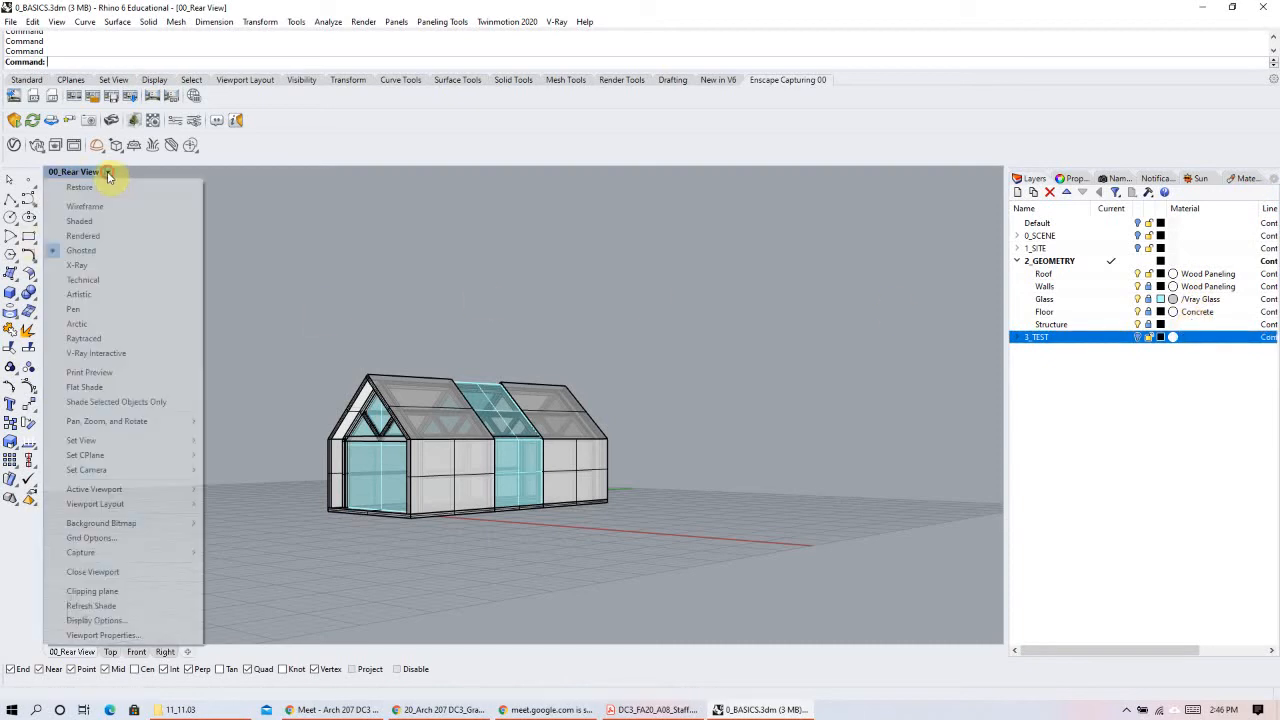
left_click(95, 324)
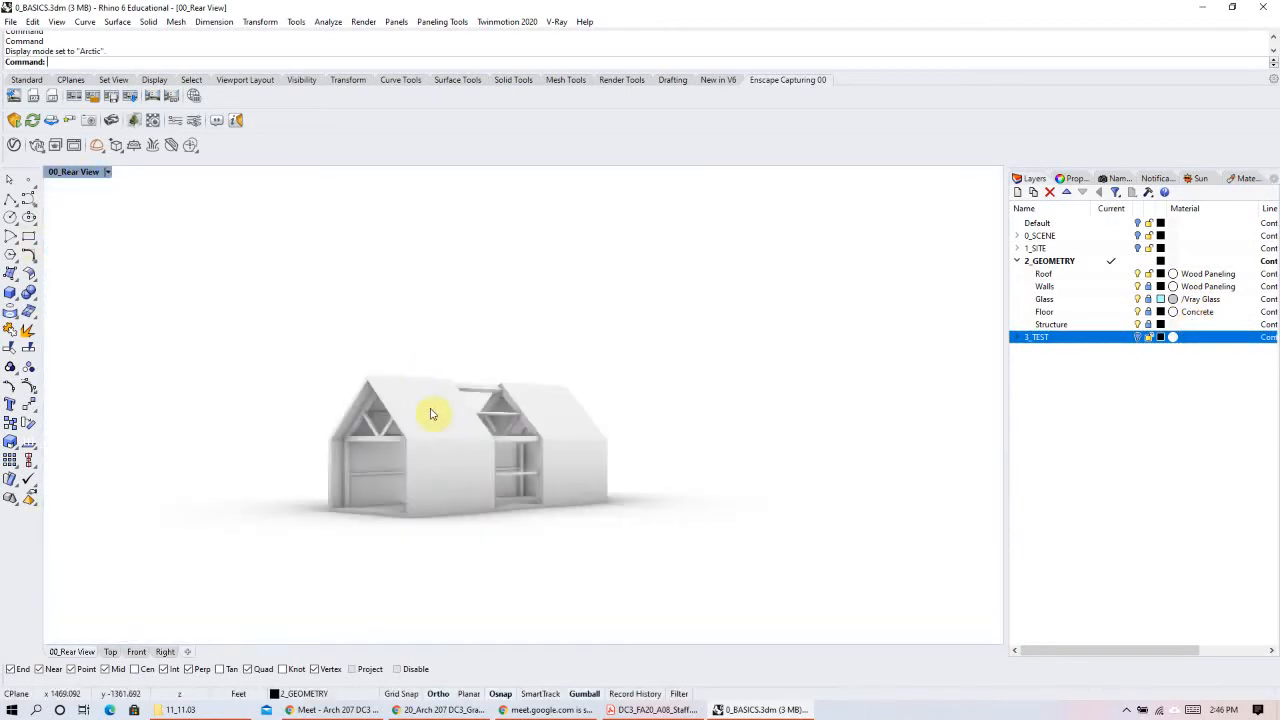
left_click(108, 173)
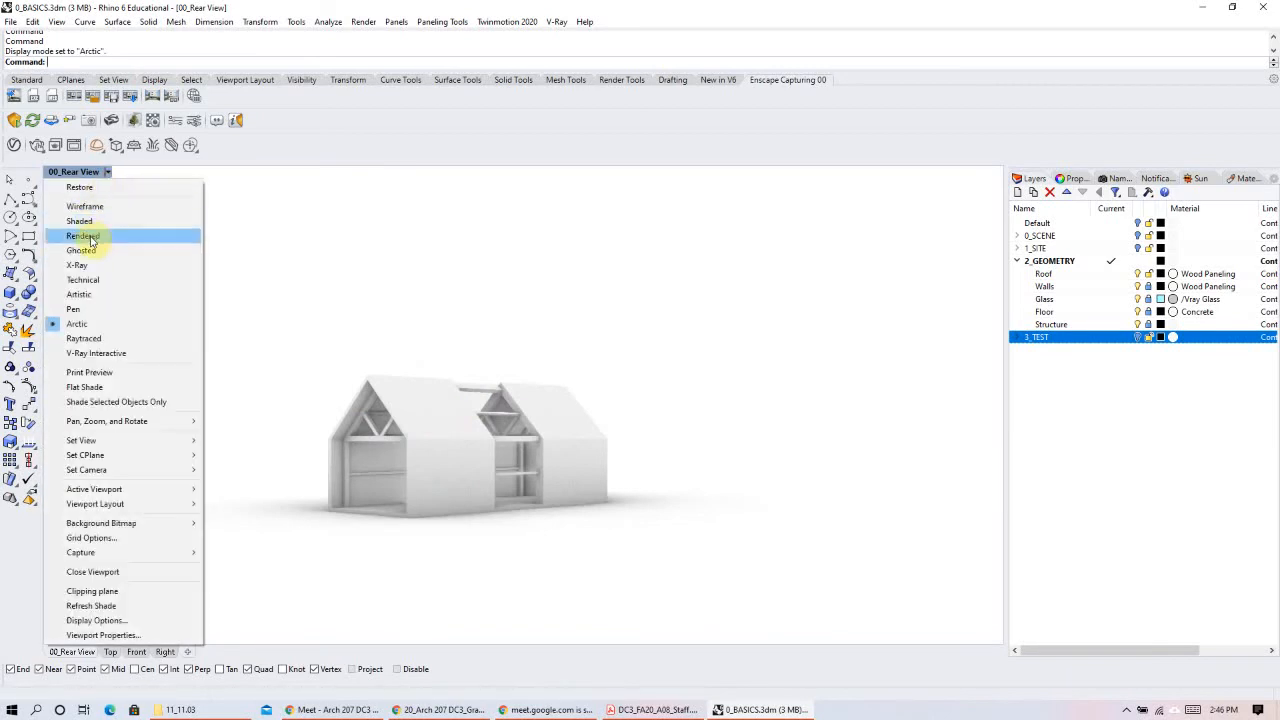
left_click(88, 236)
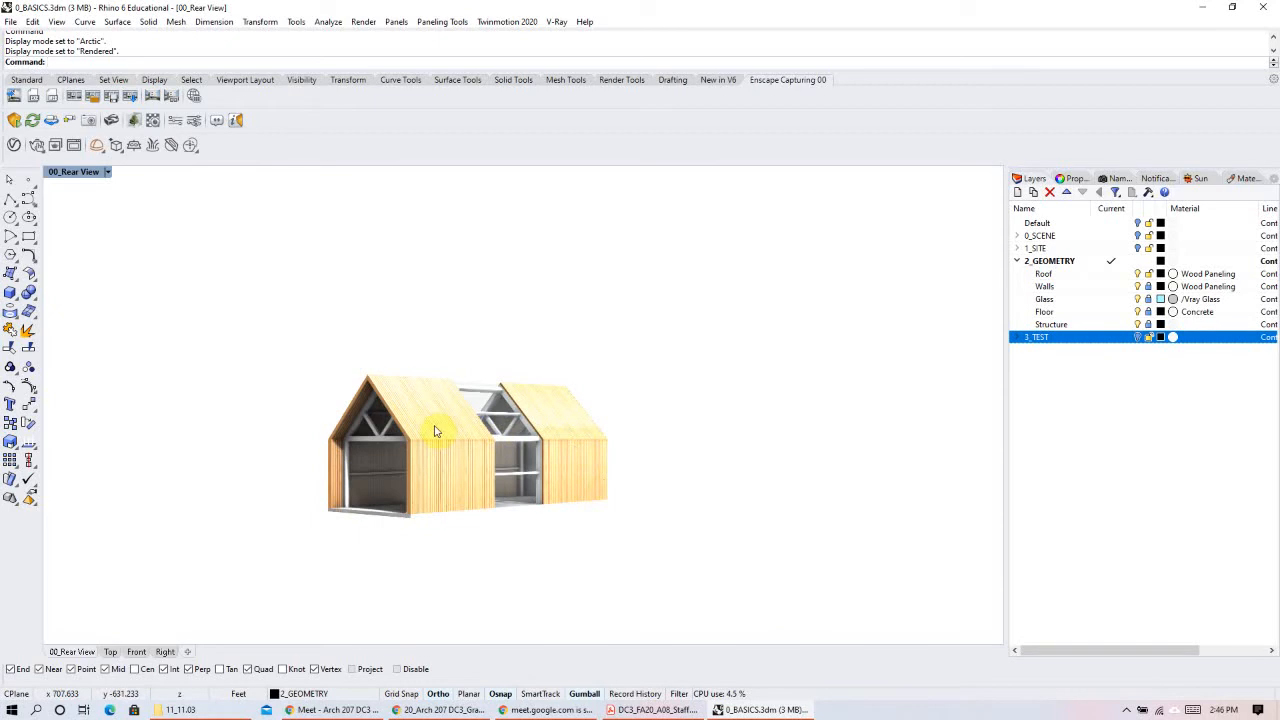
left_click(108, 173)
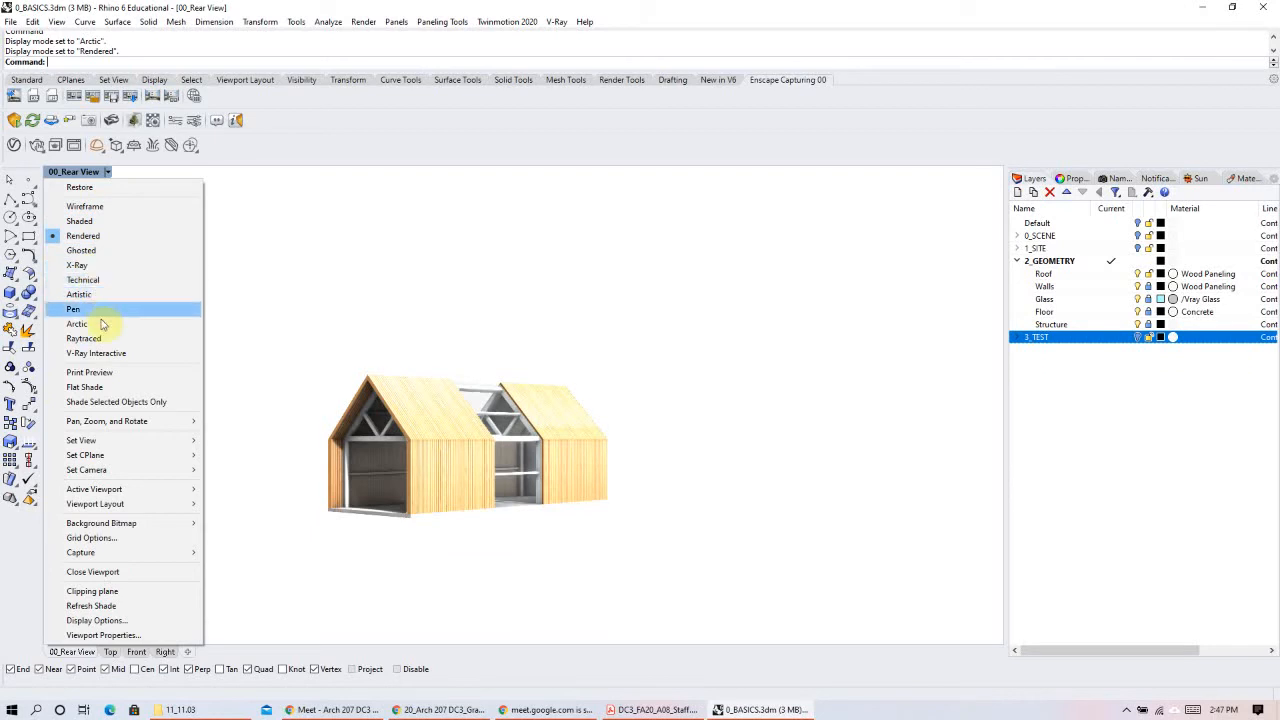
left_click(102, 251)
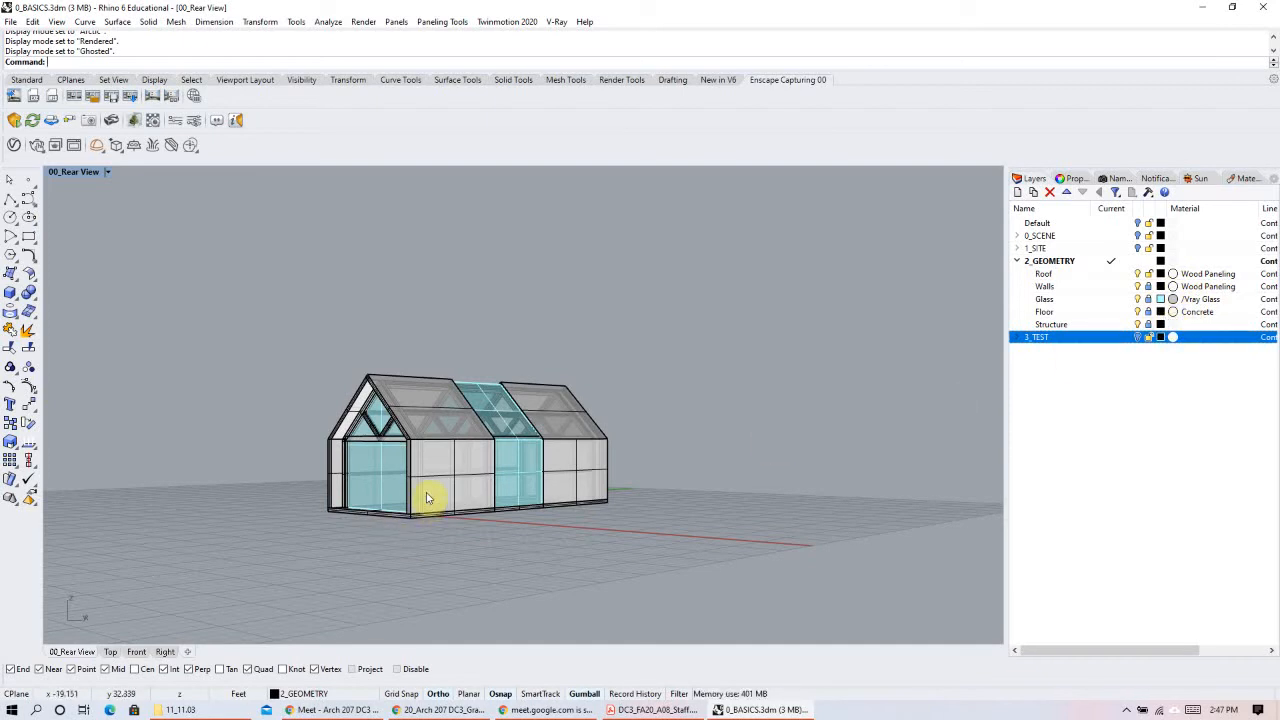
Step: Check the house once more in Arctic display mode and restore the Ghosted mode
left_click(107, 172)
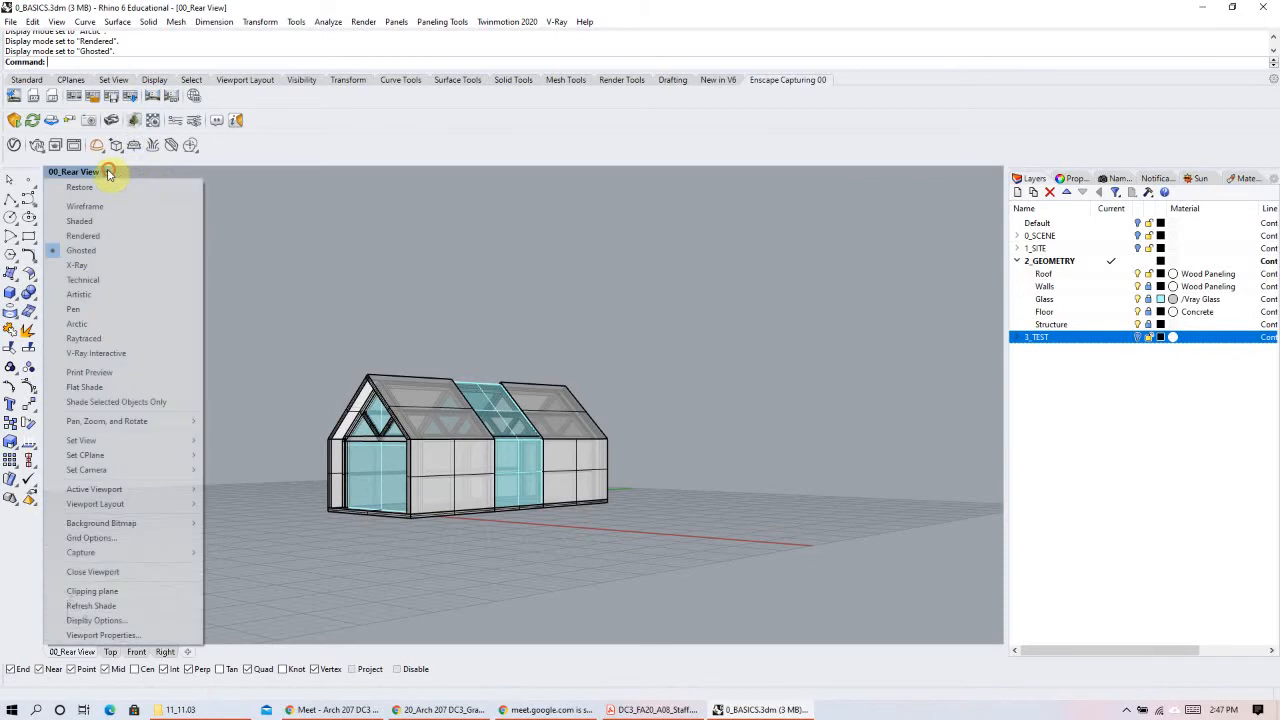
left_click(90, 323)
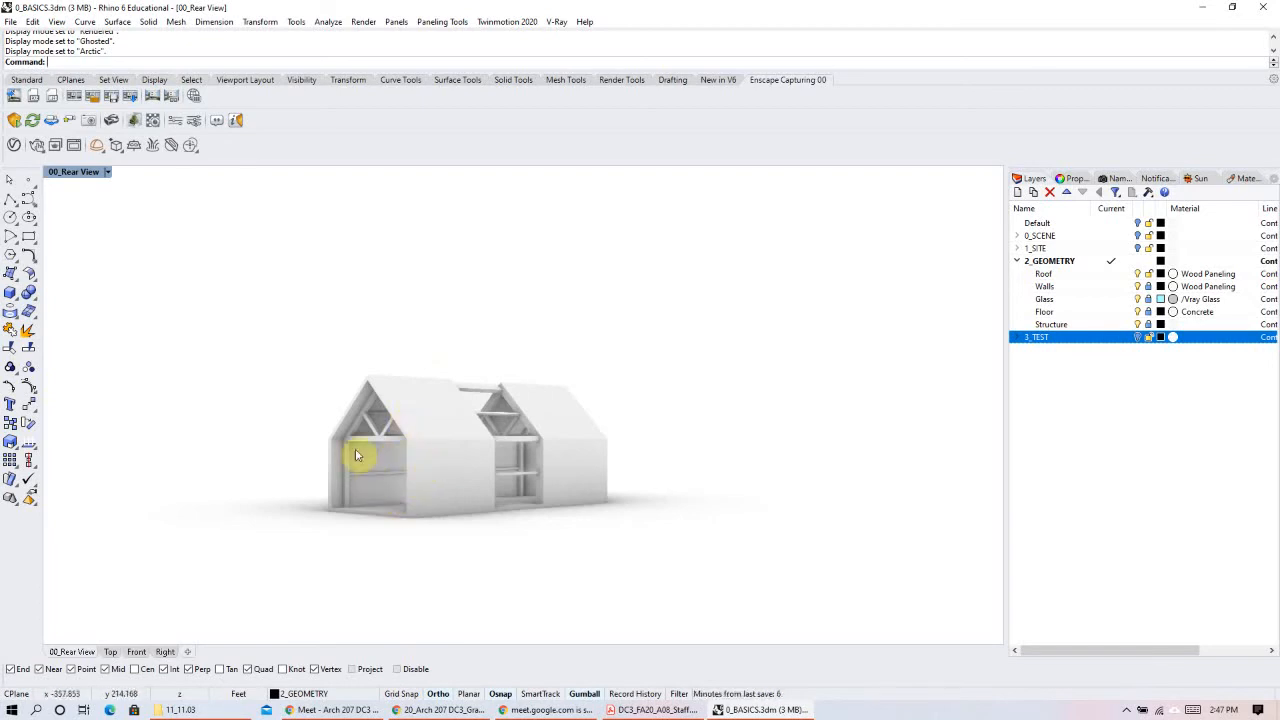
left_click(108, 173)
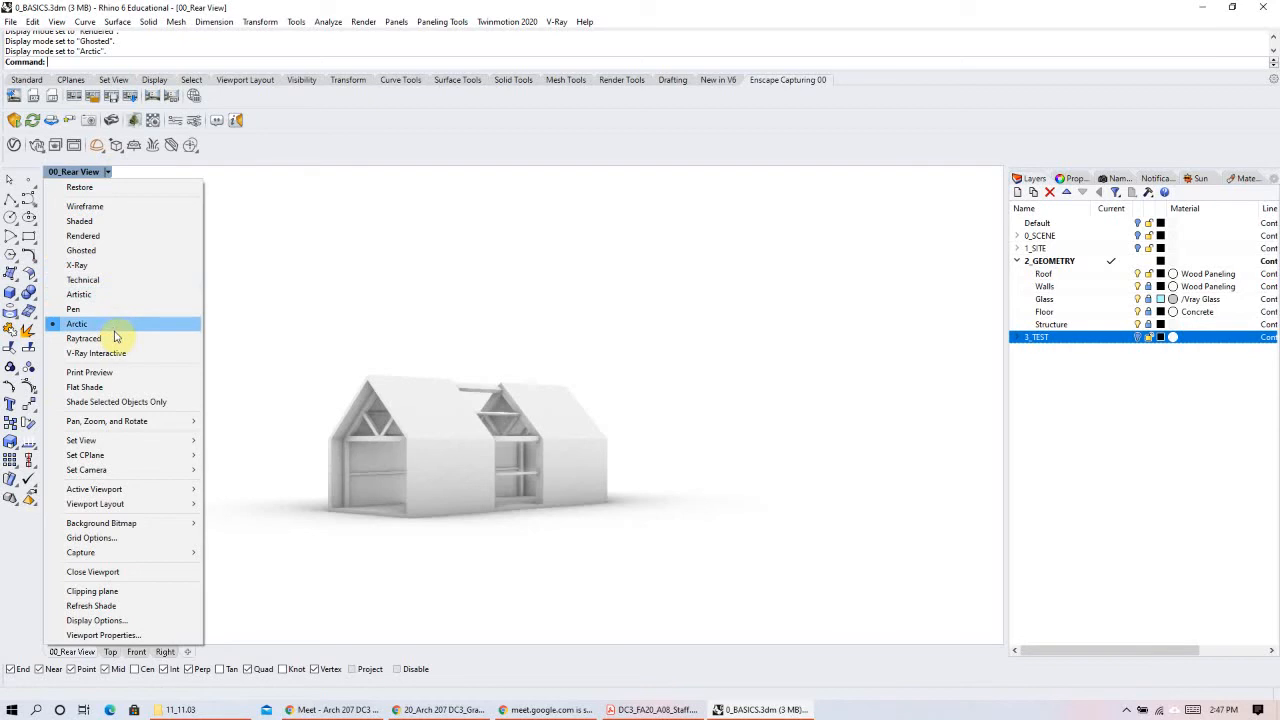
left_click(91, 251)
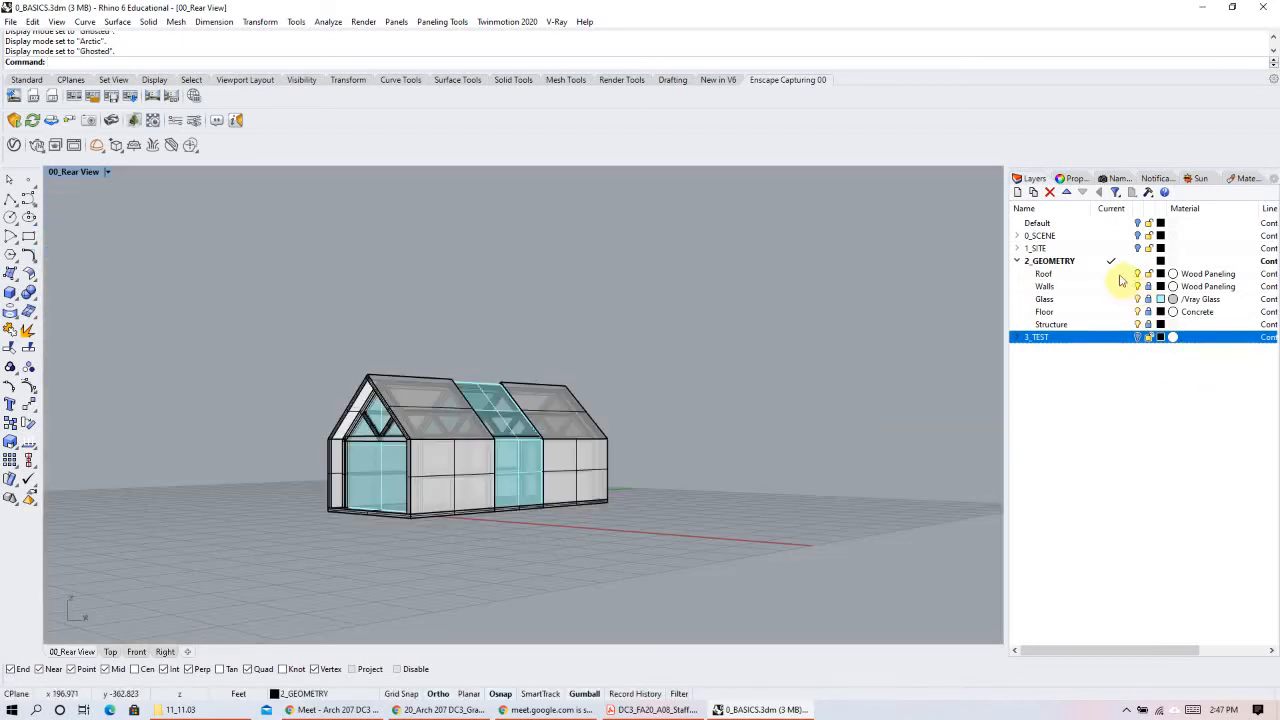
Step: Expand the 3_TEST layer and turn it on to show the second house
left_click(1052, 275)
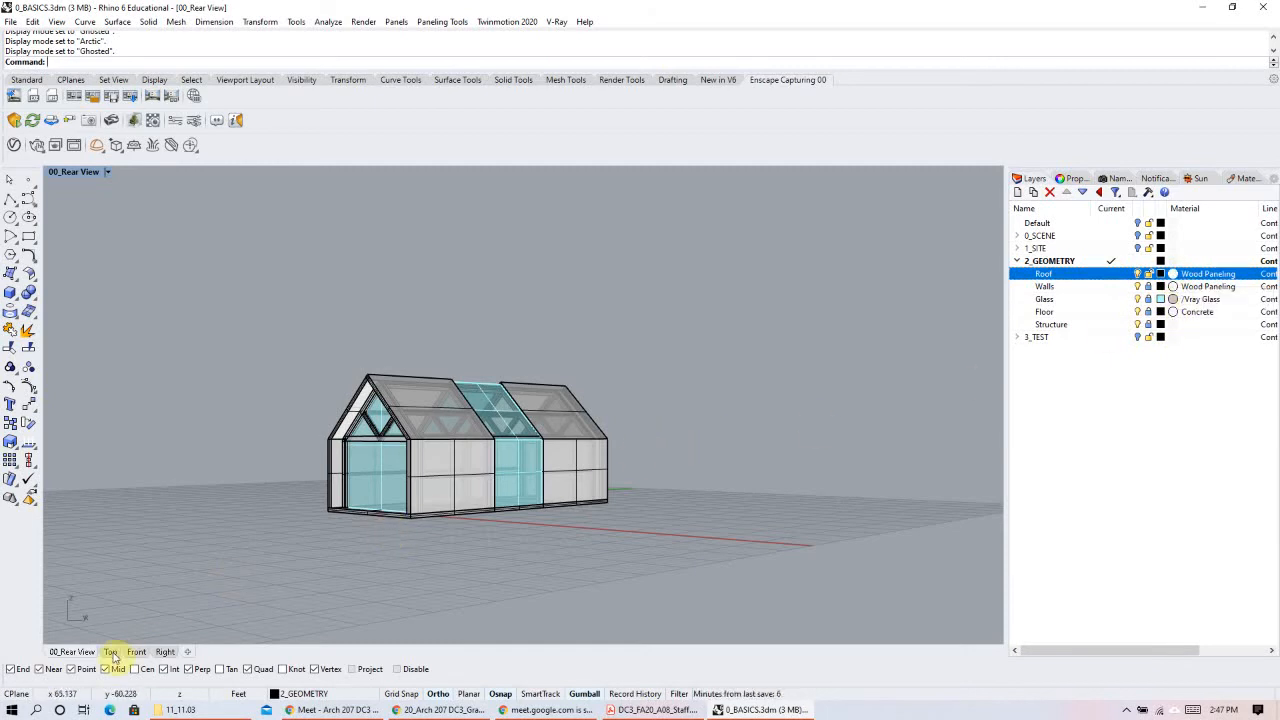
right_click_drag(488, 470, 551, 557)
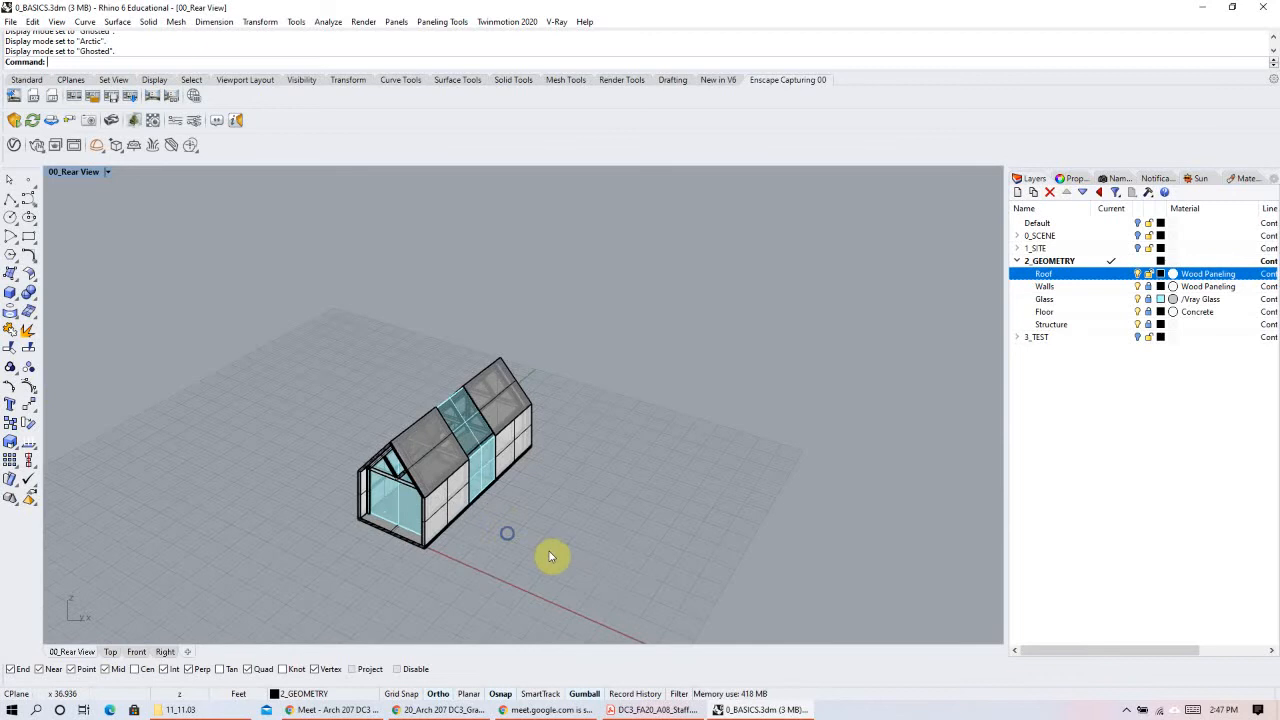
right_click_drag(623, 470, 1006, 354)
left_click(1018, 337)
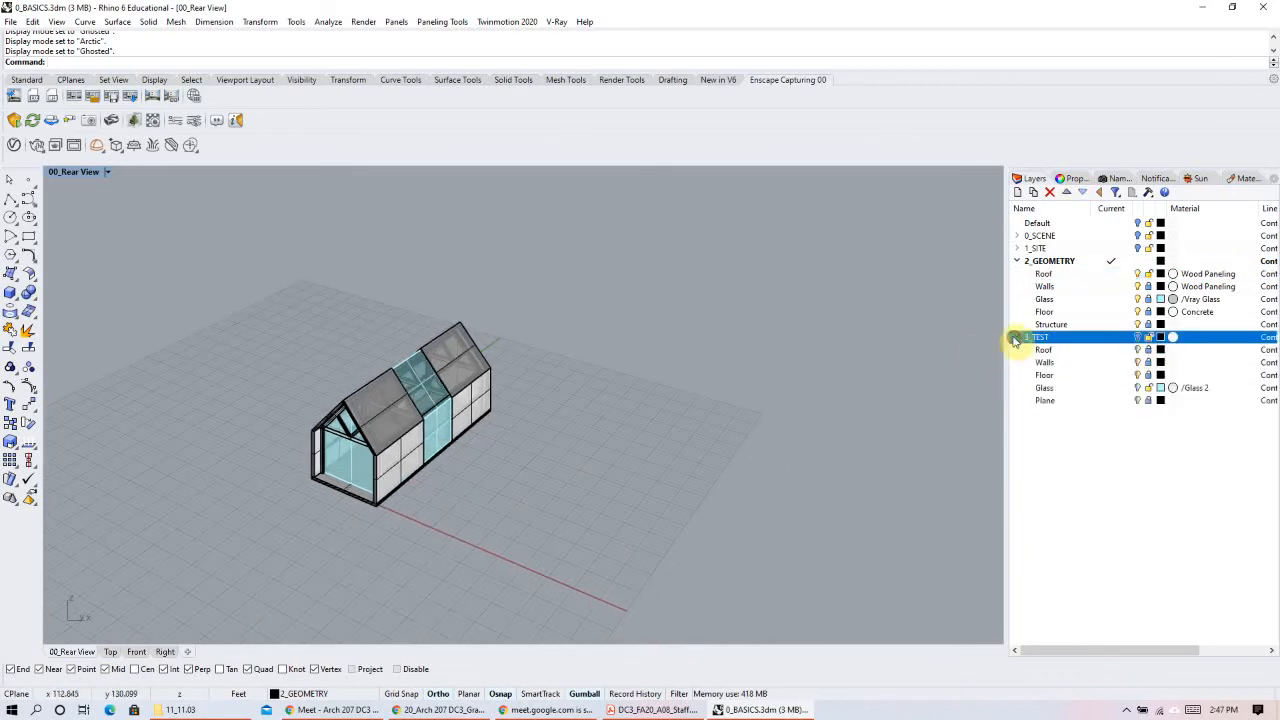
left_click(1138, 337)
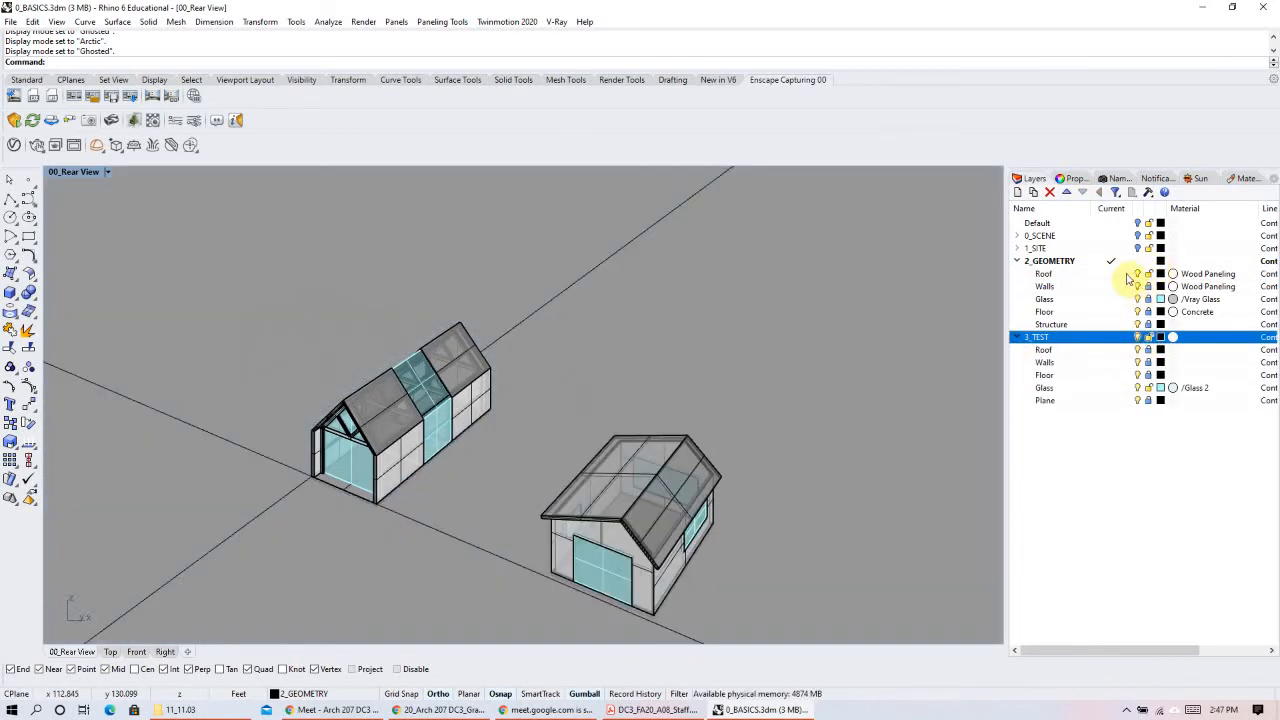
Step: Make 3_TEST the current layer and turn off the 2_GEOMETRY layer so only the second house shows
left_click(1113, 338)
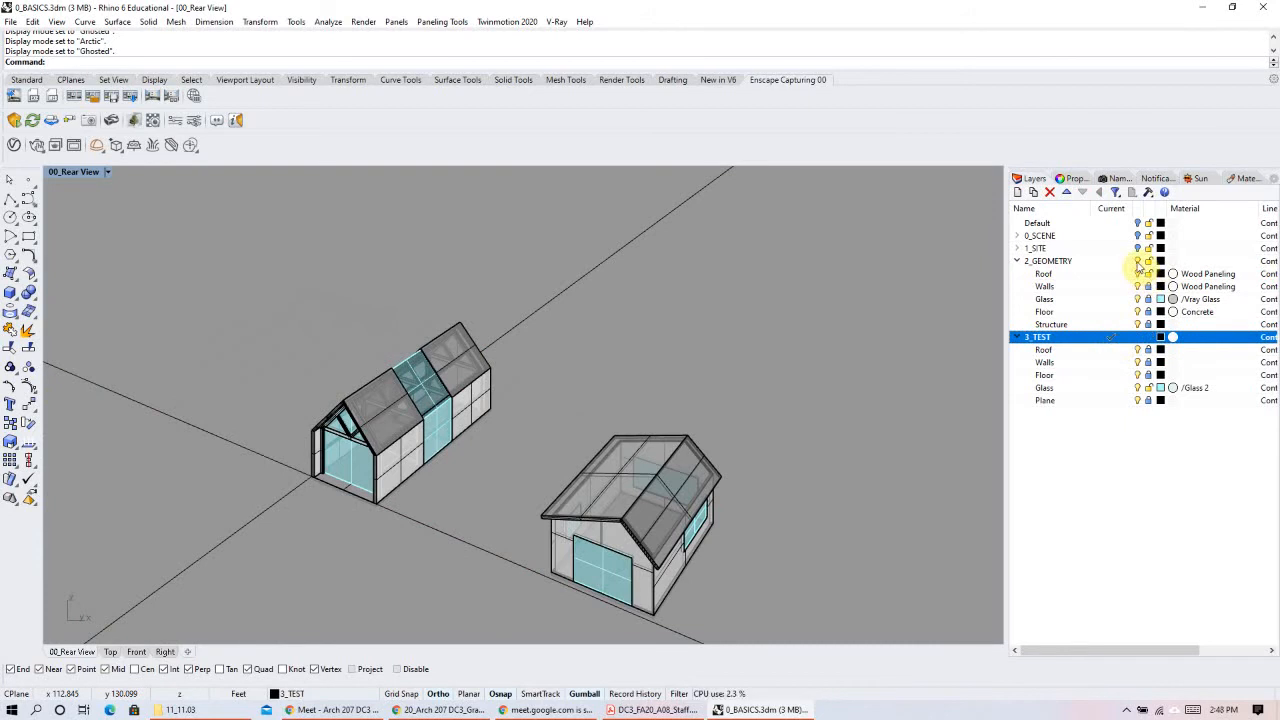
left_click(1137, 260)
scroll(559, 445, "down", 6)
right_click_drag(563, 443, 711, 449)
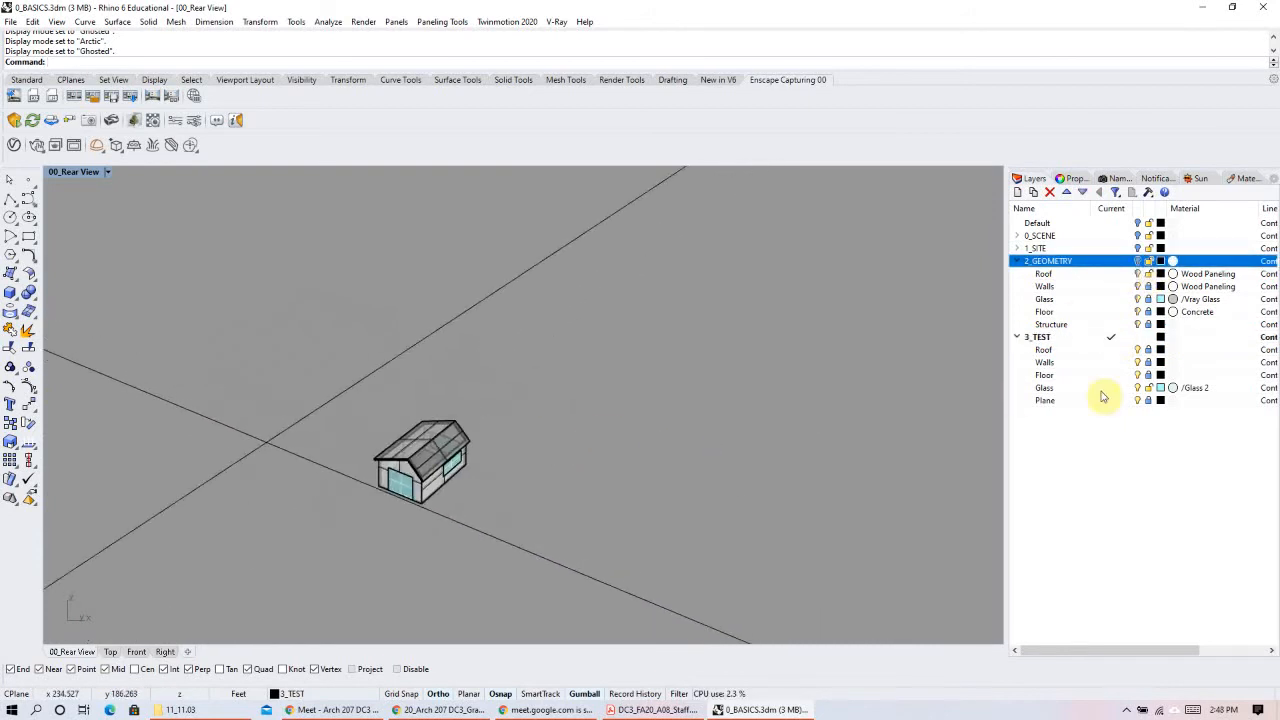
Step: Turn off the Plane sublayer of 3_TEST and frame the small house
left_click(1138, 401)
right_click_drag(455, 515, 531, 489)
scroll(568, 511, "up", 6)
right_click_drag(655, 459, 514, 477)
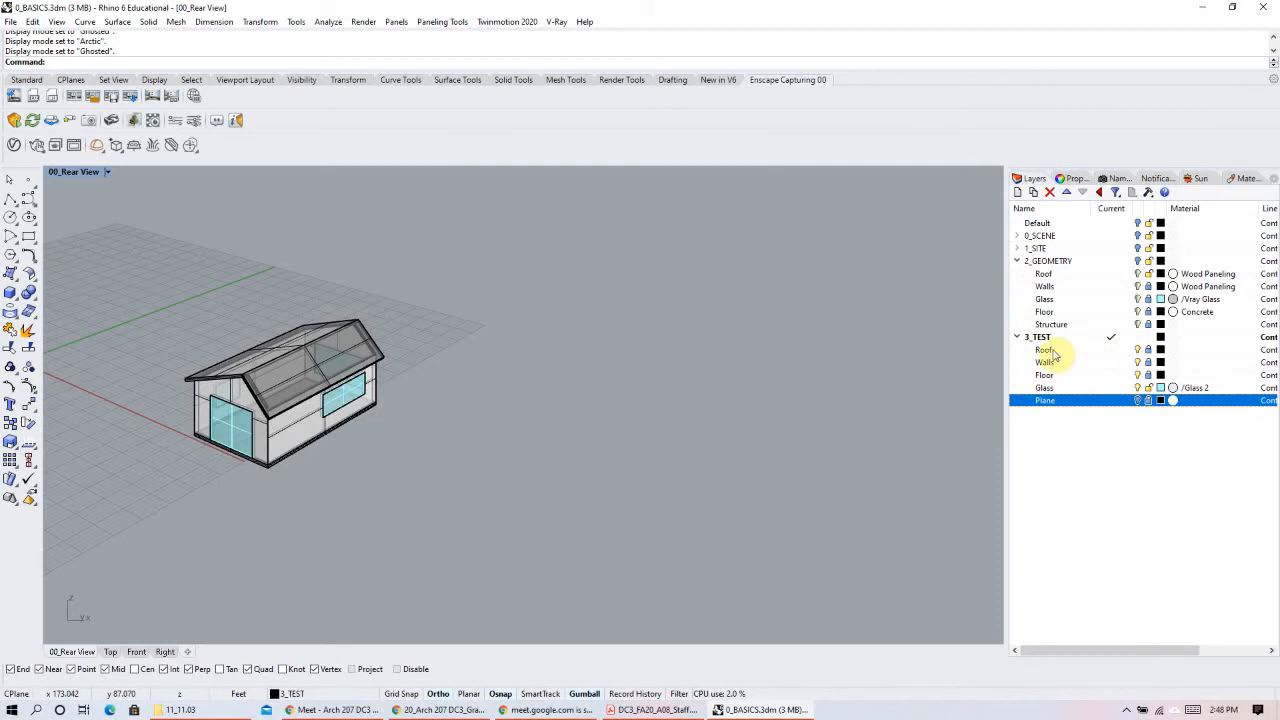
Step: Add a layer named blah under 3_TEST and browse the materials available for it, keeping the default material
left_click(1021, 192)
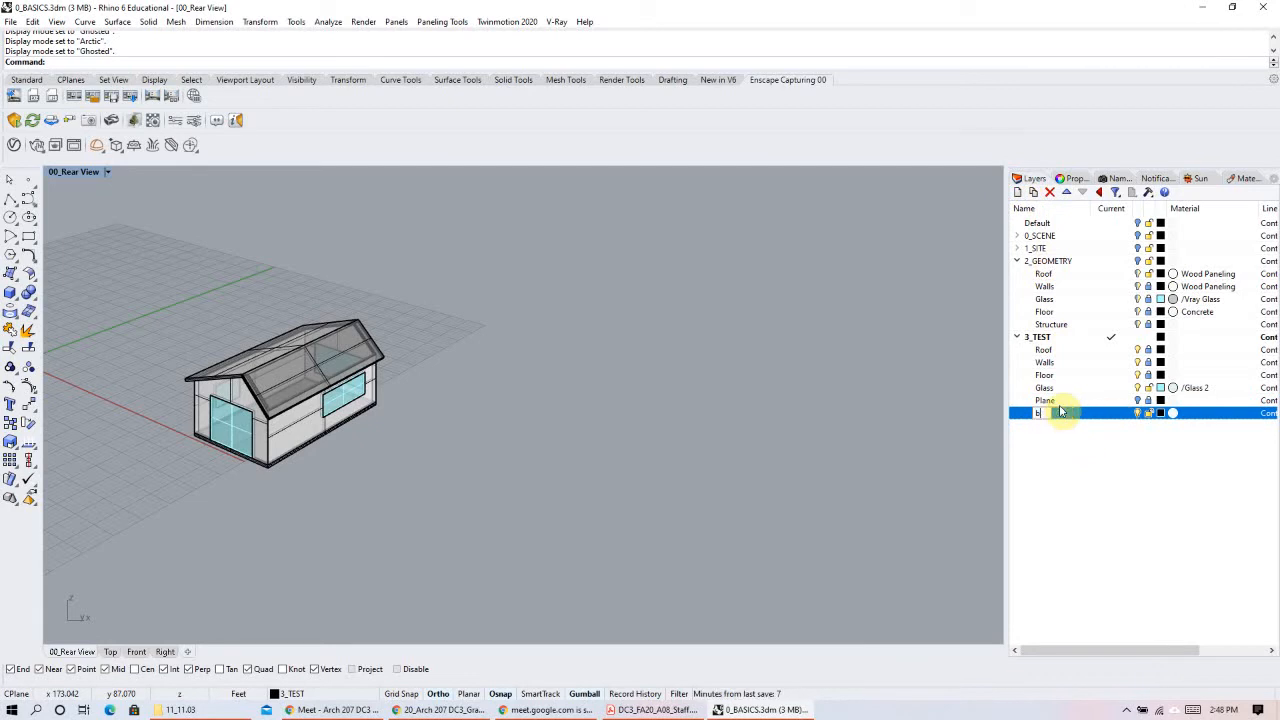
type("blah")
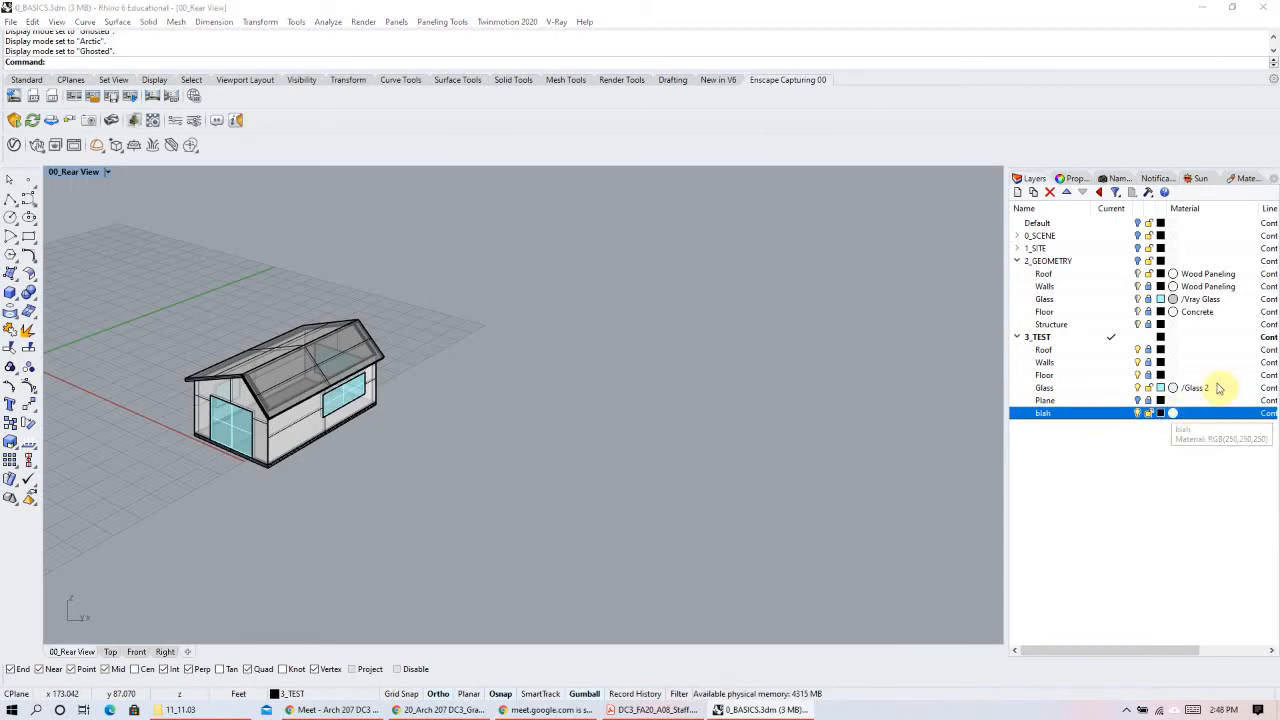
left_click(1173, 414)
left_click(875, 170)
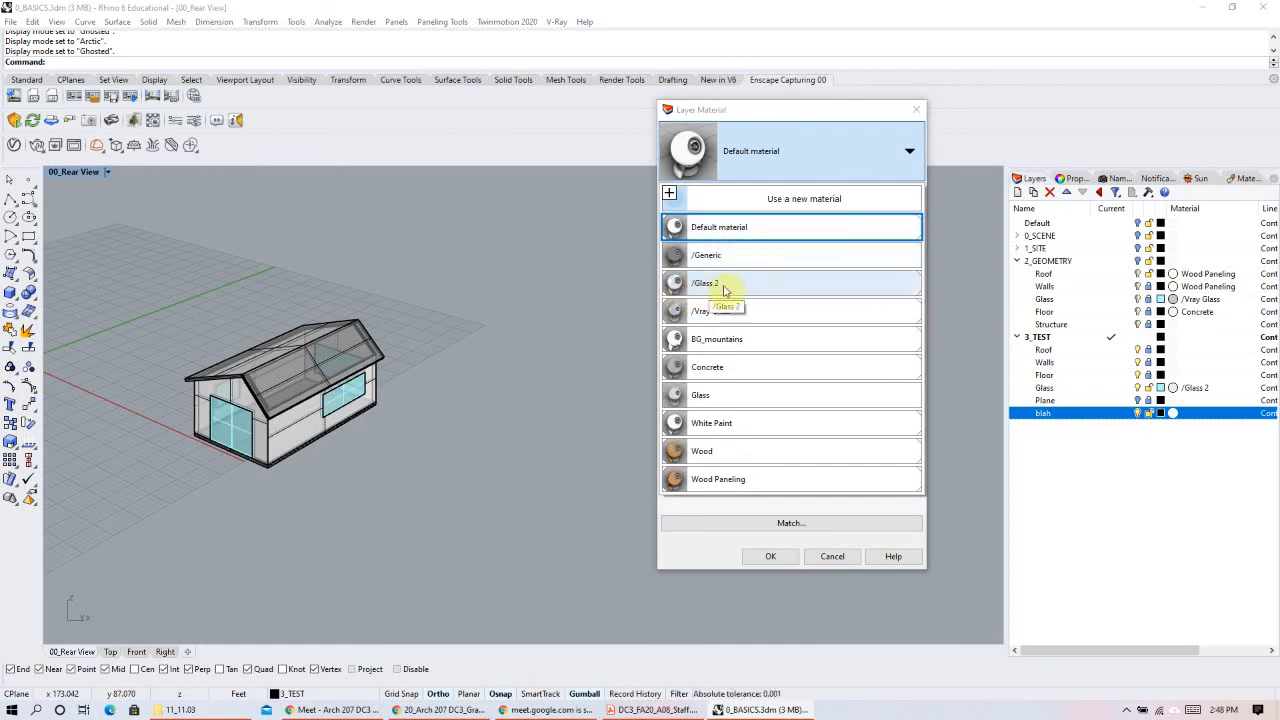
left_click(779, 558)
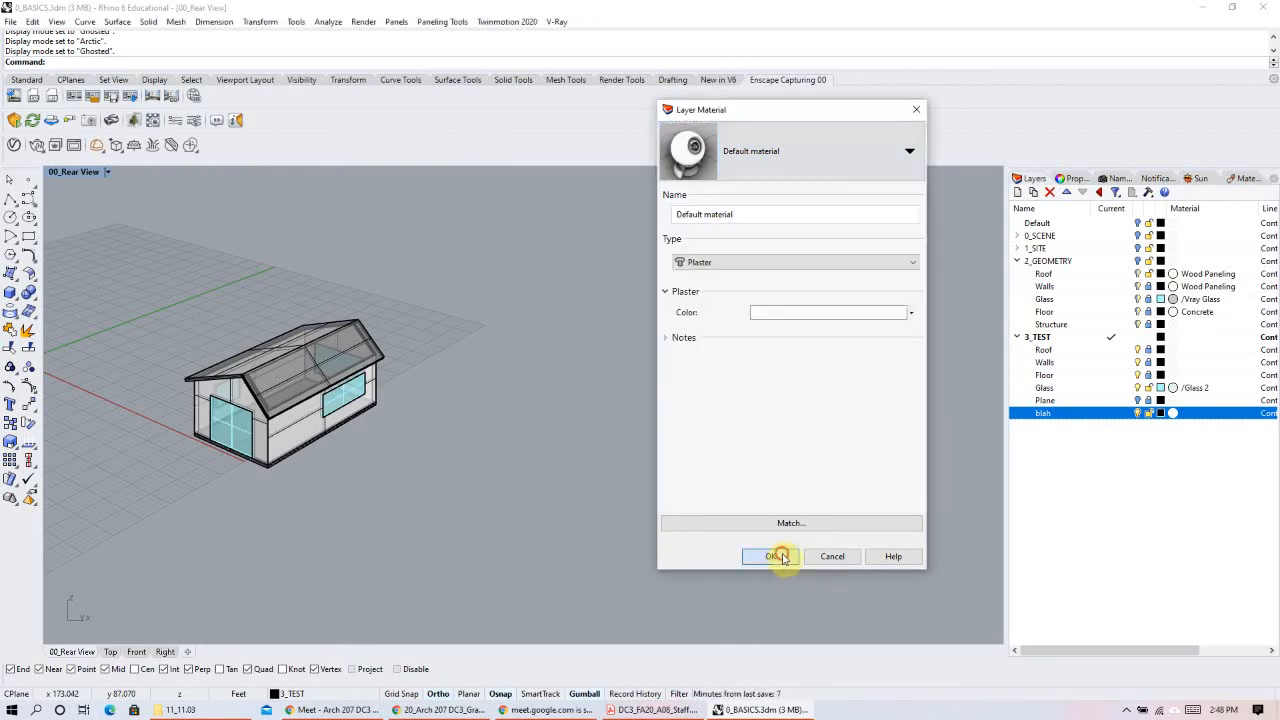
left_click(779, 556)
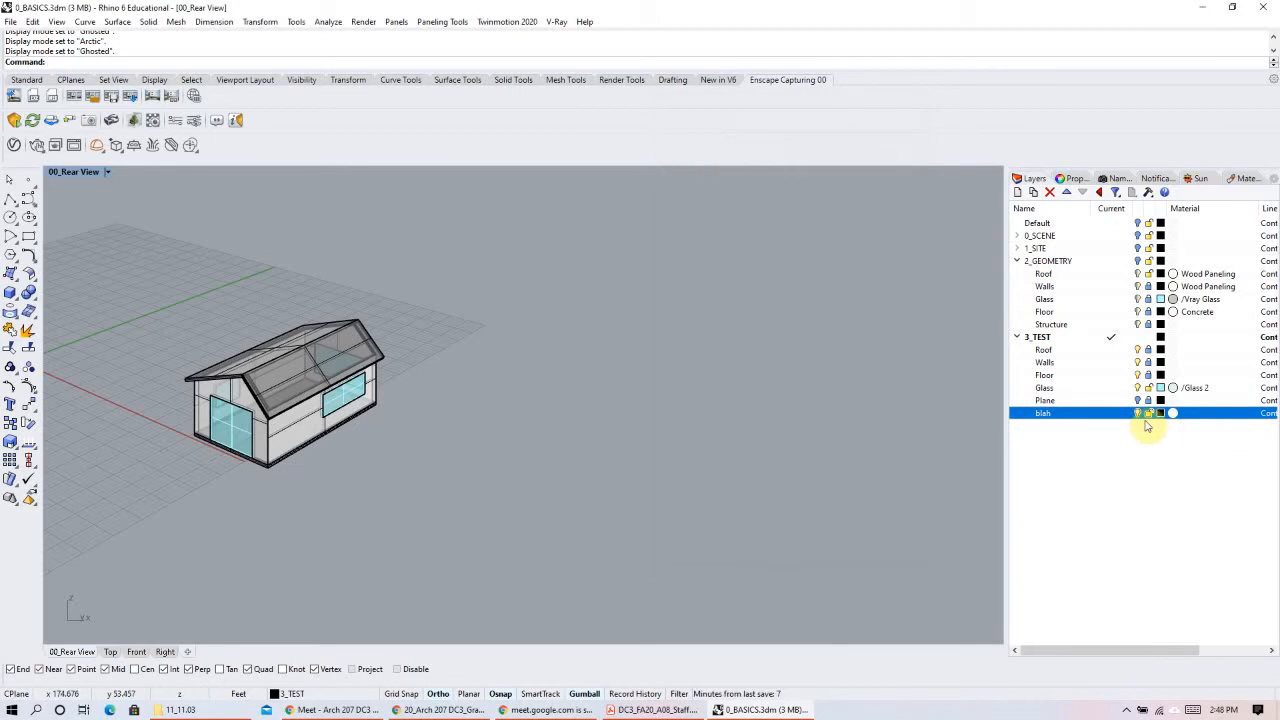
Step: Delete the blah layer from 3_TEST
right_click(1080, 420)
left_click(1127, 241)
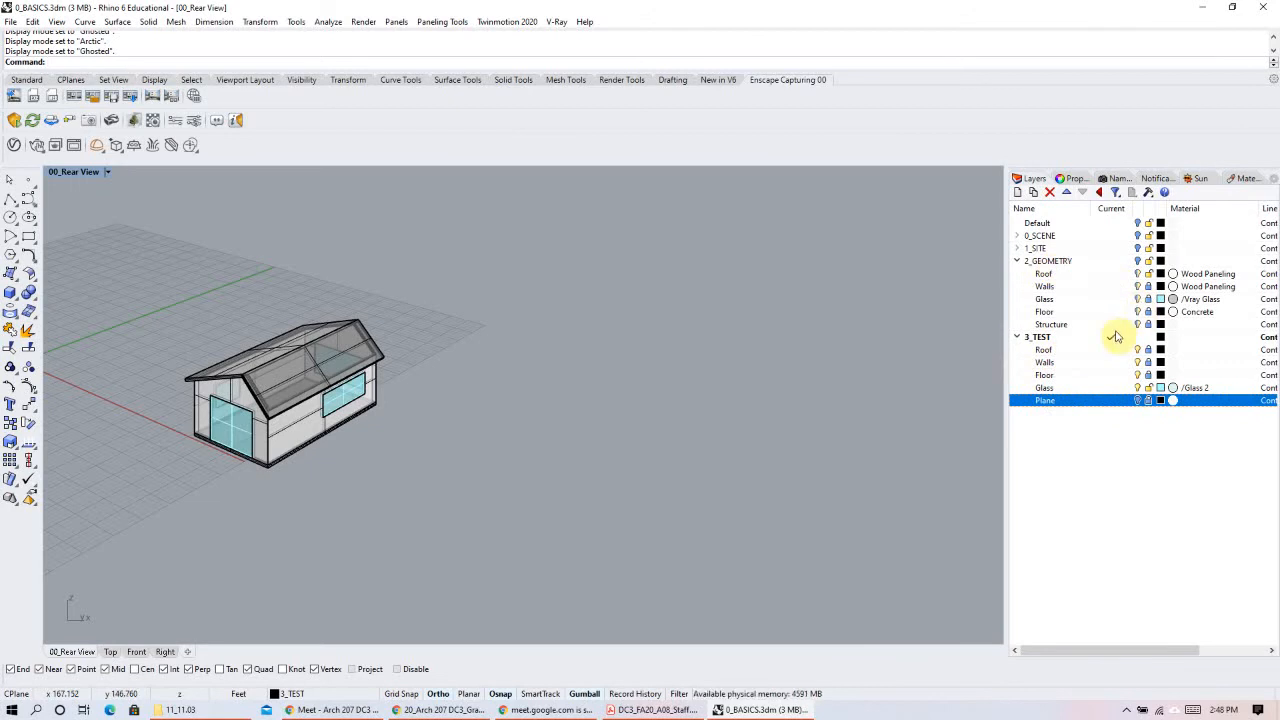
Step: Examine the test house's roof, walls and windows up close from several angles
right_click_drag(356, 454, 700, 440, "shift")
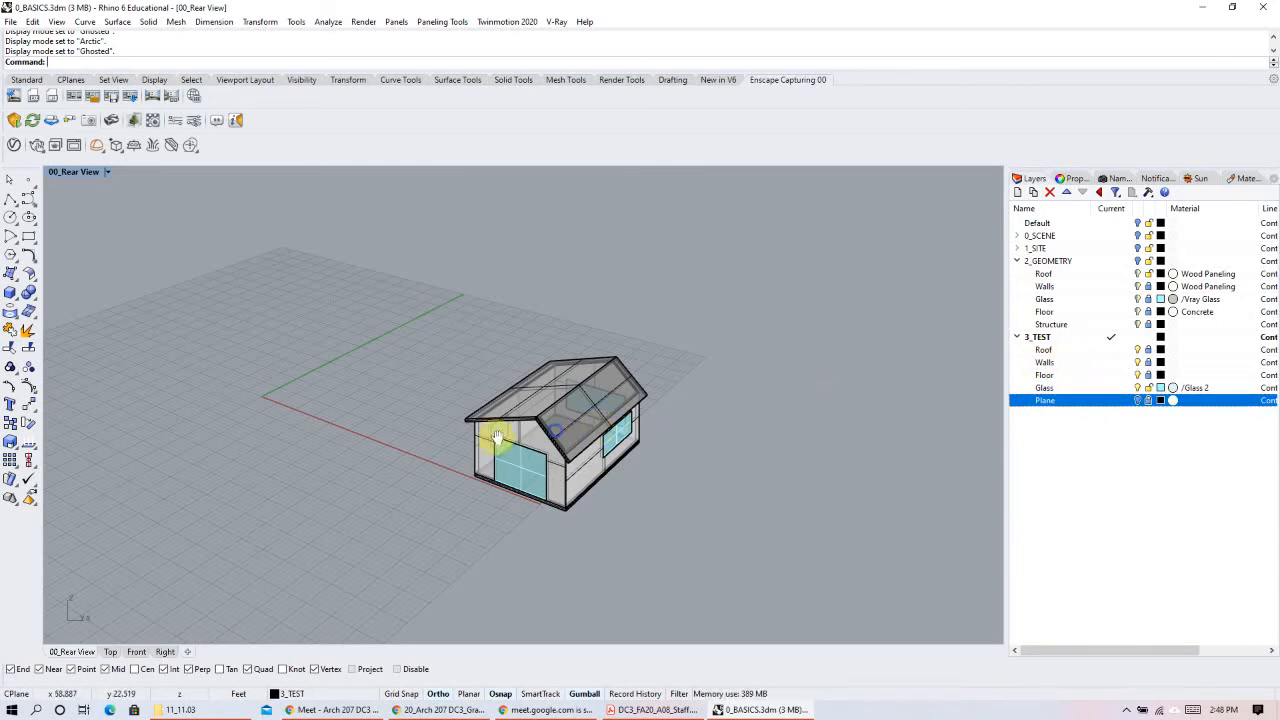
scroll(484, 468, "up", 3)
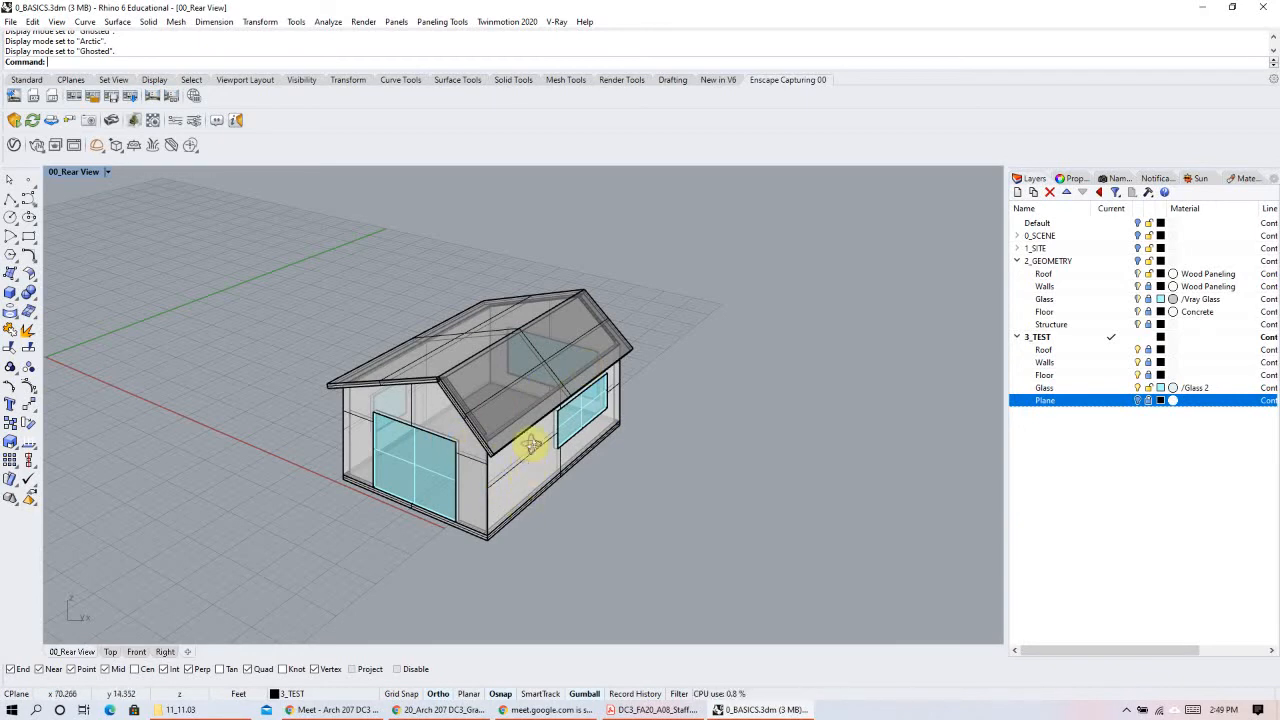
right_click_drag(528, 443, 531, 444)
scroll(489, 363, "up", 4)
scroll(485, 347, "down", 2)
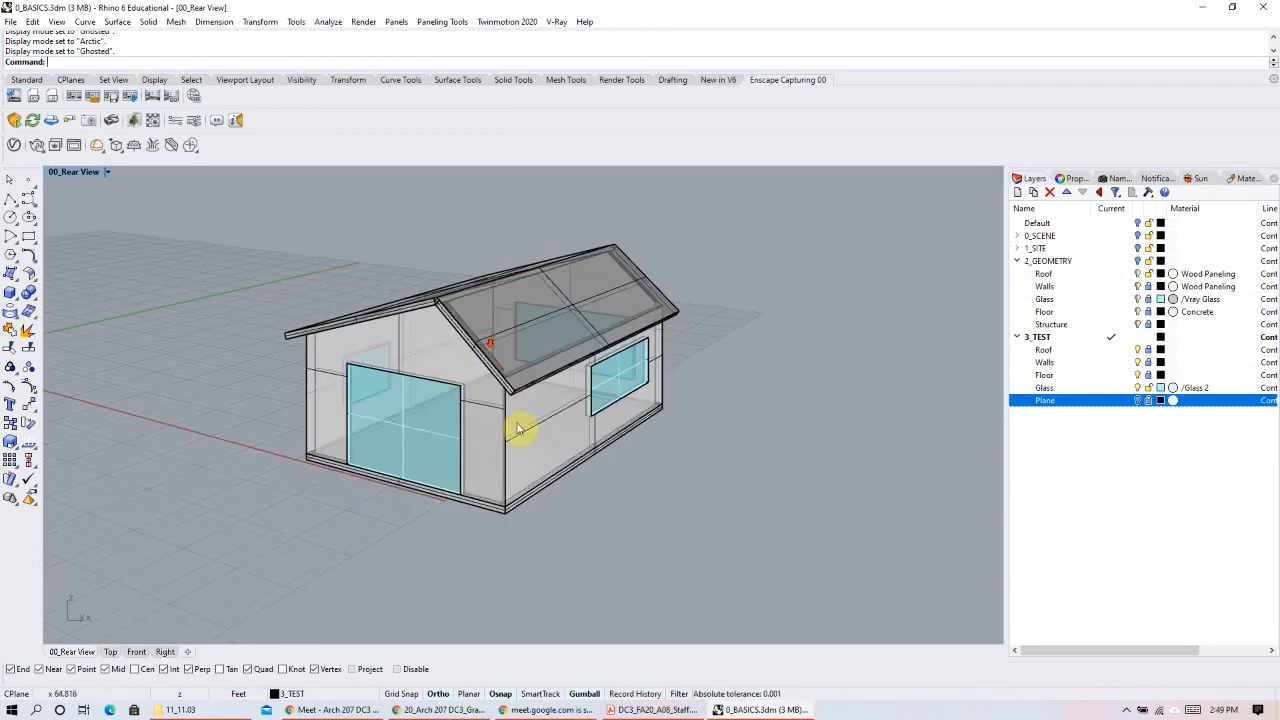
right_click_drag(538, 457, 570, 461)
right_click_drag(686, 351, 522, 440)
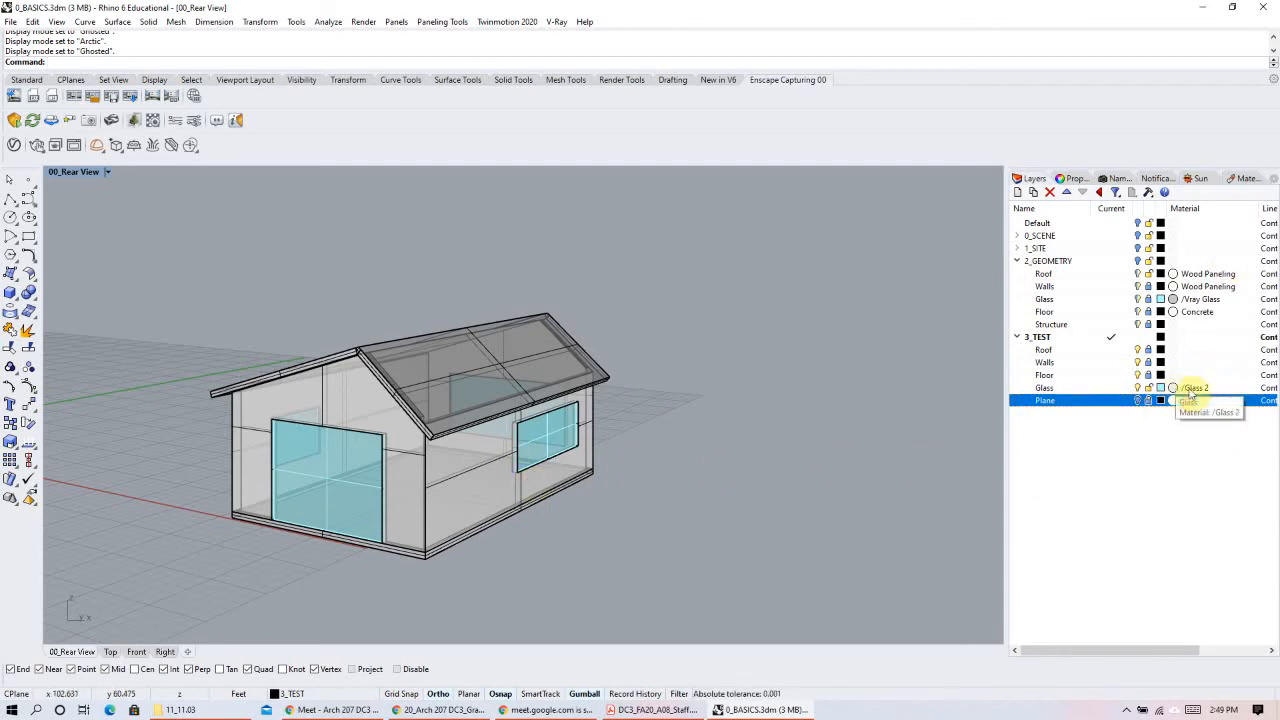
right_click_drag(407, 490, 420, 488, "shift")
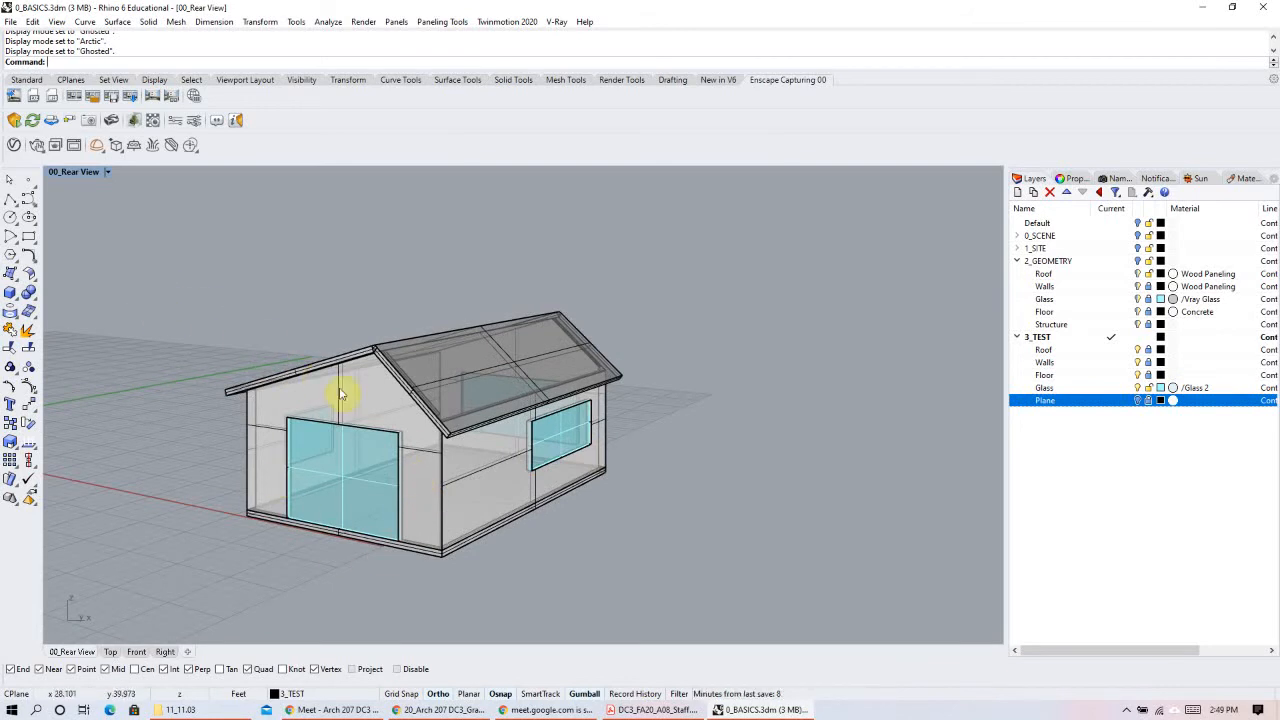
Step: Open the V-Ray Asset Editor and browse its material, light, geometry, render element and texture categories
left_click(14, 145)
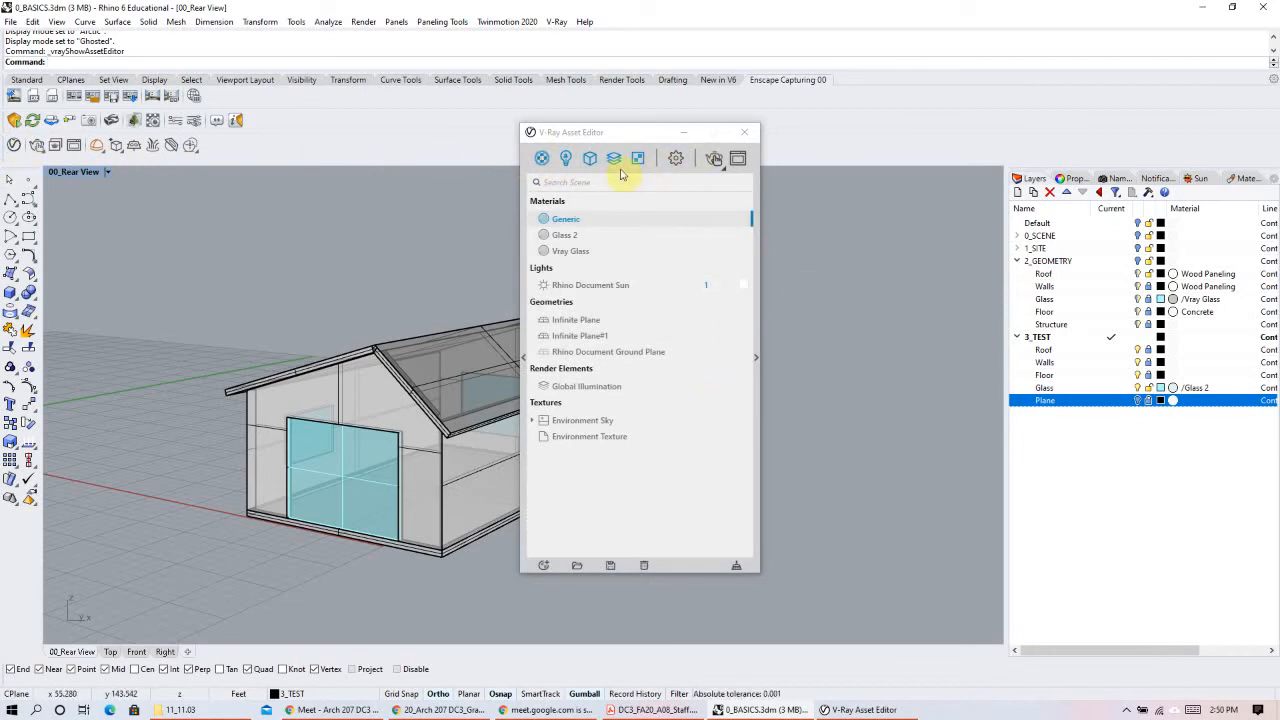
left_click_drag(603, 133, 882, 110)
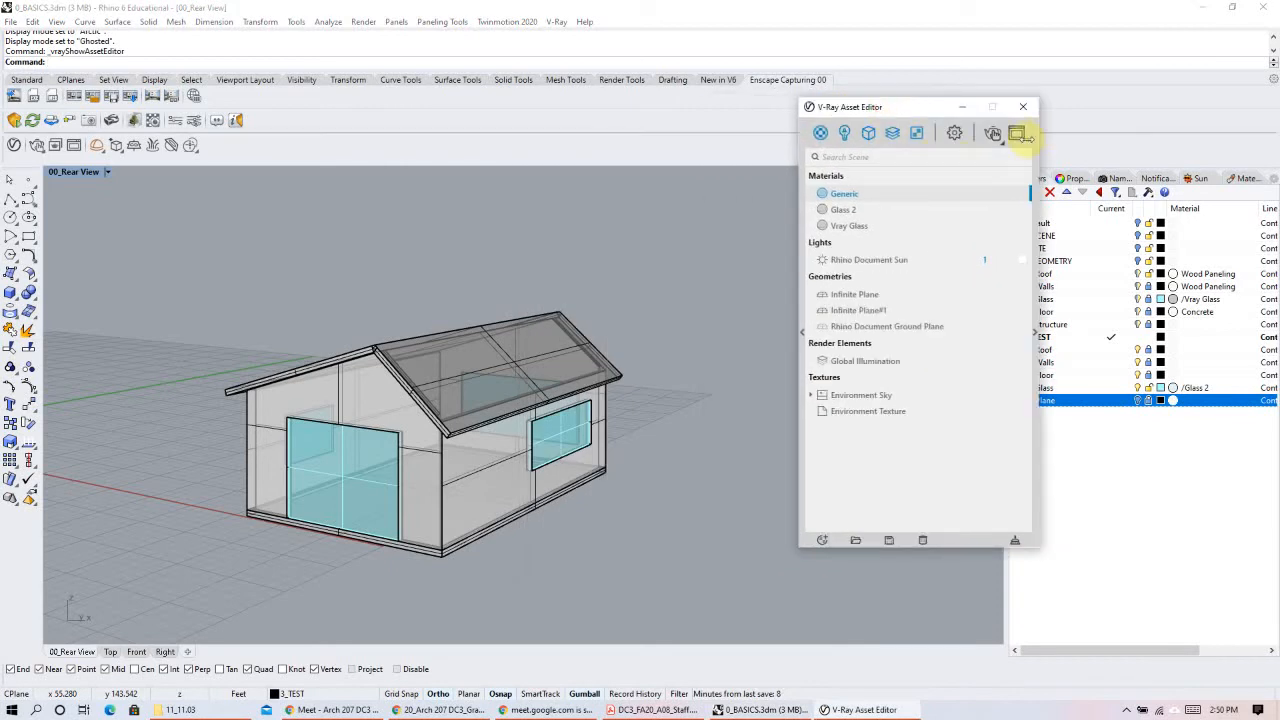
left_click(820, 132)
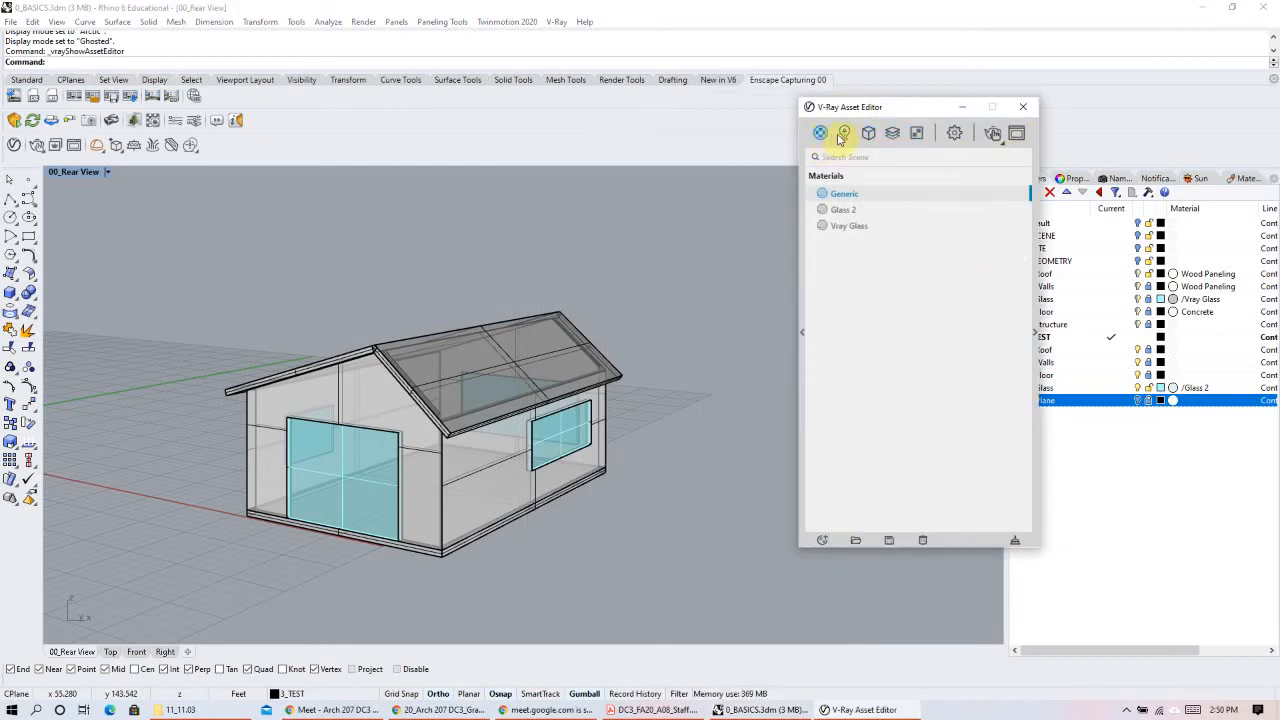
left_click(843, 134)
left_click(868, 132)
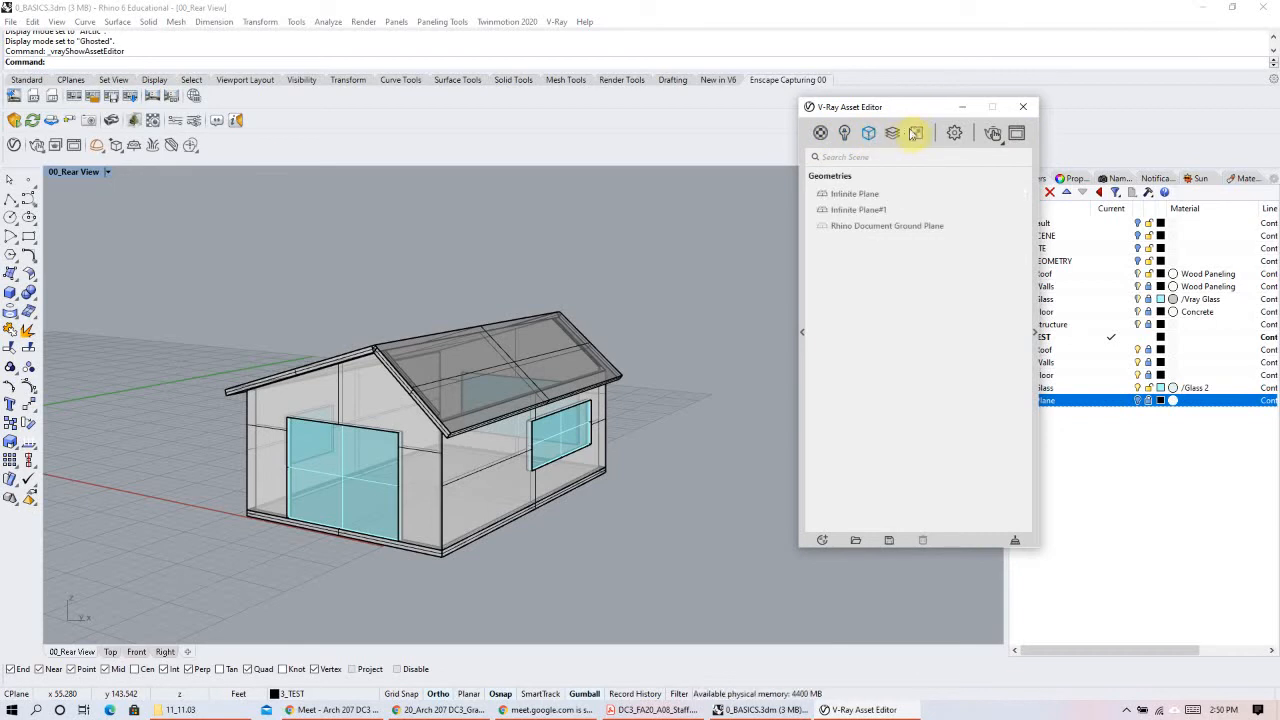
left_click(896, 133)
left_click(918, 134)
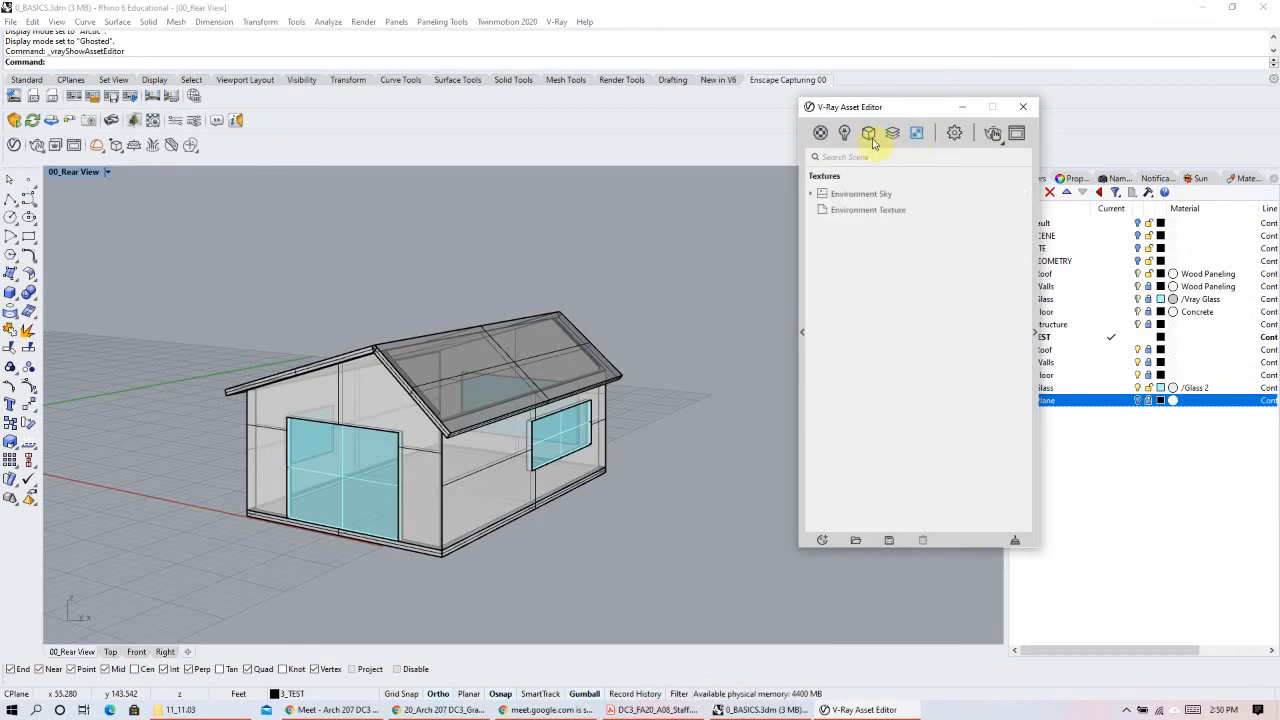
left_click(819, 134)
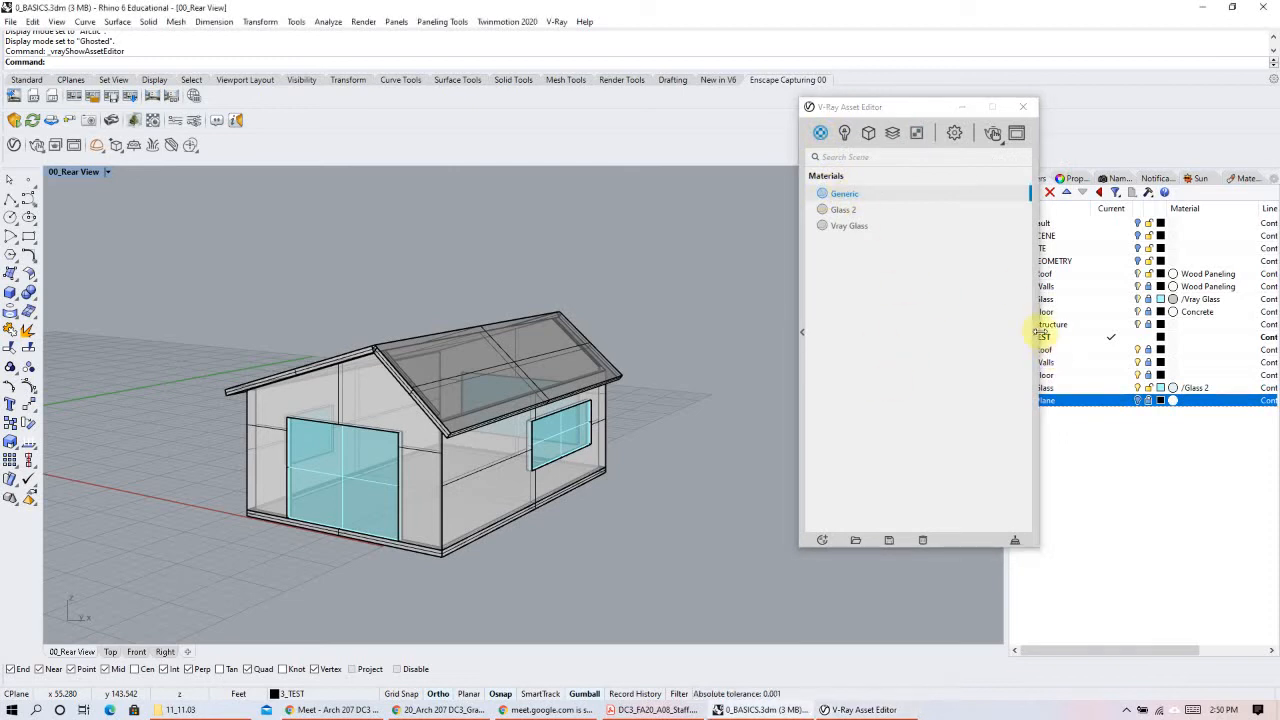
Step: Expand and enlarge the asset settings, and view the Glass 2 and Vray Glass material previews and parameters
left_click(1036, 333)
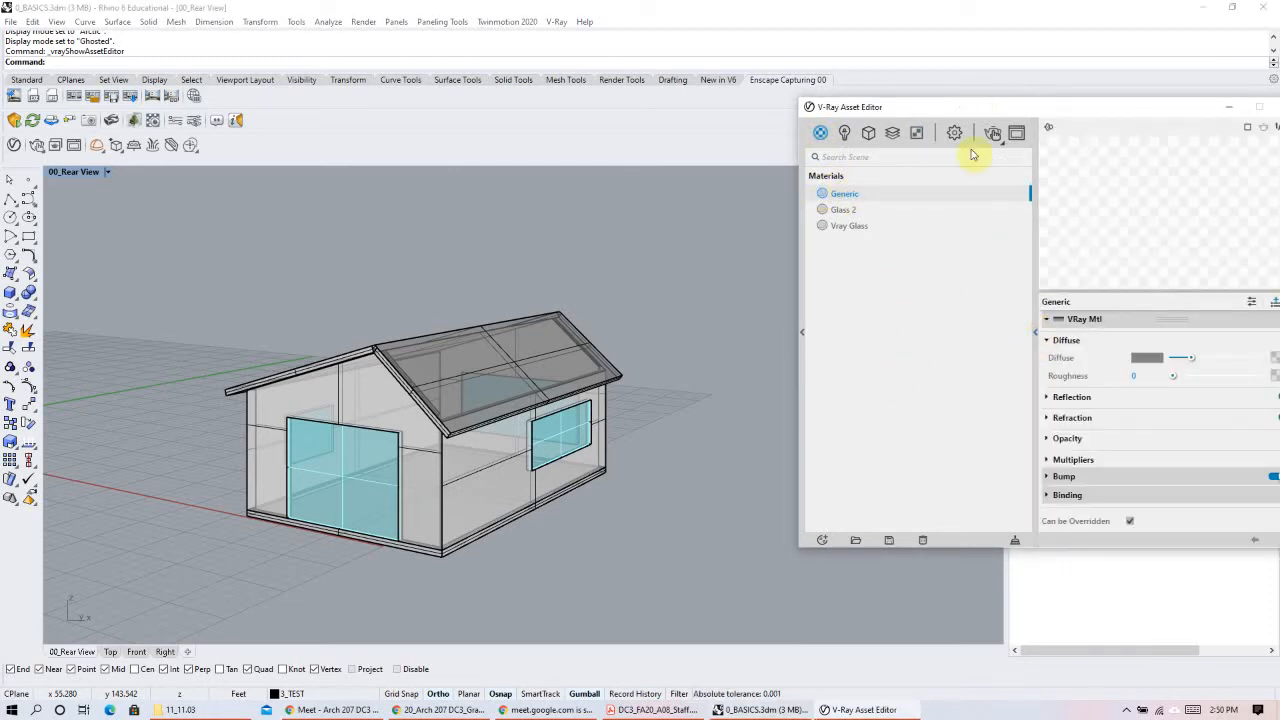
left_click_drag(976, 108, 798, 99)
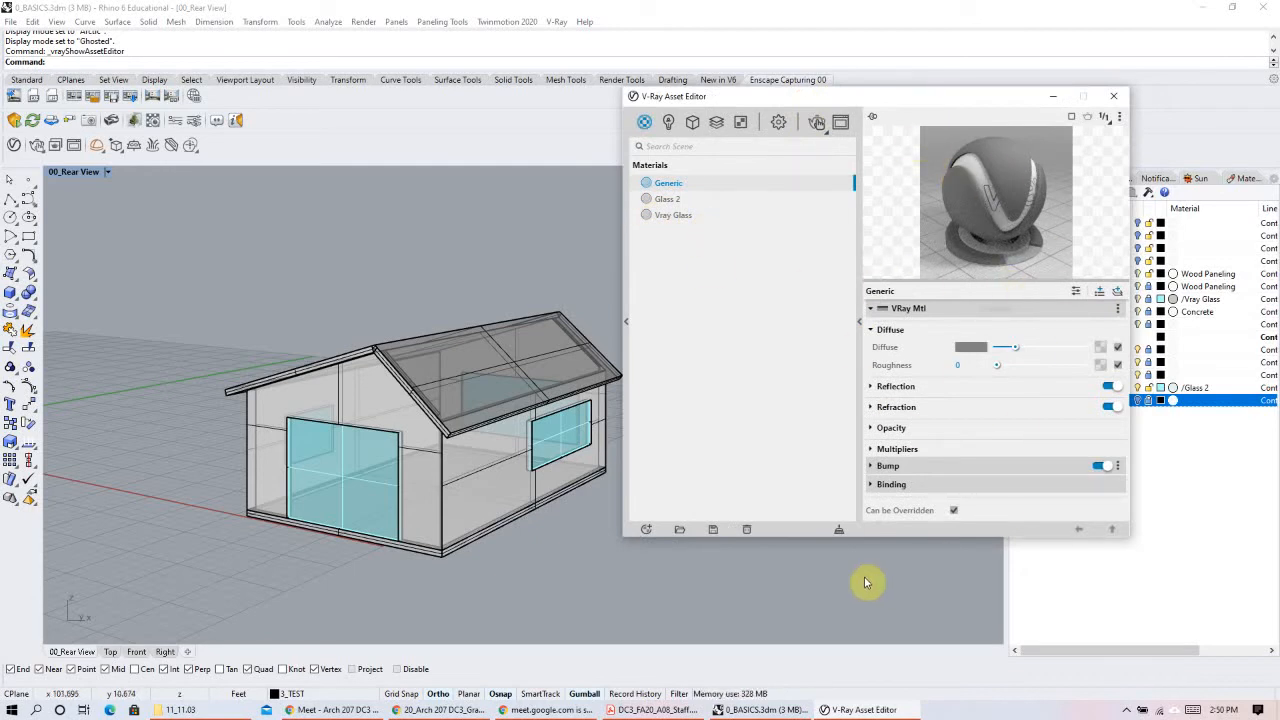
left_click_drag(871, 537, 858, 628)
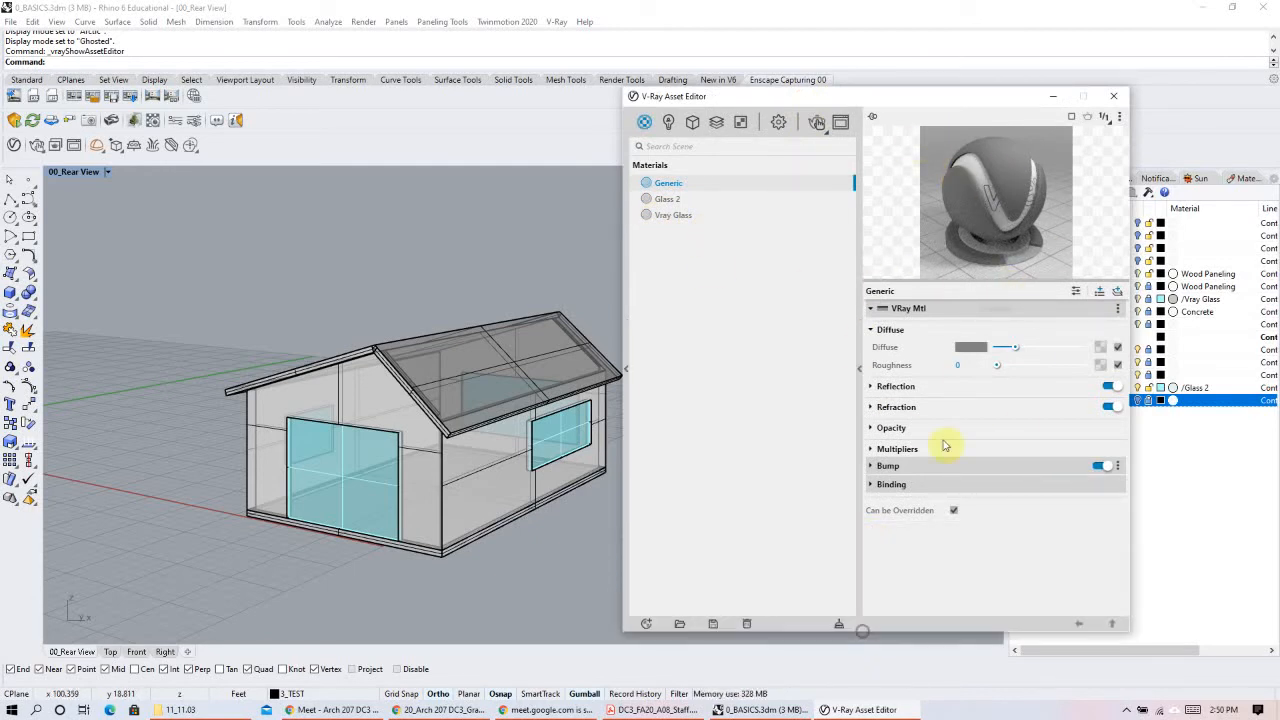
left_click(681, 201)
left_click(686, 216)
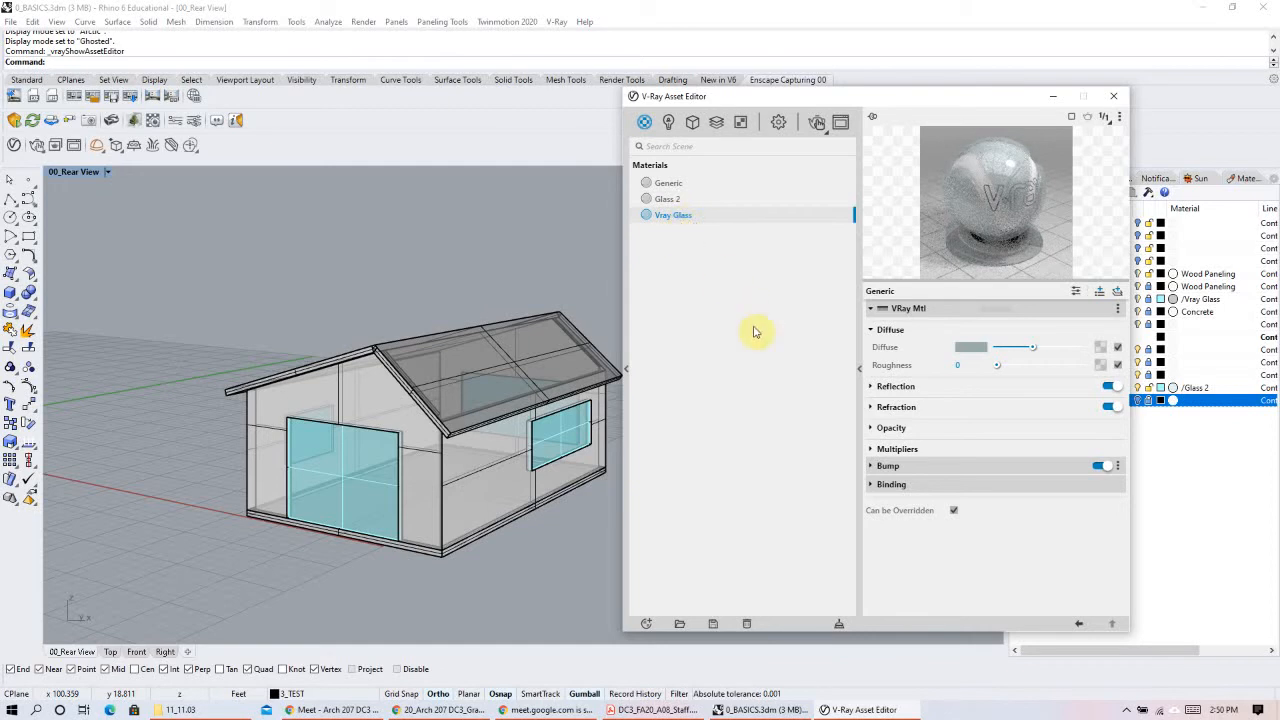
Step: View the Rhino Document Sun light's settings and the list of V-Ray geometries
left_click(671, 122)
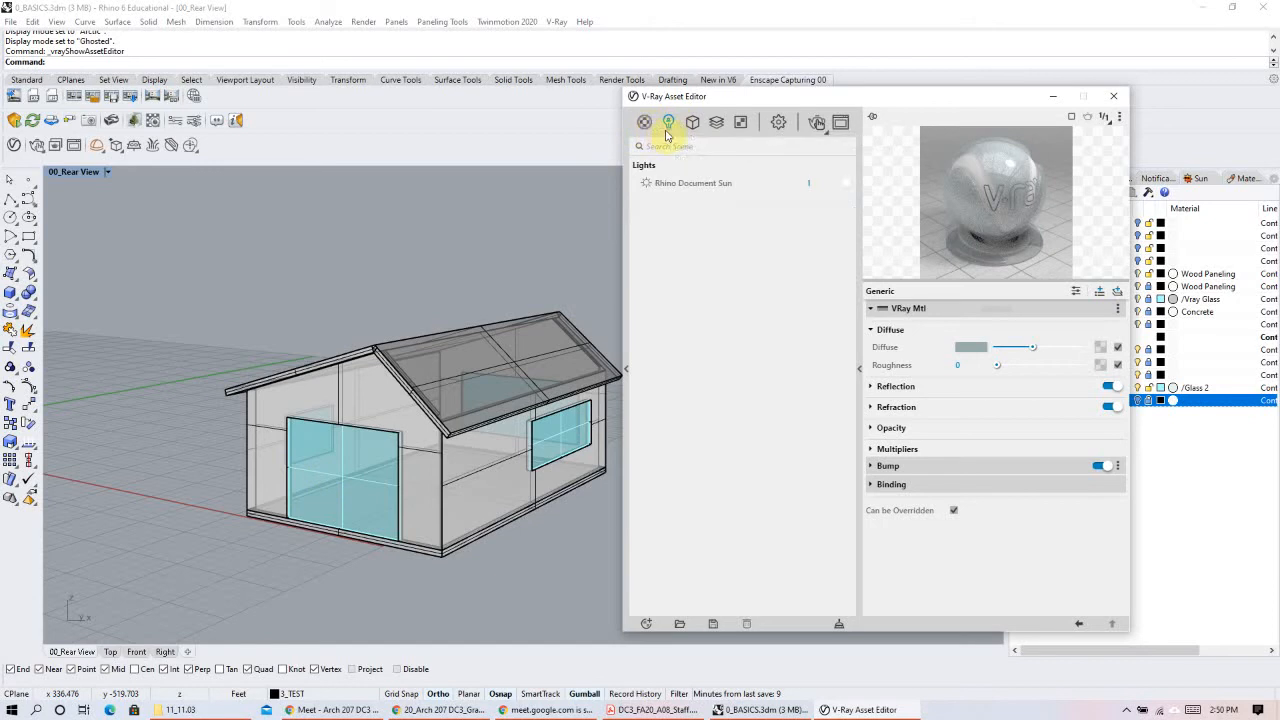
left_click(700, 190)
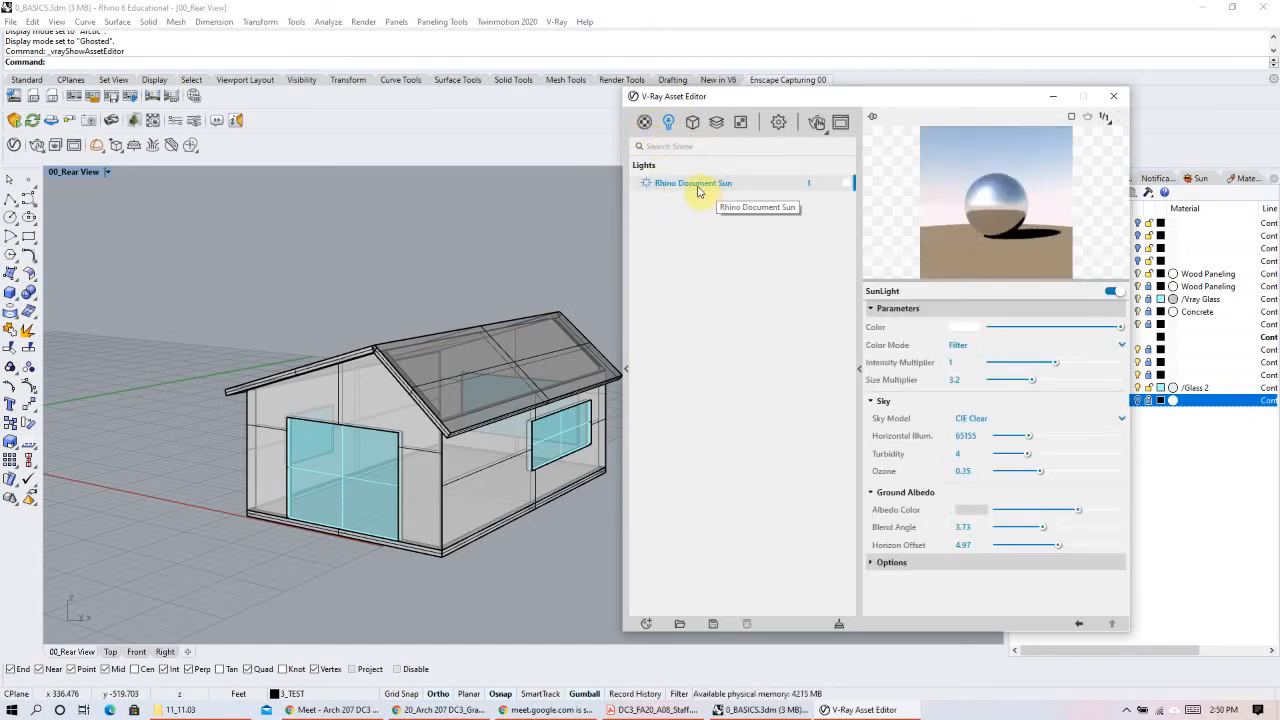
left_click(693, 122)
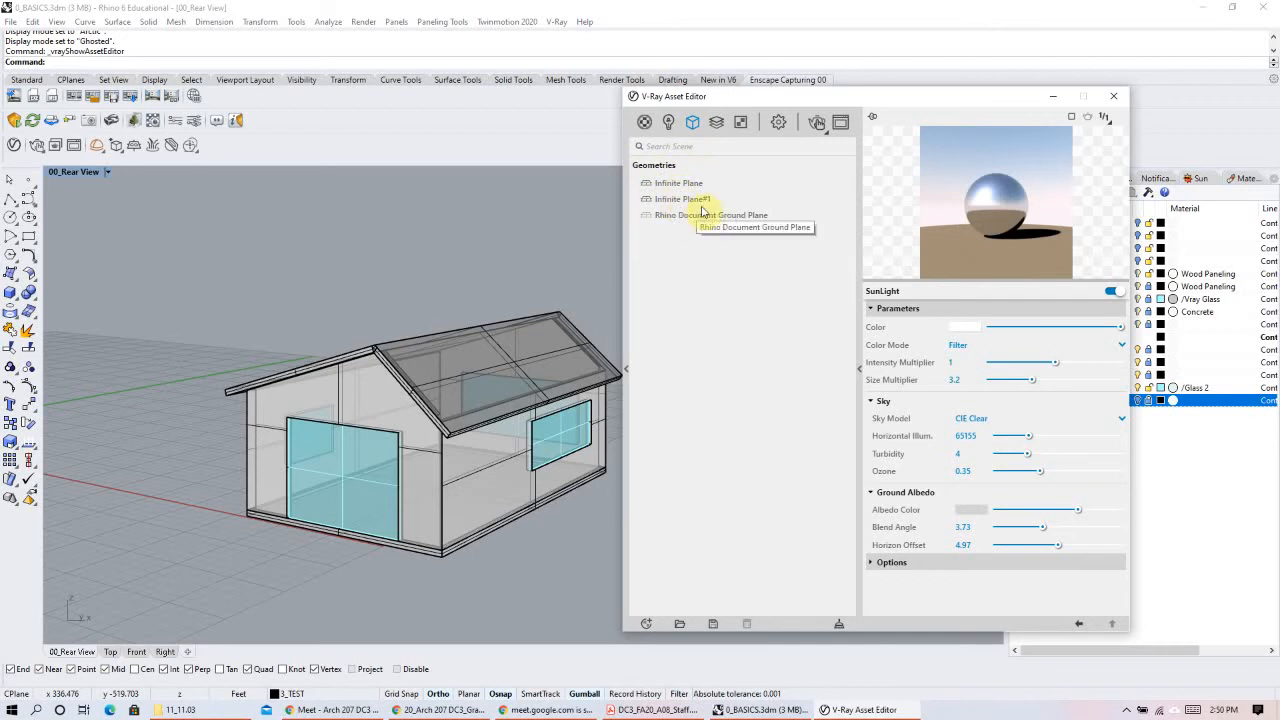
Step: Turn the Plane sublayer of 3_TEST back on and view the house on its ground plane
left_click_drag(970, 97, 863, 68)
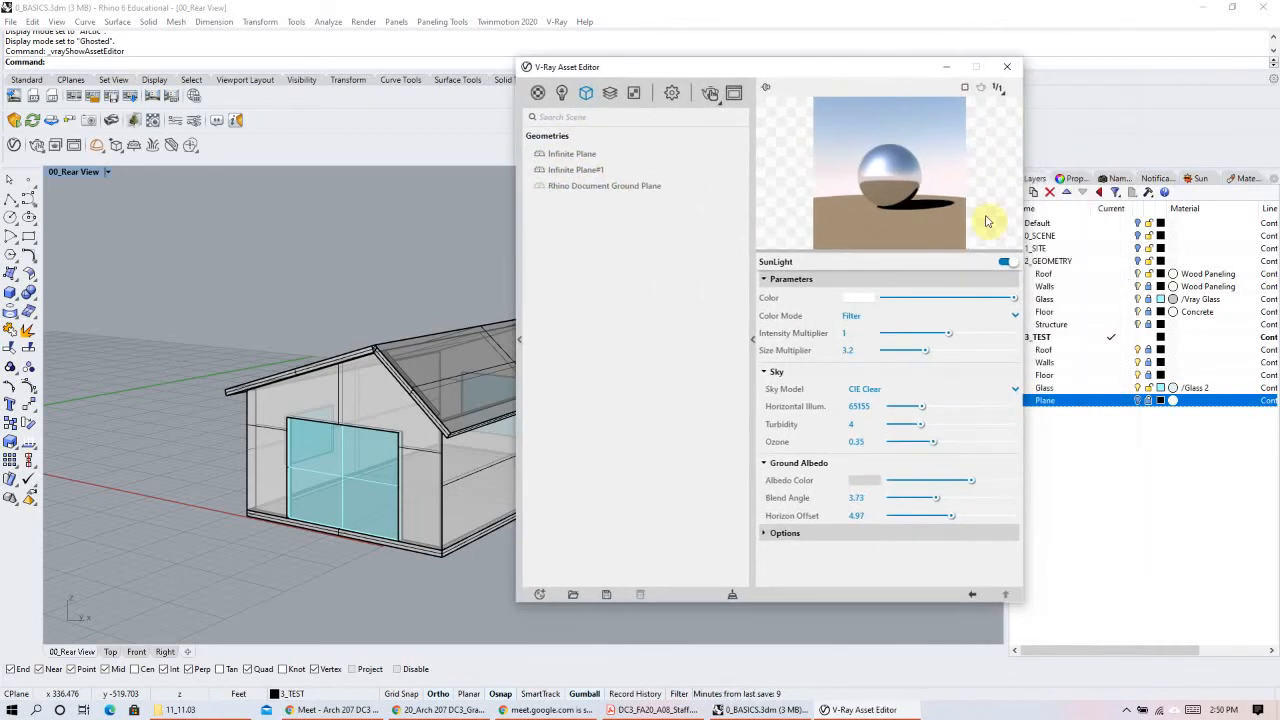
left_click(1138, 400)
right_click_drag(220, 374, 342, 453)
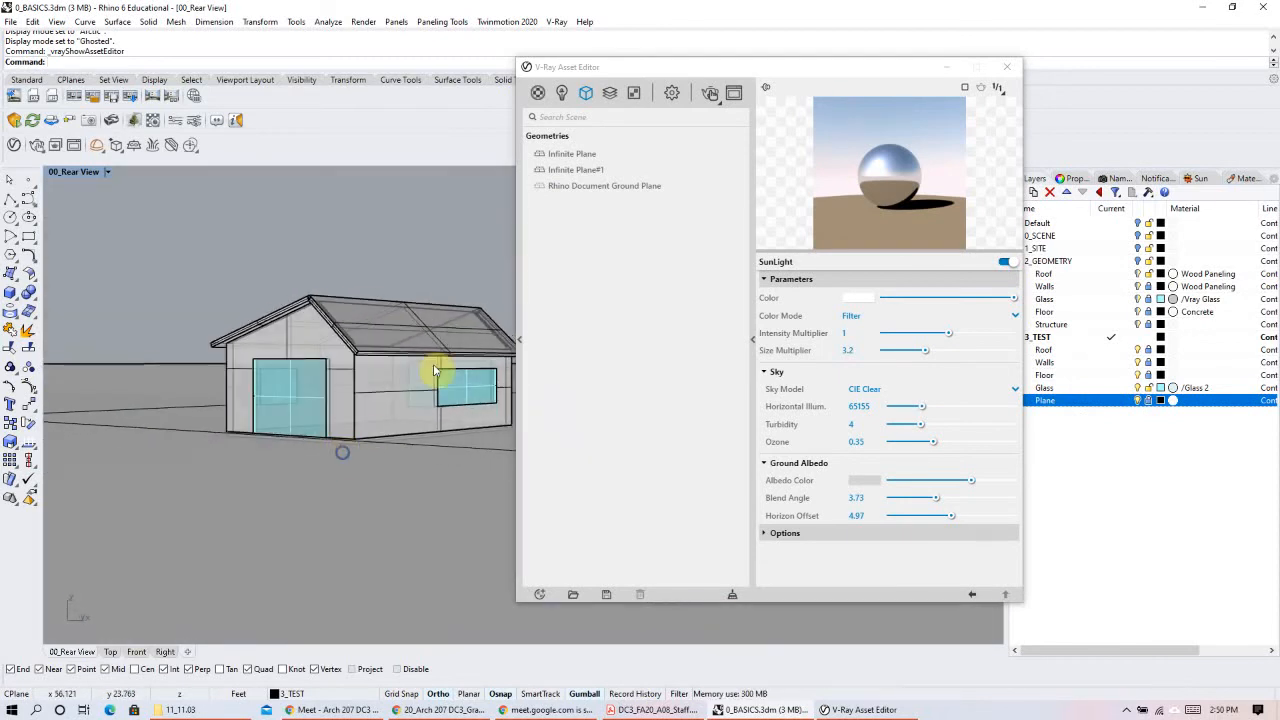
Step: View the settings of the Global Illumination render element
left_click(609, 92)
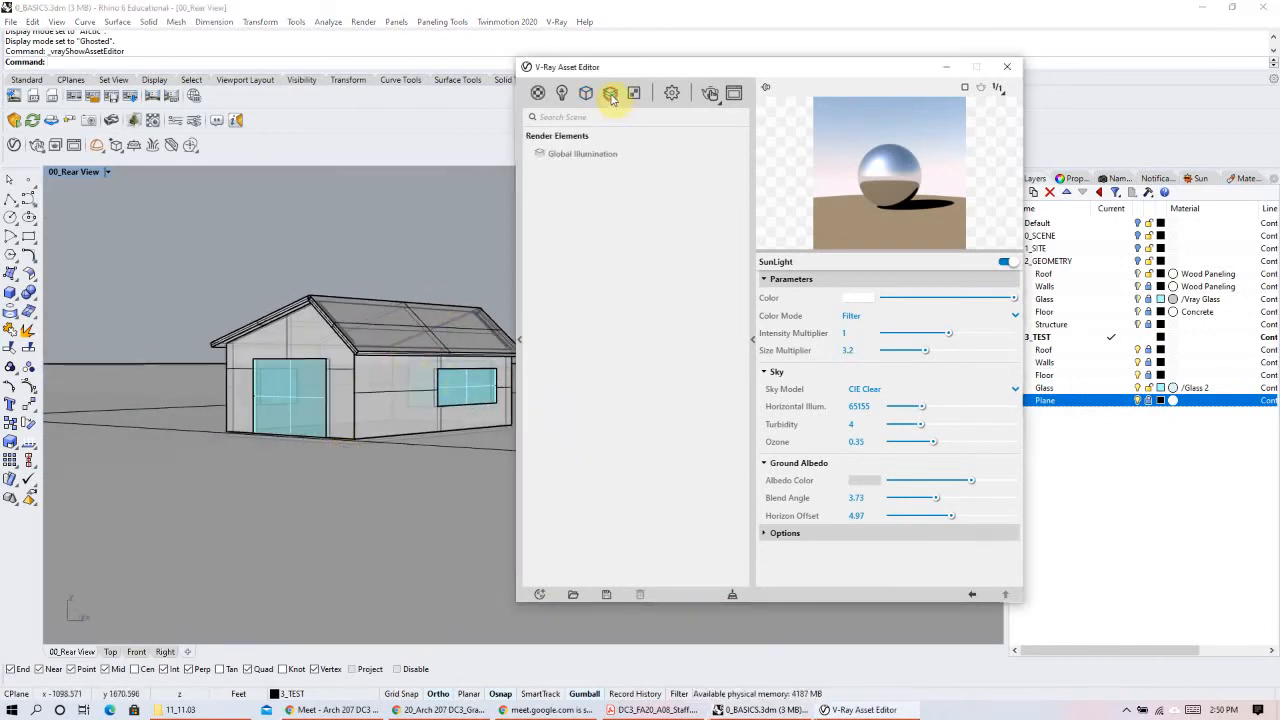
left_click(590, 162)
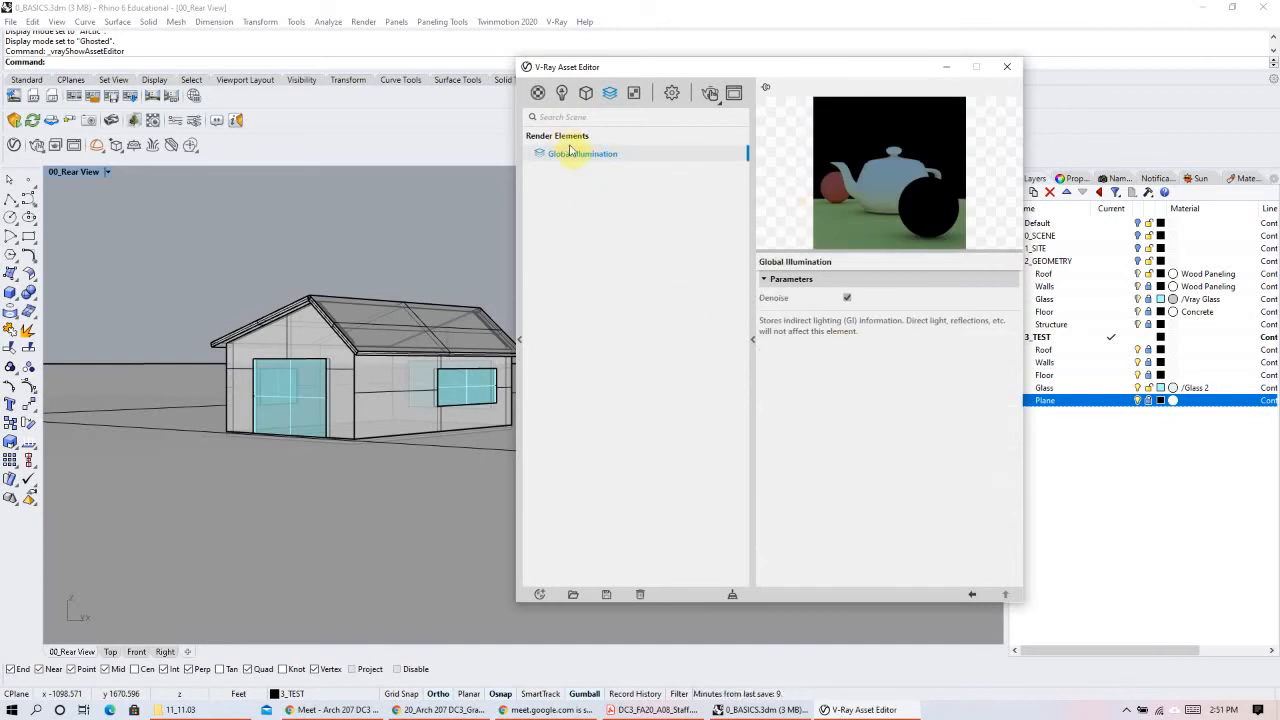
Step: View the list of V-Ray textures and the settings of the Environment Sky and Environment Texture entries
left_click(634, 93)
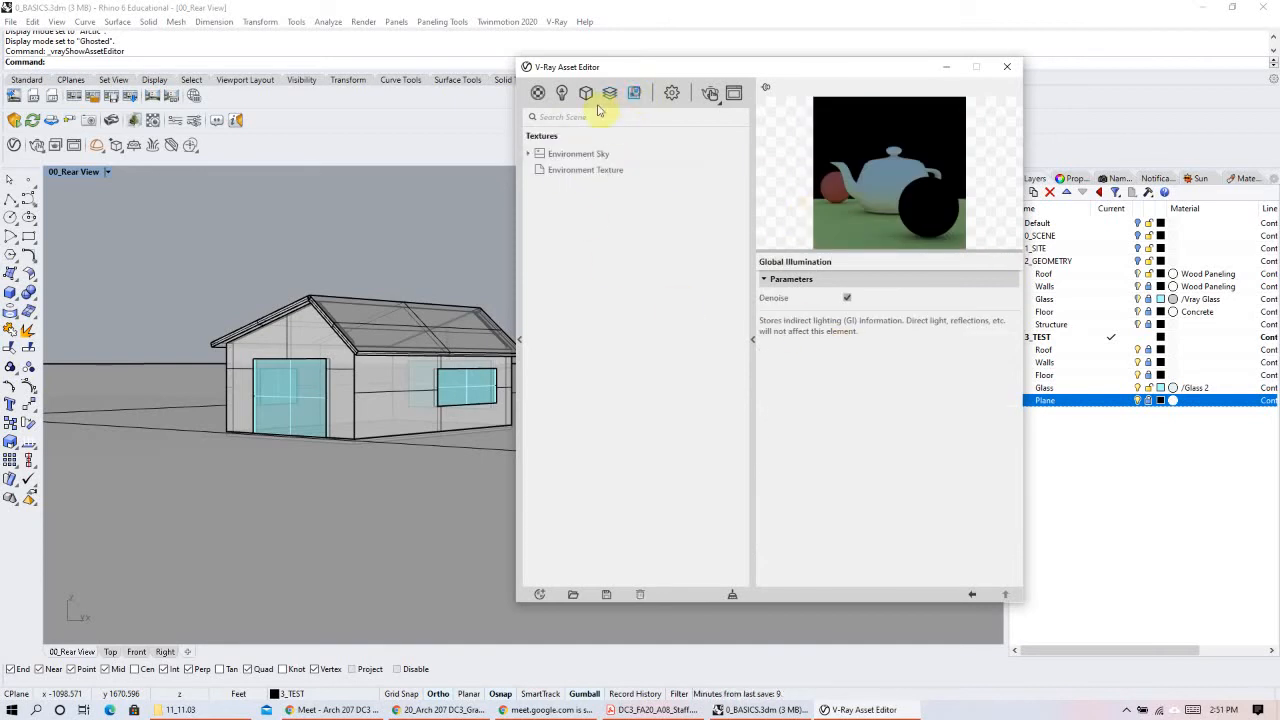
left_click(563, 155)
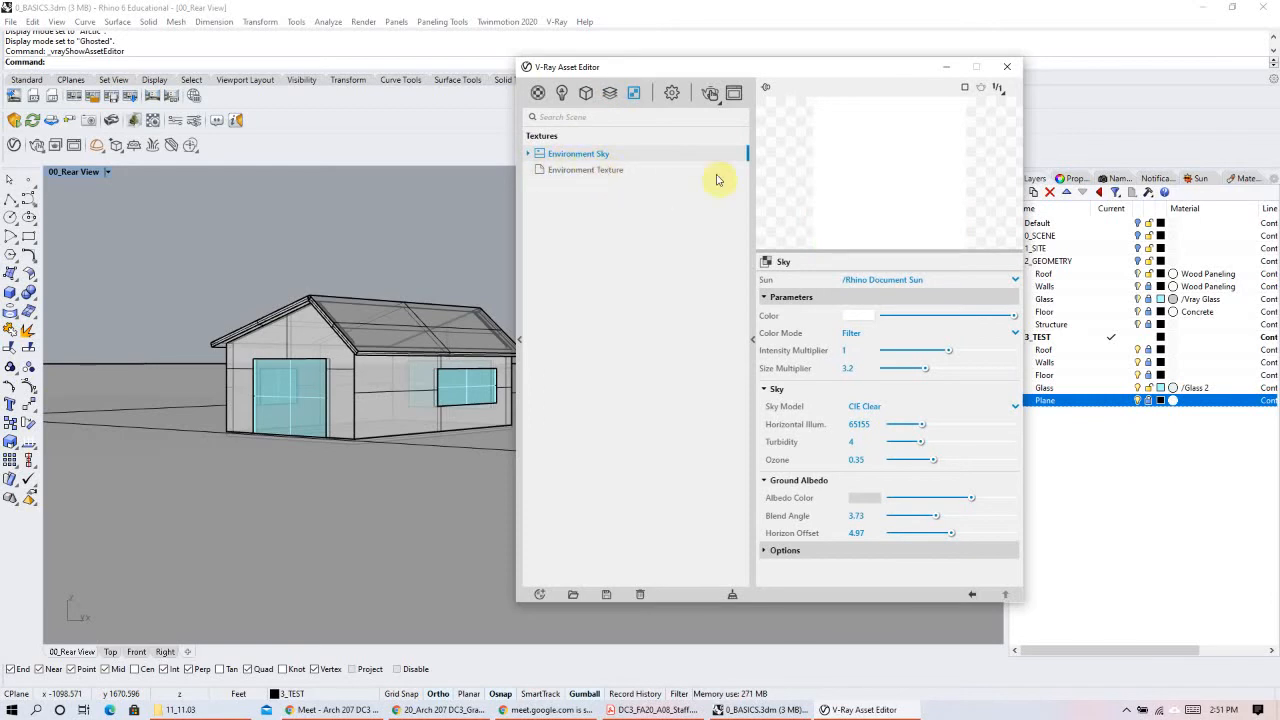
left_click(592, 170)
left_click(583, 155)
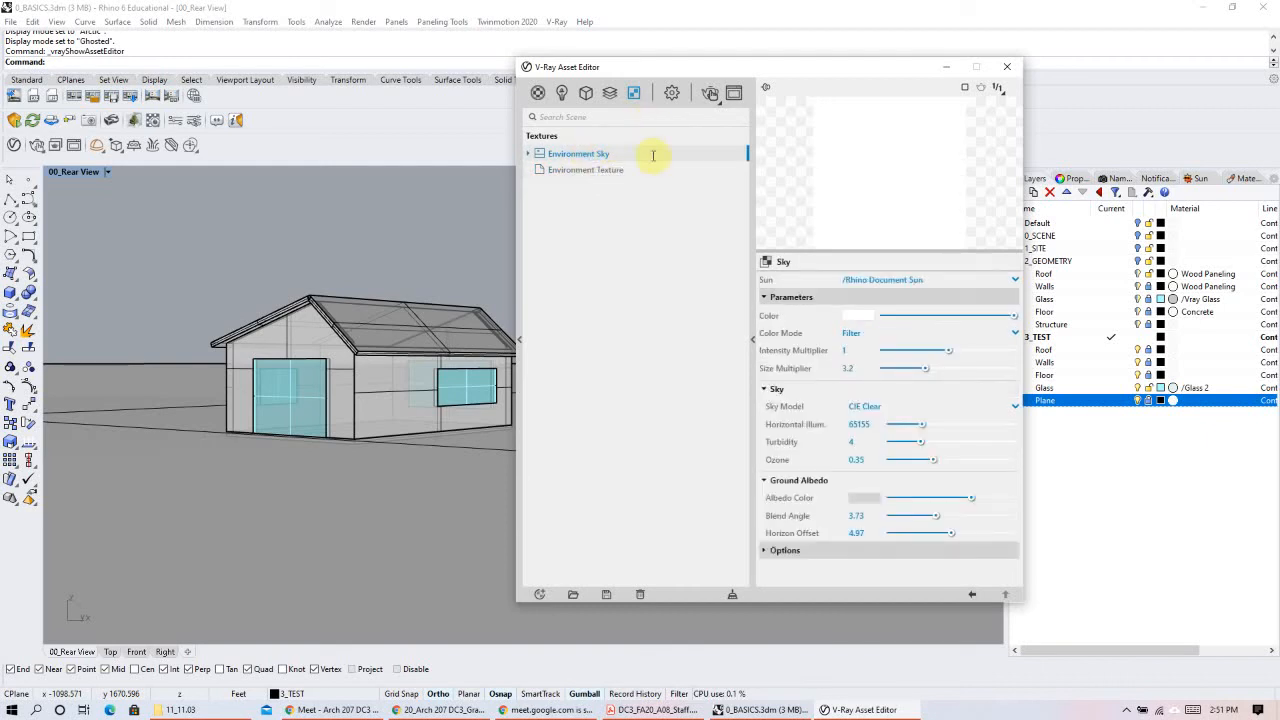
Step: Open the V-Ray render settings and set the render engine to CUDA
left_click(673, 93)
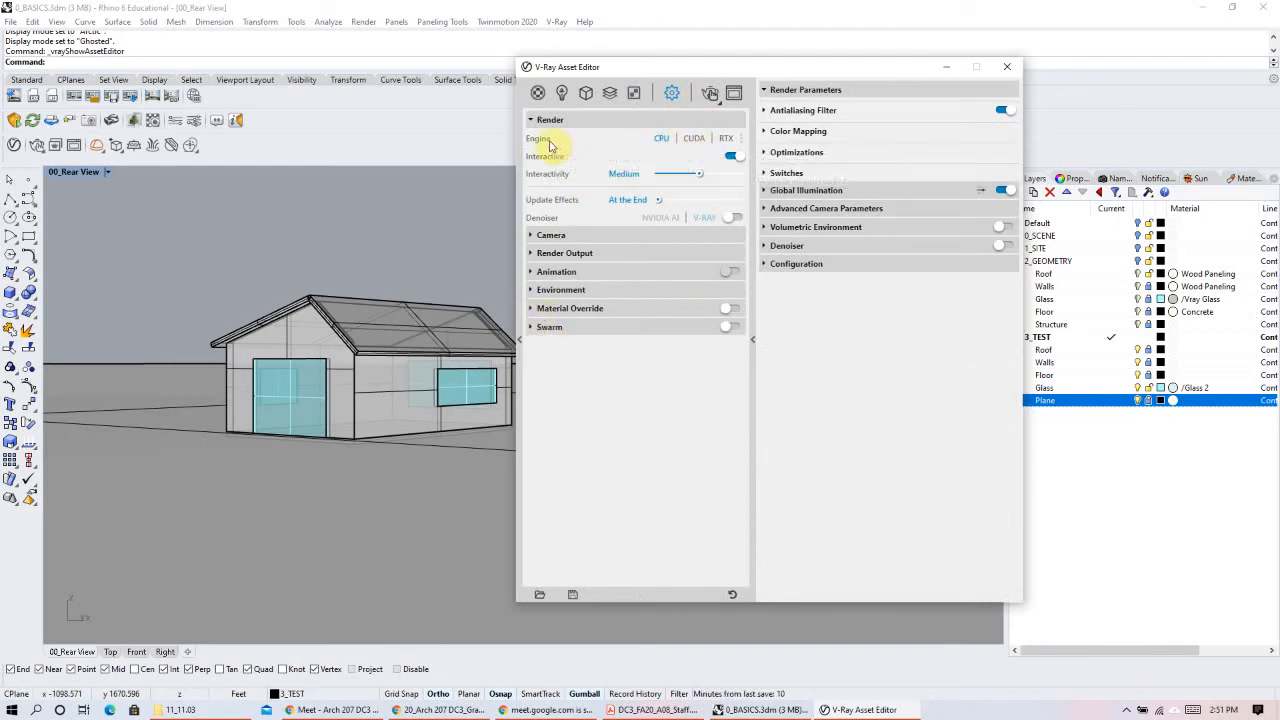
left_click(690, 142)
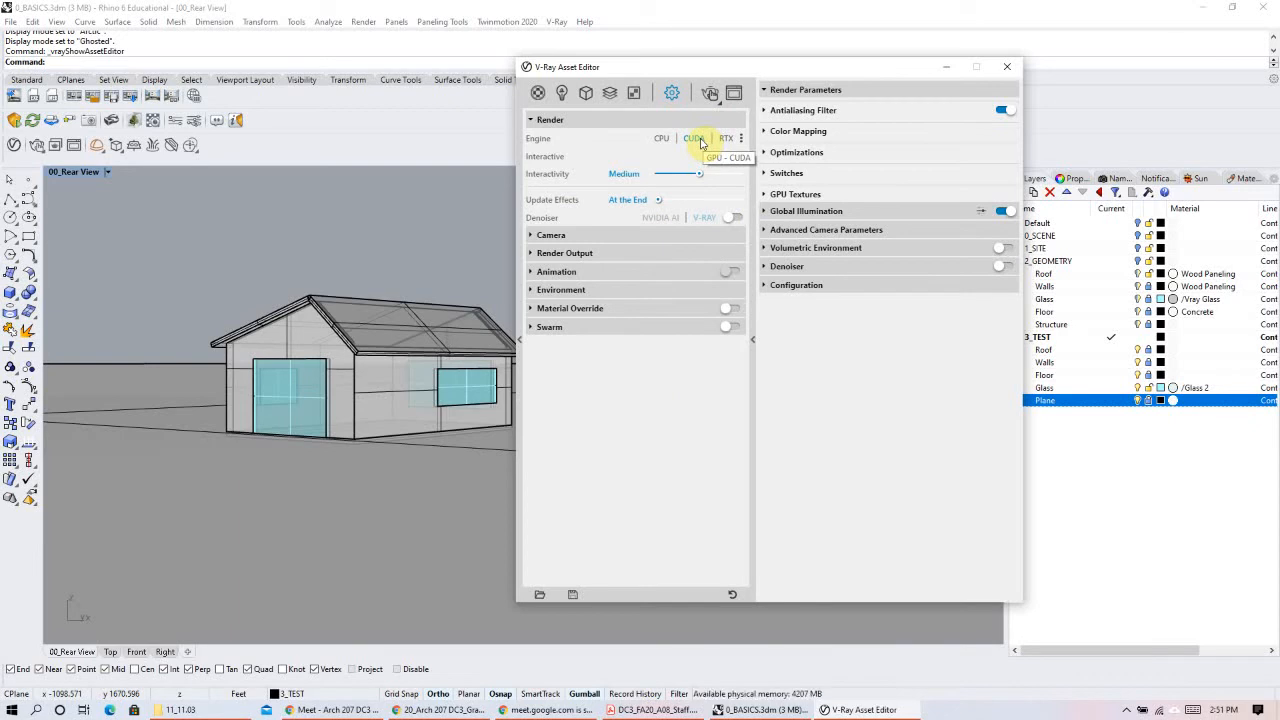
left_click(701, 142)
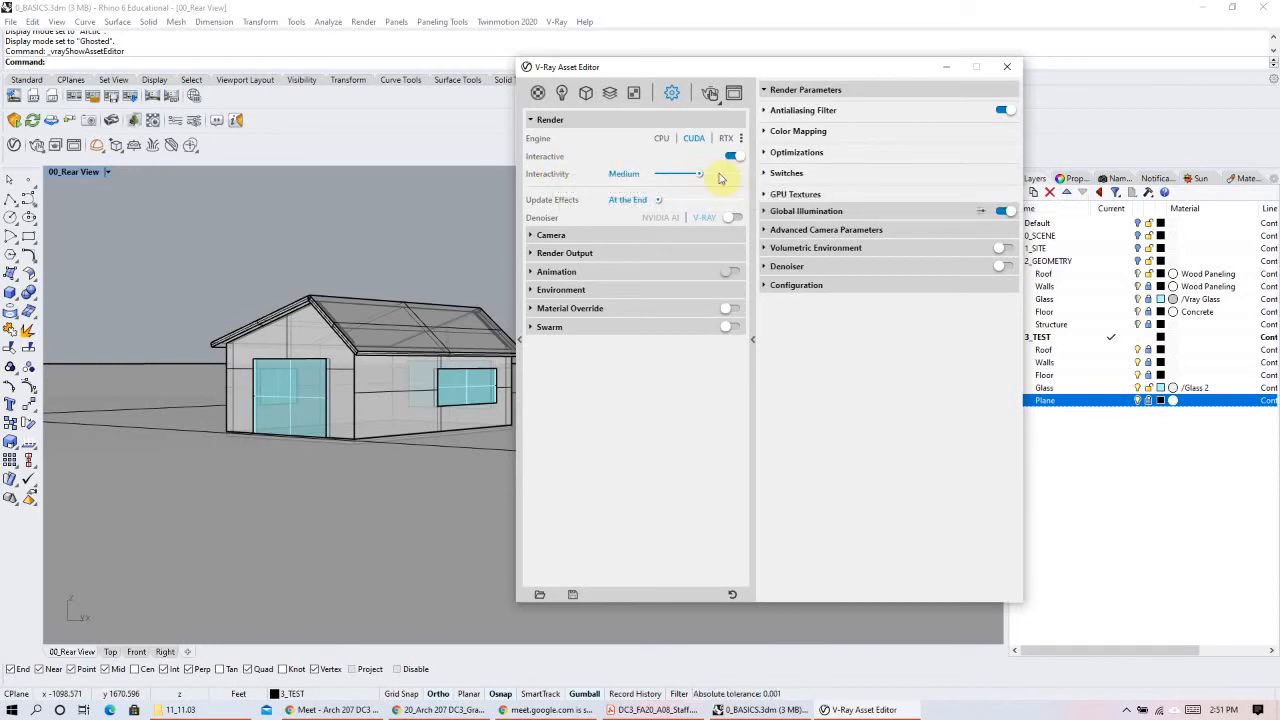
mouse_move(550, 163)
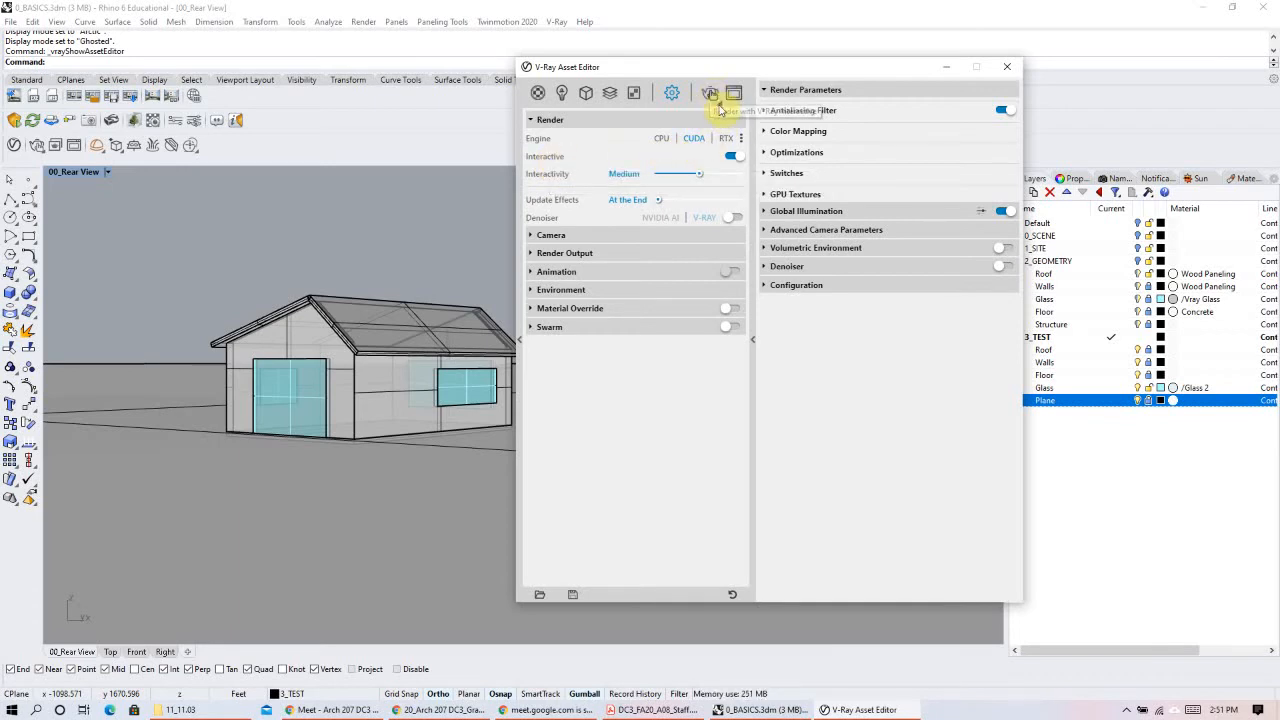
Step: Render the rear view with V-Ray in non-interactive mode and arrange the frame buffer and Asset Editor side by side
left_click(721, 106)
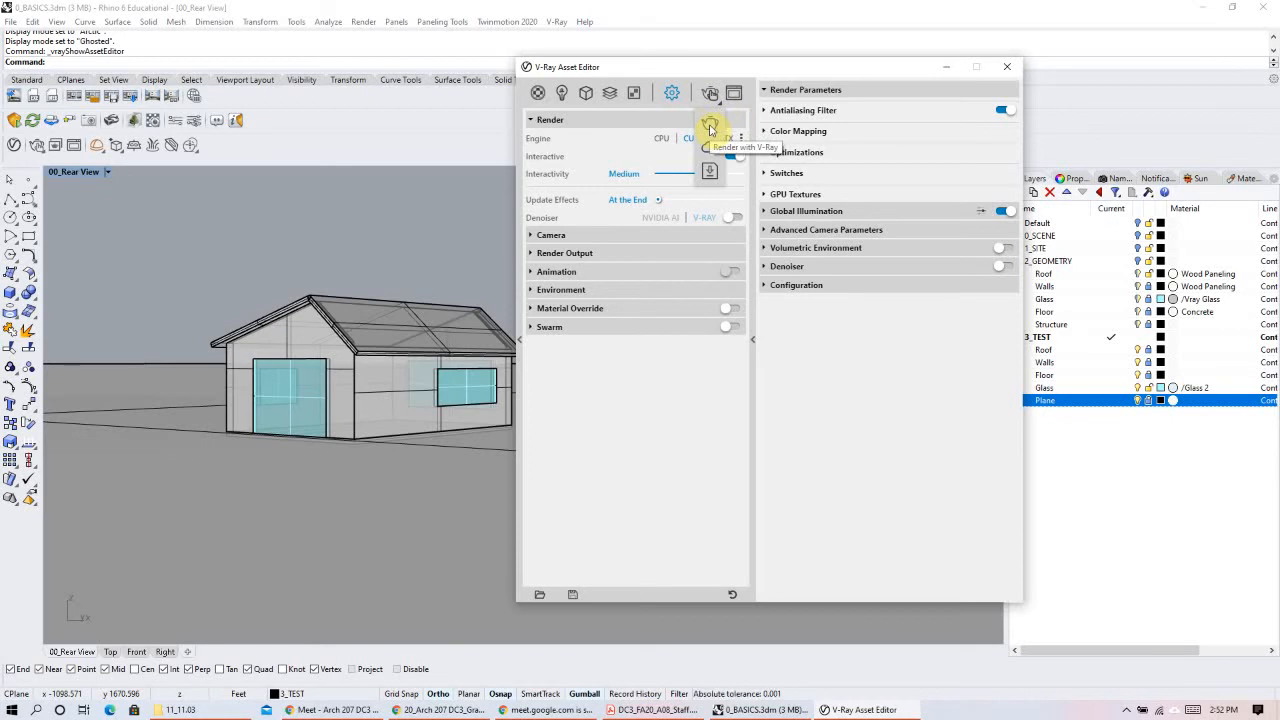
left_click(710, 122)
left_click(710, 92)
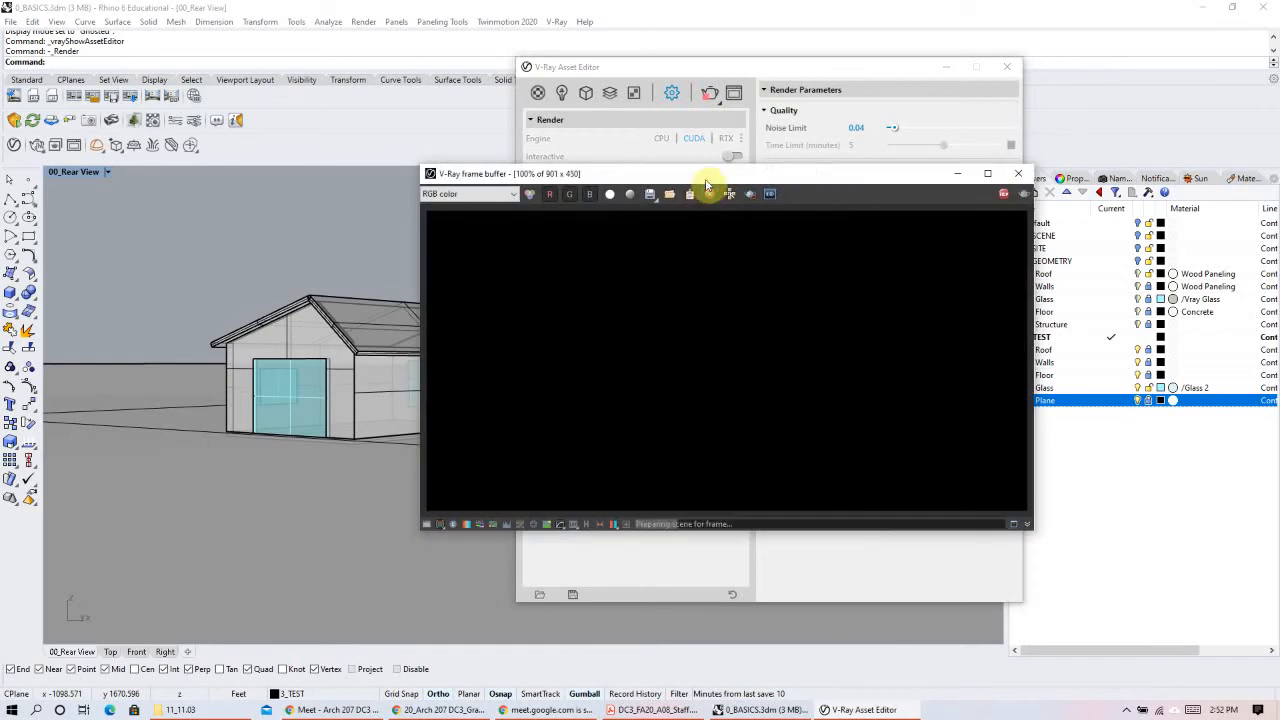
left_click_drag(714, 177, 321, 50)
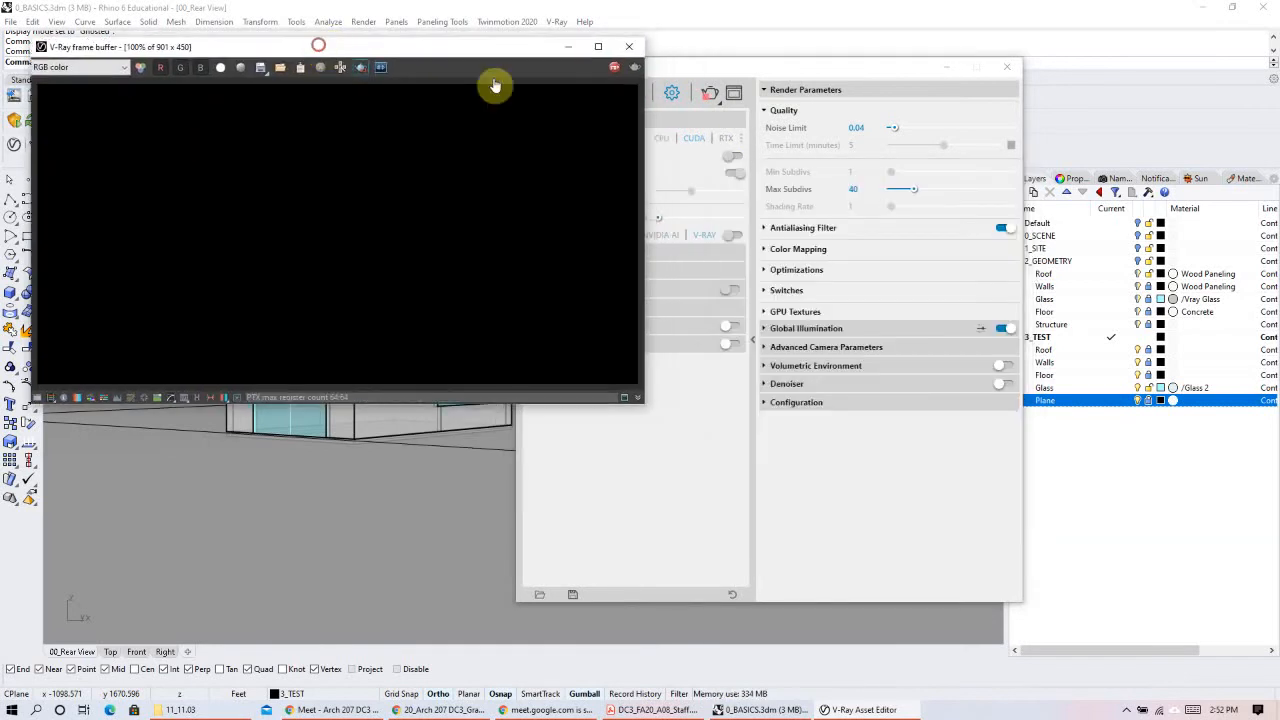
left_click_drag(730, 66, 888, 60)
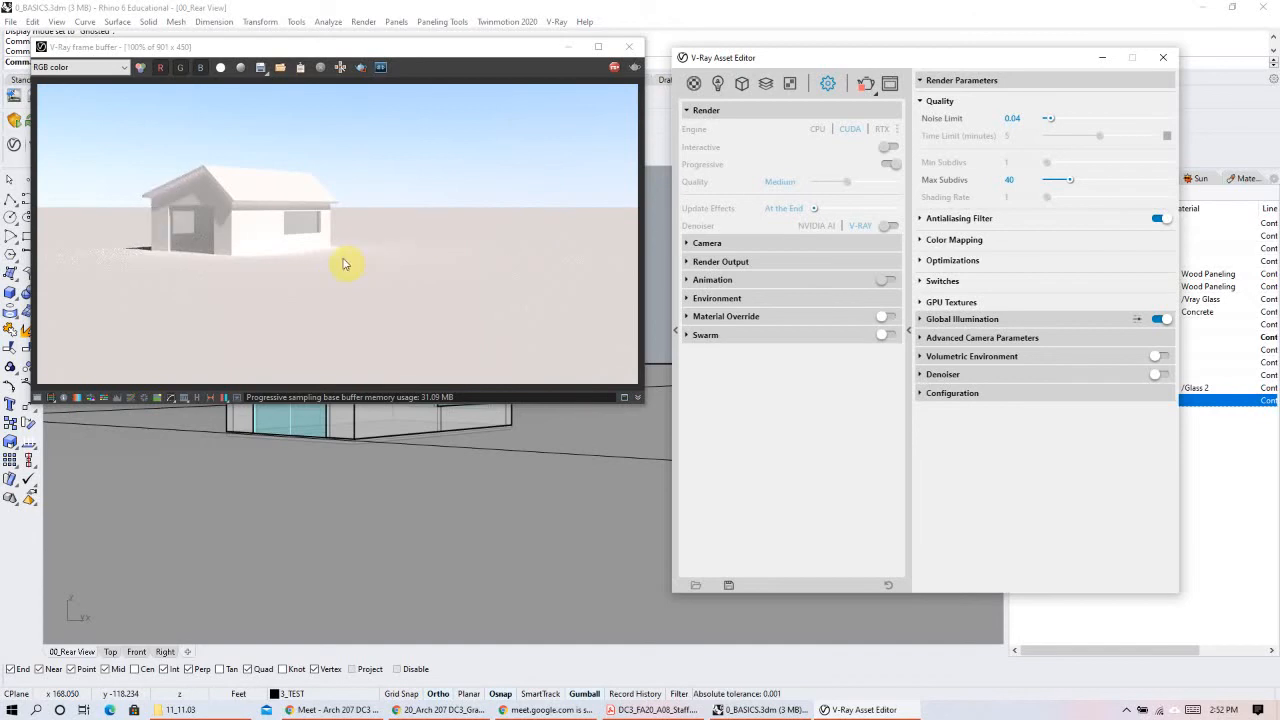
Step: Orbit to a higher view of the house, start a V-Ray Interactive render, and orbit back down to eye level
right_click_drag(494, 449, 575, 470)
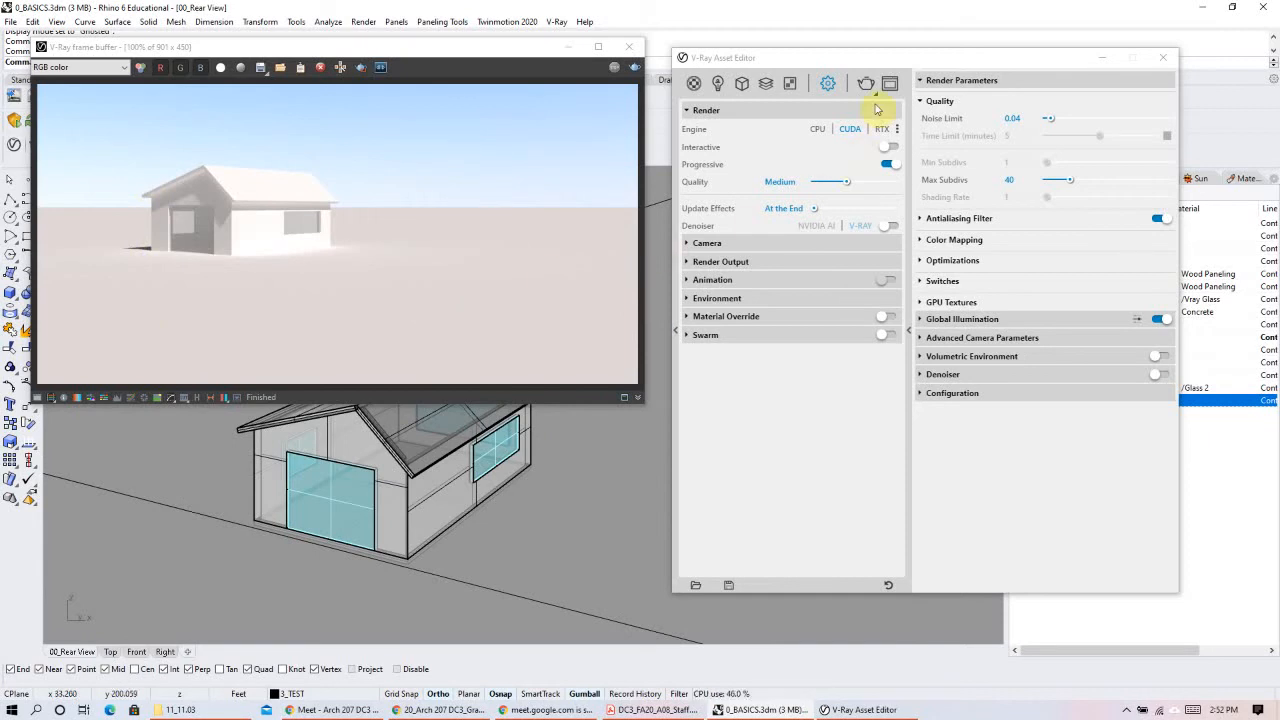
left_click(876, 97)
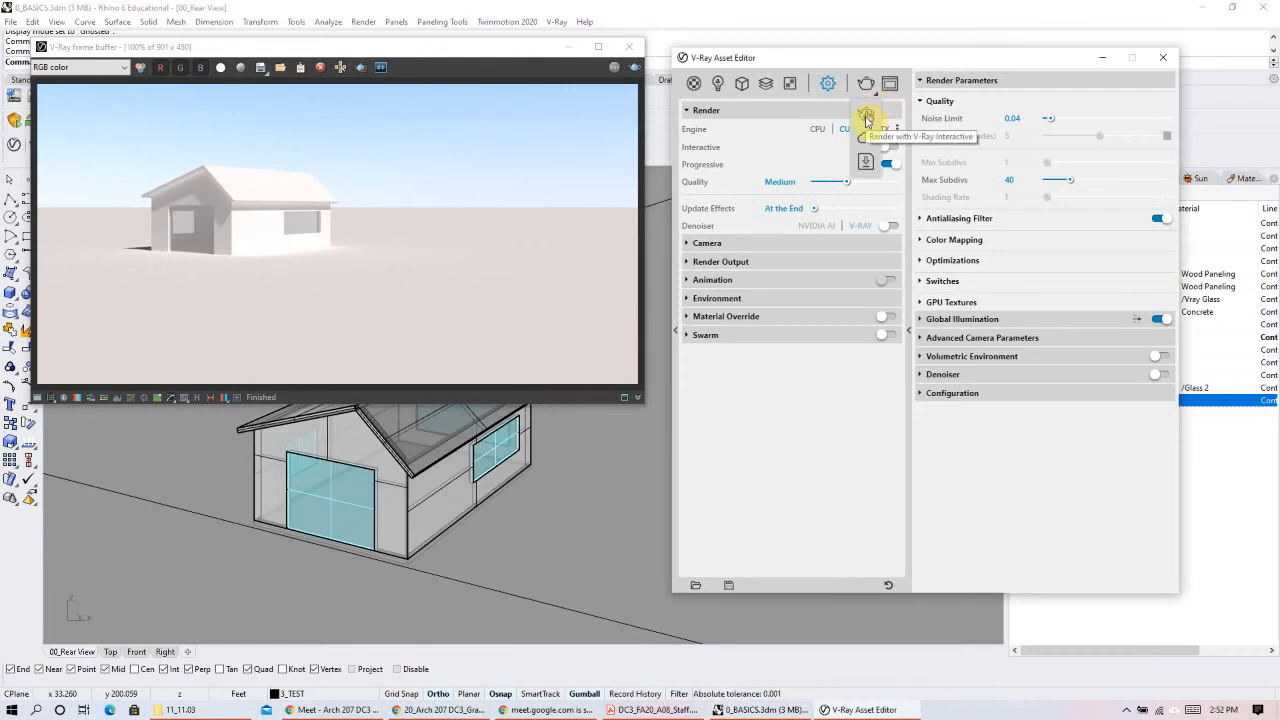
left_click(867, 119)
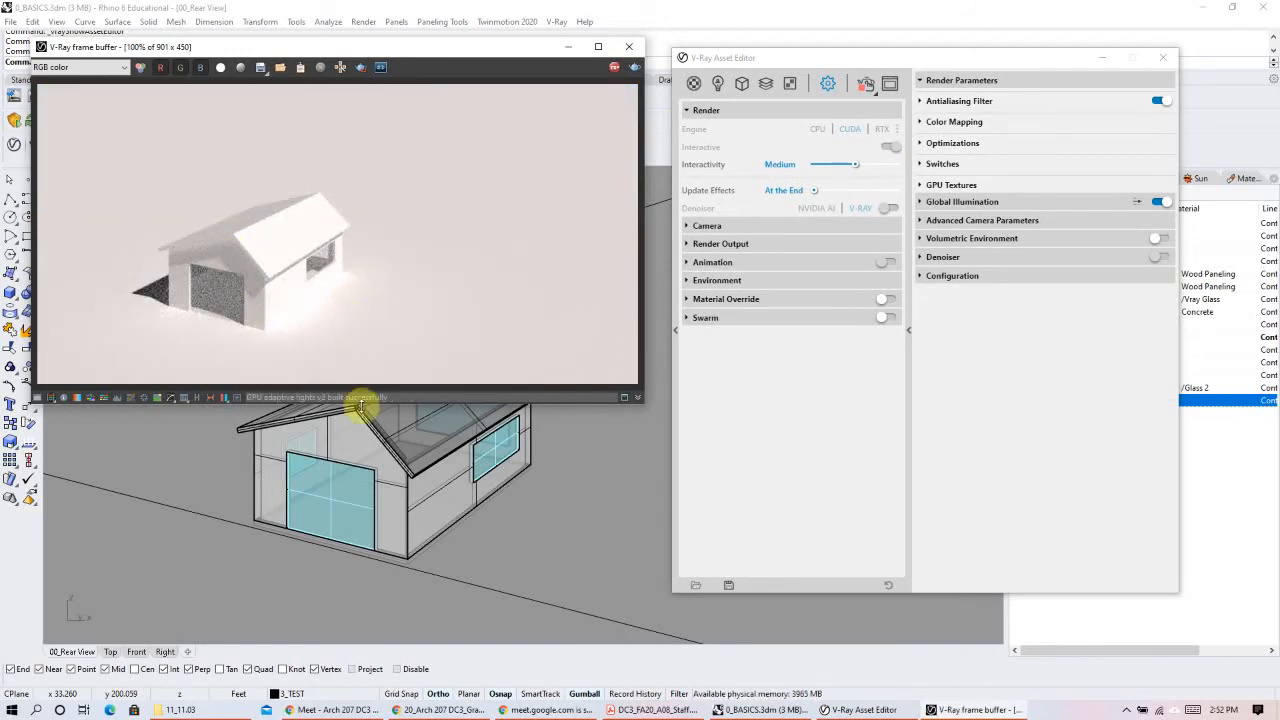
right_click_drag(448, 549, 437, 517)
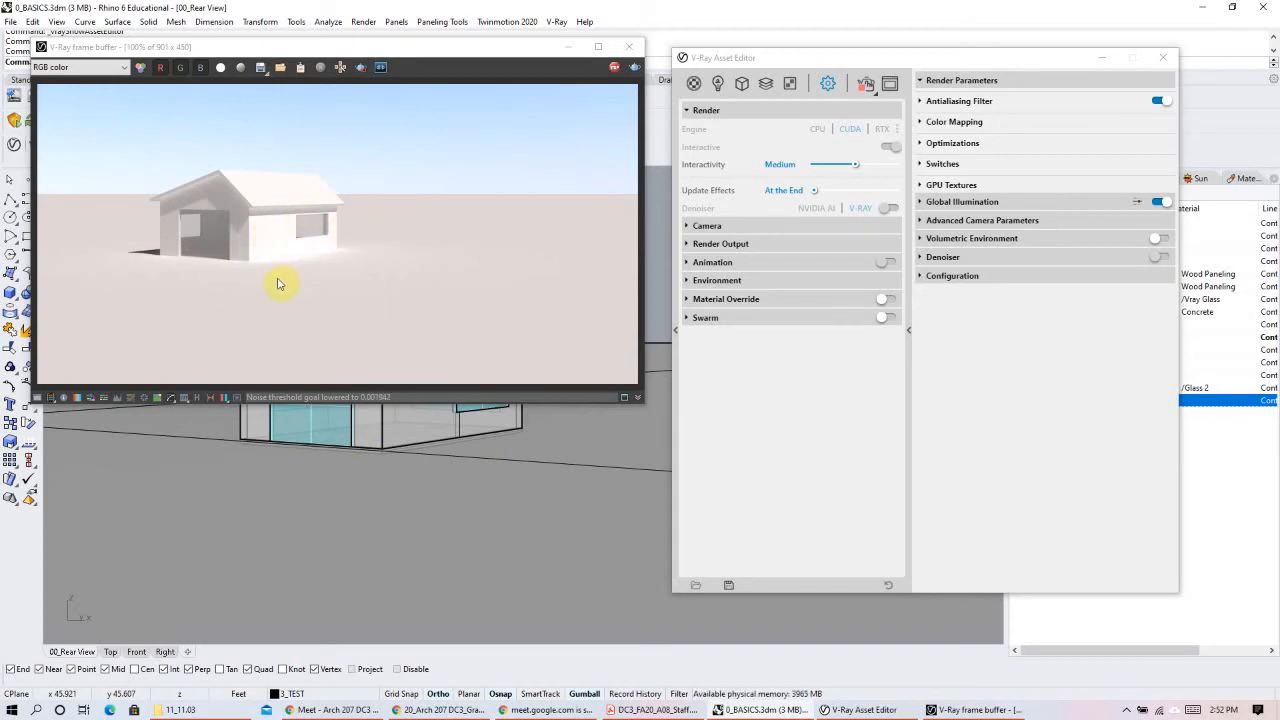
Step: Limit the interactive render to a region around the house's side window, orbit the model to test it, and turn region rendering off
left_click(362, 72)
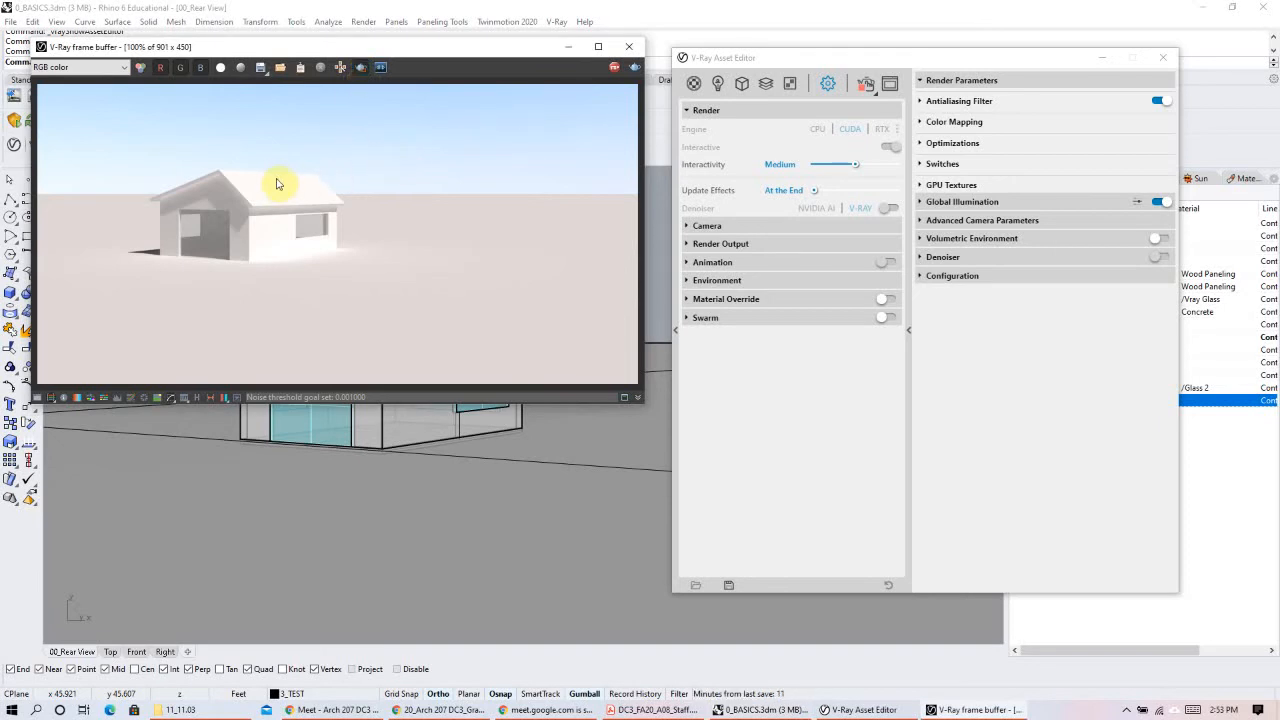
left_click_drag(360, 161, 279, 272)
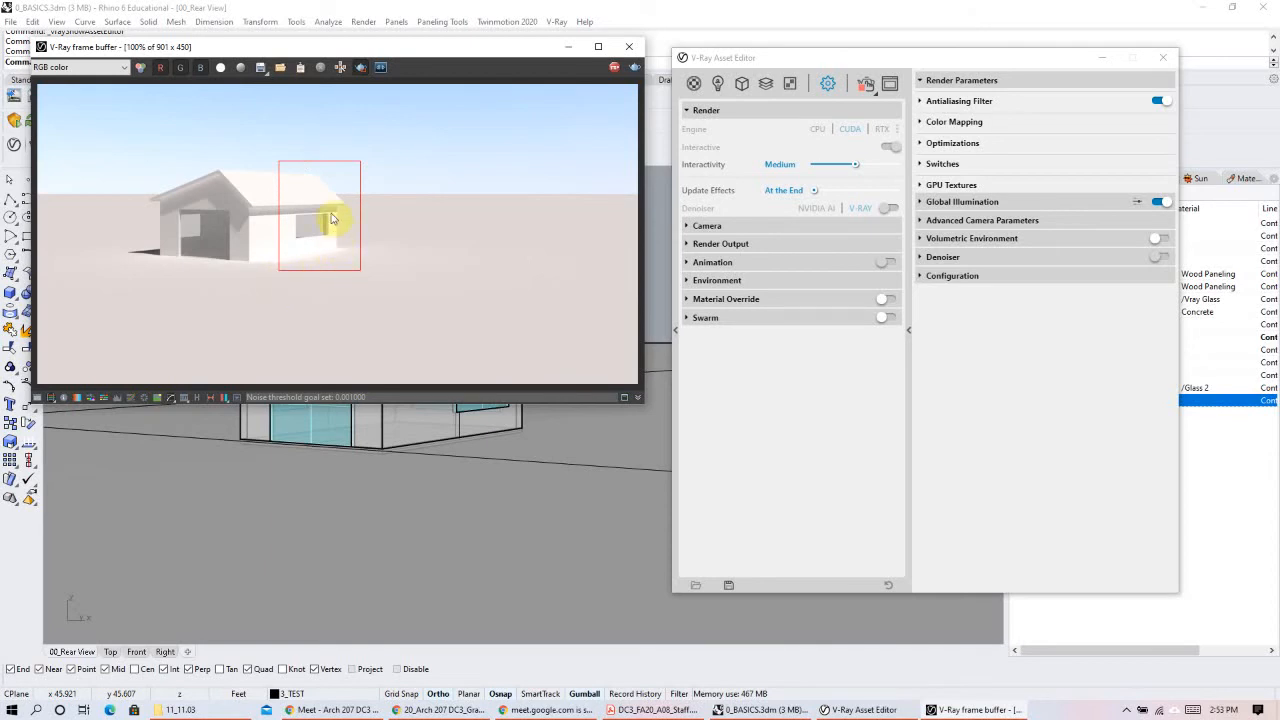
mouse_move(466, 480)
right_mouse_down()
mouse_move(426, 486)
mouse_move(466, 480)
right_mouse_up()
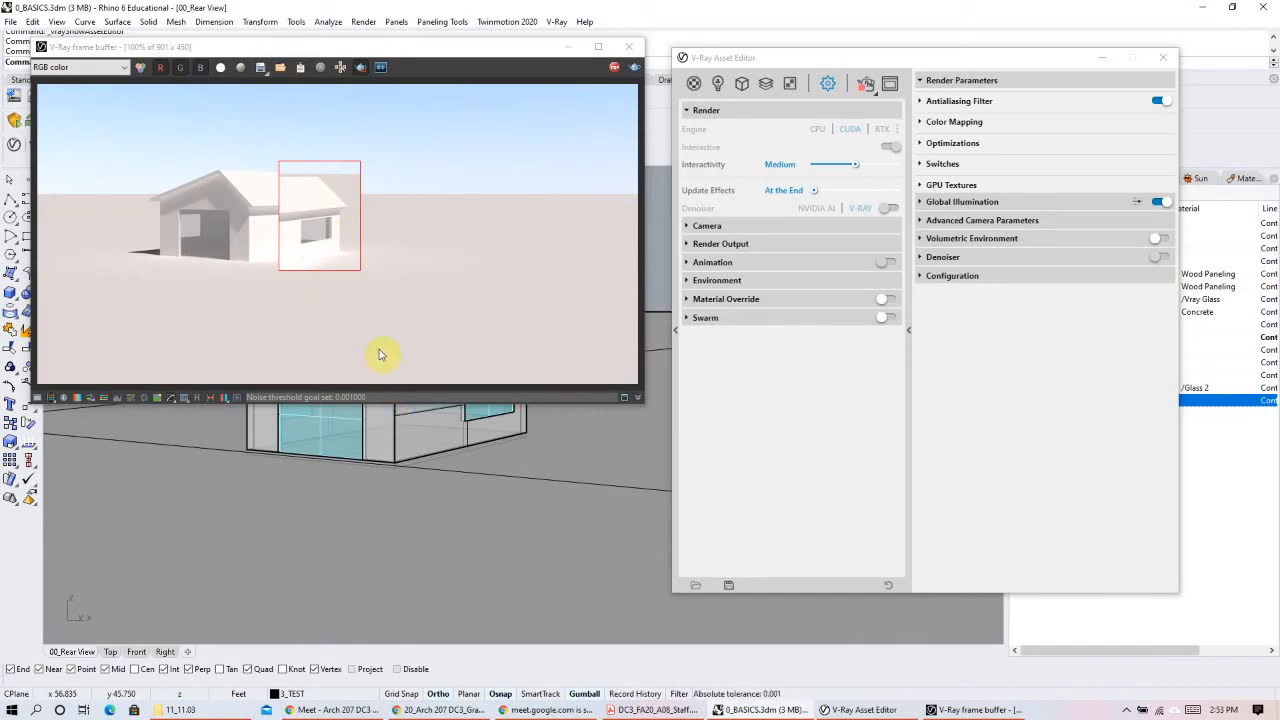
mouse_move(456, 467)
right_mouse_down()
mouse_move(423, 480)
mouse_move(437, 456)
right_mouse_up()
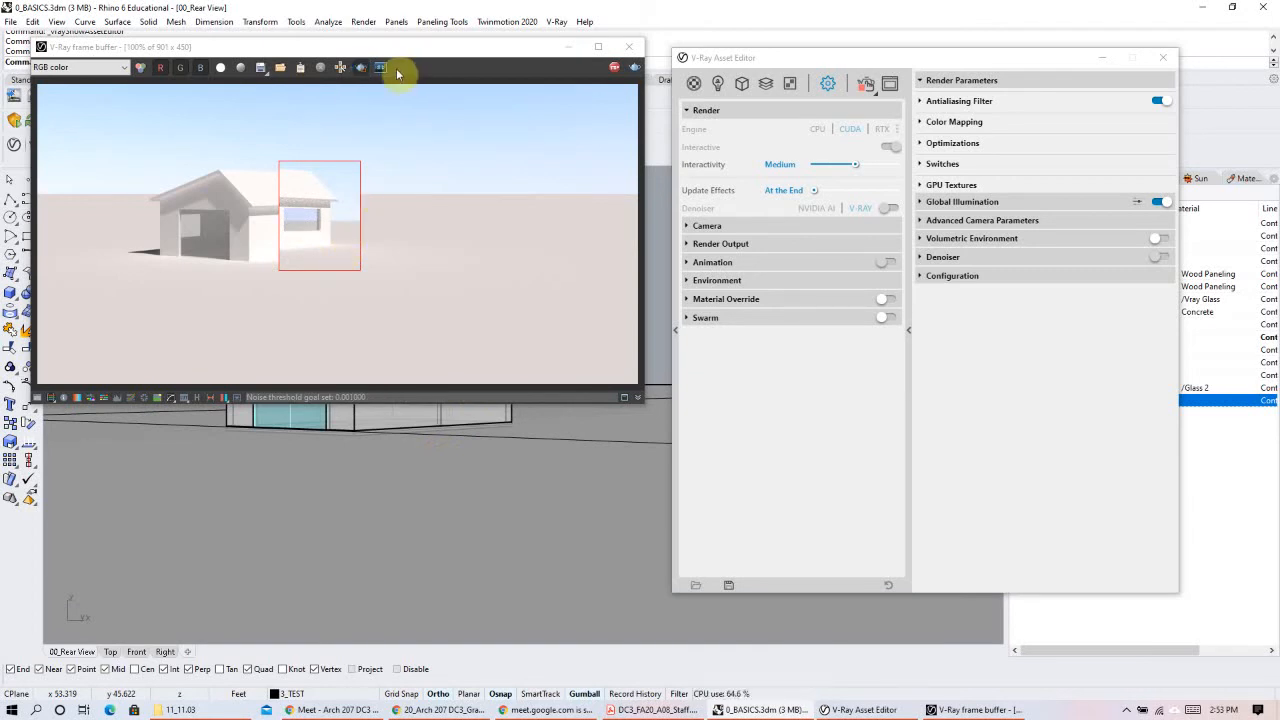
left_click(362, 70)
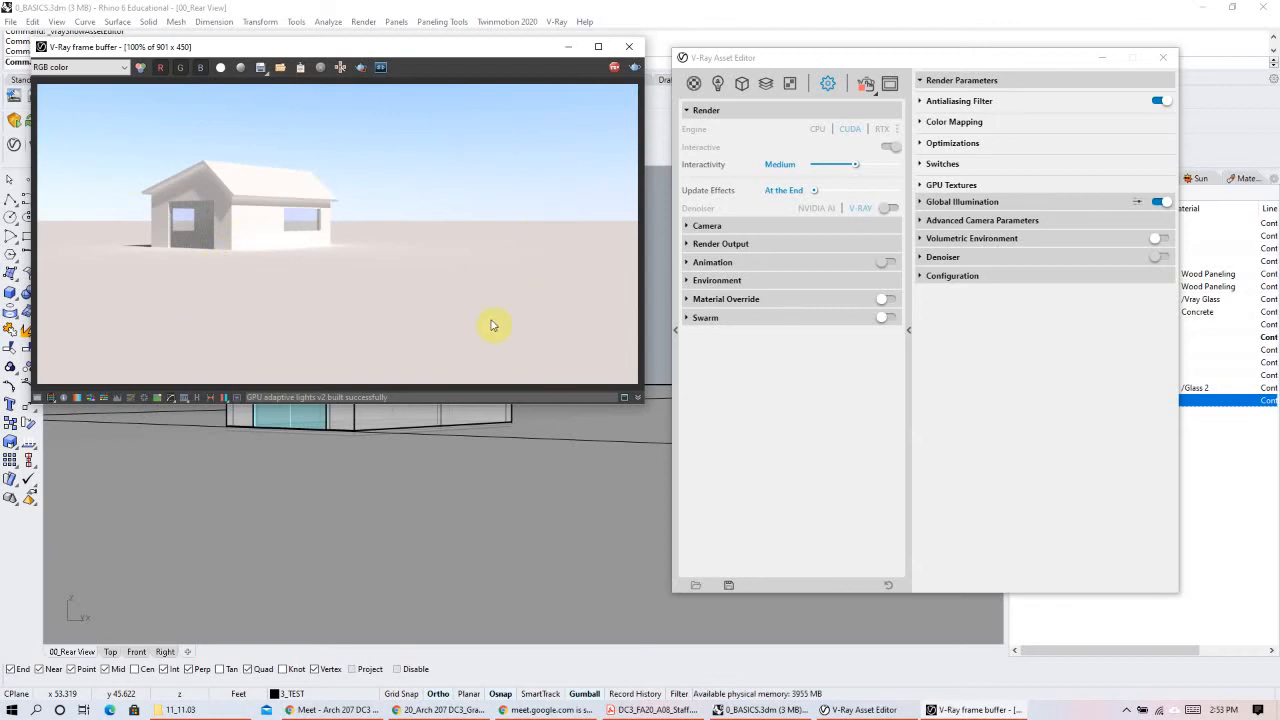
Step: Start saving the rendered image as asdfgwer, look through the available file formats, and cancel the save
left_click(260, 70)
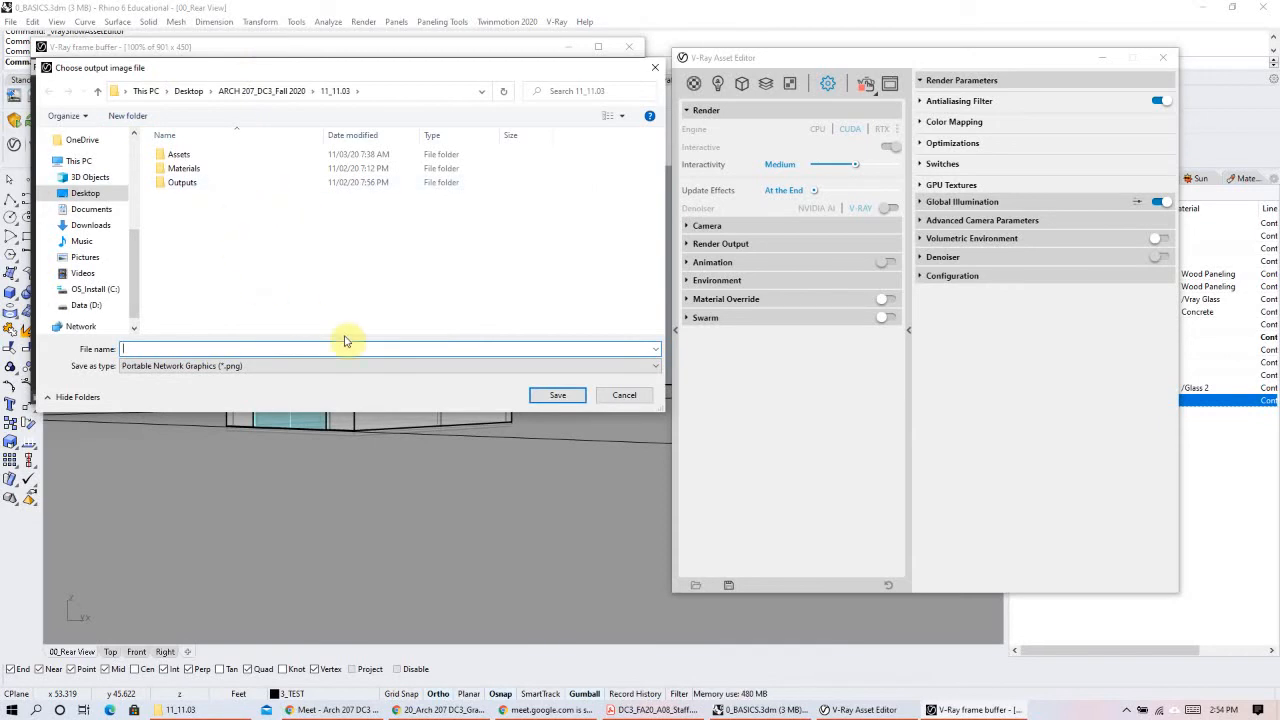
type("asdfgwer")
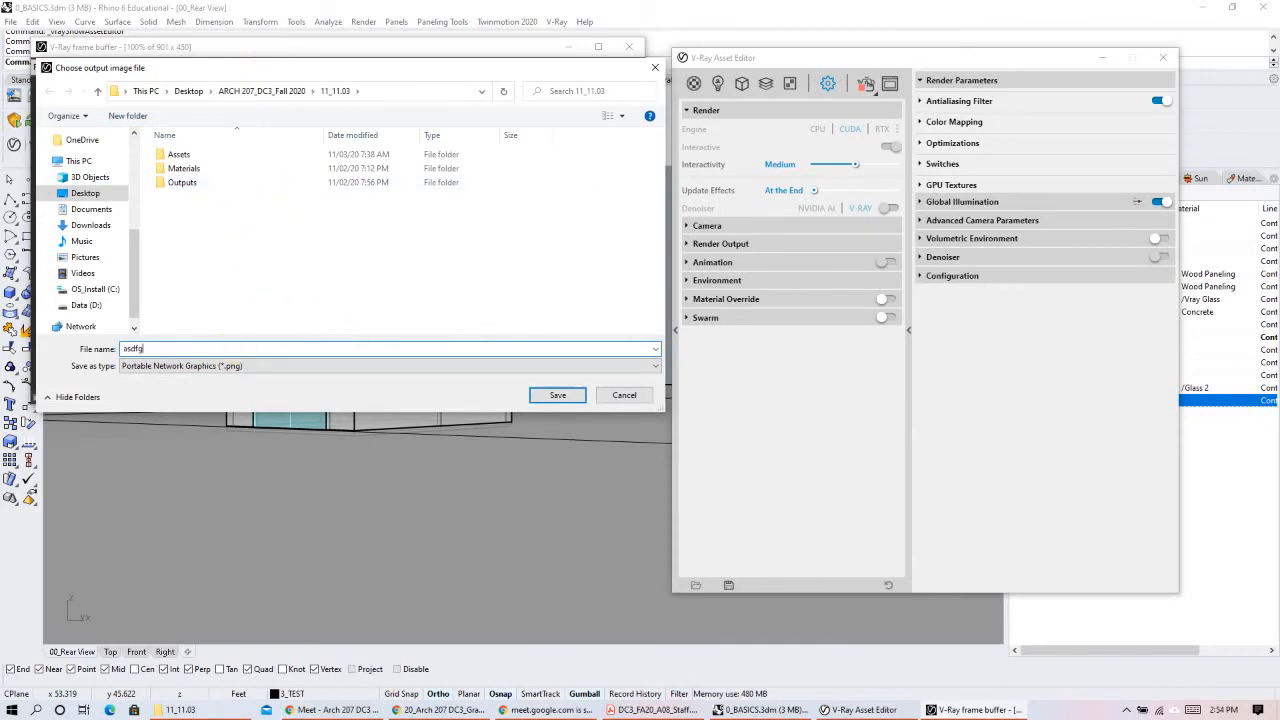
left_click(563, 367)
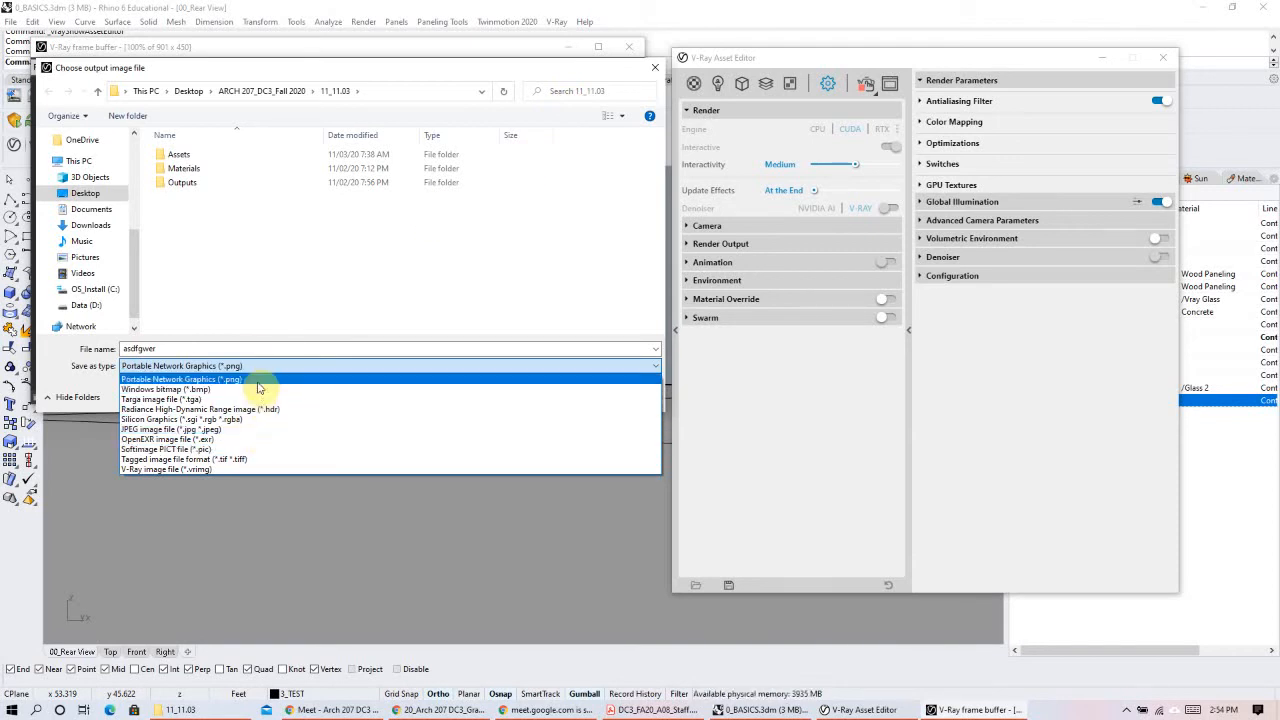
left_click(453, 251)
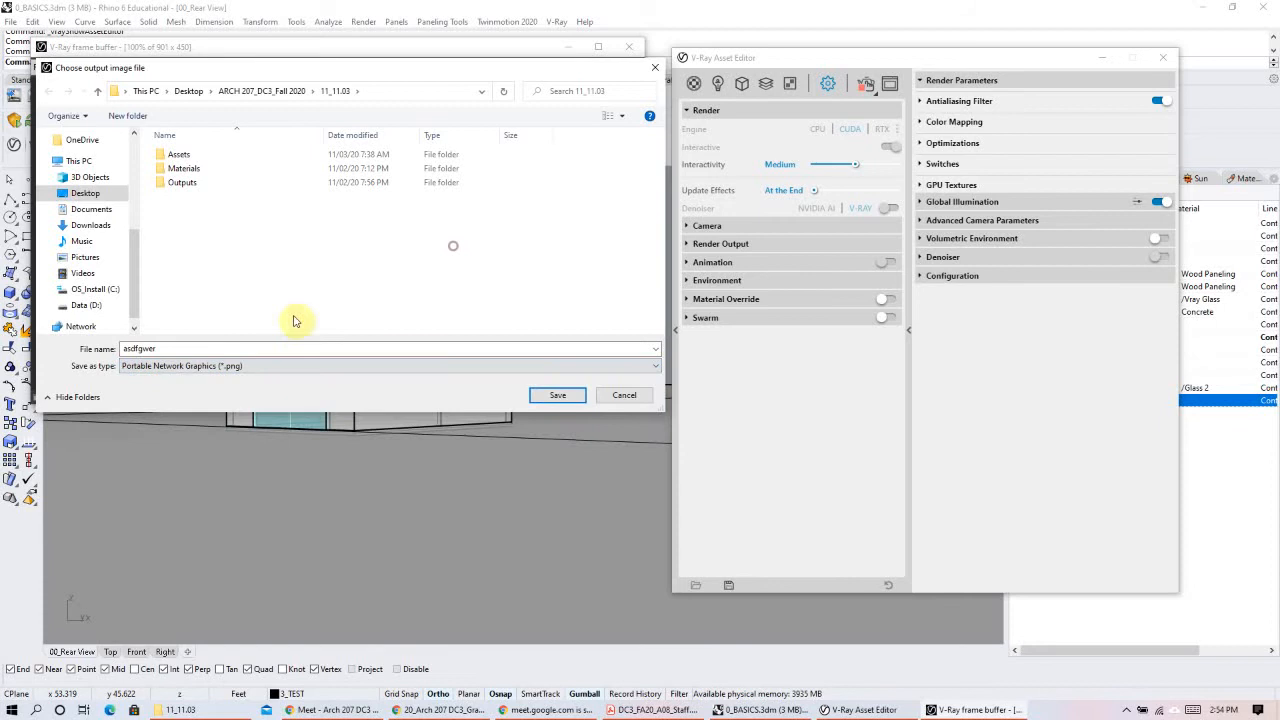
left_click(620, 392)
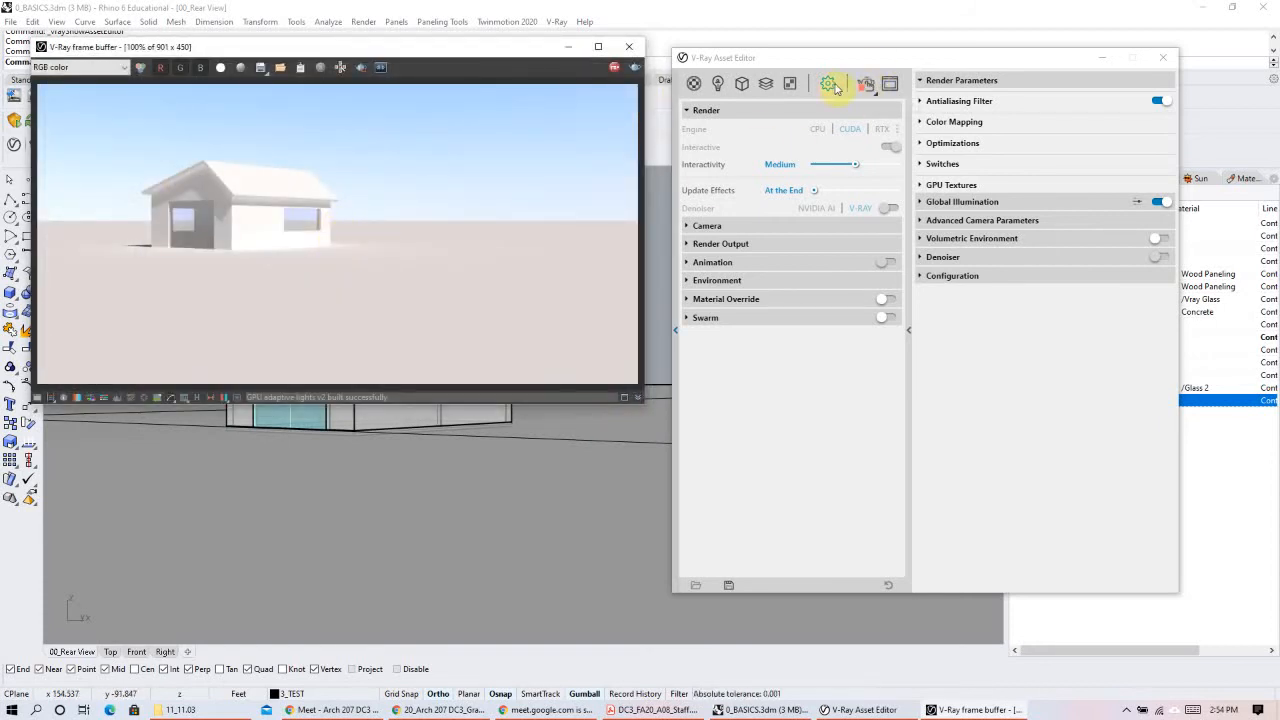
Step: Stop the interactive render, restart it with Global Illumination turned off, and turn Global Illumination back on for comparison
left_click(614, 67)
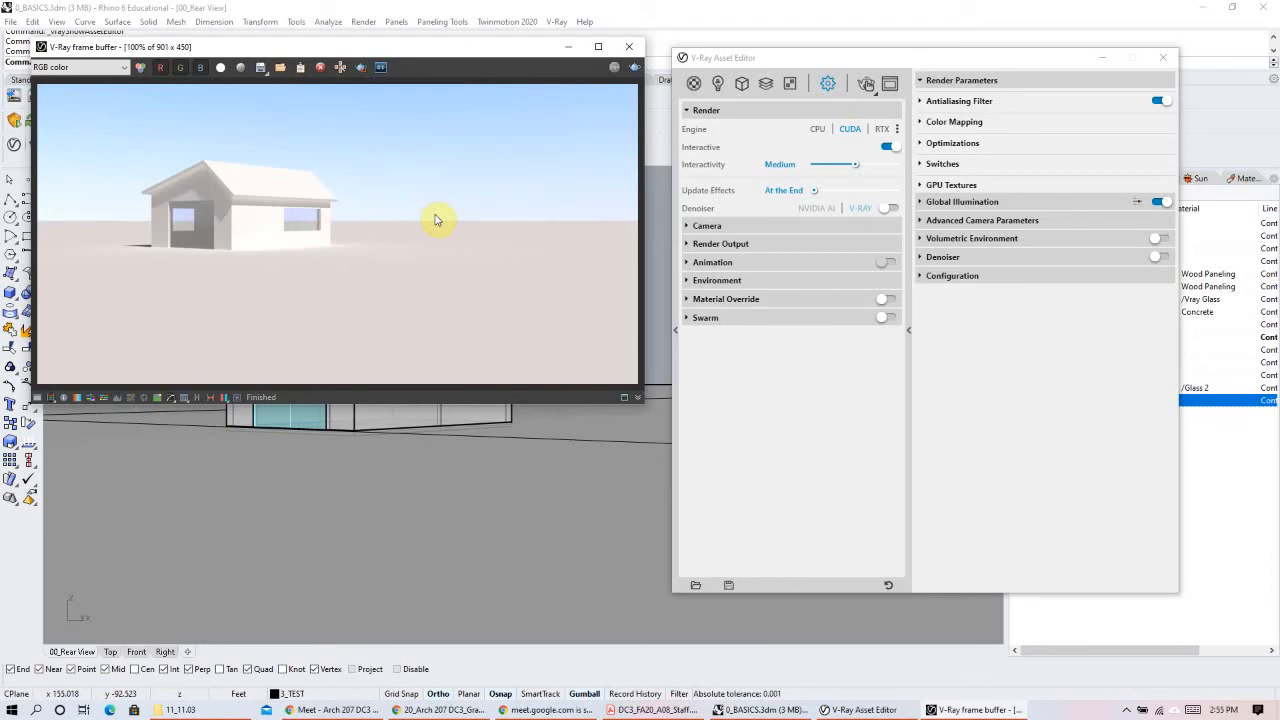
left_click(1160, 202)
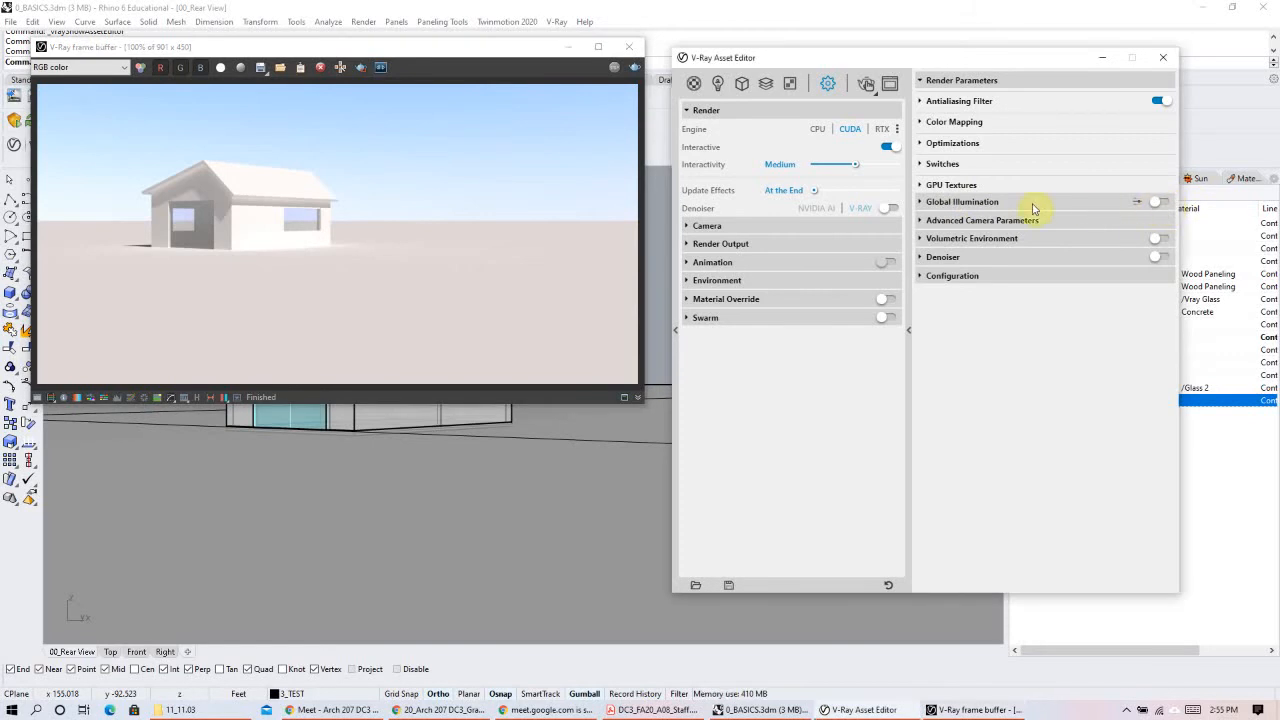
left_click(907, 333)
left_click(908, 334)
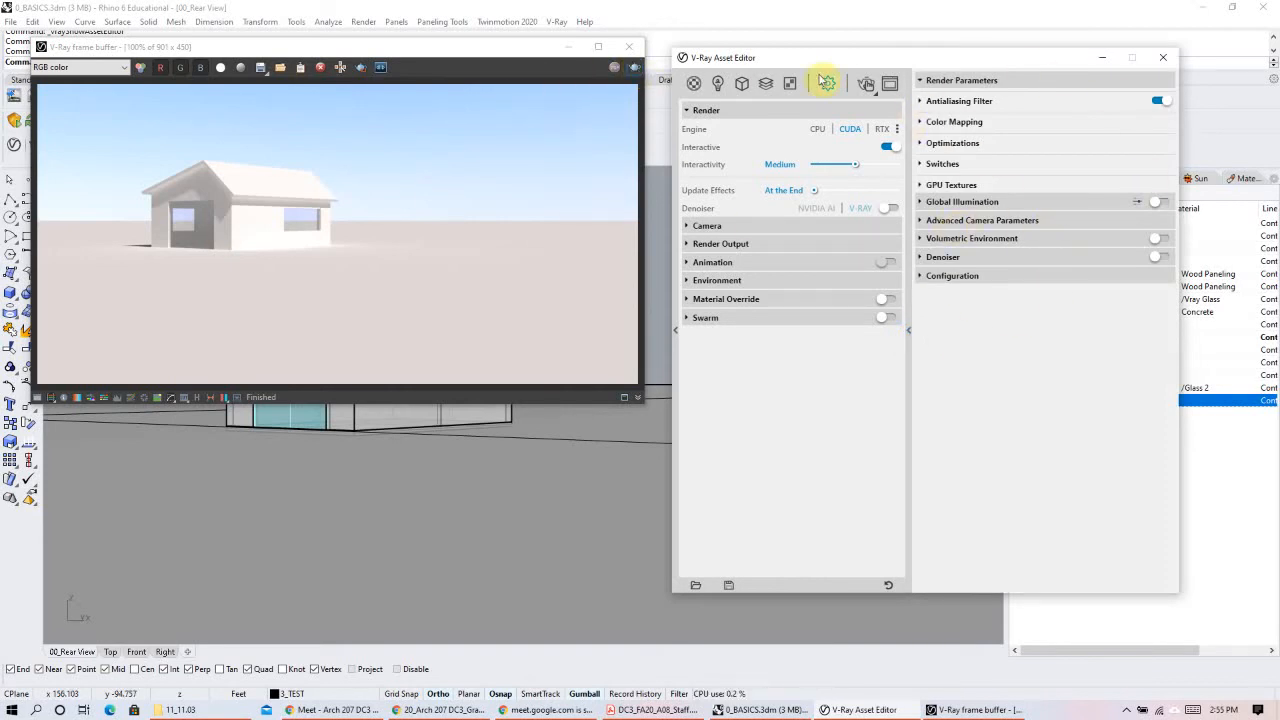
left_click(866, 85)
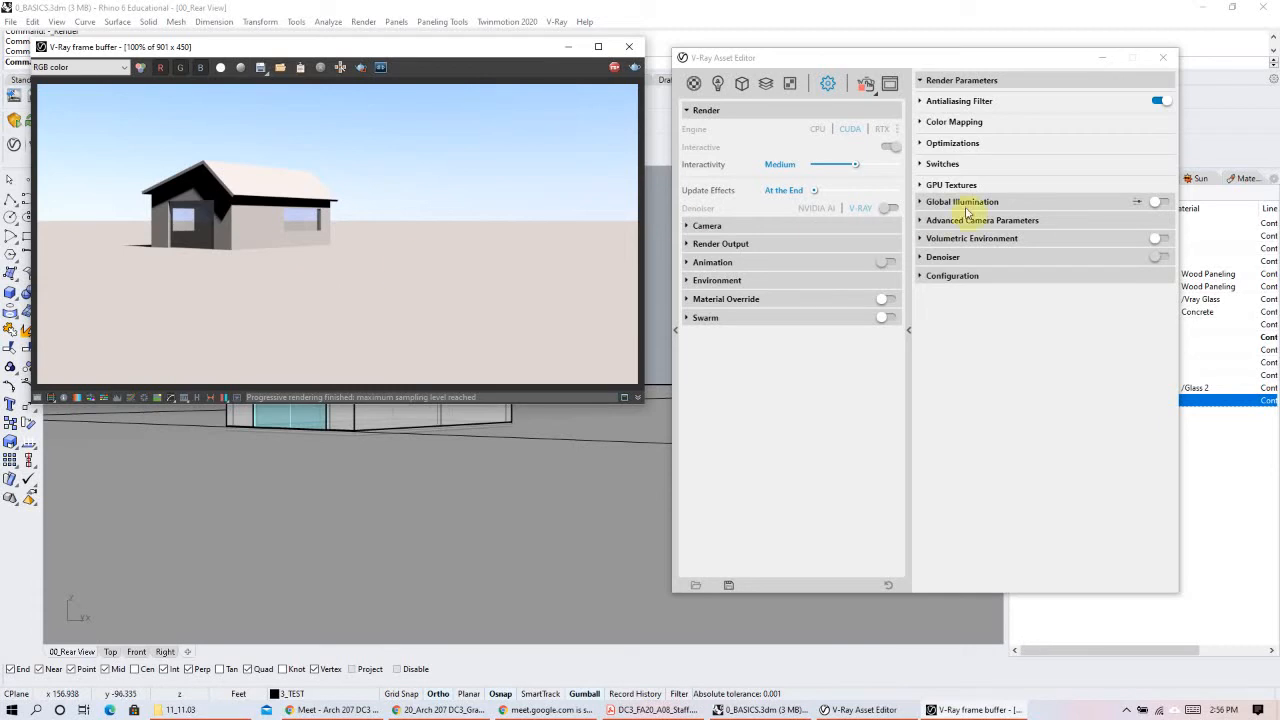
left_click(1157, 203)
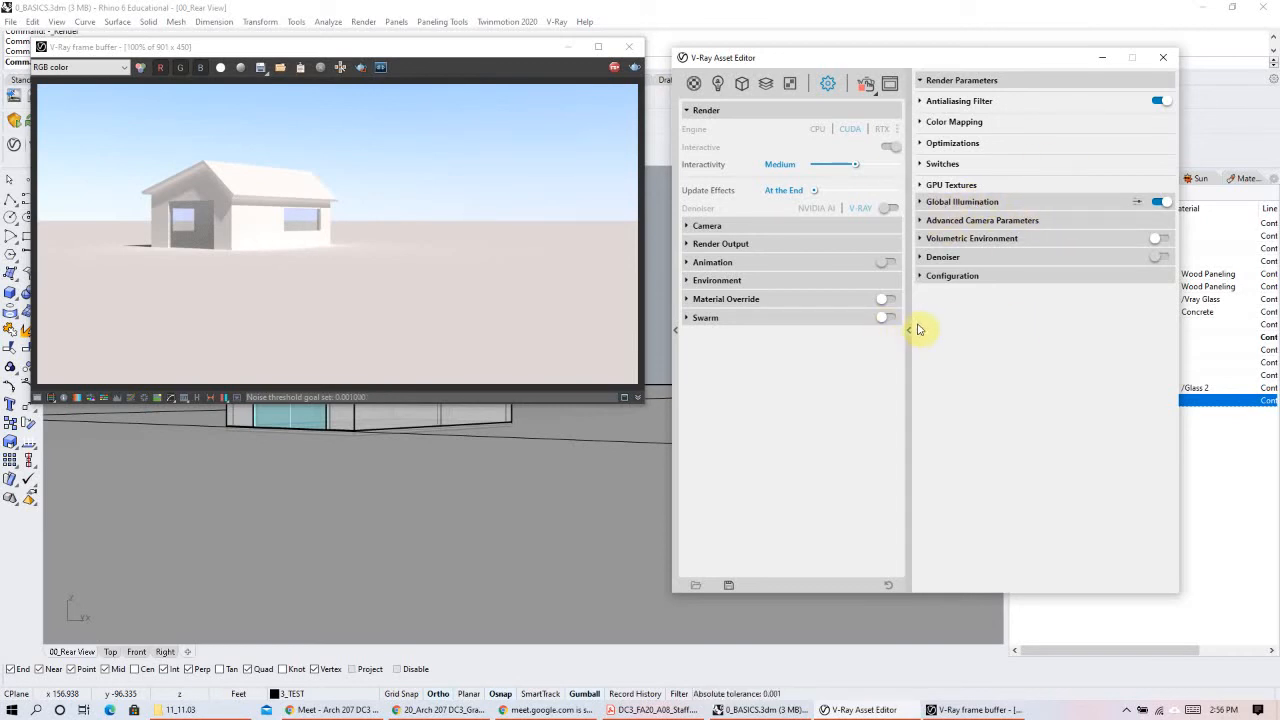
Step: Collapse the additional render parameters and turn on Material Override for the interactive render
left_click(1194, 191)
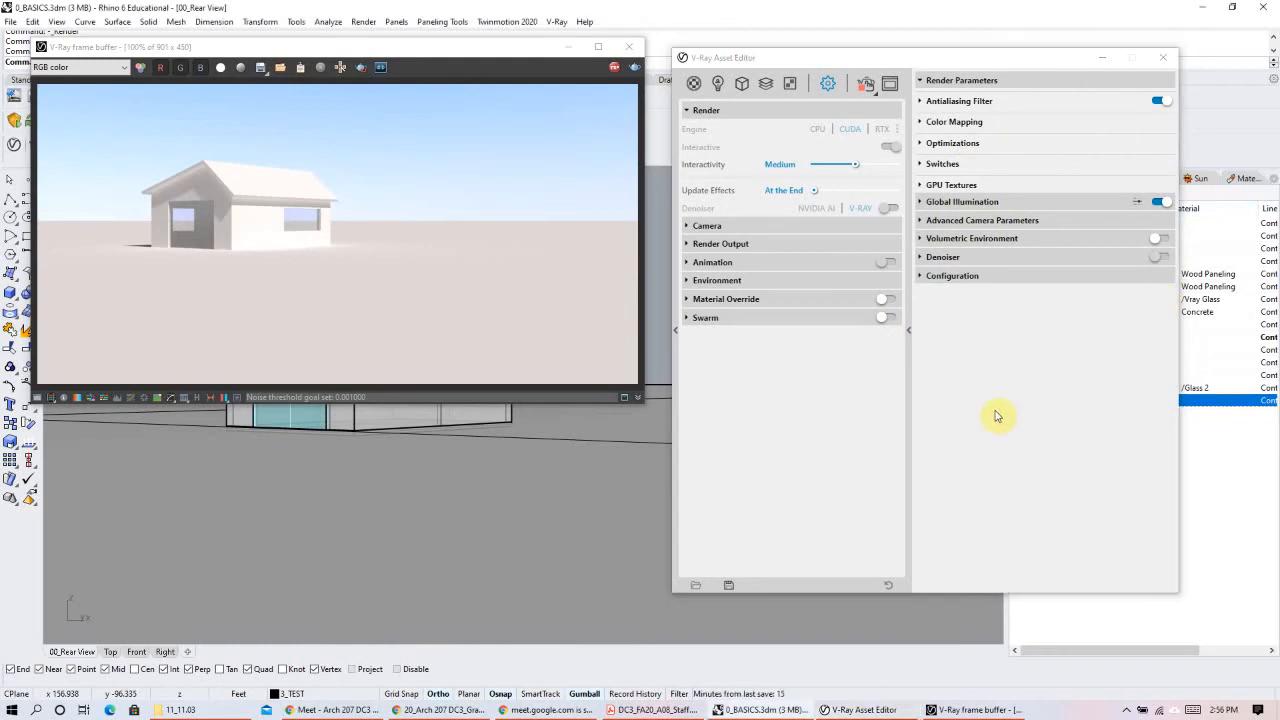
left_click(912, 342)
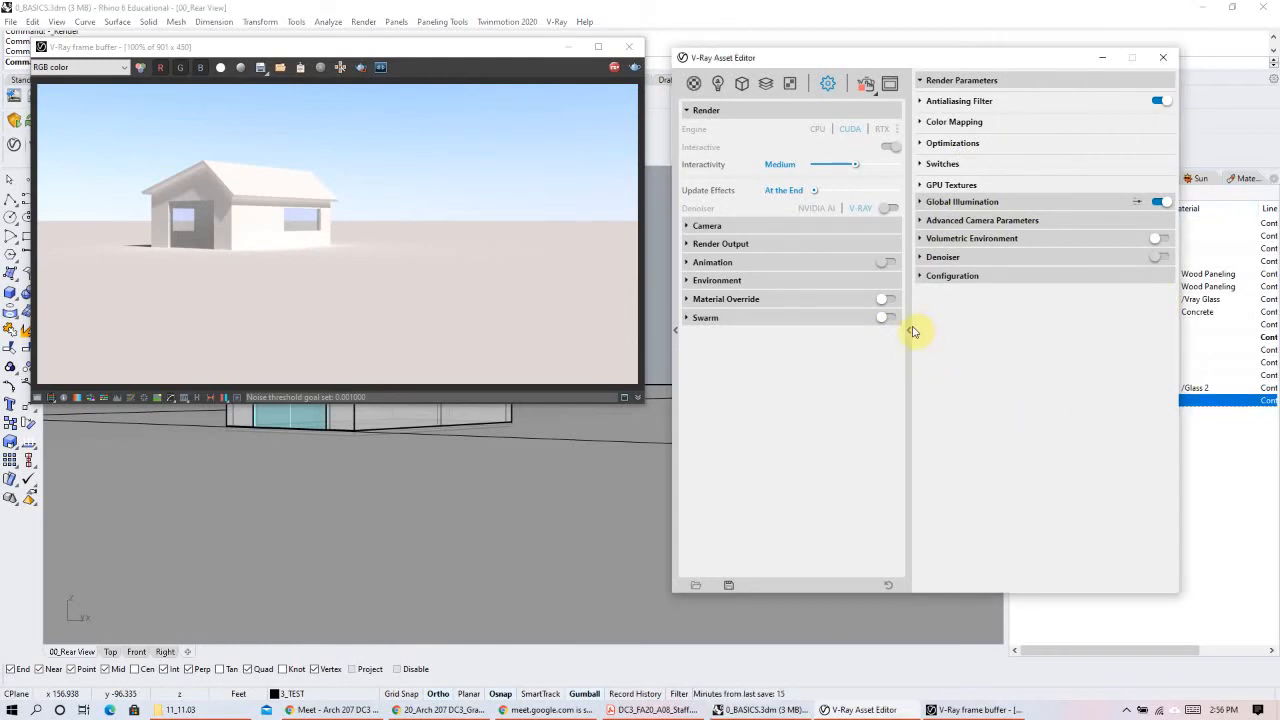
left_click(909, 333)
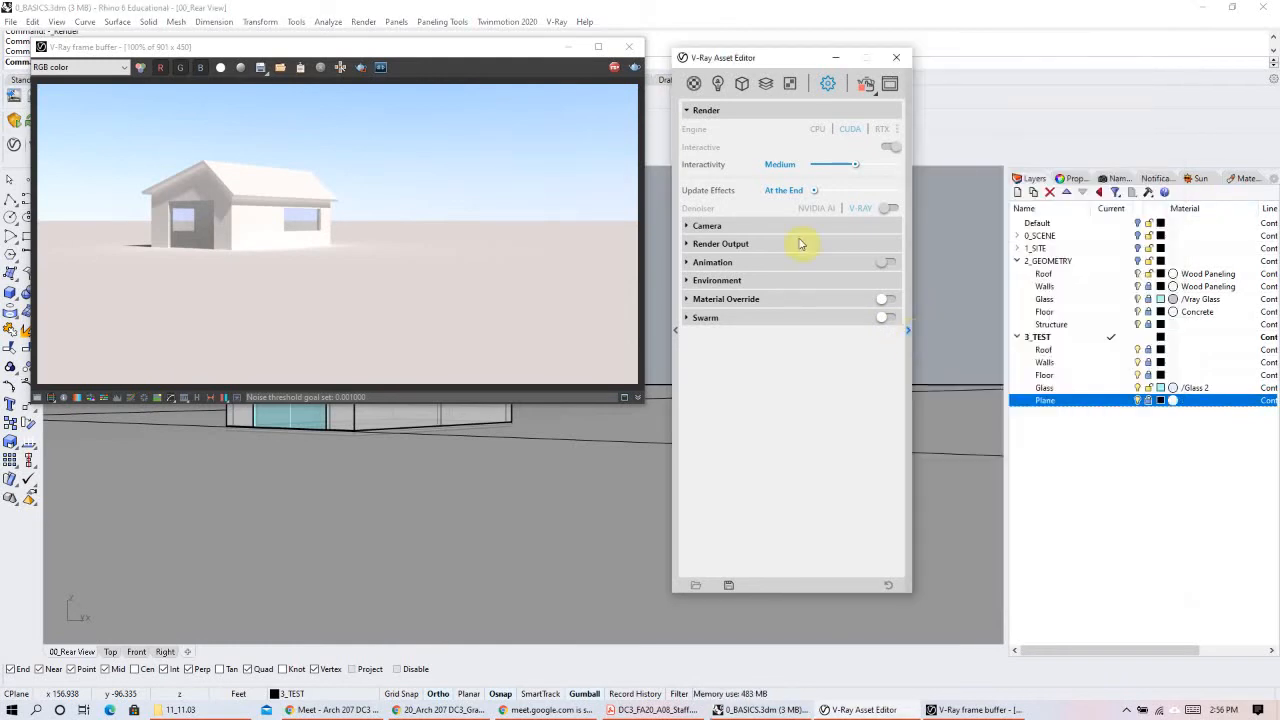
left_click(716, 300)
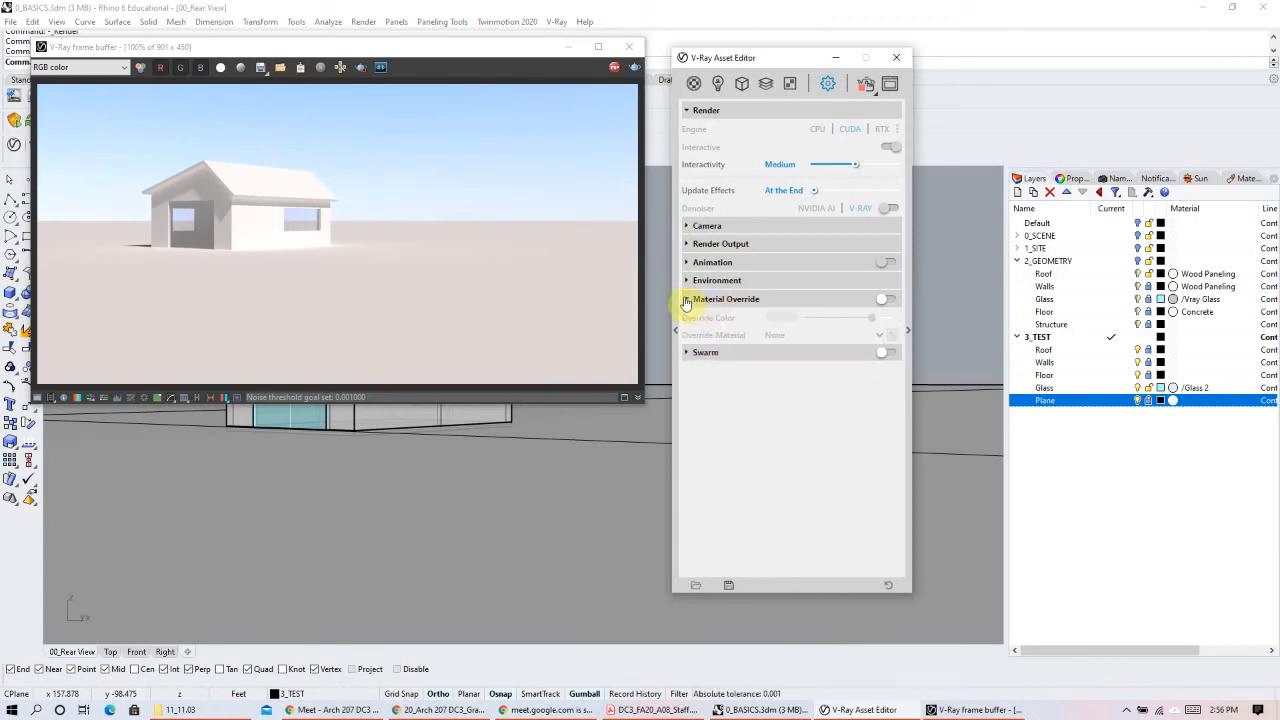
left_click(884, 300)
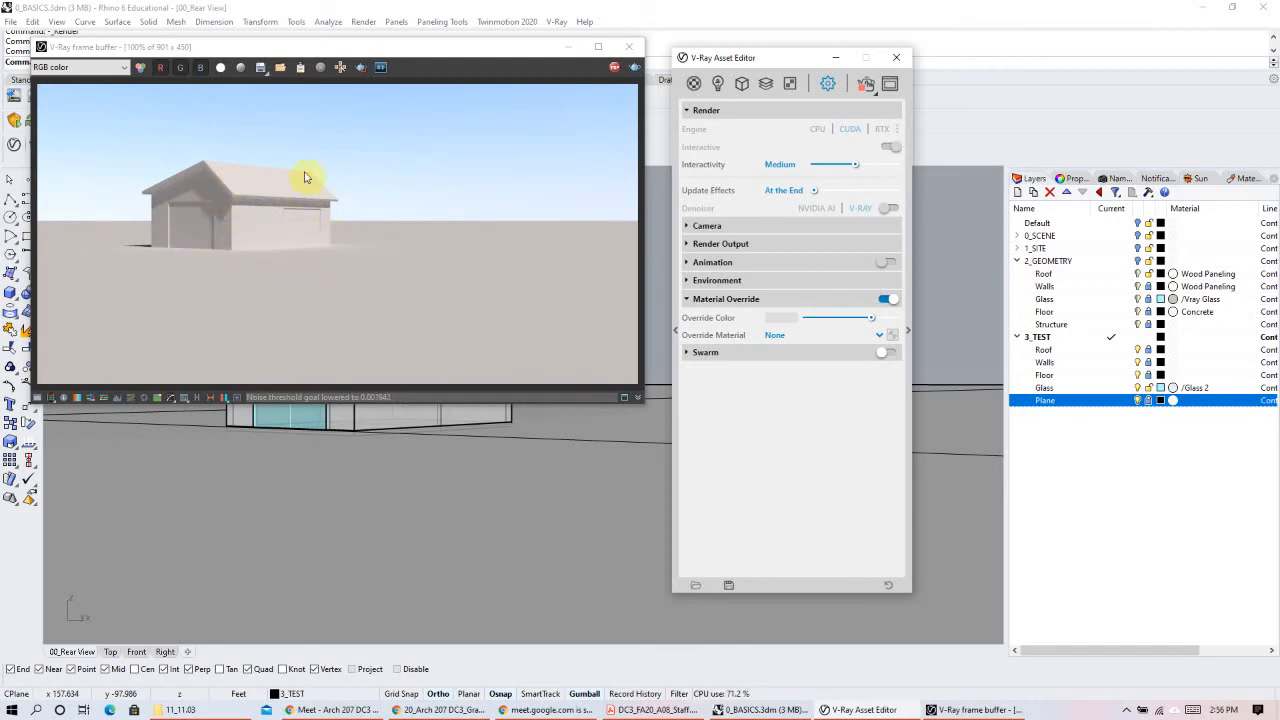
Step: Brighten the material override color to its maximum, and change it to a light red
left_click_drag(878, 320, 891, 321)
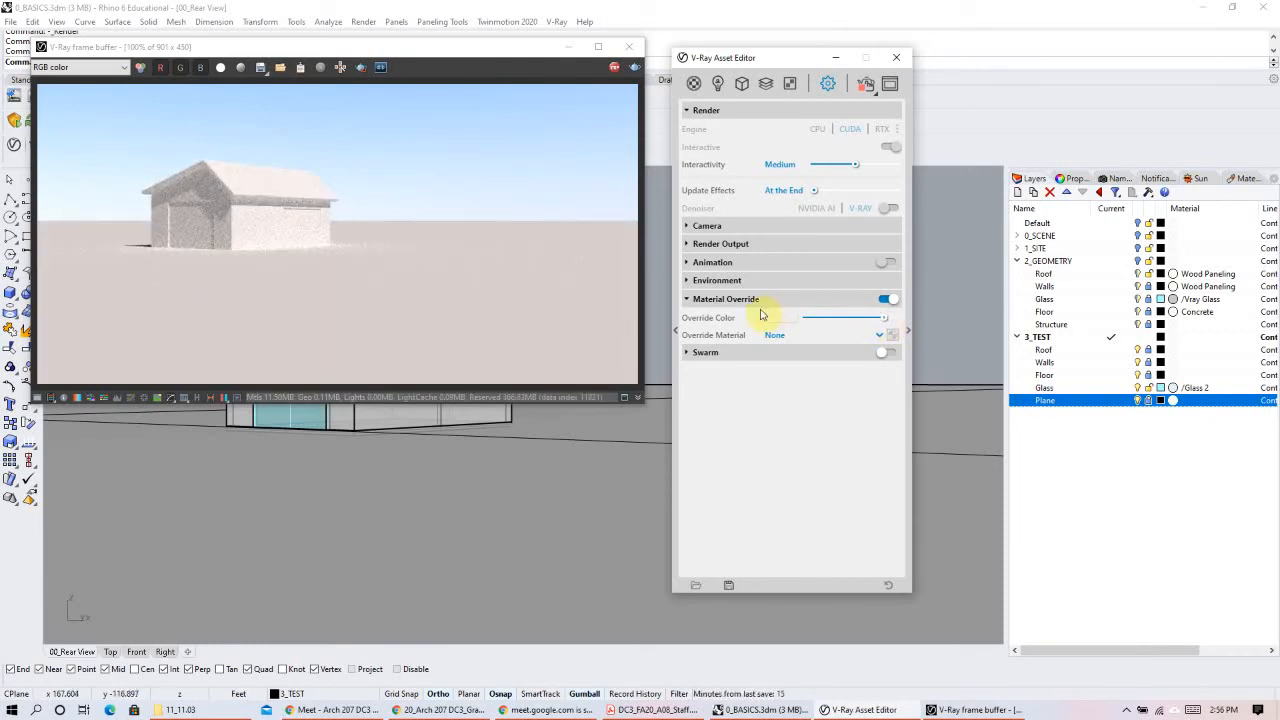
left_click(777, 318)
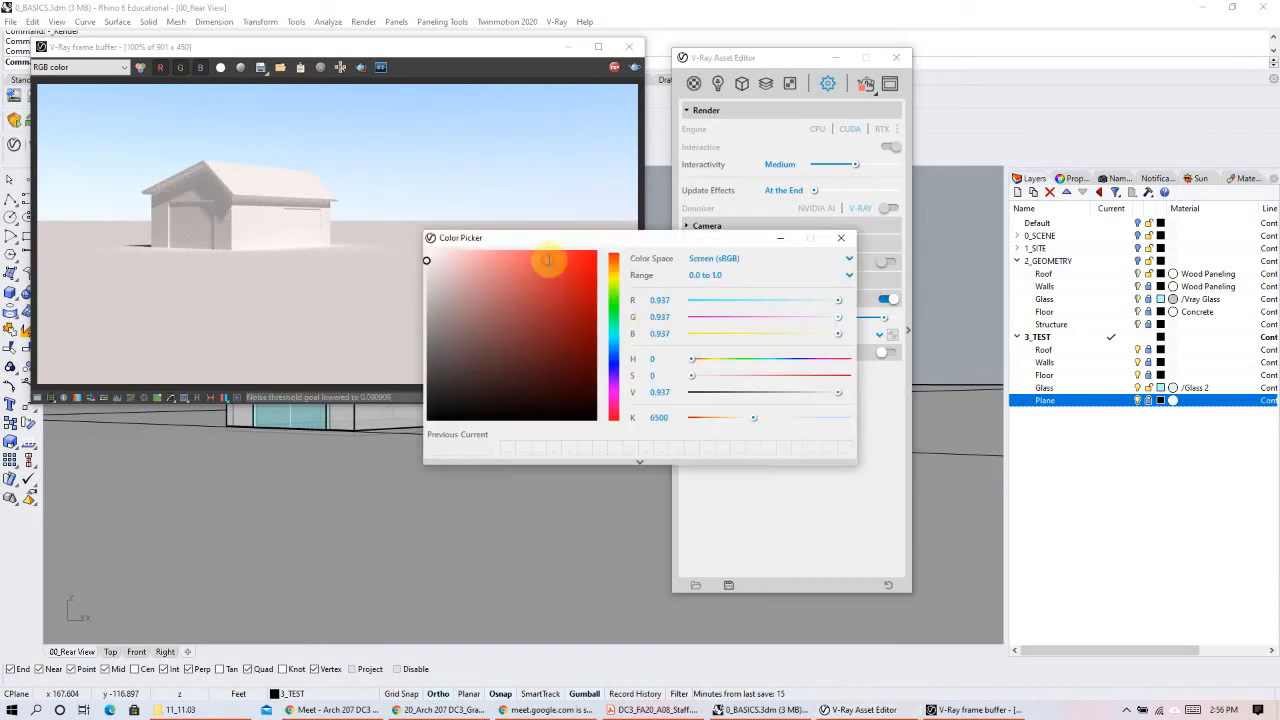
left_click(508, 254)
left_click(841, 238)
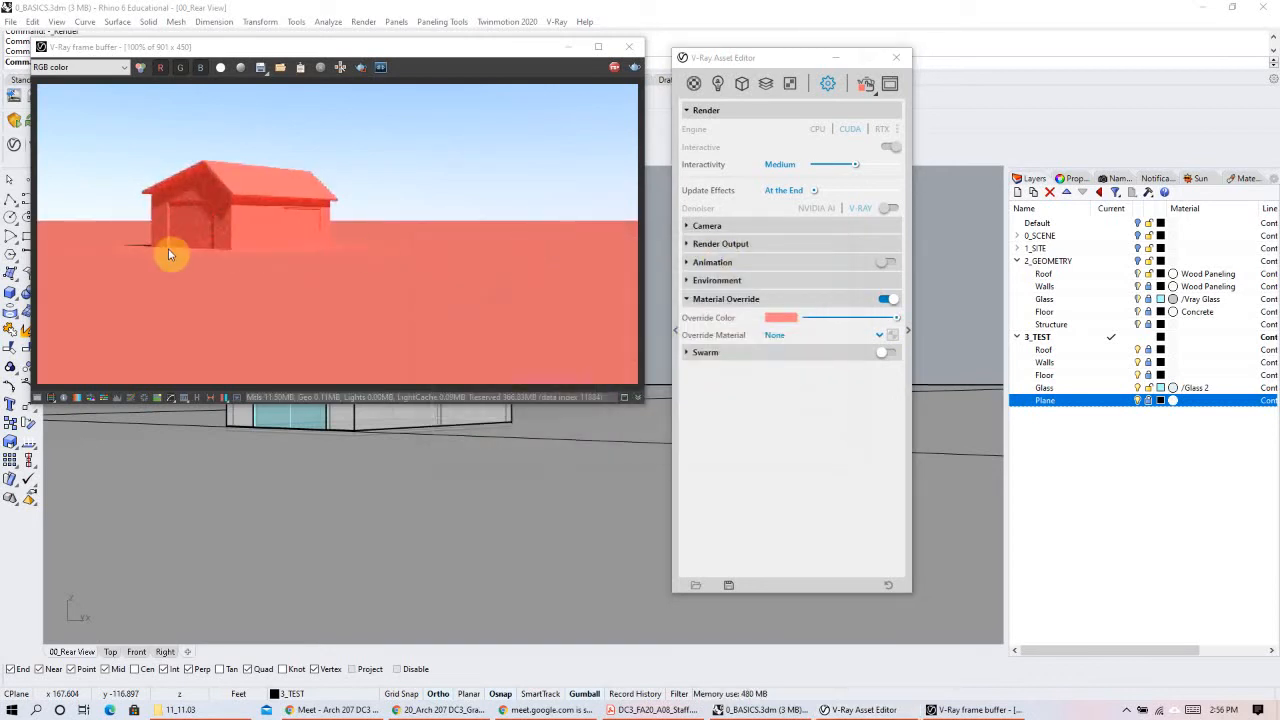
Step: Set the material override color to white
left_click(785, 318)
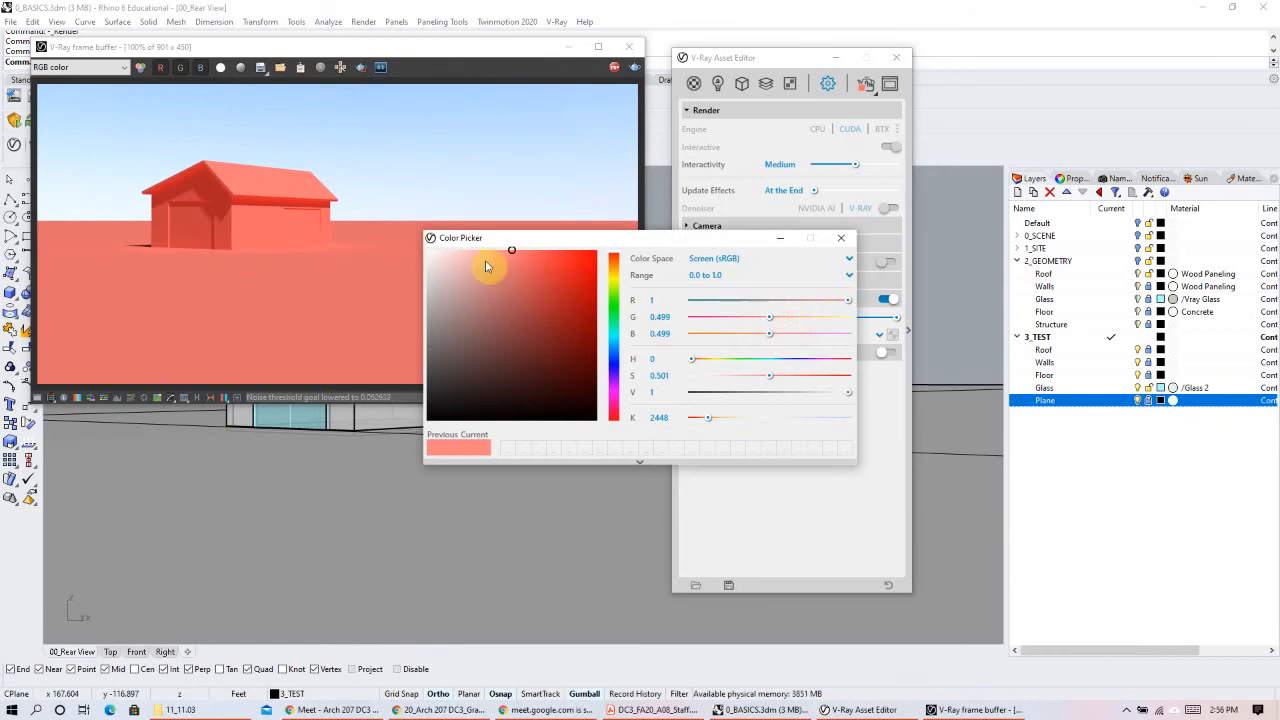
left_click(430, 252)
left_click(841, 238)
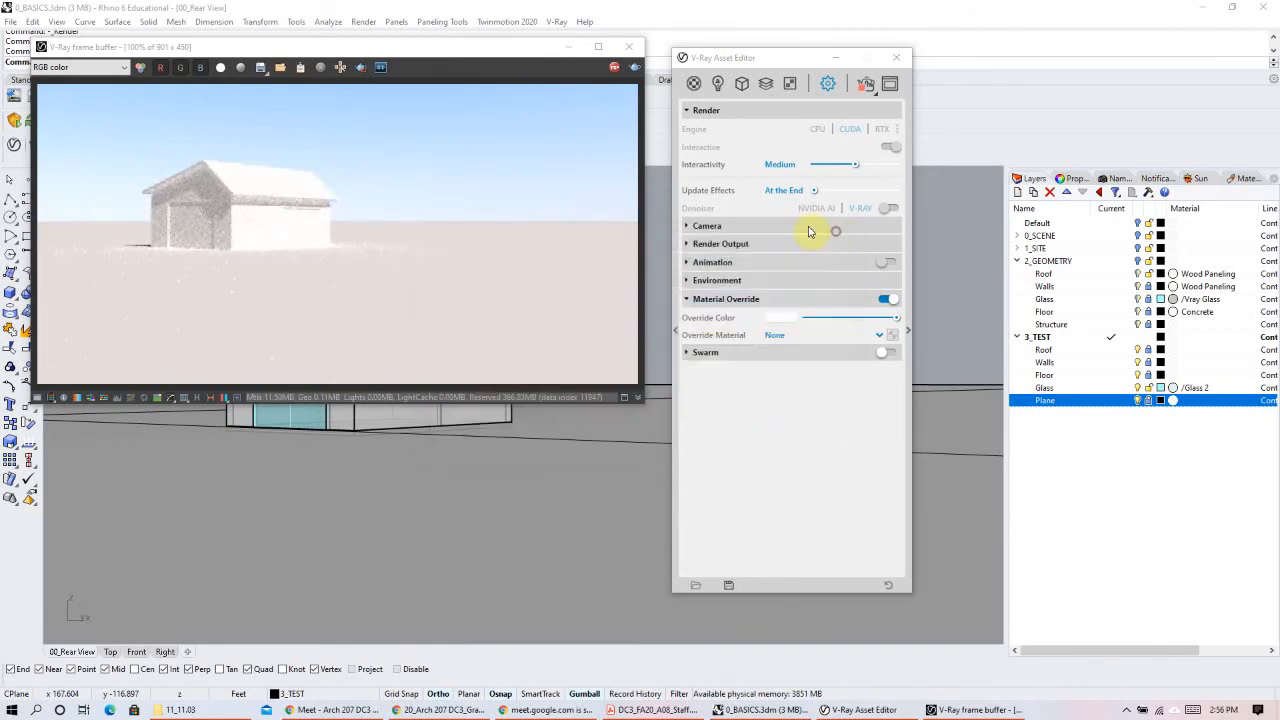
Step: Switch Material Override off and on to compare the house with and without it, leave it on, and collapse its settings
left_click(893, 299)
left_click(893, 299)
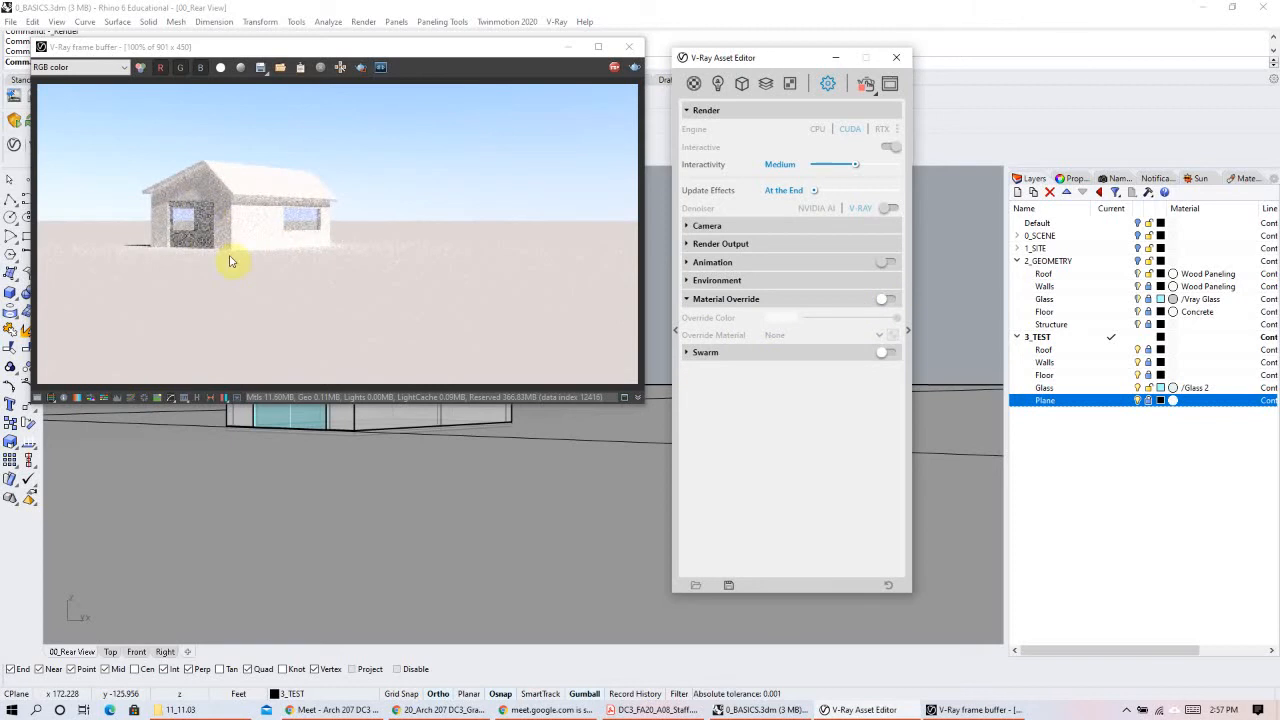
left_click(889, 300)
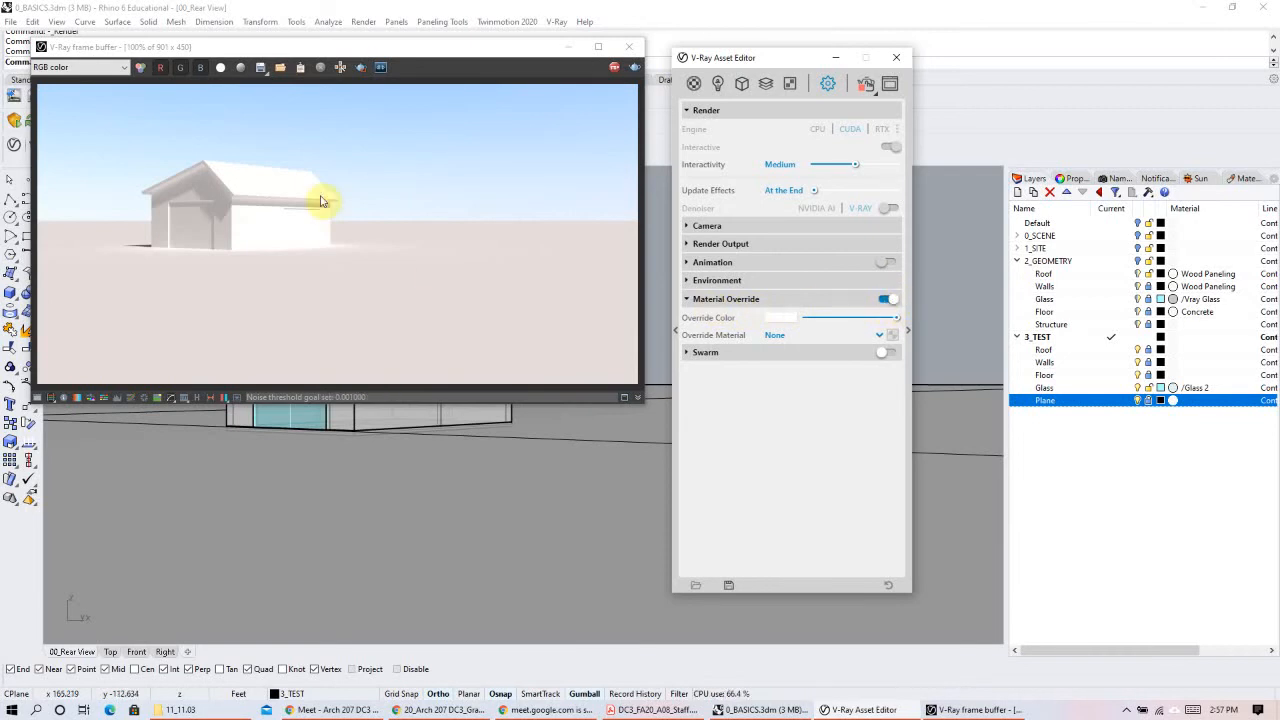
left_click(892, 301)
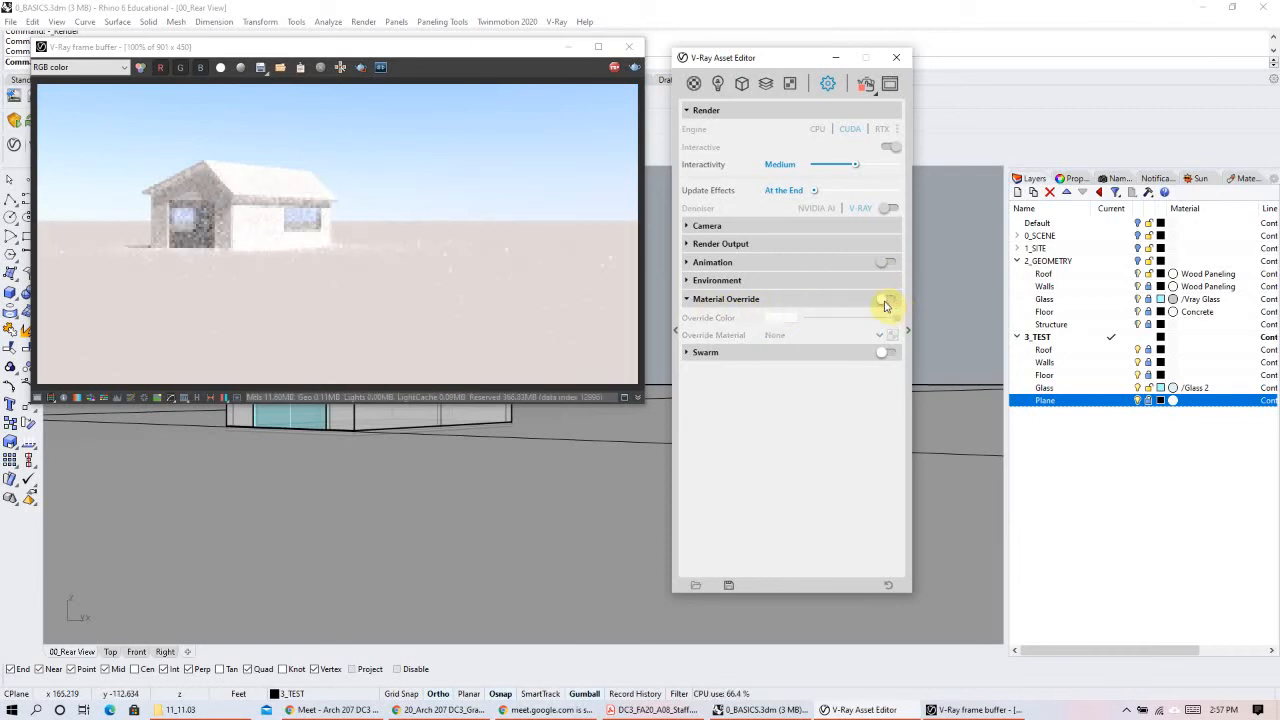
left_click(889, 301)
left_click(697, 300)
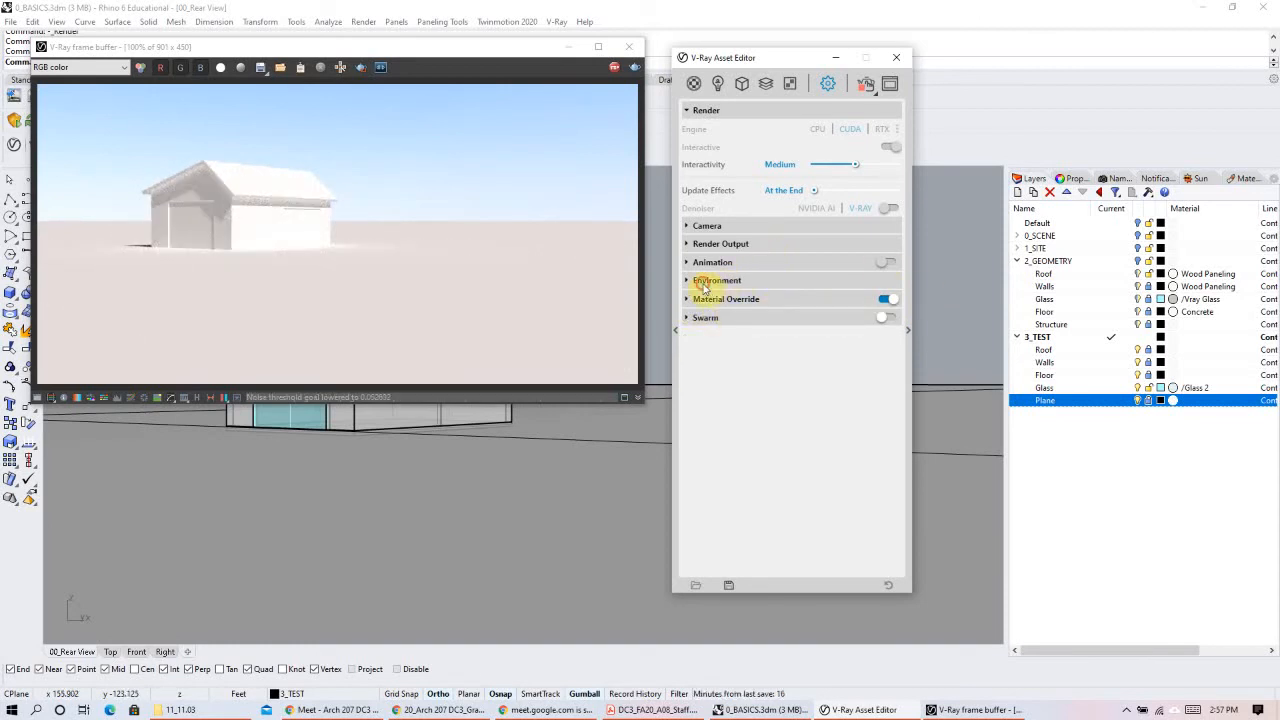
Step: Expand the Environment and Render Output settings, and turn on Safe Frame with the frame buffer minimized
left_click(705, 283)
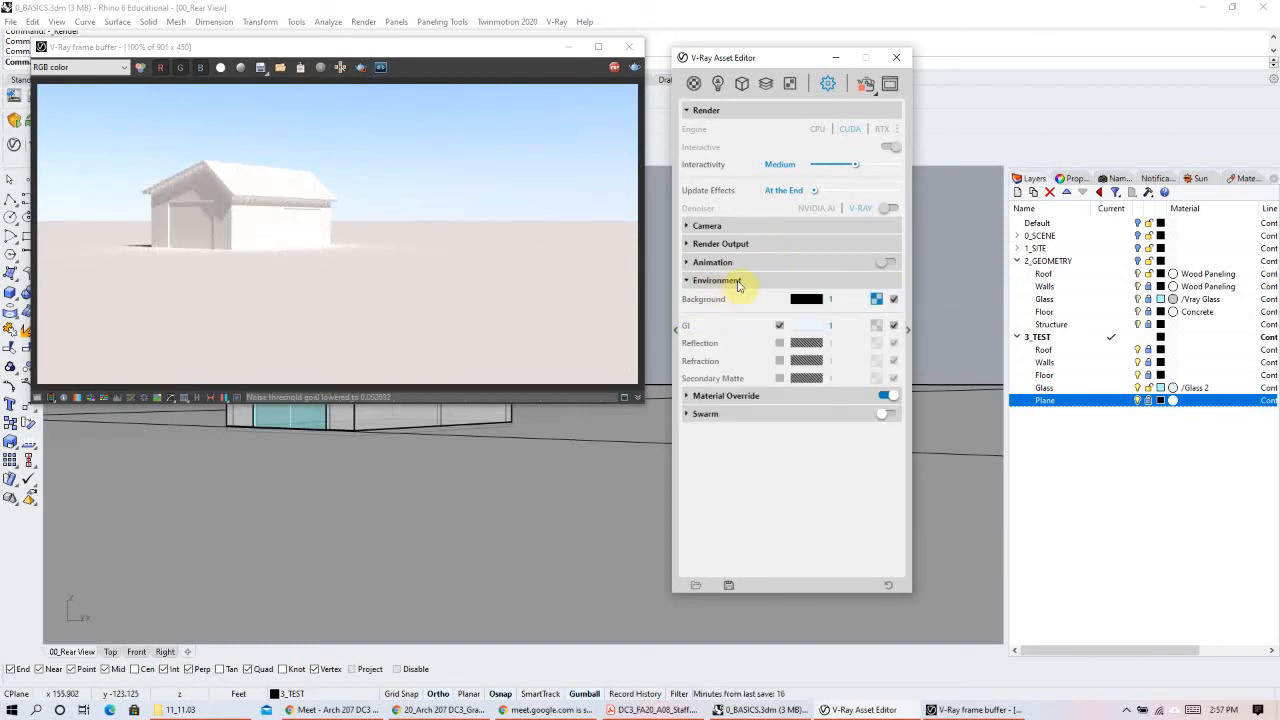
left_click(694, 246)
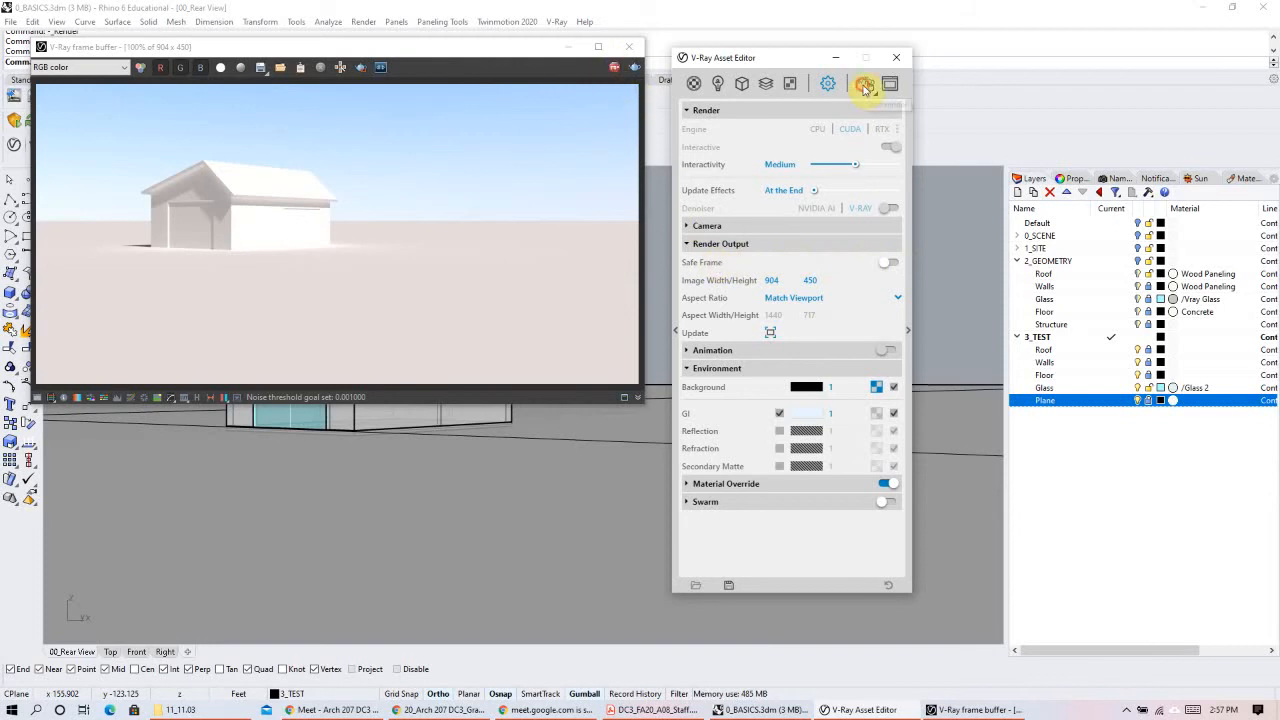
left_click(567, 46)
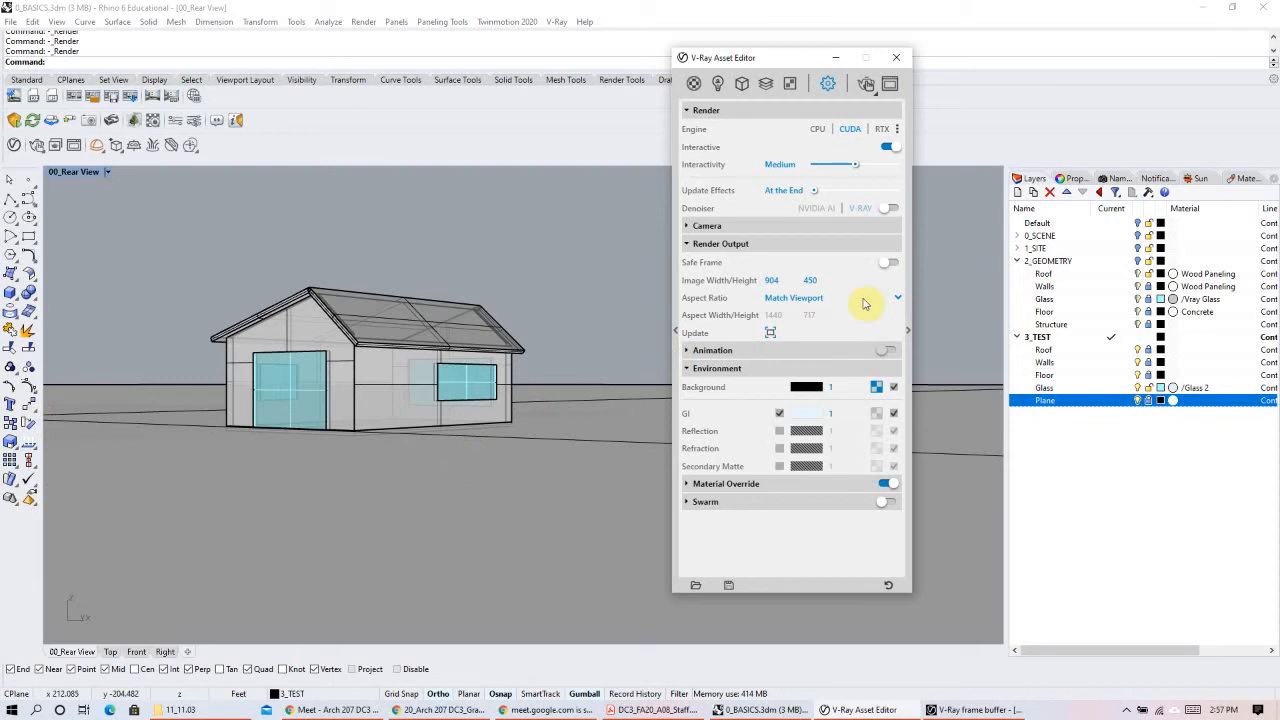
left_click(887, 262)
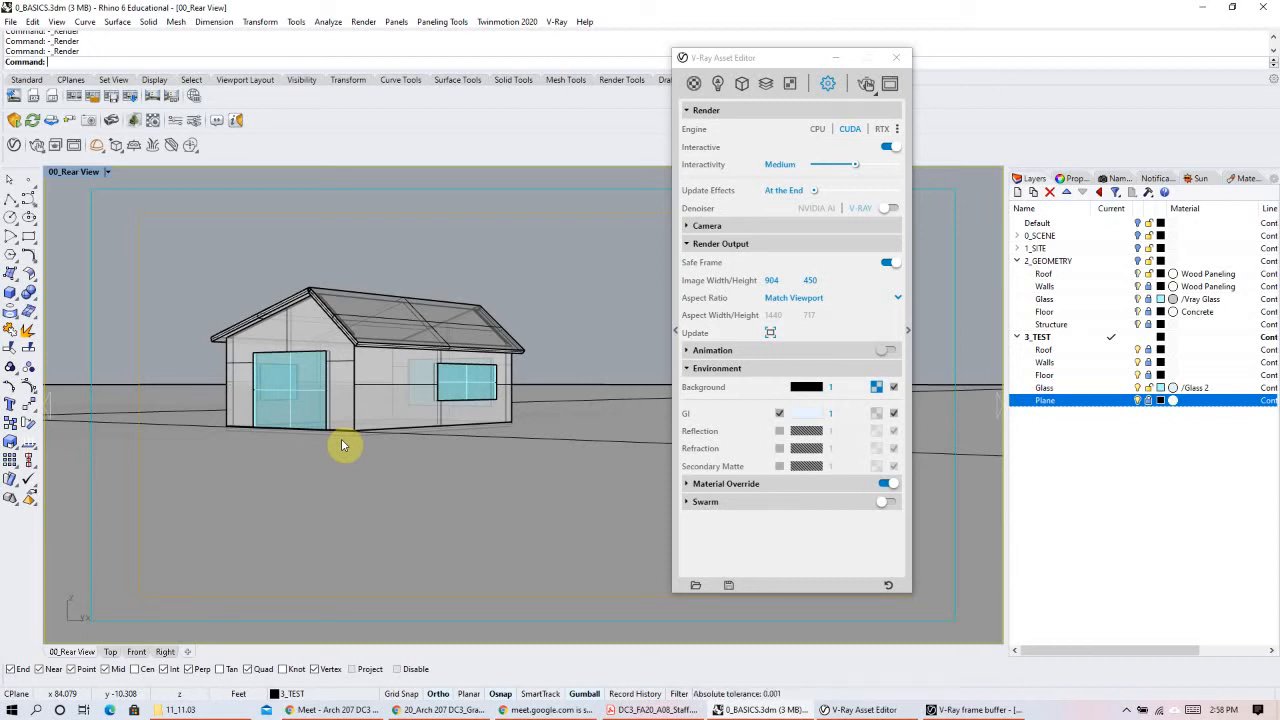
Step: Set the render output's aspect ratio to 16:9 - Widescreen
left_click(806, 299)
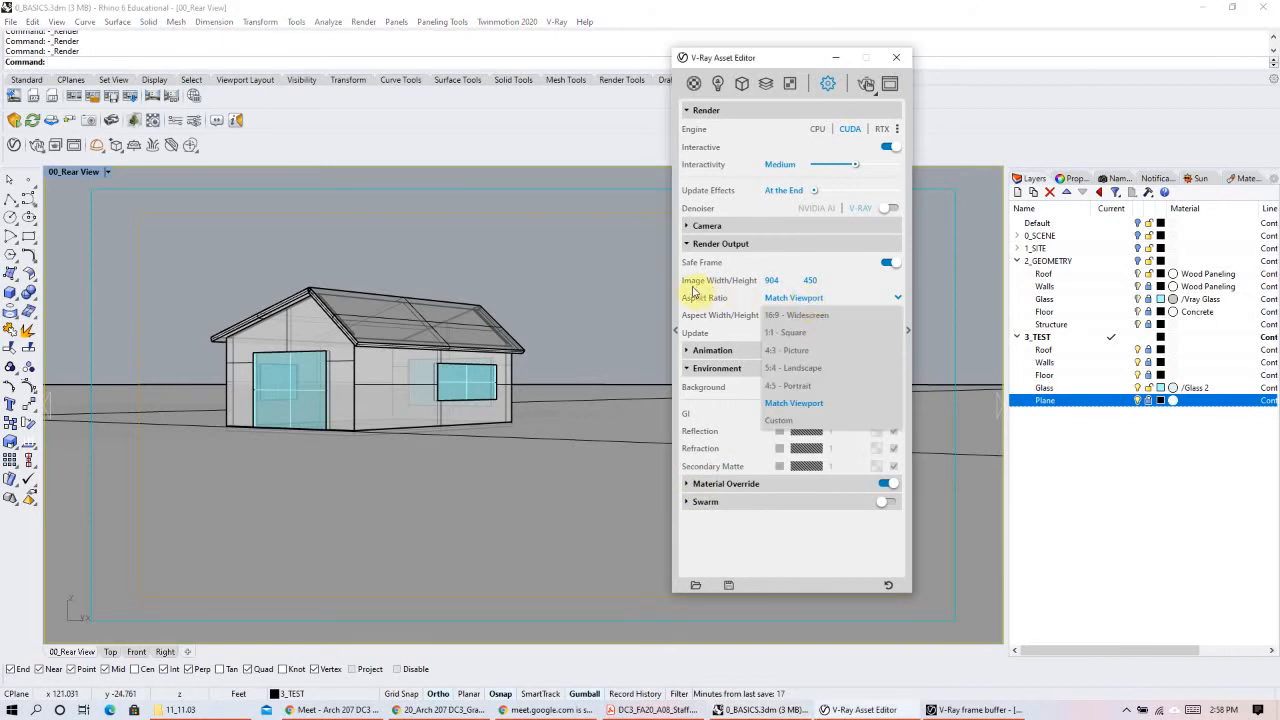
mouse_move(693, 301)
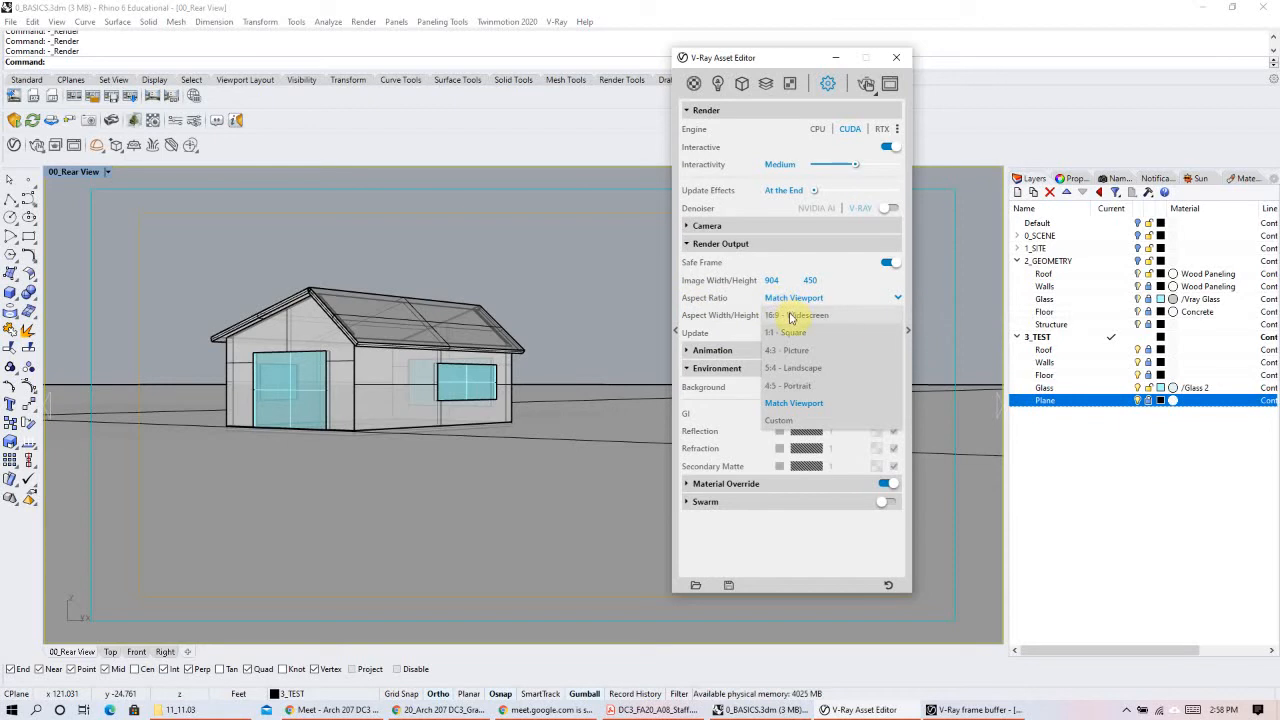
left_click(791, 316)
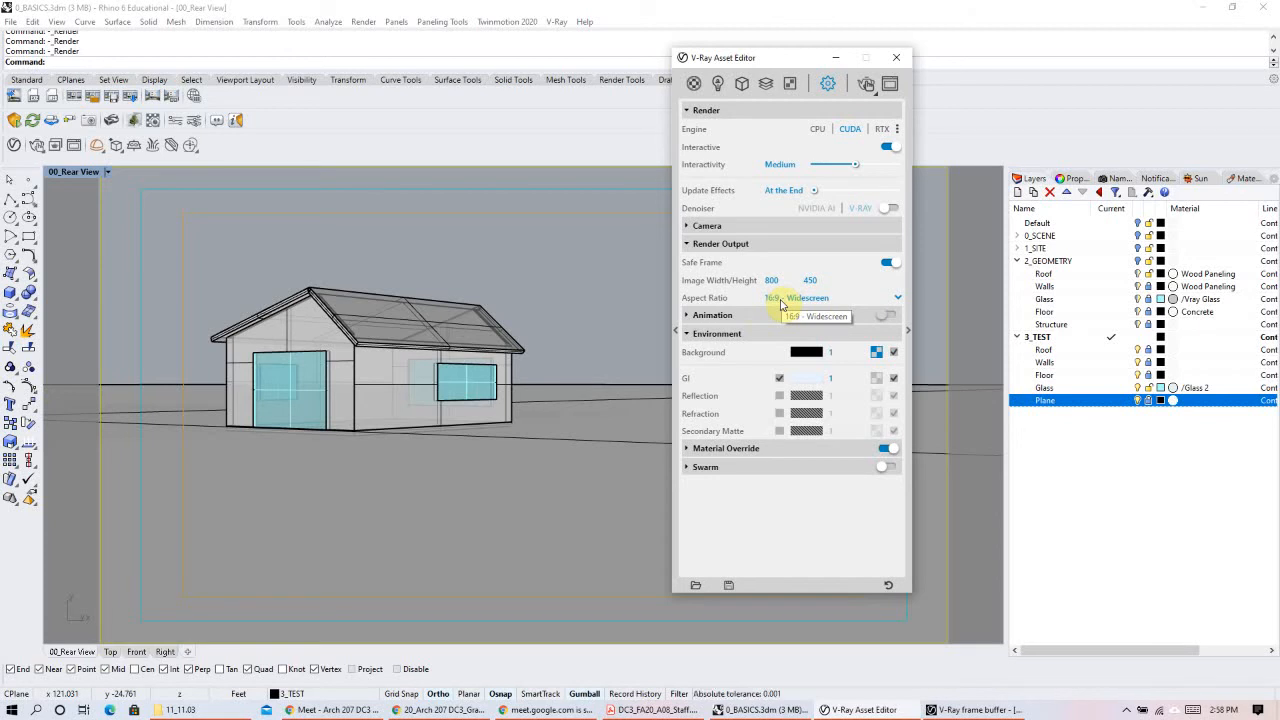
Step: Move the Asset Editor clear of the viewport and reframe the house within the safe frame
left_click(990, 352)
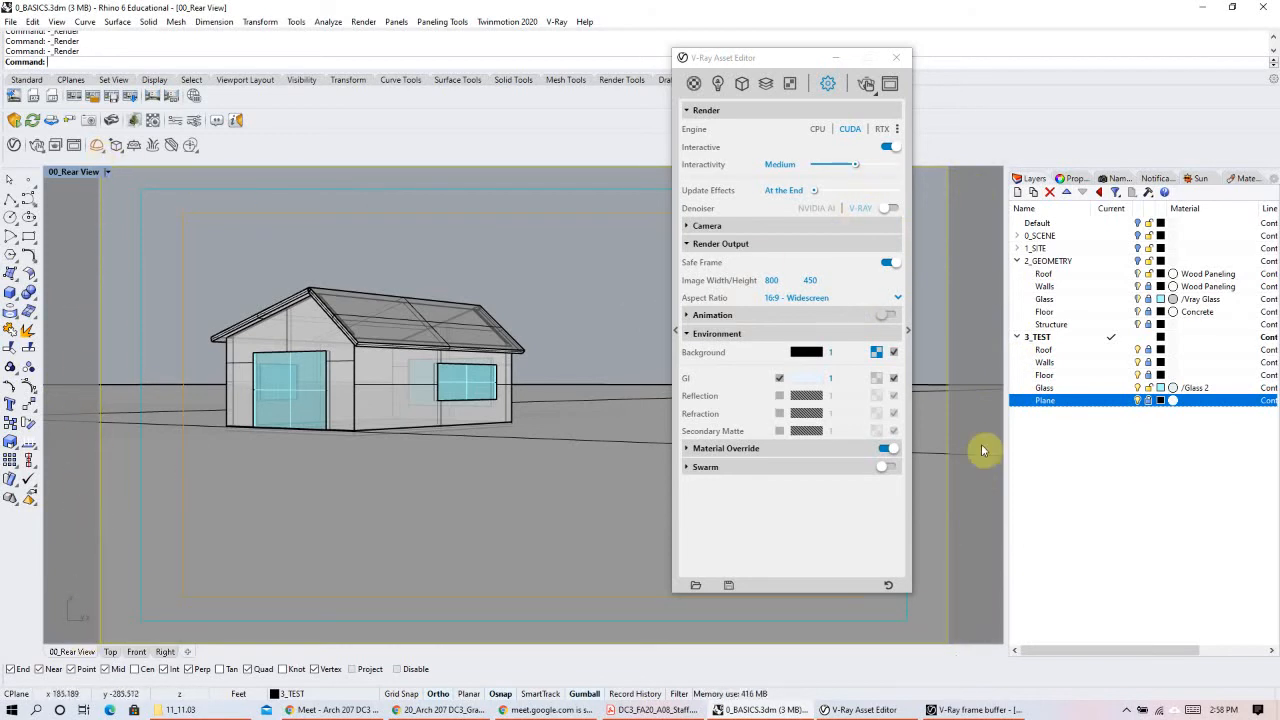
left_click_drag(783, 62, 1105, 74)
right_click_drag(388, 388, 409, 420)
mouse_move(430, 510)
right_mouse_down()
mouse_move(429, 494)
mouse_move(423, 503)
right_mouse_up()
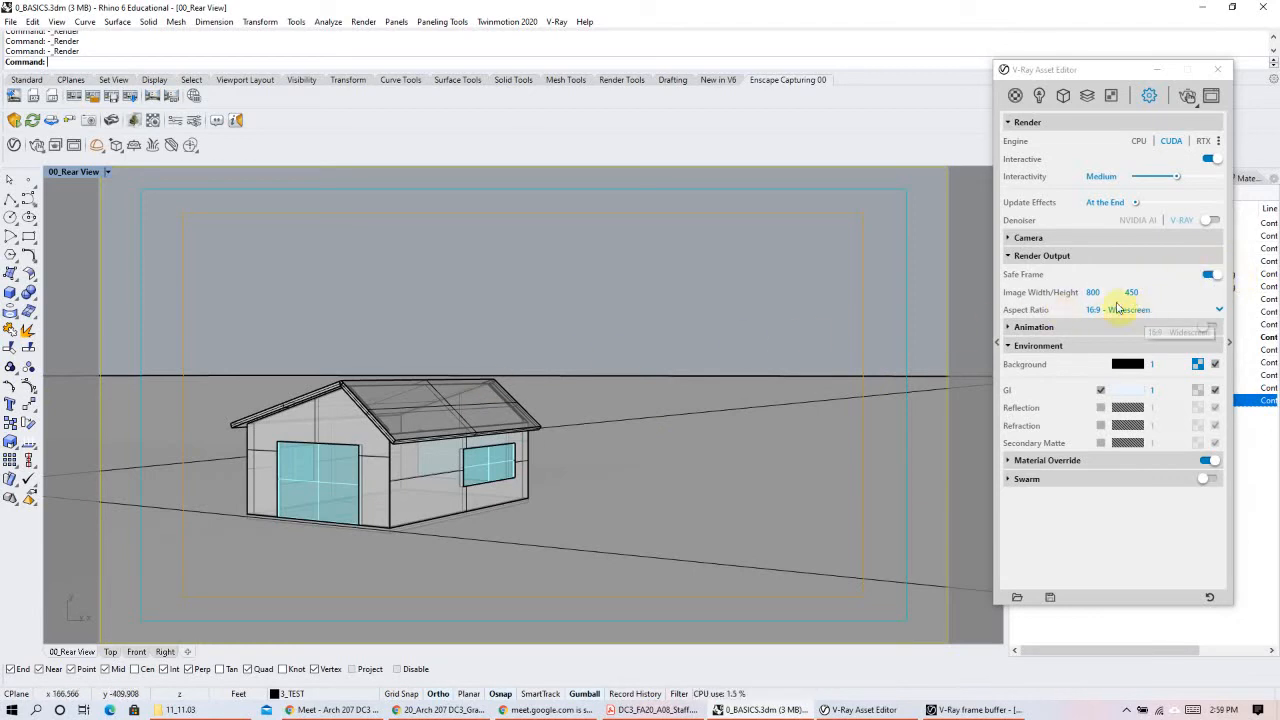
Step: Change the render output's aspect ratio to 4:3 - Picture and set the image width to 1200
left_click(1109, 291)
left_click_drag(1109, 291, 1077, 288)
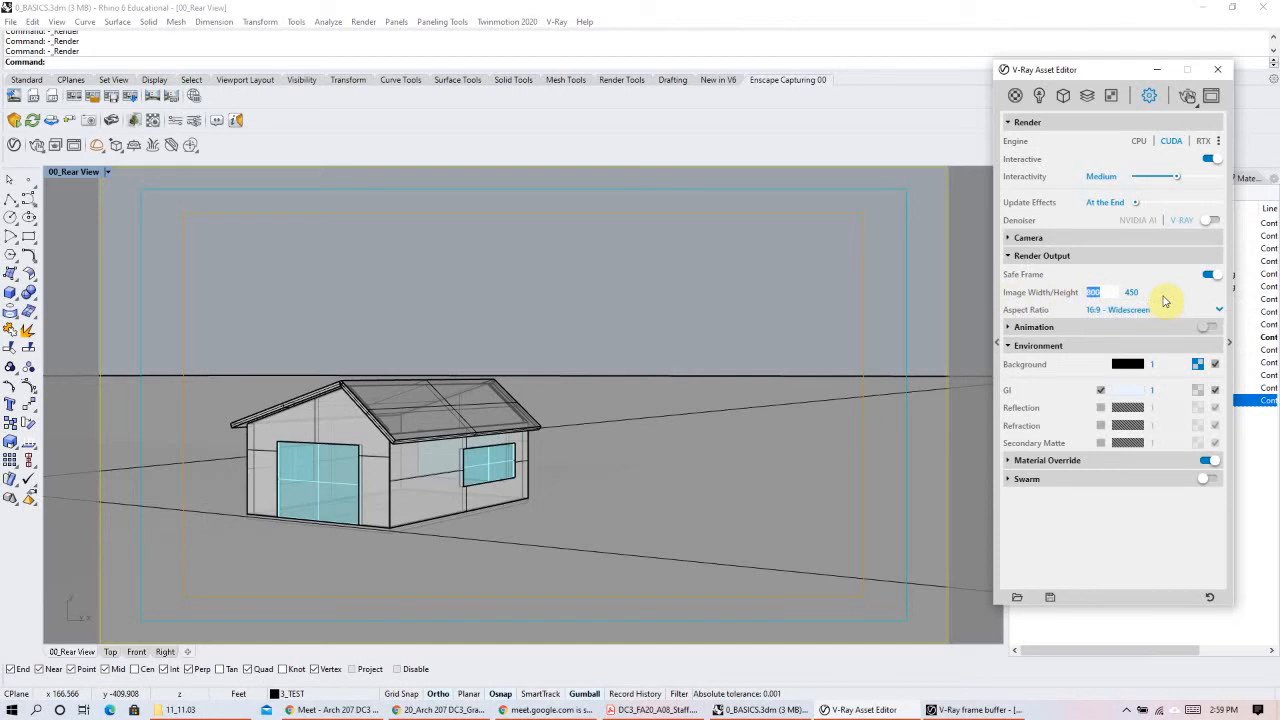
left_click(1146, 310)
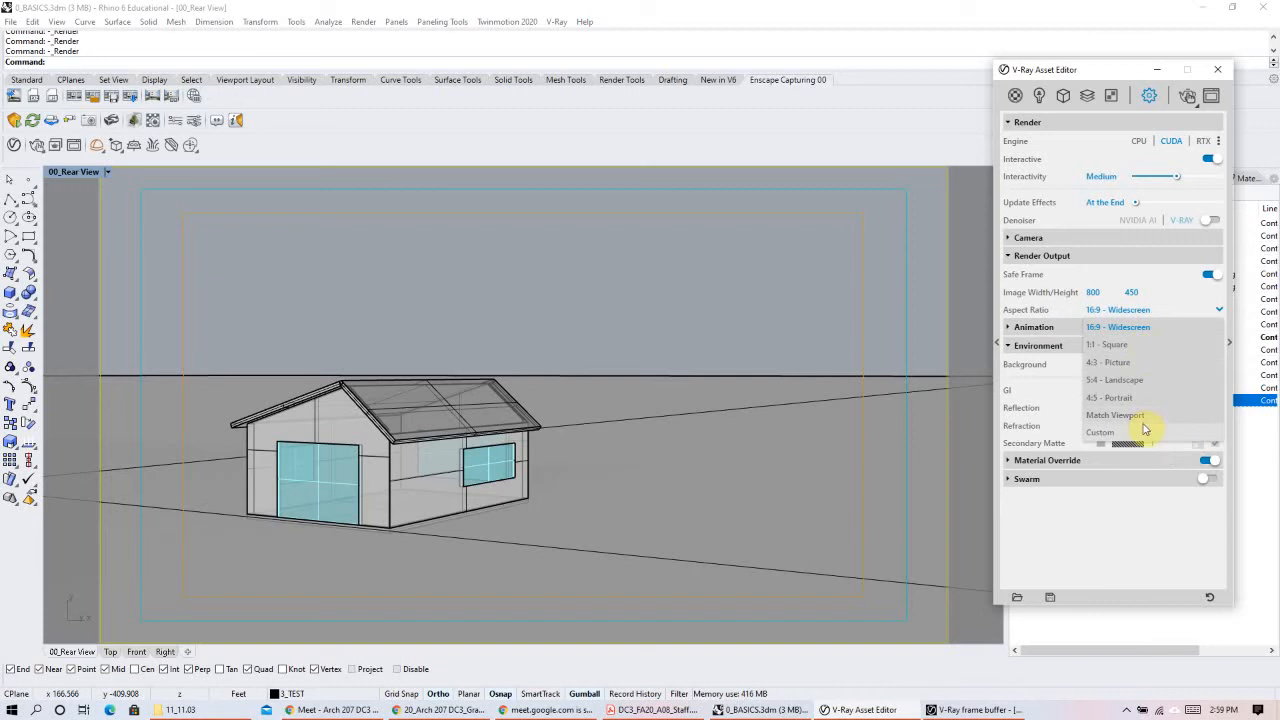
left_click(1118, 363)
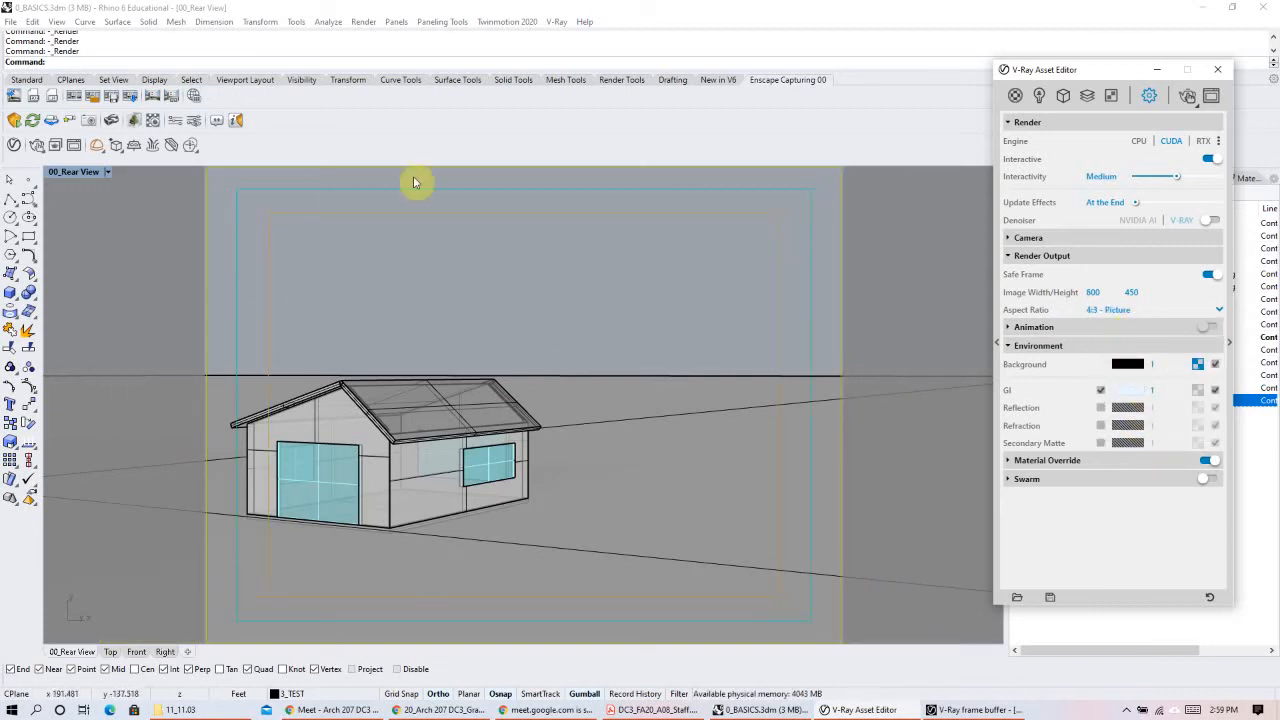
double_click(1093, 293)
type("1200")
left_click(1143, 292)
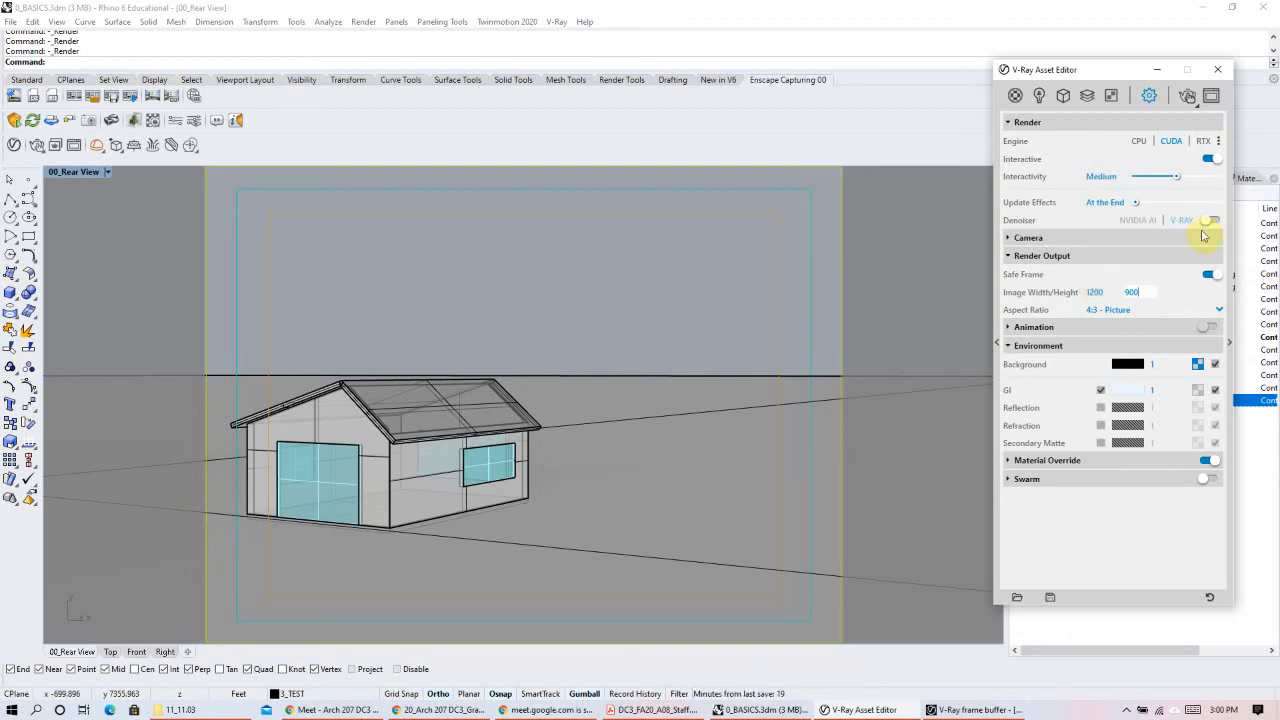
Step: Return the render output's aspect ratio to 16:9 - Widescreen and set the image width to 800
left_click_drag(1112, 291, 1053, 298)
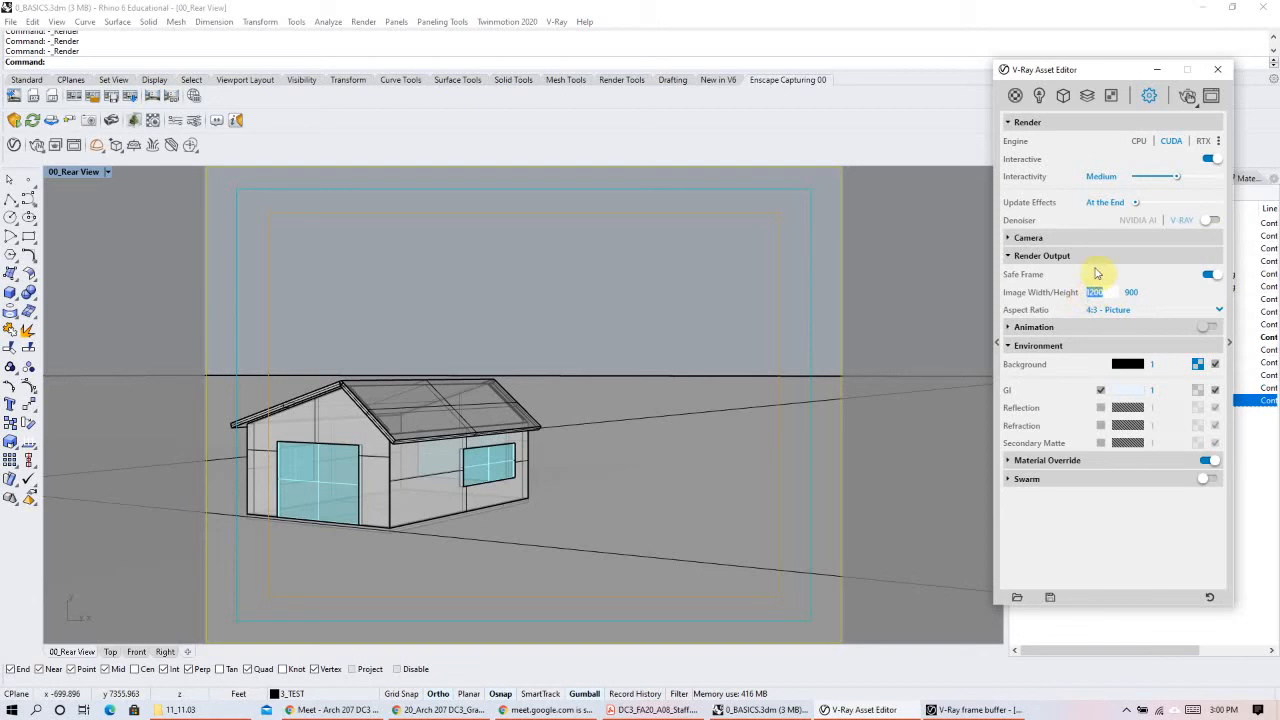
type("800")
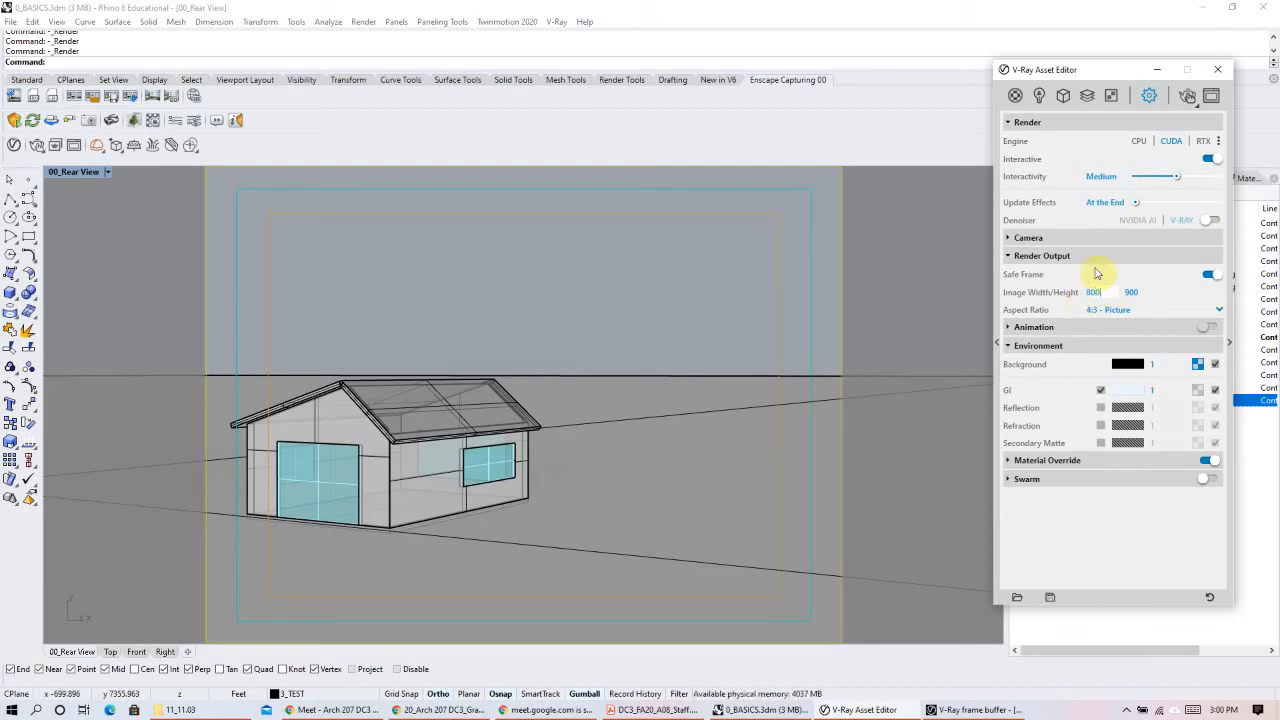
left_click(1141, 307)
left_click(1143, 327)
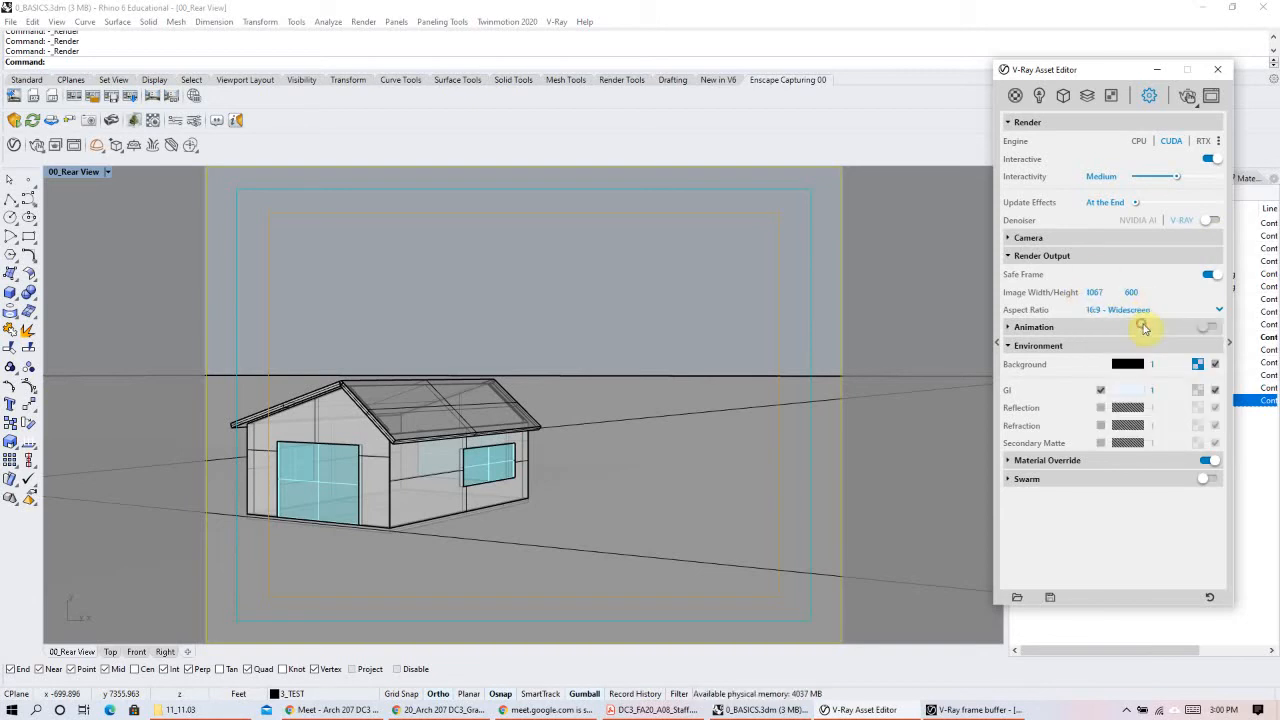
double_click(1109, 293)
type("800")
key("Return")
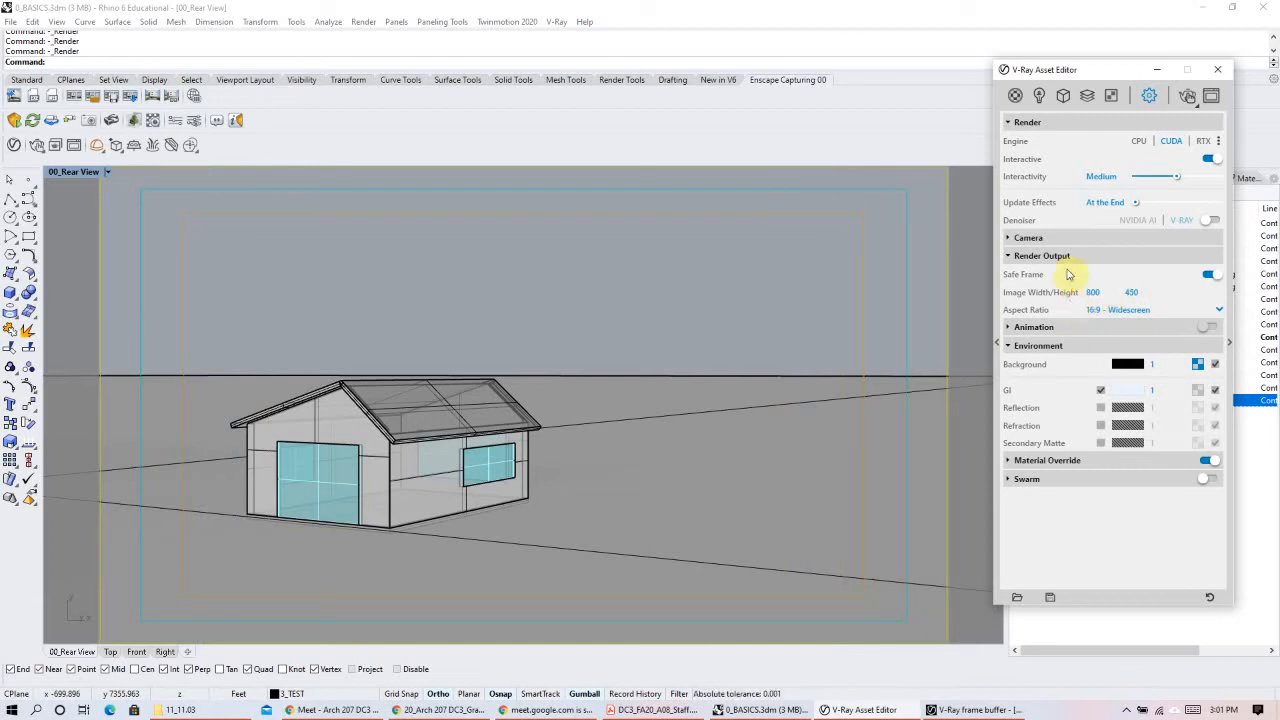
Step: Collapse the Render Output settings and expand the Camera settings to examine the exposure options
left_click(1131, 293)
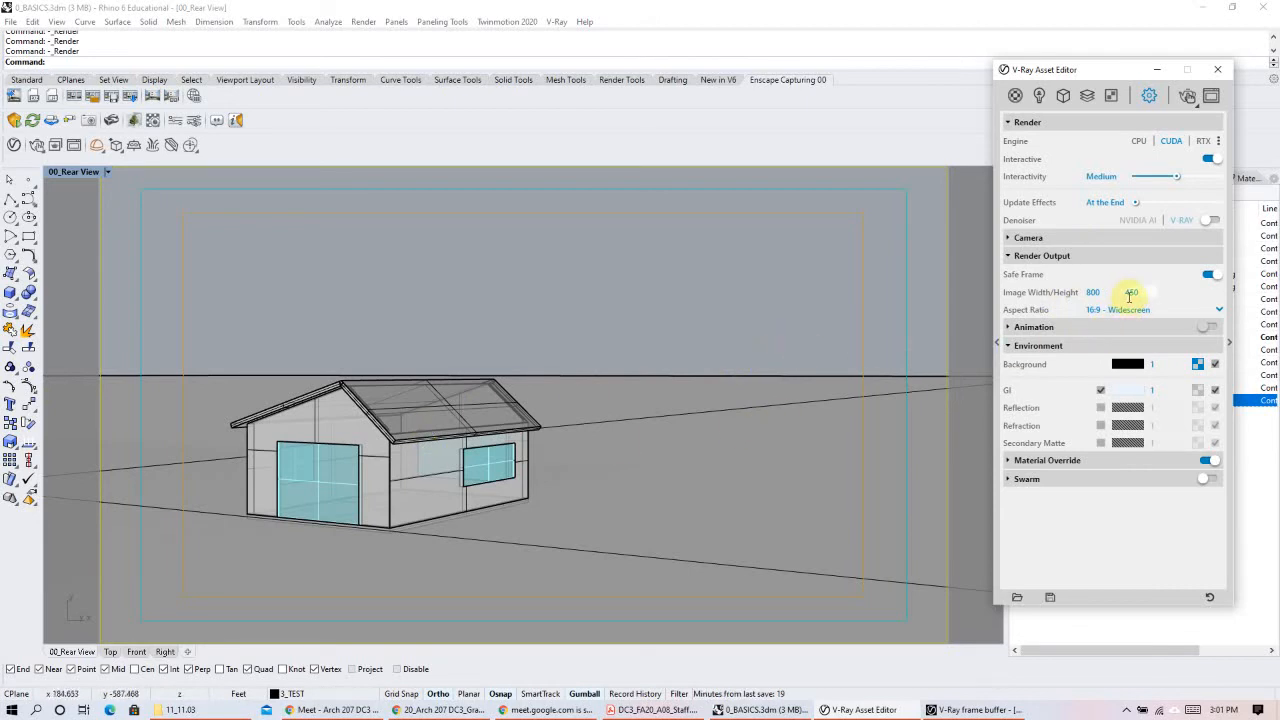
left_click(1015, 256)
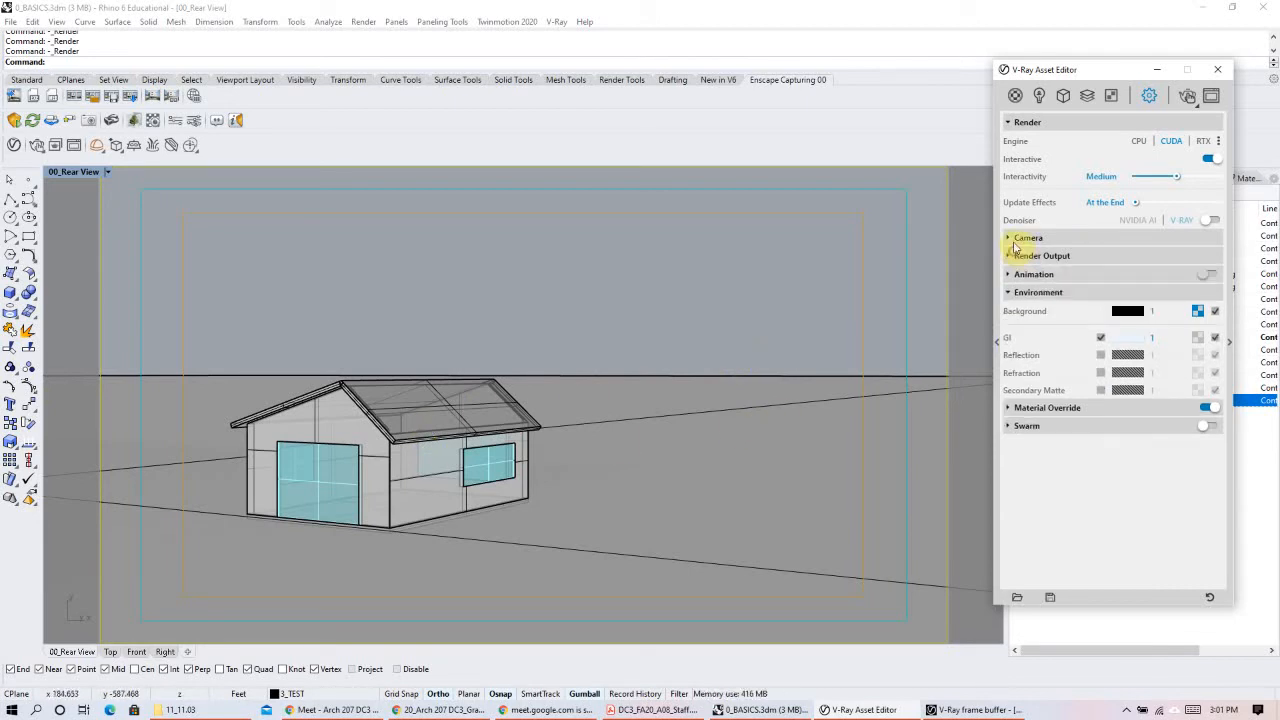
left_click(1015, 239)
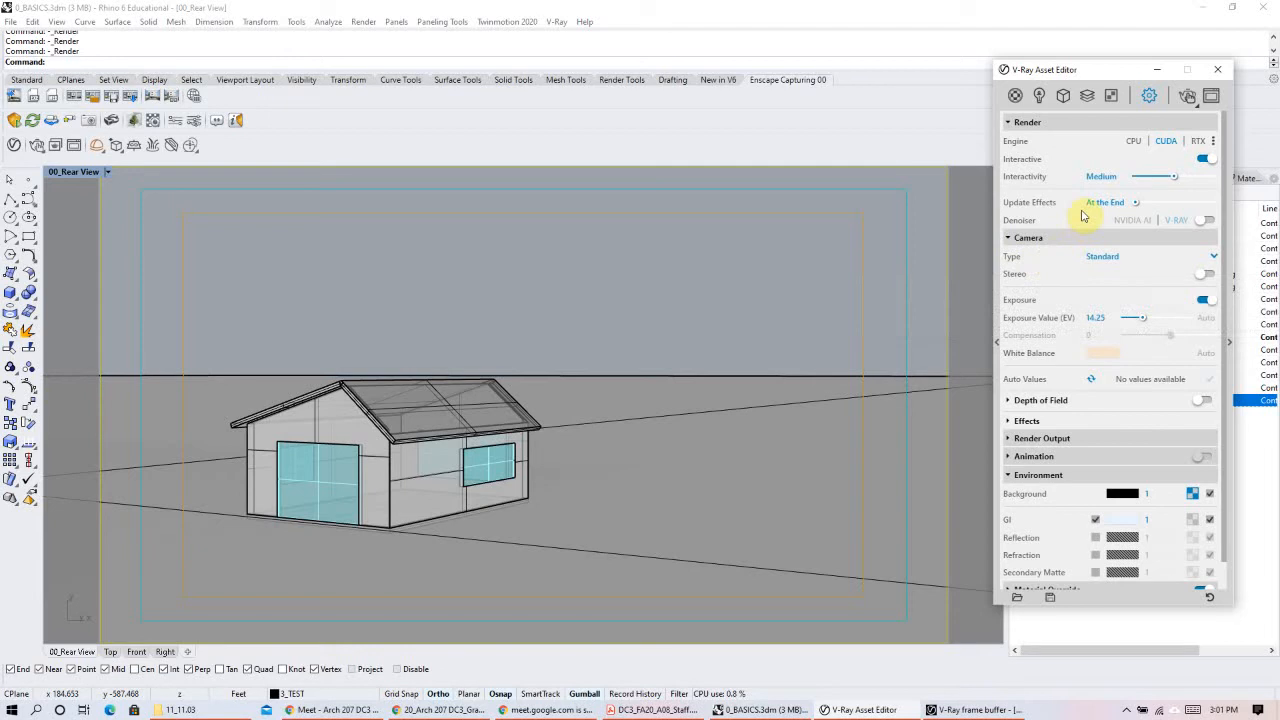
Step: Minimize the Asset Editor, open Rhino's Sun settings, and turn the sun off
left_click(1163, 72)
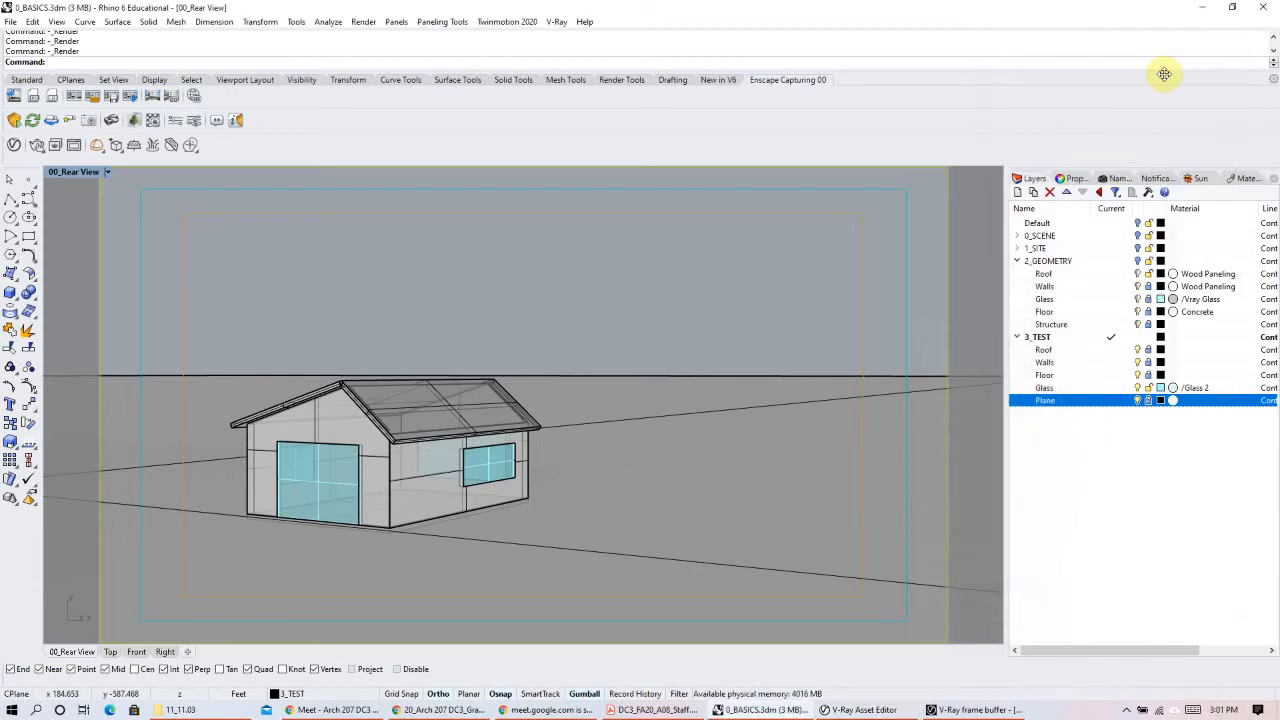
left_click(1201, 180)
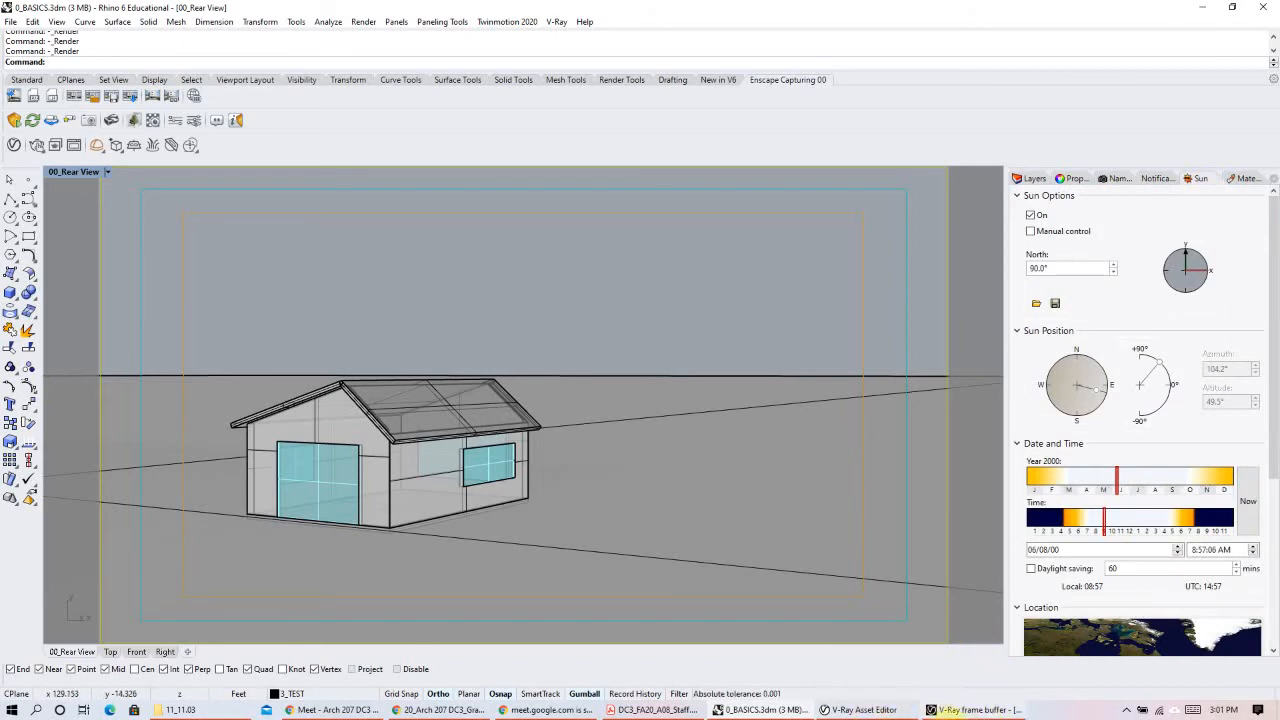
left_click(975, 709)
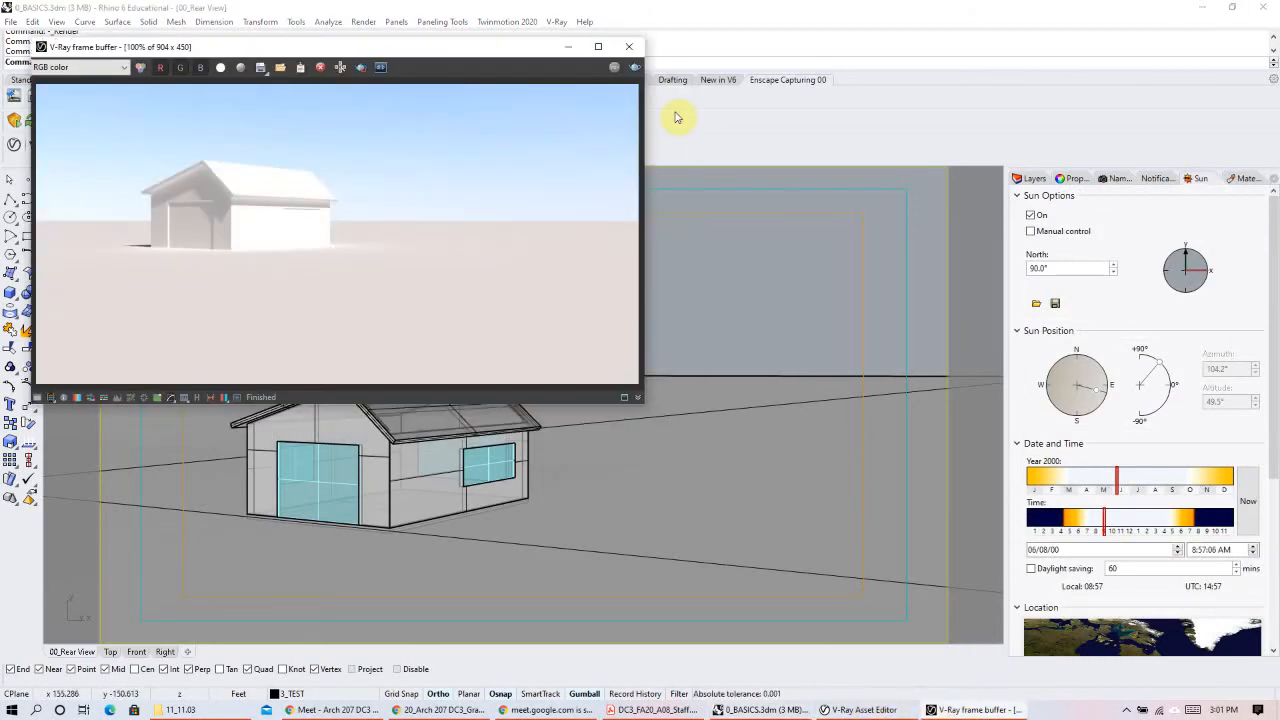
left_click(567, 46)
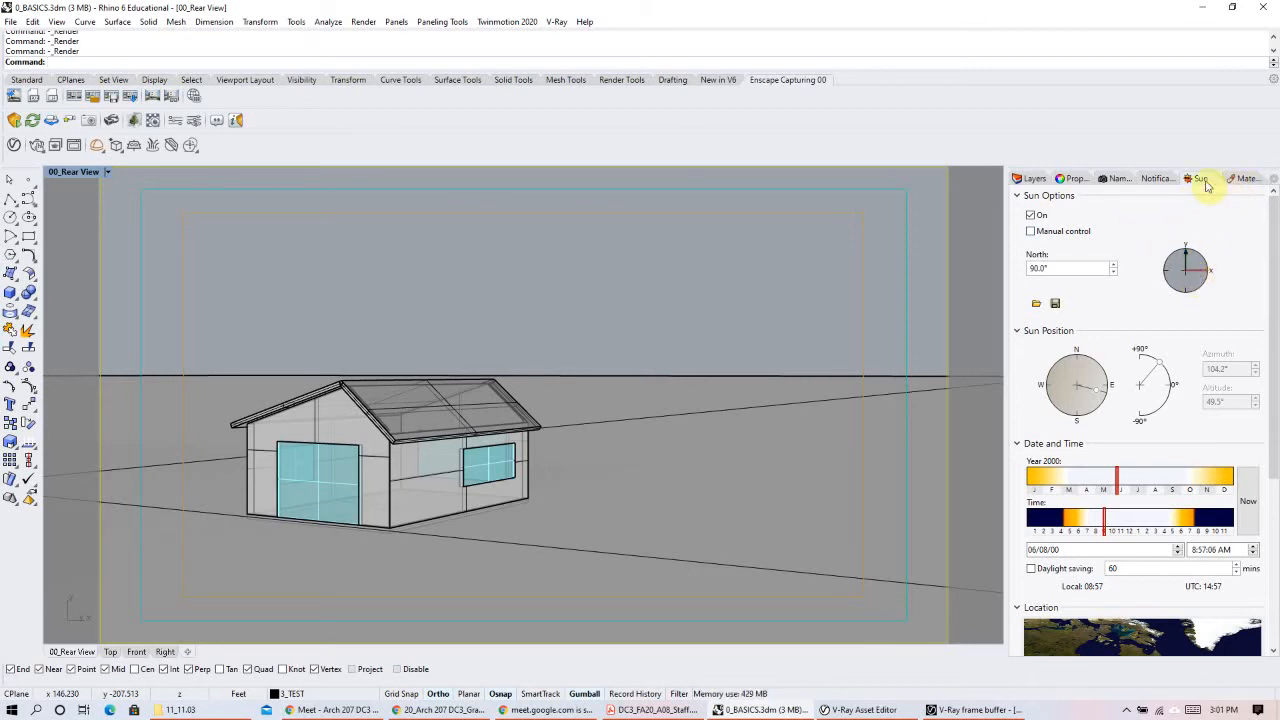
left_click(1274, 180)
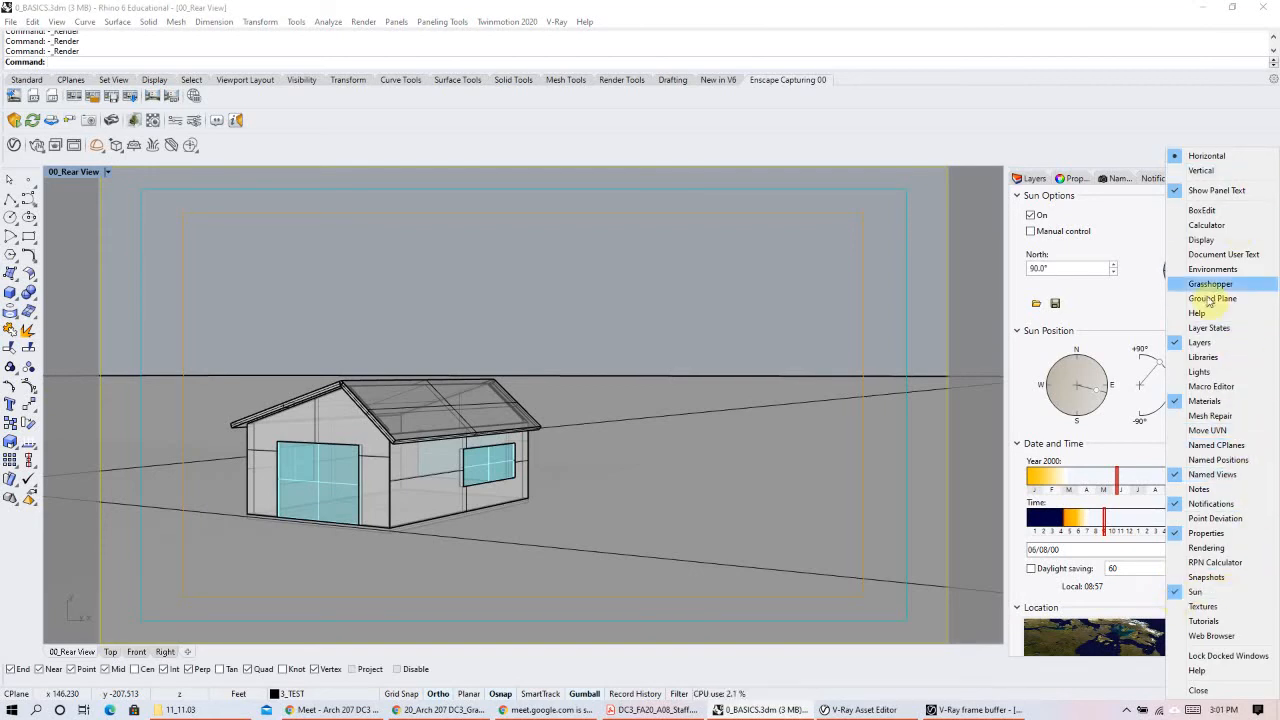
left_click(1030, 216)
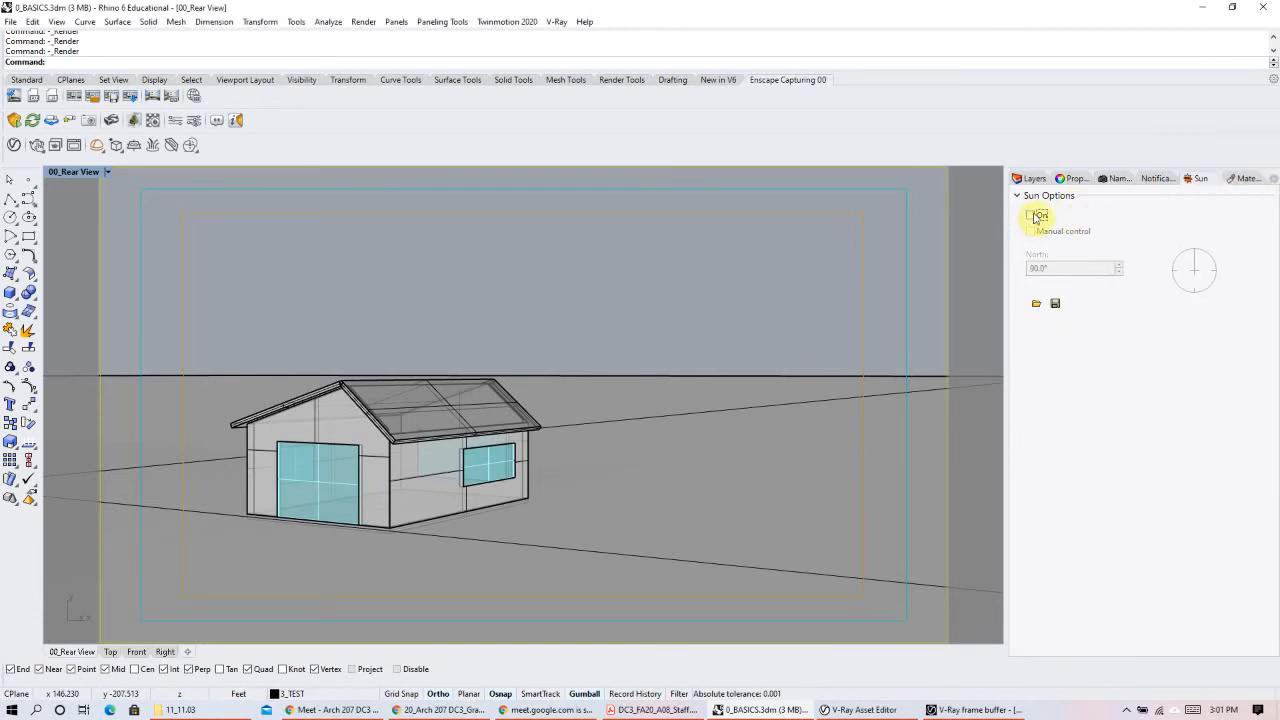
Step: Turn the sun back on and examine its Sun Position, Date and Time, and Location settings
left_click(1033, 217)
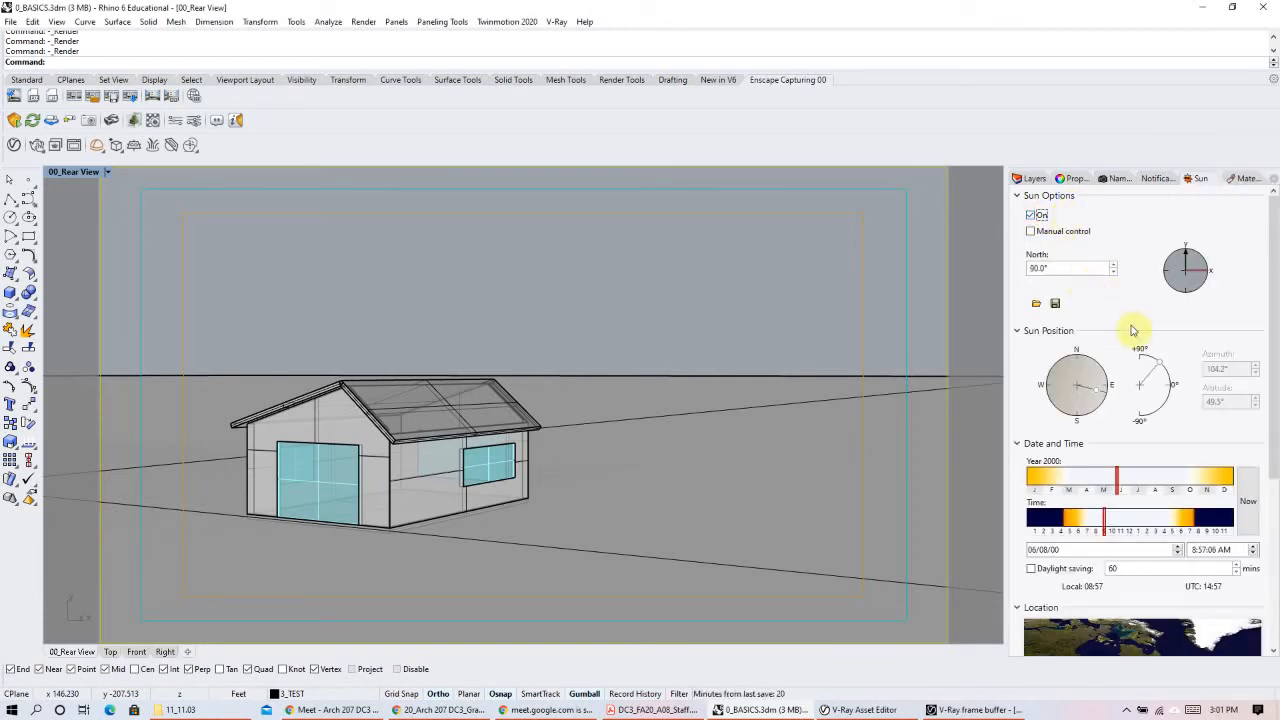
scroll(1240, 398, "down", 3)
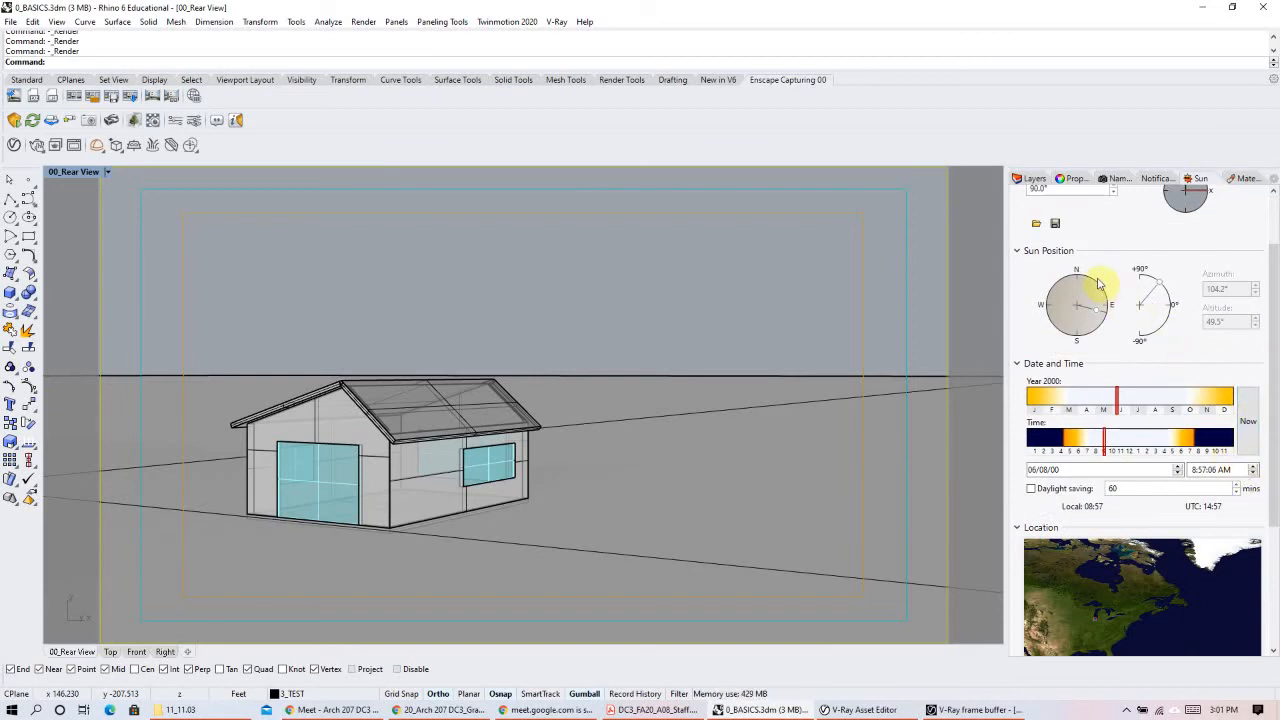
scroll(1143, 385, "down", 4)
scroll(1153, 430, "down", 2)
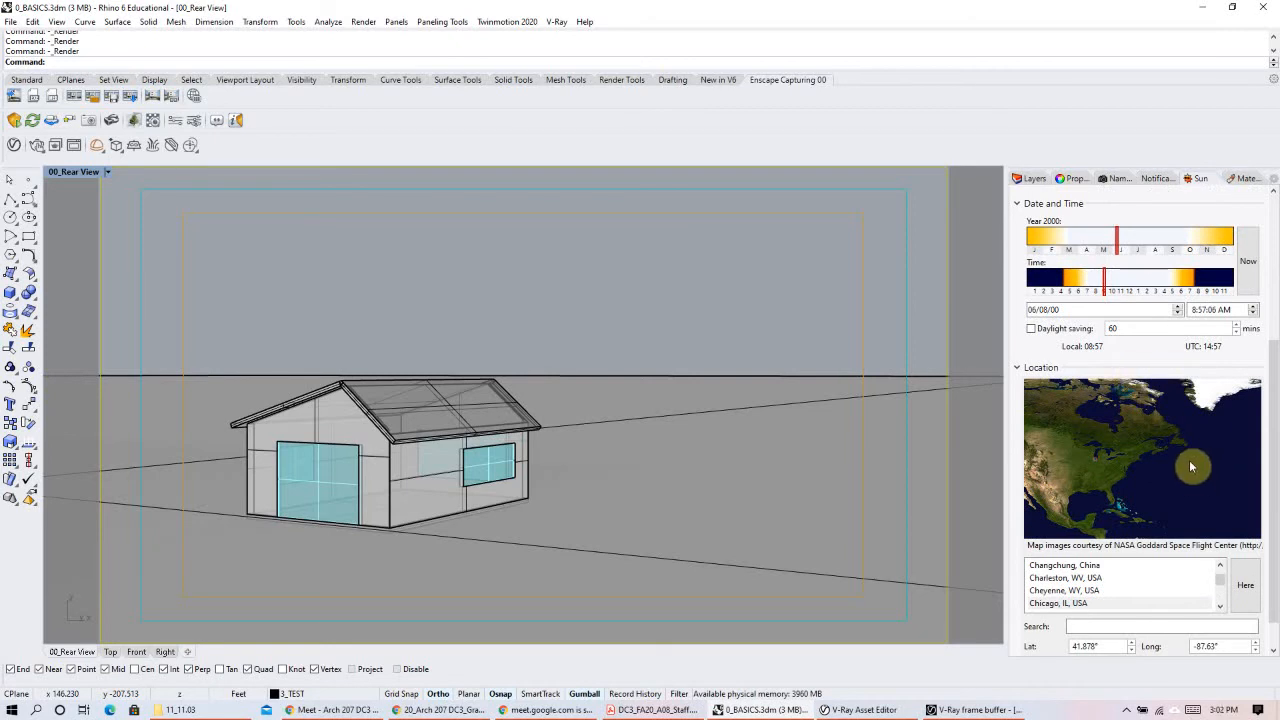
scroll(1180, 440, "down", 2)
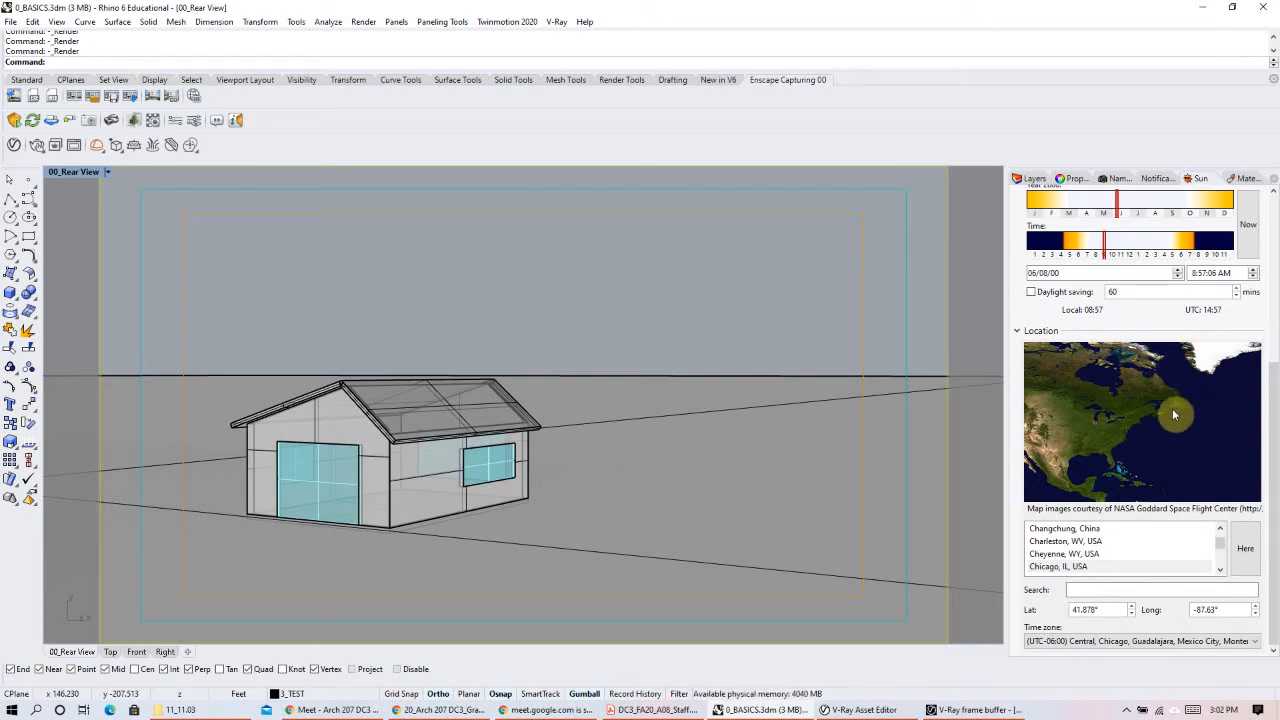
scroll(1168, 454, "up", 2)
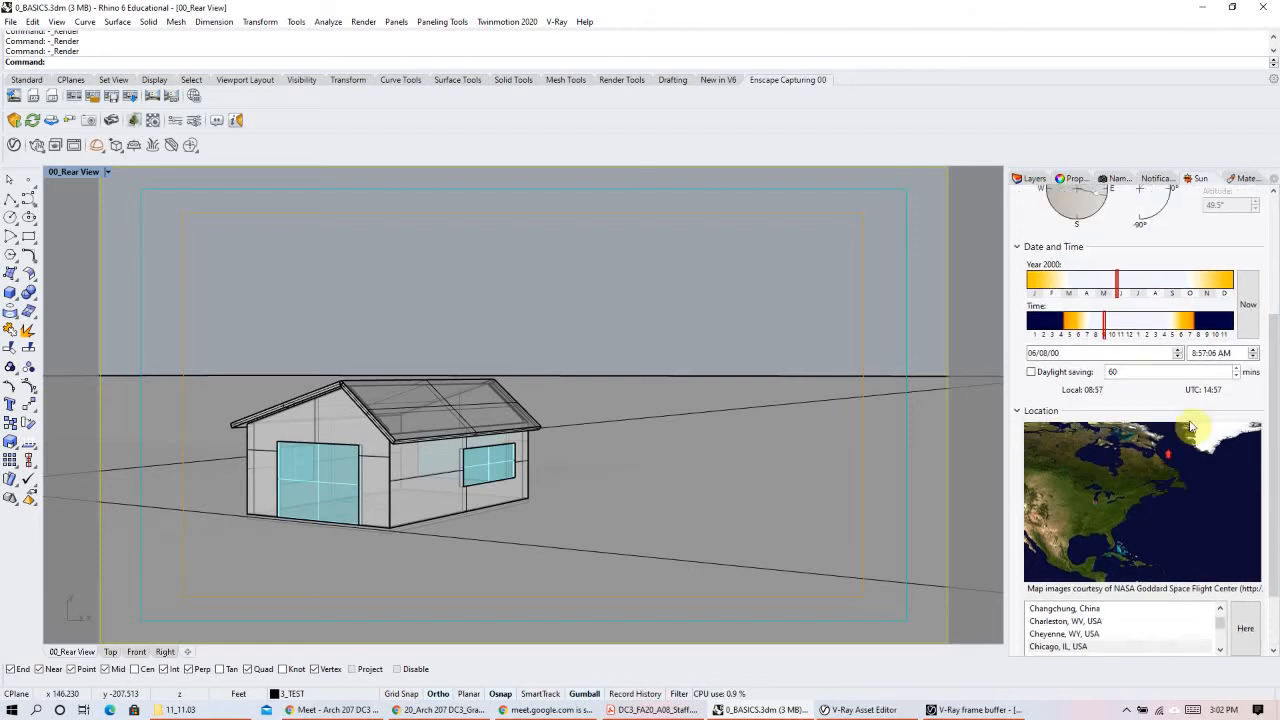
scroll(1133, 330, "up", 3)
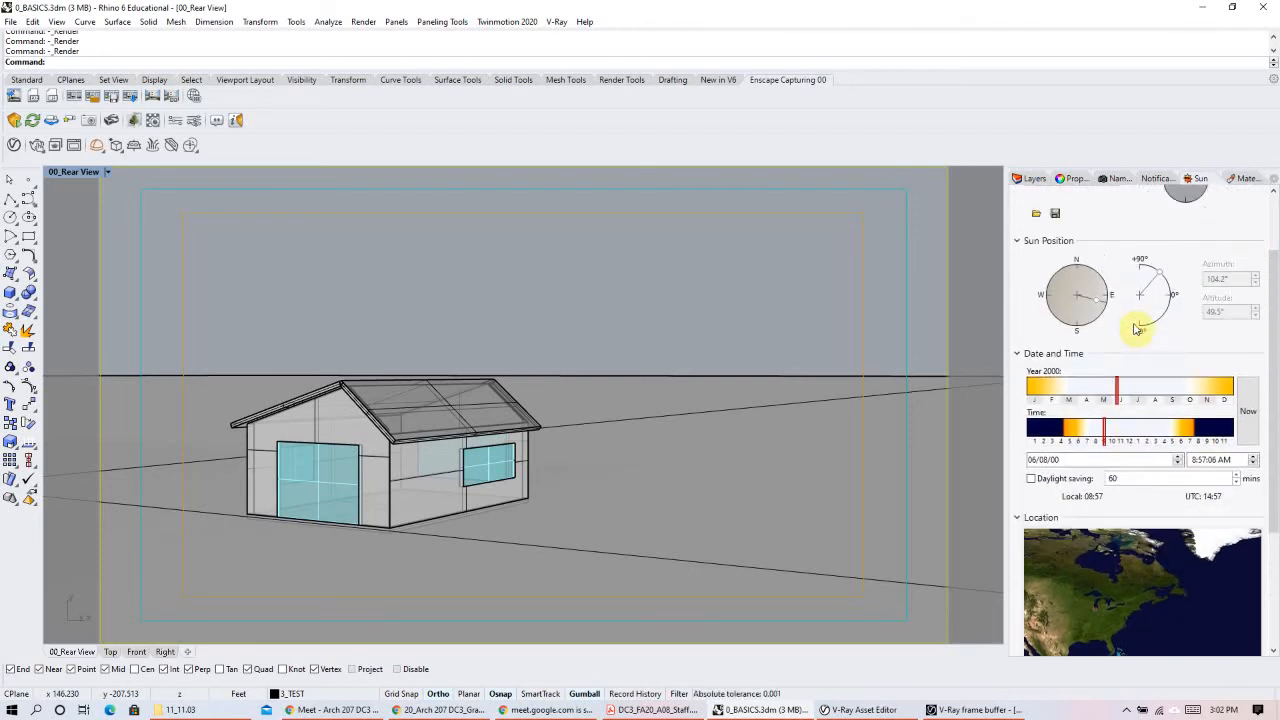
scroll(1137, 330, "up", 3)
scroll(1070, 232, "down", 5)
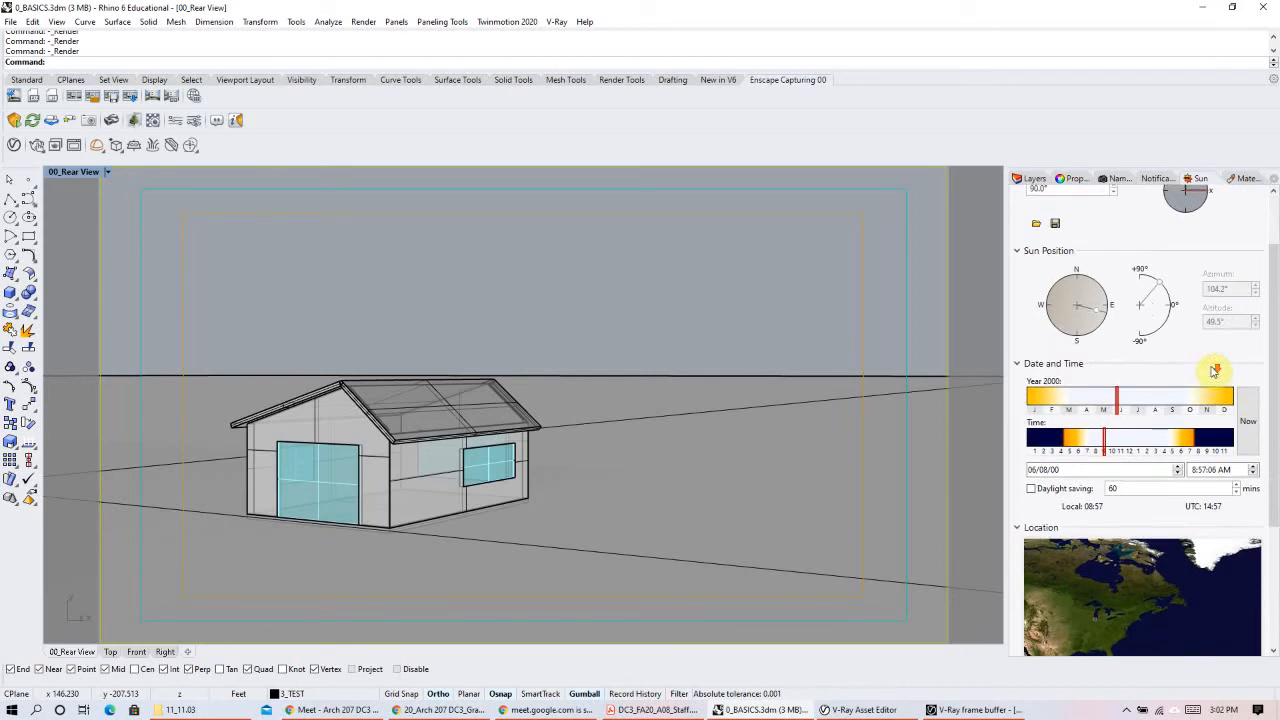
scroll(1149, 365, "down", 2)
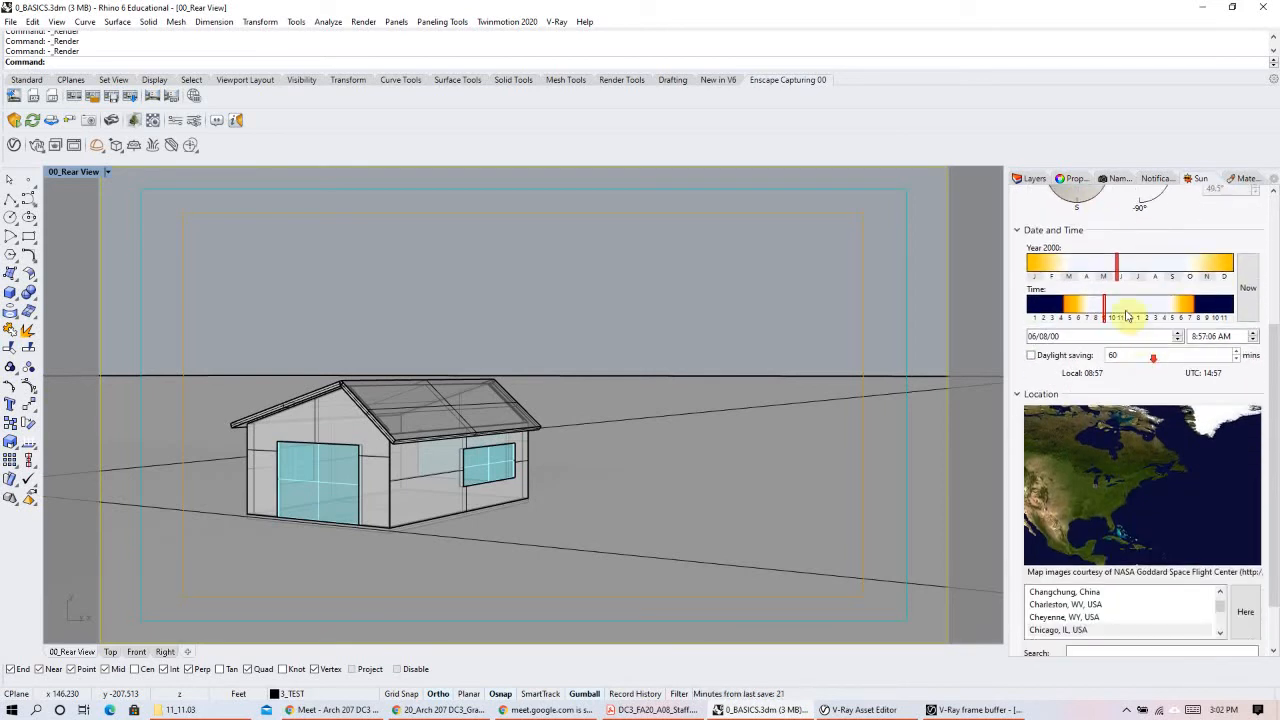
scroll(1062, 400, "down", 1)
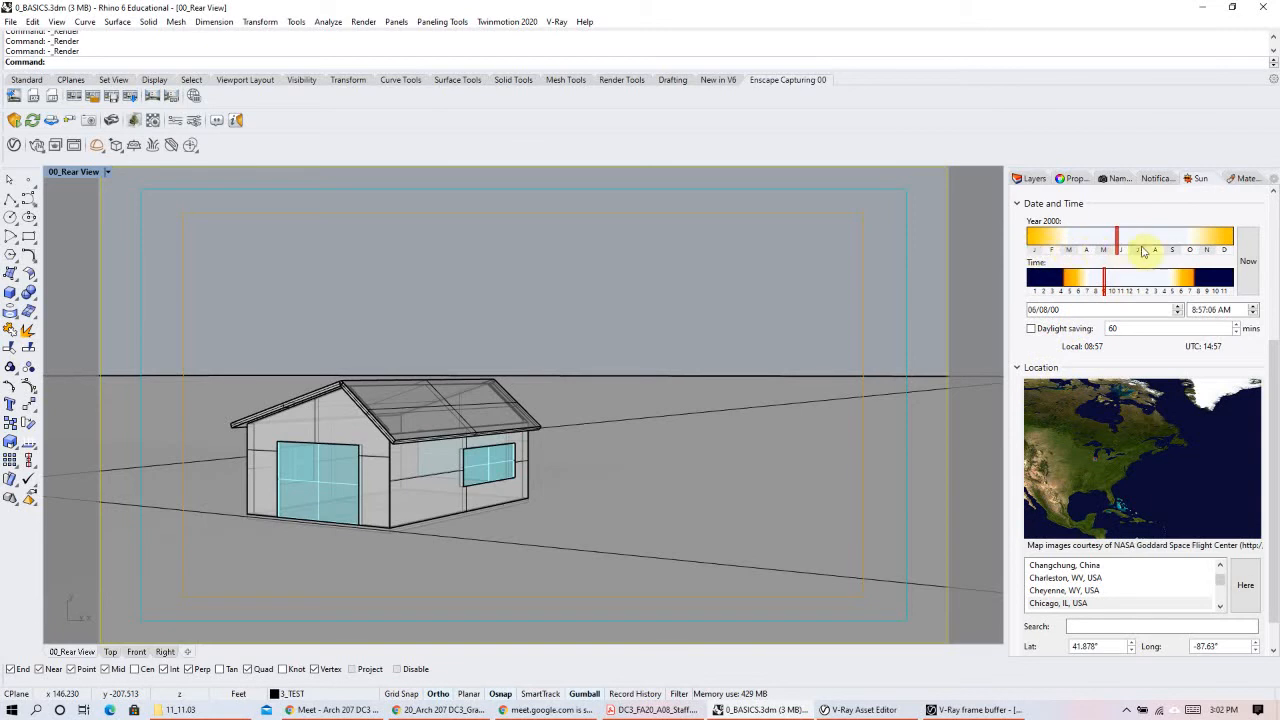
Step: Set the sun's date to 03/13/00 and start an interactive V-Ray render with the frame buffer in view and the Asset Editor minimized
left_click_drag(1113, 242, 1068, 242)
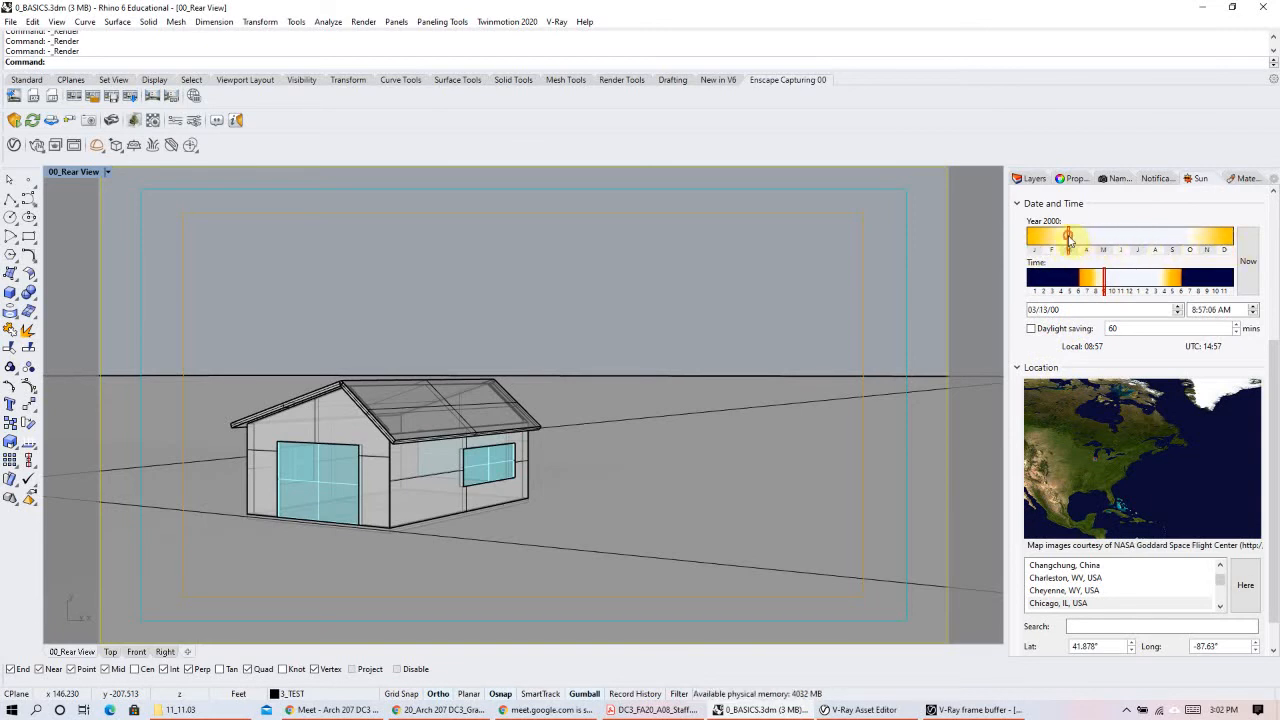
left_click(981, 710)
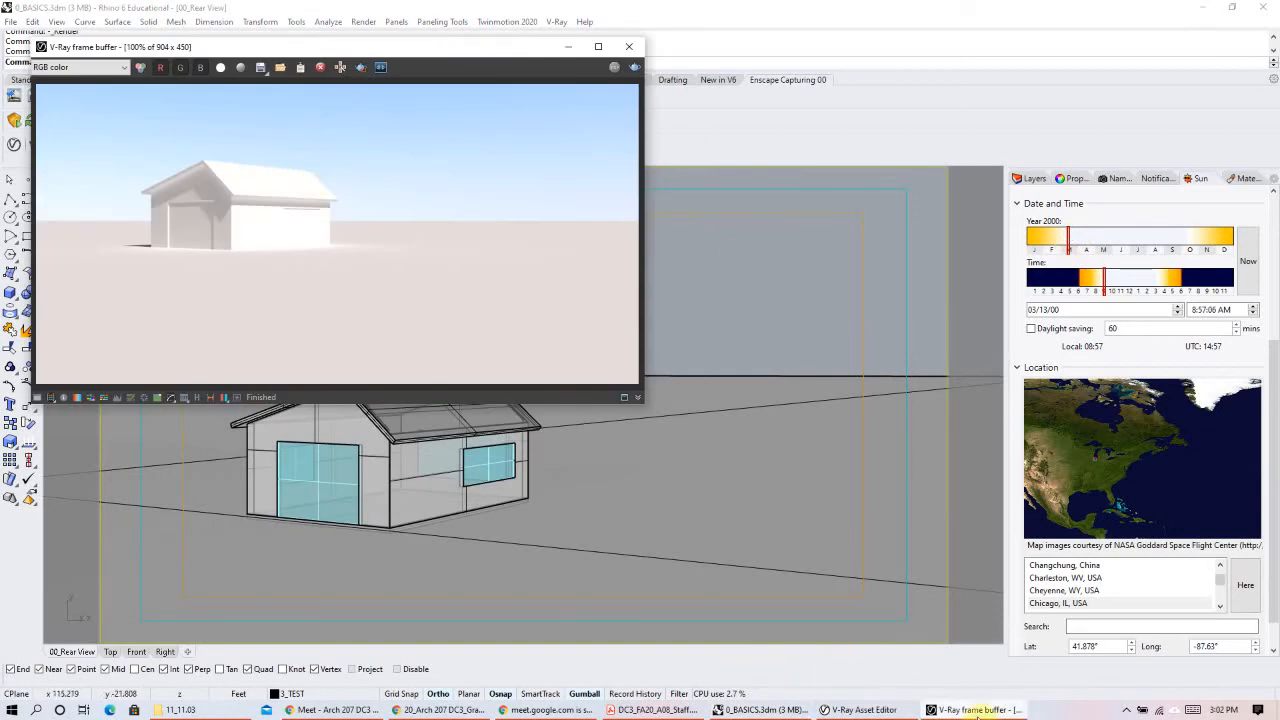
mouse_move(977, 714)
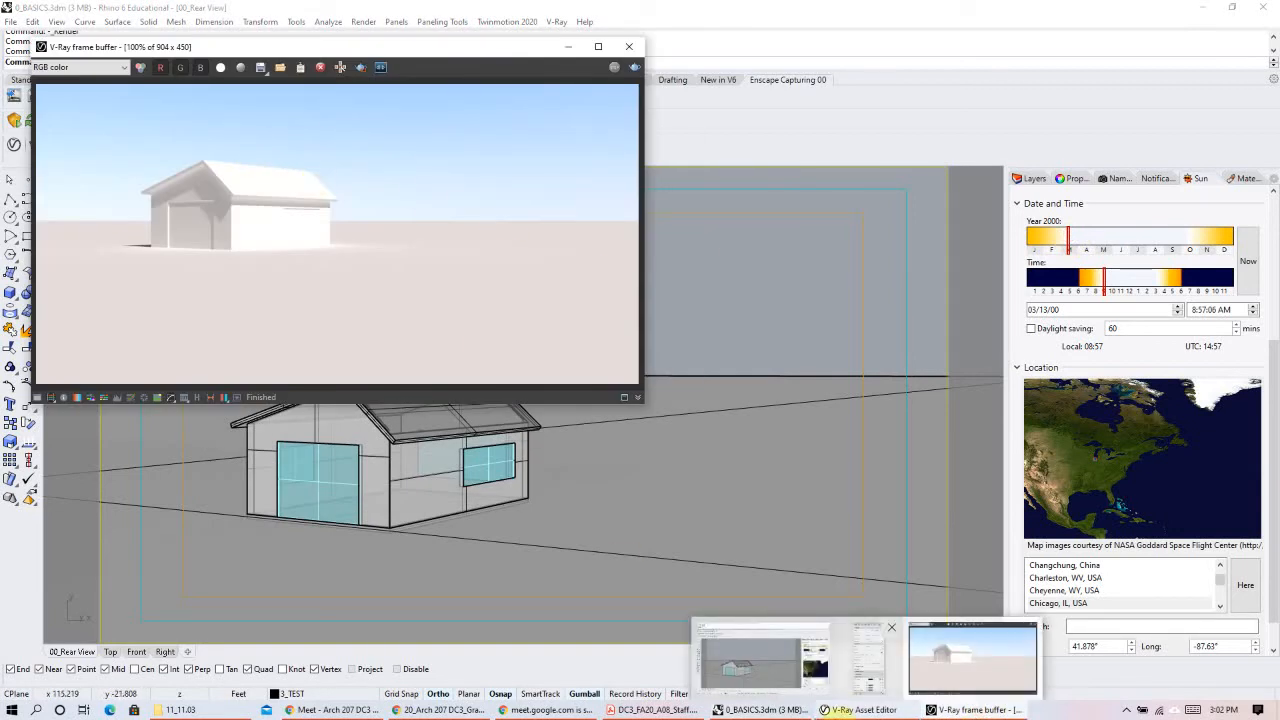
left_click(855, 710)
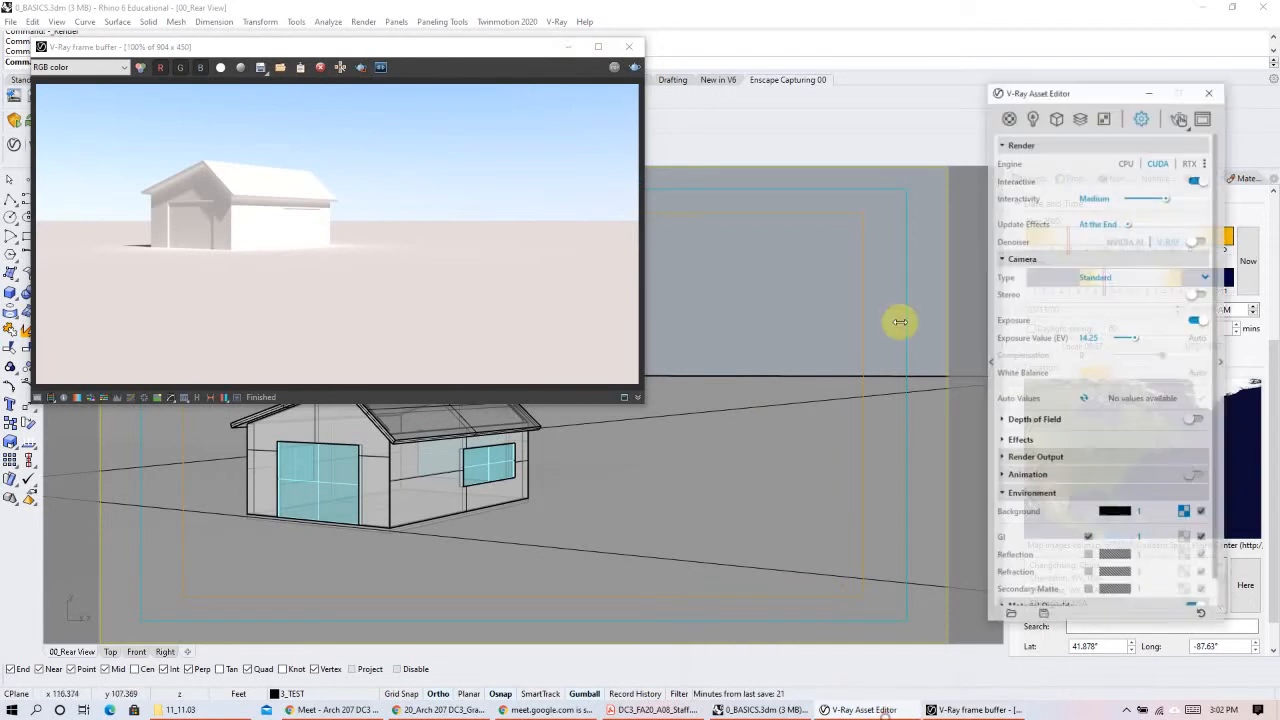
left_click(1187, 95)
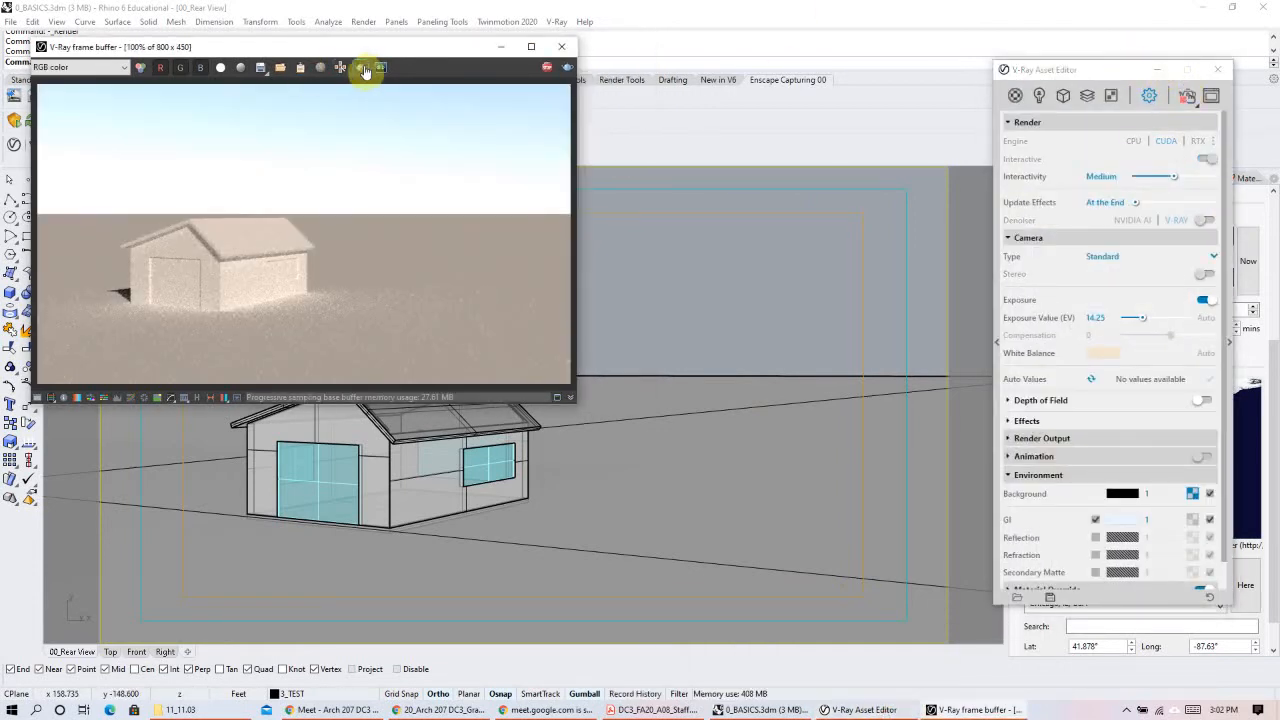
left_click(1157, 70)
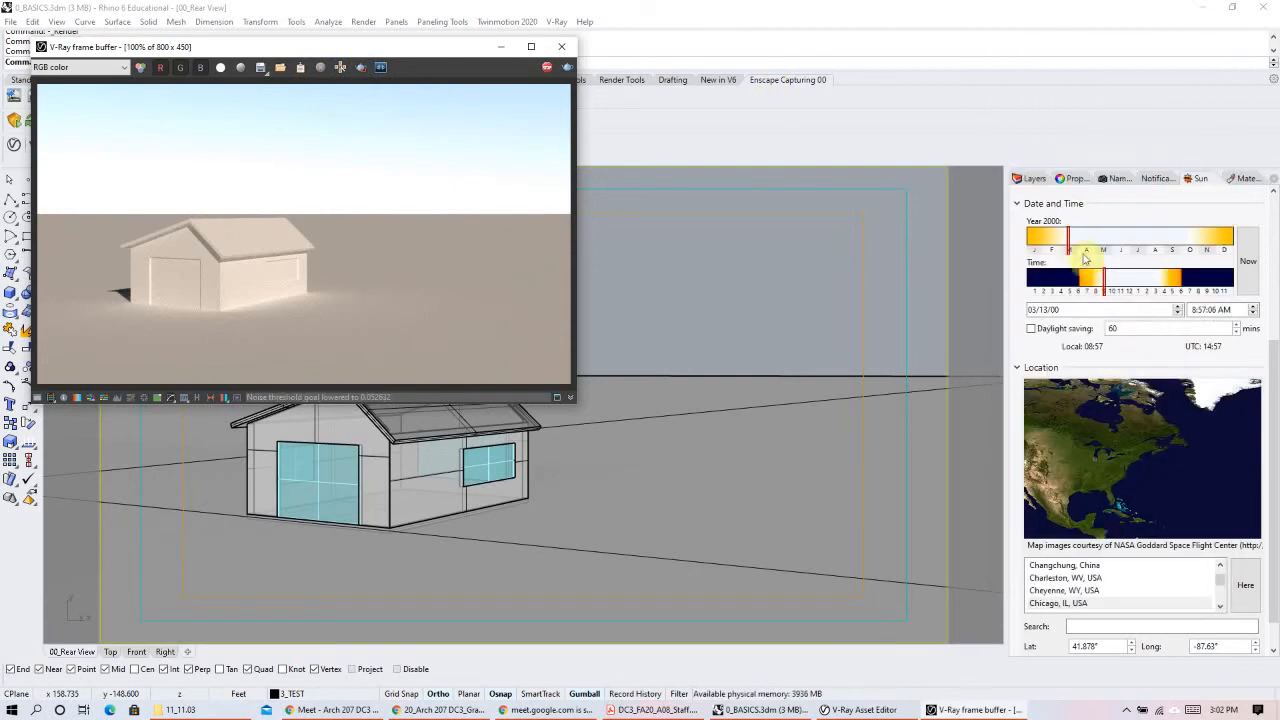
Step: Try sun dates of 11/23 and 05/30, and set the date to 06/10 and the time to about 10:29 AM
mouse_move(1068, 242)
left_mouse_down()
mouse_move(1040, 244)
mouse_move(1213, 240)
left_mouse_up()
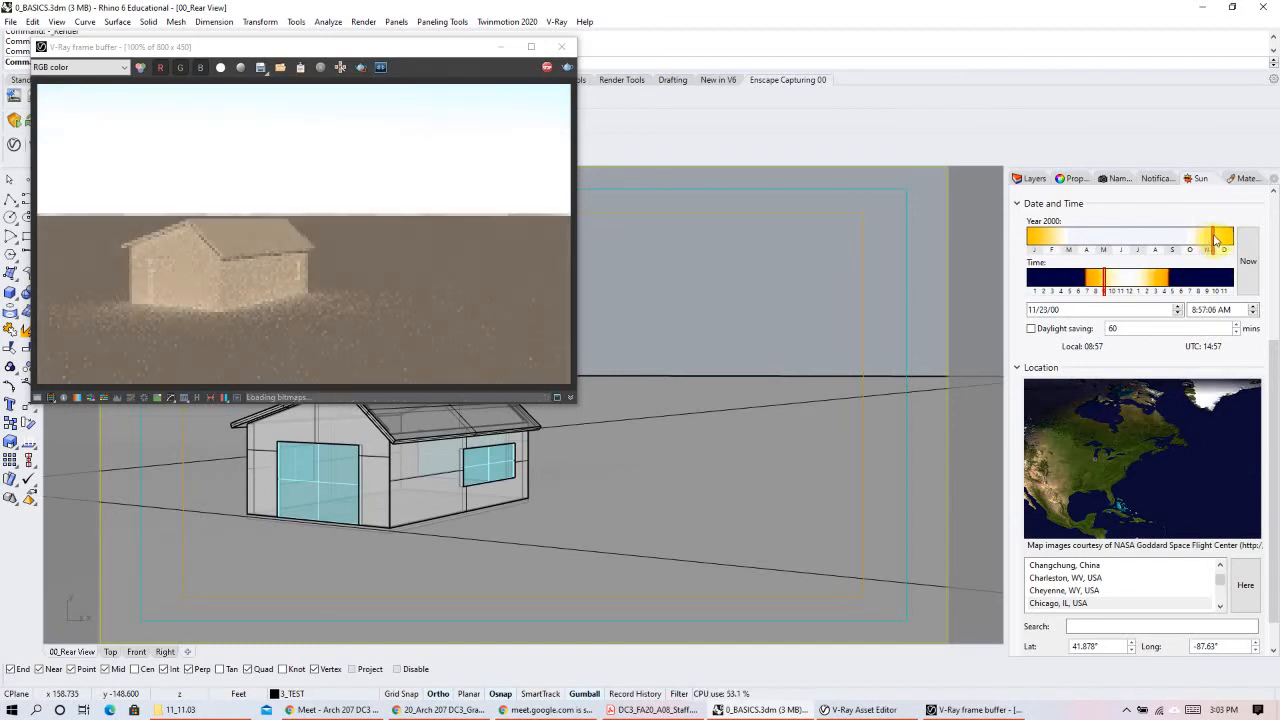
left_click_drag(1190, 240, 1114, 233)
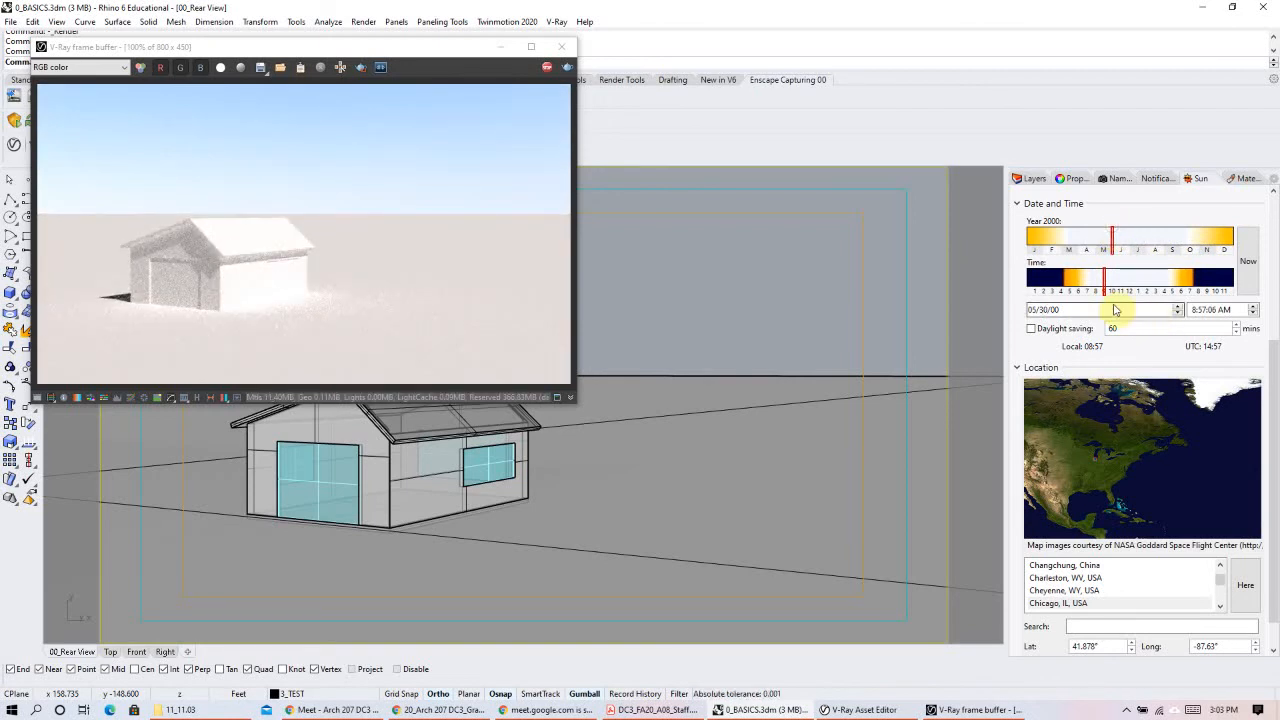
mouse_move(1105, 278)
left_mouse_down()
mouse_move(1180, 280)
mouse_move(1119, 276)
left_mouse_up()
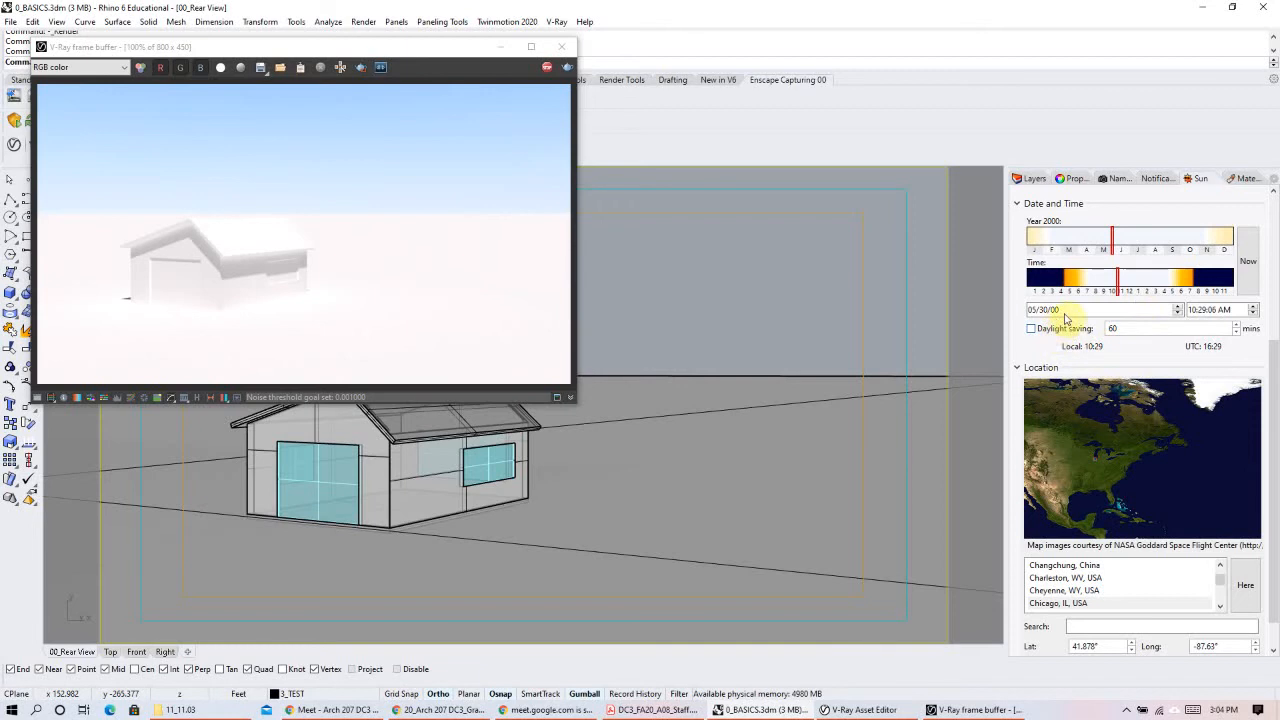
left_click(1121, 243)
left_click_drag(1121, 248, 1118, 245)
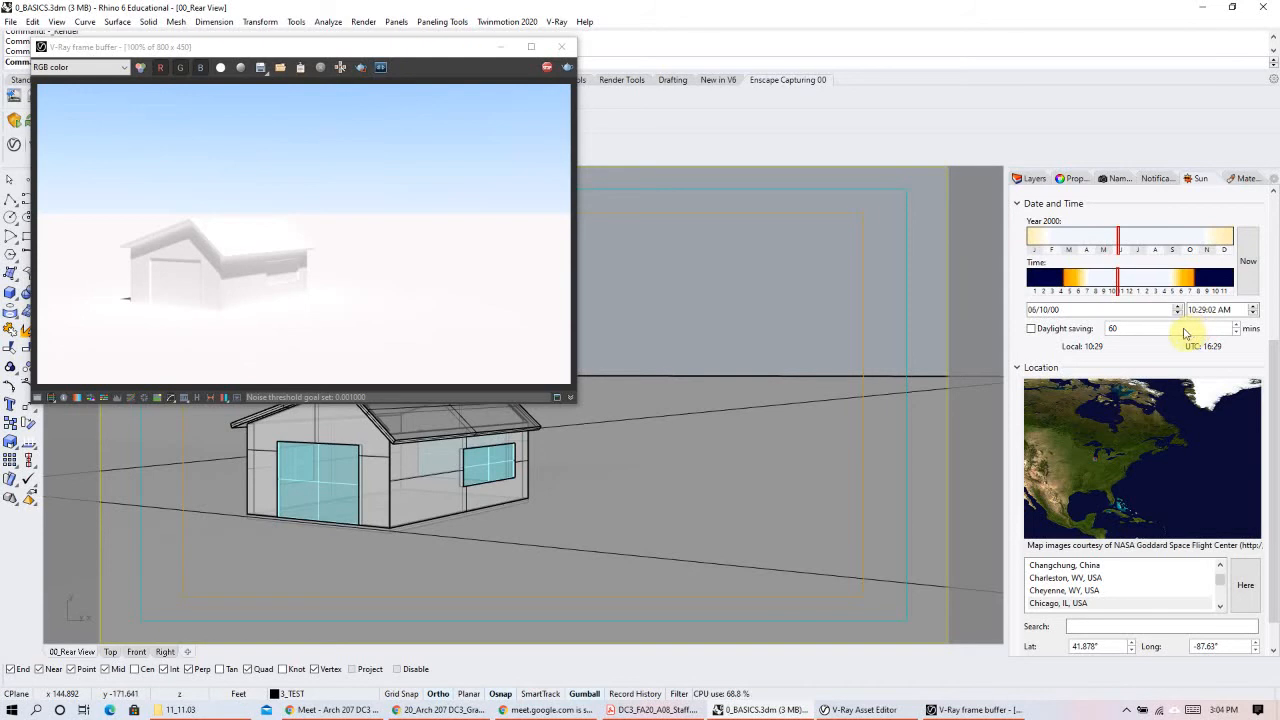
Step: Try Colombo, Sri Lanka, Chicago, IL, and San Francisco, CA, as the sun's location, finding the last by searching for "san fran"
scroll(1162, 372, "down", 1)
scroll(1197, 543, "down", 1)
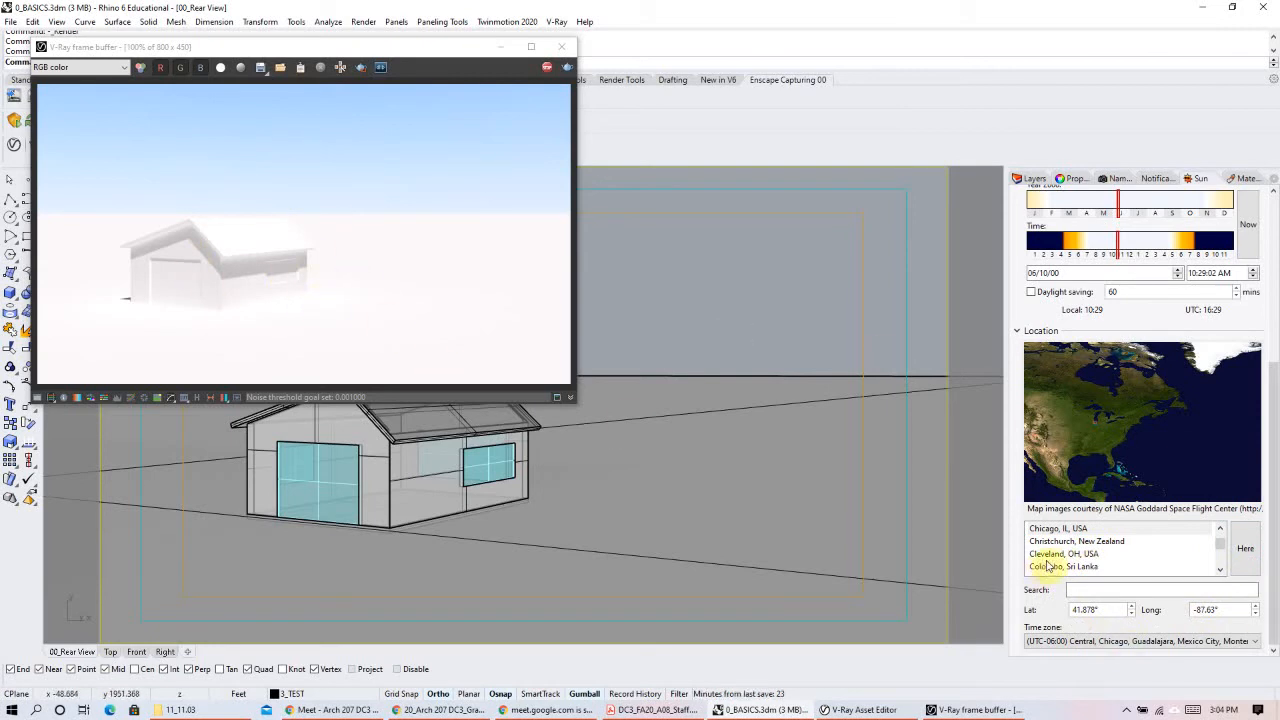
left_click(1055, 530)
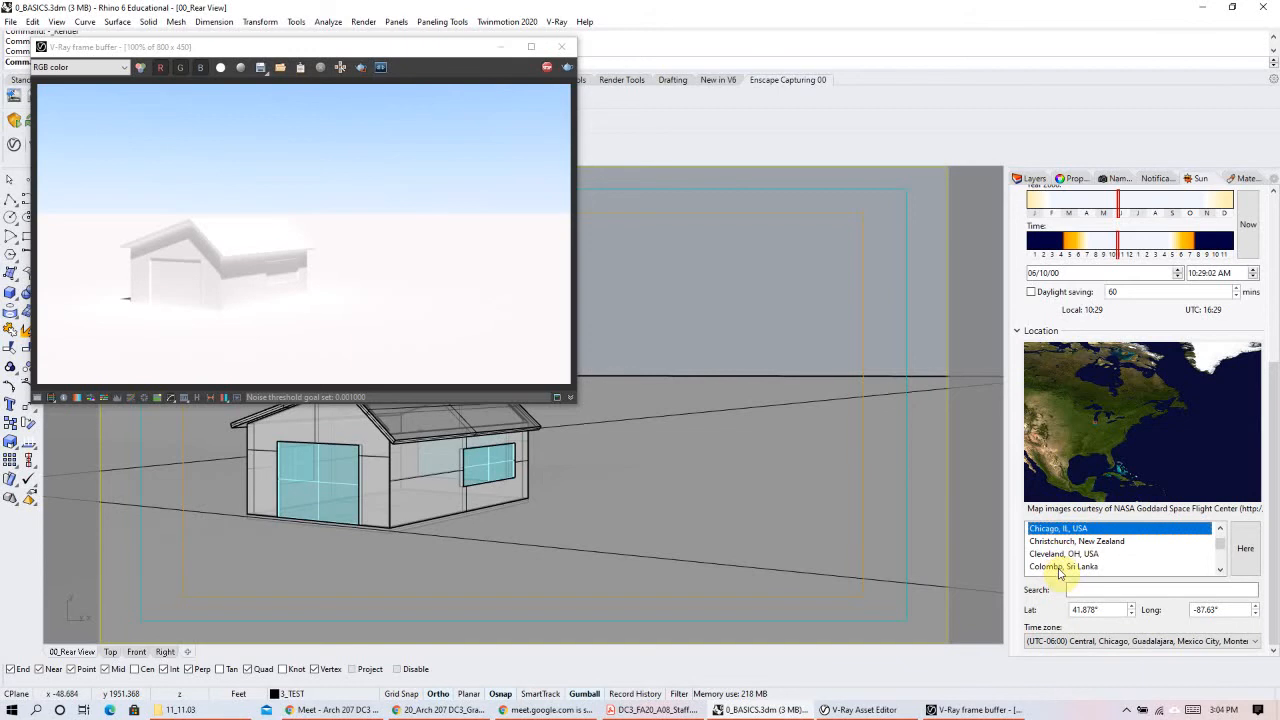
left_click(1060, 566)
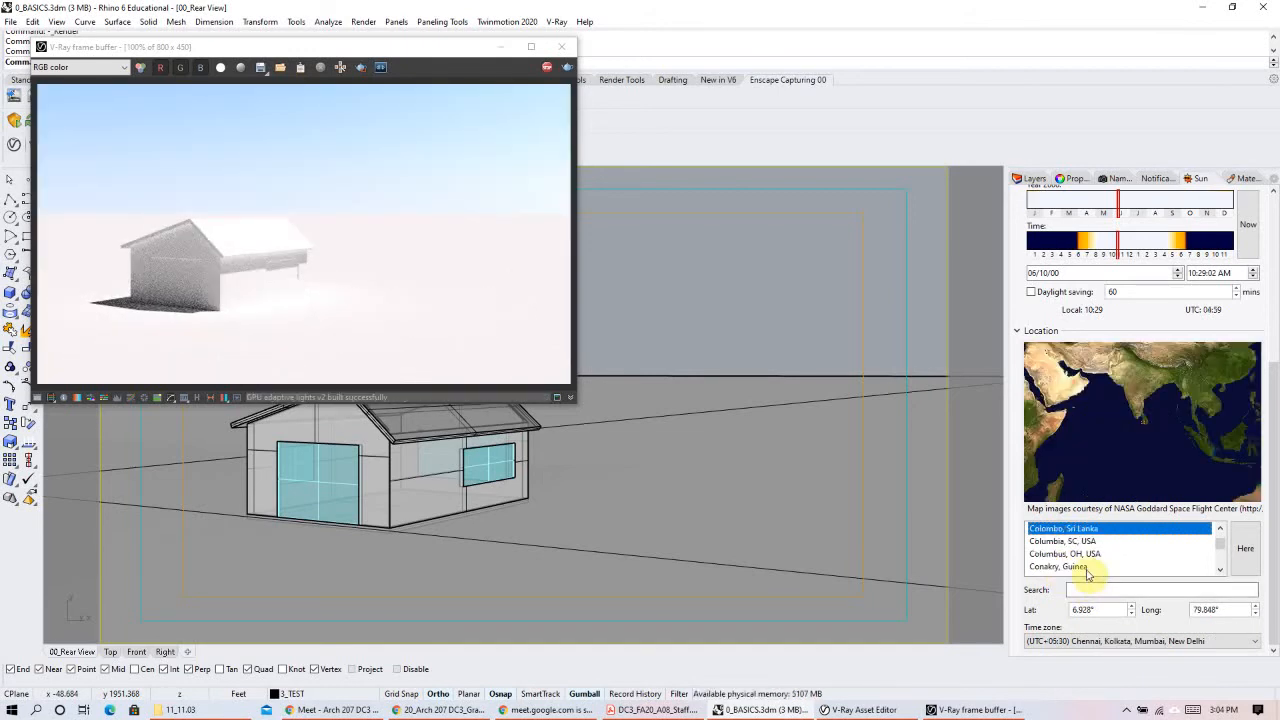
scroll(1088, 572, "up", 5)
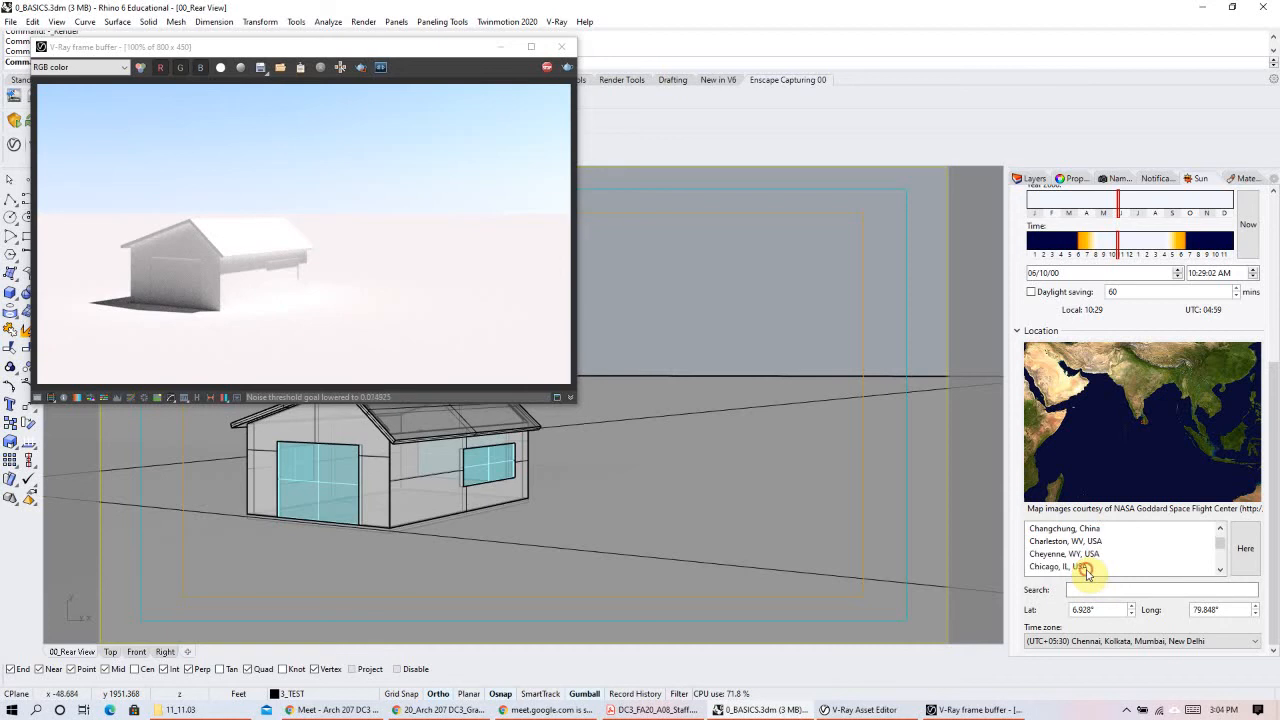
left_click(1087, 567)
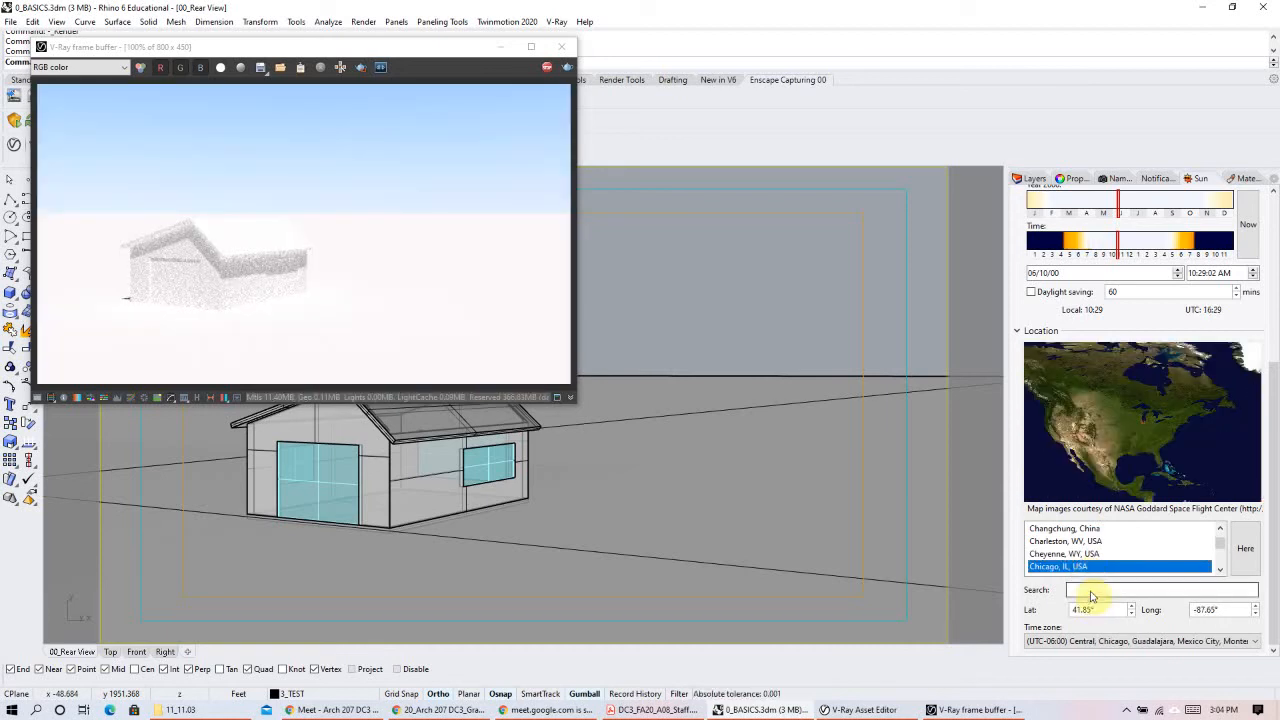
left_click(1092, 590)
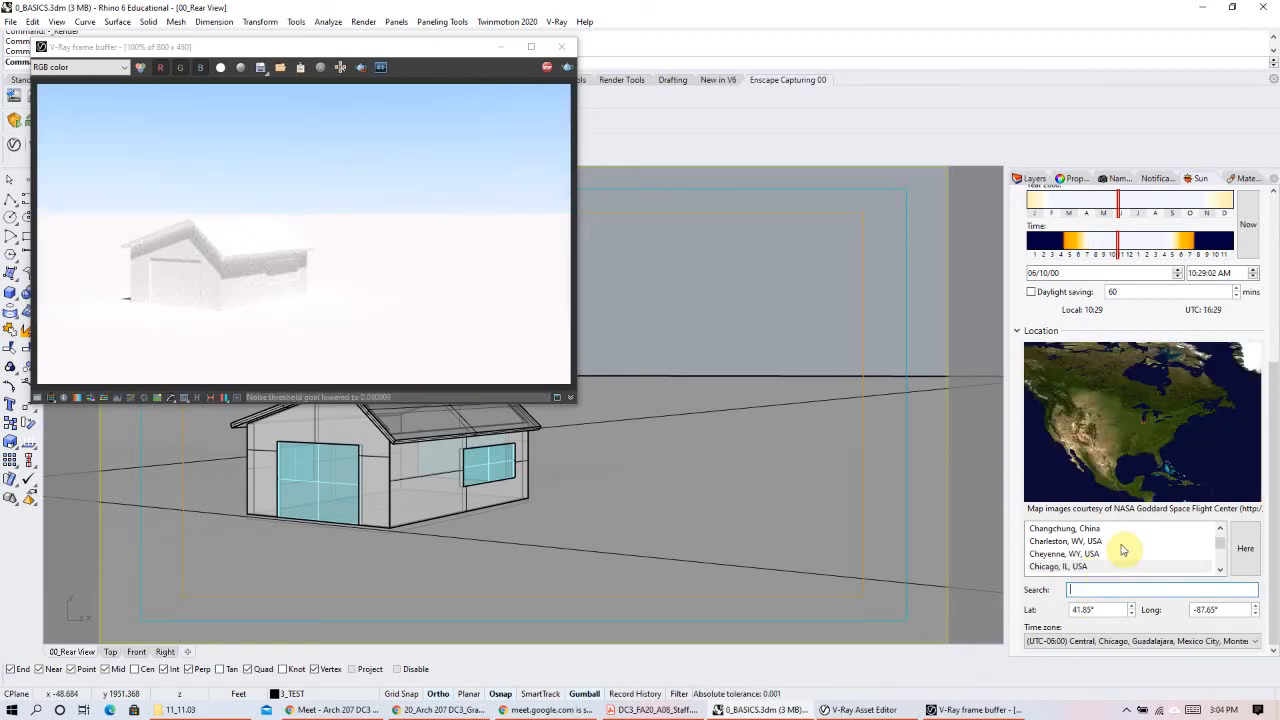
type("san fran")
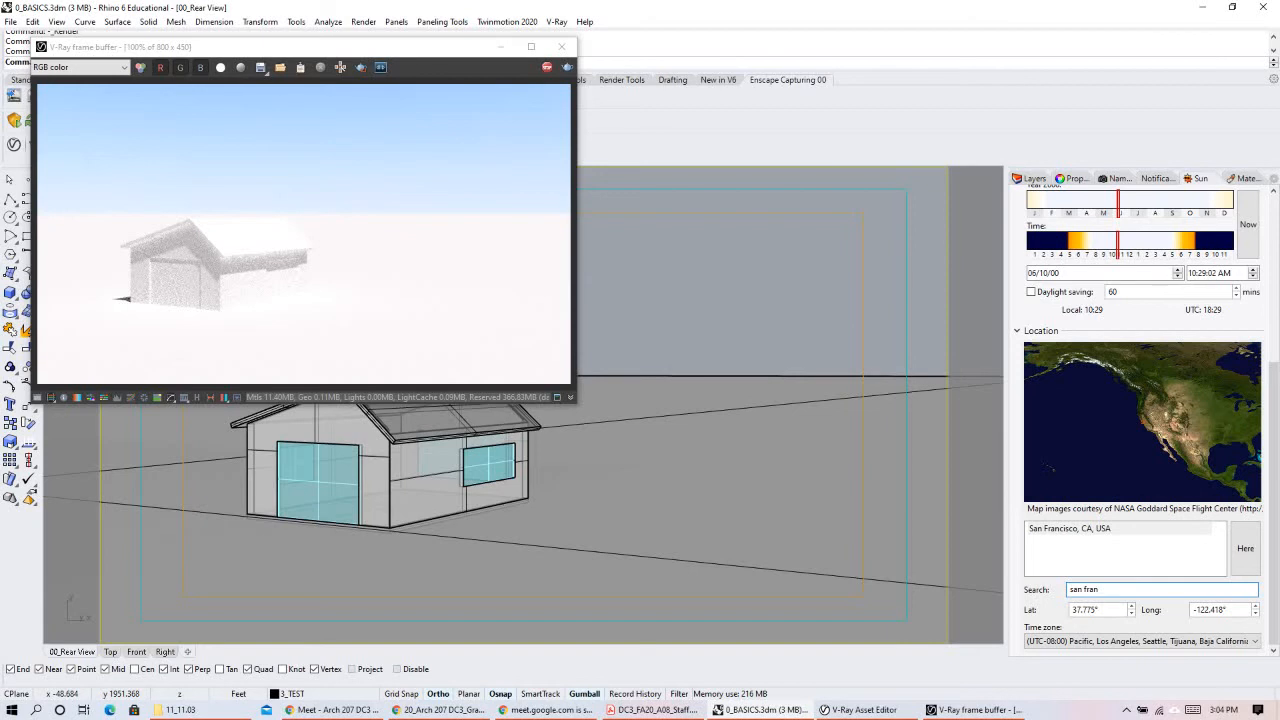
Step: Pick several sun locations across North America on the world map, and set the location back to Chicago, IL, USA
left_click(1190, 414)
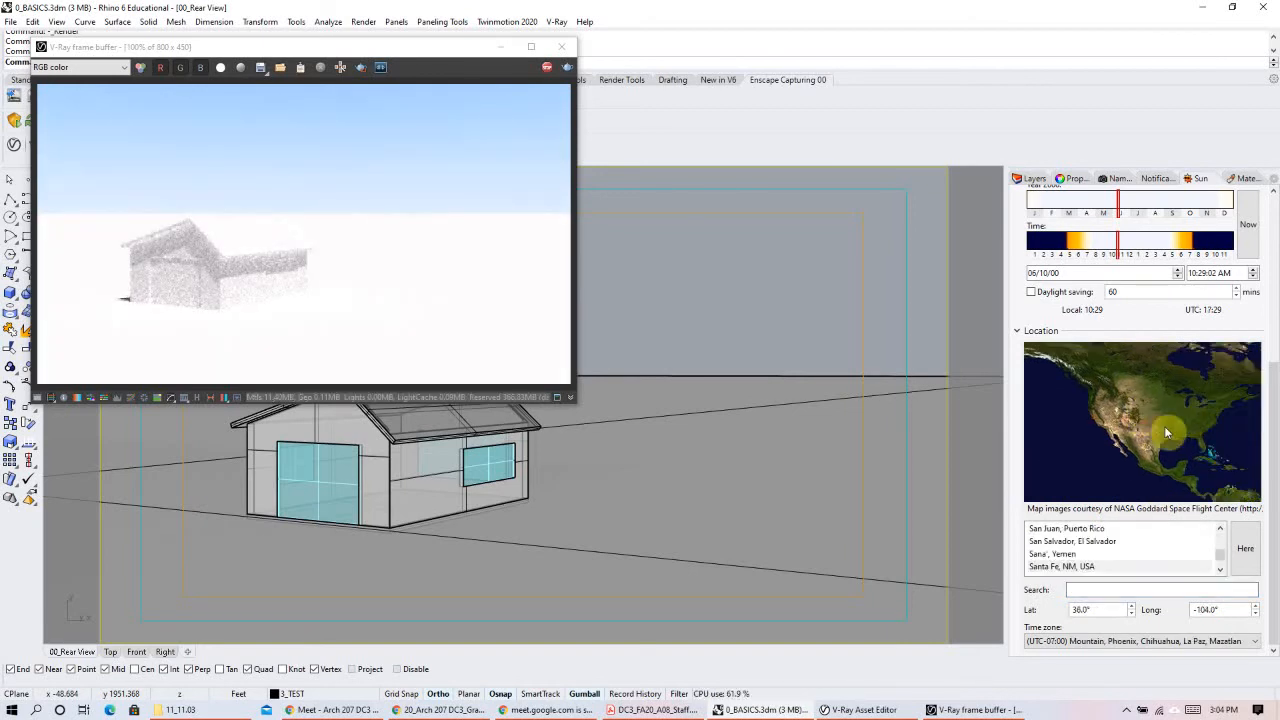
scroll(1164, 415, "up", 1)
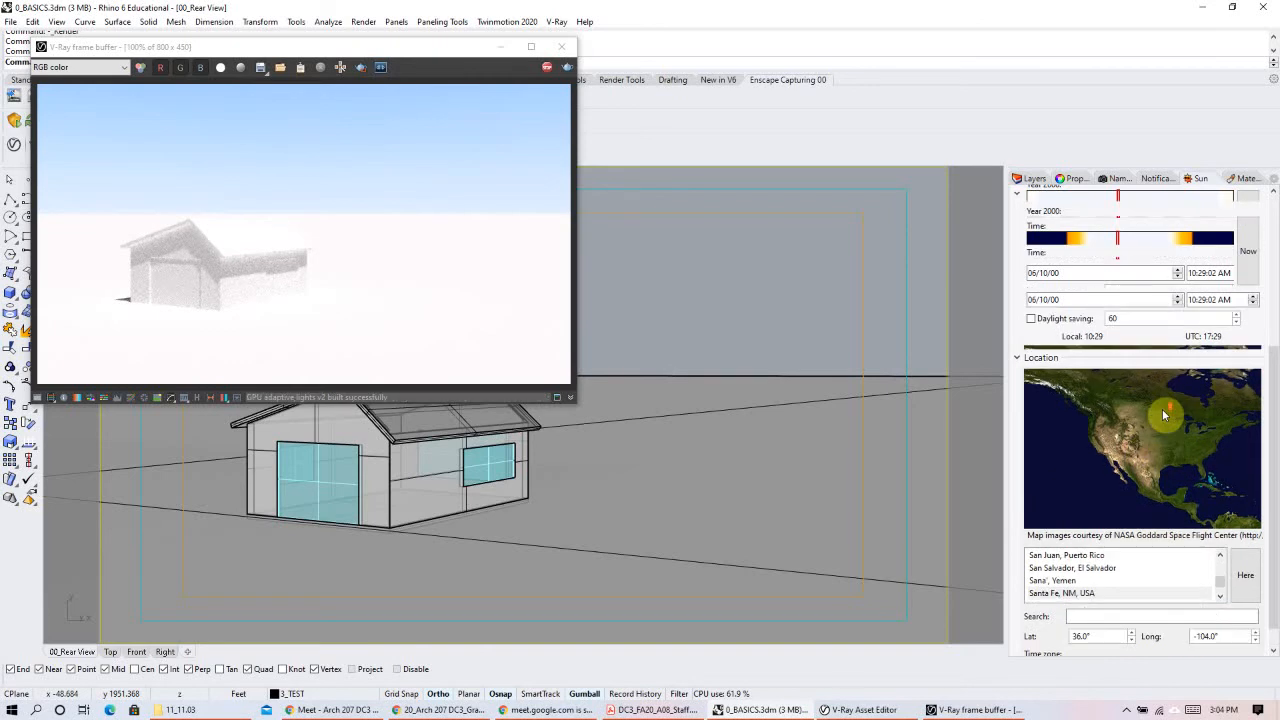
left_click(1171, 391)
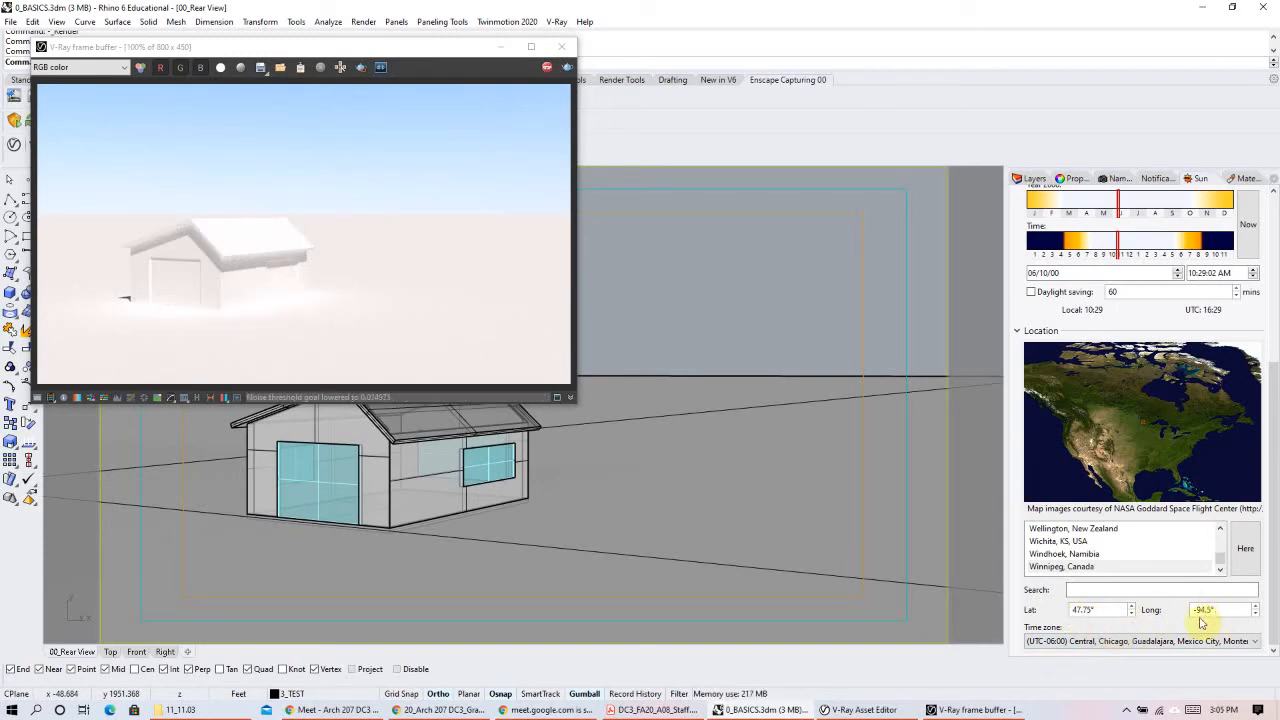
left_click(1119, 437)
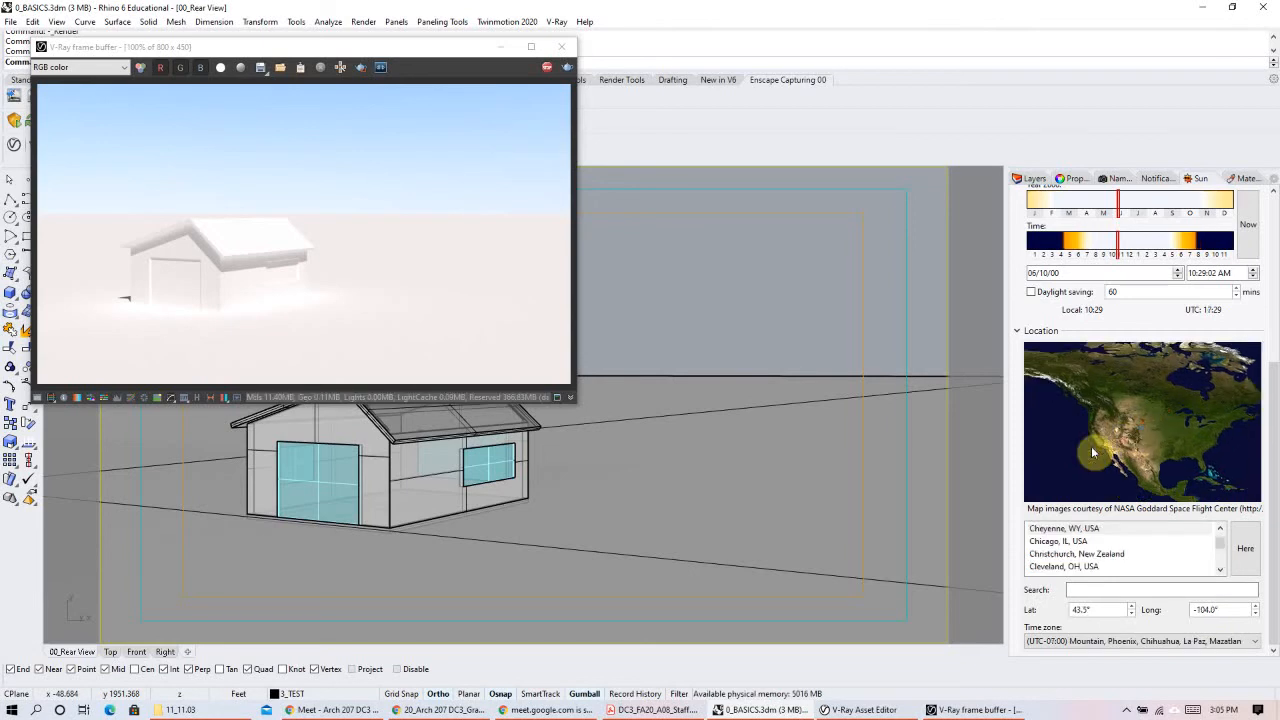
double_click(1088, 609)
double_click(1208, 609)
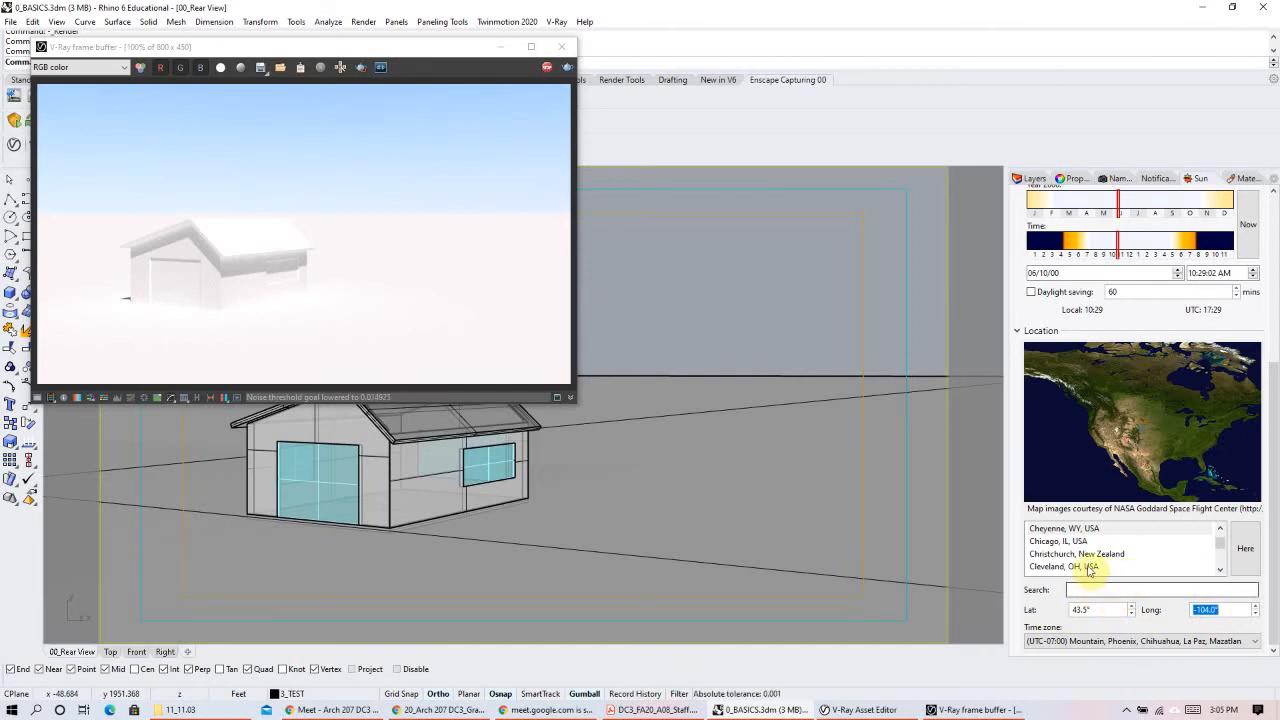
left_click(1062, 542)
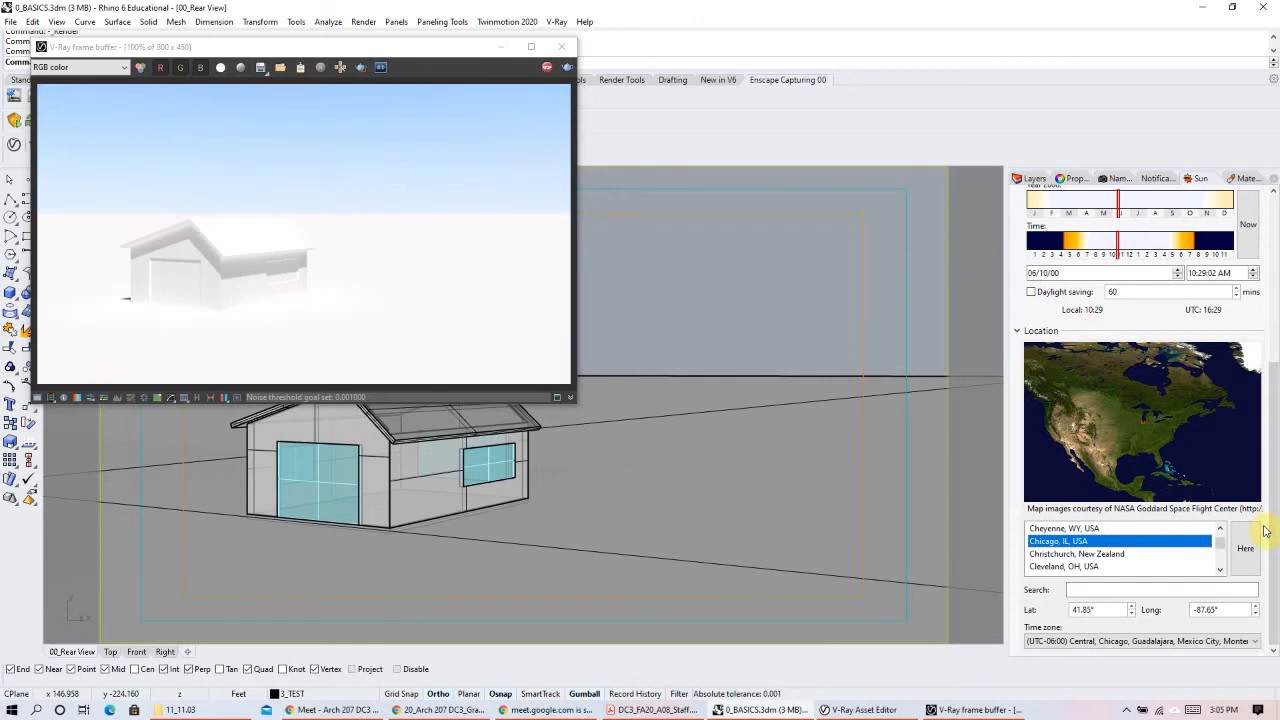
Step: Bring the sun's North setting into view, minimize the V-Ray frame buffer, and switch to the Top view
left_click_drag(1273, 382, 1275, 196)
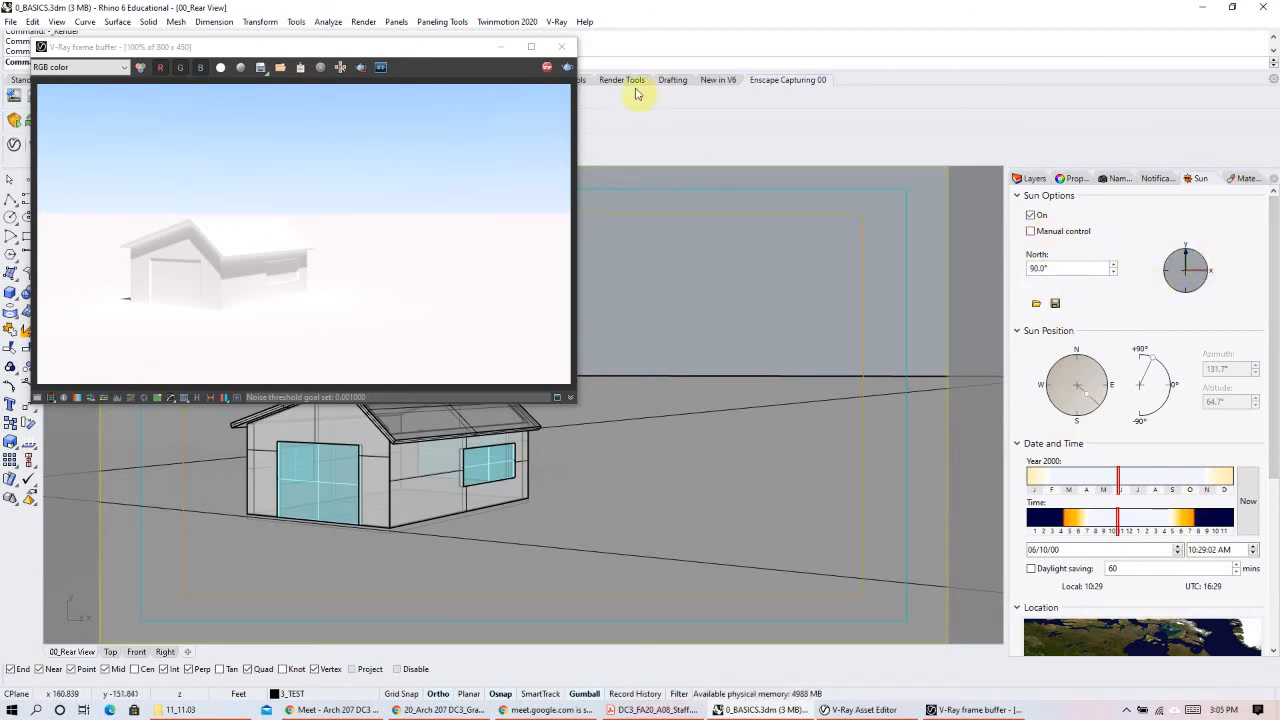
left_click(503, 51)
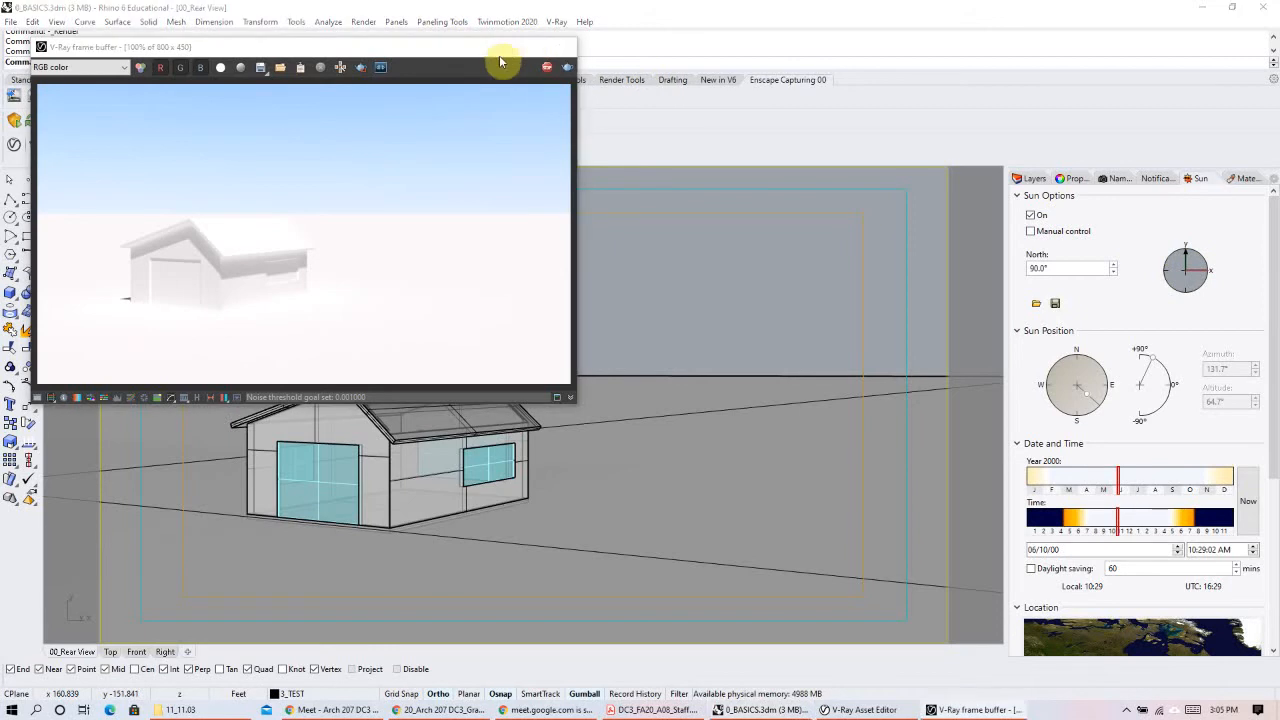
left_click(110, 652)
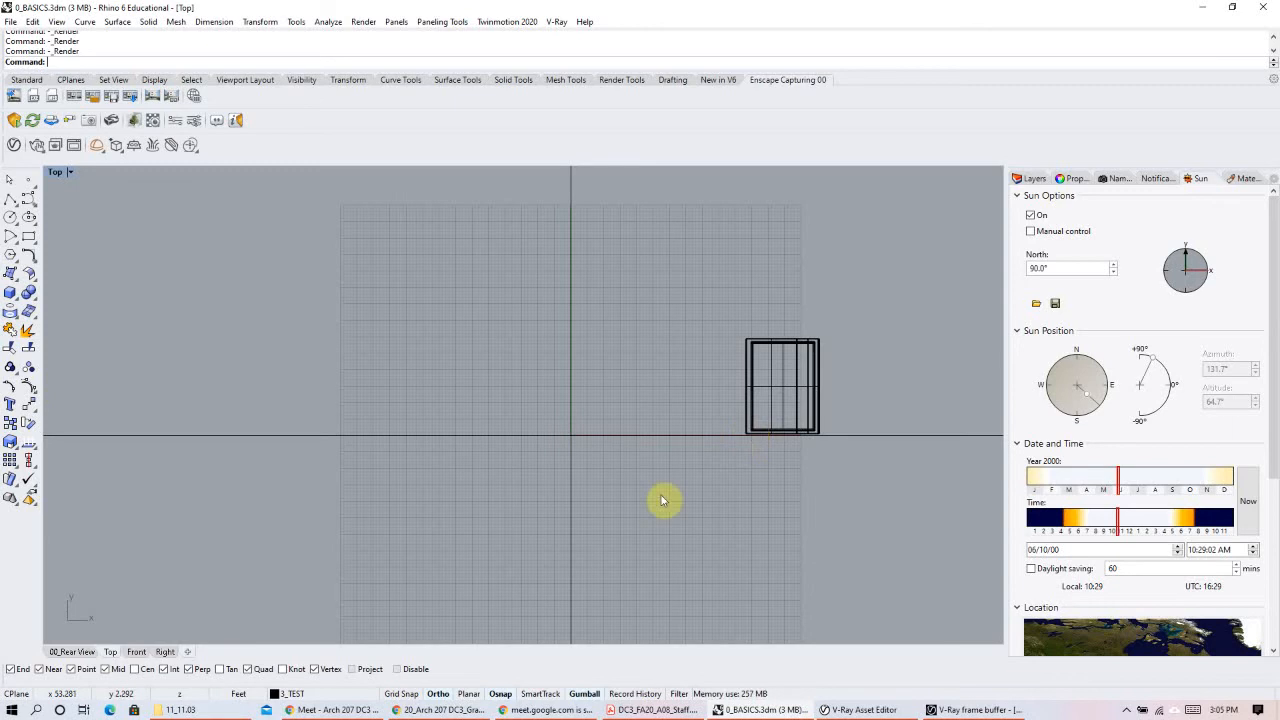
Step: Compare the house's orientation in the Top and 00_Rear View viewports with the sun's north direction, ending in Top
scroll(626, 468, "down", 1)
scroll(643, 458, "down", 2)
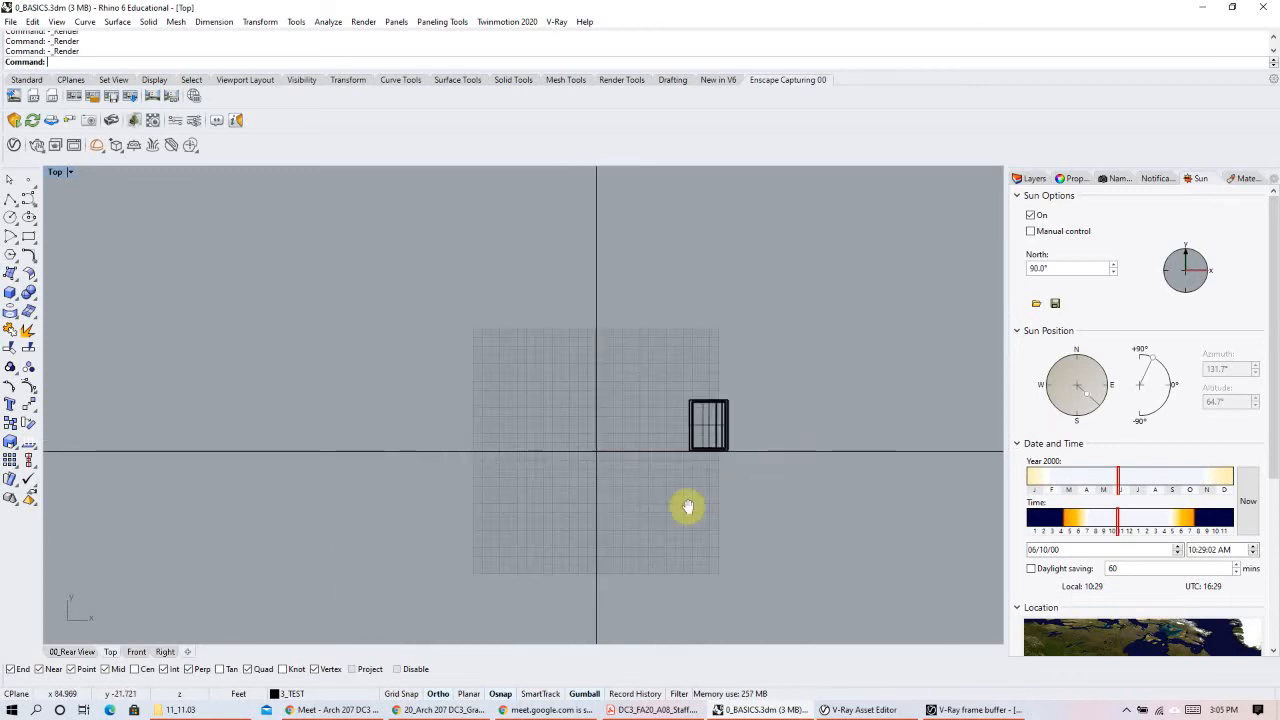
right_click_drag(686, 506, 531, 520)
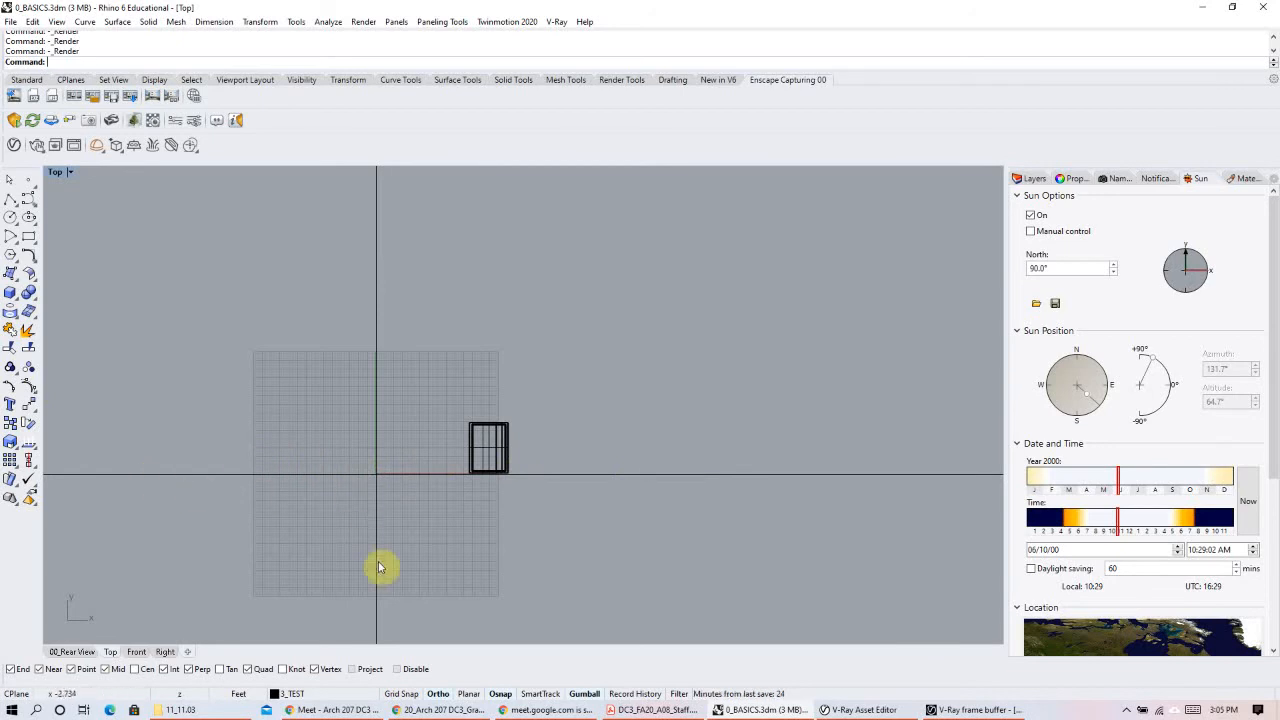
left_click(72, 652)
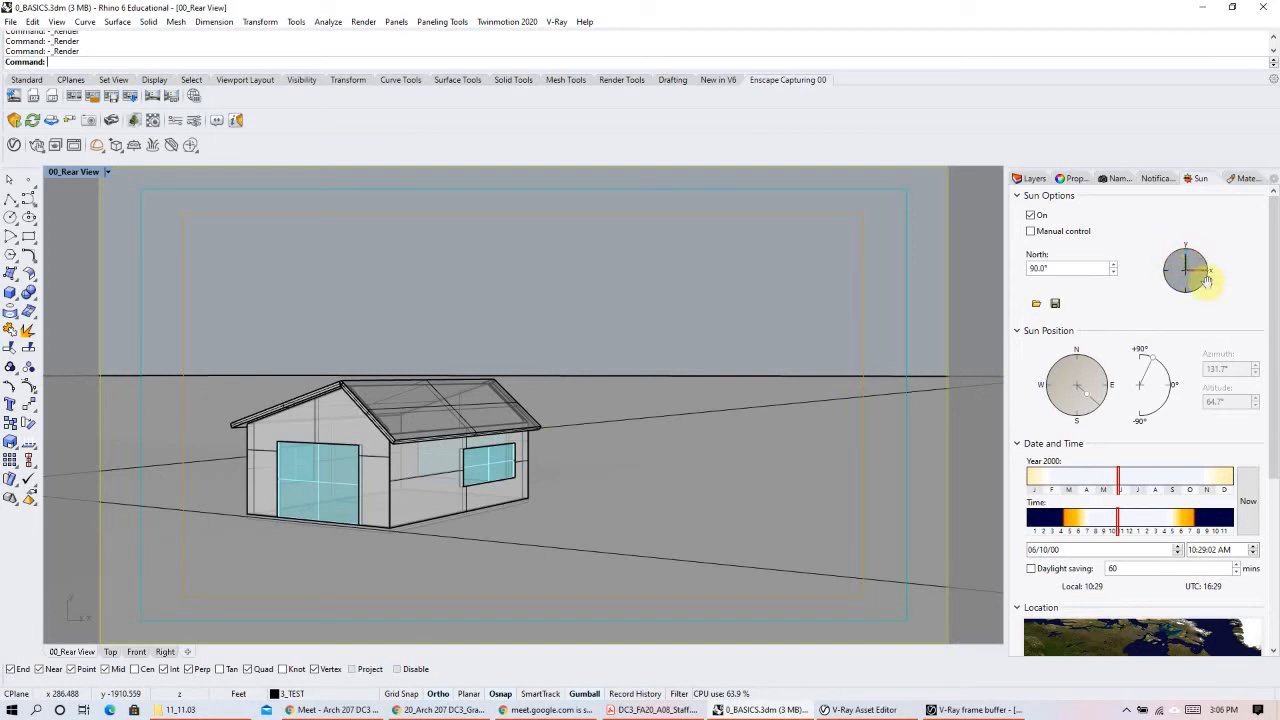
left_click(111, 652)
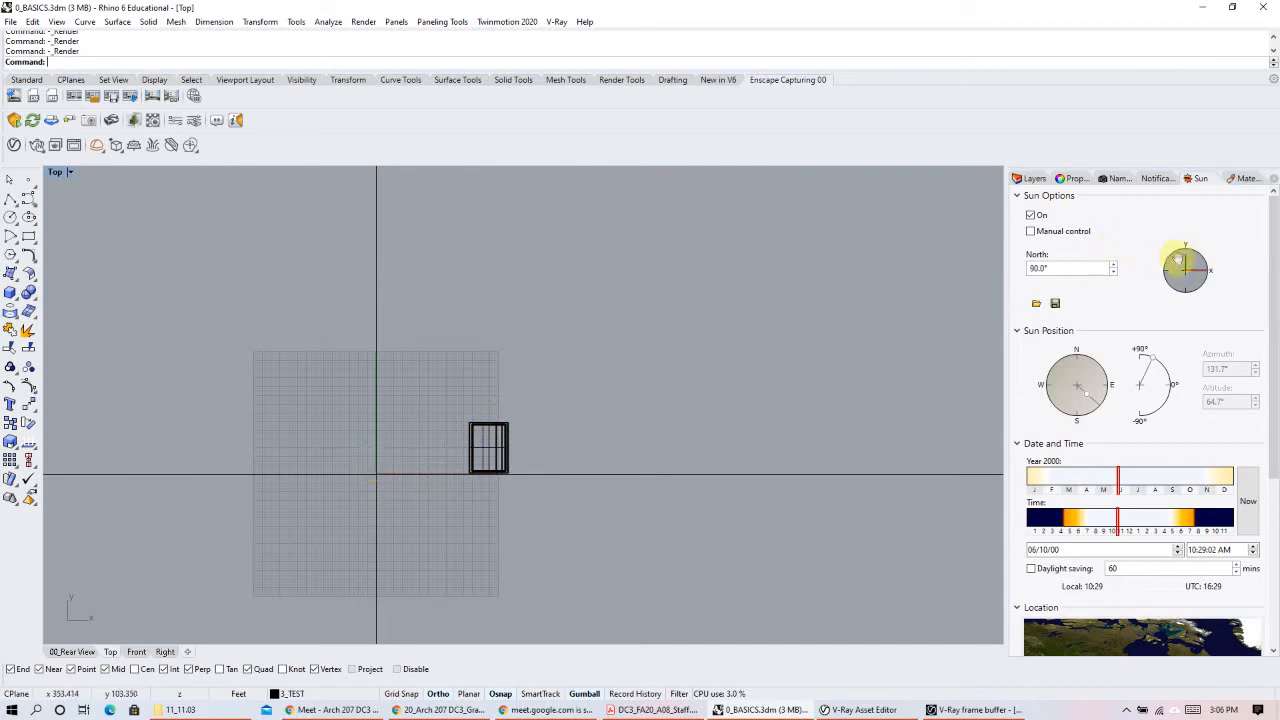
Step: Turn the sun's north to about 272° and bring up the V-Ray frame buffer to check the house's lighting
left_click_drag(1184, 262, 1197, 299)
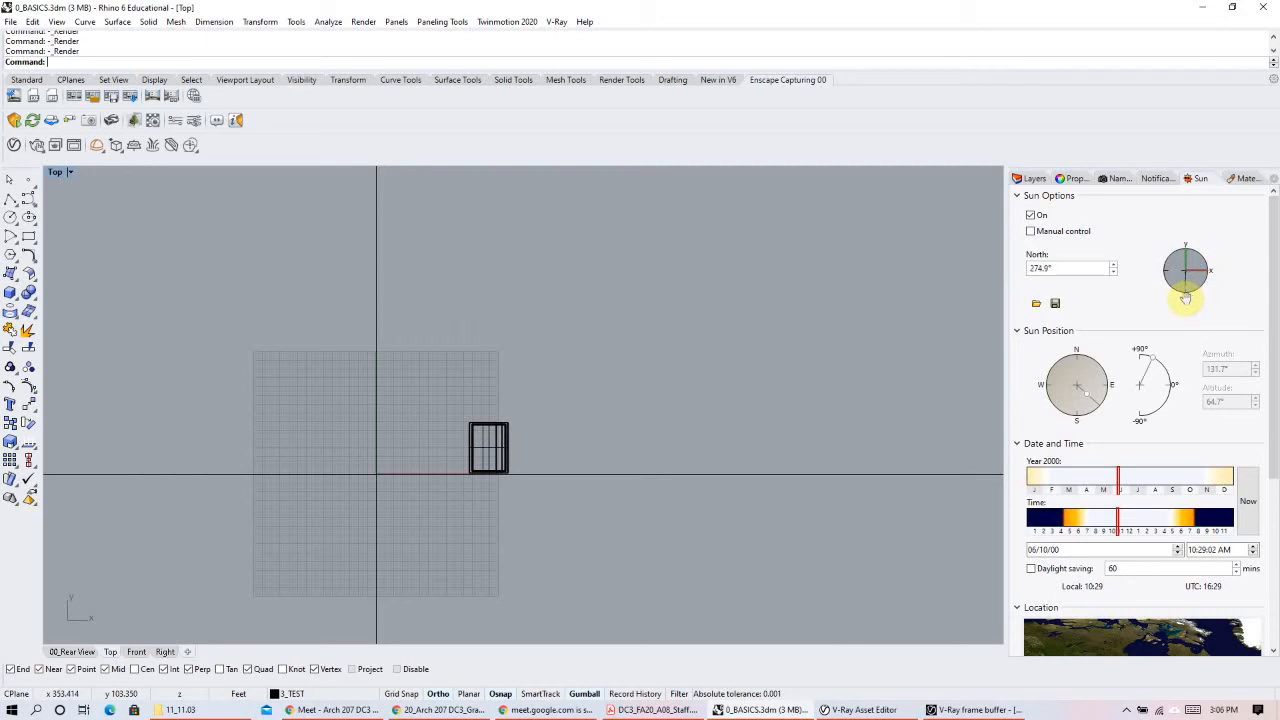
left_click_drag(1186, 292, 1187, 293)
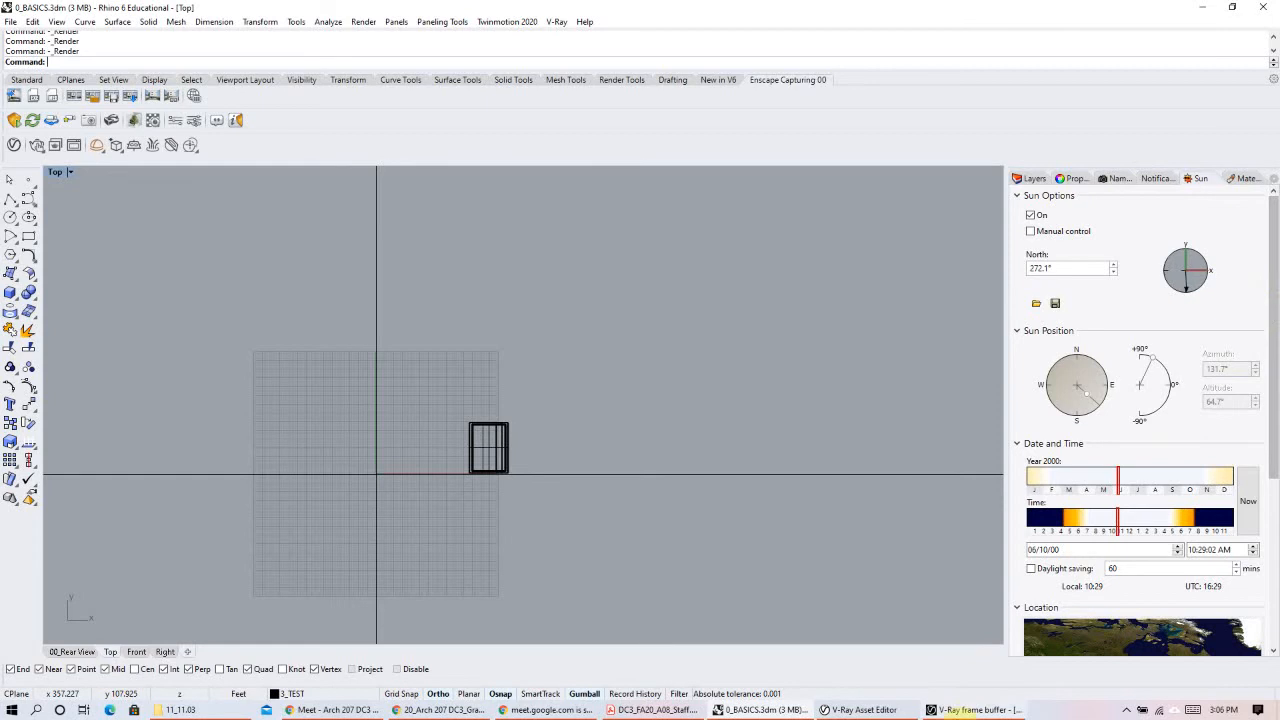
left_click(955, 712)
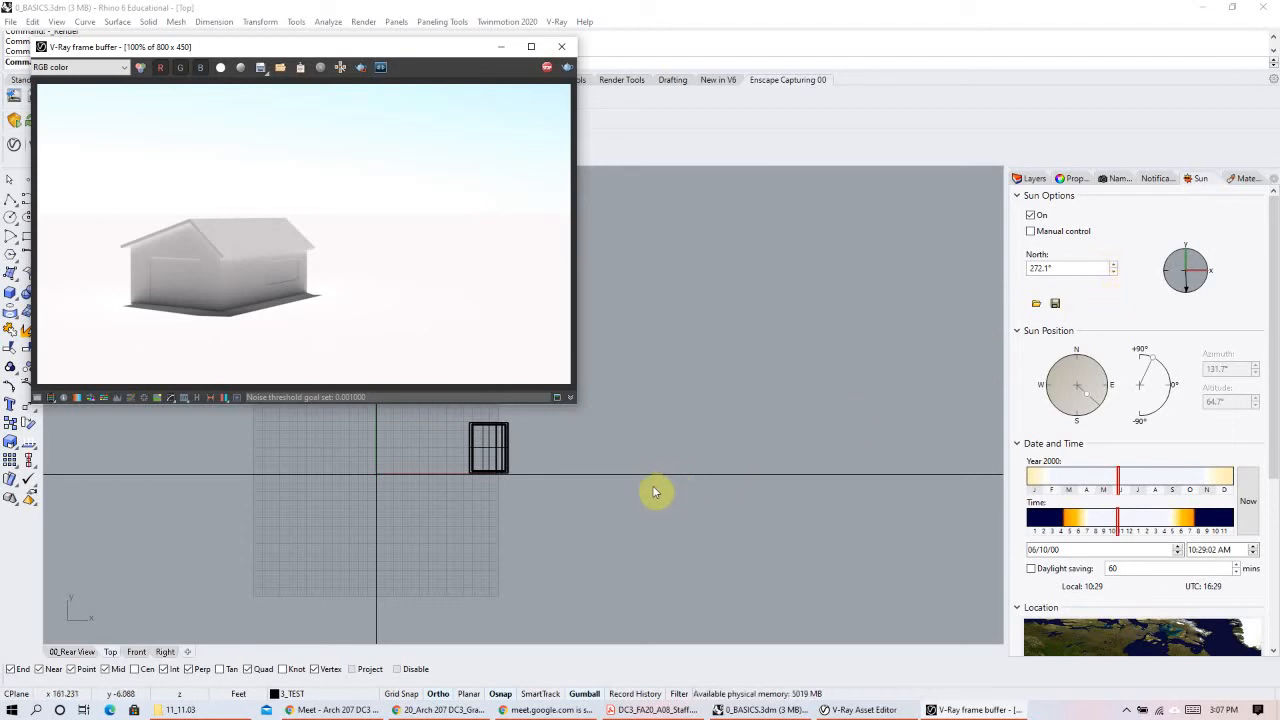
left_click(490, 473)
left_click(490, 473)
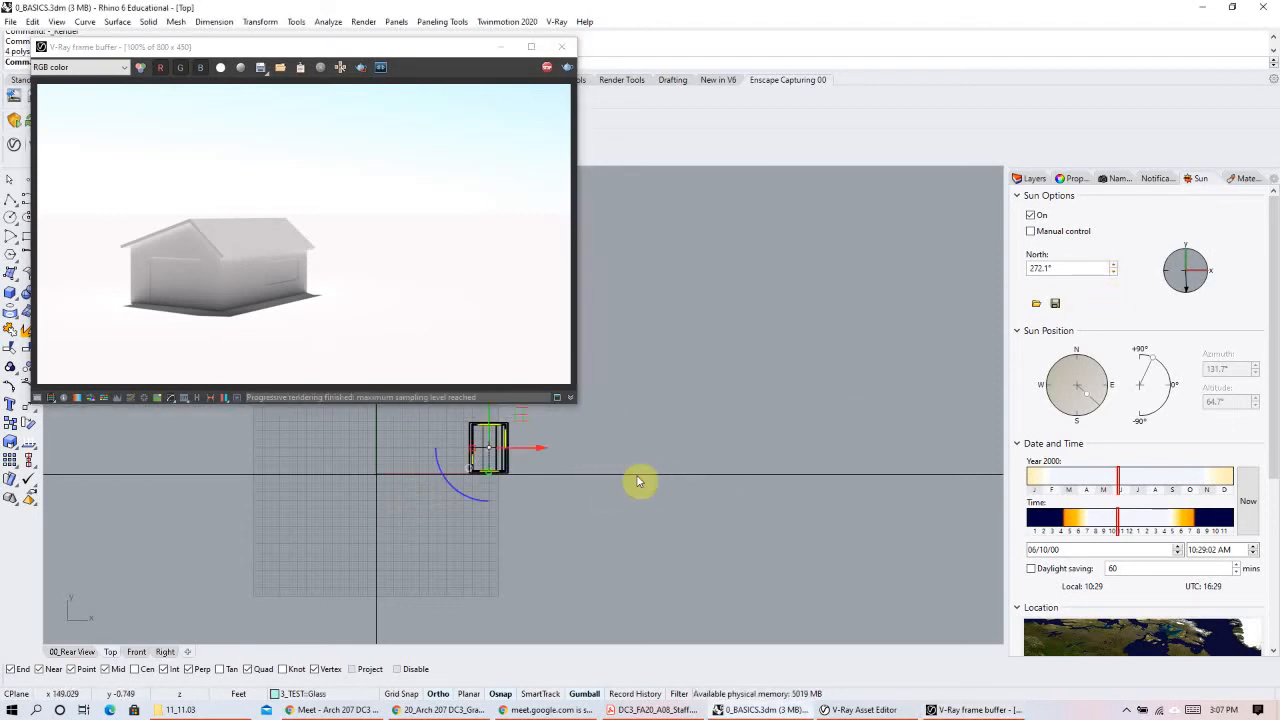
left_click(760, 412)
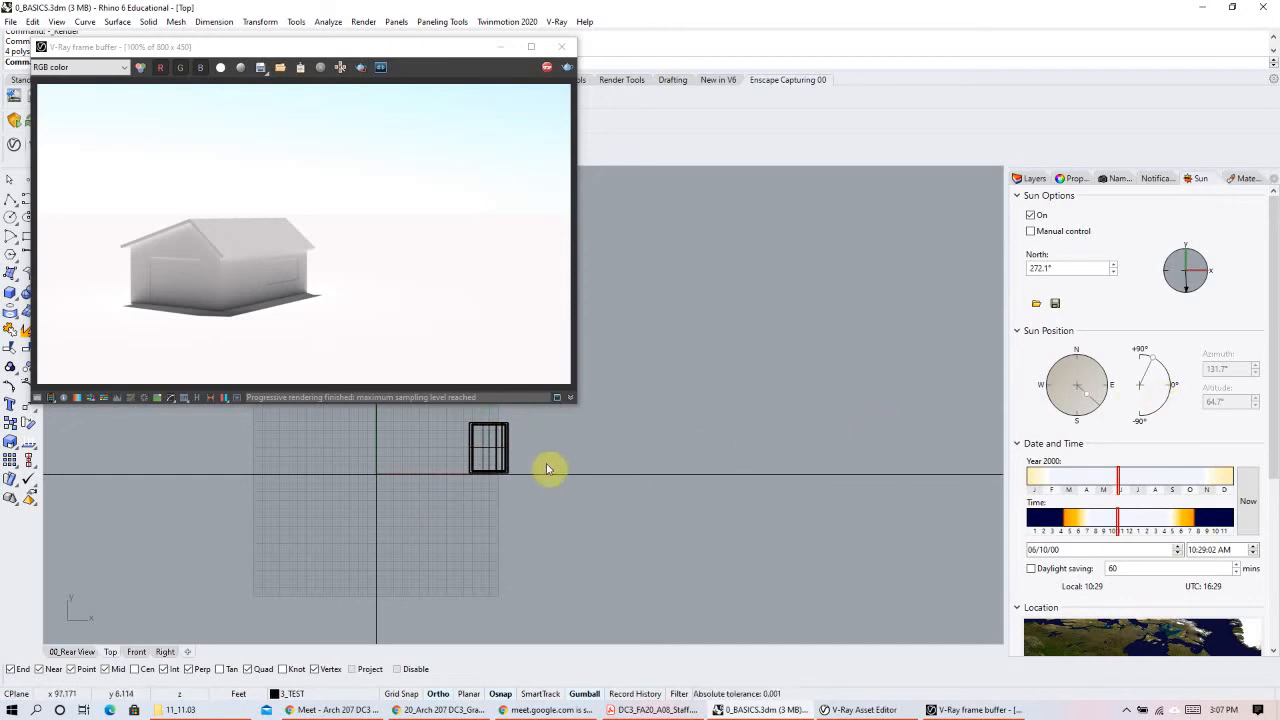
Step: Set the sun's north direction to exactly 90°
mouse_move(1183, 266)
left_mouse_down()
mouse_move(1190, 287)
mouse_move(1207, 272)
mouse_move(1189, 244)
mouse_move(1203, 236)
mouse_move(1229, 291)
mouse_move(1217, 306)
mouse_move(1192, 317)
mouse_move(1166, 298)
mouse_move(1205, 298)
mouse_move(1206, 254)
mouse_move(1185, 245)
left_mouse_up()
double_click(1082, 269)
type("90")
key("Return")
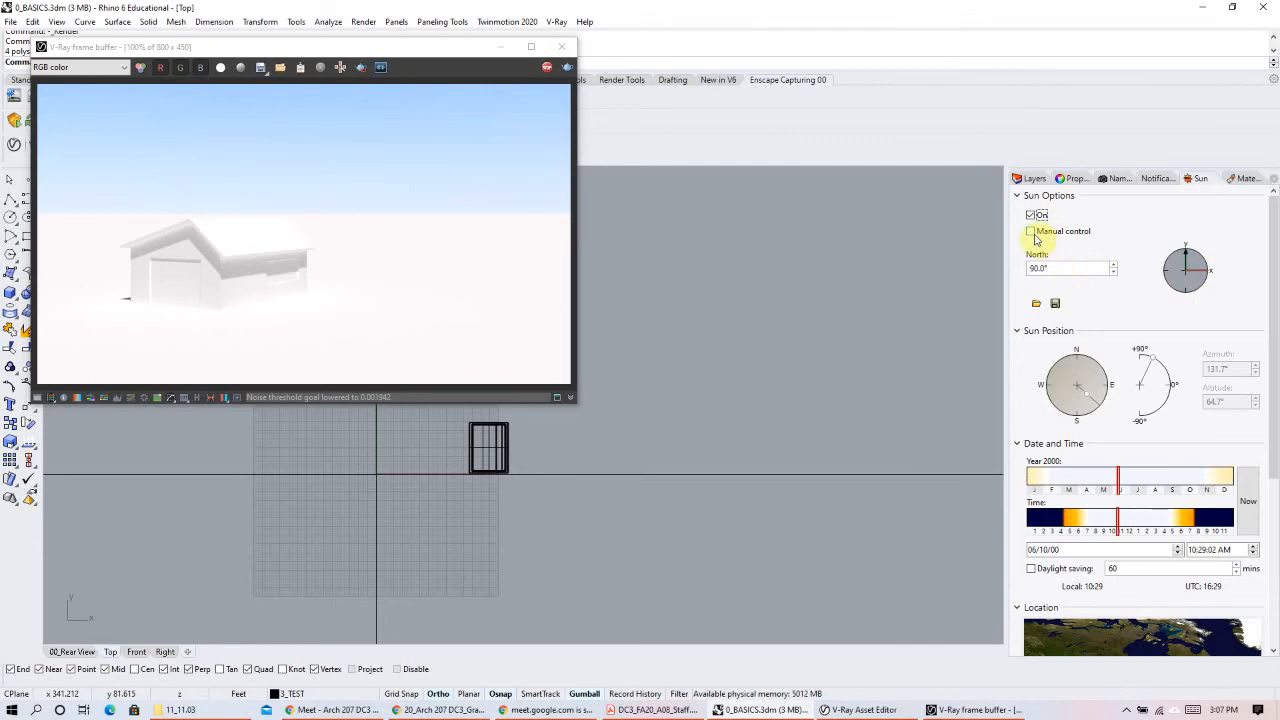
Step: Enable manual sun control and set the azimuth to about 156° and the altitude to about 53.8°, trying 35° on the way
left_click(1033, 232)
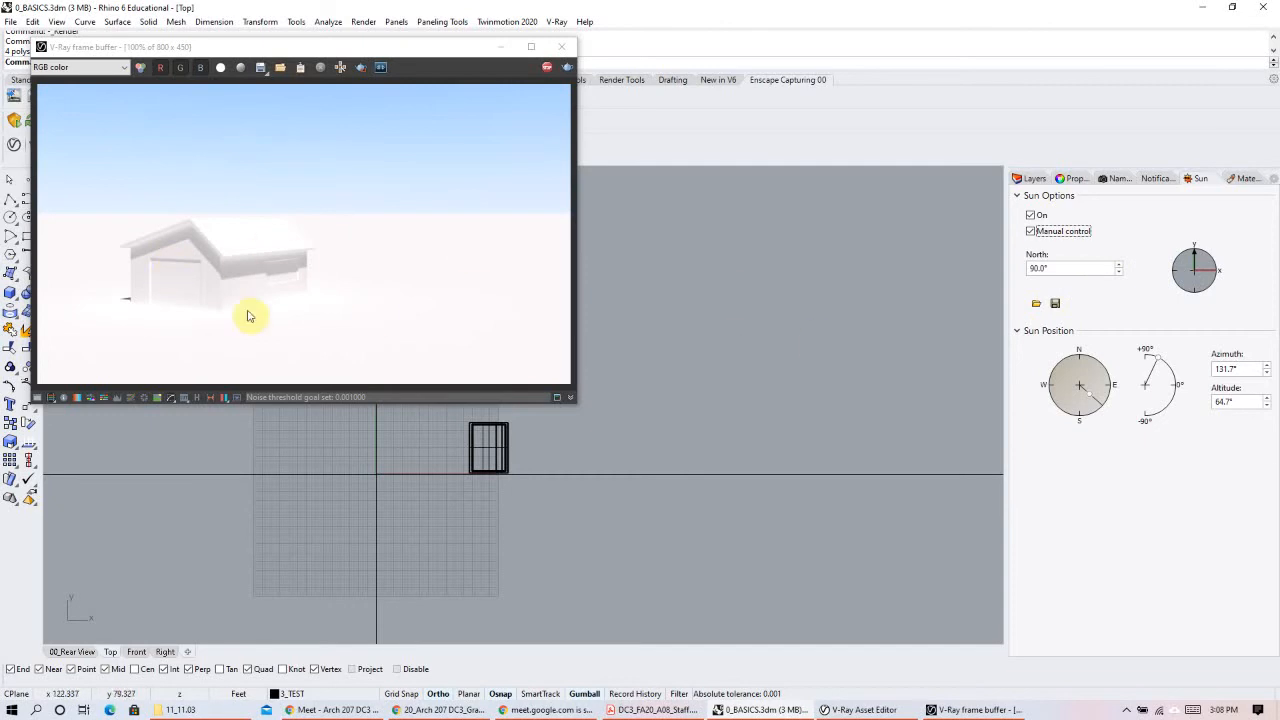
mouse_move(1070, 394)
left_mouse_down()
mouse_move(1102, 381)
mouse_move(1067, 366)
mouse_move(1054, 382)
mouse_move(1070, 368)
mouse_move(1115, 376)
mouse_move(1109, 409)
mouse_move(1082, 418)
mouse_move(1067, 400)
mouse_move(1060, 422)
mouse_move(1089, 443)
mouse_move(1104, 437)
left_mouse_up()
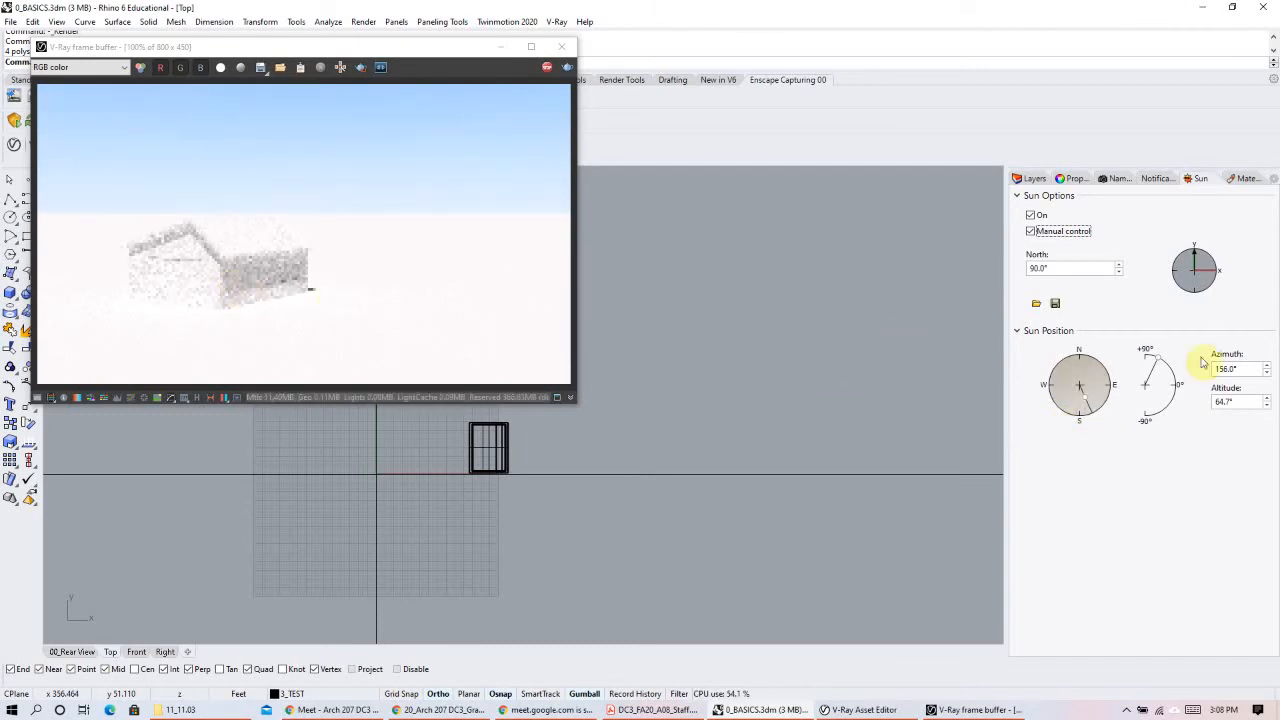
left_click_drag(1167, 363, 1172, 371)
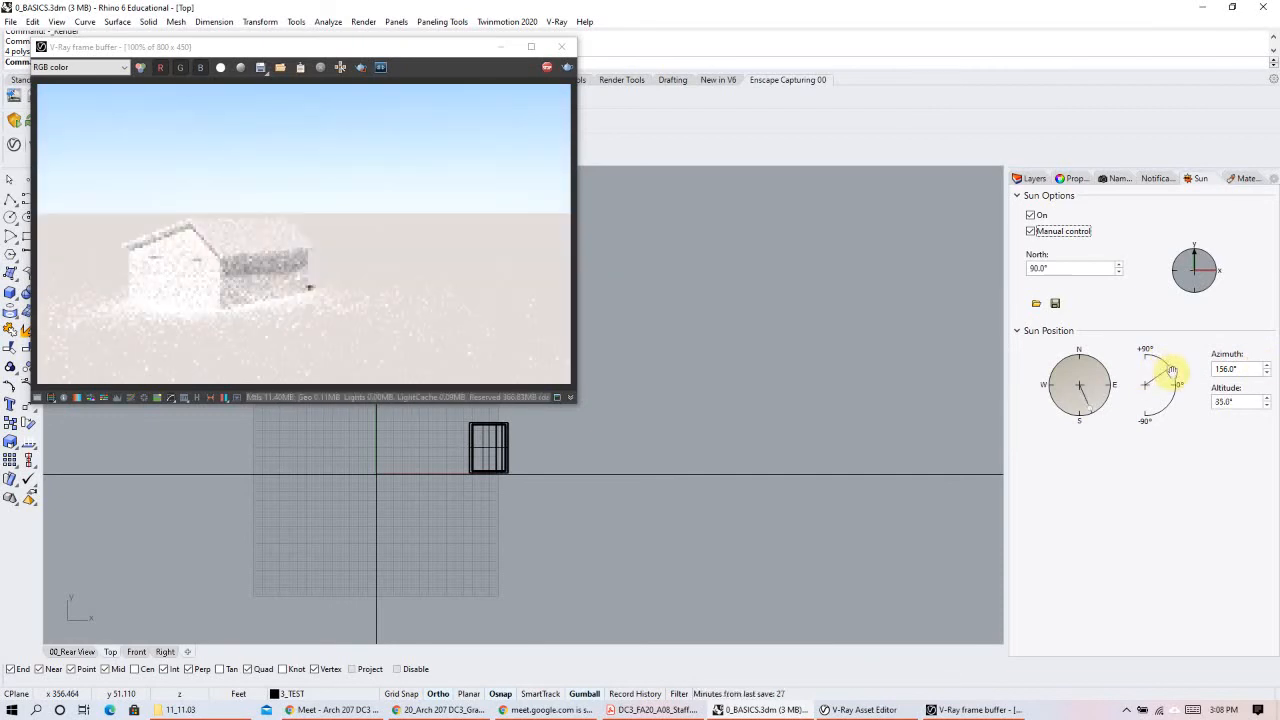
mouse_move(1175, 372)
left_mouse_down()
mouse_move(1160, 352)
mouse_move(1183, 357)
left_mouse_up()
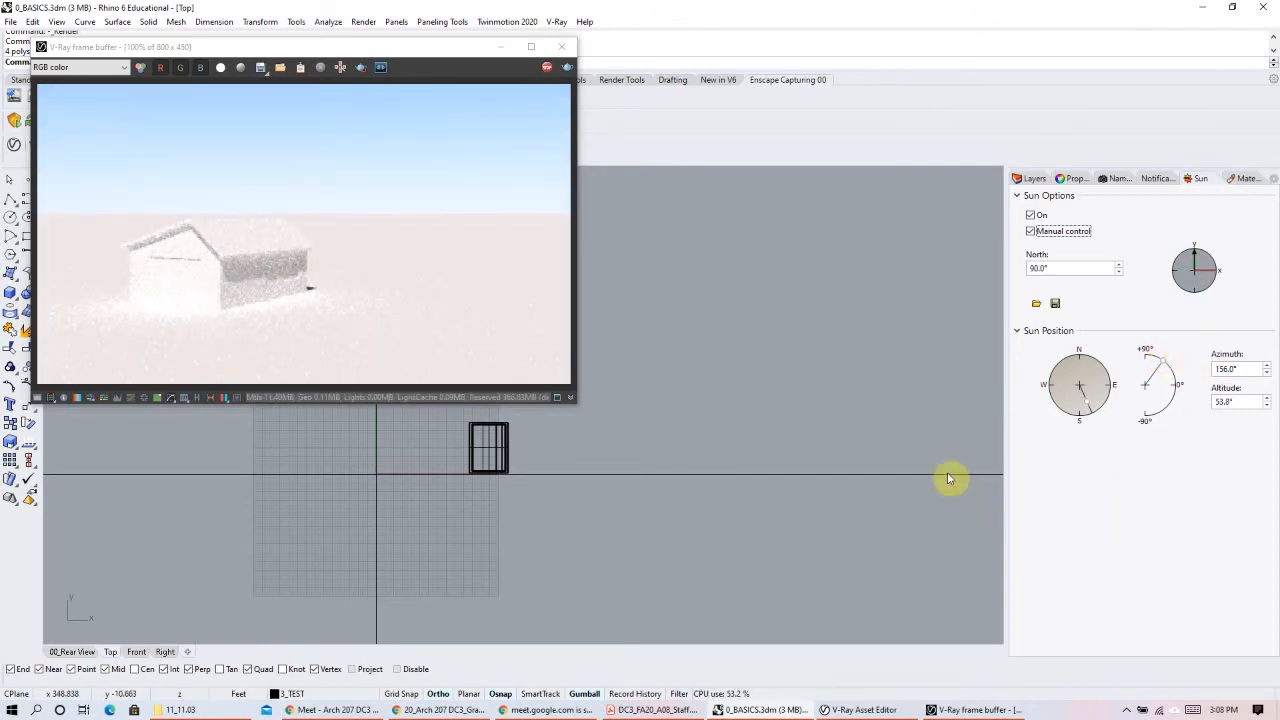
Step: Disable manual control of the sun and look over its date, time and location settings
left_click(1031, 231)
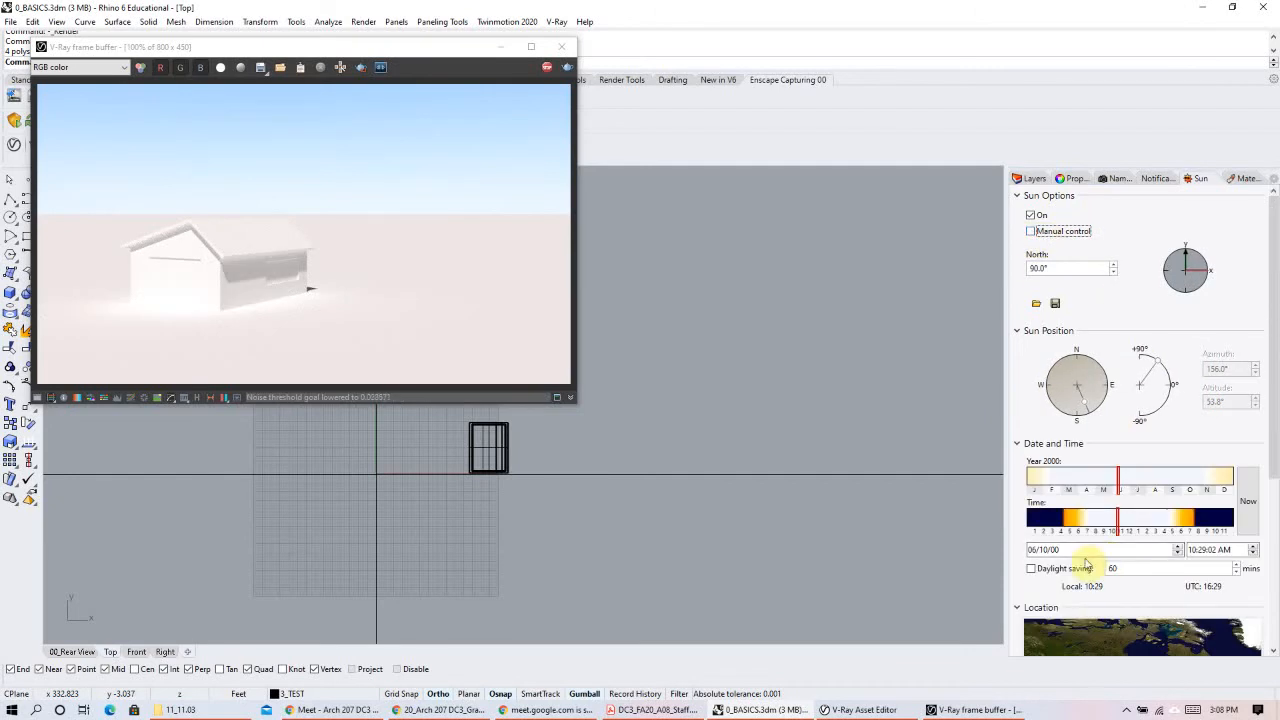
scroll(1090, 555, "down", 3)
scroll(1100, 502, "up", 2)
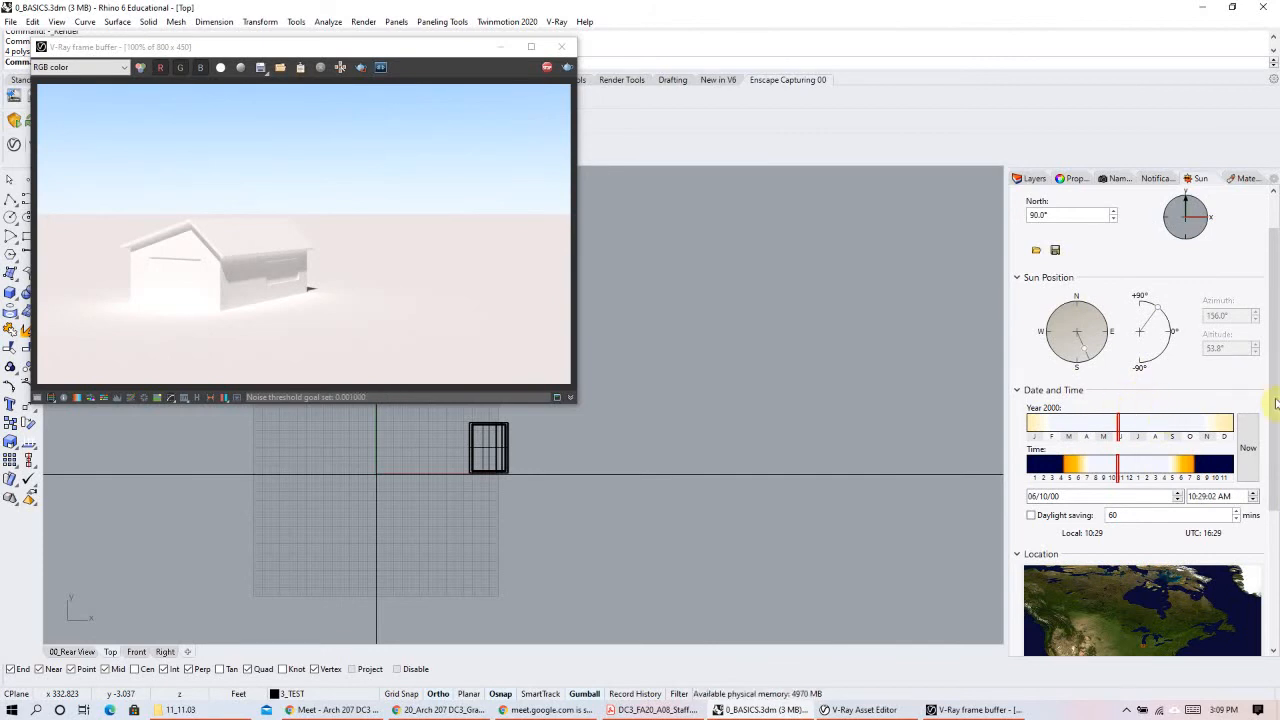
scroll(1160, 270, "up", 1)
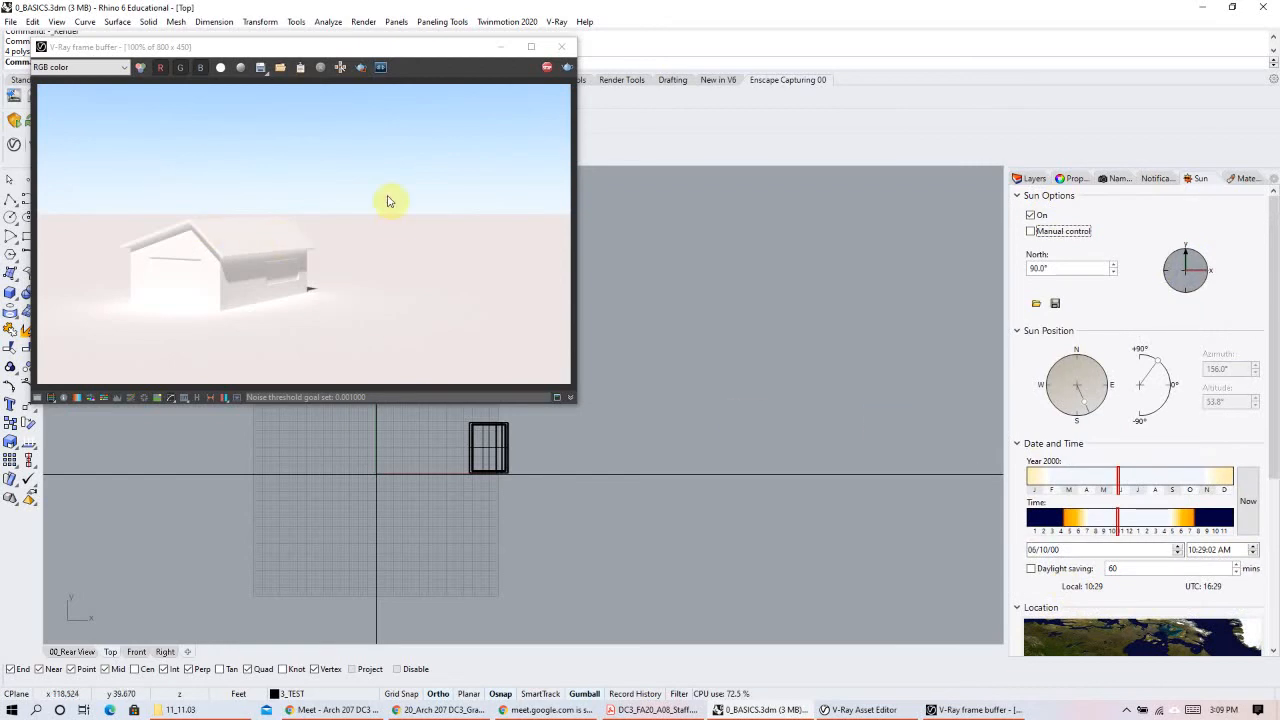
Step: Bring up the V-Ray Asset Editor beside the frame buffer and show the parameters of the Rhino Document Sun light
left_click(843, 711)
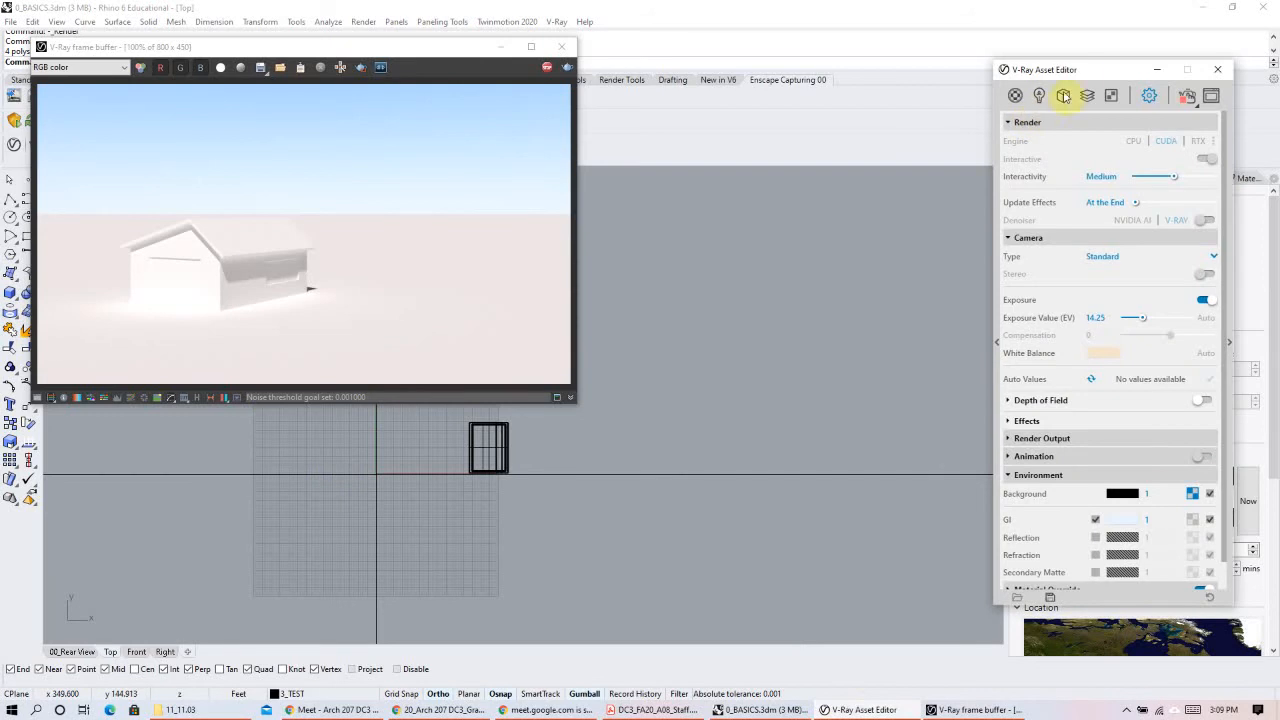
left_click_drag(1082, 78, 778, 50)
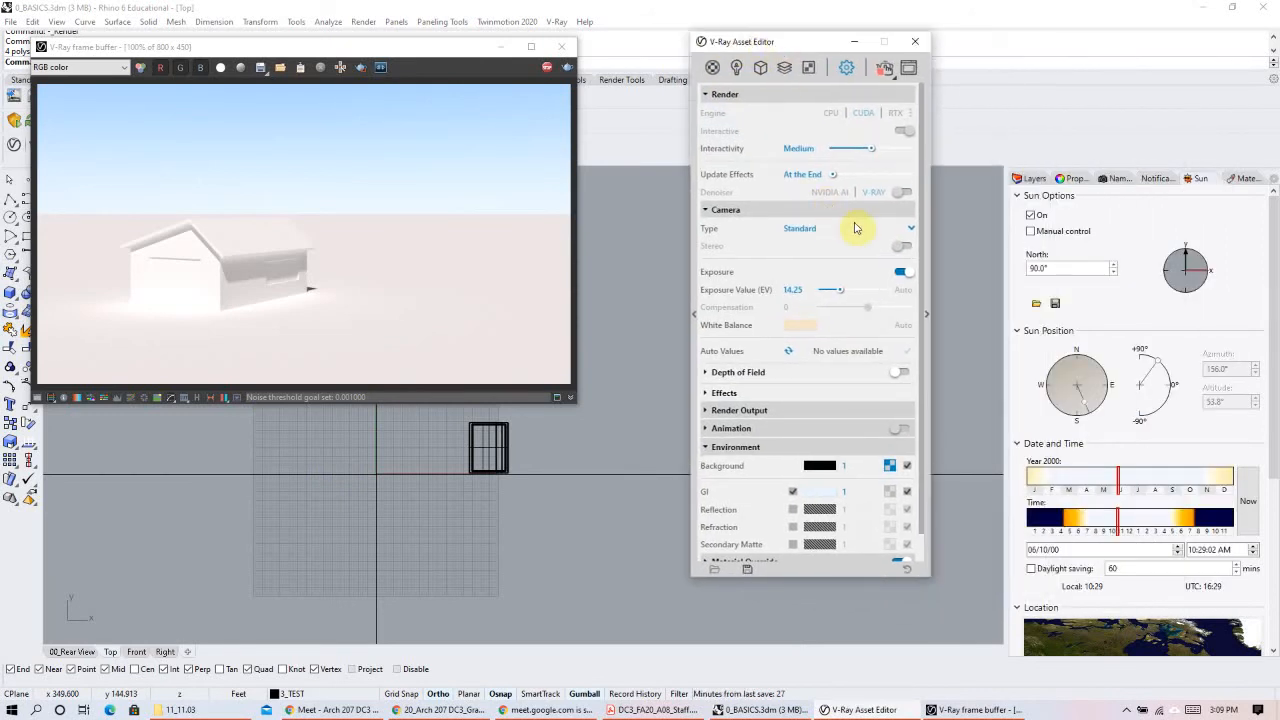
left_click(735, 67)
left_click(766, 130)
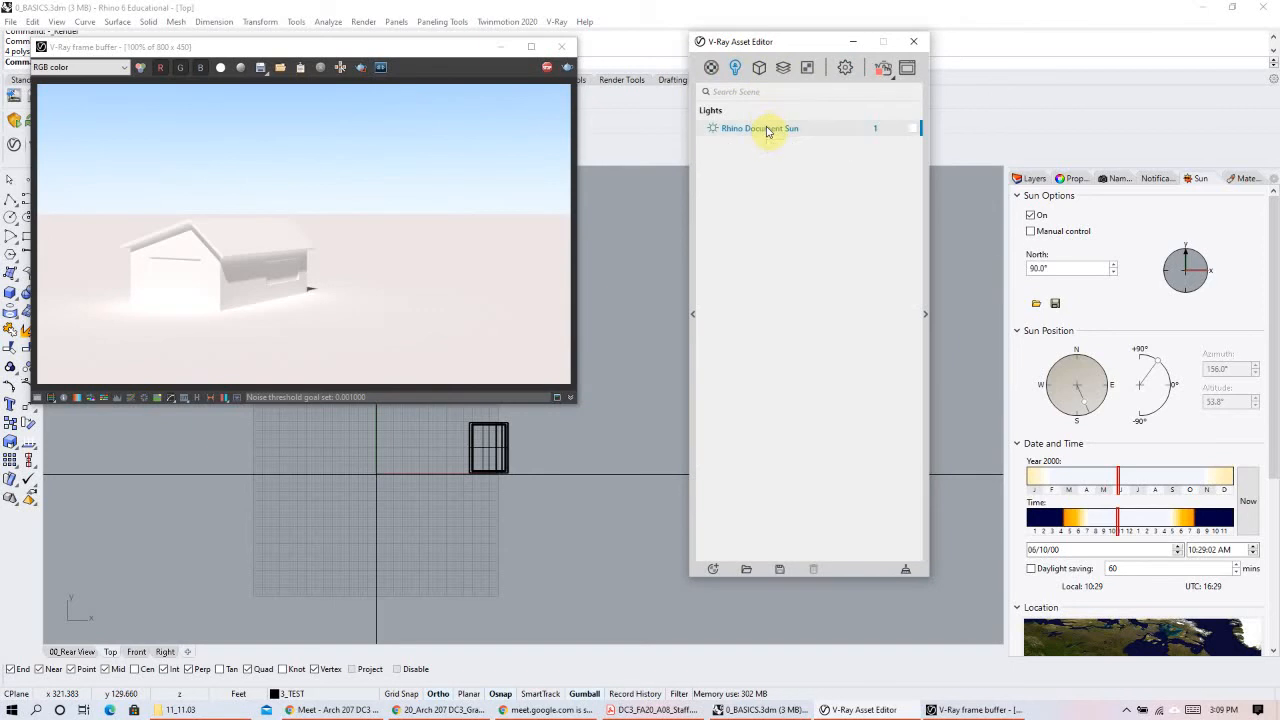
left_click(926, 314)
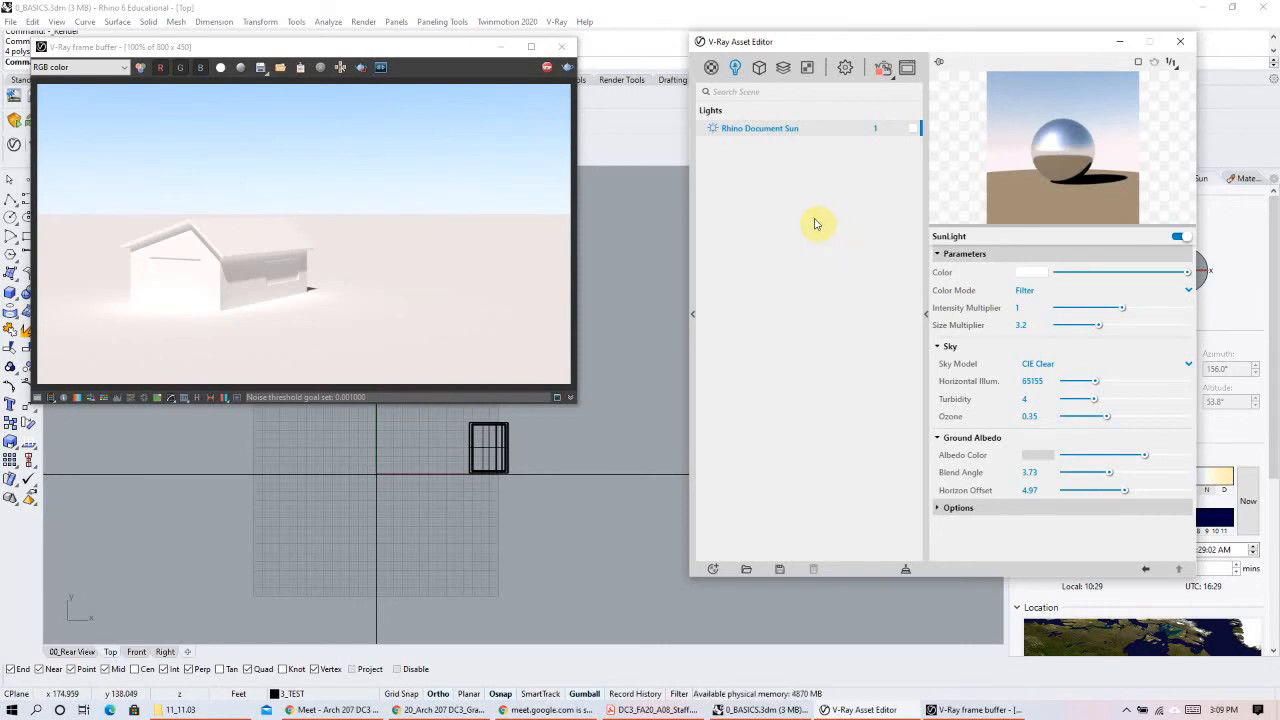
Step: Try a camera Exposure Value of 12 in the render settings and set it back to 14.25
left_click(846, 70)
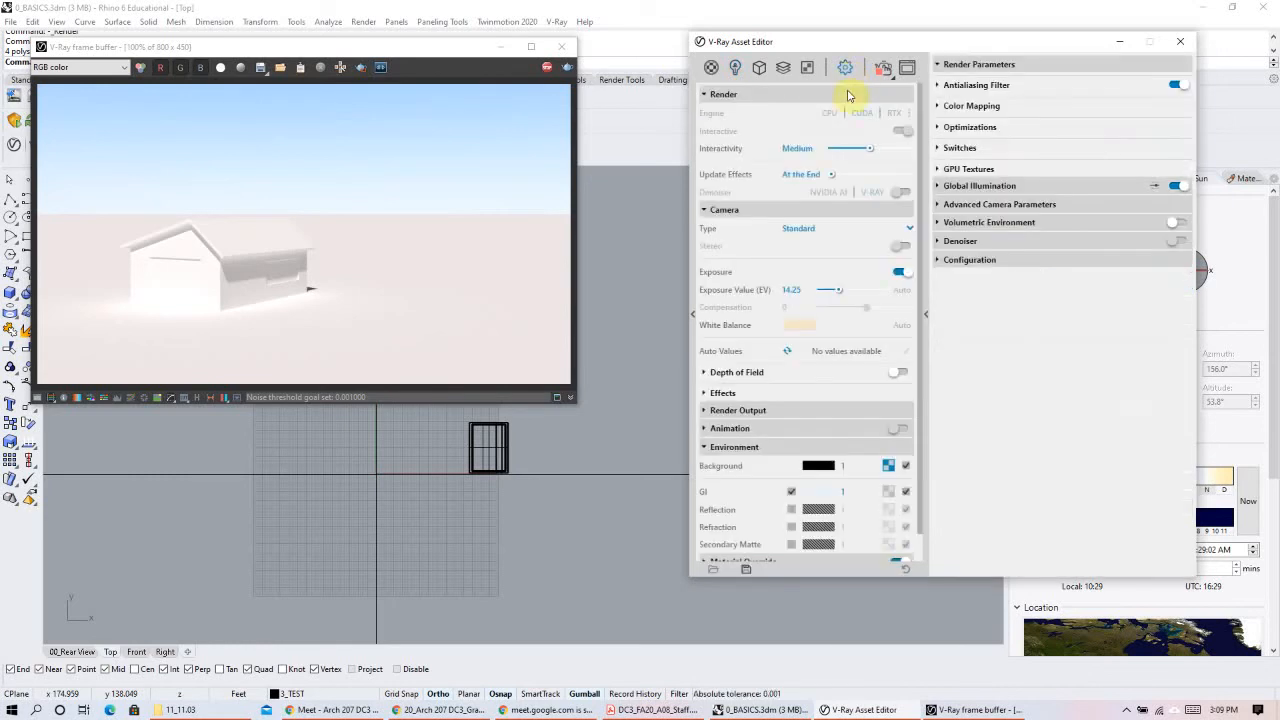
mouse_move(710, 295)
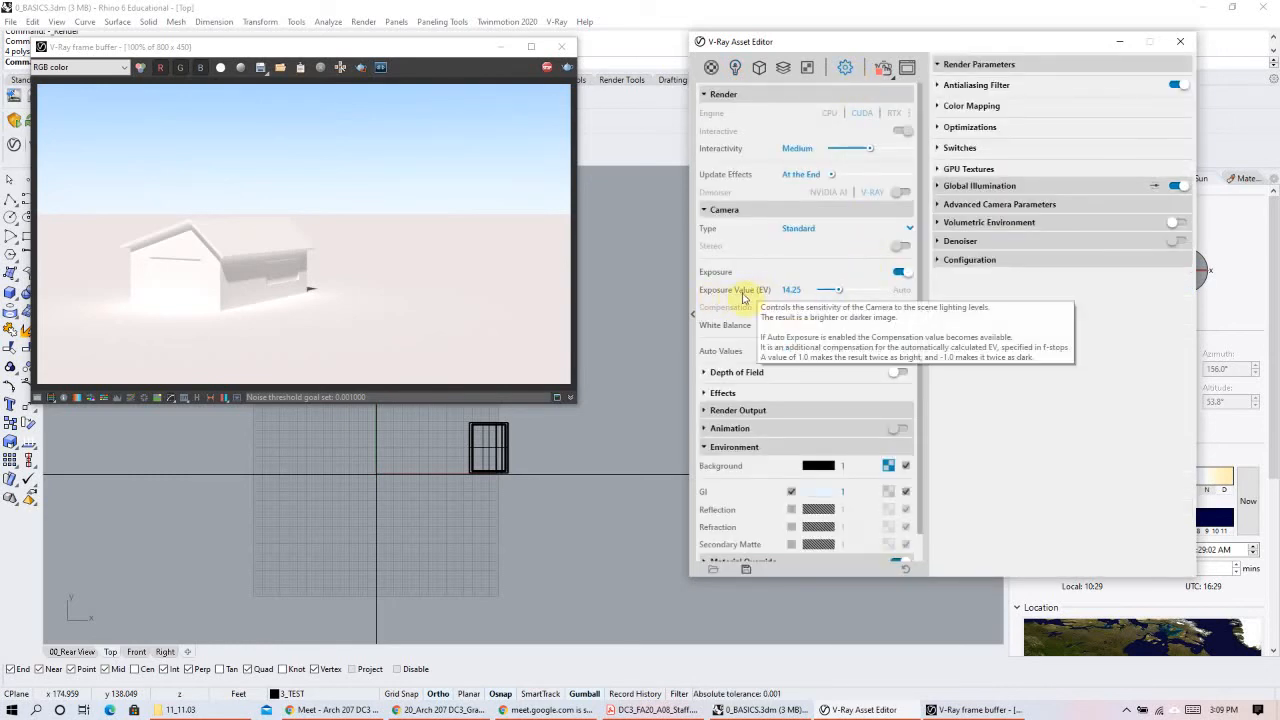
left_click(789, 289)
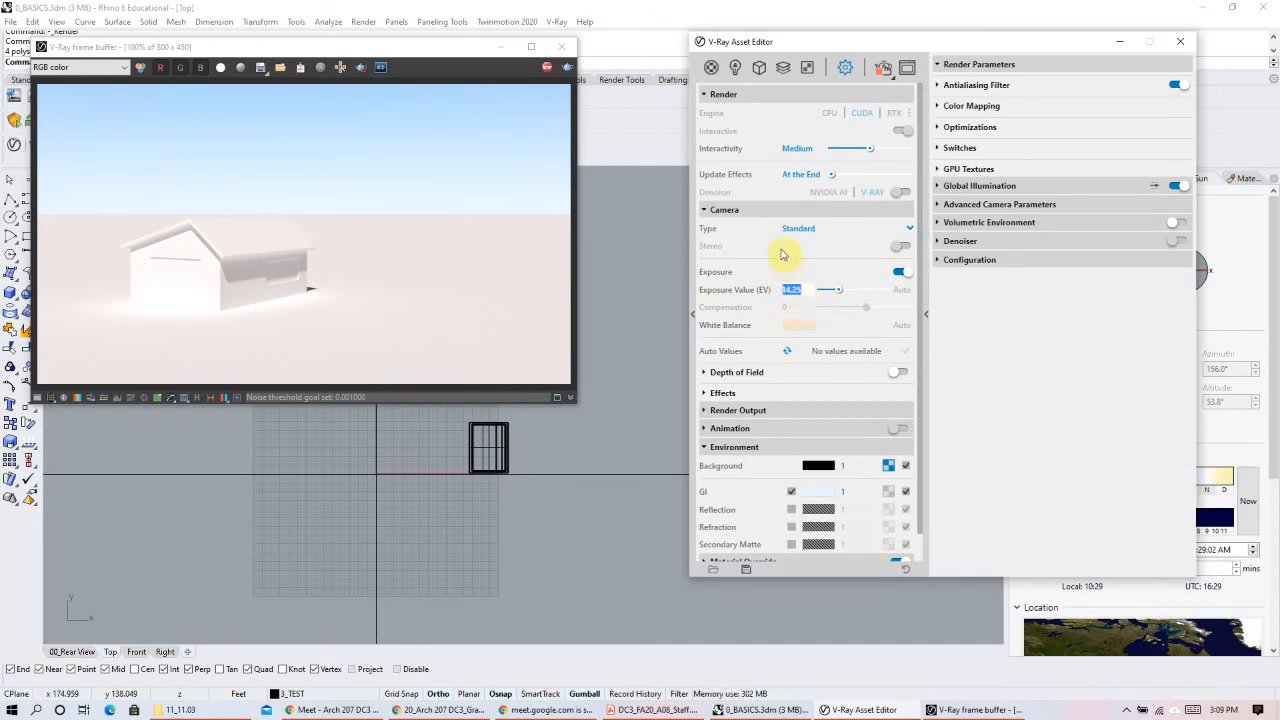
type("12")
key("Return")
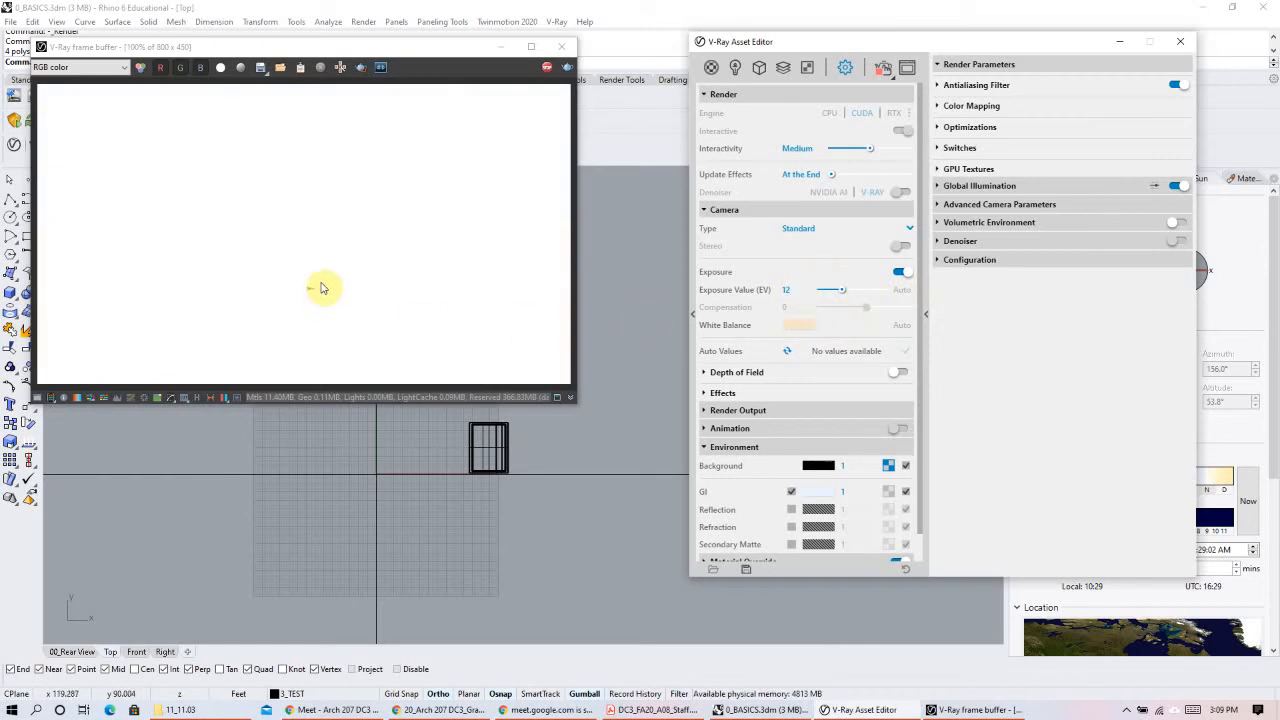
double_click(790, 290)
type("14.25")
key("Return")
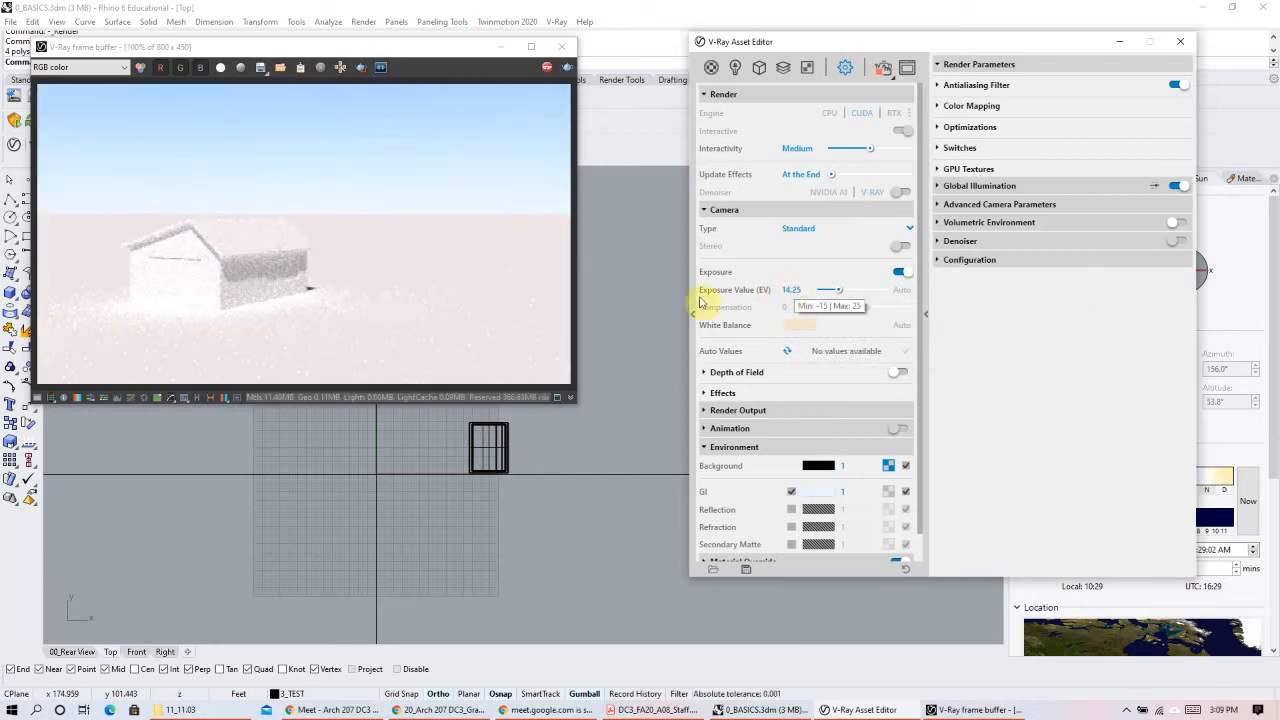
Step: Try a camera Exposure Value of 15 and restore it to 14.25
left_click_drag(806, 292, 776, 304)
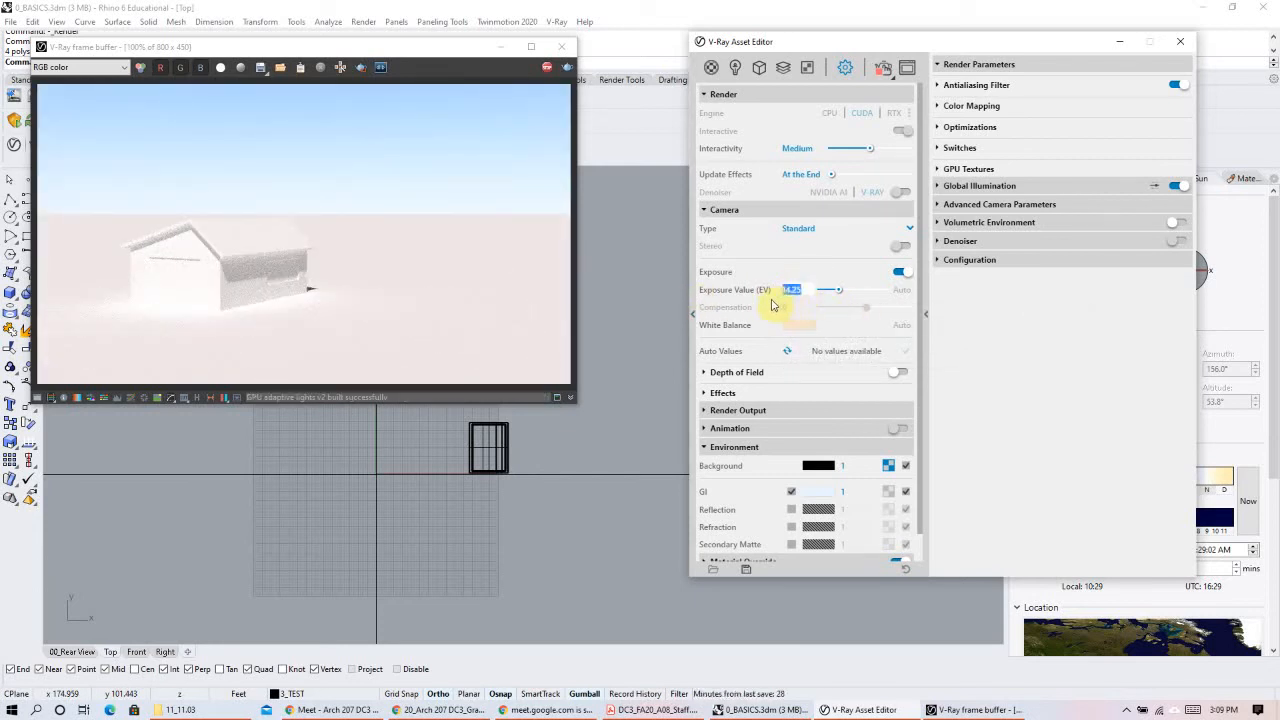
type("15")
key("Return")
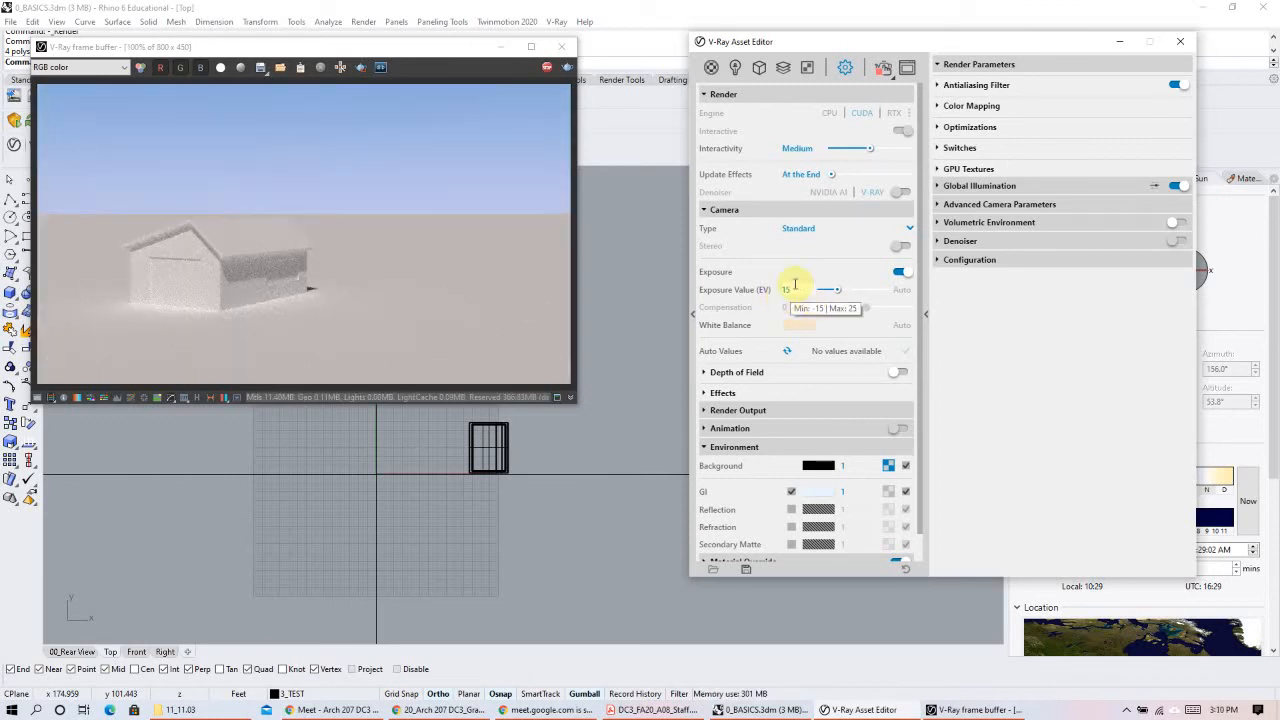
double_click(800, 288)
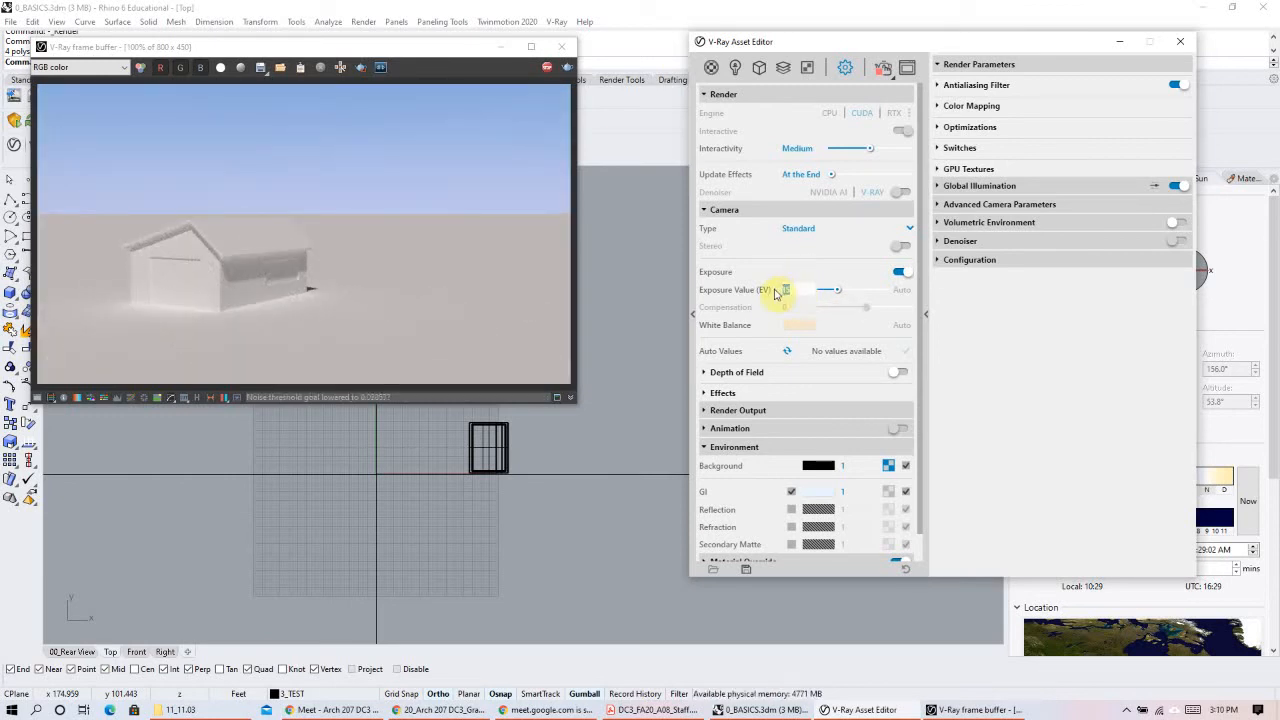
type("14.25")
key("Return")
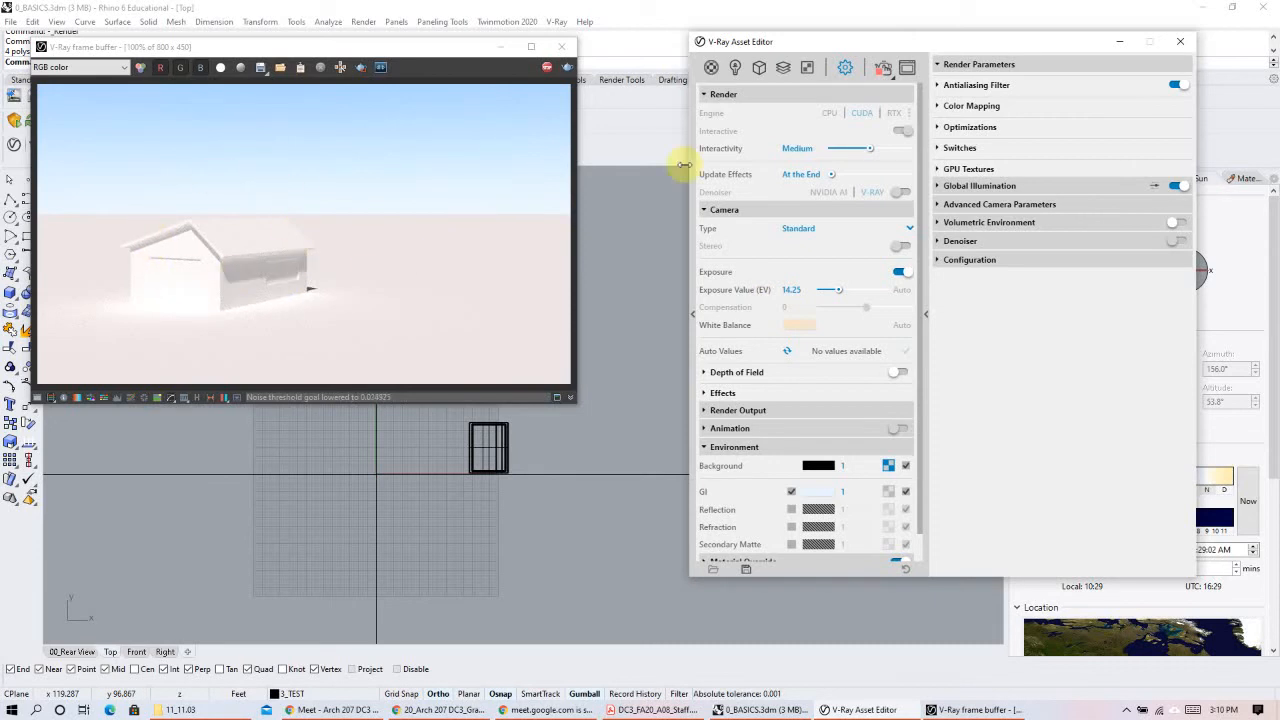
Step: Try Rhino Document Sun intensity multipliers of about 0.634 and 1.063, and set the intensity back to 1
left_click(735, 68)
left_click_drag(1122, 313, 1099, 314)
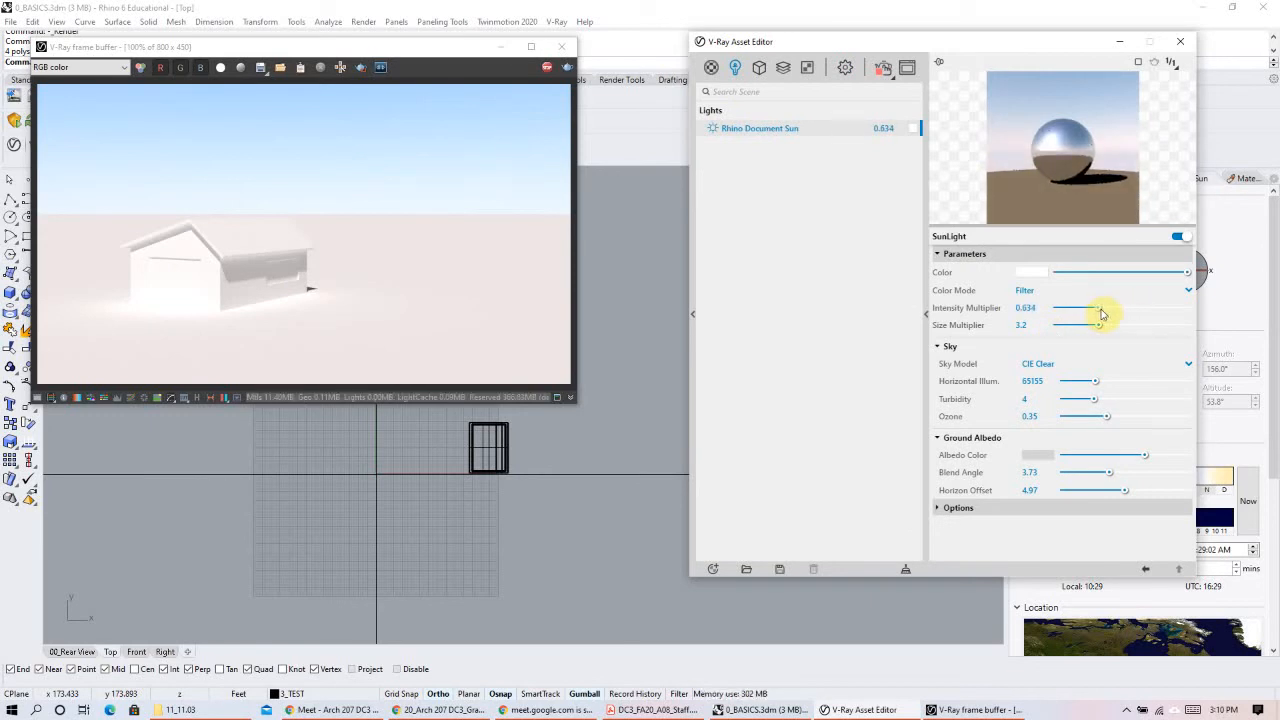
left_click_drag(1107, 314, 1126, 314)
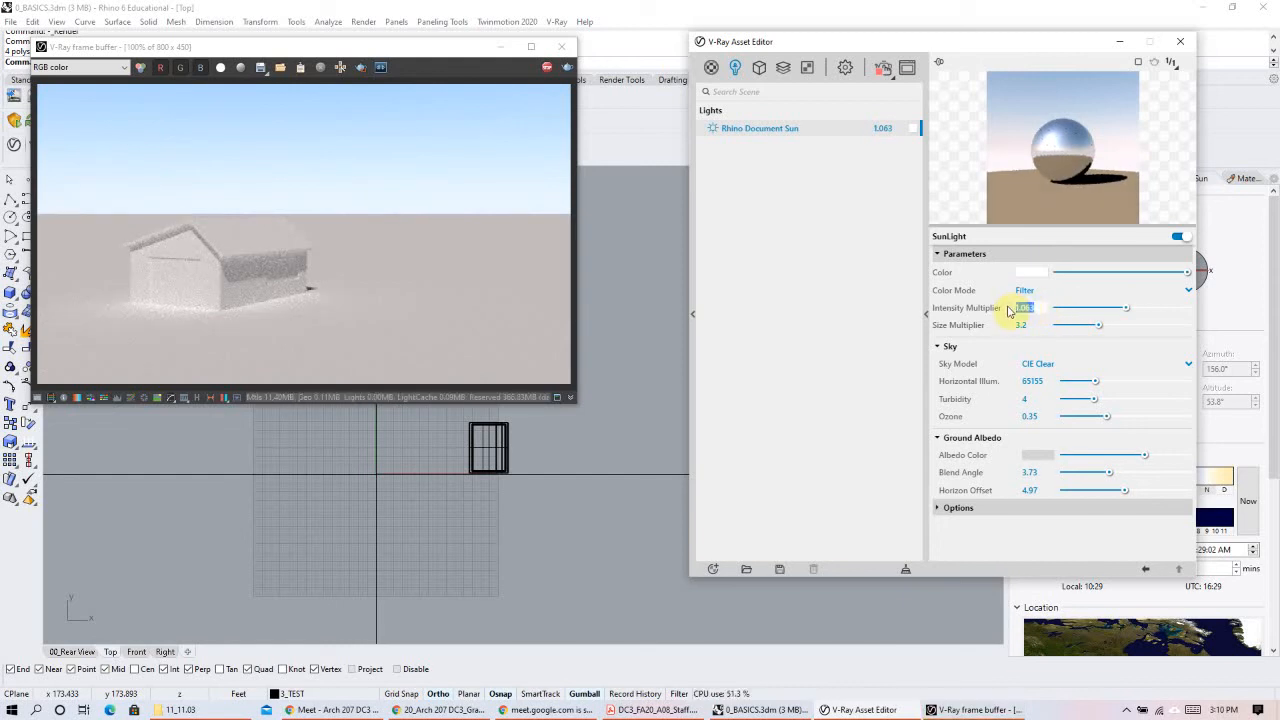
double_click(1024, 307)
type("1")
key("Return")
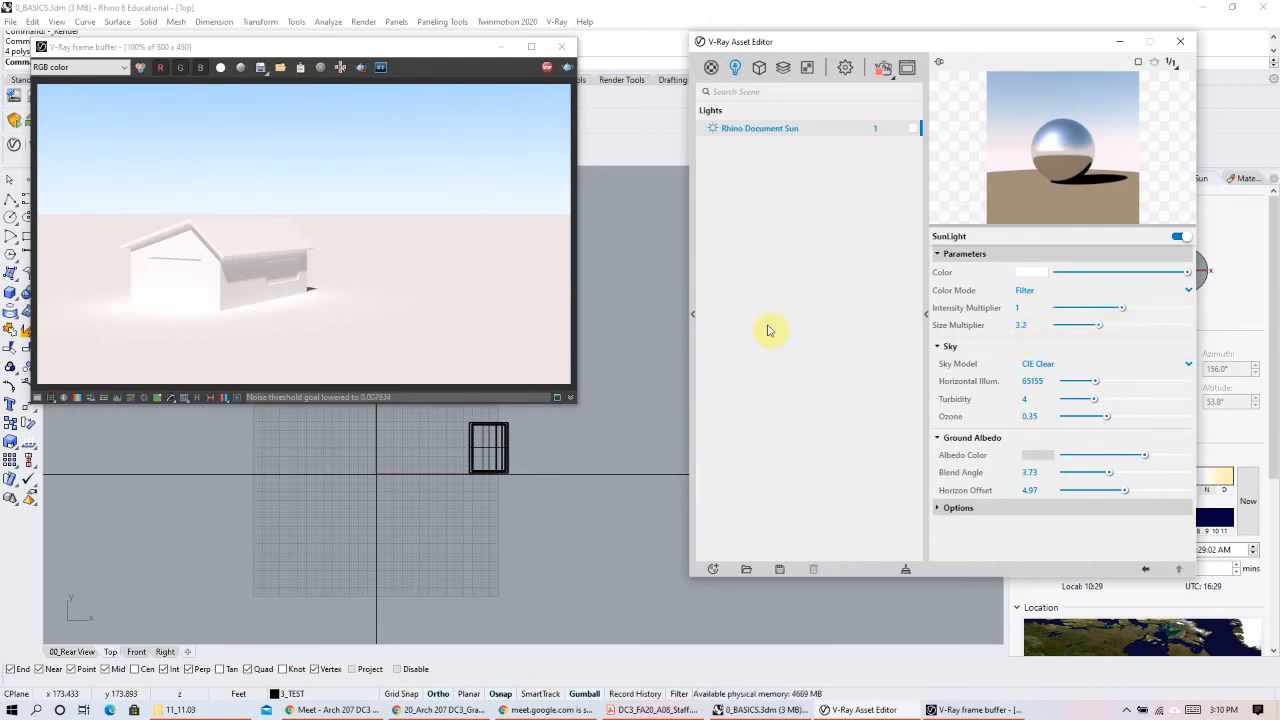
Step: Try a Size Multiplier of 1 for the Rhino Document Sun and raise it to about 3.4
left_click_drag(1099, 327, 1071, 329)
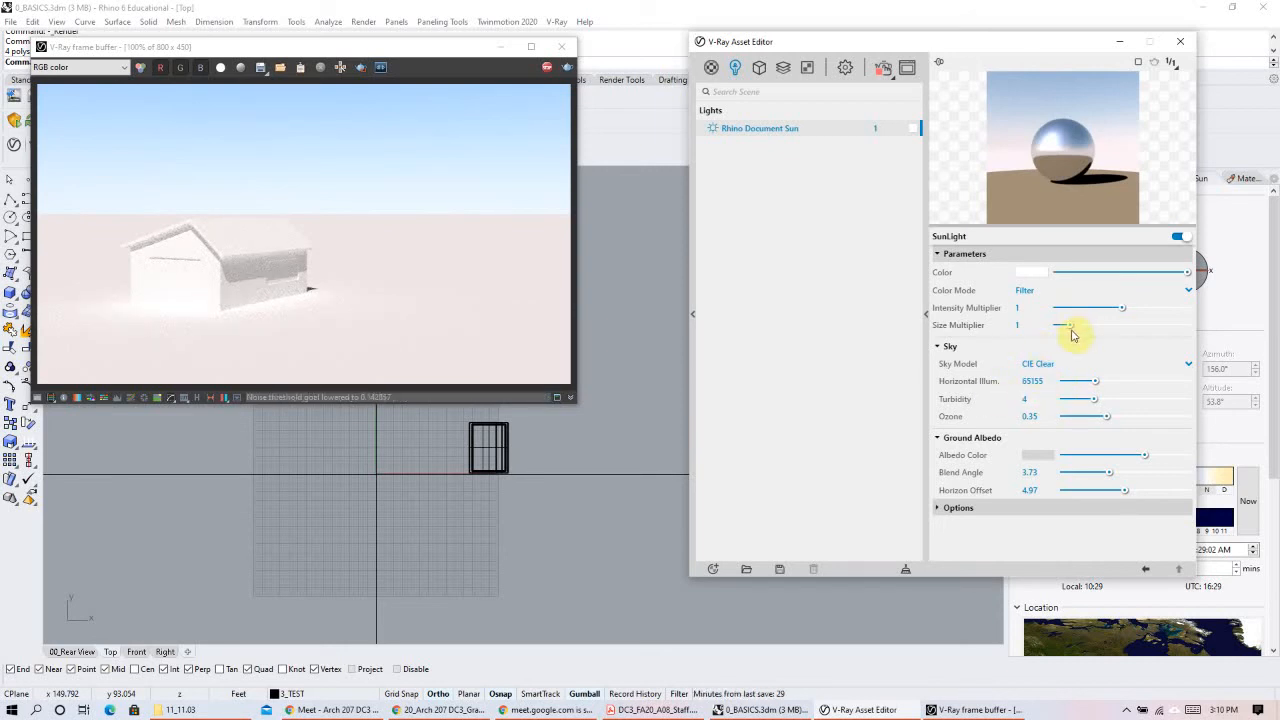
left_click_drag(1070, 330, 1102, 327)
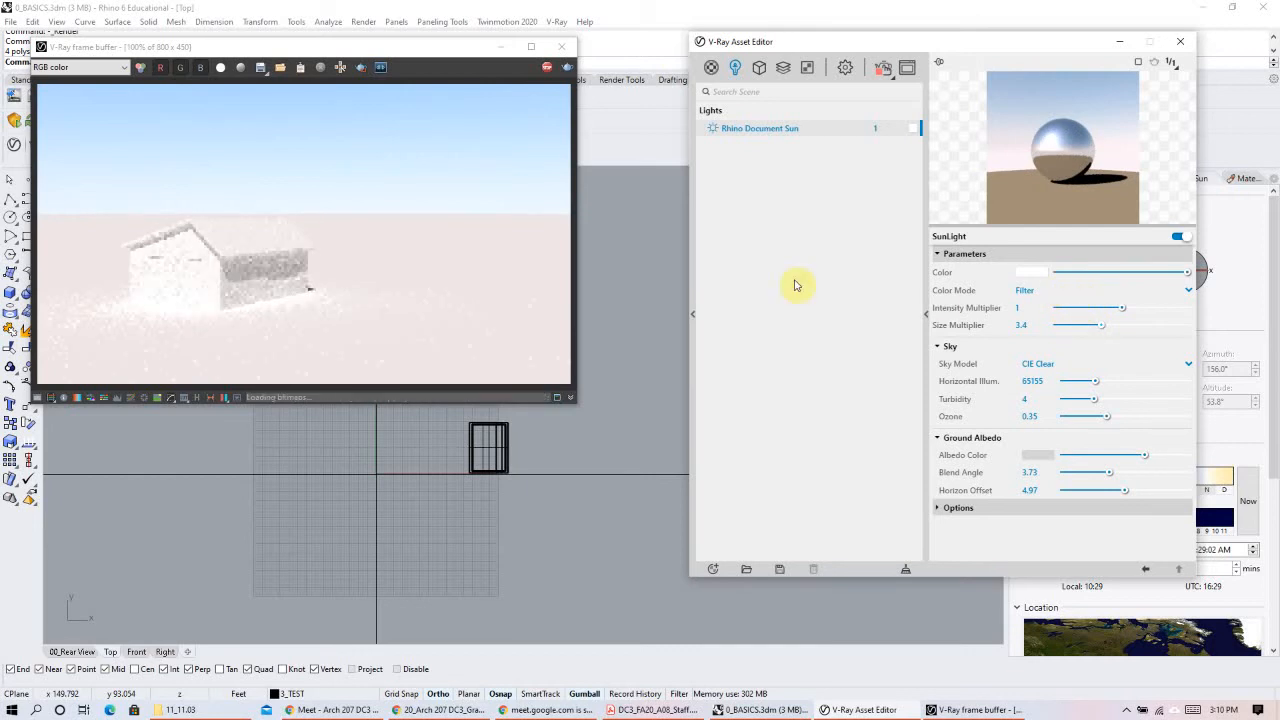
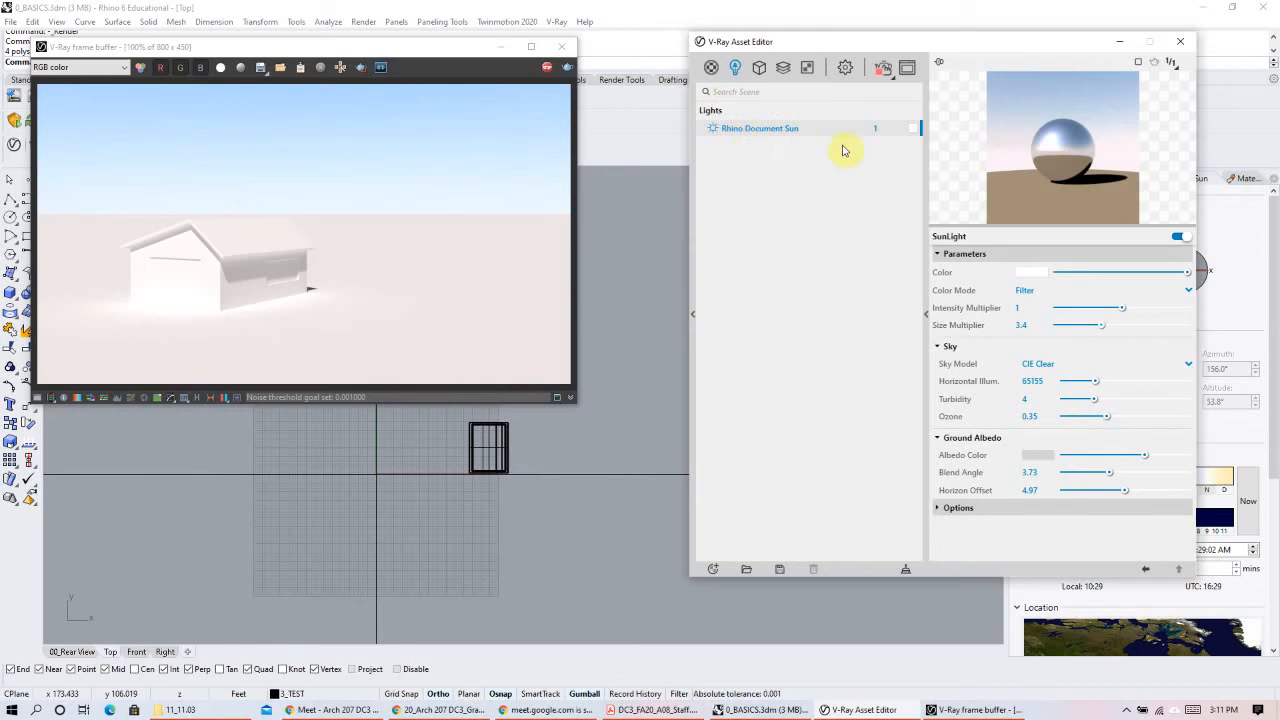
Step: Examine the Environment background's texture slot in the render settings and the Environment Sky and Environment Texture assets
left_click(846, 70)
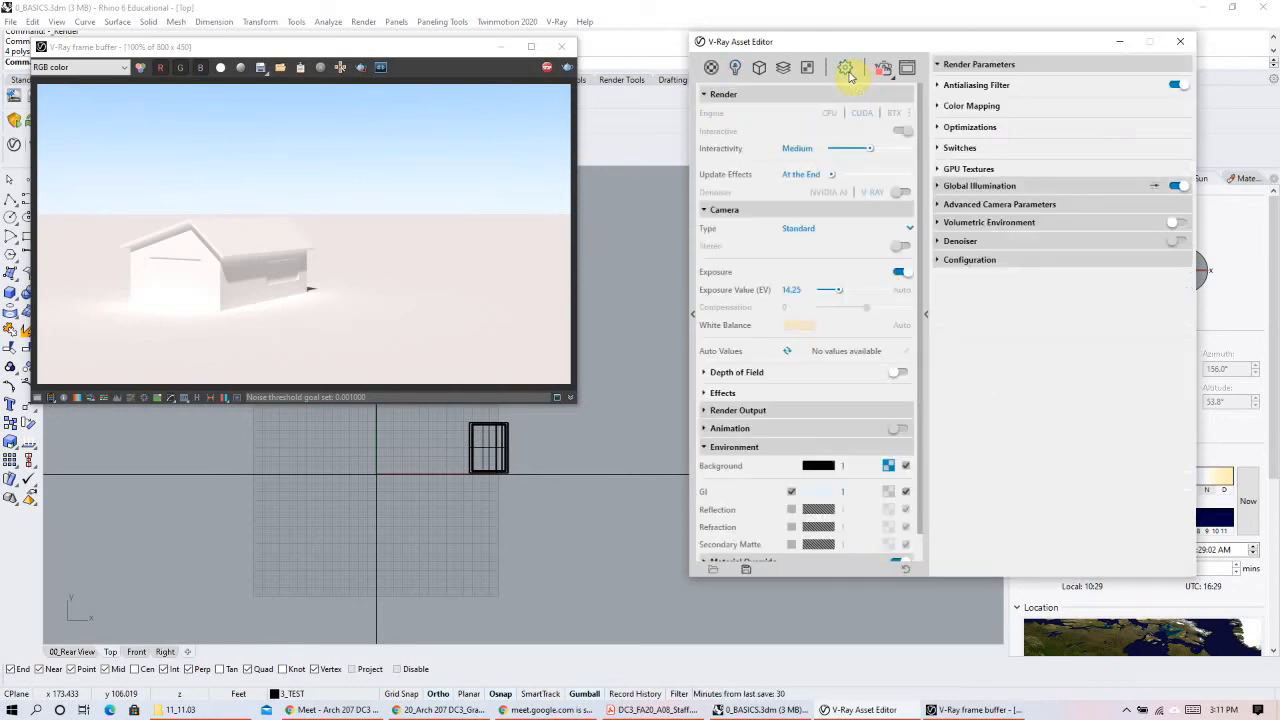
scroll(876, 372, "down", 1)
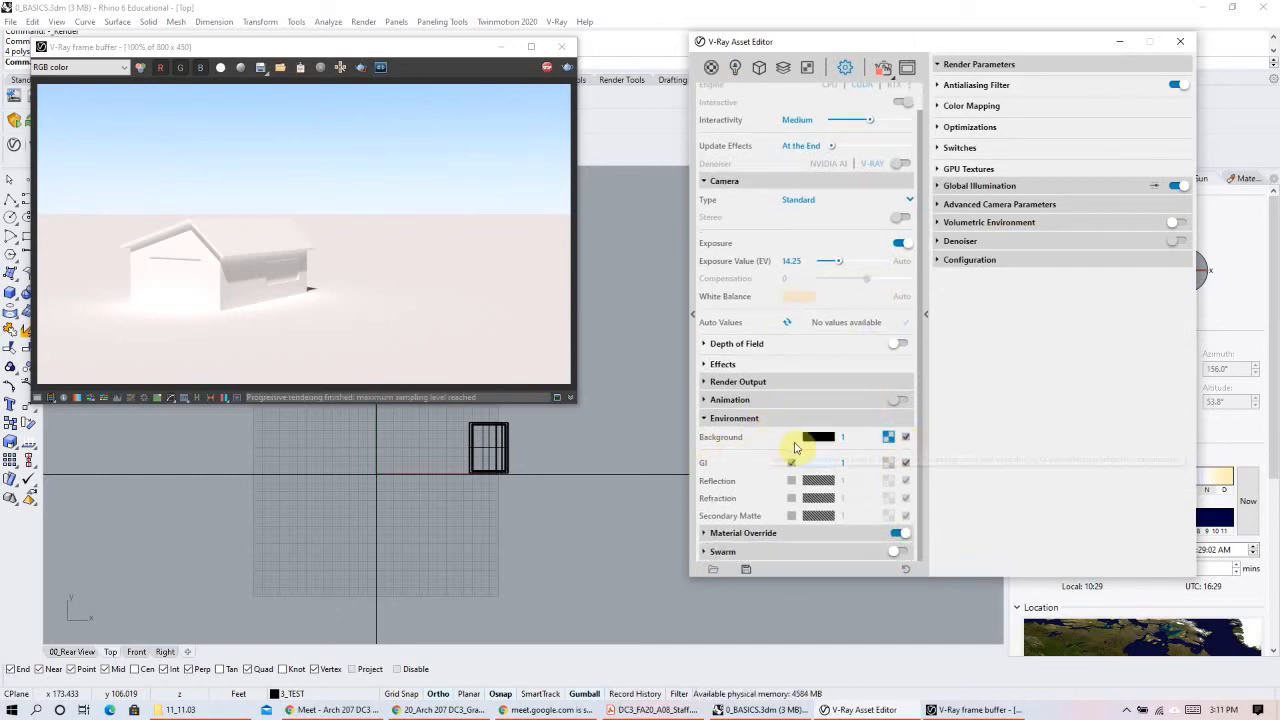
left_click(890, 438)
left_click(808, 70)
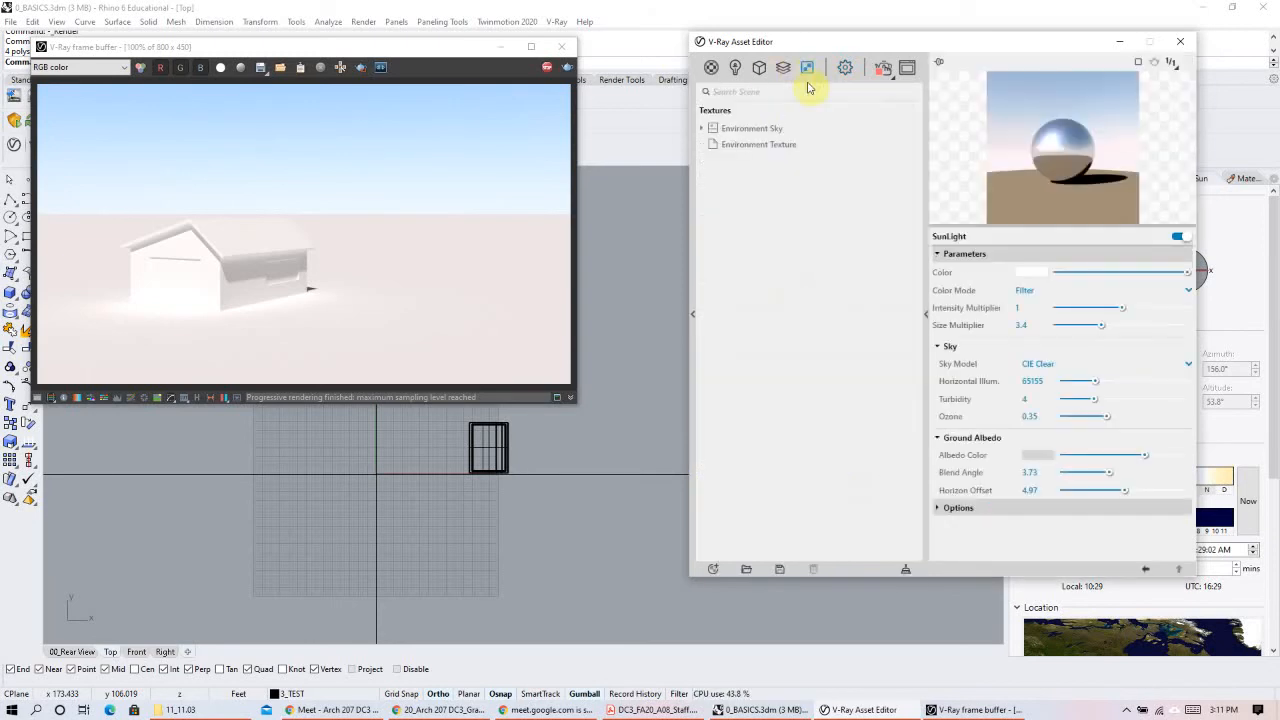
left_click(778, 144)
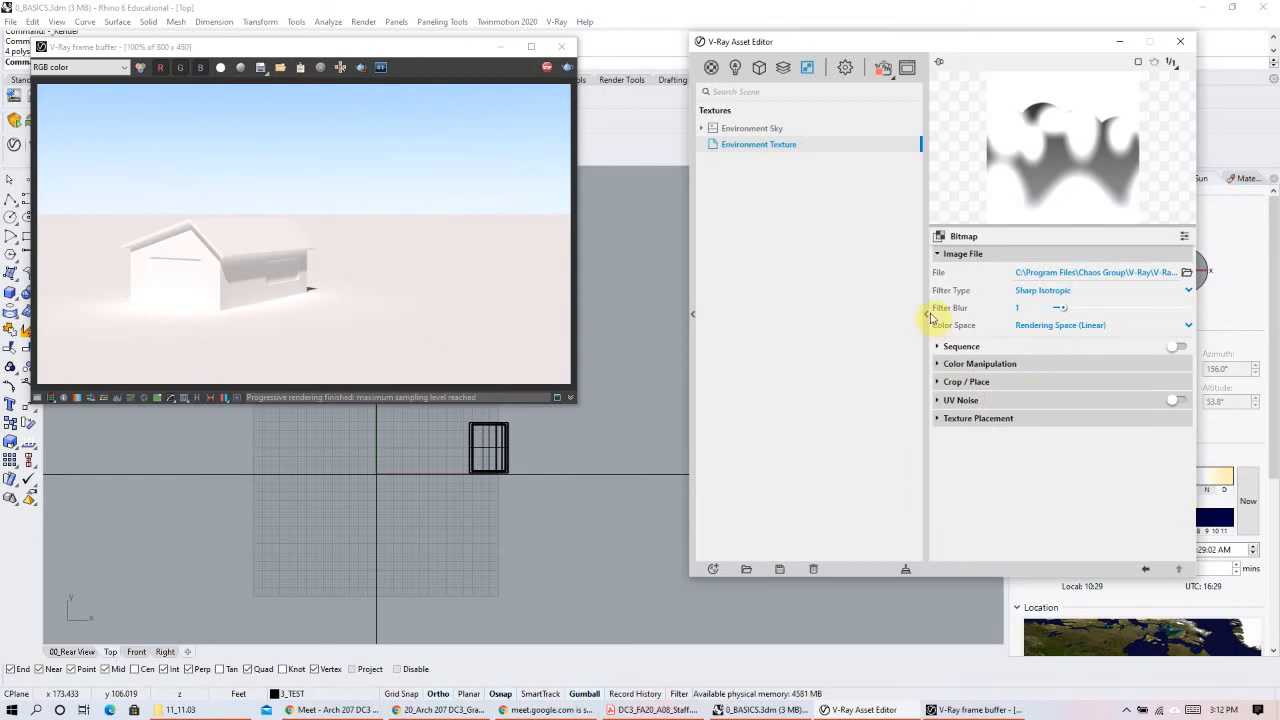
left_click(766, 128)
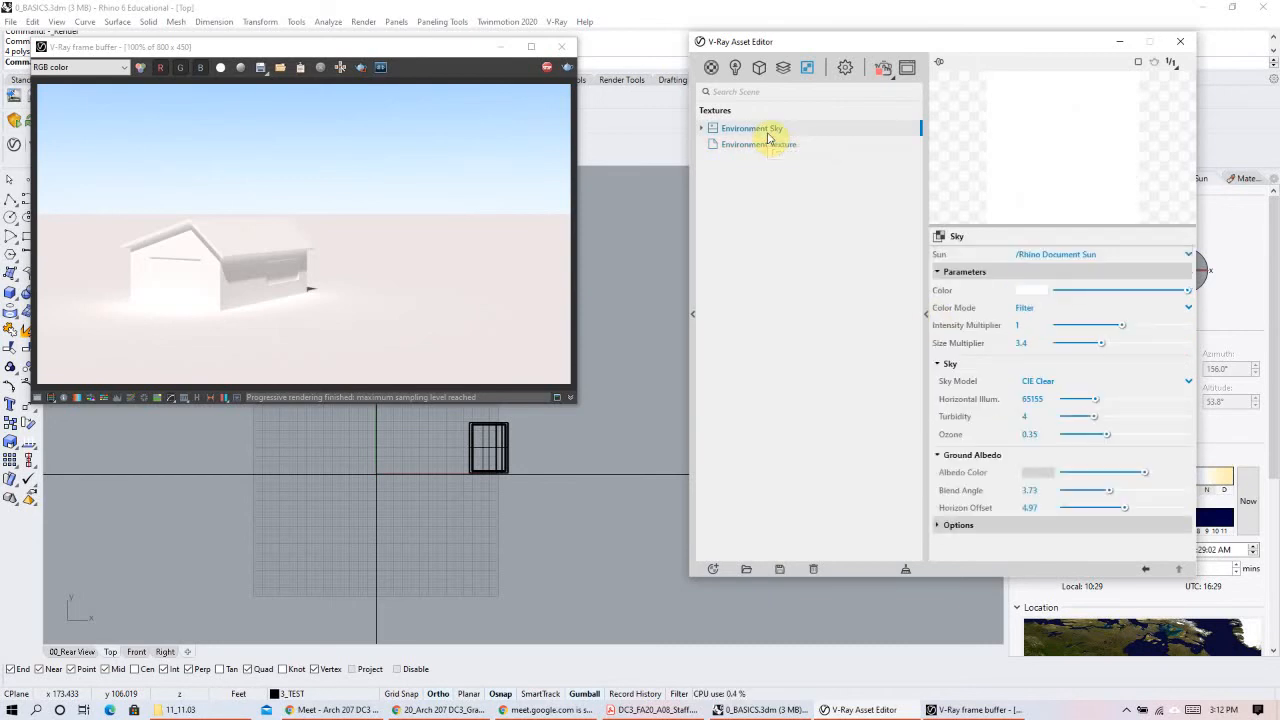
left_click(702, 129)
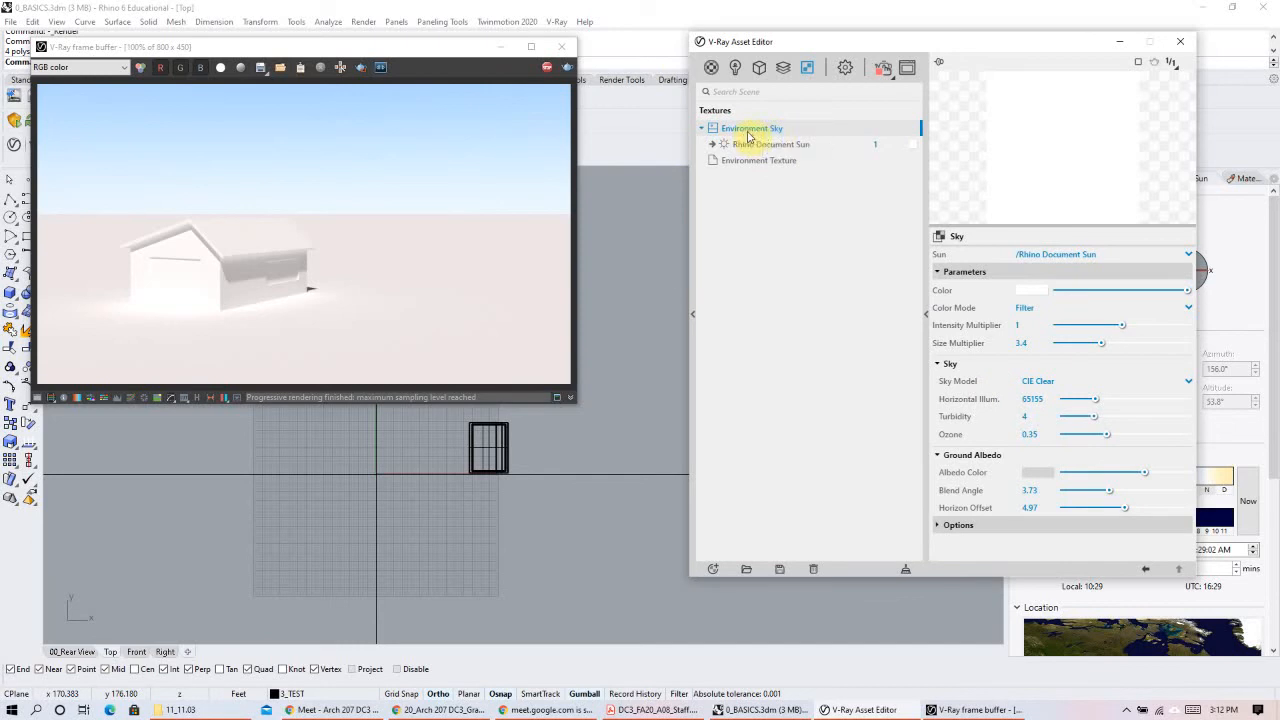
left_click(845, 70)
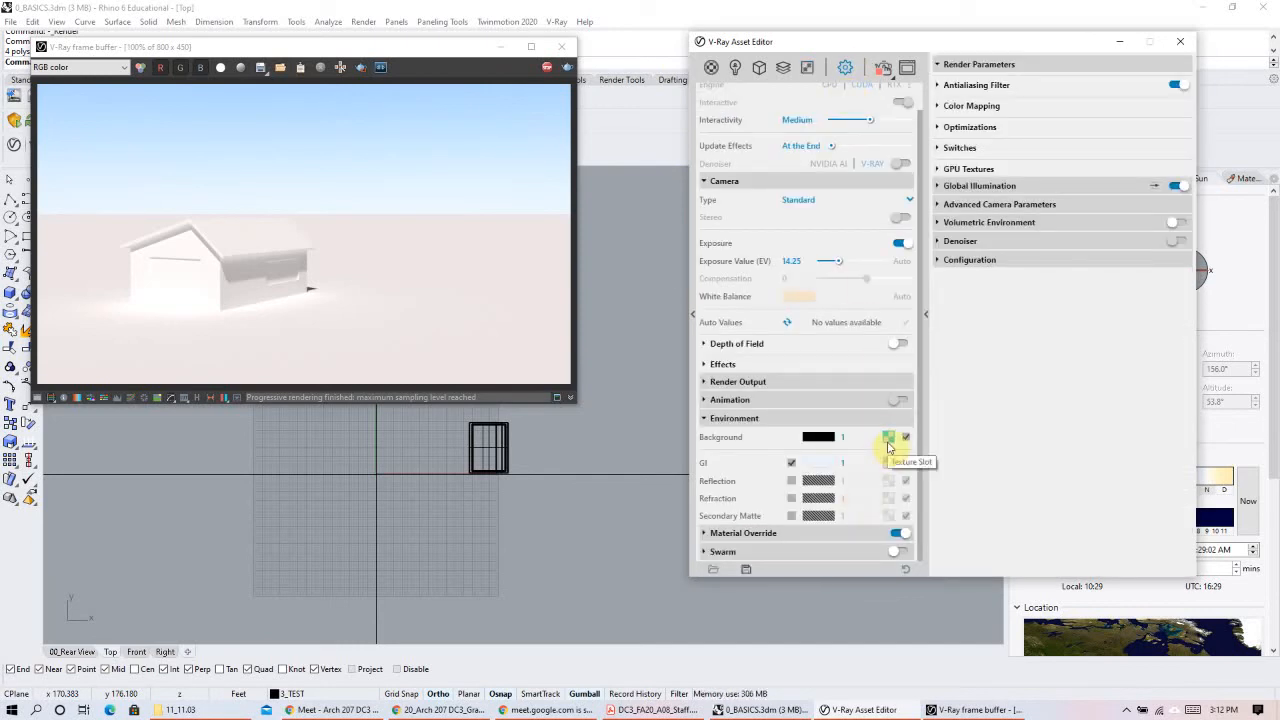
Step: Permanently delete the Environment Sky texture from the scene's texture assets
left_click(808, 70)
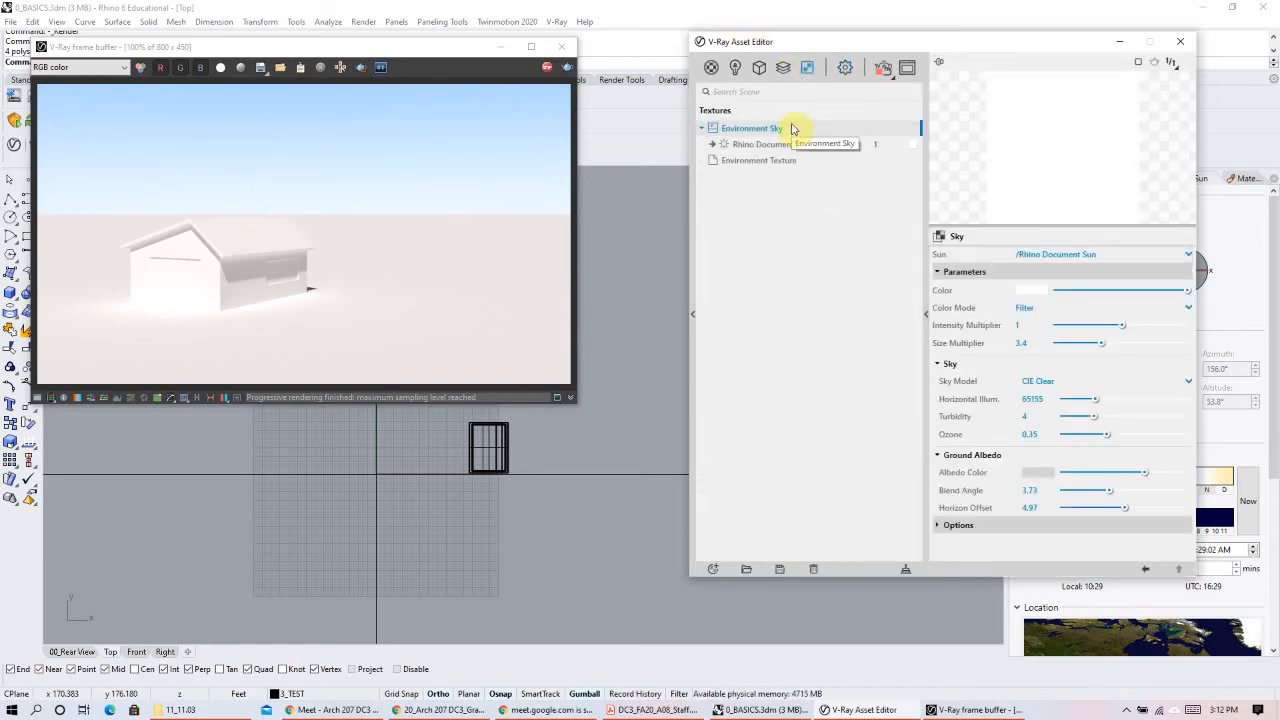
right_click(792, 128)
left_click(843, 203)
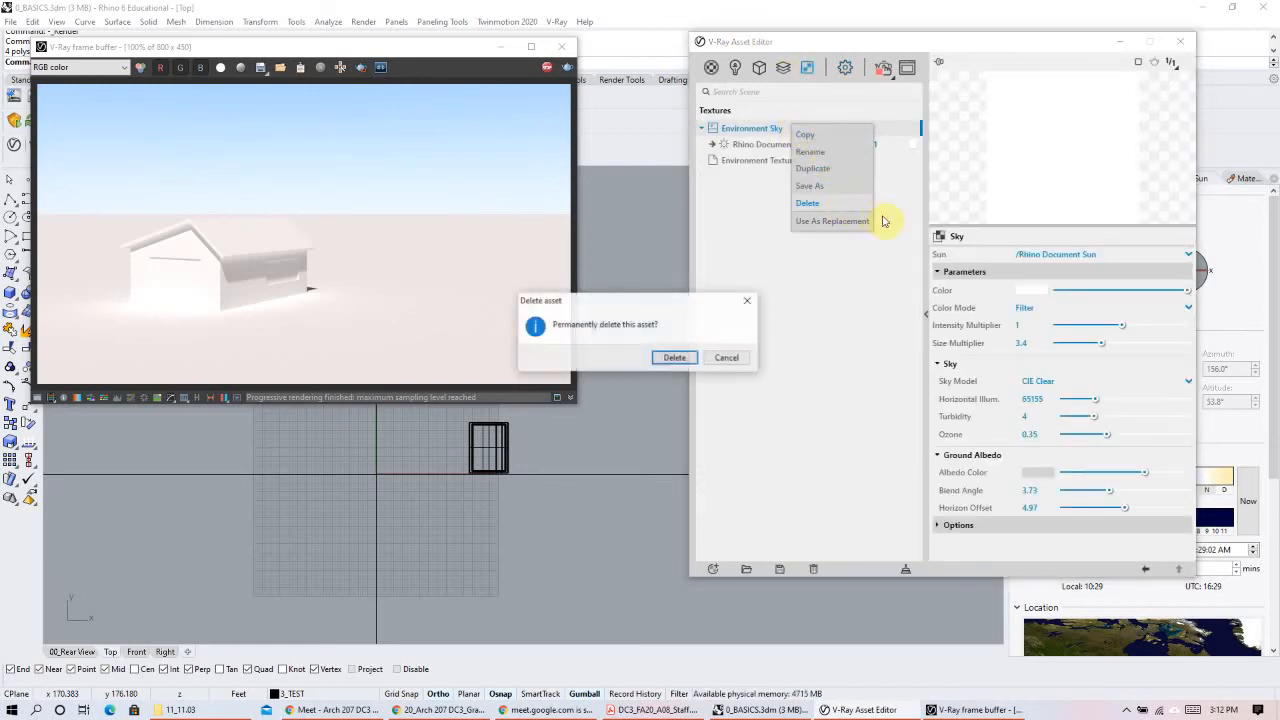
left_click(674, 358)
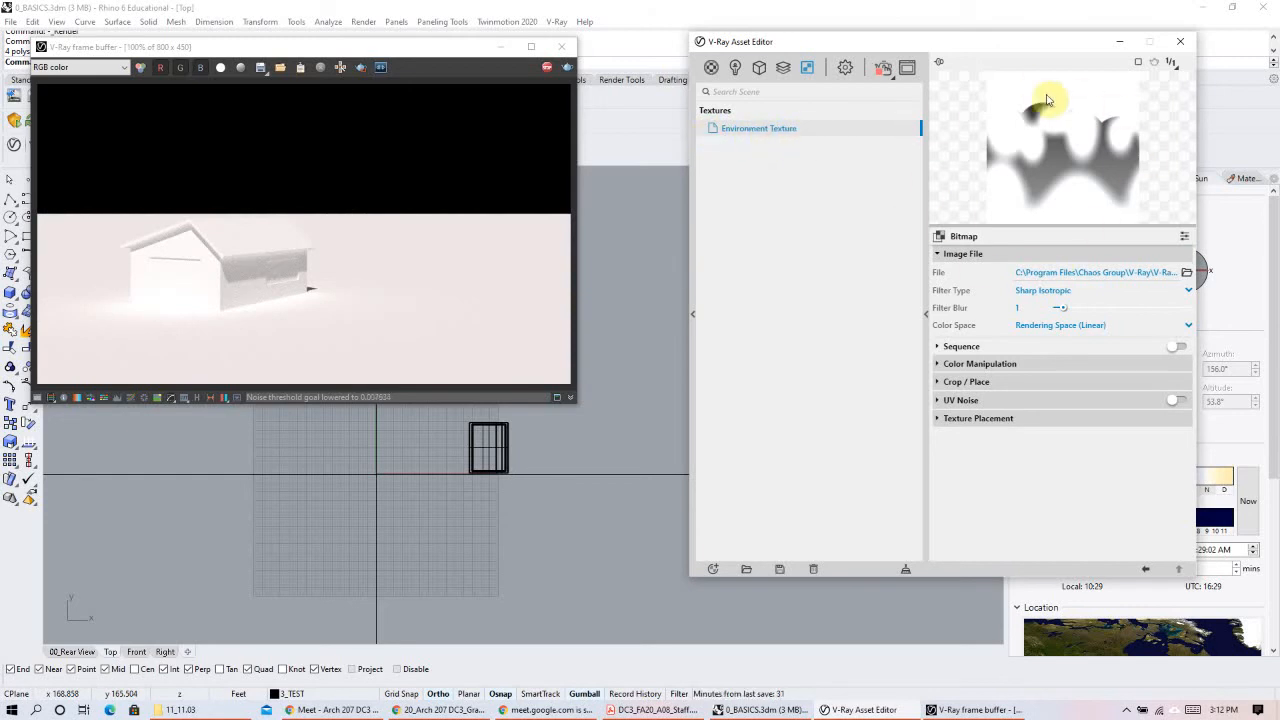
Step: Assign a Sky texture to the Environment Background's texture slot in the render settings
left_click(845, 67)
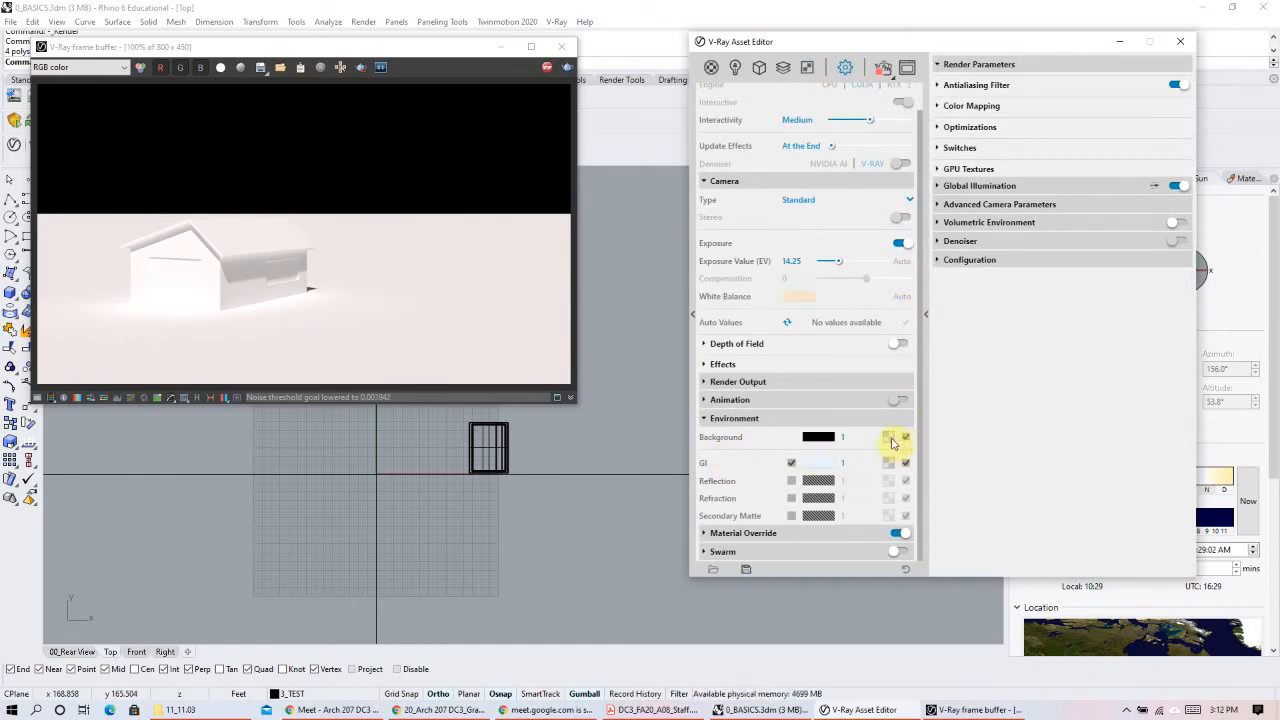
left_click(889, 439)
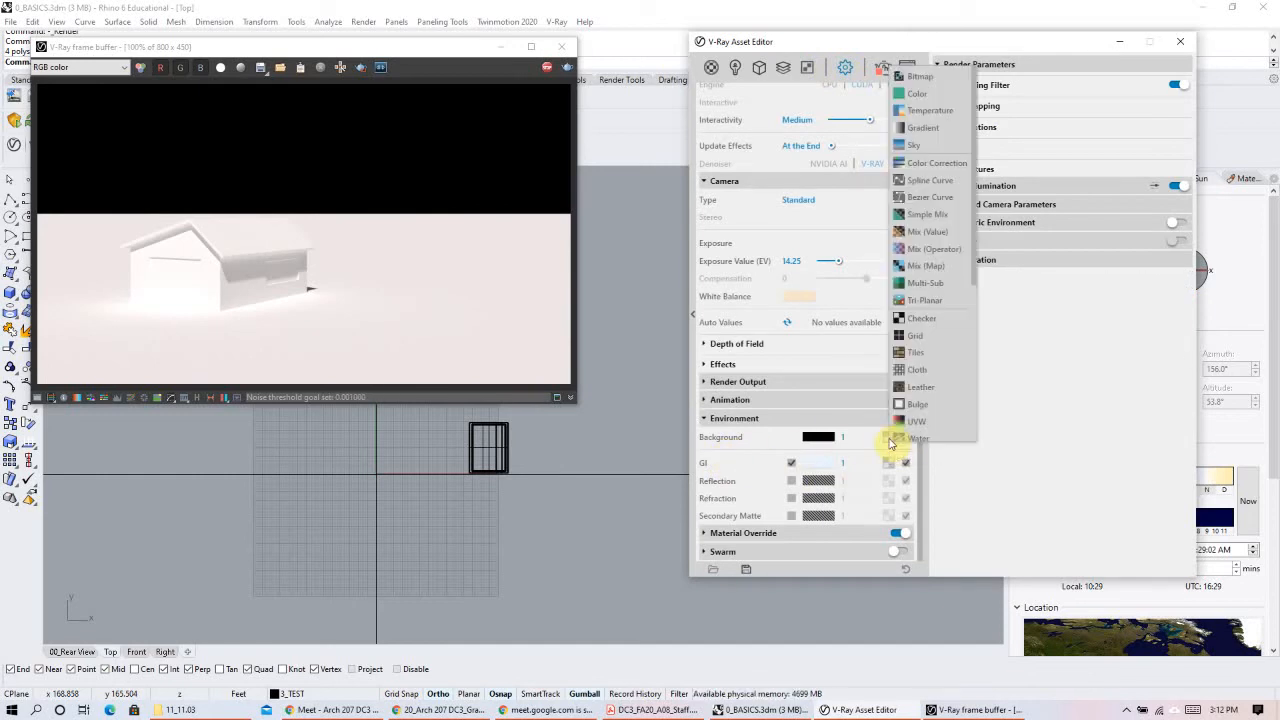
left_click(890, 438)
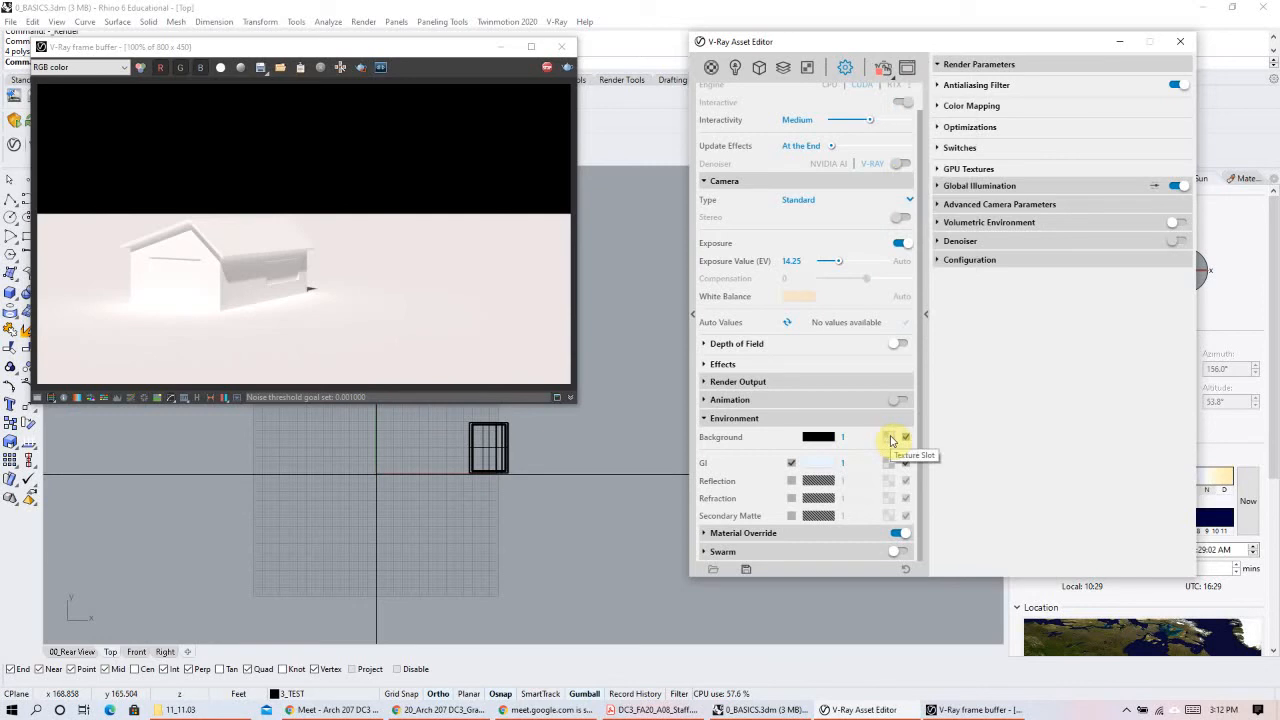
left_click(891, 439)
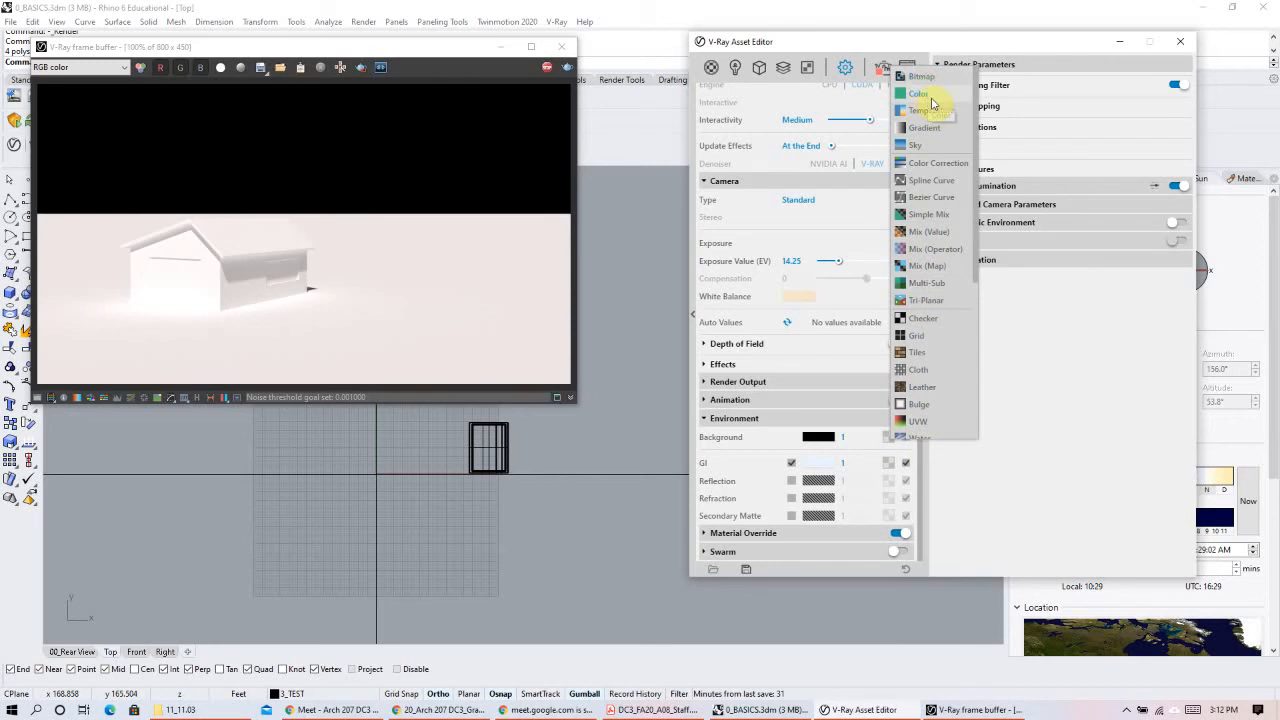
left_click(946, 150)
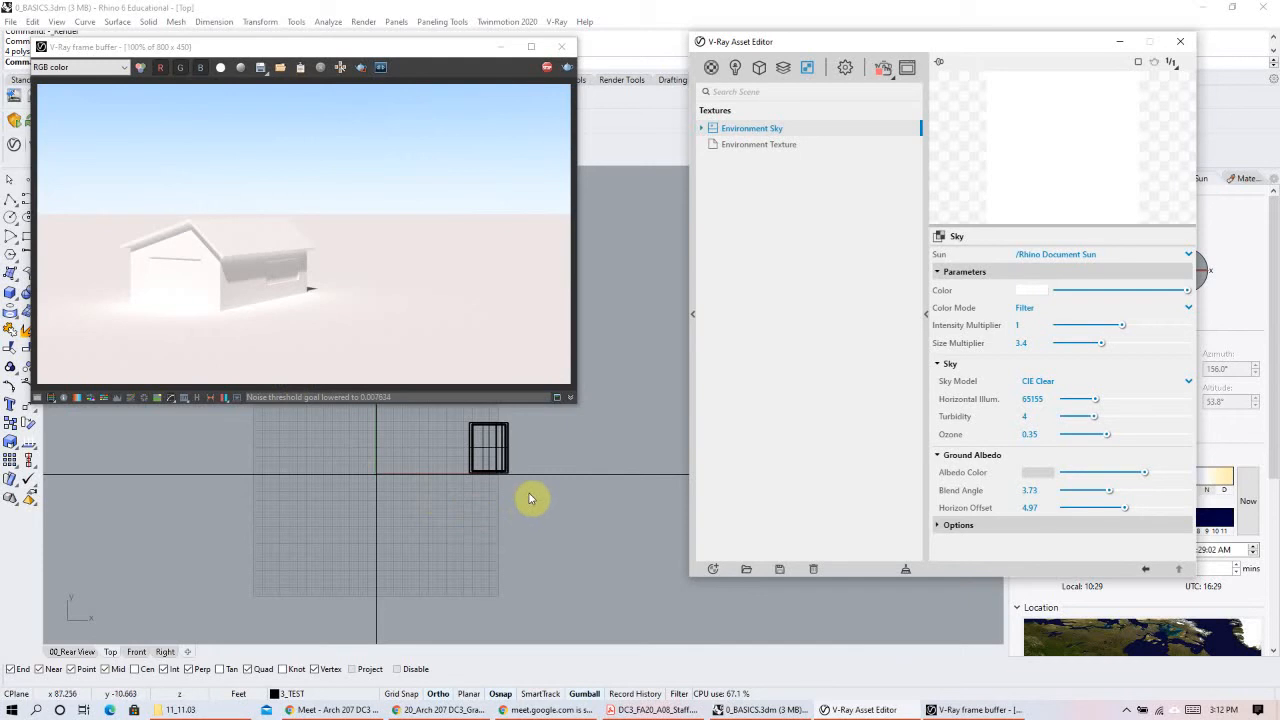
Step: Switch to the 00_Rear View viewport and orbit it slightly around the house
right_click_drag(529, 495, 529, 488)
left_click(75, 651)
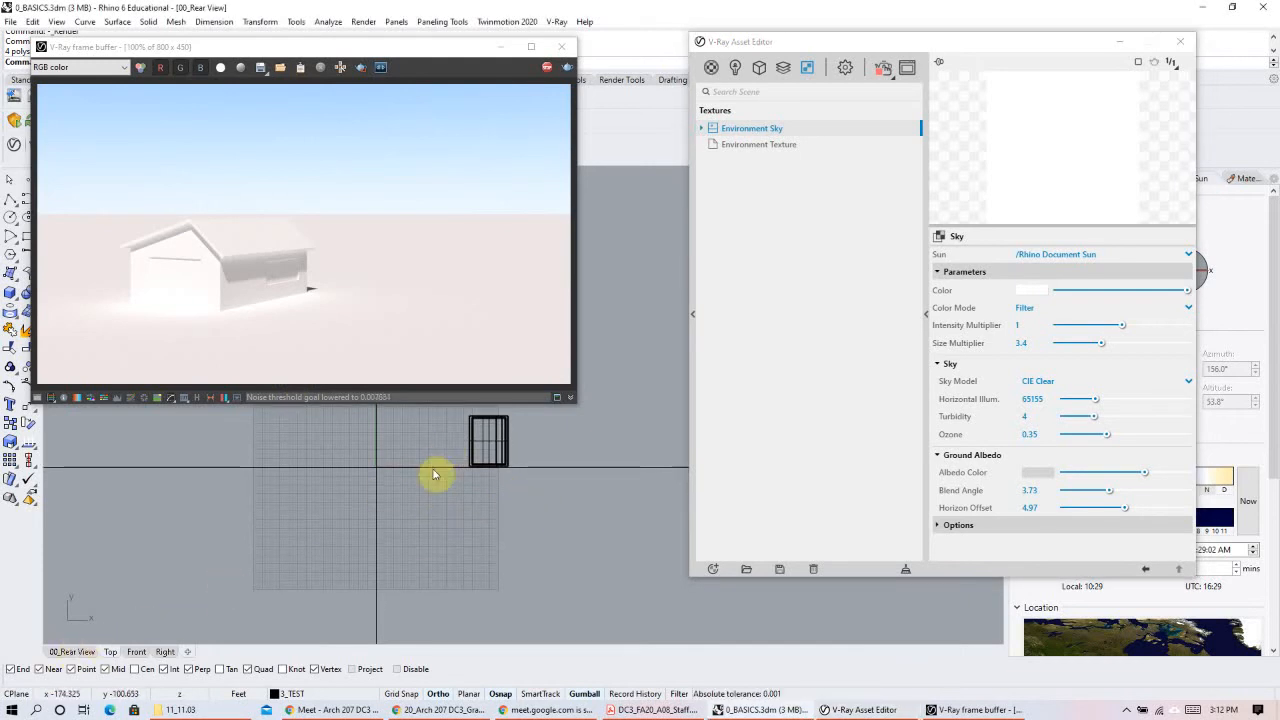
right_click_drag(449, 507, 496, 527)
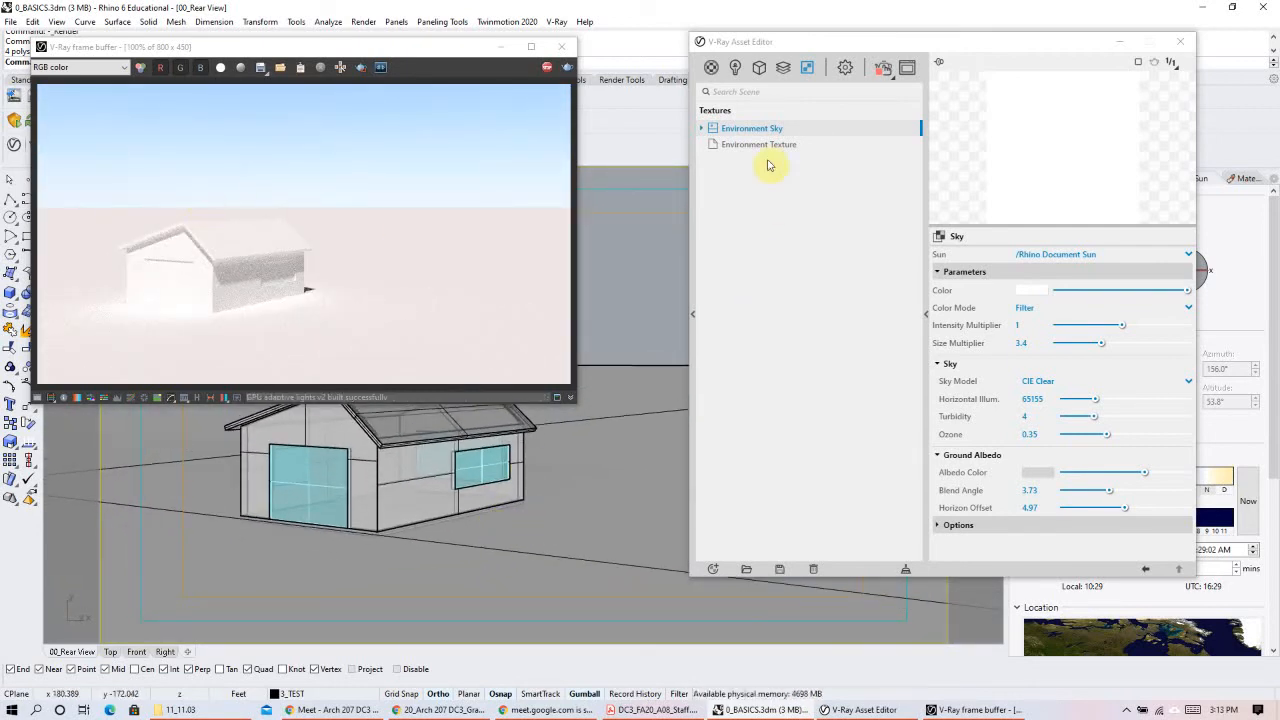
Step: Try the Hosek et al sky model twice for the Environment Sky, setting it back to CIE Clear each time
left_click(702, 129)
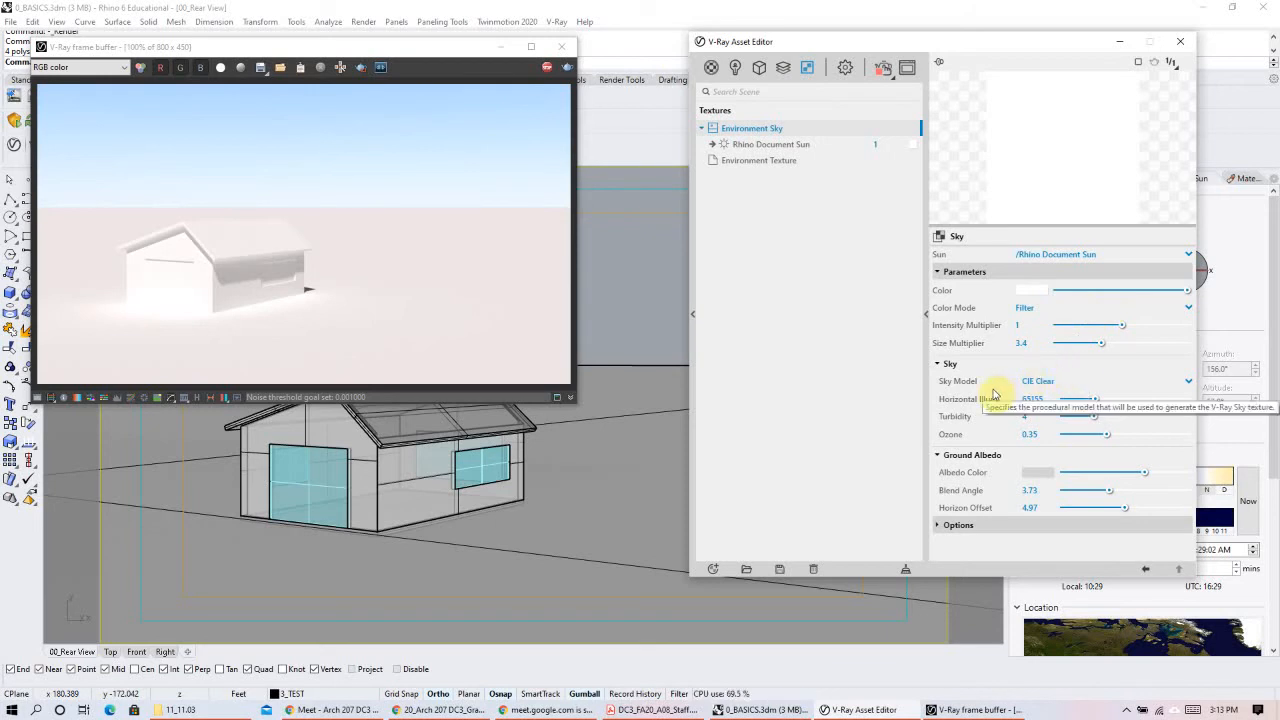
left_click(1044, 382)
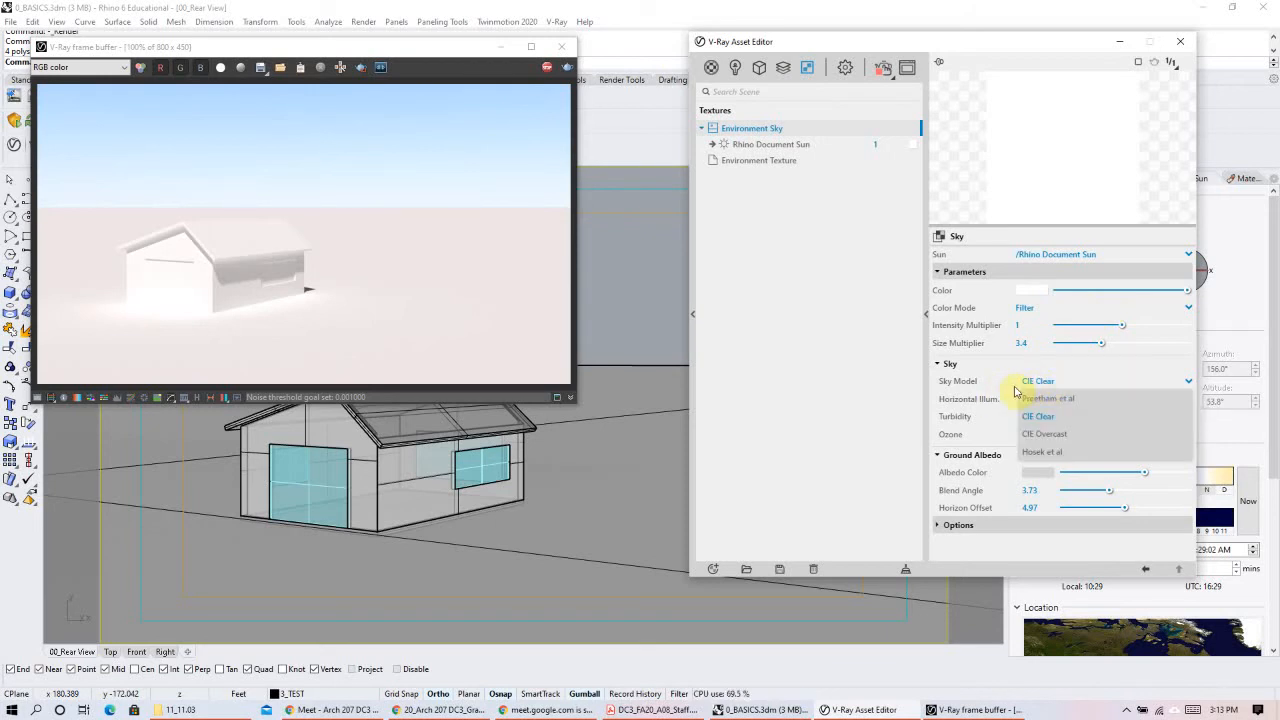
left_click(1045, 453)
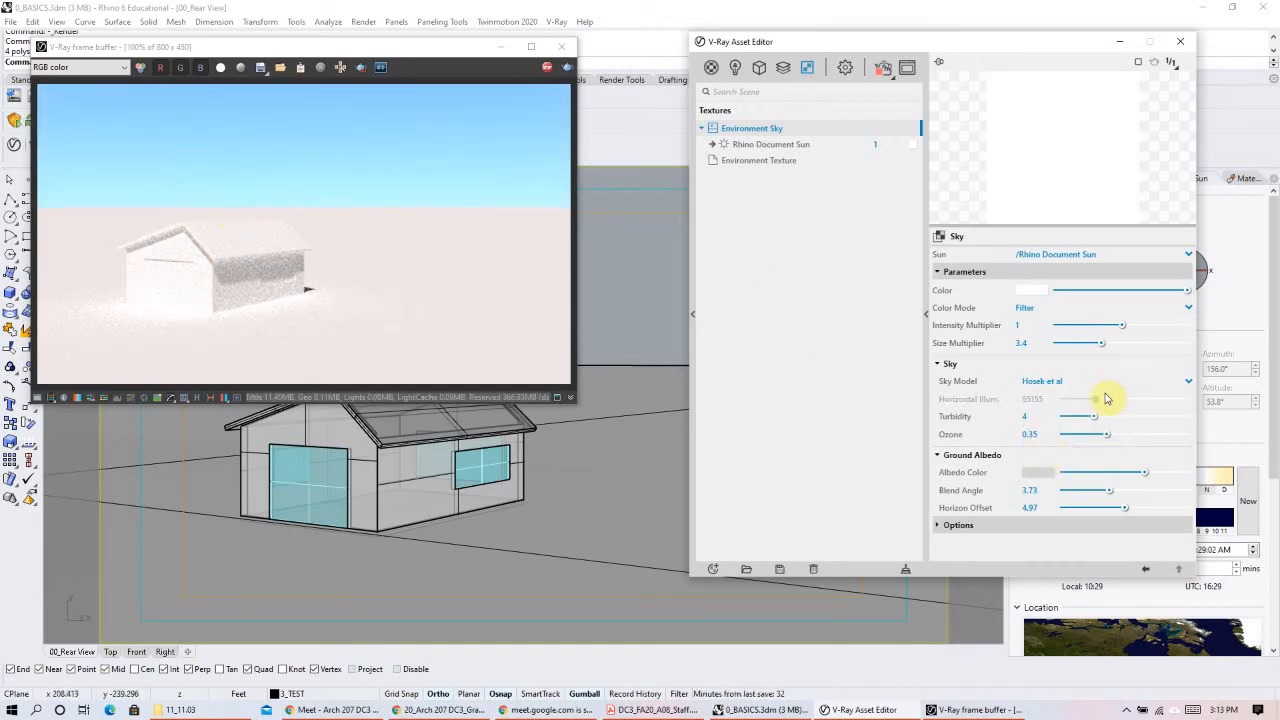
left_click(1044, 379)
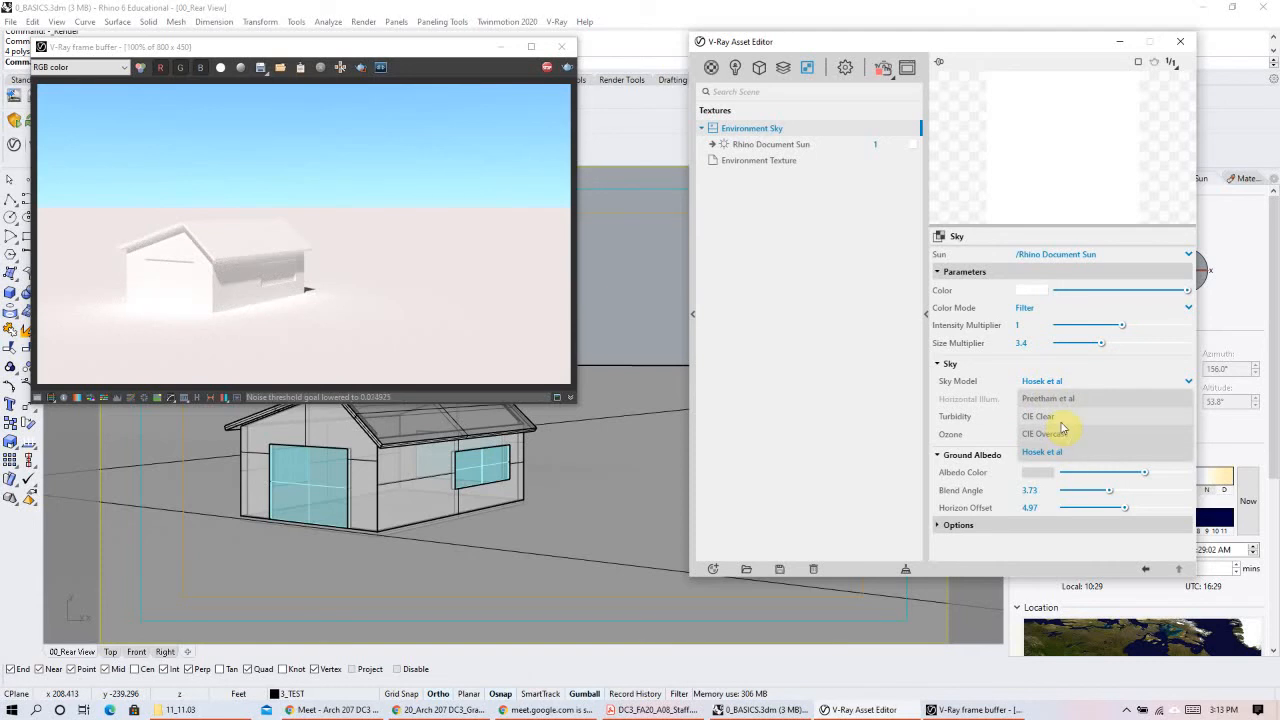
left_click(1062, 417)
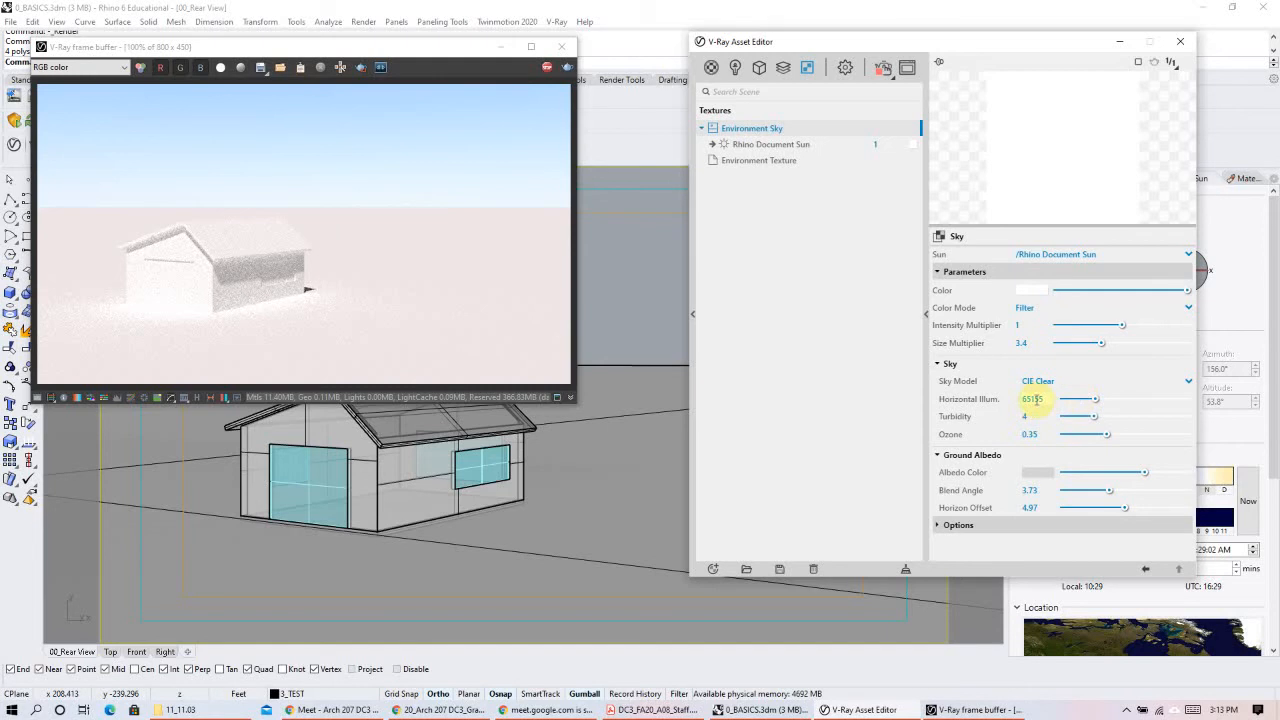
left_click(1095, 385)
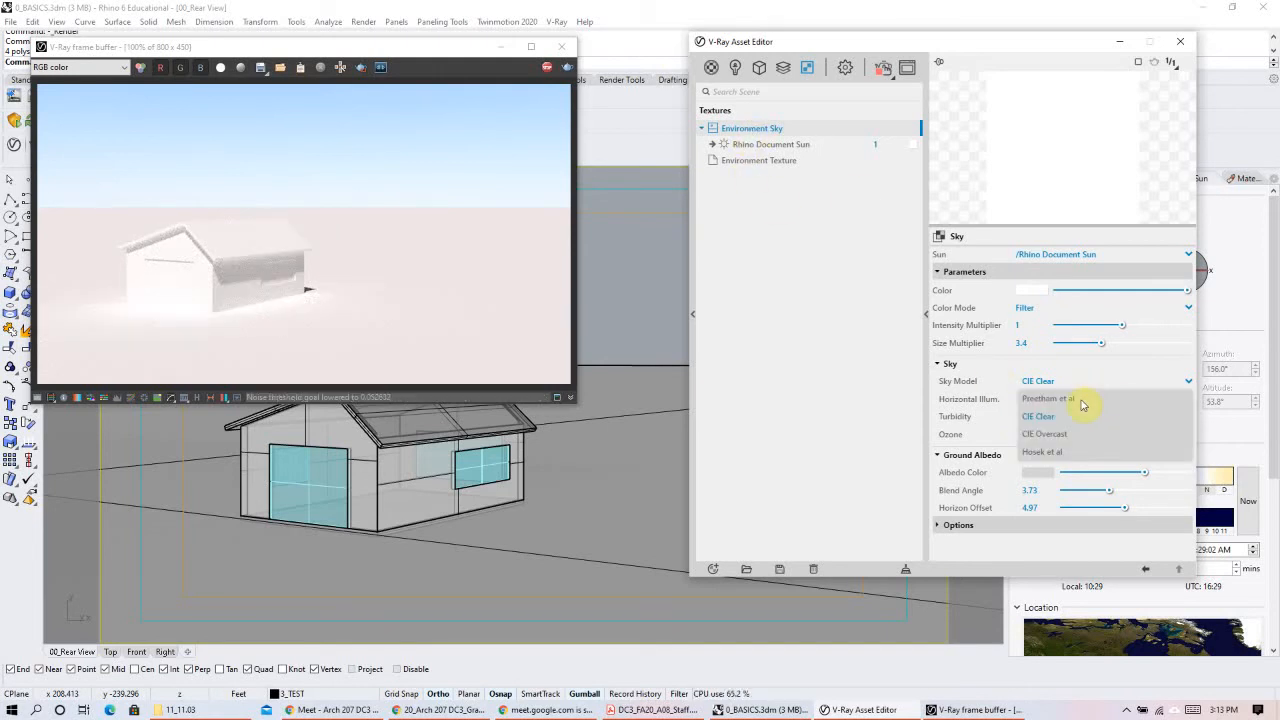
left_click(1087, 450)
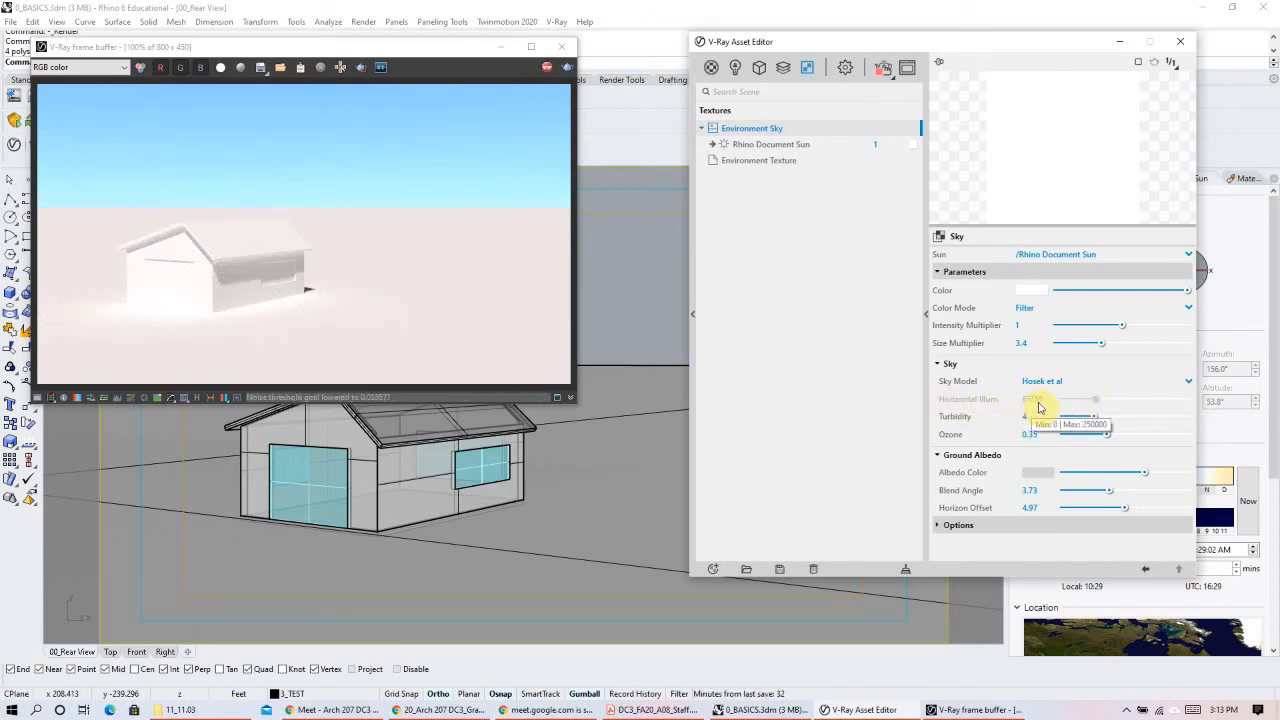
left_click(1047, 390)
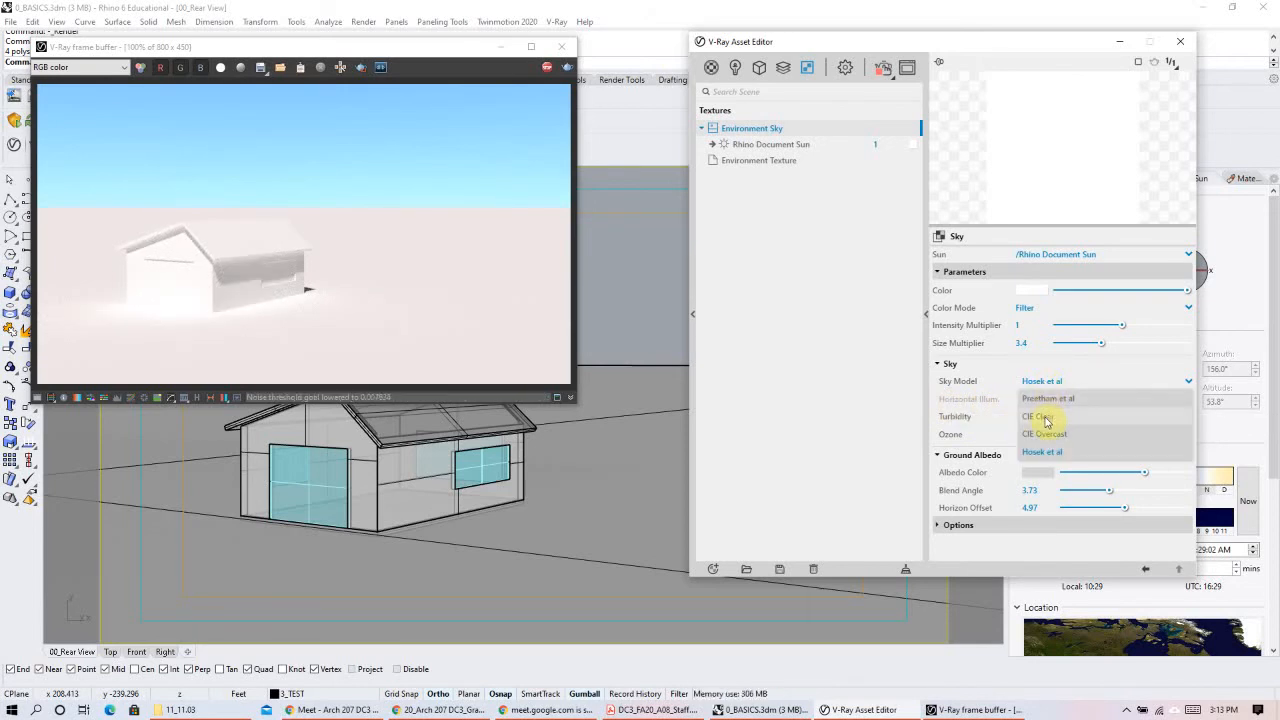
left_click(1025, 401)
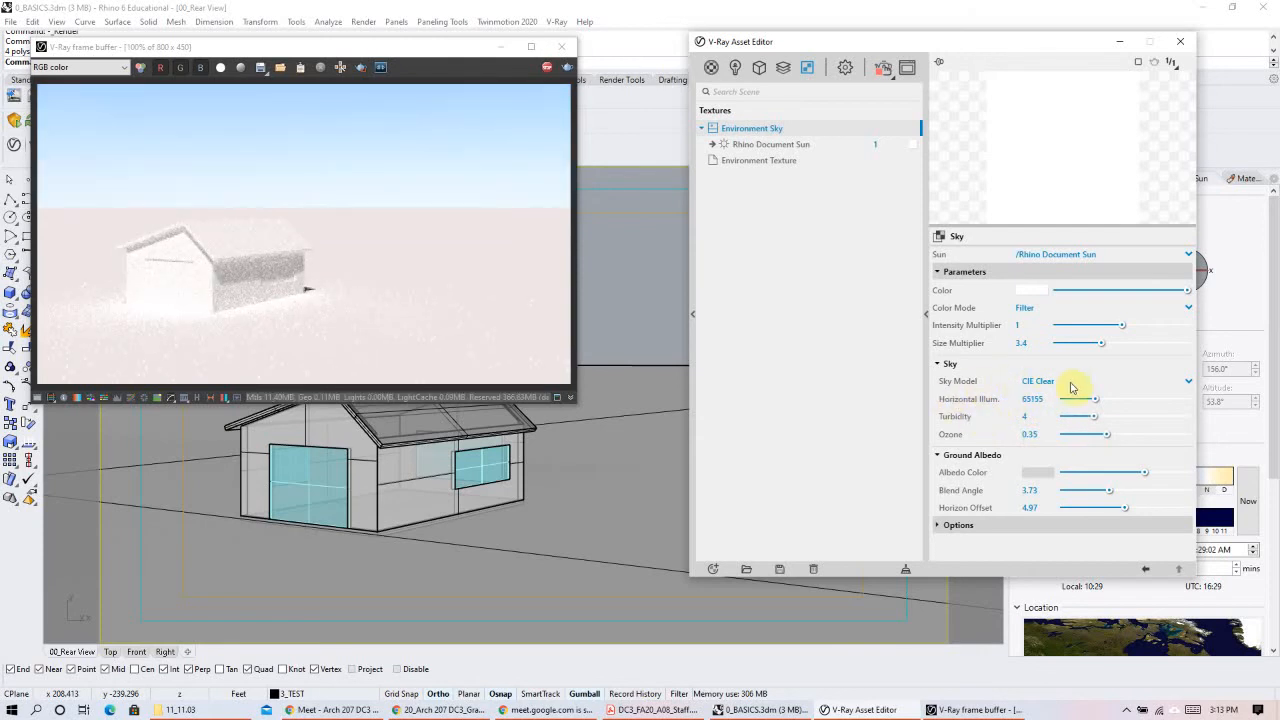
Step: Try sky Horizontal Illum. values of about 156439, 56977 and 54288, and settle on about 62353
left_click_drag(1098, 399, 1143, 400)
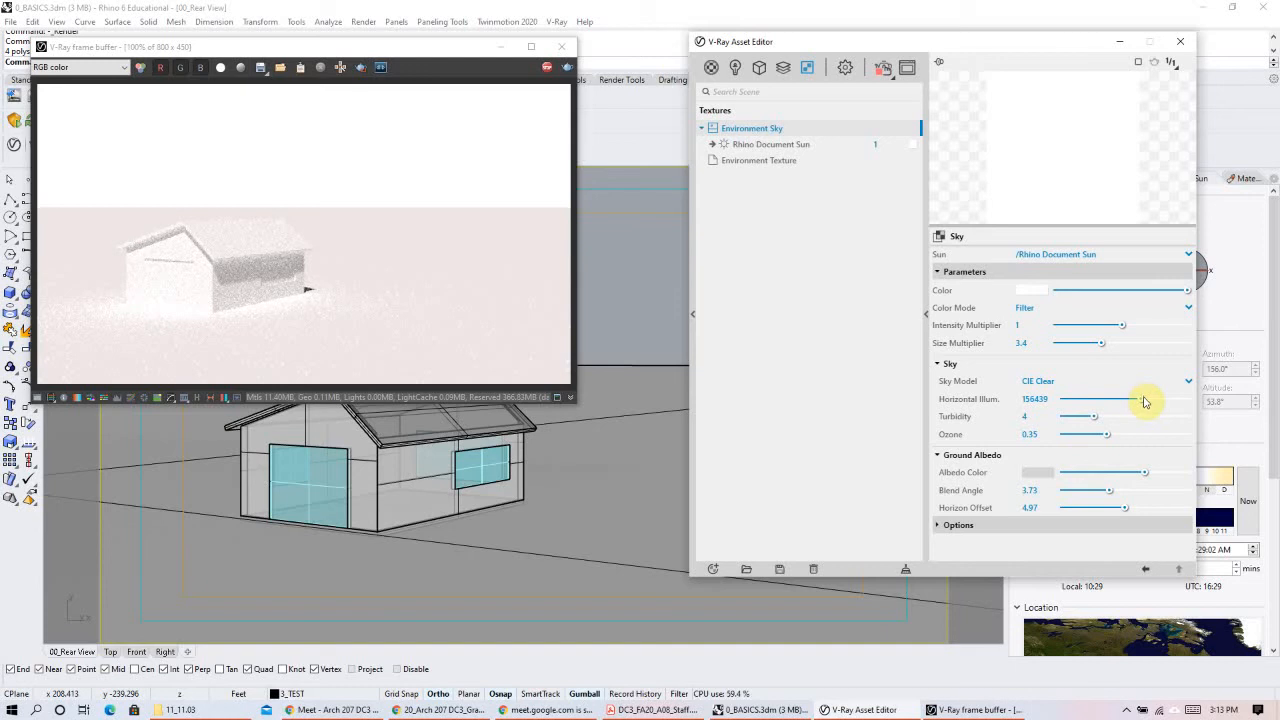
left_click_drag(1142, 403, 1090, 407)
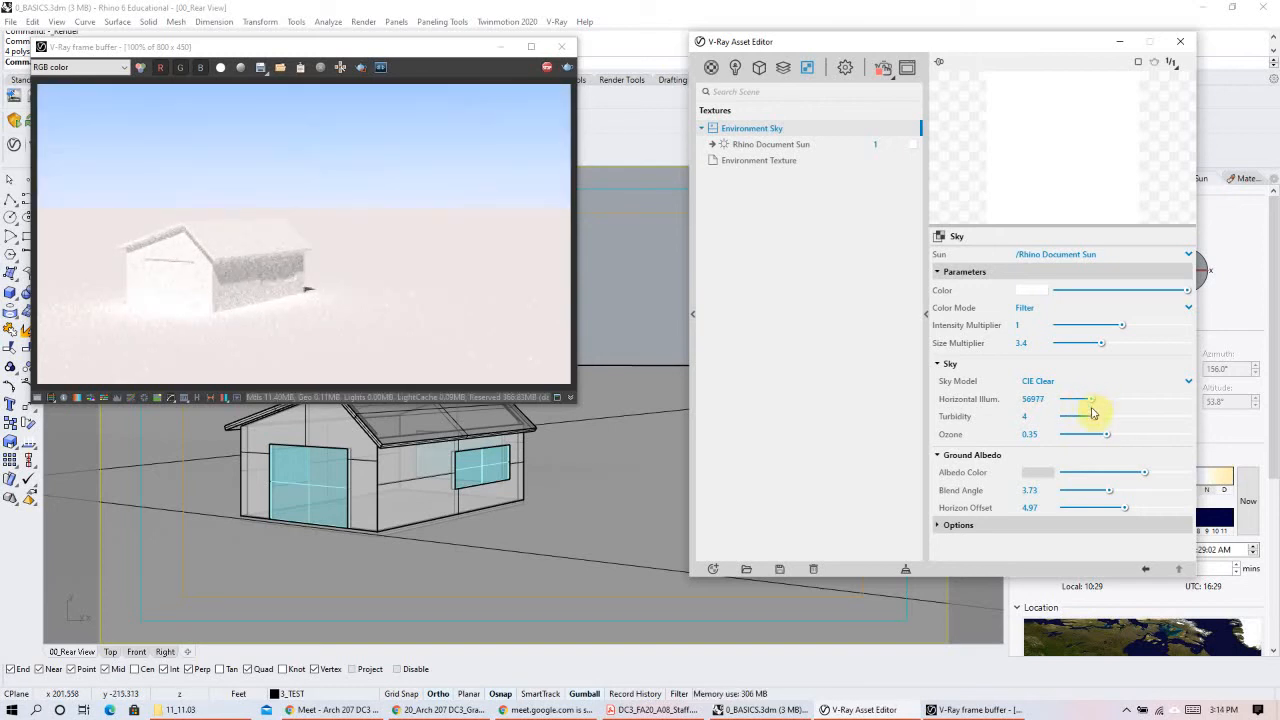
left_click_drag(1092, 400, 1099, 404)
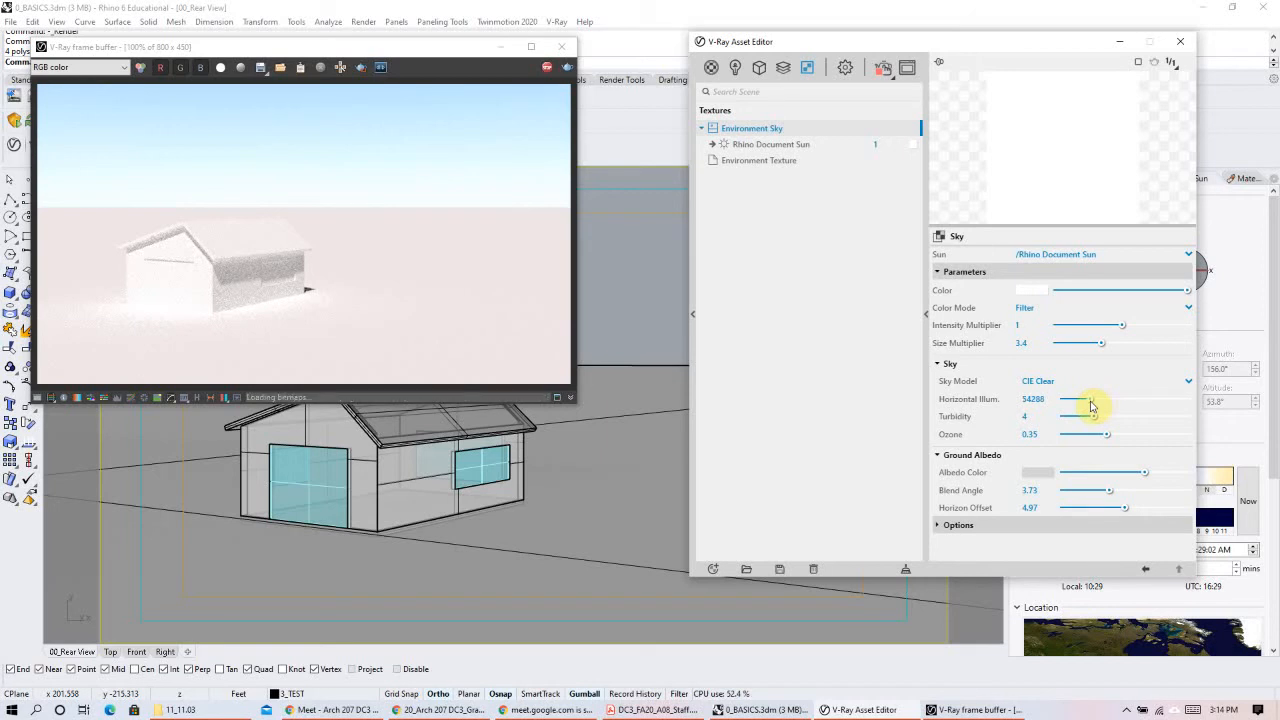
left_click_drag(1097, 404, 1093, 405)
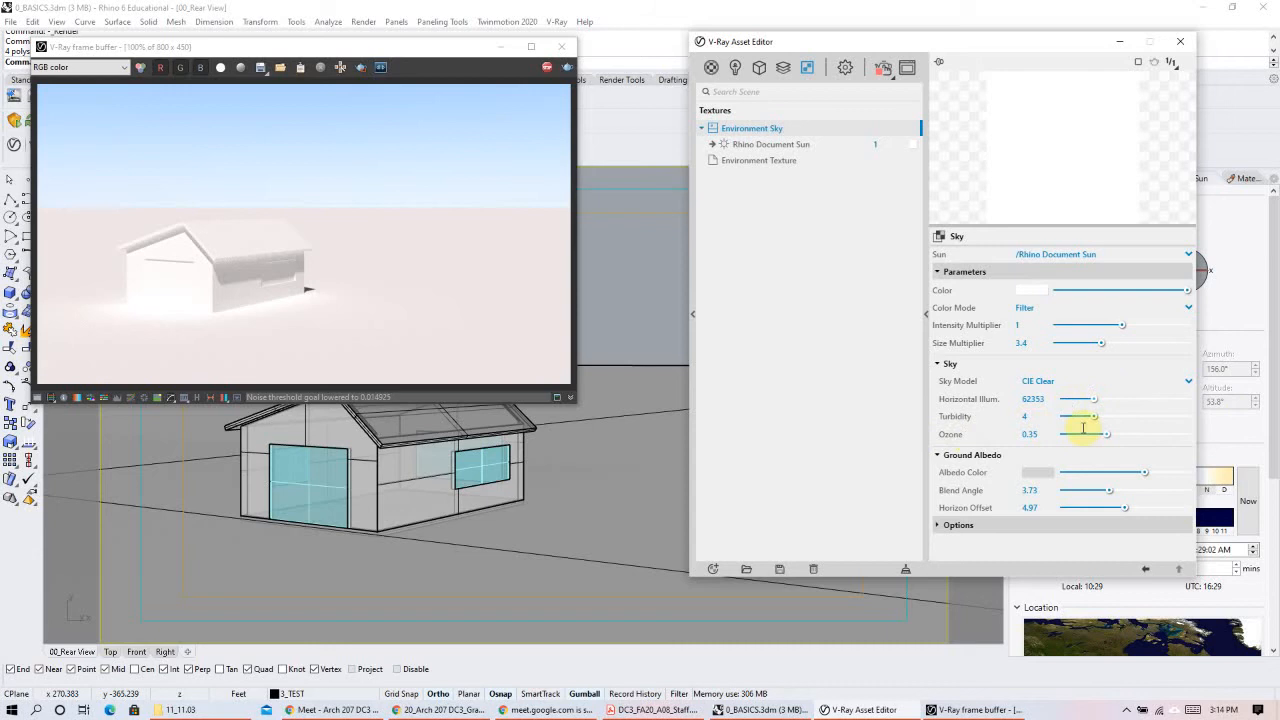
Step: Try sky Turbidity values of about 9.3, 4 and 3.3, and set it to about 4.6
left_click_drag(1094, 418, 1177, 421)
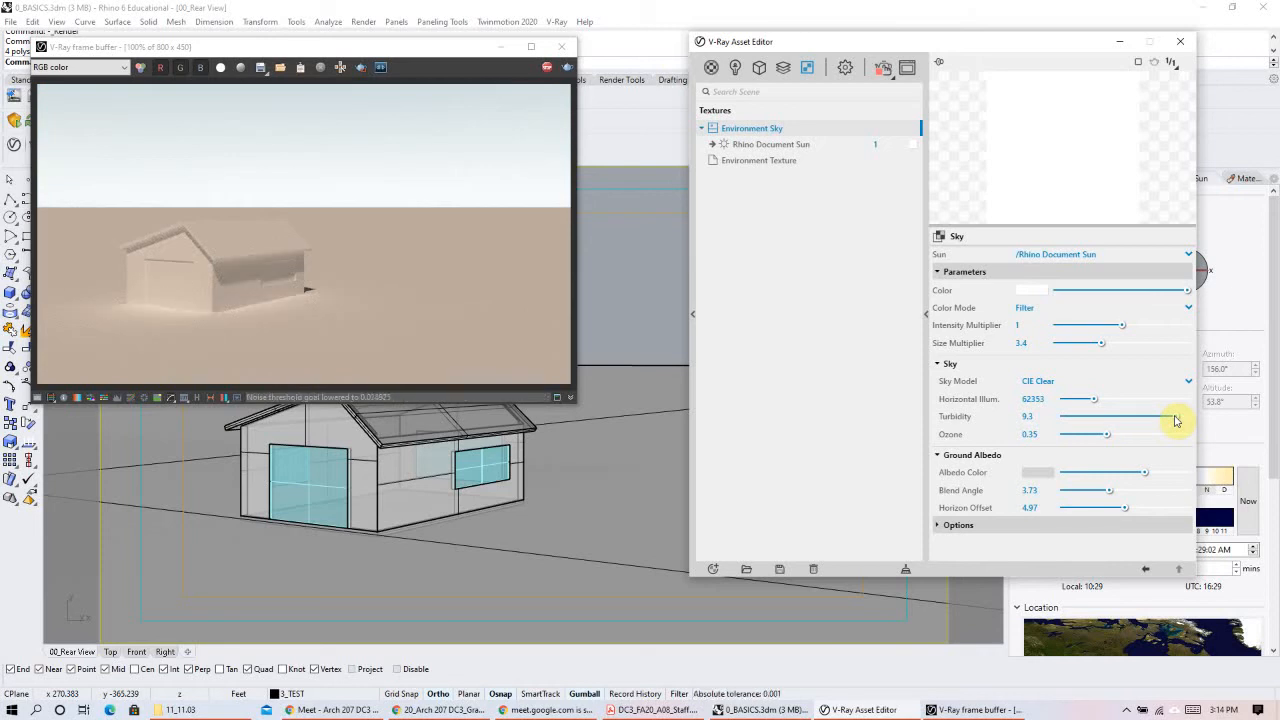
left_click_drag(1166, 421, 1094, 417)
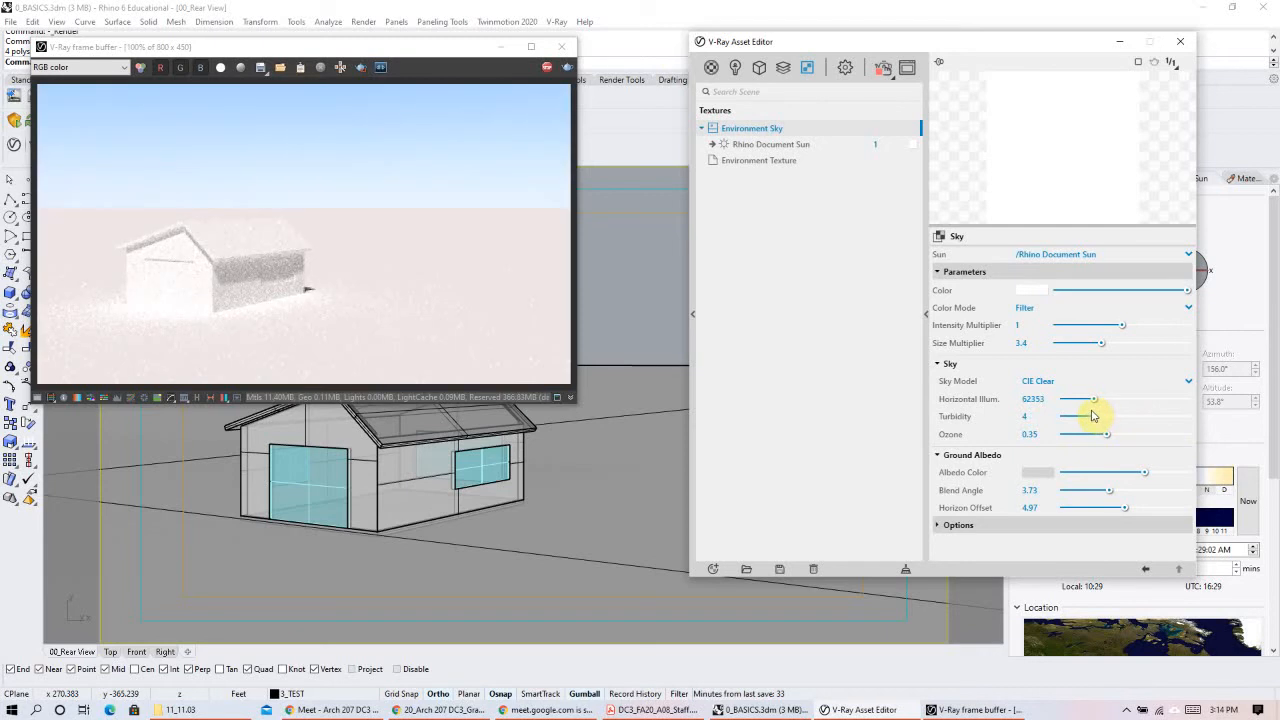
left_click_drag(1097, 421, 1083, 420)
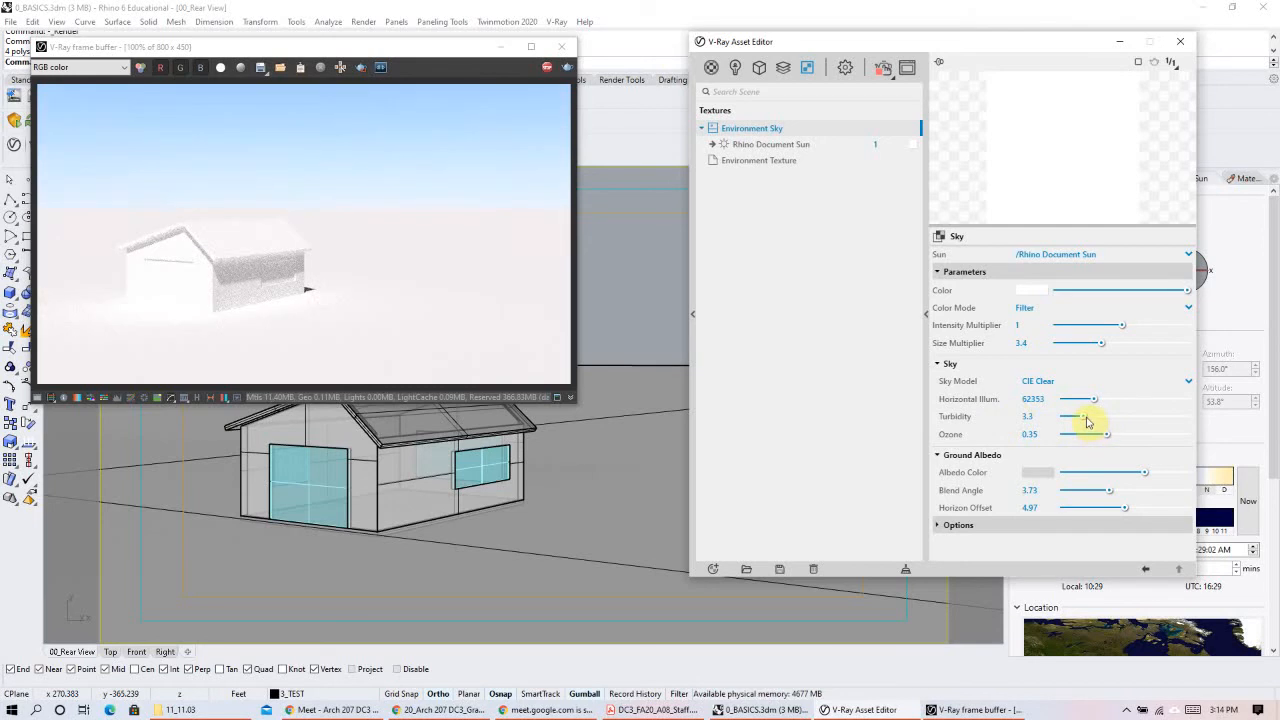
left_click_drag(1088, 421, 1108, 422)
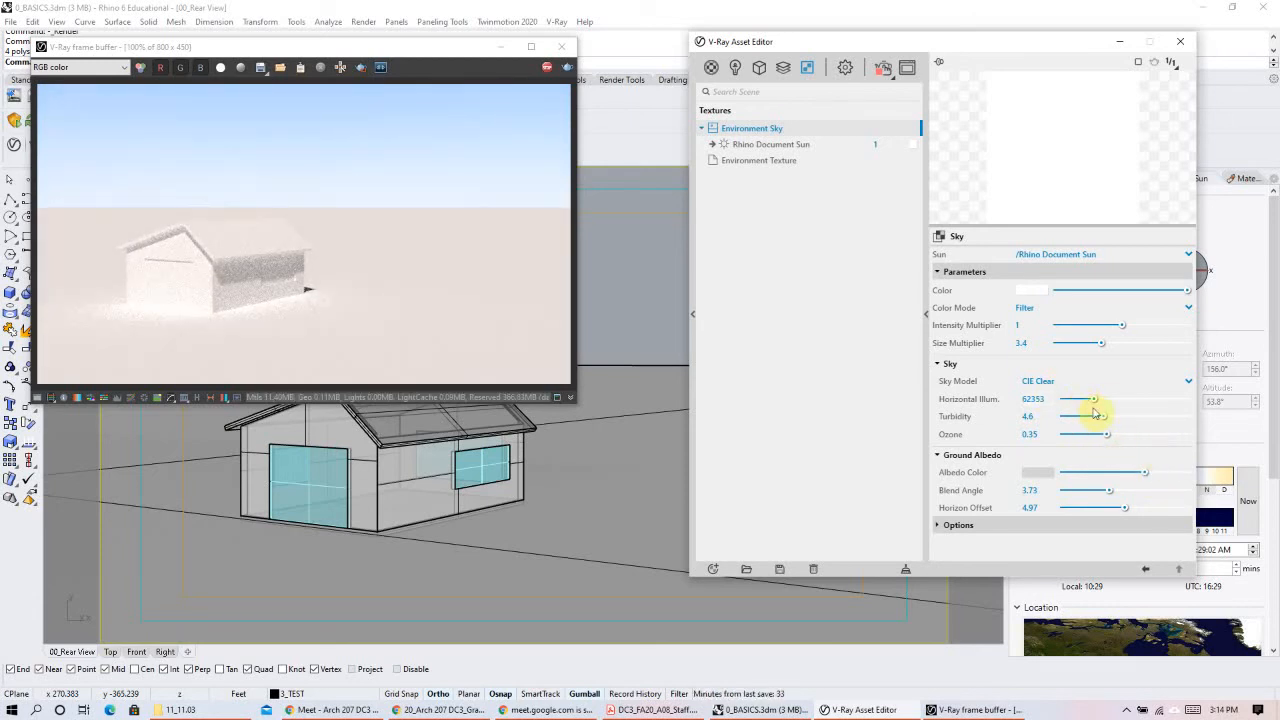
Step: Set sky Turbidity to about 4.3 after trying 8.9, and try Ozone values of about 0.95, 0.21, 0.66 and 0.84, settling on 0.17
left_click_drag(1103, 416, 1168, 421)
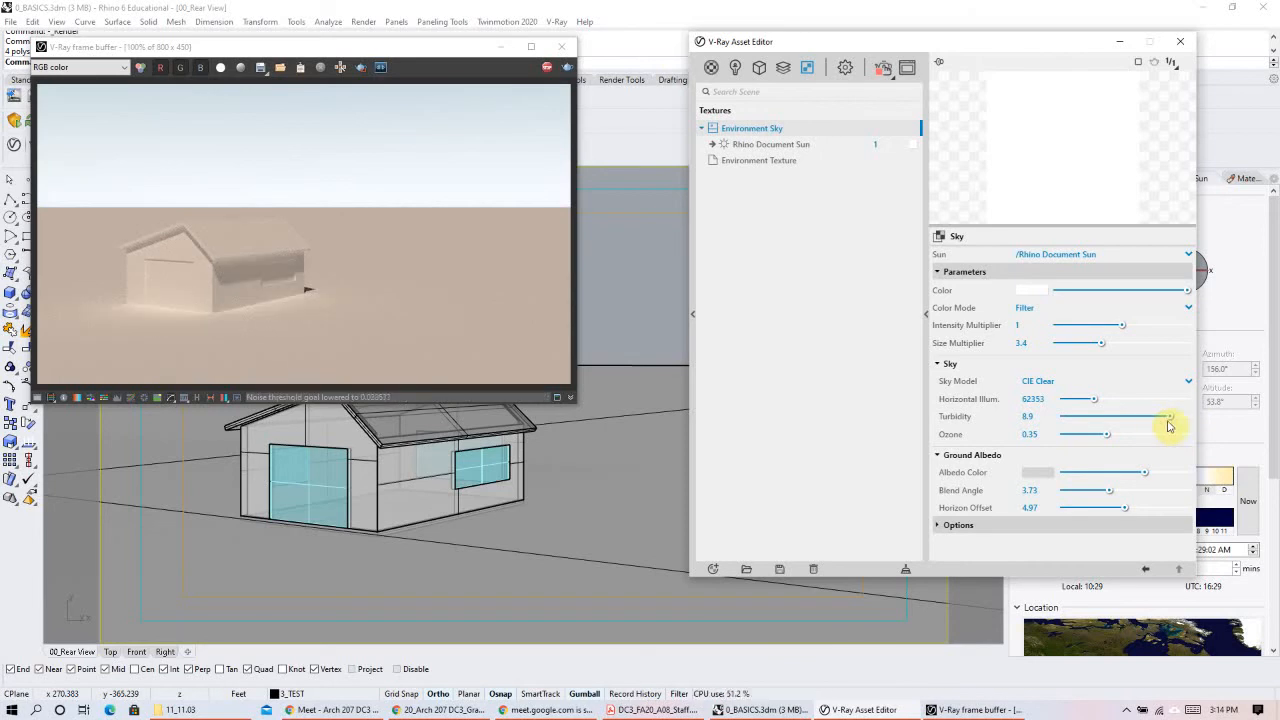
left_click_drag(1172, 421, 1100, 423)
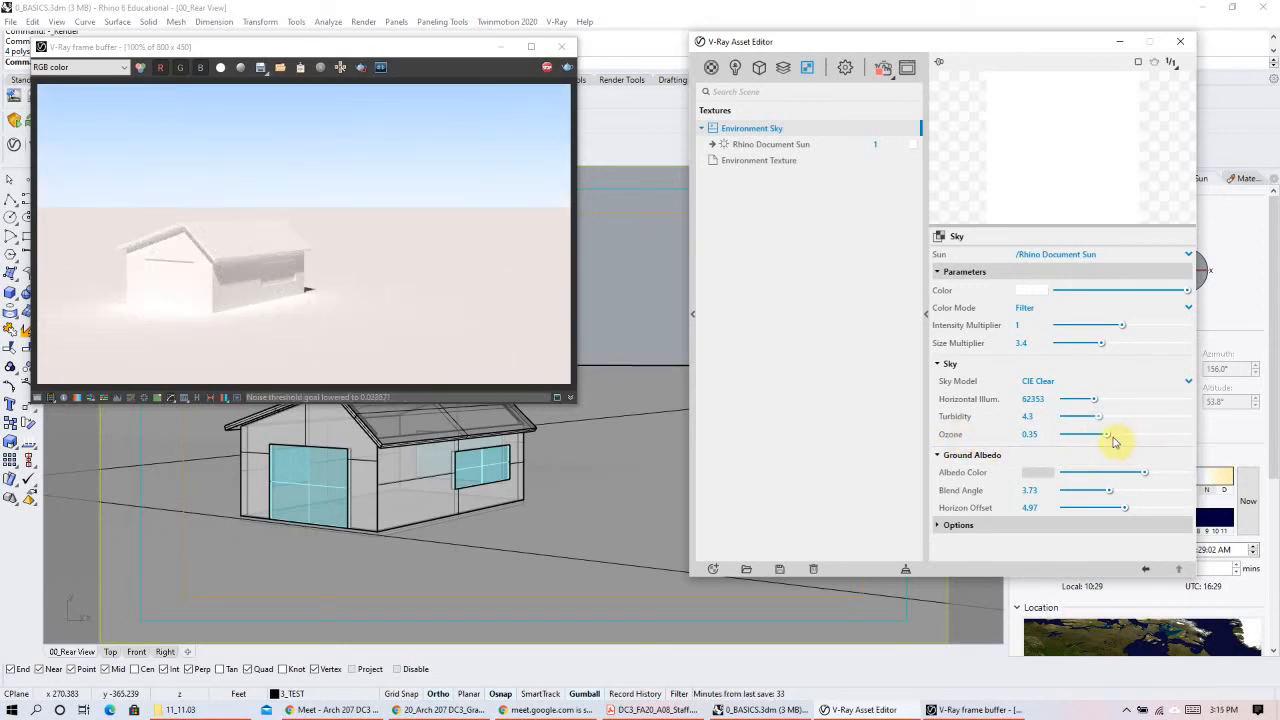
left_click_drag(1110, 437, 1172, 437)
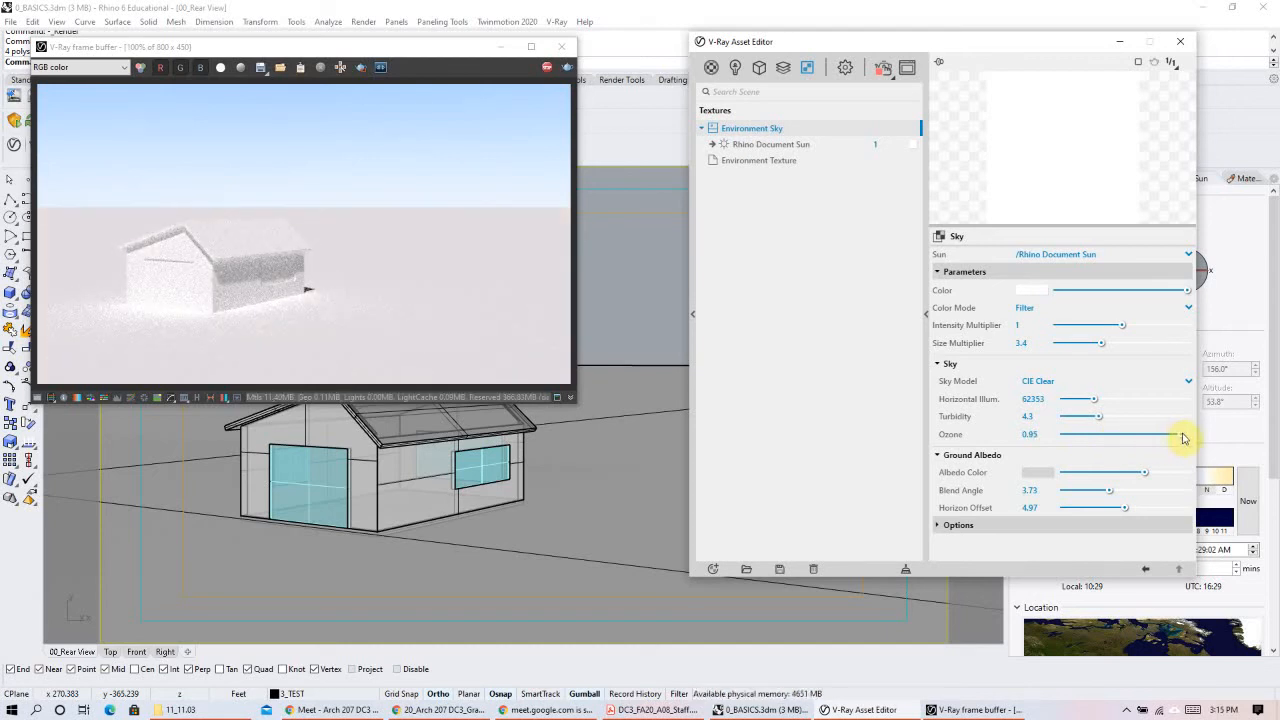
left_click_drag(1175, 436, 1091, 445)
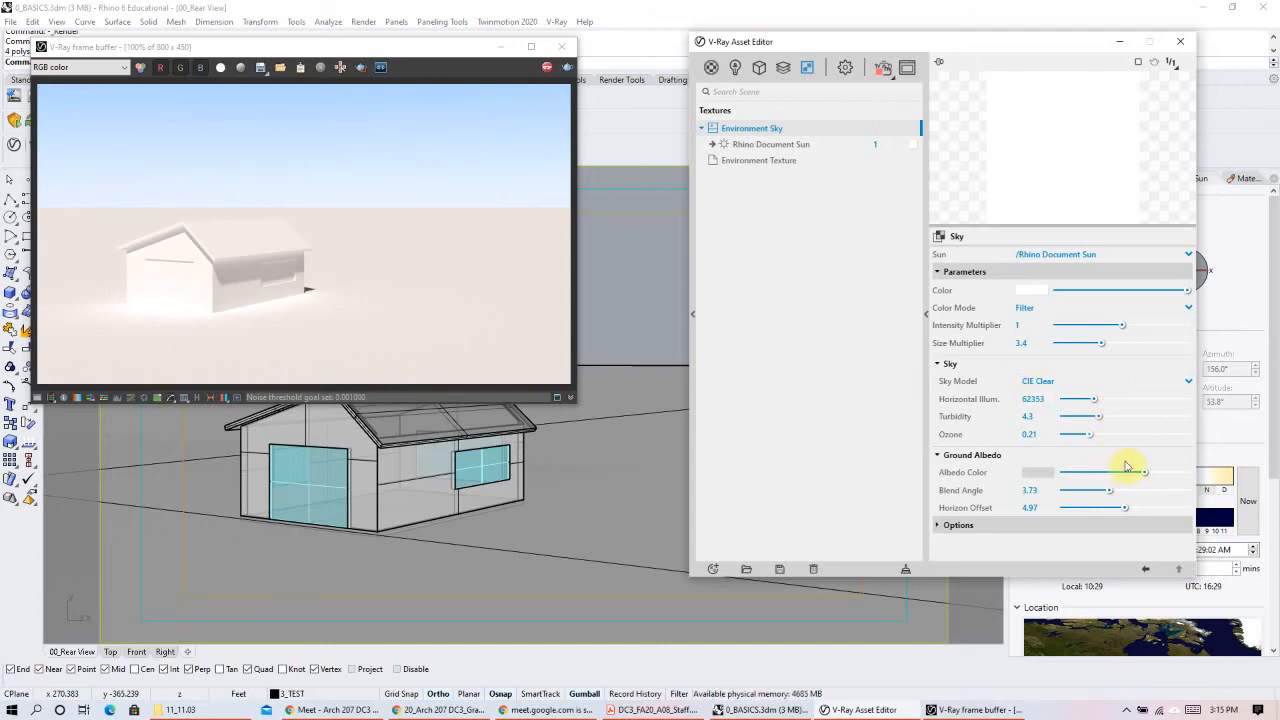
left_click_drag(1090, 436, 1147, 445)
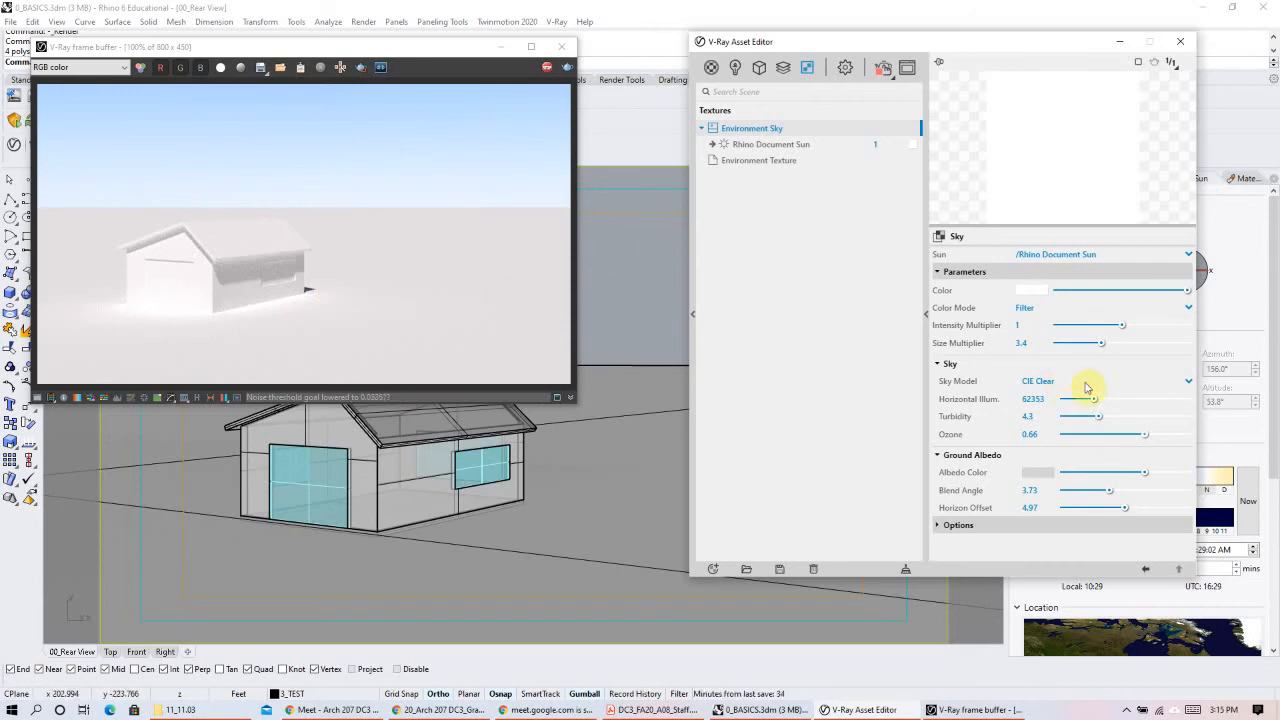
left_click_drag(1147, 436, 1168, 436)
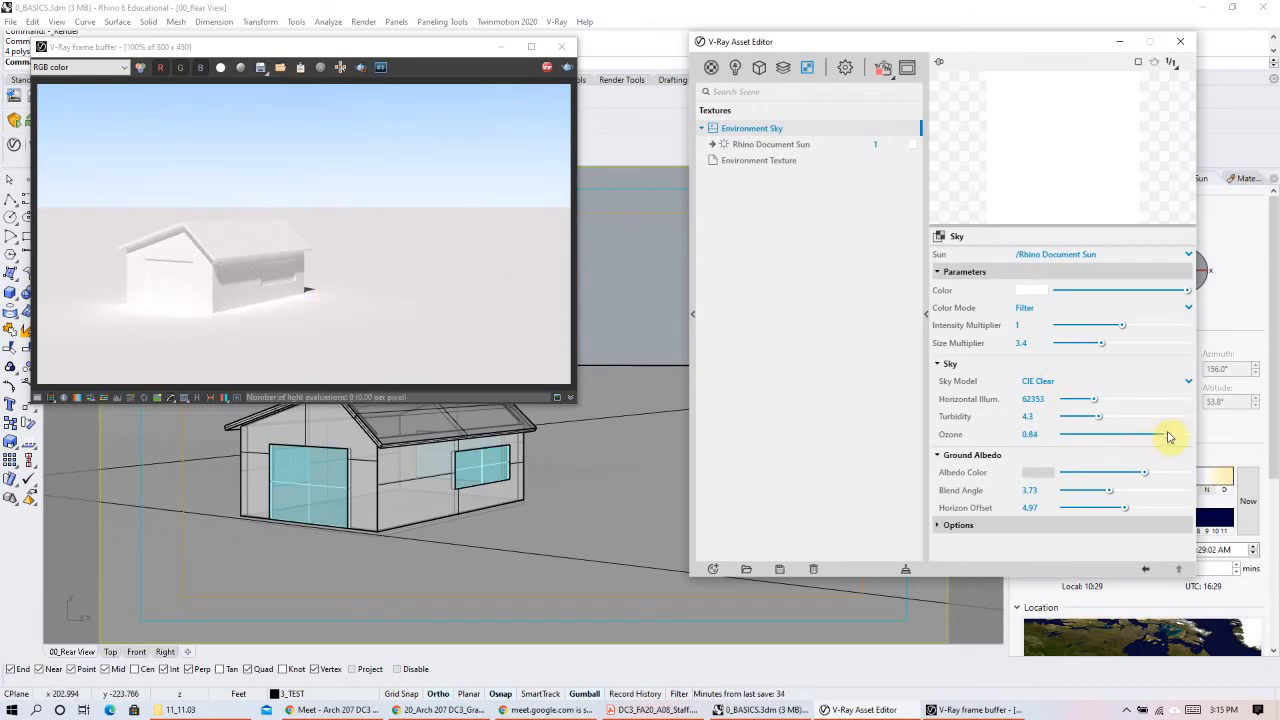
left_click_drag(1168, 436, 1084, 434)
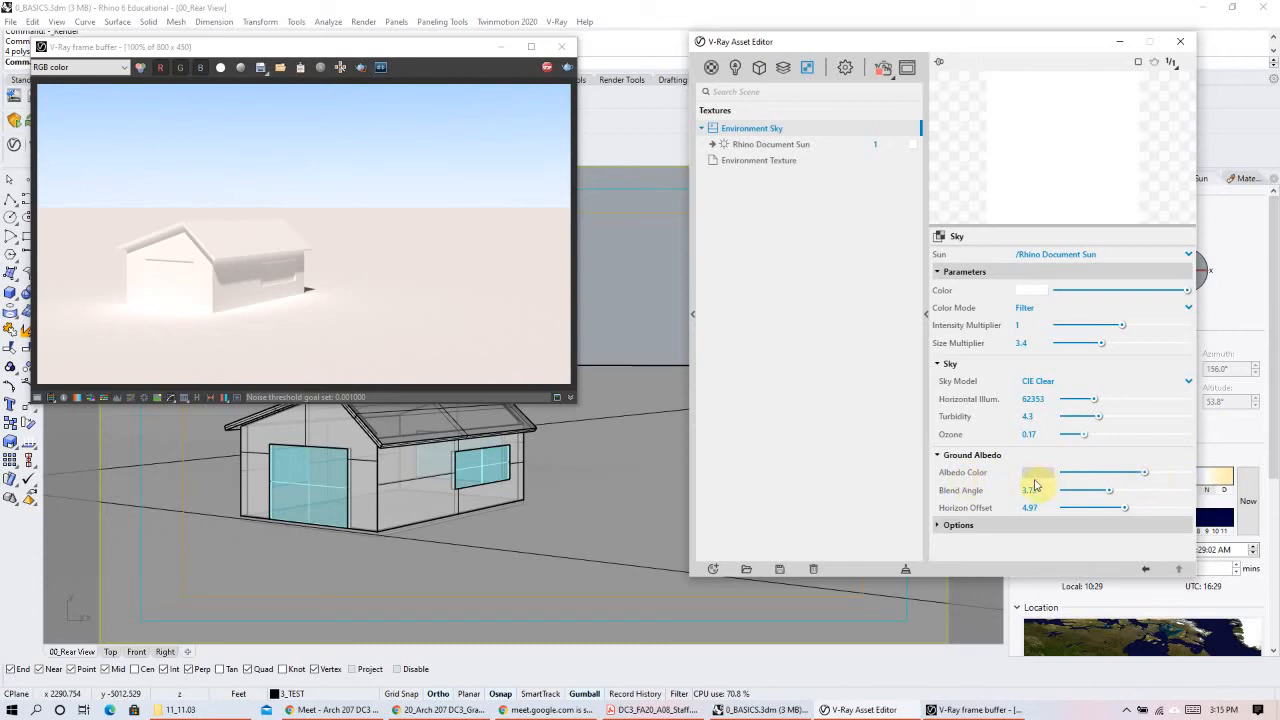
Step: Try near-white and dark grey for the ground Albedo Color, set it to light grey, and lower the Horizon Offset to about 1.96
left_click_drag(1145, 473, 1182, 477)
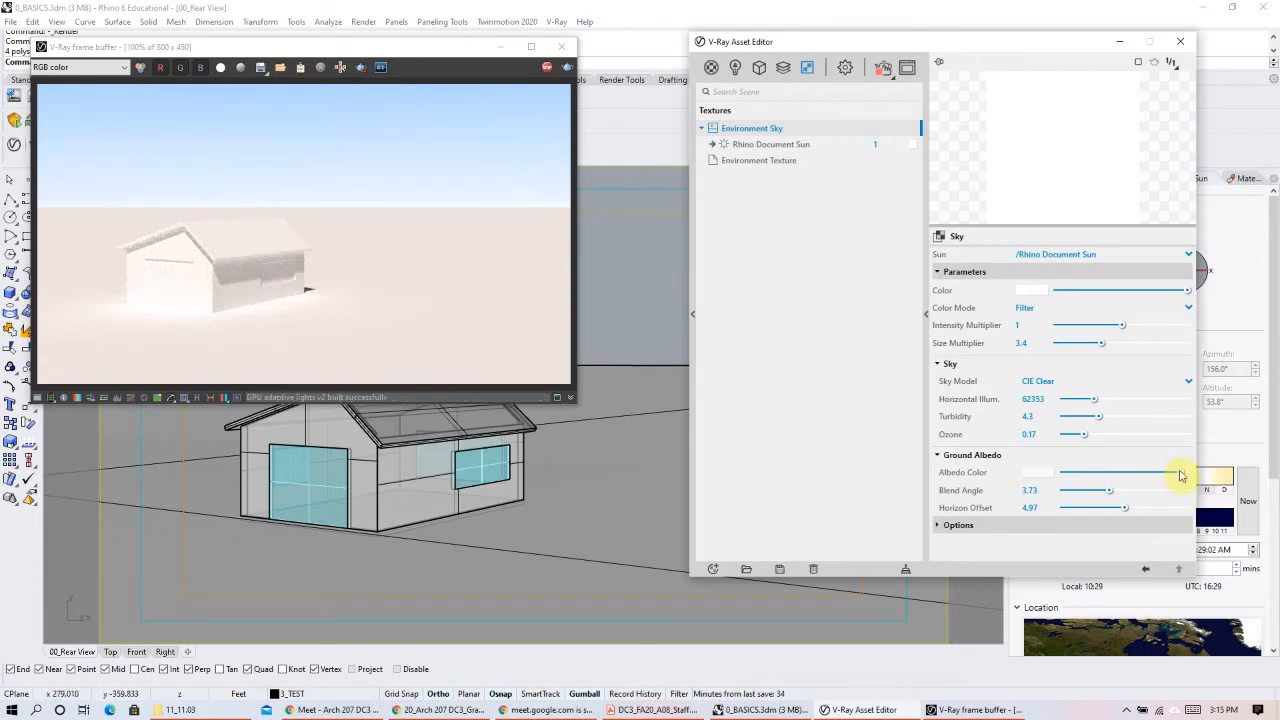
left_click_drag(1158, 476, 1081, 473)
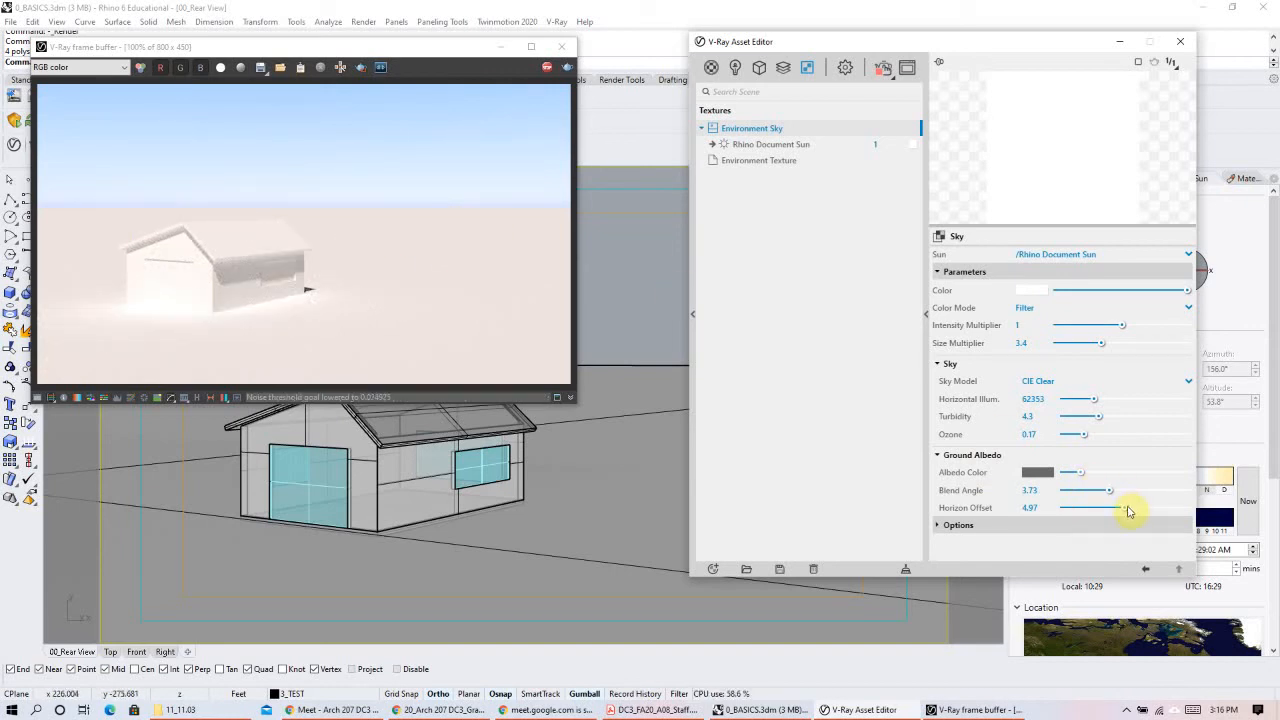
left_click_drag(1120, 511, 1097, 513)
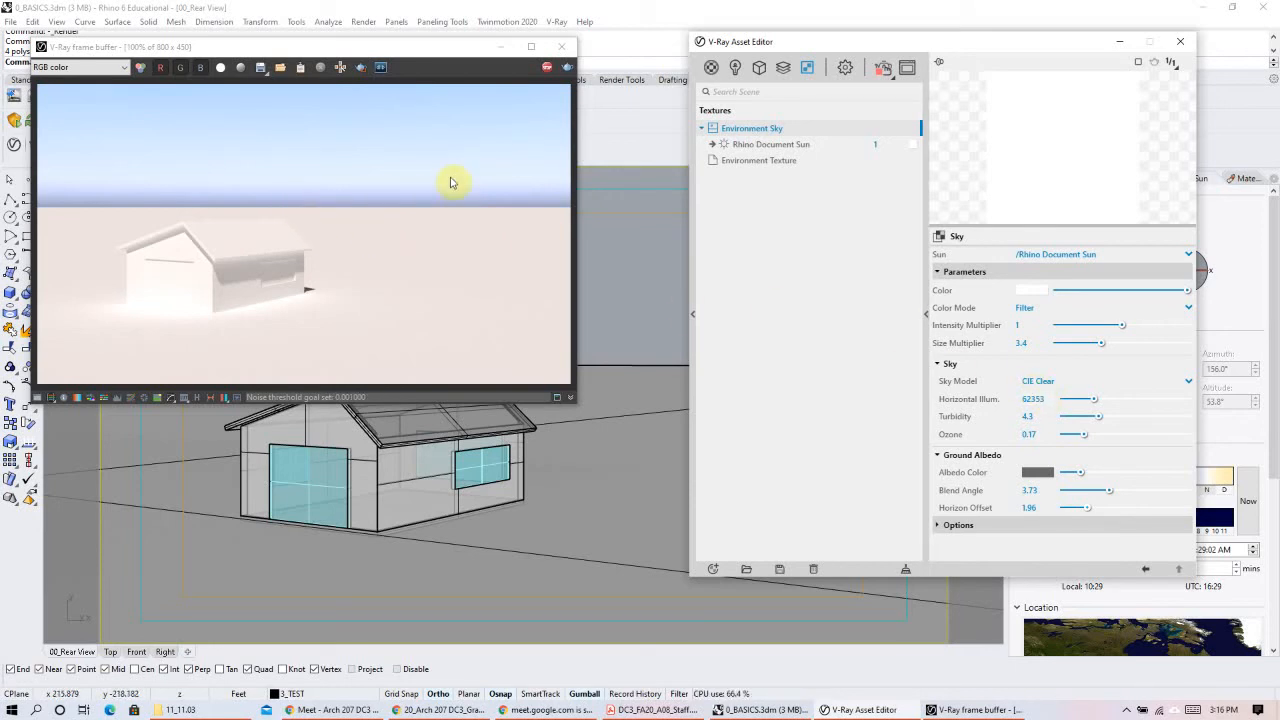
left_click_drag(1092, 479, 1157, 474)
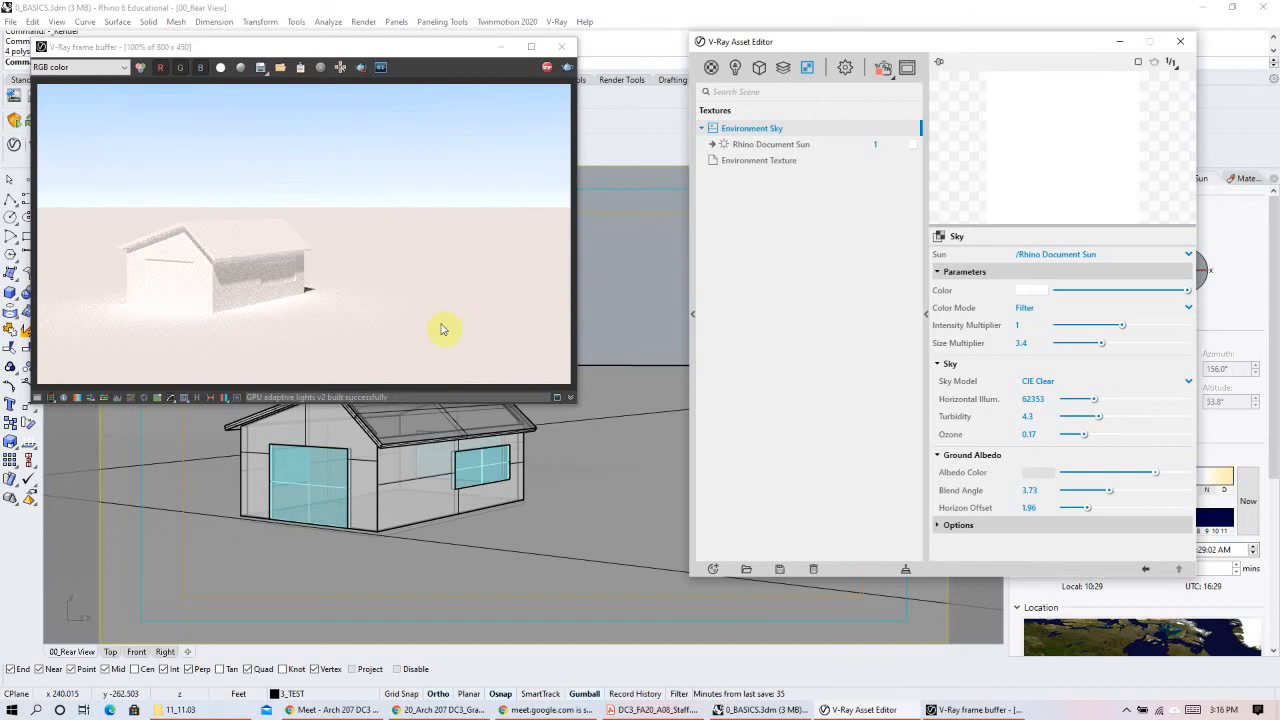
left_click_drag(1155, 478, 1133, 475)
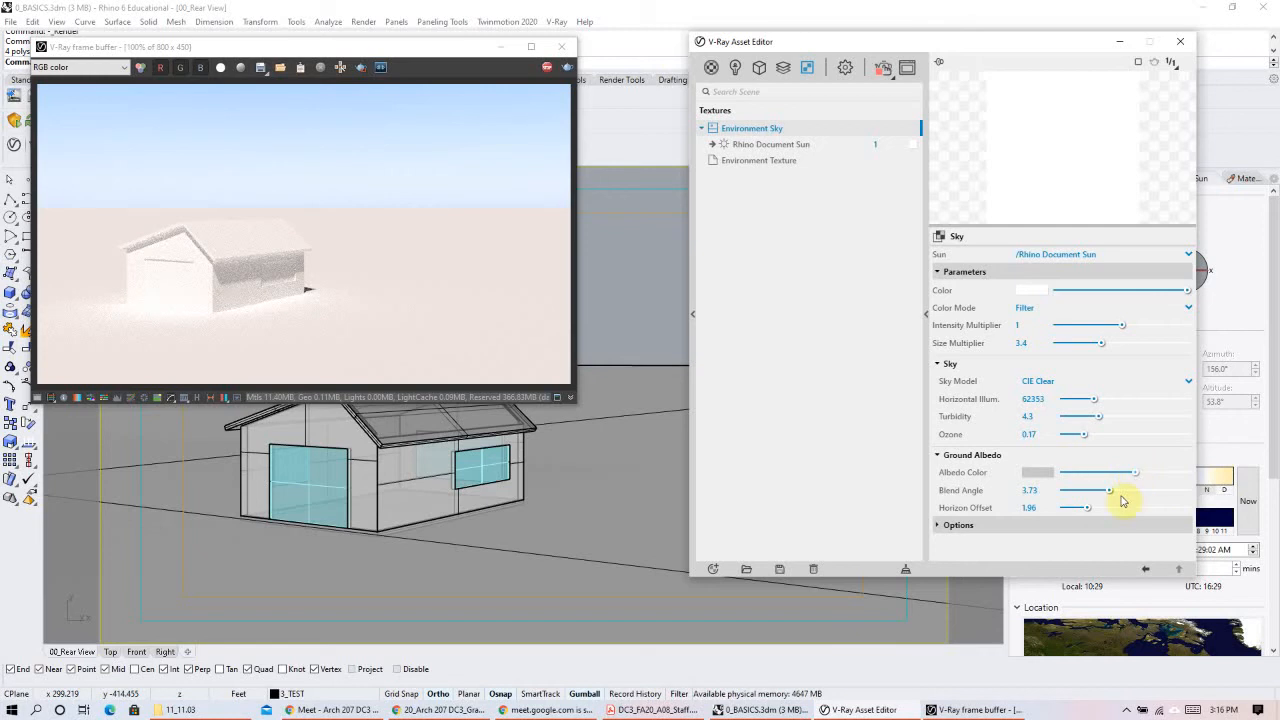
Step: Try Horizon Offsets of about 5.83, 9.48 and 0.24, setting 2.17, and try a Blend Angle of 6.58, setting it to about 3.78
left_click_drag(1087, 508, 1136, 512)
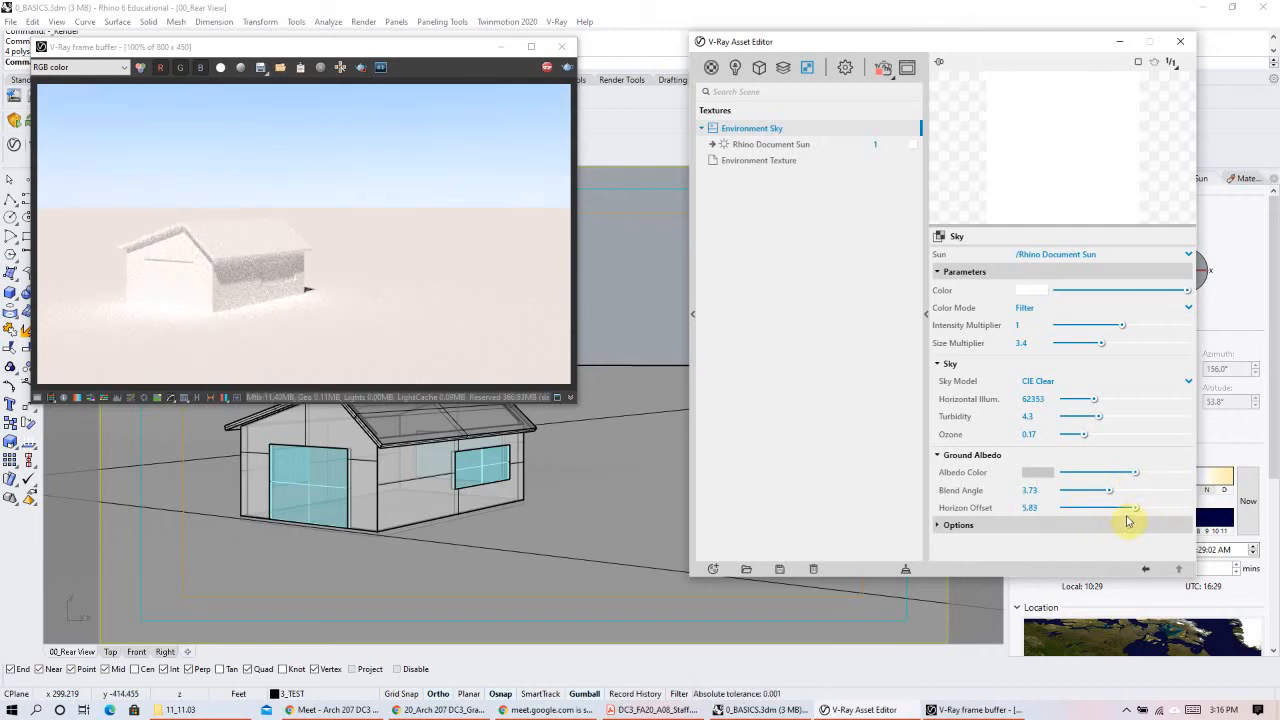
left_click_drag(1136, 508, 1186, 510)
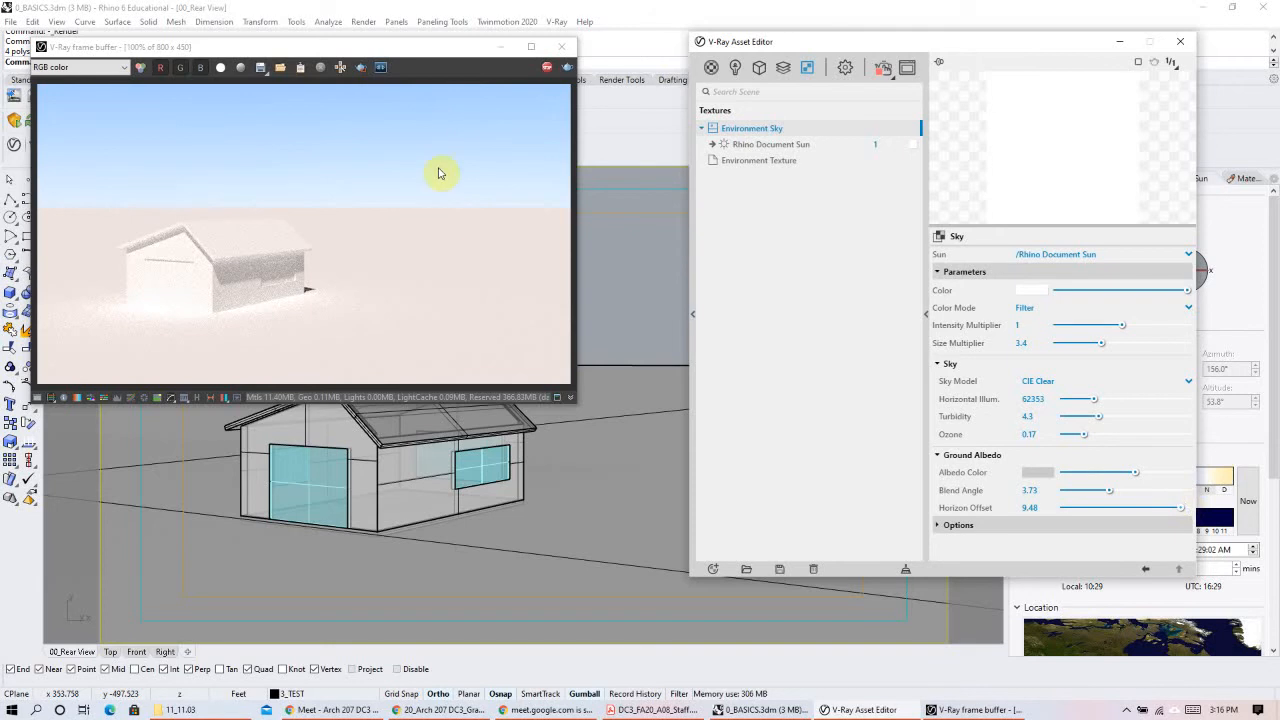
left_click_drag(1184, 507, 1063, 508)
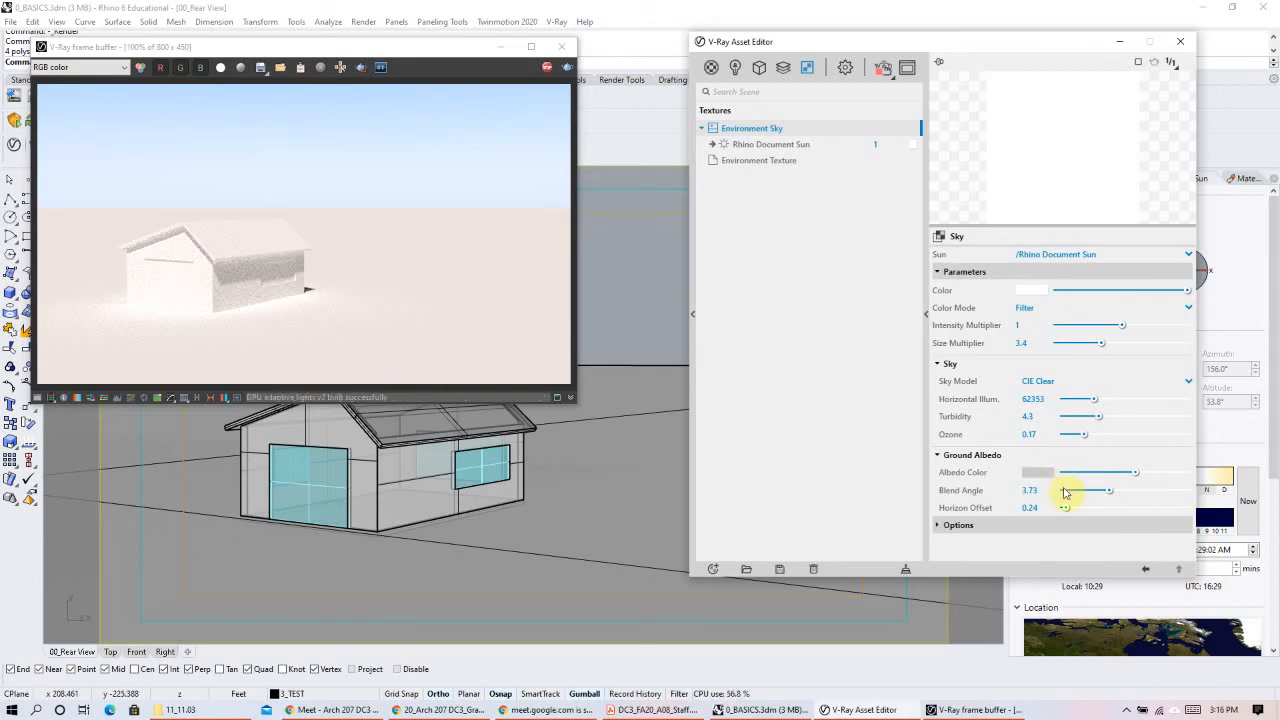
left_click_drag(1073, 512, 1092, 509)
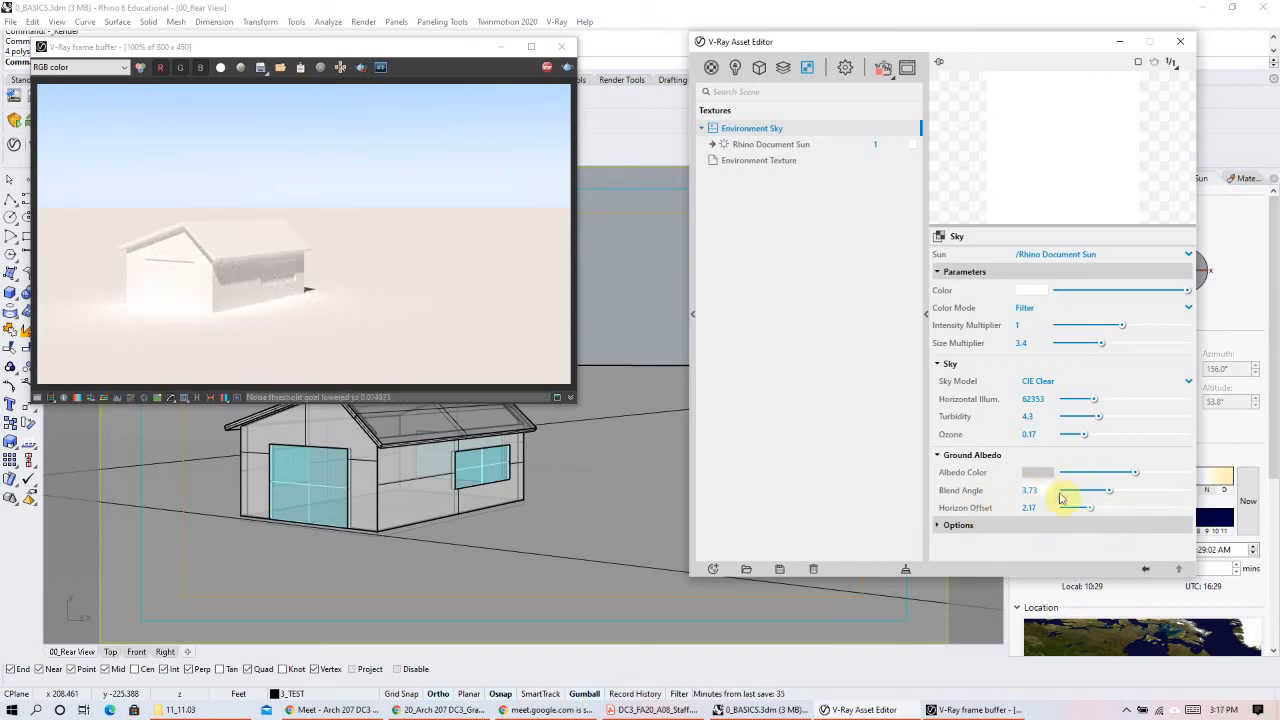
left_click_drag(1109, 491, 1137, 490)
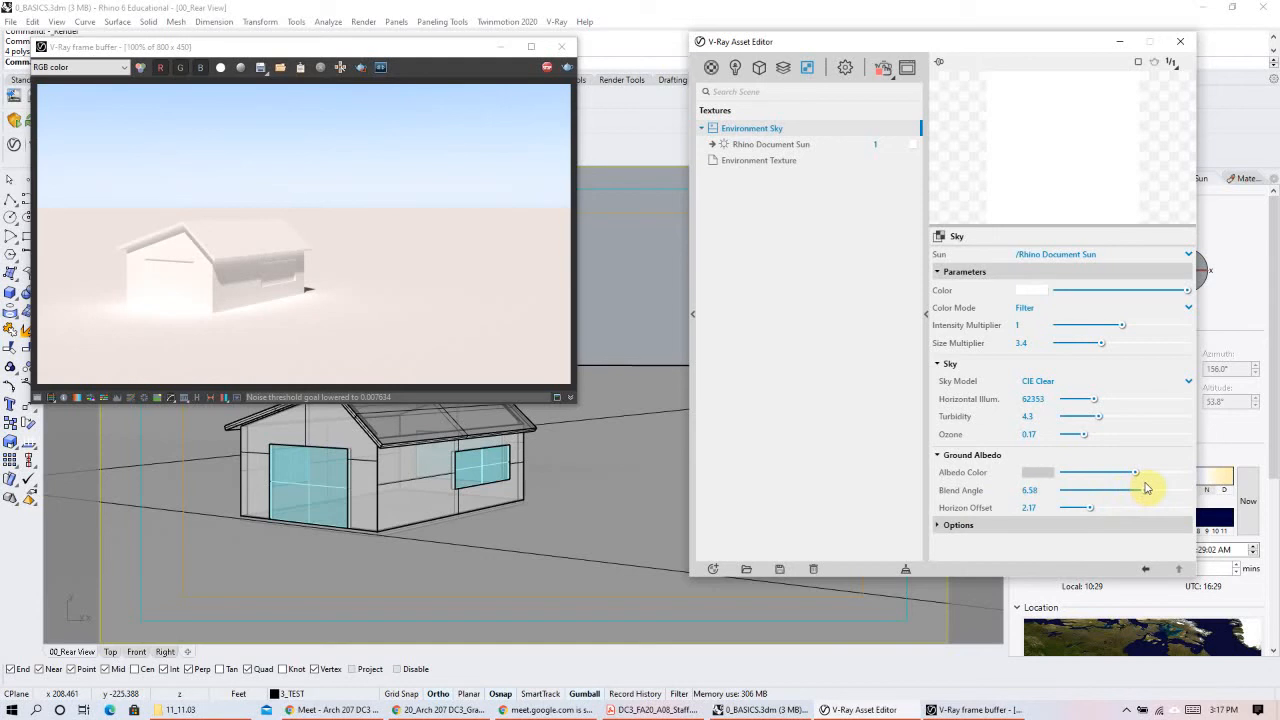
left_click_drag(1145, 493, 1117, 496)
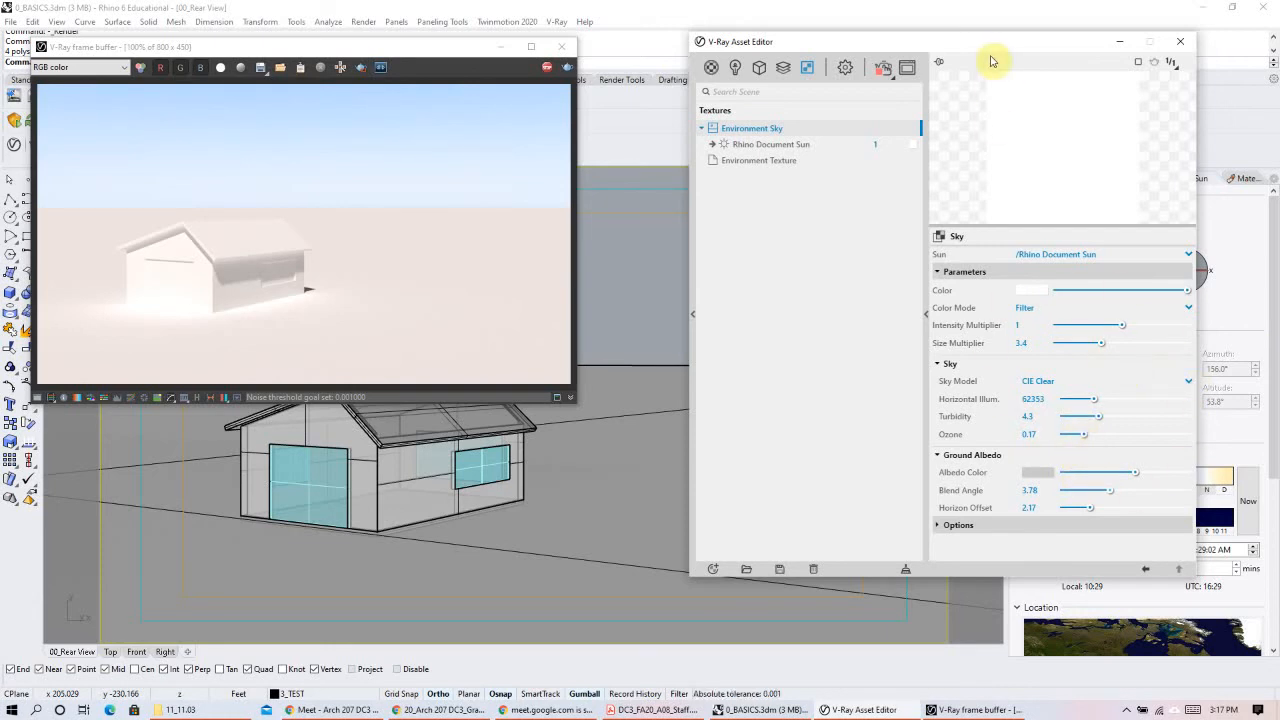
Step: Open the camera's White Balance color in the render settings, try about 4551 K and pure white, and set it to about 4599 K
left_click_drag(976, 40, 895, 37)
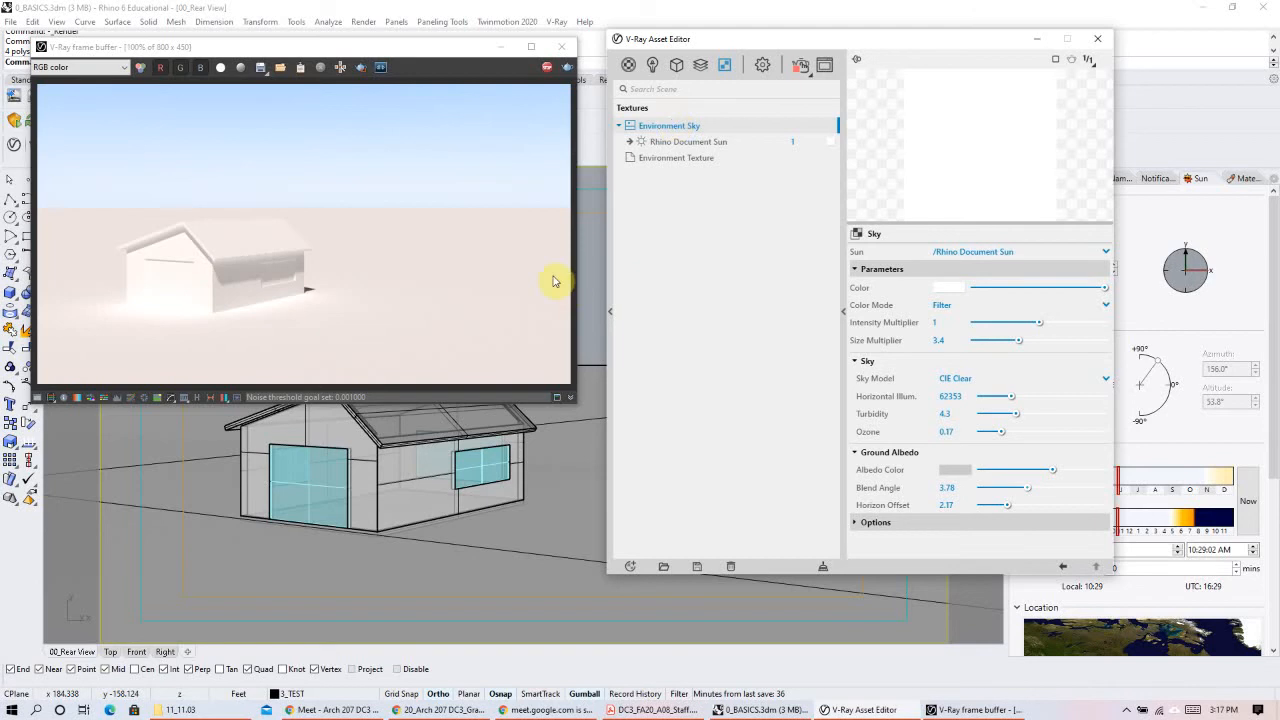
left_click(764, 65)
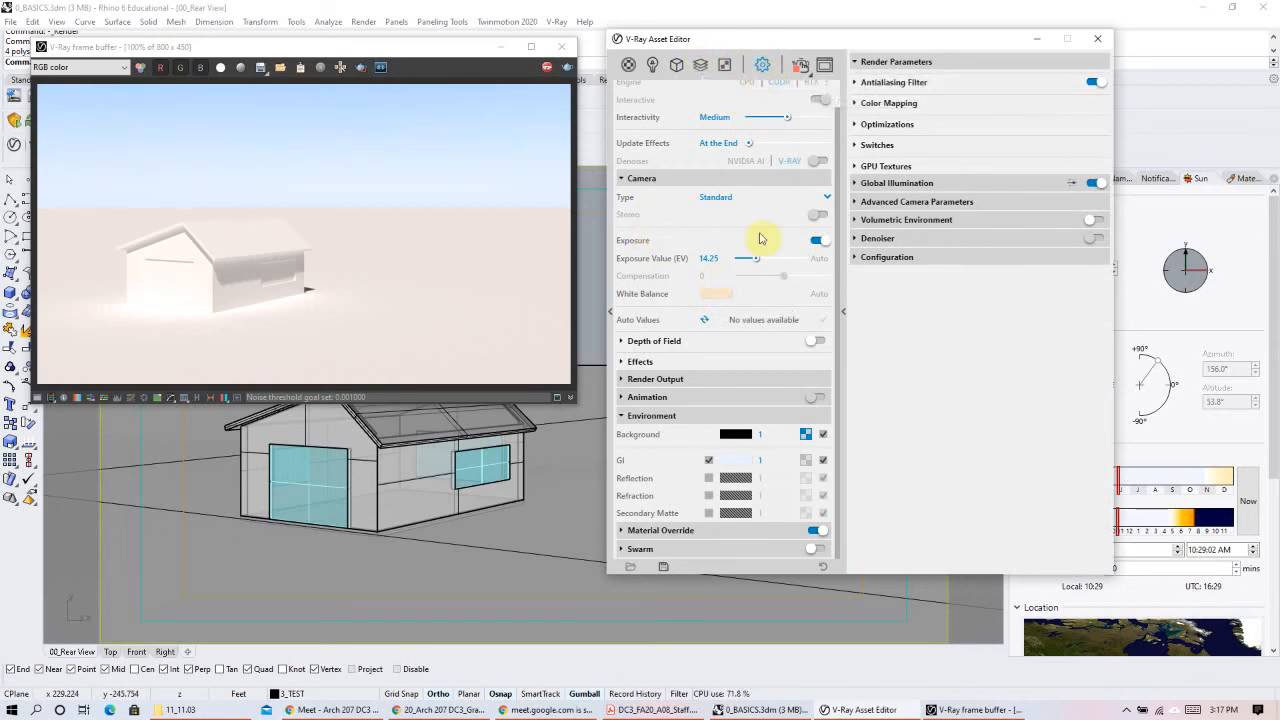
left_click(720, 297)
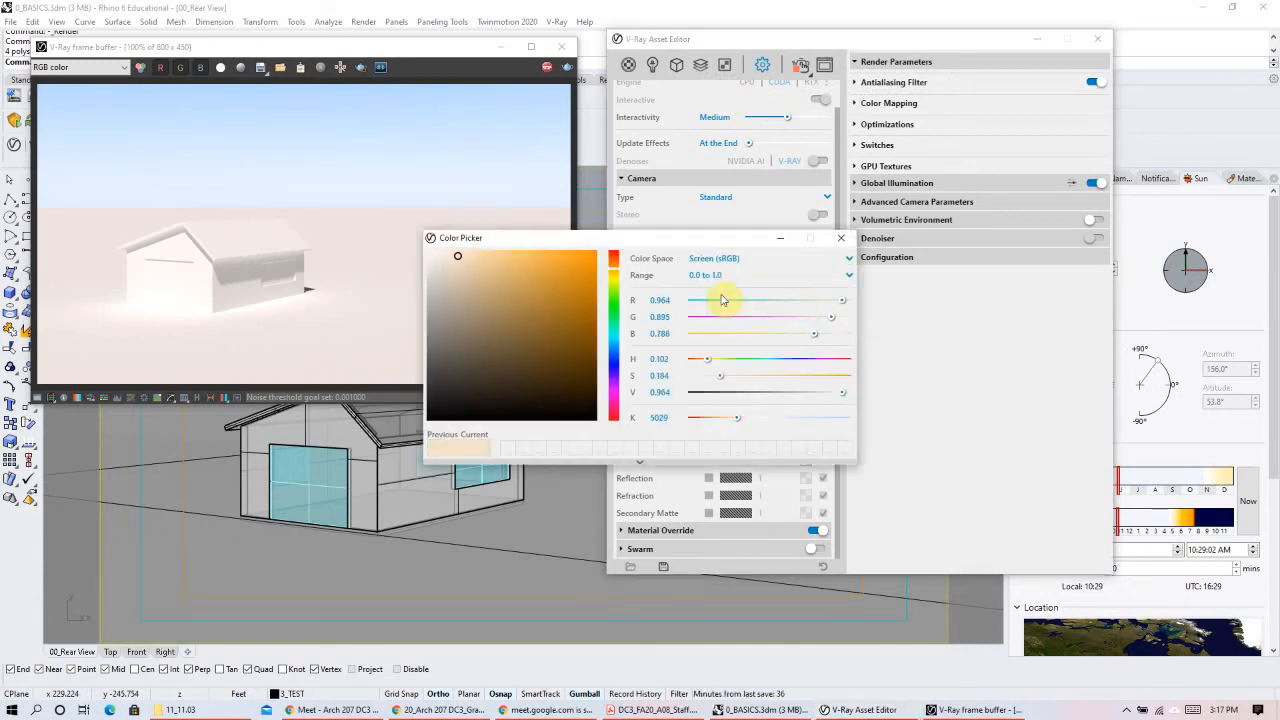
left_click_drag(509, 234, 864, 249)
left_click(784, 258)
left_click_drag(787, 255, 785, 266)
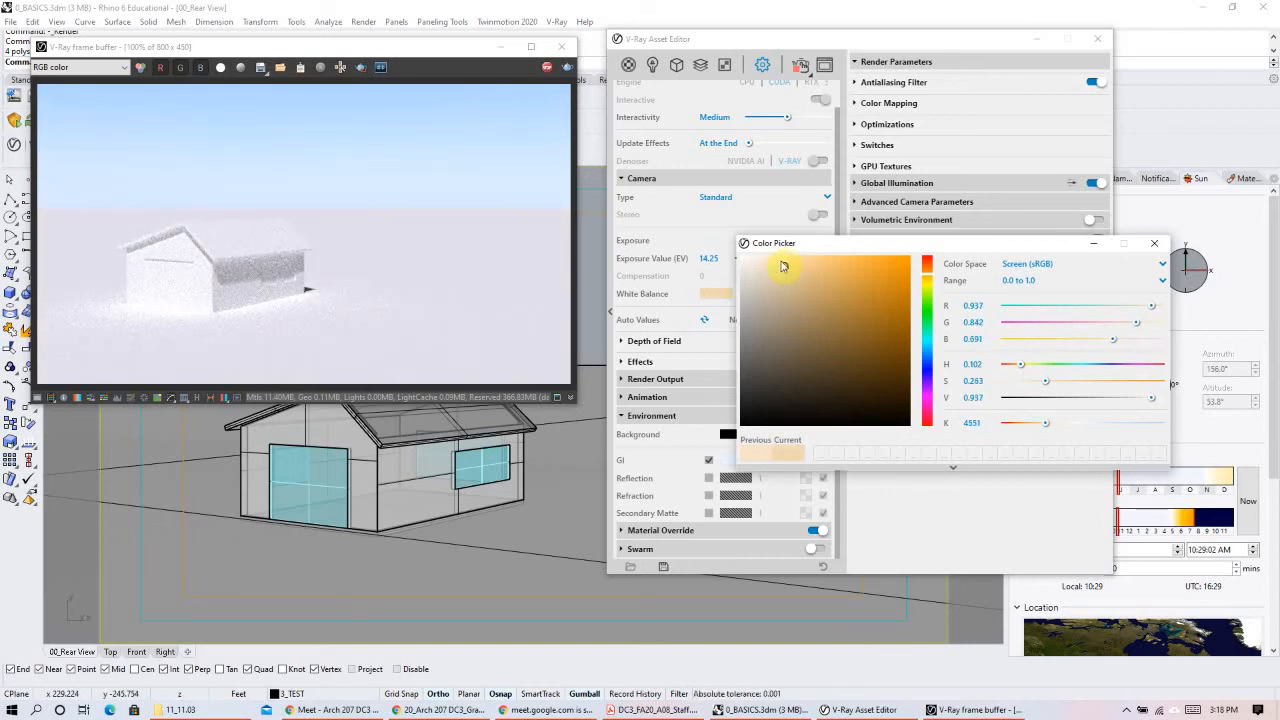
left_click_drag(783, 265, 254, 209)
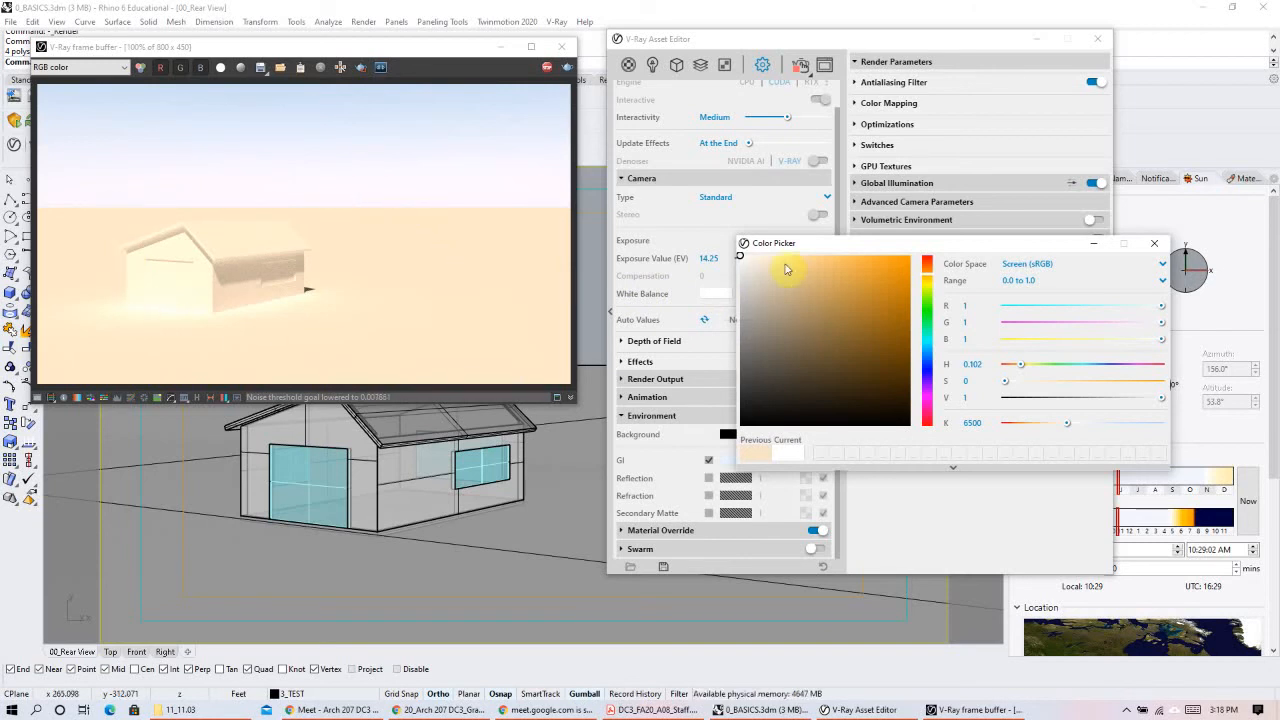
left_click_drag(748, 255, 784, 274)
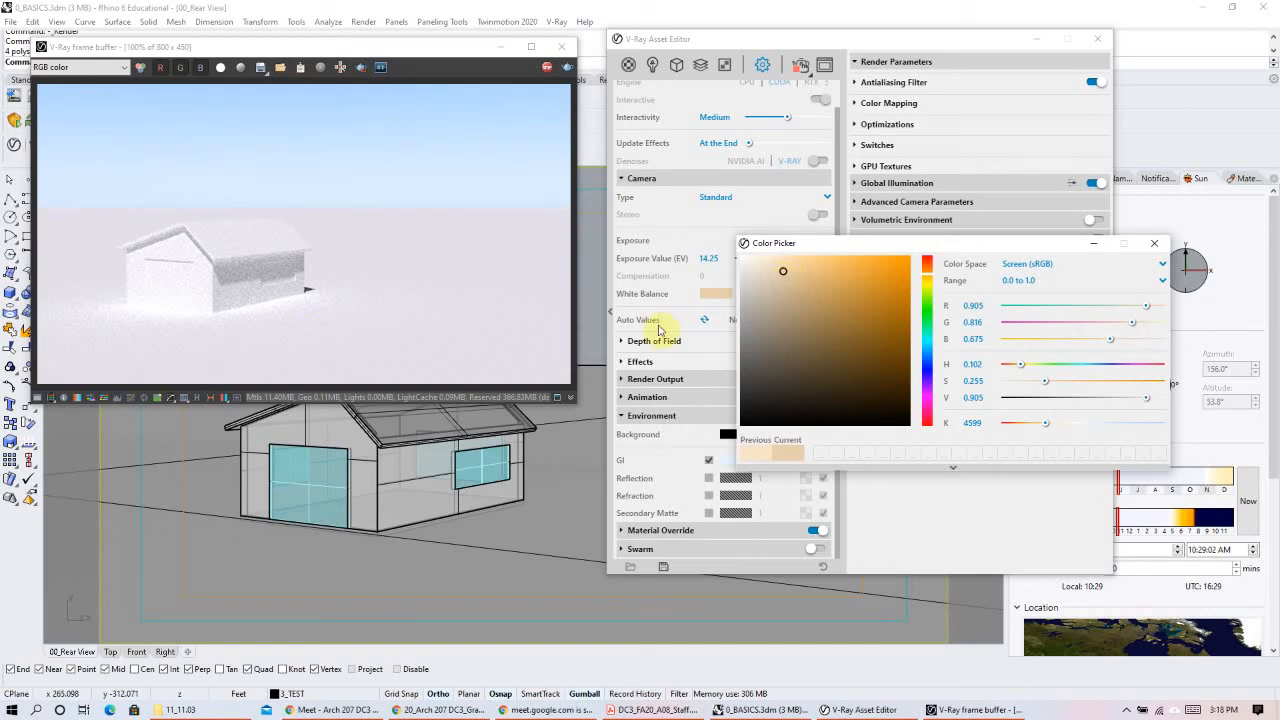
Step: Orbit the rear view slightly around the house, try a white balance of about 4503 K, and set it to about 4554 K
right_click_drag(515, 462, 494, 463)
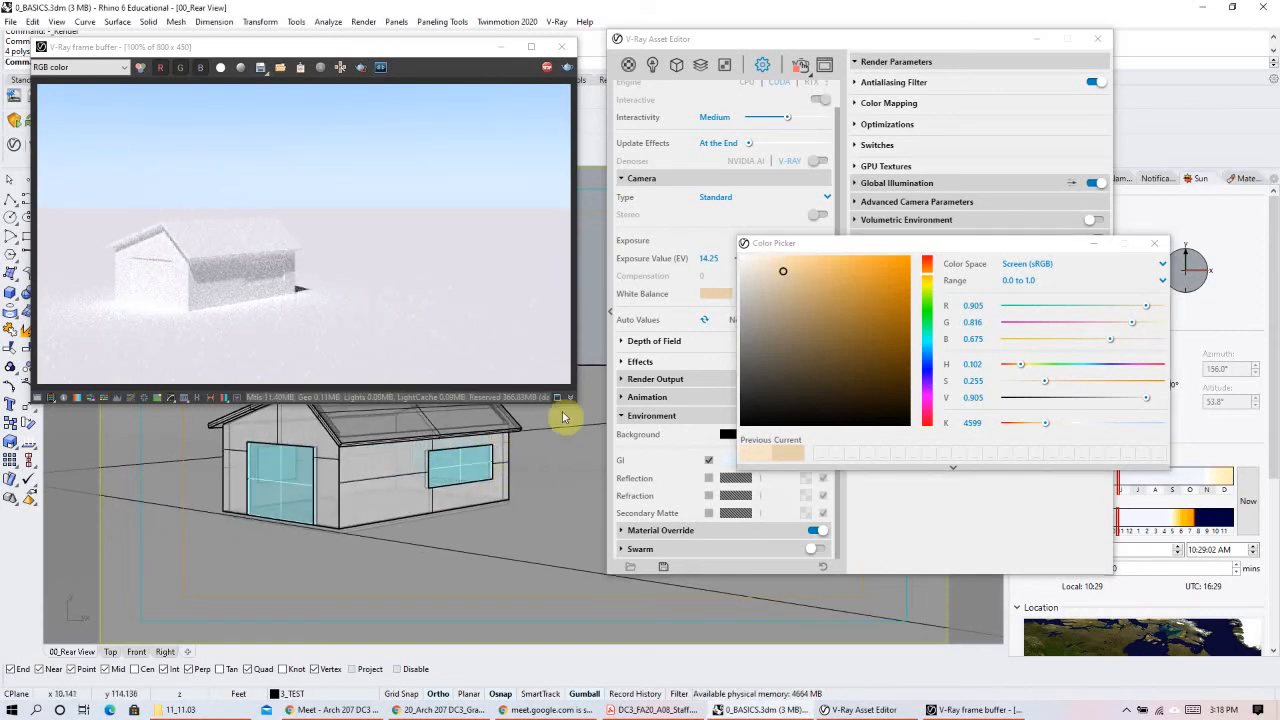
left_click(787, 264)
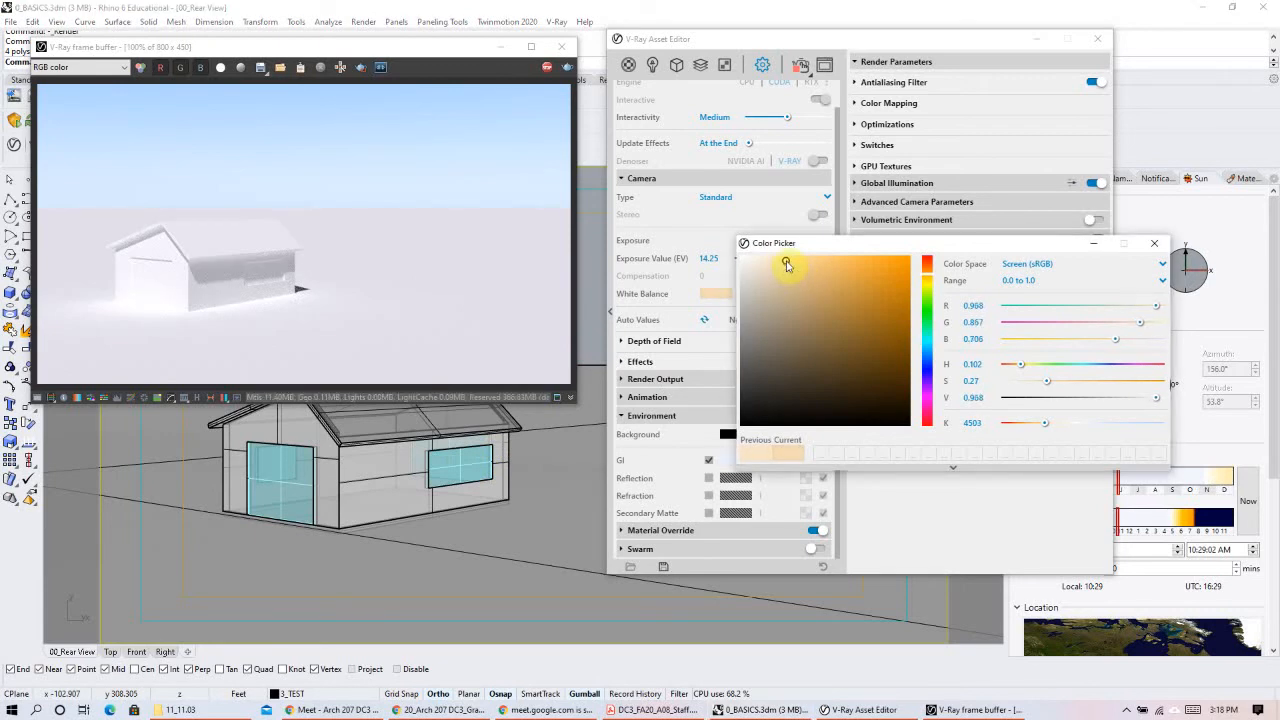
left_click(785, 272)
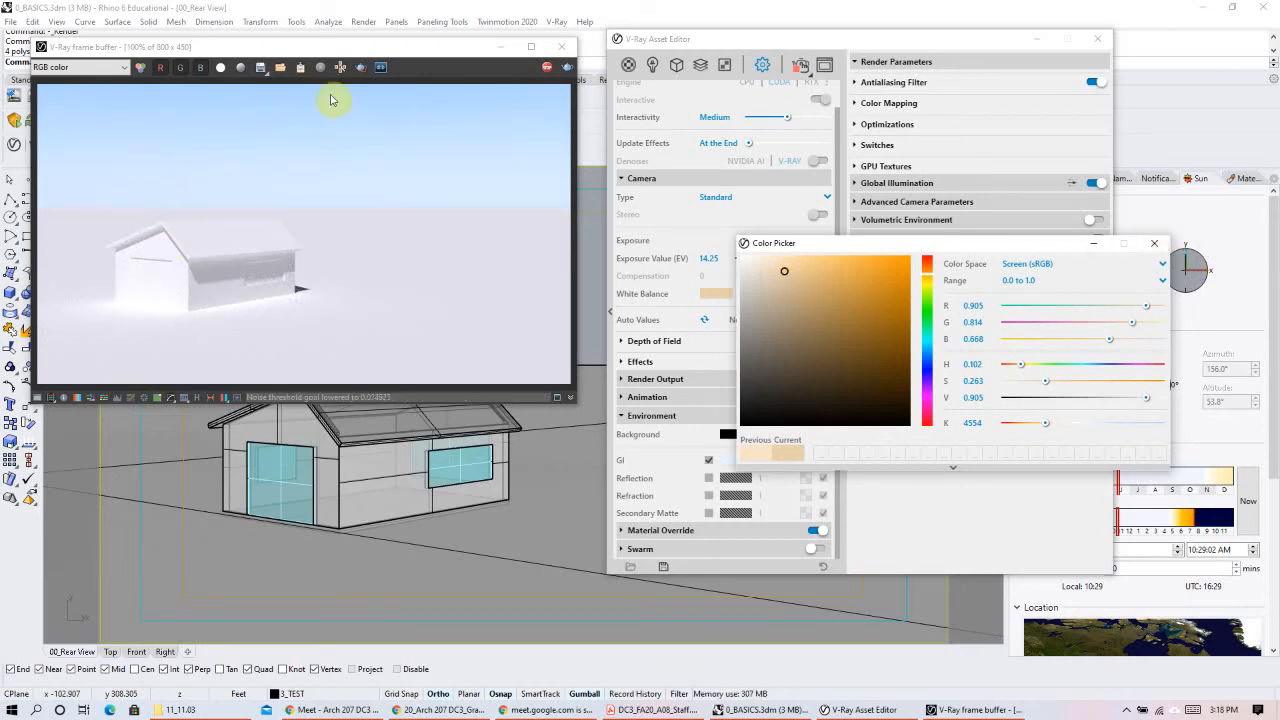
Step: Compare white balances of about 4647, 4688 and 4559 K in a render region around the house's roof, and turn region rendering off
left_click(361, 67)
left_click_drag(360, 270, 279, 150)
left_click_drag(110, 199, 300, 283)
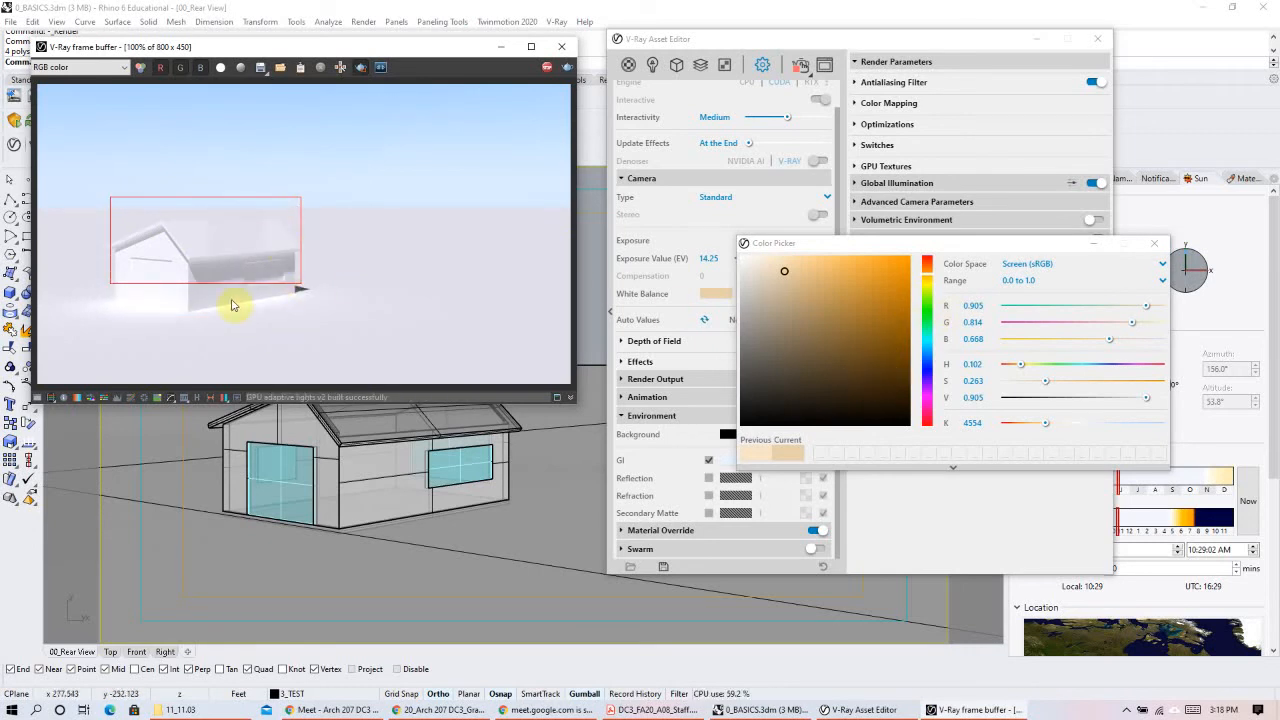
left_click(782, 278)
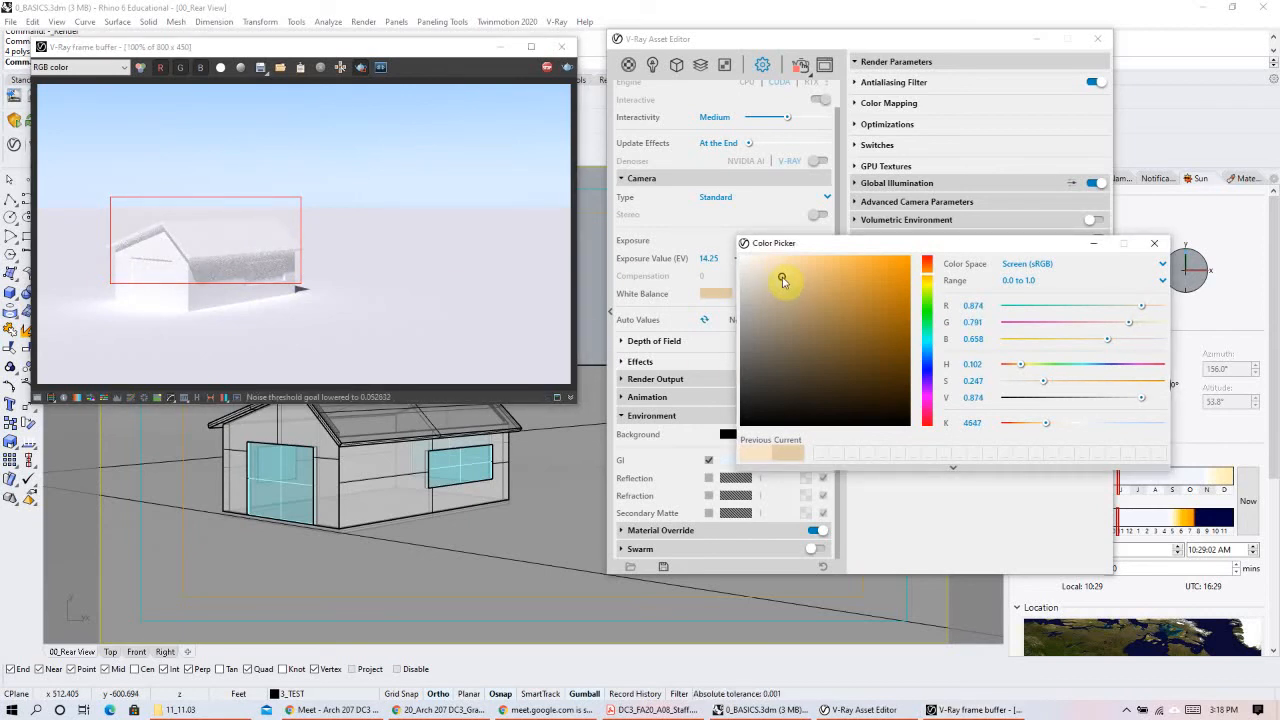
left_click(781, 269)
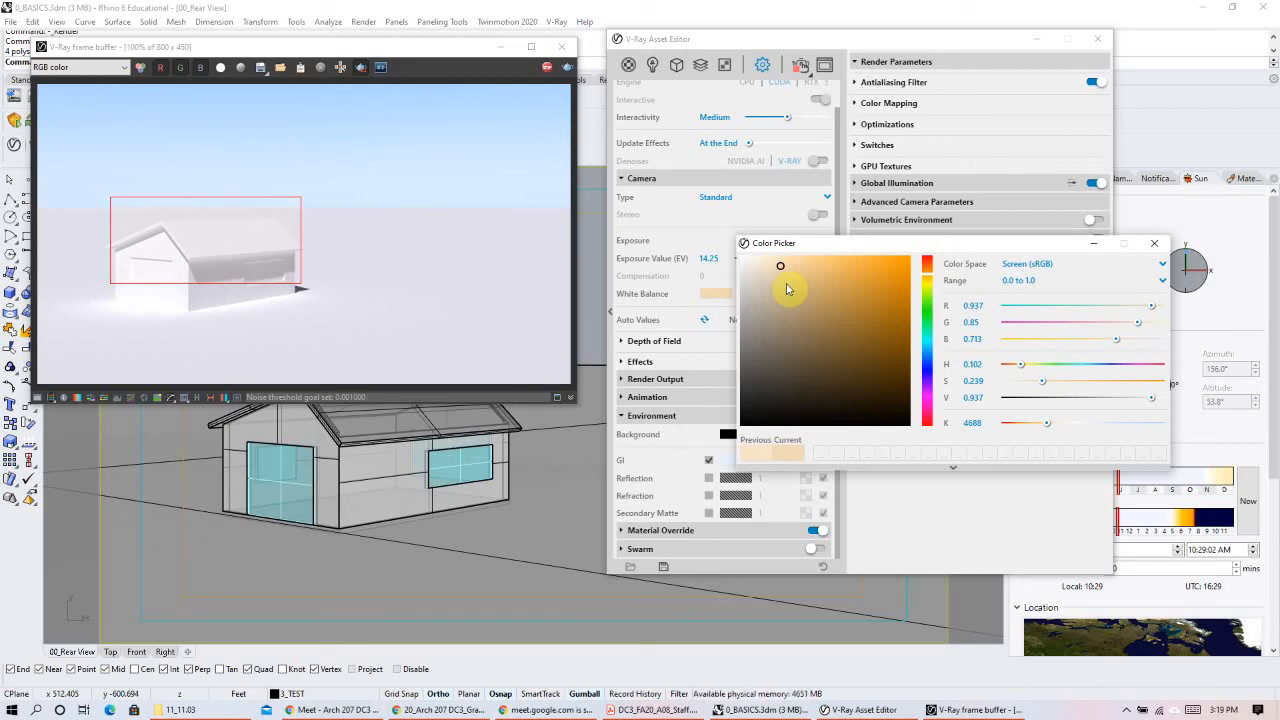
left_click(784, 282)
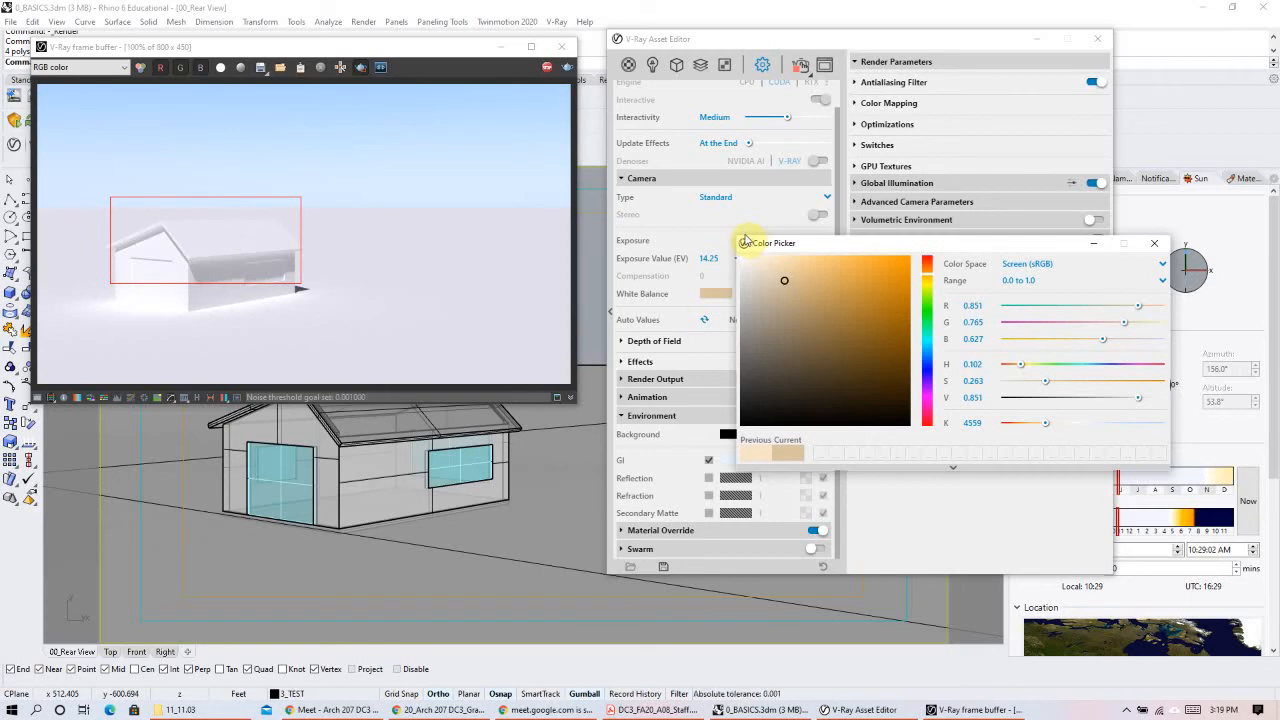
left_click(360, 68)
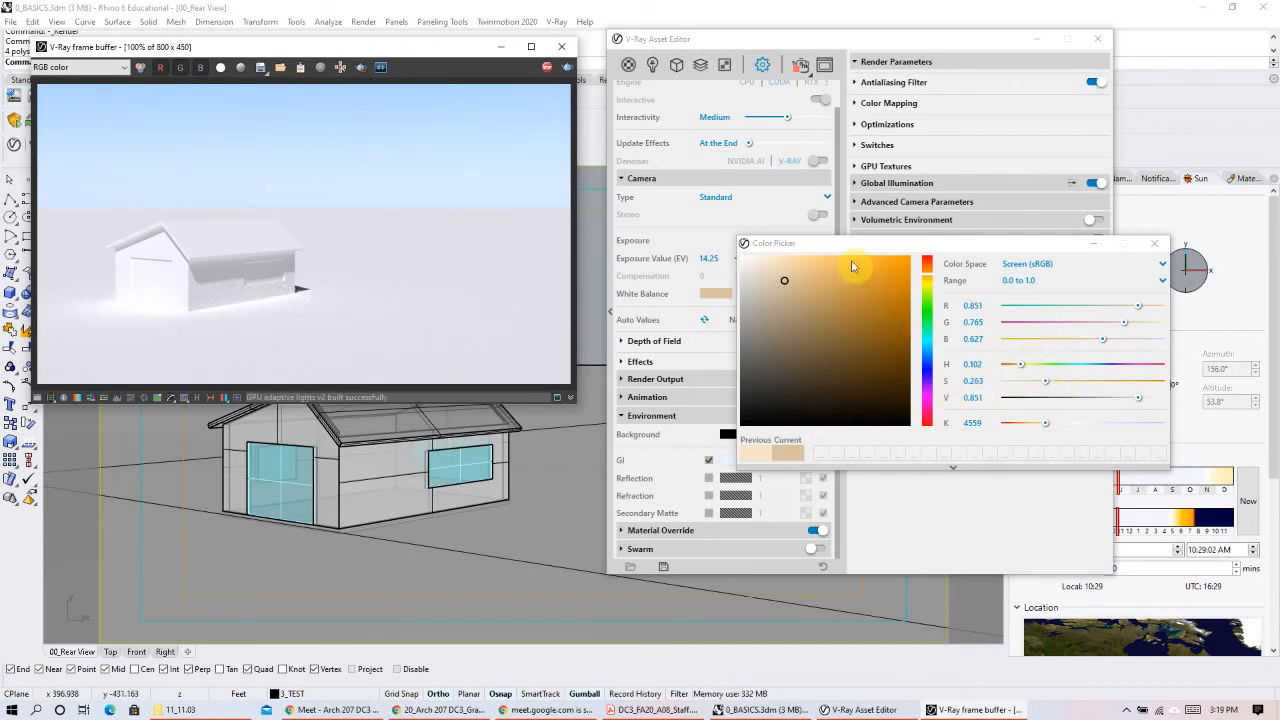
Step: Try a white balance of about 4428 K, settle on about 4602 K, and close the color picker
left_click(788, 280)
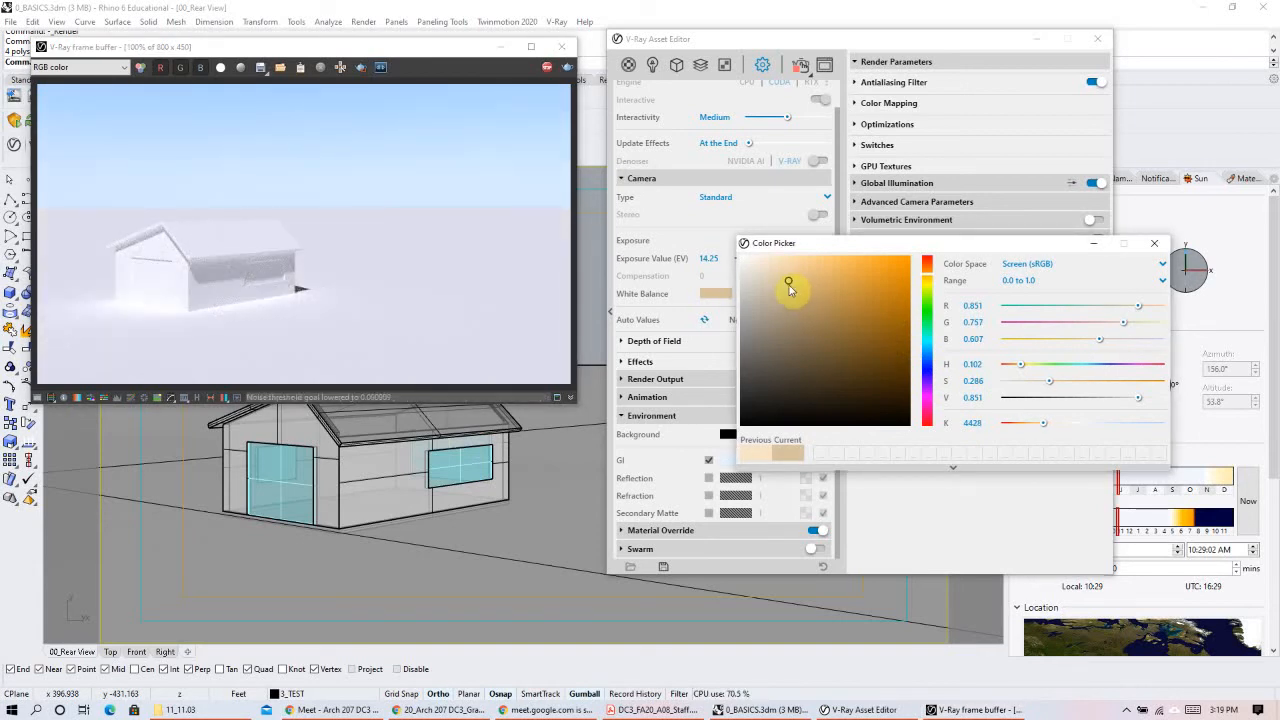
left_click(783, 280)
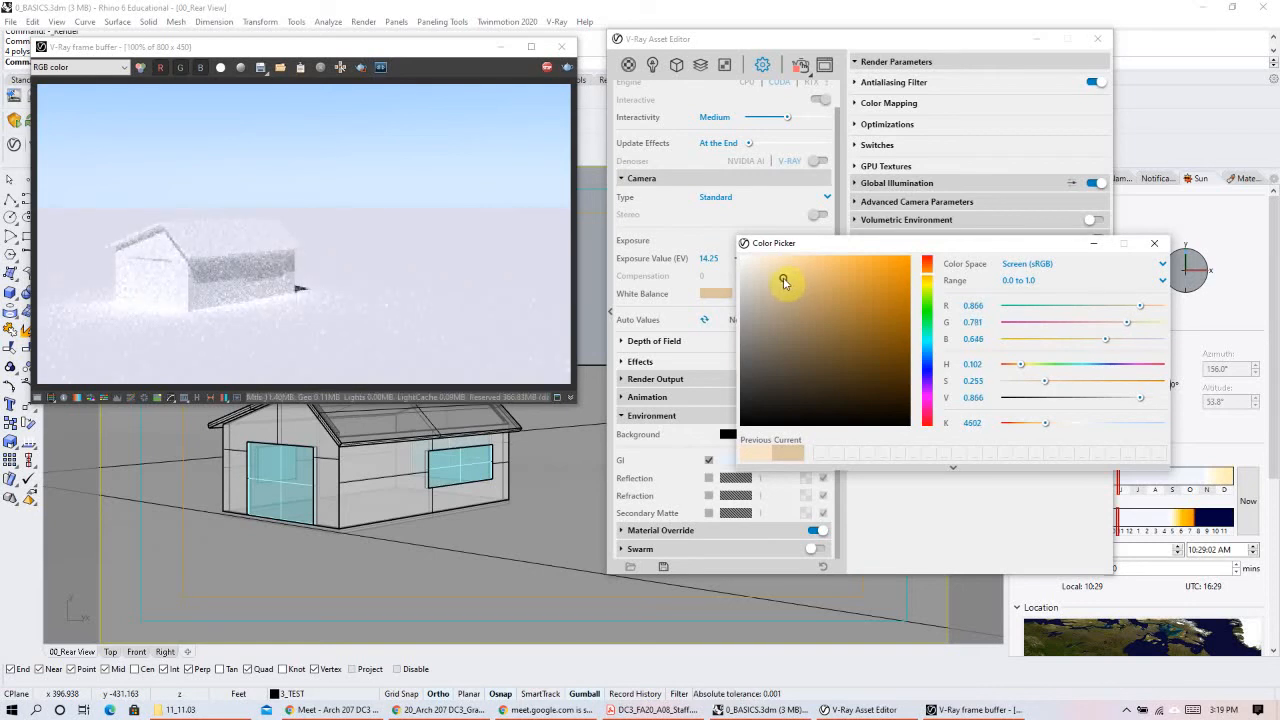
left_click(1155, 243)
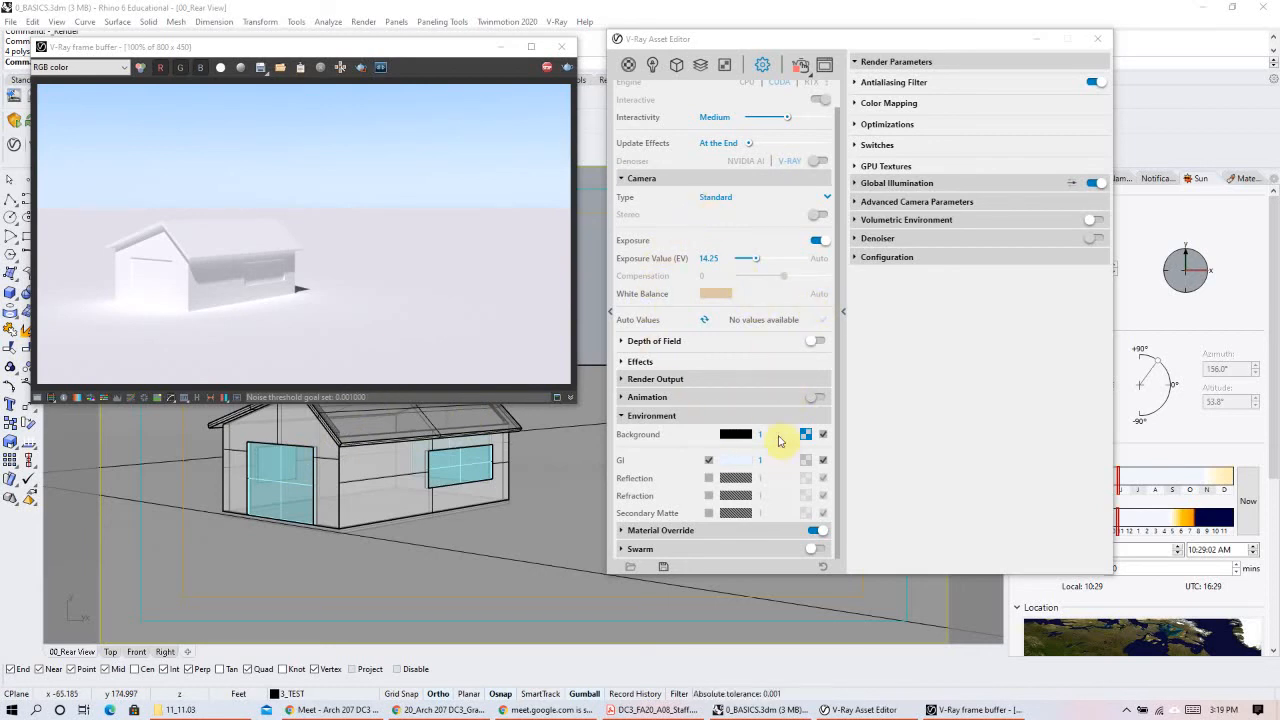
Step: Review the Rhino Document Sun light's parameters and look through the geometry and render element assets
scroll(755, 350, "up", 1)
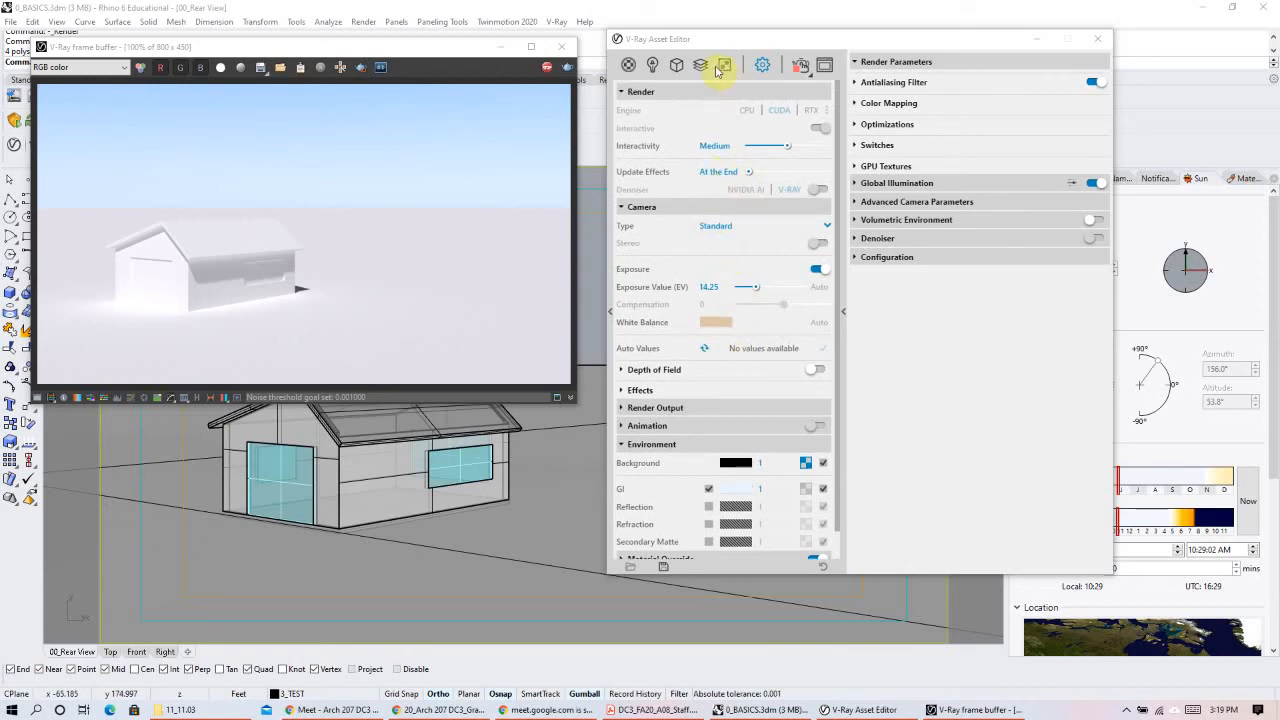
left_click(655, 65)
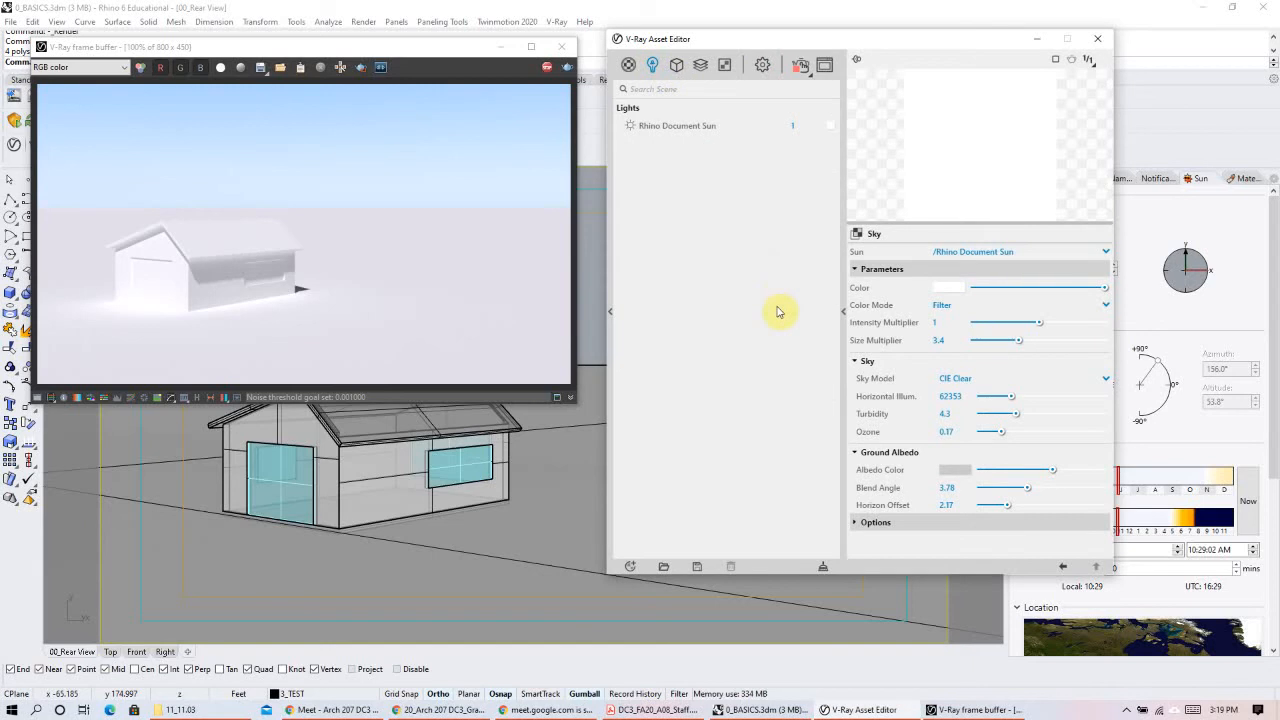
left_click(700, 133)
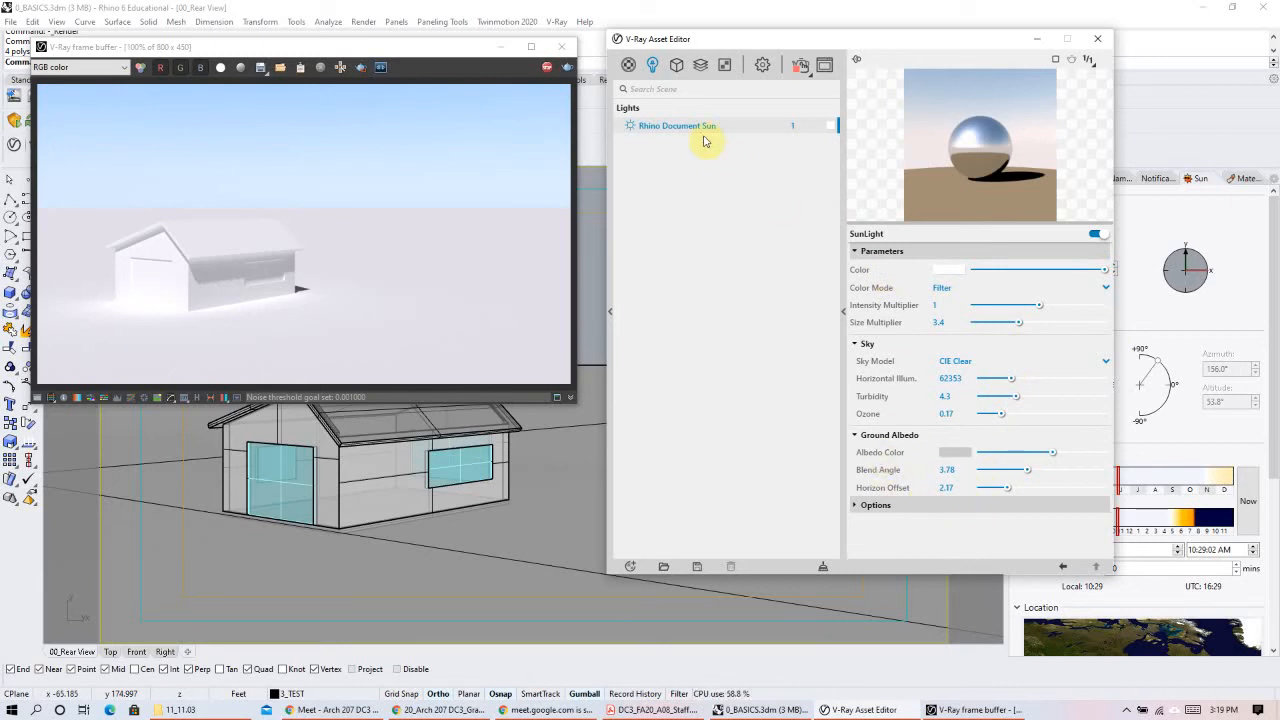
left_click(677, 66)
left_click(700, 67)
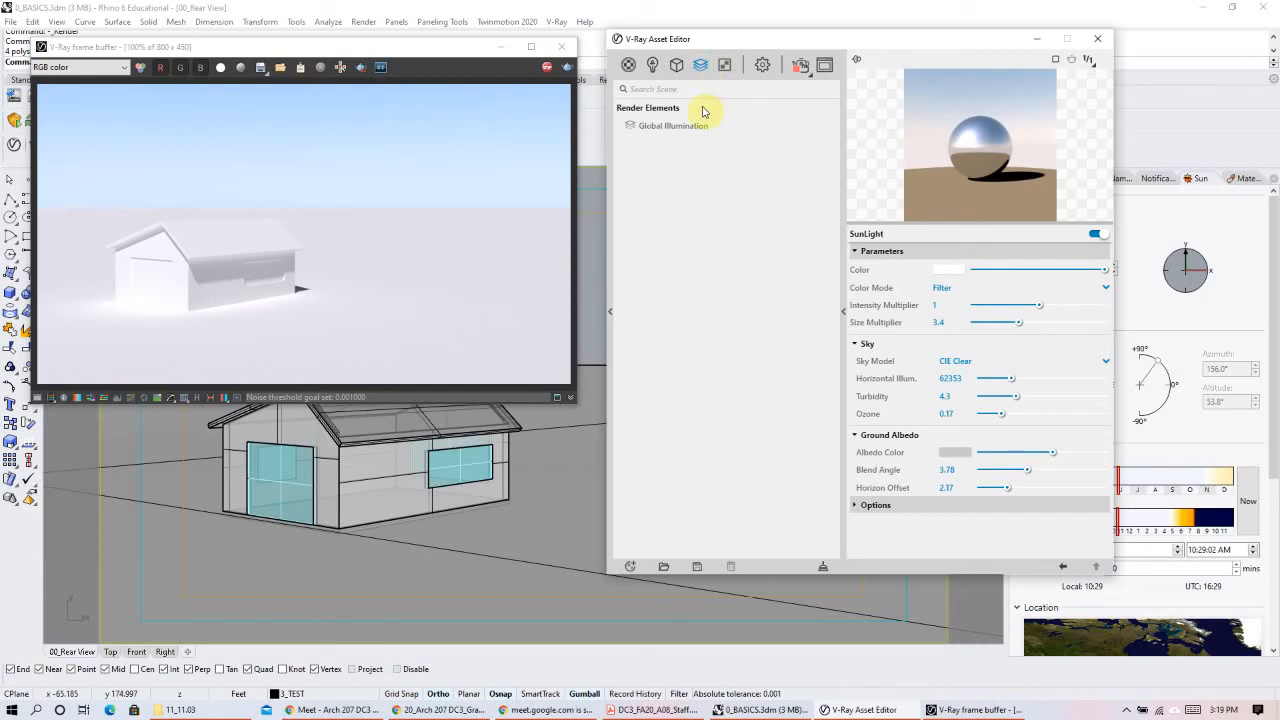
Step: Compare the Environment Sky texture with its linked Rhino Document Sun, and return to the render settings
left_click(725, 64)
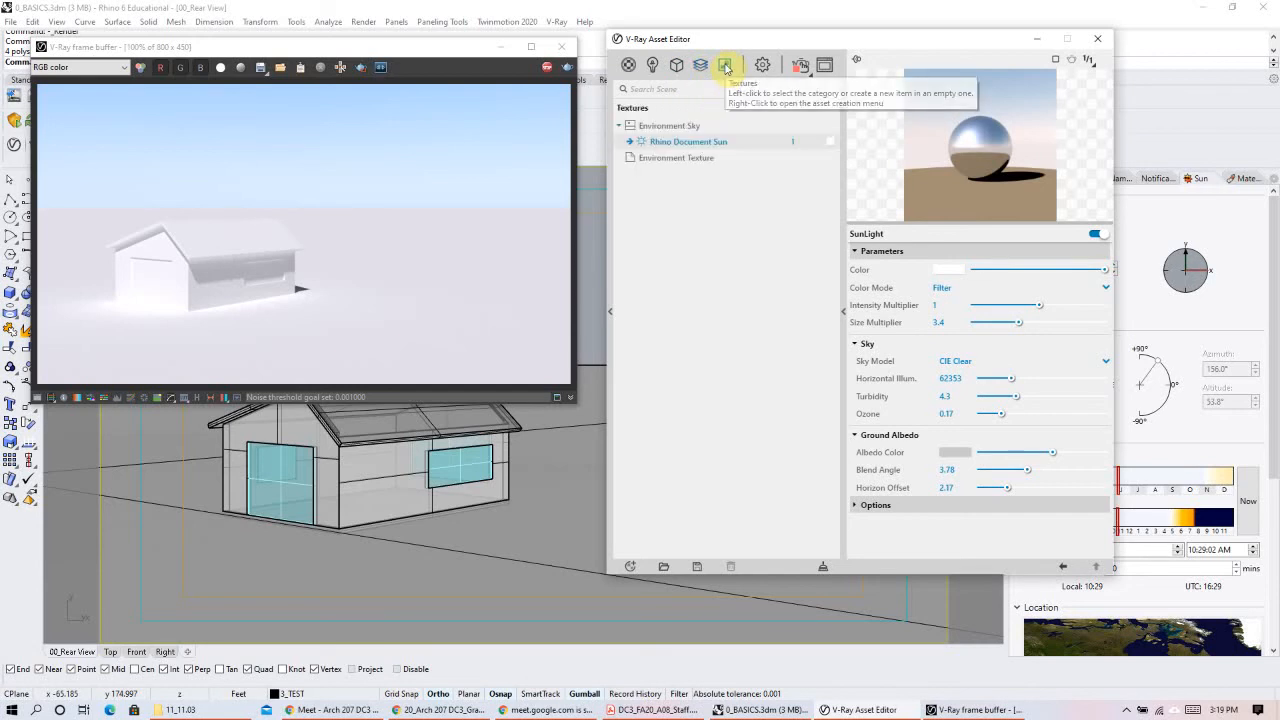
left_click(673, 126)
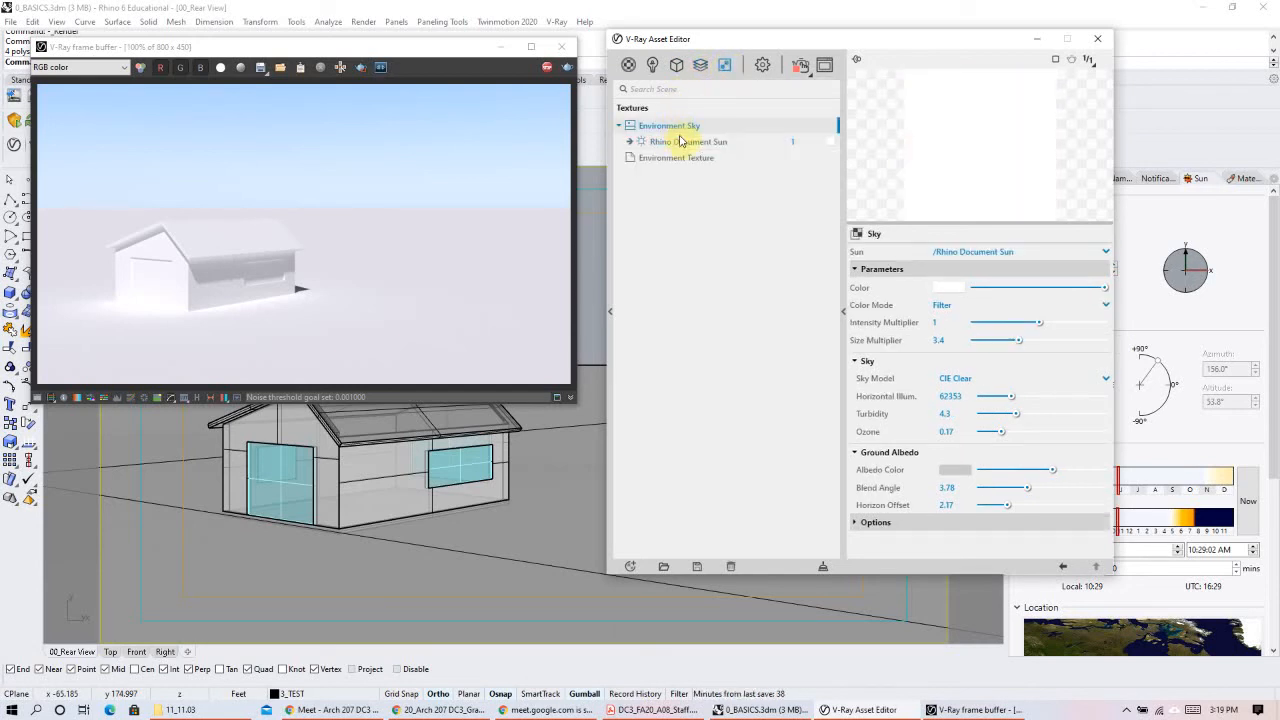
left_click(683, 143)
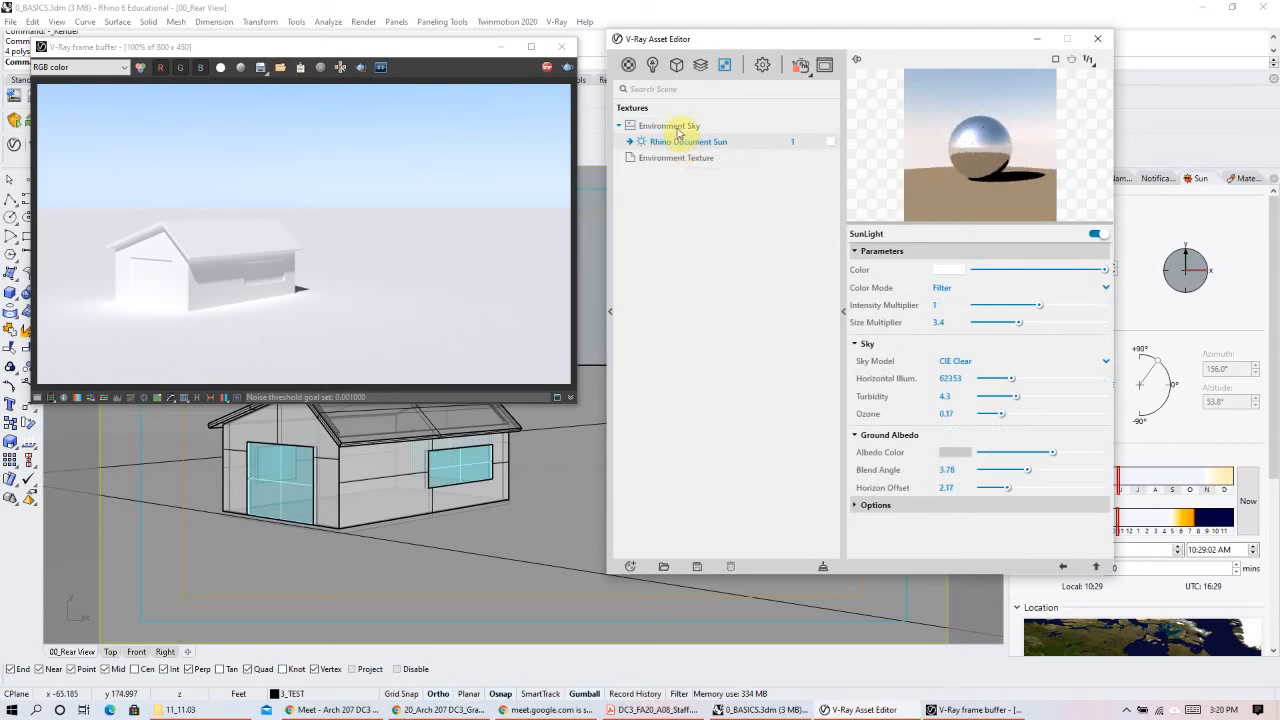
left_click(672, 128)
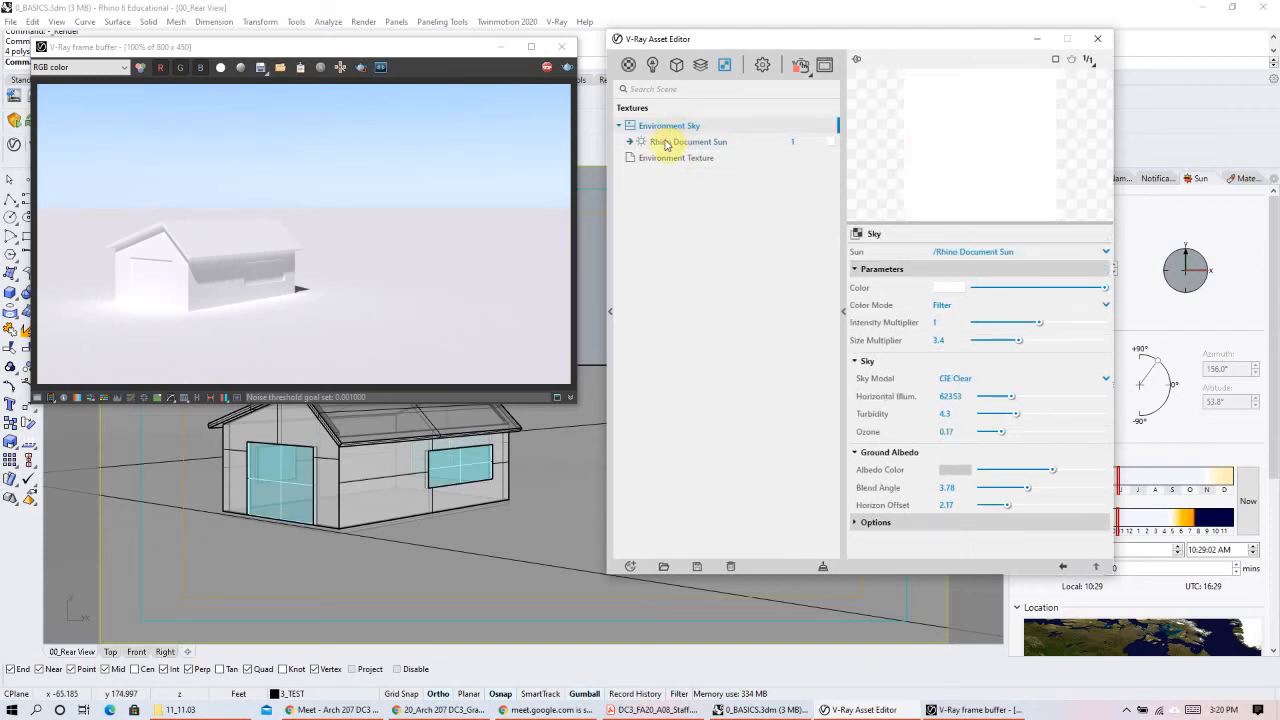
left_click(761, 68)
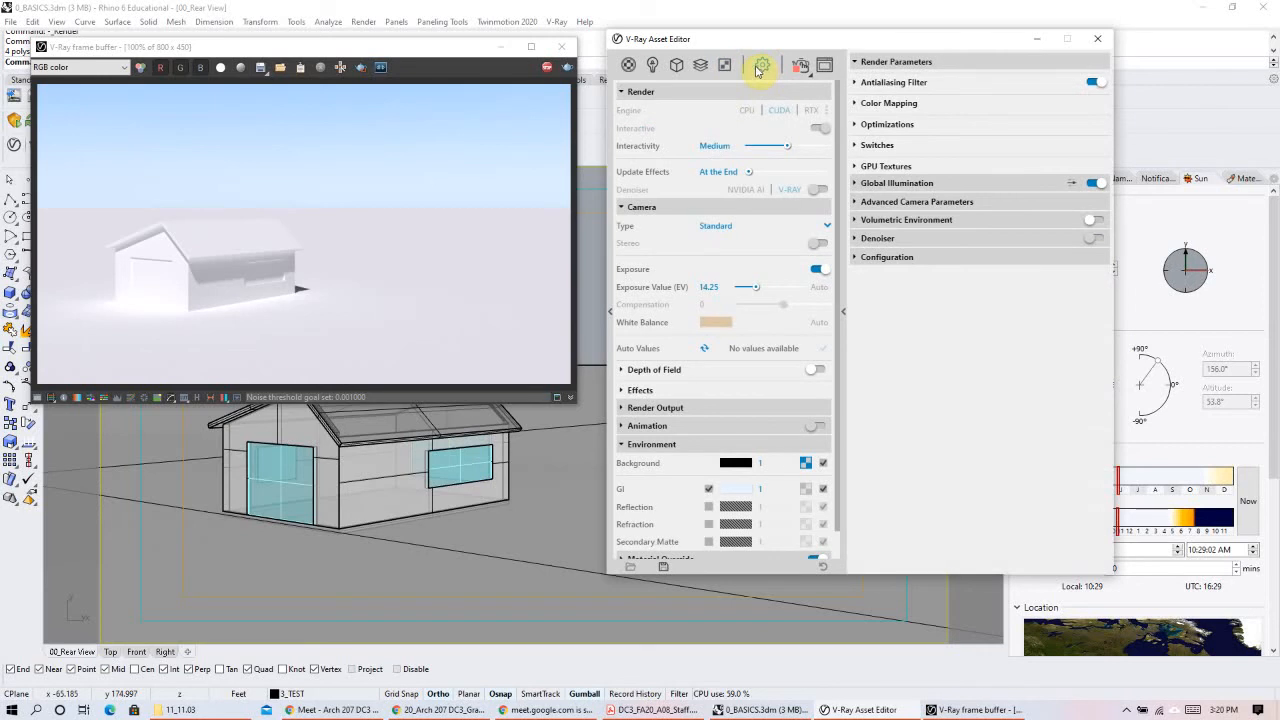
scroll(786, 470, "down", 1)
scroll(790, 440, "up", 1)
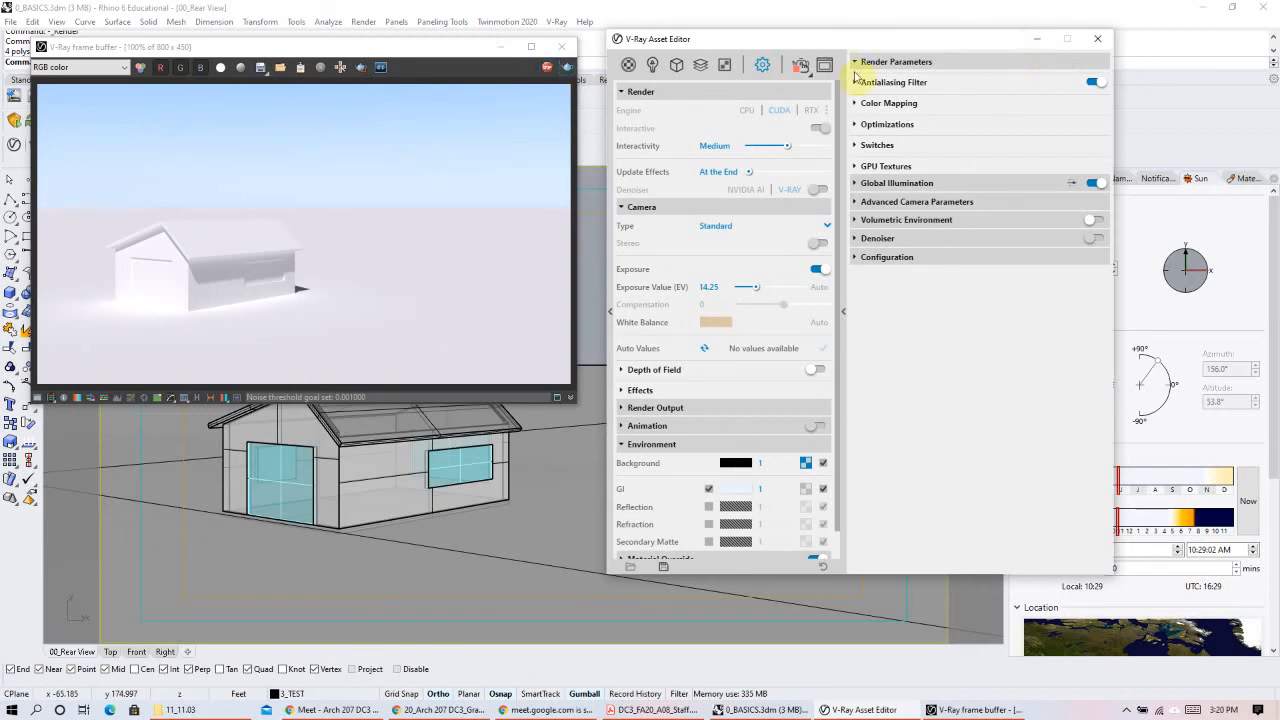
Step: Stop the render, clear the V-Ray windows out of the way, and hide the Plane layer under 3_TEST
left_click(547, 67)
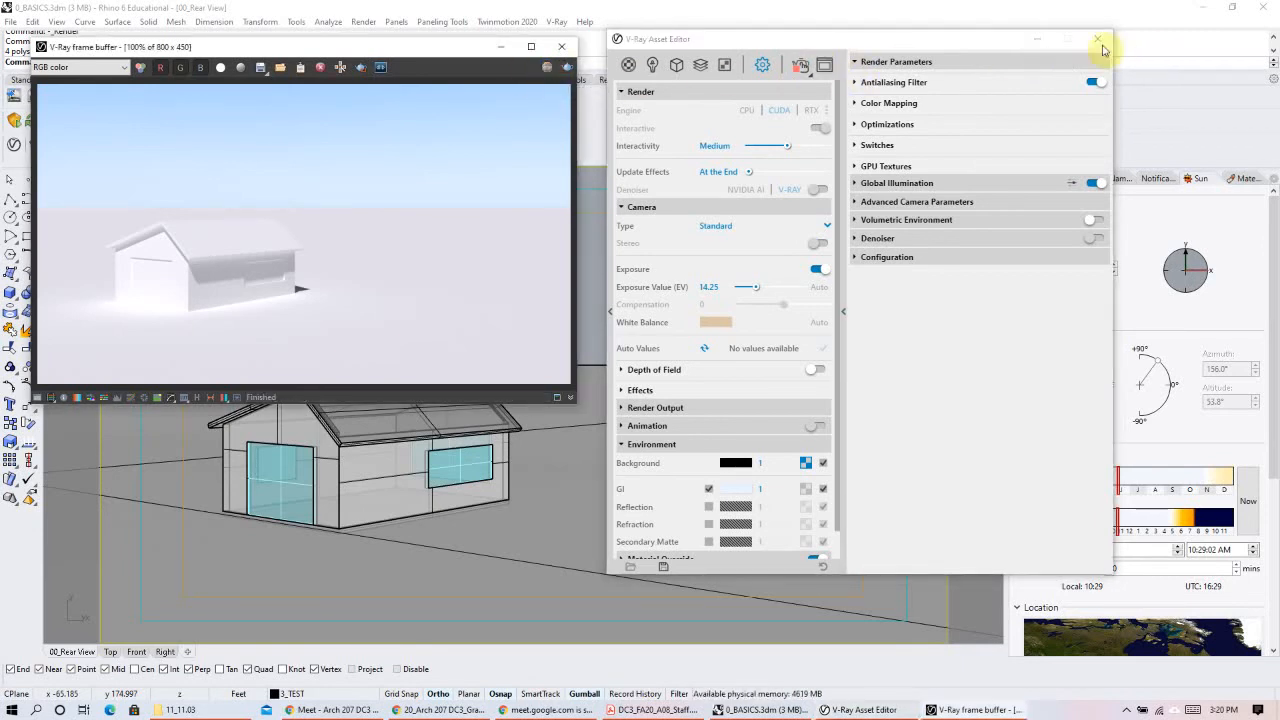
left_click(1038, 40)
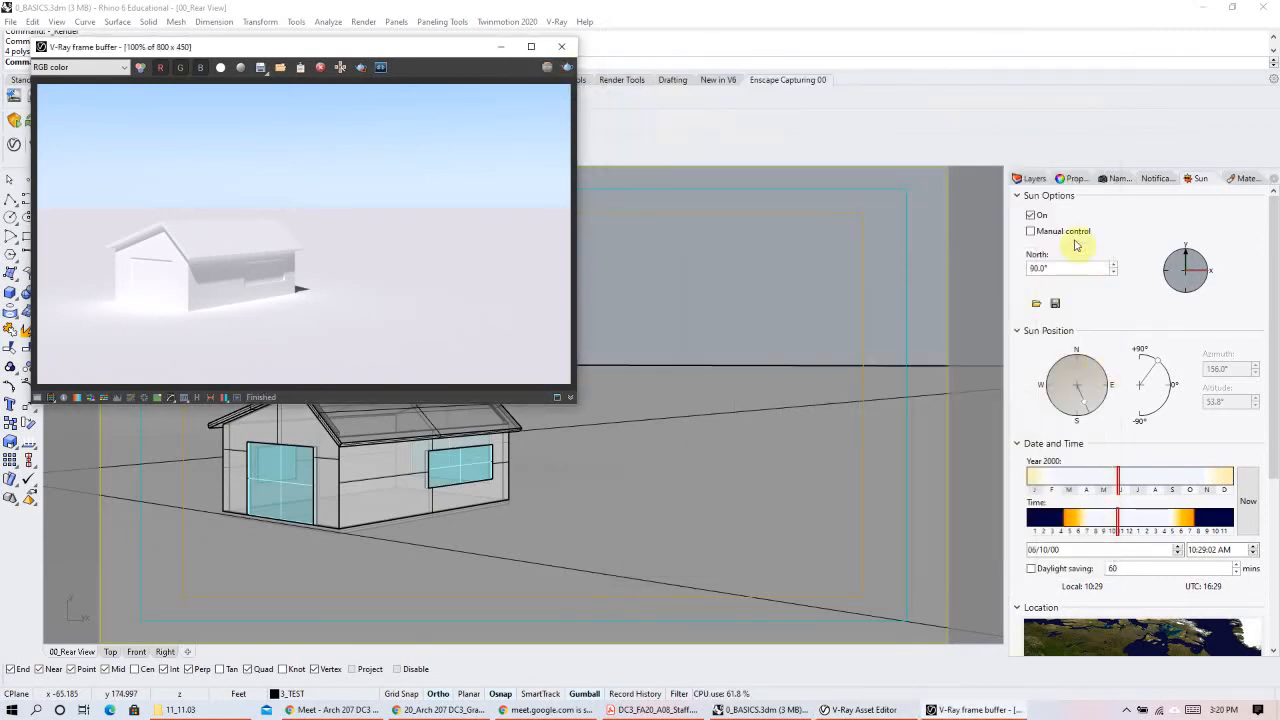
left_click(1117, 178)
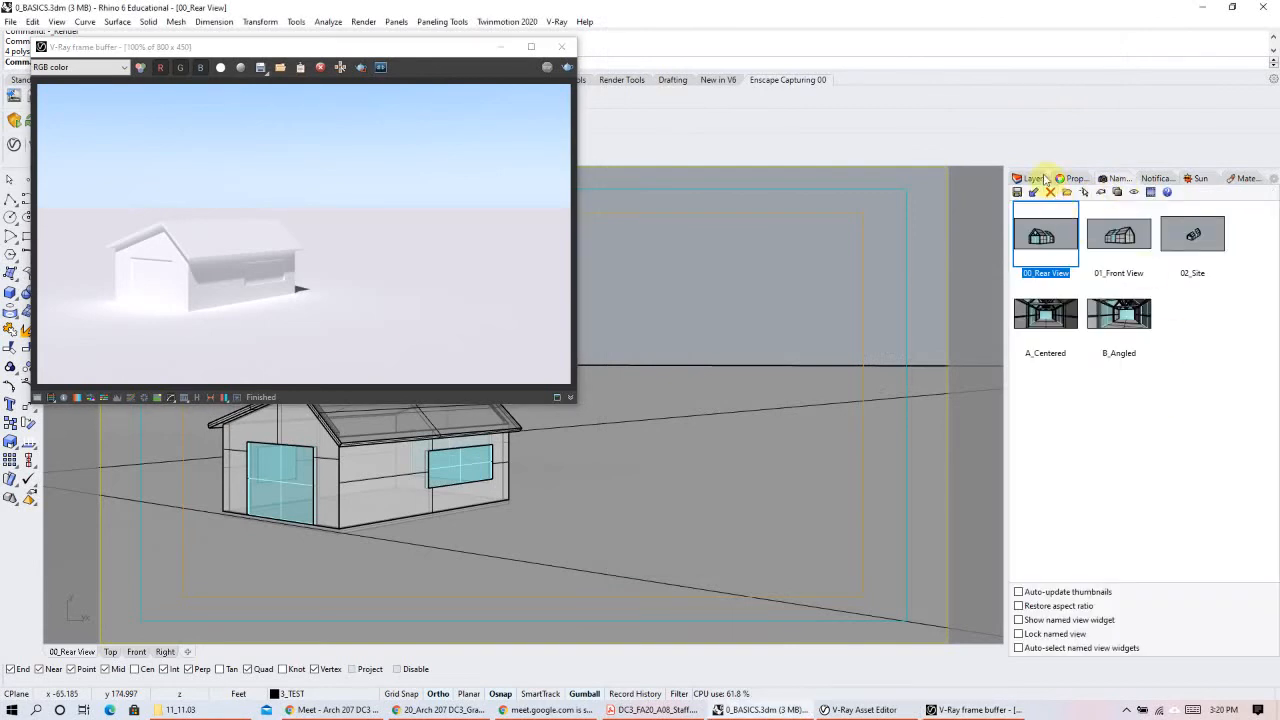
left_click(1032, 178)
left_click(1137, 400)
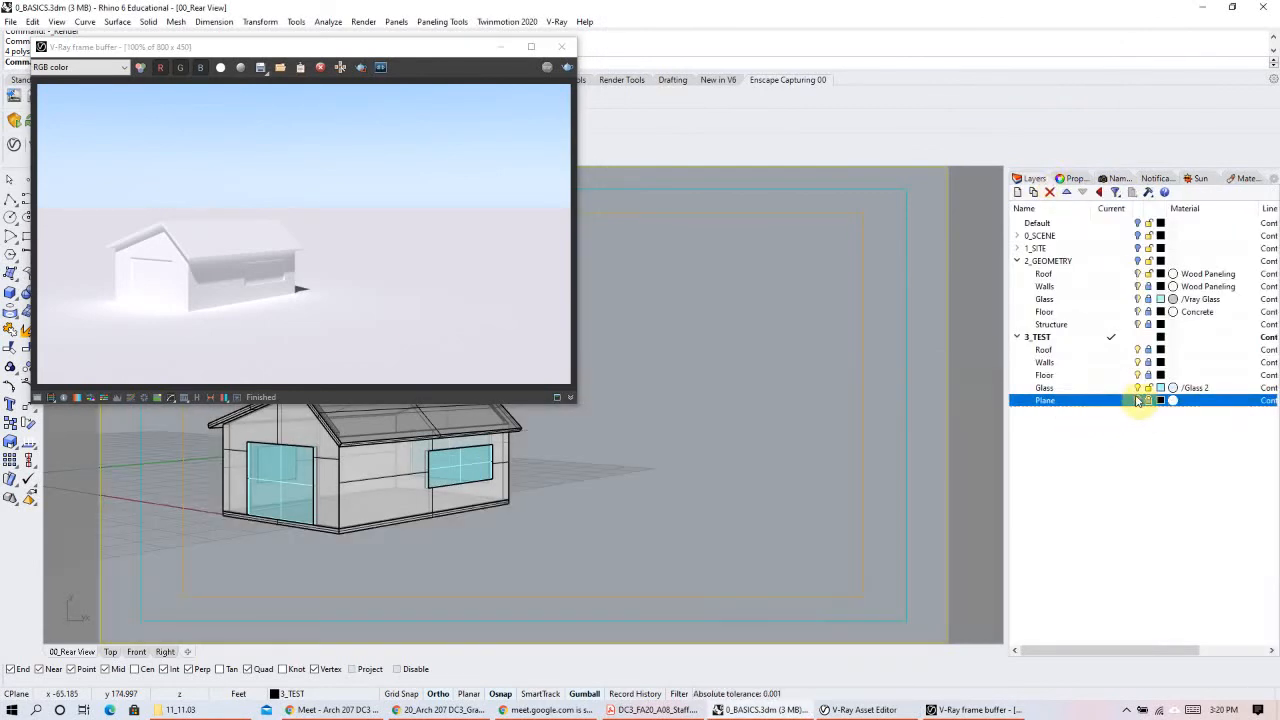
left_click(502, 47)
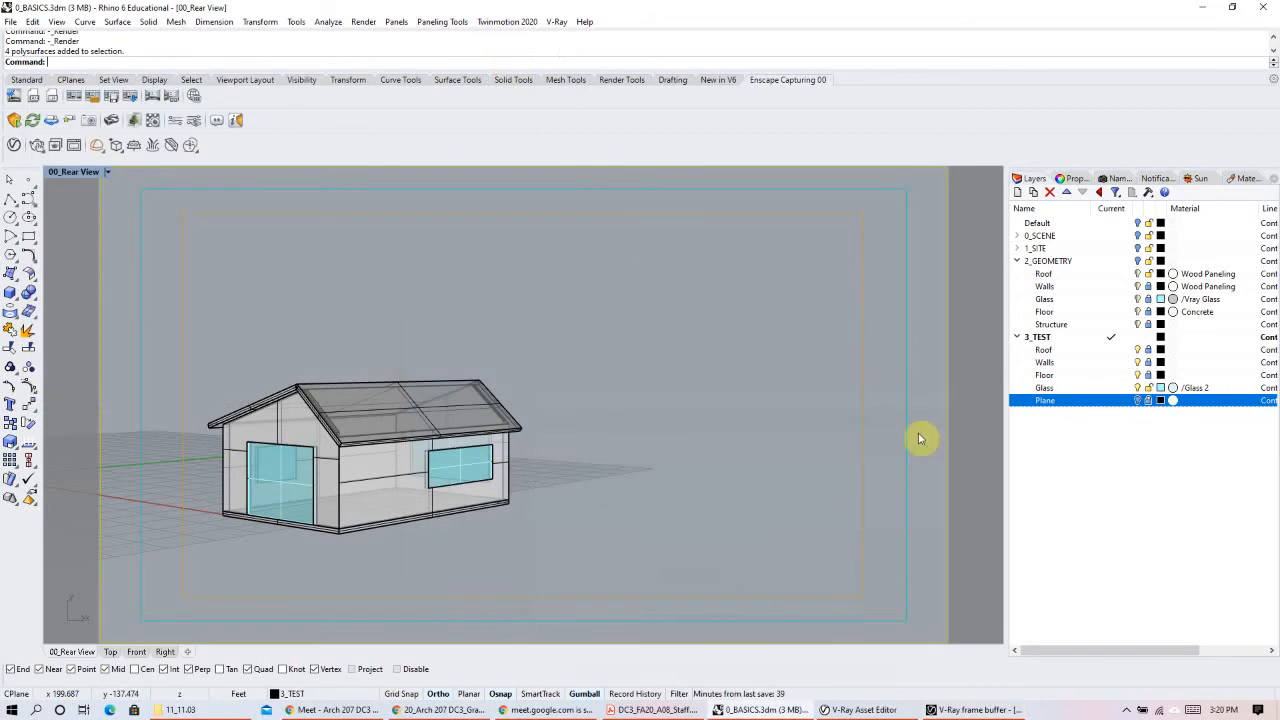
Step: Create a layer named plane2 under 3_TEST and make it the current layer
left_click(1046, 388)
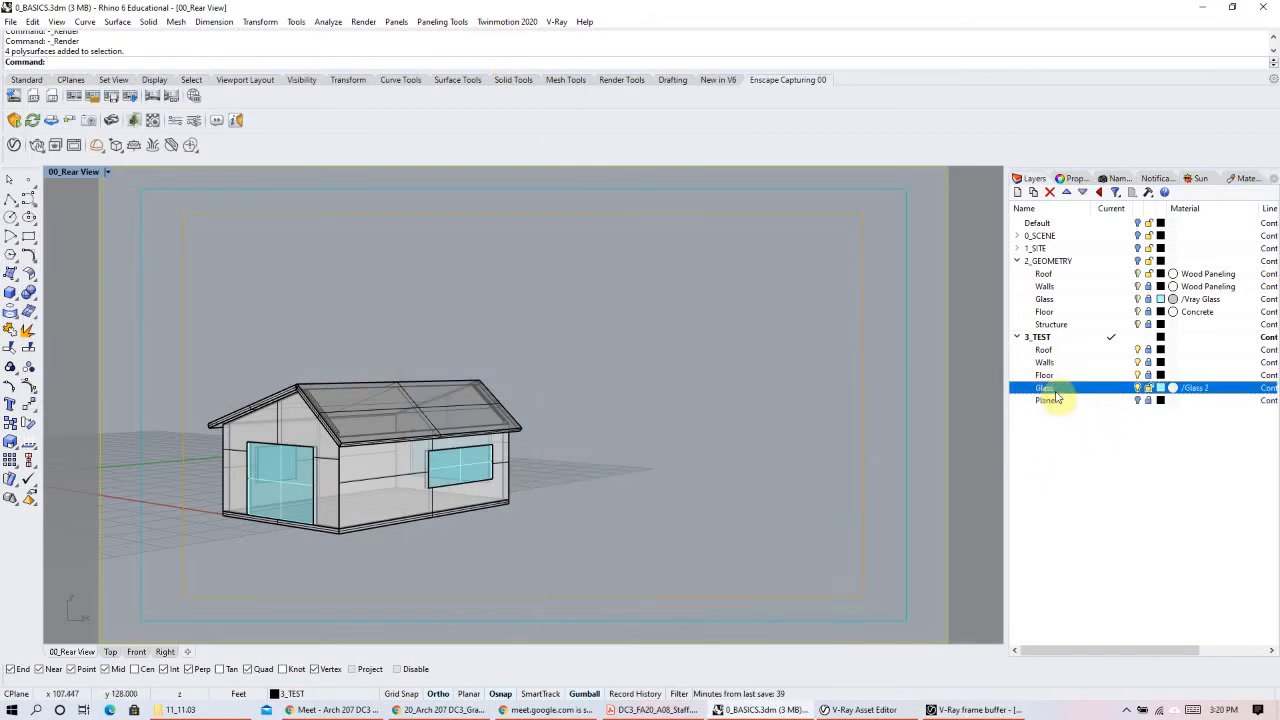
left_click(1020, 196)
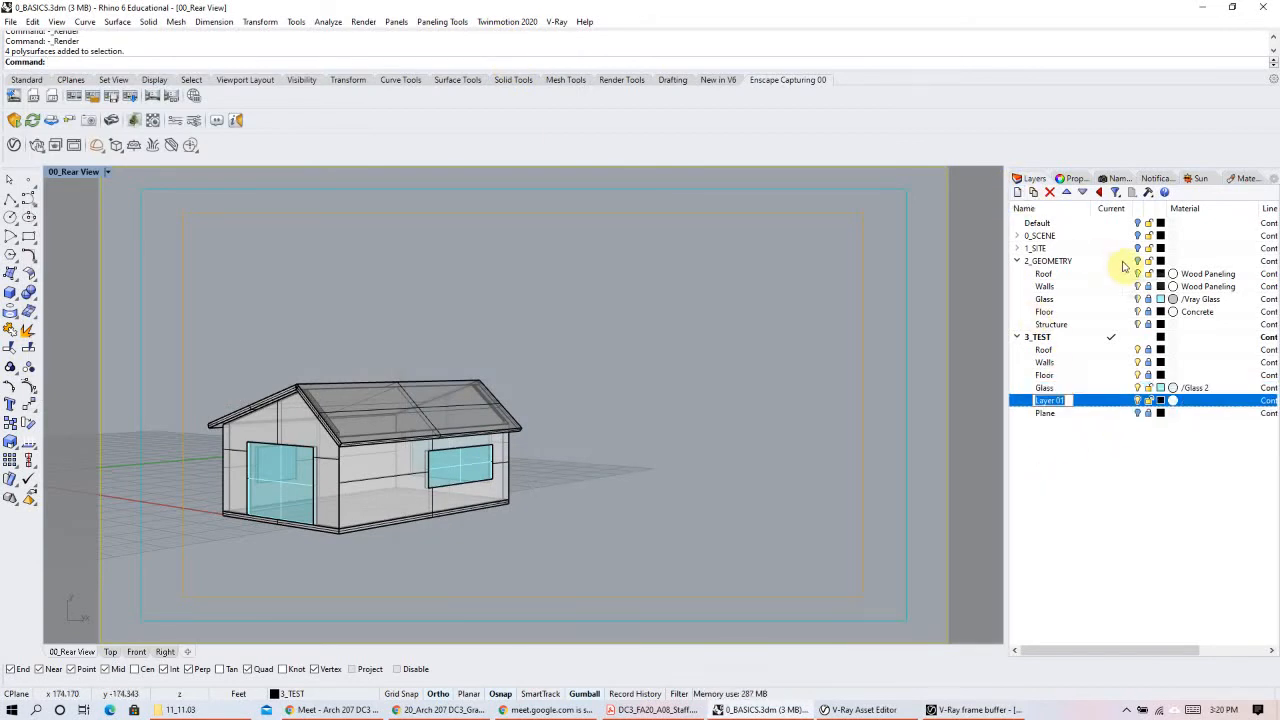
type("plane")
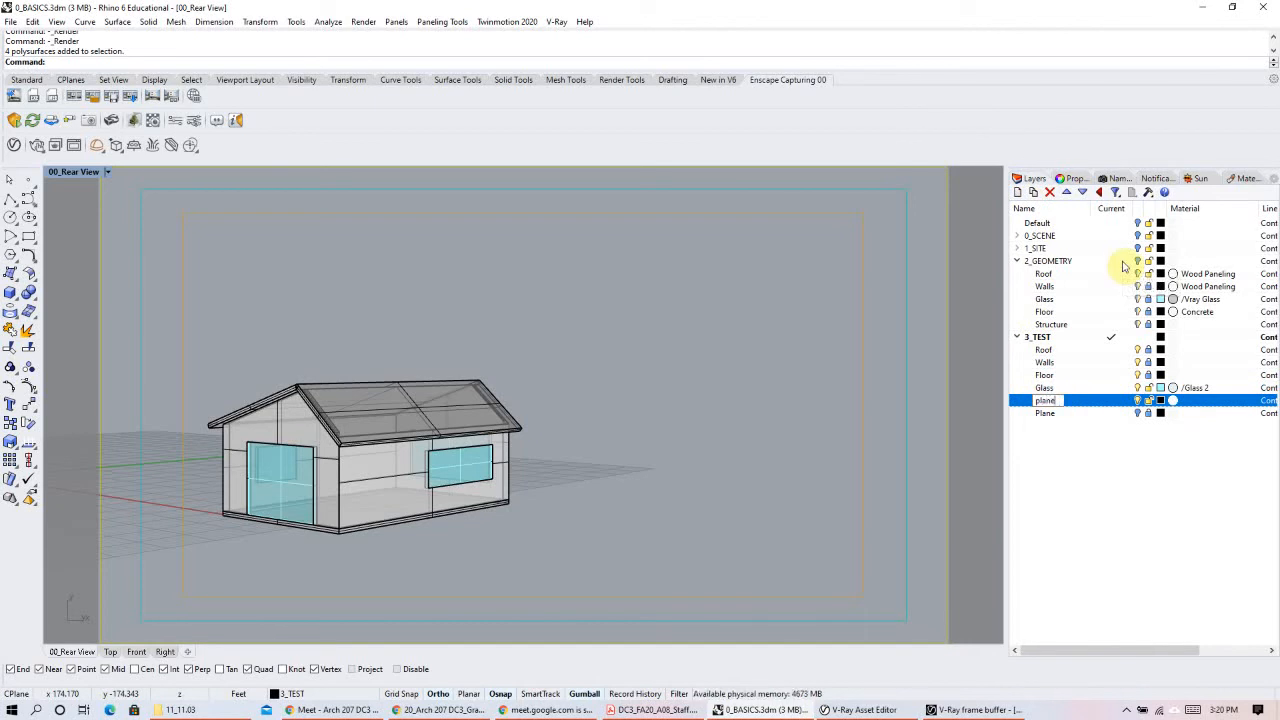
type("2")
key("Return")
left_click(1122, 401)
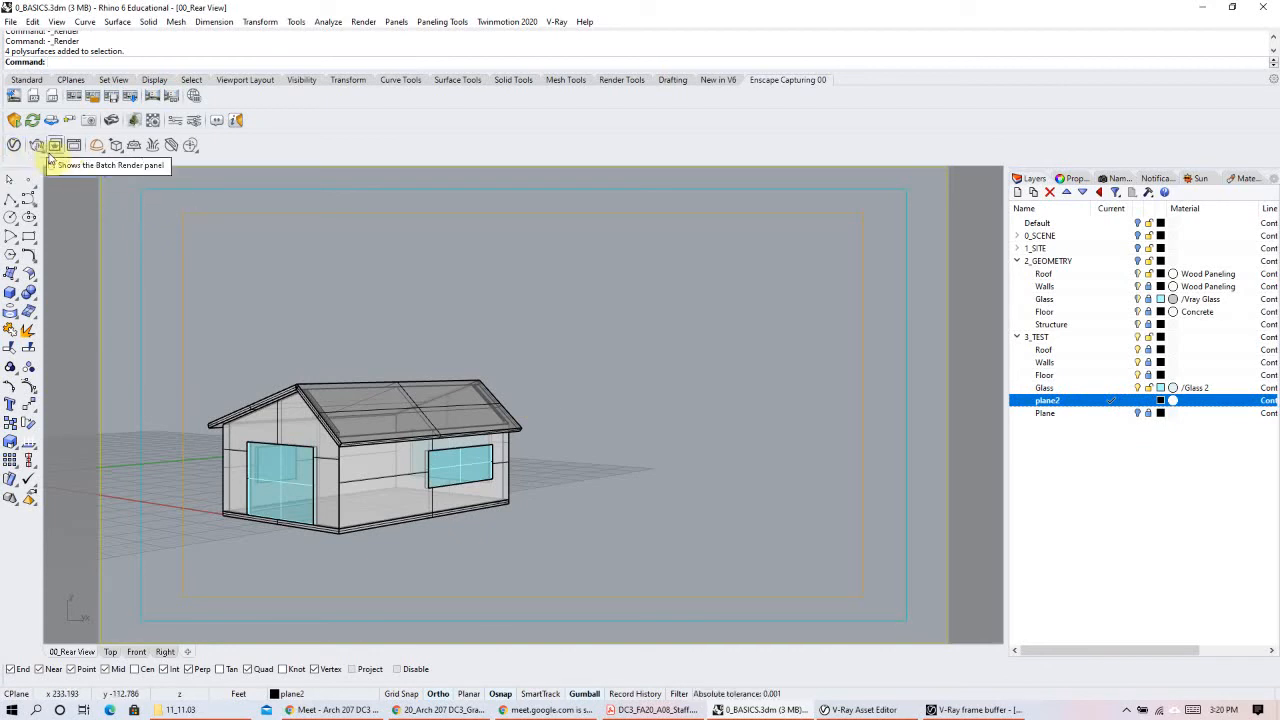
Step: Add a V-Ray infinite plane on the plane2 layer and check its extent in the Top view
left_click(133, 145)
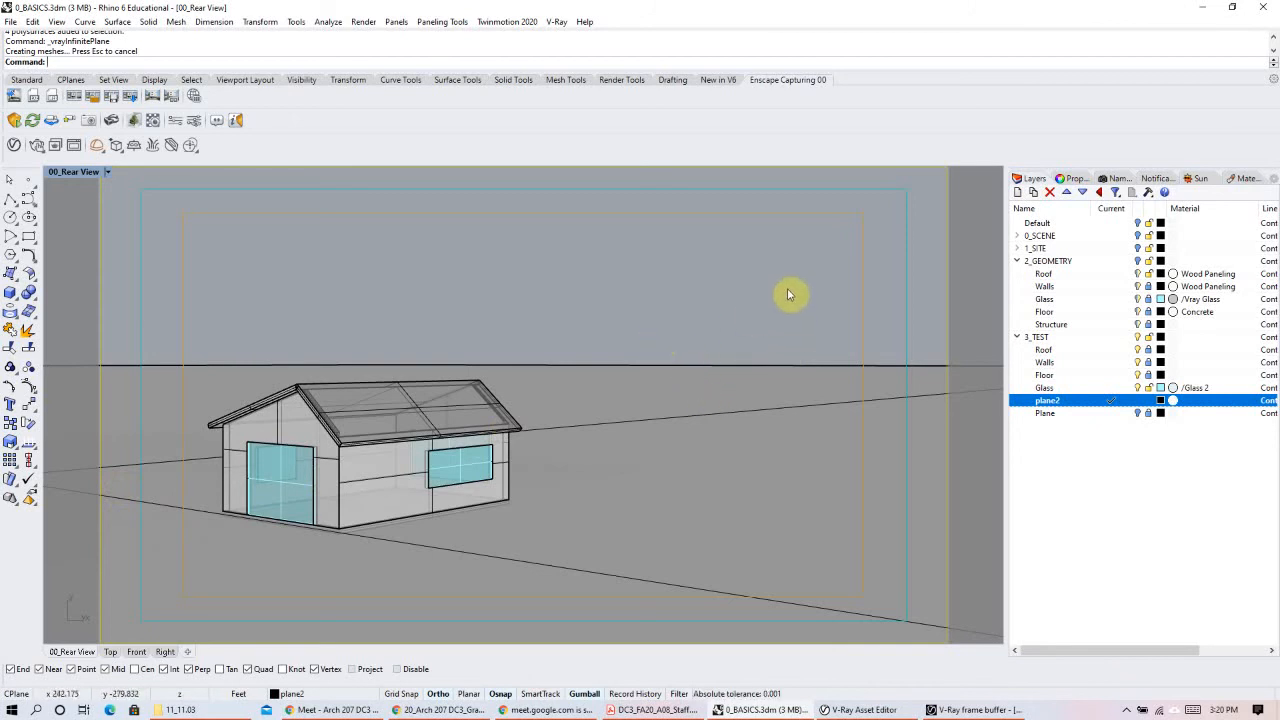
left_click(688, 411)
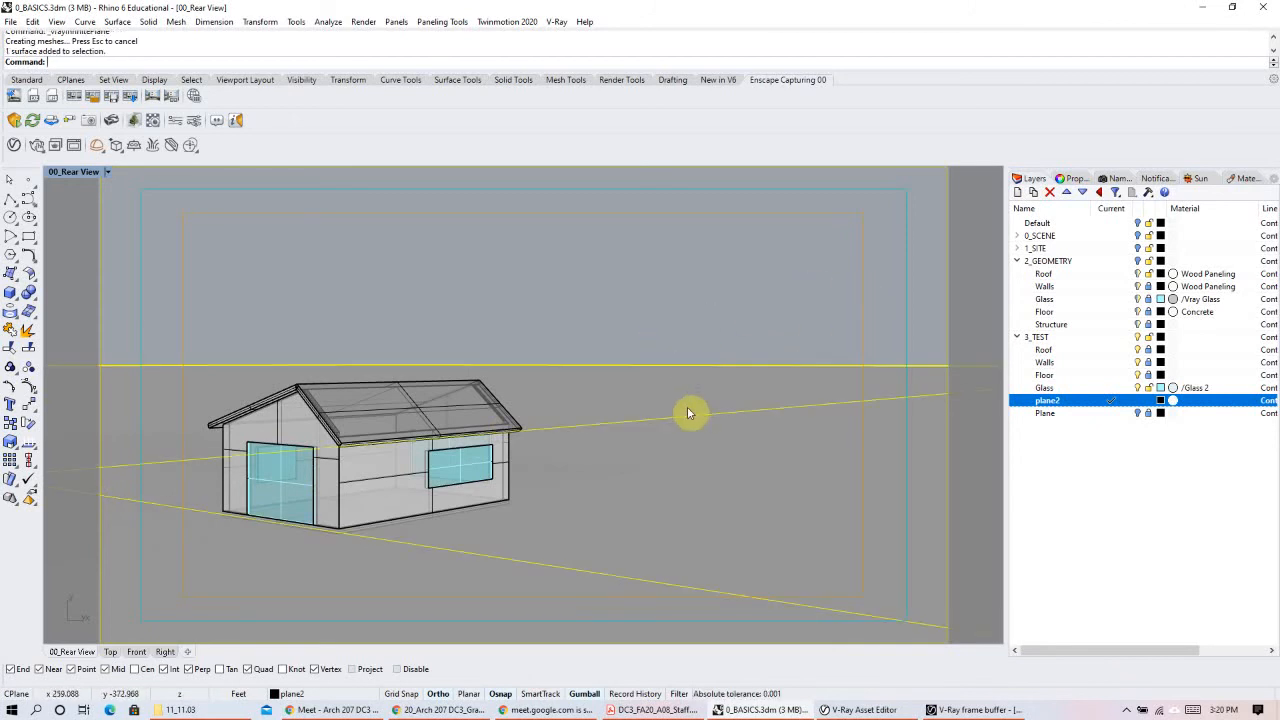
left_click(110, 652)
scroll(350, 450, "down", 5)
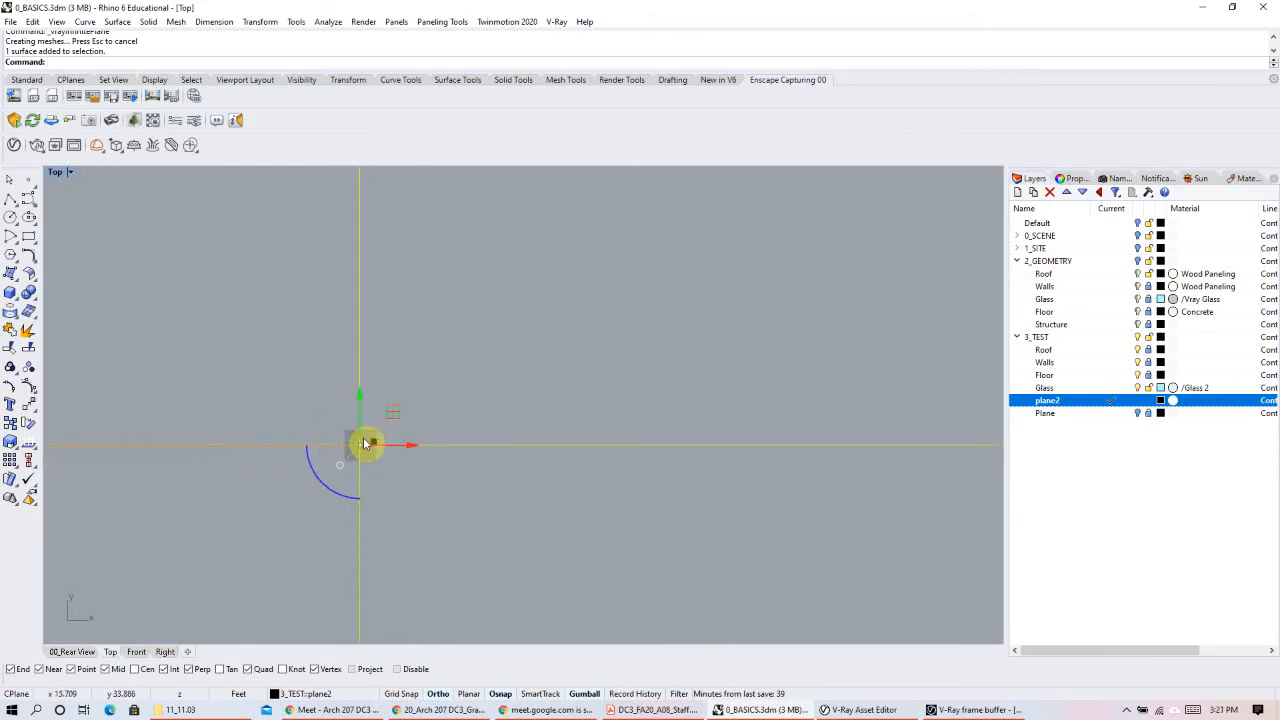
scroll(372, 443, "down", 6)
scroll(362, 456, "up", 6)
scroll(442, 463, "down", 4)
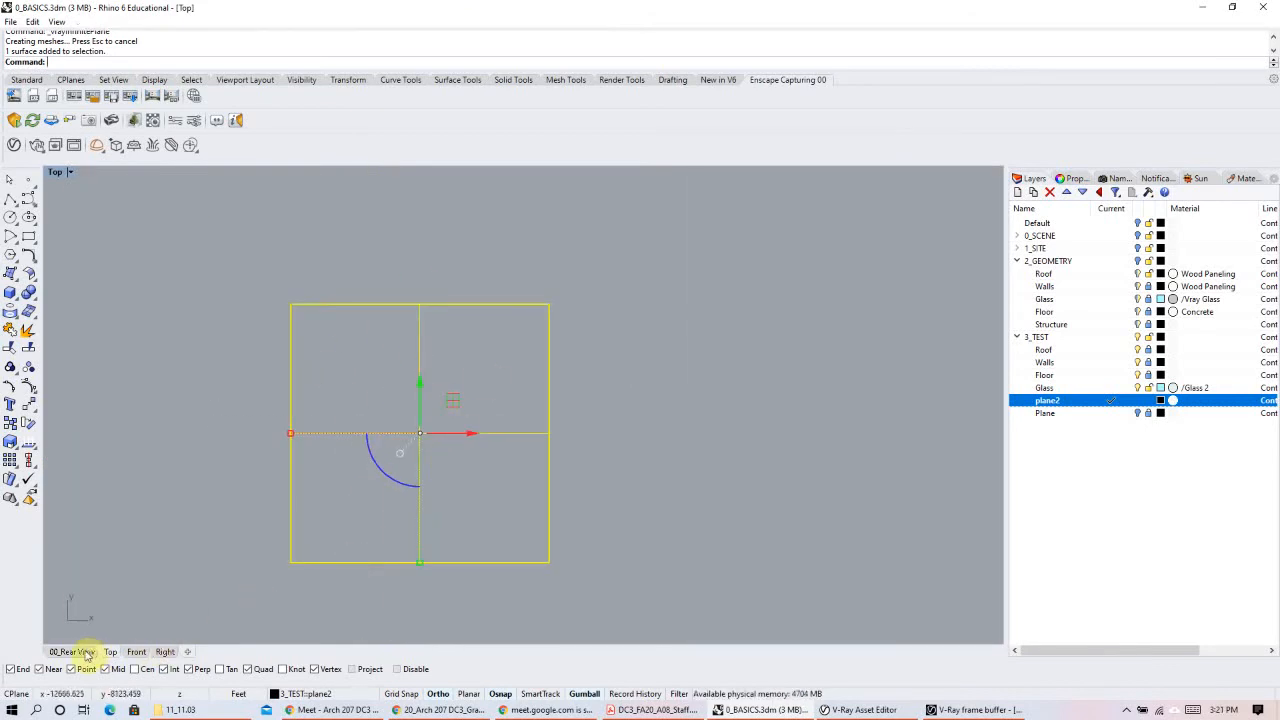
left_click(86, 652)
left_click(542, 269)
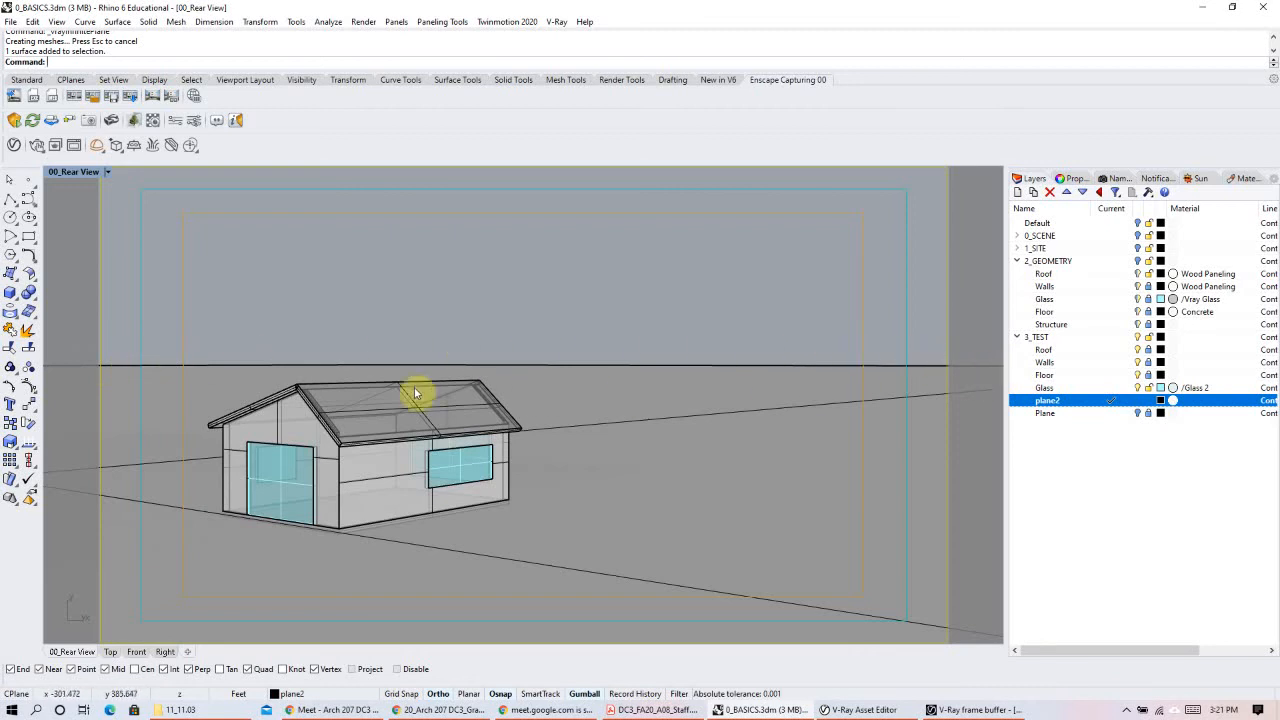
Step: Lower the new infinite plane vertically so it sits slightly beneath the house, and deselect it
right_click_drag(446, 505, 443, 486)
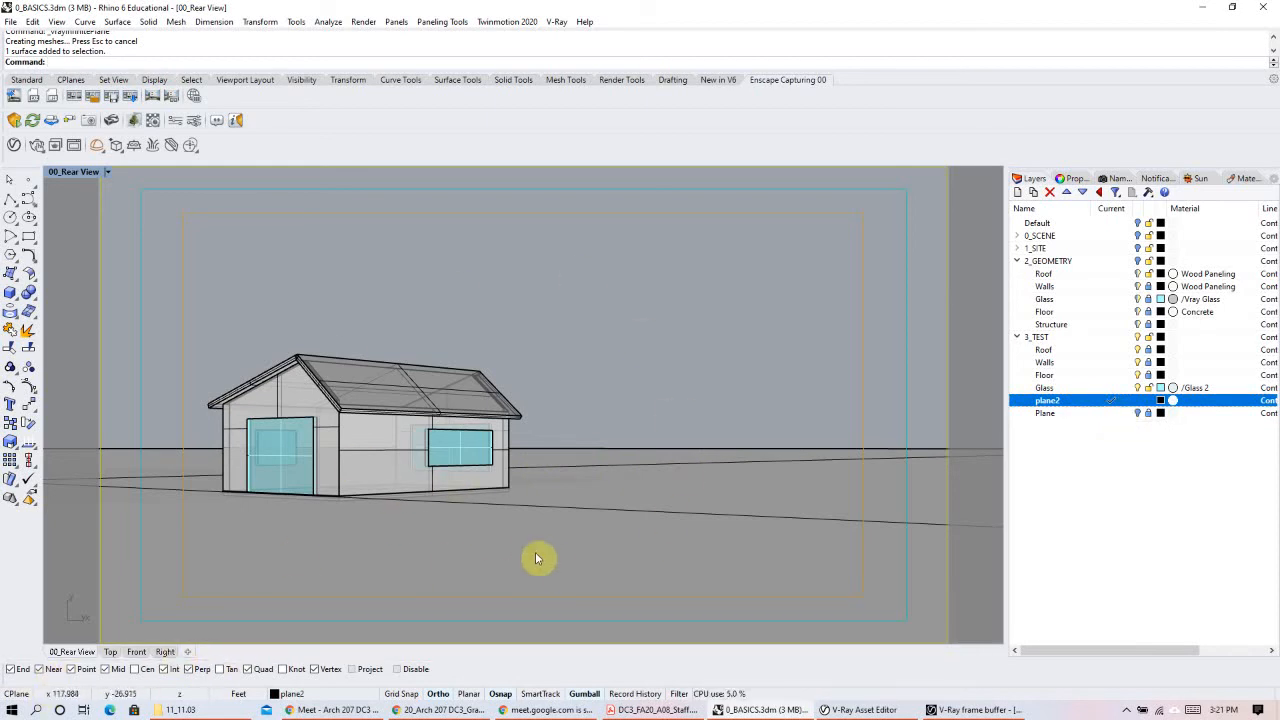
left_click(655, 451)
scroll(331, 494, "down", 3)
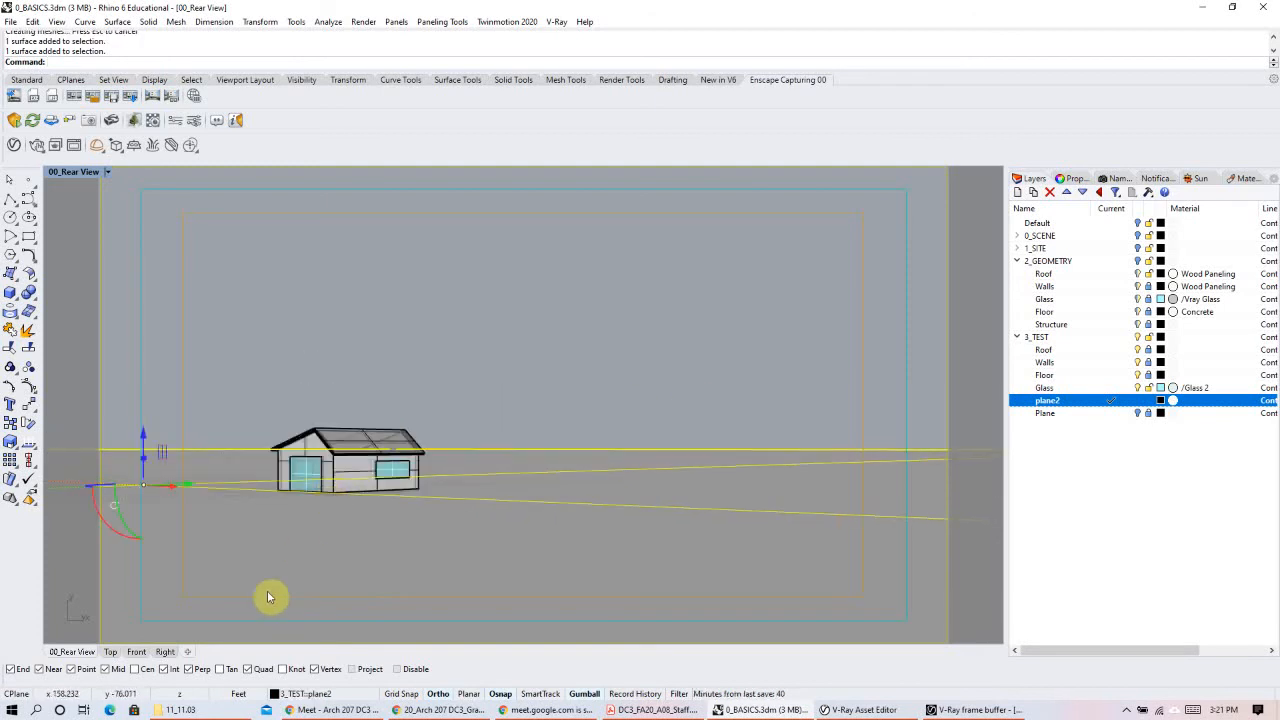
left_click(145, 436)
type("-")
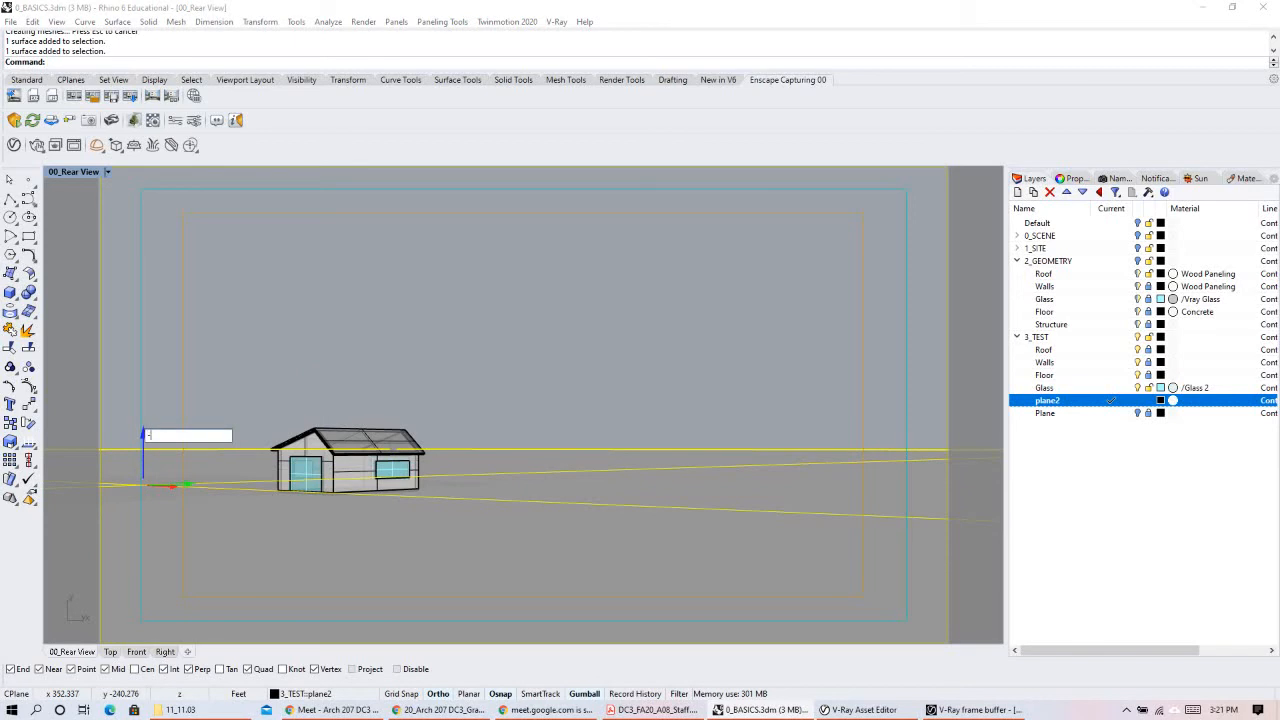
type("23")
key("Return")
left_click(491, 322)
Step: Examine the lowered infinite plane against the base of the house from a closer angle
scroll(276, 524, "up", 2)
scroll(340, 450, "up", 3)
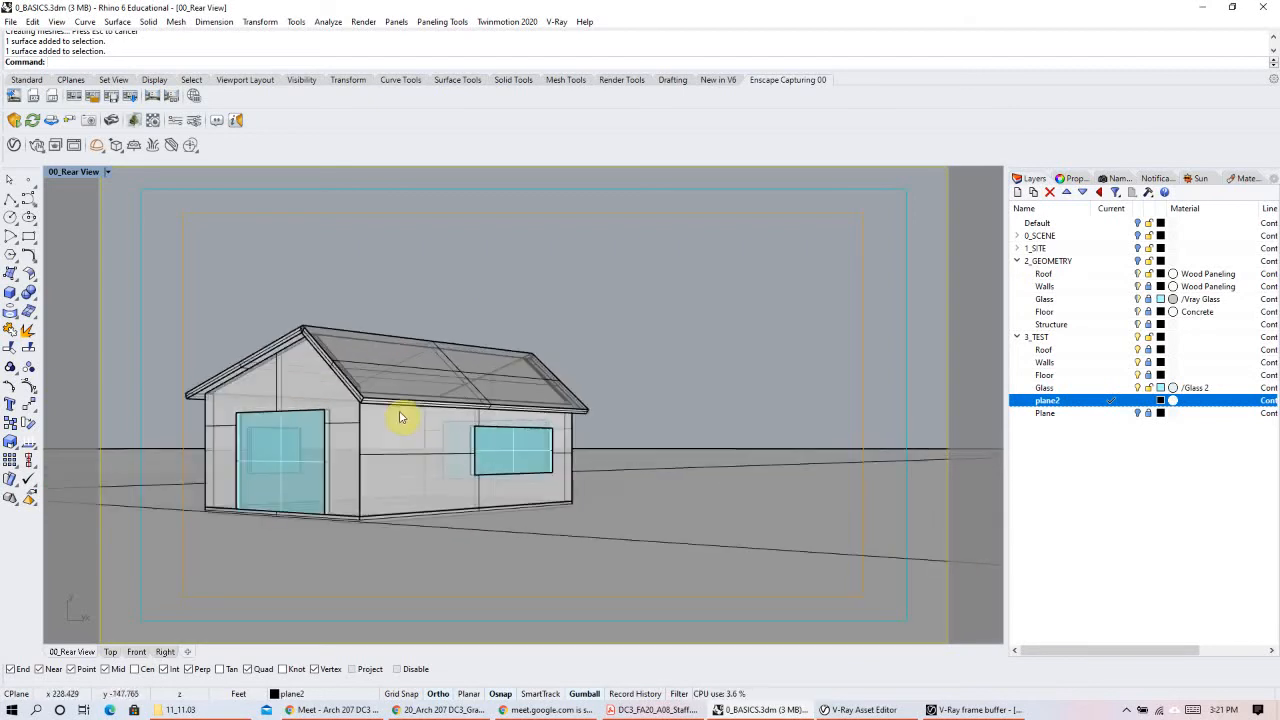
scroll(374, 511, "up", 3)
right_click_drag(385, 512, 386, 516)
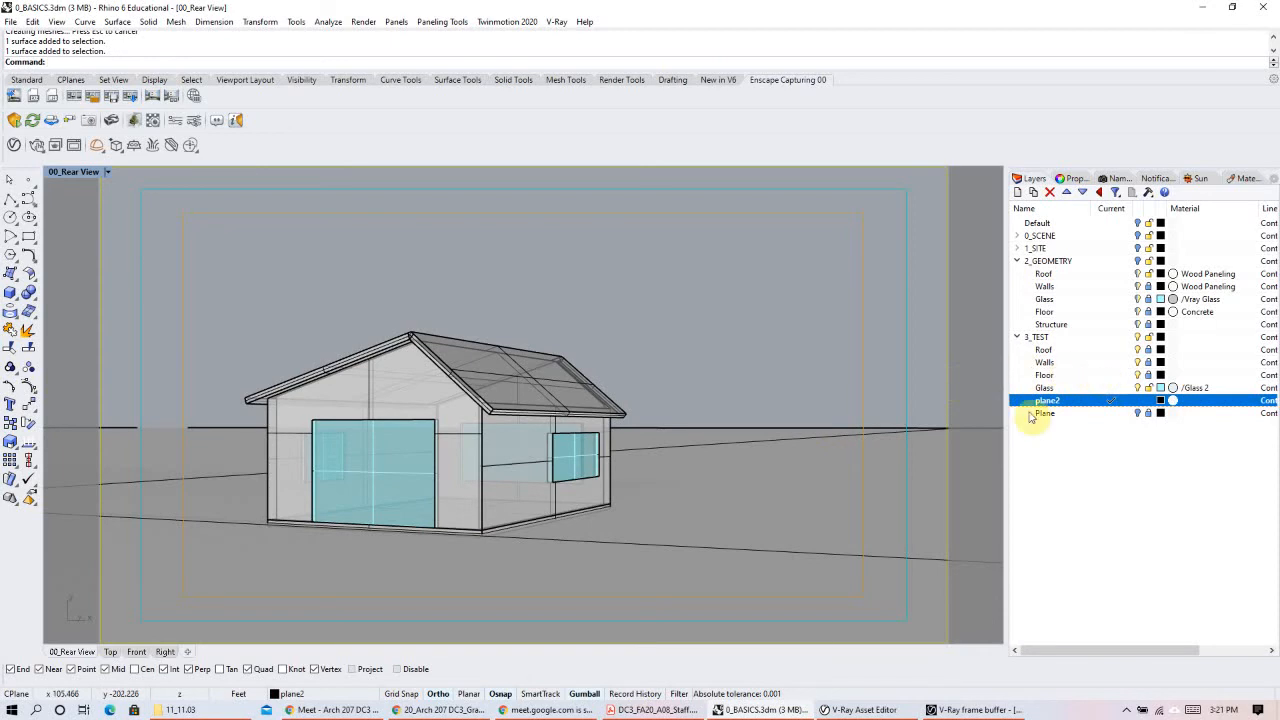
left_click(770, 451)
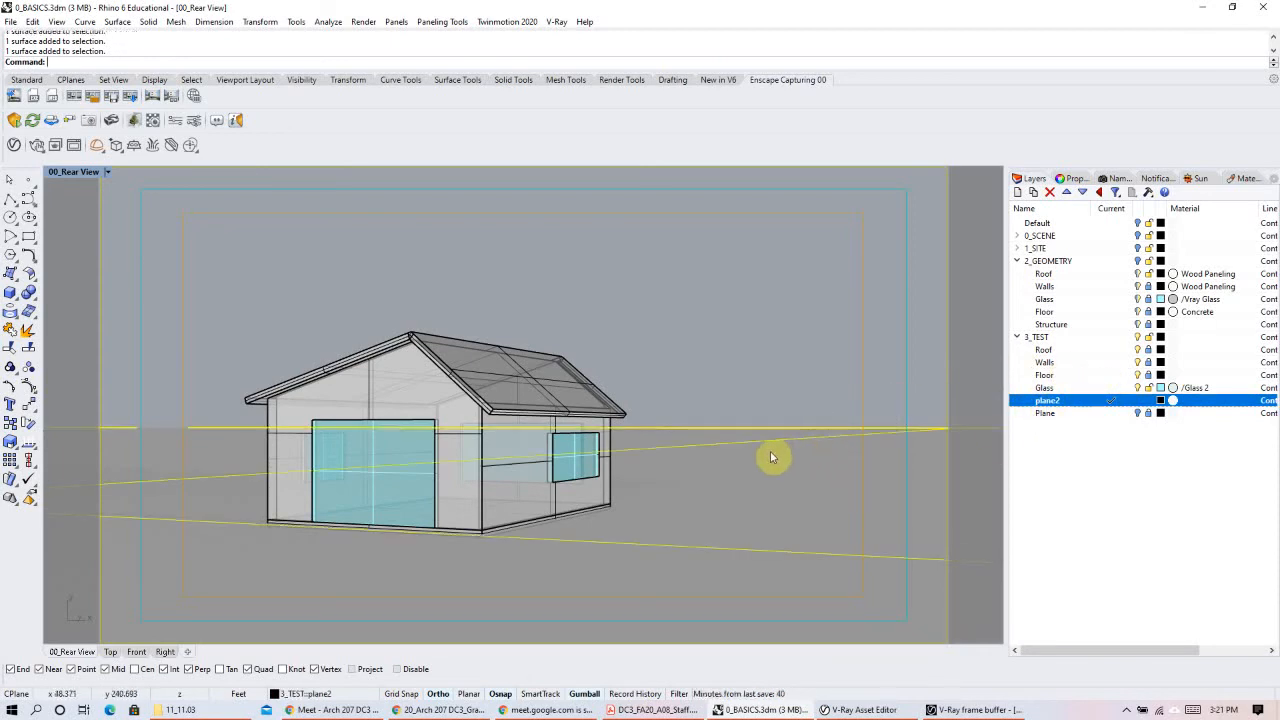
left_click(777, 373)
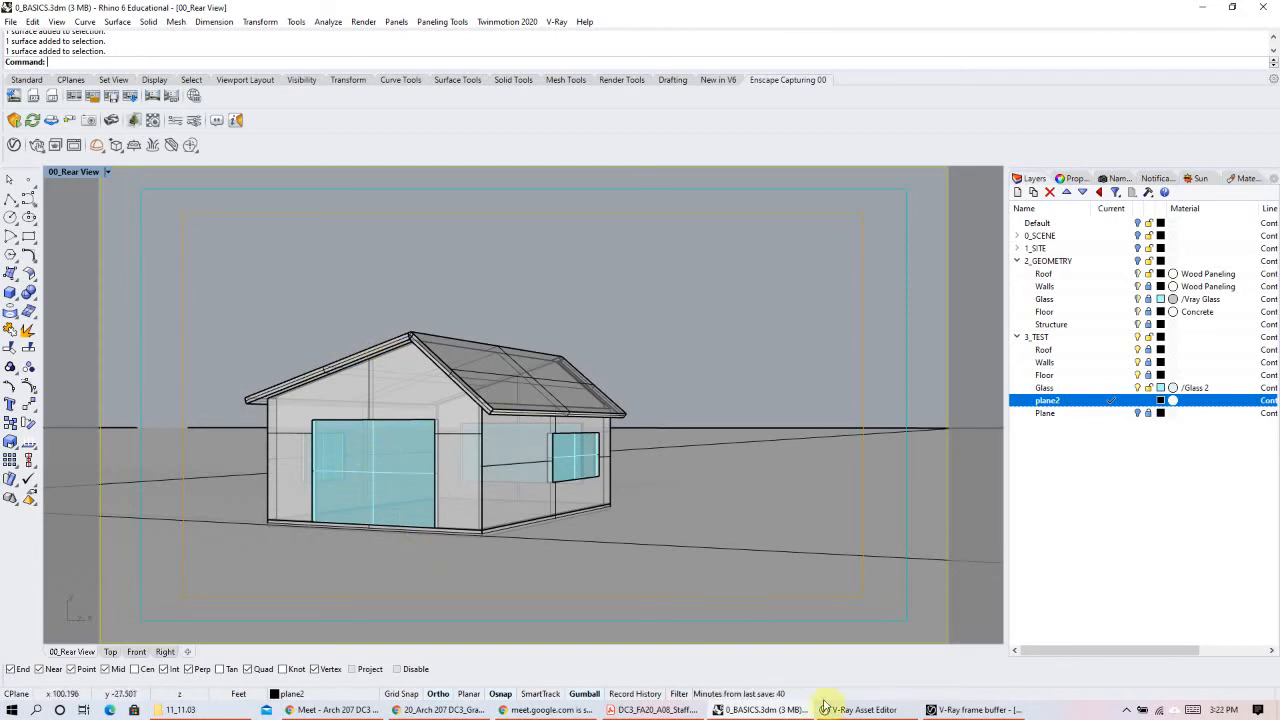
Step: Switch to the V-Ray Asset Editor and look through the material, render element and geometry assets
left_click(868, 709)
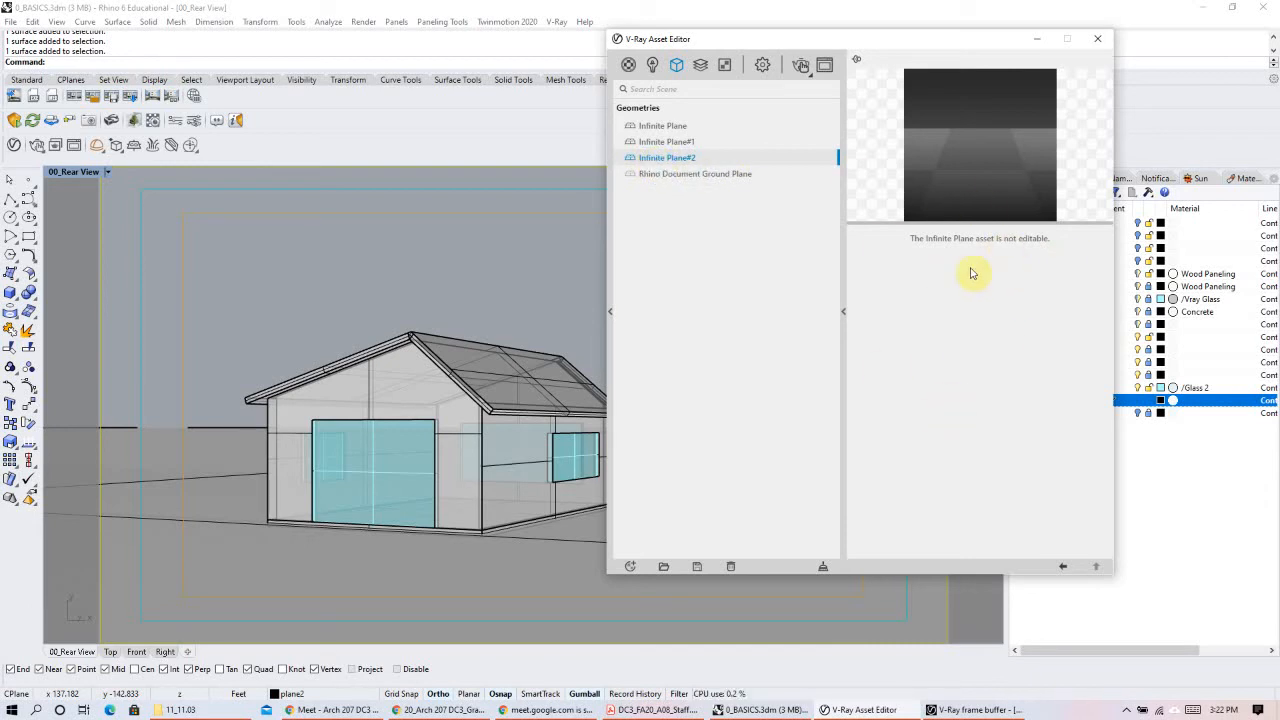
left_click(628, 64)
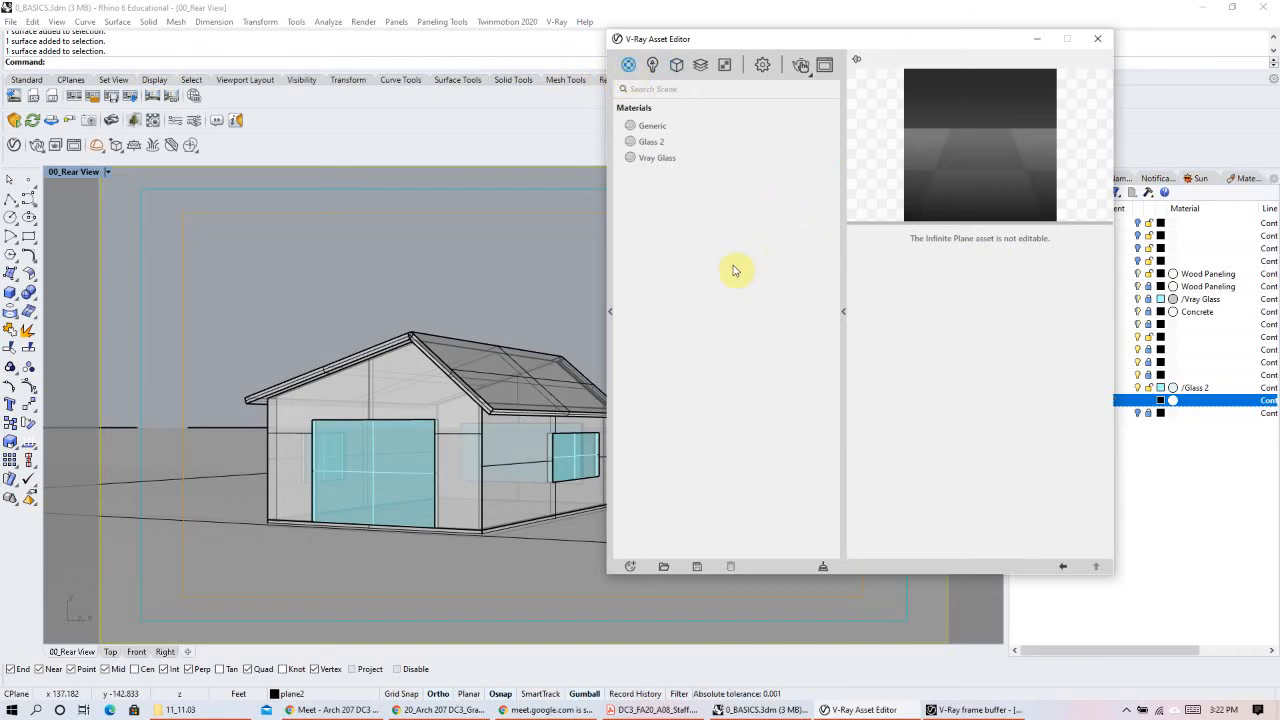
left_click(700, 65)
left_click(676, 65)
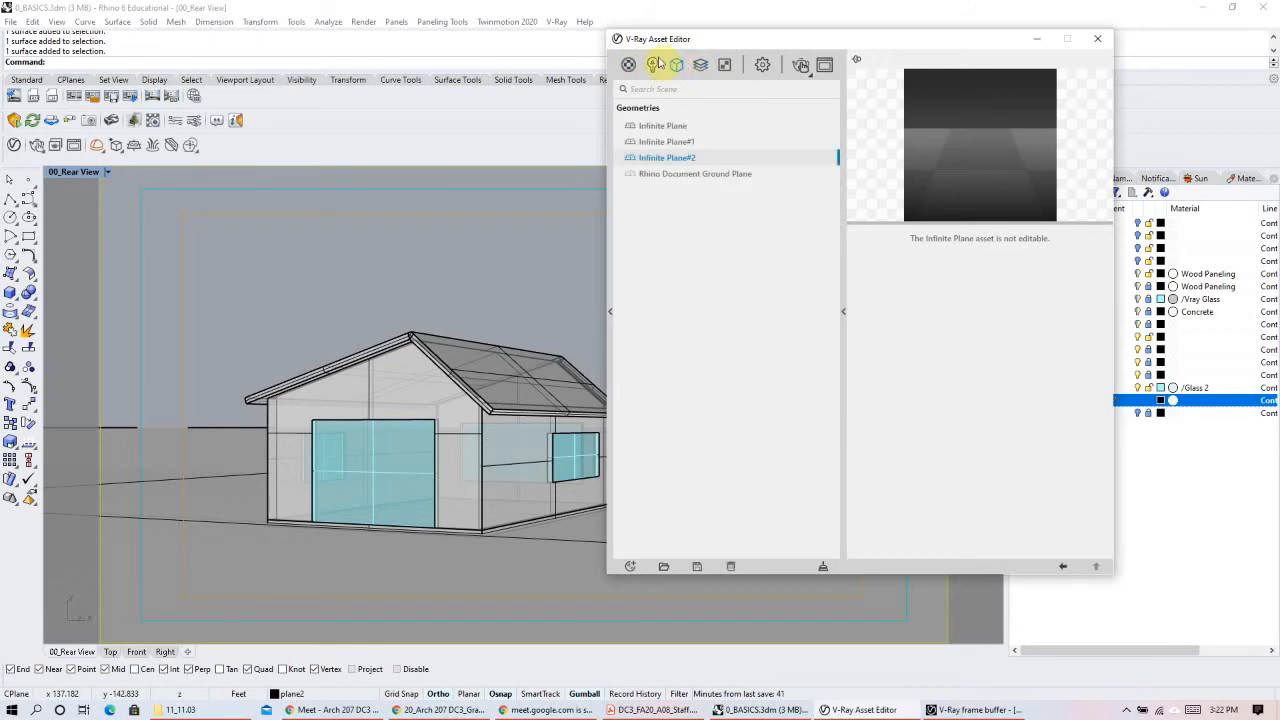
Step: Examine the scene's existing materials, comparing the Generic and Vray Glass previews and settings
left_click(652, 65)
left_click(629, 66)
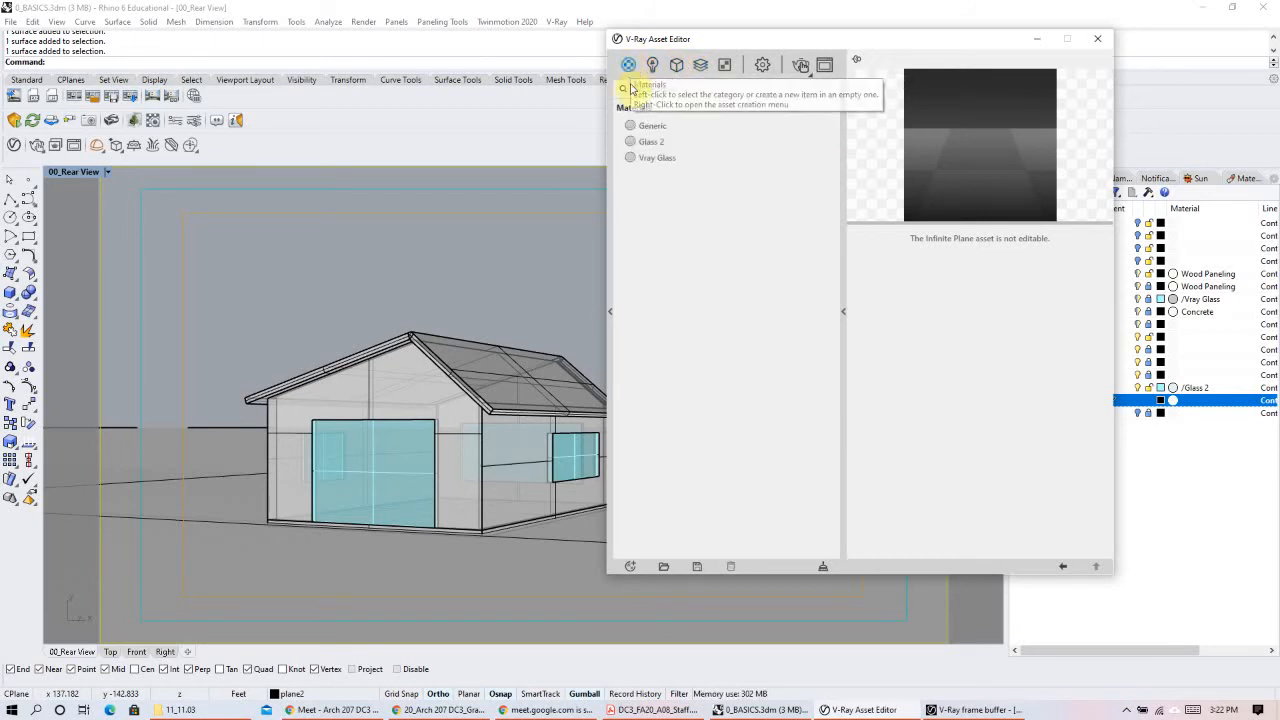
left_click(843, 311)
left_click(846, 313)
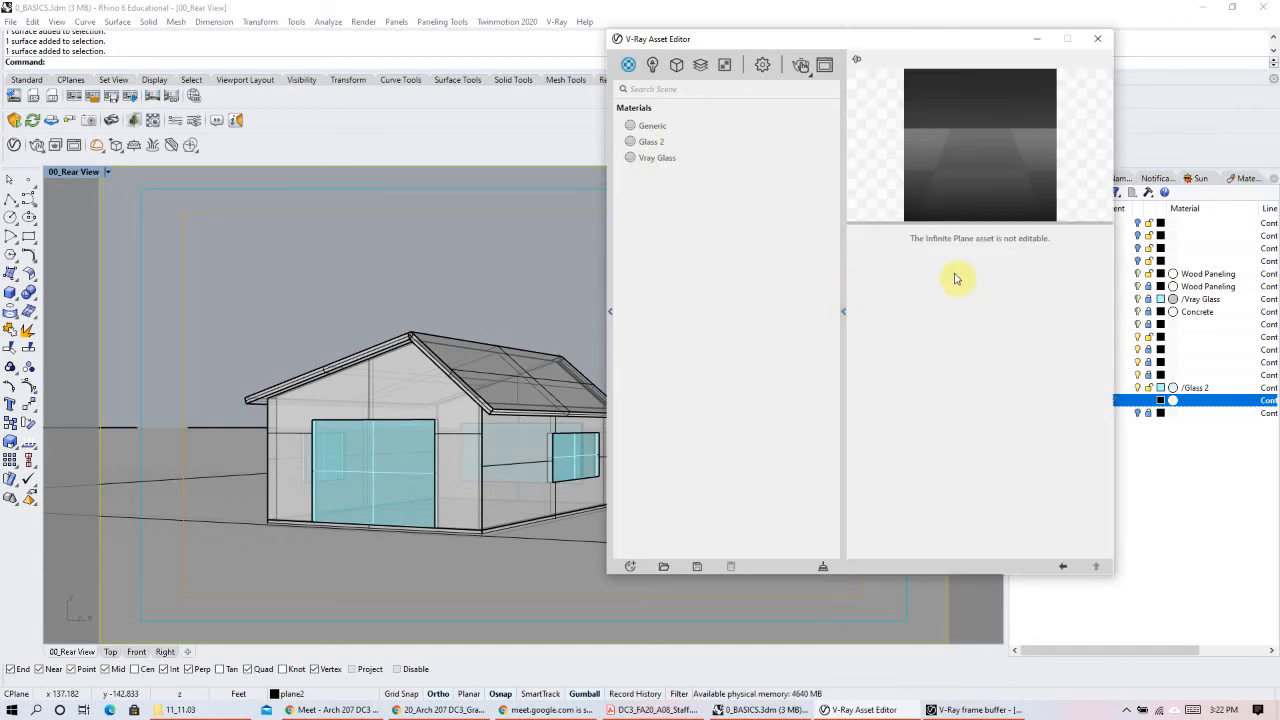
left_click(653, 127)
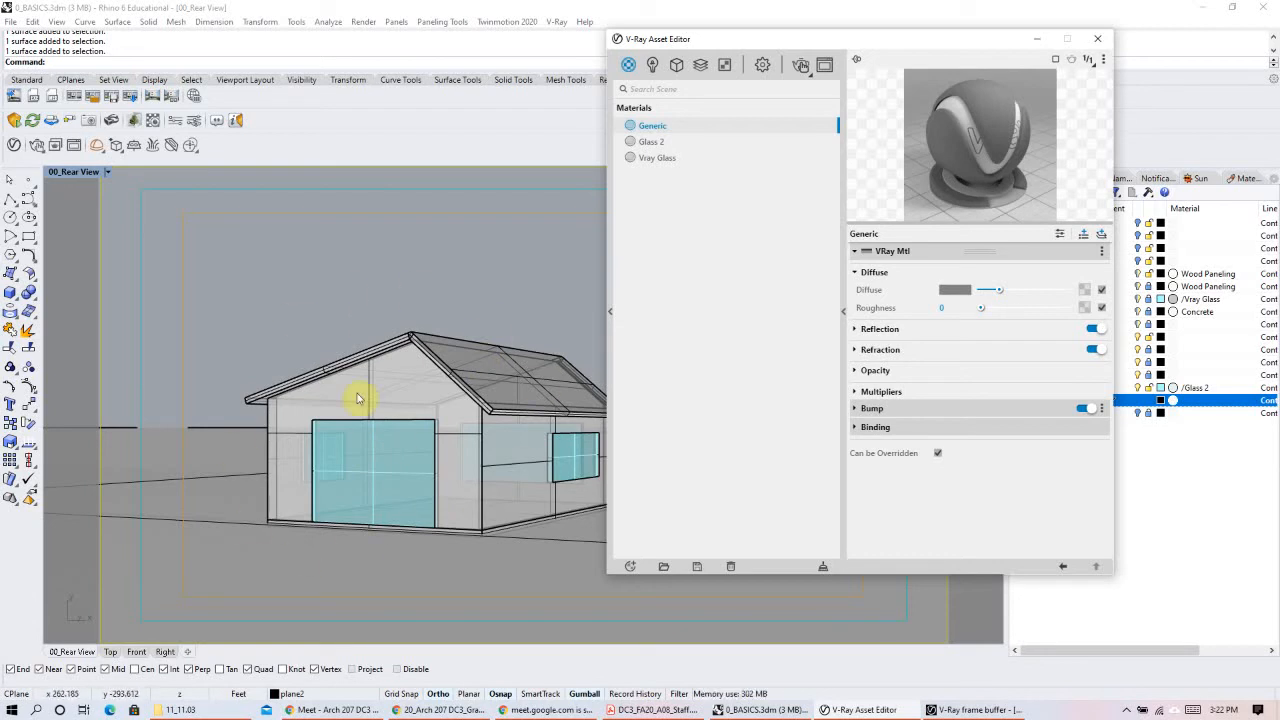
left_click(659, 158)
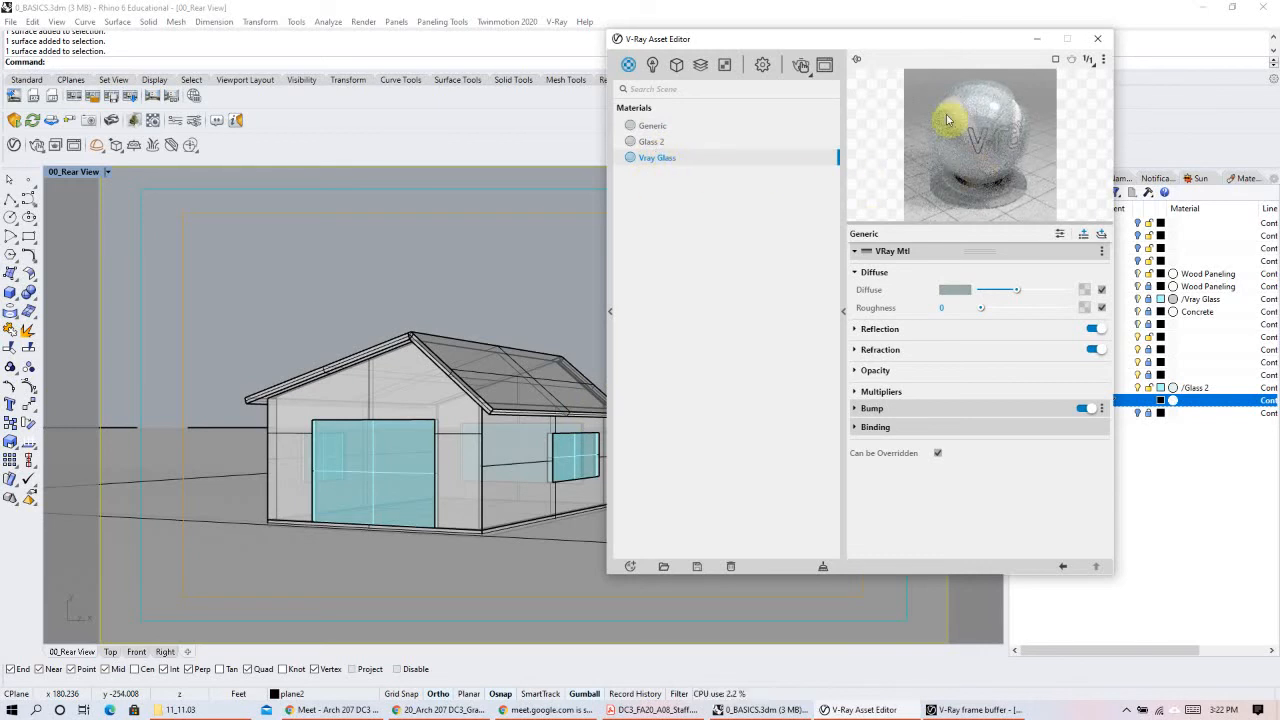
left_click(660, 127)
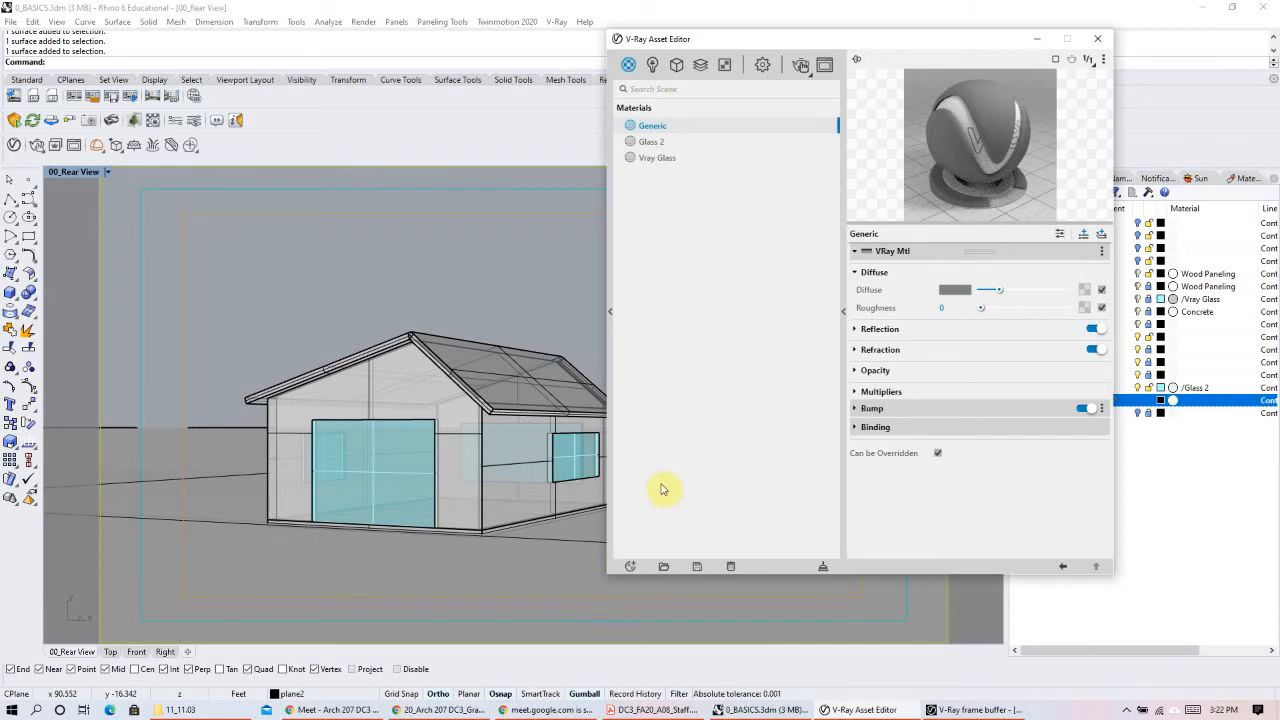
Step: Create a new generic V-Ray material and name it Glass 3
left_click(631, 568)
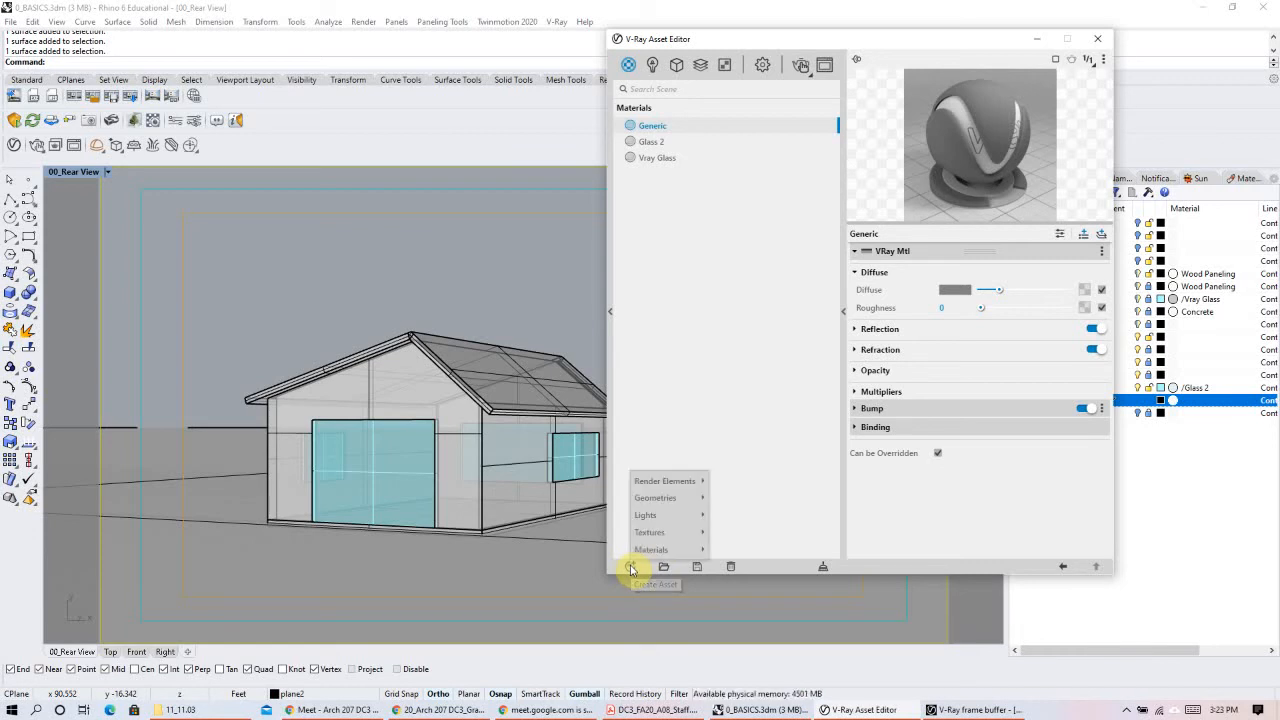
mouse_move(634, 551)
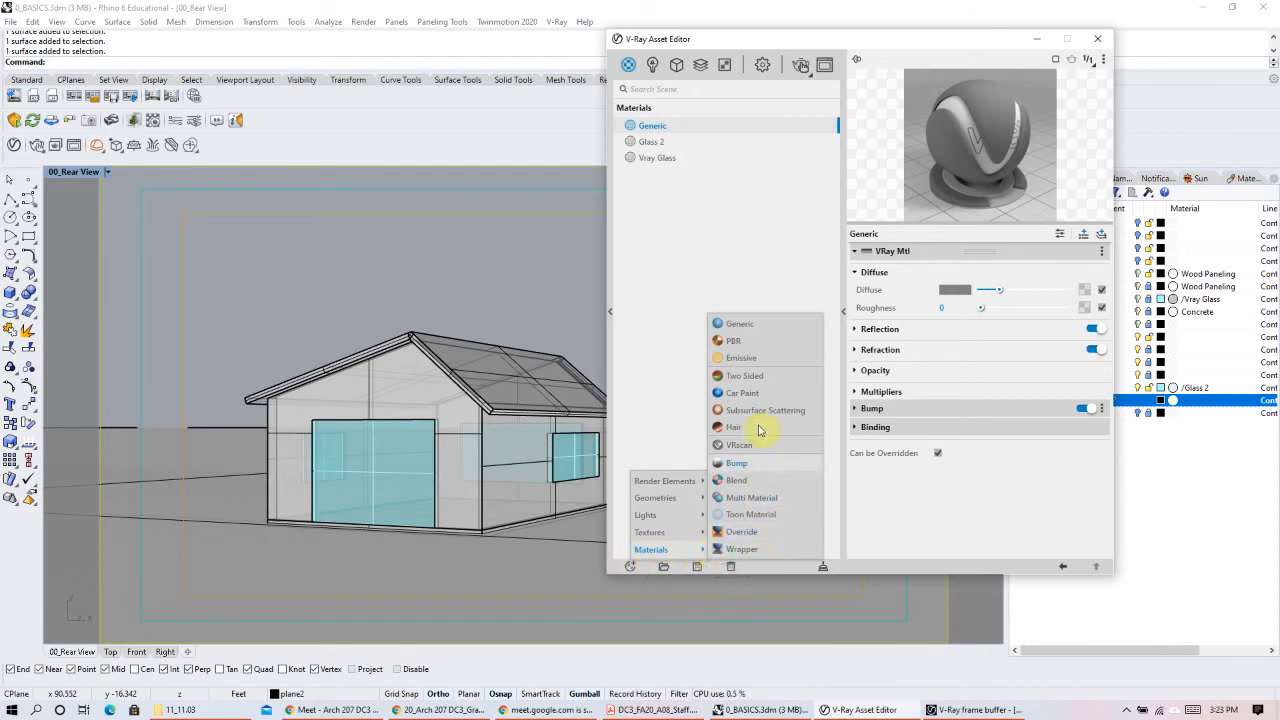
left_click(762, 338)
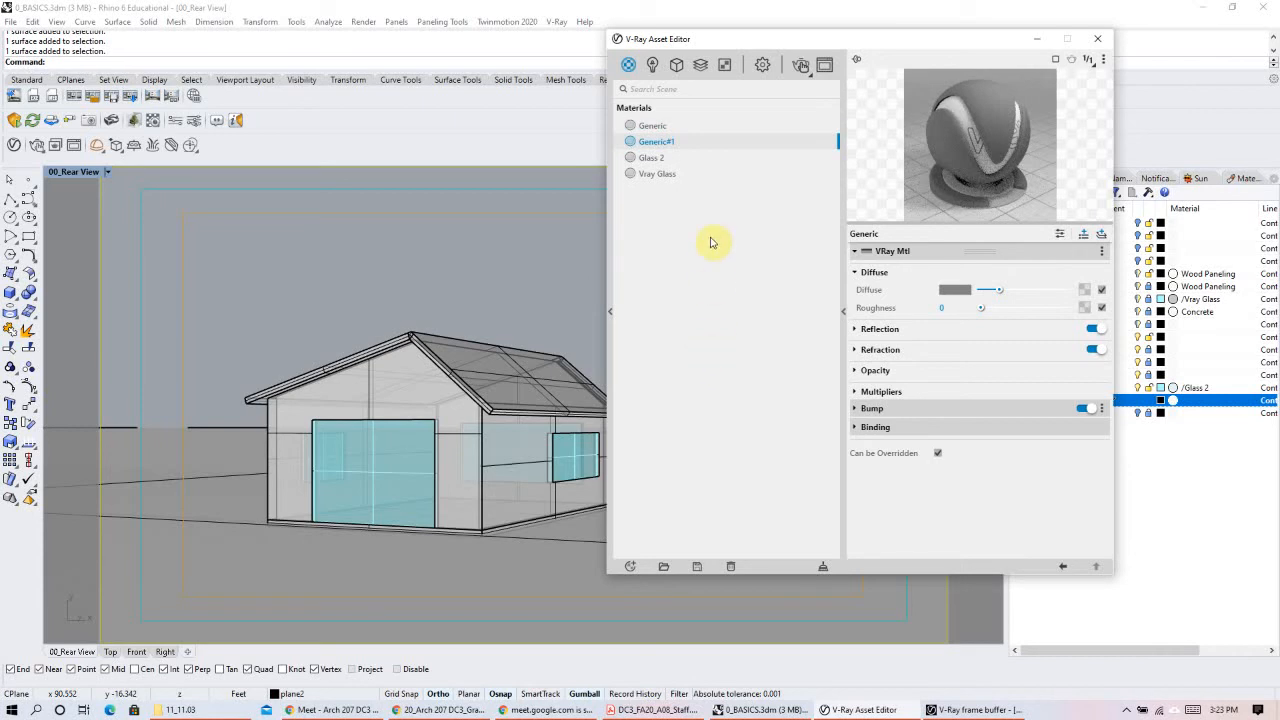
double_click(680, 144)
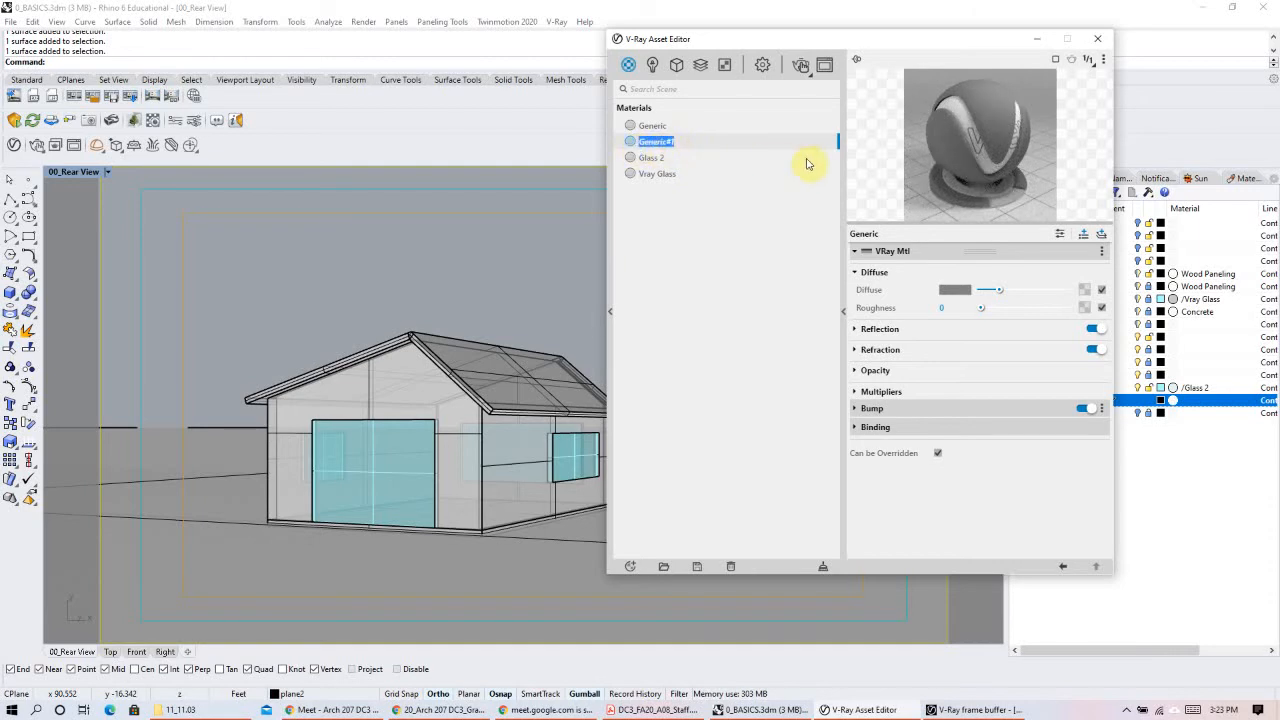
type("Glass 3")
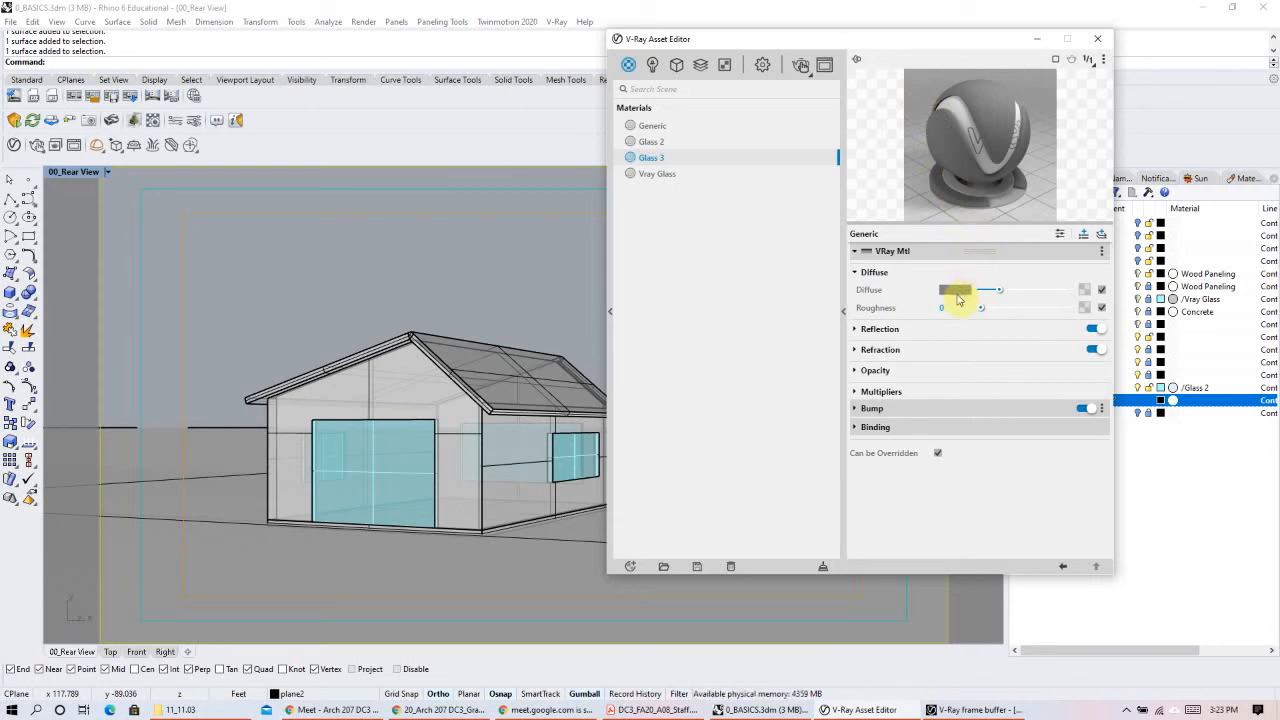
Step: Try different diffuse brightness levels and a red diffuse colour on the Glass 3 material
left_click_drag(996, 290, 1062, 298)
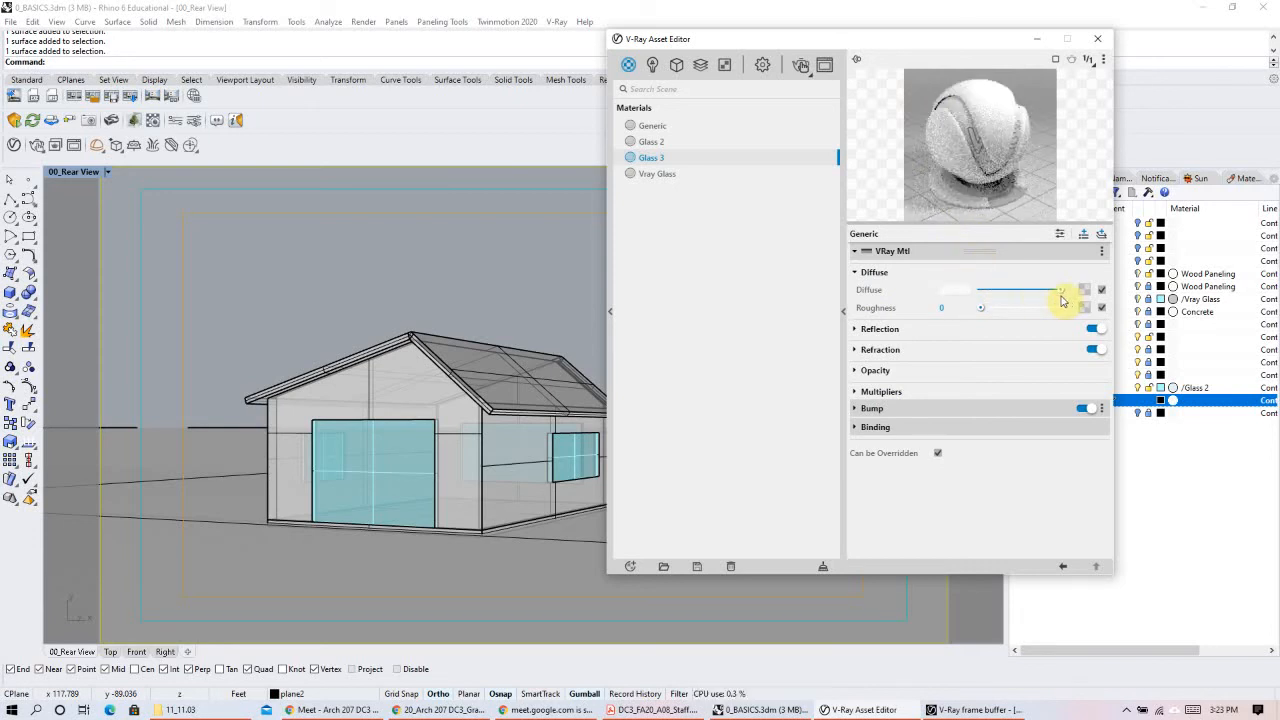
left_click_drag(1062, 293, 1014, 290)
left_click(960, 290)
mouse_move(802, 307)
left_mouse_down()
mouse_move(826, 323)
mouse_move(871, 287)
left_mouse_up()
left_click(1154, 243)
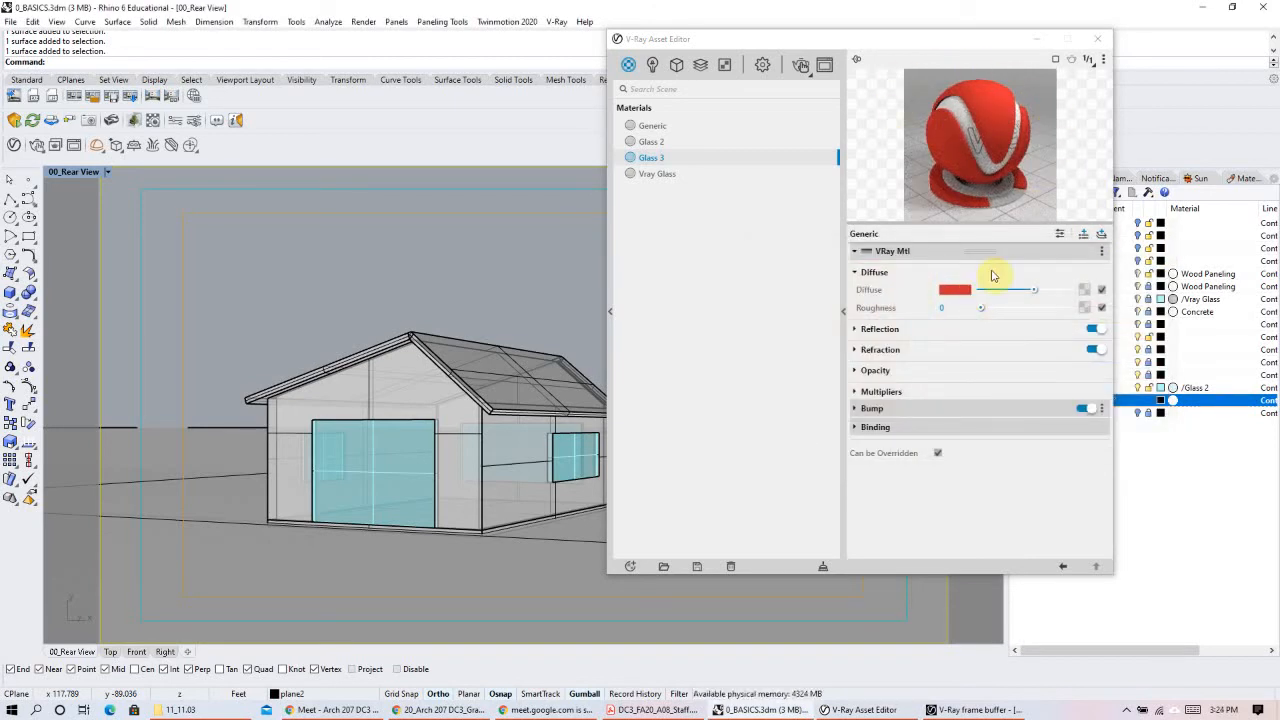
Step: Change the Glass 3 diffuse colour to a neutral light grey of value 0.89 and view the available diffuse texture types
left_click(955, 290)
left_click(880, 270)
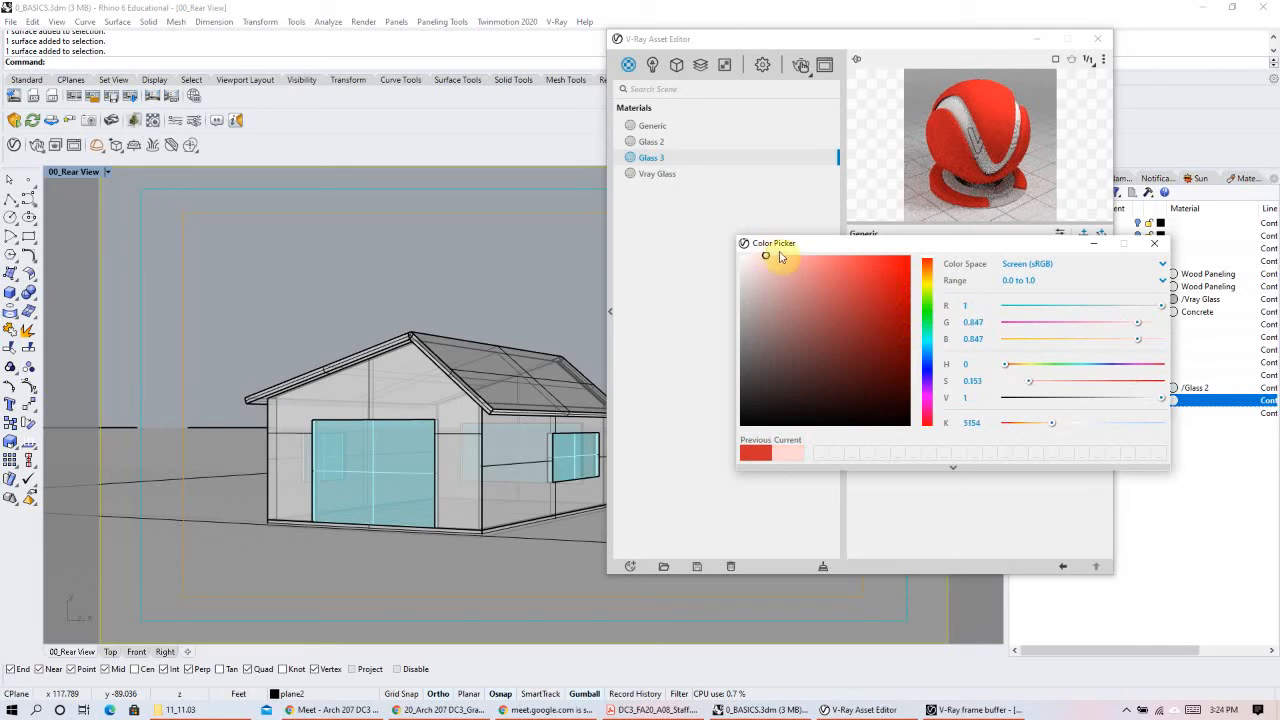
left_click(762, 296)
mouse_move(744, 296)
left_mouse_down()
mouse_move(800, 300)
mouse_move(871, 272)
mouse_move(766, 309)
mouse_move(731, 278)
left_mouse_up()
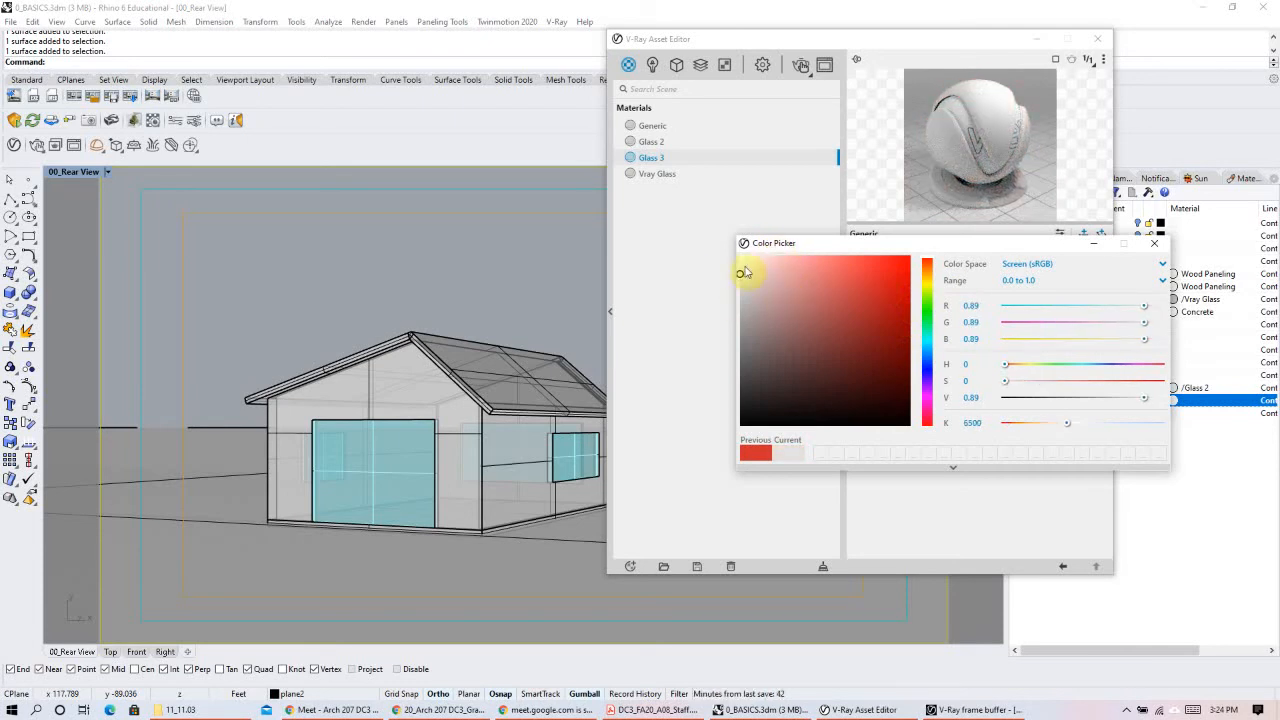
left_click(1198, 234)
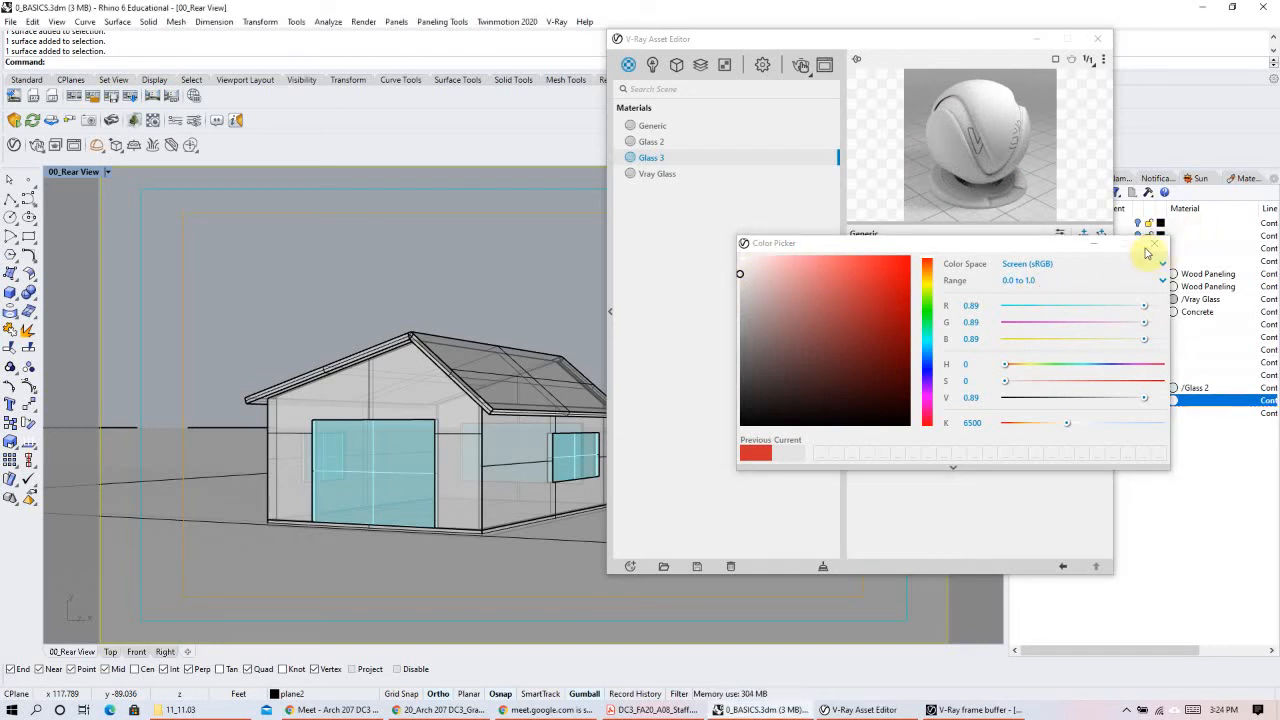
left_click(1158, 243)
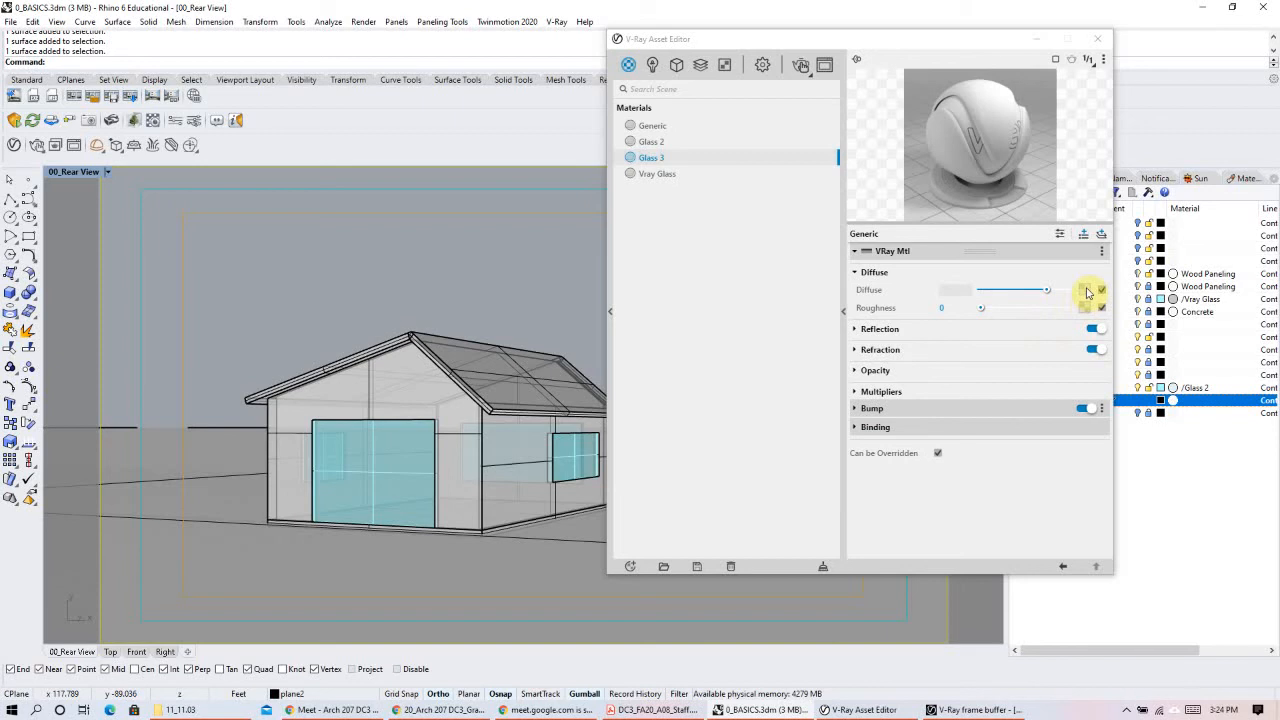
left_click(1086, 290)
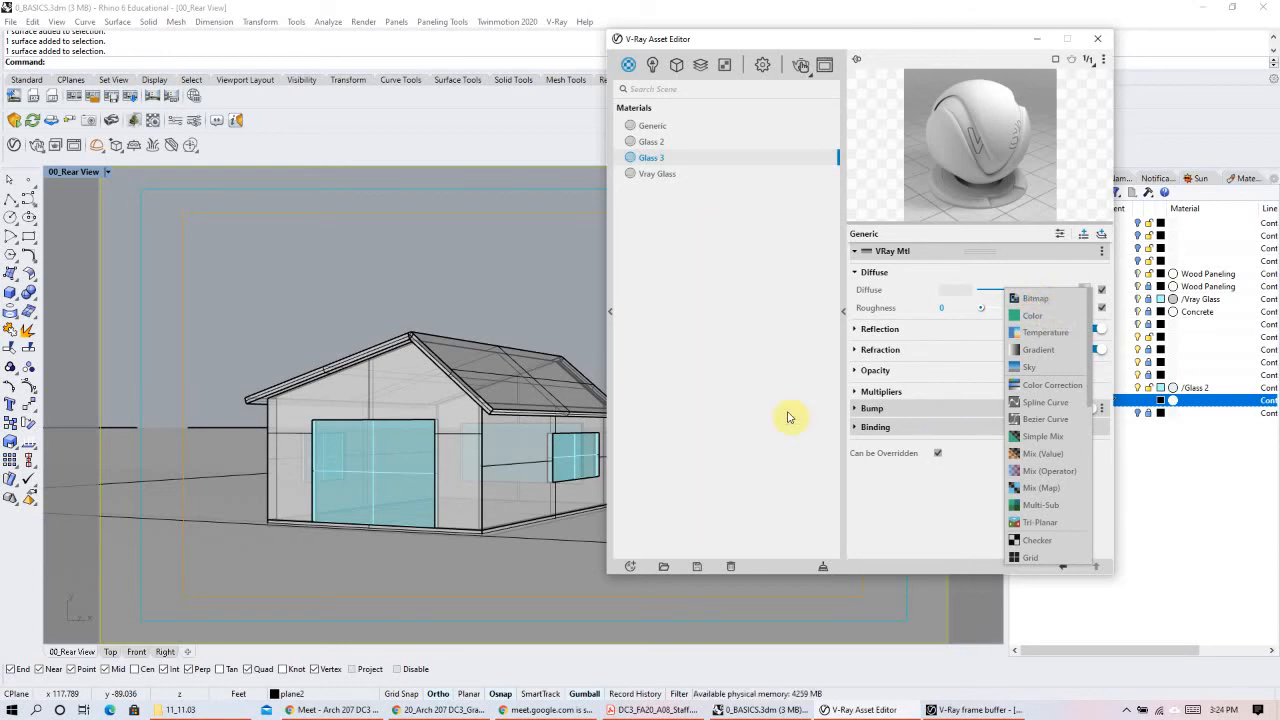
left_click(742, 372)
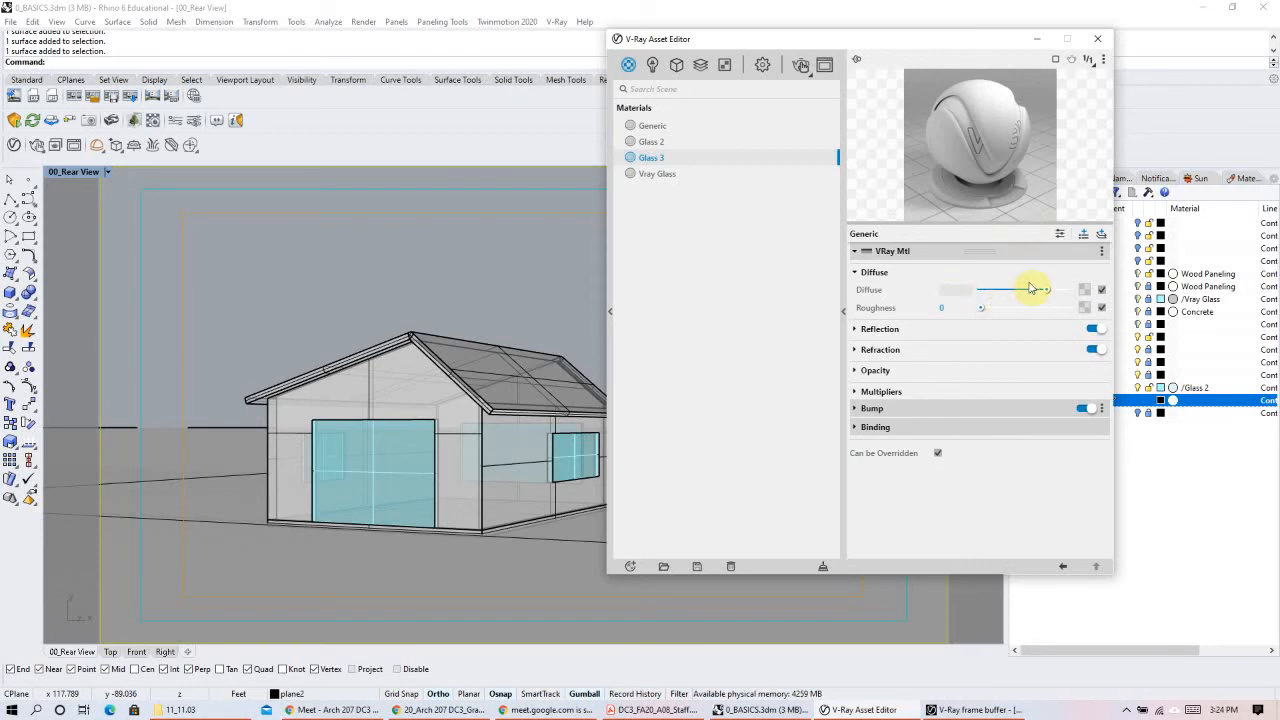
Step: Set the Glass 3 diffuse colour to a pale cyan-tinted grey, about R 0.842, G 0.866, B 0.865
left_click_drag(1043, 291, 1036, 291)
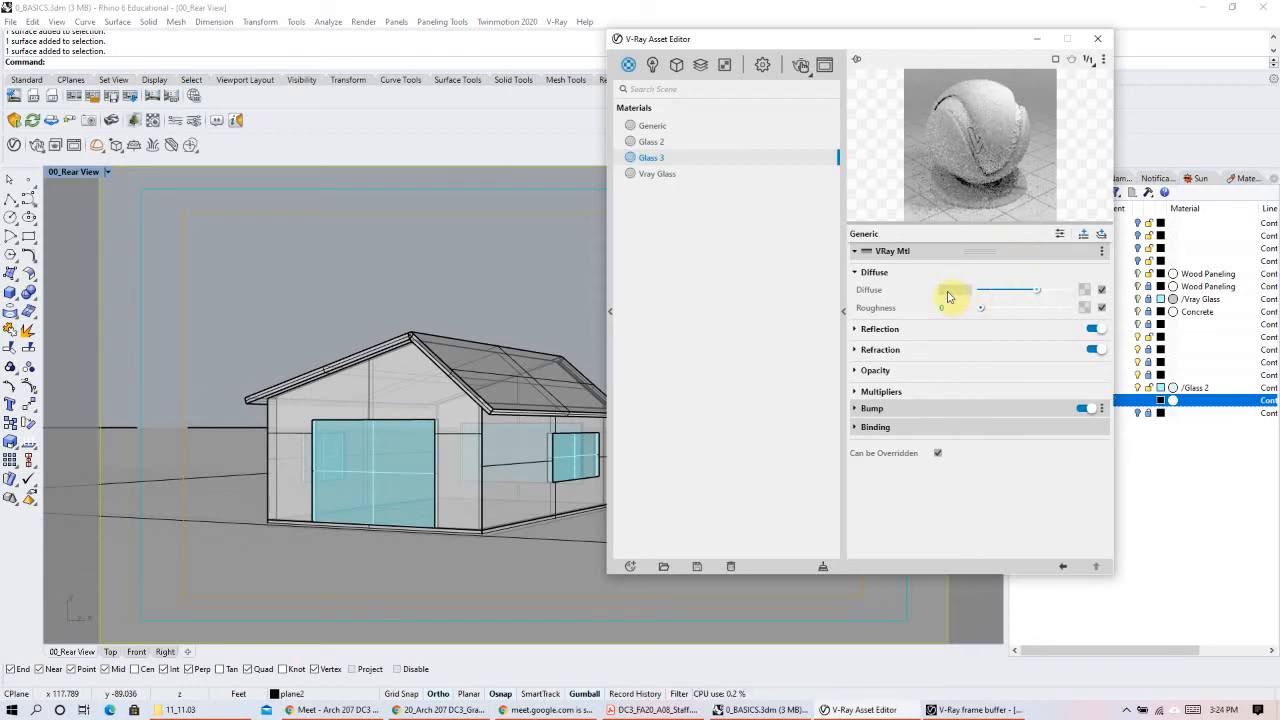
left_click(950, 292)
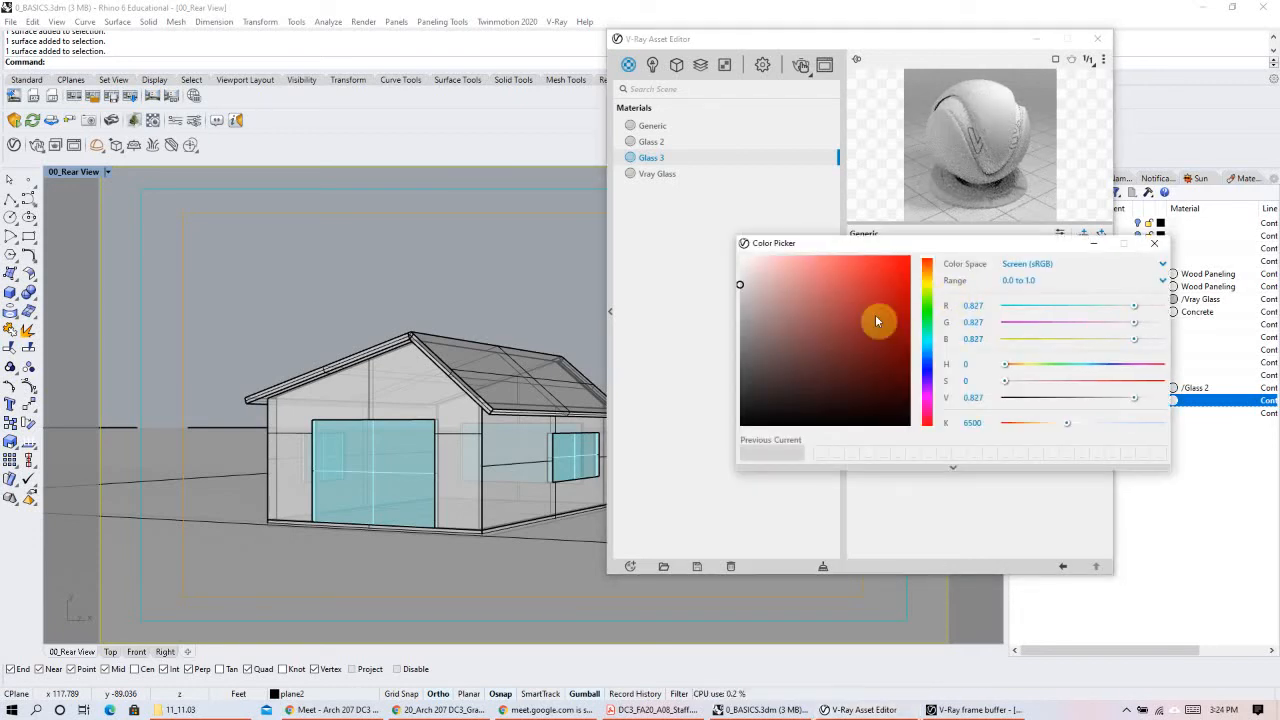
left_click(928, 339)
left_click(757, 262)
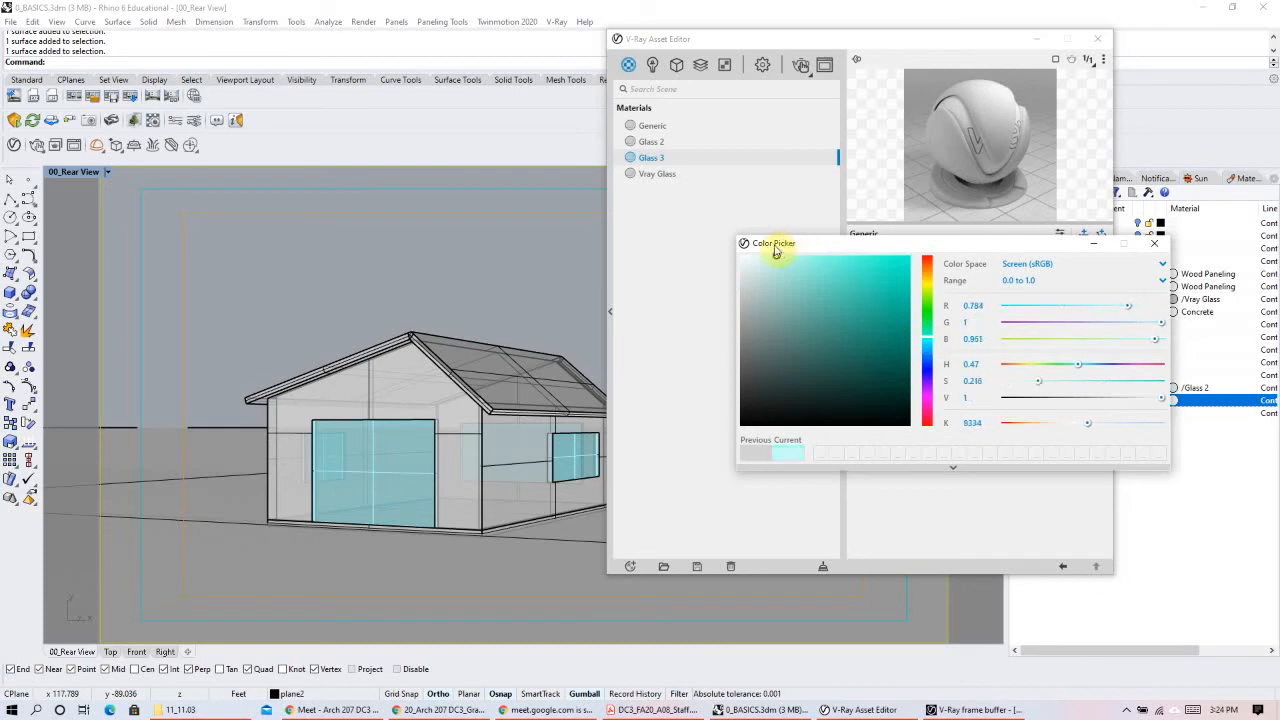
left_click(935, 343)
left_click(753, 270)
left_click_drag(752, 272, 773, 253)
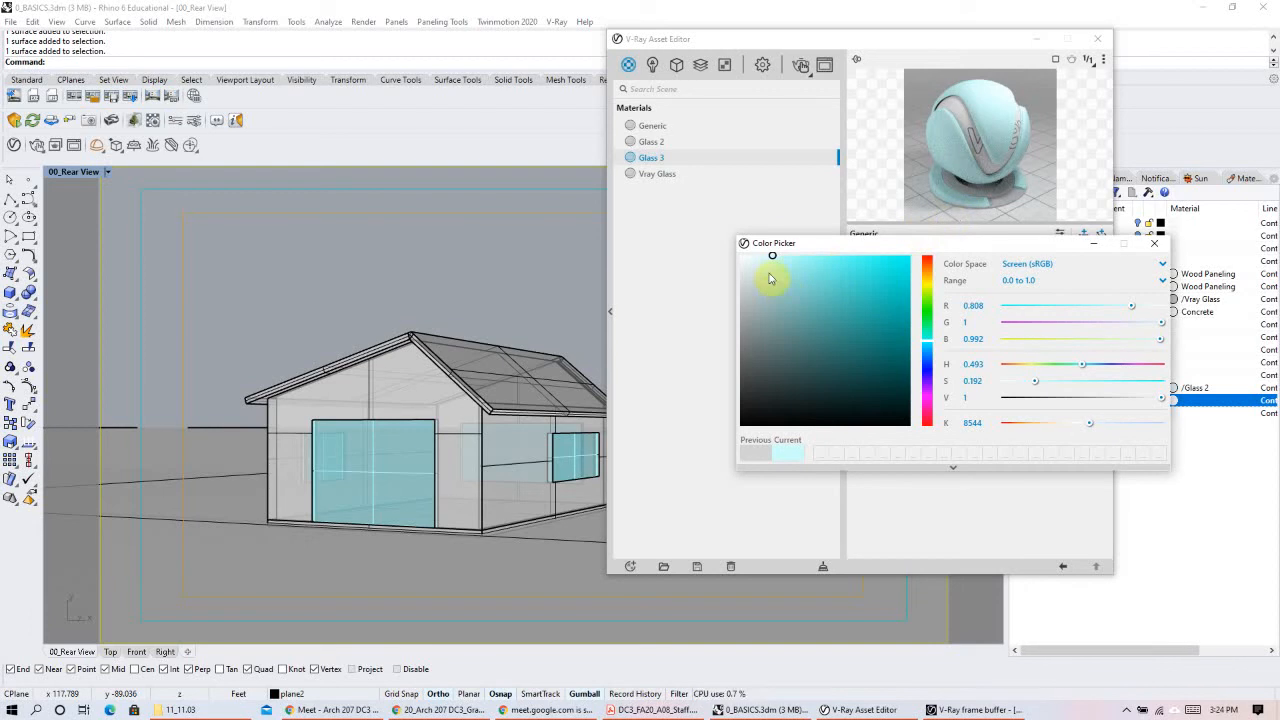
mouse_move(771, 260)
left_mouse_down()
mouse_move(760, 253)
mouse_move(750, 275)
left_mouse_up()
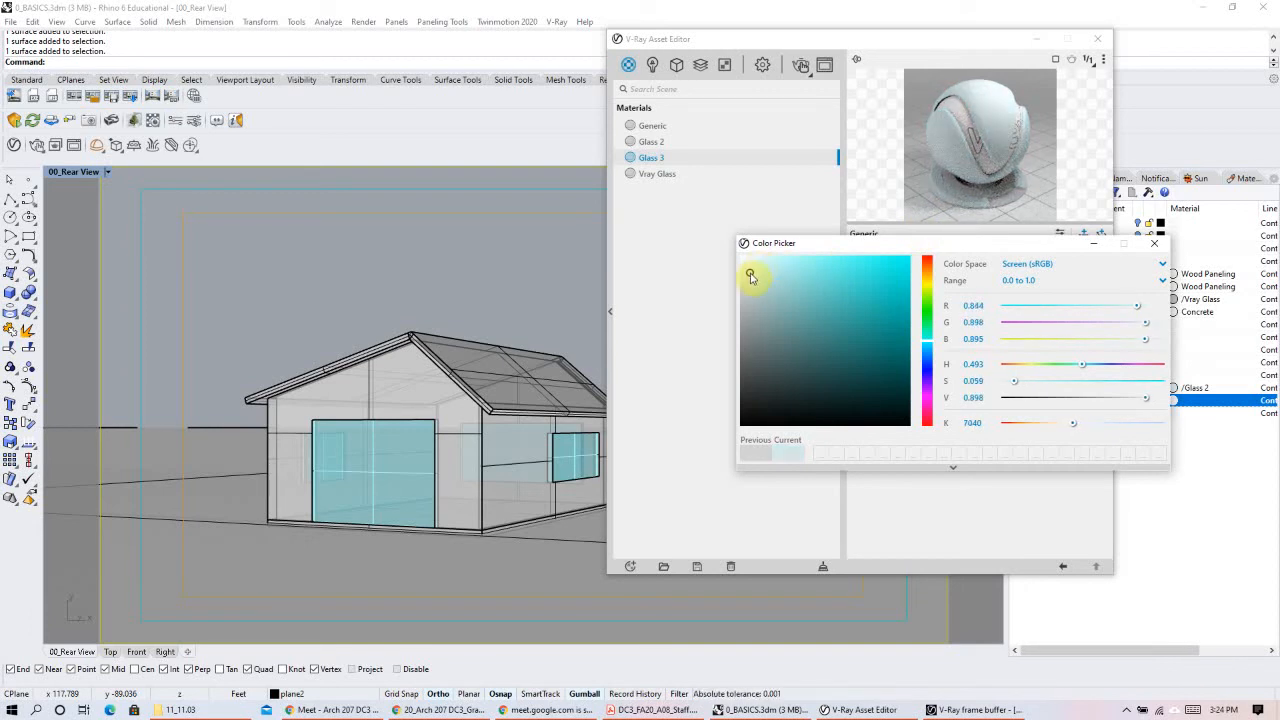
left_click_drag(751, 277, 747, 279)
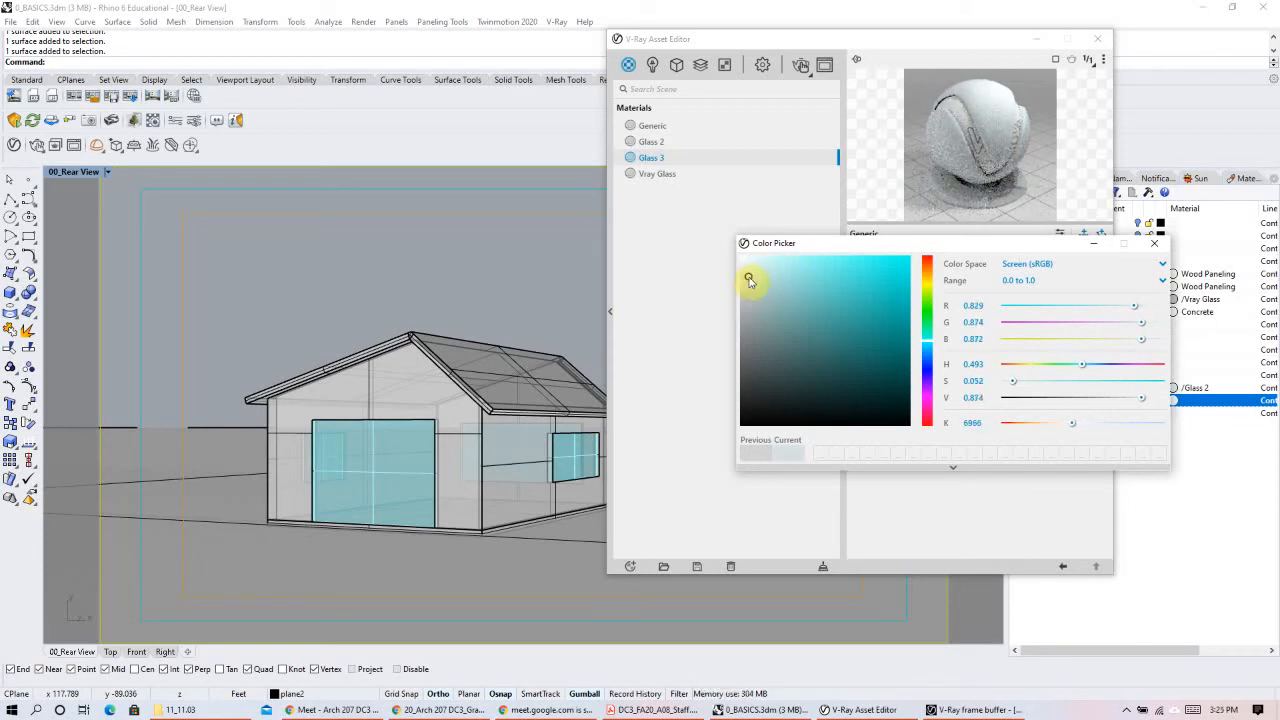
left_click_drag(746, 279, 745, 282)
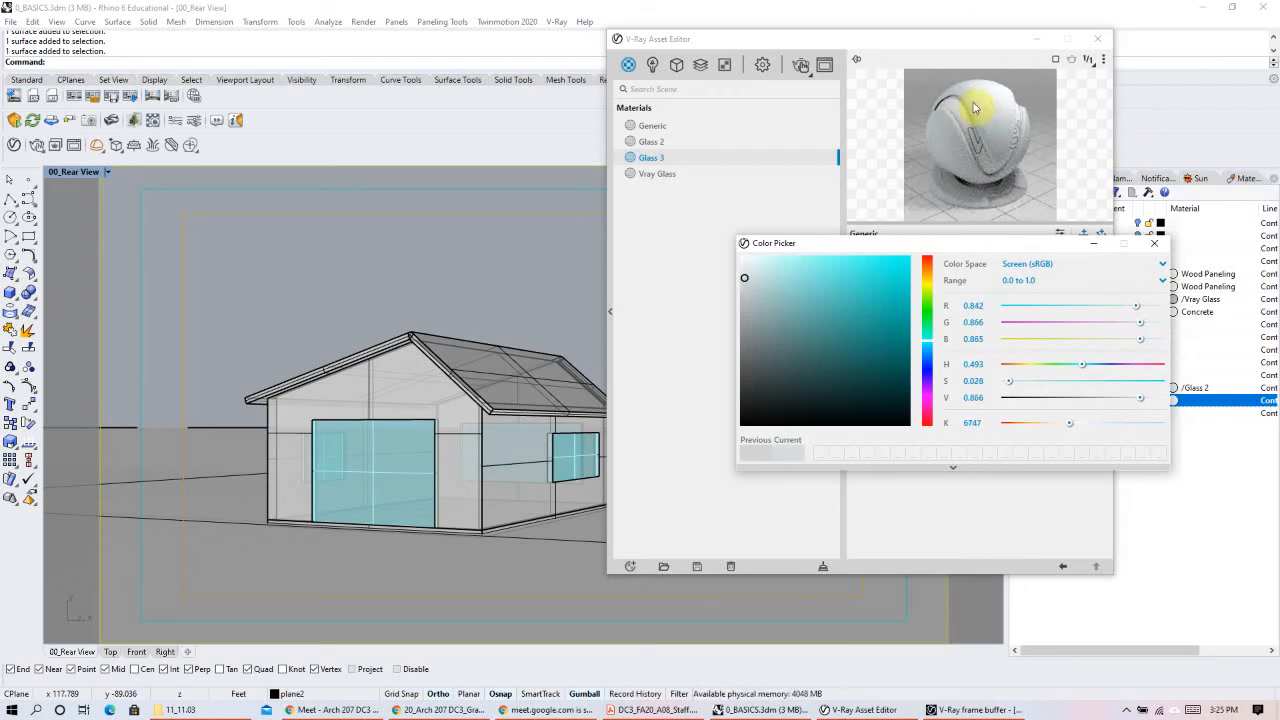
left_click(1145, 245)
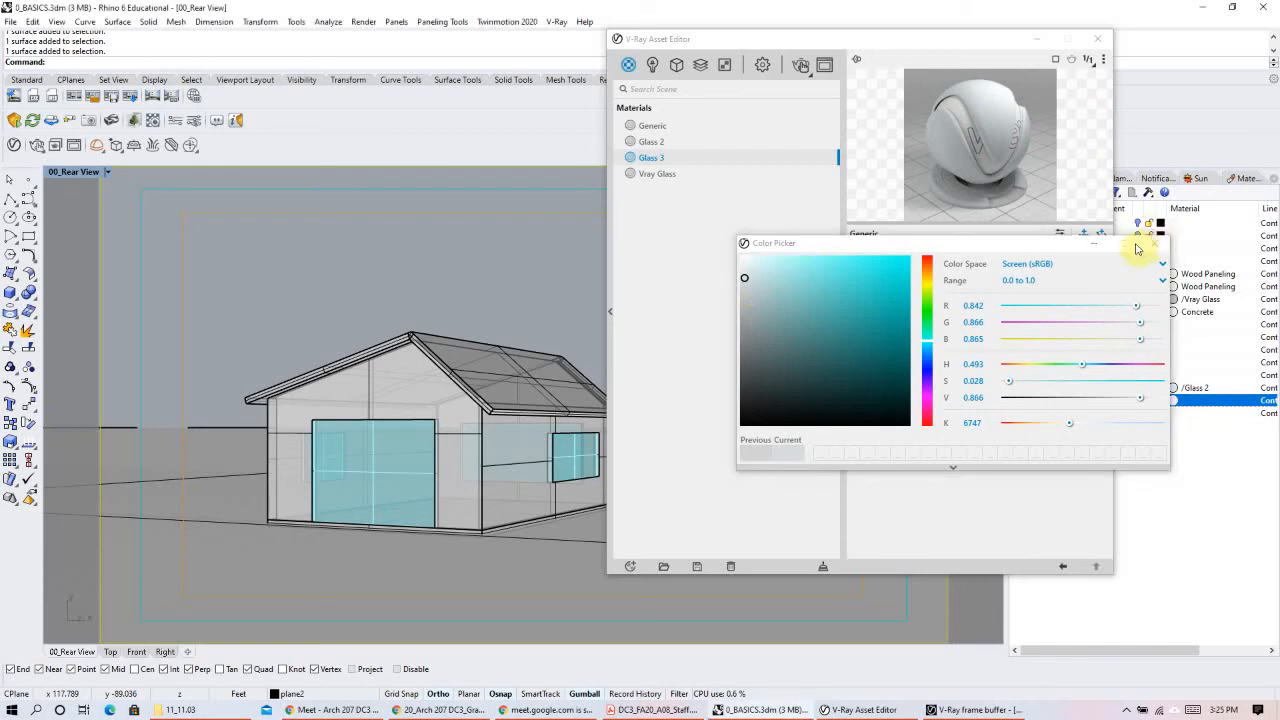
left_click(1155, 245)
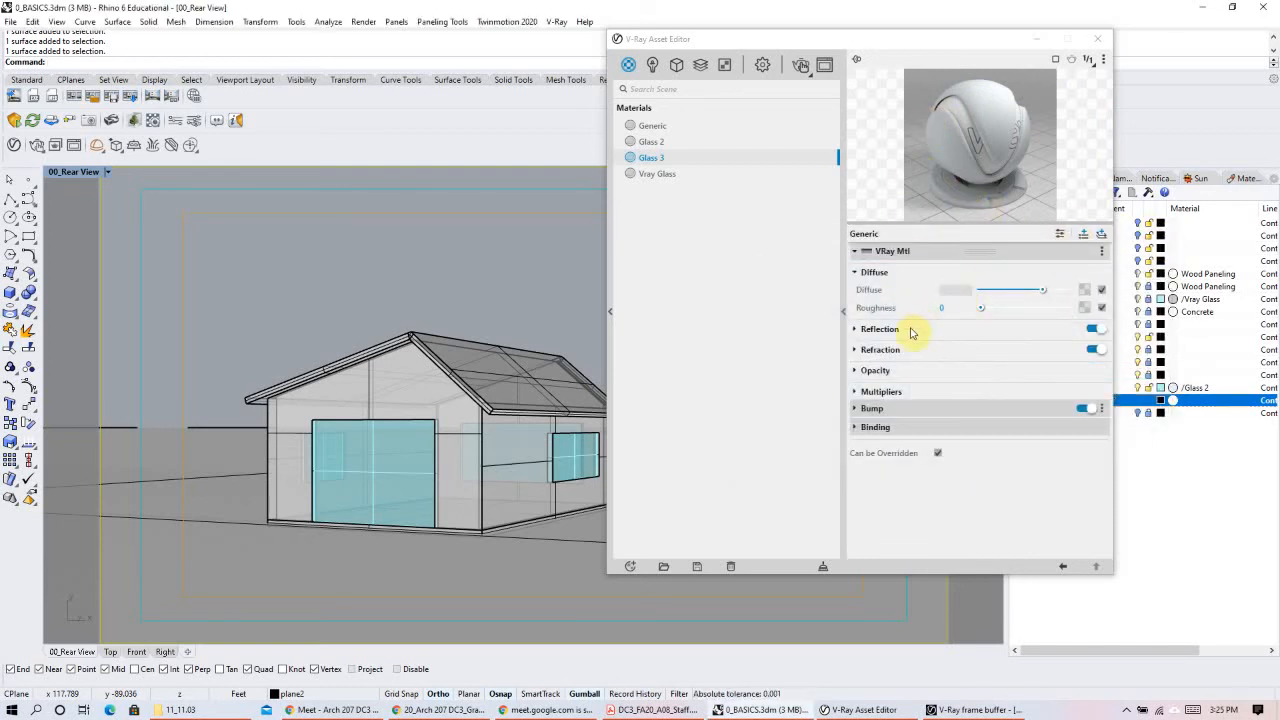
Step: Lower the opacity of the Glass 3 material to 0.23
left_click(880, 371)
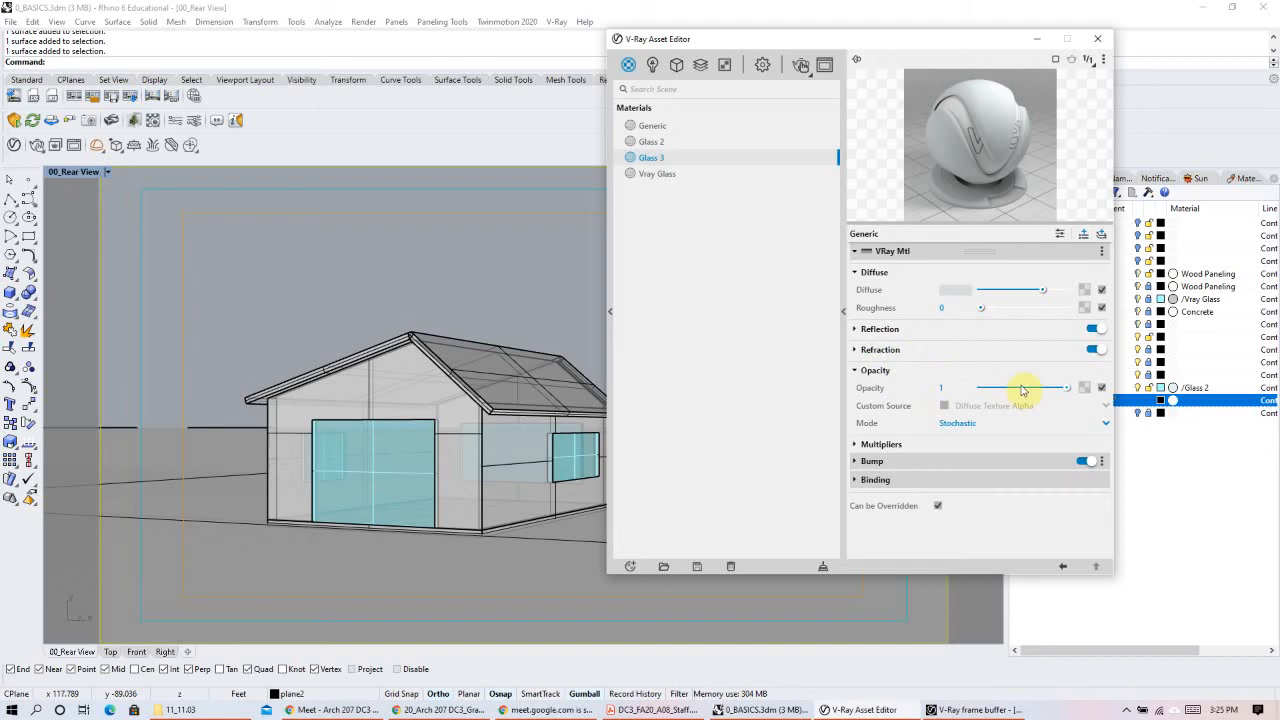
left_click(872, 371)
left_click(872, 371)
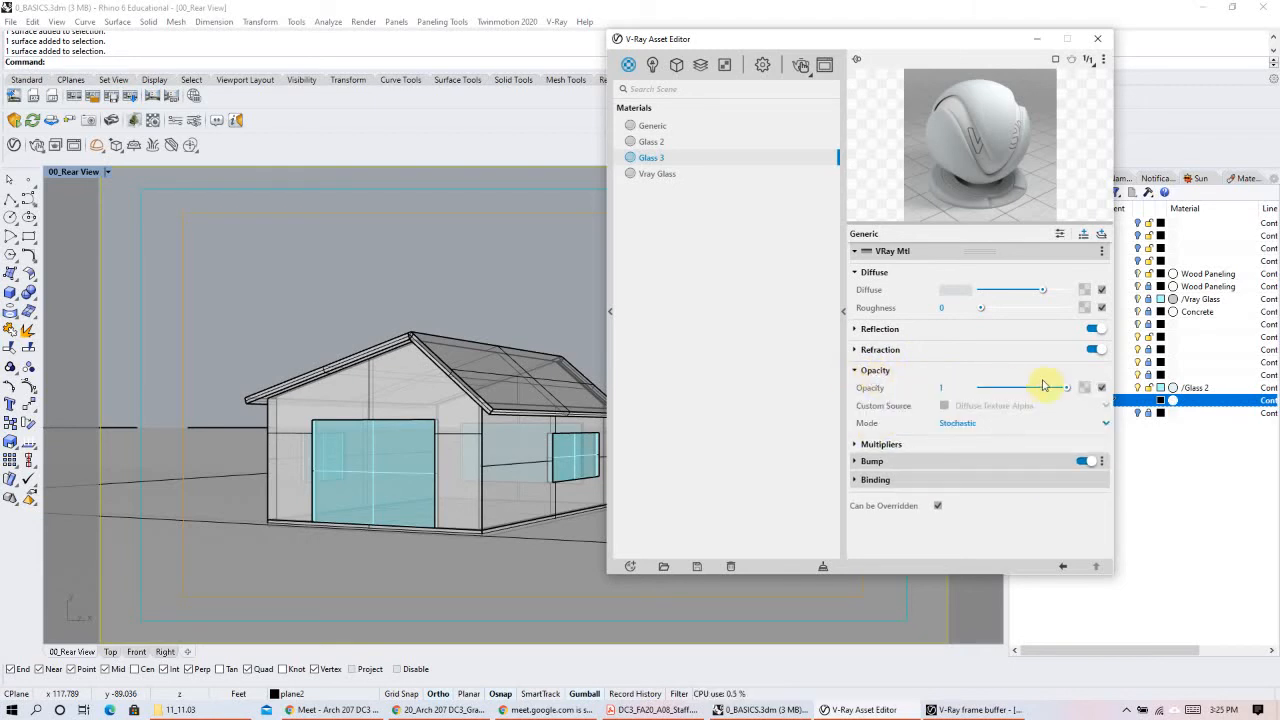
left_click_drag(1043, 389, 1006, 391)
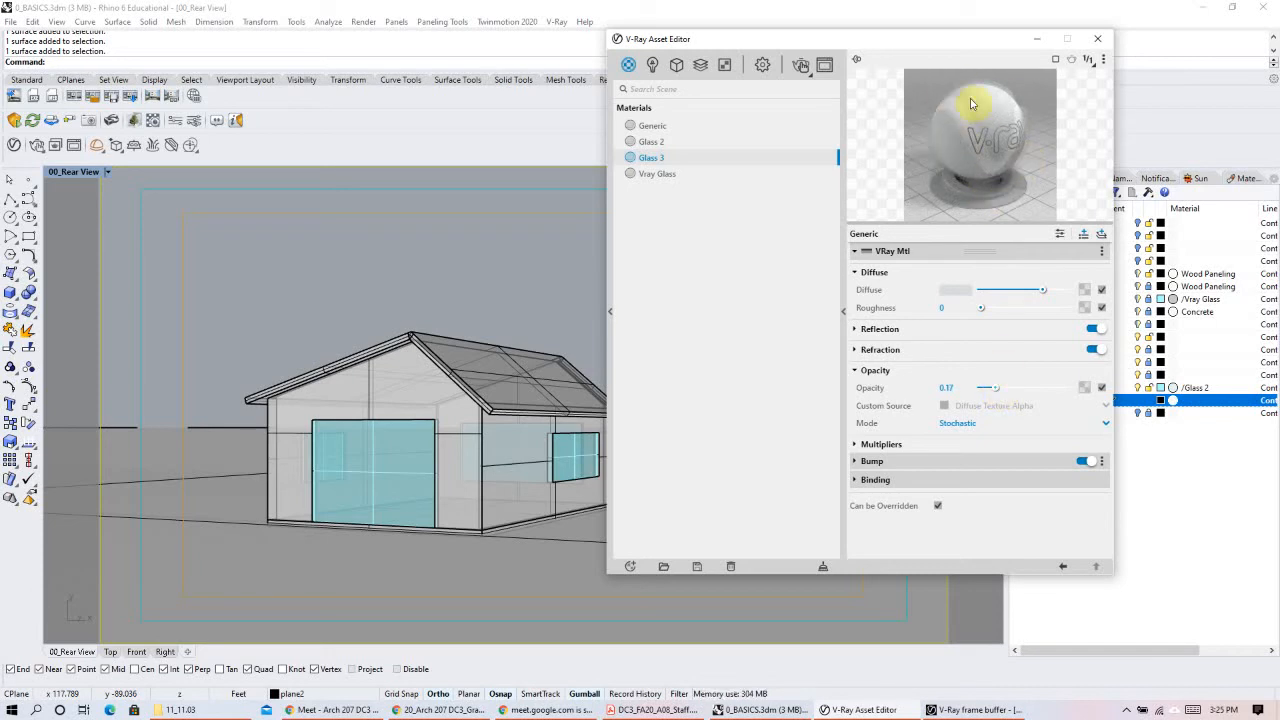
left_click_drag(1005, 390, 1003, 390)
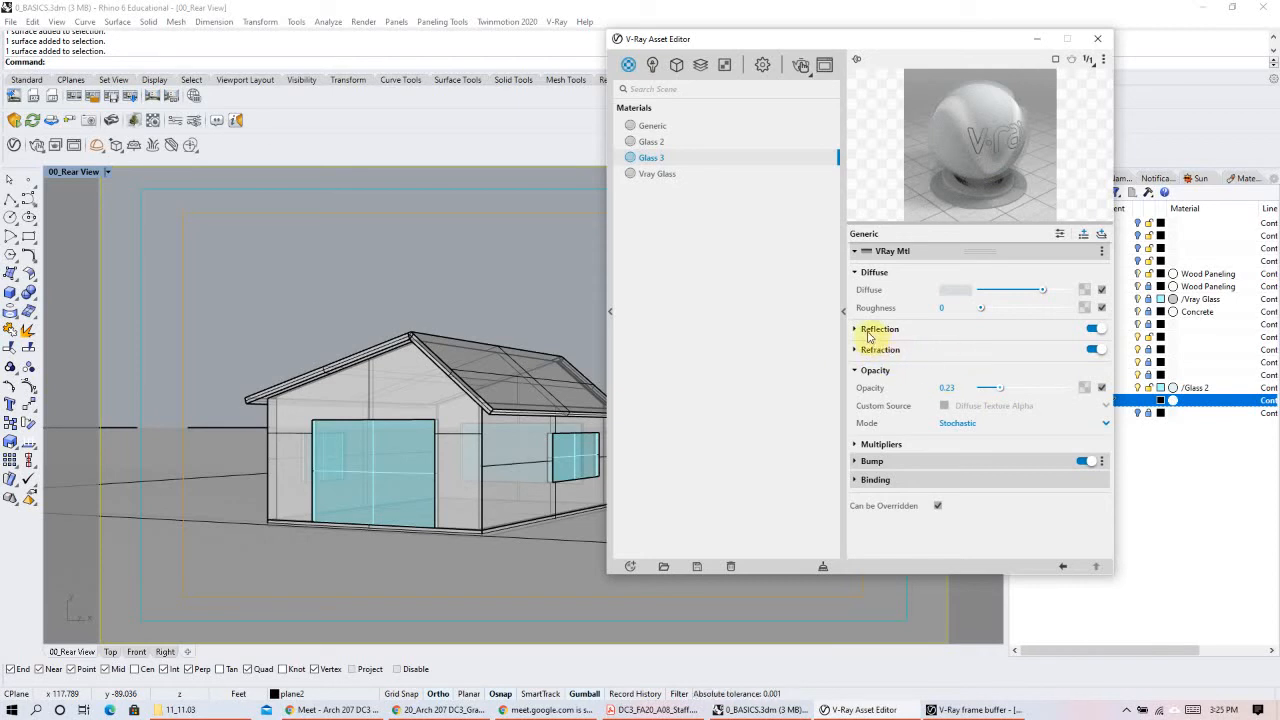
Step: Raise the Glass 3 reflection colour from black to near-white and review the remaining reflection settings
left_click(869, 331)
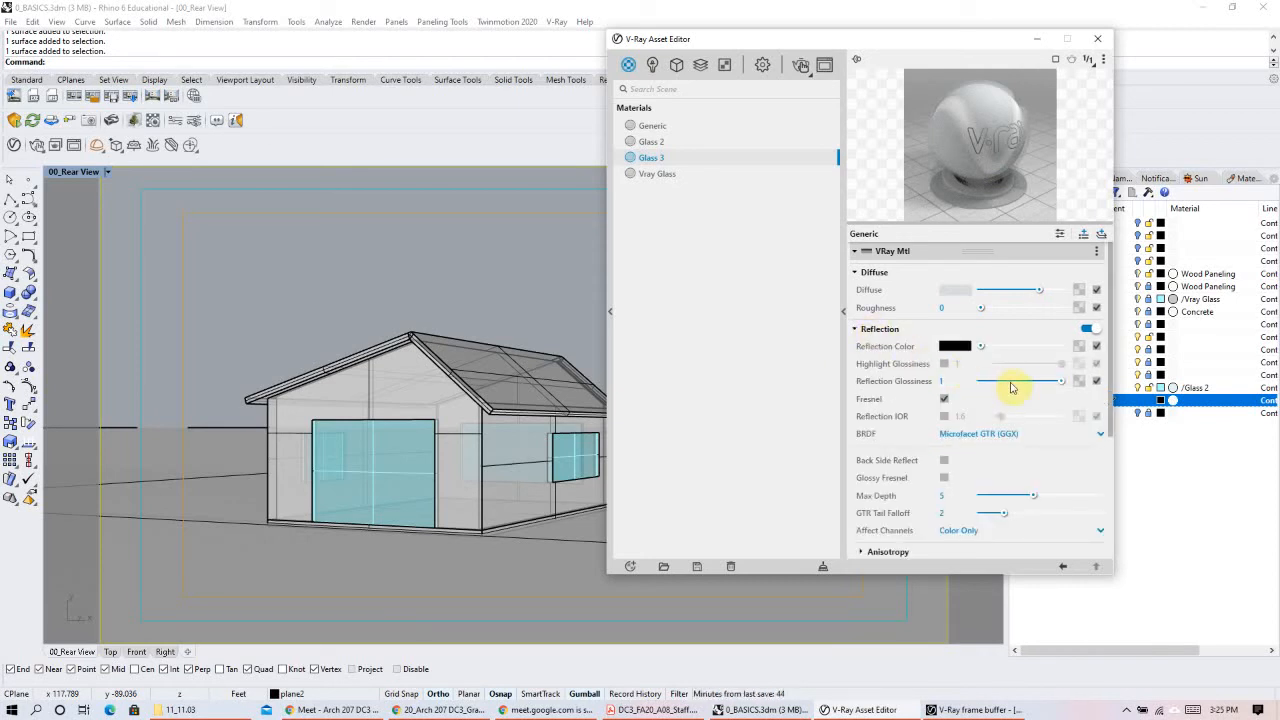
scroll(905, 435, "down", 2)
scroll(866, 403, "up", 2)
left_click_drag(983, 349, 1044, 347)
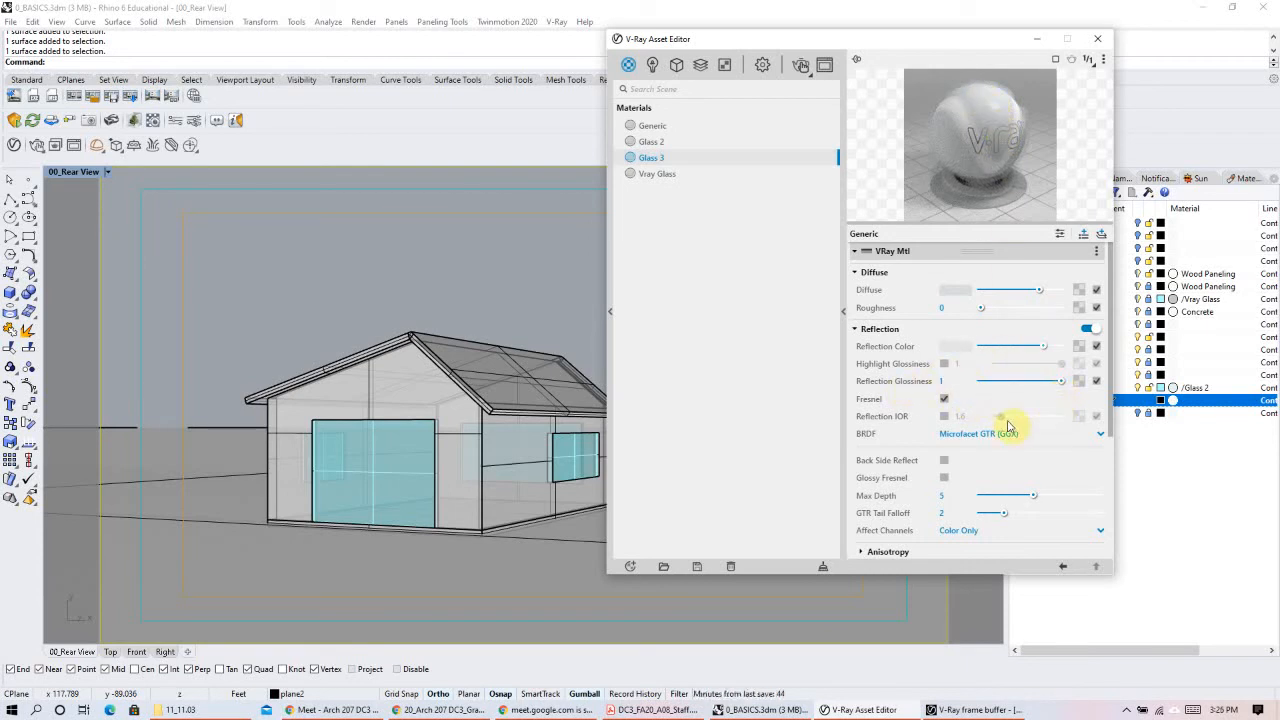
scroll(1044, 448, "down", 1)
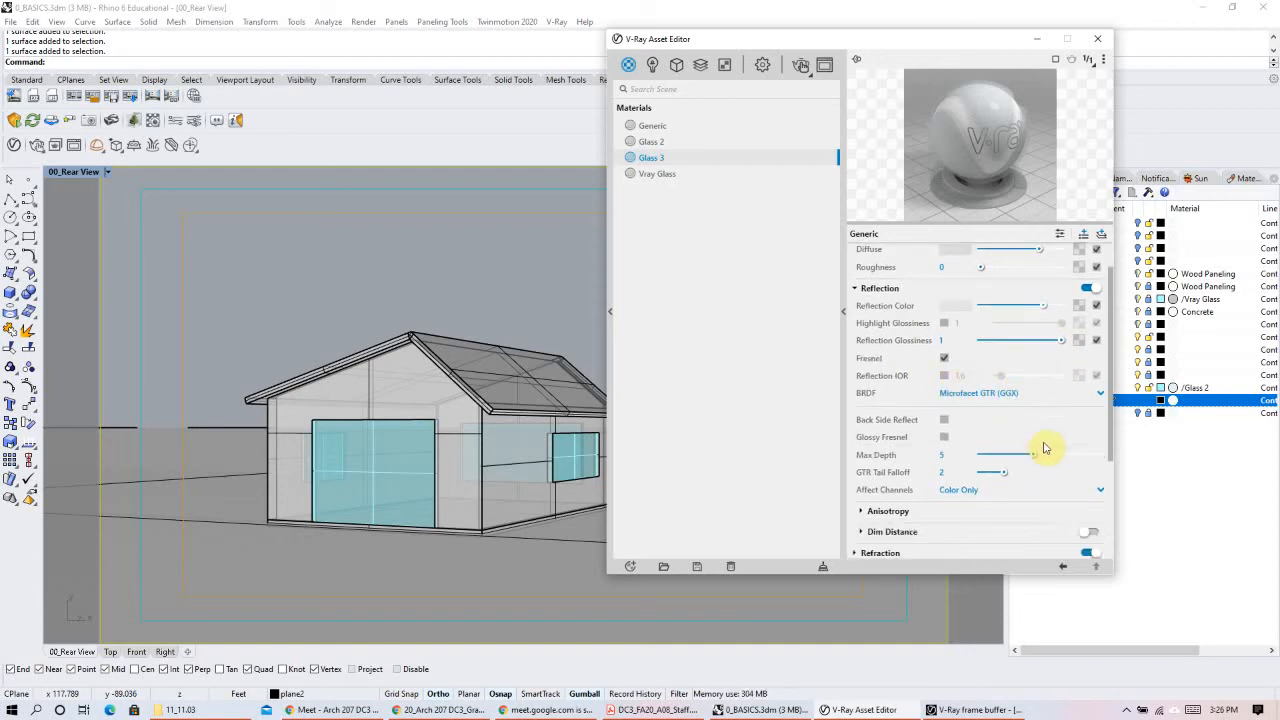
scroll(1044, 448, "down", 4)
scroll(1065, 443, "up", 5)
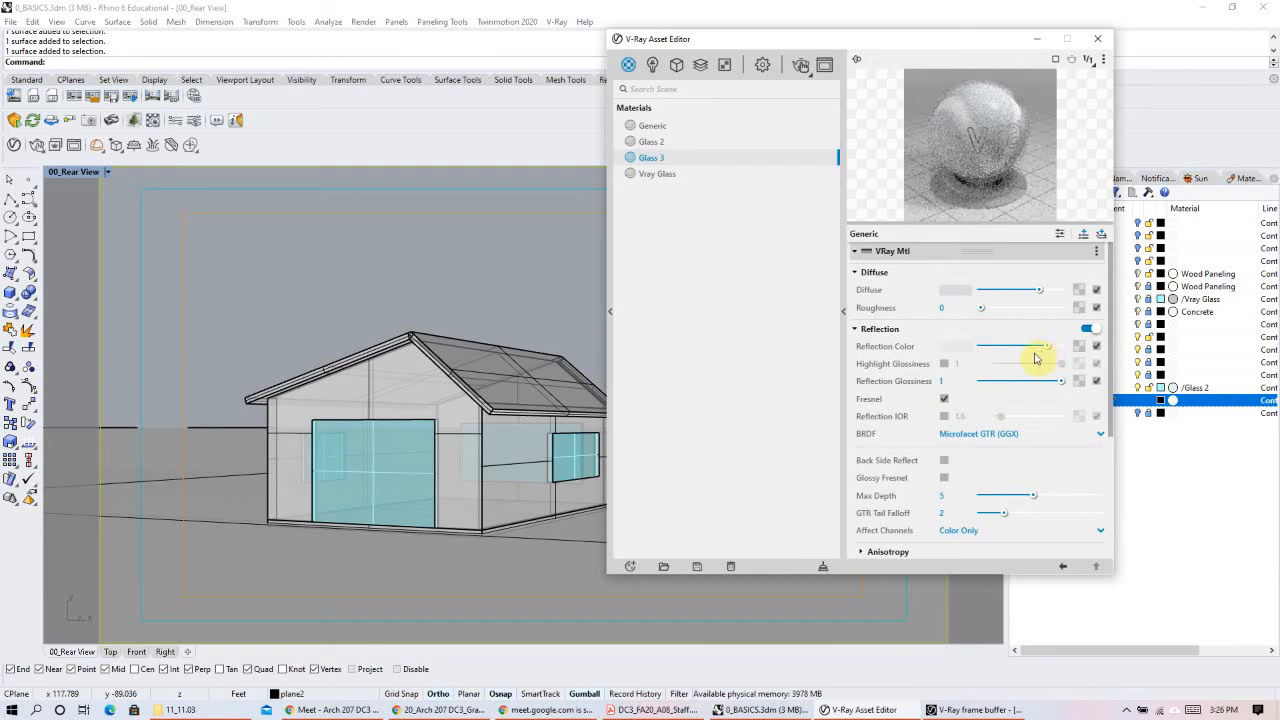
Step: Raise the Glass 3 refraction colour from black to a medium grey
left_click(856, 330)
left_click(856, 350)
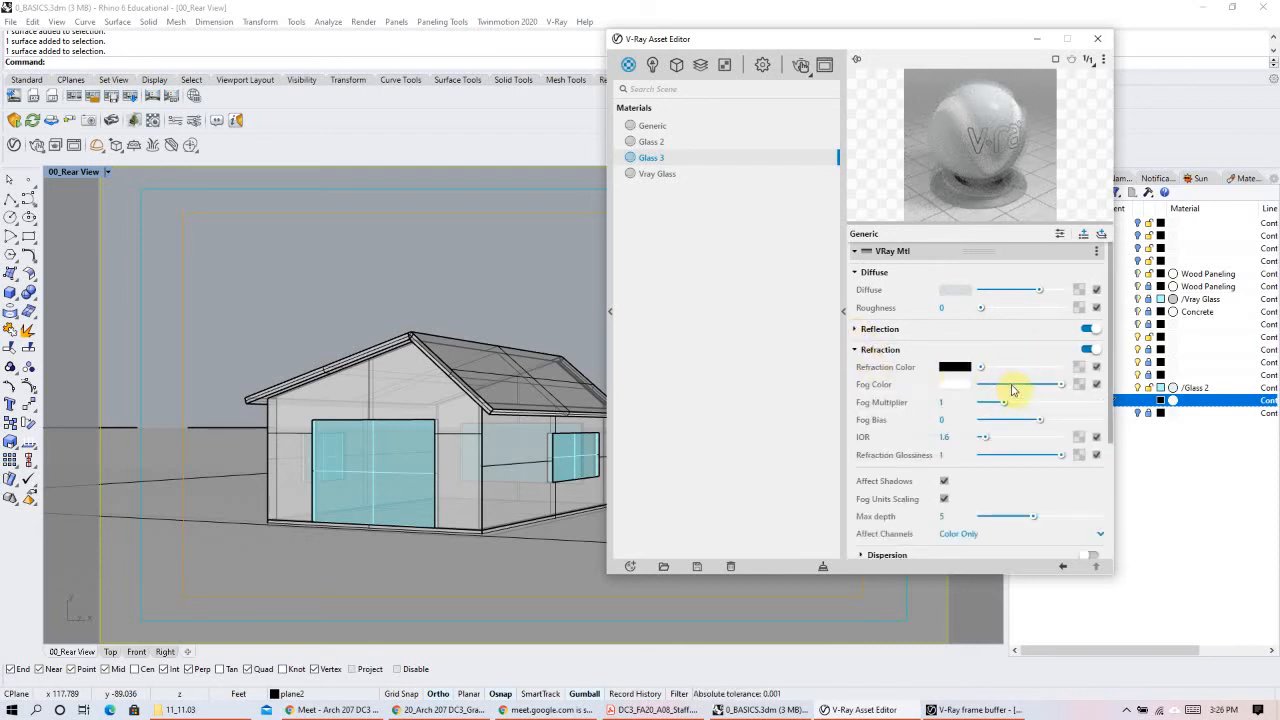
left_click_drag(990, 373, 1061, 372)
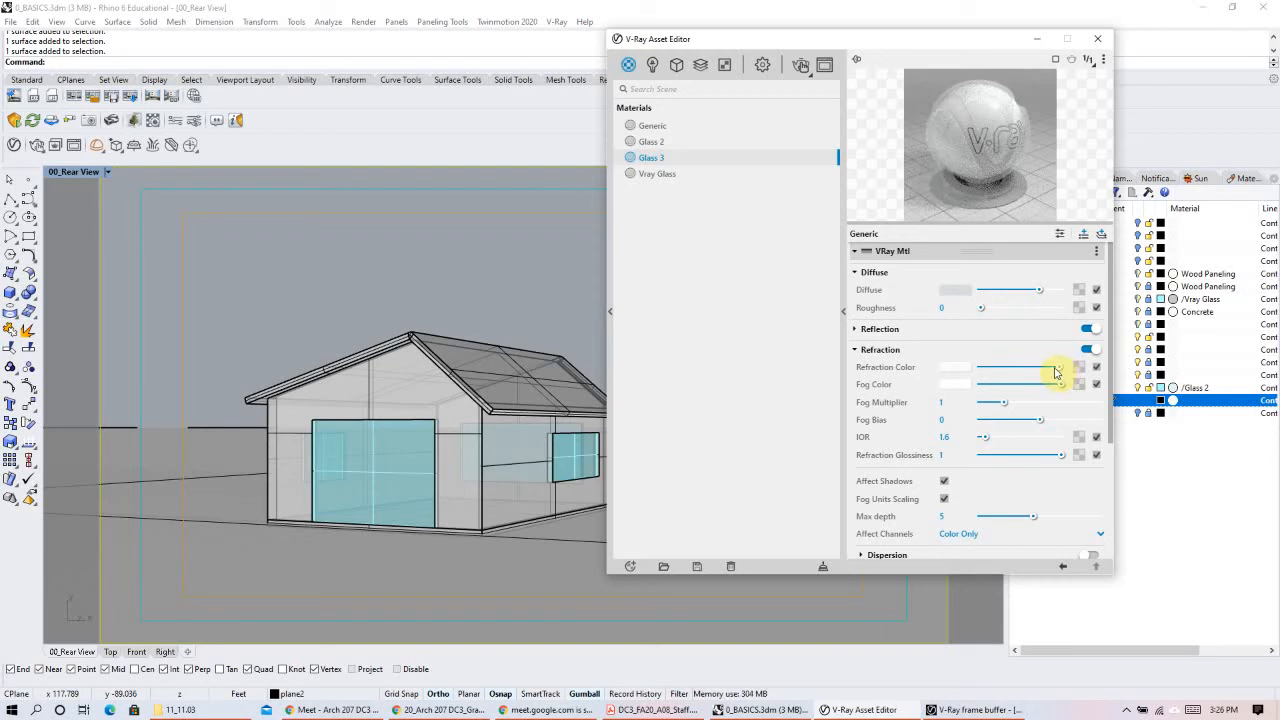
left_click_drag(1046, 369, 1016, 370)
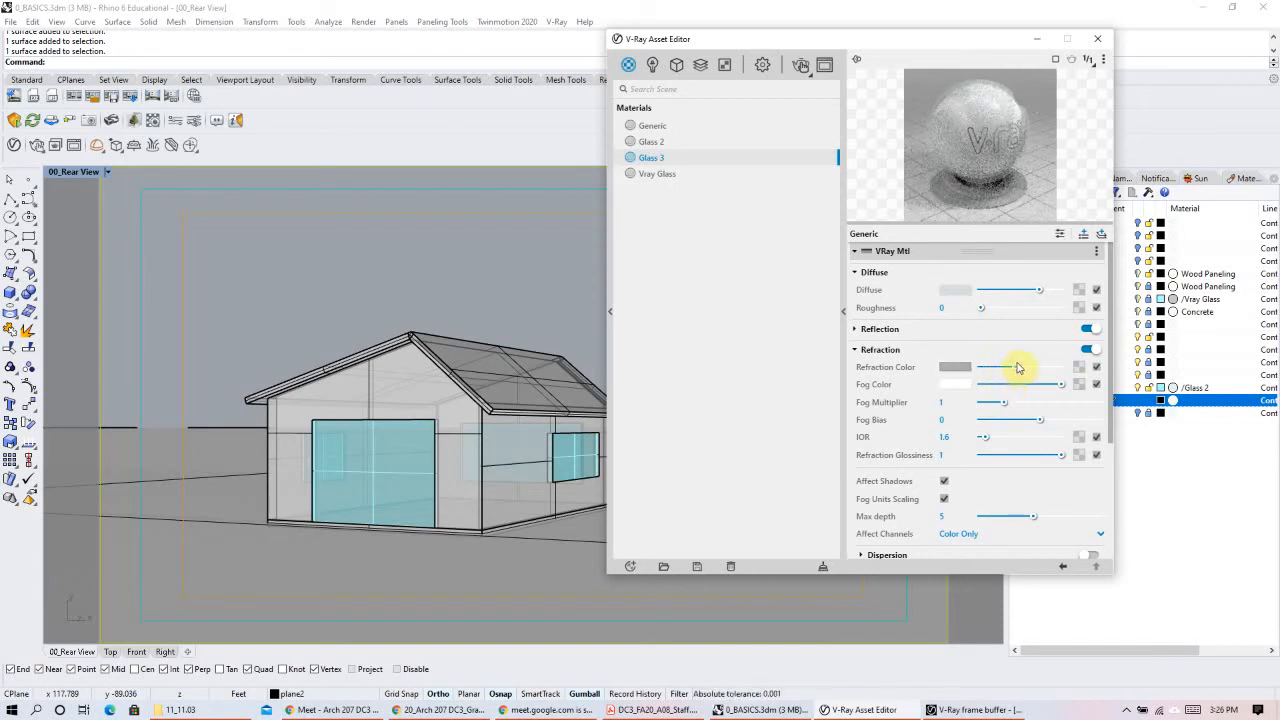
left_click_drag(1017, 370, 1008, 370)
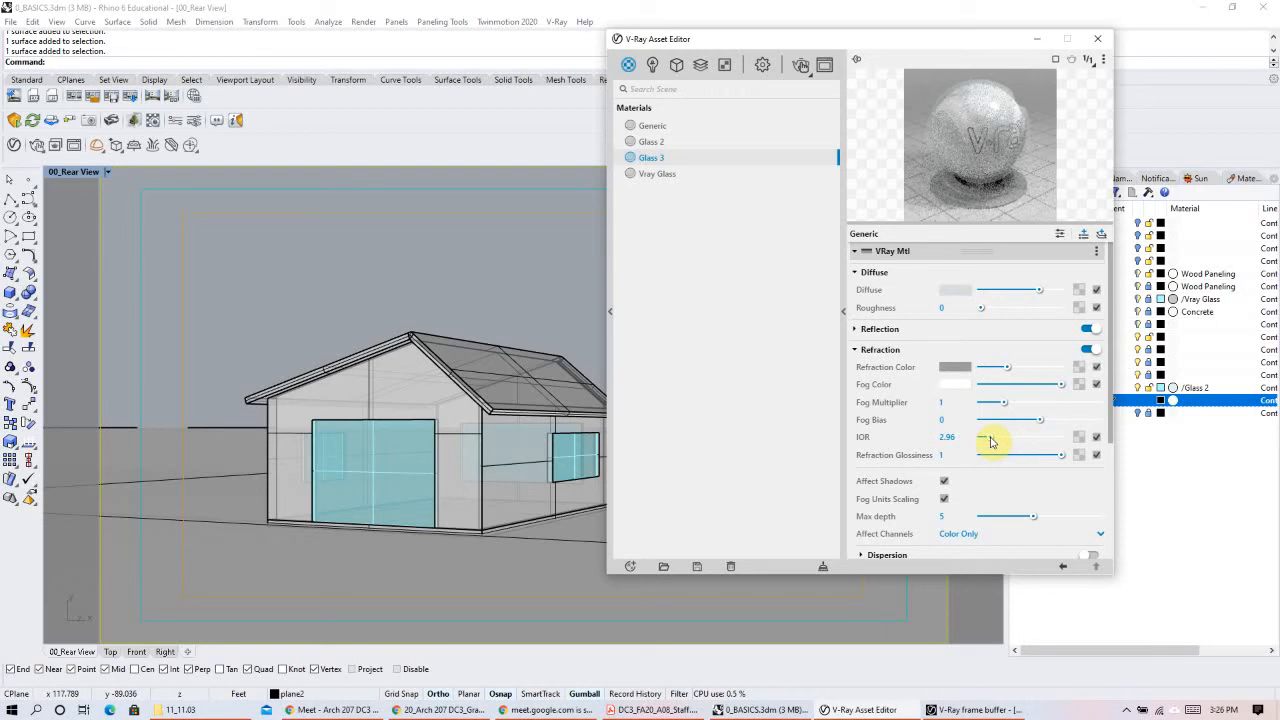
Step: Set the refraction IOR of Glass 3 to 1.72 and review its remaining refraction and opacity settings
left_click_drag(989, 441, 988, 441)
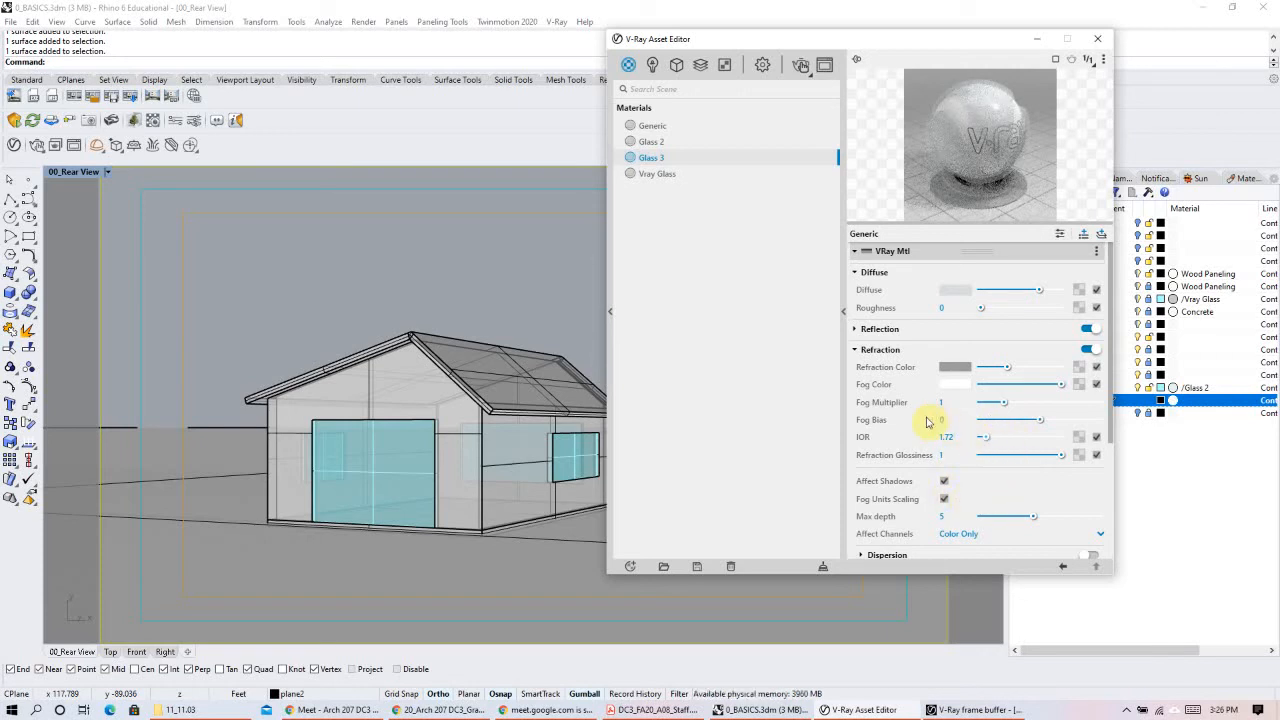
scroll(1043, 460, "down", 3)
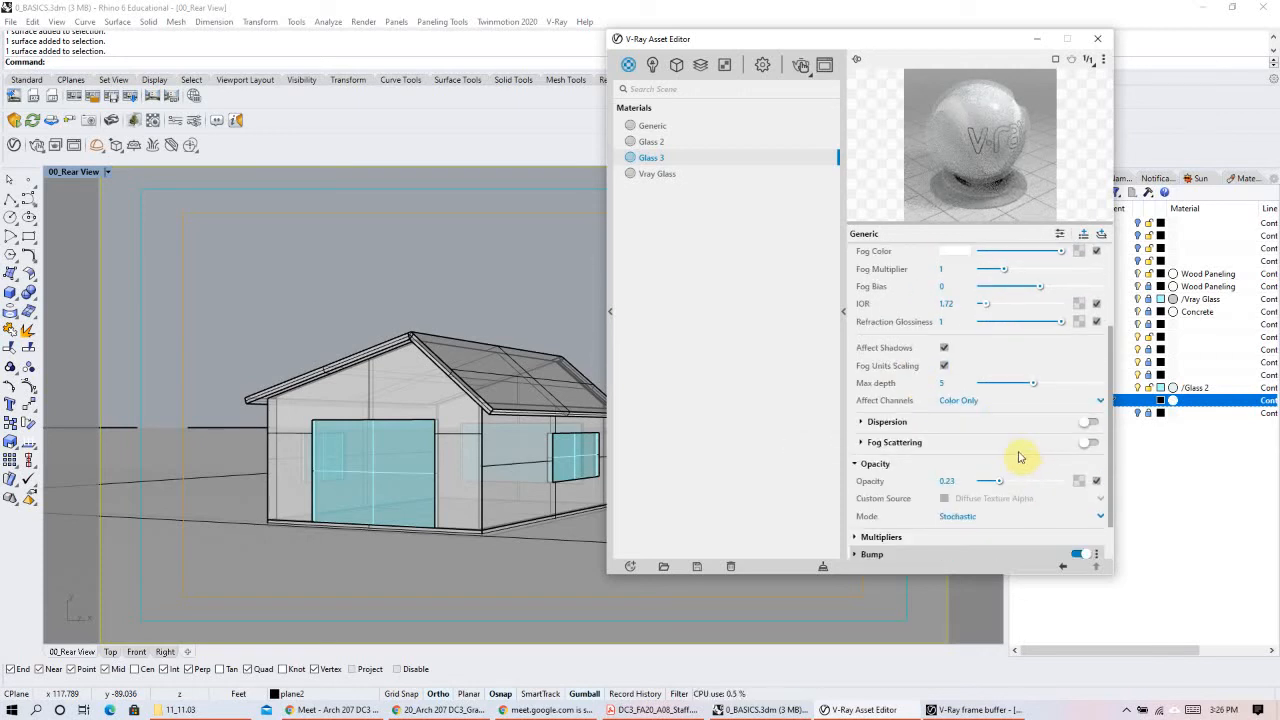
scroll(1025, 468, "up", 3)
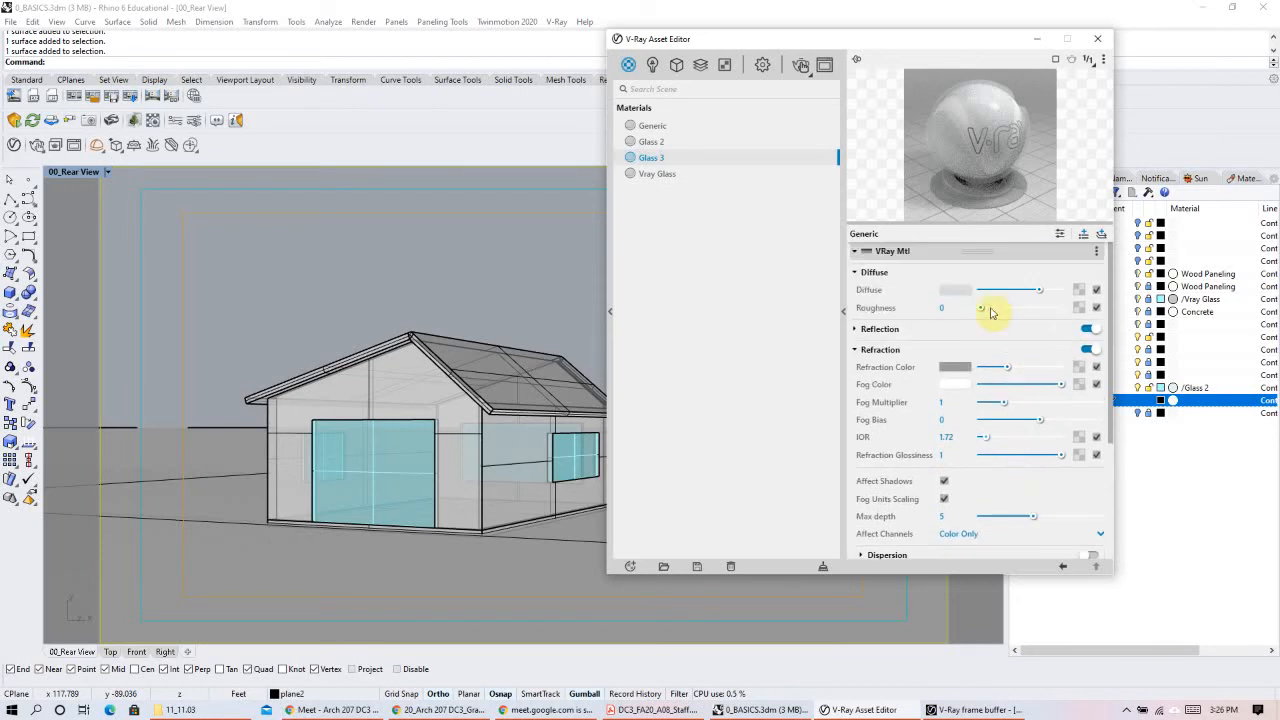
Step: Compare the previews and settings of the Glass 2, Glass 3 and Vray Glass materials
left_click(667, 144)
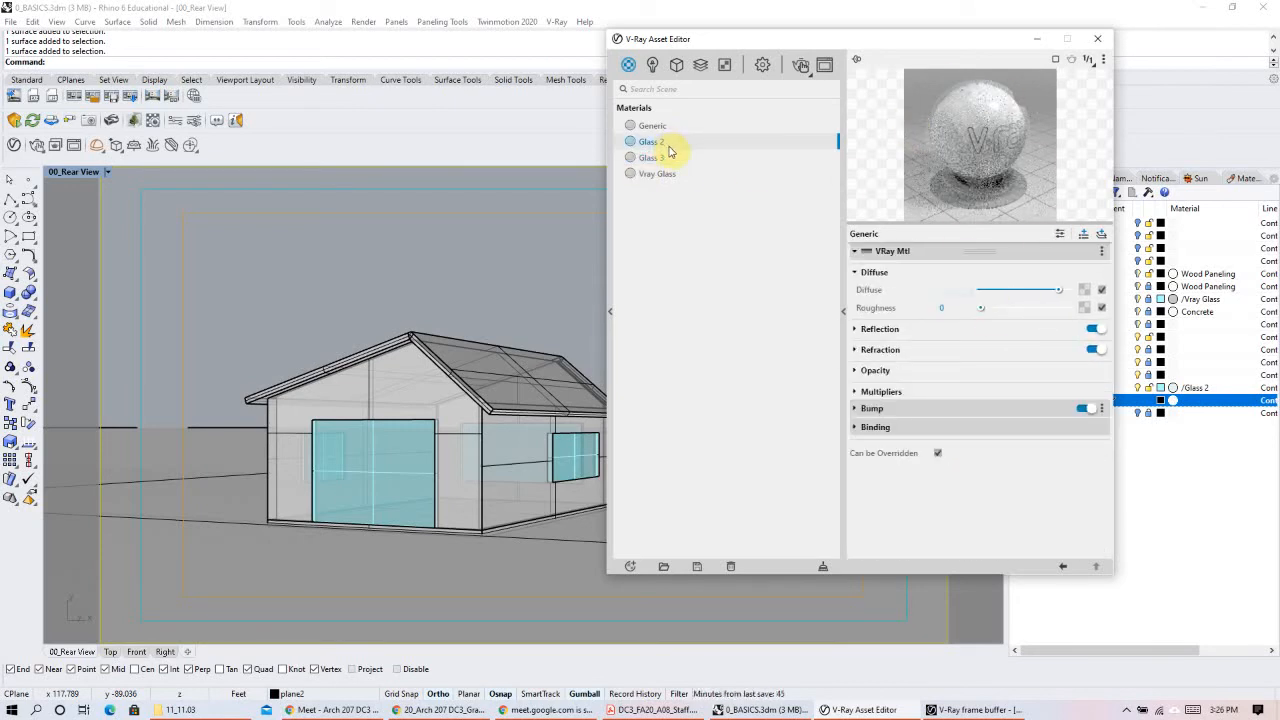
left_click(668, 158)
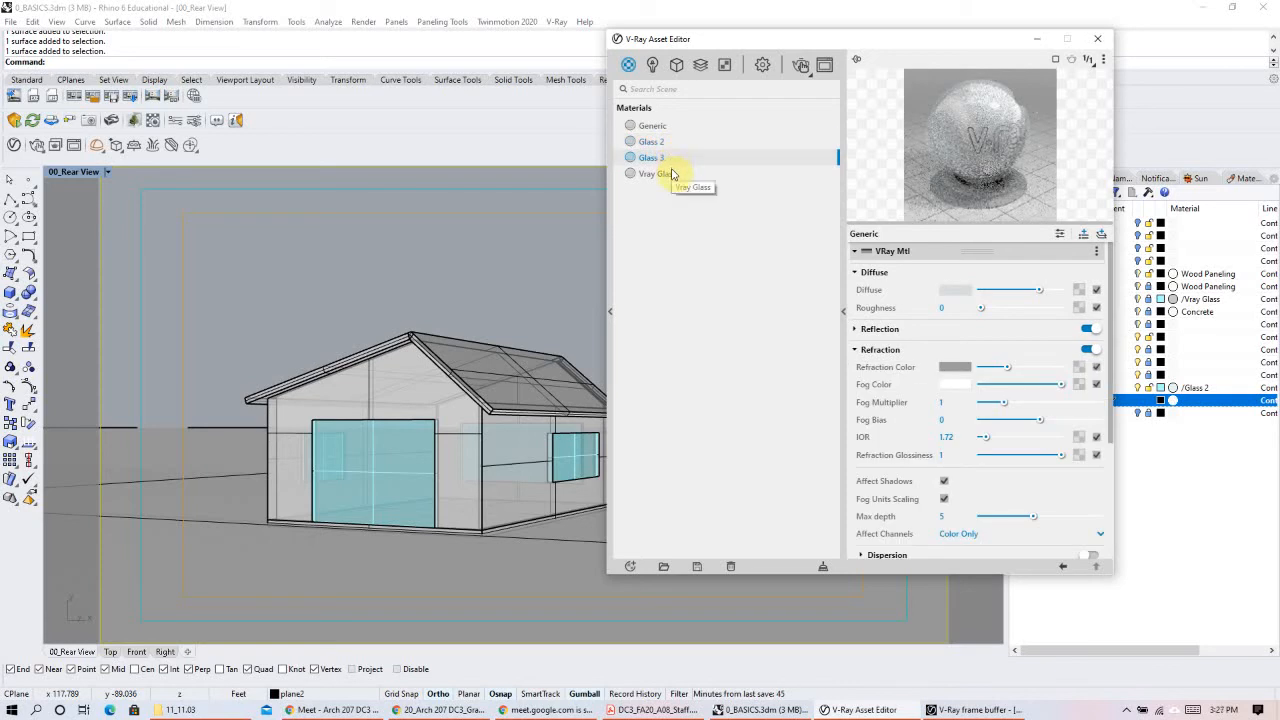
left_click(672, 174)
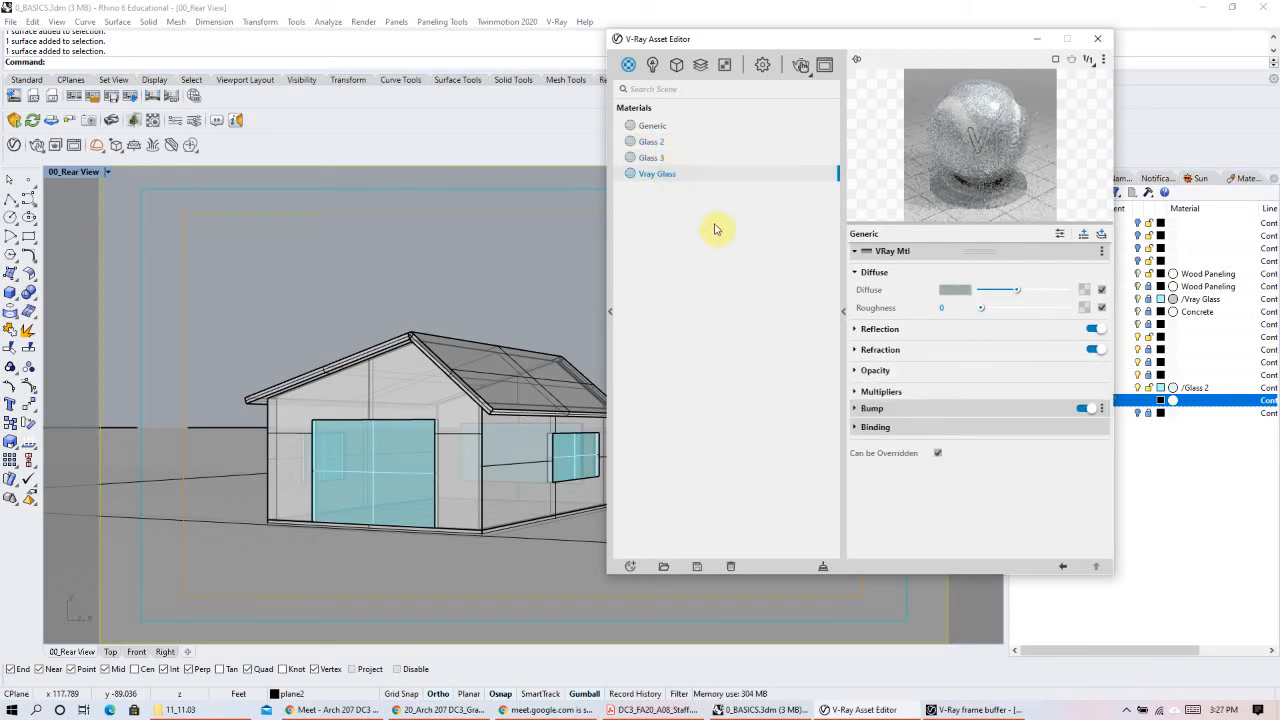
left_click(676, 160)
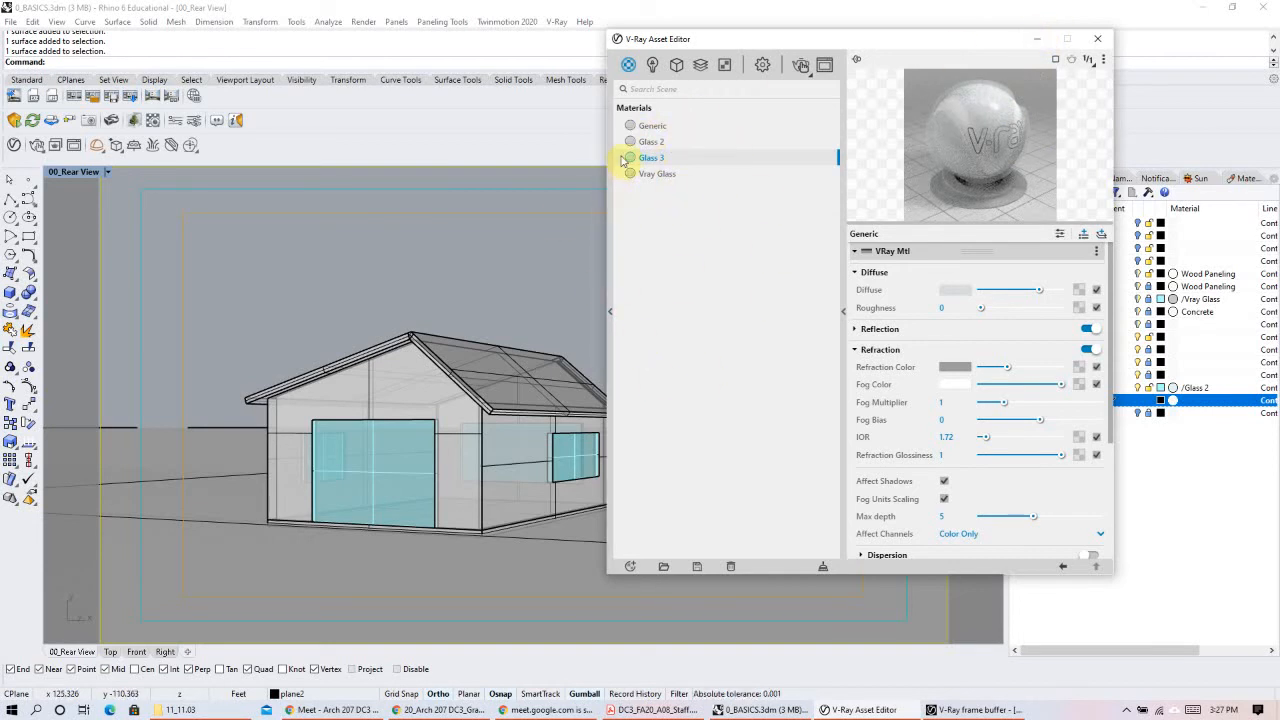
Step: Assign the V-Ray material Glass 3 to the Glass layer under 3_TEST
left_click(1037, 40)
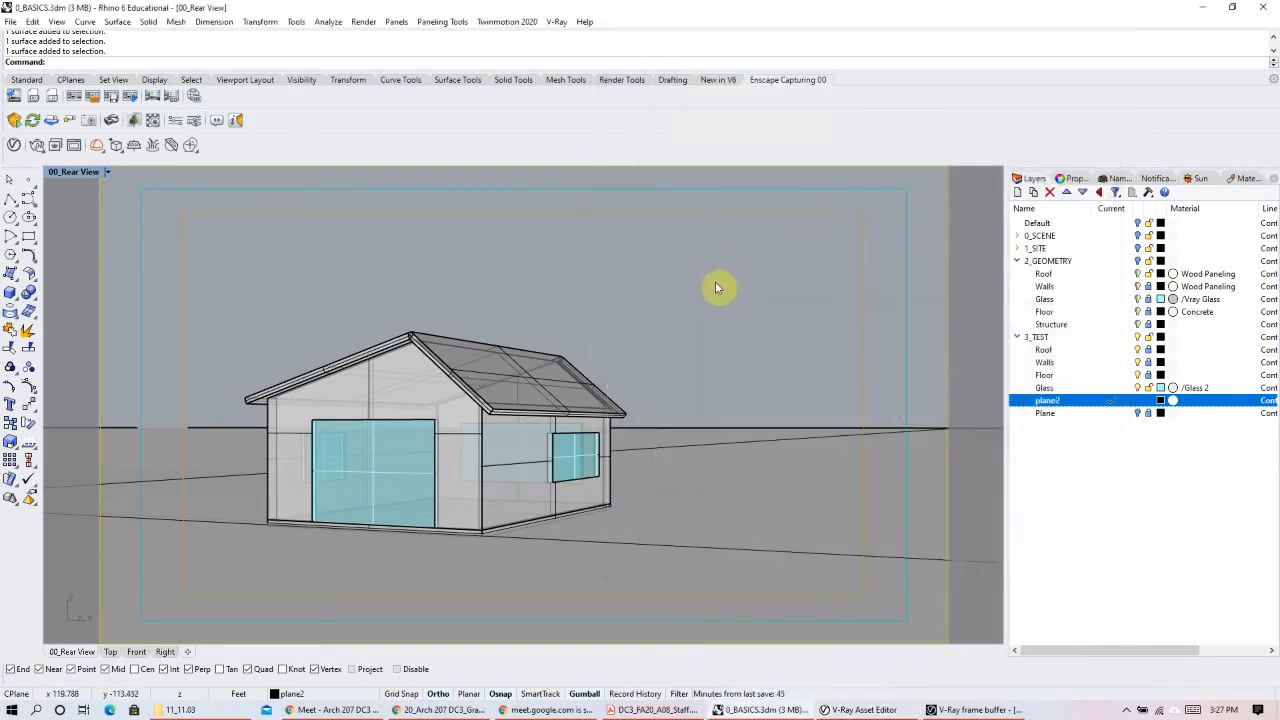
left_click(1174, 389)
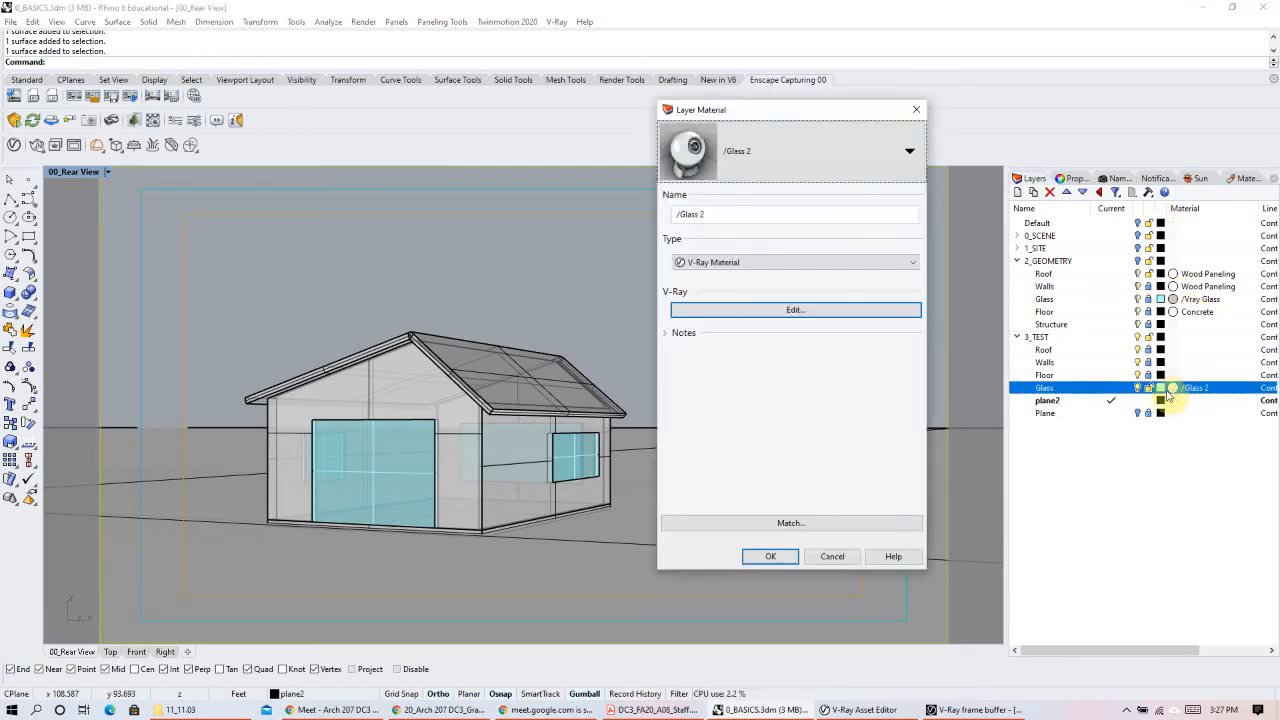
left_click(889, 263)
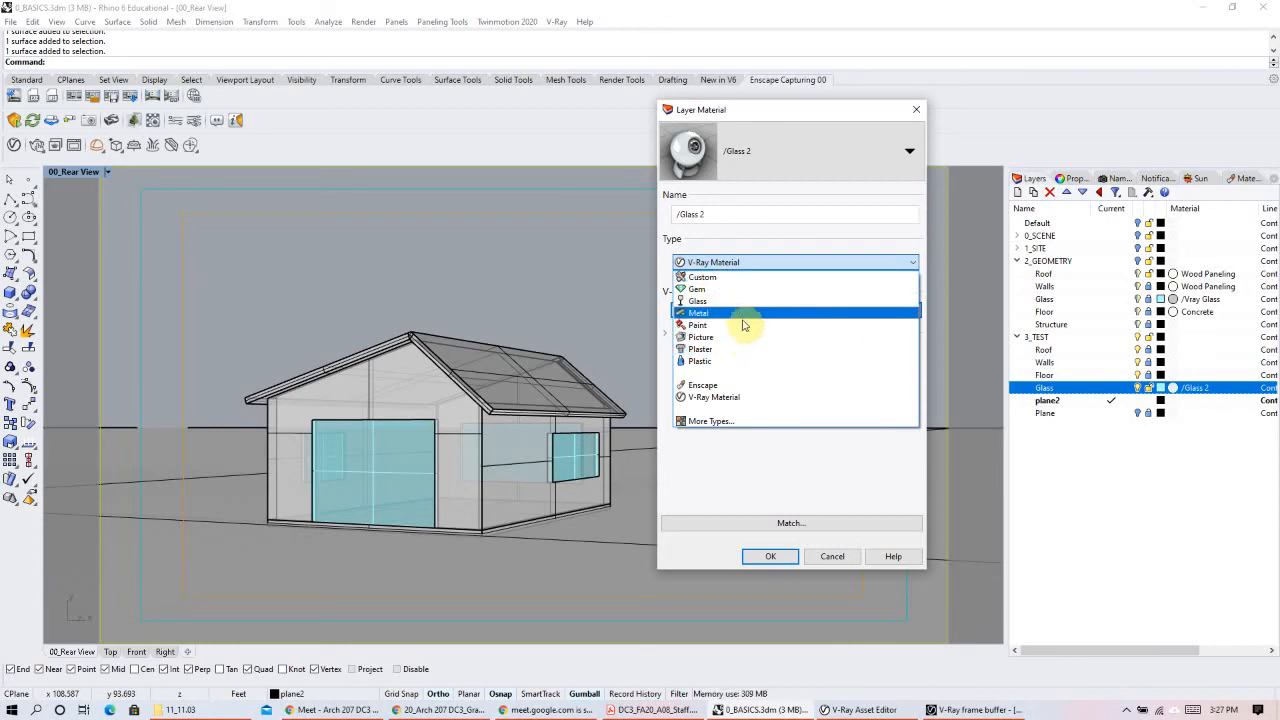
left_click(708, 397)
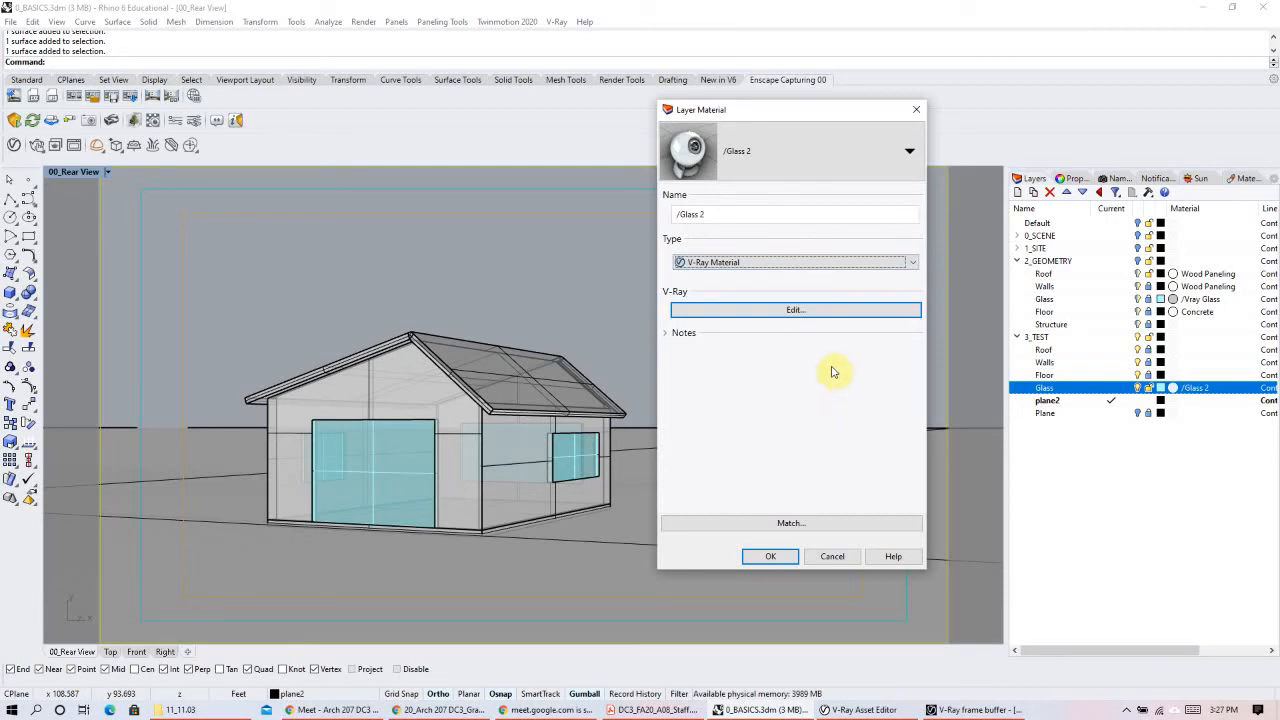
left_click(835, 152)
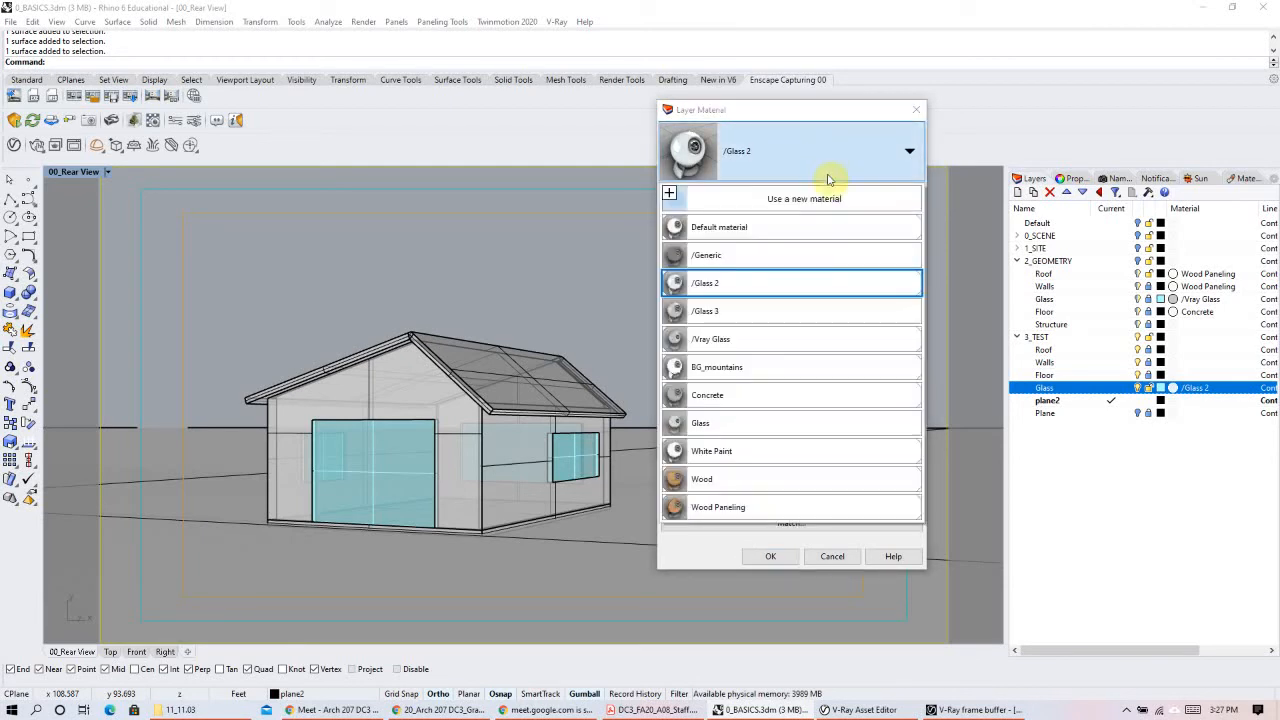
left_click(782, 318)
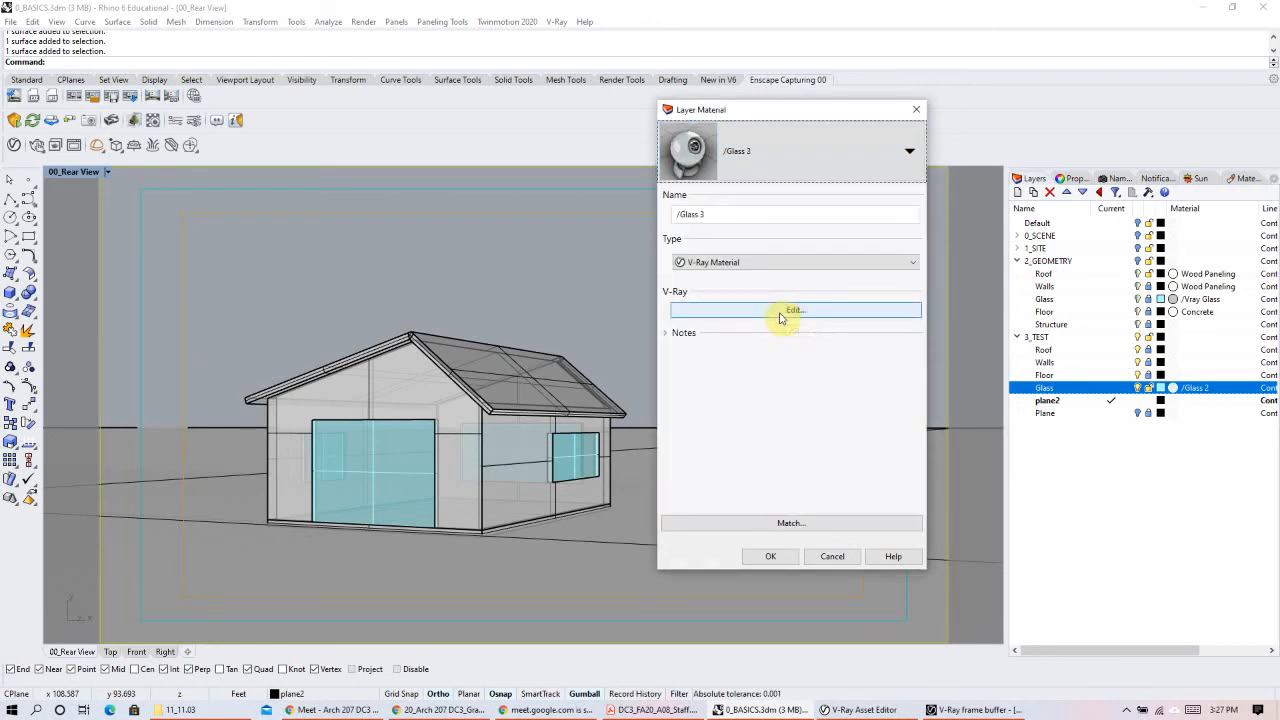
left_click(840, 172)
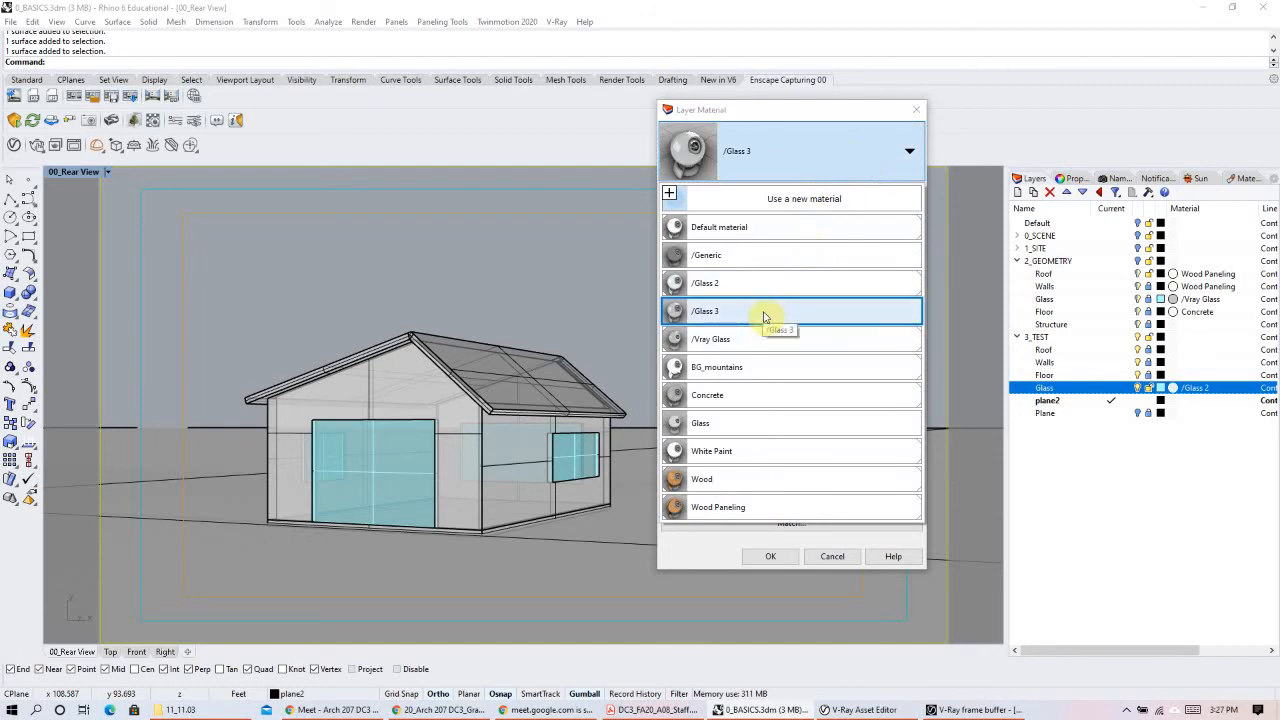
left_click(766, 315)
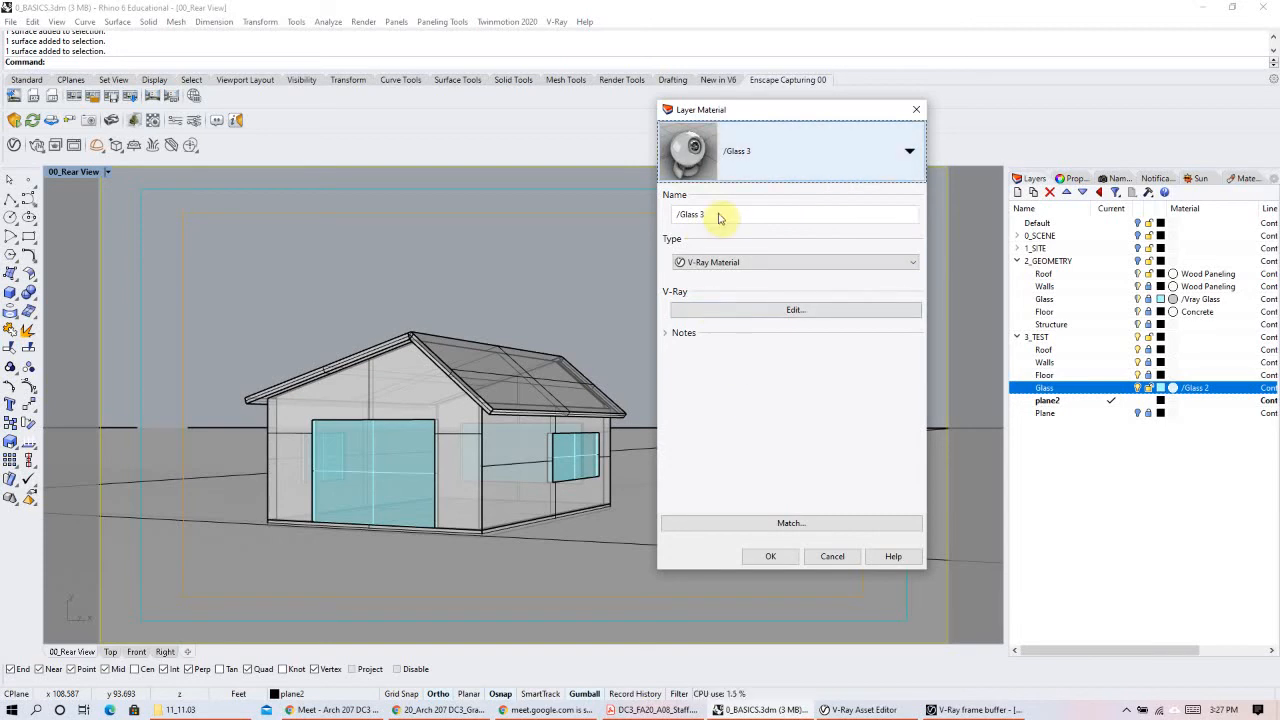
left_click(806, 156)
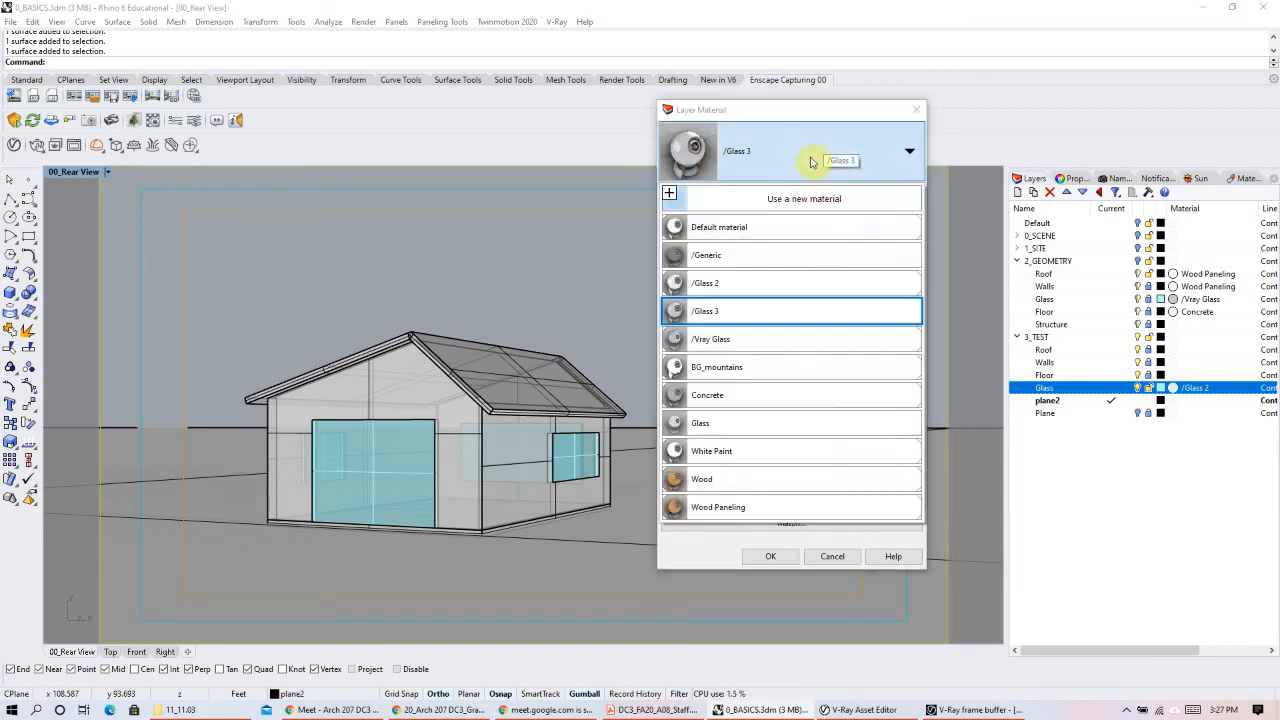
left_click(743, 318)
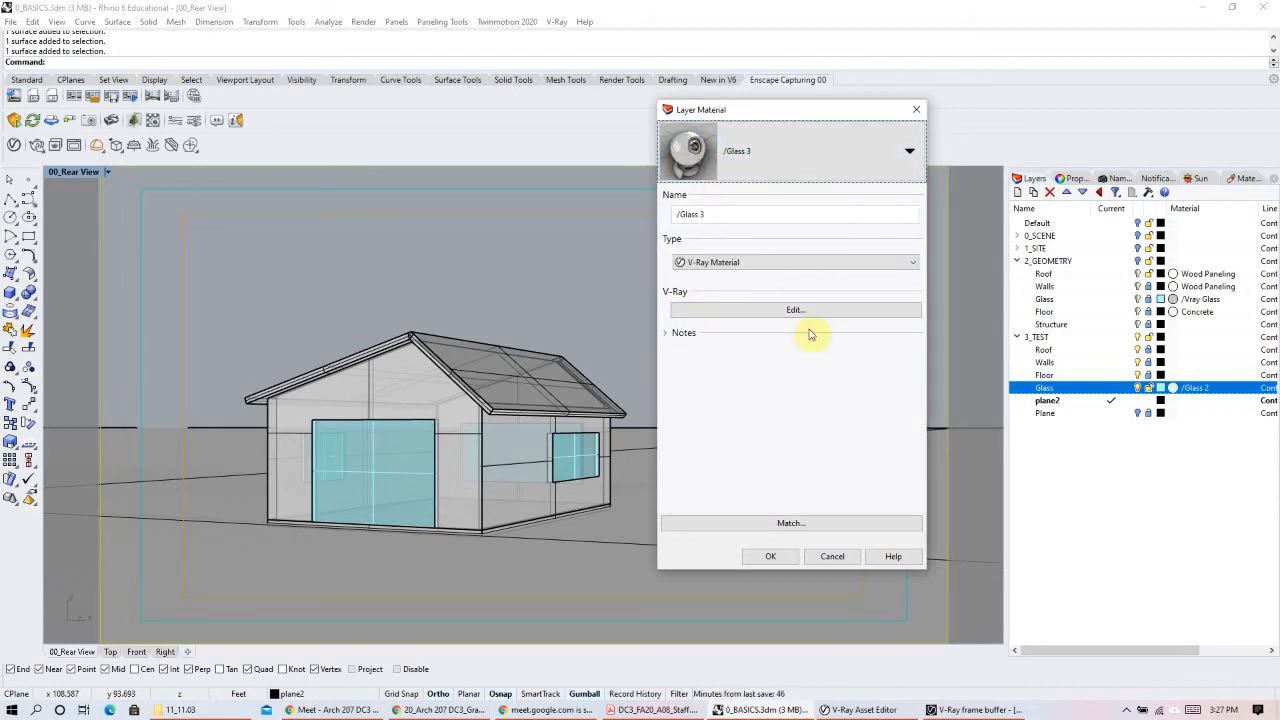
left_click(772, 557)
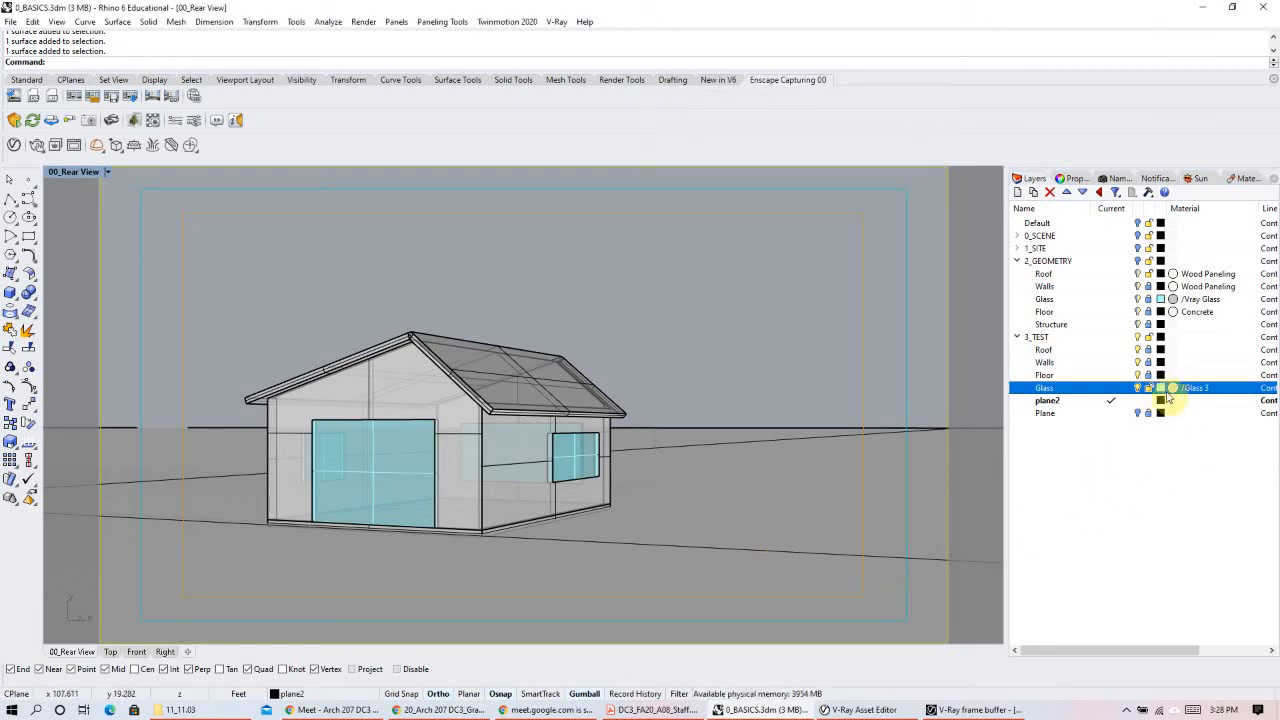
Step: Bring back the V-Ray frame buffer and Asset Editor, and lower the opacity of the Glass 2 material to 0.2
left_click(985, 711)
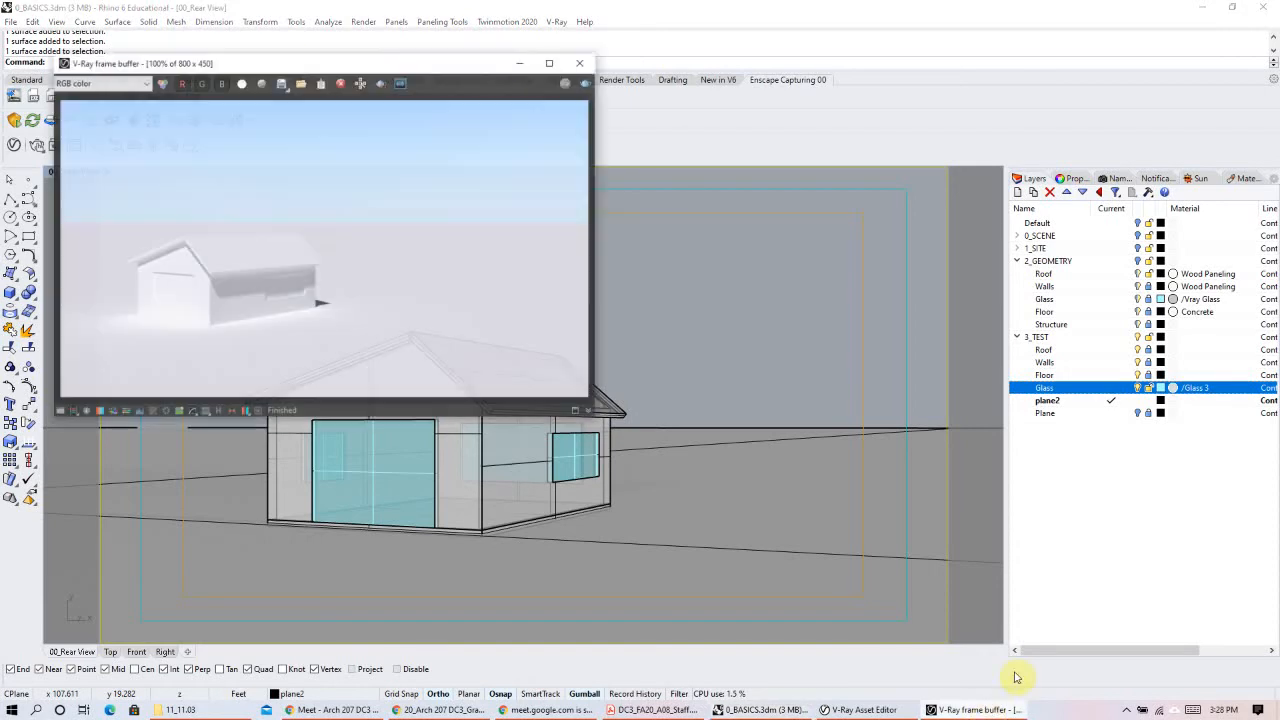
left_click(838, 711)
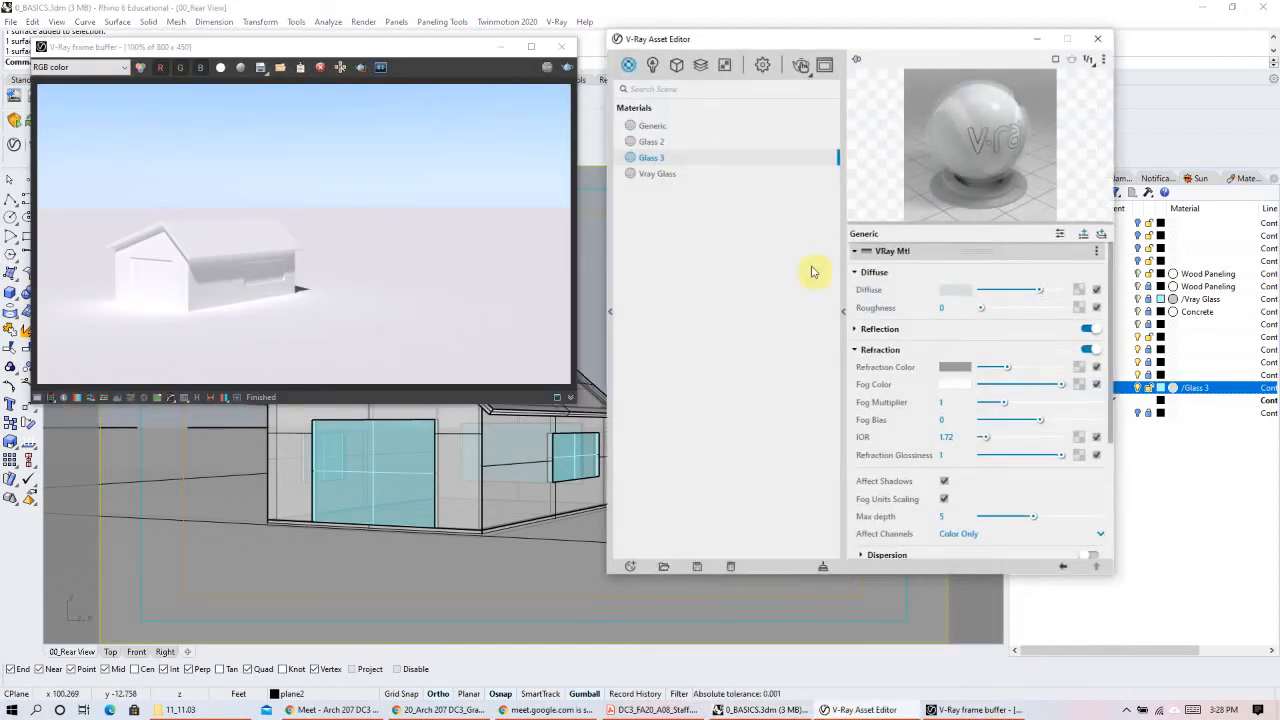
left_click(685, 145)
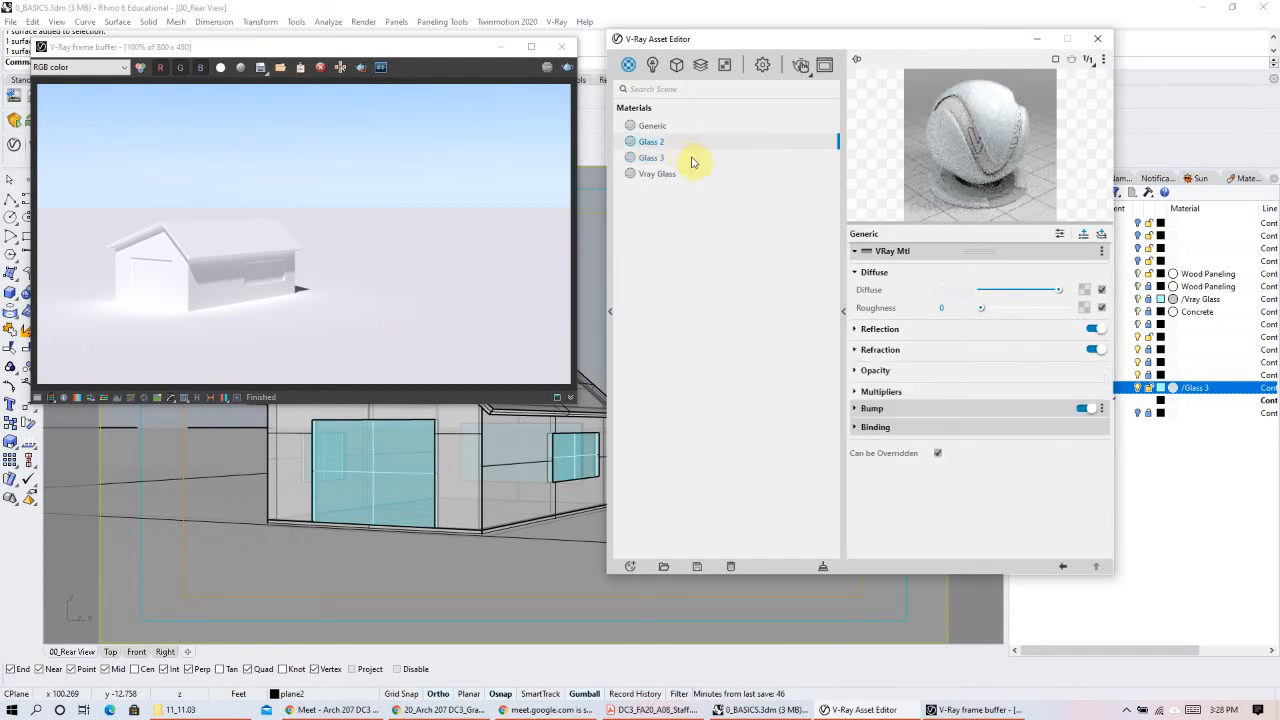
left_click(691, 161)
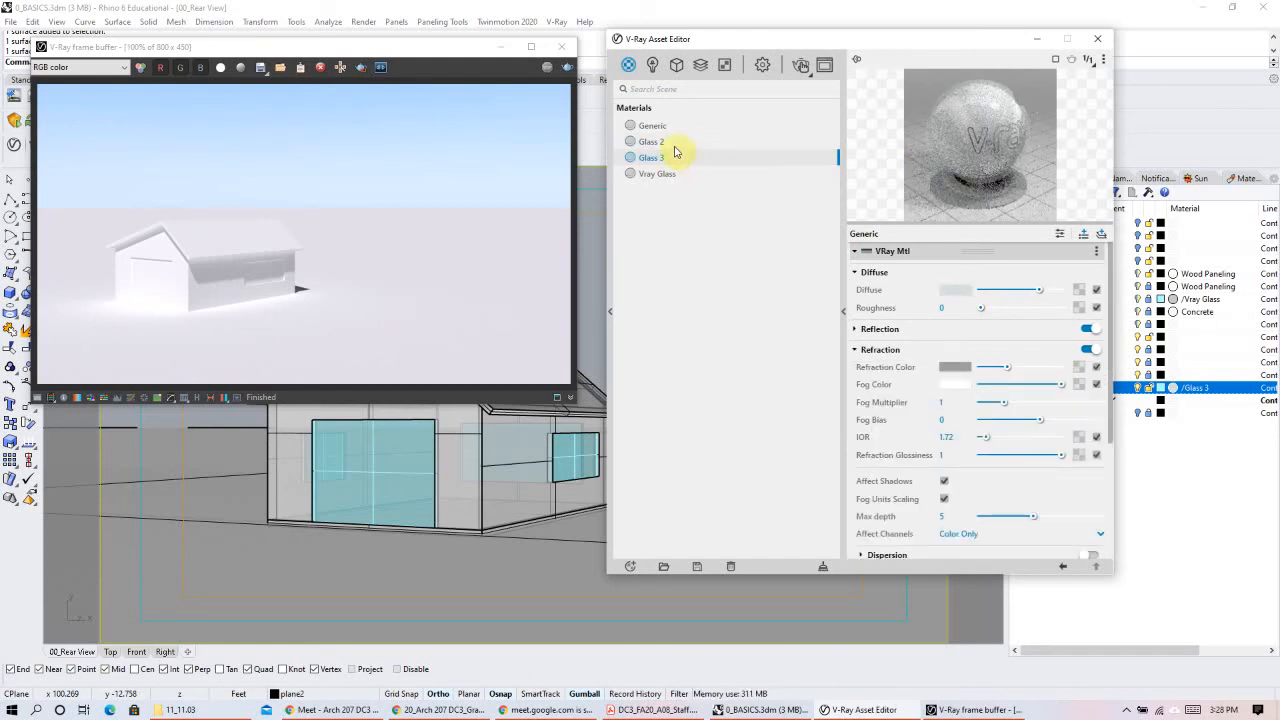
left_click(675, 148)
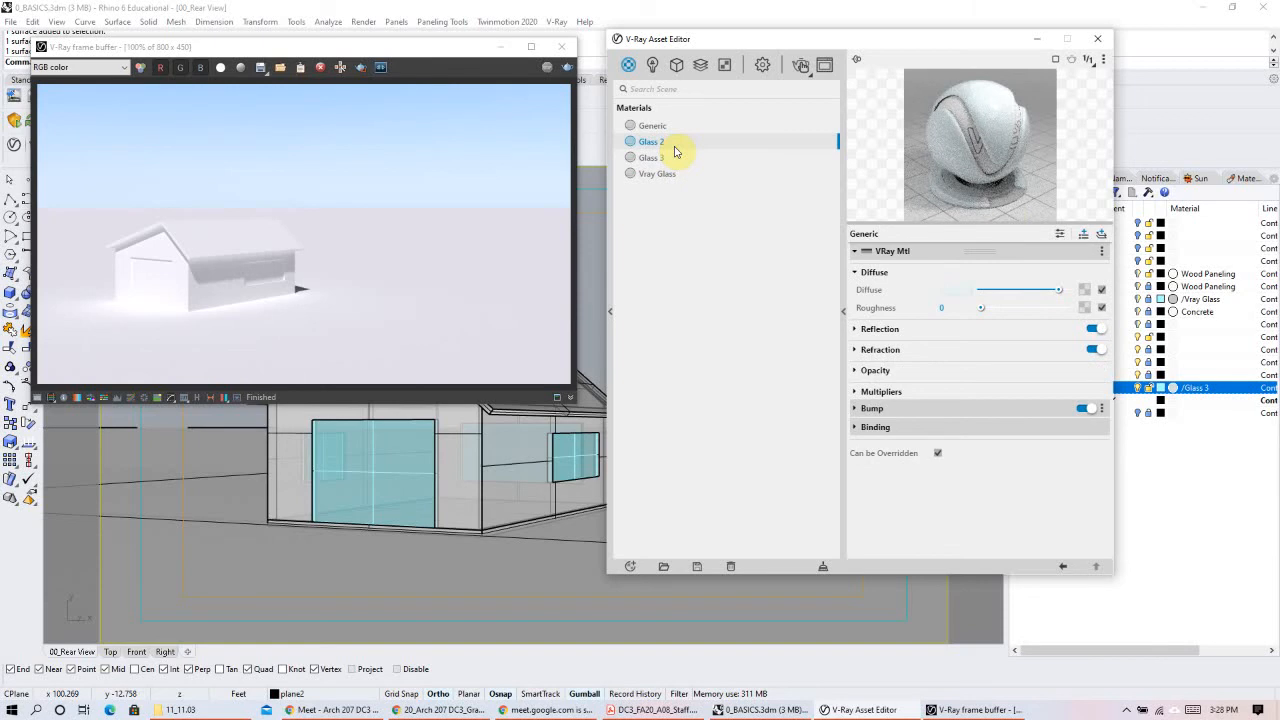
left_click(930, 370)
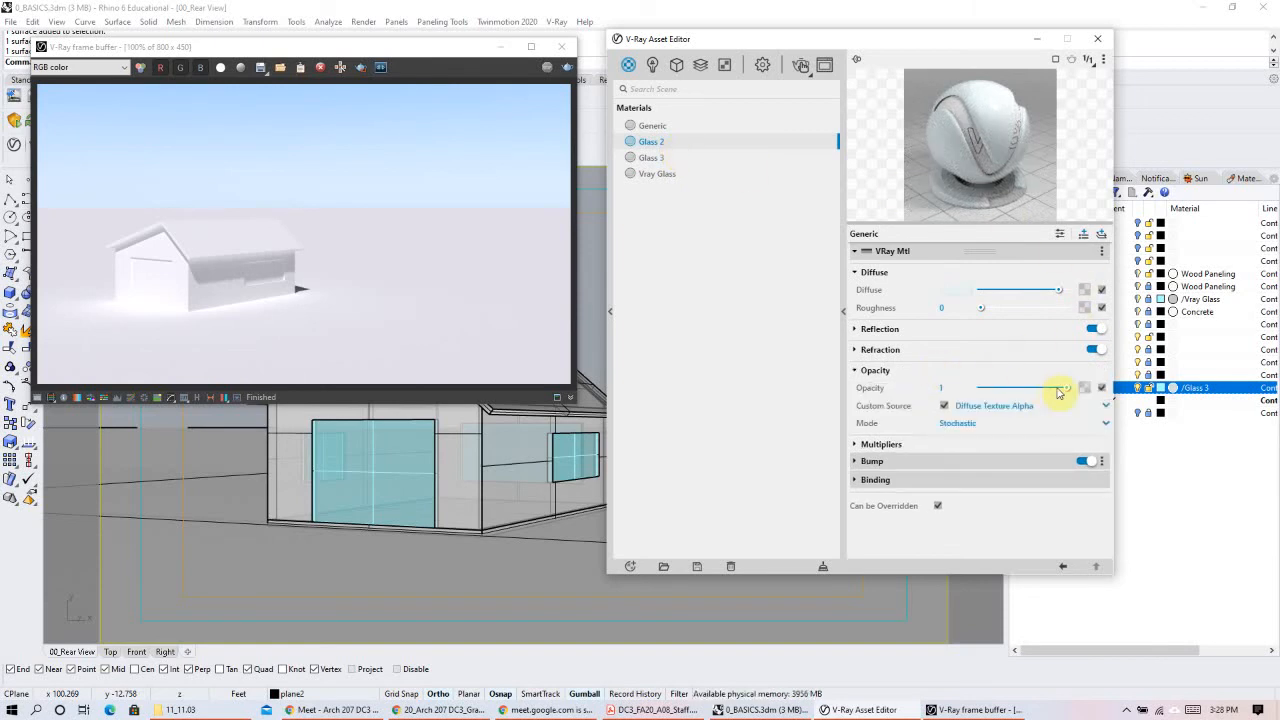
left_click_drag(1067, 392, 1000, 390)
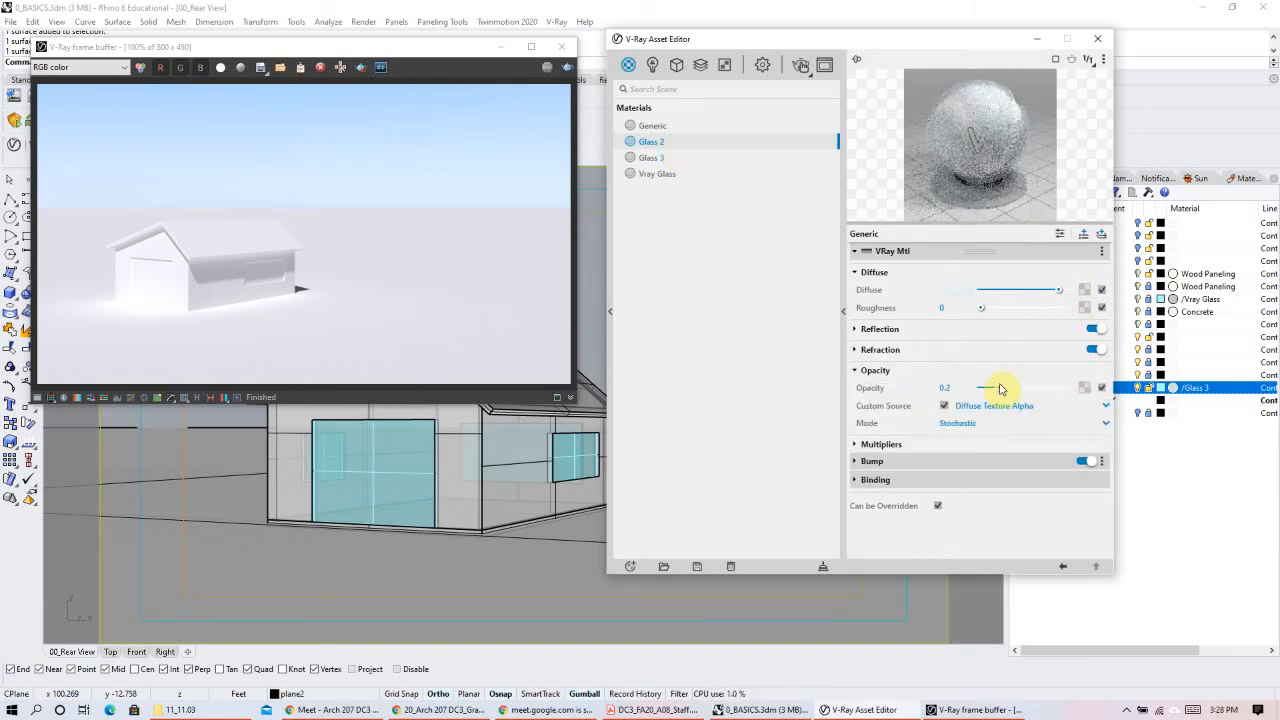
Step: Compare the opacity settings and previews of Glass 3, Vray Glass and Glass 2
left_click(684, 158)
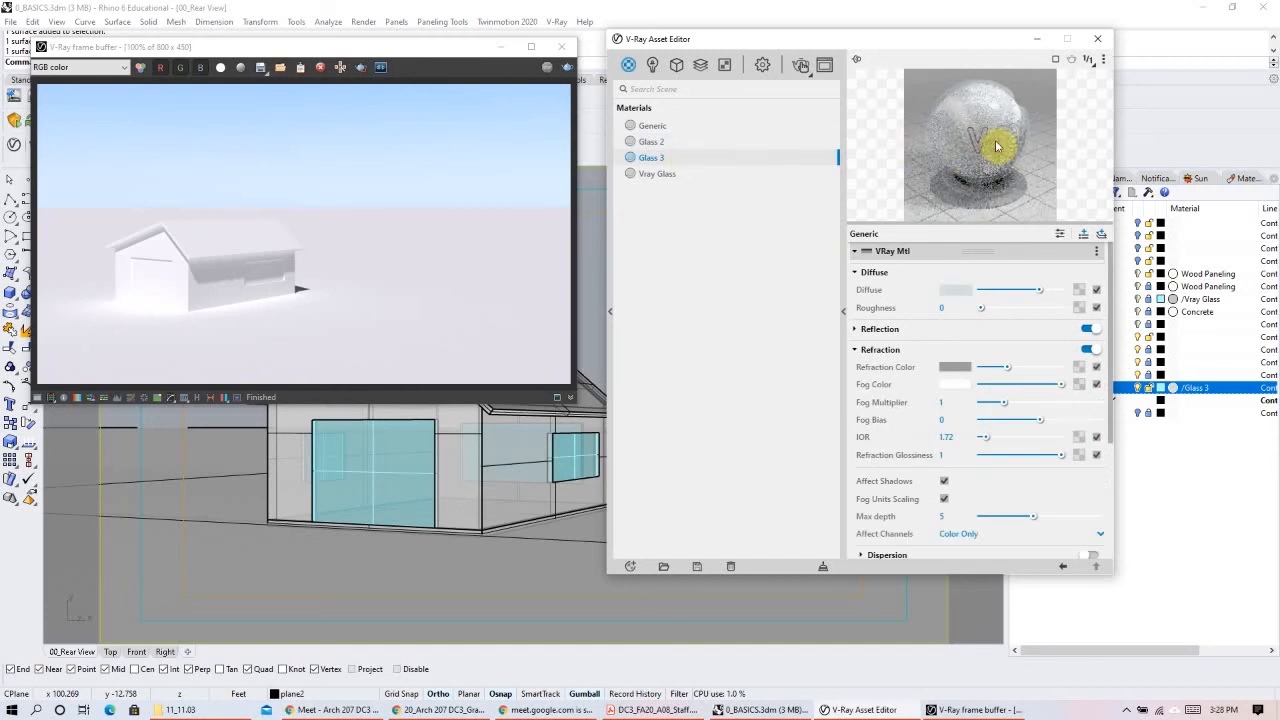
scroll(1000, 512, "down", 3)
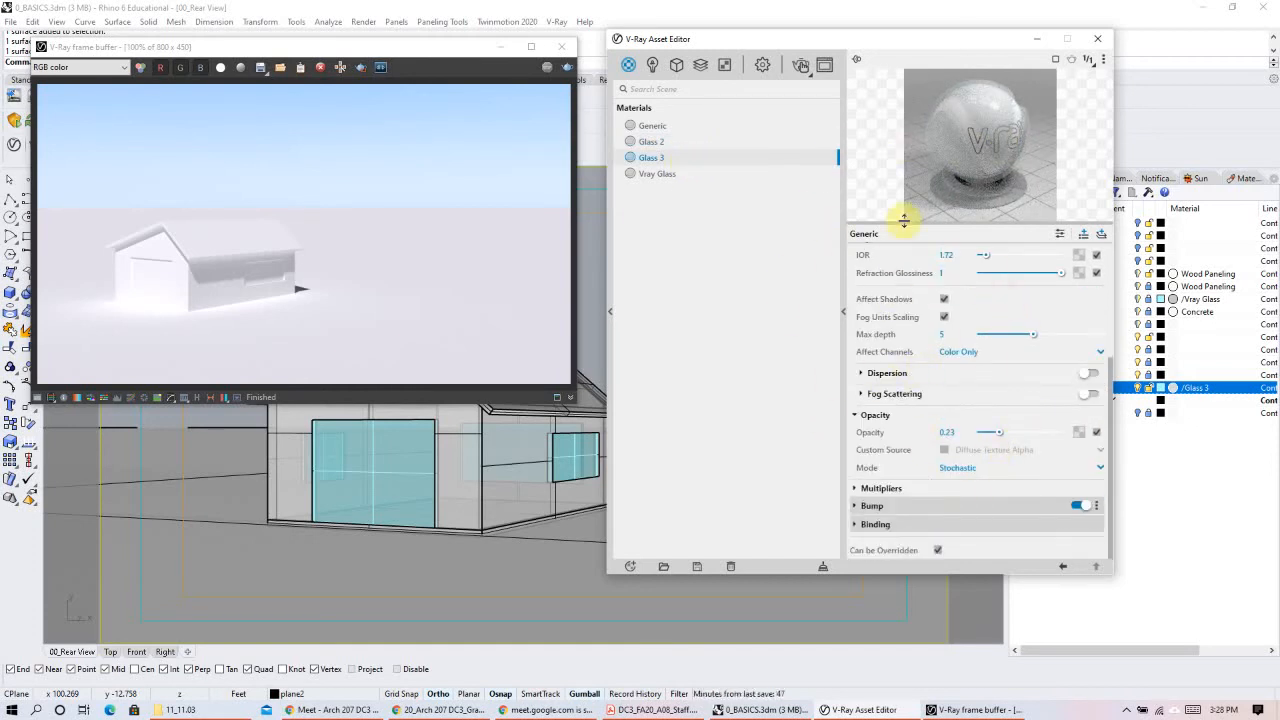
left_click(755, 174)
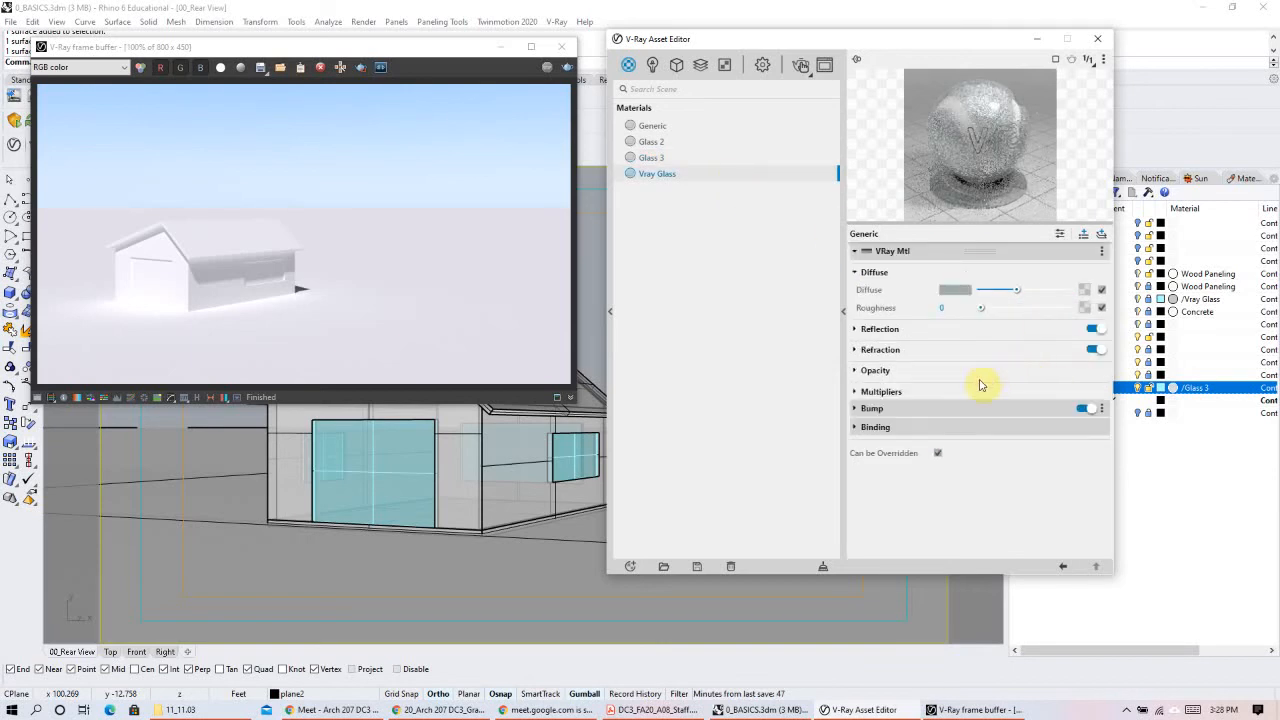
left_click(876, 370)
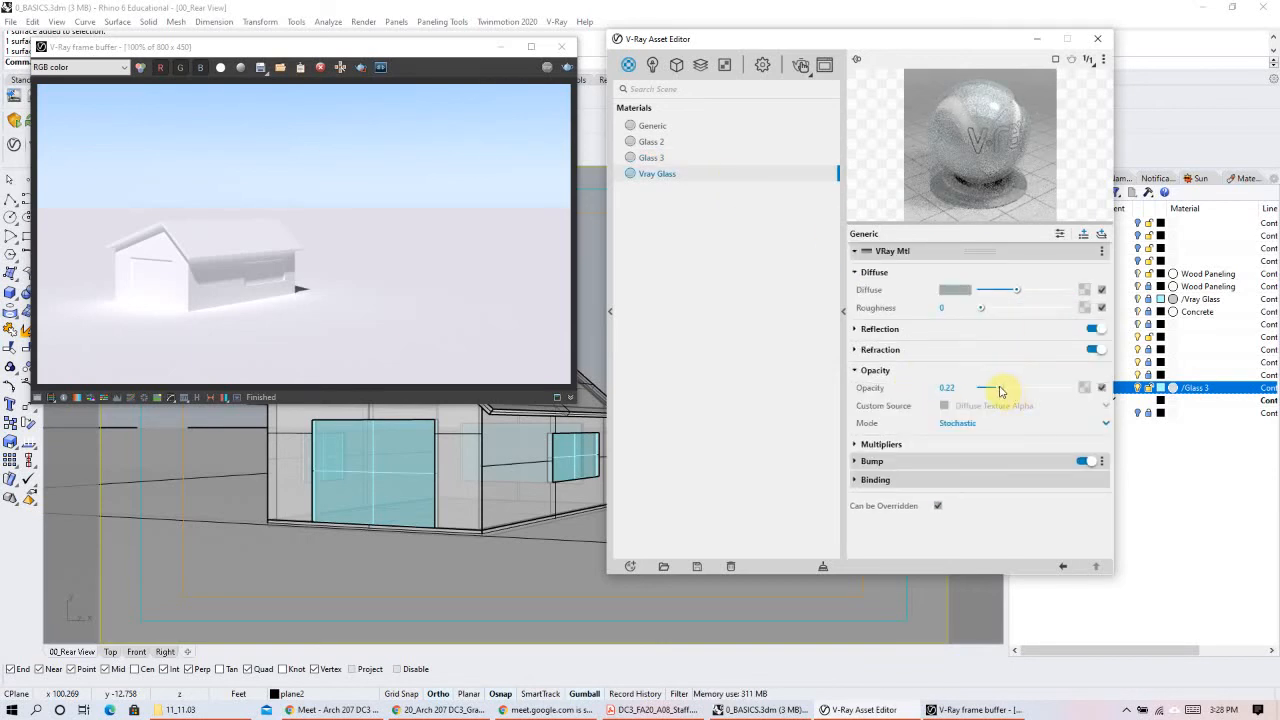
left_click(703, 145)
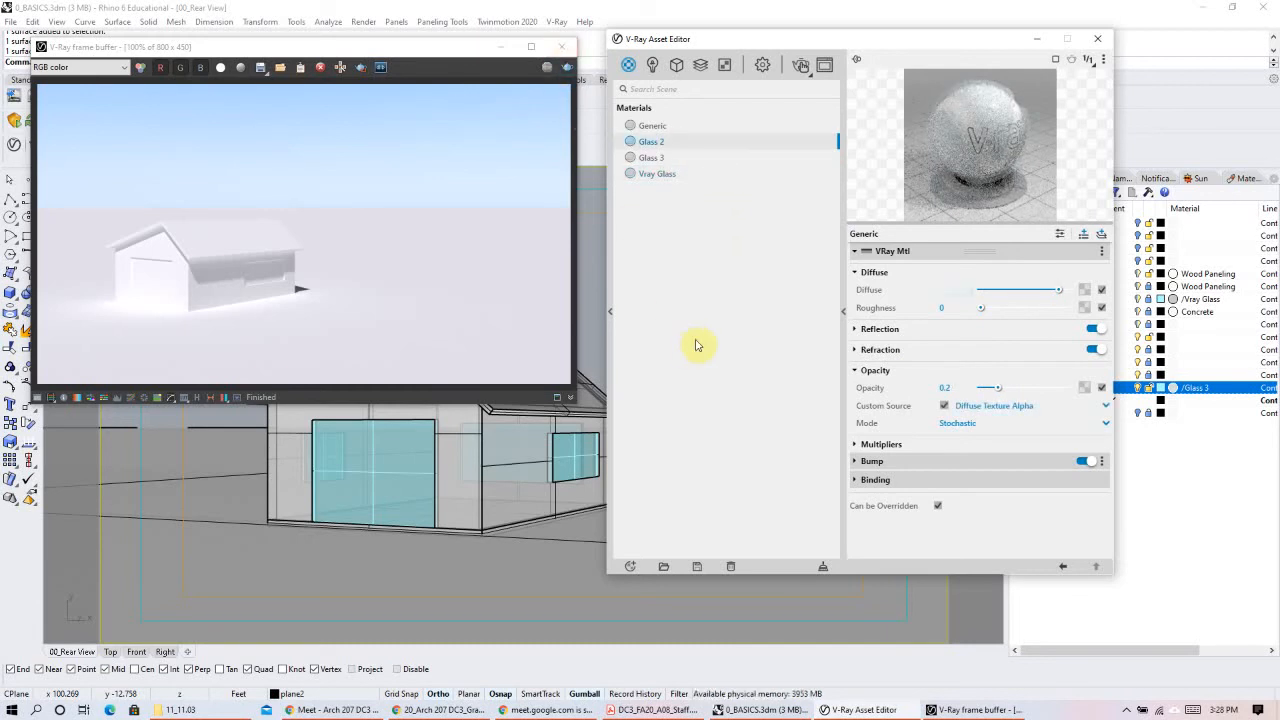
Step: Turn off Material Override in the V-Ray render settings
left_click(762, 64)
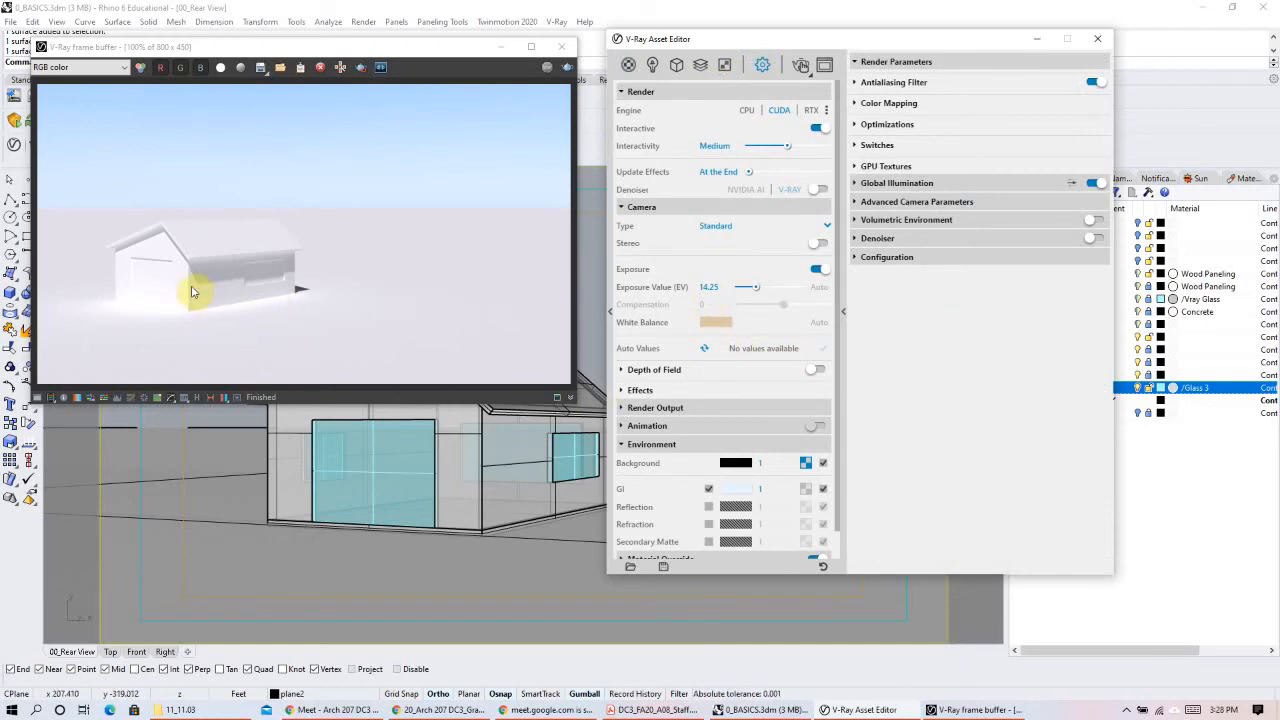
scroll(760, 542, "down", 1)
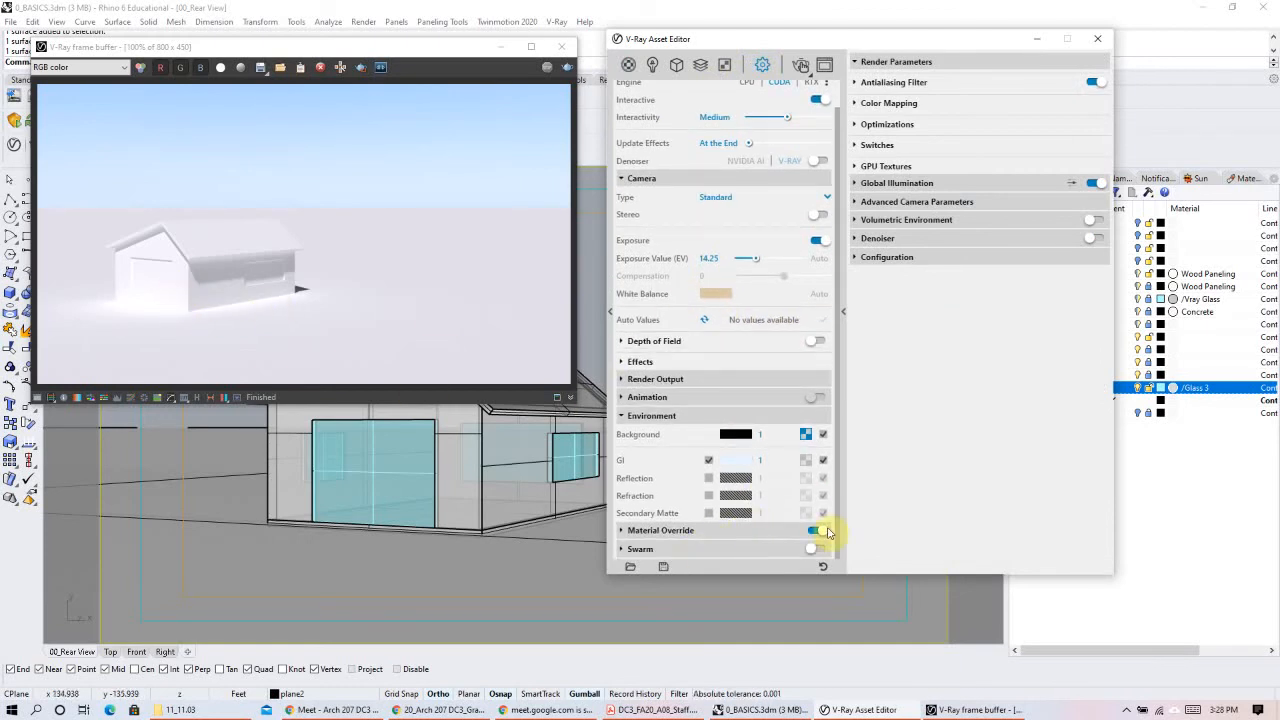
left_click(820, 536)
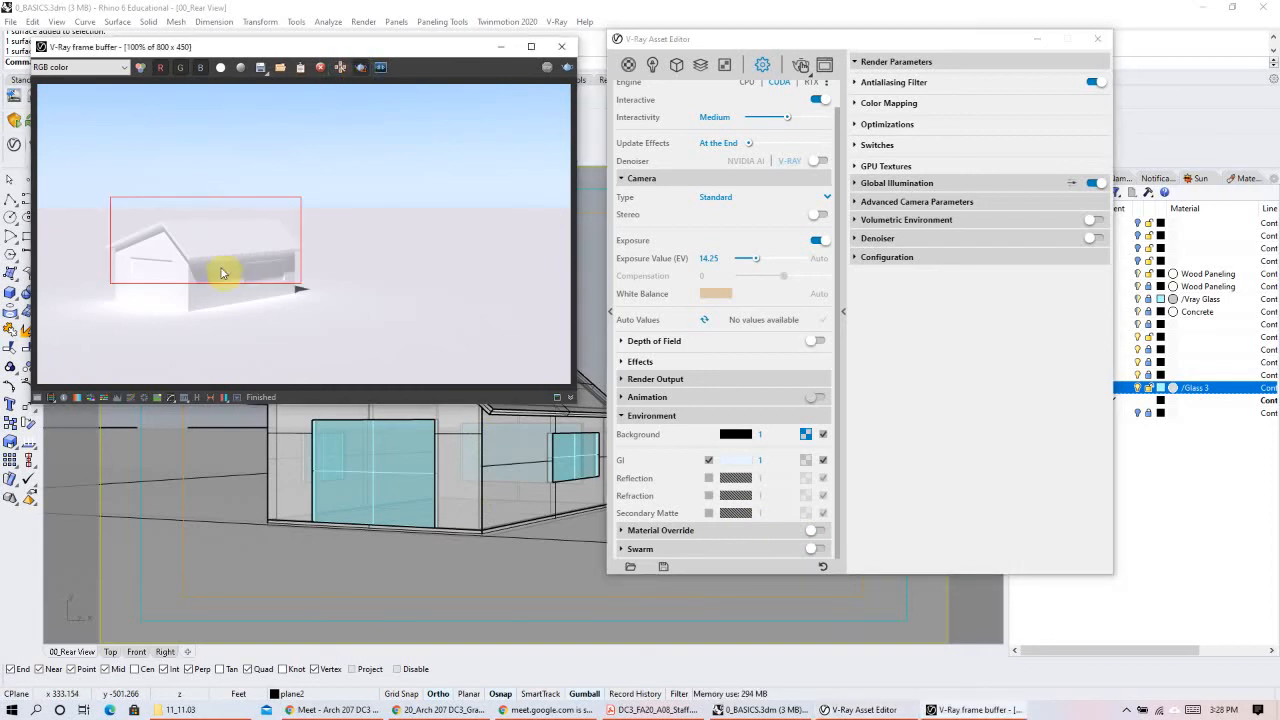
Step: Start an interactive render of a region around the front of the house, and clear the region to render the full frame
left_click_drag(211, 212, 91, 332)
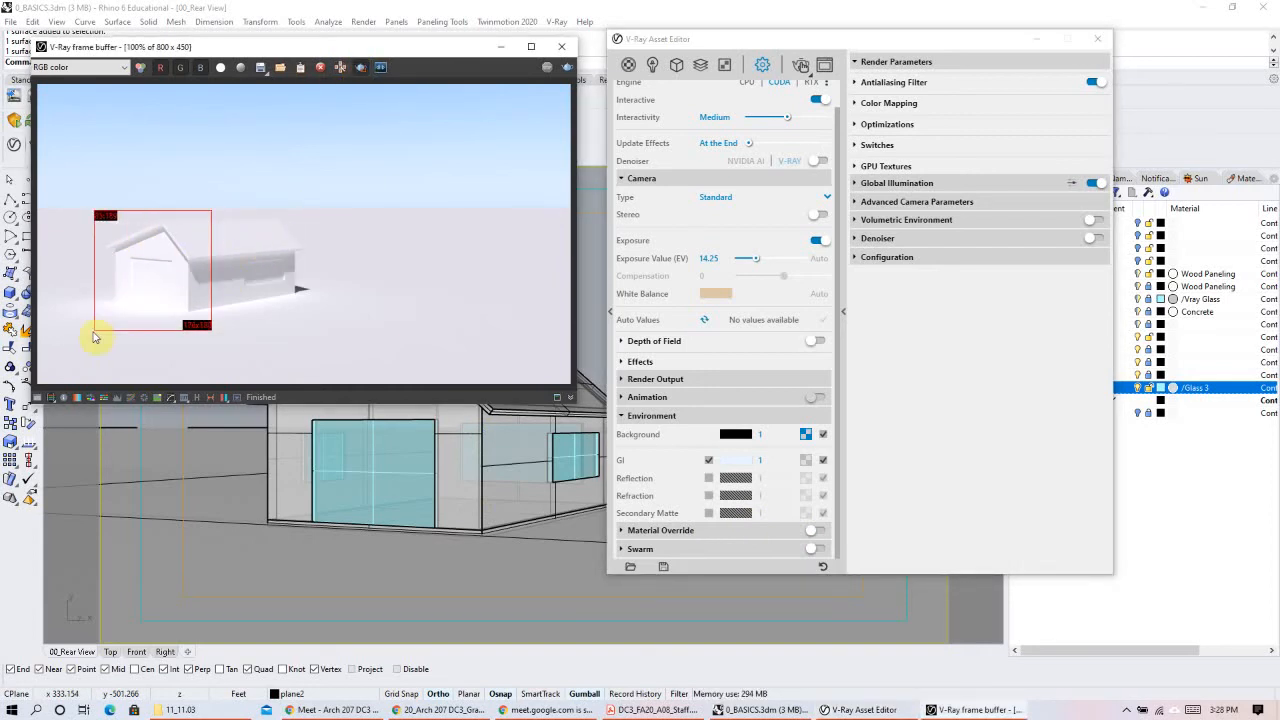
left_click(567, 68)
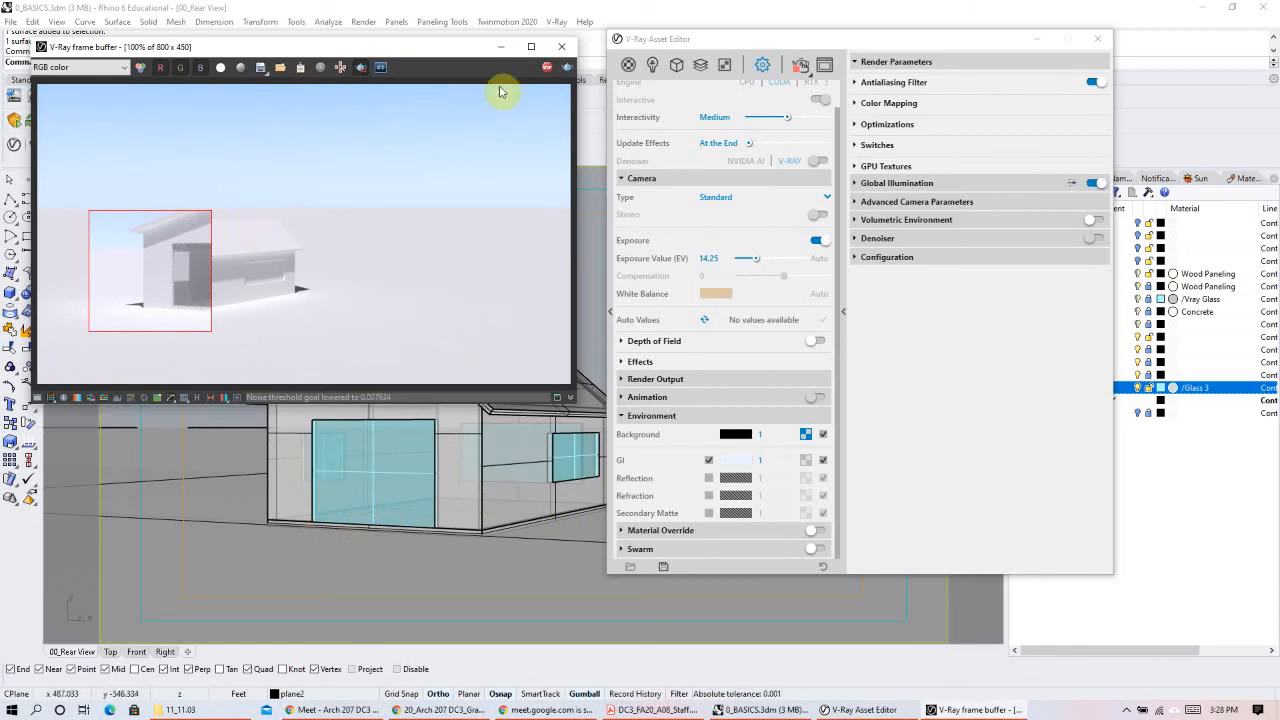
left_click(360, 67)
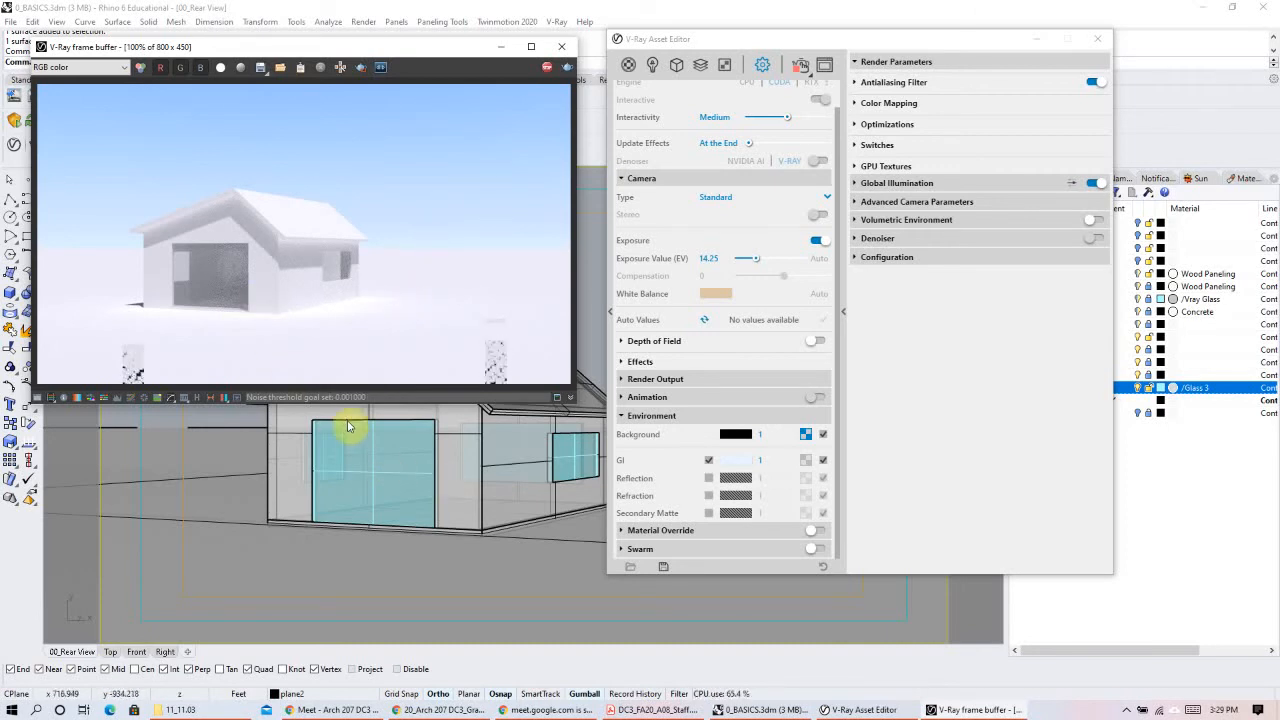
Step: Restrict the interactive render to a region enclosing the whole gable front and glazed opening of the house
left_click(363, 68)
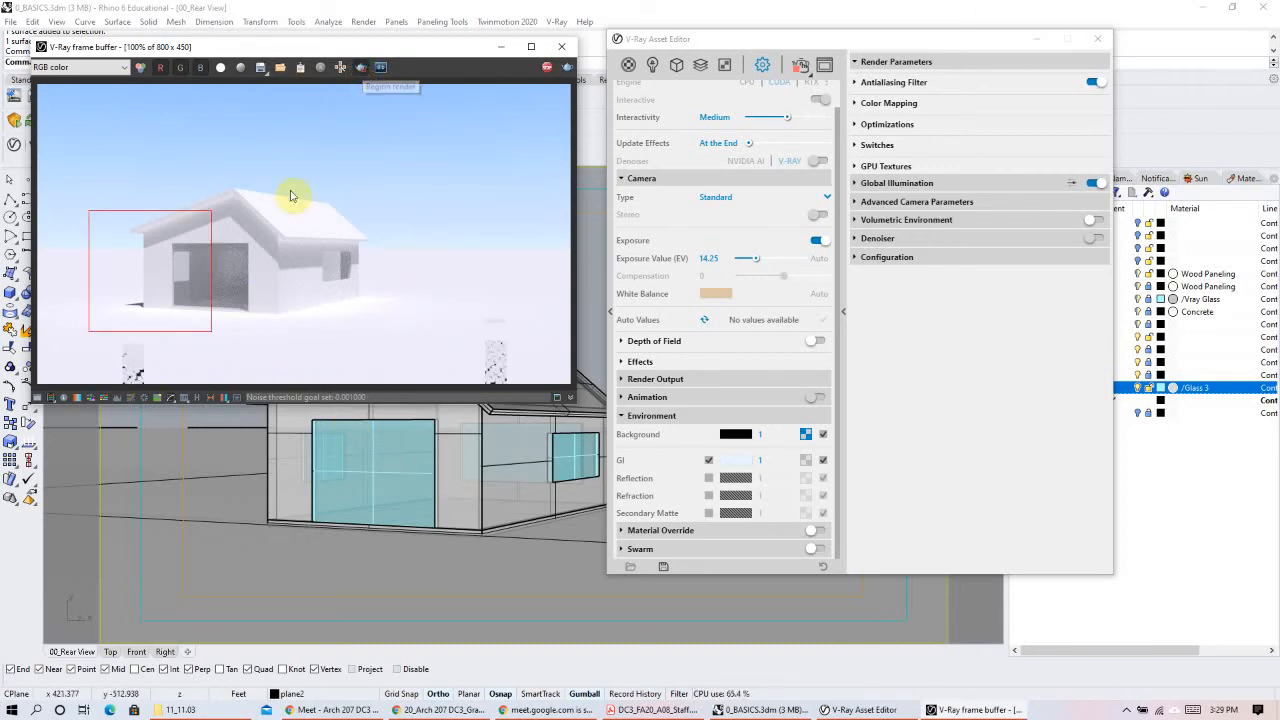
left_click_drag(267, 172, 191, 278)
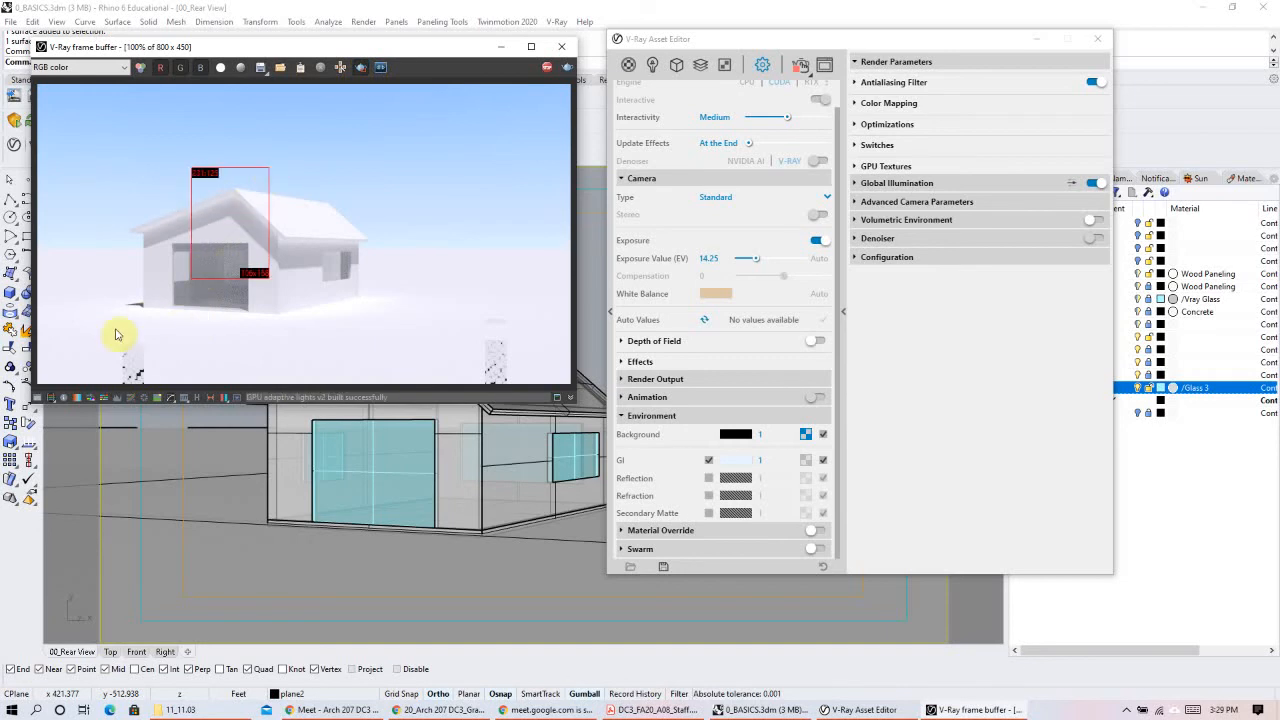
left_click_drag(114, 336, 84, 331)
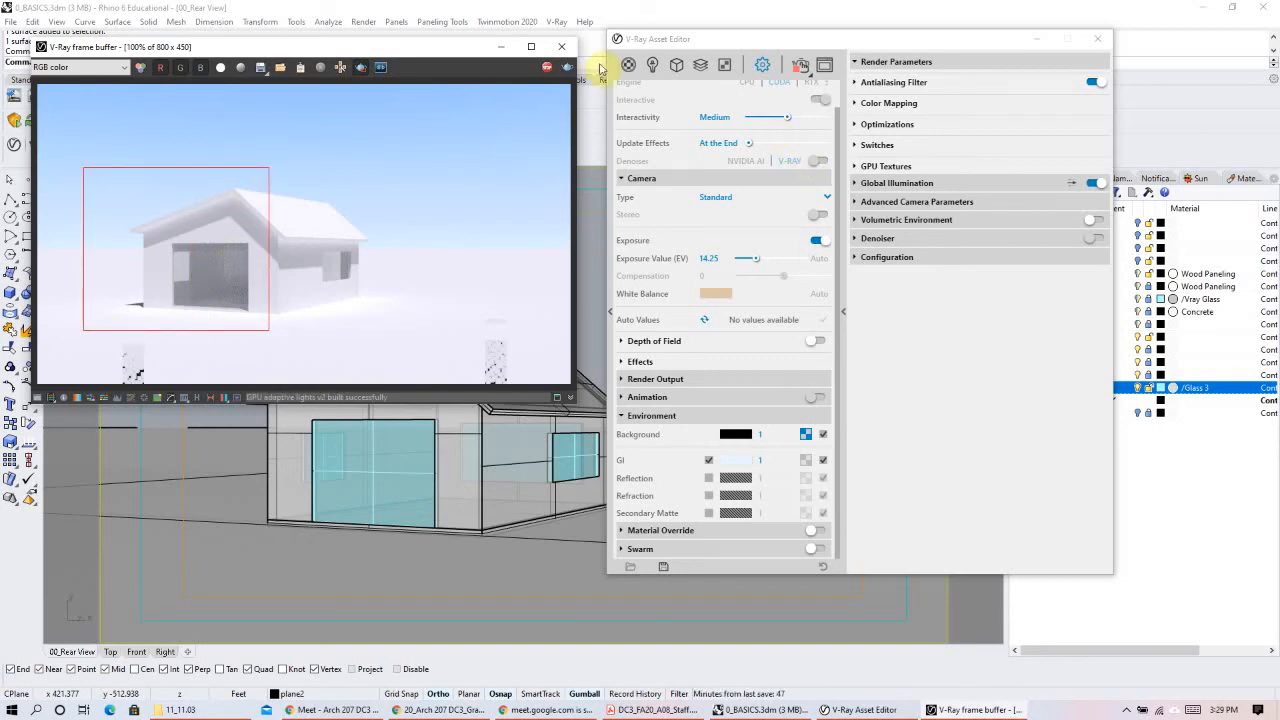
Step: Set the Glass 3 material's refraction IOR to 4.19 and its opacity to 0.13
left_click(628, 66)
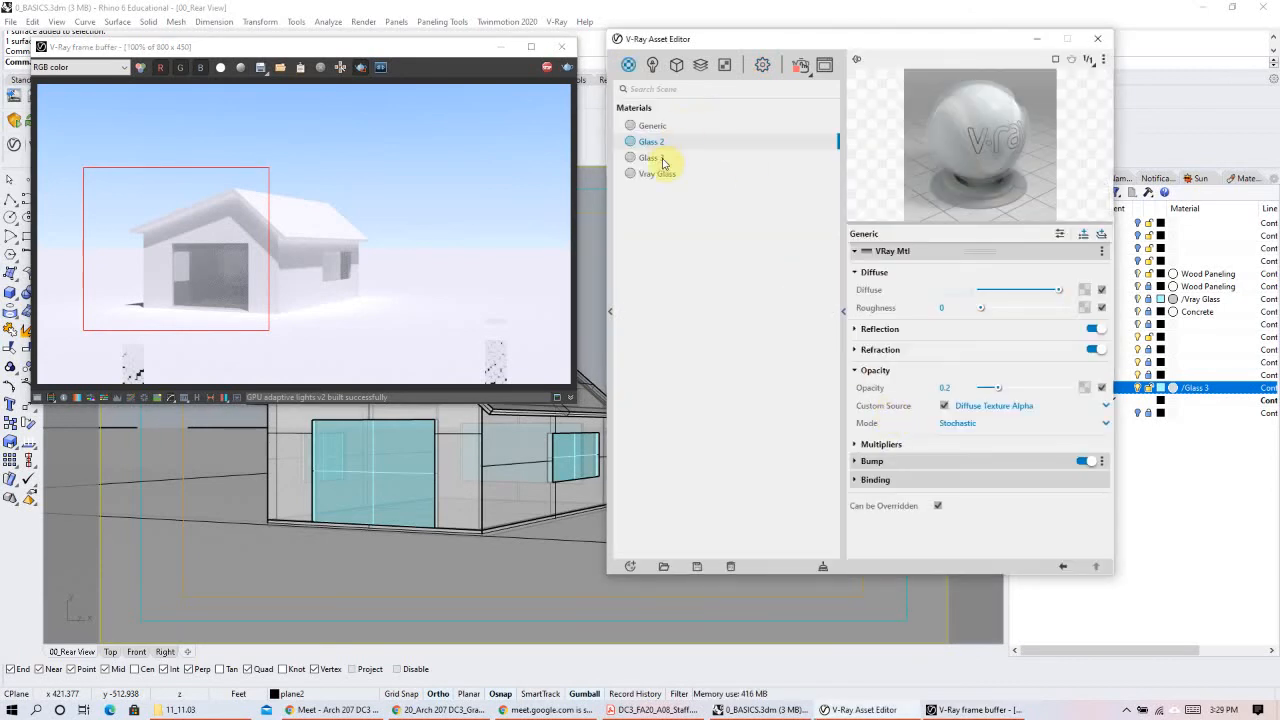
left_click(652, 158)
left_click_drag(987, 259, 994, 256)
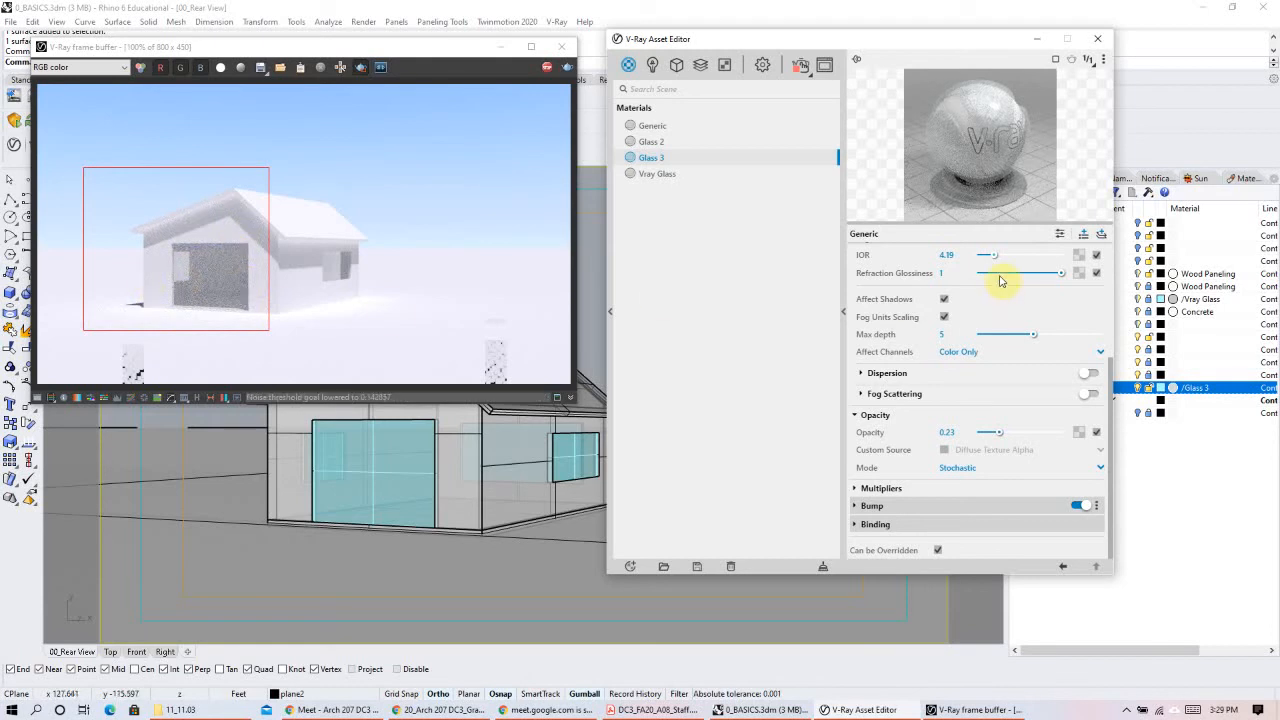
left_click_drag(994, 437, 991, 439)
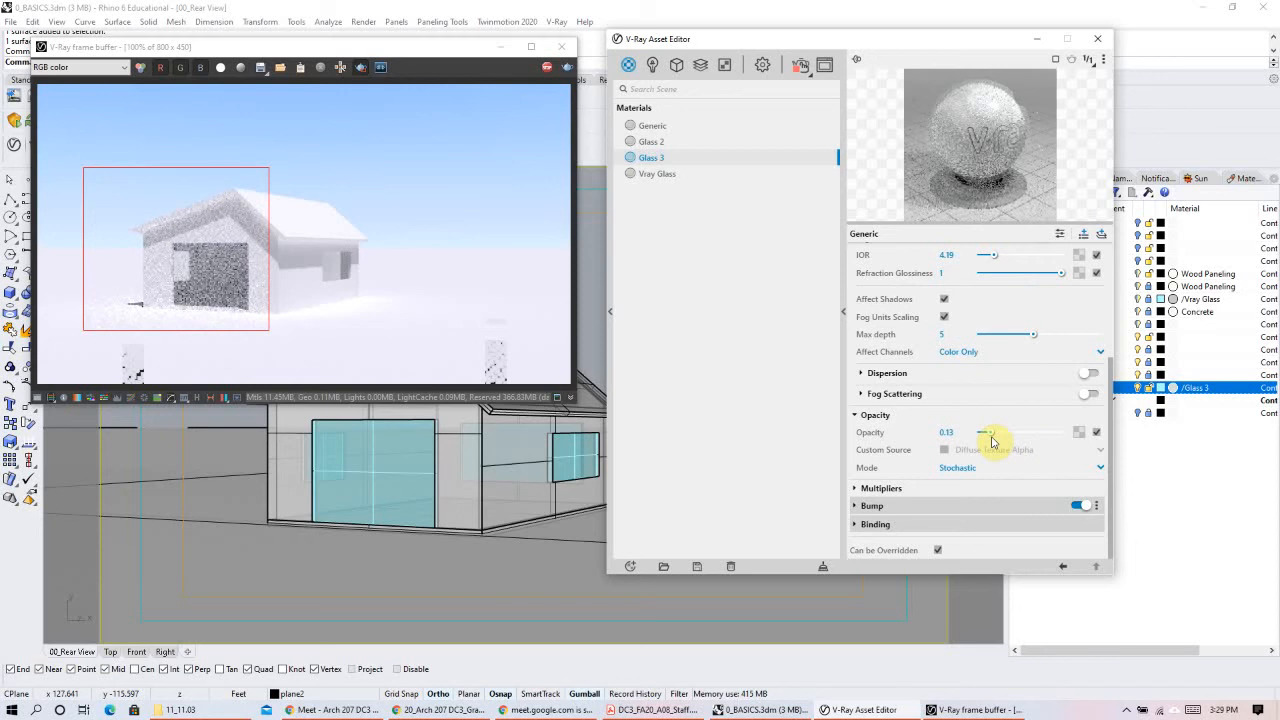
Step: Change the Glass 3 diffuse color to a pale cyan-grey with RGB values 0.799, 0.843 and 0.841
scroll(1055, 378, "up", 5)
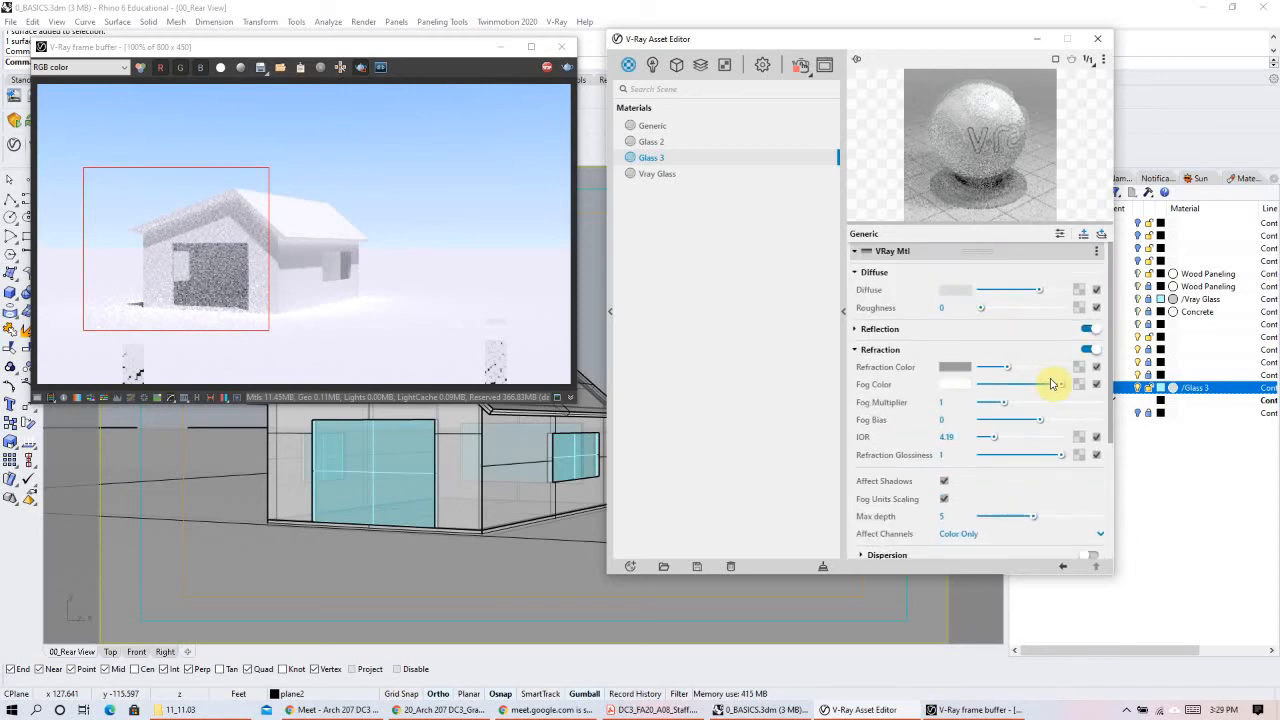
left_click(962, 292)
left_click(749, 284)
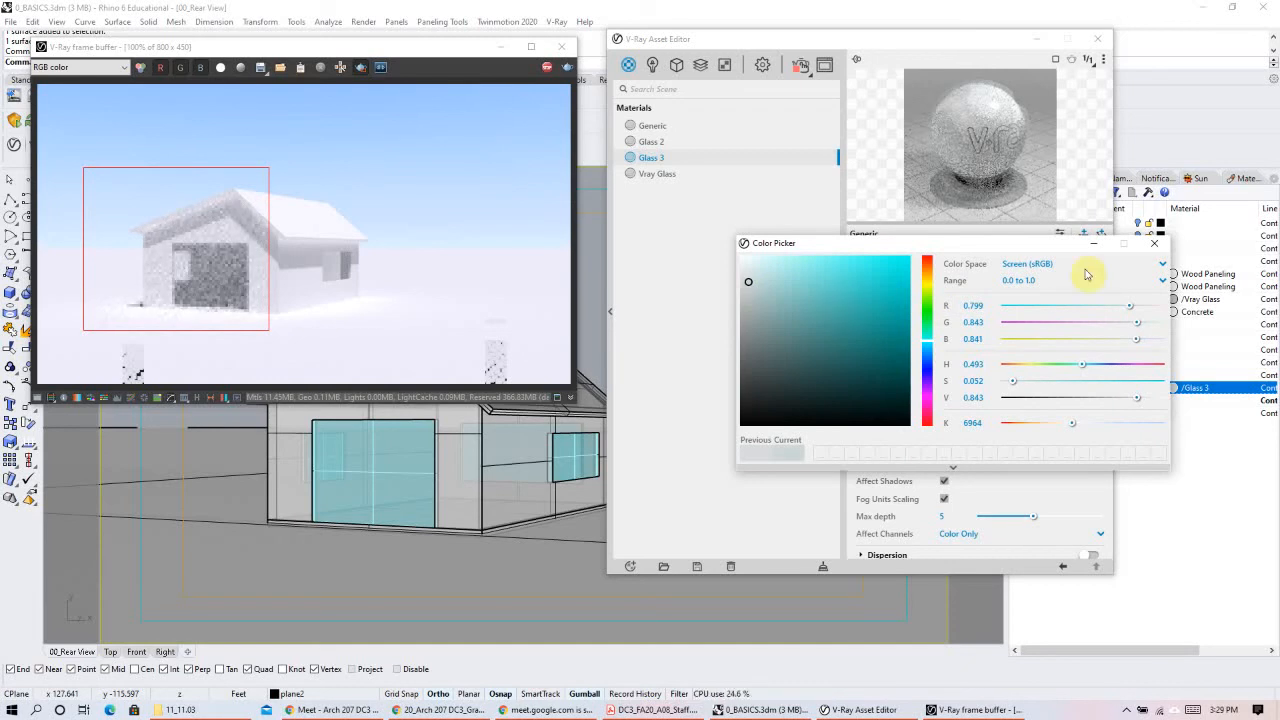
left_click(1154, 243)
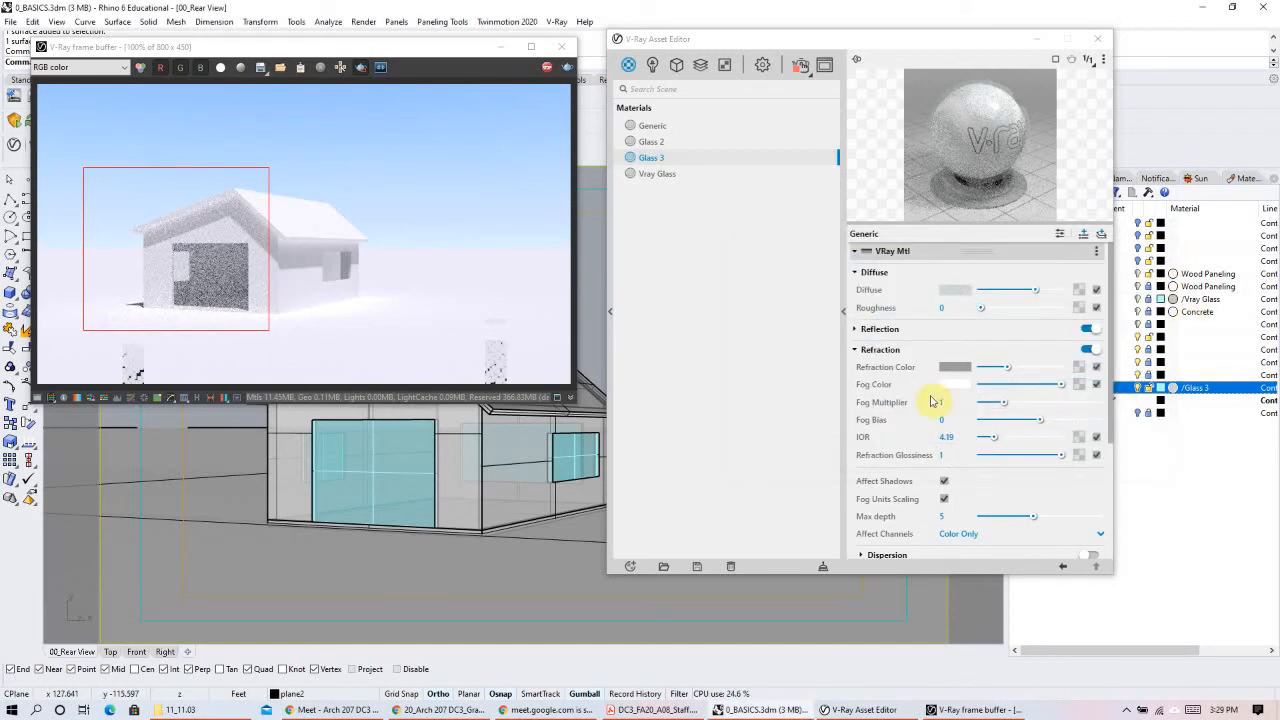
Step: Lighten the Glass 3 refraction color to a medium-light grey and collapse the material's parameter sections
left_click(1030, 367)
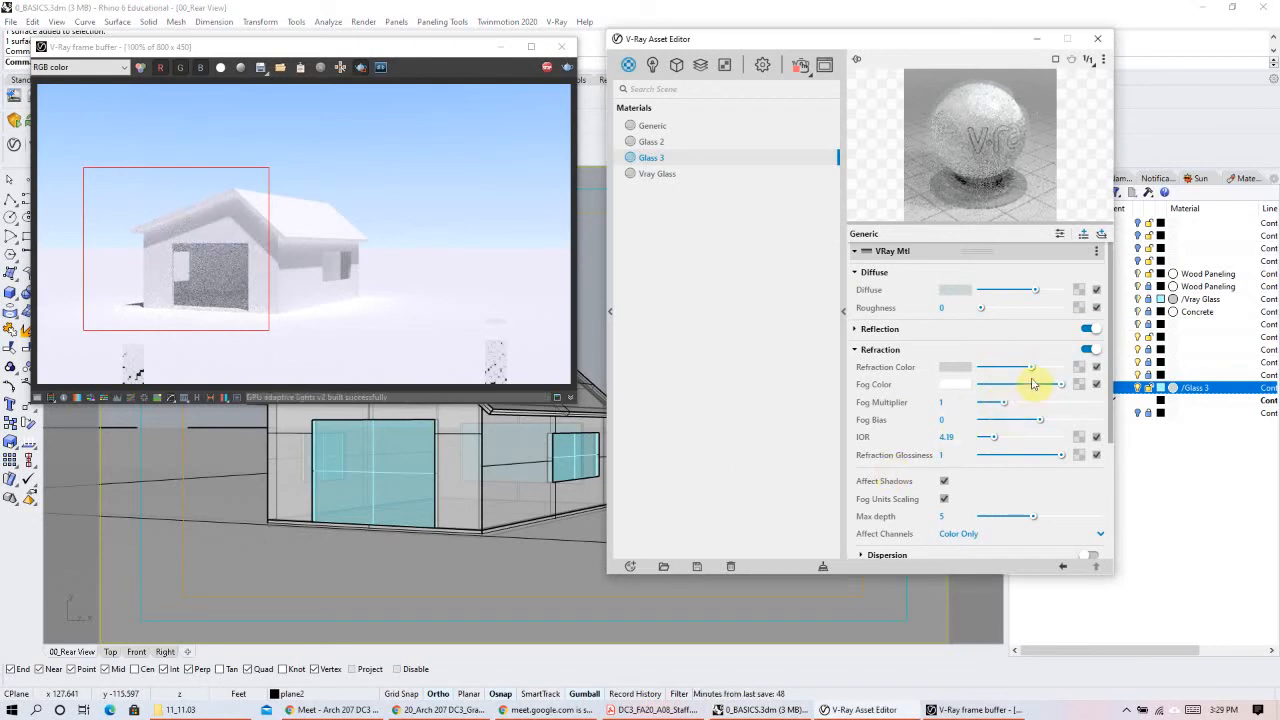
left_click_drag(1027, 372, 1014, 367)
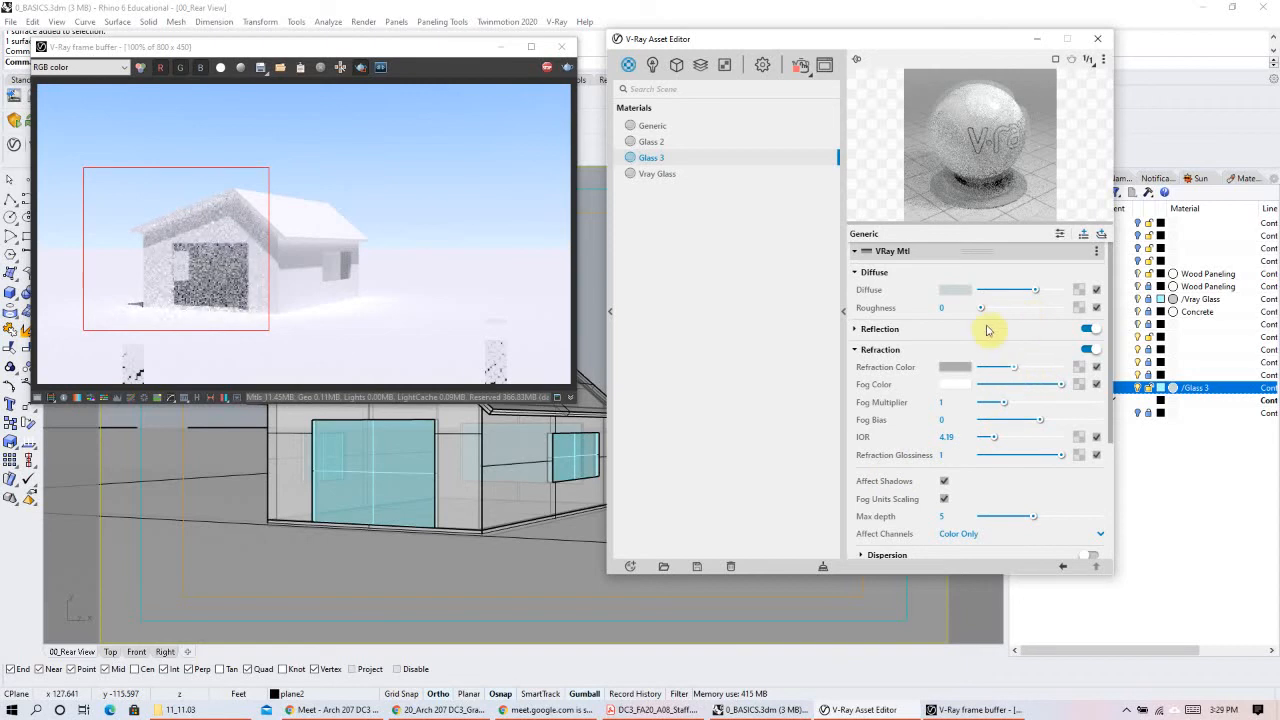
scroll(950, 363, "down", 3)
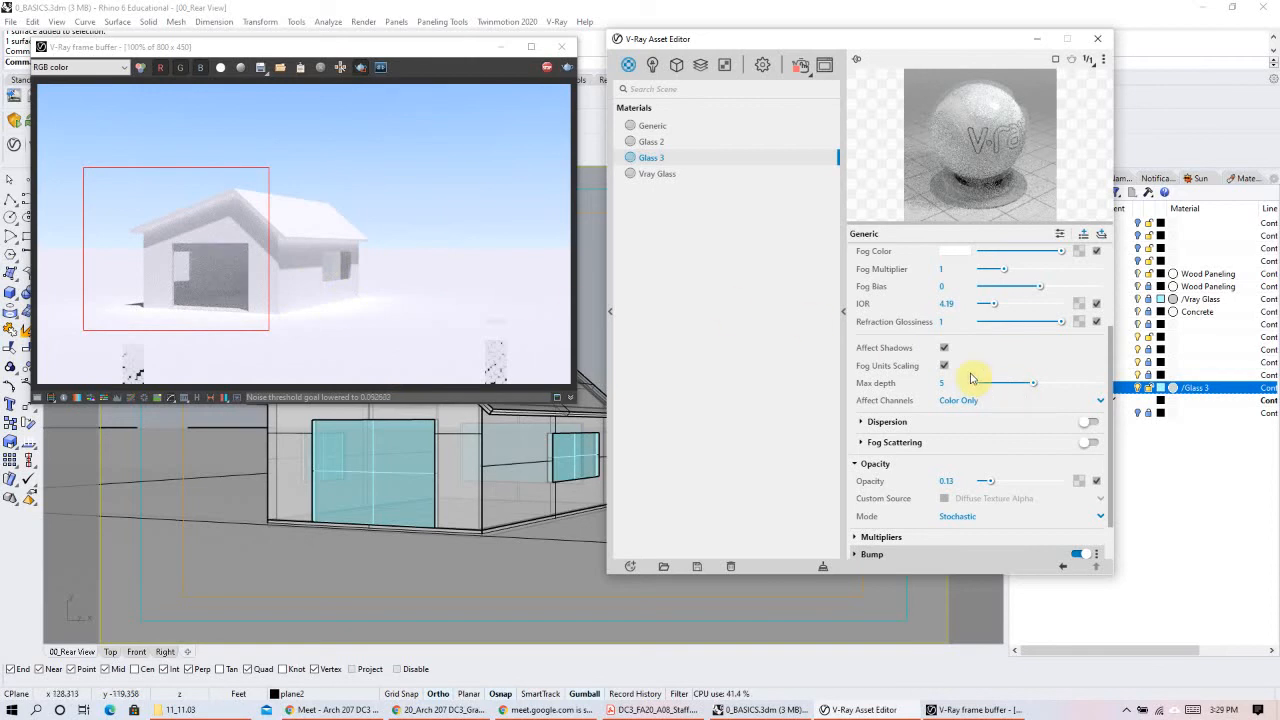
scroll(960, 370, "up", 3)
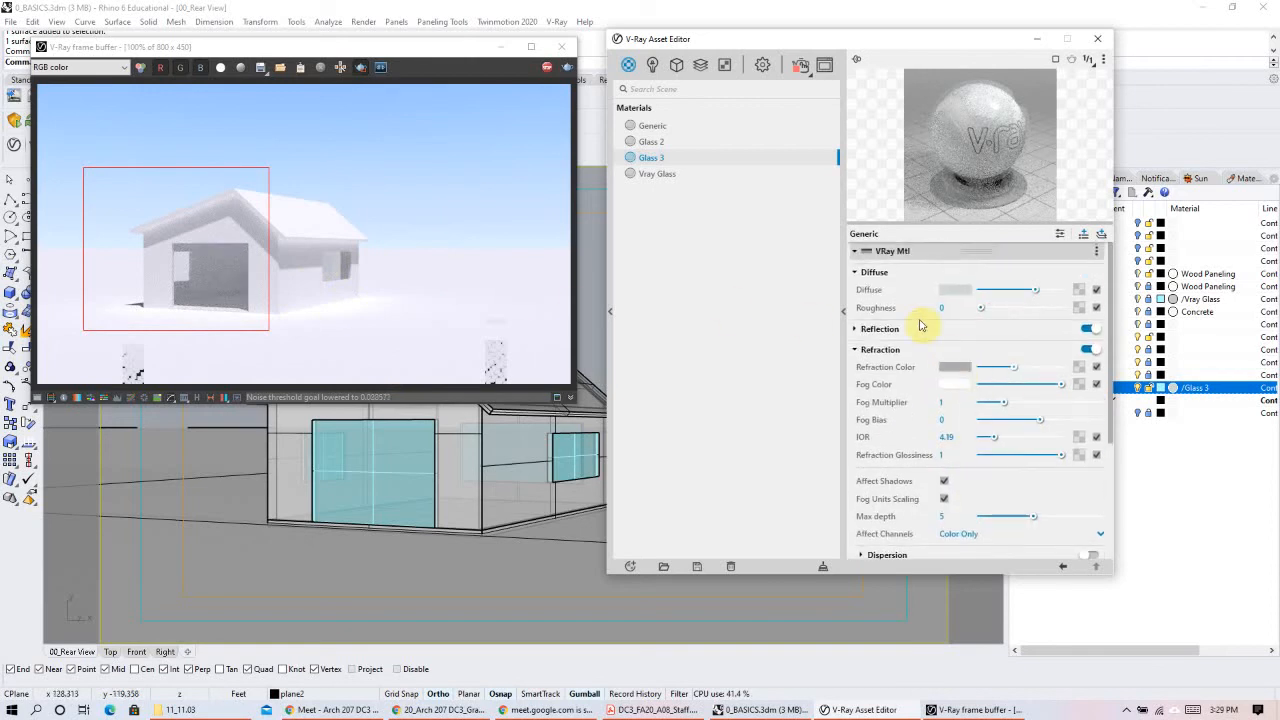
left_click(858, 350)
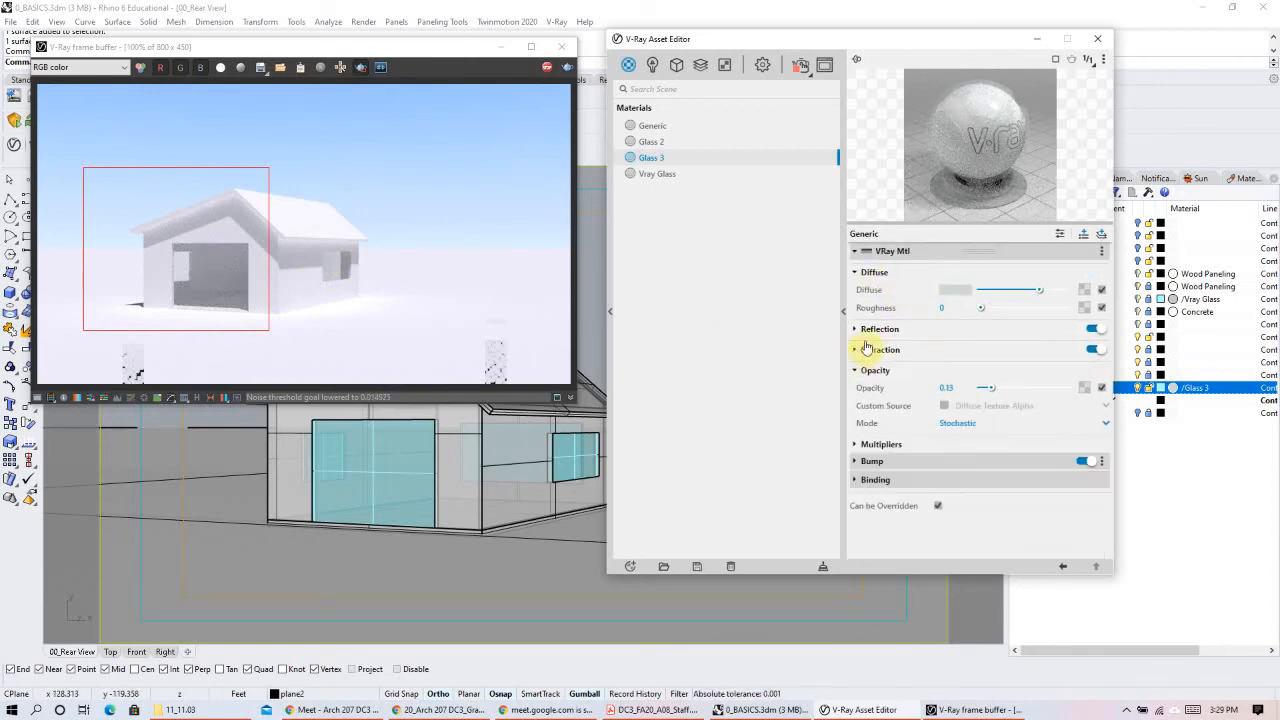
left_click(865, 255)
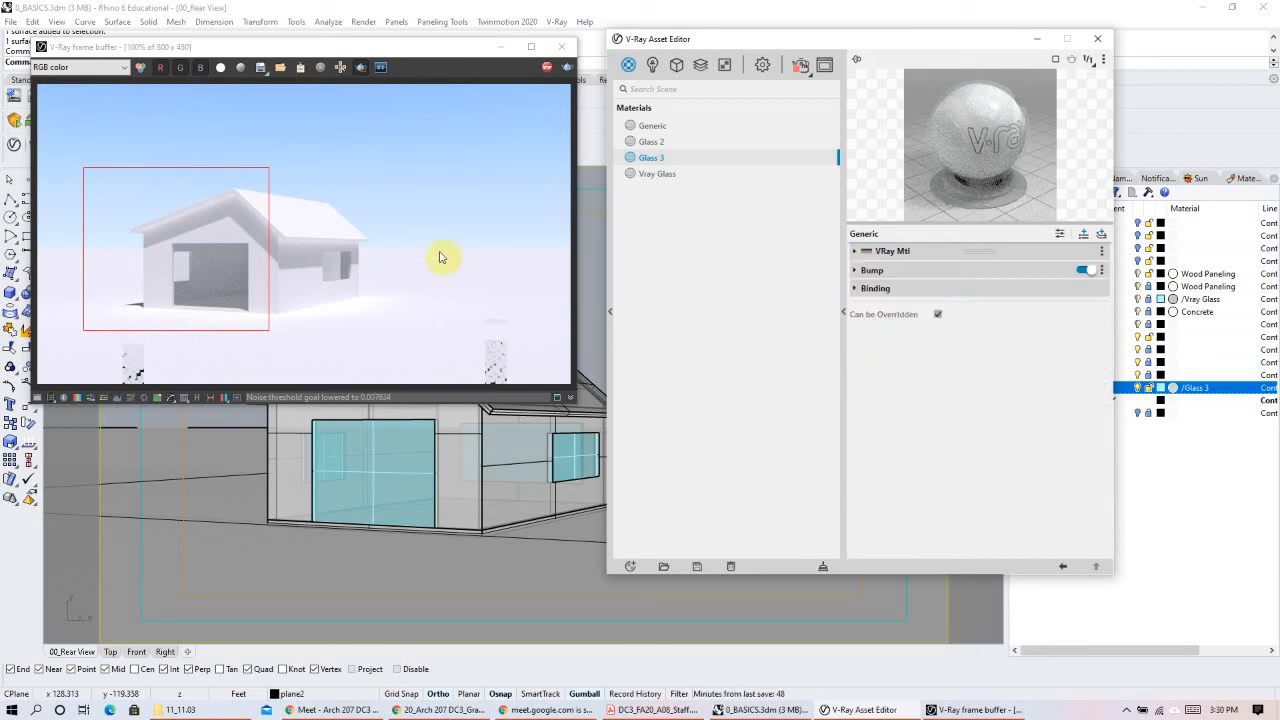
Step: Clear the render region, let the full frame refine with Glass 3, and stop the interactive render
left_click(364, 68)
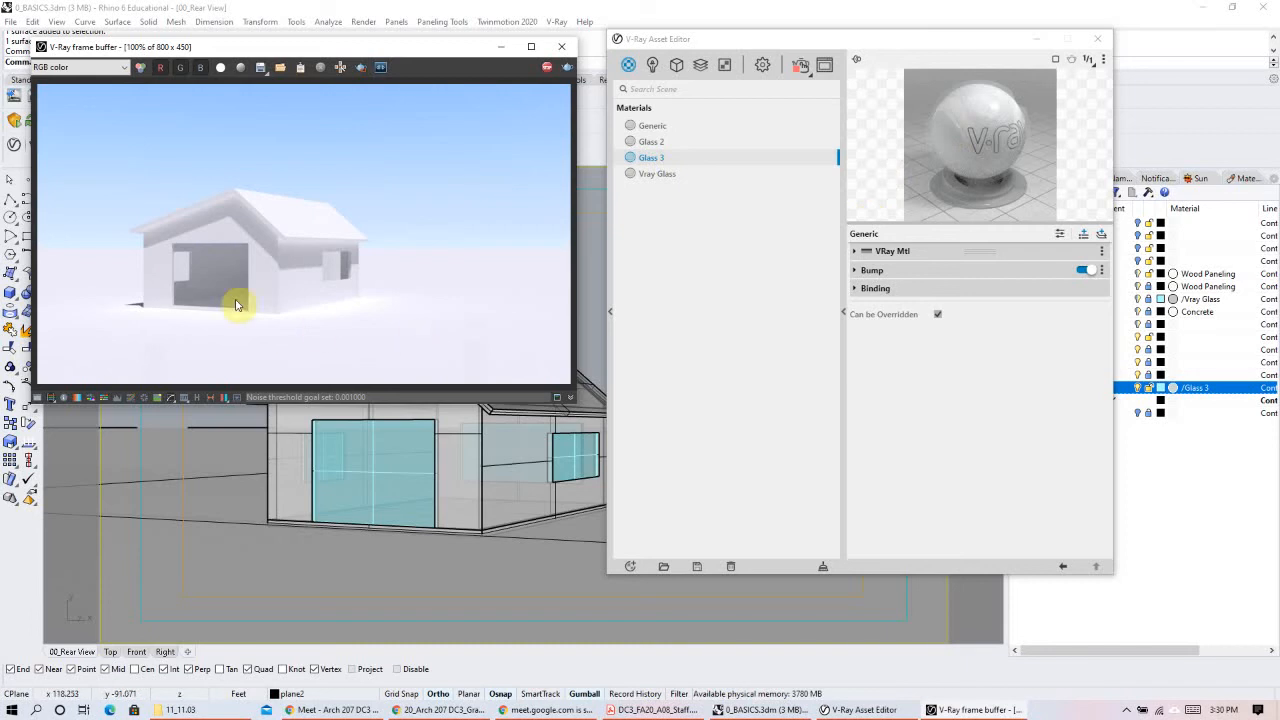
left_click(546, 72)
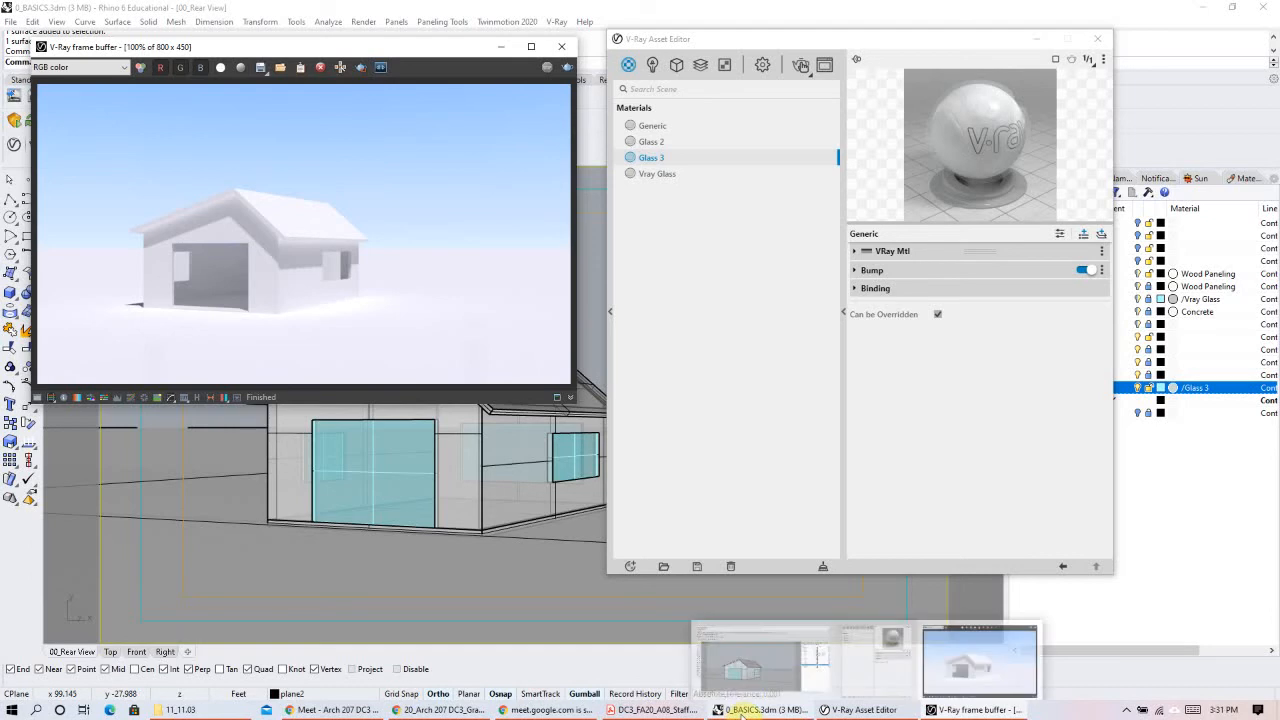
Step: Switch to the Google Meet call in Chrome and turn off the microphone and camera
mouse_move(350, 712)
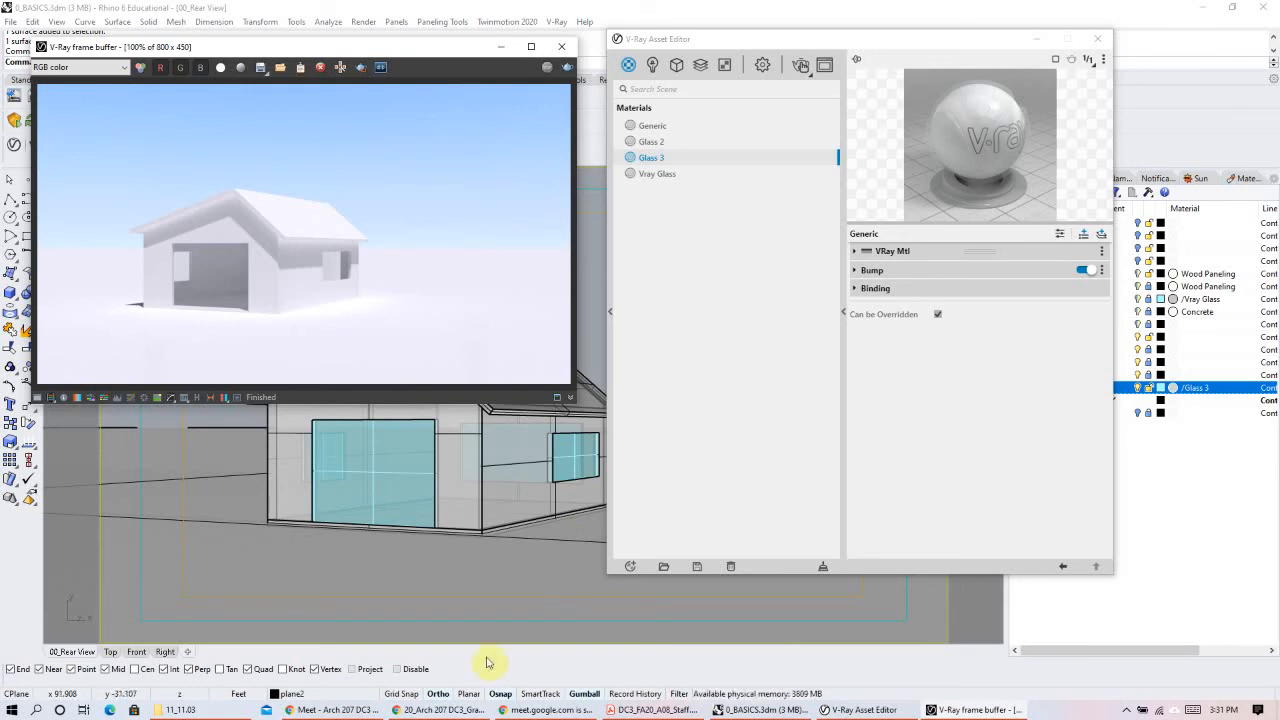
left_click(332, 710)
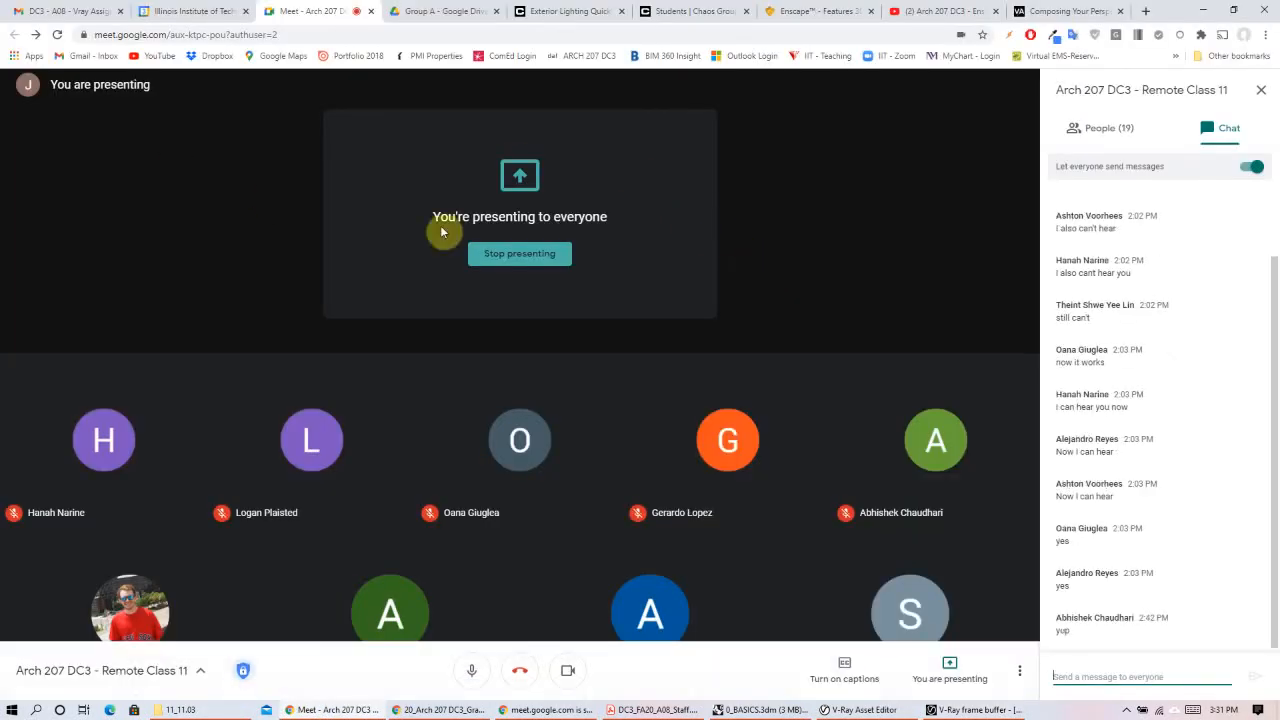
scroll(1172, 560, "up", 1)
scroll(1170, 556, "down", 2)
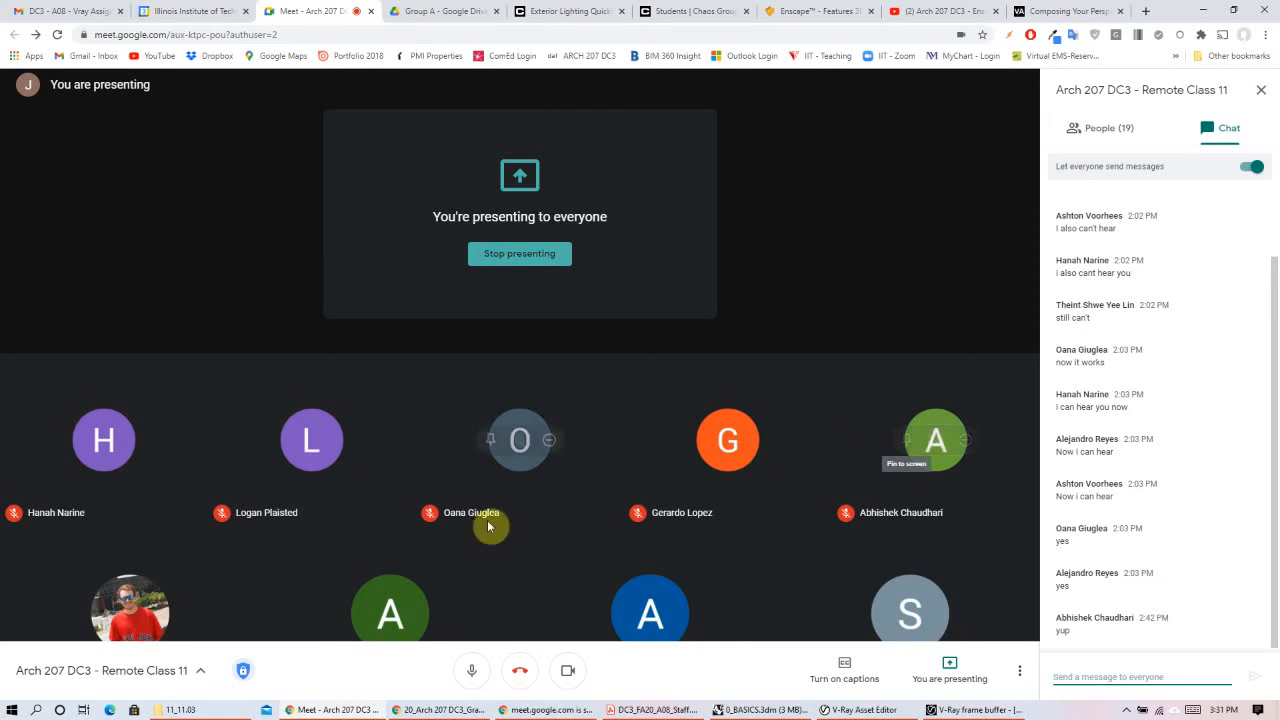
left_click(471, 671)
left_click(567, 671)
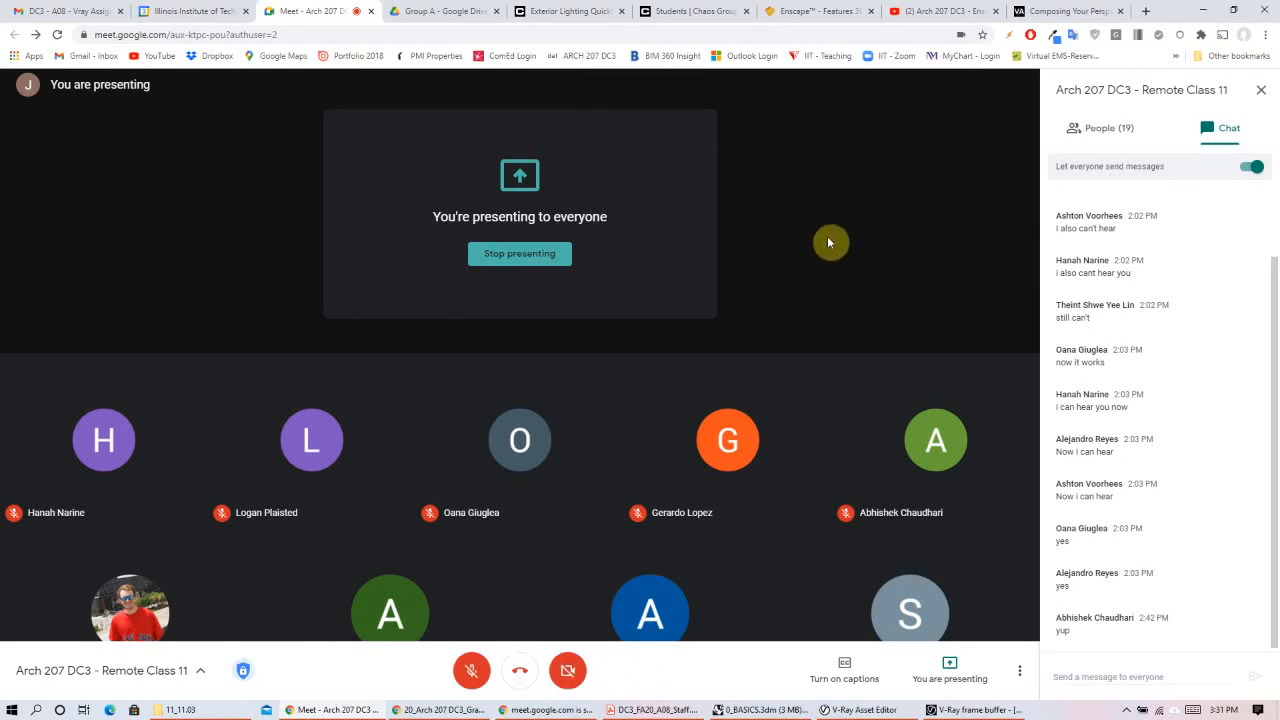
Step: Return to Rhino, enlarge the V-Ray Asset Editor and set the camera's exposure value to 14.5
left_click(752, 712)
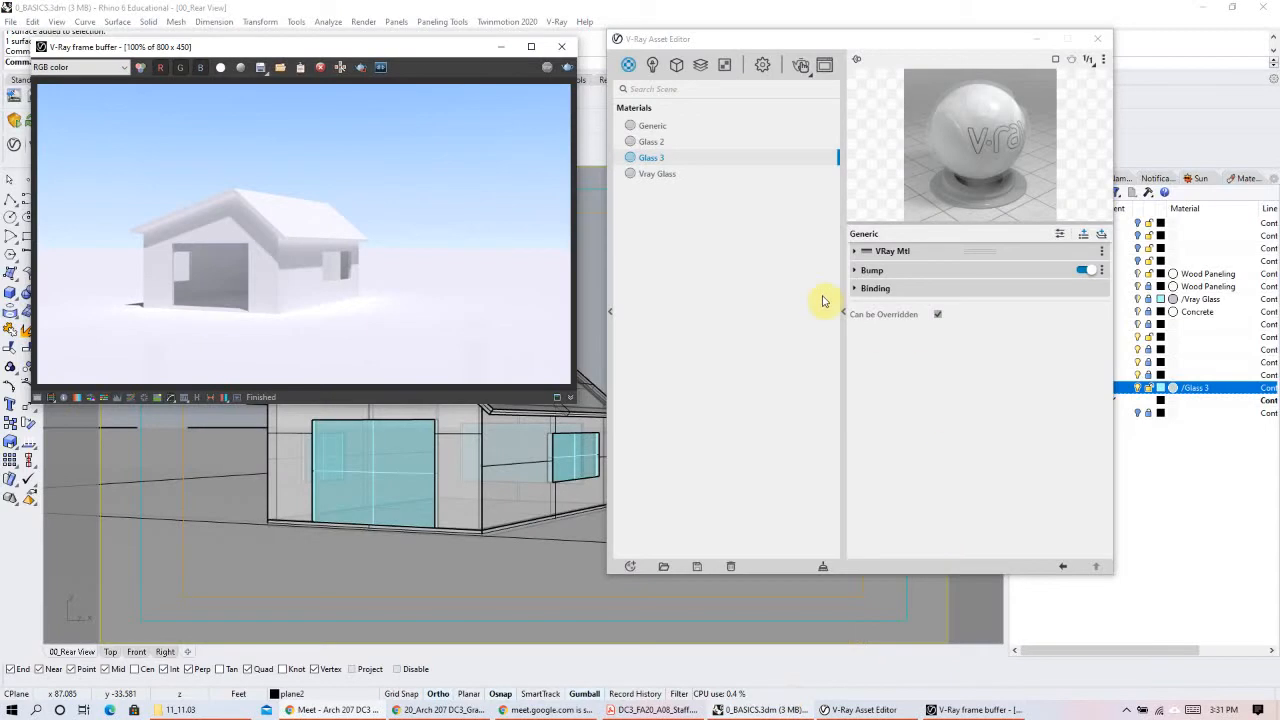
left_click(762, 64)
scroll(800, 320, "up", 1)
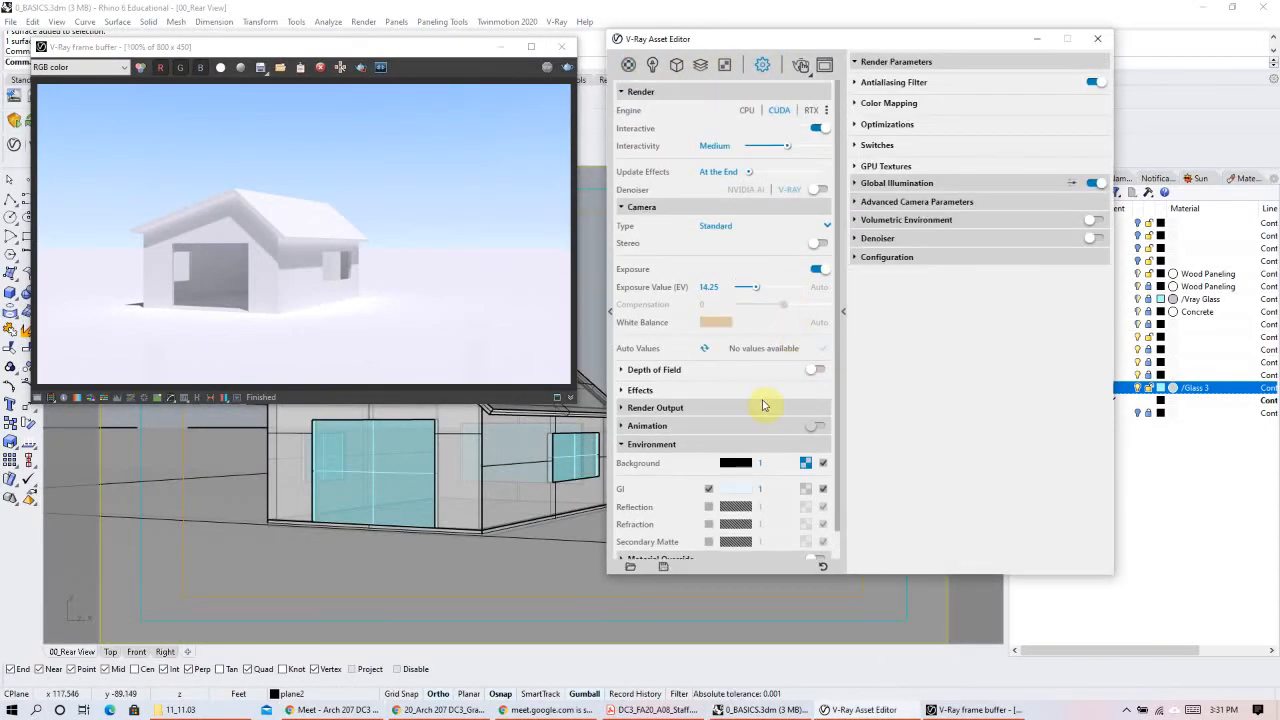
left_click_drag(723, 574, 724, 644)
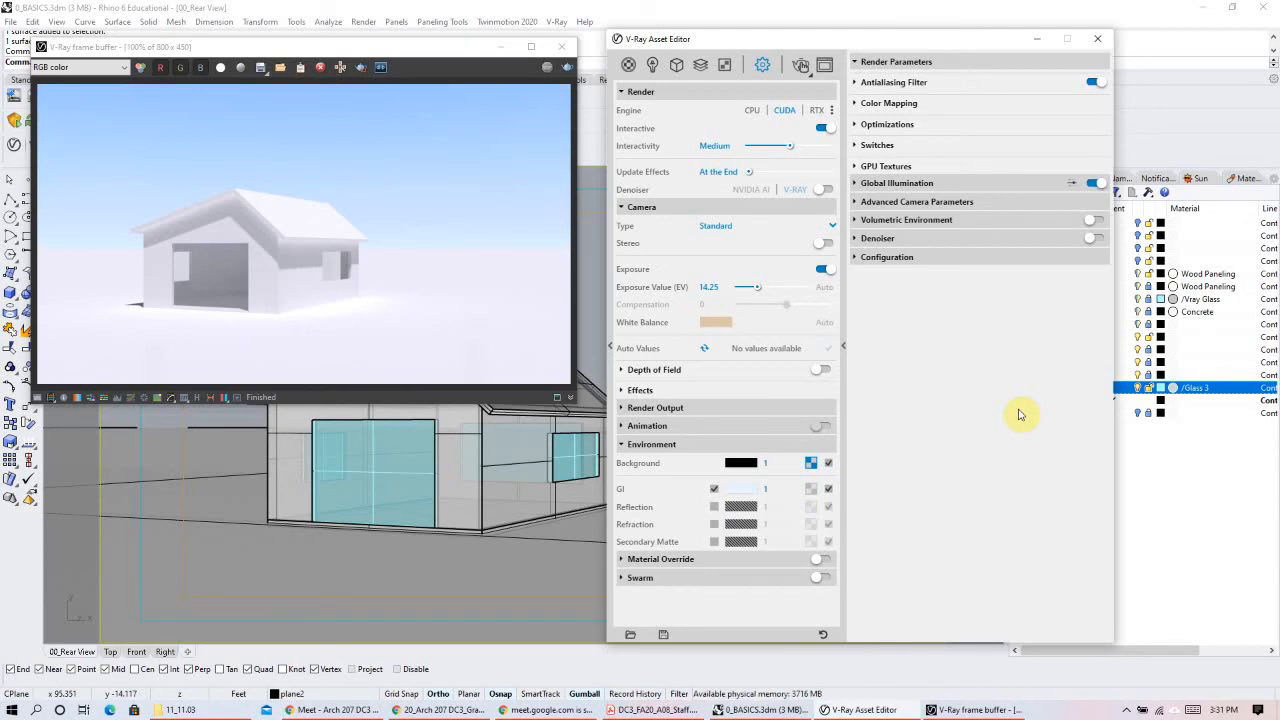
left_click(708, 287)
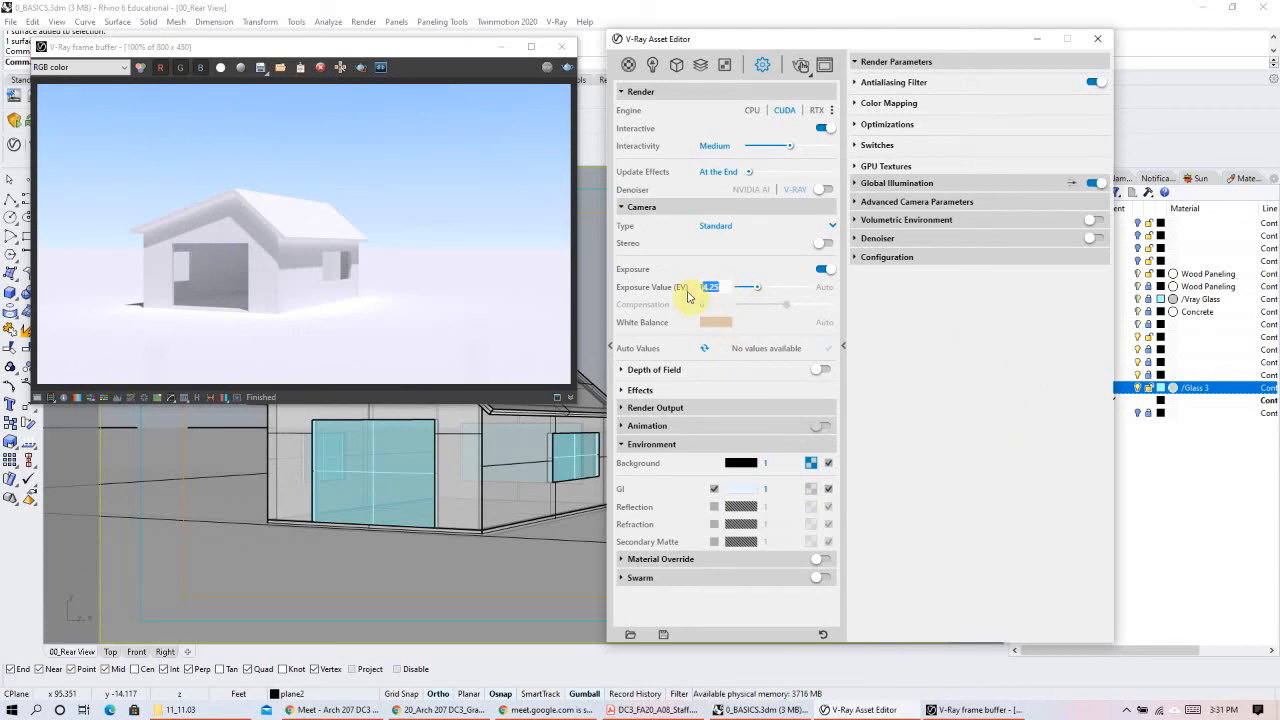
type("14")
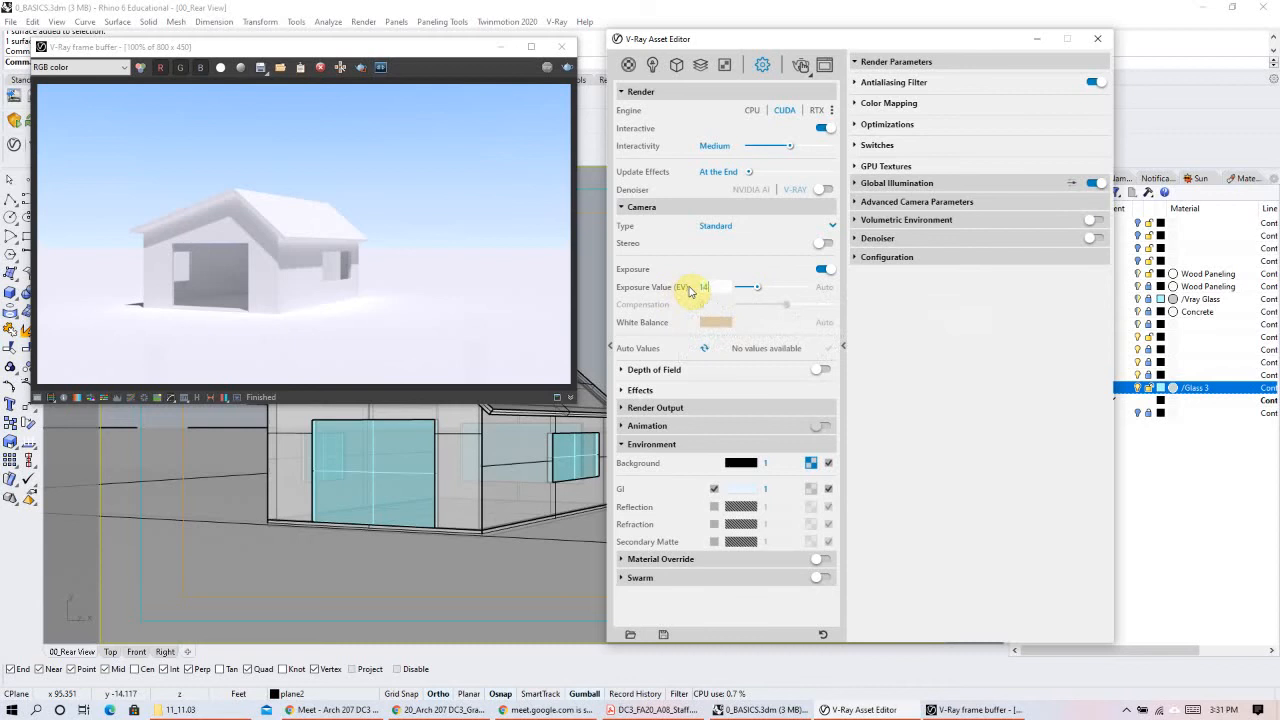
type(".5")
key("Return")
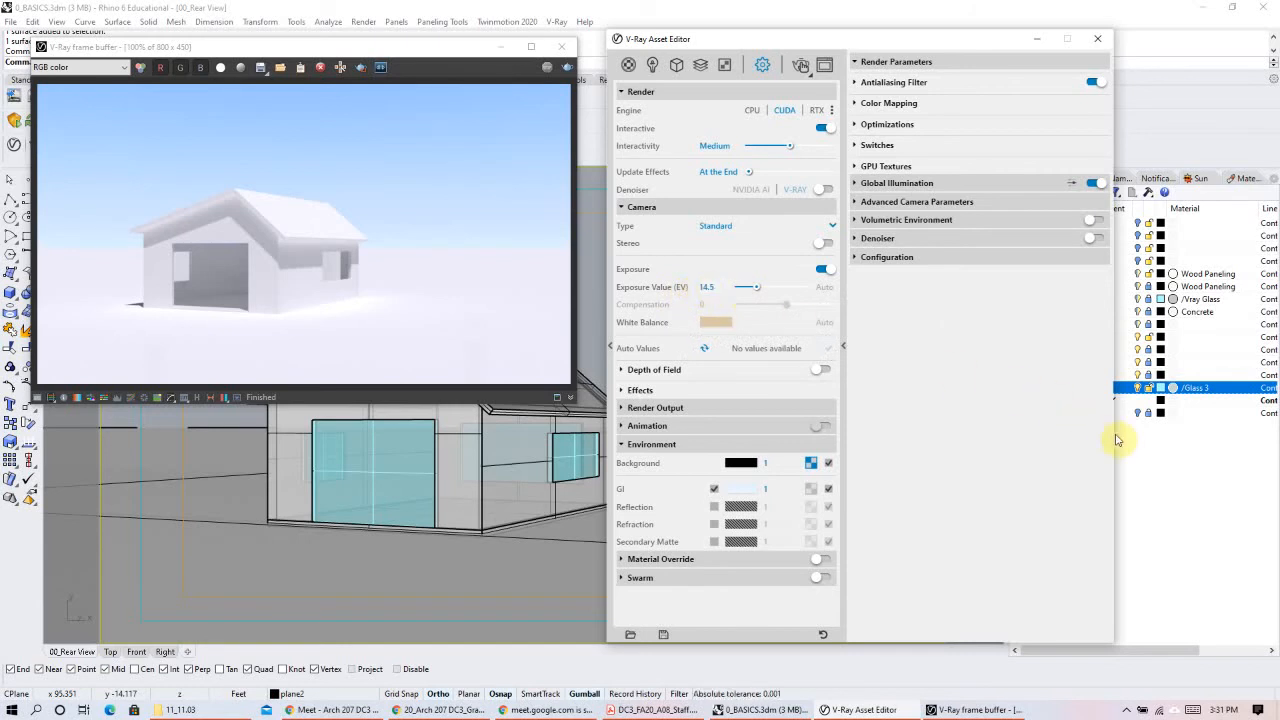
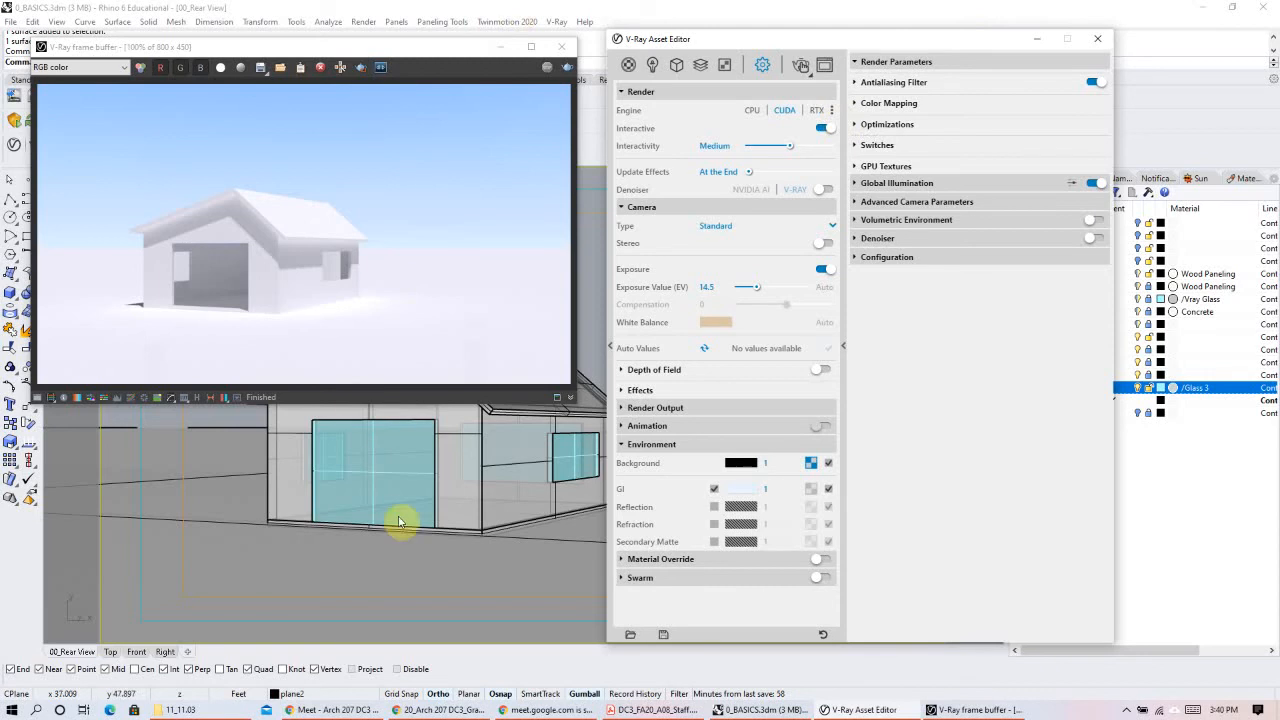
Step: Switch to the Google Meet call in Chrome, turn the microphone and camera on, and return to Rhino
left_click(437, 710)
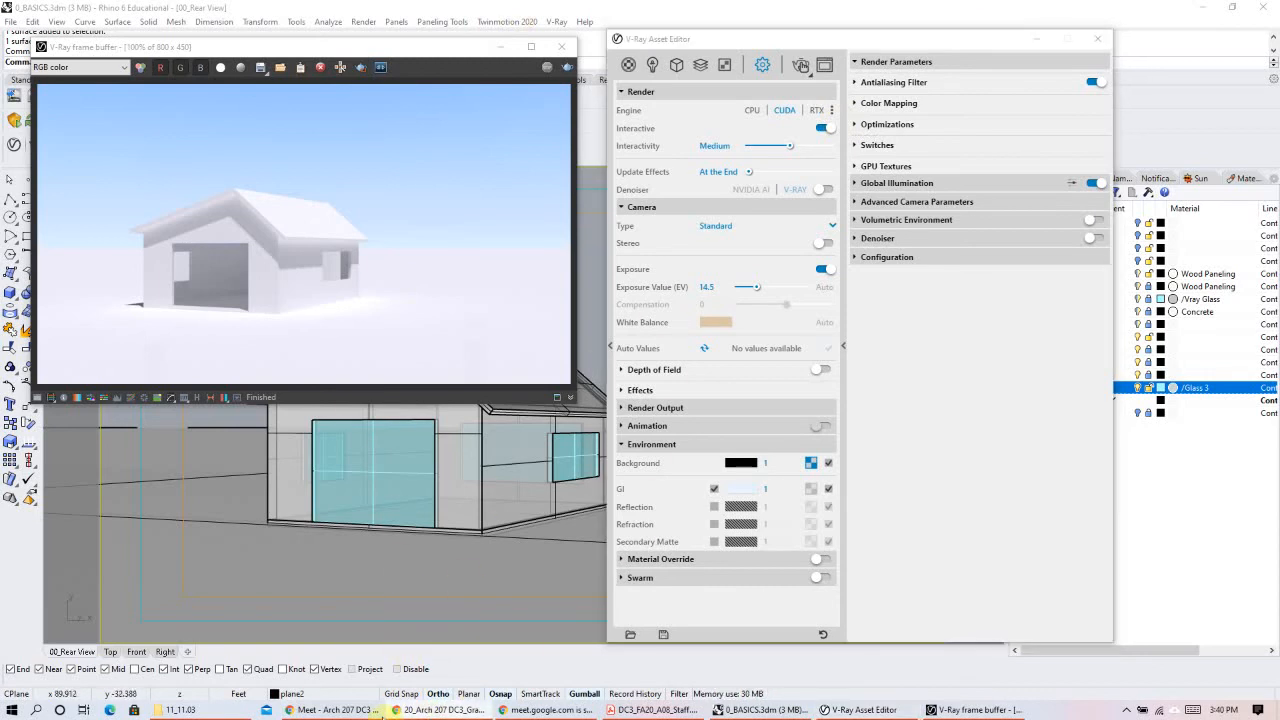
left_click(333, 710)
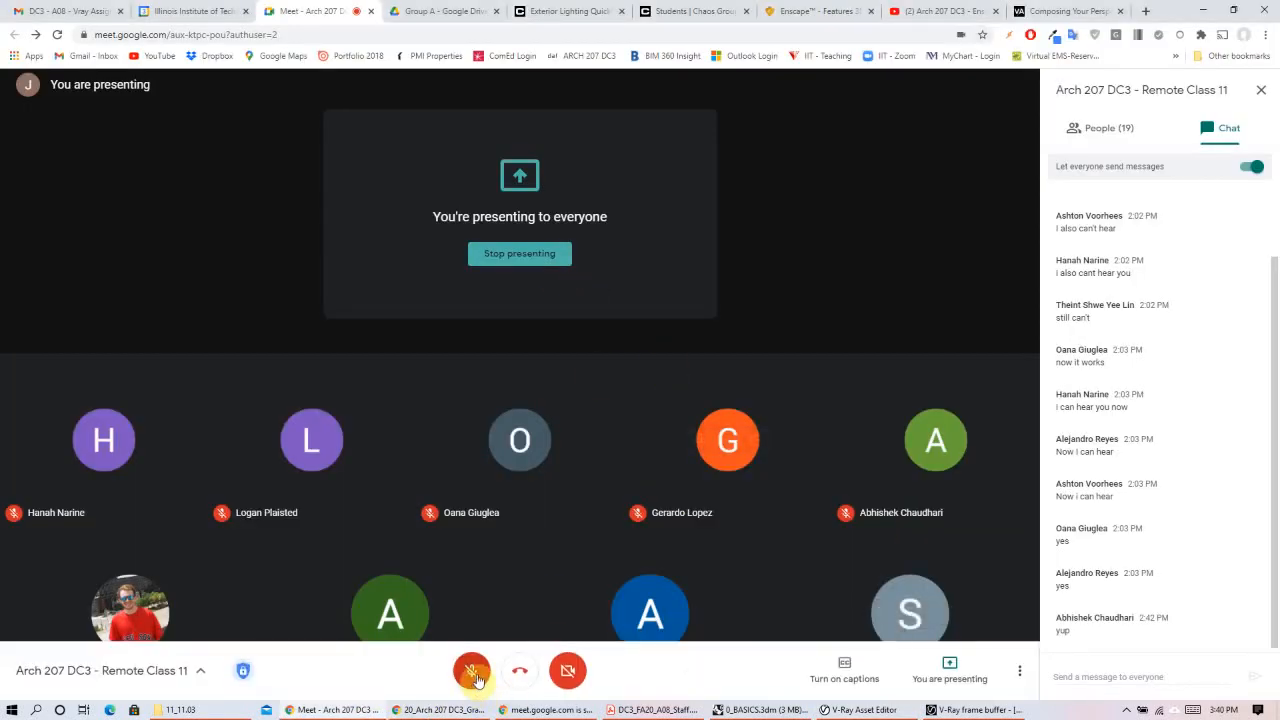
left_click(471, 670)
left_click(567, 671)
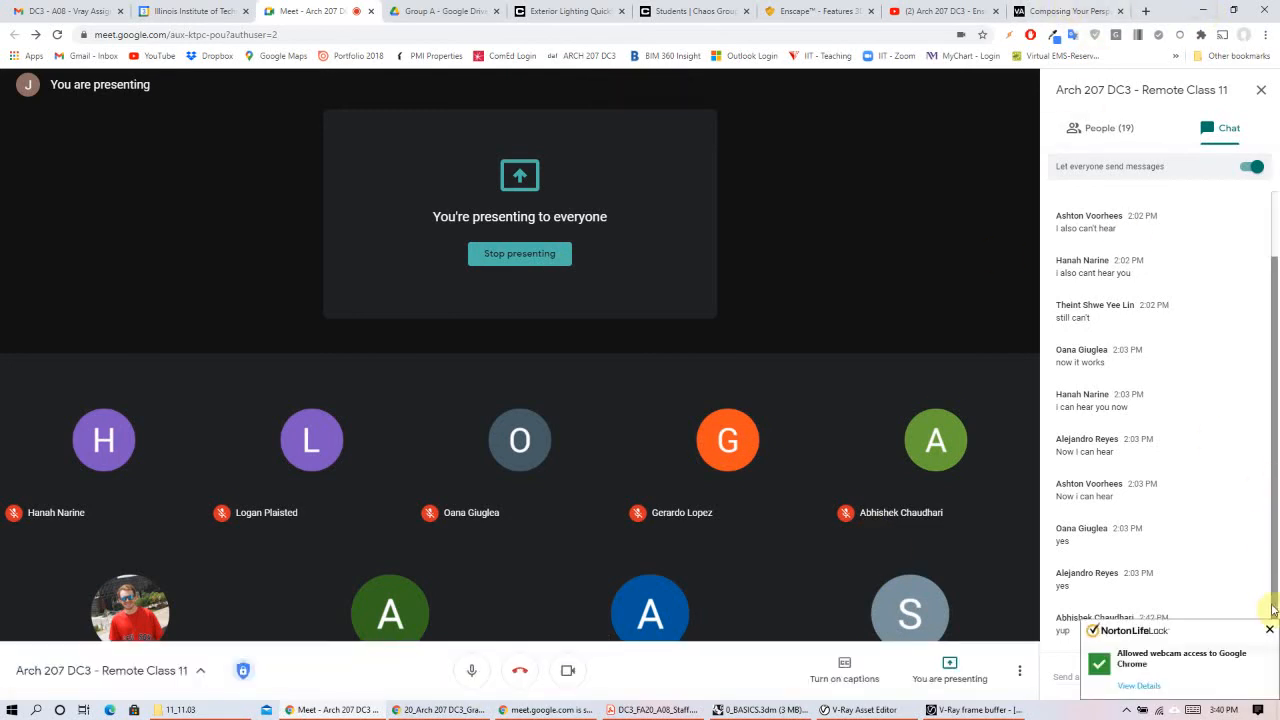
left_click(1203, 10)
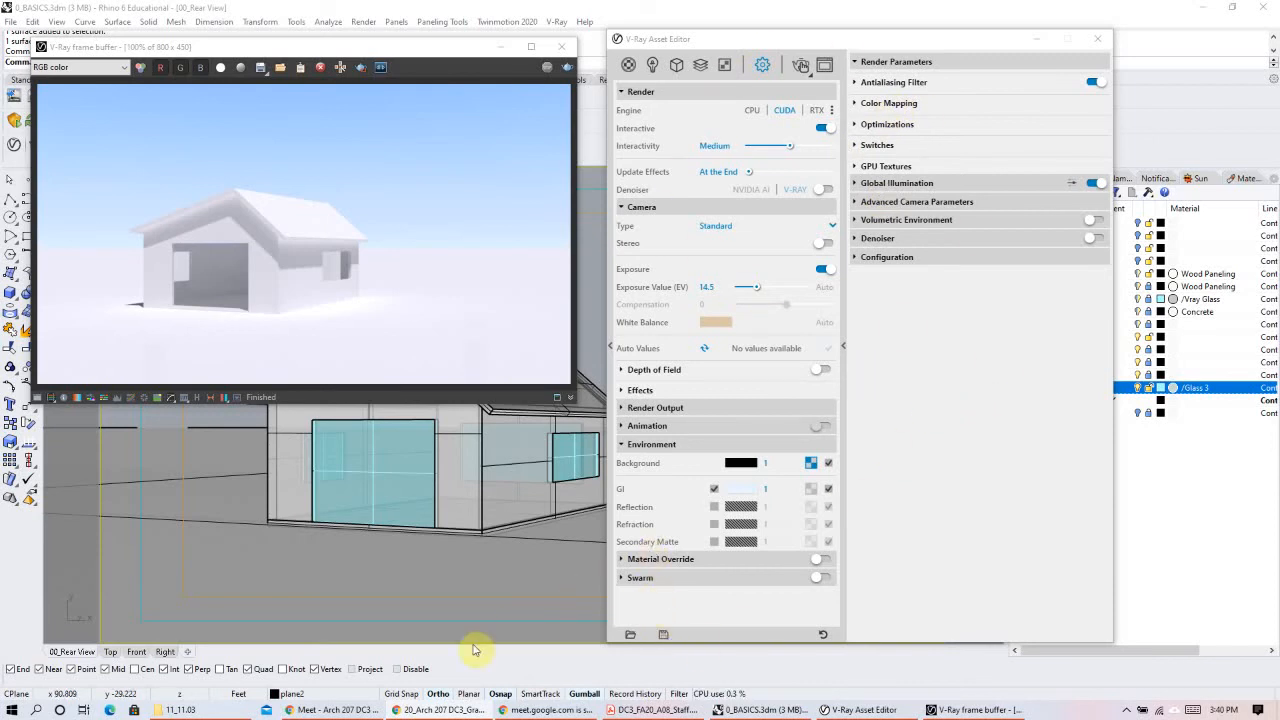
Step: Switch to Chrome and show the beginning of the Composing Your Perspectives article on visualizingarchitecture.com
left_click(330, 709)
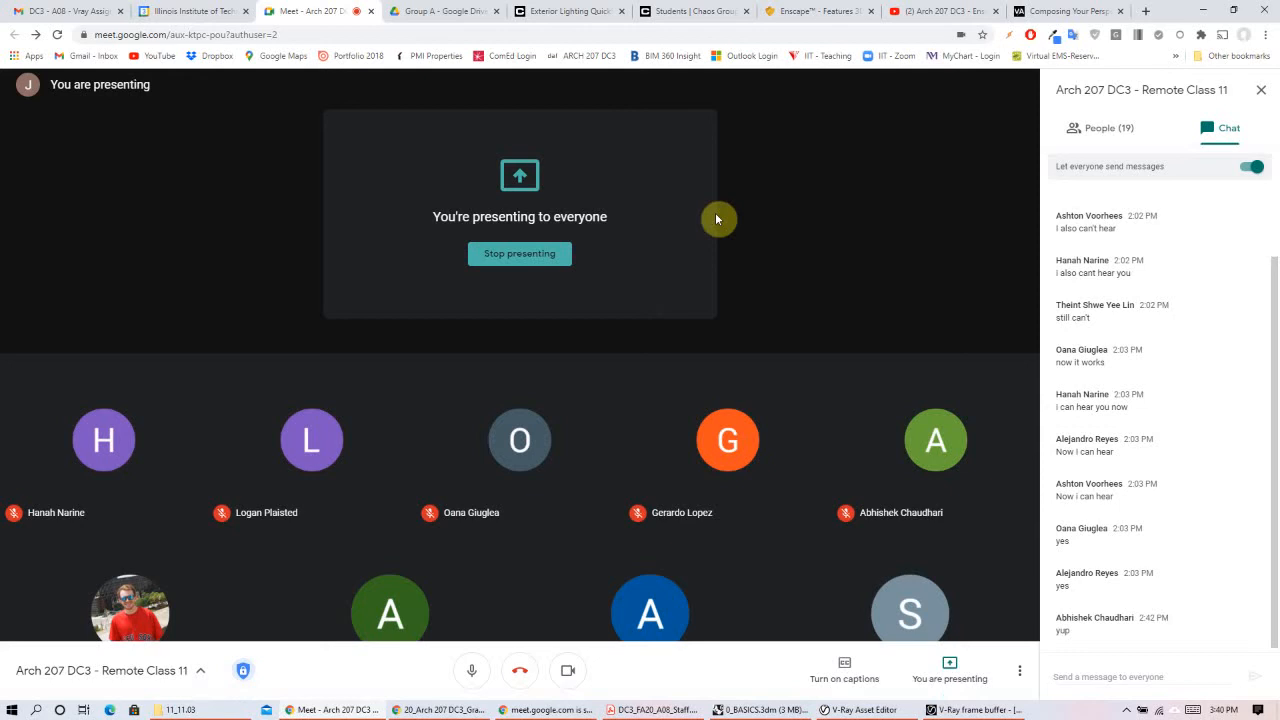
left_click(1036, 17)
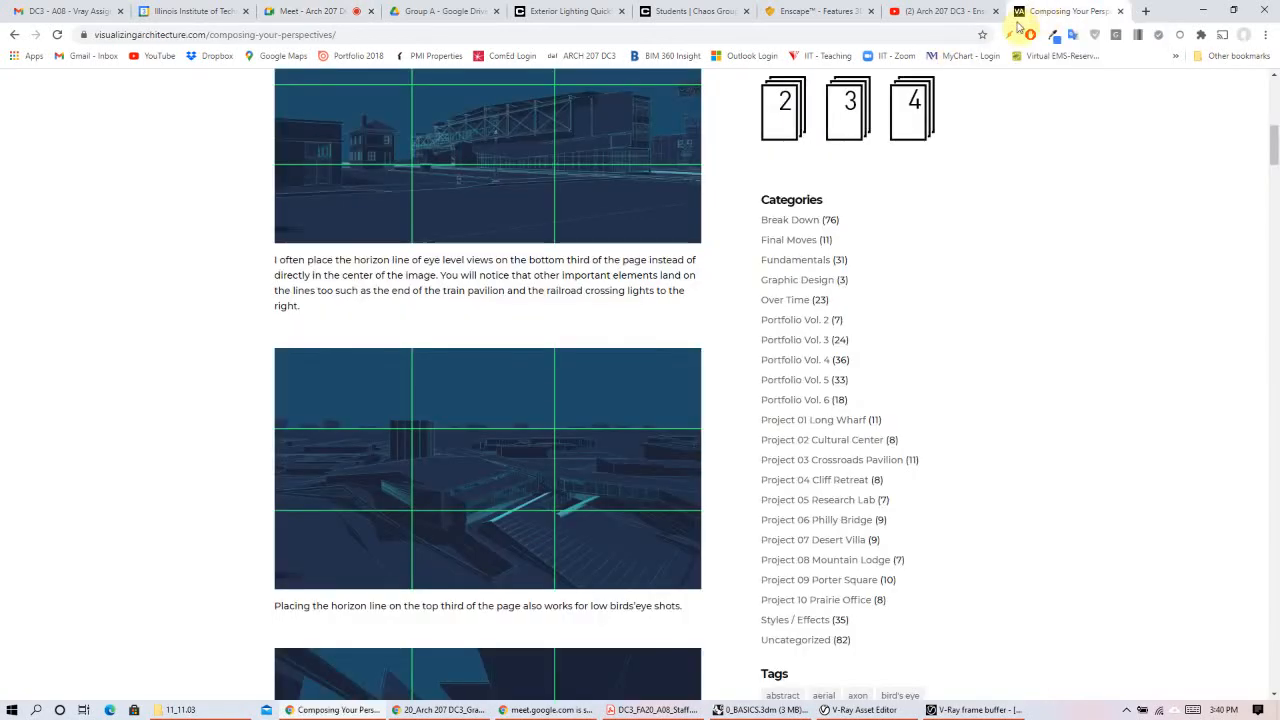
scroll(1097, 351, "up", 4)
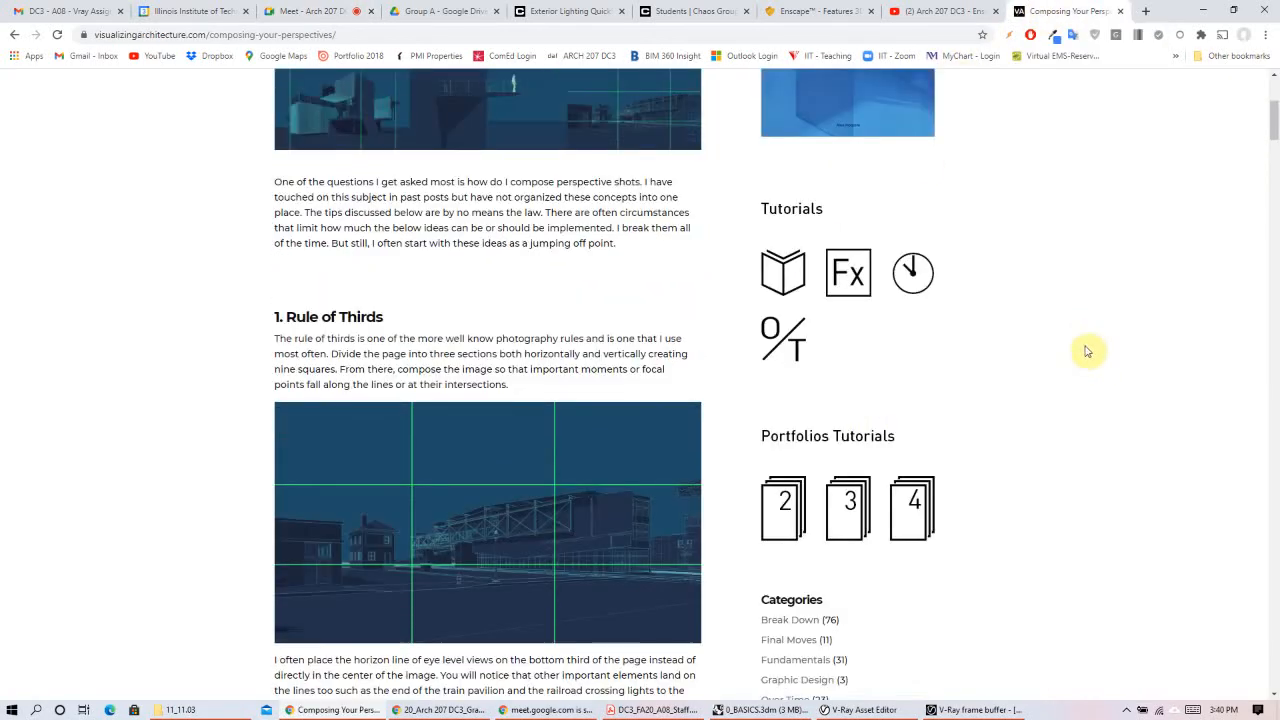
scroll(1080, 349, "up", 1)
scroll(1125, 350, "up", 2)
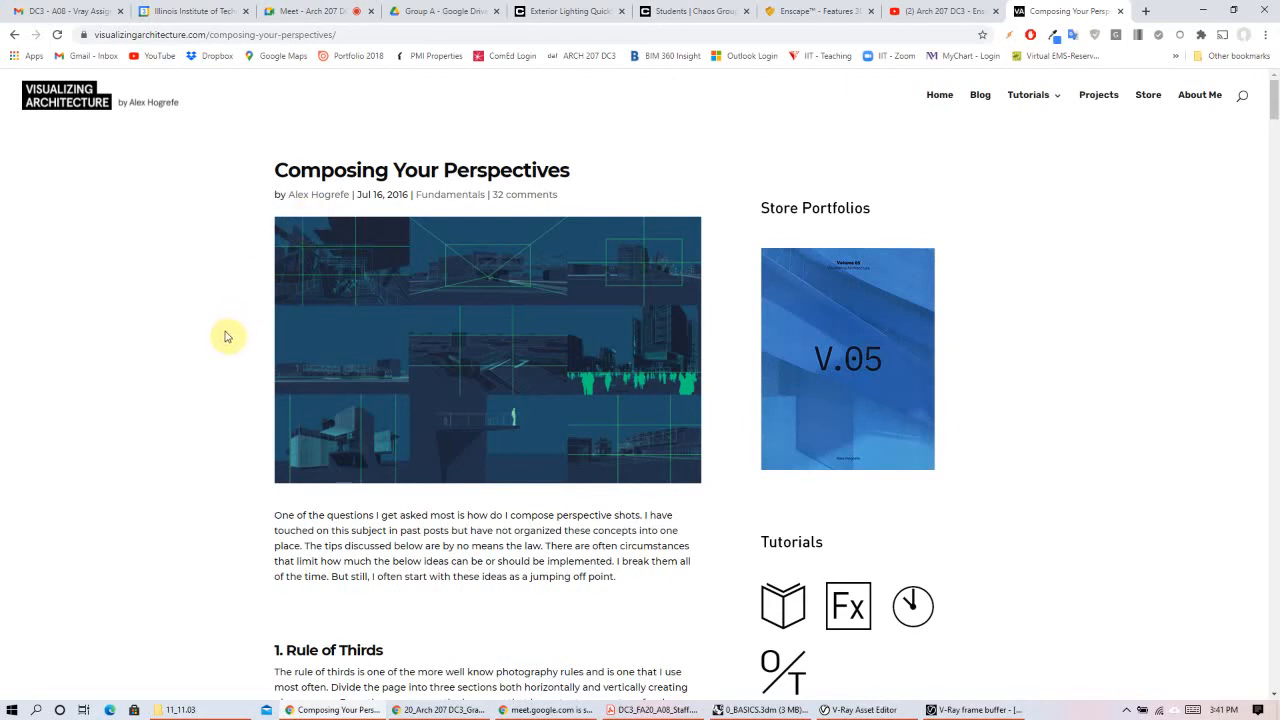
Step: Read the article's introduction and its Rule of Thirds section with the eye-level example image
scroll(220, 340, "down", 2)
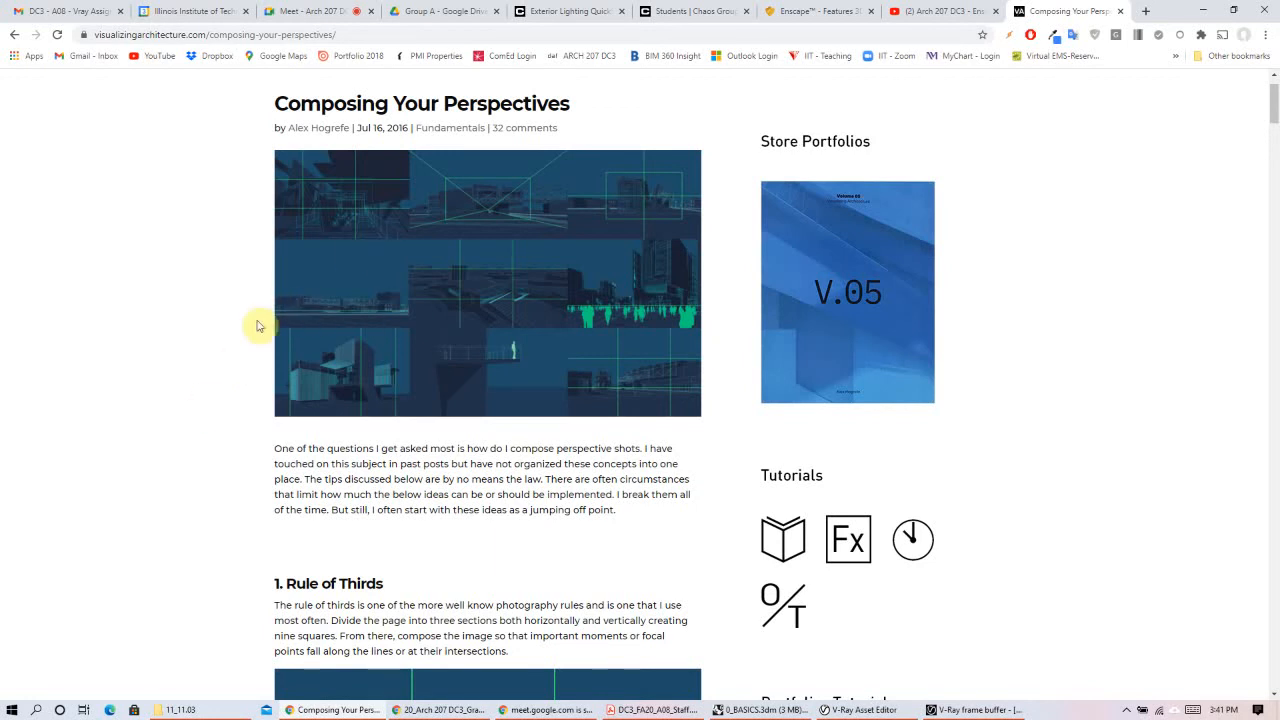
scroll(150, 422, "down", 1)
scroll(146, 422, "down", 4)
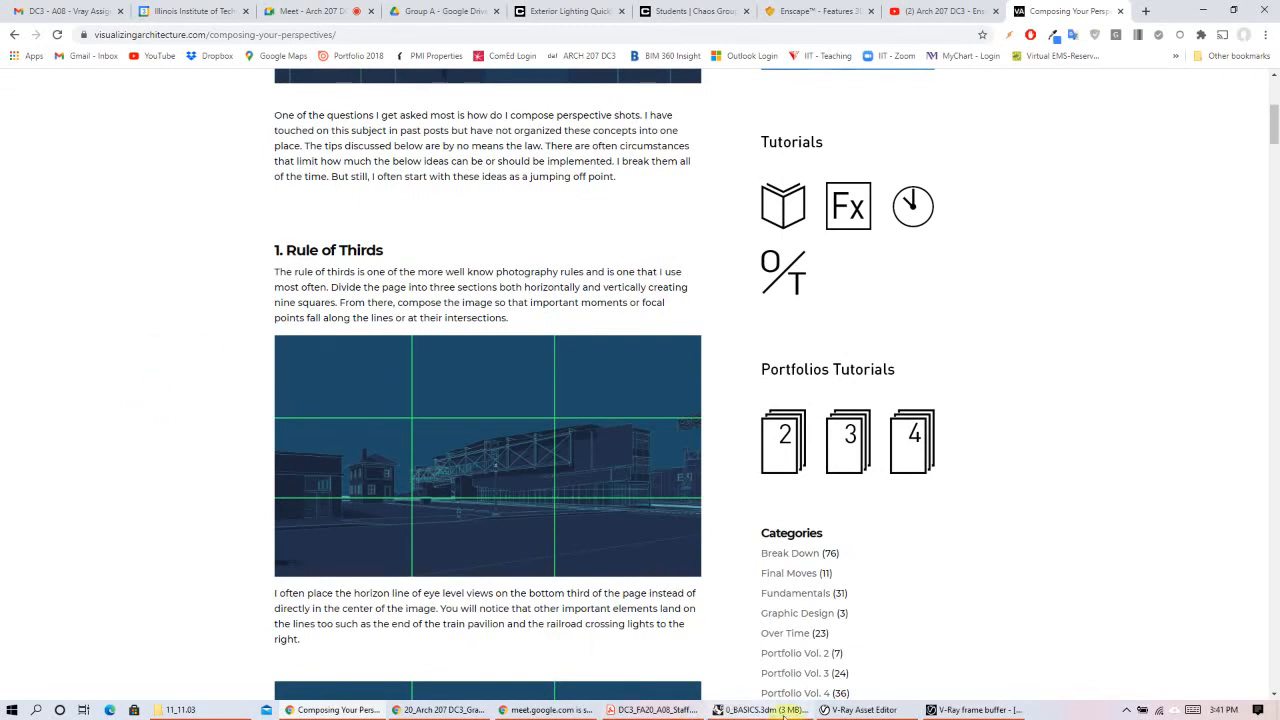
mouse_move(755, 710)
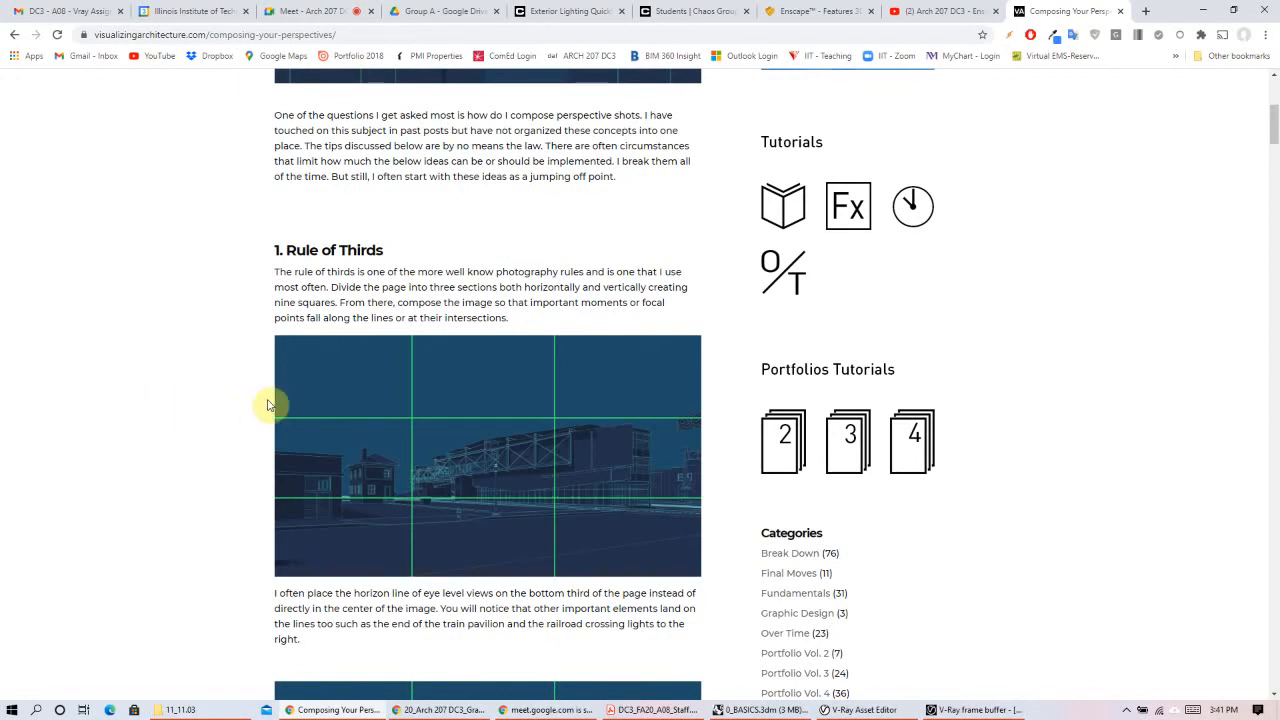
scroll(184, 424, "down", 1)
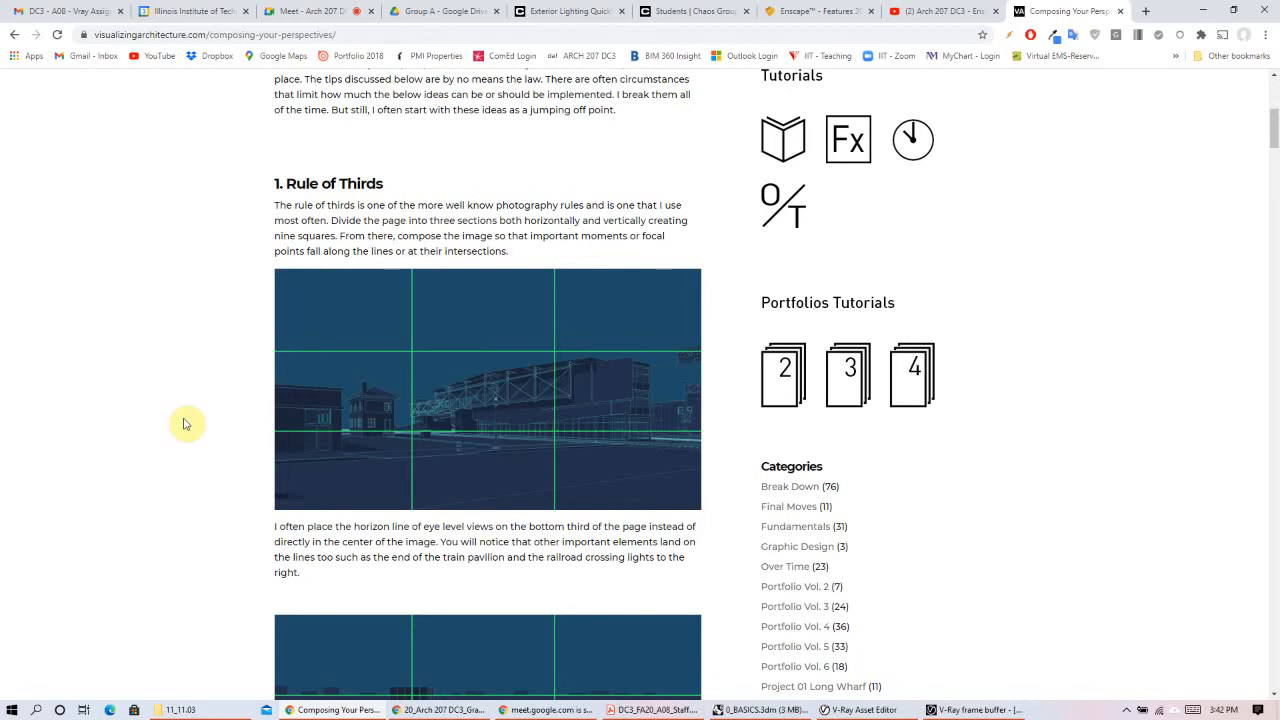
scroll(183, 410, "down", 1)
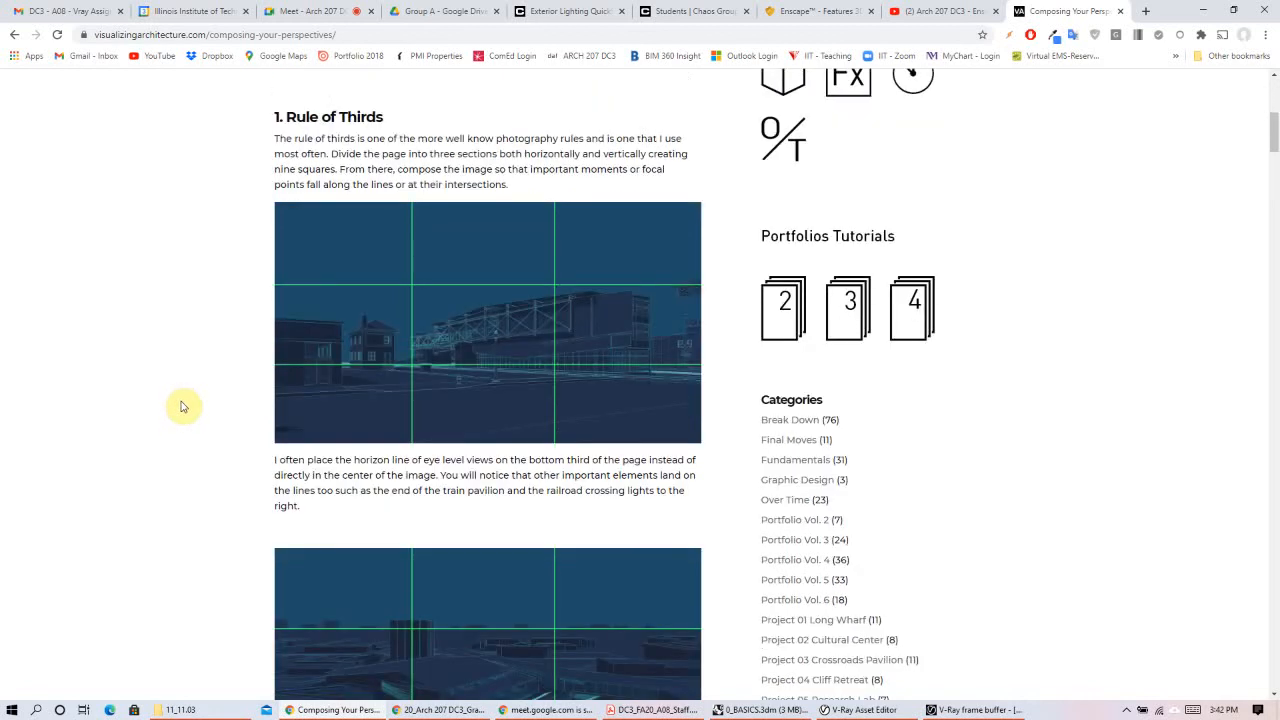
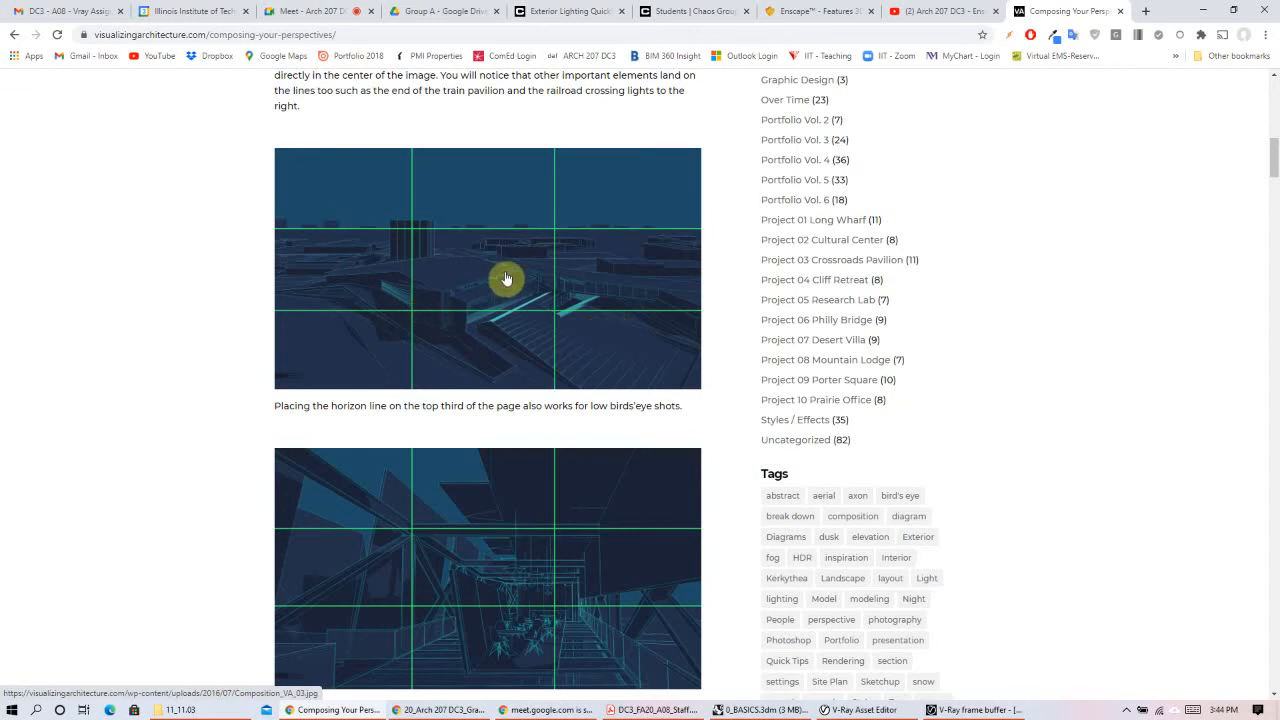
Step: Examine the interior rule-of-thirds example and compare it with the image under Switch to One Point Perspective
scroll(506, 278, "down", 3)
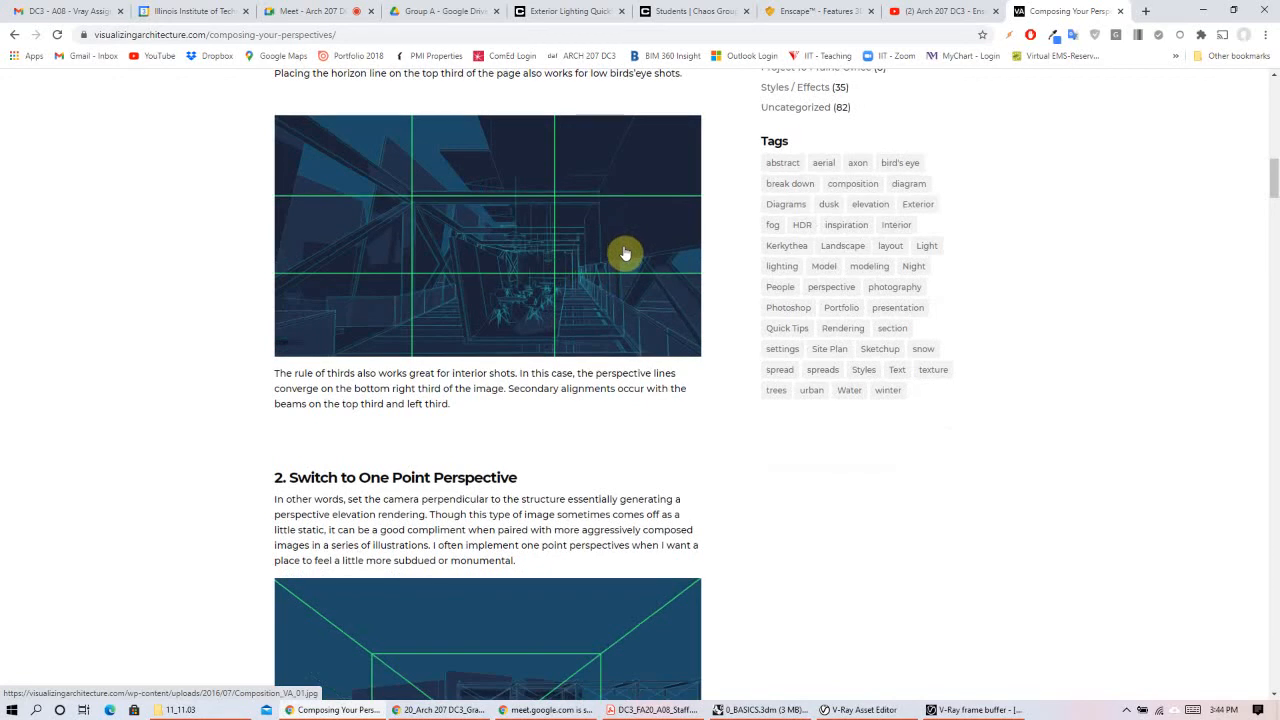
scroll(623, 254, "up", 1)
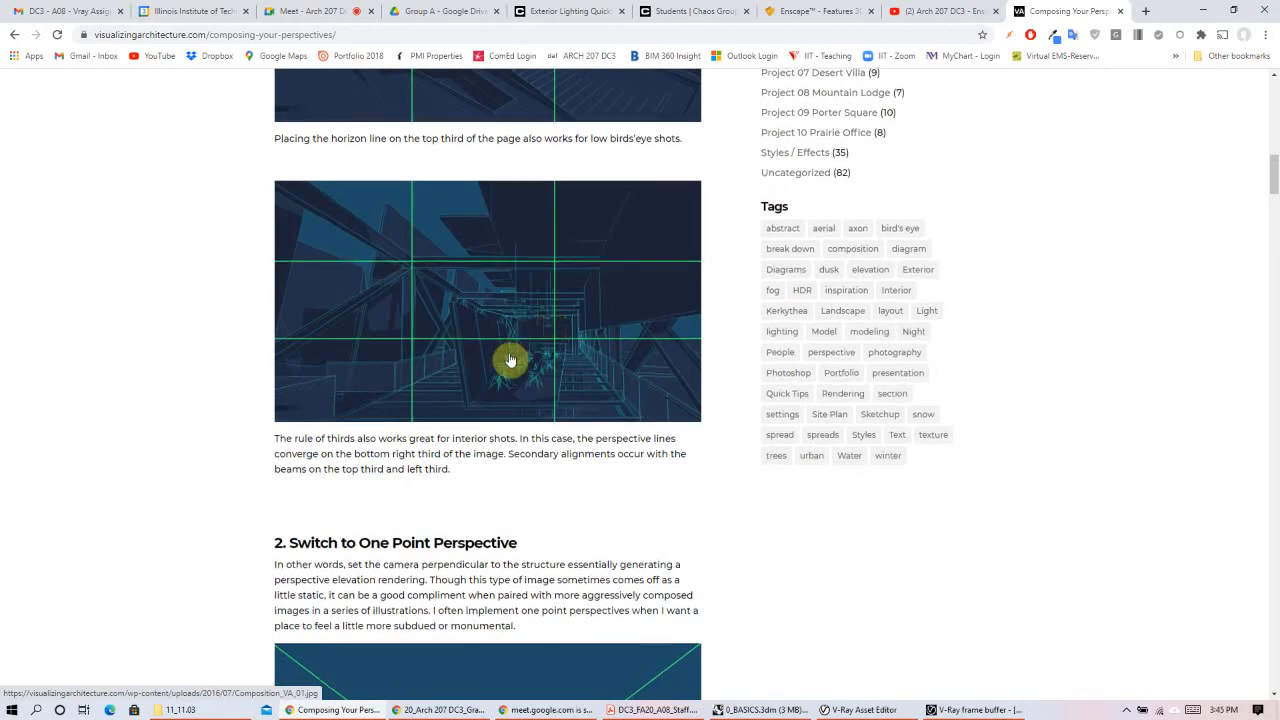
scroll(500, 350, "down", 2)
scroll(694, 297, "down", 3)
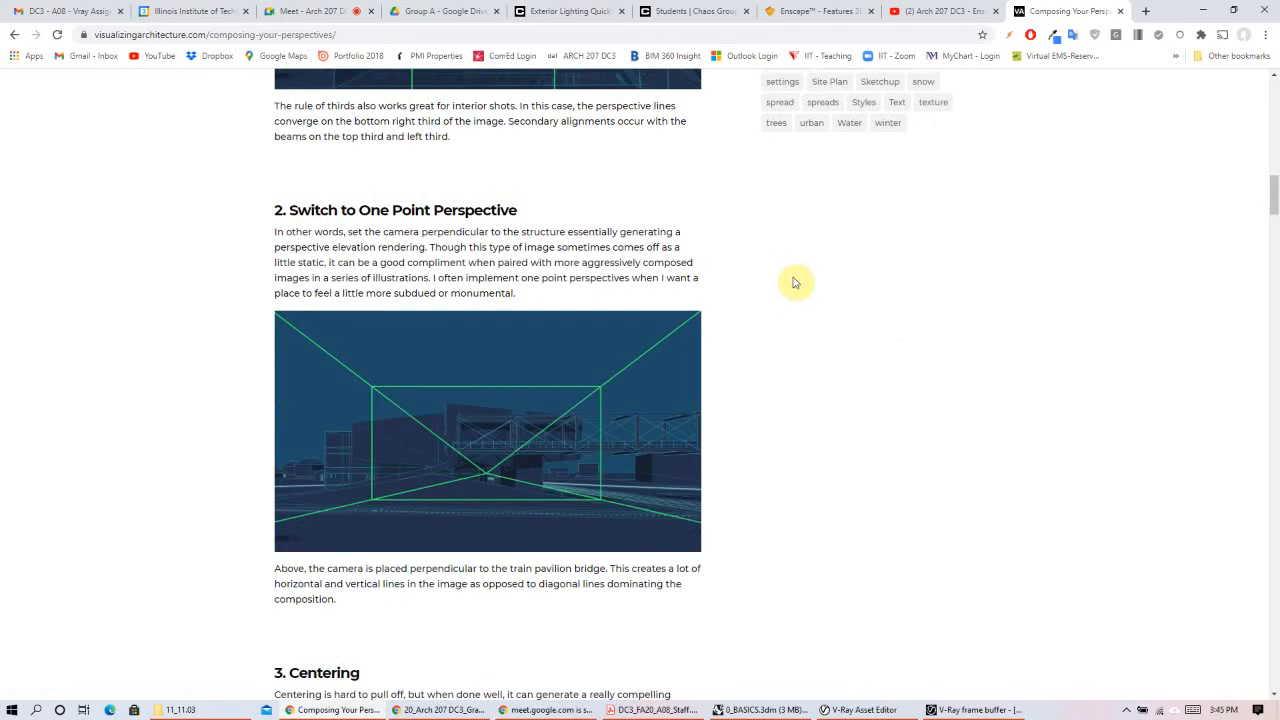
scroll(780, 320, "up", 2)
scroll(740, 362, "up", 2)
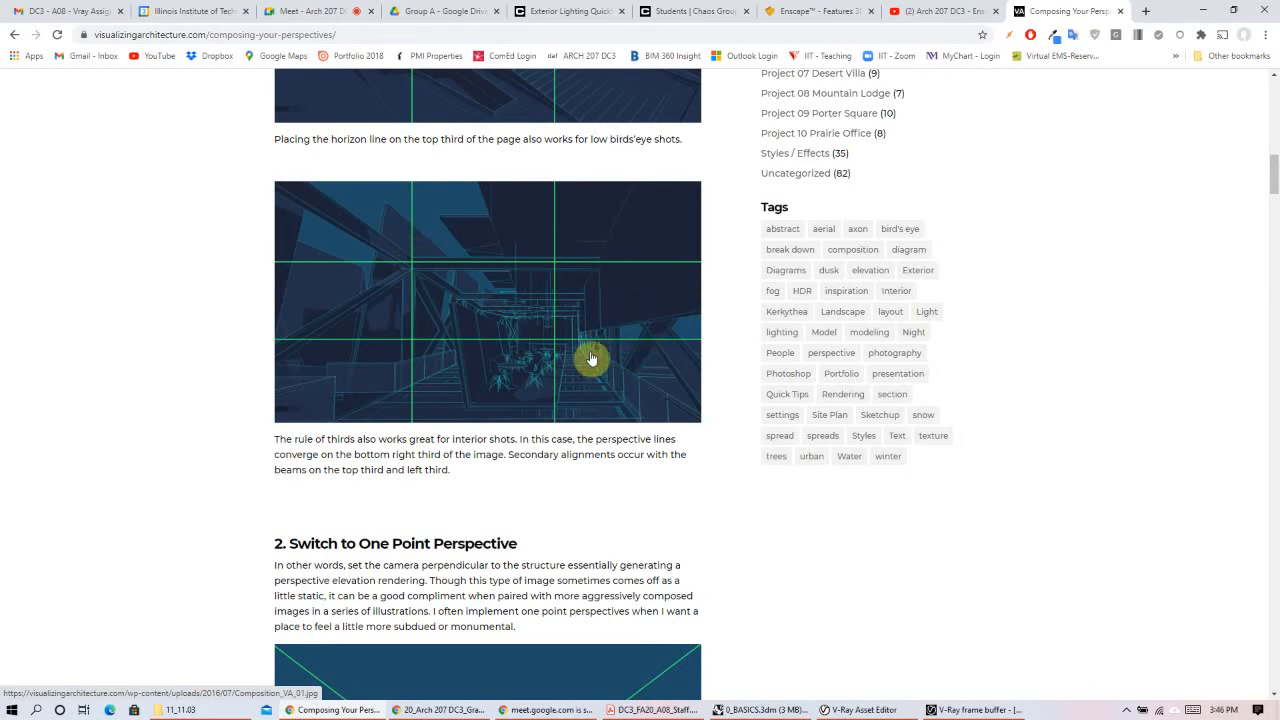
Step: Read the Switch to One Point Perspective and Centering sections and study their example images
scroll(591, 358, "down", 4)
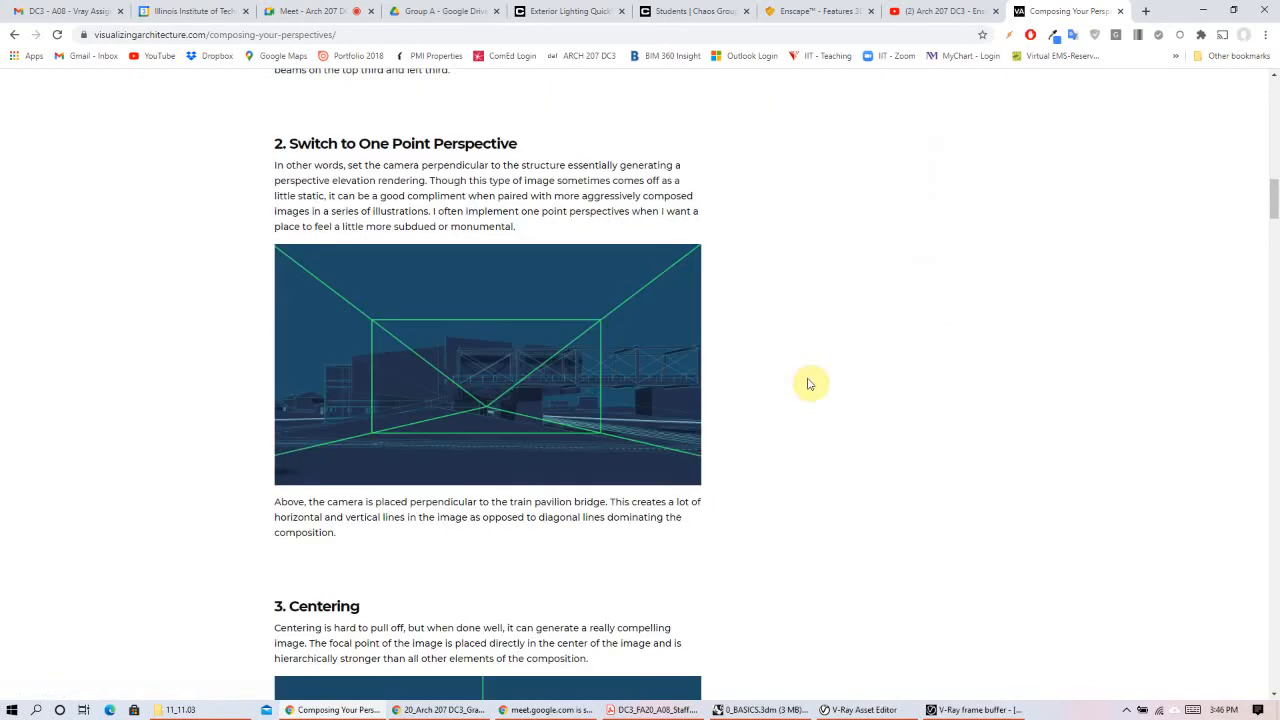
scroll(810, 383, "down", 1)
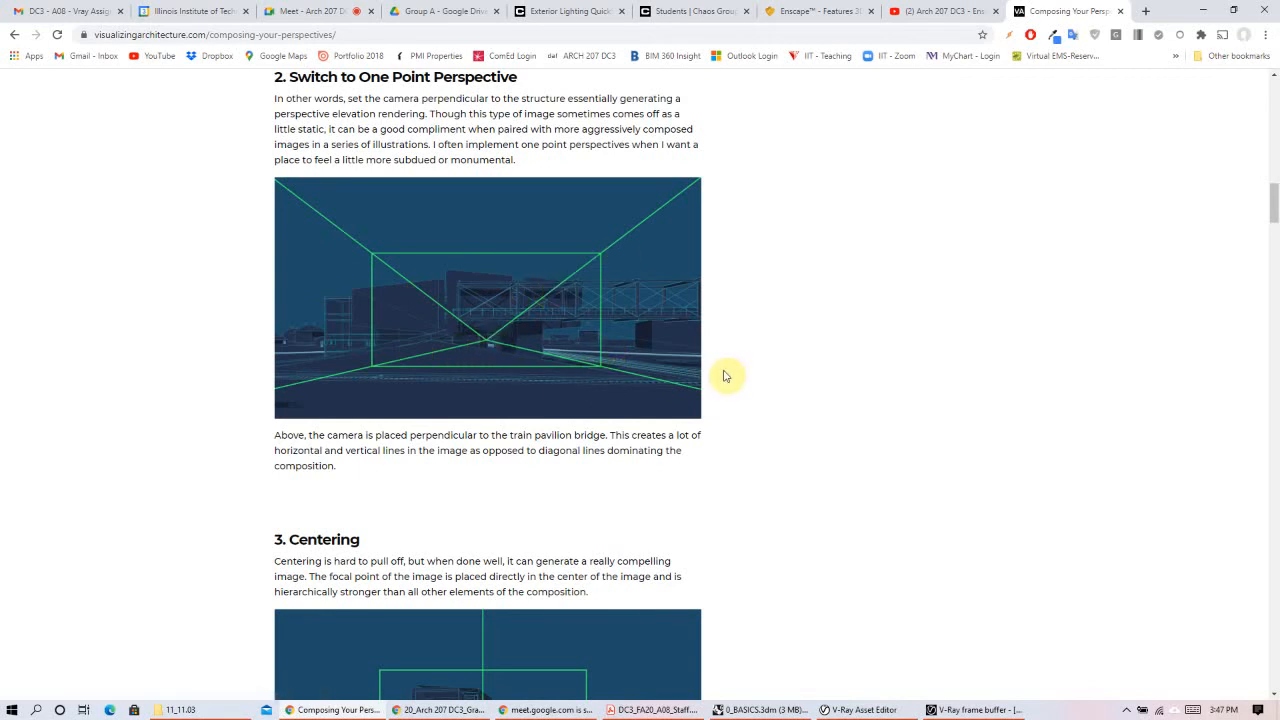
scroll(860, 385, "down", 2)
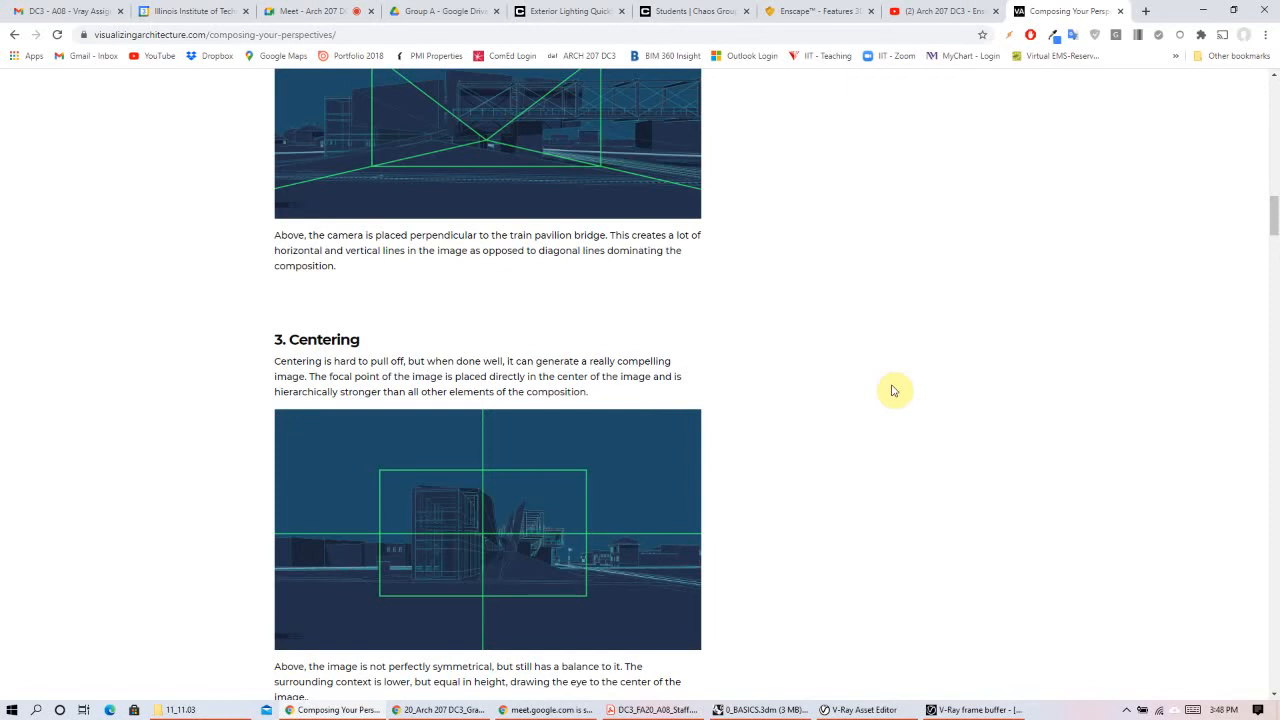
scroll(877, 374, "down", 2)
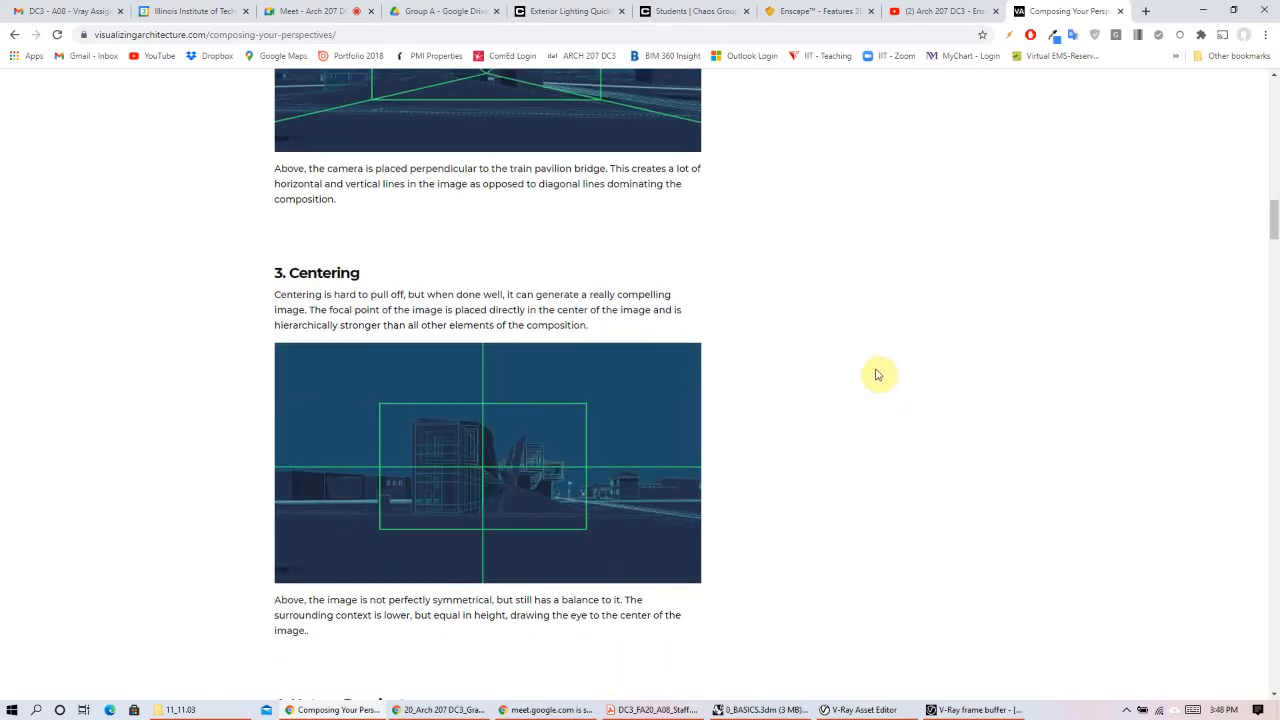
scroll(877, 374, "down", 1)
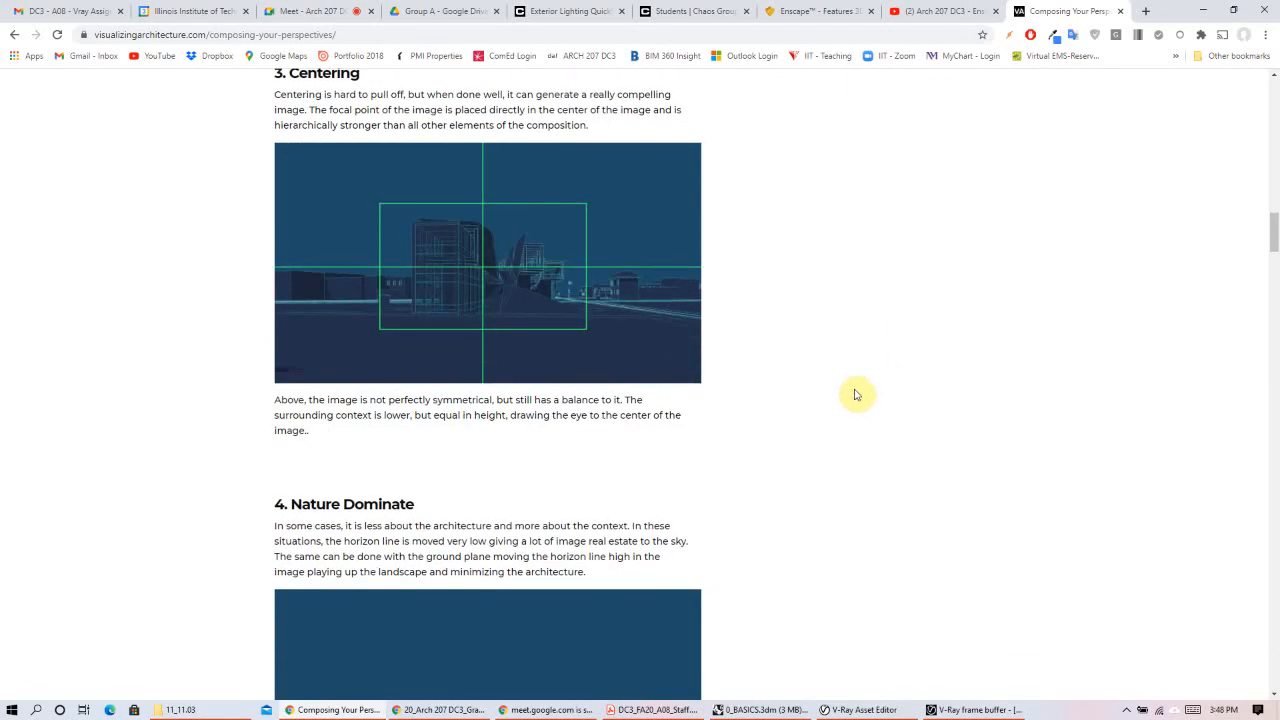
scroll(875, 422, "up", 1)
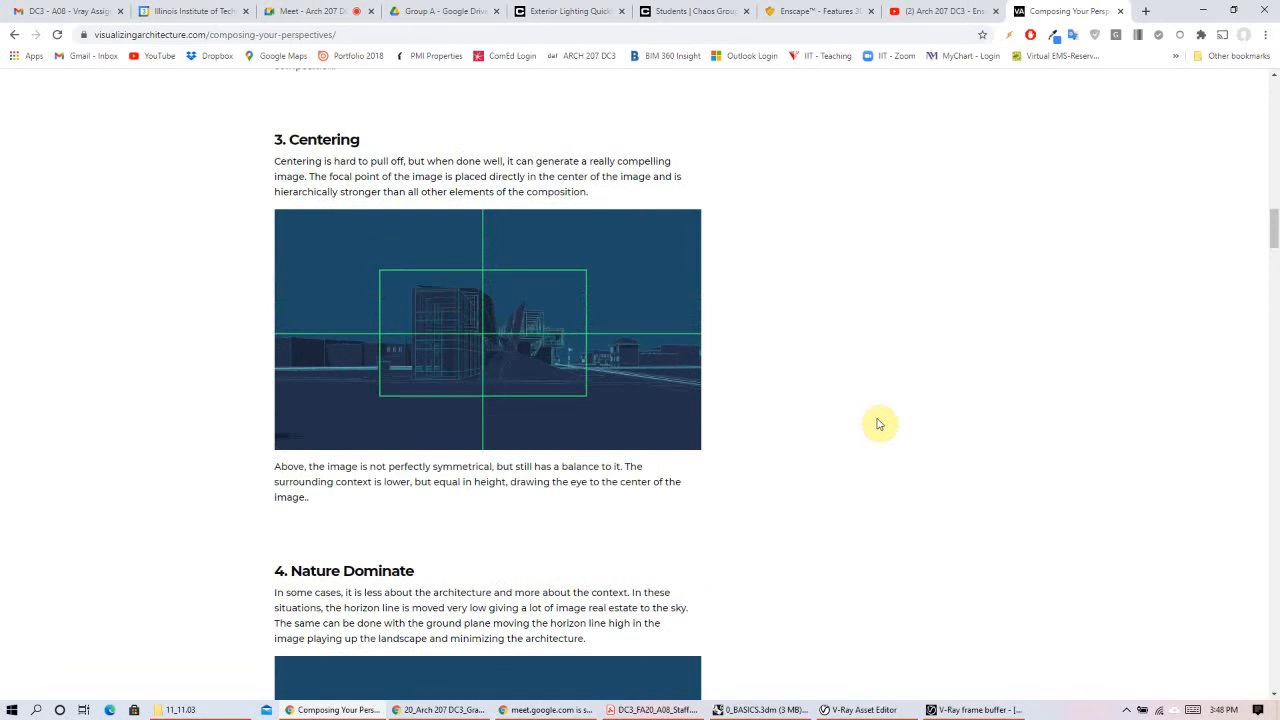
scroll(886, 428, "up", 1)
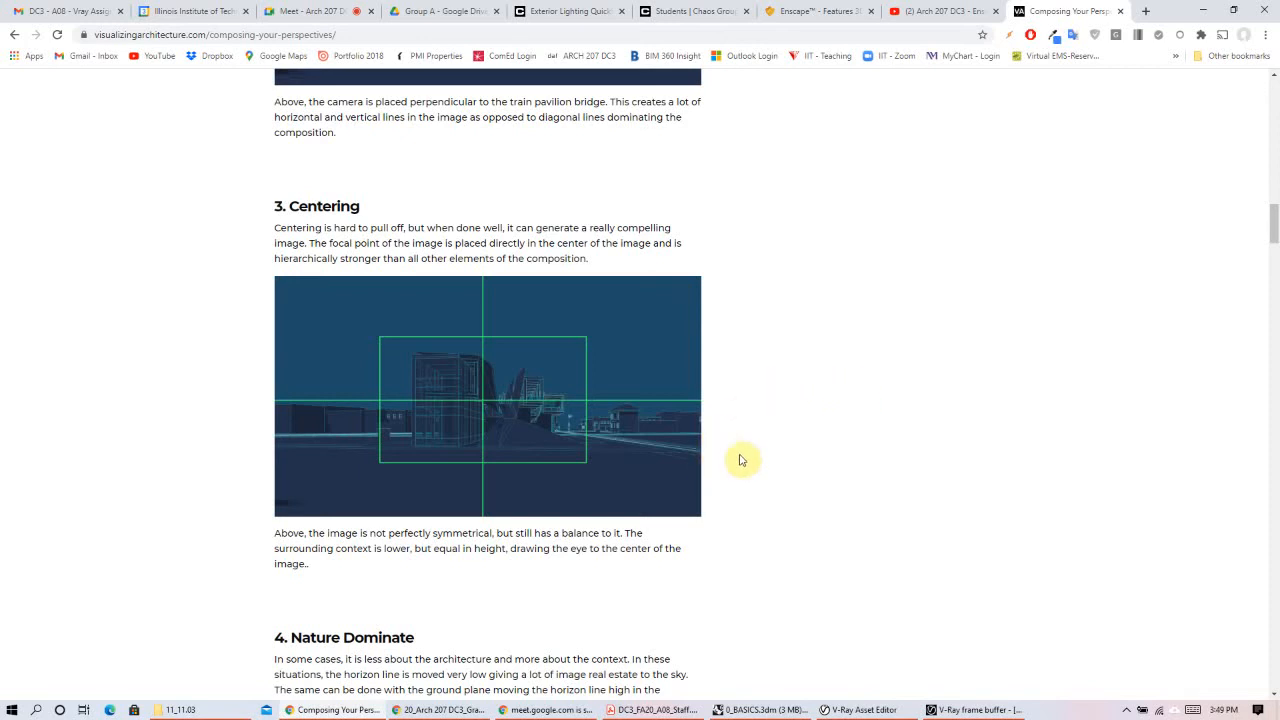
Step: Review the one-point perspective and interior rule-of-thirds examples again and return to the Centering section
scroll(812, 452, "up", 1)
scroll(815, 456, "up", 6)
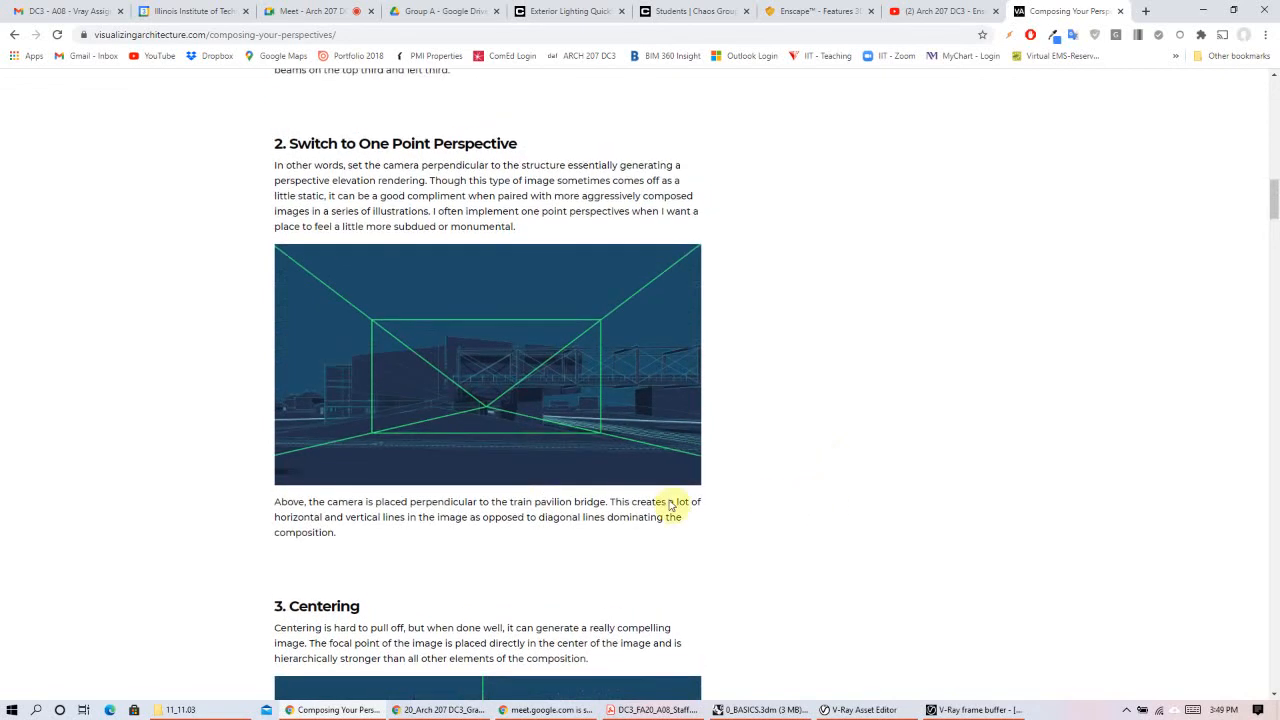
scroll(660, 460, "up", 4)
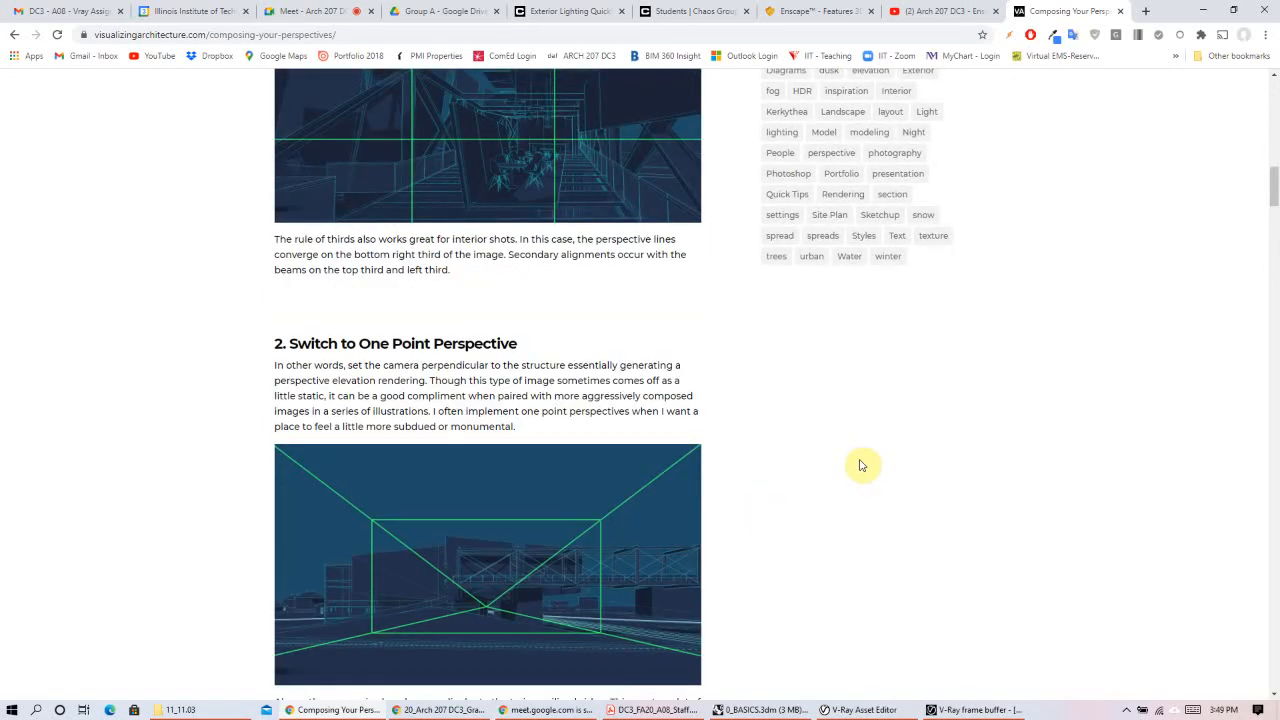
scroll(948, 357, "up", 3)
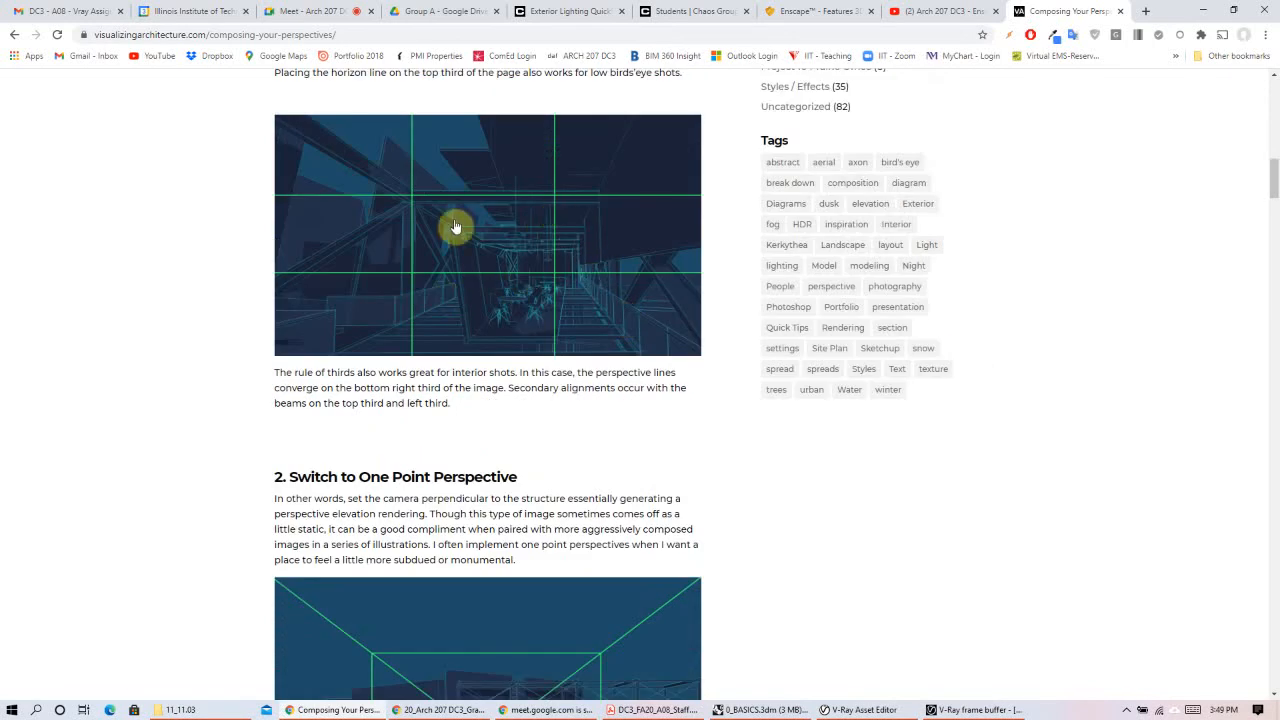
scroll(846, 507, "down", 7)
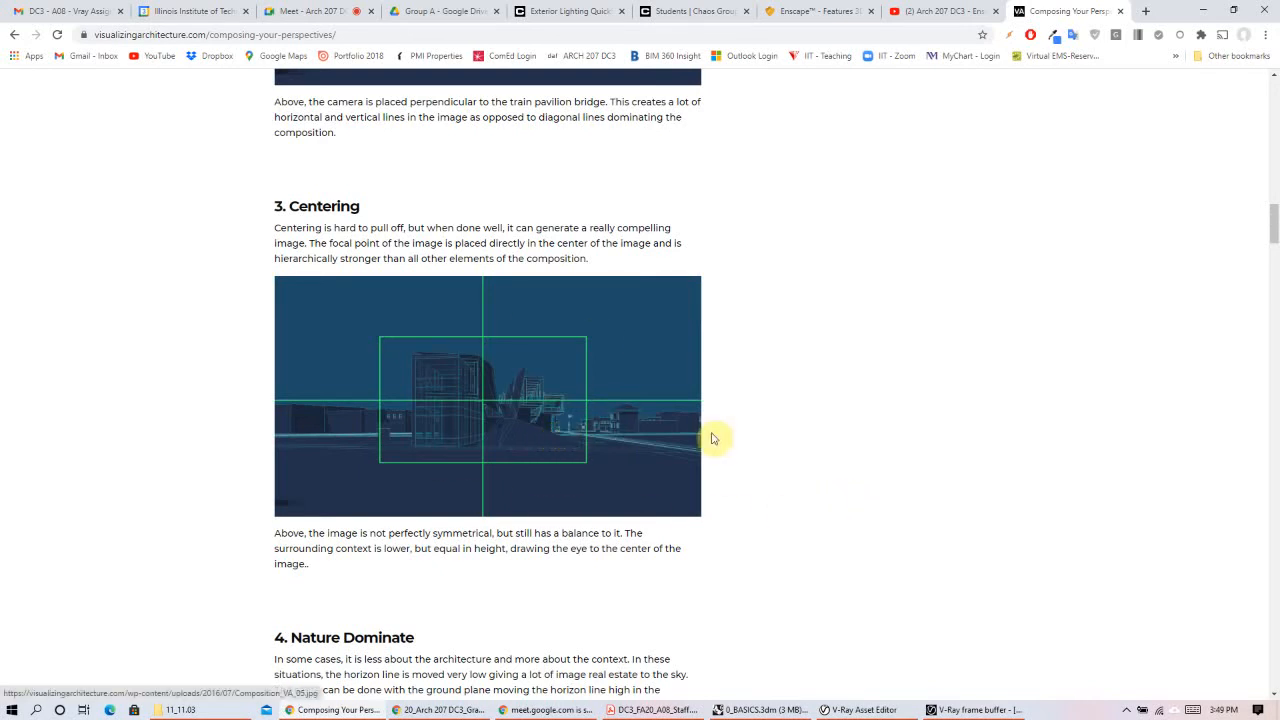
Step: Read the Nature Dominate section with its low-horizon example and continue to the Get Intimate section
scroll(700, 440, "down", 1)
scroll(709, 437, "down", 2)
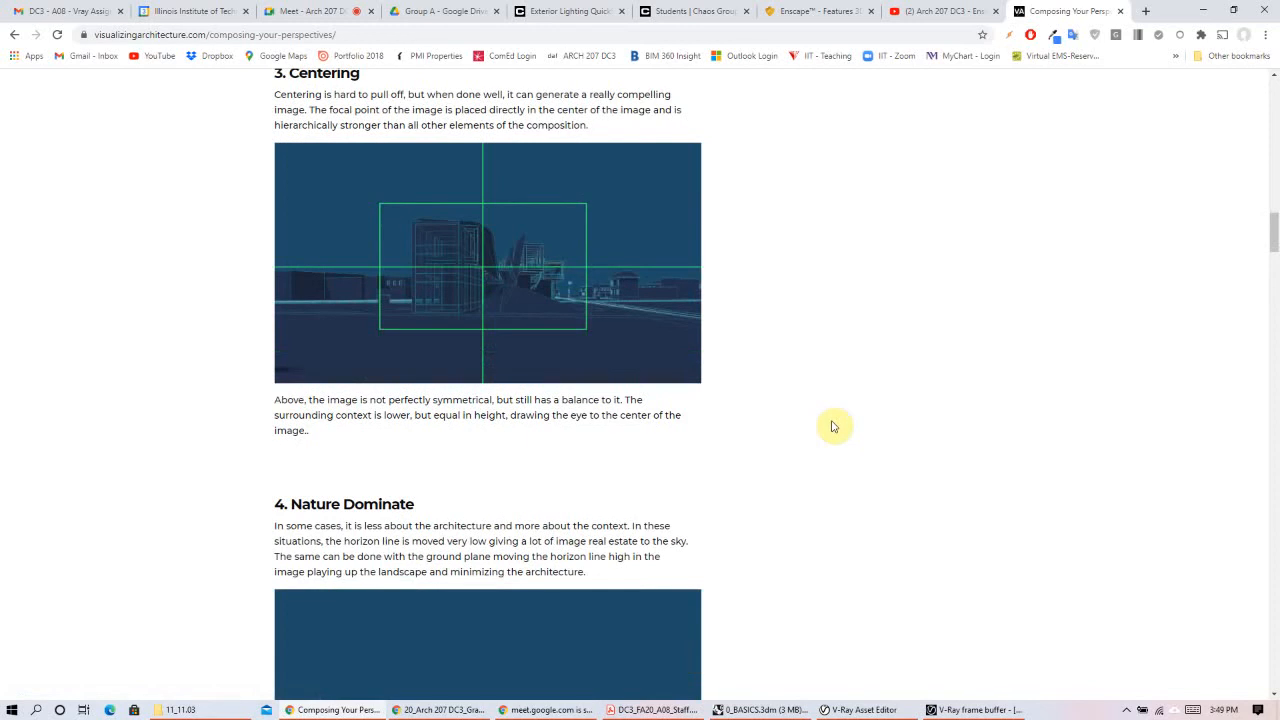
scroll(831, 426, "down", 5)
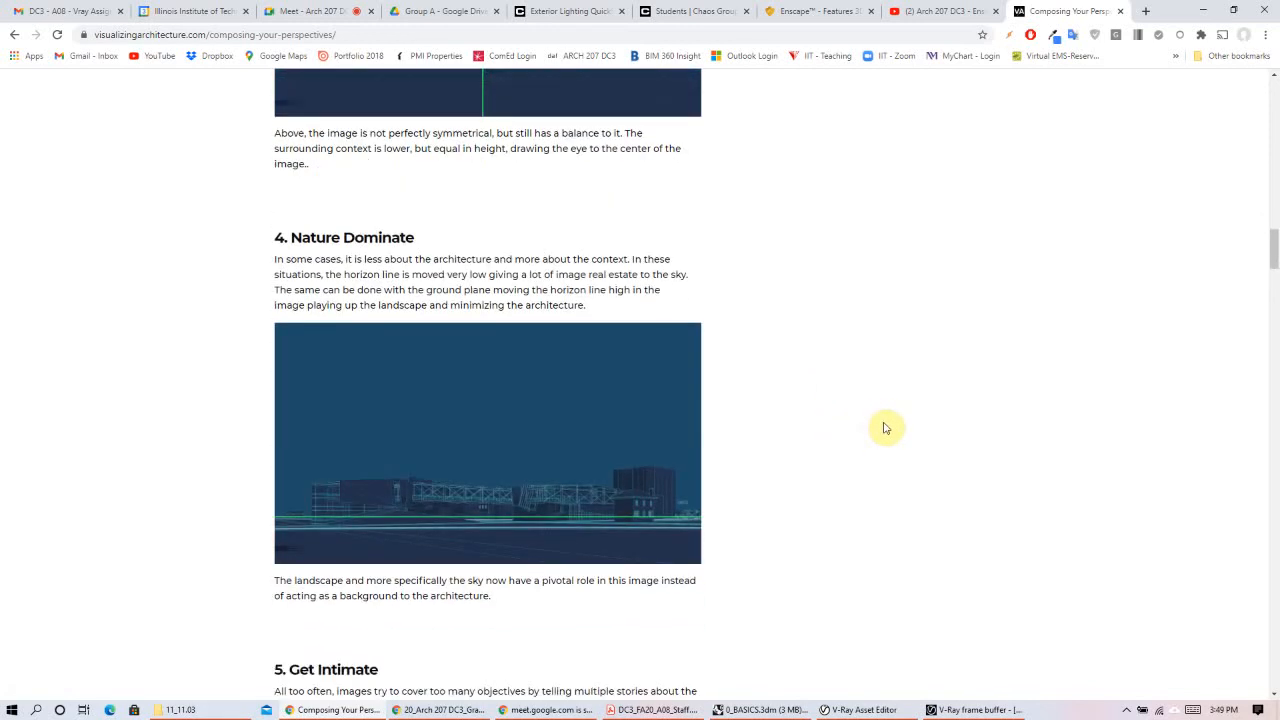
scroll(885, 428, "down", 3)
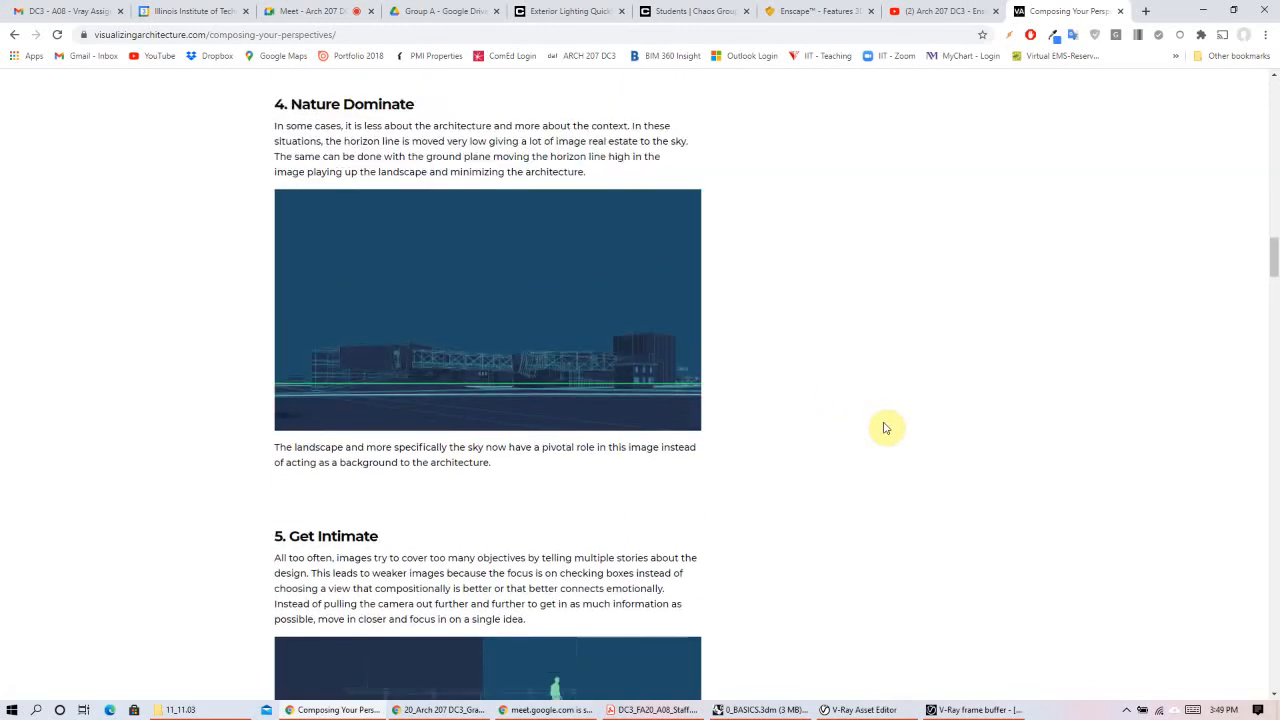
scroll(885, 428, "up", 1)
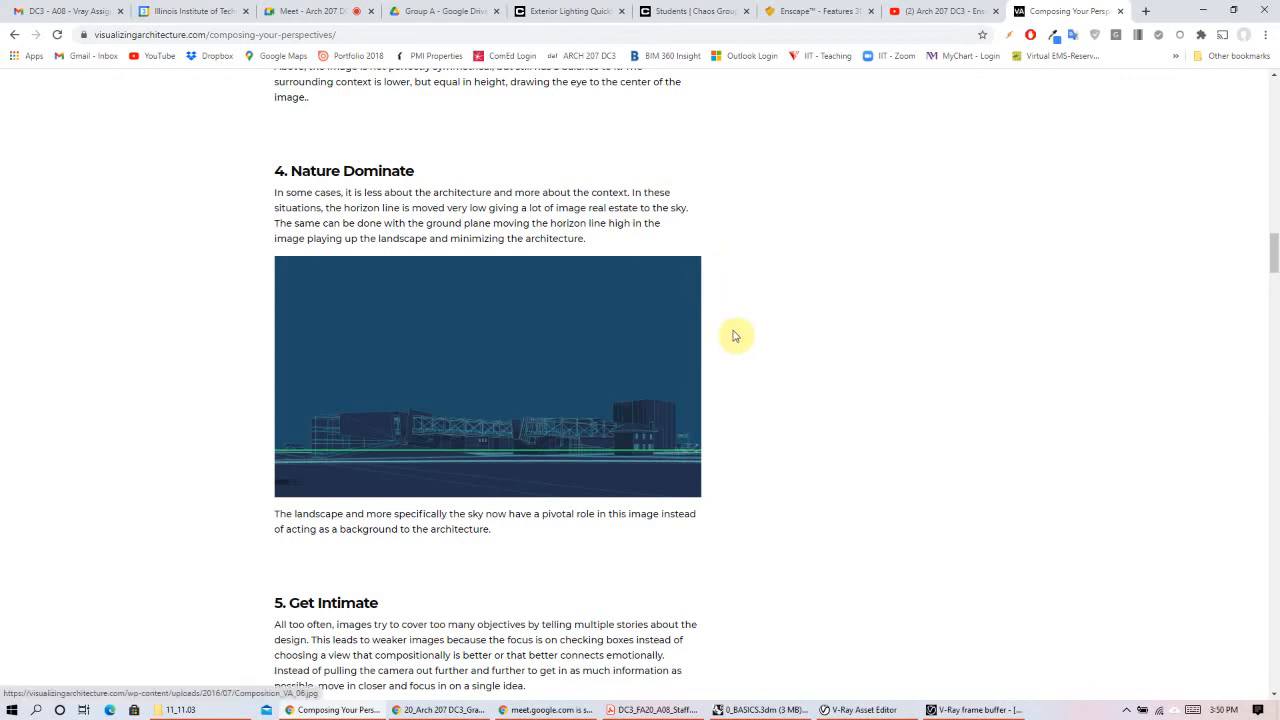
scroll(796, 383, "down", 2)
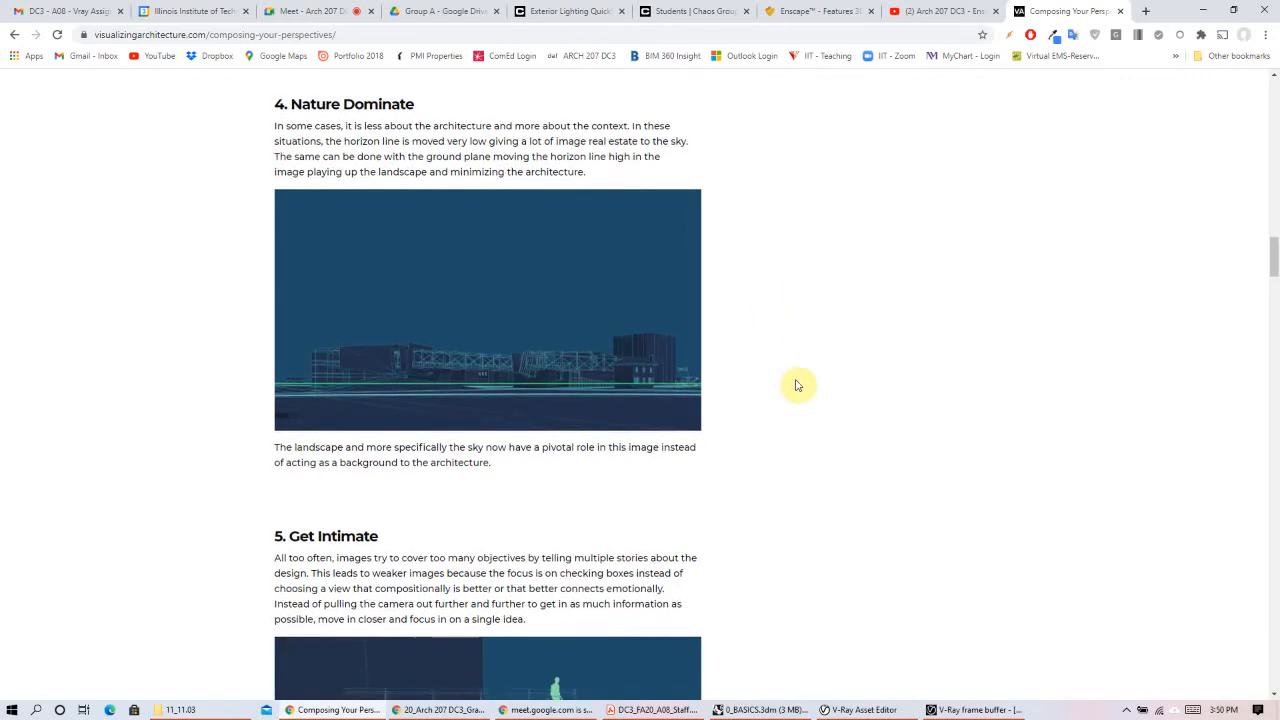
scroll(740, 460, "down", 4)
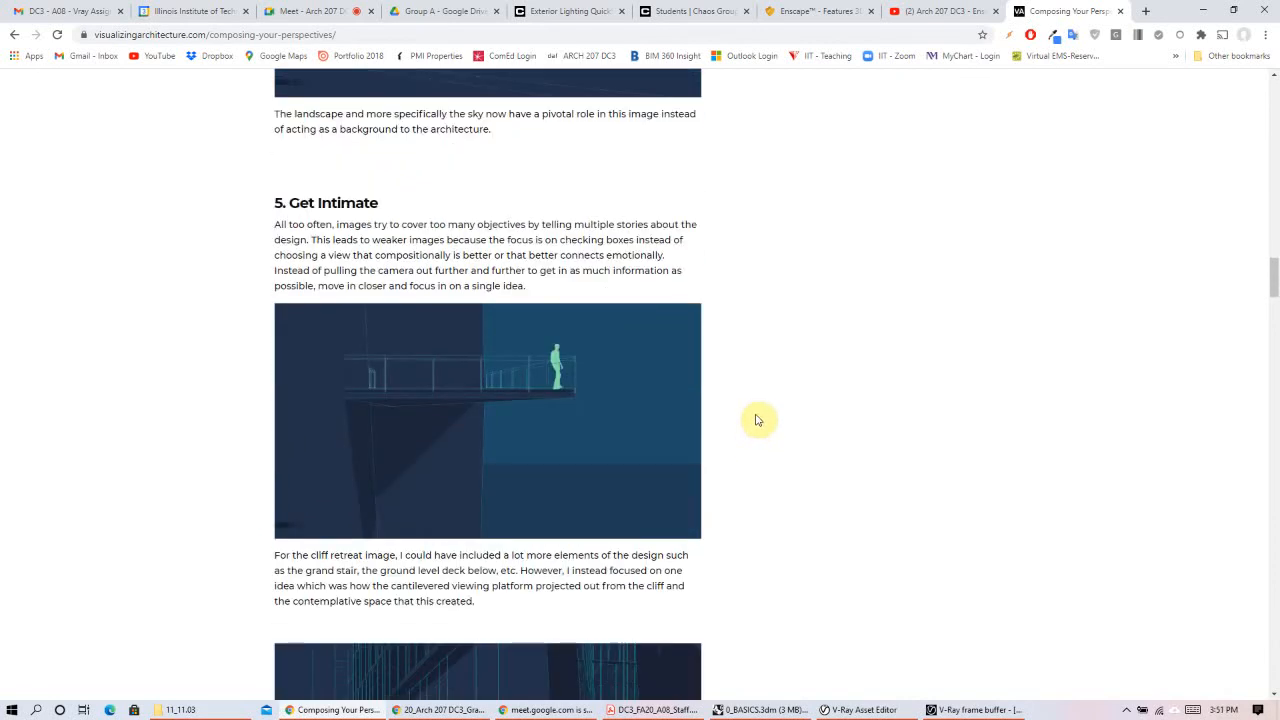
Step: Read the opening of the Get Intimate section and compare its idea with the Nature Dominate and One Point Perspective examples
scroll(760, 418, "down", 1)
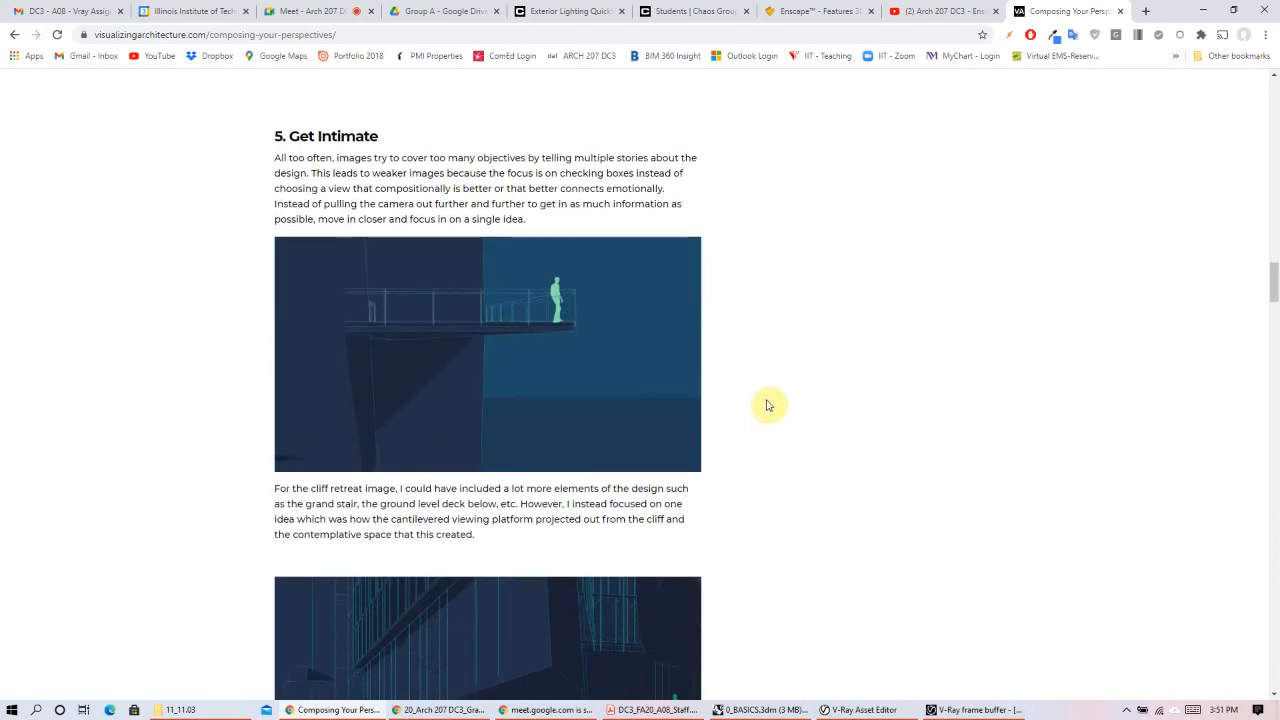
scroll(770, 320, "down", 1)
scroll(778, 314, "down", 1)
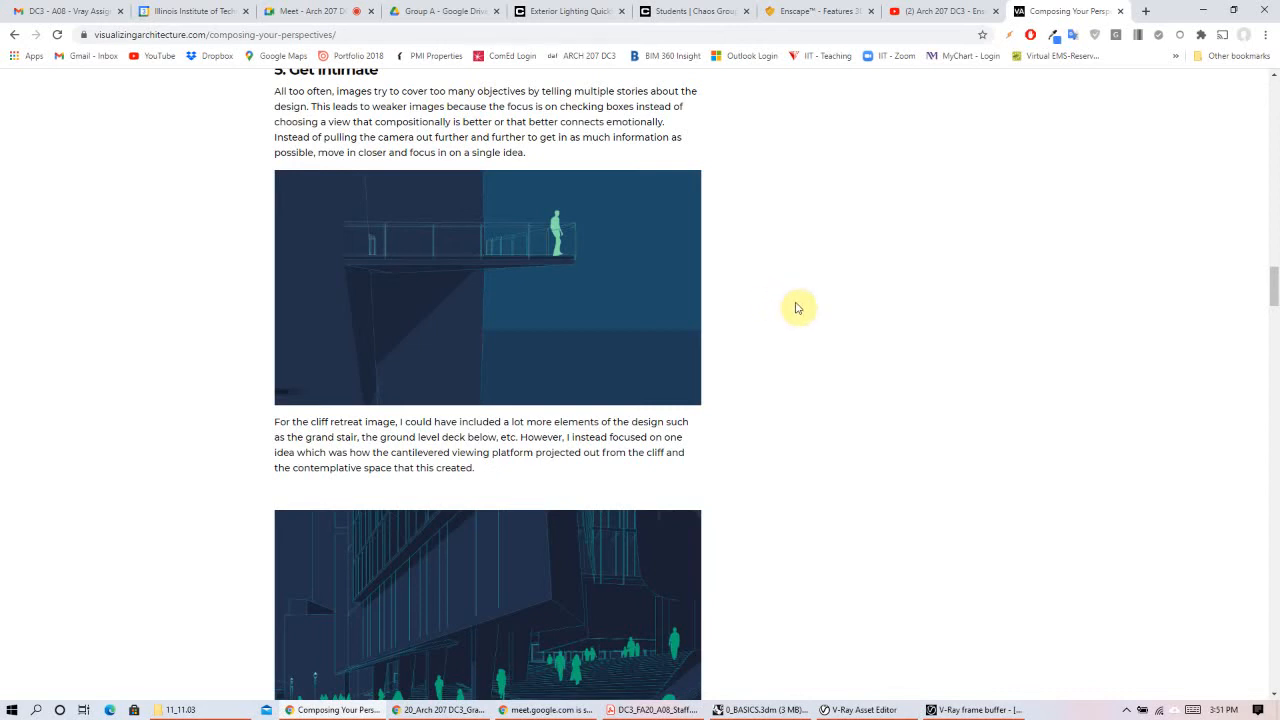
scroll(823, 306, "up", 3)
scroll(831, 330, "up", 4)
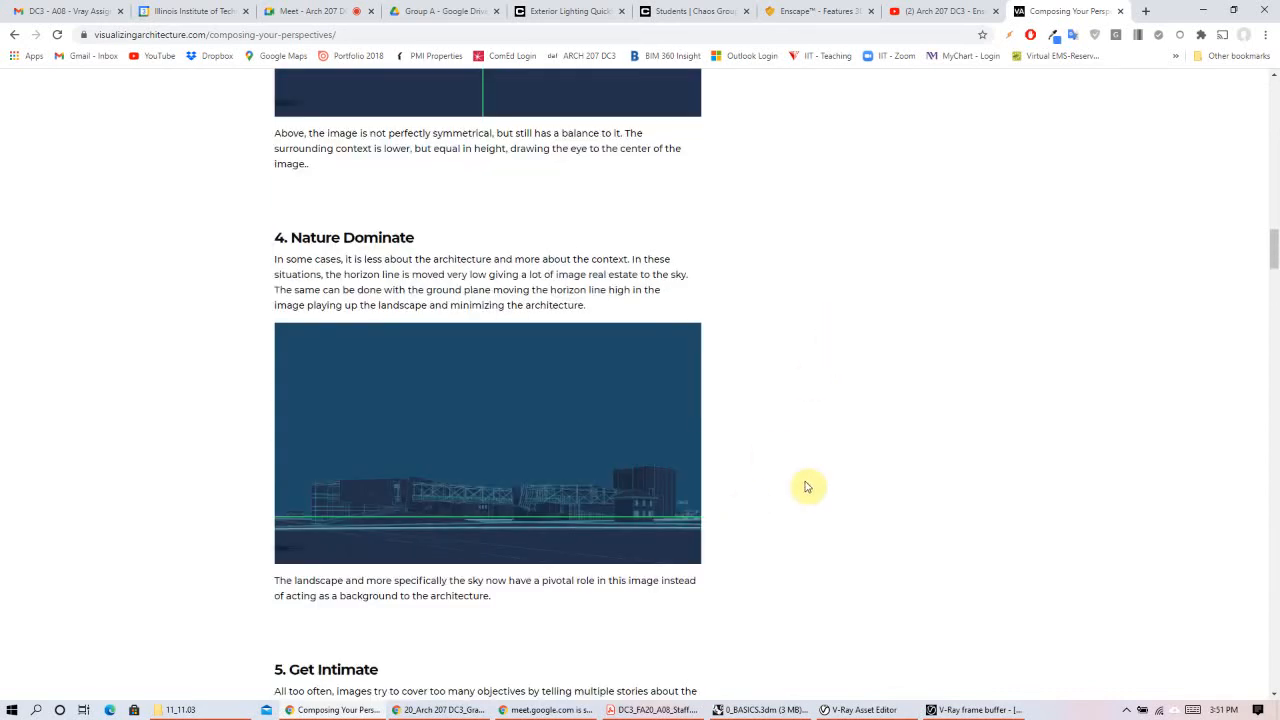
scroll(807, 475, "up", 3)
scroll(510, 371, "up", 7)
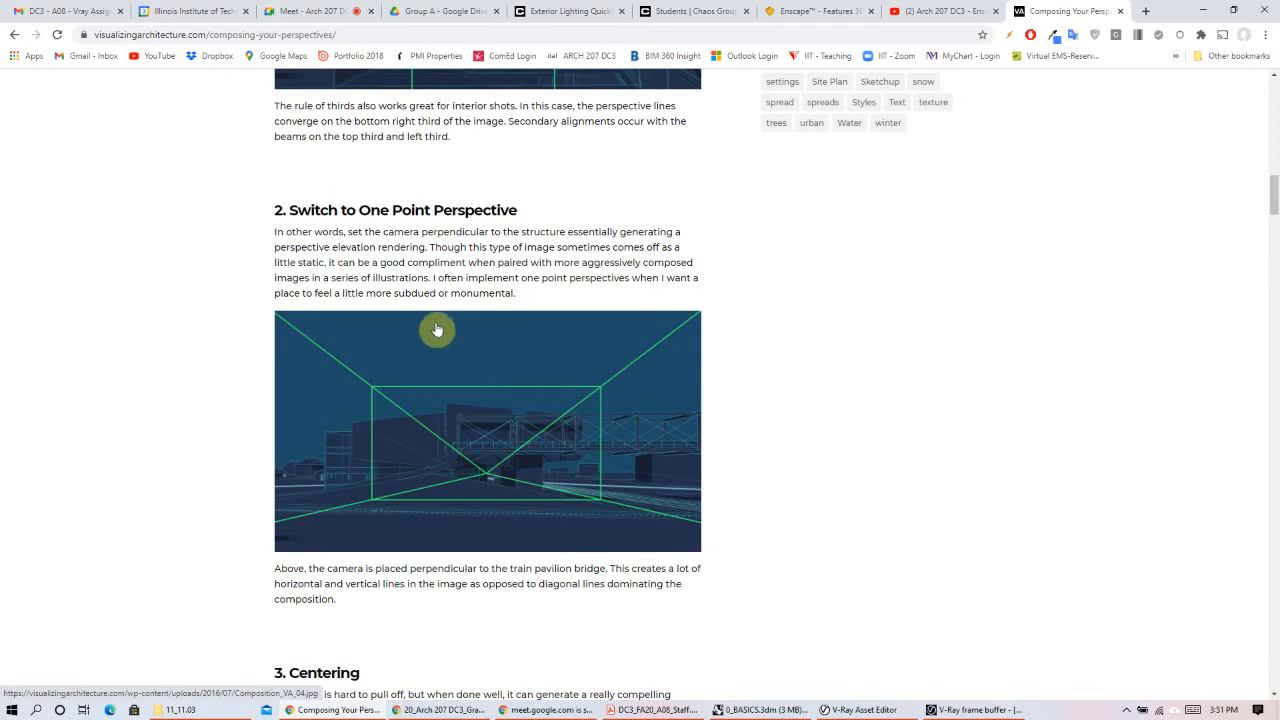
scroll(470, 335, "down", 3)
scroll(560, 400, "down", 4)
scroll(610, 450, "down", 4)
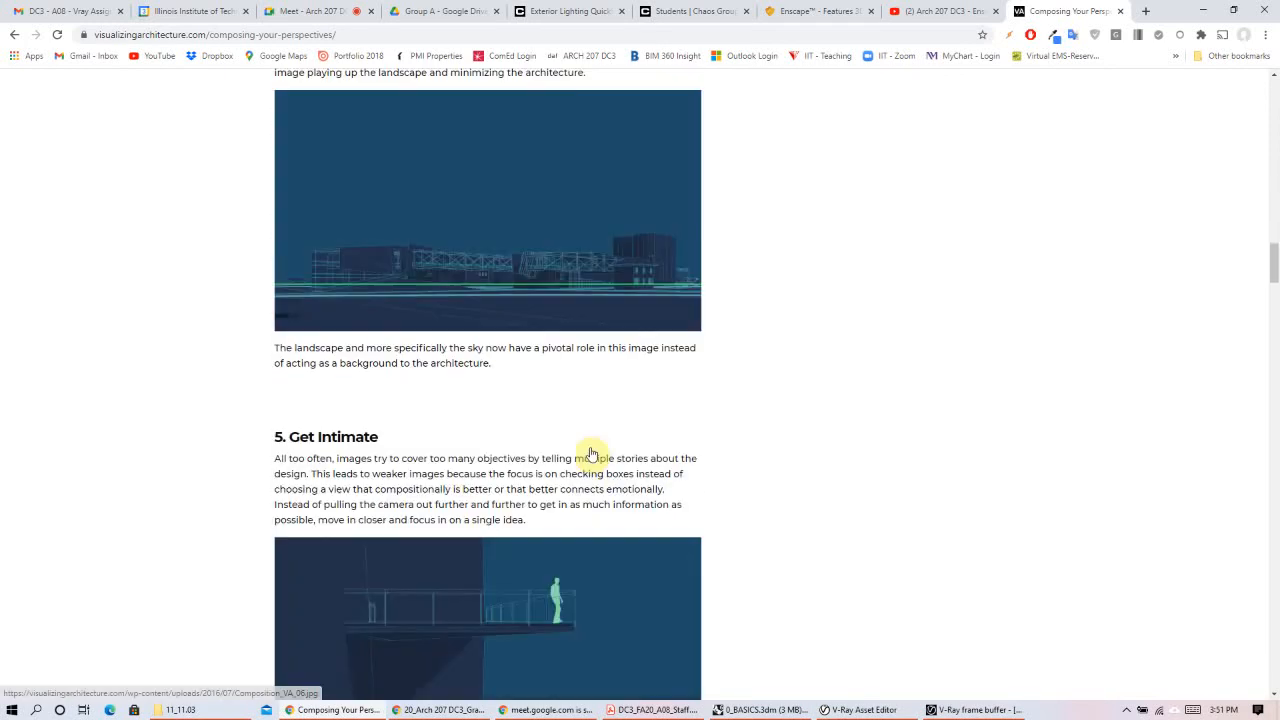
Step: Study the cliff retreat and culture center stair examples in the Get Intimate section
scroll(851, 457, "down", 2)
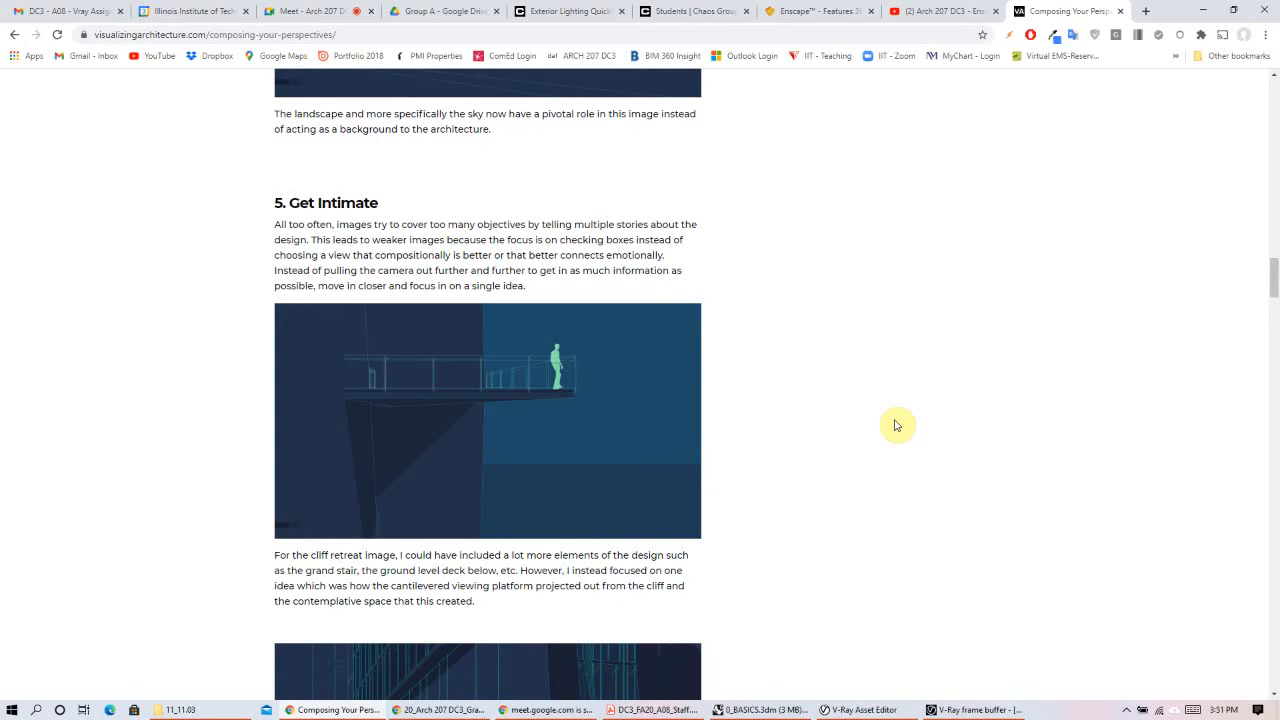
scroll(886, 330, "down", 1)
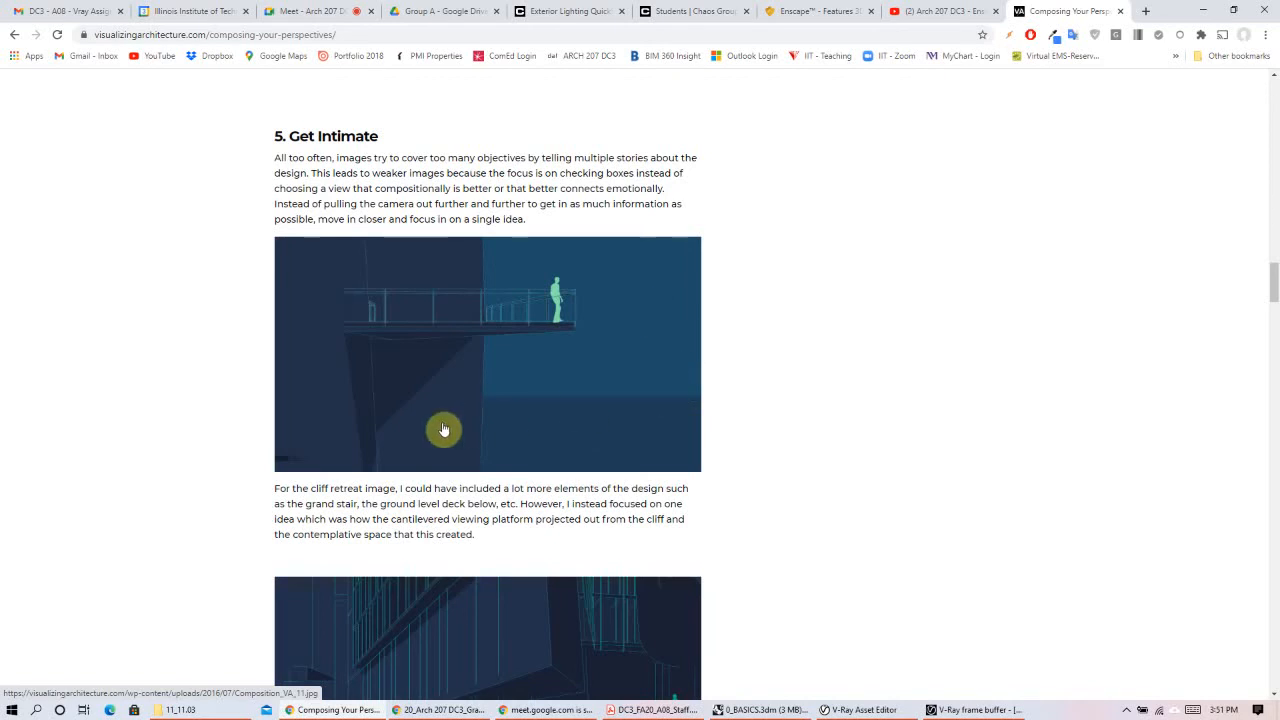
scroll(654, 260, "down", 2)
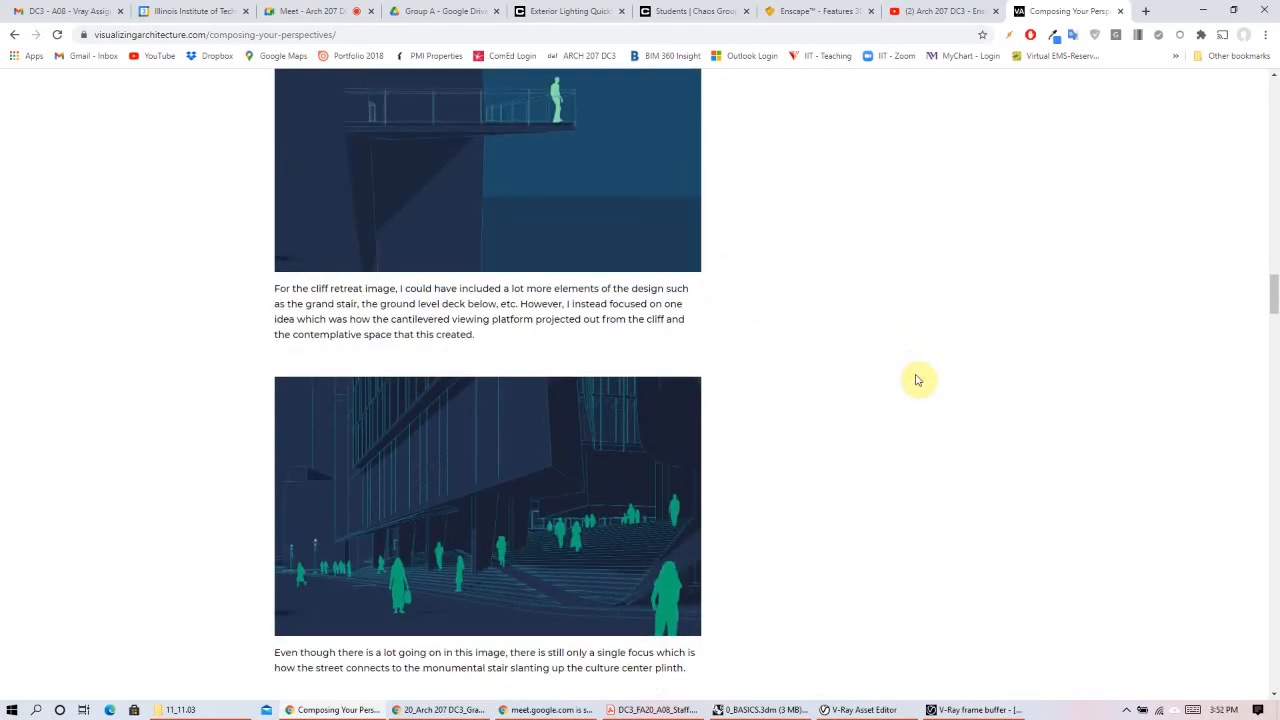
scroll(914, 409, "down", 1)
scroll(916, 420, "down", 1)
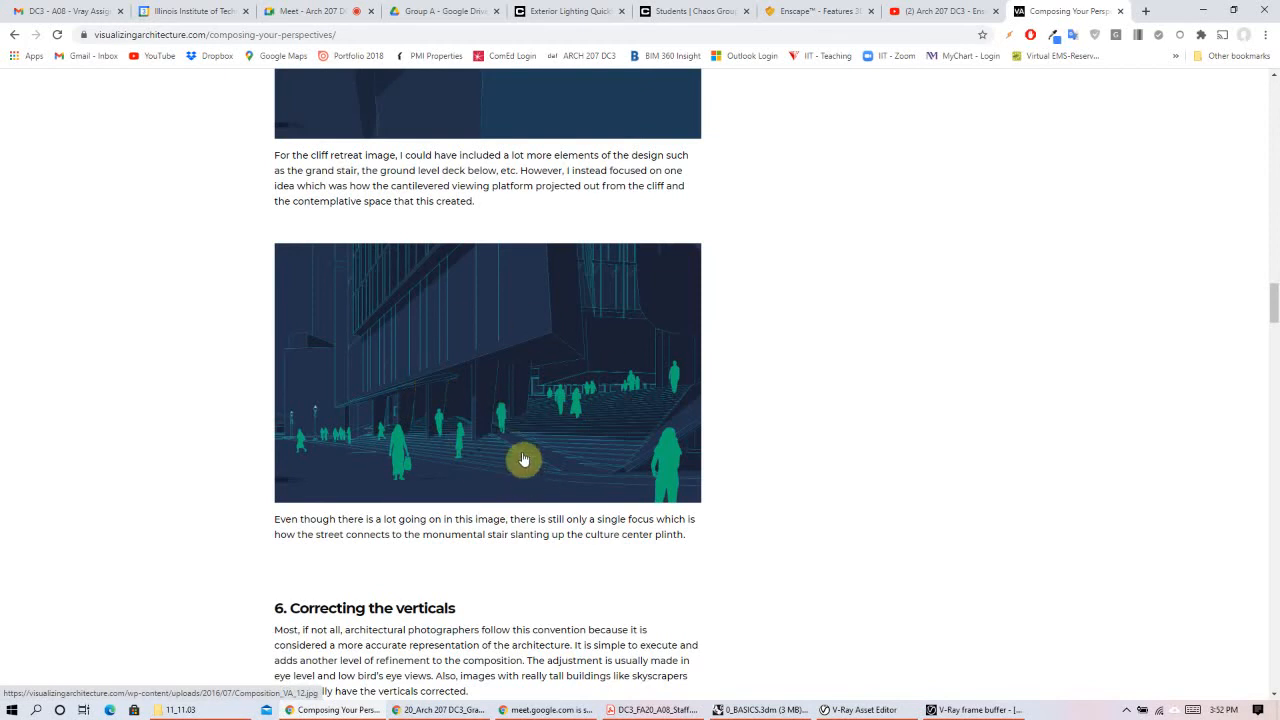
scroll(620, 458, "up", 2)
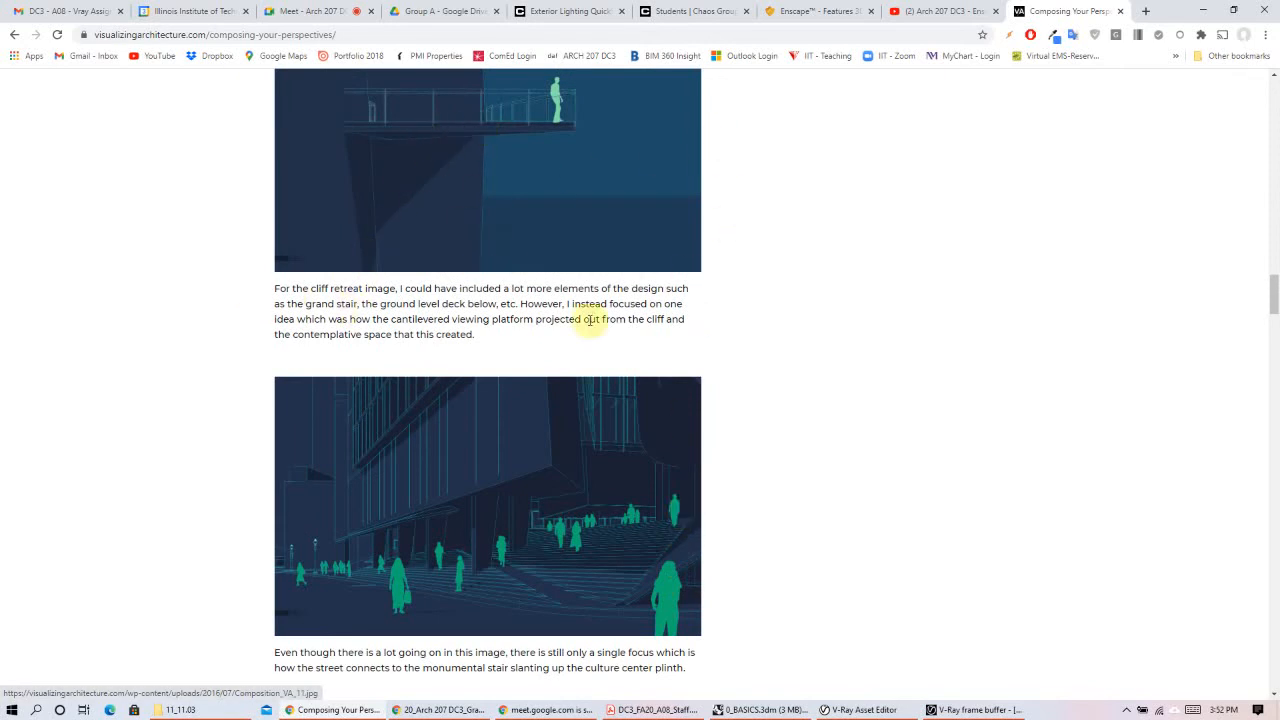
scroll(560, 295, "up", 3)
scroll(614, 283, "down", 3)
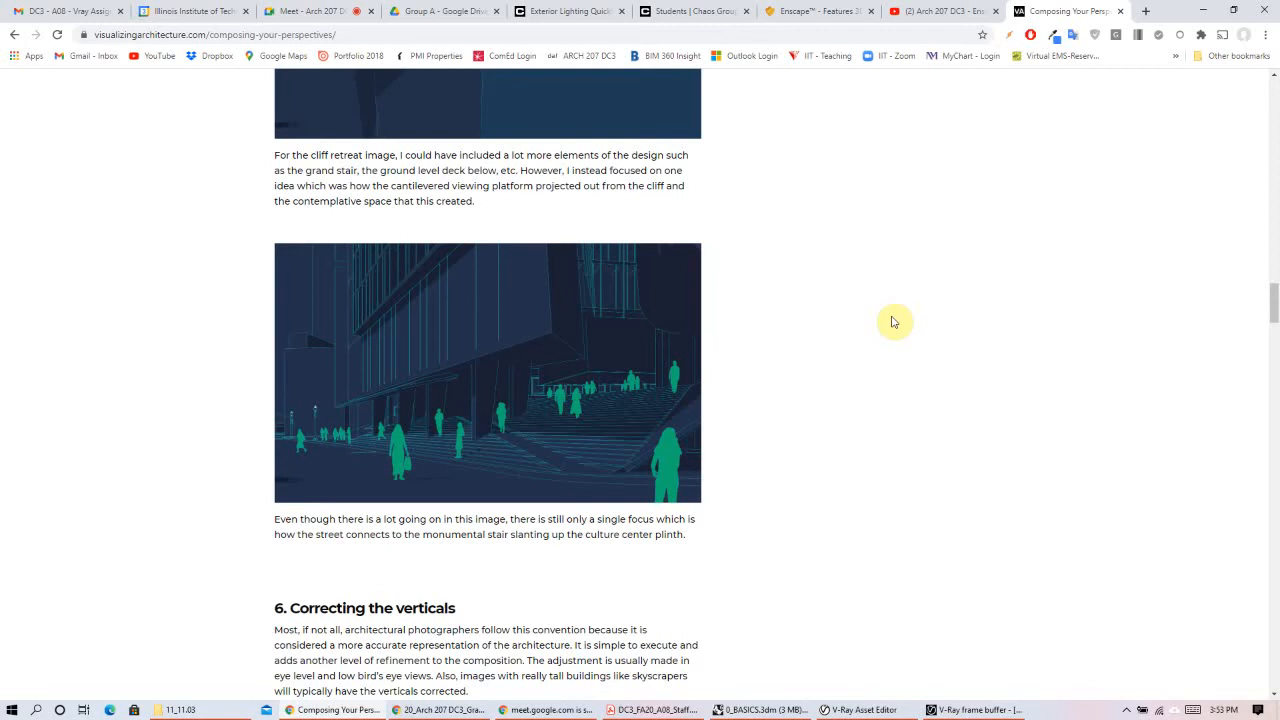
Step: Skim ahead to Don't be a Giant, and return to Correcting the verticals to compare its converging and corrected images
scroll(794, 366, "down", 3)
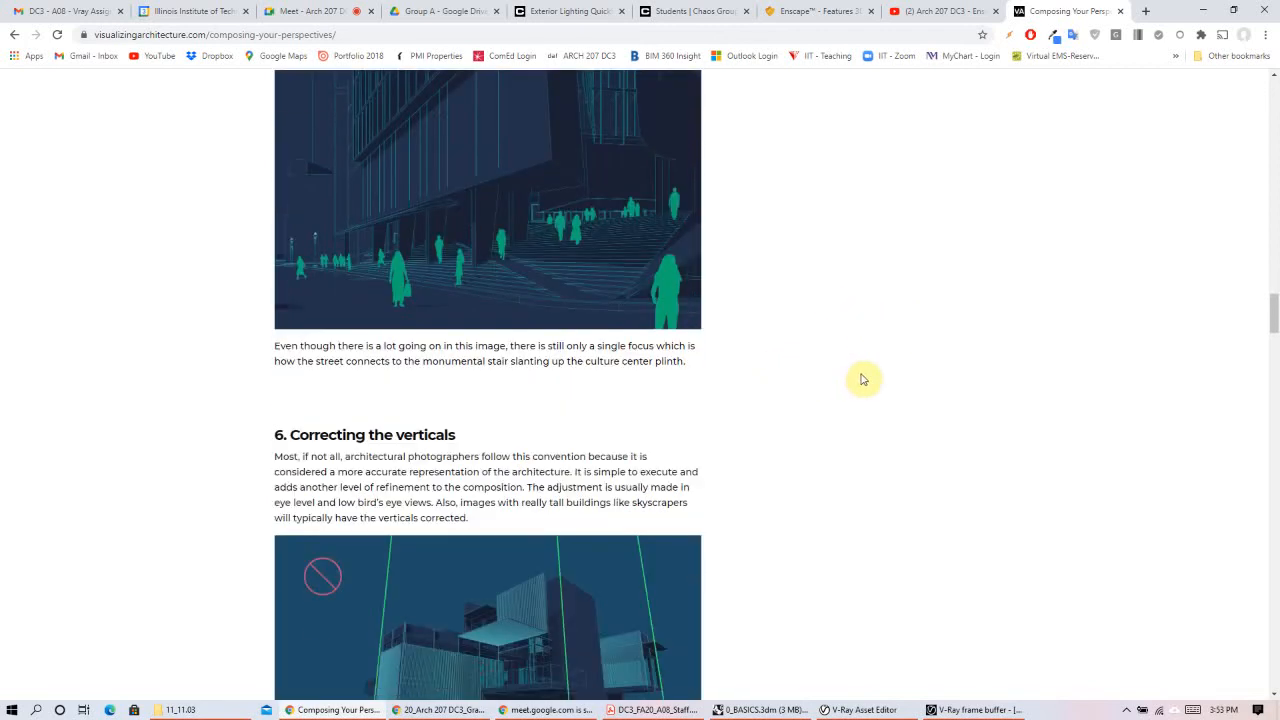
scroll(862, 378, "down", 5)
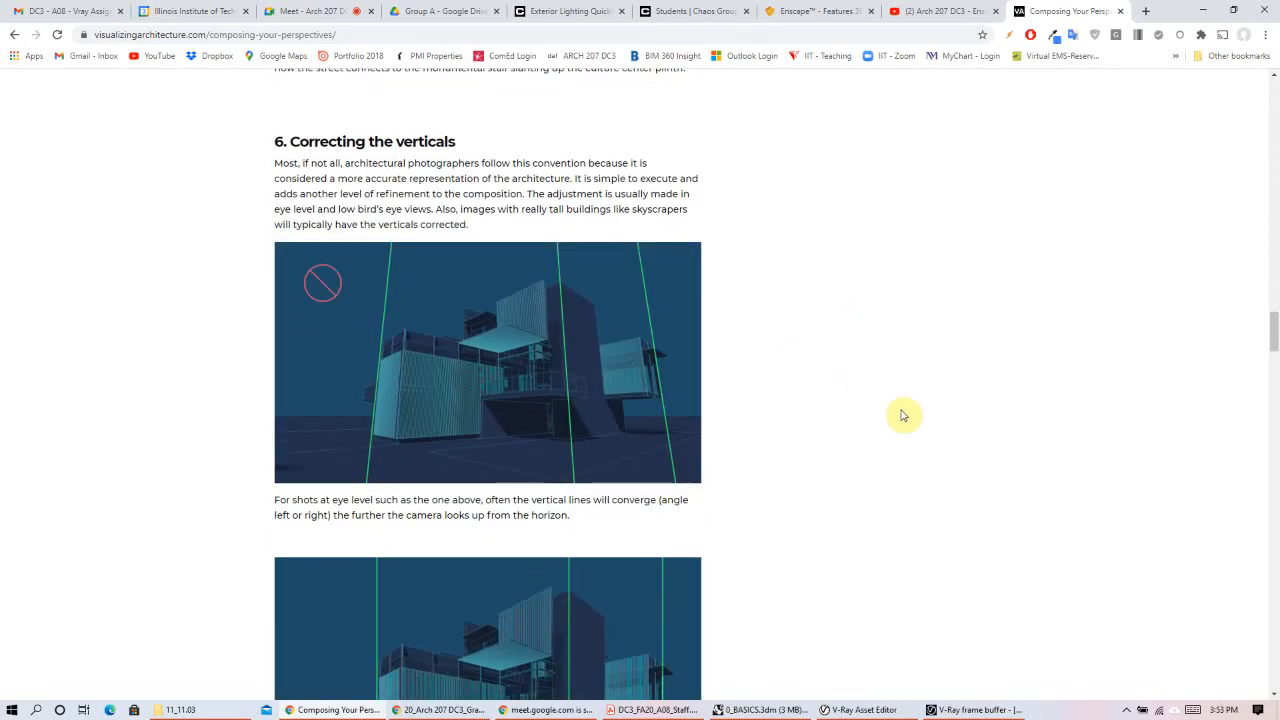
scroll(905, 415, "down", 15)
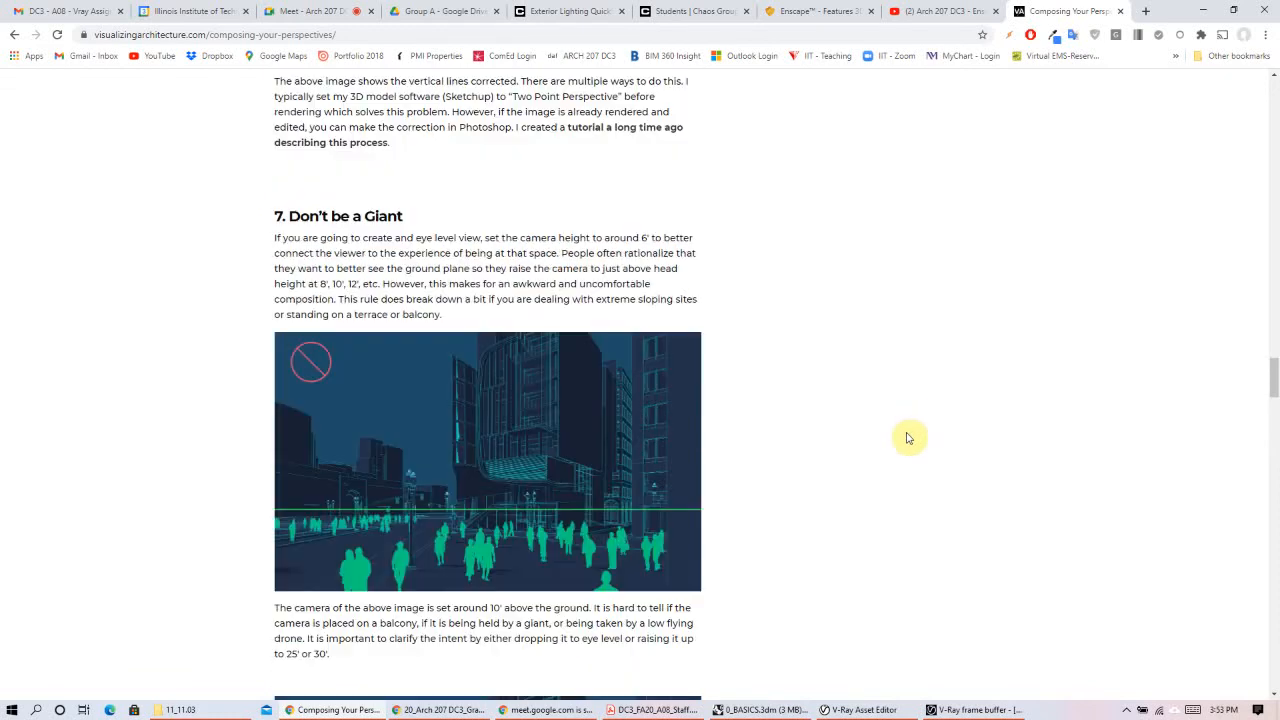
scroll(908, 440, "down", 3)
scroll(907, 444, "up", 9)
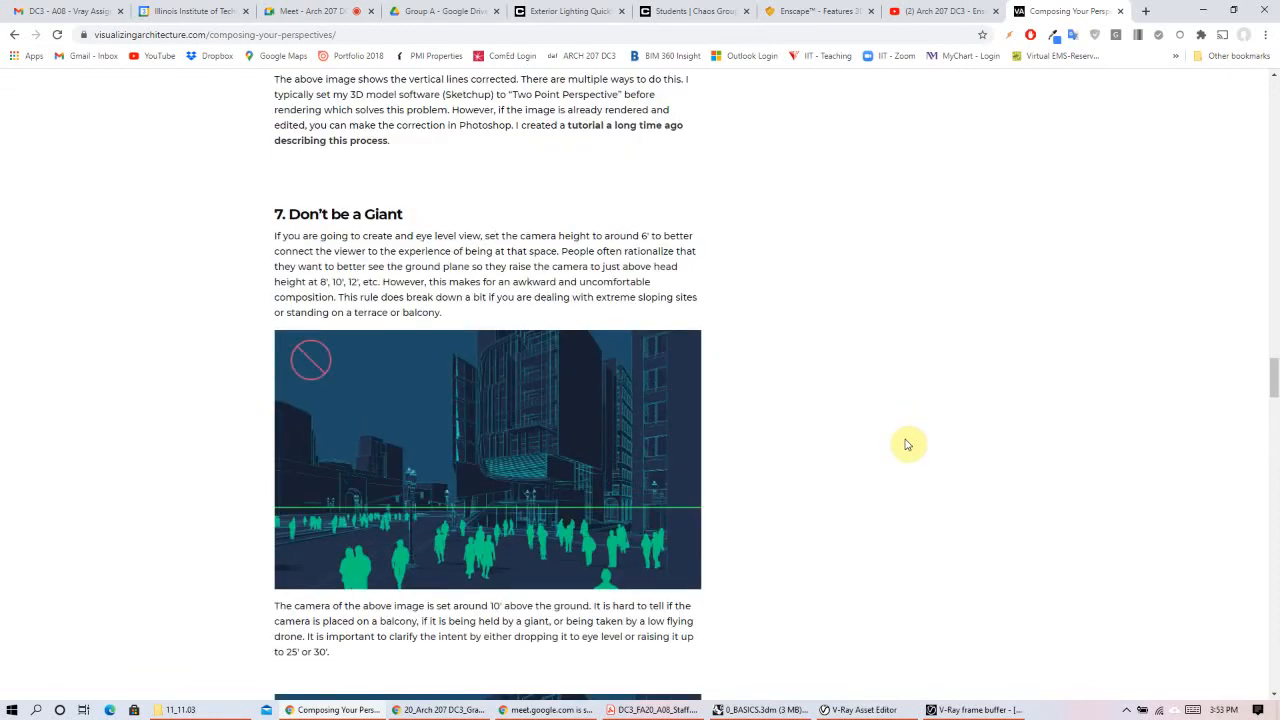
scroll(907, 444, "up", 4)
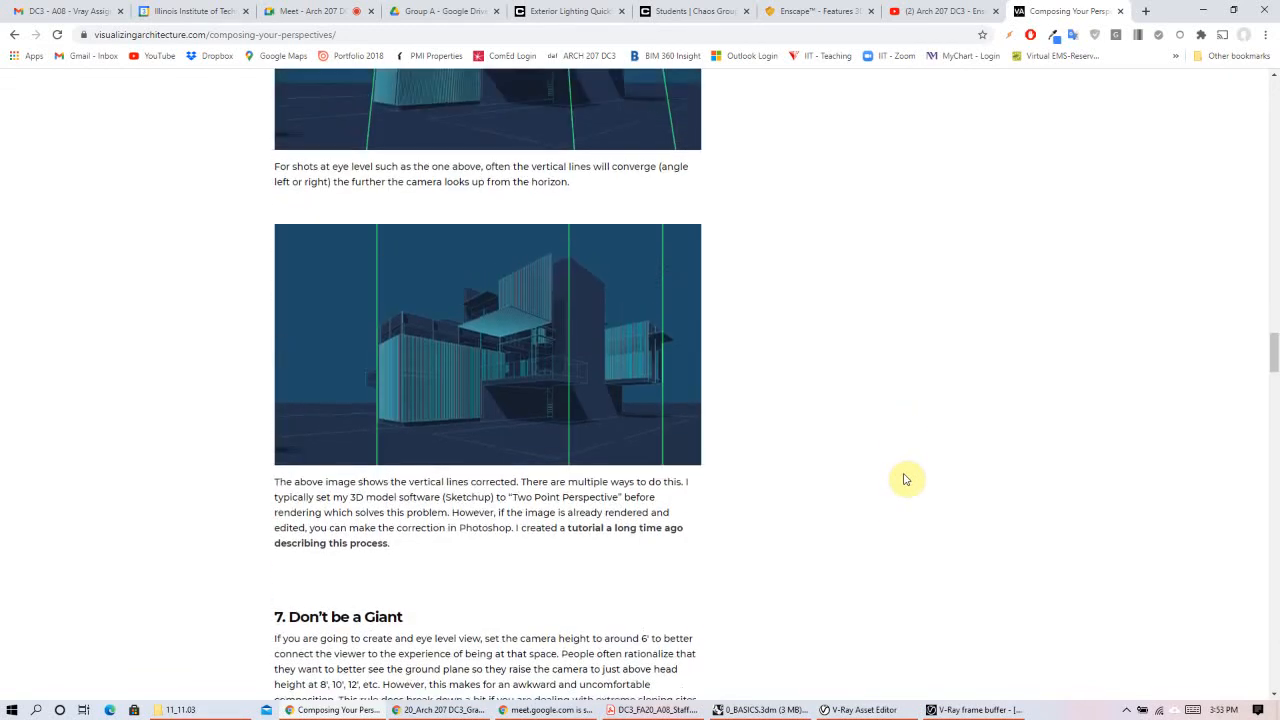
scroll(905, 479, "up", 1)
scroll(905, 479, "up", 3)
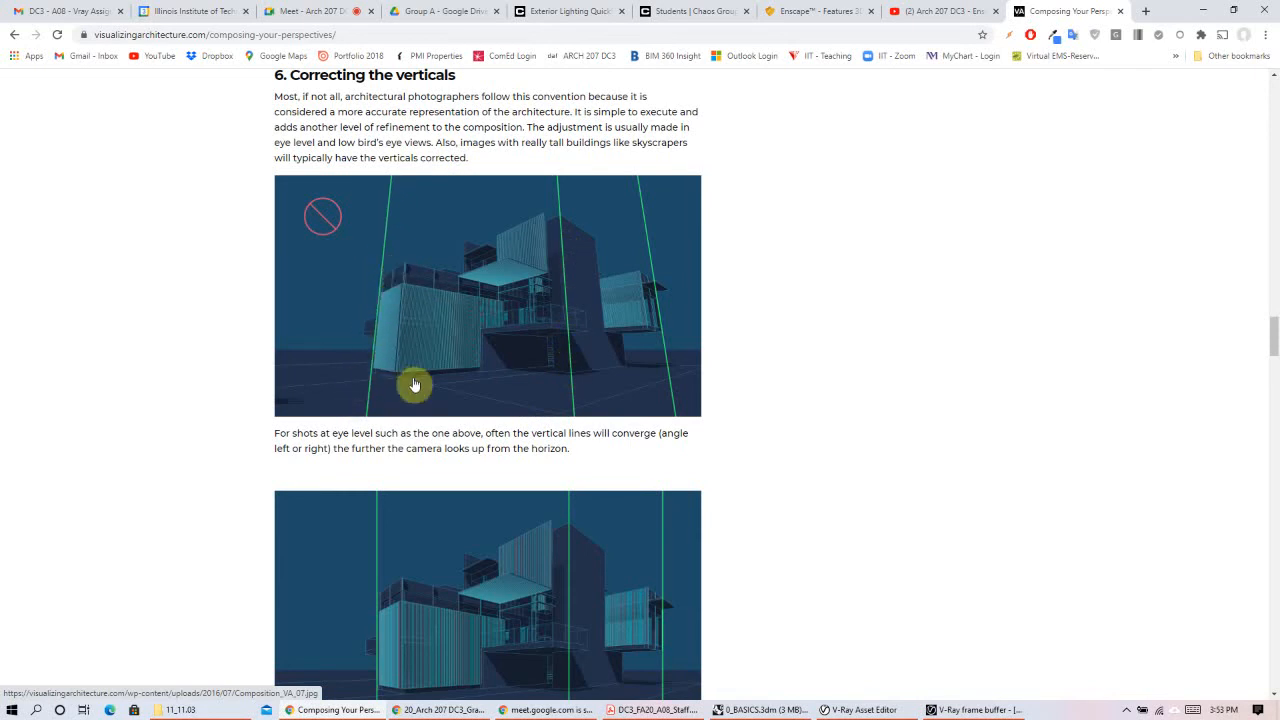
Step: Switch to Rhino, minimize the V-Ray frame buffer and Asset Editor, and show the viewport properties of 00_Rear View
left_click(745, 710)
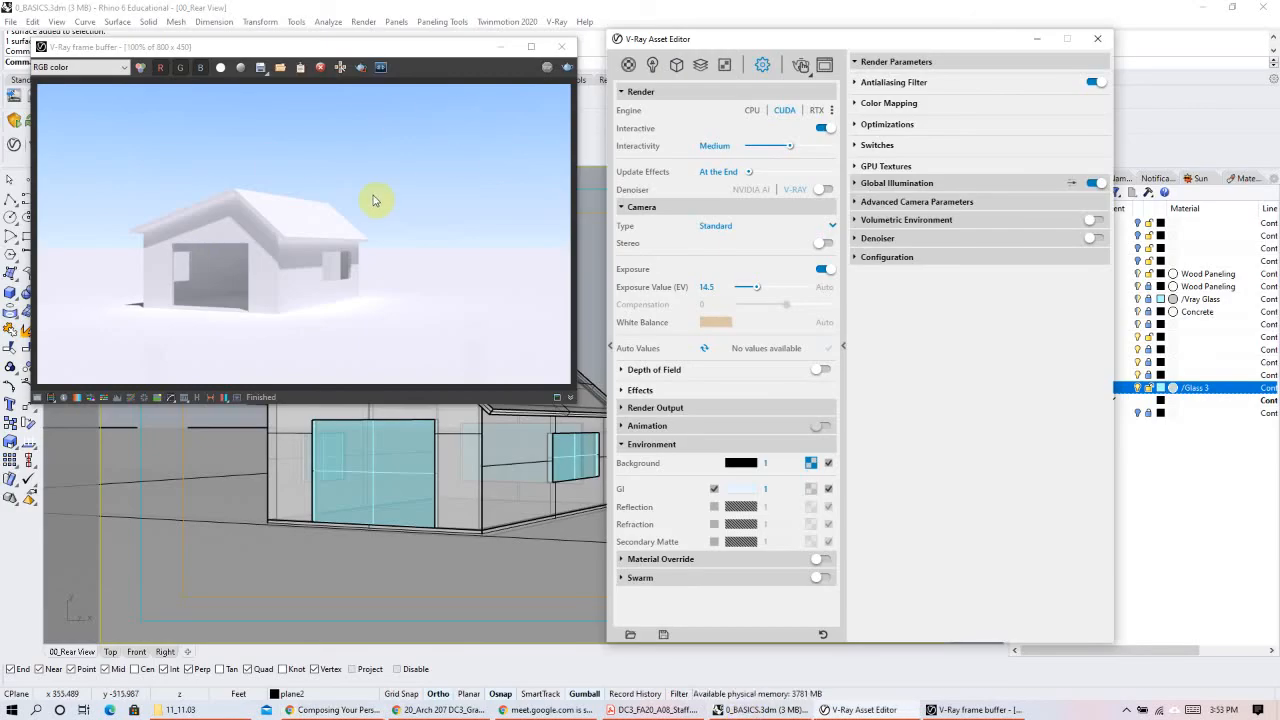
left_click(500, 47)
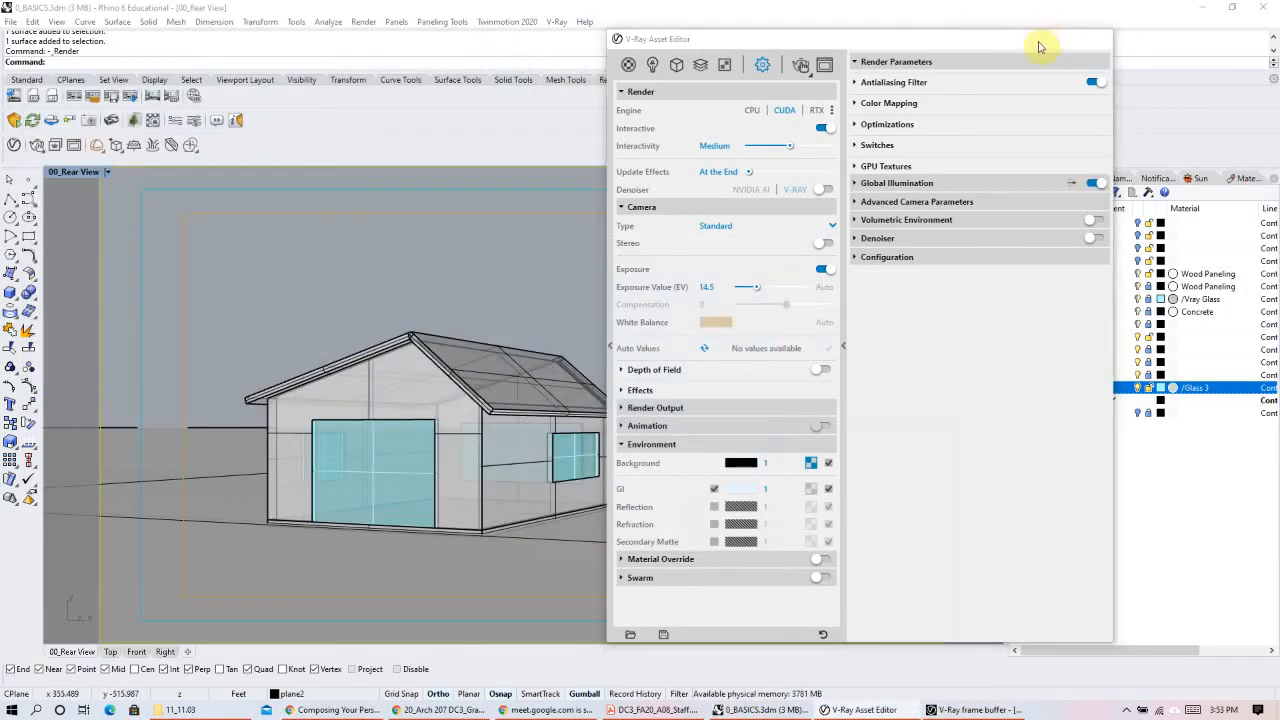
left_click(1038, 39)
left_click(1107, 178)
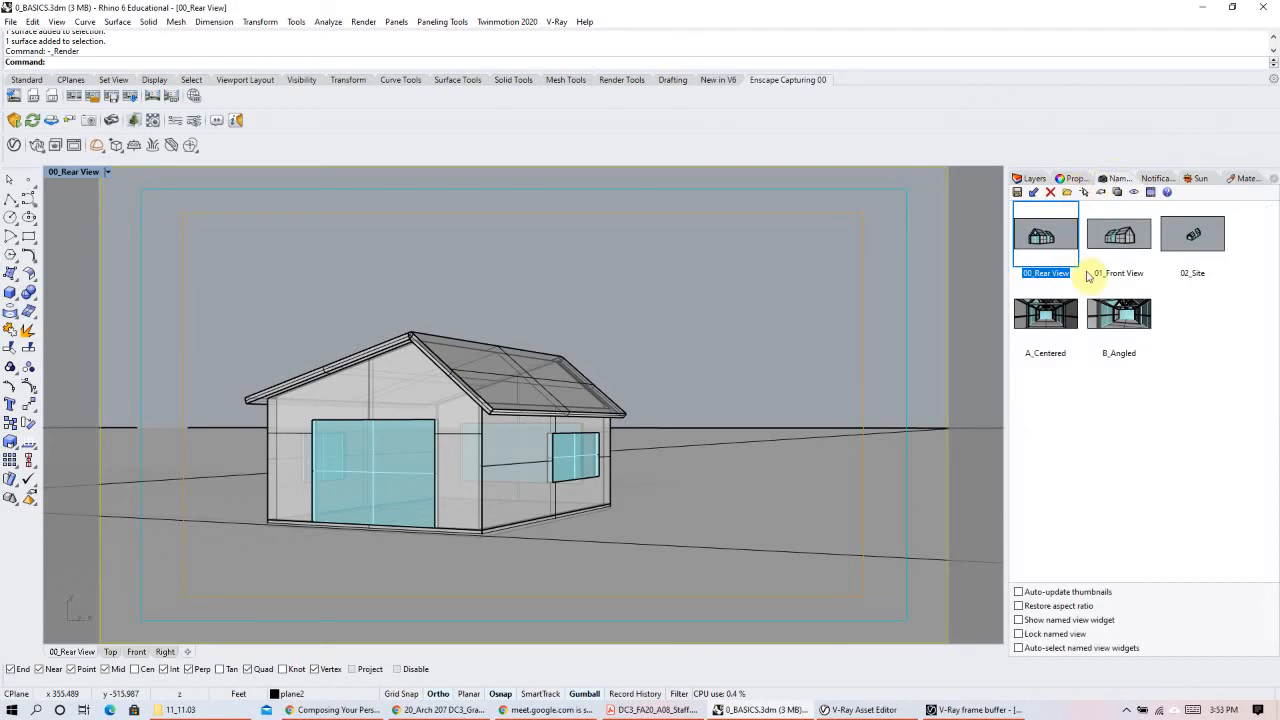
left_click(1074, 178)
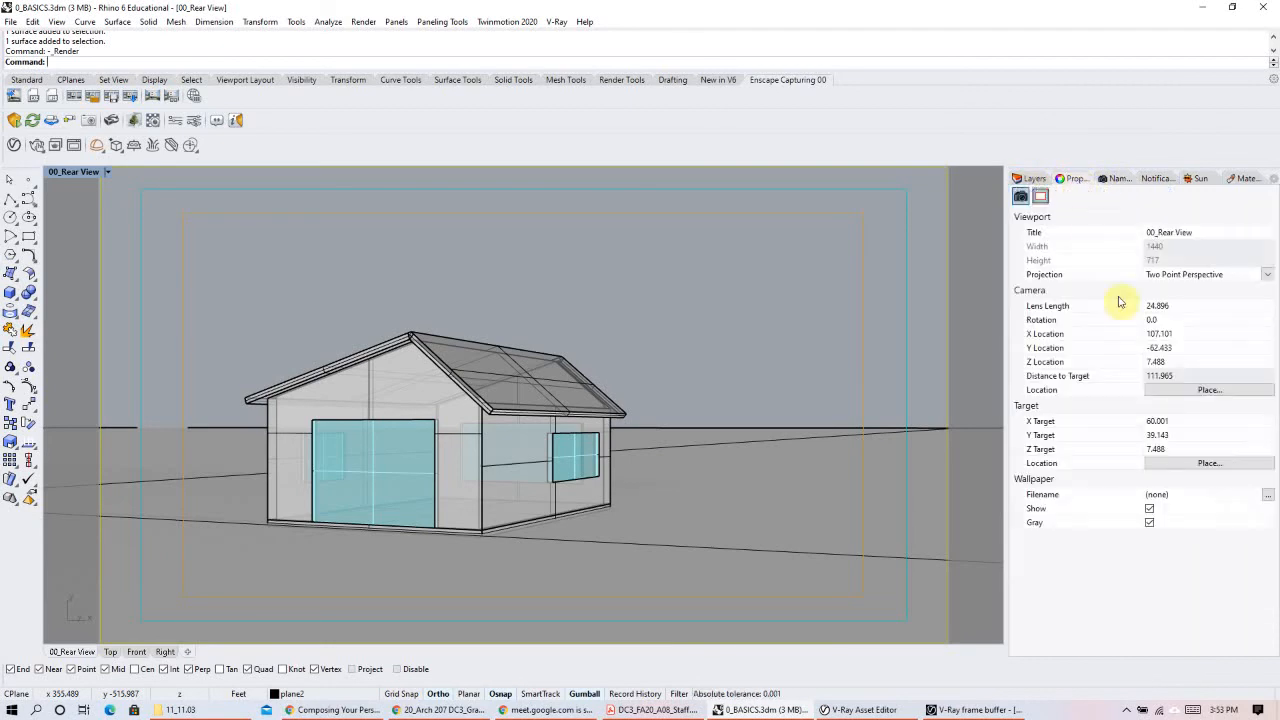
Step: Set the 00_Rear View projection to Perspective and orbit to a low, closer view of the house
left_click(1266, 274)
left_click(1224, 298)
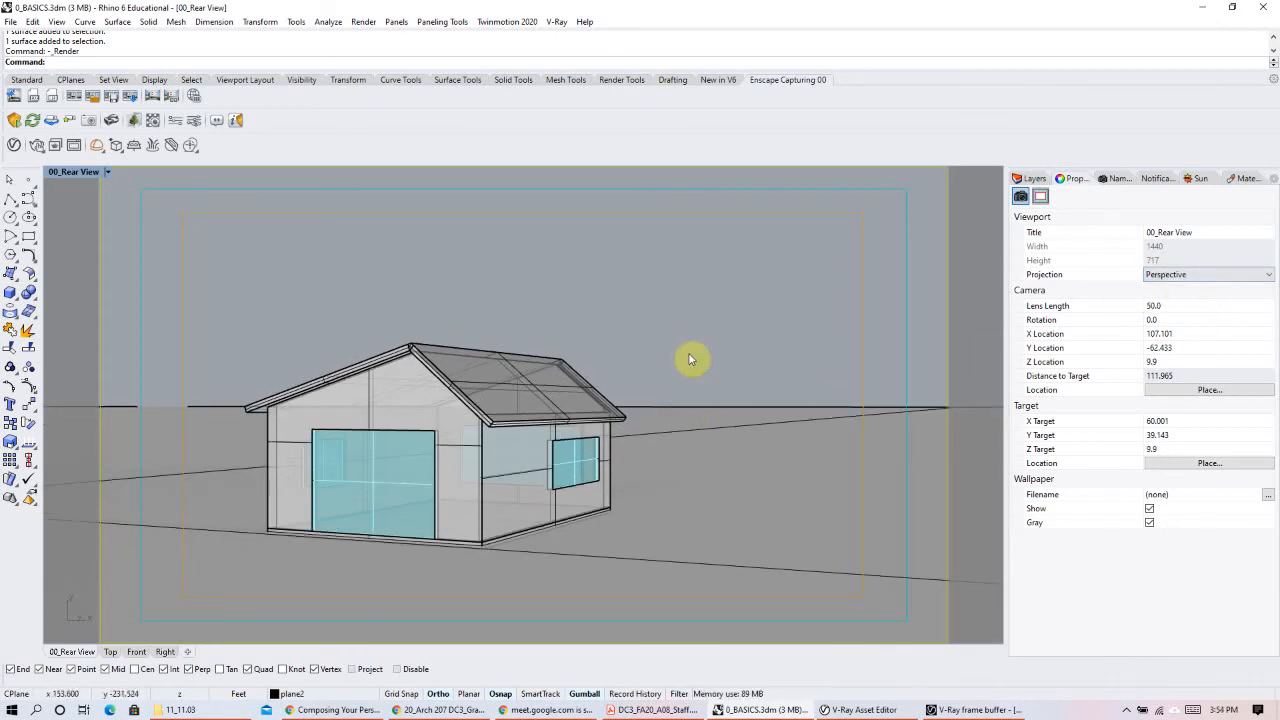
scroll(690, 340, "down", 2)
scroll(662, 437, "up", 4)
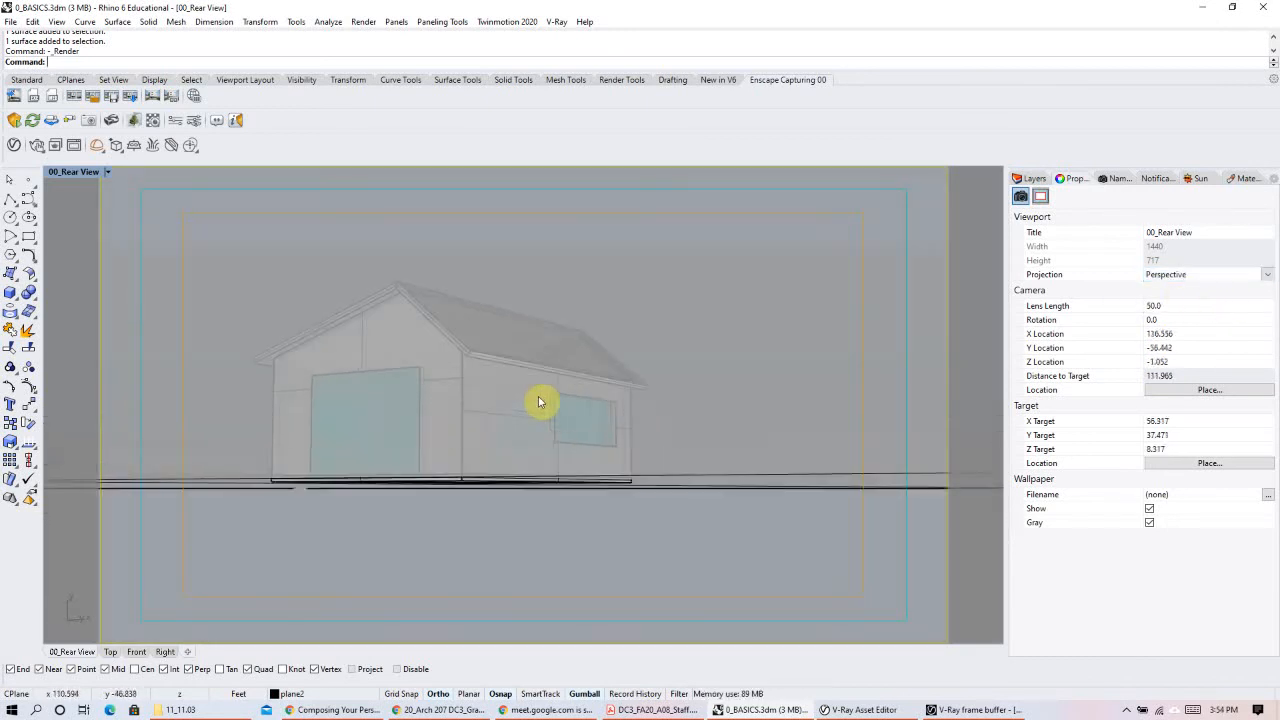
right_click_drag(595, 433, 594, 429)
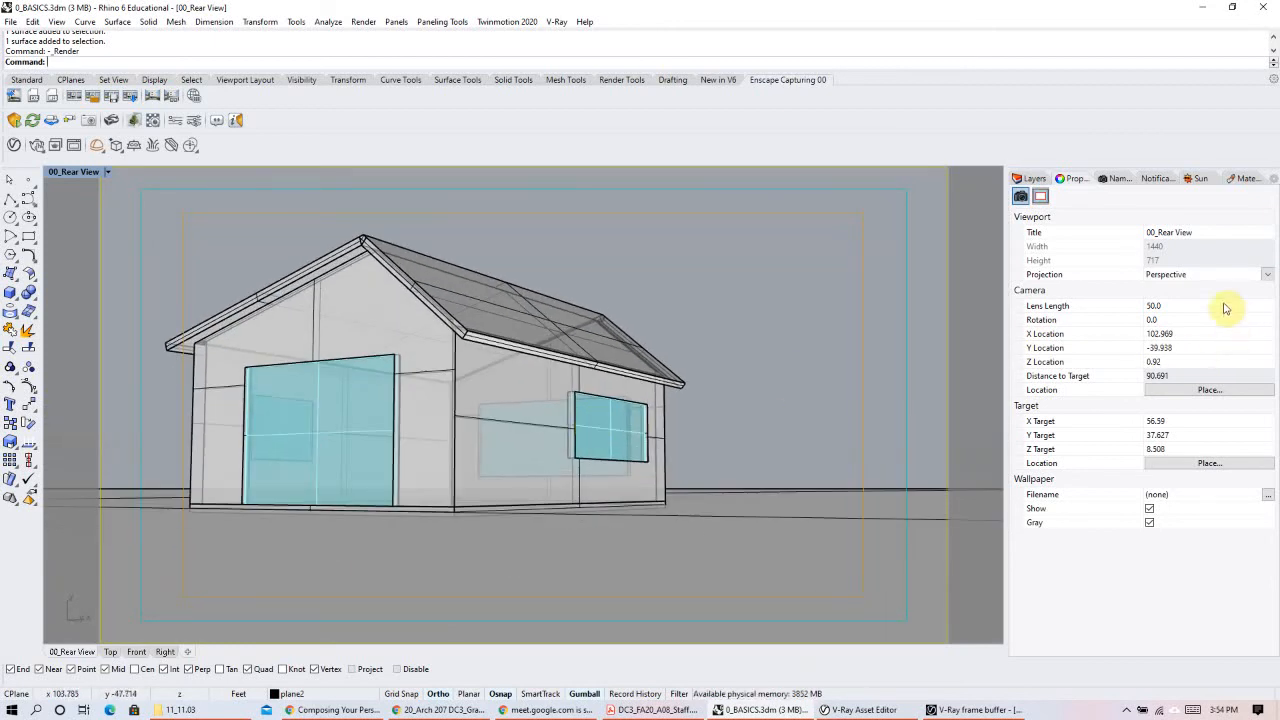
Step: Set the camera lens length to 30 and adjust the viewing angle on the house
left_click(1150, 304)
type("30")
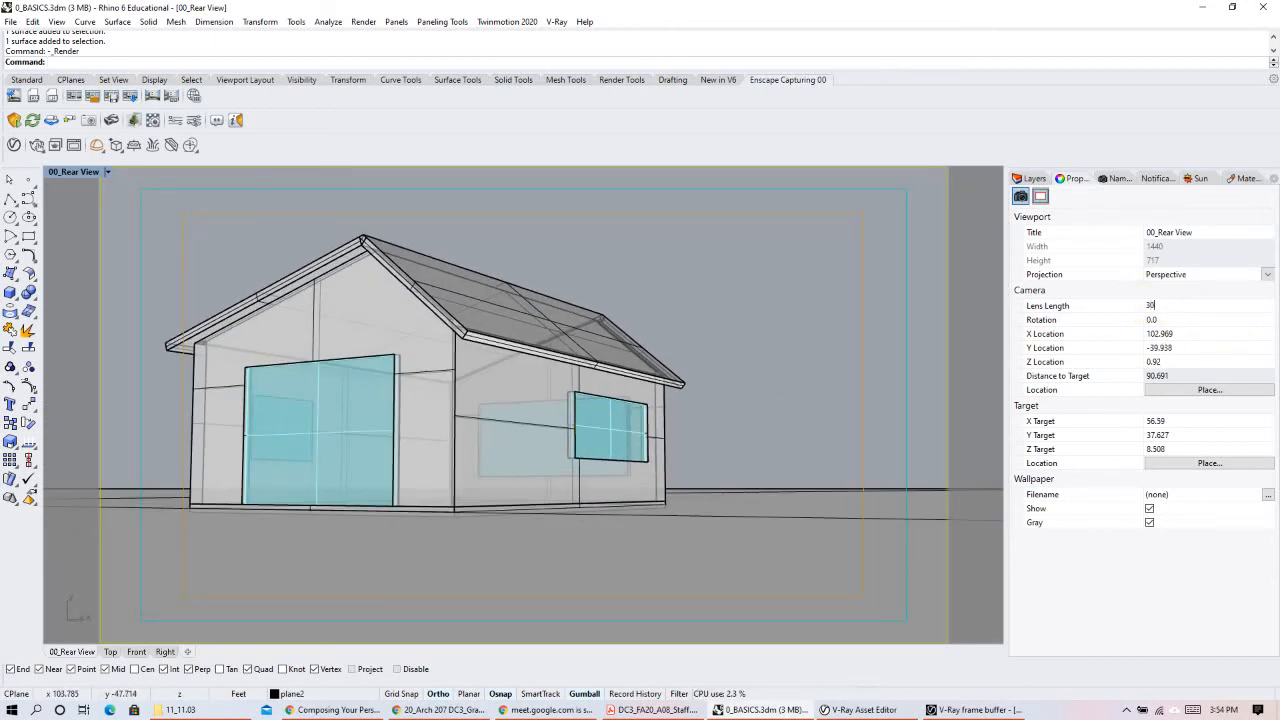
key("Return")
mouse_move(582, 423)
right_mouse_down()
mouse_move(570, 413)
mouse_move(578, 421)
right_mouse_up()
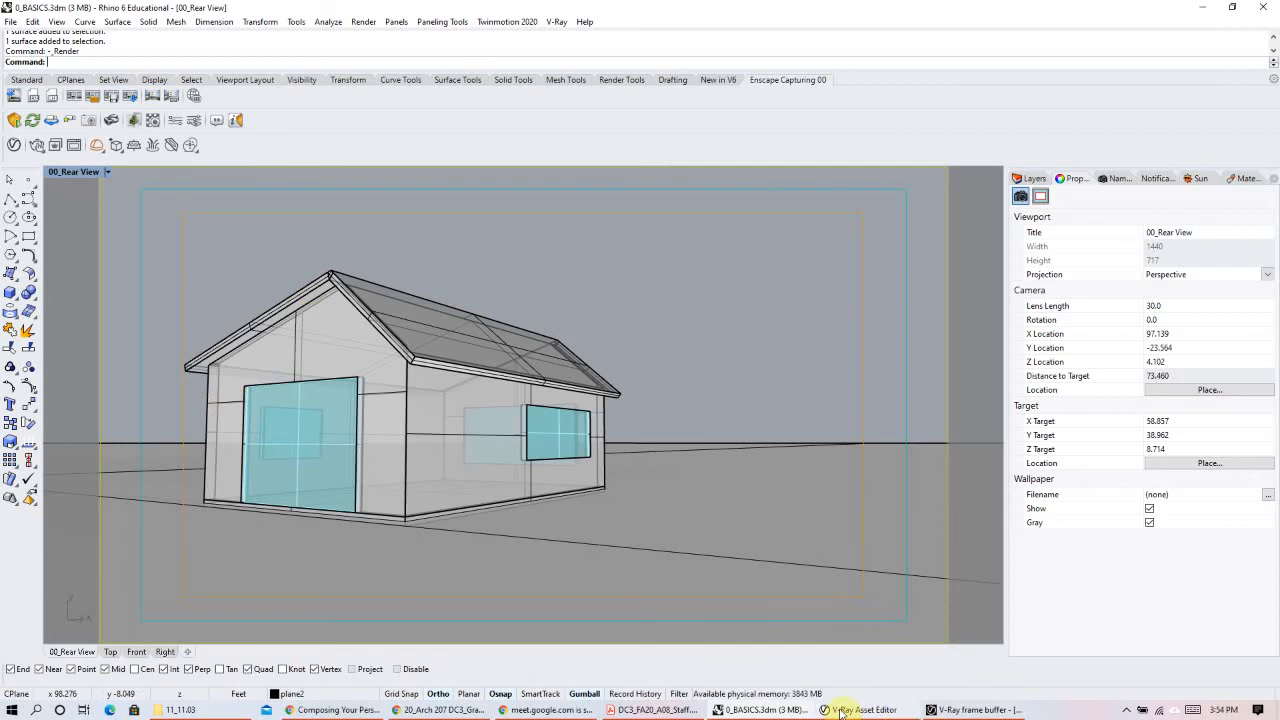
Step: Bring up the V-Ray frame buffer beside the house view, compare the rendered verticals with the viewport, and minimize it
left_click(930, 710)
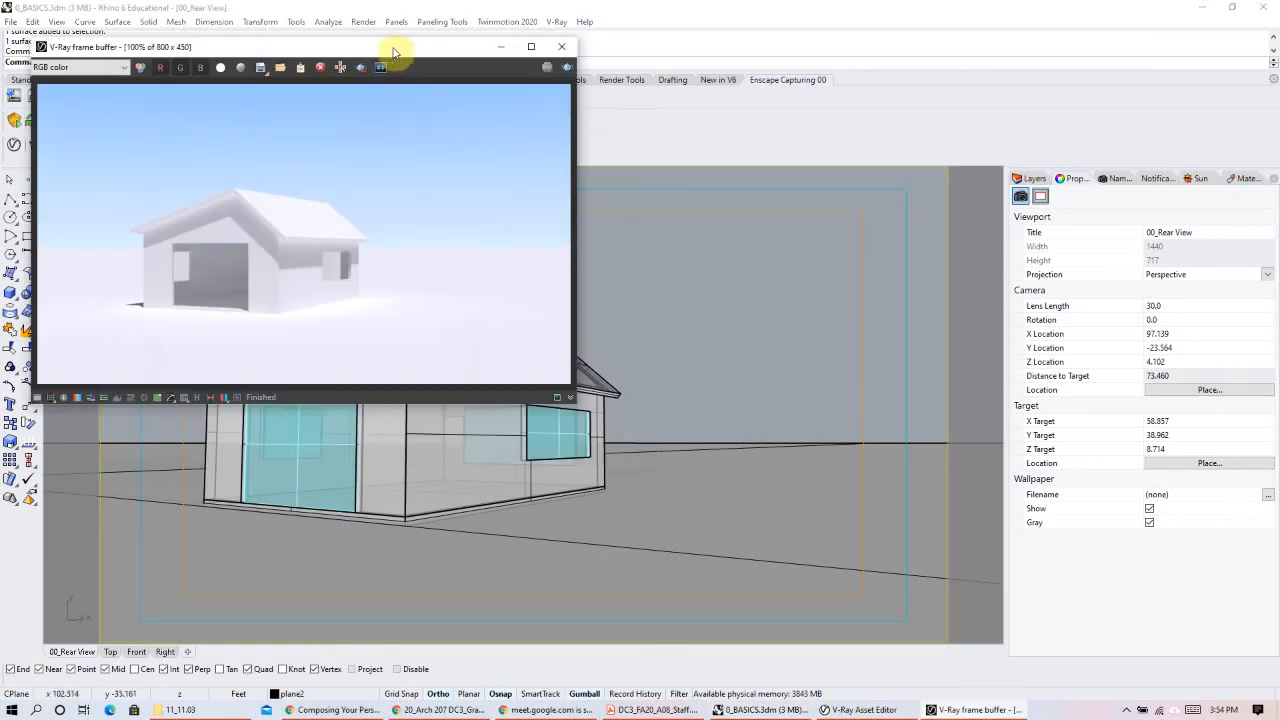
left_click_drag(449, 40, 805, 70)
left_click(352, 444)
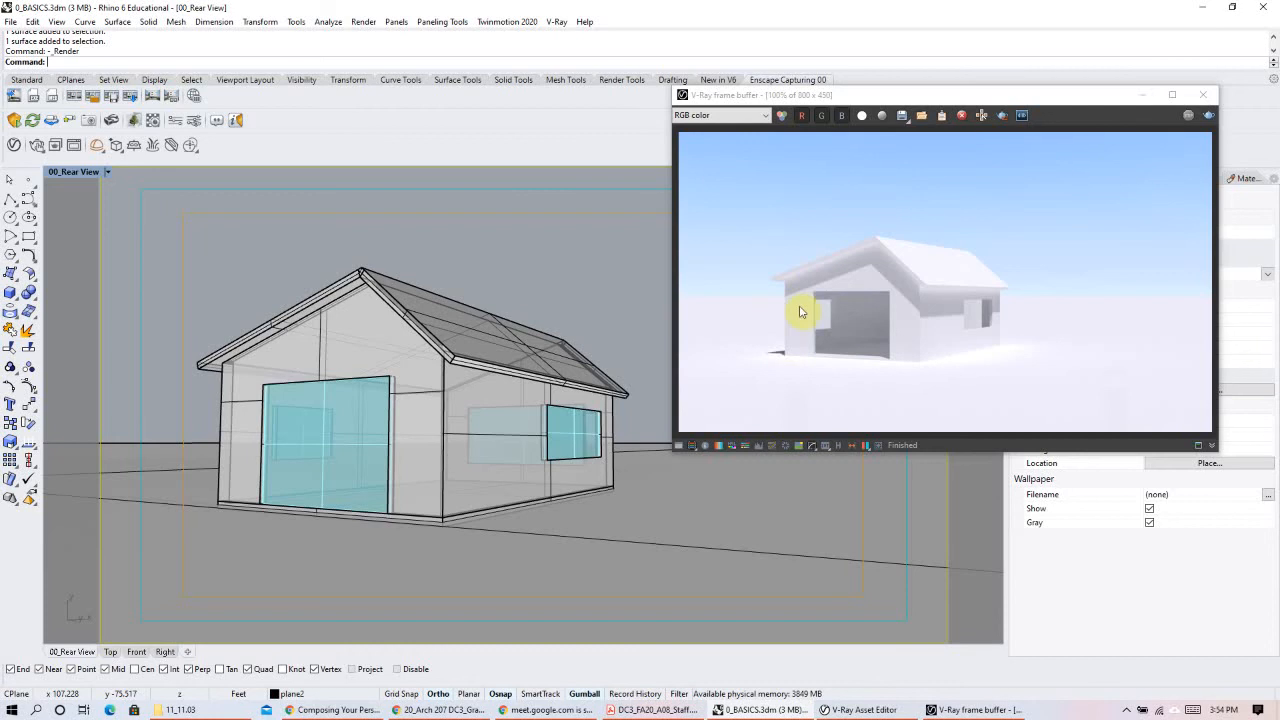
left_click(1143, 94)
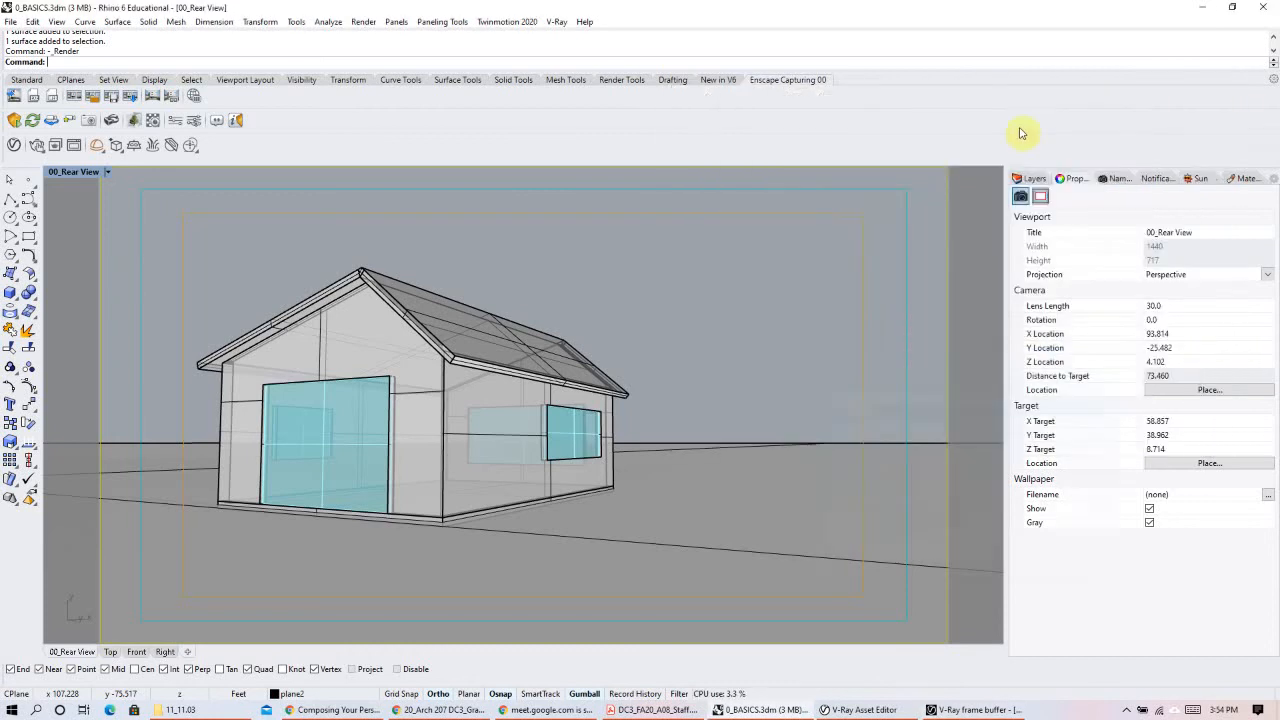
Step: Set the viewport projection to Two Point Perspective and inspect the house's verticals from eye-level and aerial angles
left_click(1250, 274)
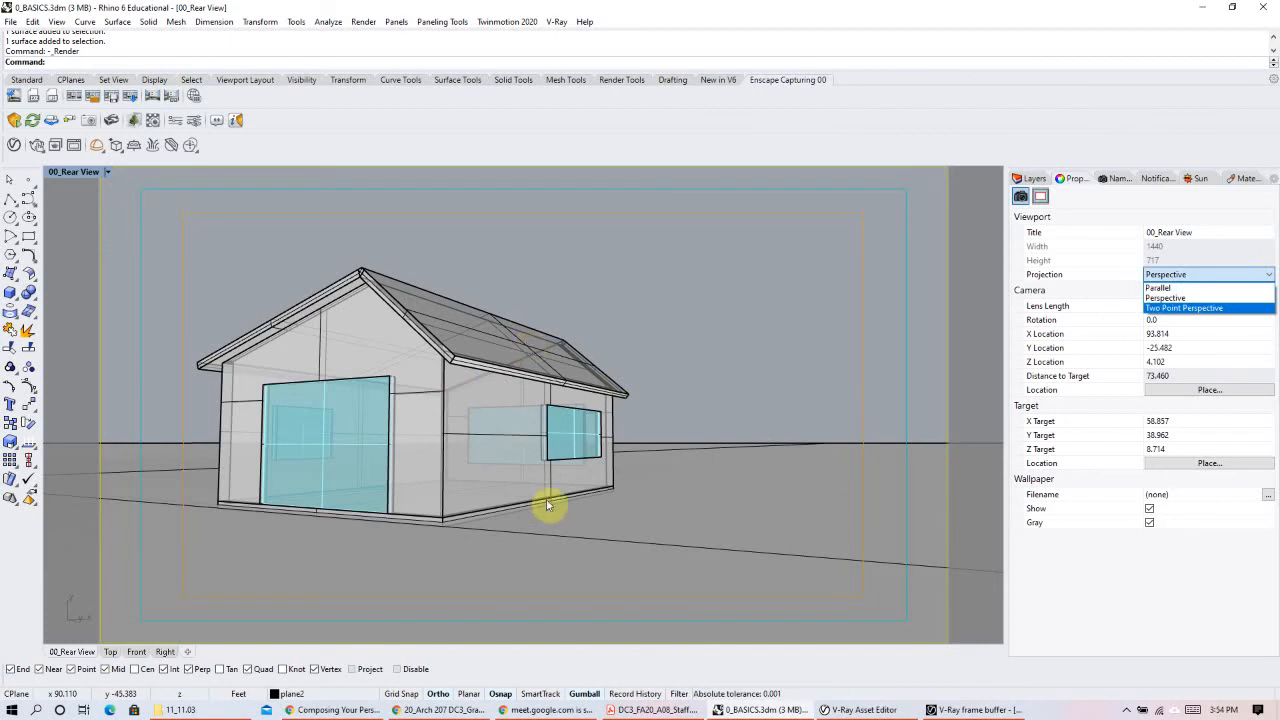
left_click(1188, 307)
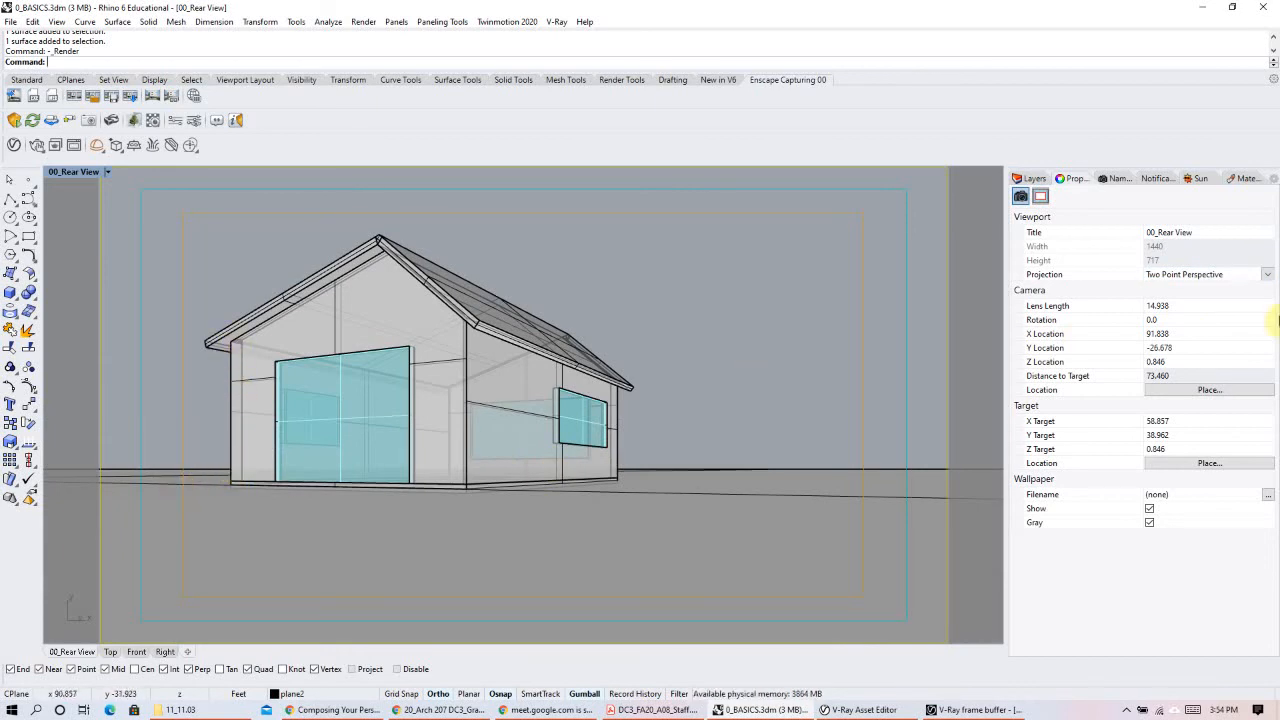
left_click(1268, 274)
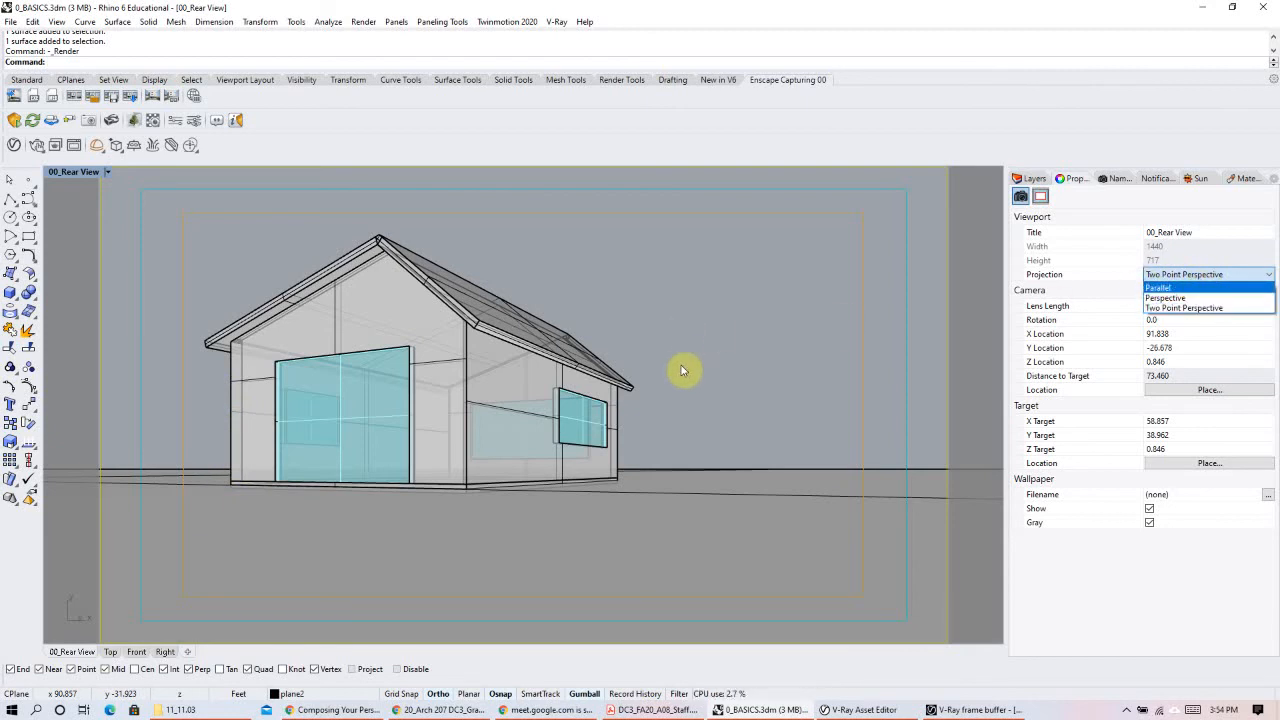
left_click(747, 340)
right_click_drag(691, 342, 682, 360)
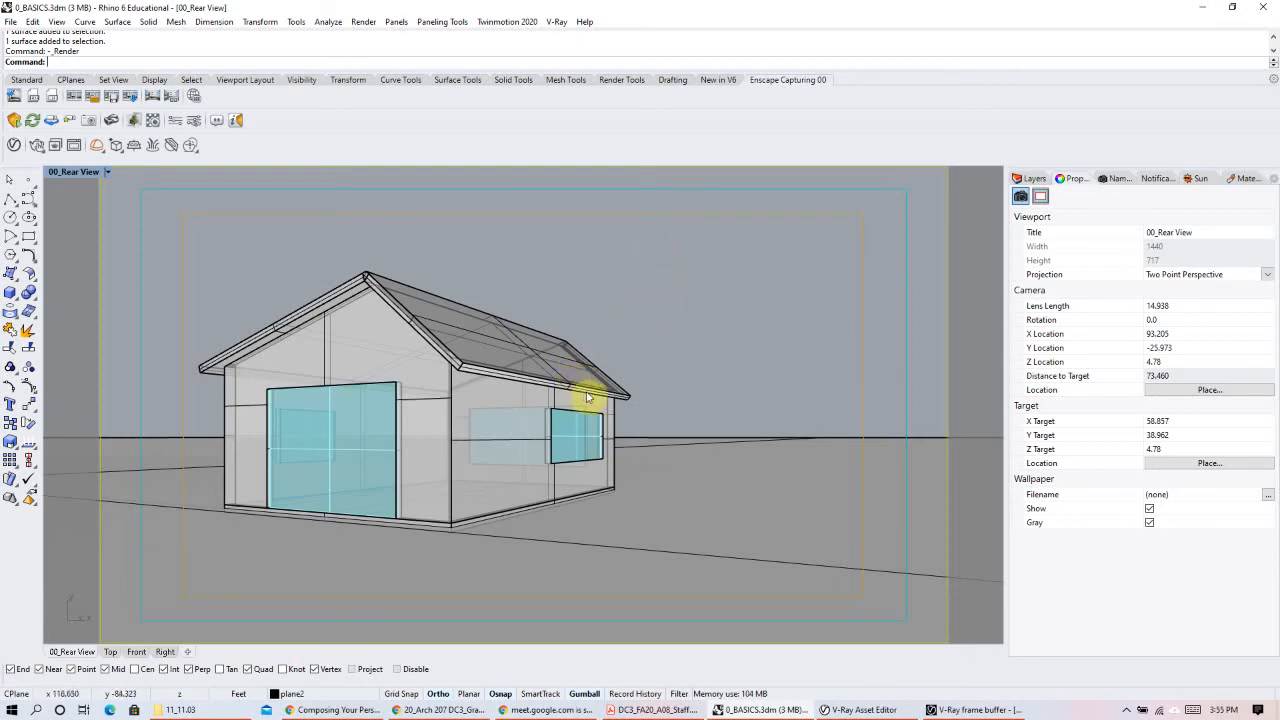
scroll(583, 370, "down", 5)
right_click_drag(586, 346, 559, 432)
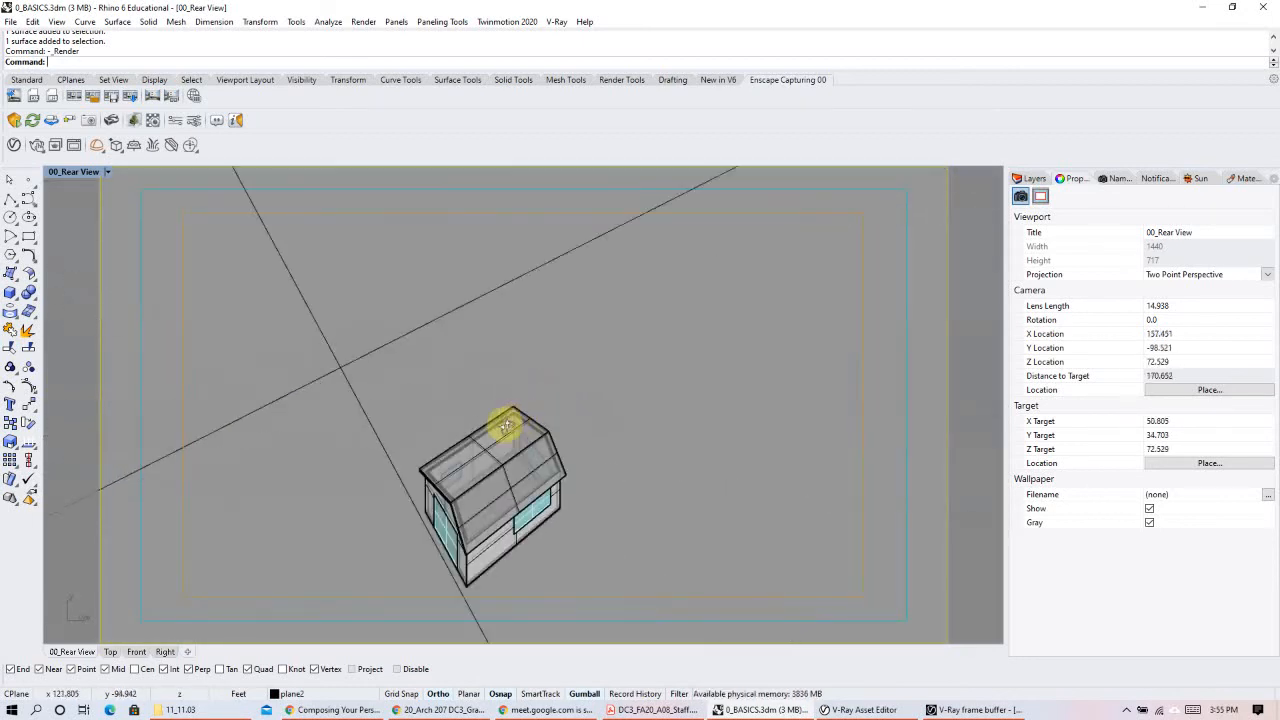
scroll(523, 351, "up", 5)
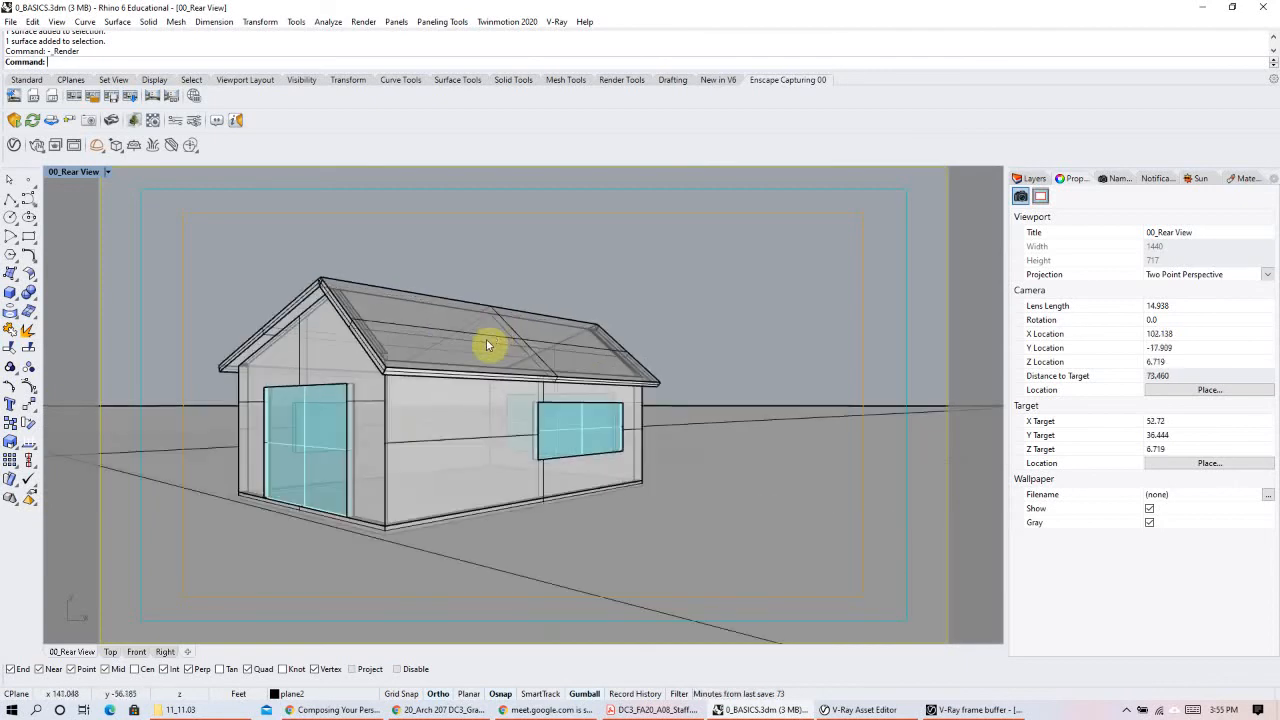
Step: Lower the viewing angle on the house and compare its verticals in Perspective and Two Point Perspective projection
right_click_drag(459, 418, 478, 455)
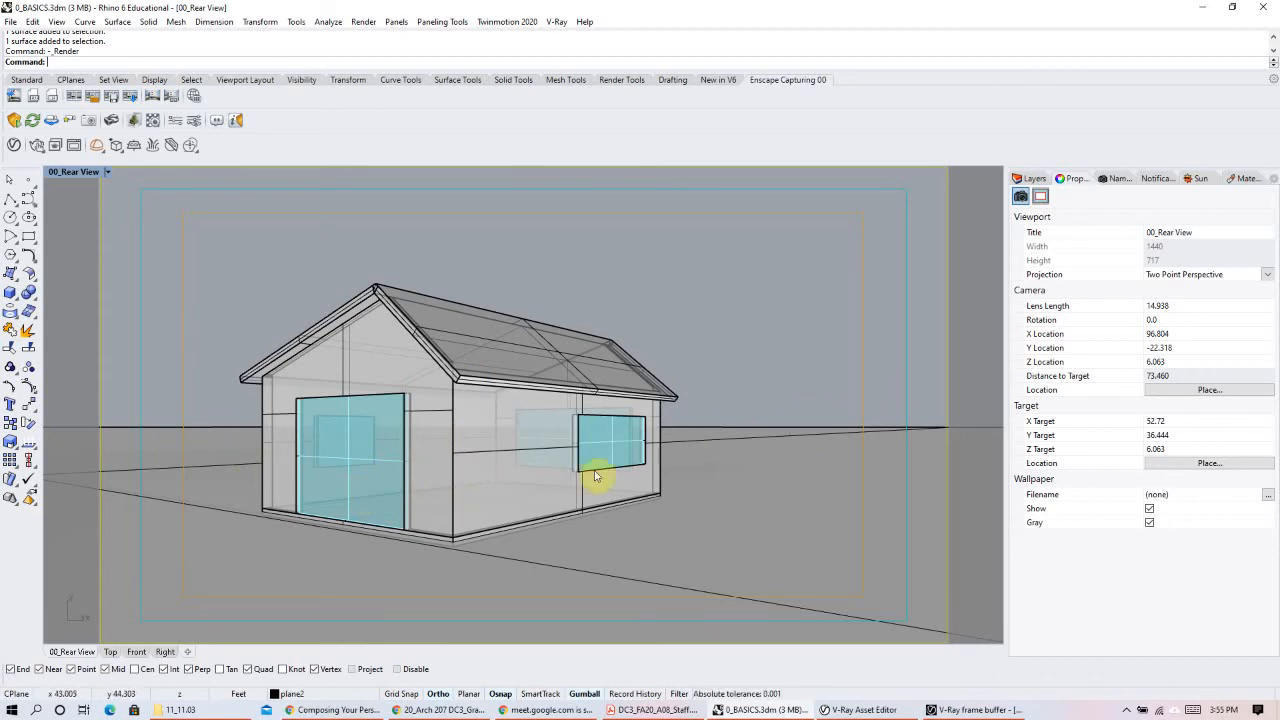
left_click(1267, 279)
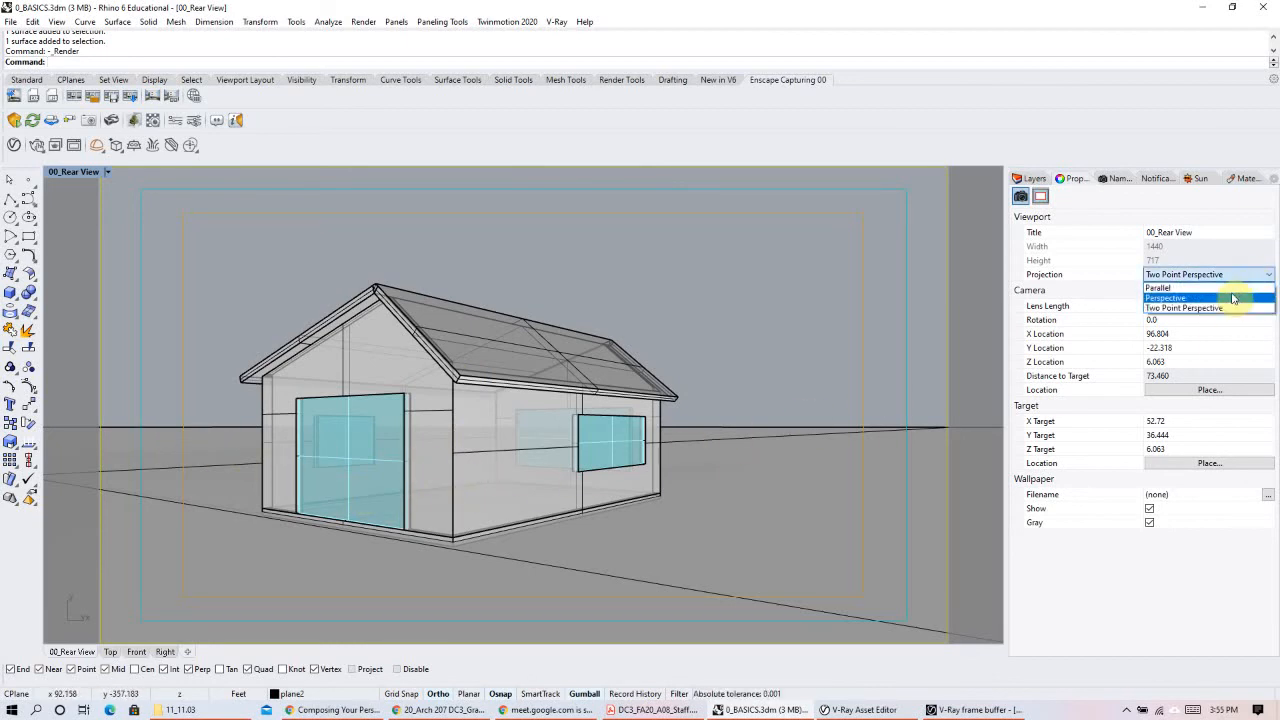
left_click(1170, 300)
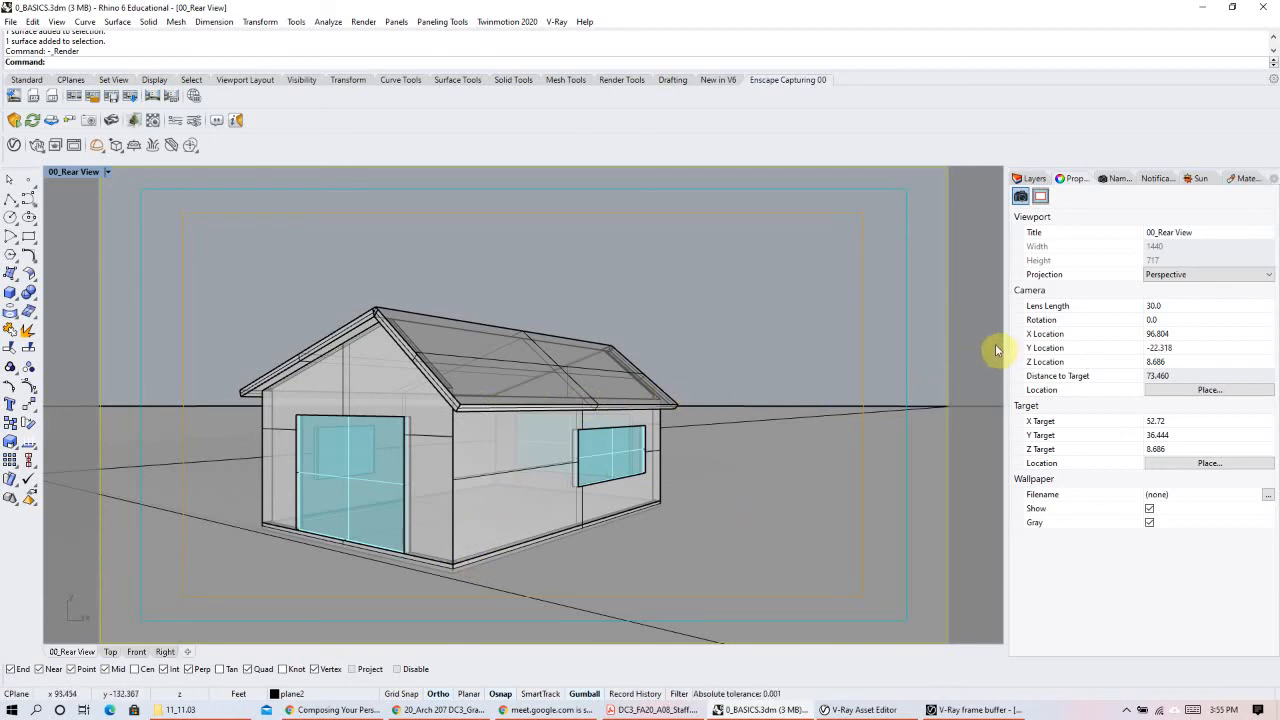
left_click(1200, 275)
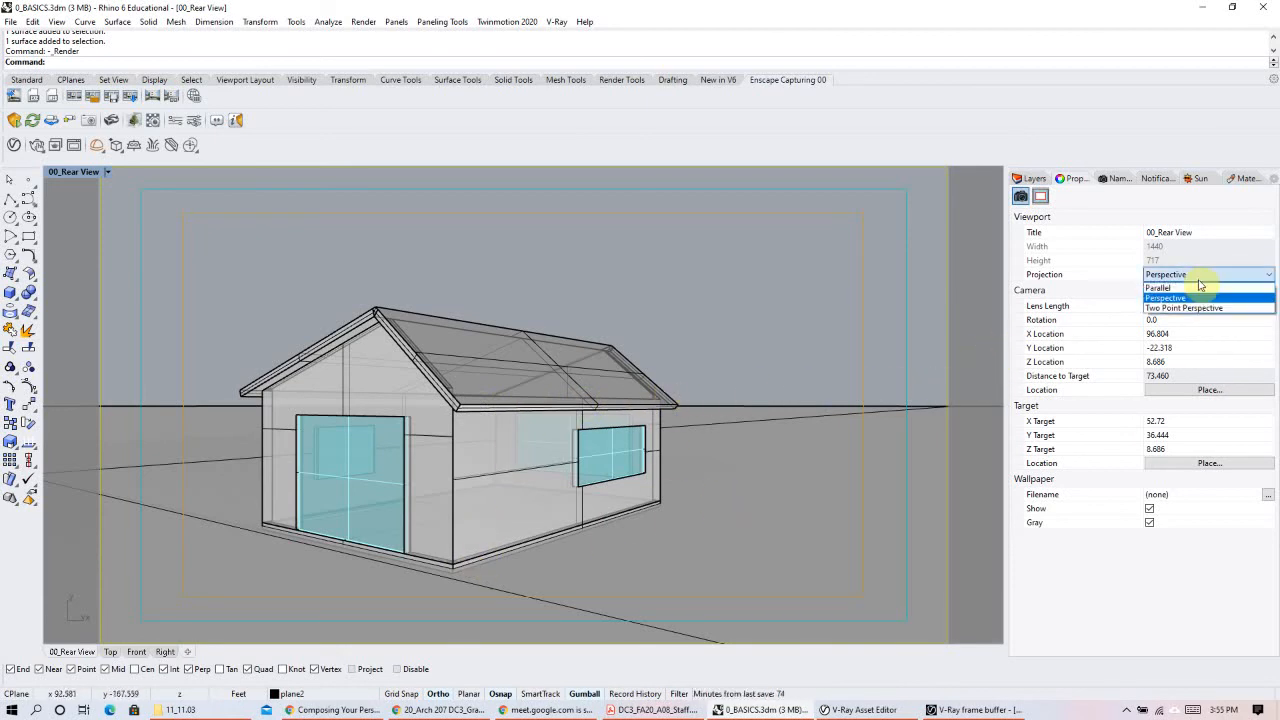
left_click(1197, 309)
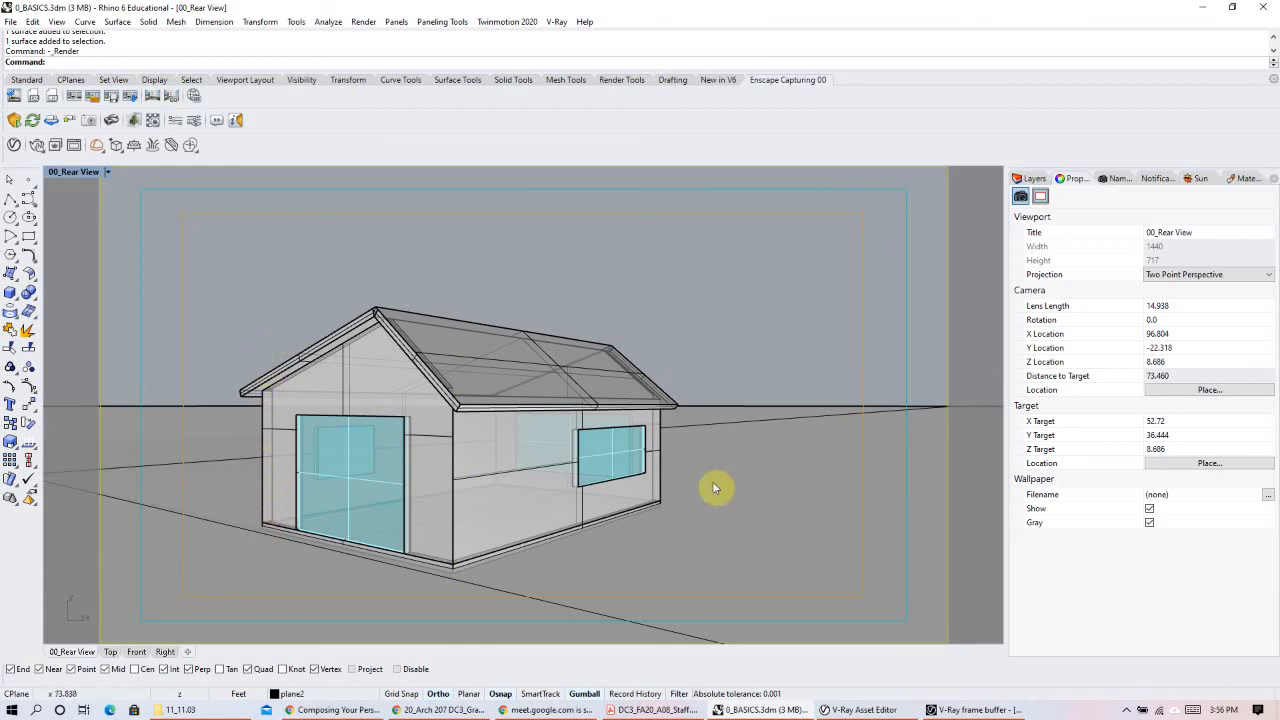
Step: Try the Parallel projection on the 00_Rear View and inspect the house from an axonometric angle
left_click(1270, 276)
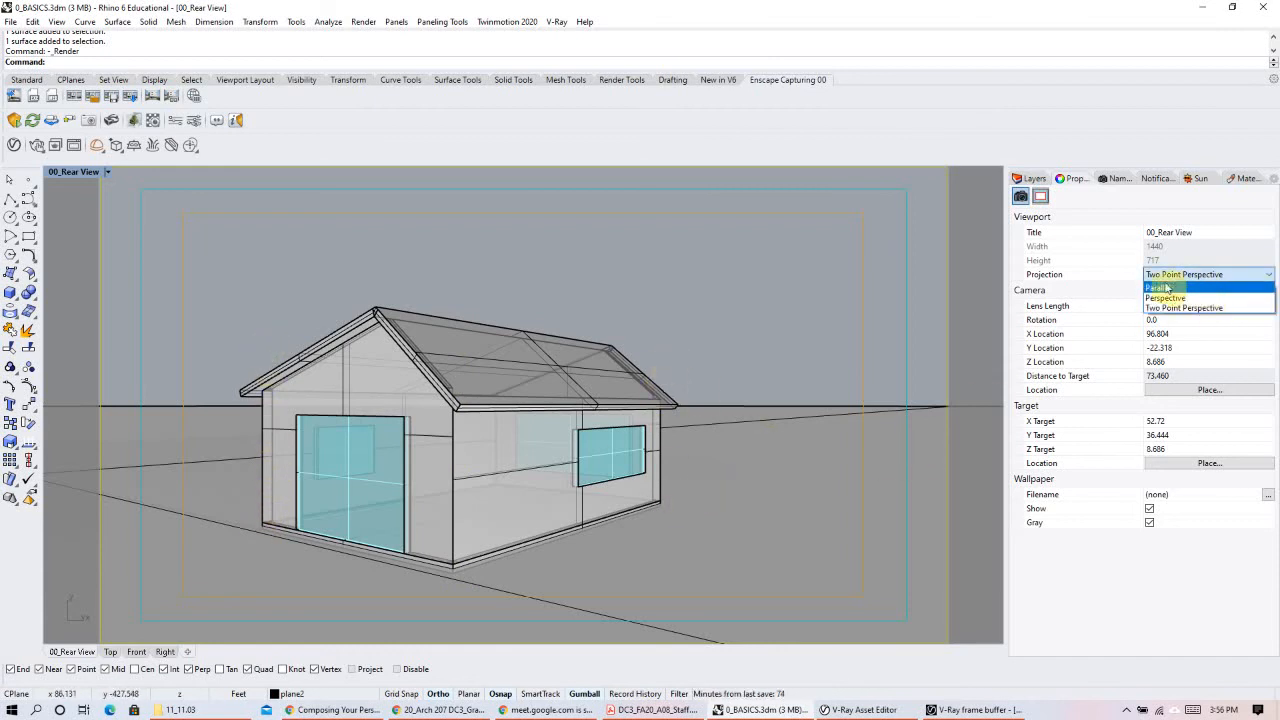
left_click(1160, 288)
right_click_drag(603, 420, 548, 501)
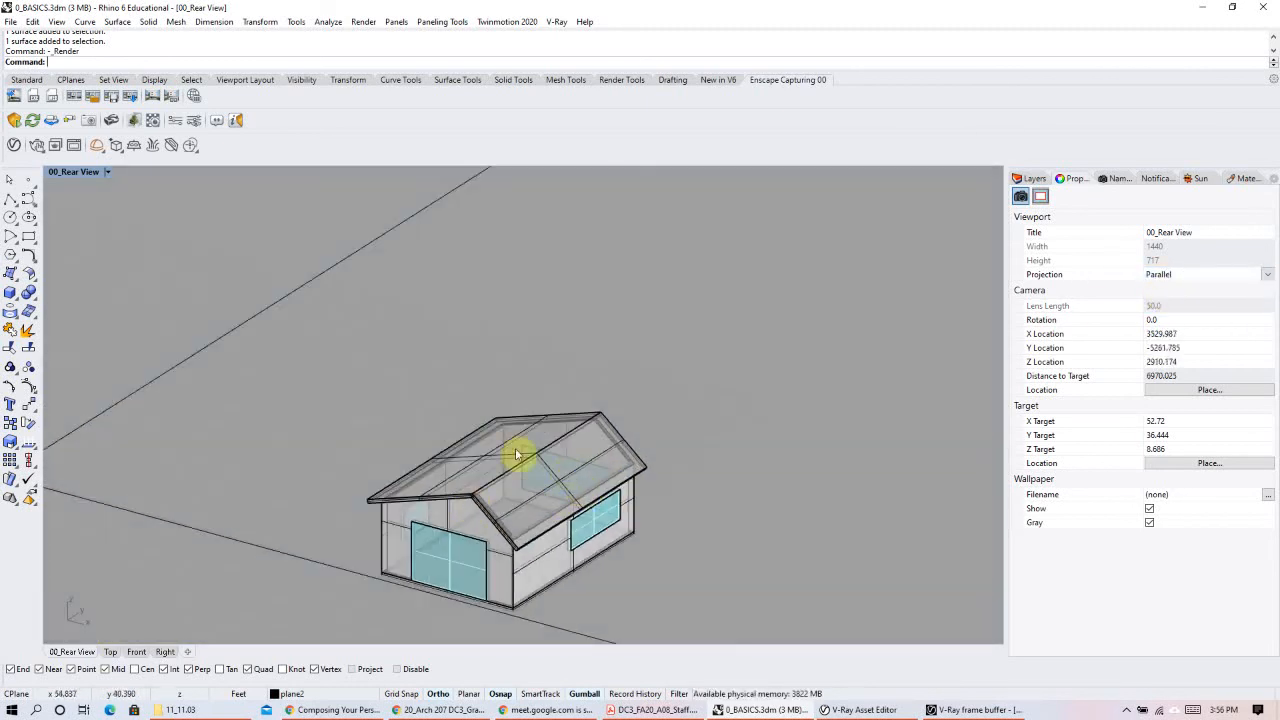
scroll(480, 432, "down", 8)
scroll(532, 502, "up", 6)
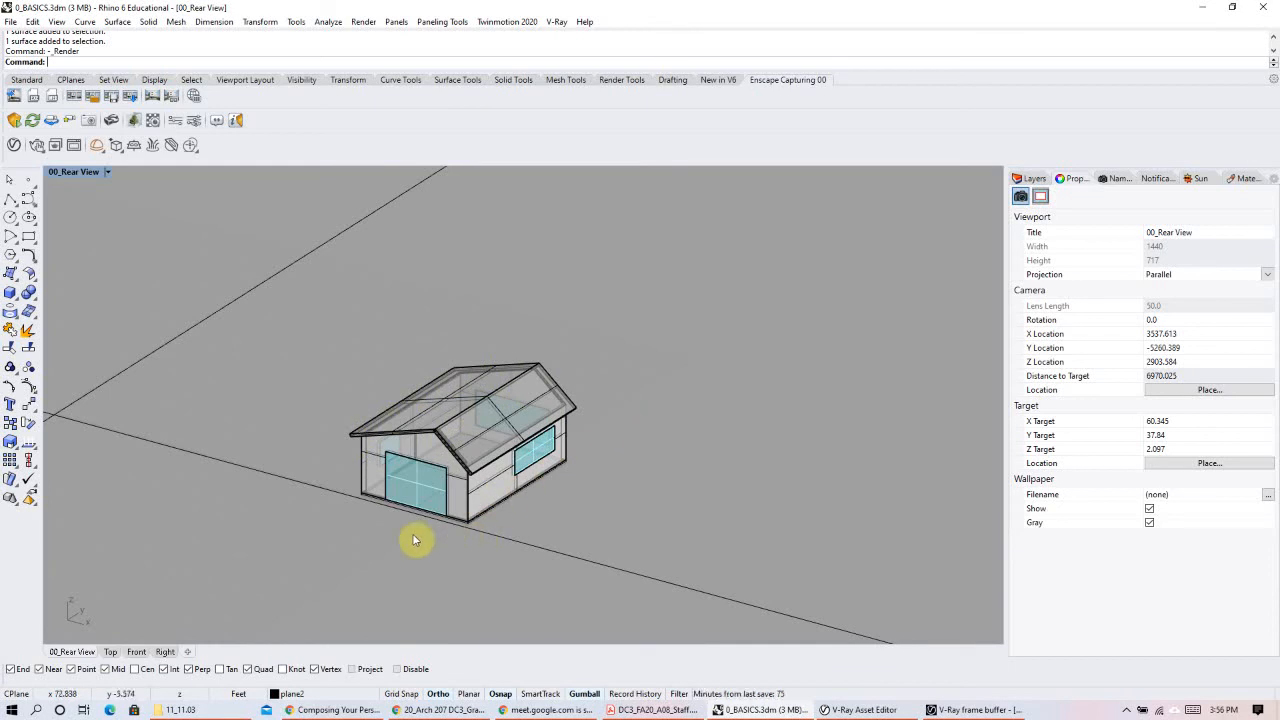
Step: Set the 00_Rear View projection to Perspective and bring the house back to a close, slightly raised view
left_click(1267, 277)
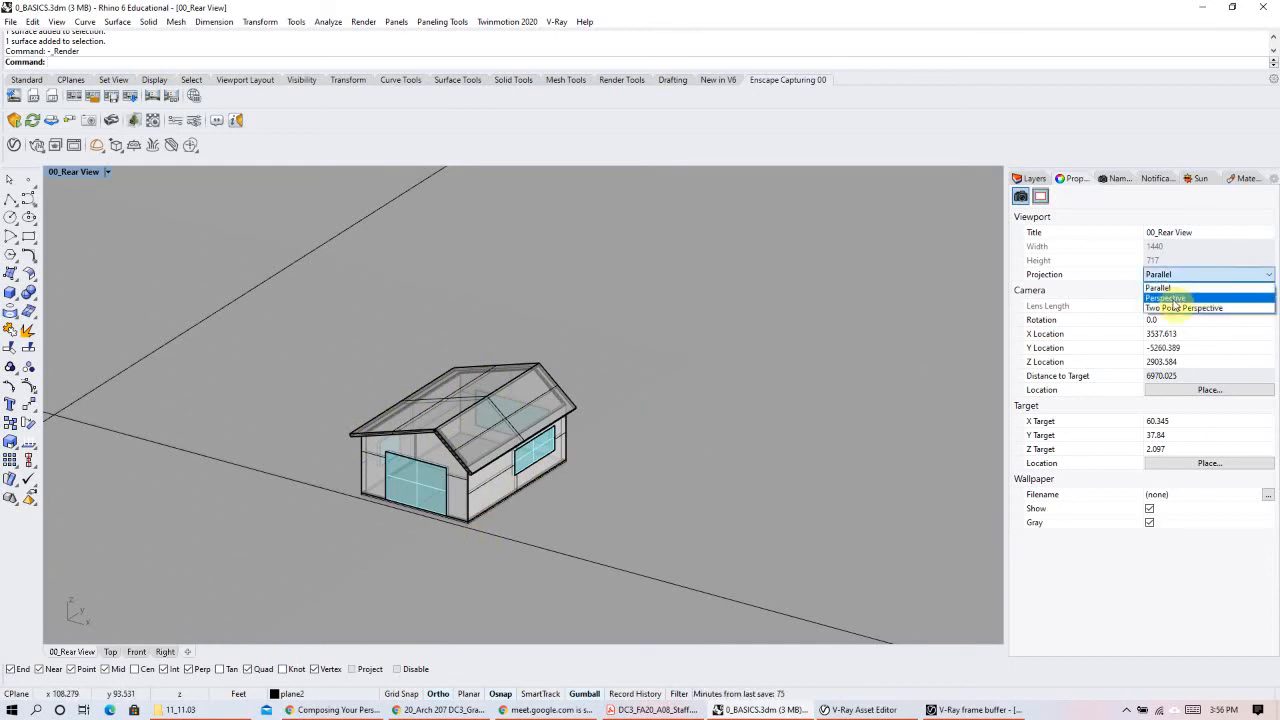
left_click(1176, 300)
scroll(547, 420, "up", 10)
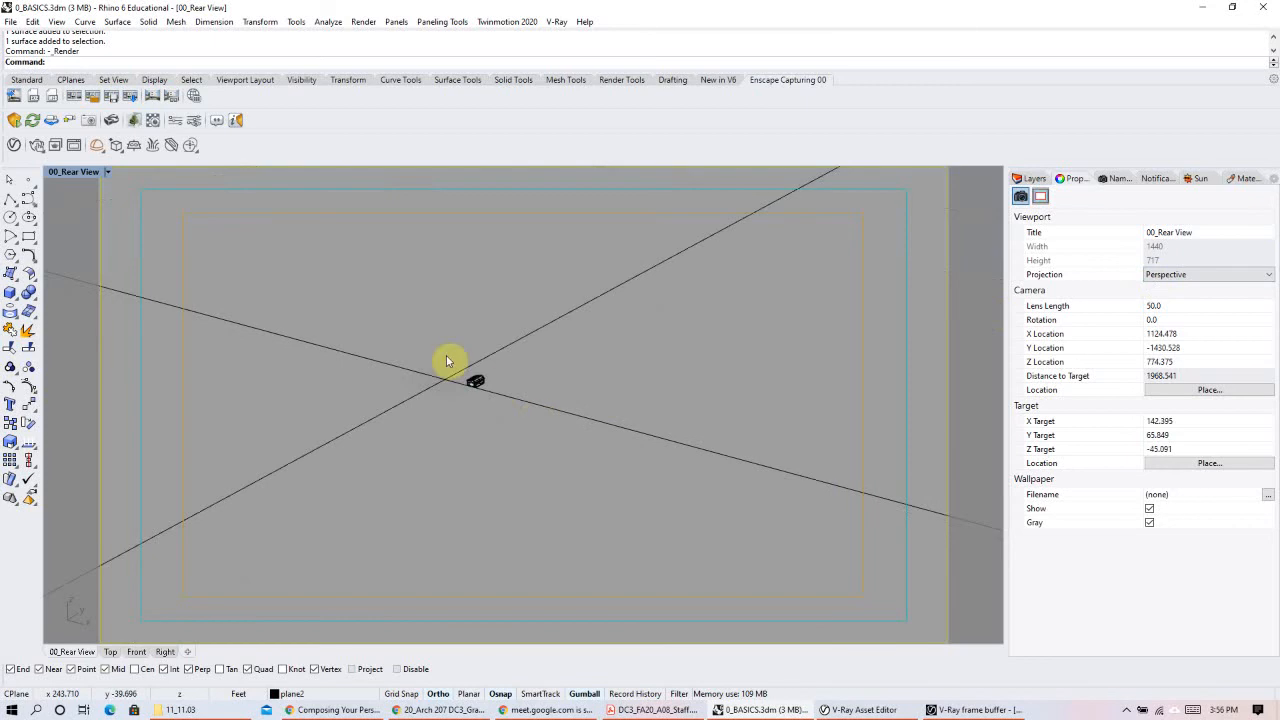
right_click_drag(512, 483, 510, 423)
scroll(510, 423, "up", 6)
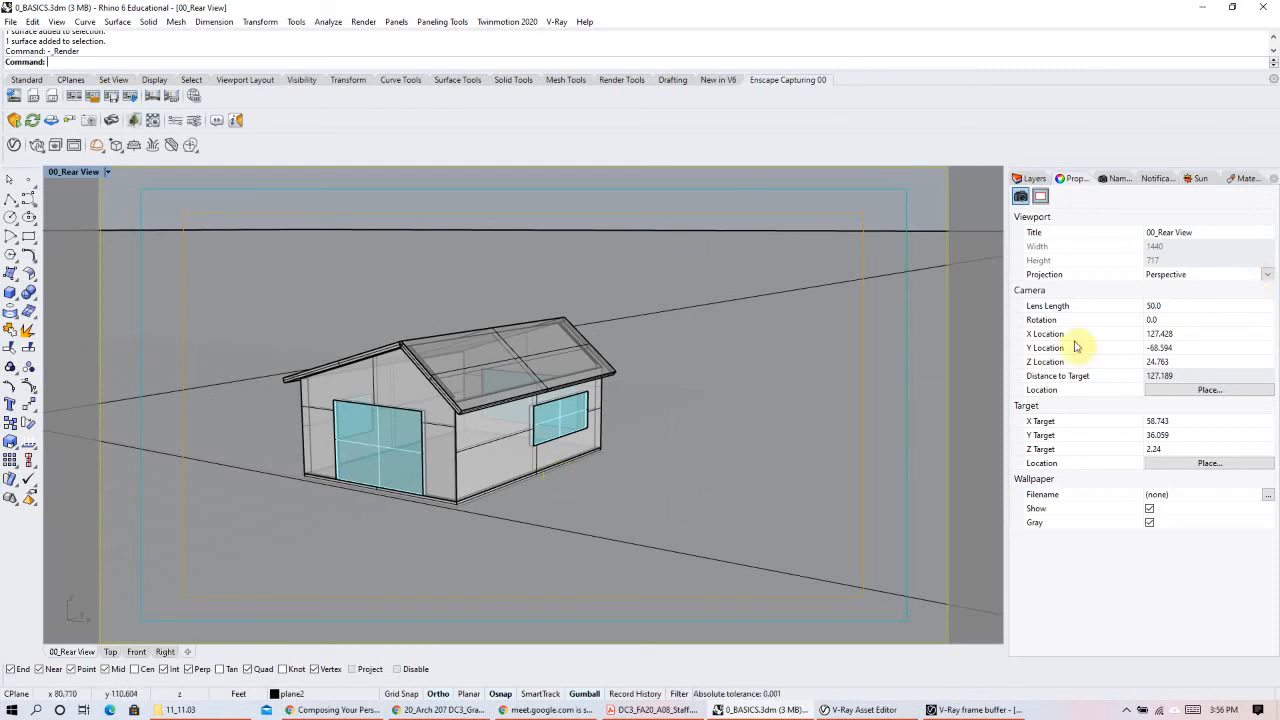
Step: Inspect the house in perspective from near ground level, and finish on a more distant, slightly raised view
left_click(1267, 274)
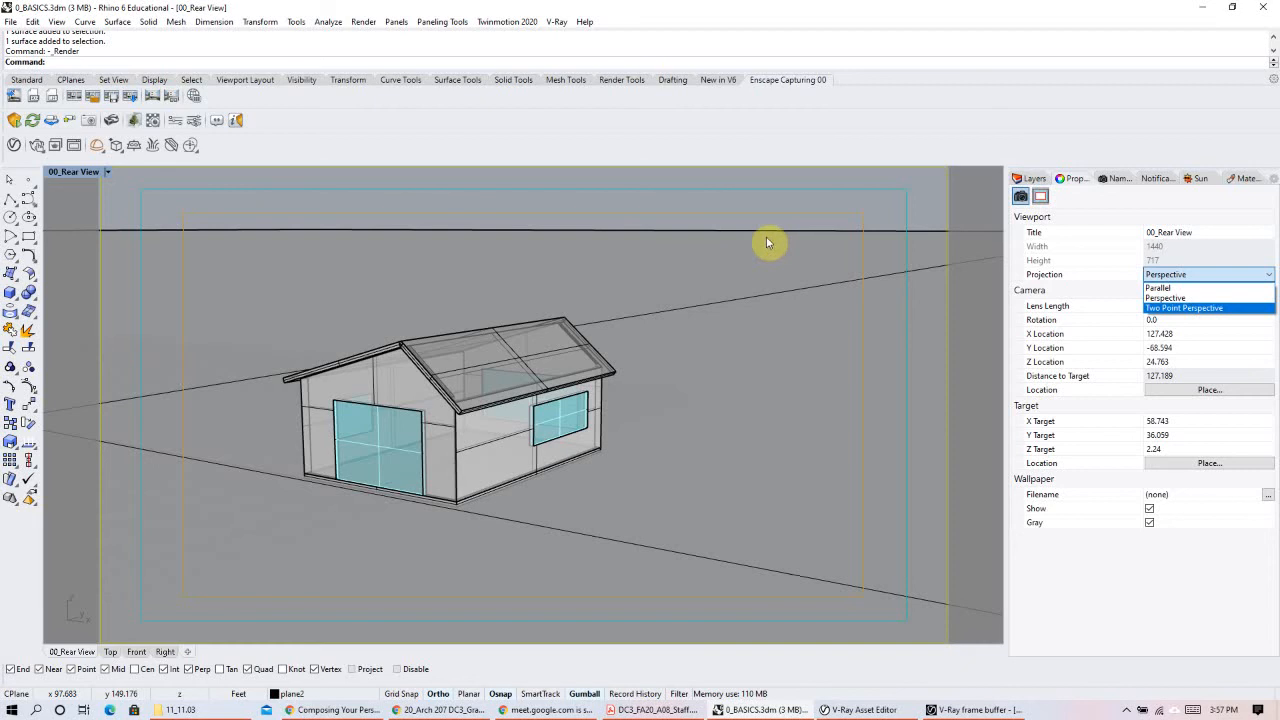
left_click(821, 228)
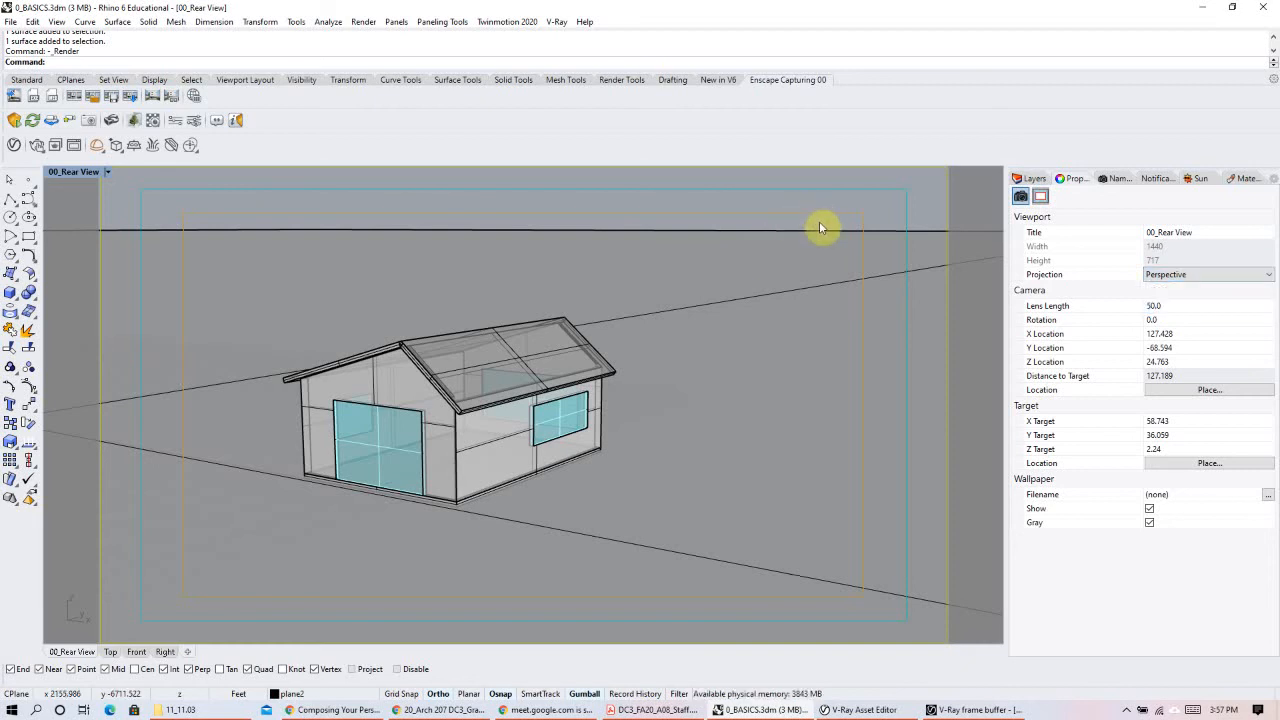
right_click_drag(550, 438, 543, 414)
scroll(521, 379, "up", 2)
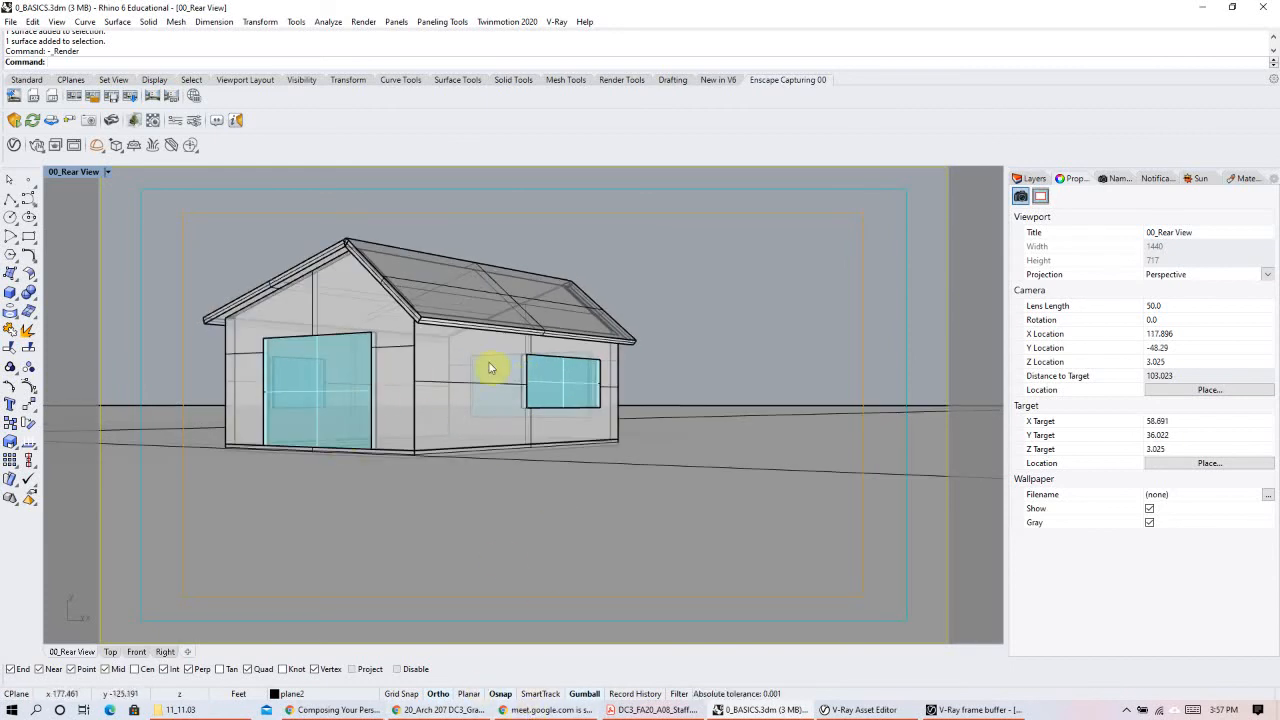
scroll(528, 357, "down", 3)
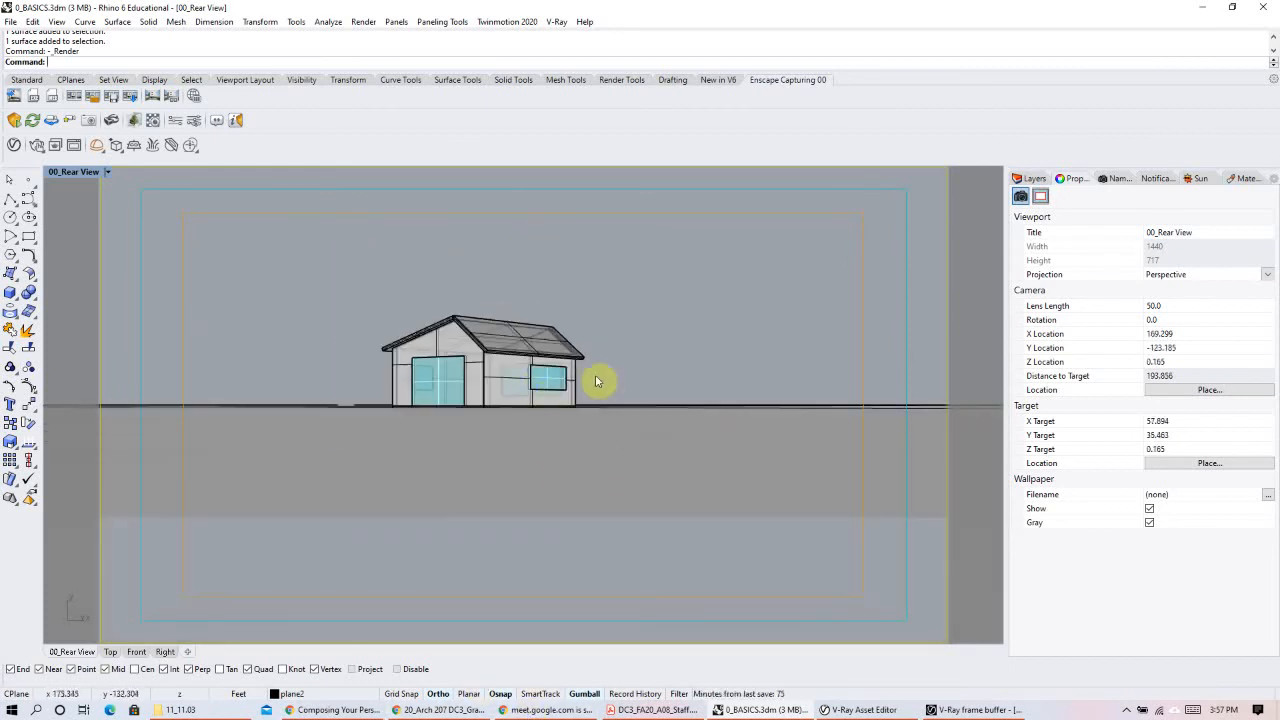
right_click_drag(574, 314, 430, 403)
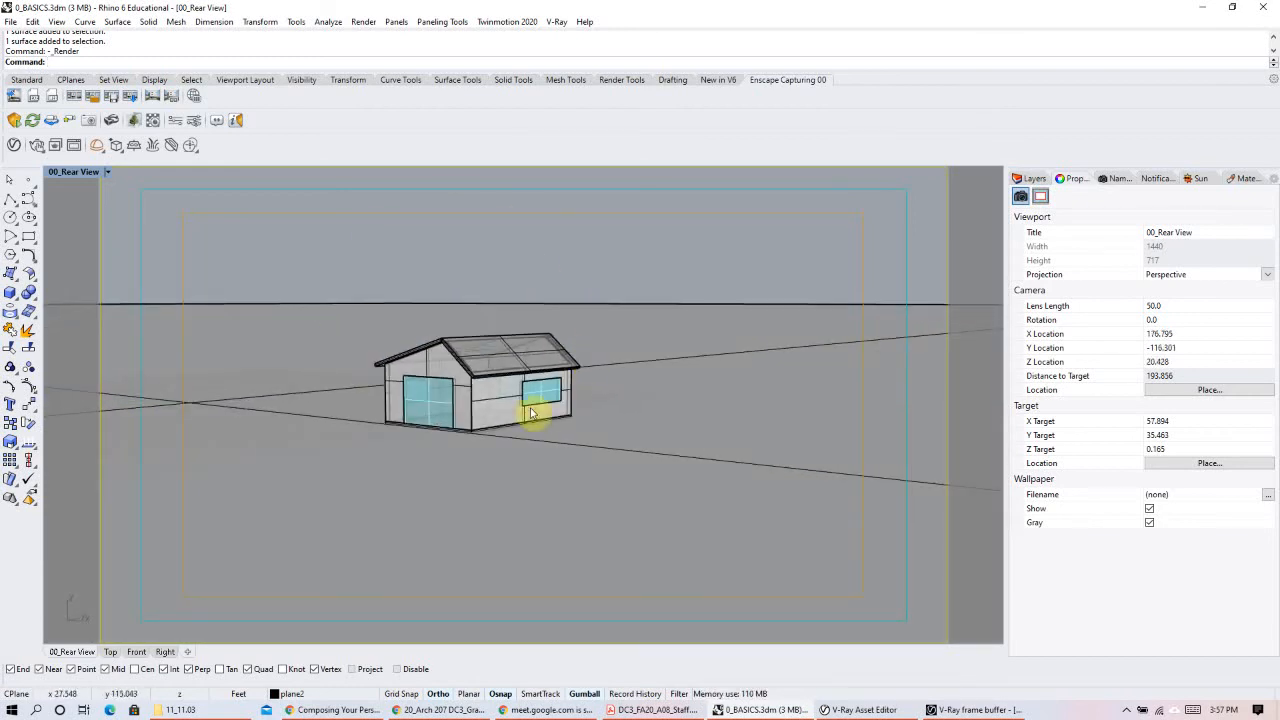
Step: Switch to the composing-your-perspectives article in Chrome and read the "Don't be a Giant" section on eye-level camera height
mouse_move(366, 712)
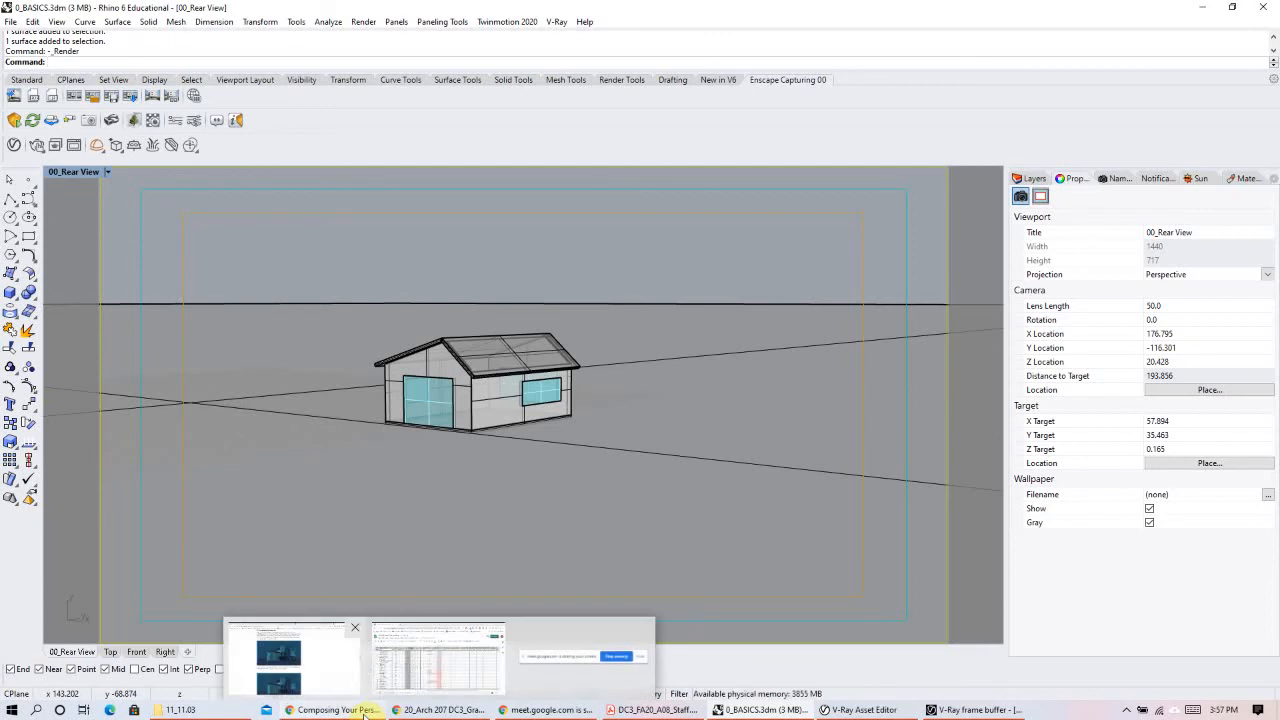
left_click(290, 650)
scroll(543, 447, "down", 7)
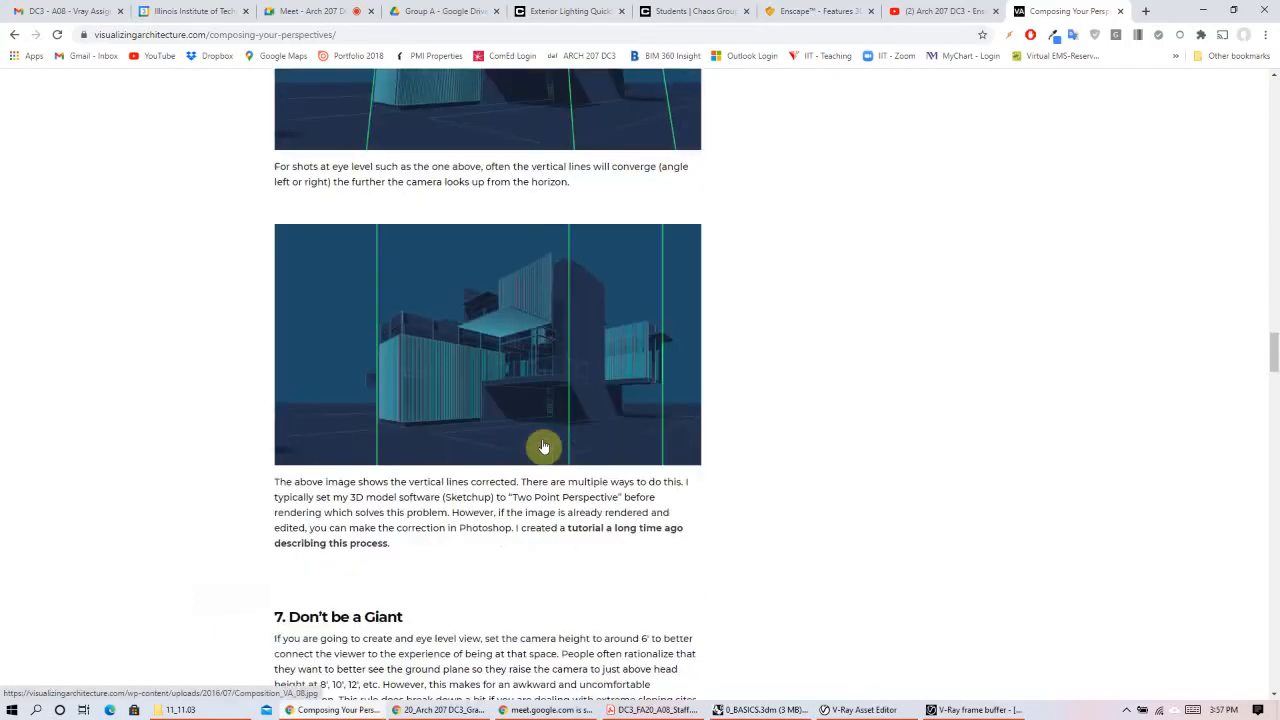
scroll(740, 373, "down", 1)
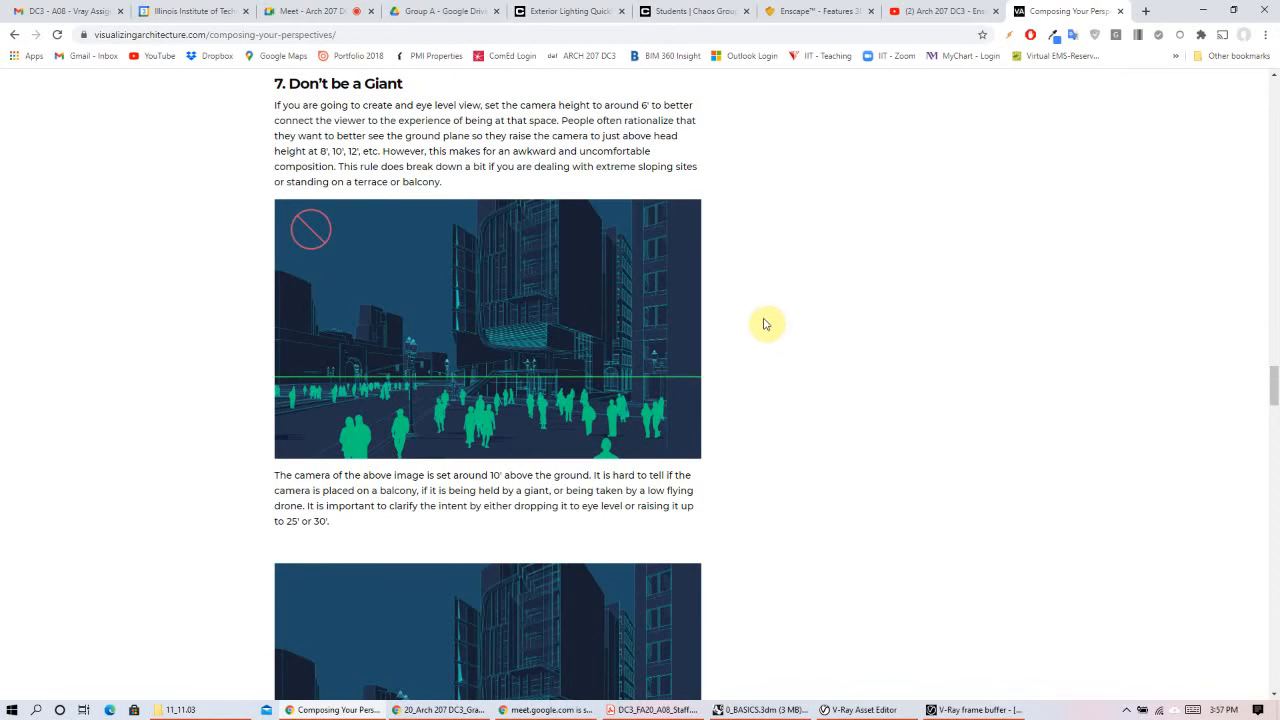
scroll(770, 403, "down", 1)
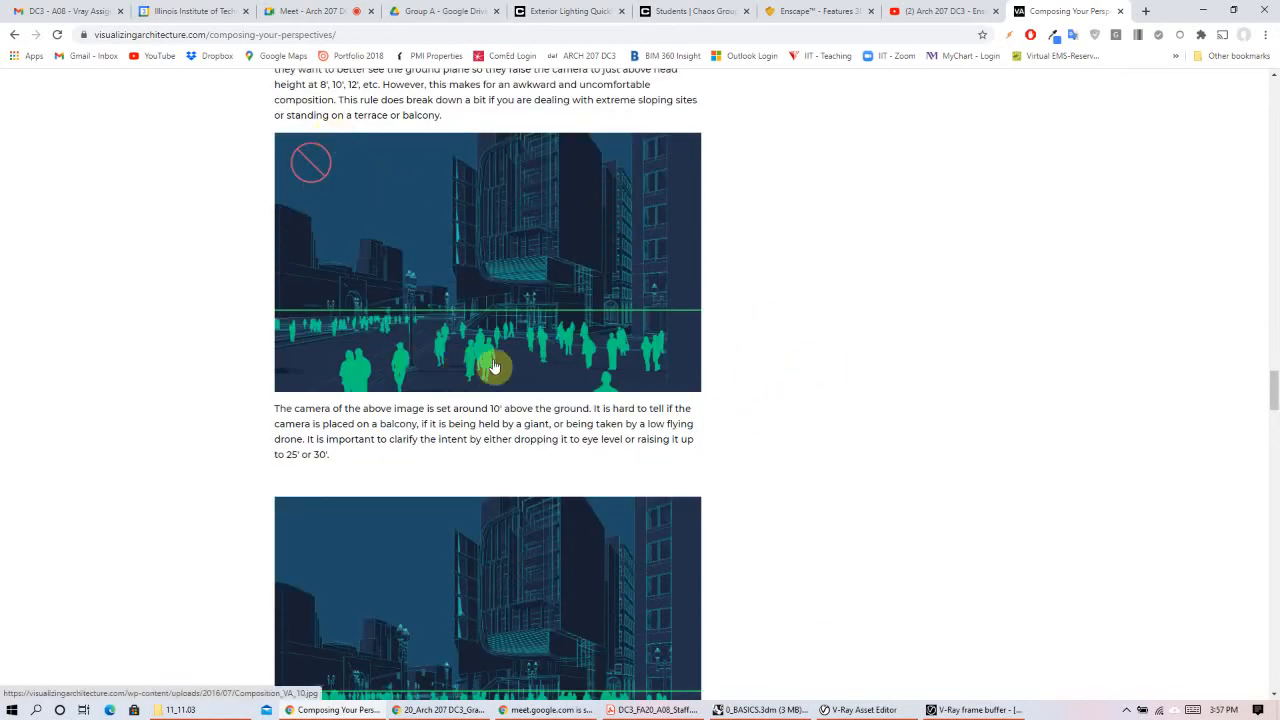
scroll(514, 432, "down", 1)
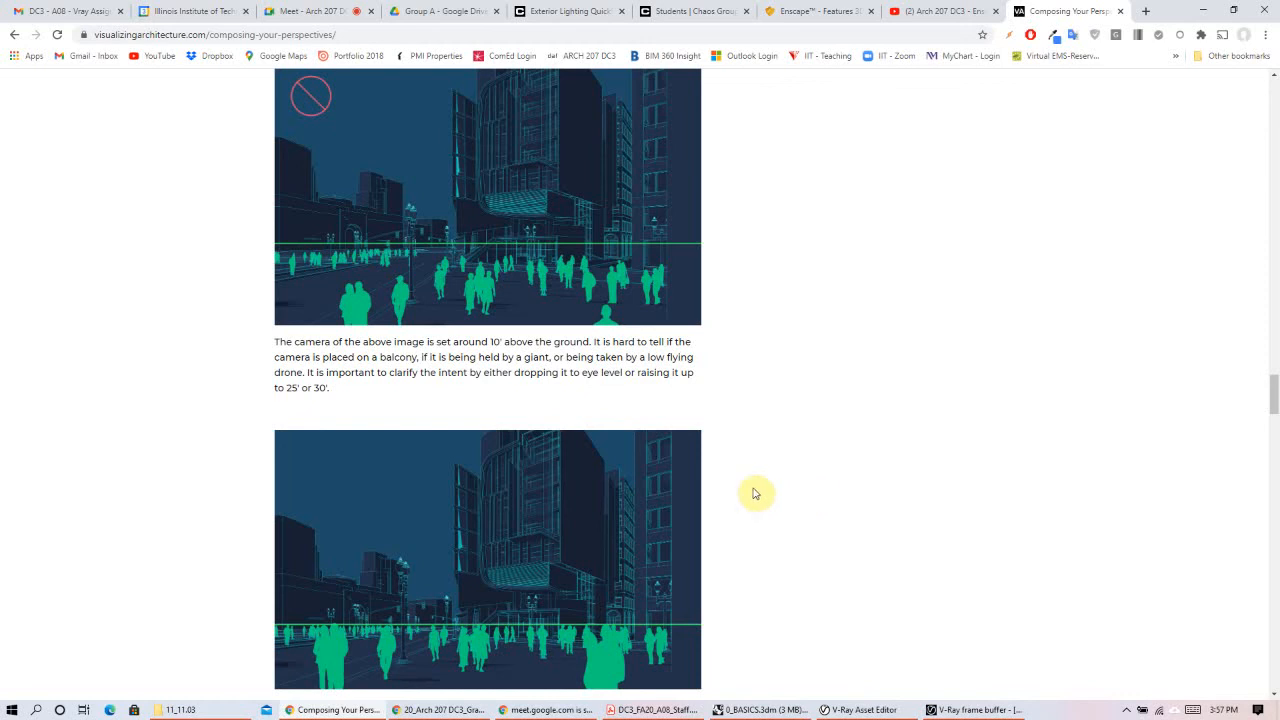
scroll(811, 462, "down", 2)
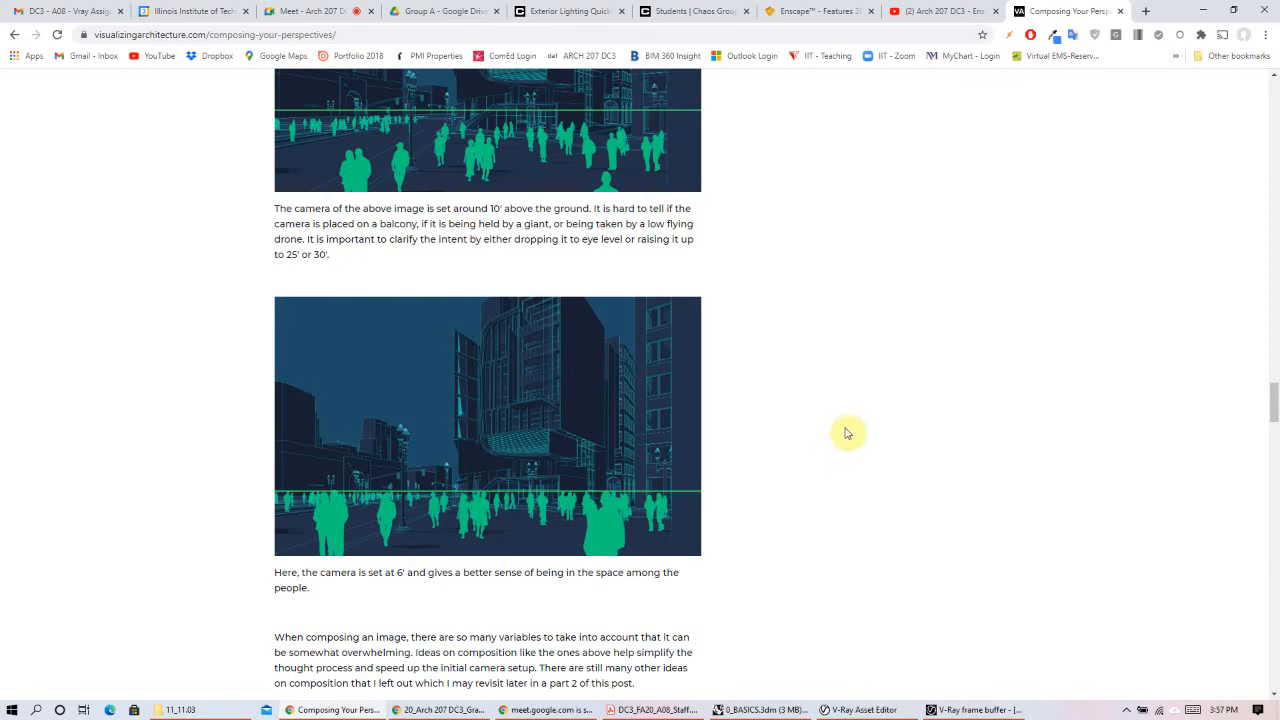
scroll(846, 434, "up", 2)
scroll(460, 375, "up", 2)
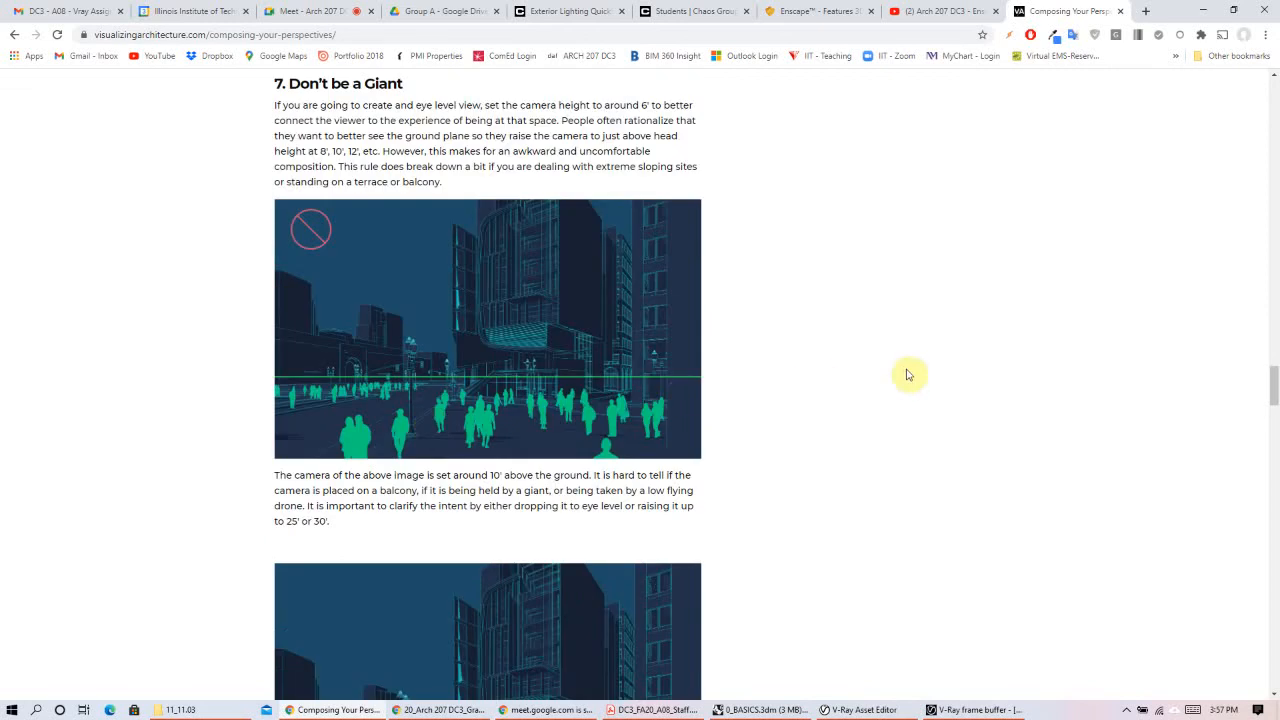
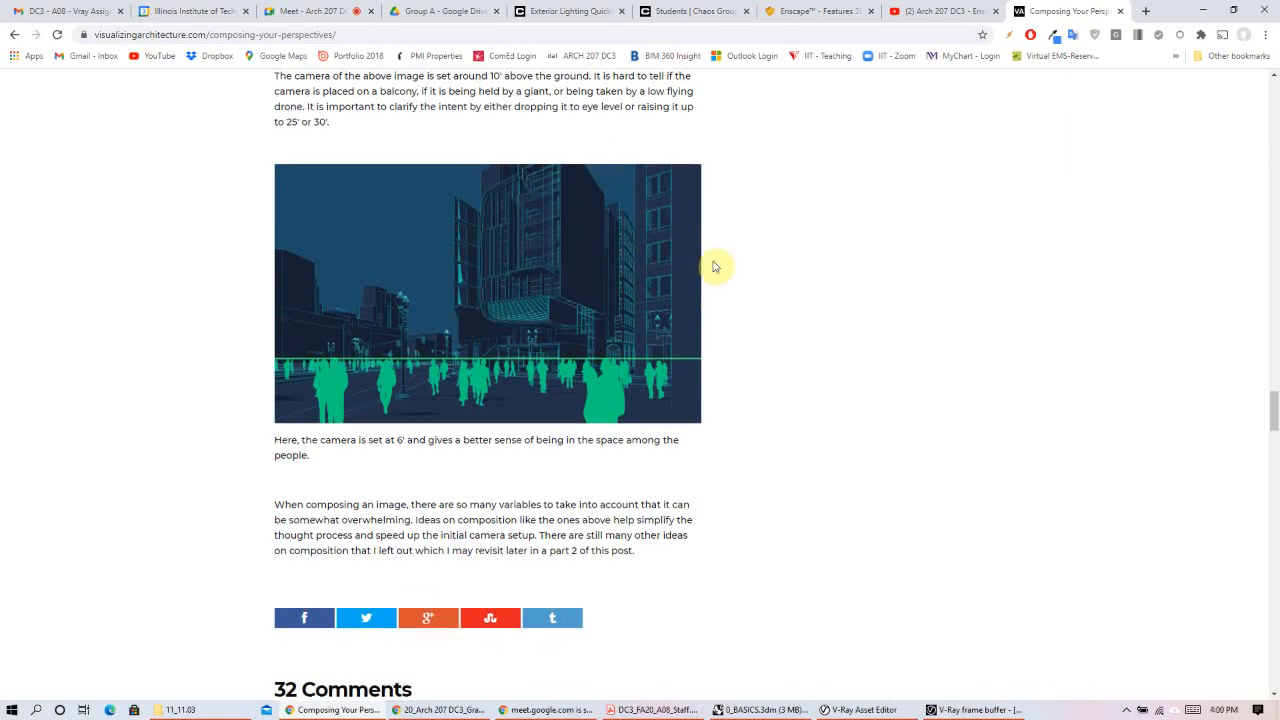
Step: Compare the article's example images for the 10' and 6' camera heights and return to the section's introduction
scroll(646, 305, "up", 2)
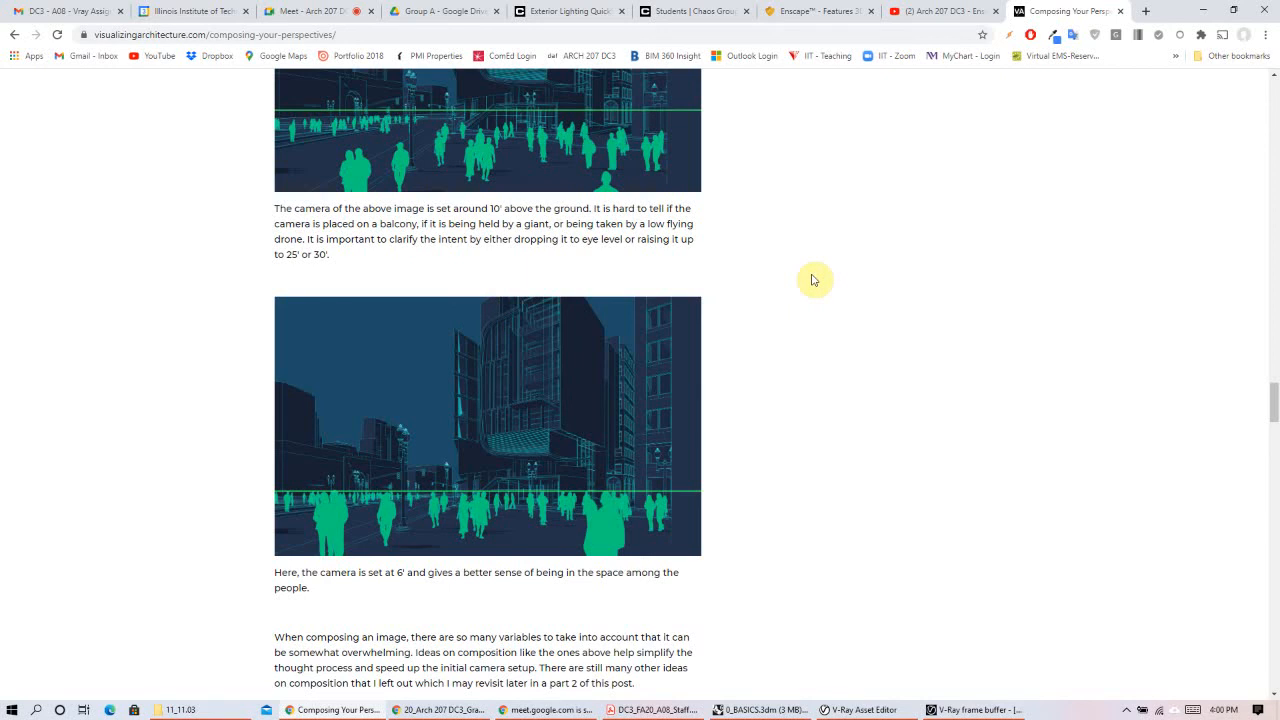
scroll(1003, 400, "up", 2)
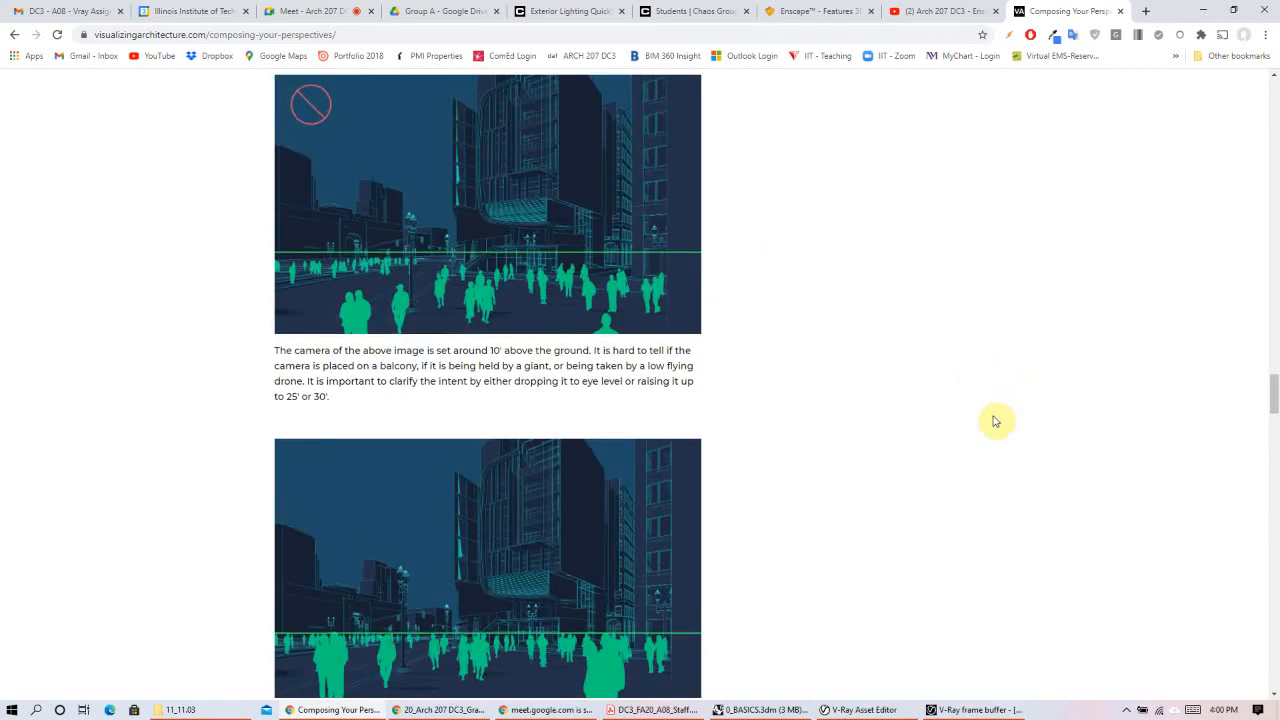
scroll(823, 497, "up", 1)
scroll(300, 386, "down", 2)
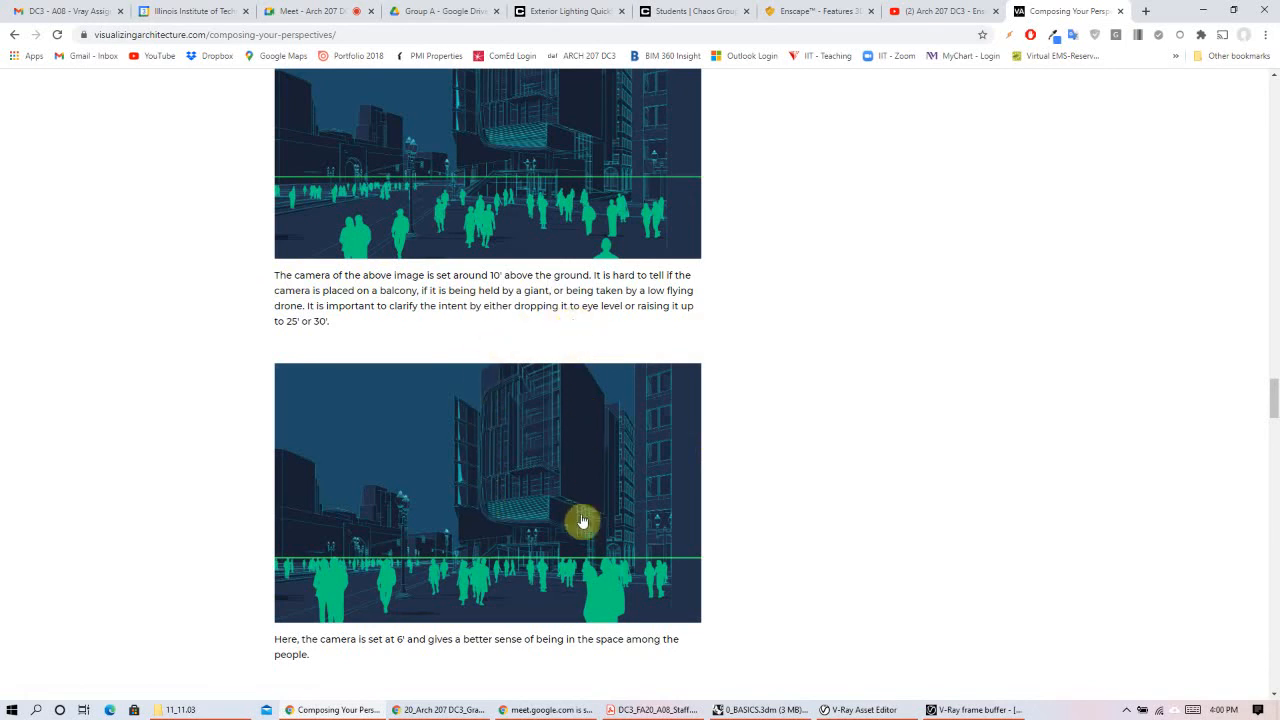
scroll(583, 521, "down", 2)
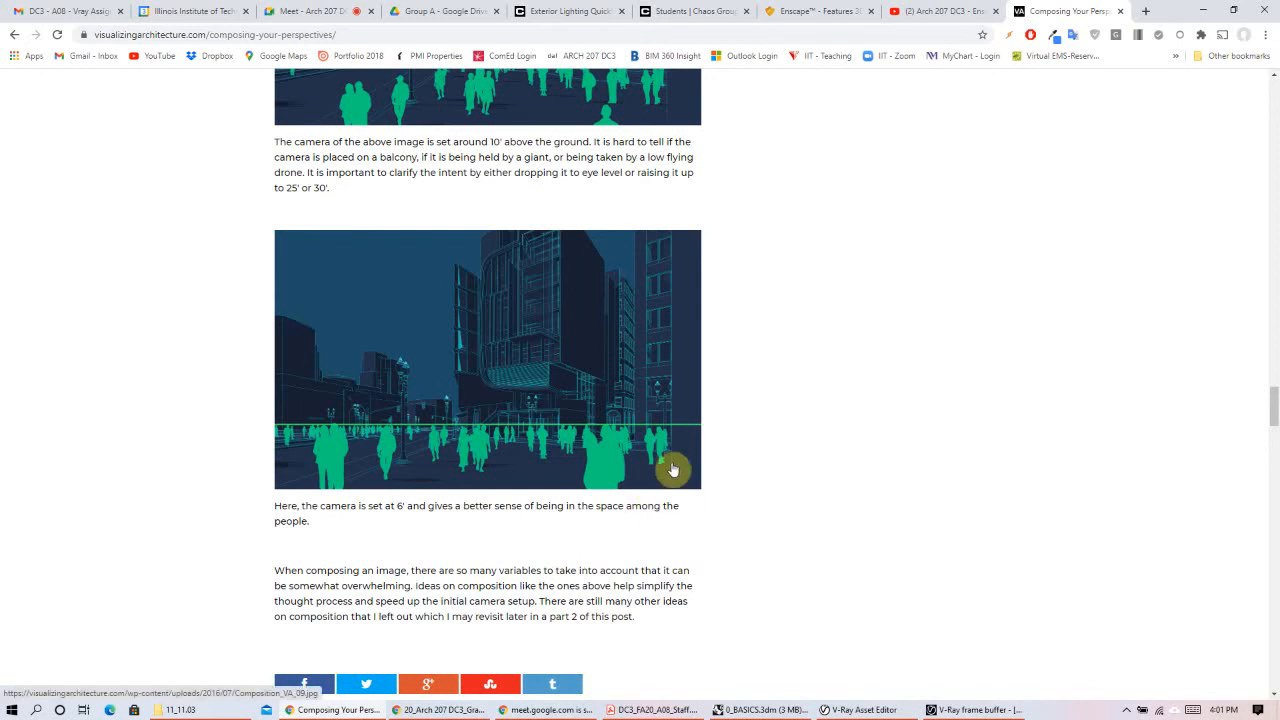
scroll(778, 456, "up", 3)
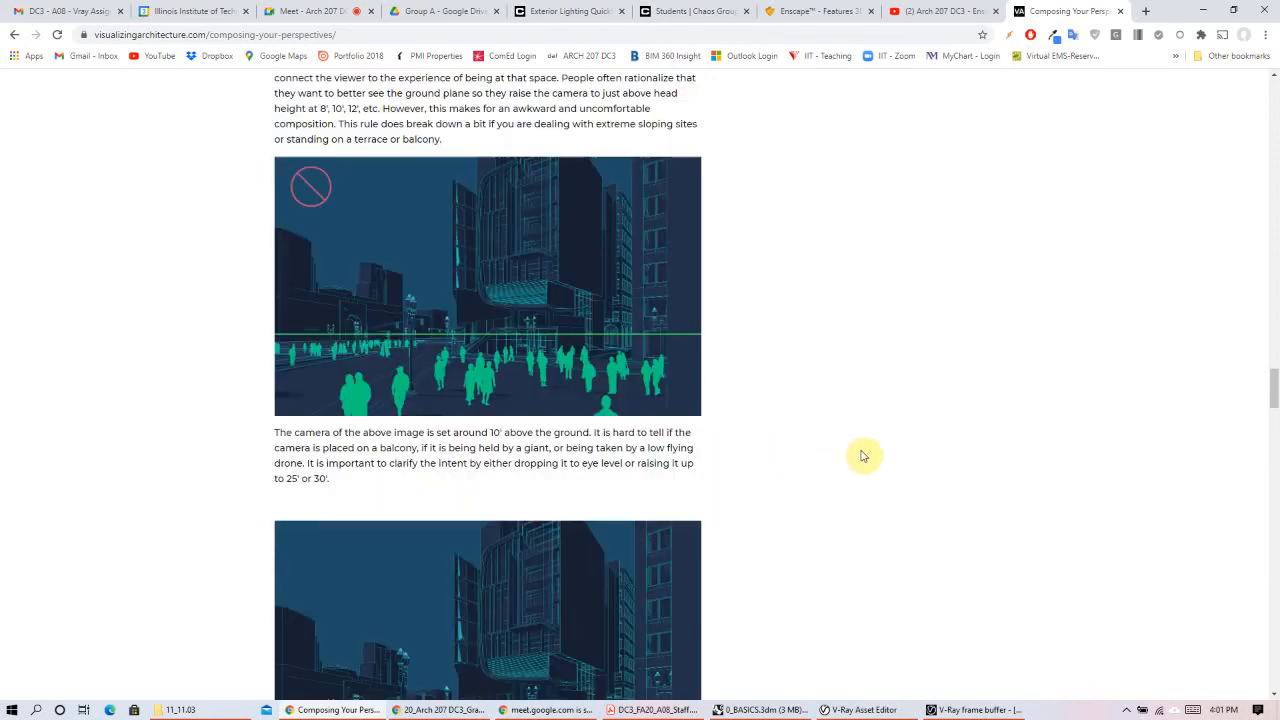
scroll(858, 448, "up", 3)
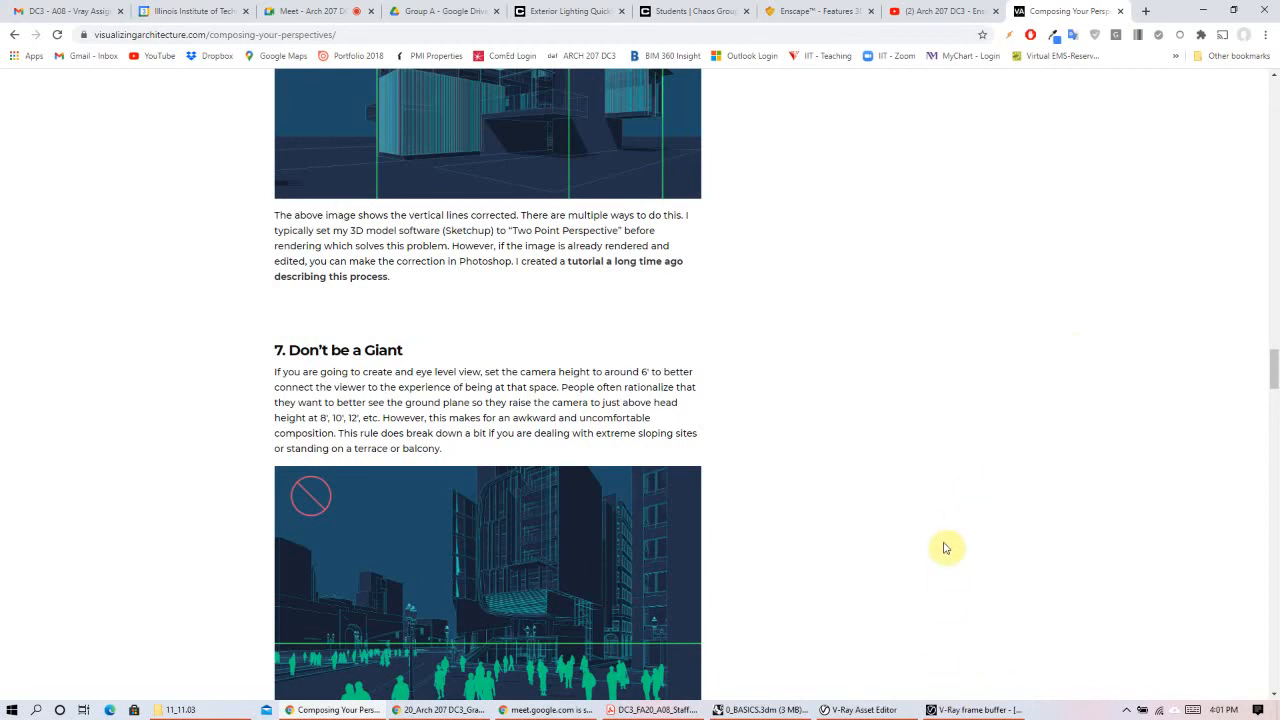
Step: Switch back to the house model in Rhino, bring up its named views, and display all four viewports
left_click(777, 709)
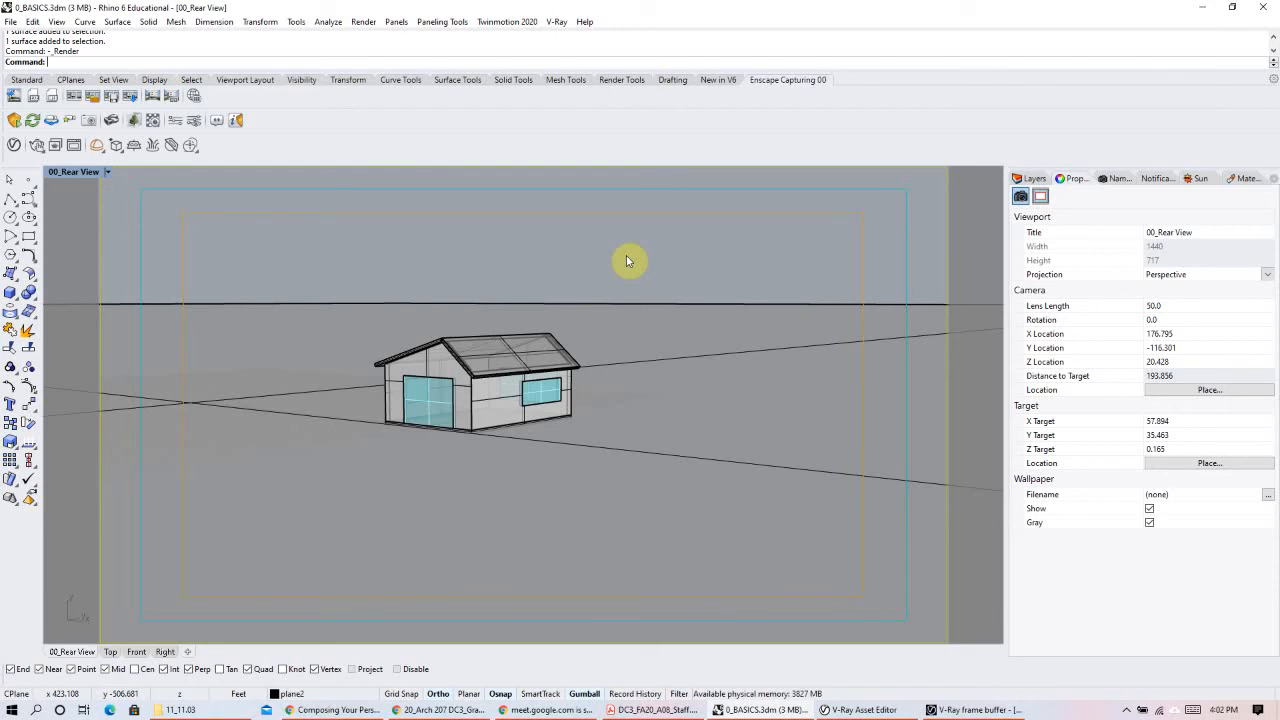
left_click(1122, 180)
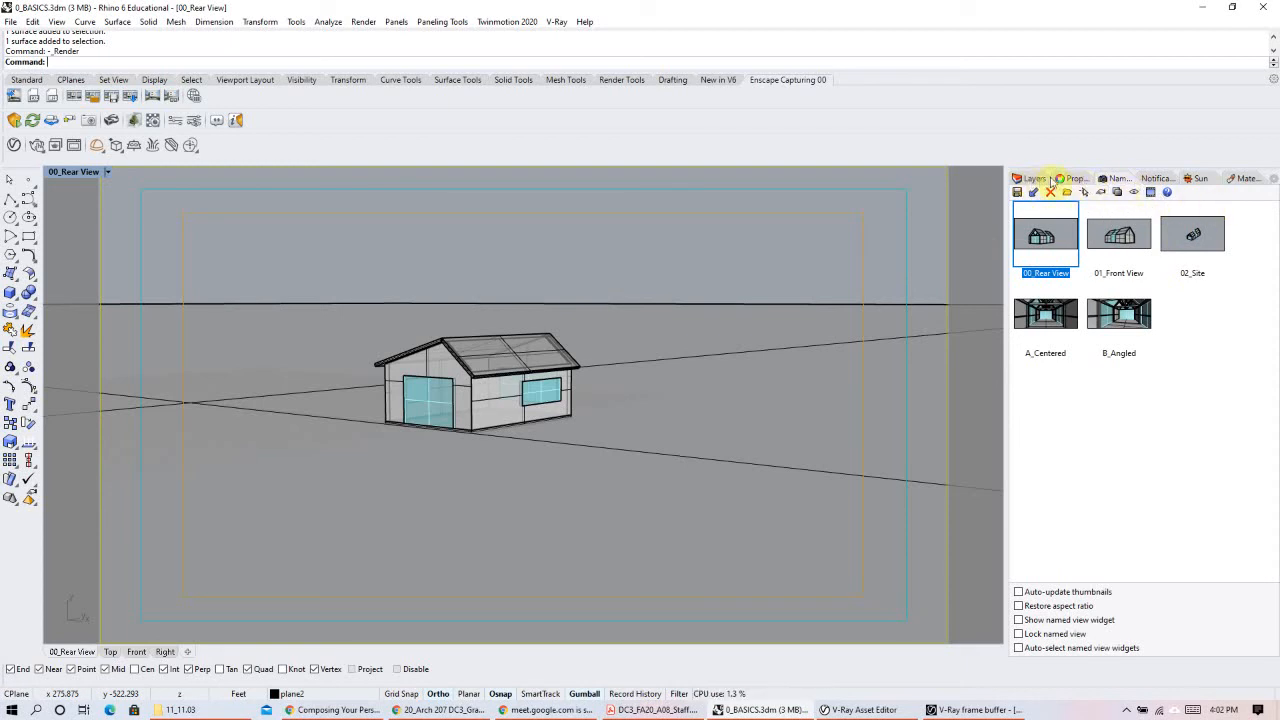
left_click(1273, 181)
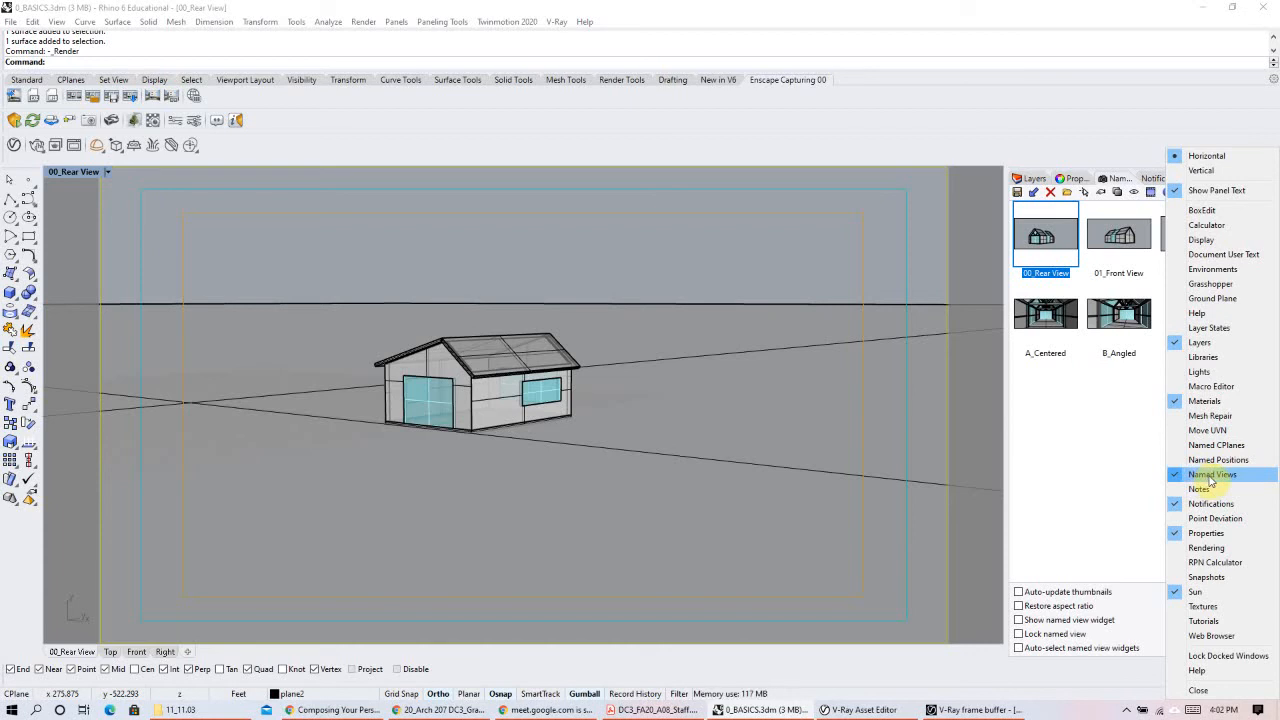
left_click(1109, 419)
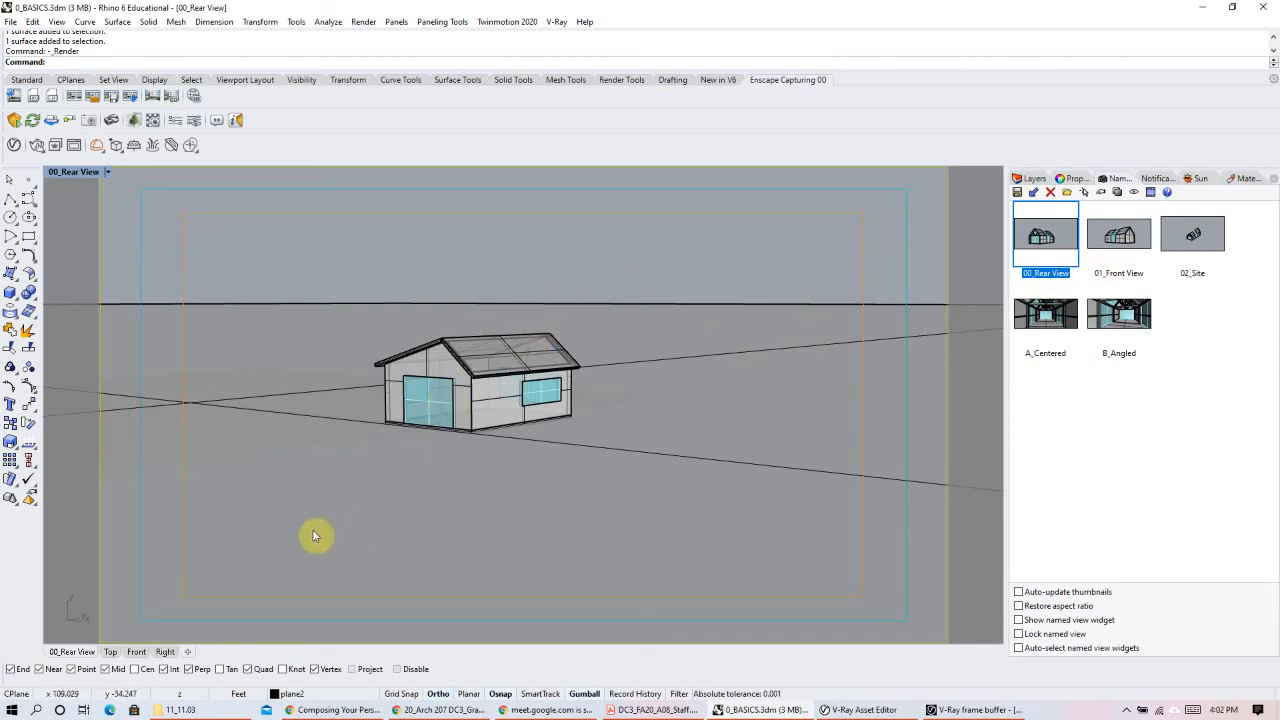
double_click(70, 176)
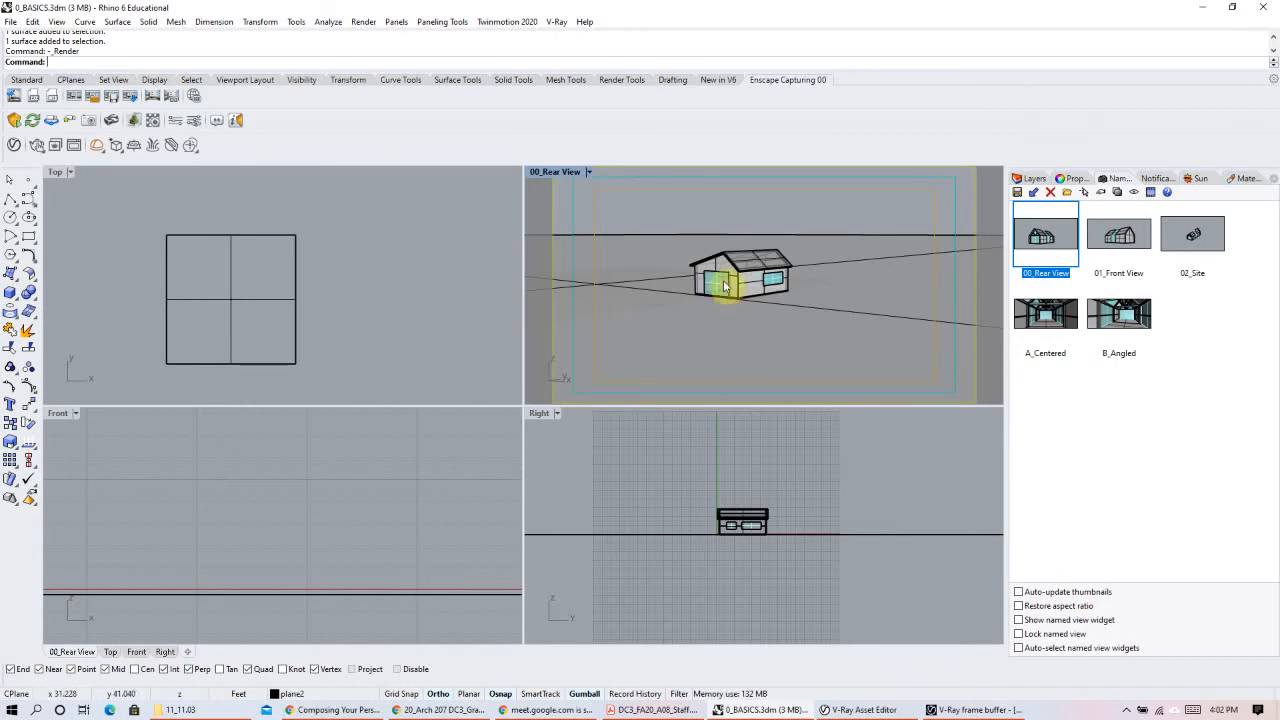
Step: Frame the house in the Front viewport, set the rear-view viewport to the standard Perspective view, and orbit it down to near ground level
scroll(214, 560, "down", 12)
right_click_drag(435, 478, 279, 538)
scroll(235, 536, "up", 8)
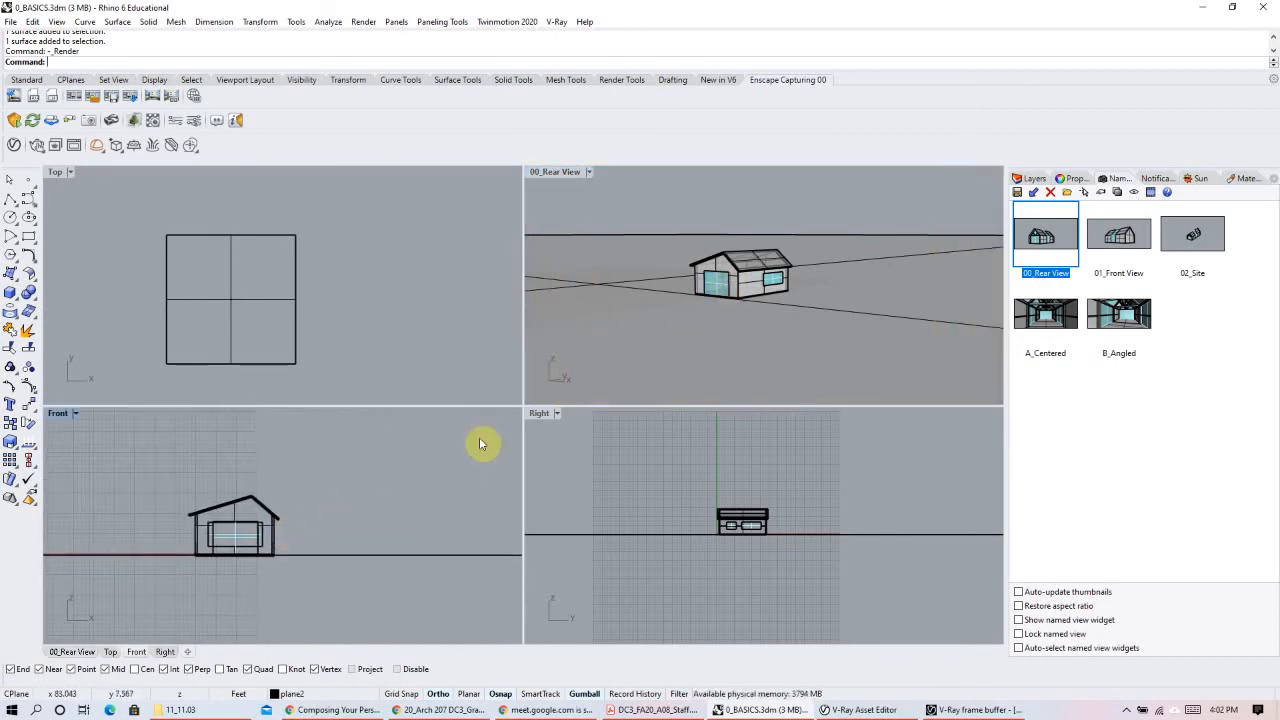
left_click(600, 199)
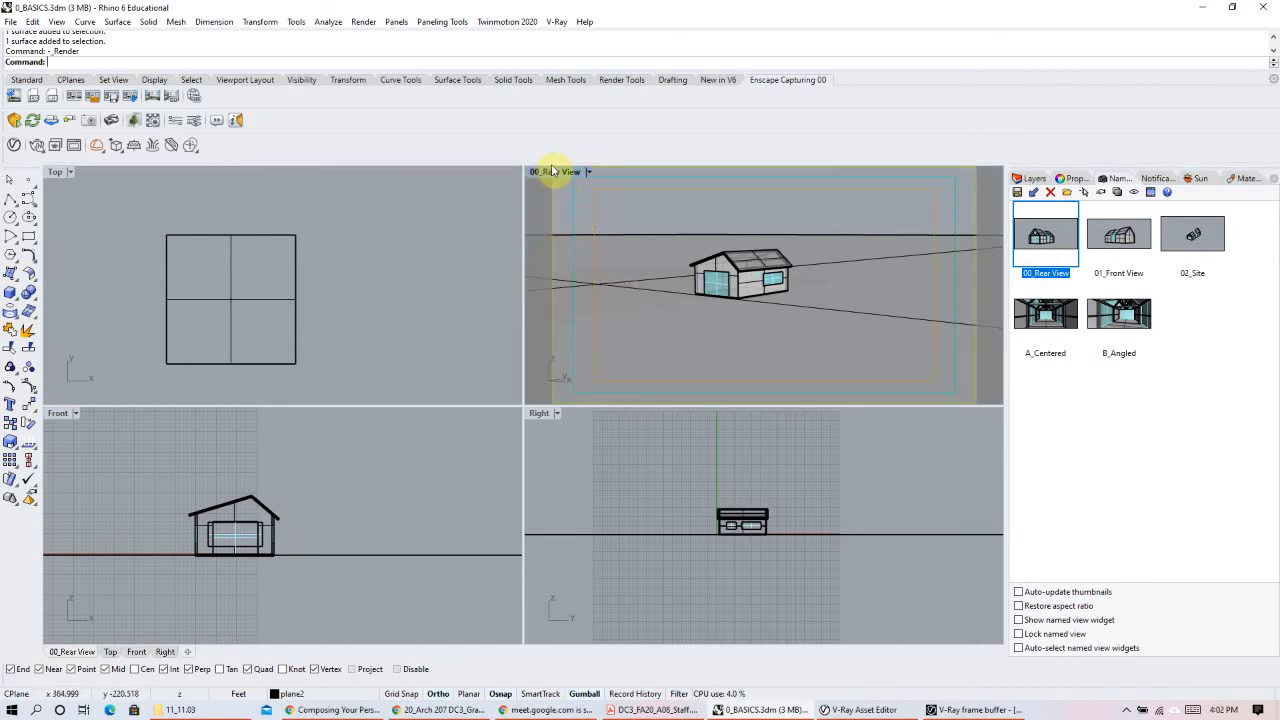
left_click(588, 172)
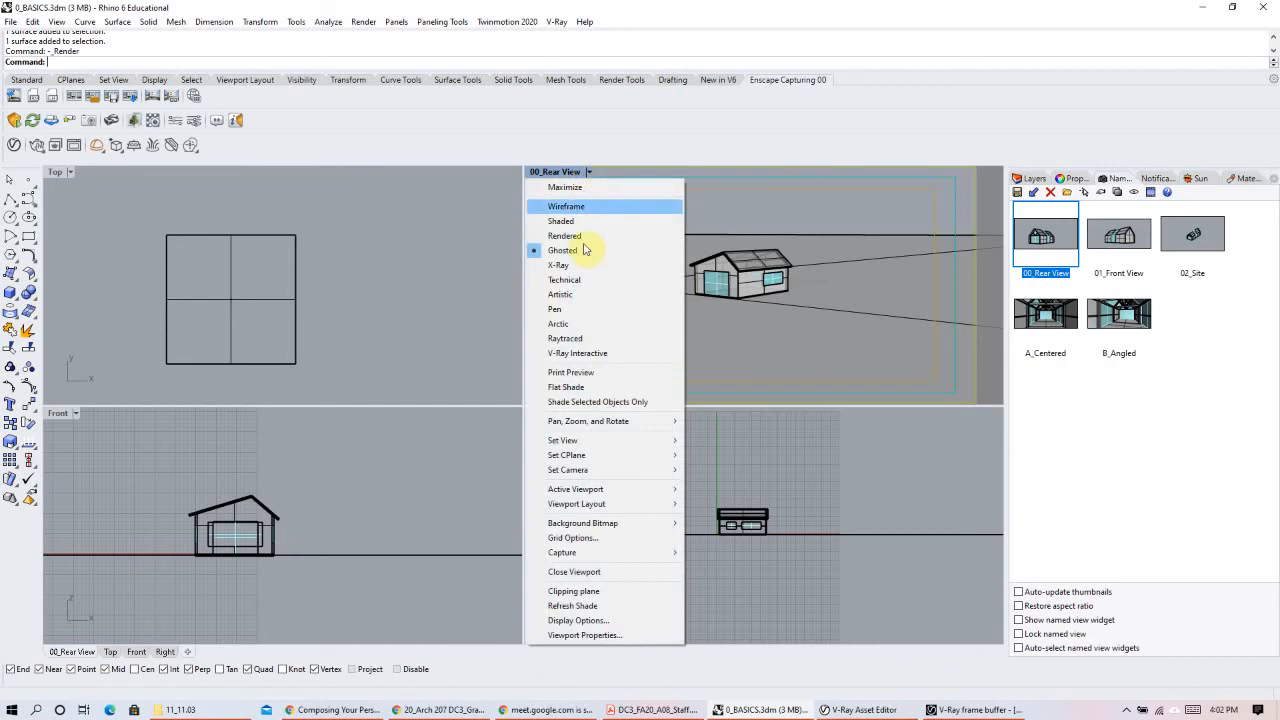
mouse_move(614, 443)
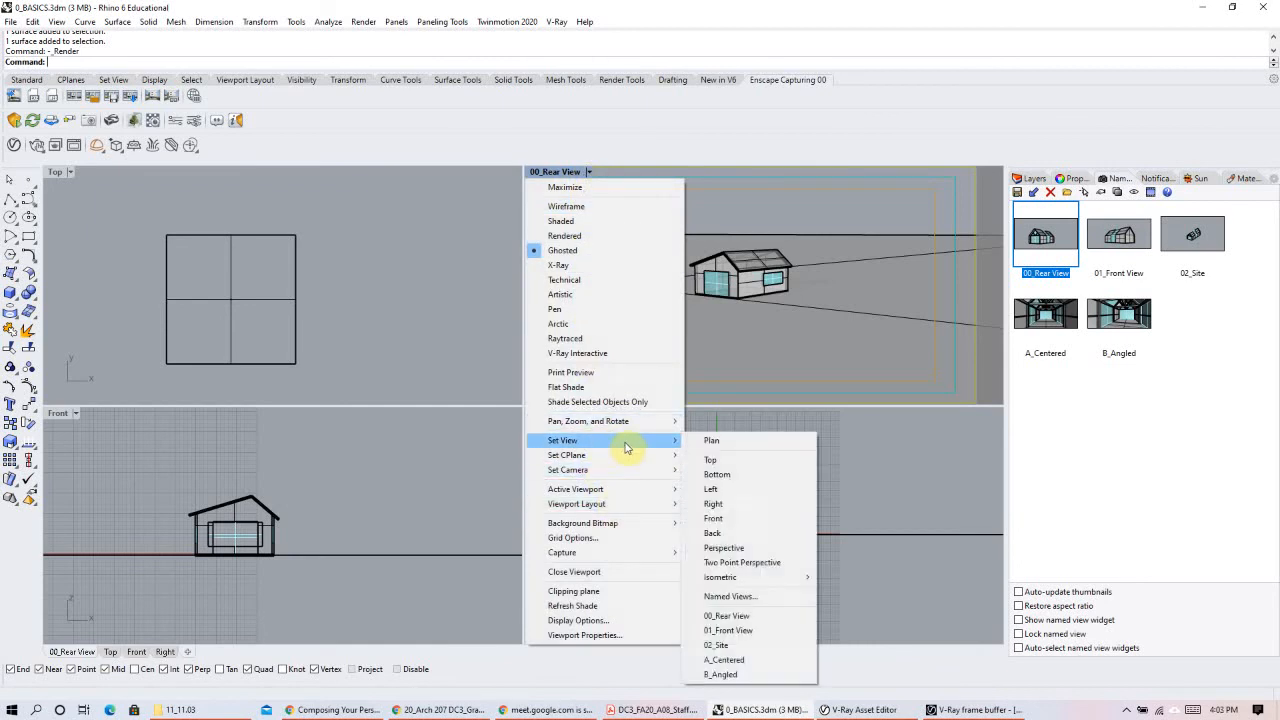
left_click(753, 546)
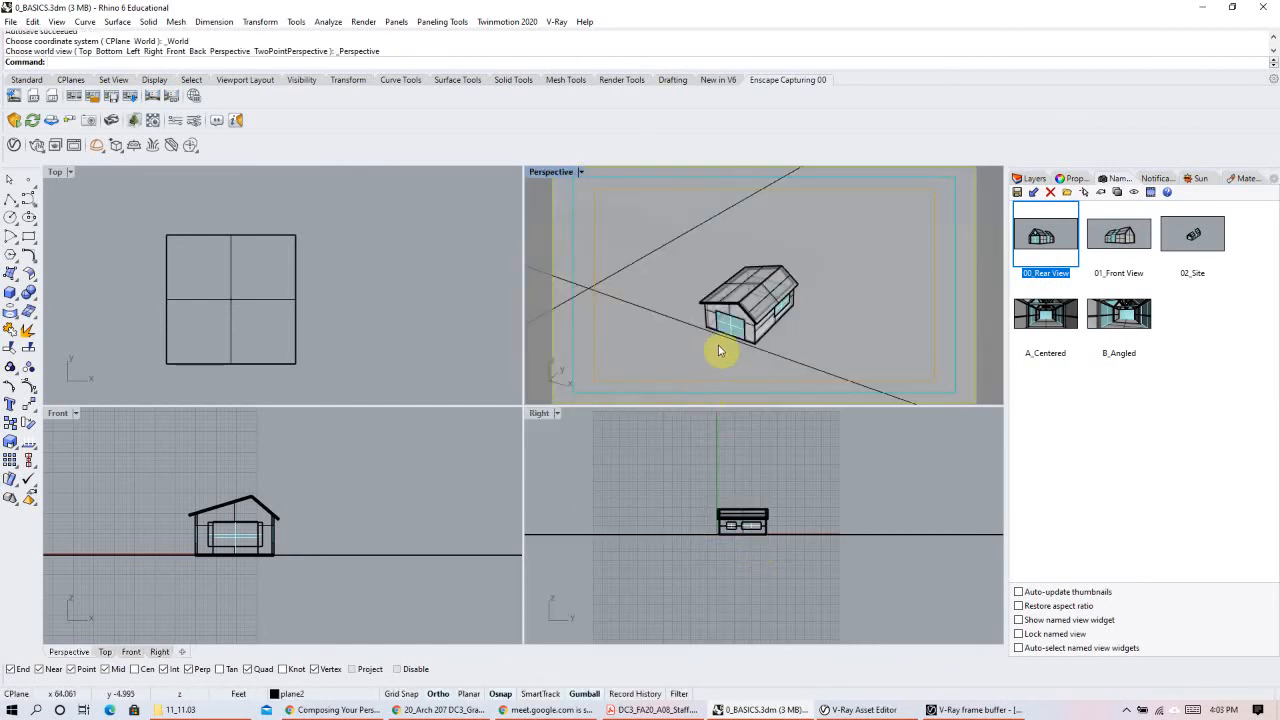
mouse_move(825, 326)
right_mouse_down()
mouse_move(811, 257)
mouse_move(766, 277)
mouse_move(806, 340)
mouse_move(810, 317)
right_mouse_up()
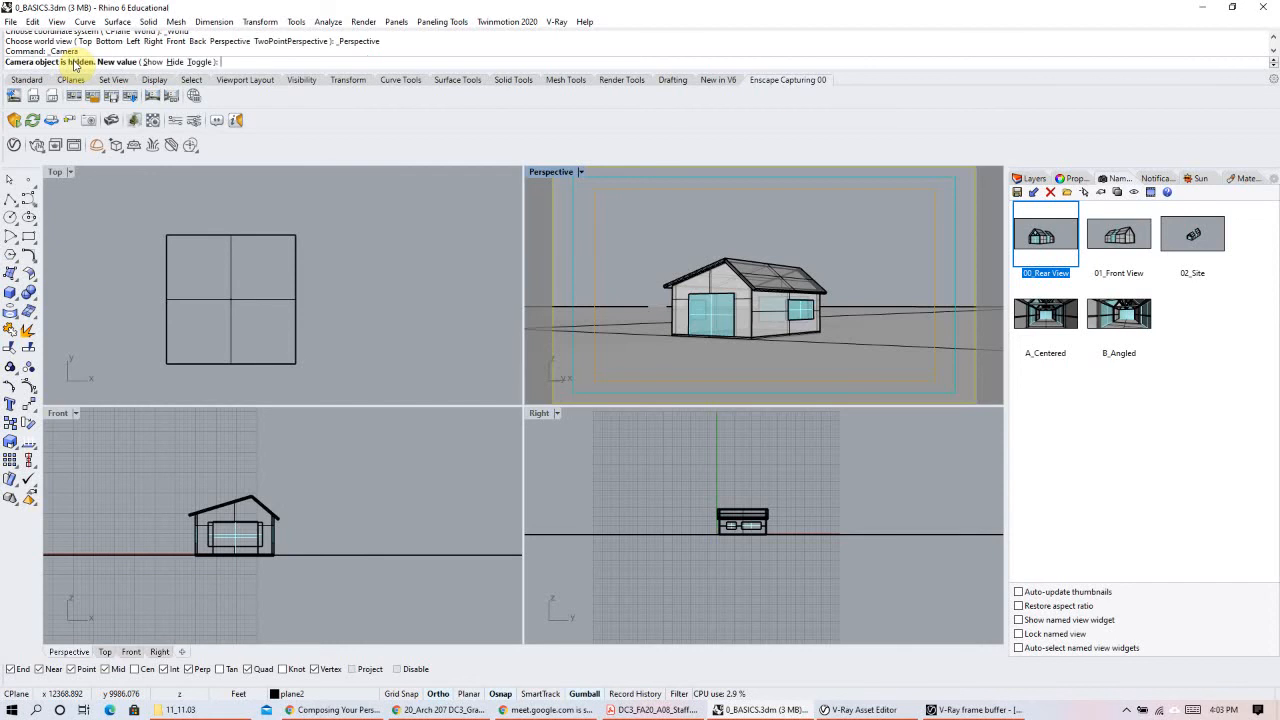
Step: Show the Perspective viewport's camera object and move its location point in plan about 13 ft in the negative X direction
left_click(152, 62)
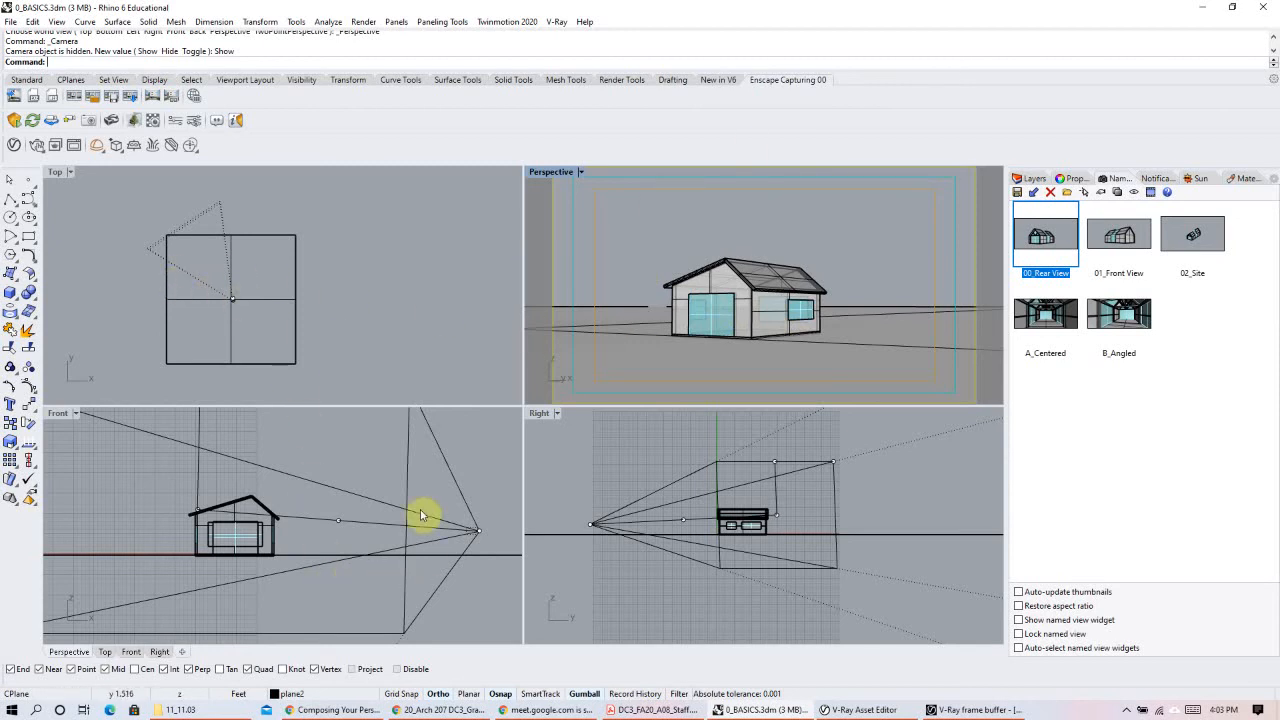
left_click(477, 533)
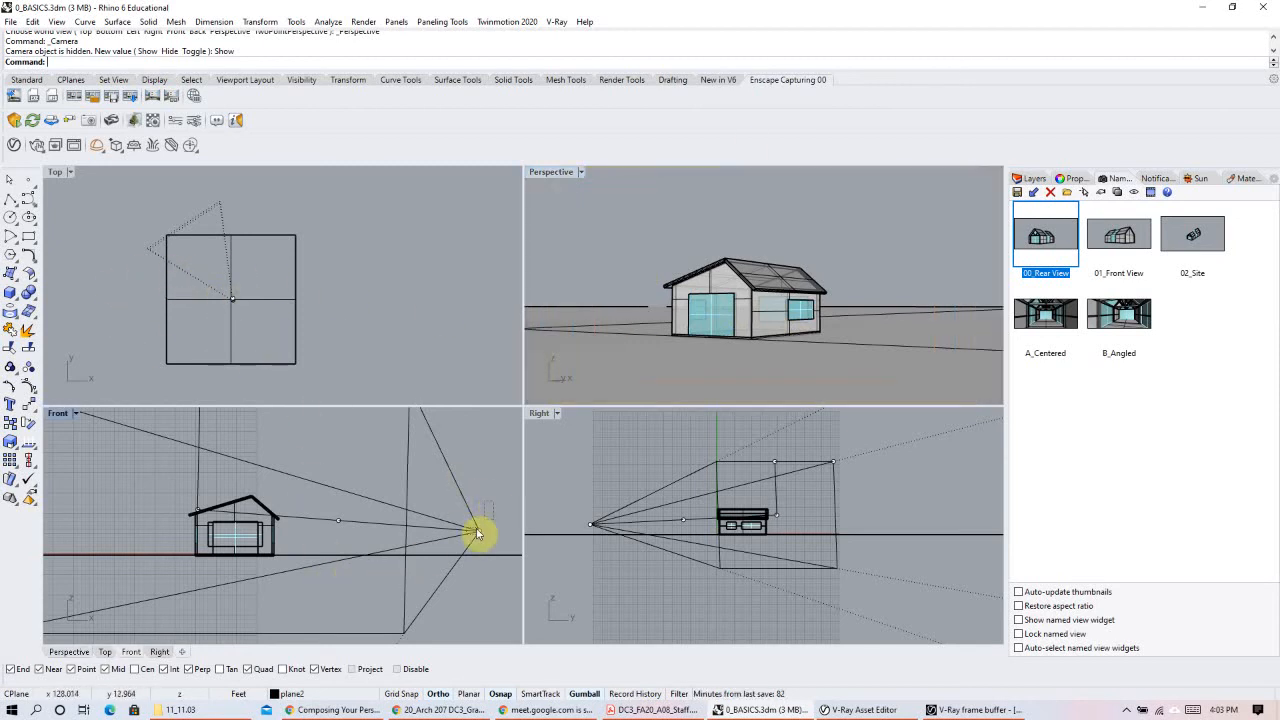
left_click(475, 533)
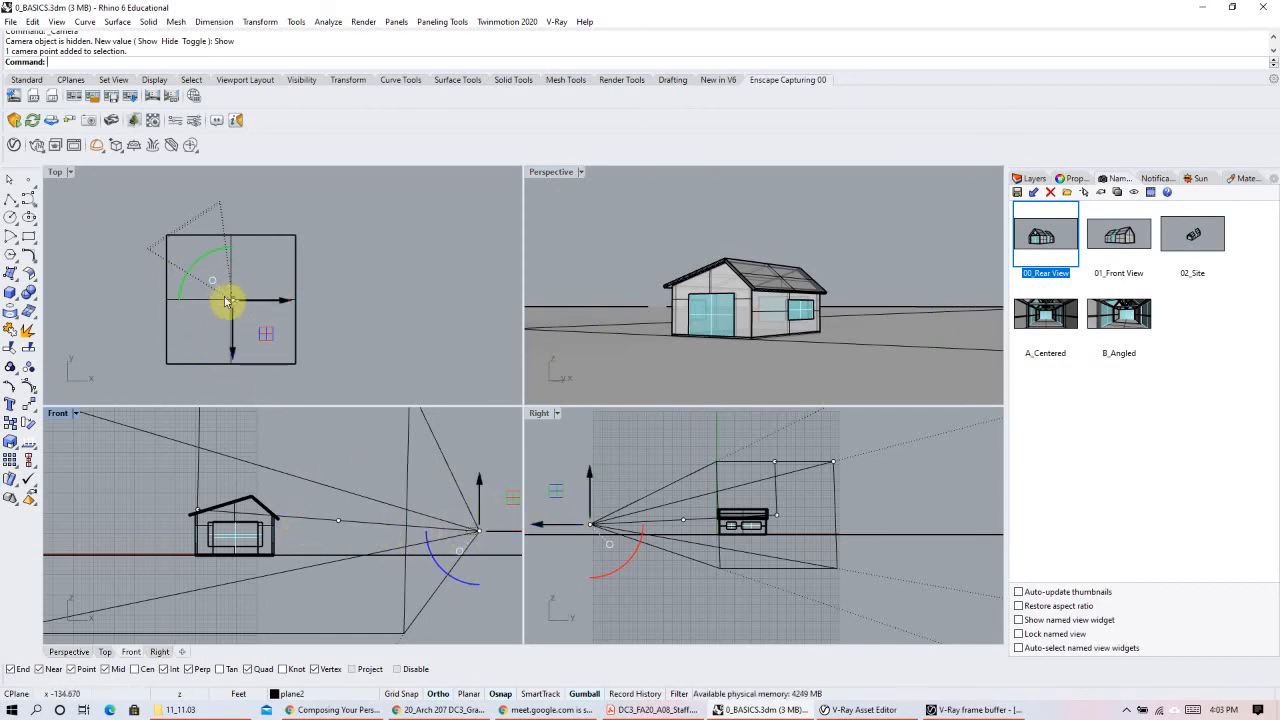
scroll(227, 296, "up", 2)
scroll(226, 297, "up", 10)
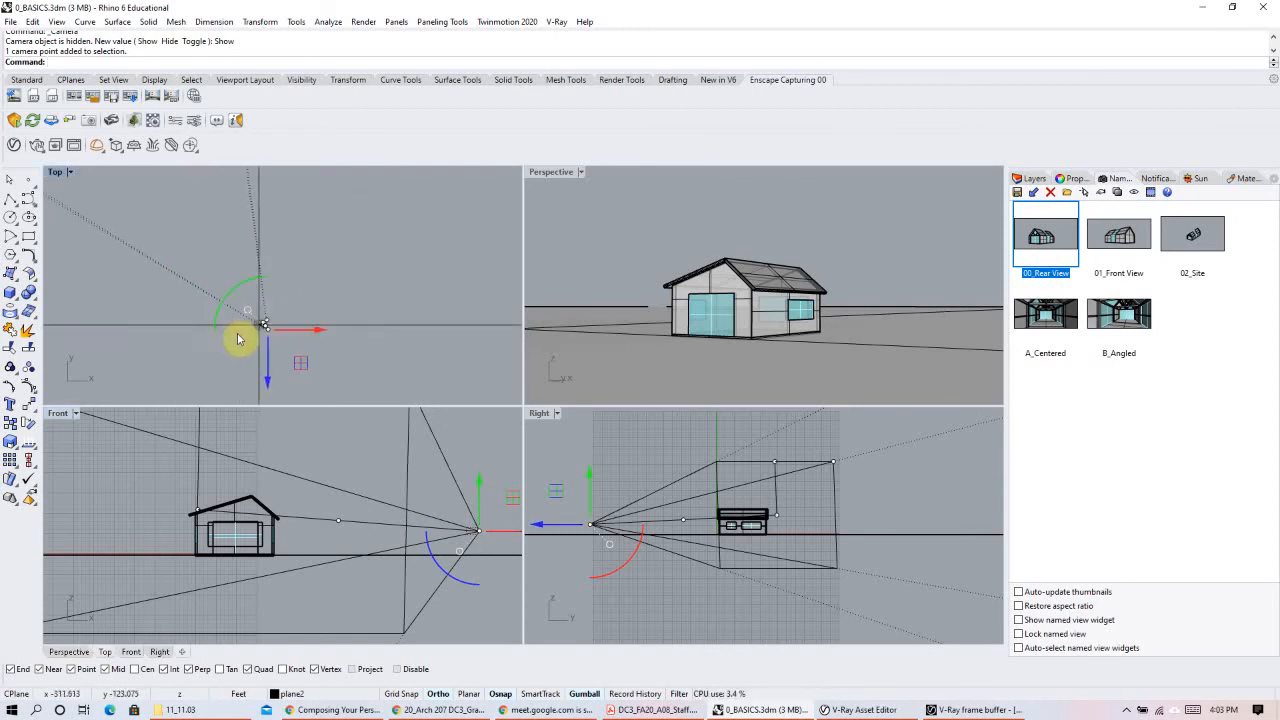
scroll(314, 308, "up", 8)
right_click_drag(390, 300, 265, 292)
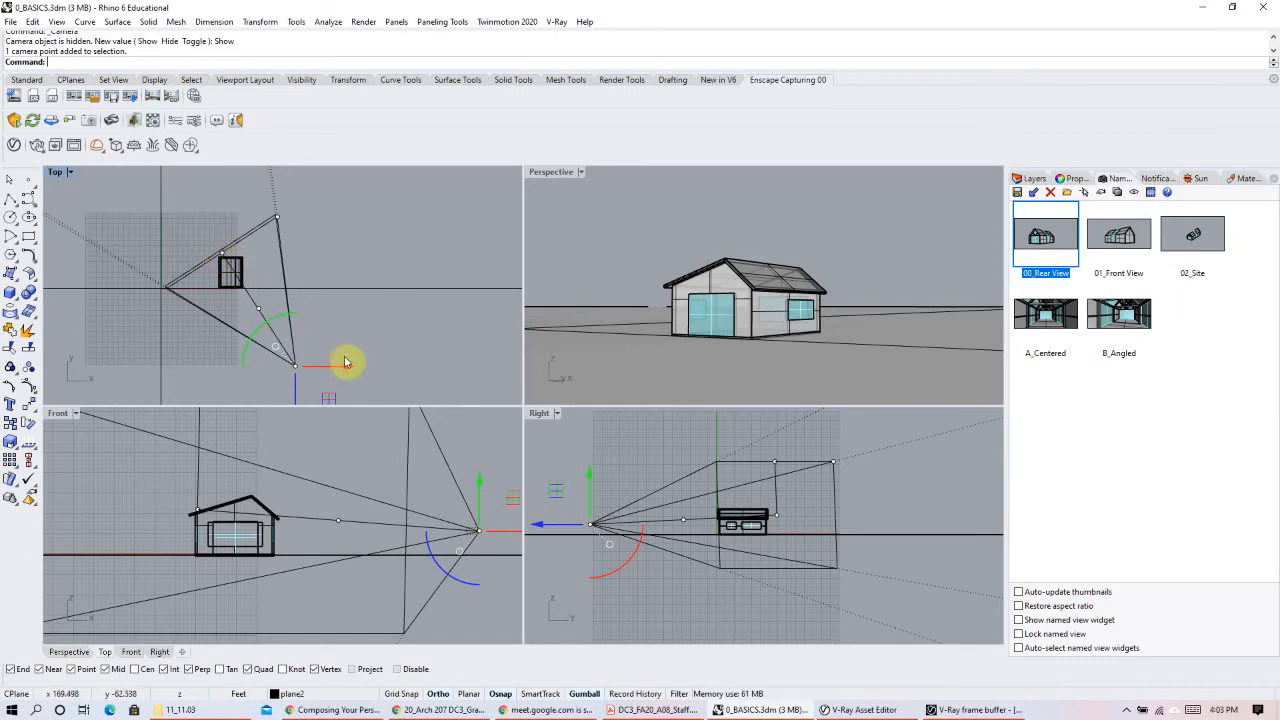
left_click_drag(353, 370, 325, 360)
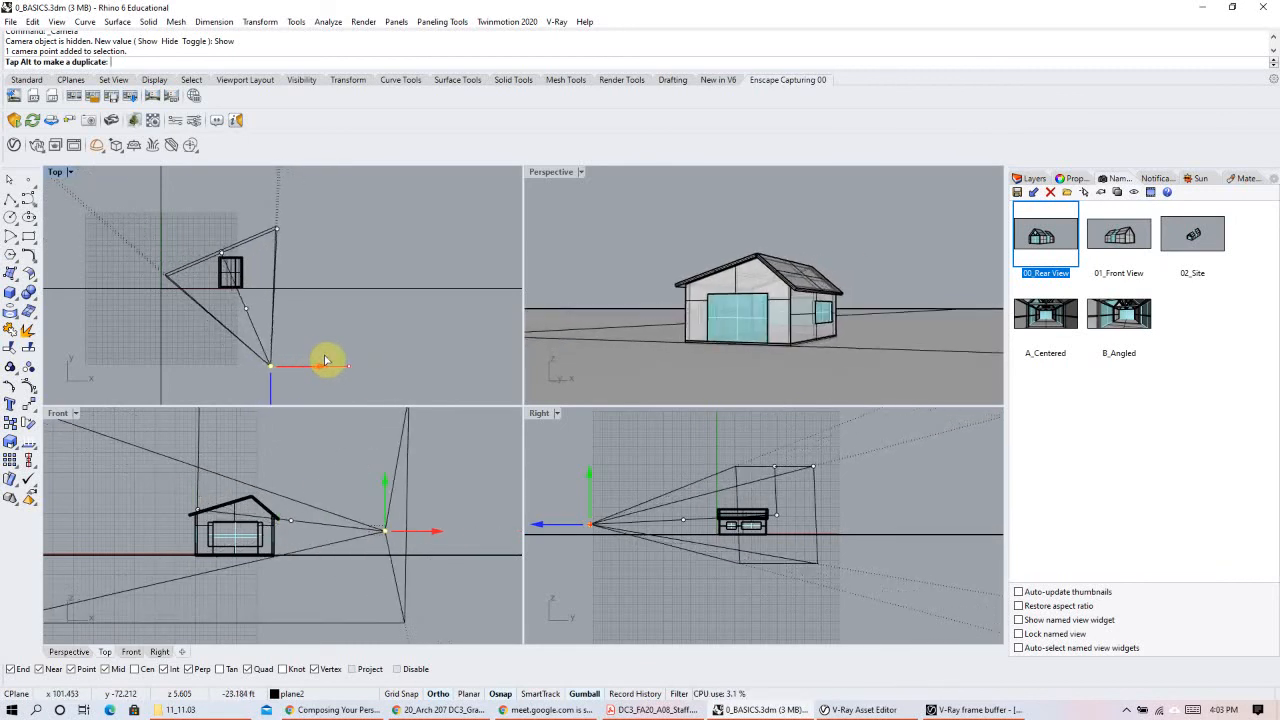
left_click_drag(325, 360, 337, 357)
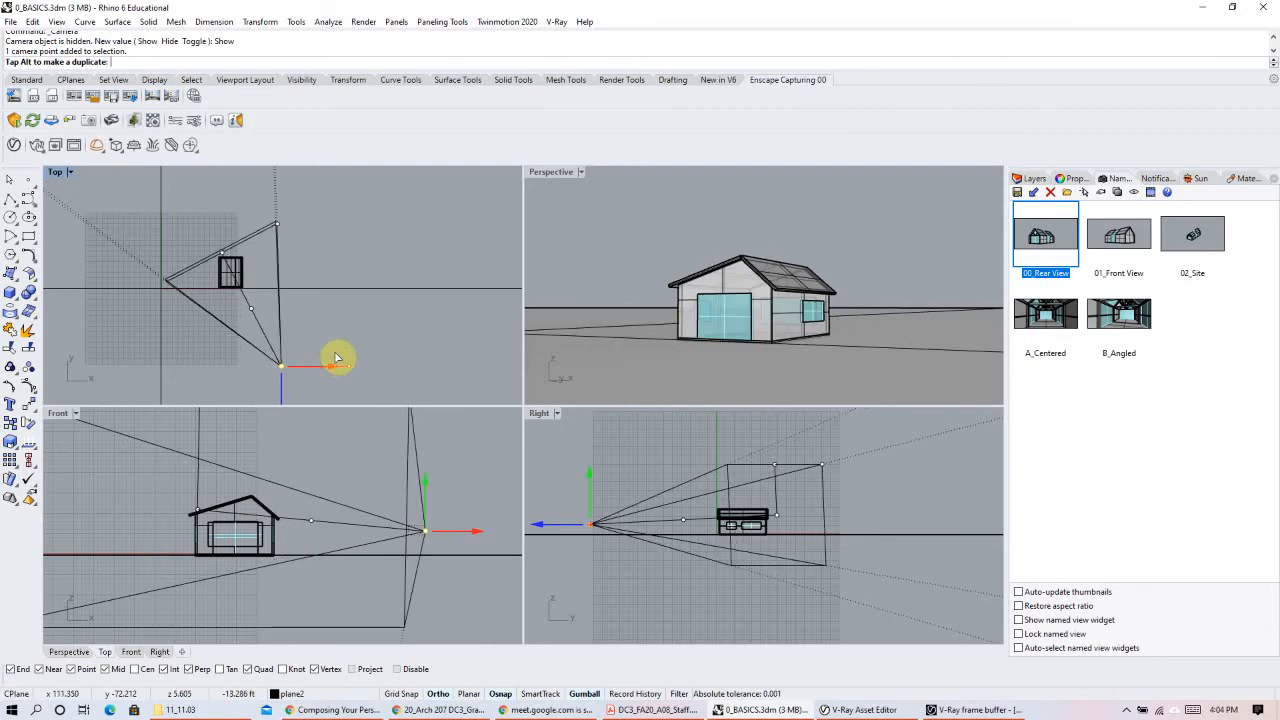
Step: Zoom and orbit the Perspective view around the house to examine how its camera moves in the other viewports
left_click(645, 222)
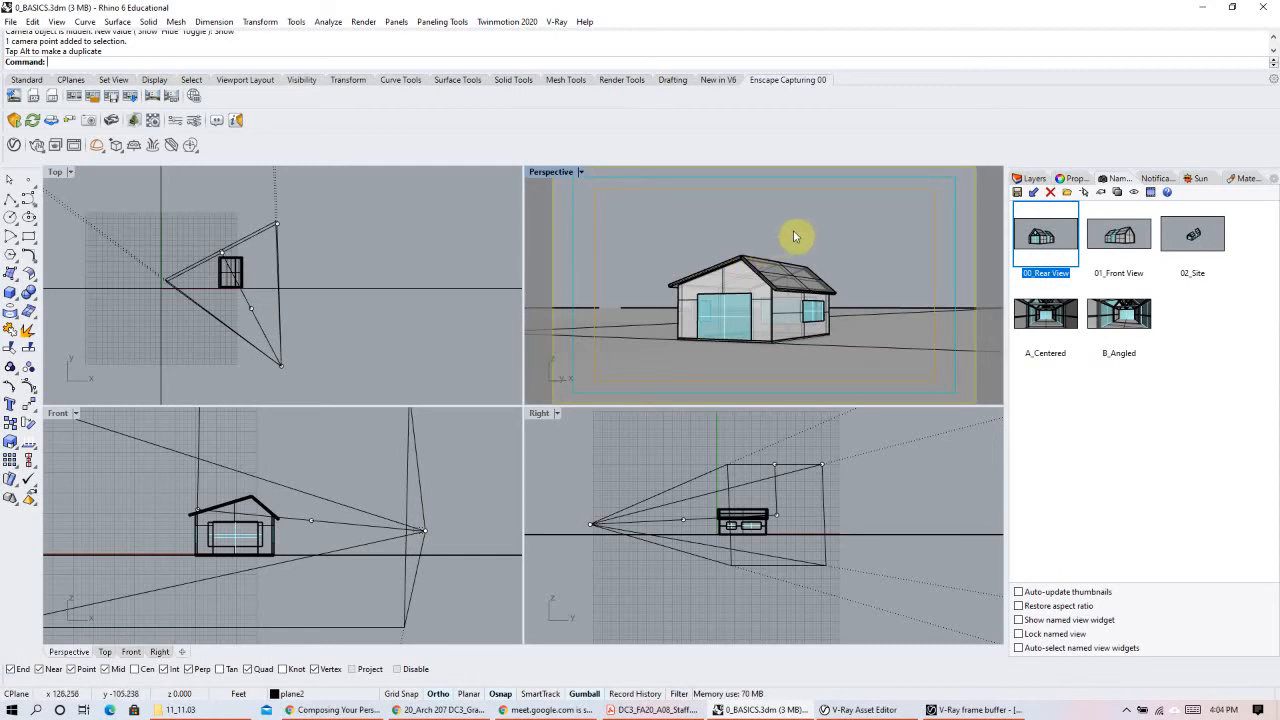
scroll(790, 232, "down", 3)
scroll(788, 236, "up", 3)
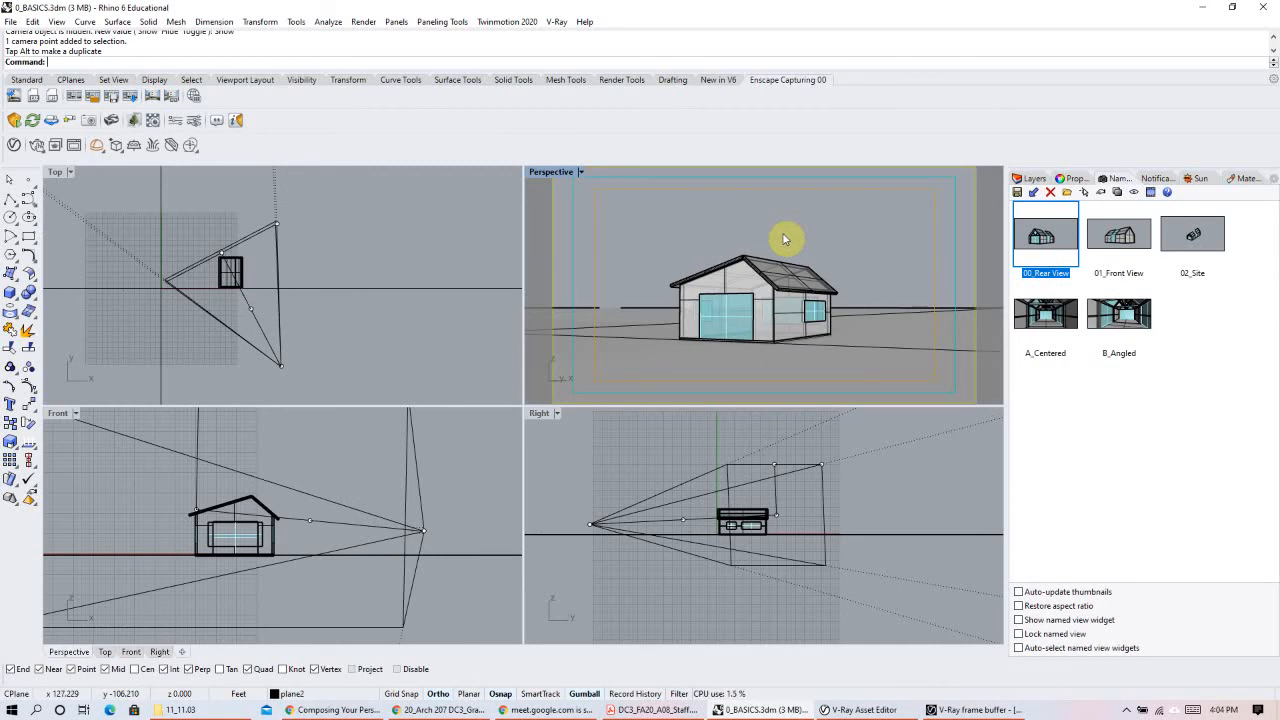
scroll(783, 239, "up", 2)
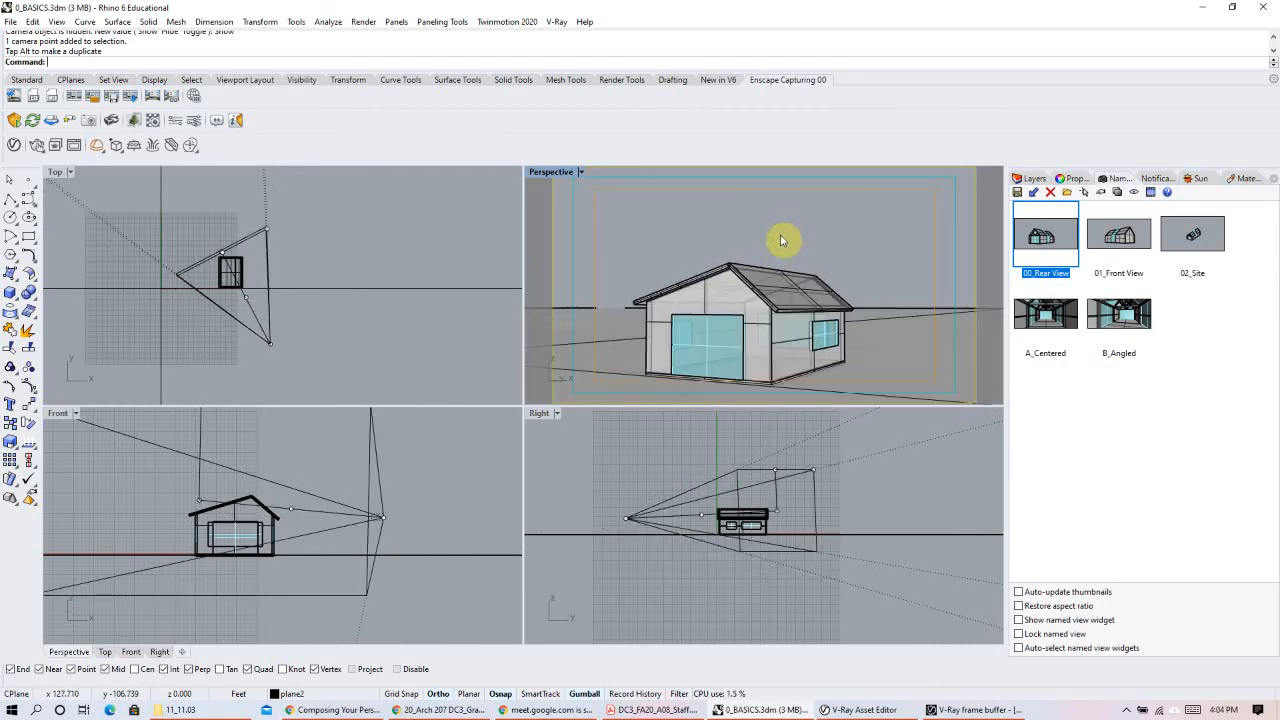
scroll(782, 240, "down", 2)
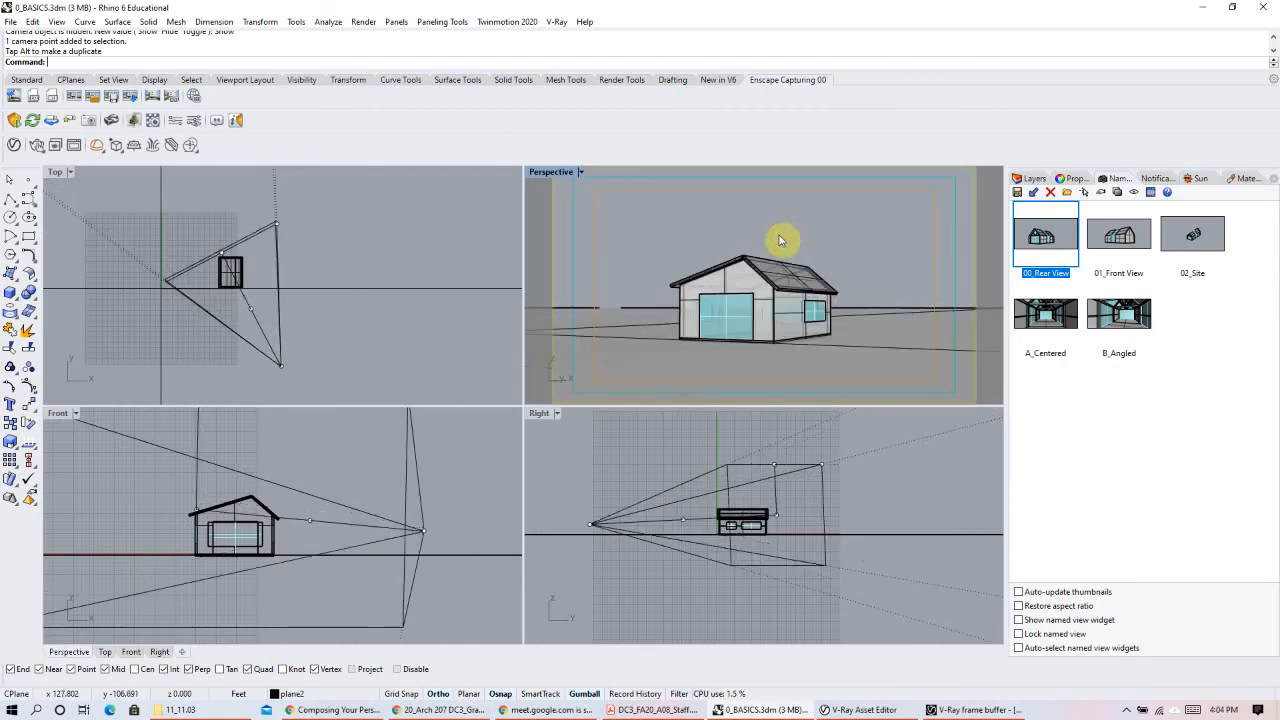
right_click_drag(783, 251, 803, 280)
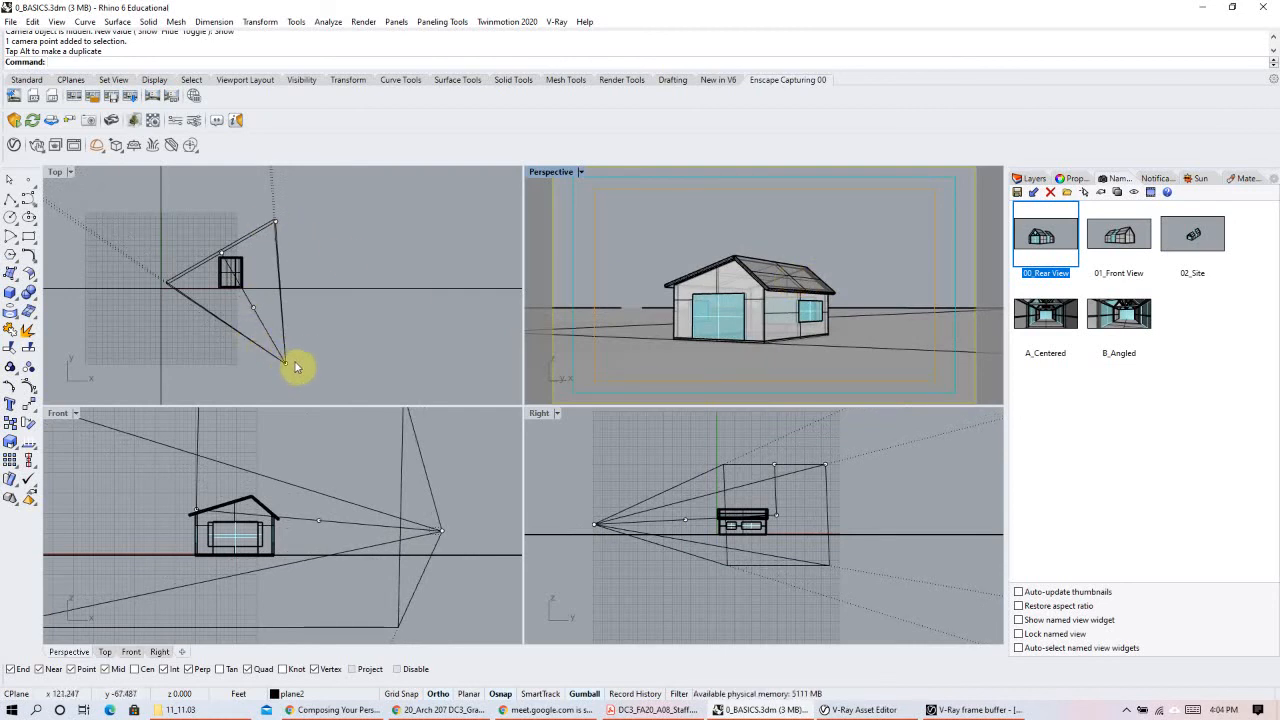
right_click_drag(844, 240, 893, 245)
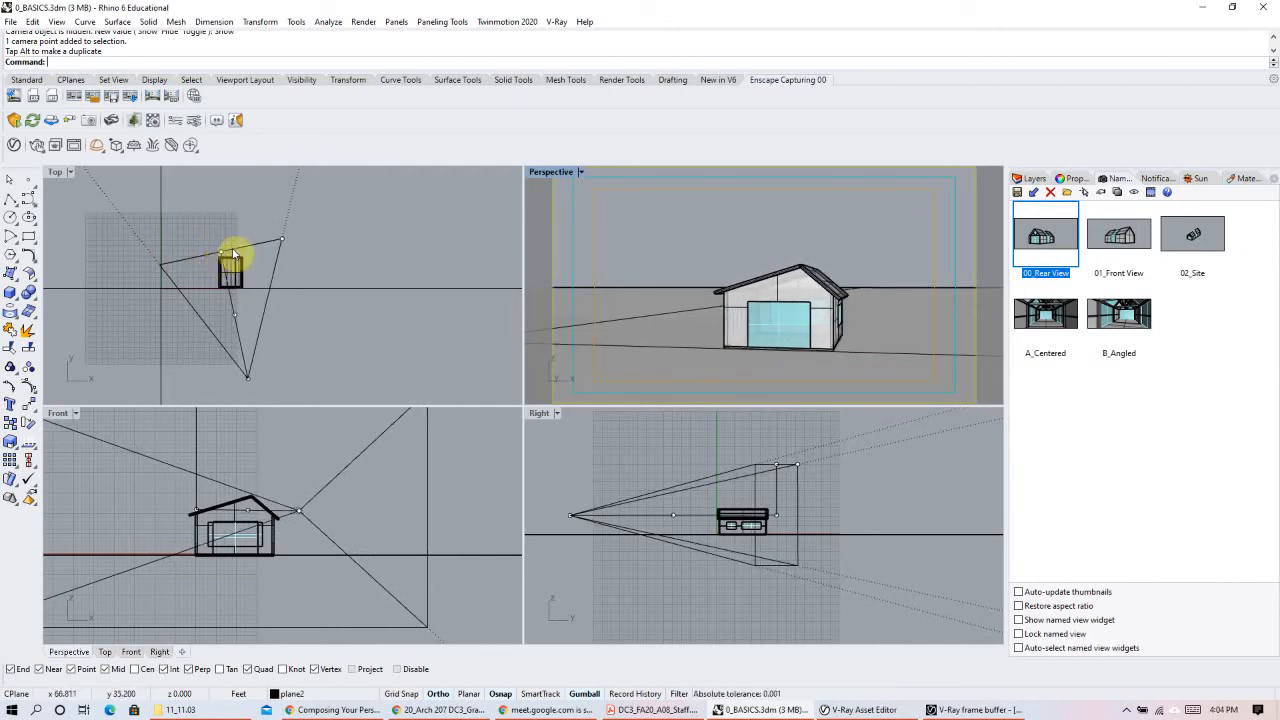
Step: Move the camera's target point in plan from behind the house to just inside its front gable wall
scroll(212, 240, "up", 4)
left_click(251, 287)
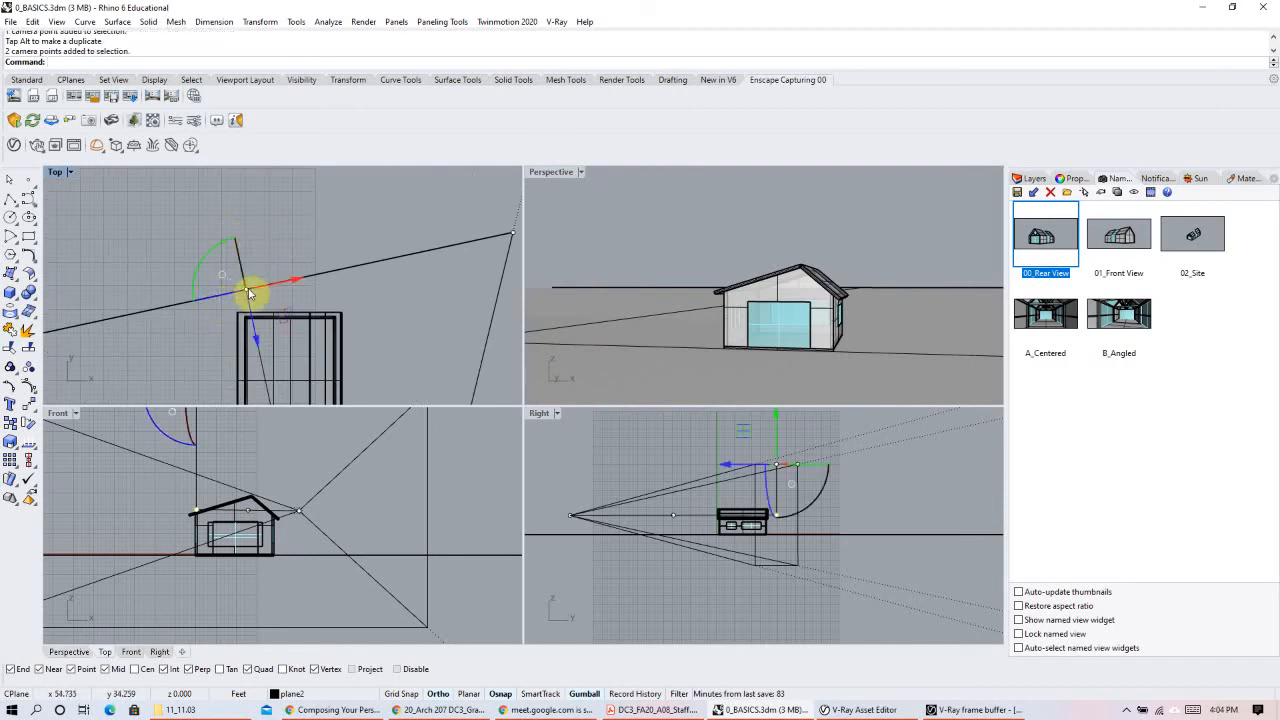
scroll(270, 280, "down", 3)
left_click_drag(270, 280, 338, 305)
scroll(280, 318, "up", 5)
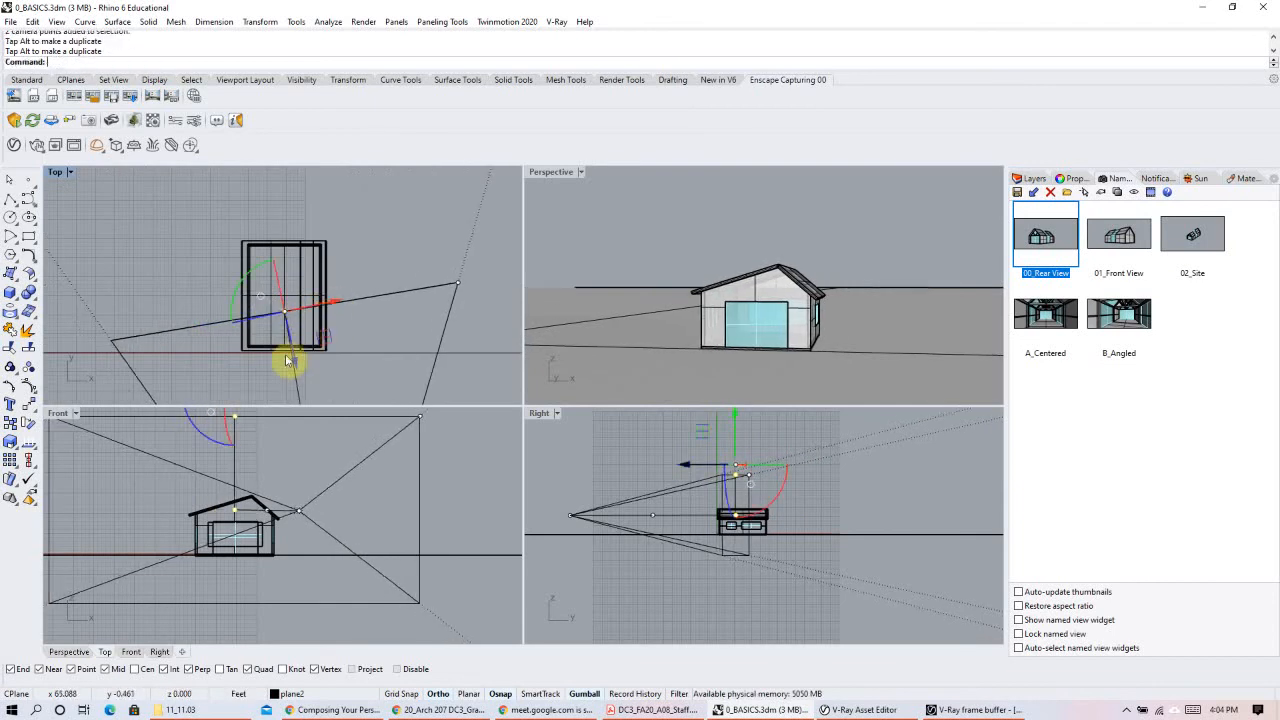
left_click_drag(296, 368, 310, 393)
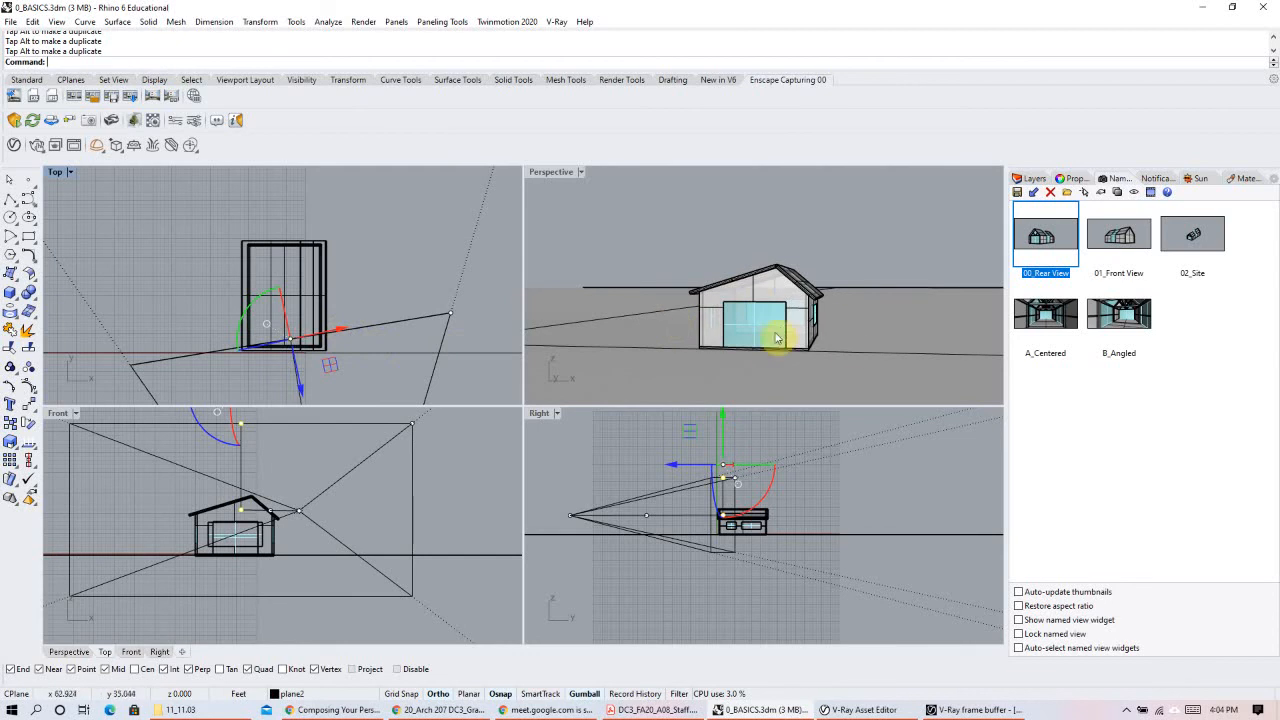
Step: Fine-tune the camera target in plan so it sits on the front gable wall, slightly toward positive X from the wall's centre
scroll(305, 275, "up", 5)
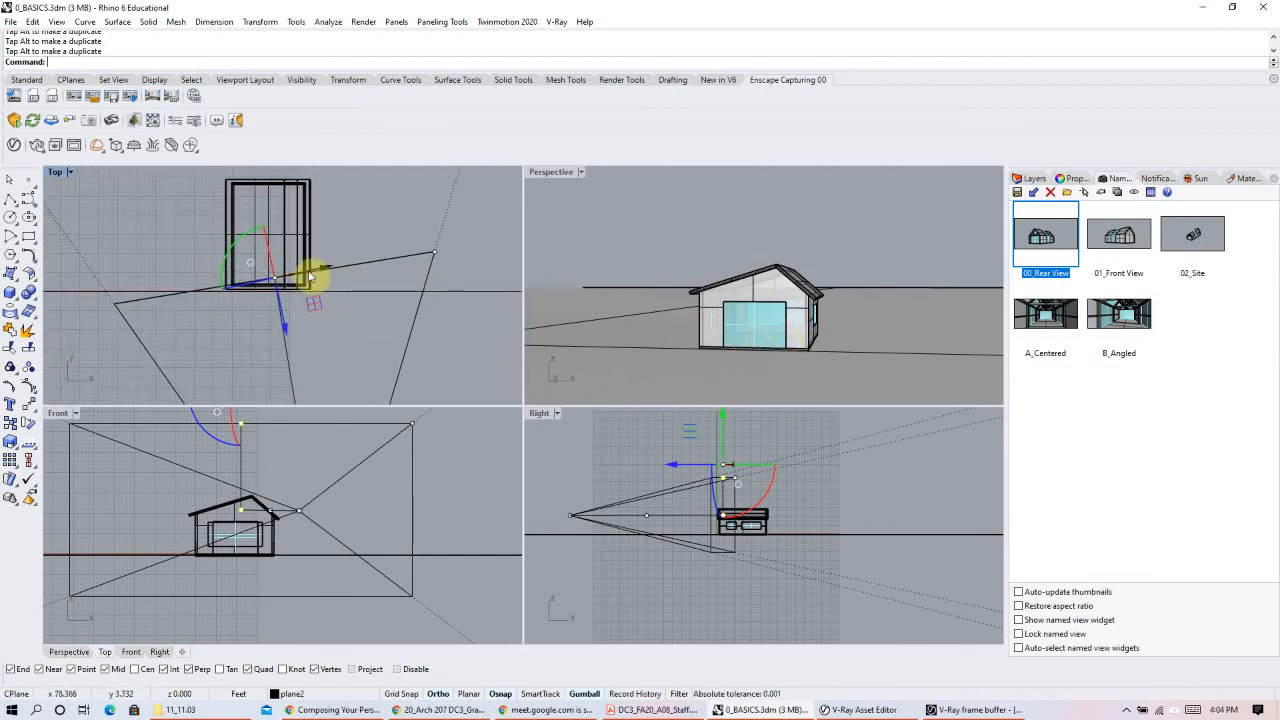
left_click_drag(298, 283, 284, 288)
left_click_drag(245, 337, 252, 350)
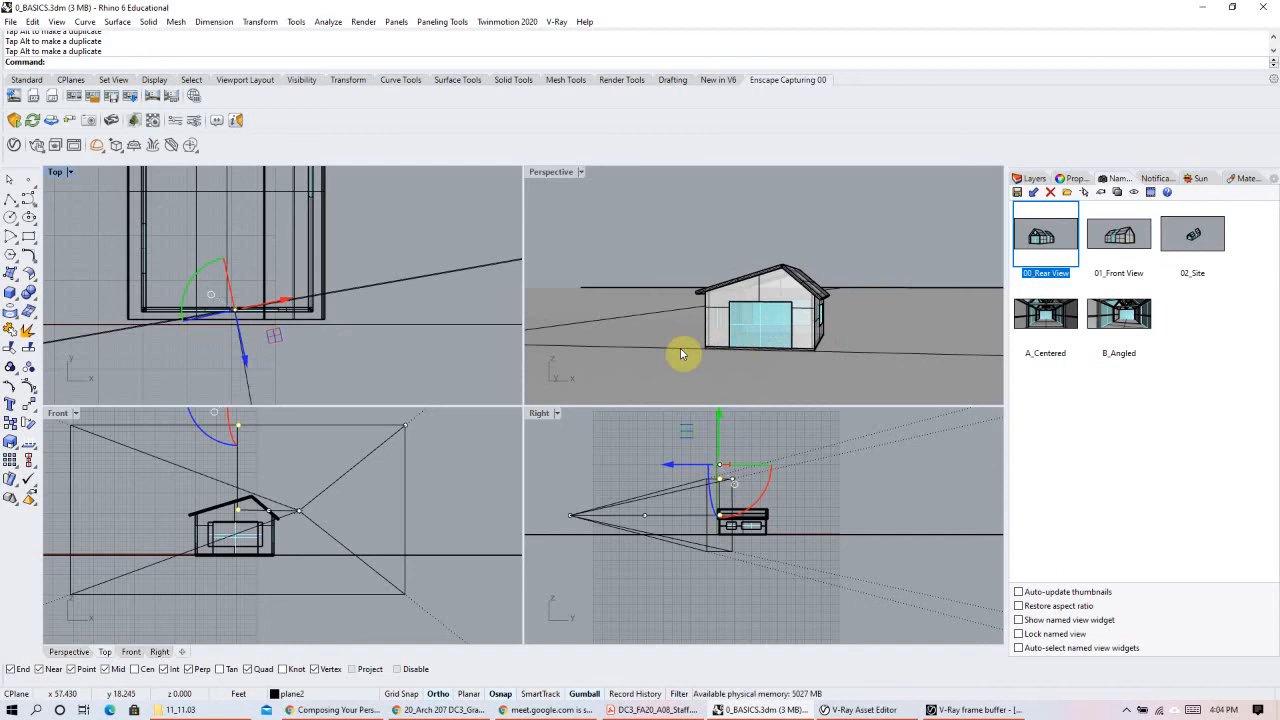
mouse_move(285, 306)
left_mouse_down()
mouse_move(306, 294)
mouse_move(267, 367)
mouse_move(307, 302)
left_mouse_up()
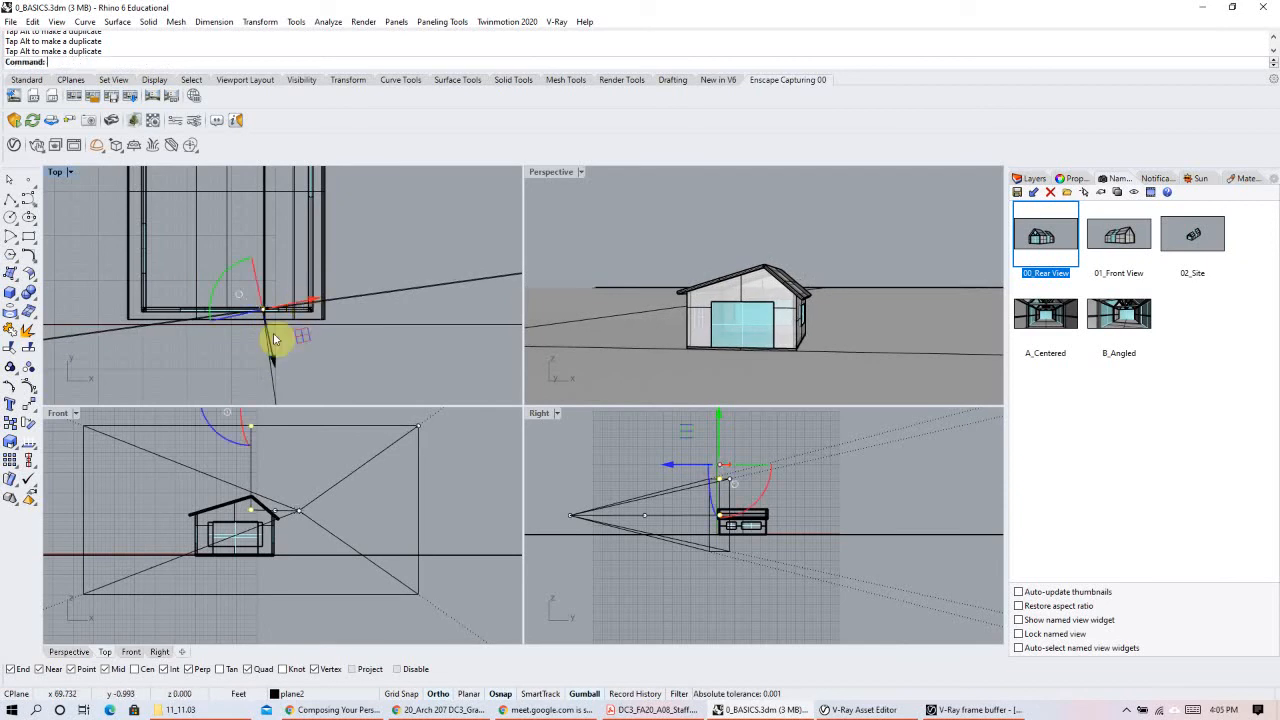
left_click_drag(277, 365, 281, 367)
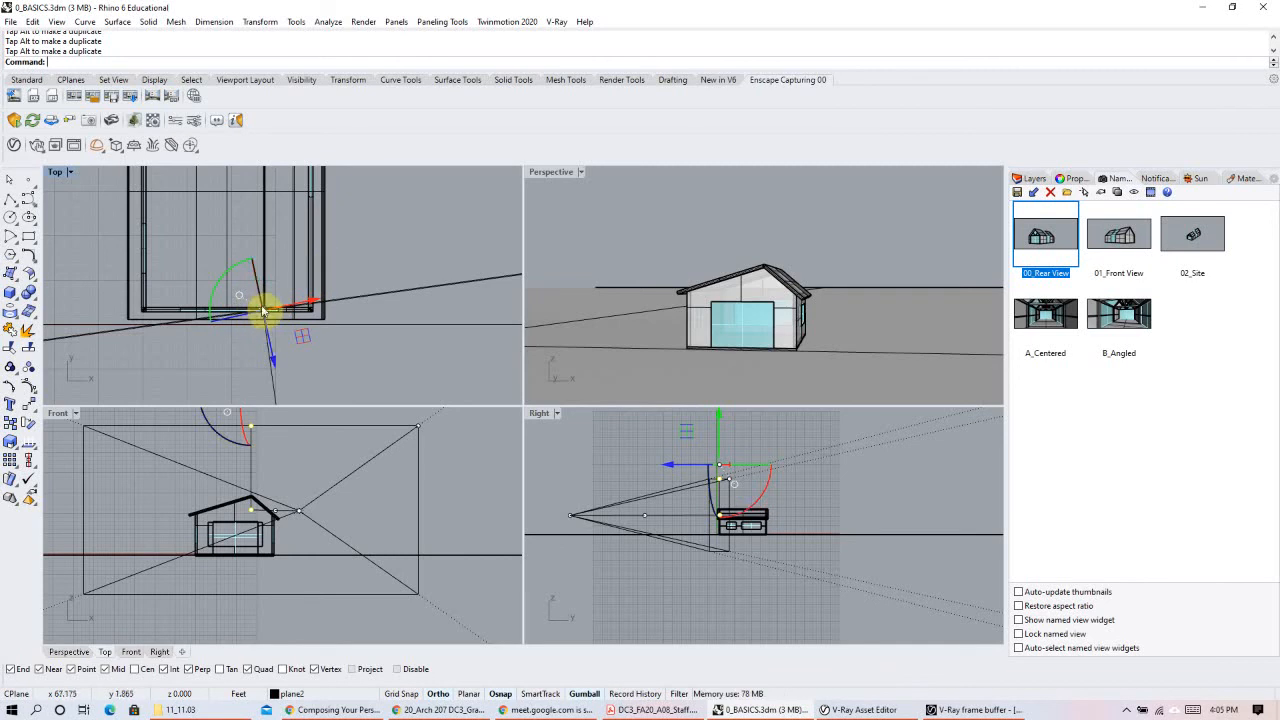
left_click(645, 226)
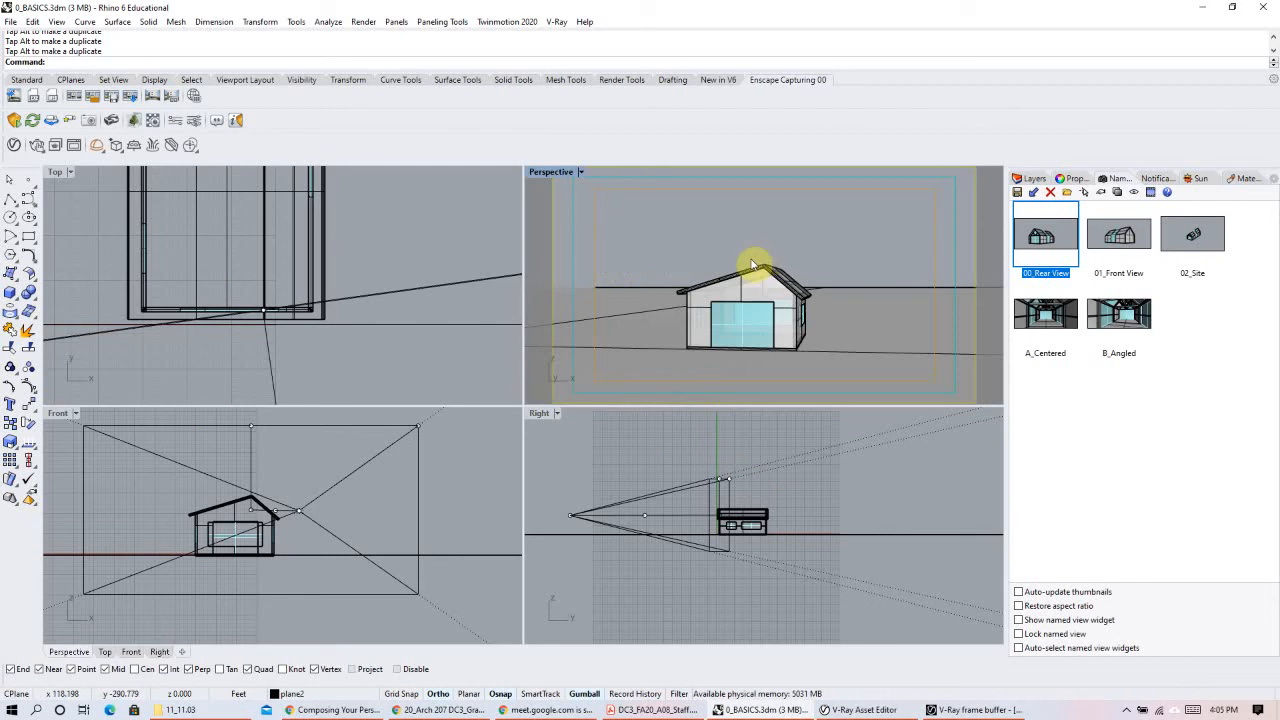
Step: Recompose the Perspective view as a closer corner view showing the house's front gable and window side
scroll(323, 314, "down", 8)
scroll(278, 322, "up", 2)
left_click_drag(277, 318, 323, 306)
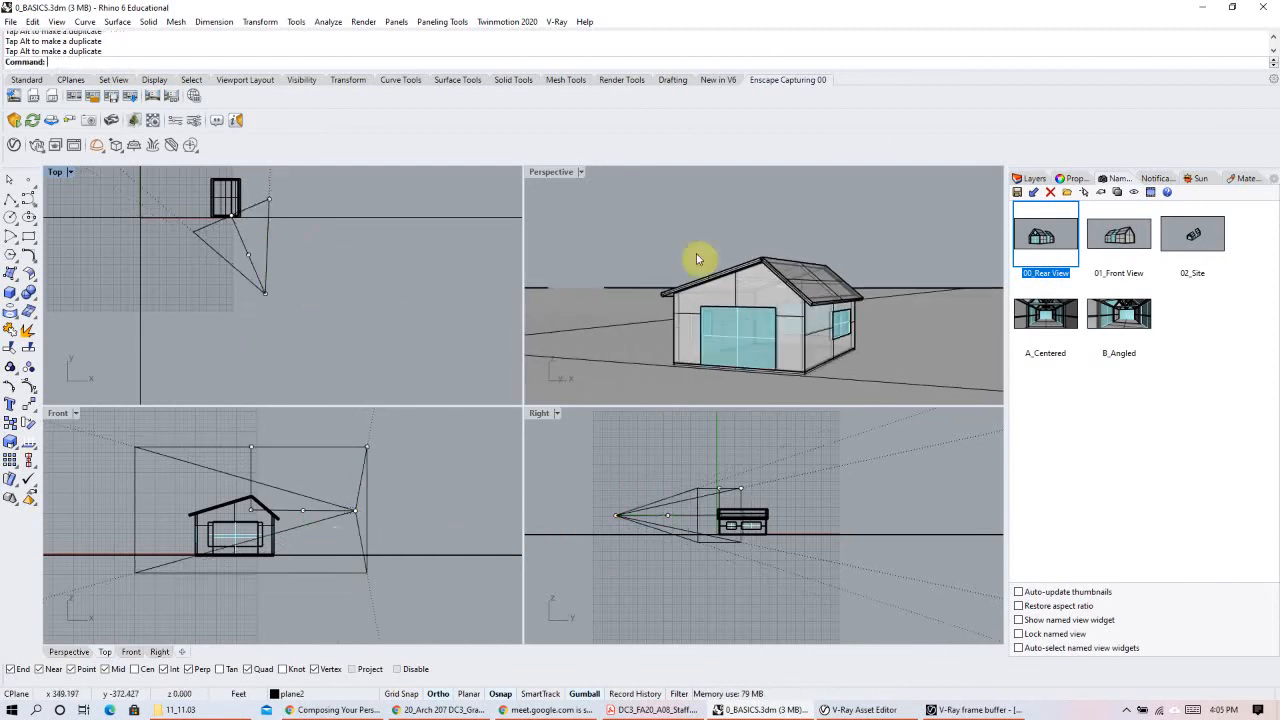
right_click_drag(839, 294, 792, 292)
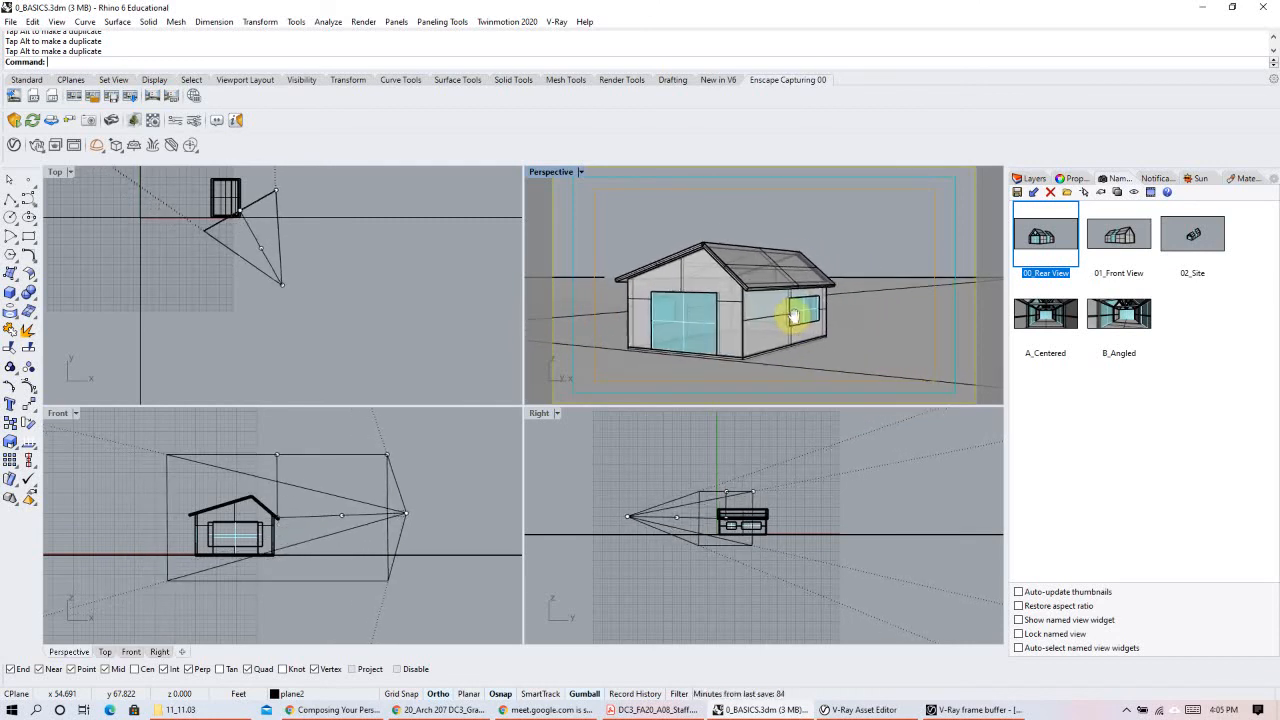
left_click(445, 298)
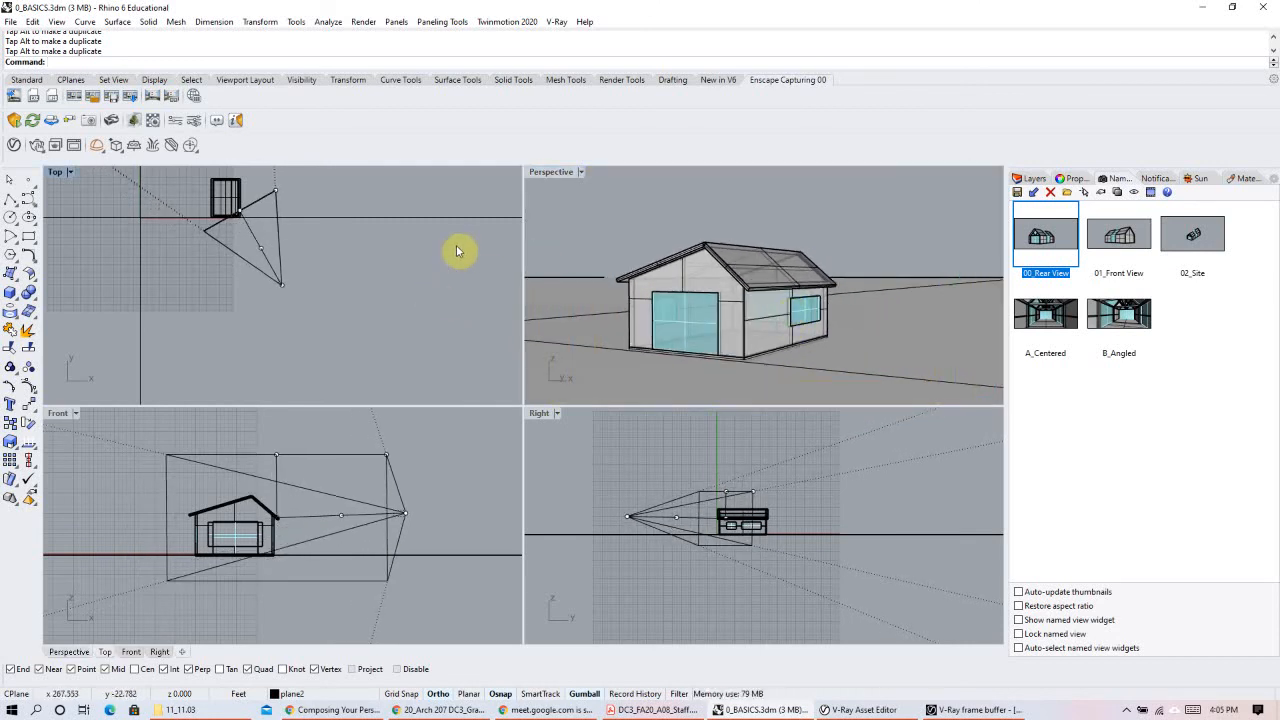
right_click_drag(752, 291, 777, 284, "shift")
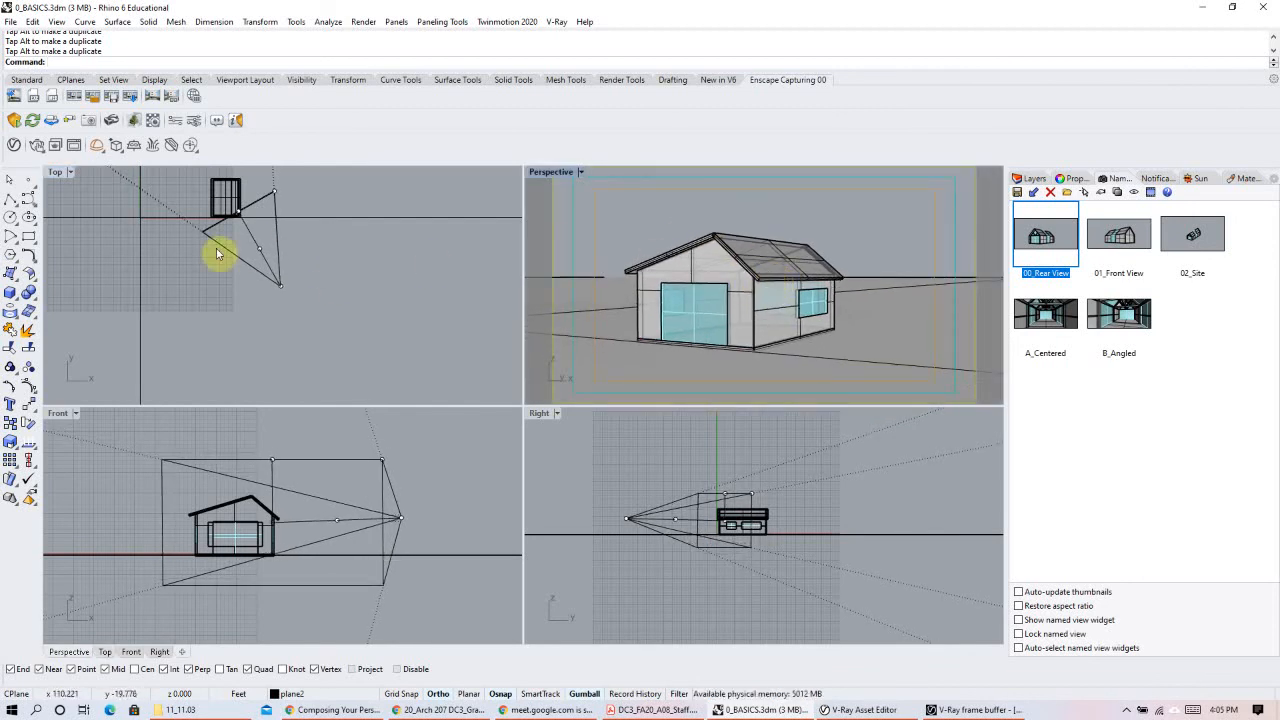
Step: Move the camera's location point in plan farther in the positive X direction to show more of the house's window side
left_click(279, 288)
left_click_drag(314, 291, 352, 280)
left_click(836, 236)
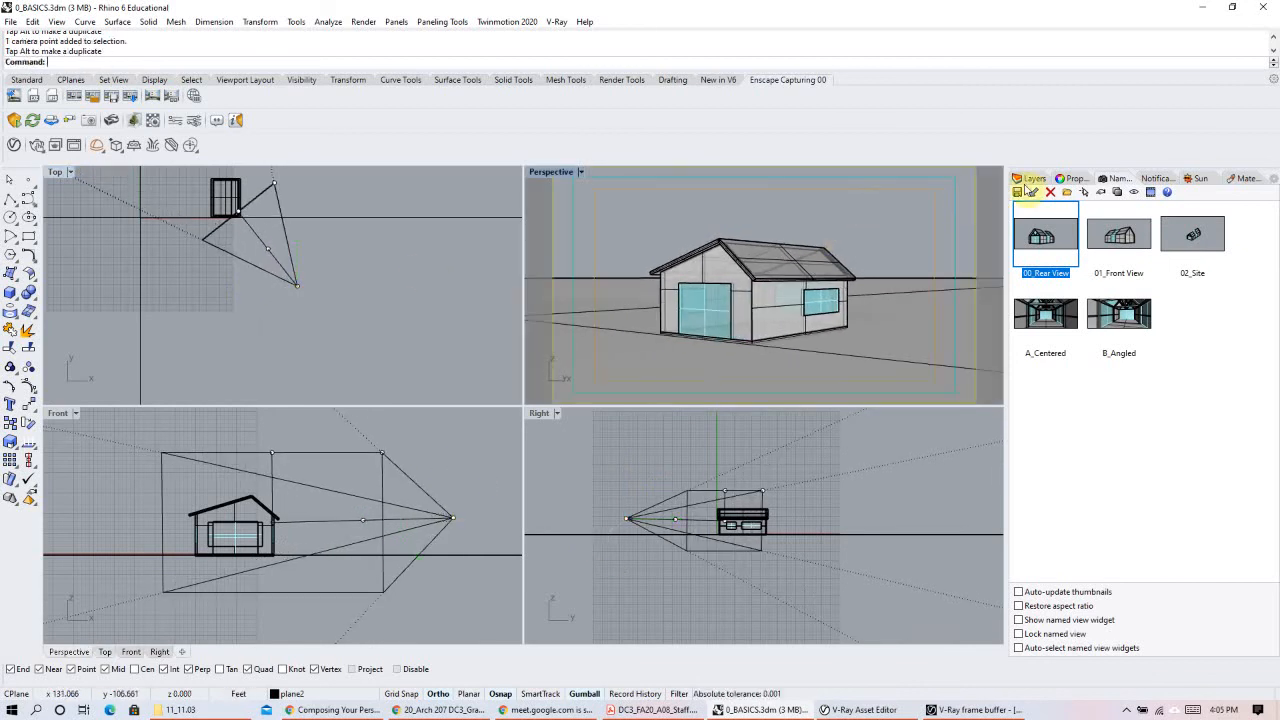
Step: Set the Perspective viewport camera's lens length to 30
left_click(1070, 178)
left_click(1120, 178)
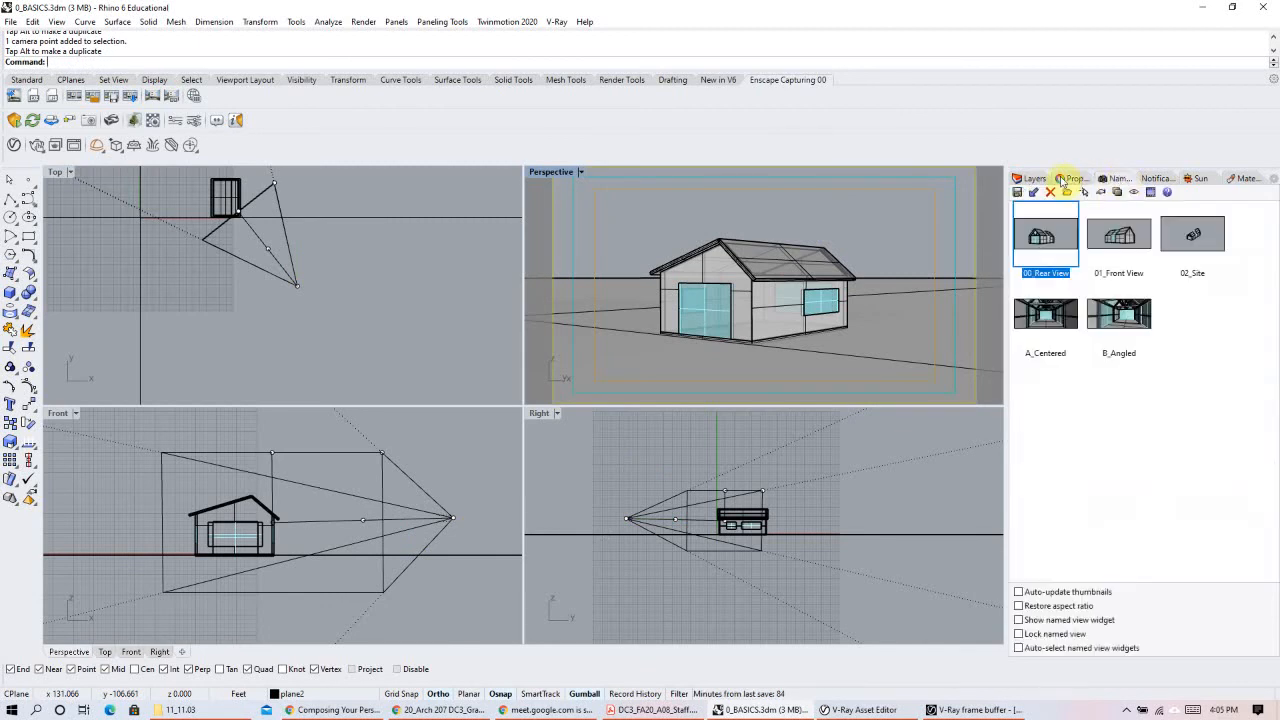
left_click(1066, 178)
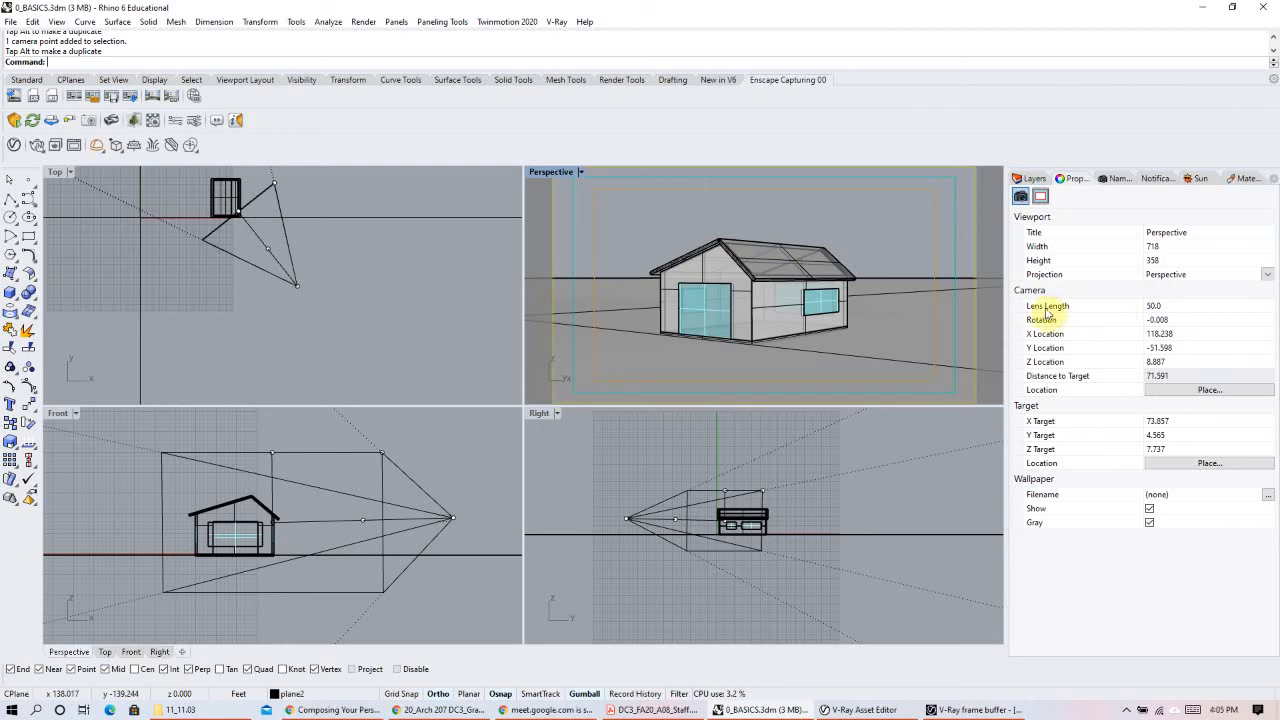
left_click(1168, 306)
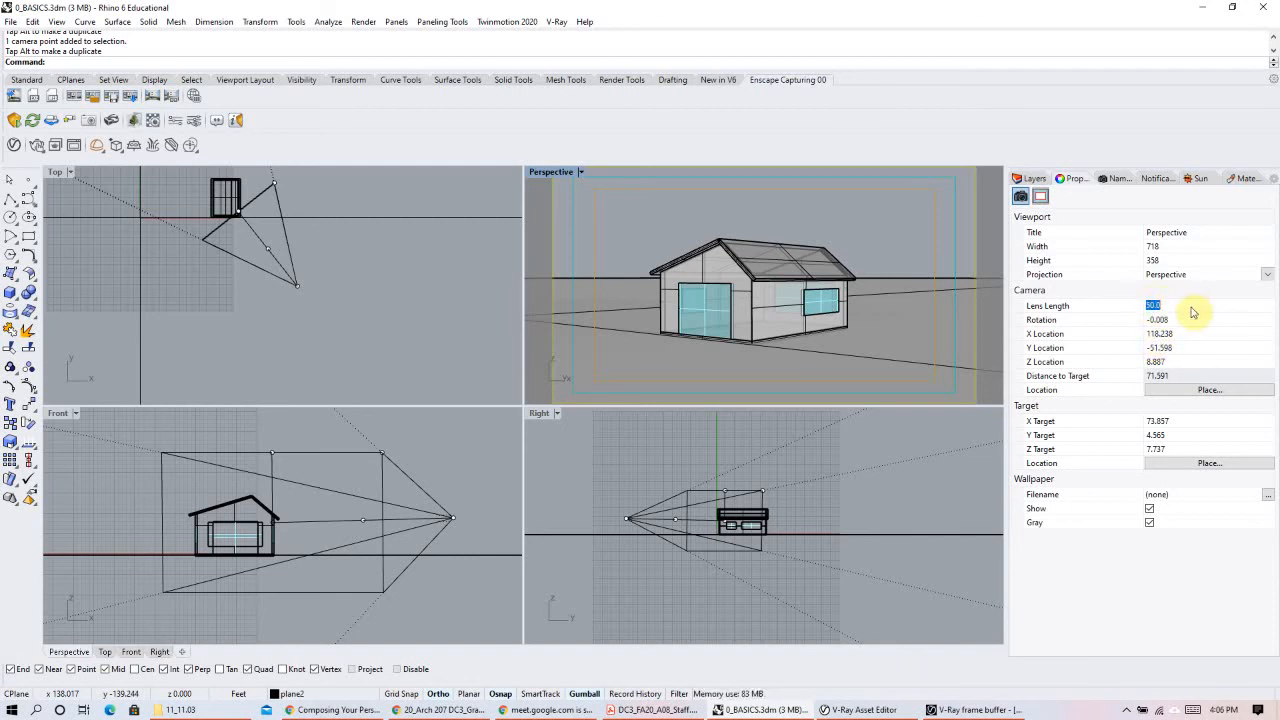
type("30")
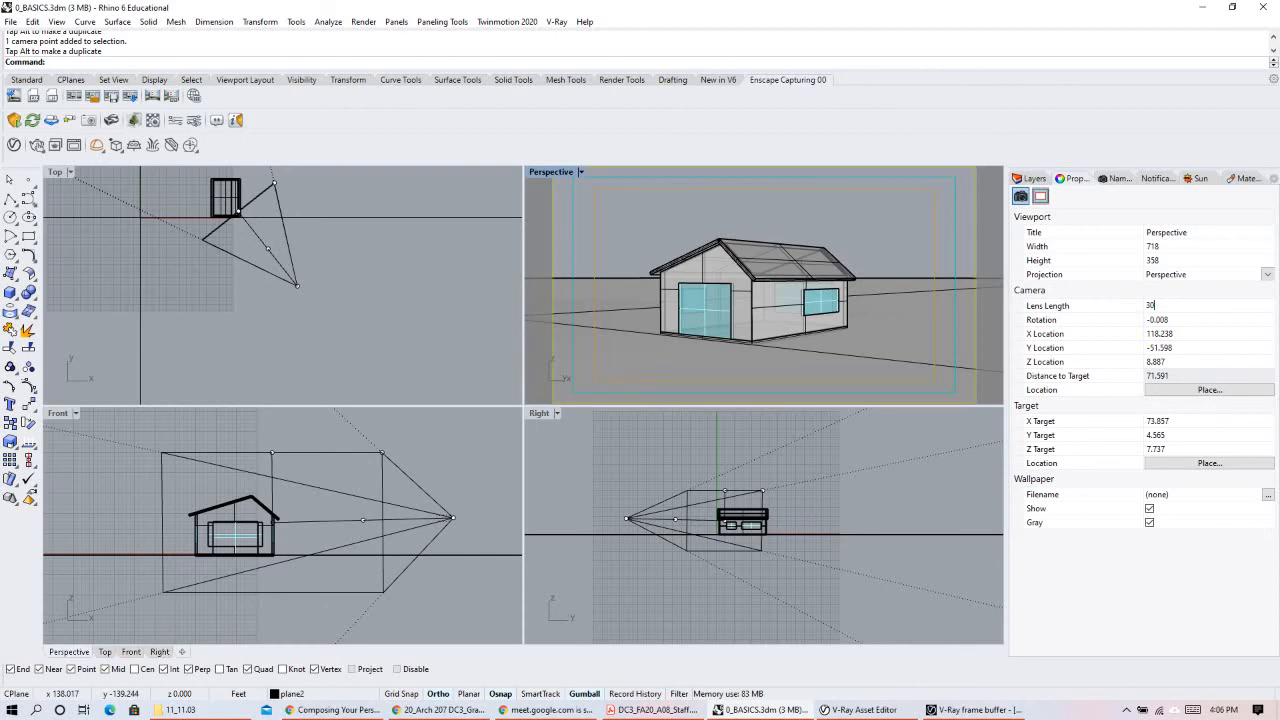
key("Return")
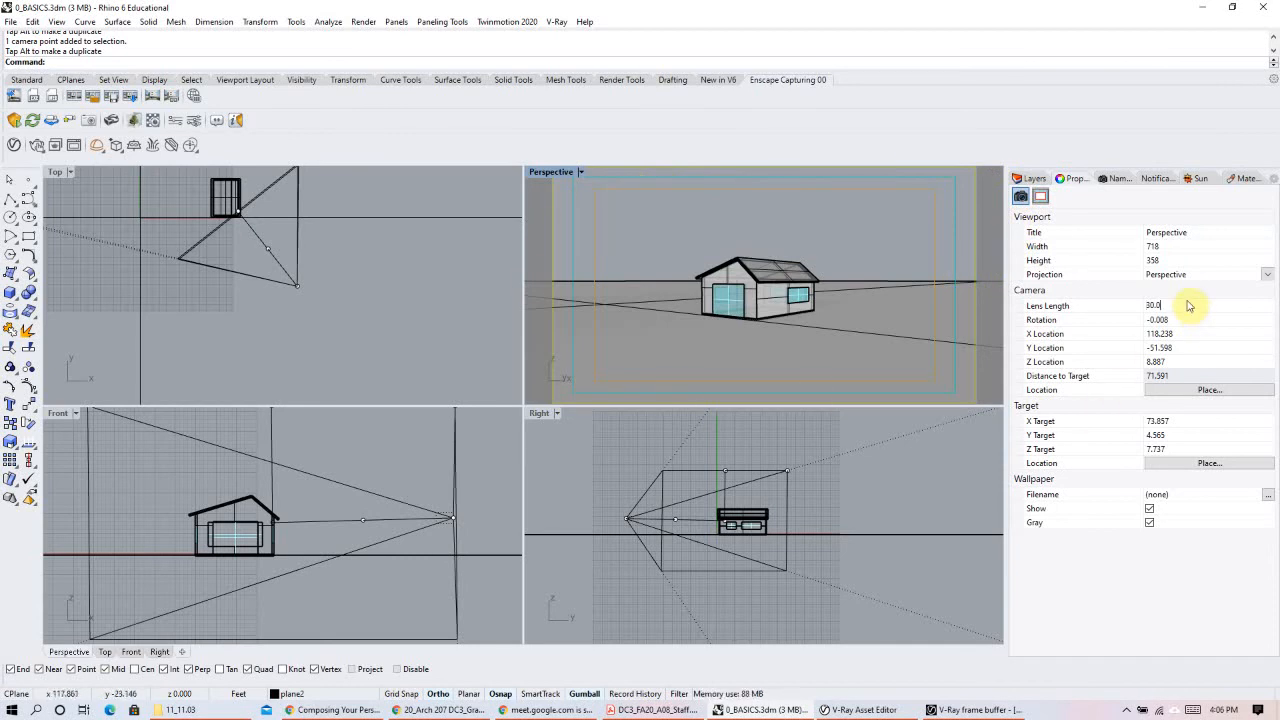
Step: Try wider camera lens lengths of 25 and 10 for the Perspective viewport
left_click_drag(1190, 311, 1130, 307)
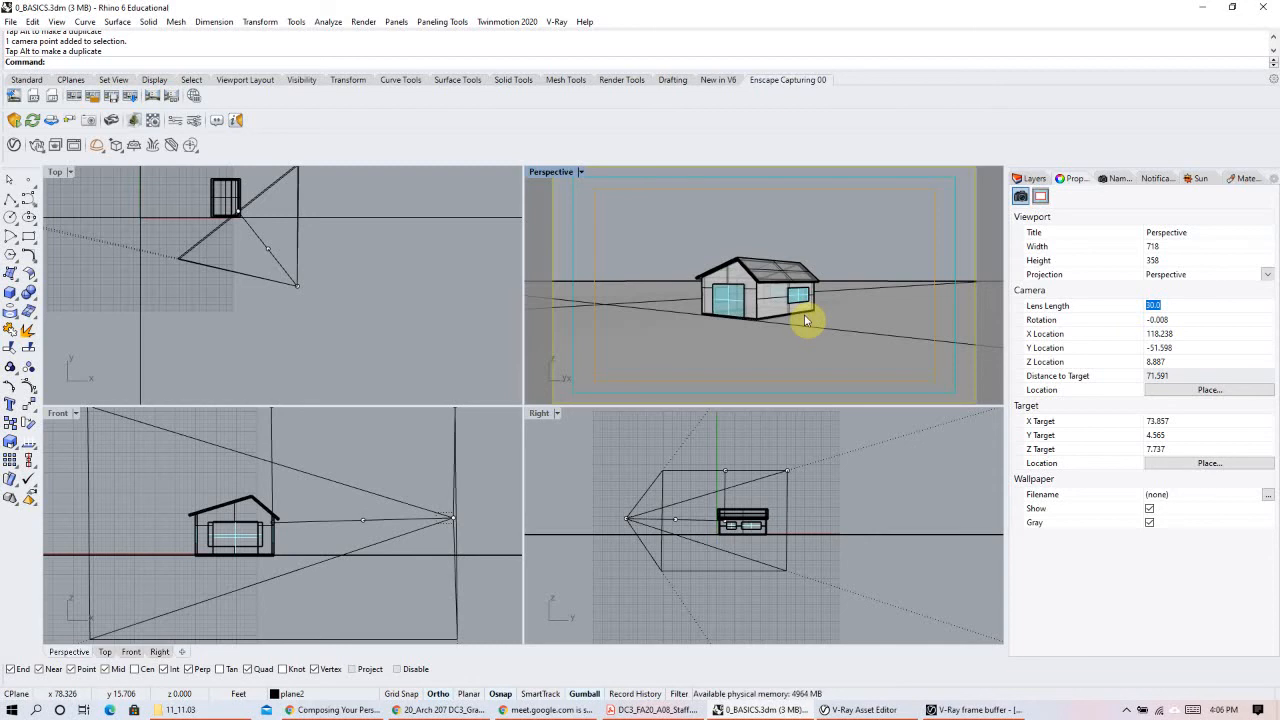
type("25")
key("Return")
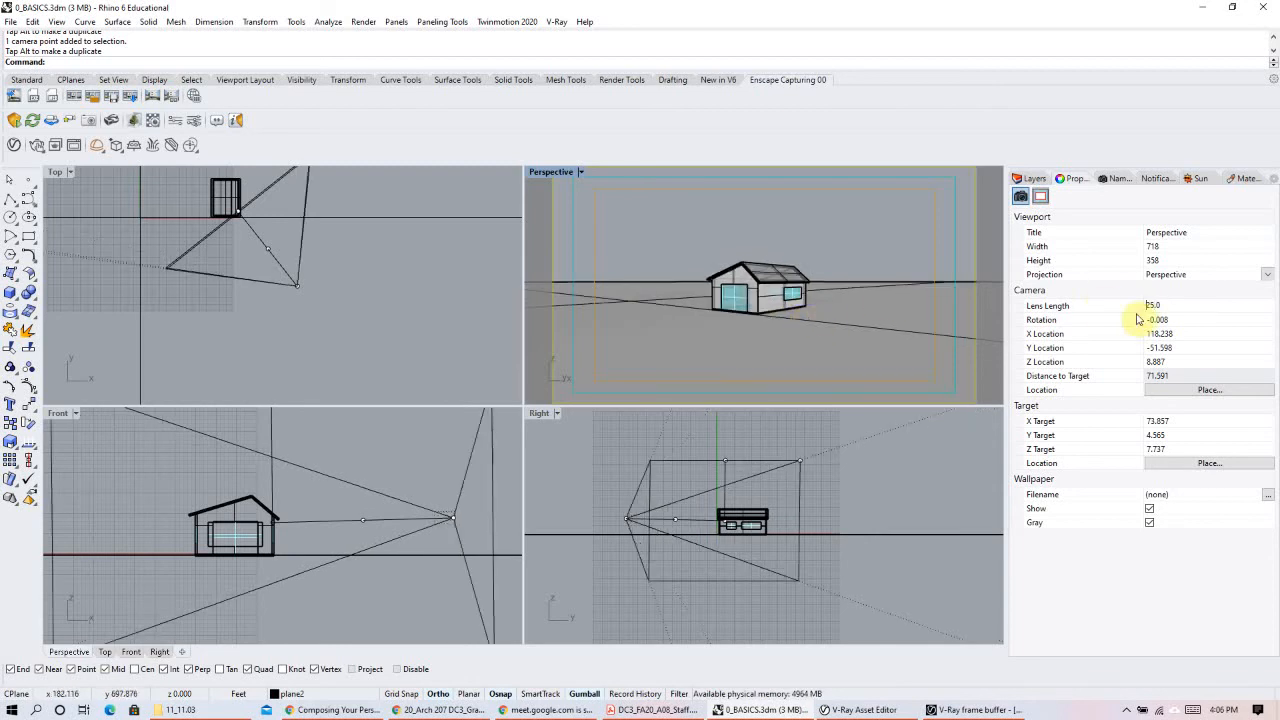
left_click_drag(1177, 309, 1137, 303)
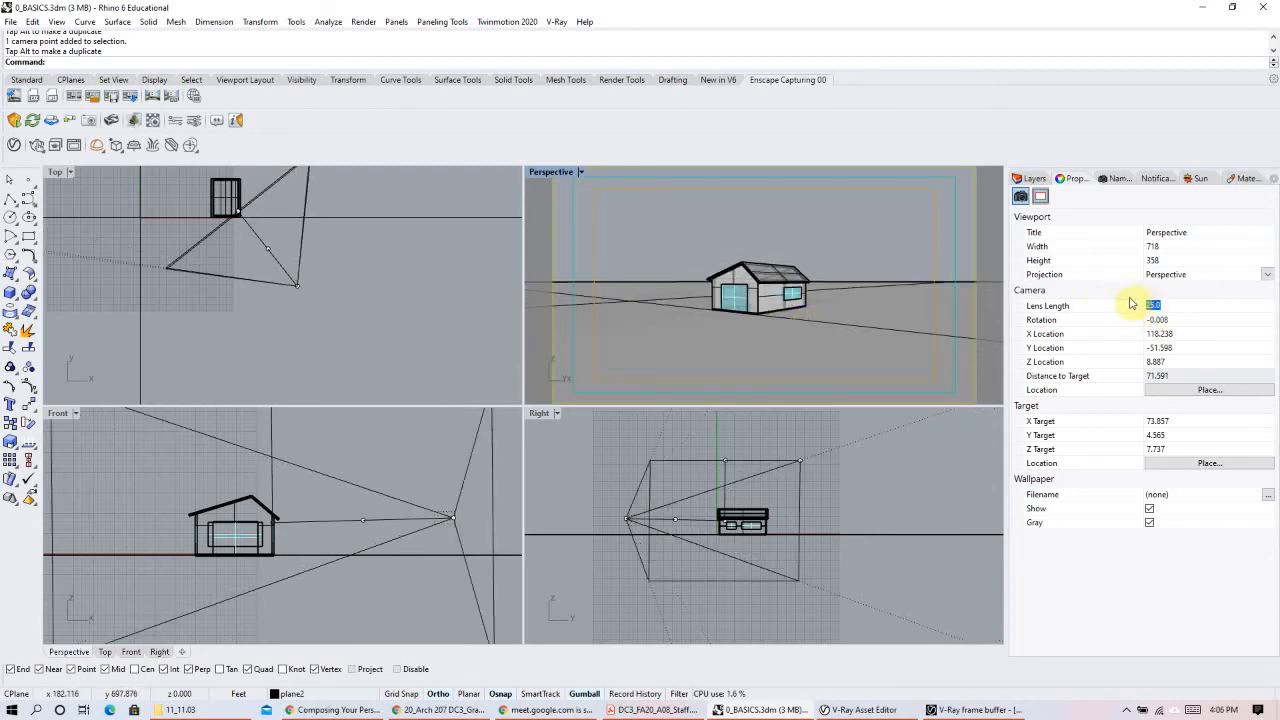
type("10")
key("Return")
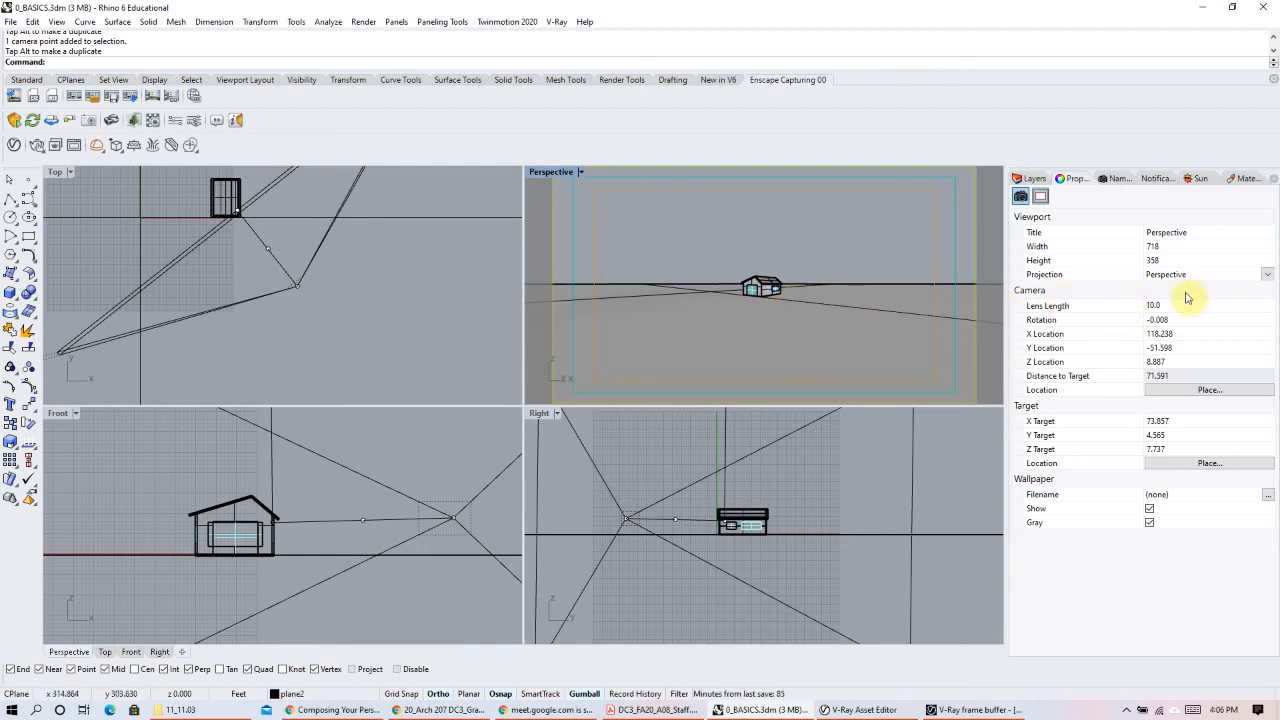
Step: Try longer camera lens lengths of 80 and 90 for the Perspective viewport
left_click_drag(1173, 310, 1137, 303)
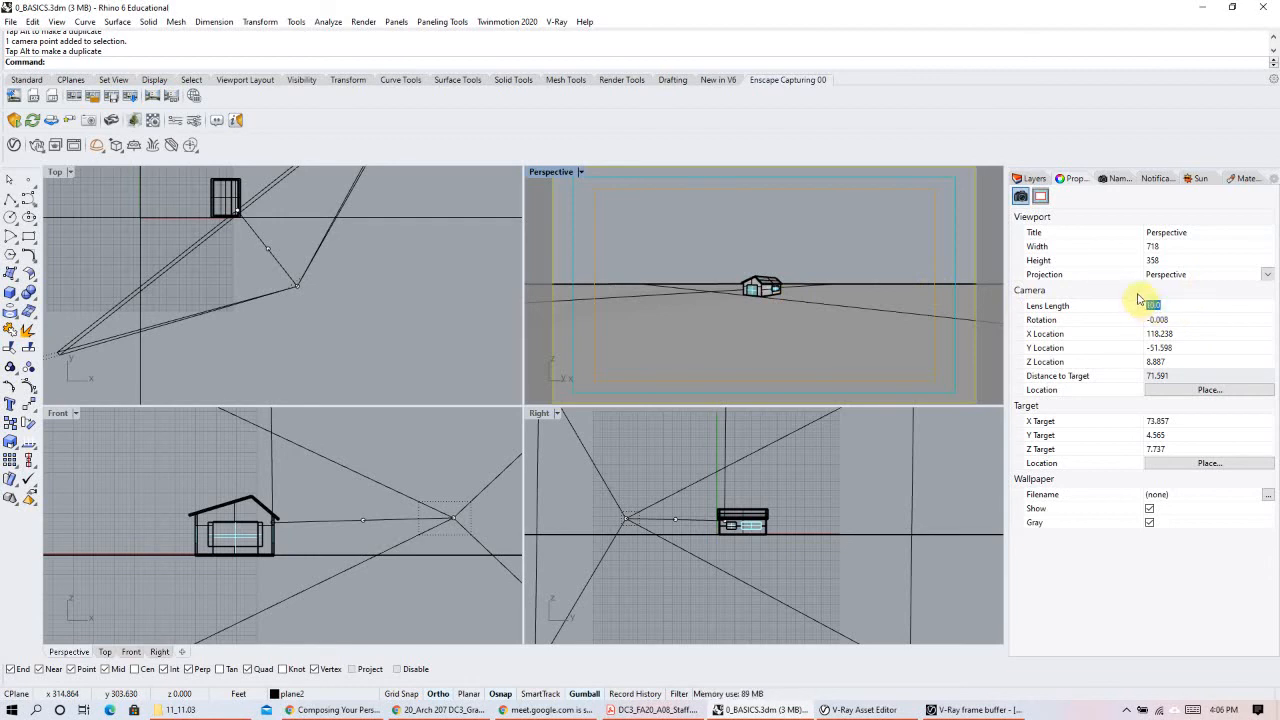
key("Return")
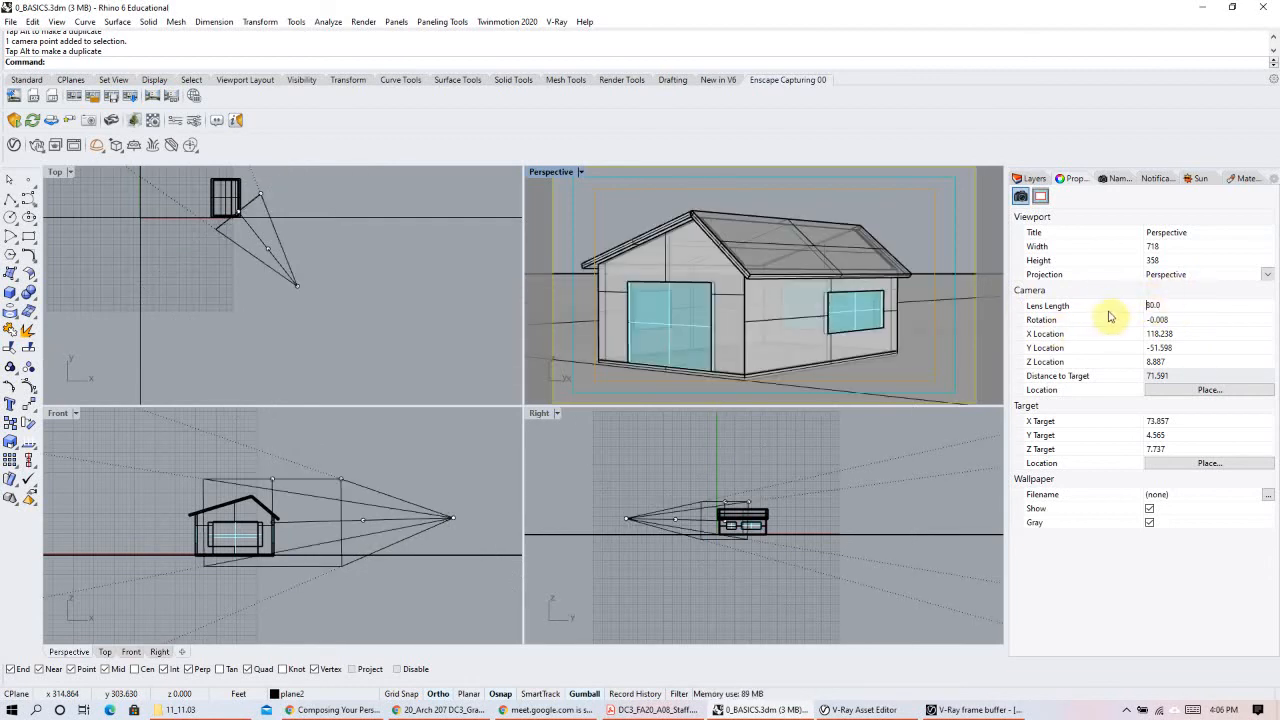
double_click(1157, 305)
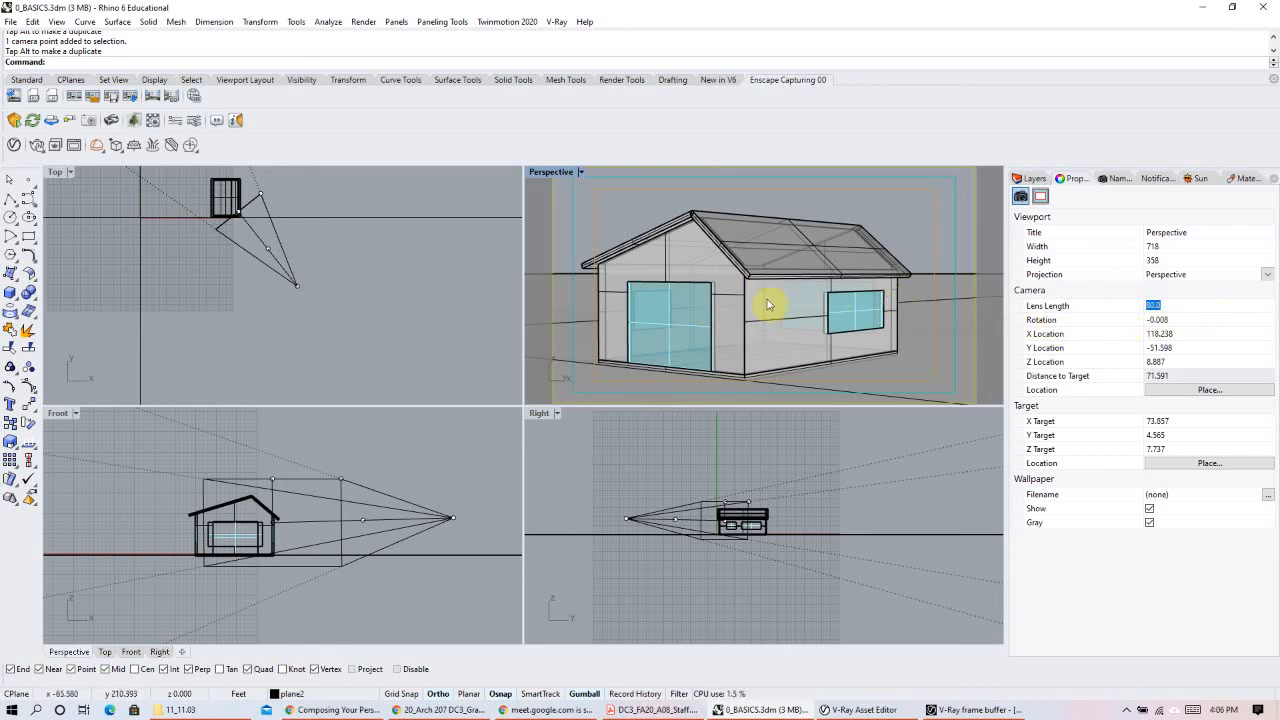
type("190")
key("Return")
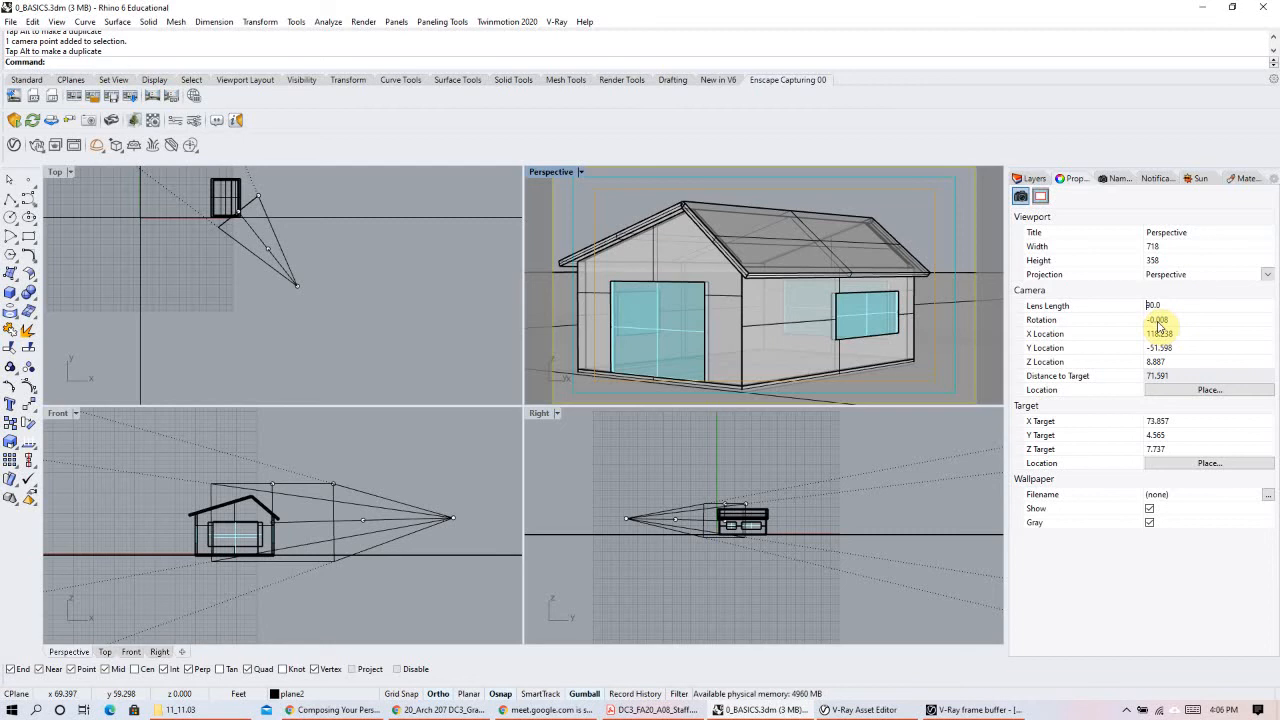
Step: Compare the Perspective view at lens lengths of 30 and 60
left_click_drag(1181, 312, 1131, 315)
type("30")
key("Return")
left_click(1190, 305)
left_click_drag(1189, 311, 1120, 309)
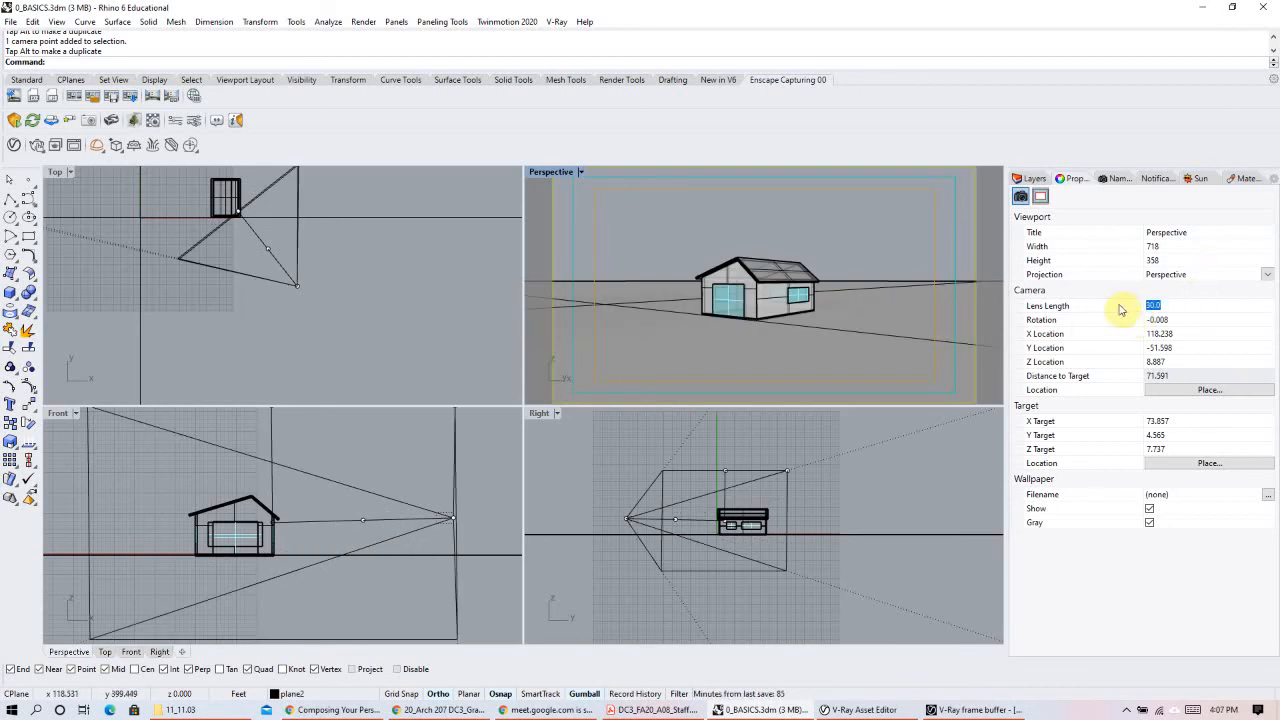
type("60")
key("Return")
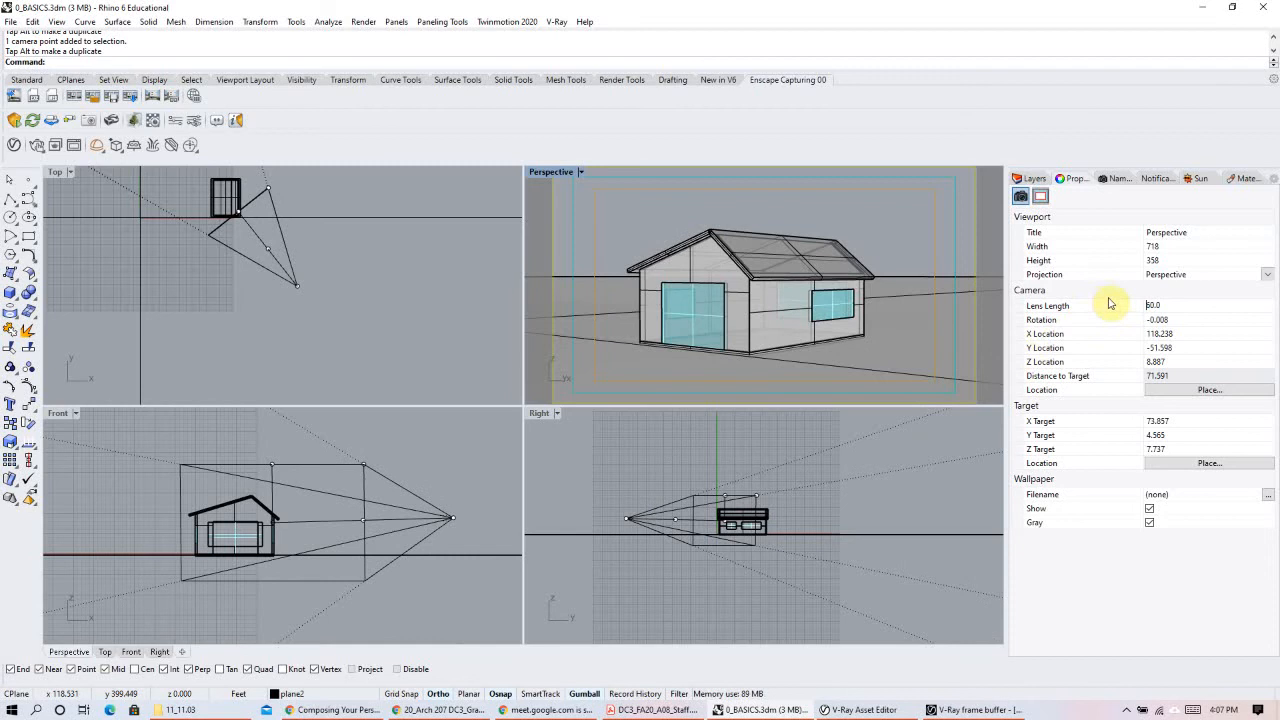
Step: Compare the Perspective view at lens lengths of 50 and 30
left_click_drag(1160, 305, 1103, 309)
type("50")
key("Return")
left_click_drag(1180, 307, 1142, 313)
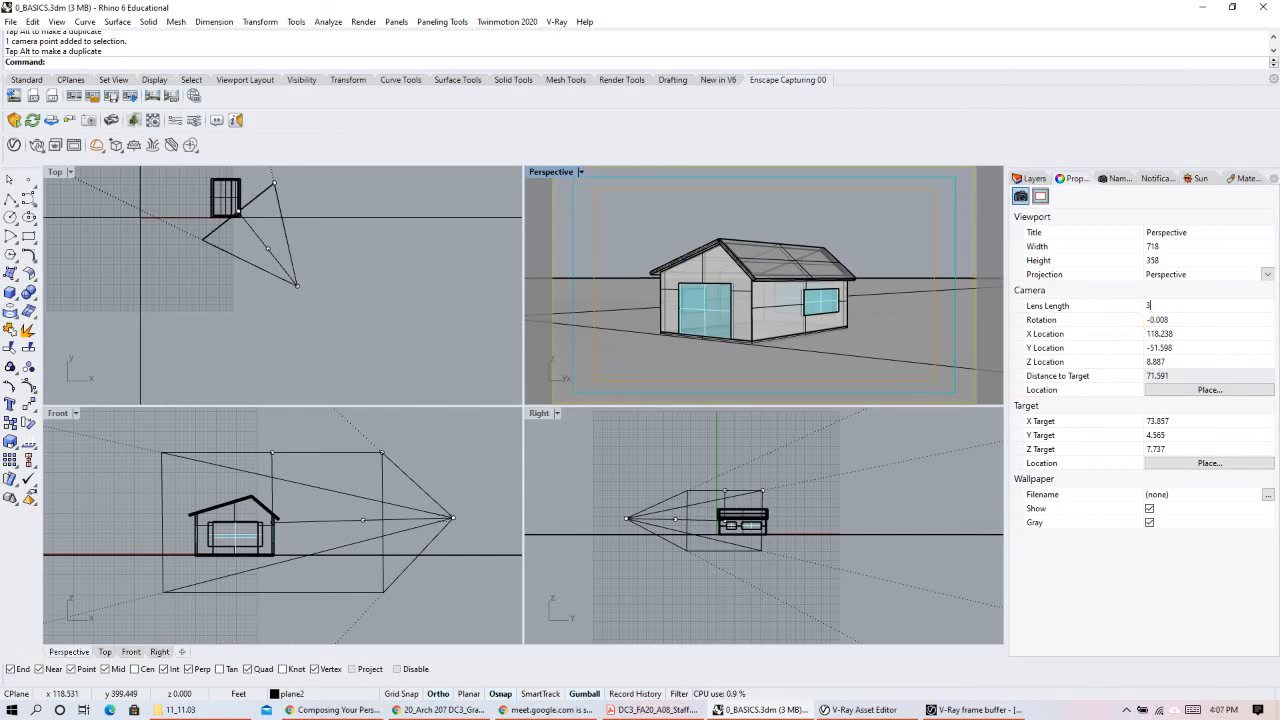
type("30")
key("Return")
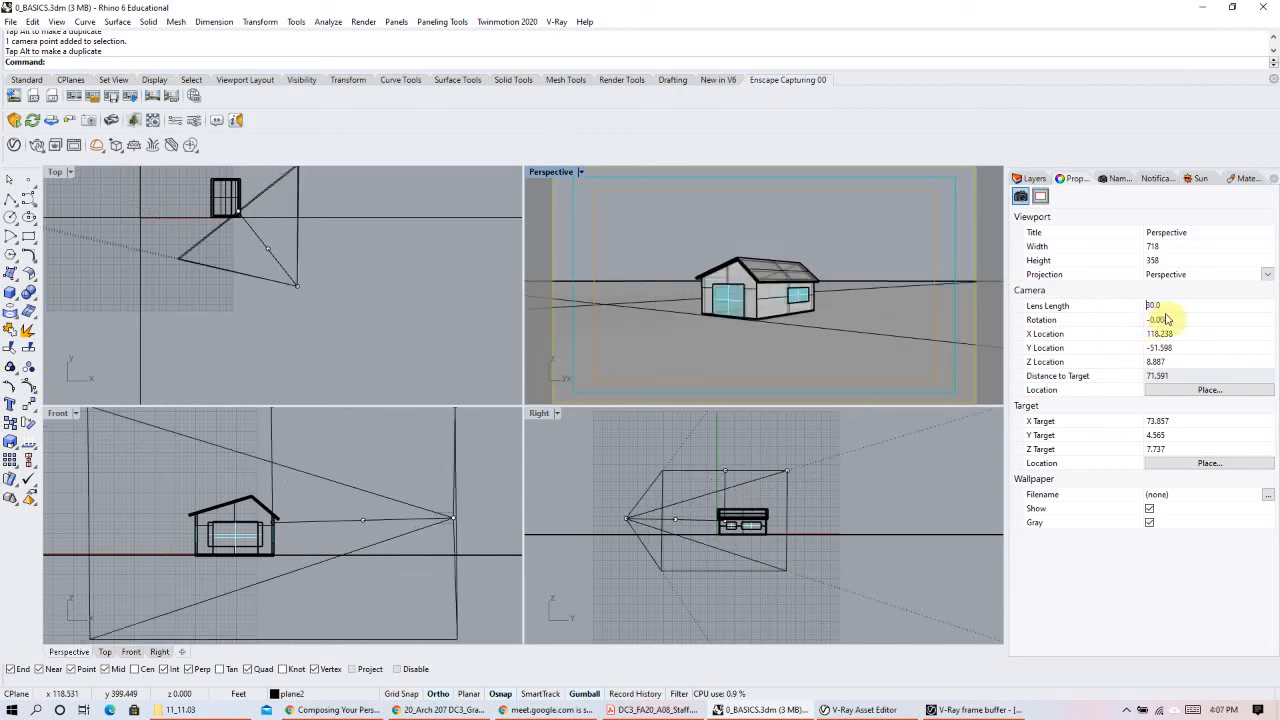
Step: Shift the house within the Perspective frame and set the camera's lens length to 50
left_click_drag(1173, 310, 1114, 313)
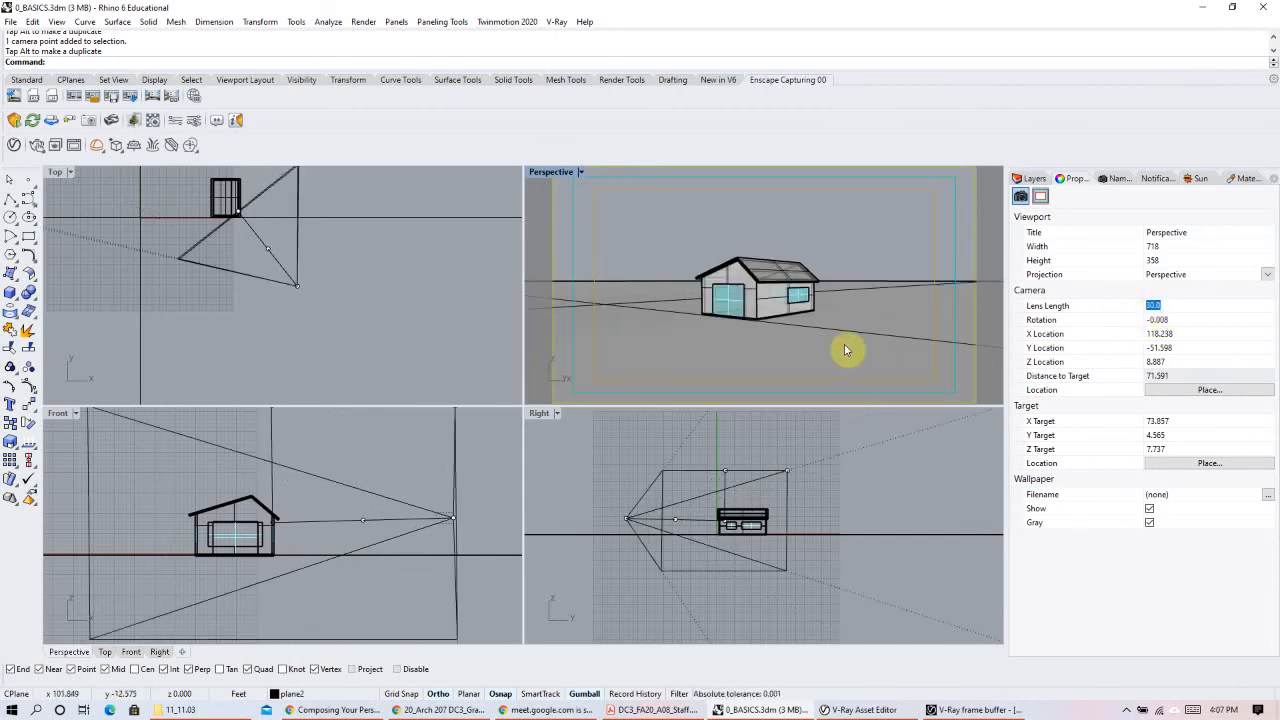
right_click_drag(825, 298, 931, 329, "shift")
left_click(1122, 312)
type("50")
key("Return")
Step: Recompose the Perspective view as a low eye-level corner view, with the front gable turned more toward the camera and the house left of centre
right_click_drag(702, 349, 852, 332)
scroll(776, 323, "down", 2)
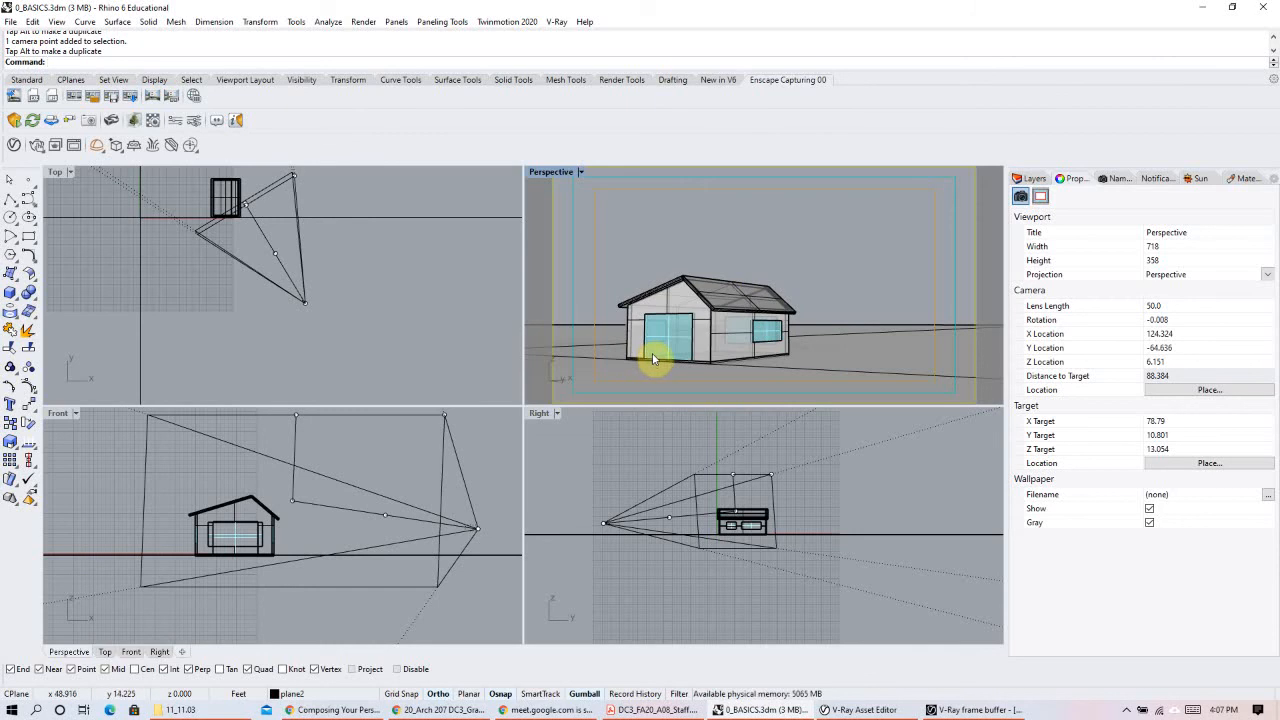
right_click_drag(697, 363, 755, 345)
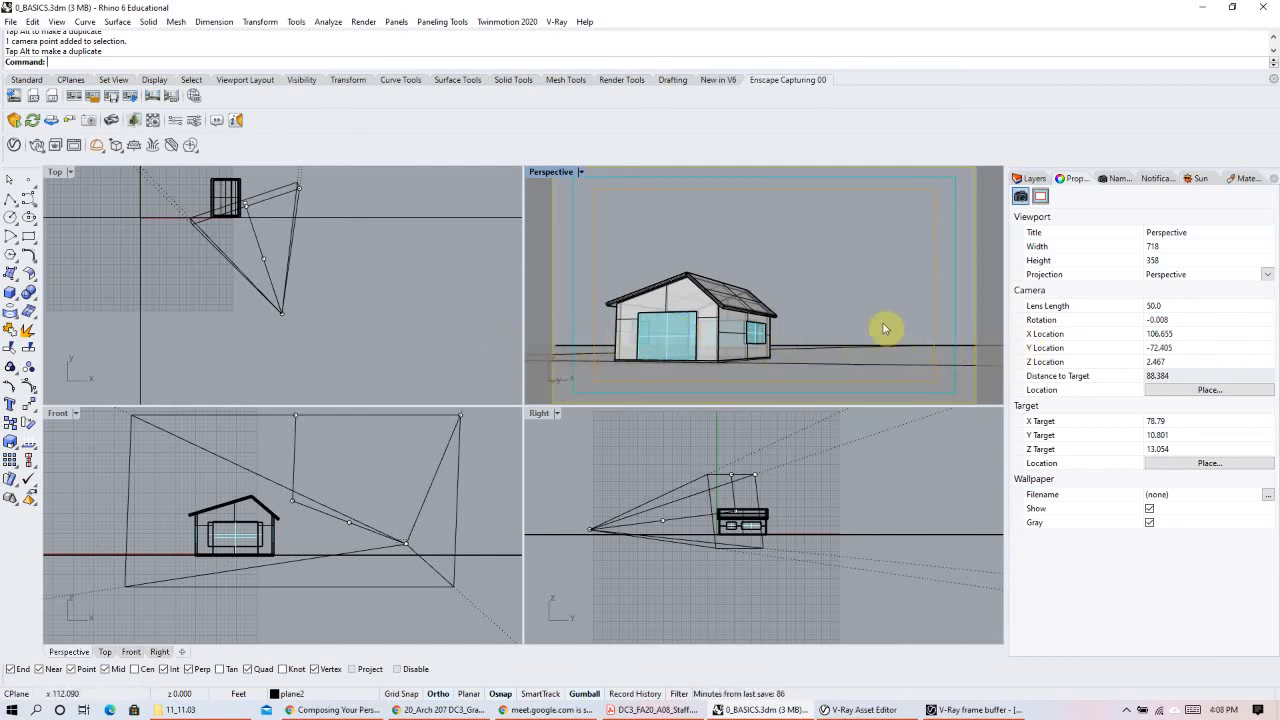
right_click_drag(872, 320, 872, 318)
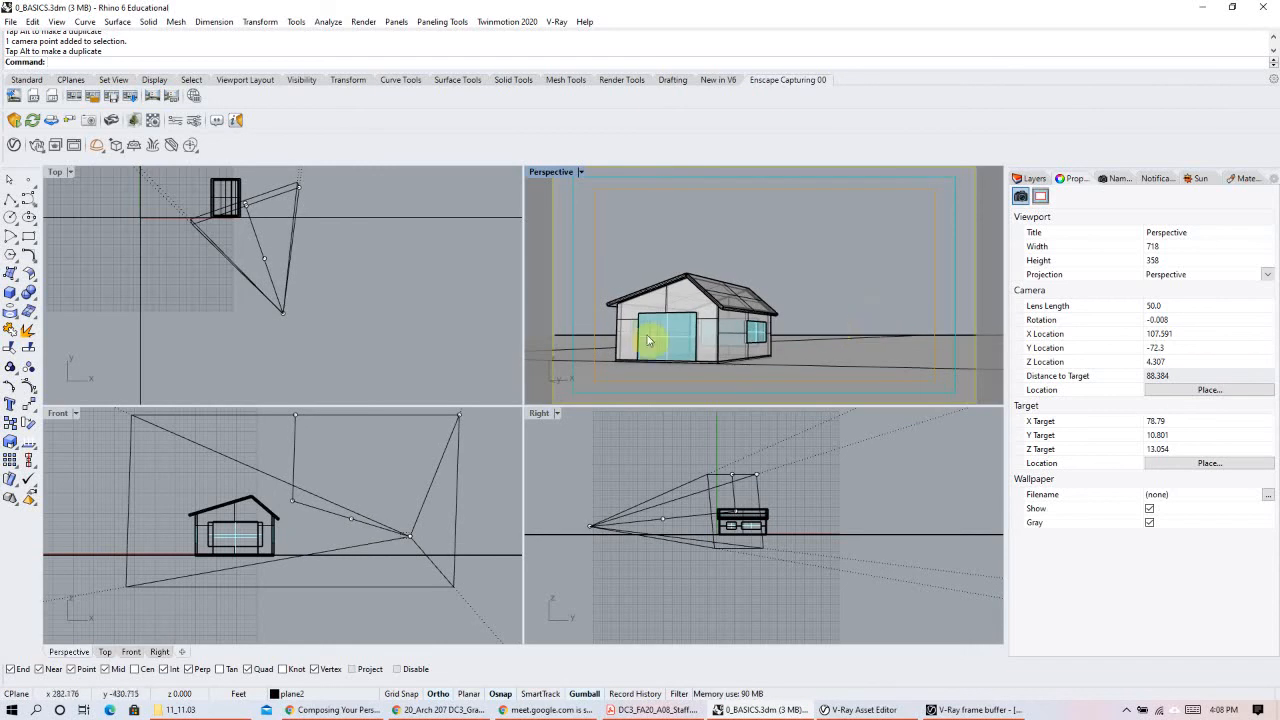
right_click_drag(897, 341, 901, 336, "shift")
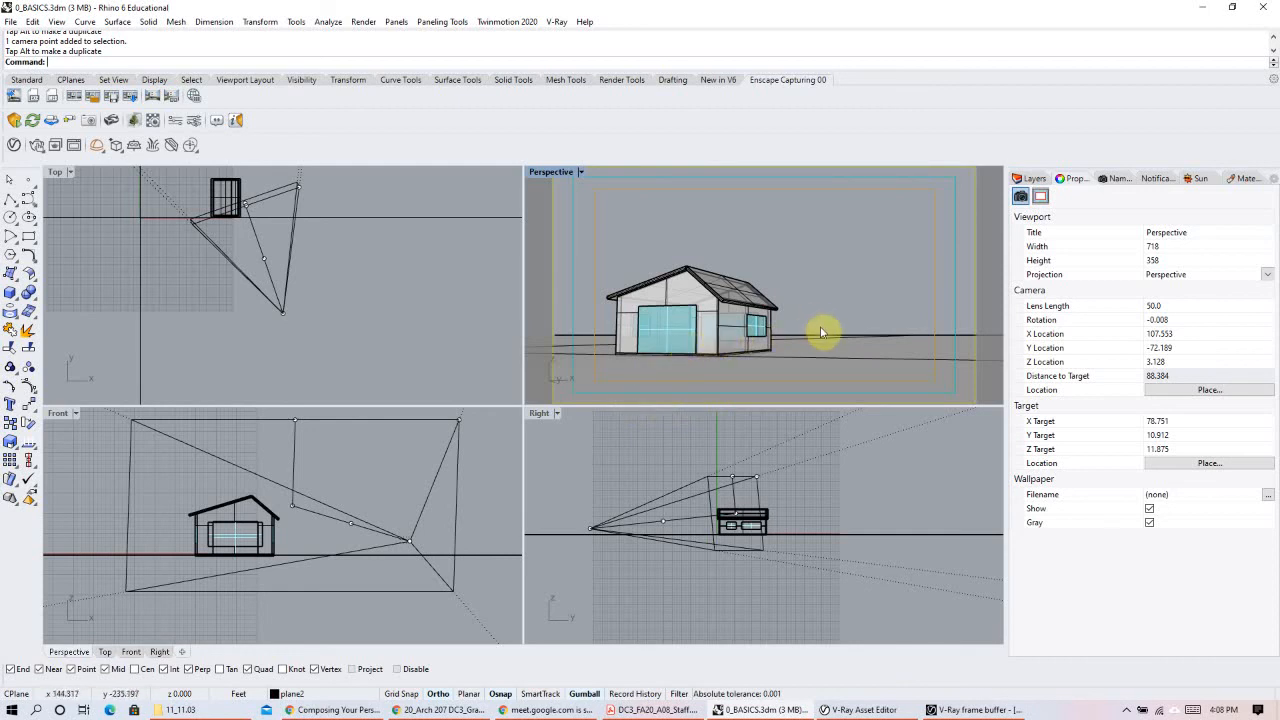
right_click_drag(822, 333, 820, 328)
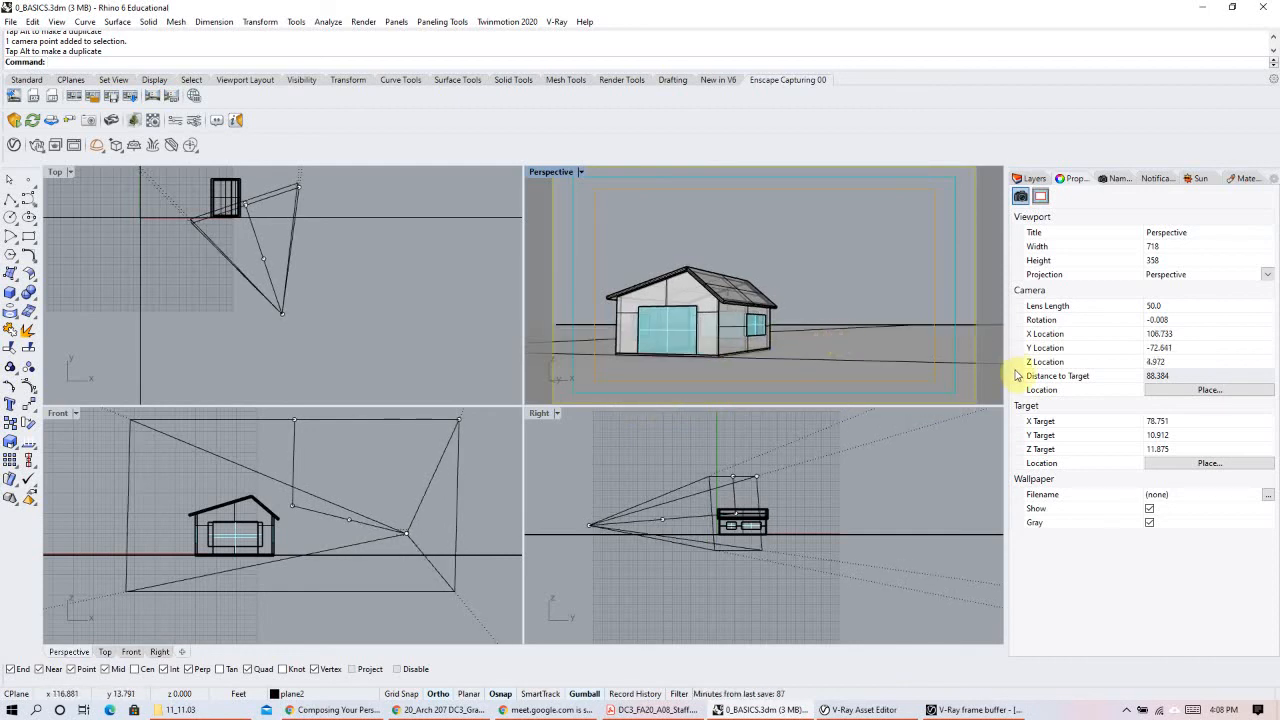
Step: Set both the camera's Z location and its Z target to 5.5 for a level view
left_click(1204, 362)
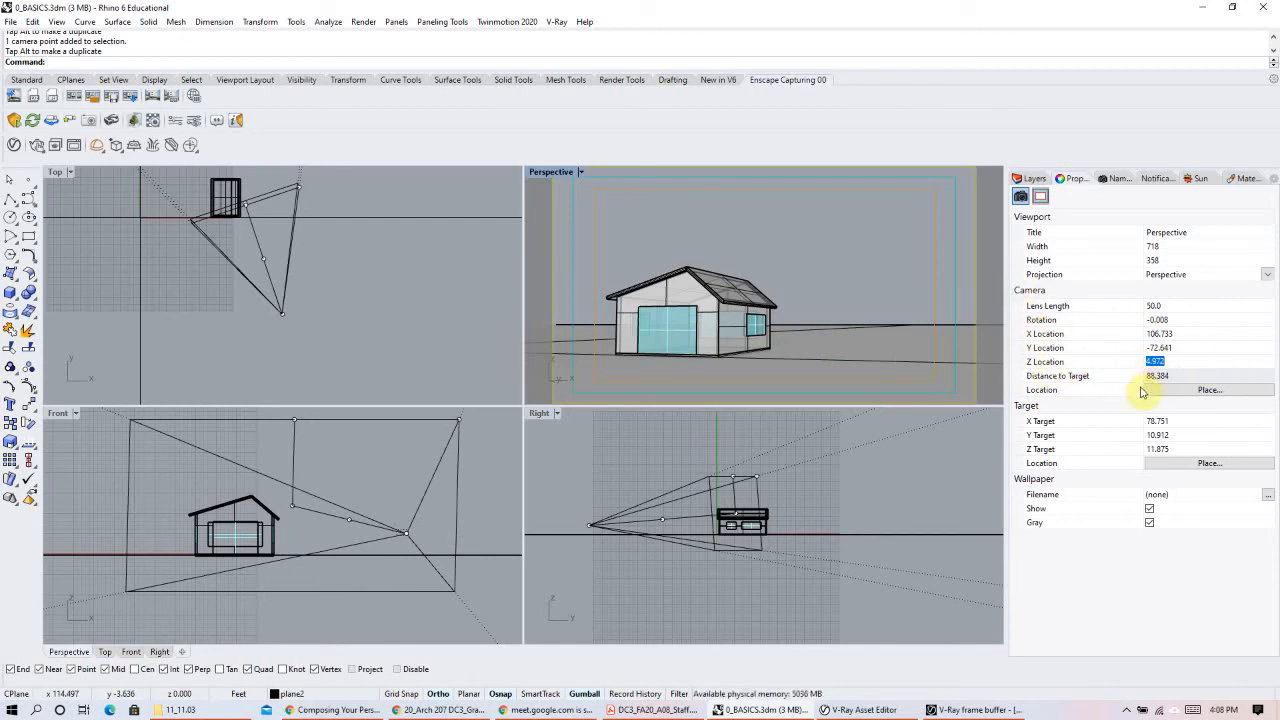
type("5.5")
key("Return")
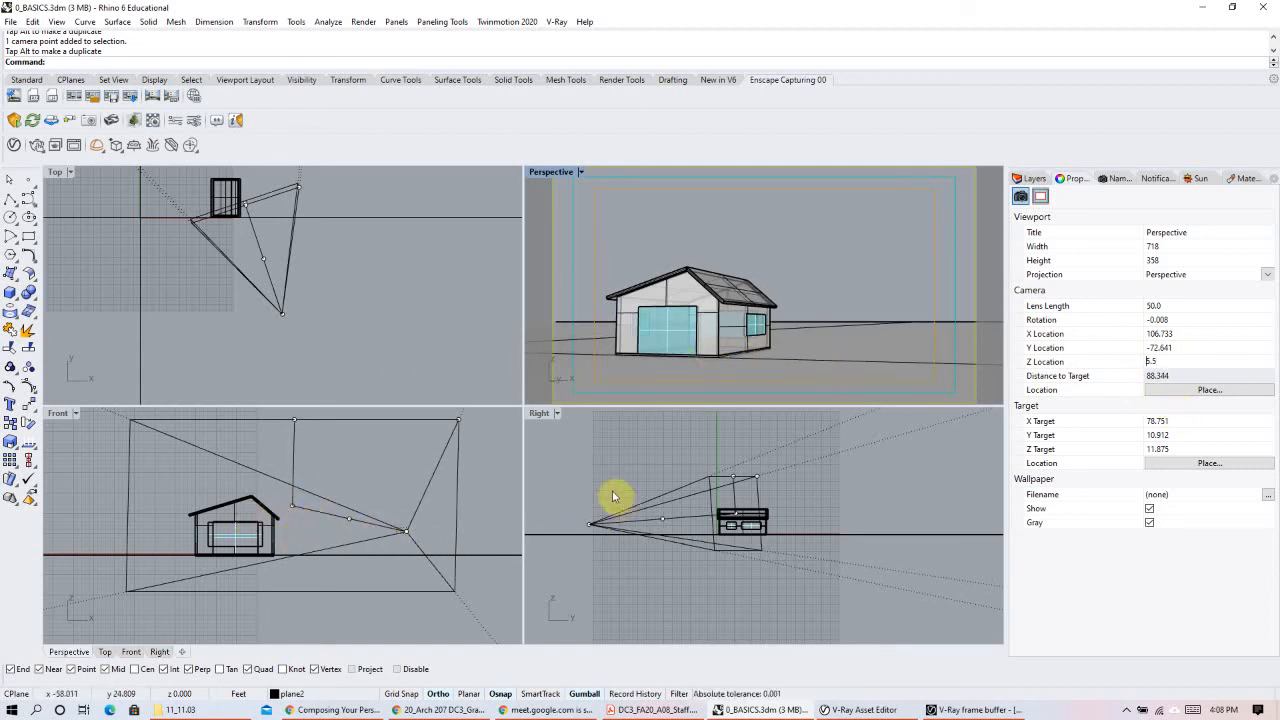
left_click(1150, 453)
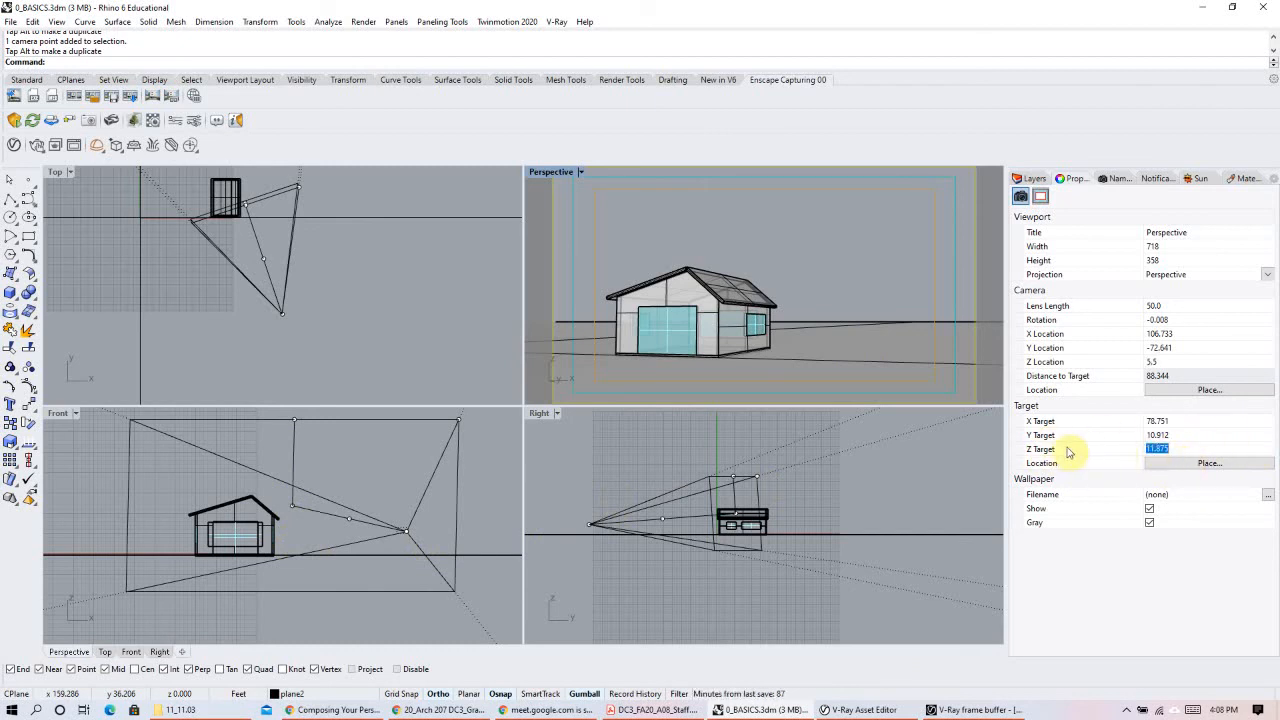
type("5.5")
key("Return")
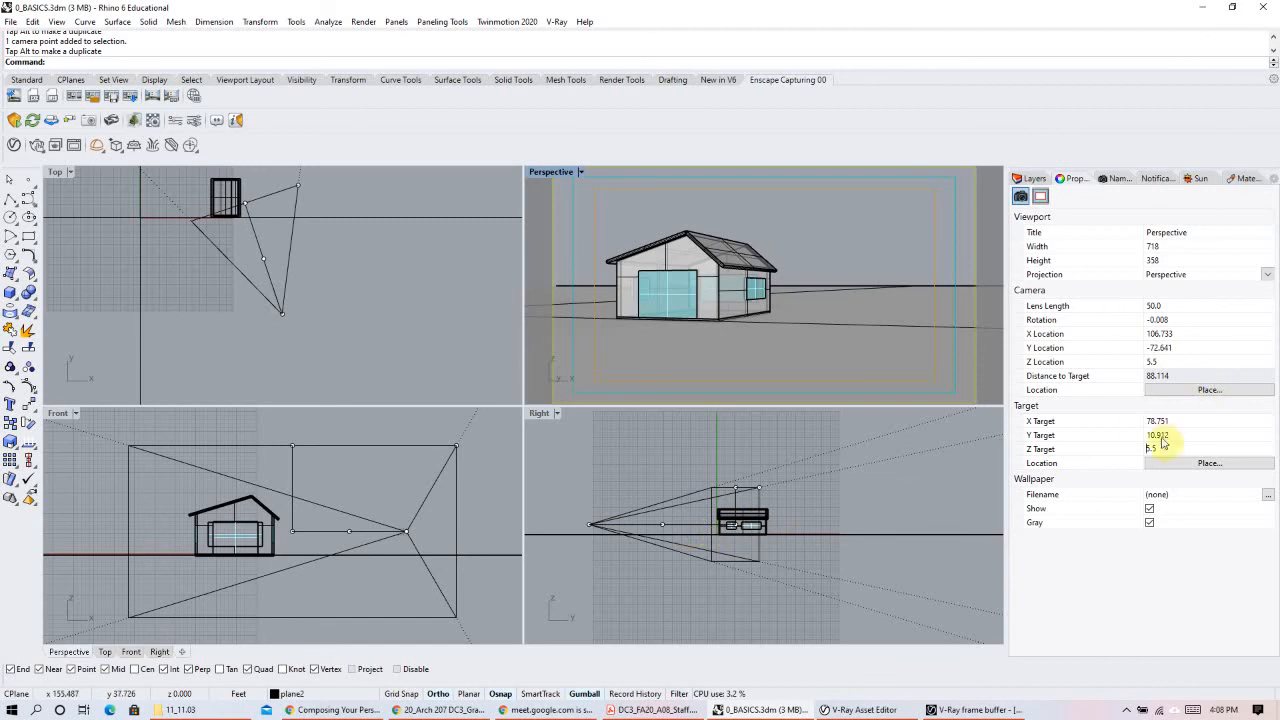
Step: Try Z target values of 6.5 and 7, and set the camera's Z location to 6
left_click_drag(1175, 452, 1116, 457)
type("6.5")
key("Return")
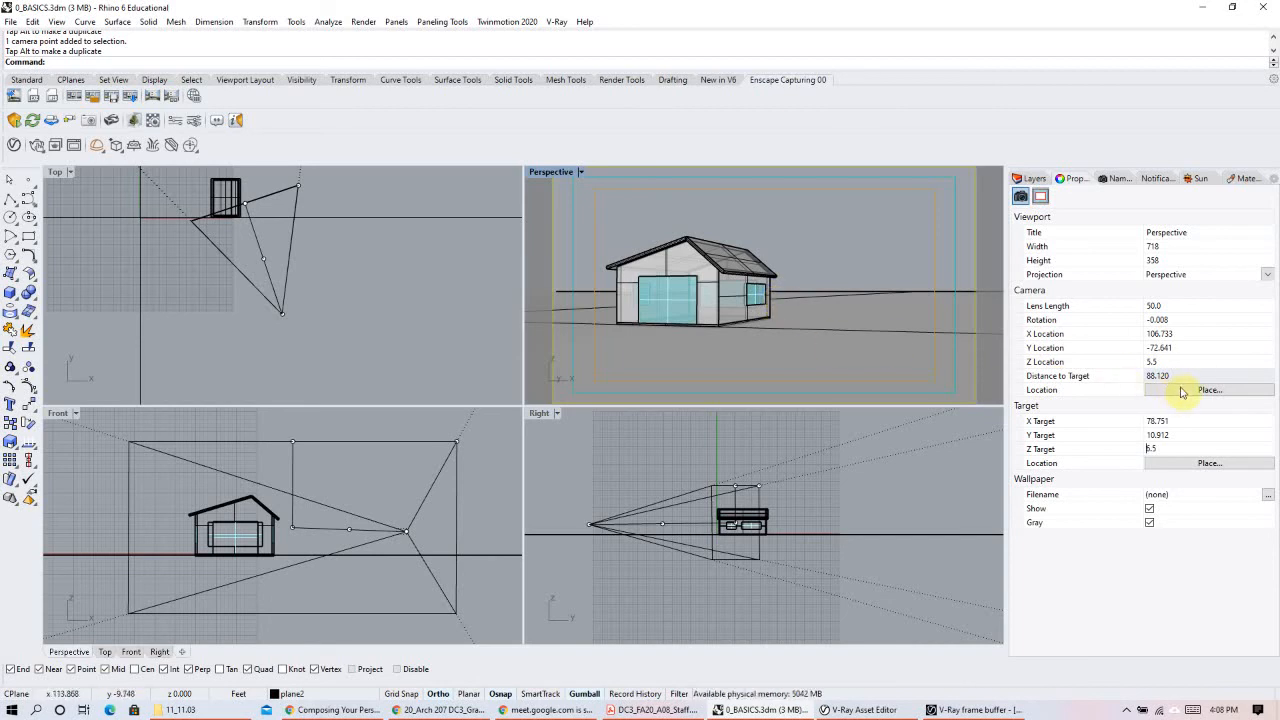
left_click_drag(1163, 449, 1134, 452)
type("7")
key("Return")
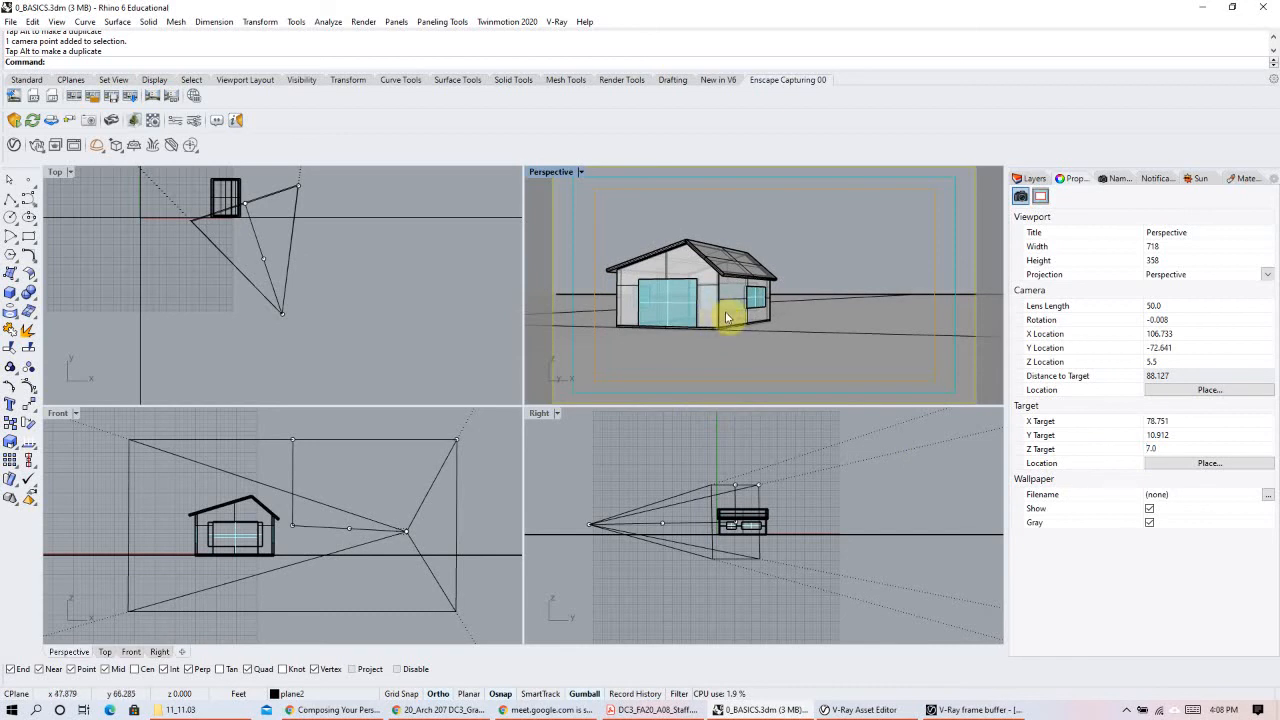
double_click(1186, 365)
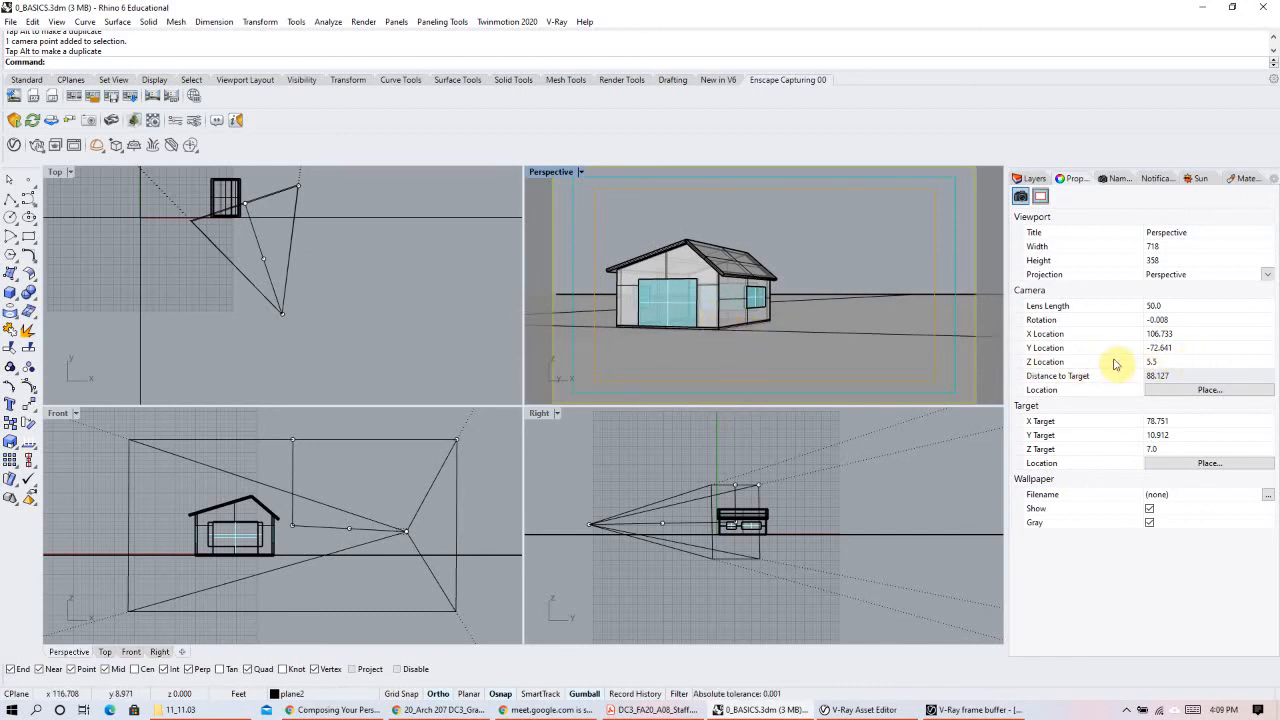
type("8")
key("Return")
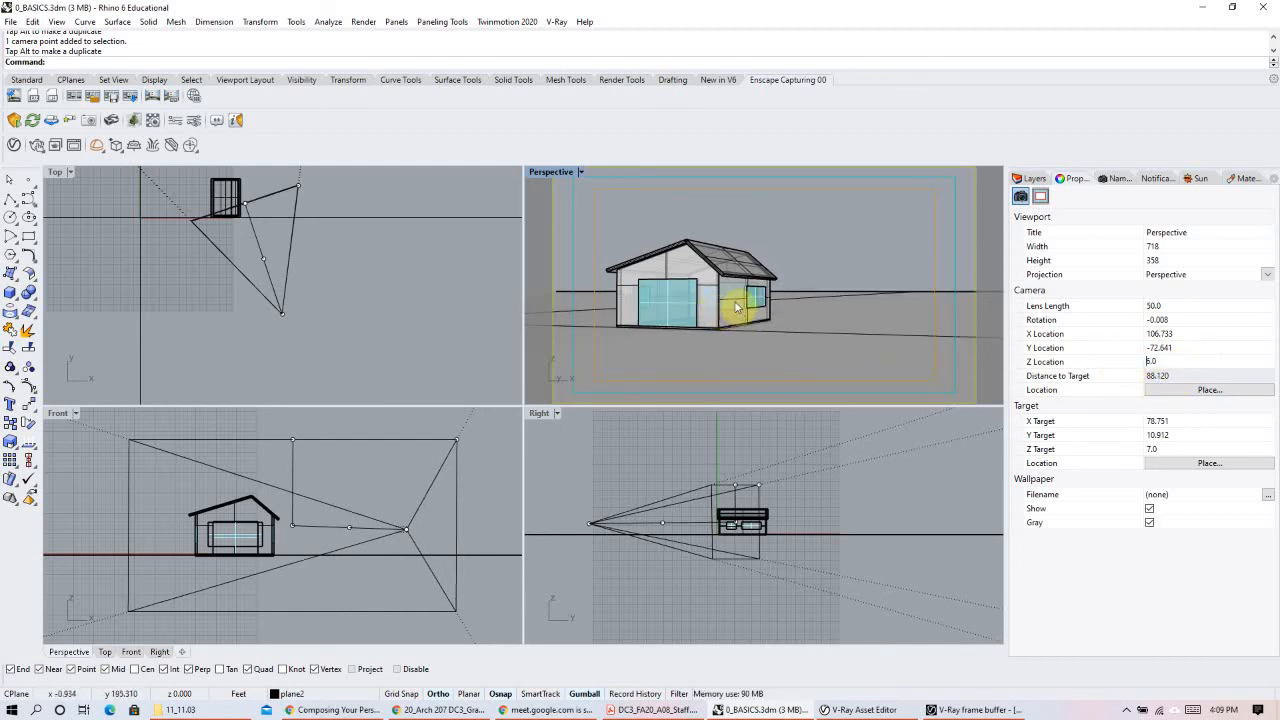
Step: Recompose the Perspective view with the house lower and closer to the frame's centre, and set the camera's Z location to 5
mouse_move(736, 307)
right_mouse_down("shift")
mouse_move(755, 323)
mouse_move(747, 333)
mouse_move(741, 322)
right_mouse_up("shift")
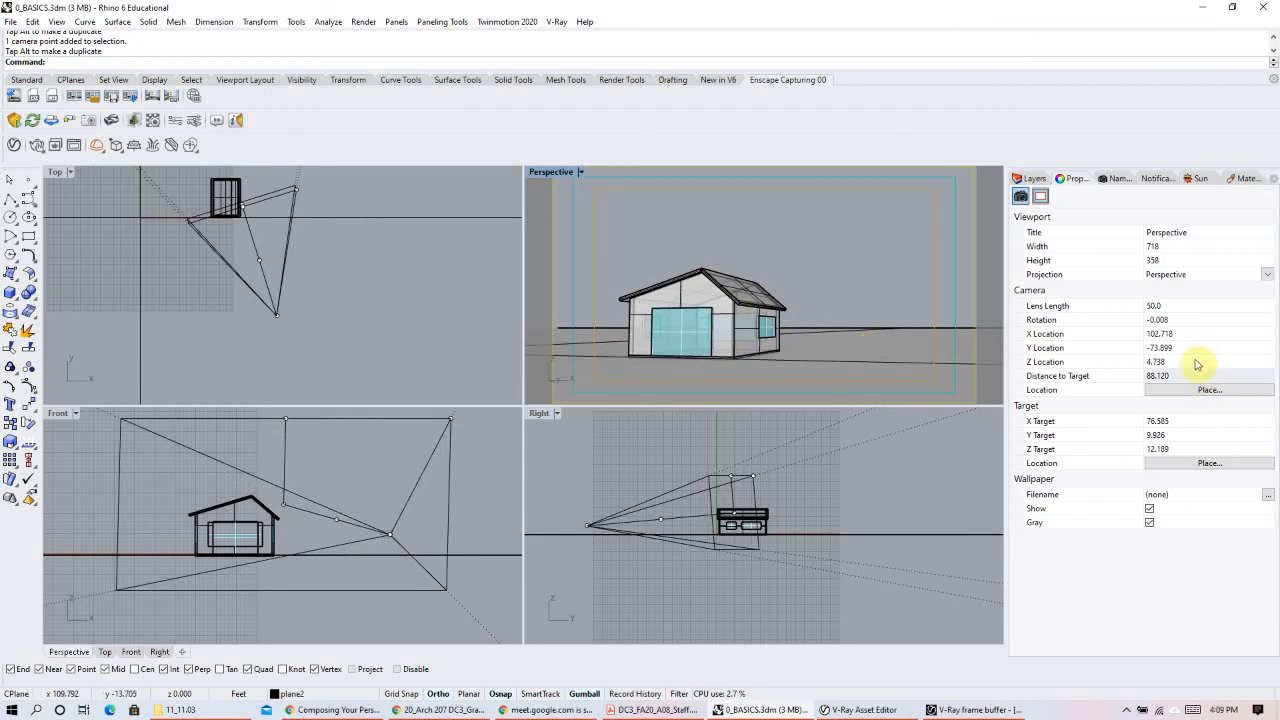
key("Return")
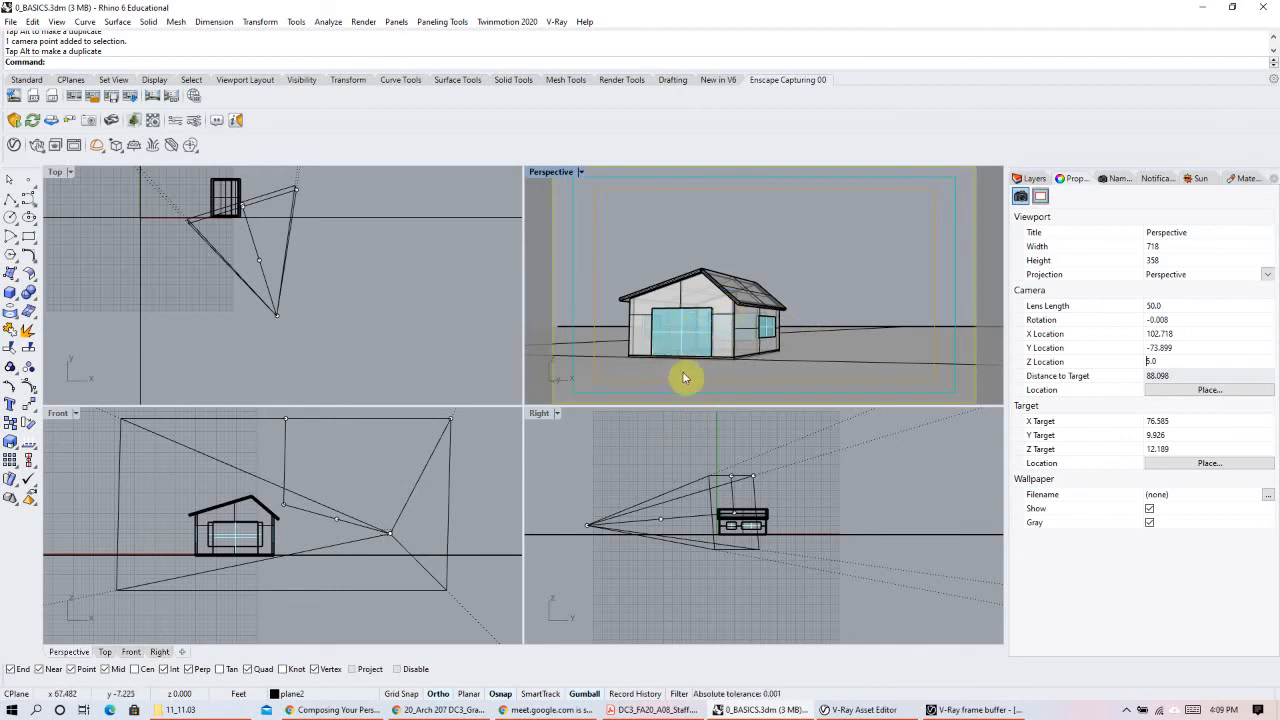
Step: Save the current Perspective viewport as a named view called a1_entry
left_click(1117, 179)
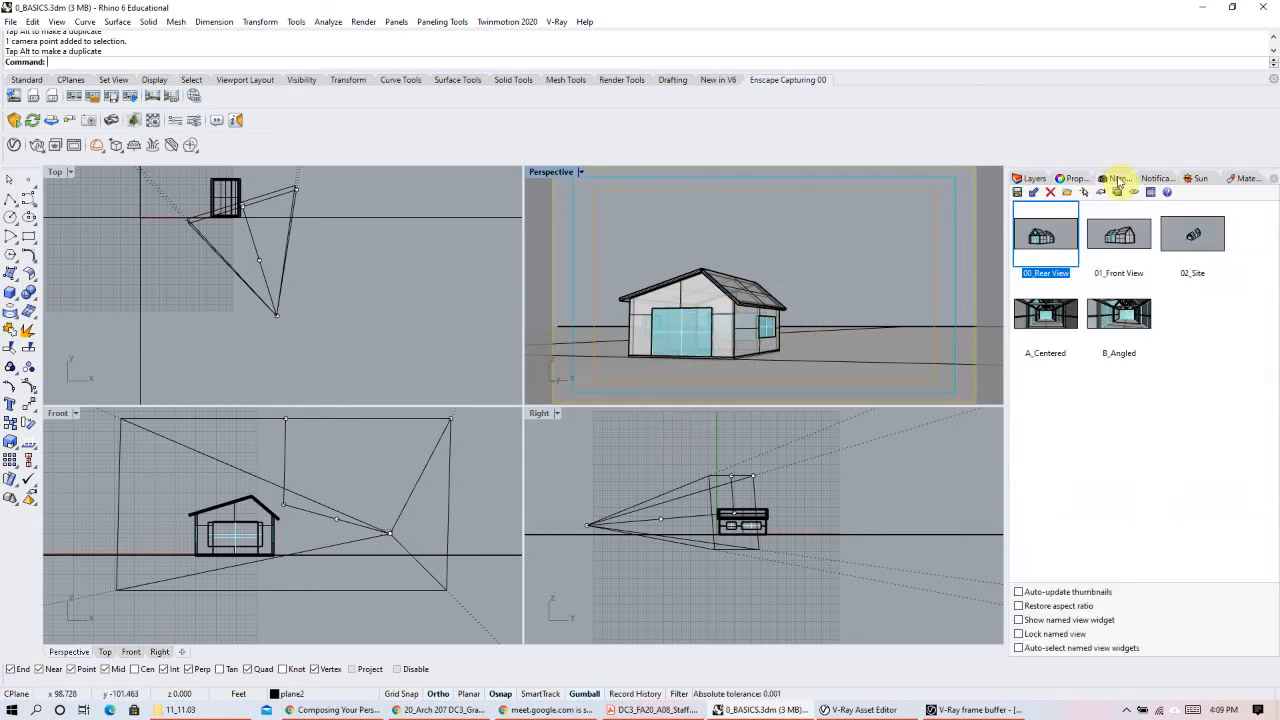
left_click(1017, 193)
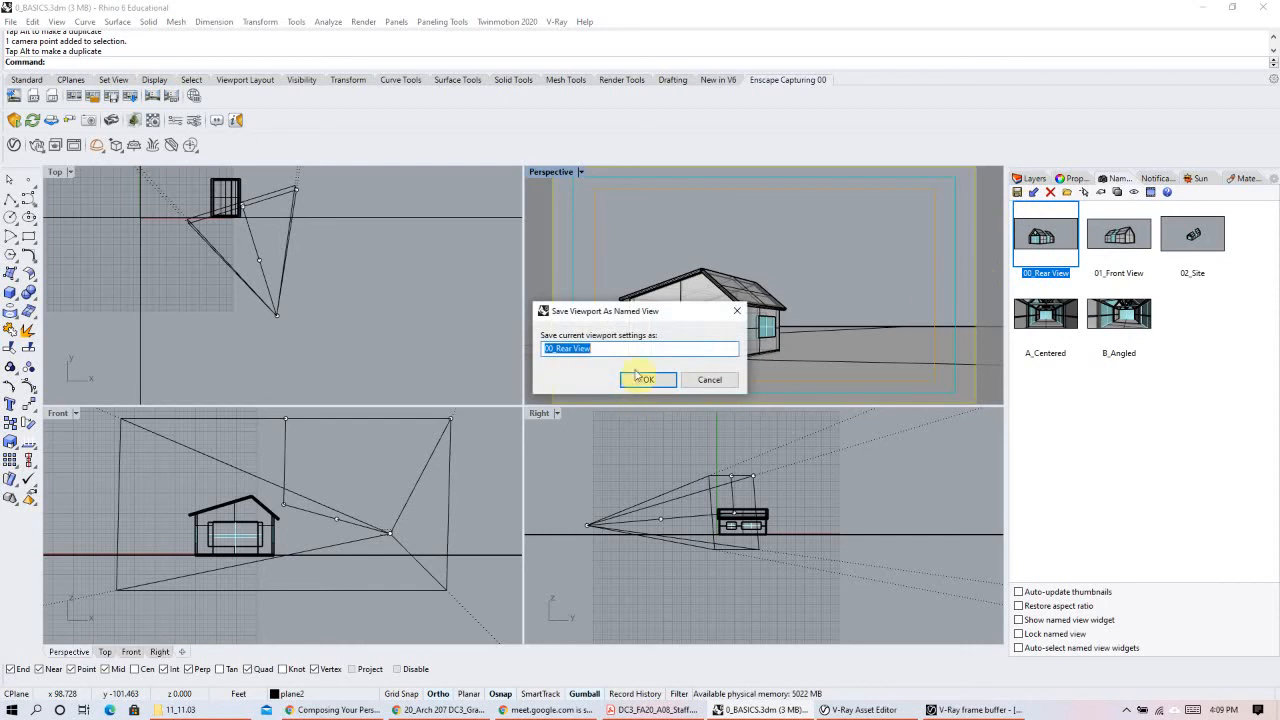
left_click(648, 385)
left_click_drag(604, 350, 524, 344)
key("BackSpace")
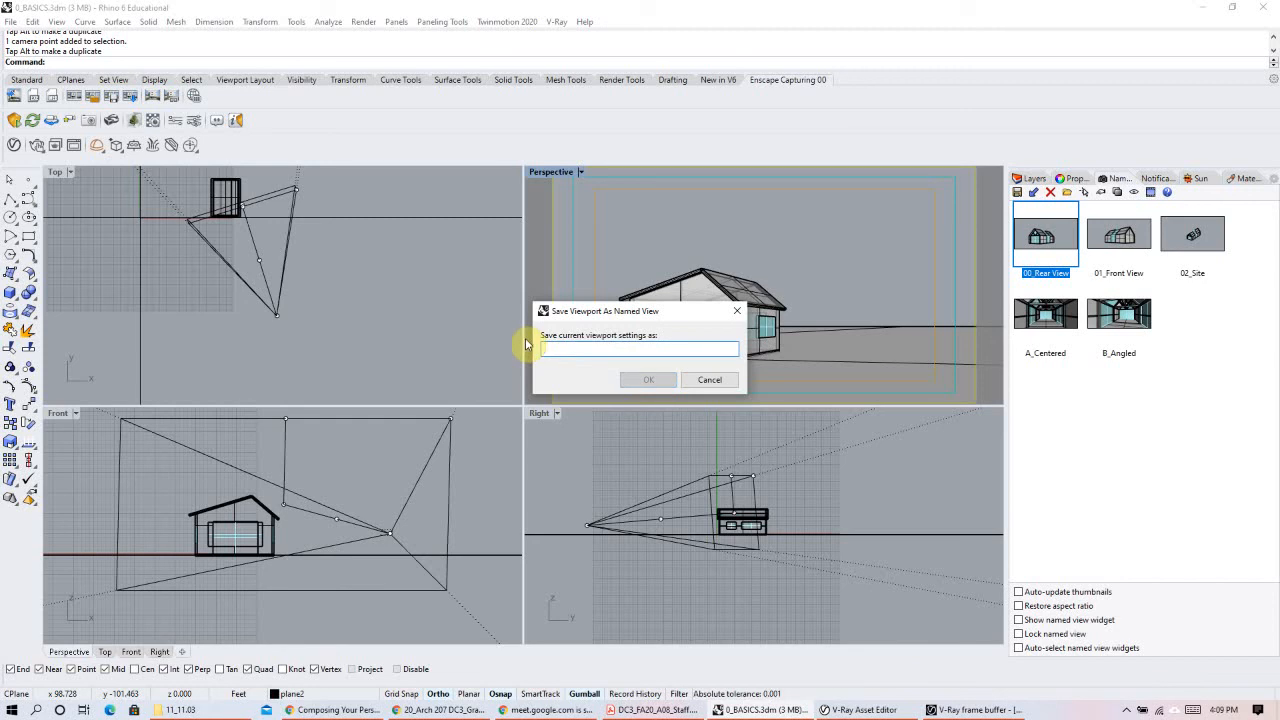
type("a1_entry")
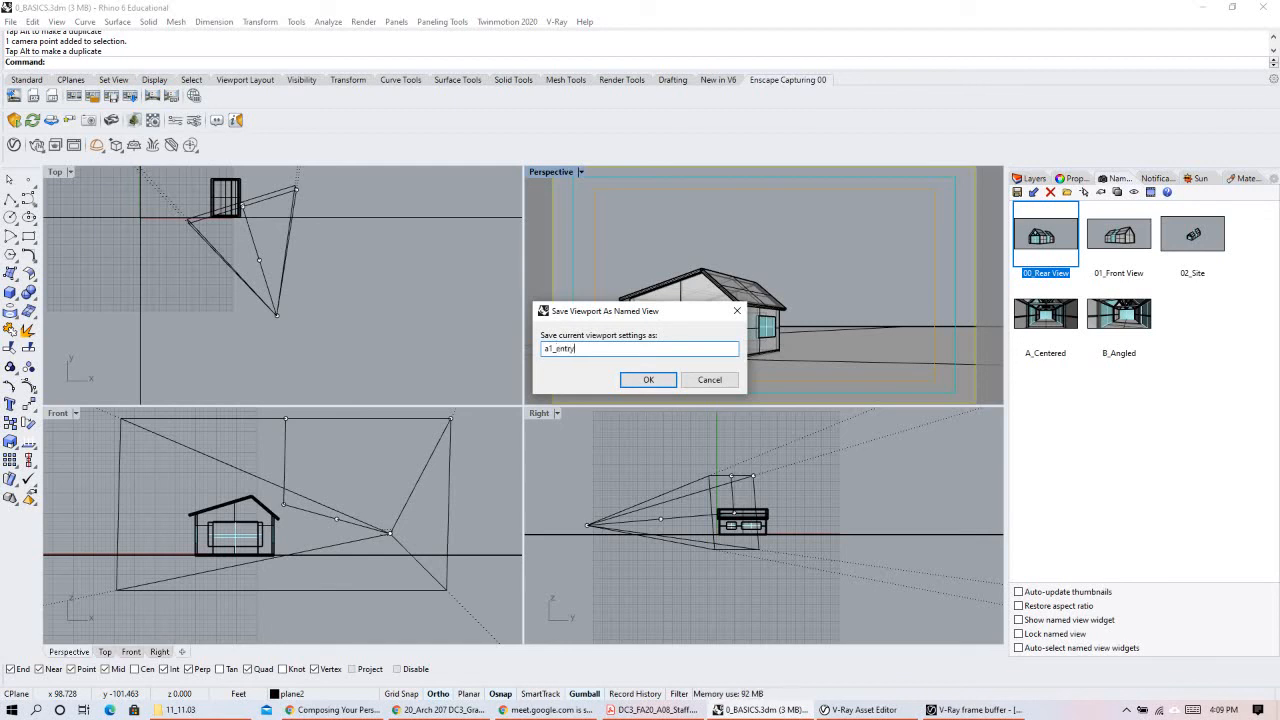
left_click(648, 380)
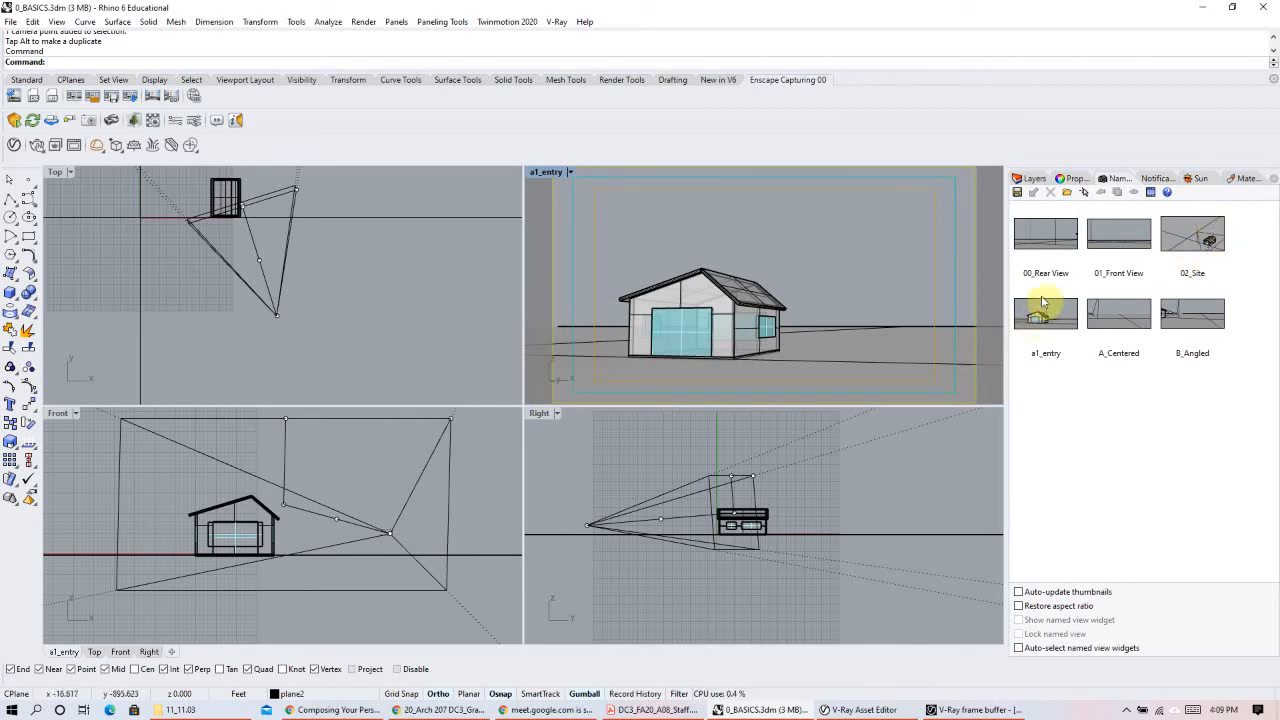
Step: Check the 00_Rear View and 01_Front View named views, and restore the a1_entry view
double_click(1047, 240)
double_click(1147, 246)
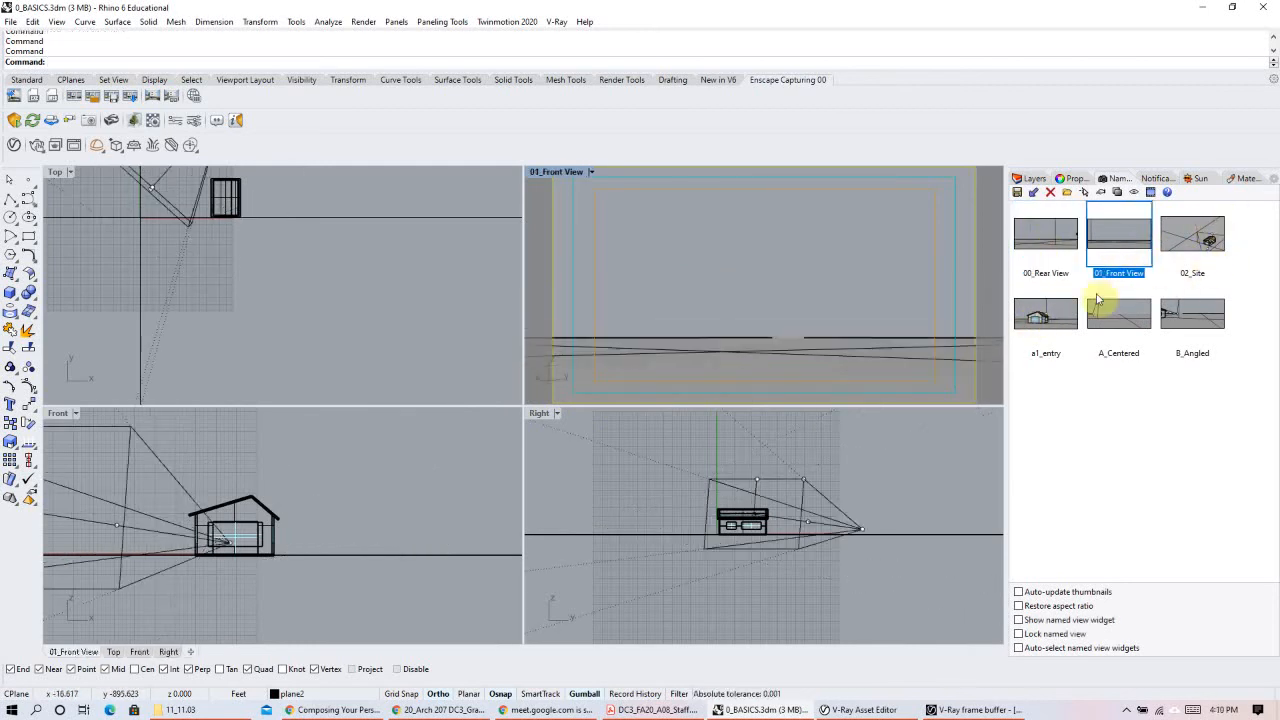
double_click(1060, 328)
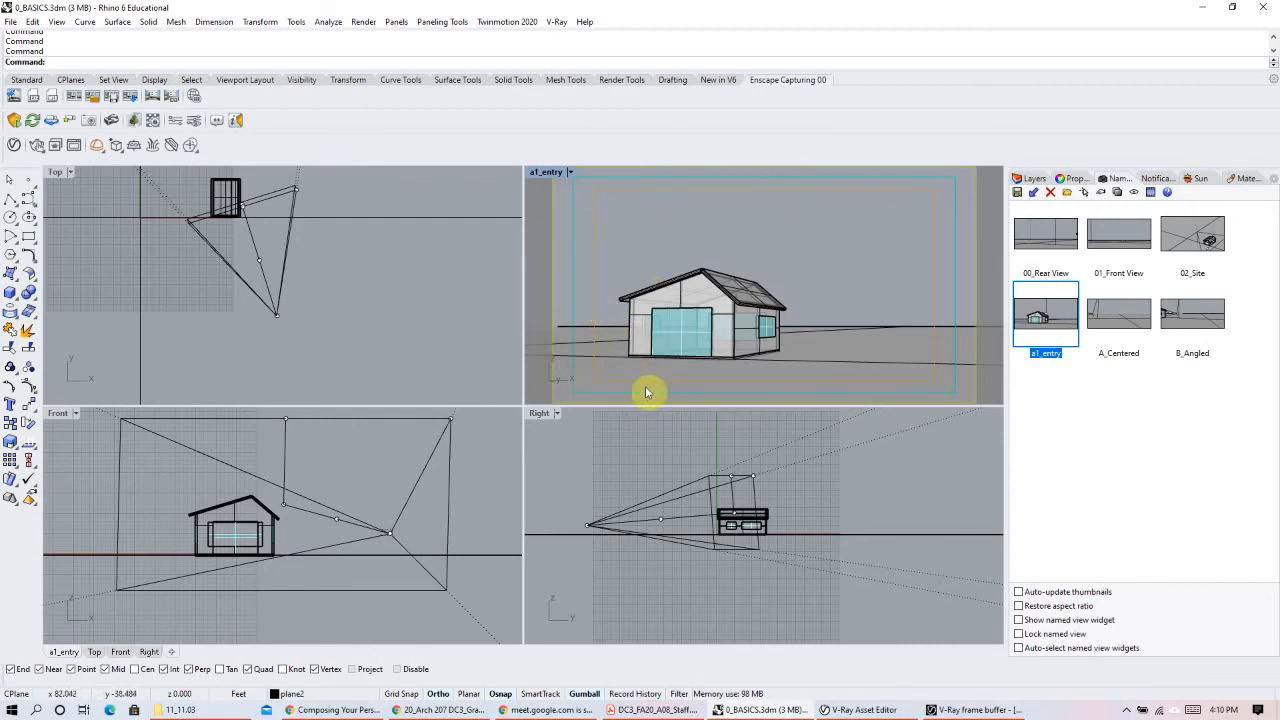
Step: Open the V-Ray Asset Editor and render the a1_entry view
left_click(14, 146)
left_click_drag(806, 46, 230, 83)
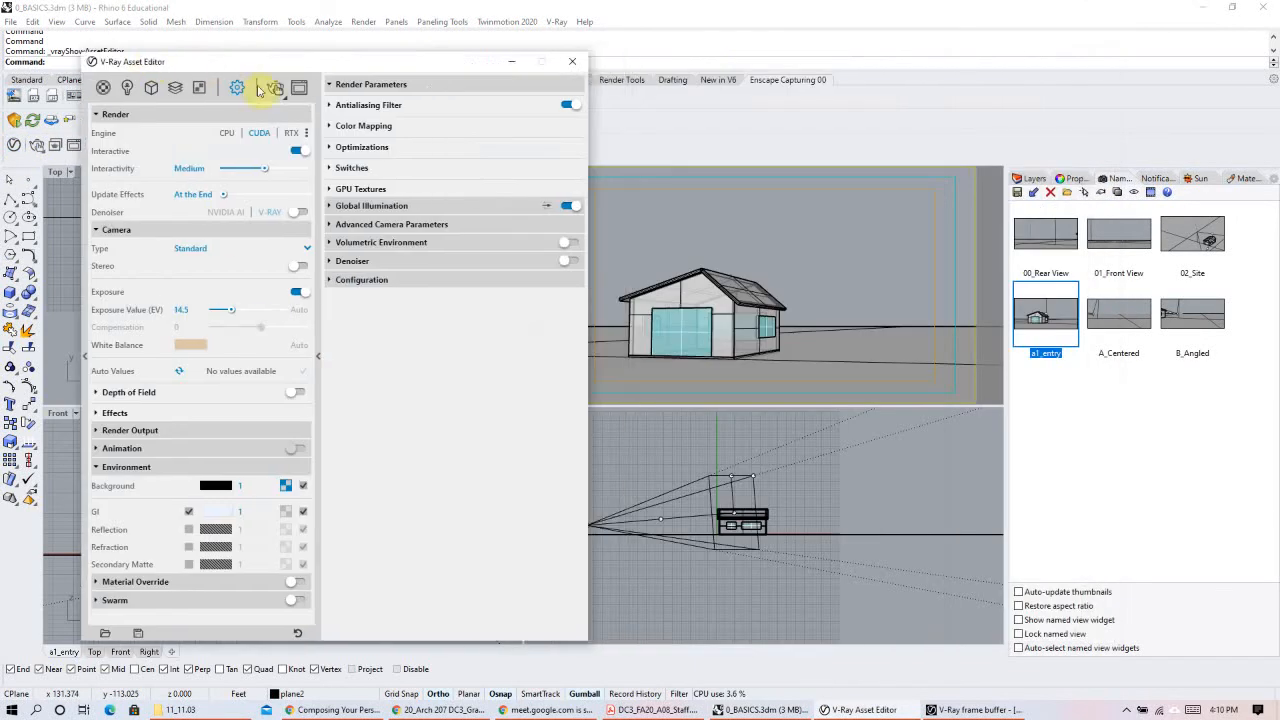
left_click(276, 92)
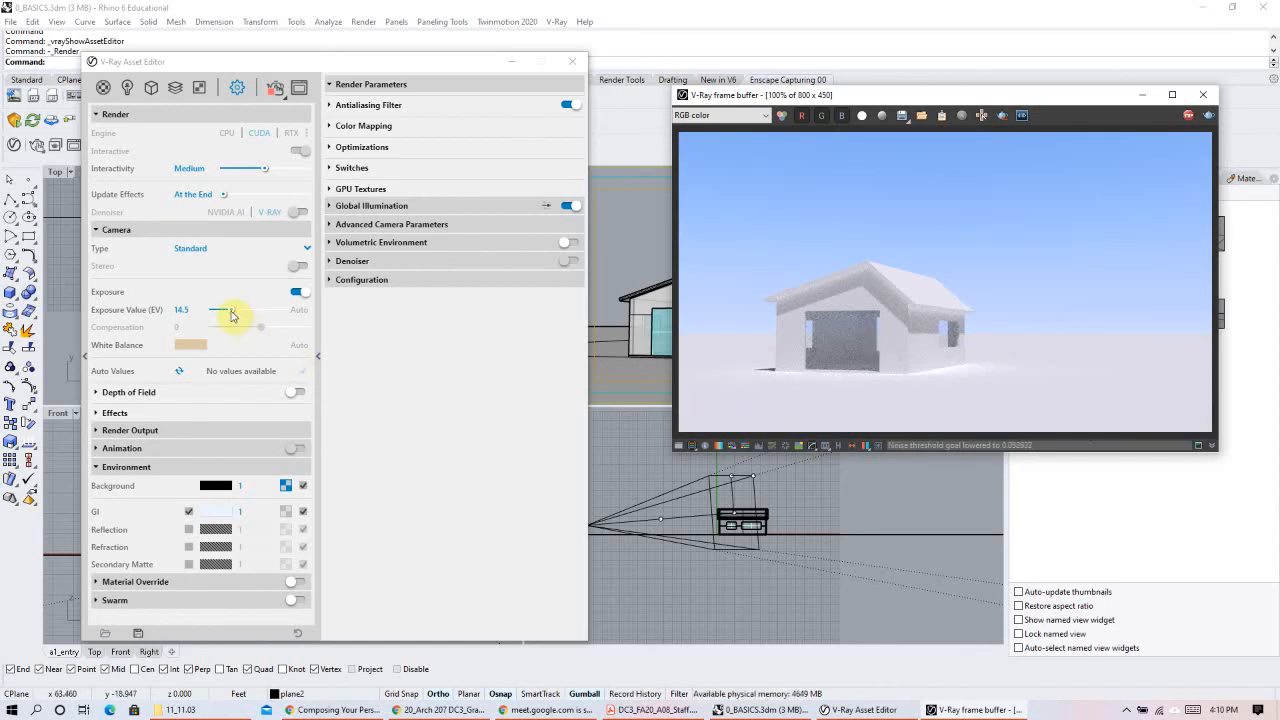
Step: Try a camera exposure value of 12.35 and set it to 14.35
left_click(193, 310)
left_click_drag(193, 310, 155, 313)
type("12")
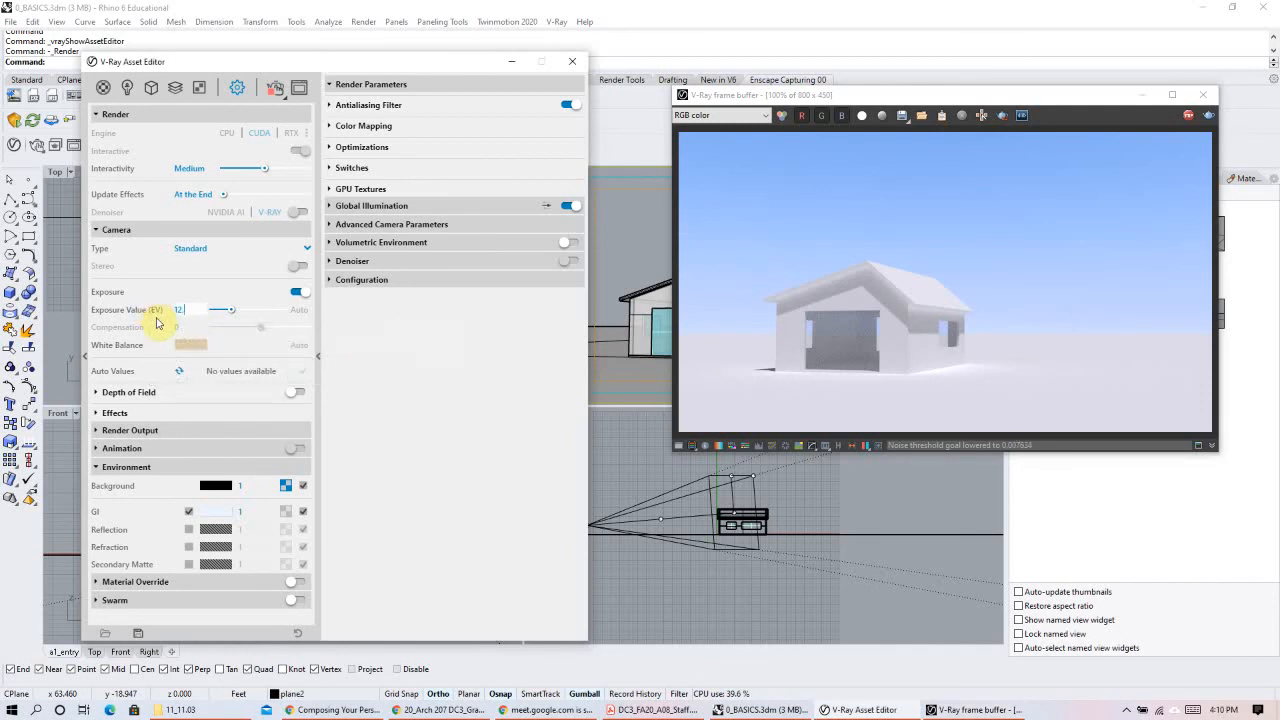
type(".35")
key("Return")
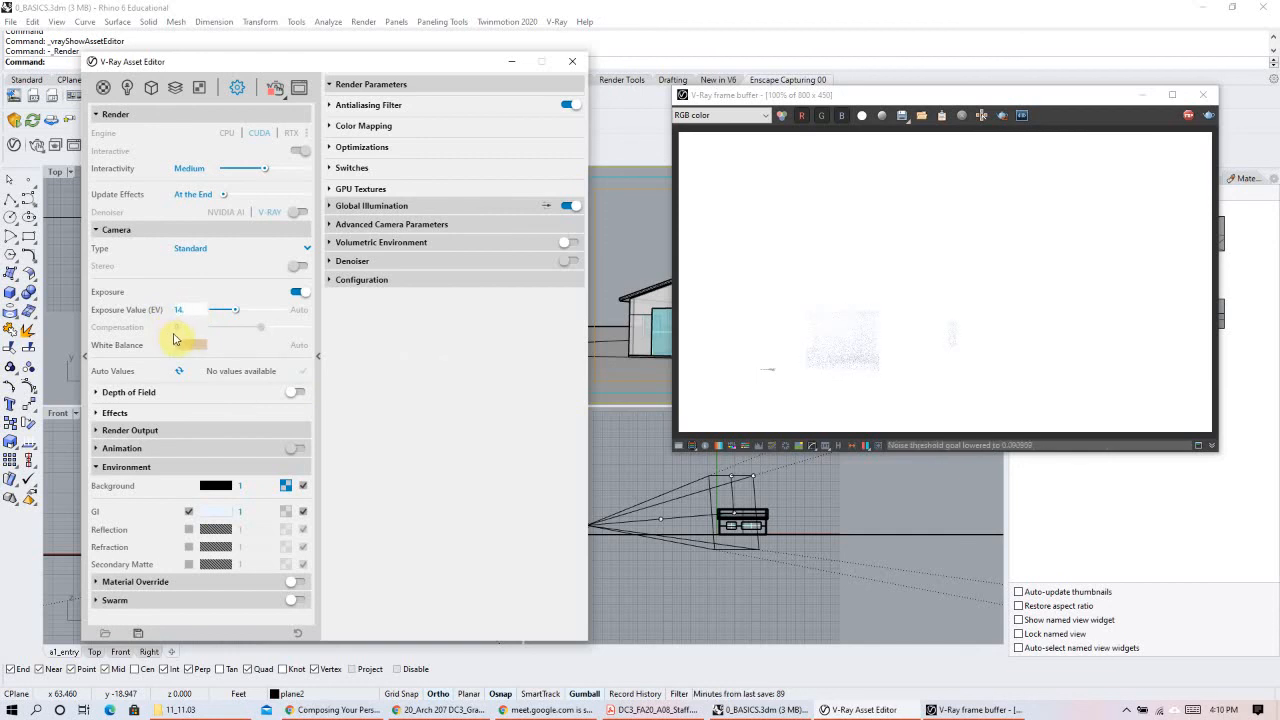
key("Return")
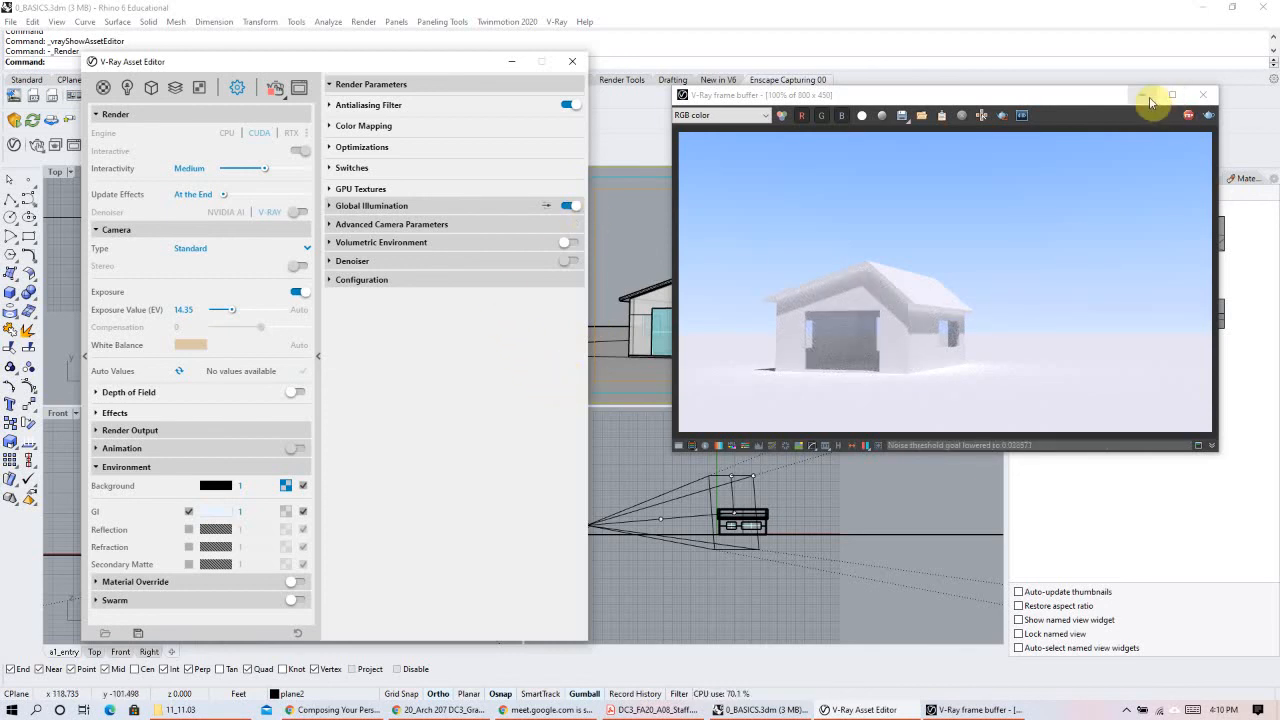
Step: Minimize the V-Ray windows and review the rendered a1_entry image once more in the frame buffer
left_click(1143, 96)
left_click(512, 61)
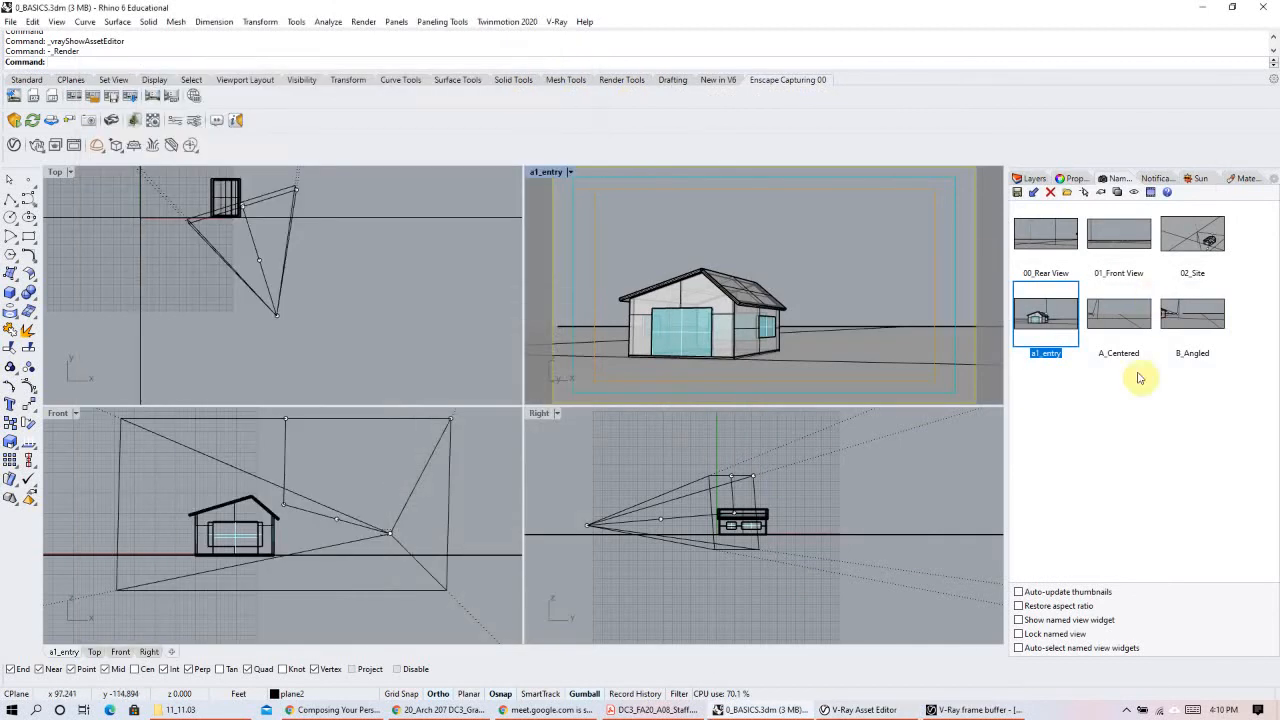
left_click(998, 710)
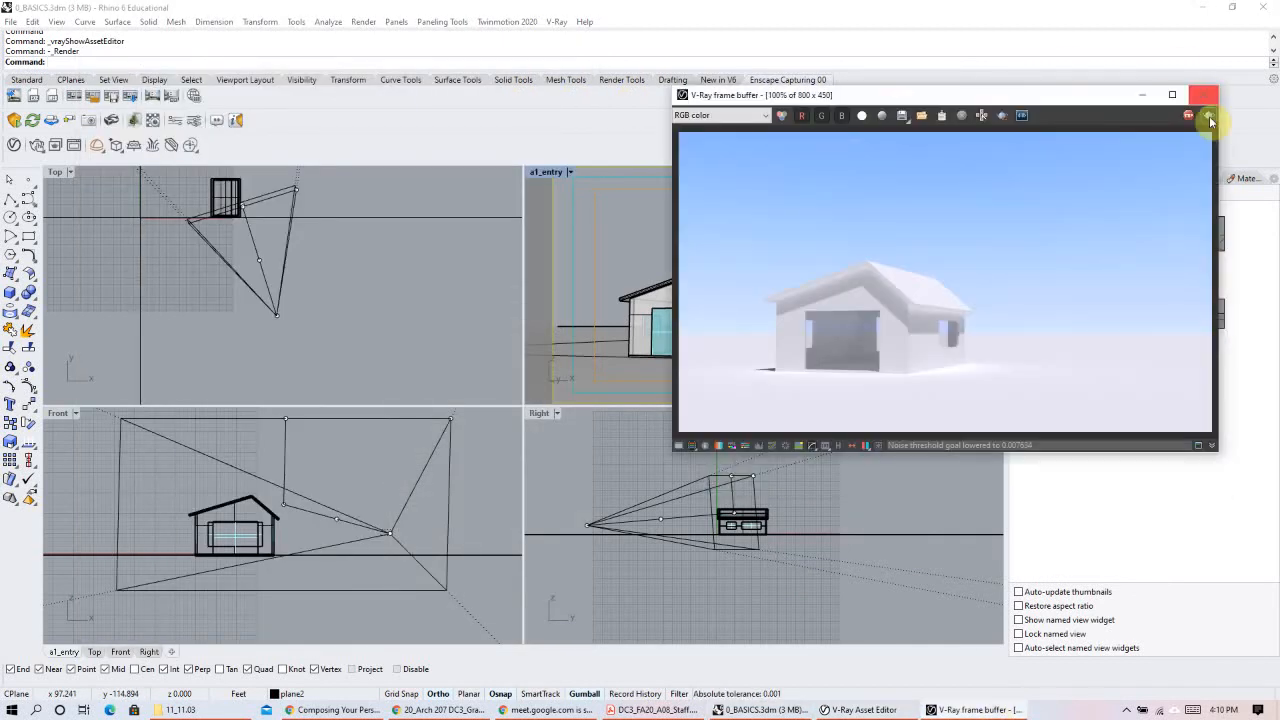
left_click(1143, 95)
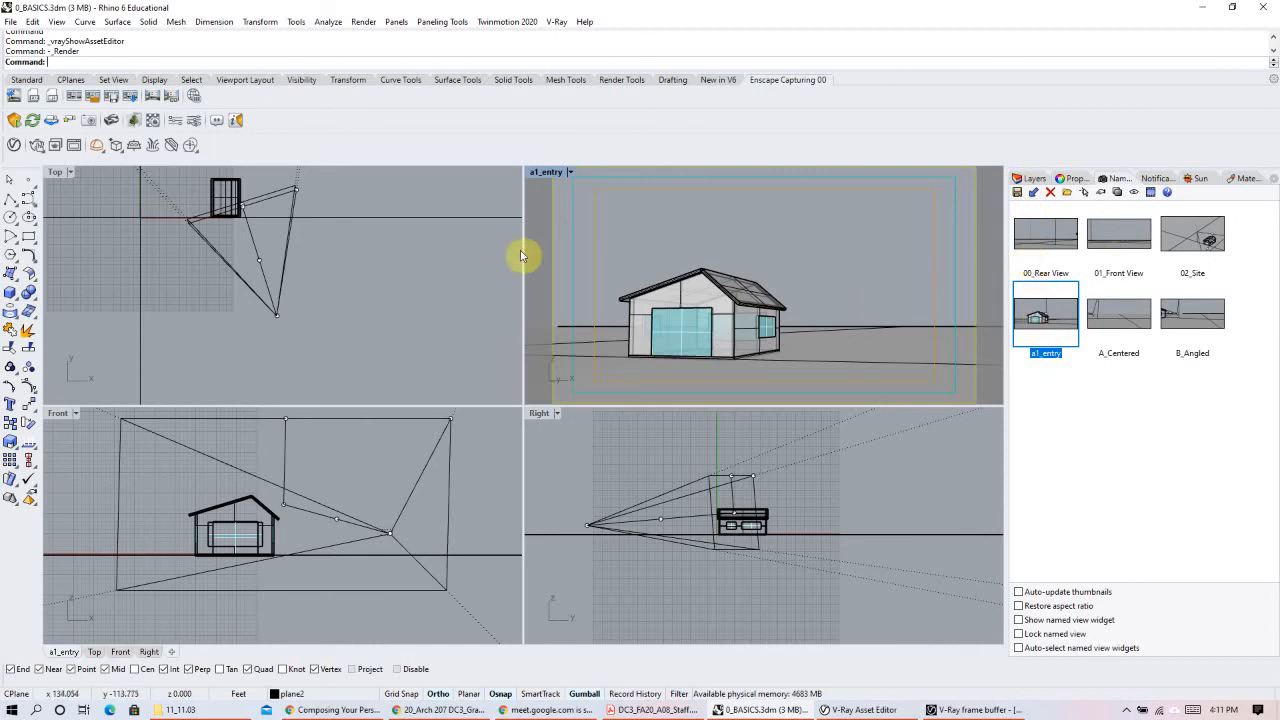
Step: Move the camera point in the Top view to inside the house, near its rear-left corner
left_click(313, 335)
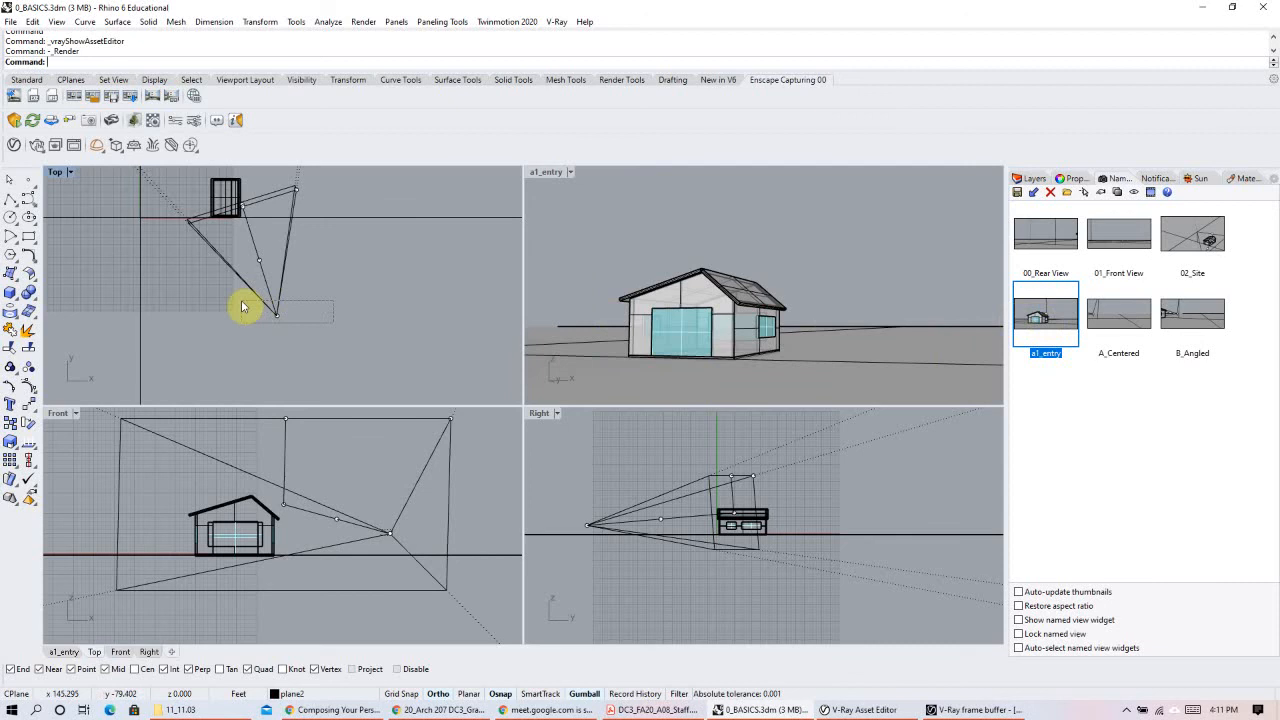
left_click(275, 314)
right_click_drag(321, 273, 386, 334)
left_click_drag(393, 385, 296, 222)
scroll(276, 238, "up", 11)
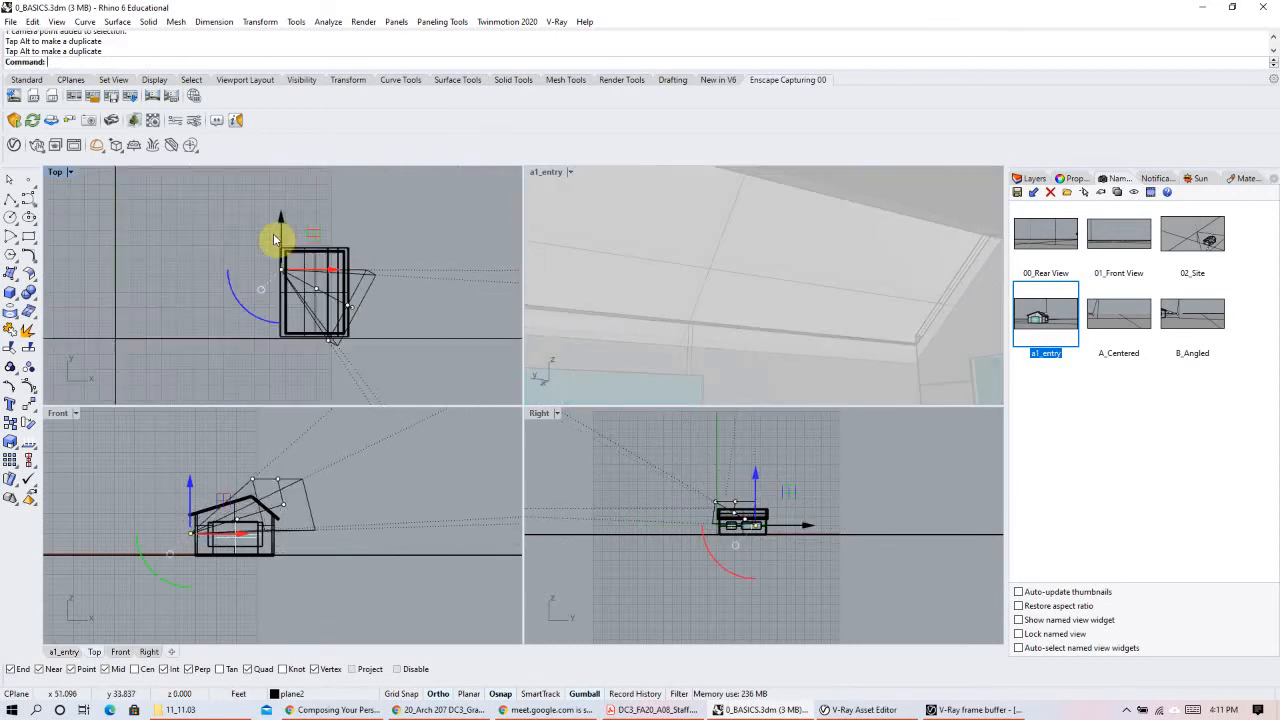
left_click_drag(337, 301, 318, 263)
right_click_drag(465, 397, 388, 296)
key("Escape")
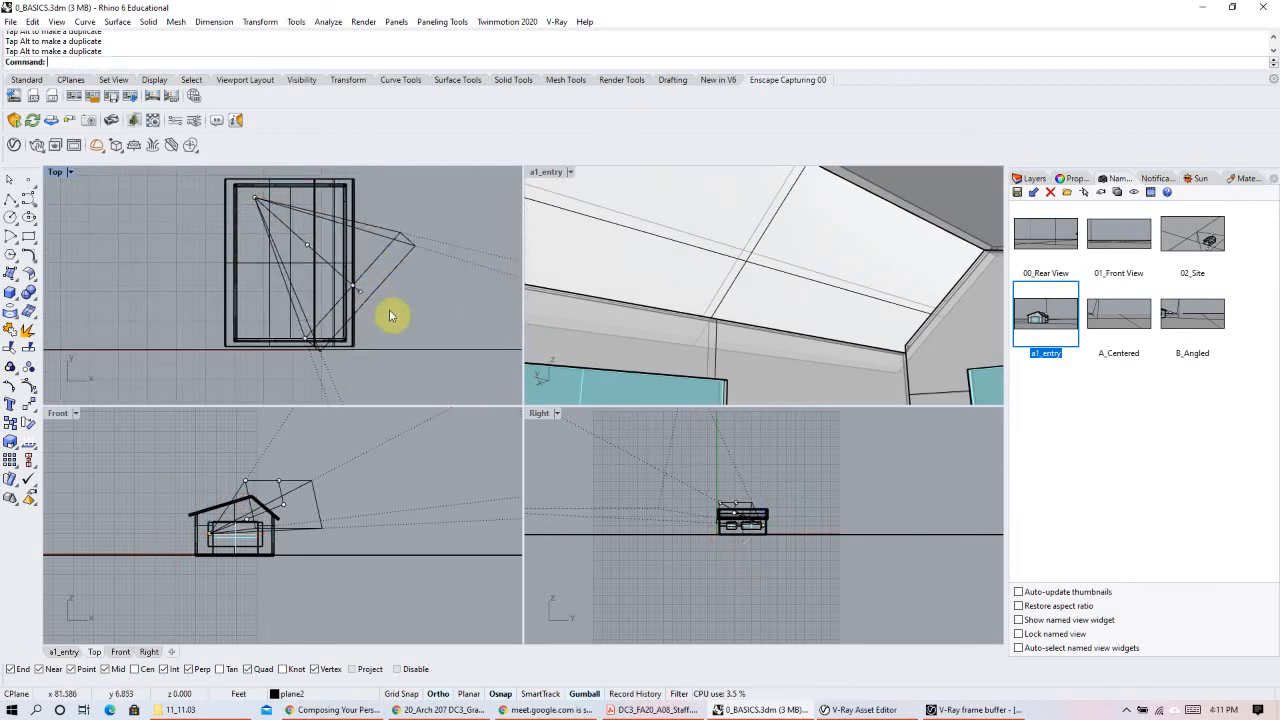
Step: Set the a1_entry camera's Z target to 5 for a level interior view
left_click(666, 309)
left_click(1075, 178)
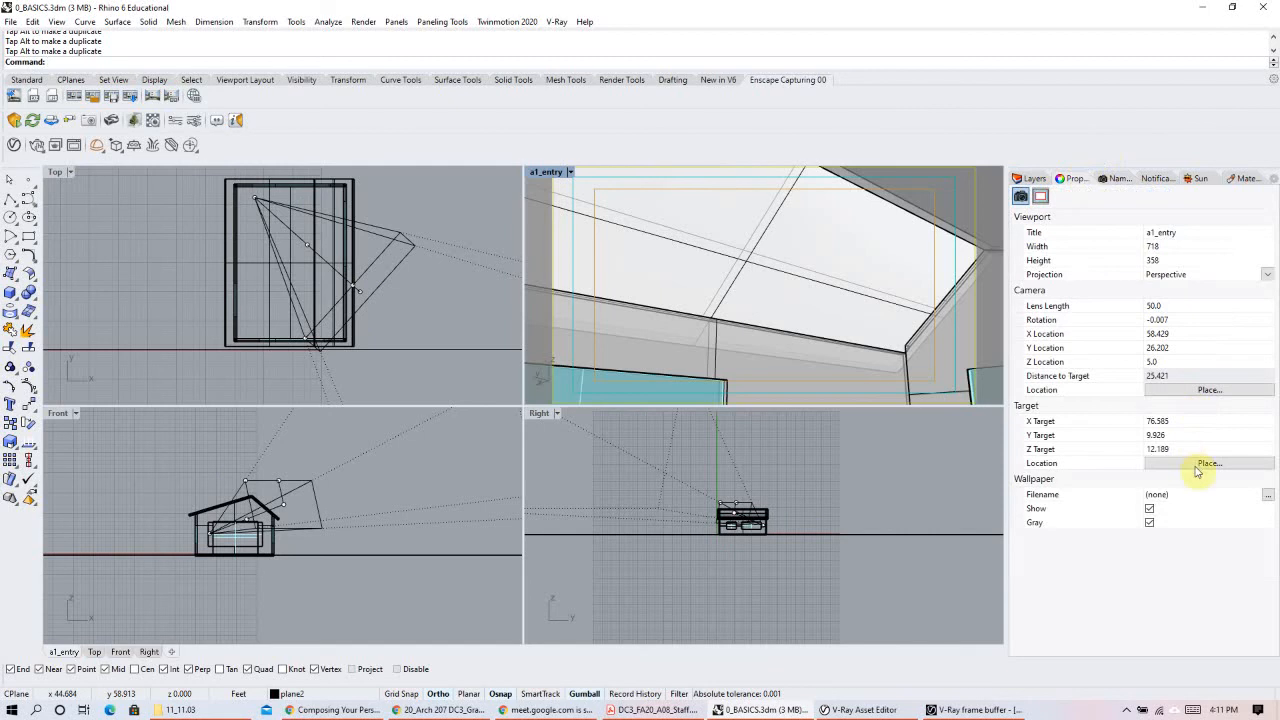
type("5")
key("Return")
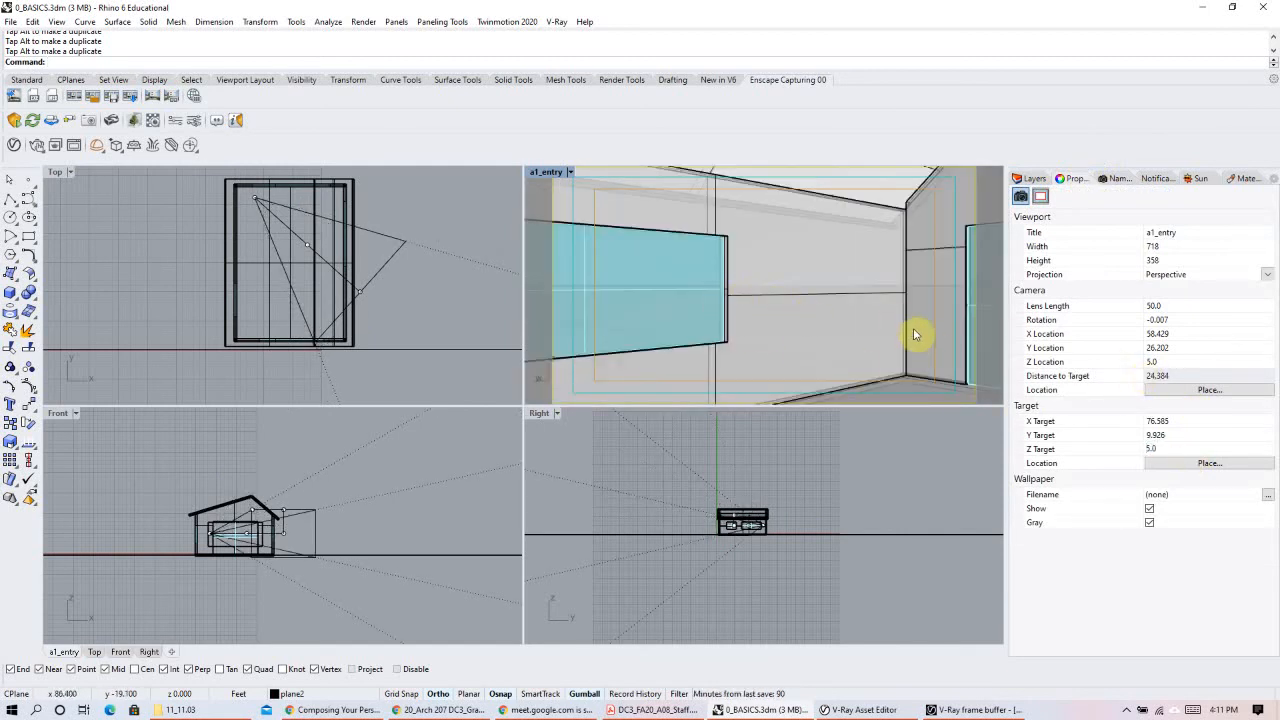
Step: Try lens lengths of 30, 25 and 15 for the interior view
left_click(1148, 306)
left_click_drag(1184, 305, 1138, 309)
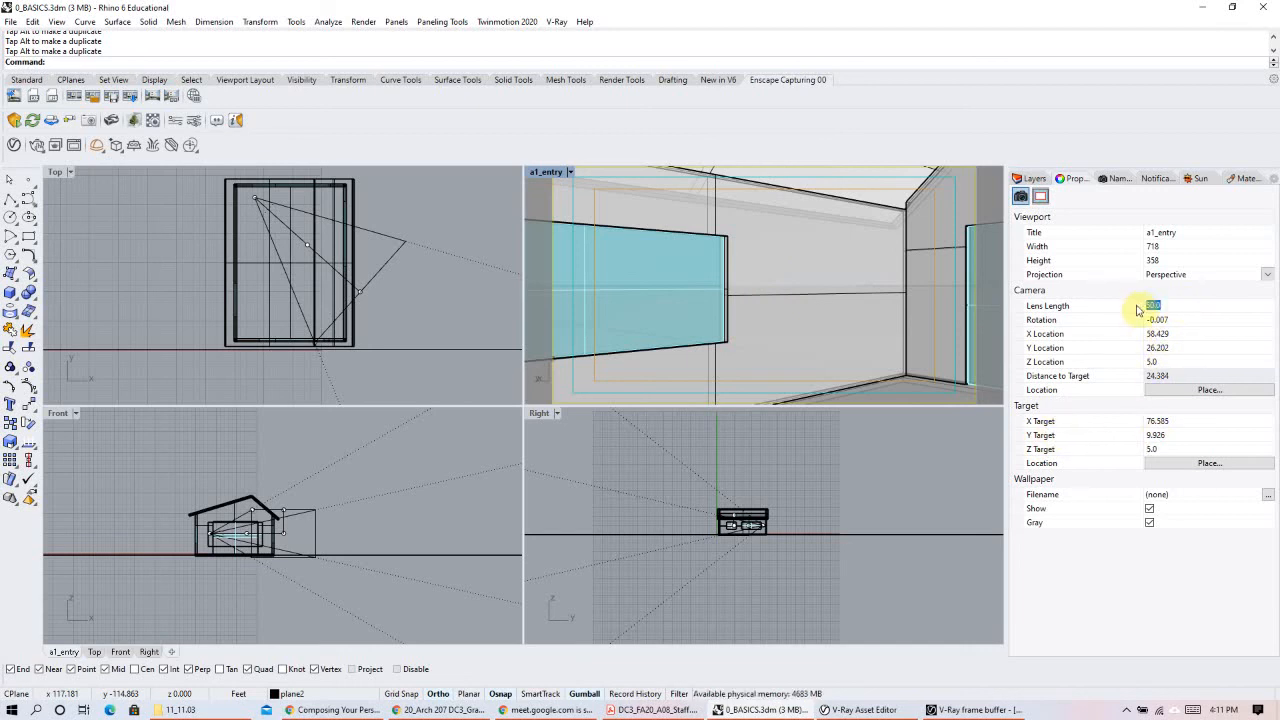
type("30")
key("Return")
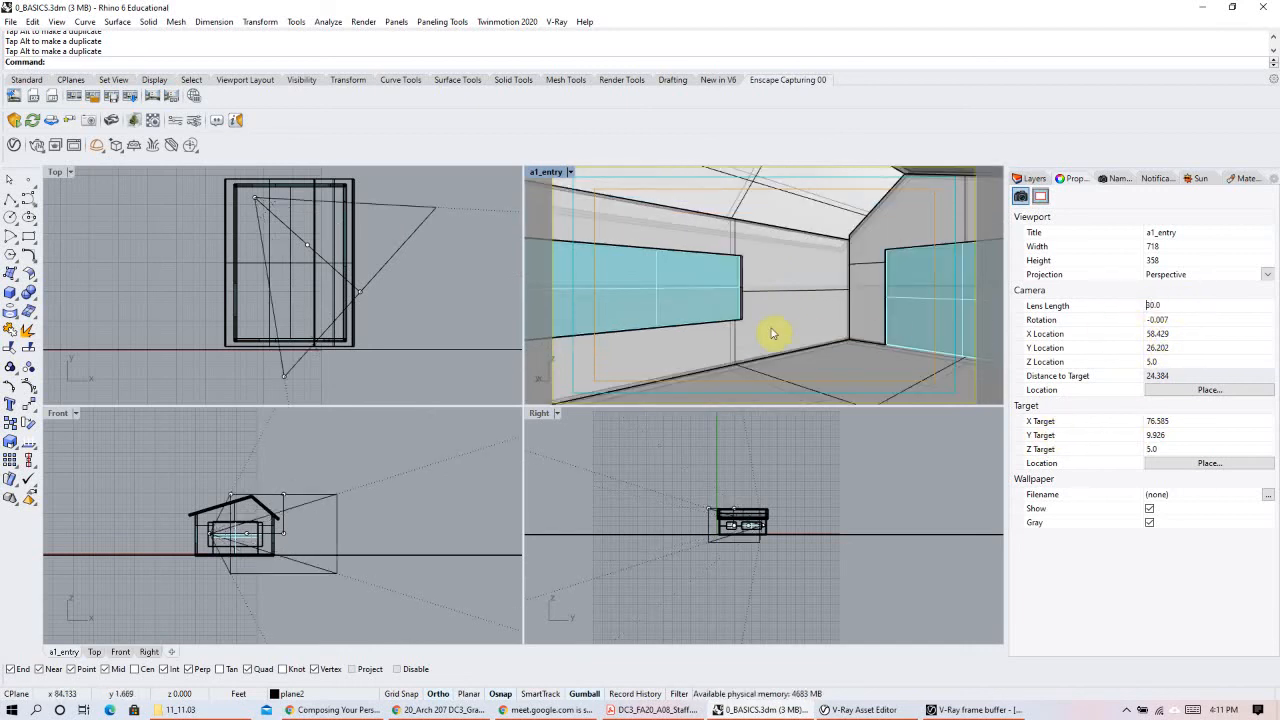
left_click(1175, 309)
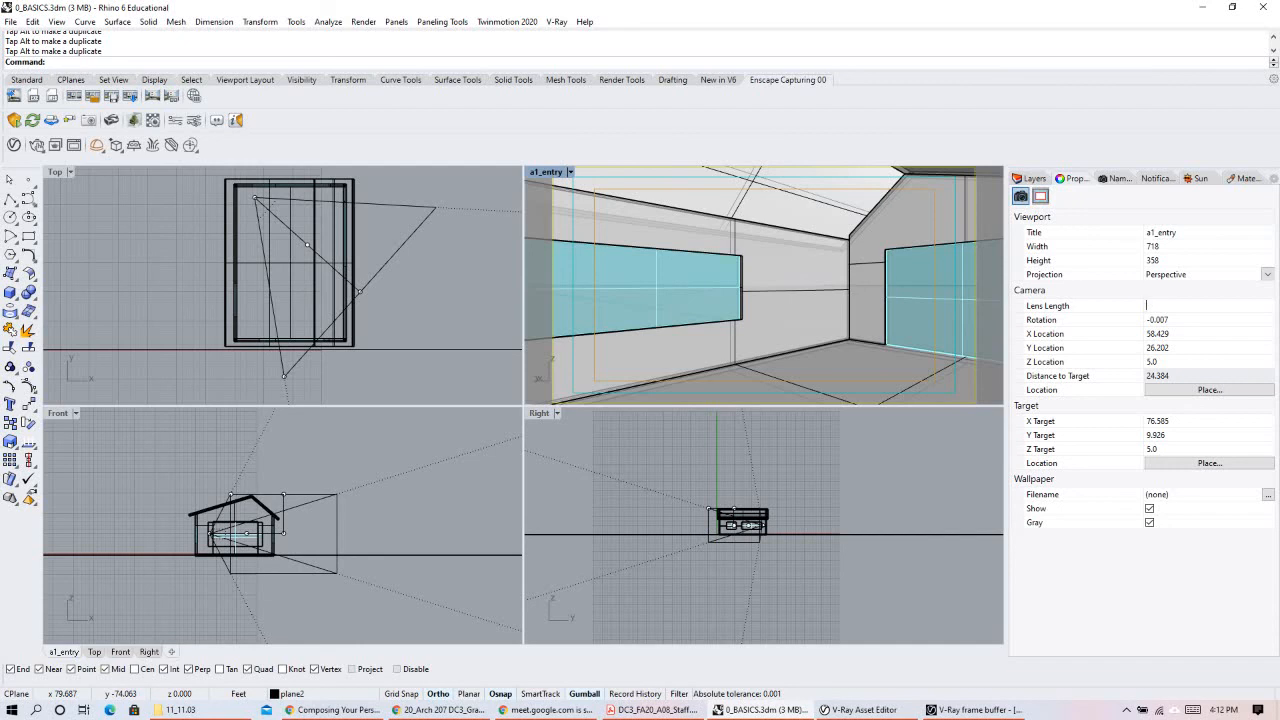
key("Return")
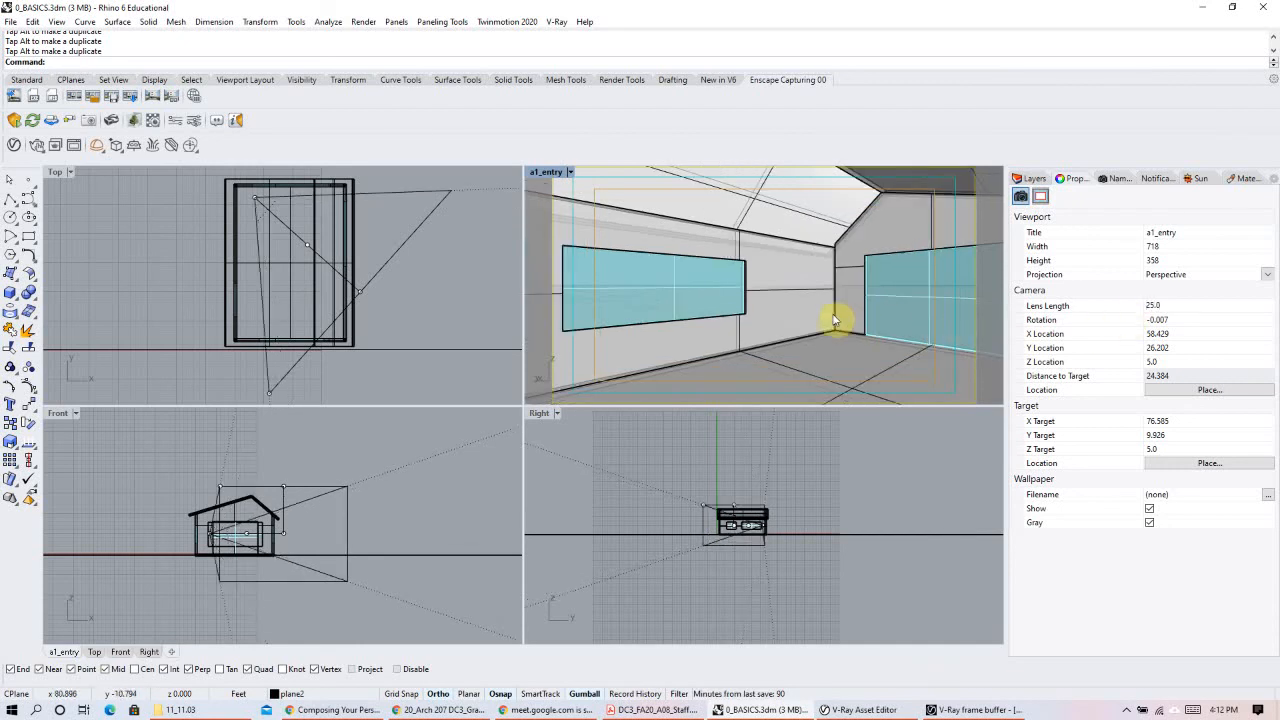
double_click(1180, 306)
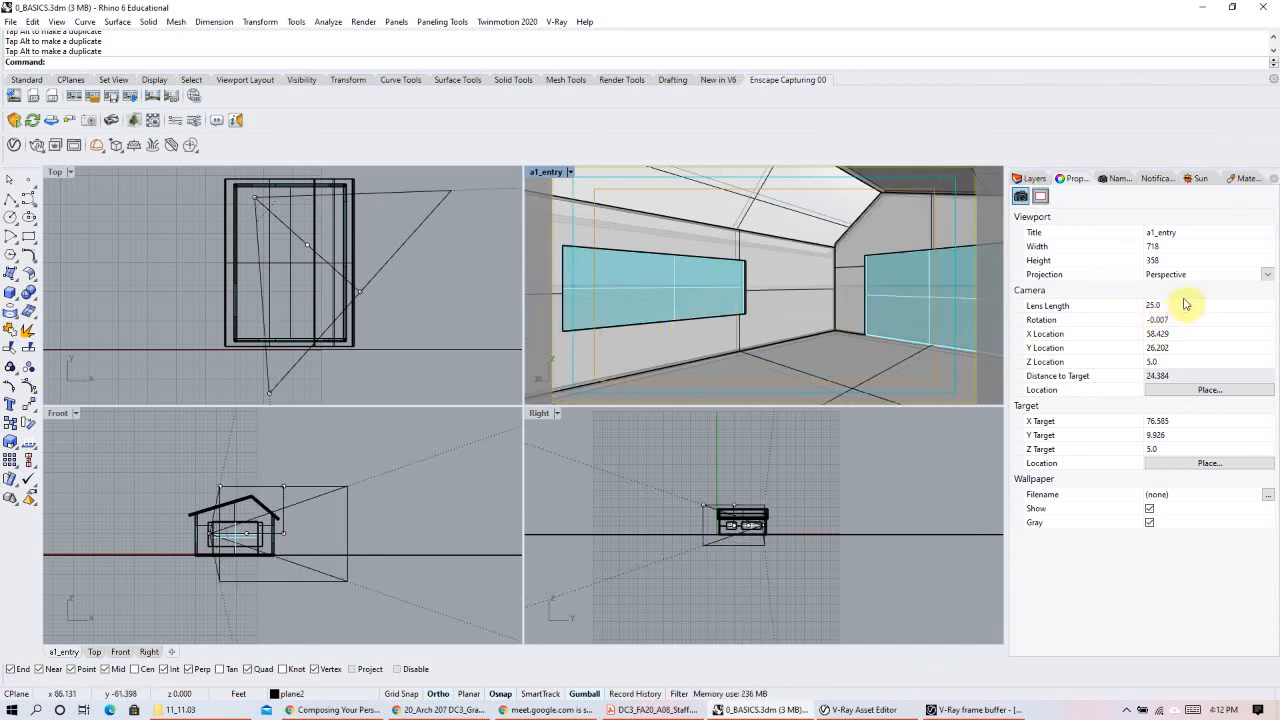
type("15")
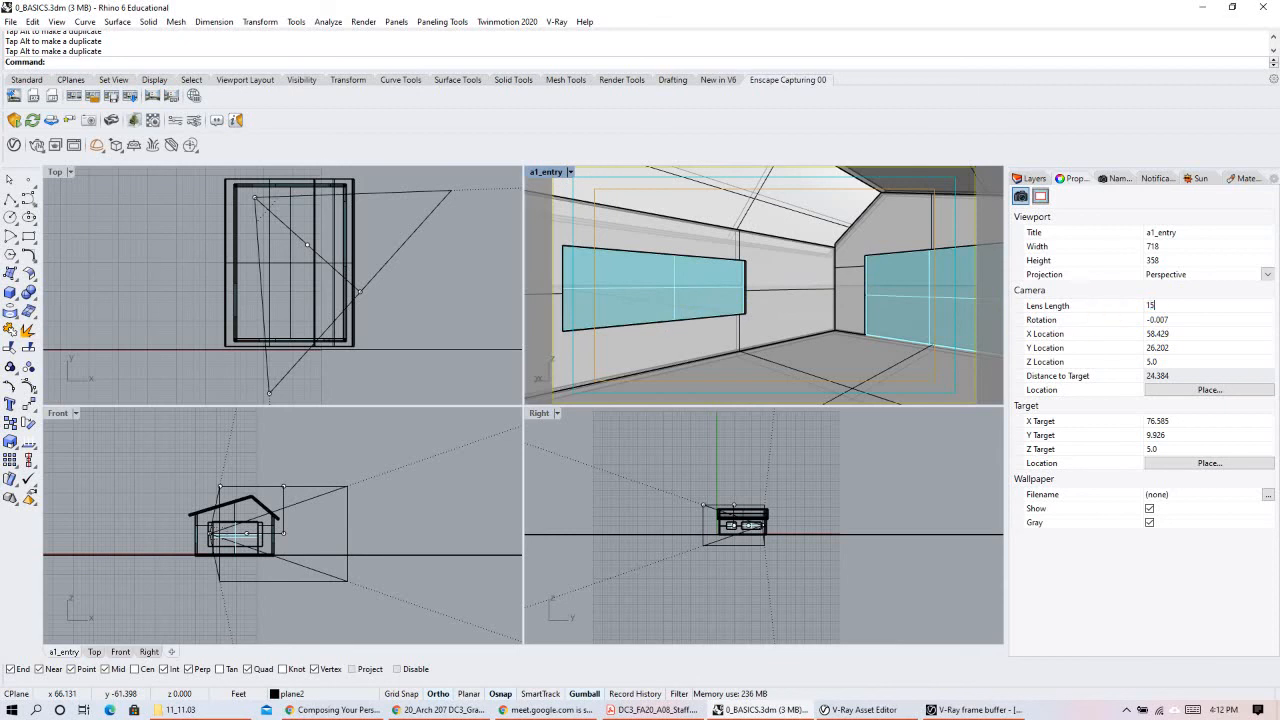
key("Return")
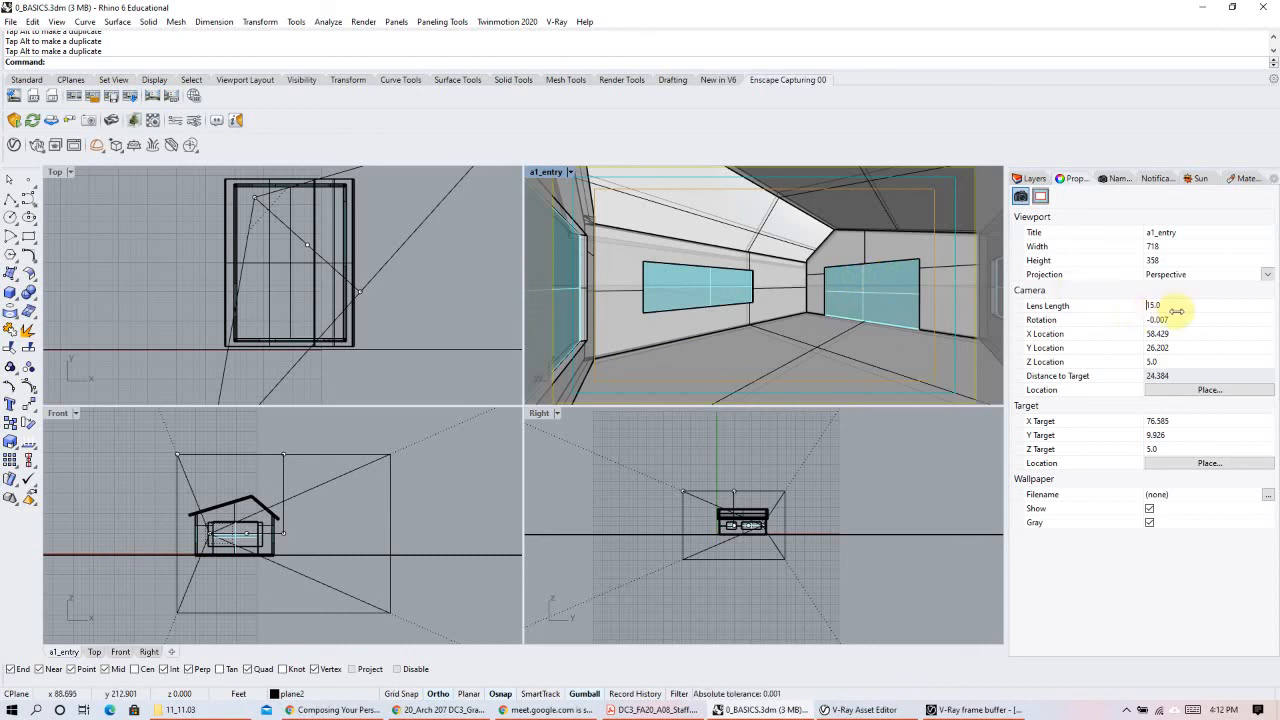
Step: Compare a lens length of 30 for the interior view and set it to 35
left_click_drag(1172, 305, 1127, 305)
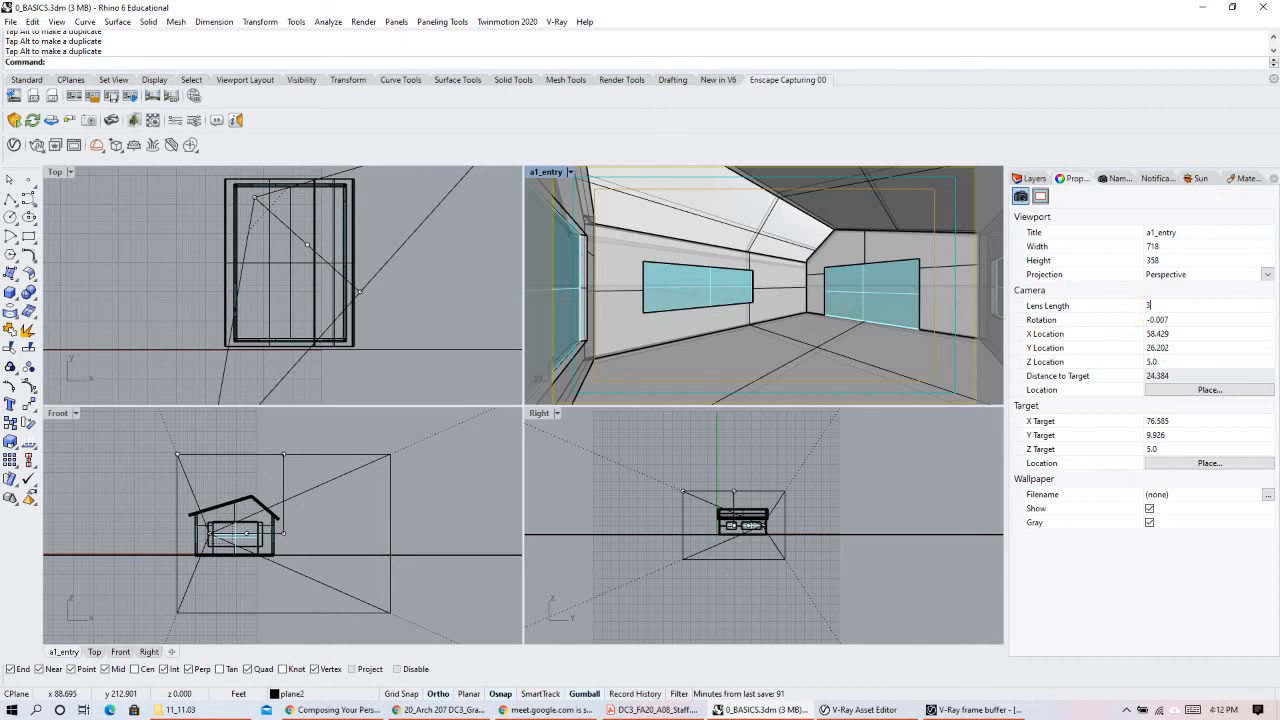
type("30")
key("Return")
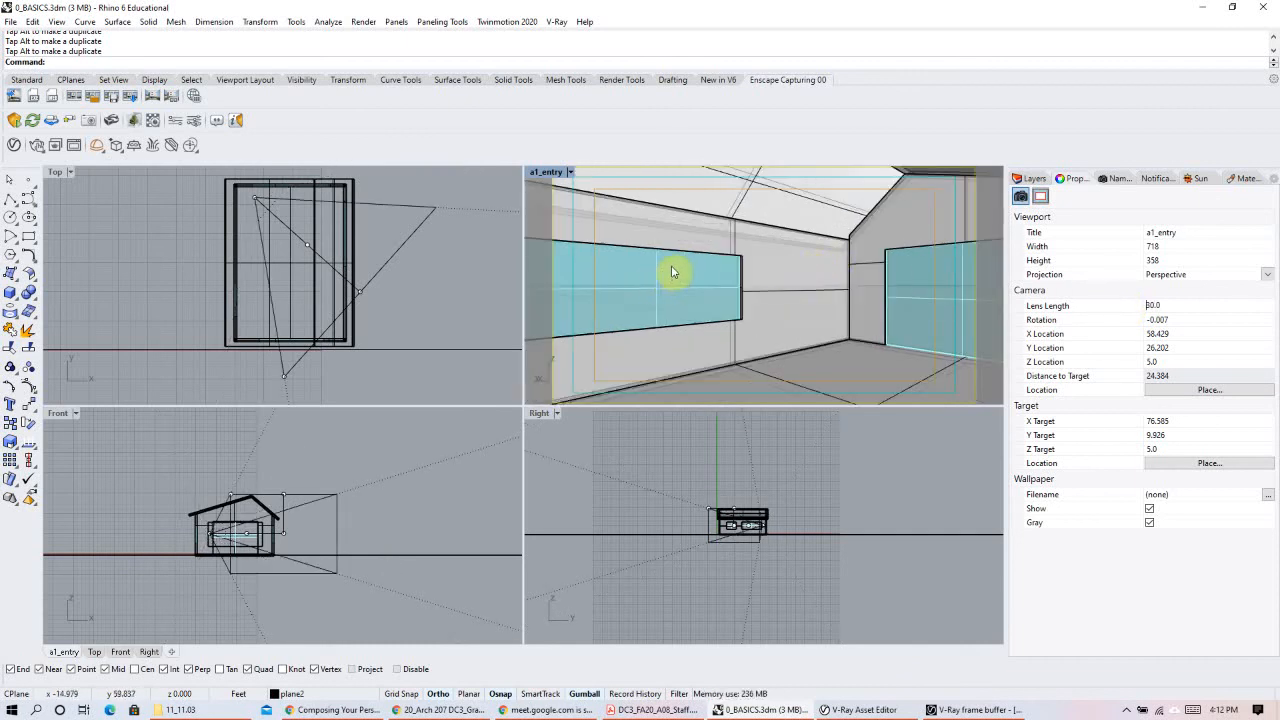
left_click_drag(1180, 306, 1127, 308)
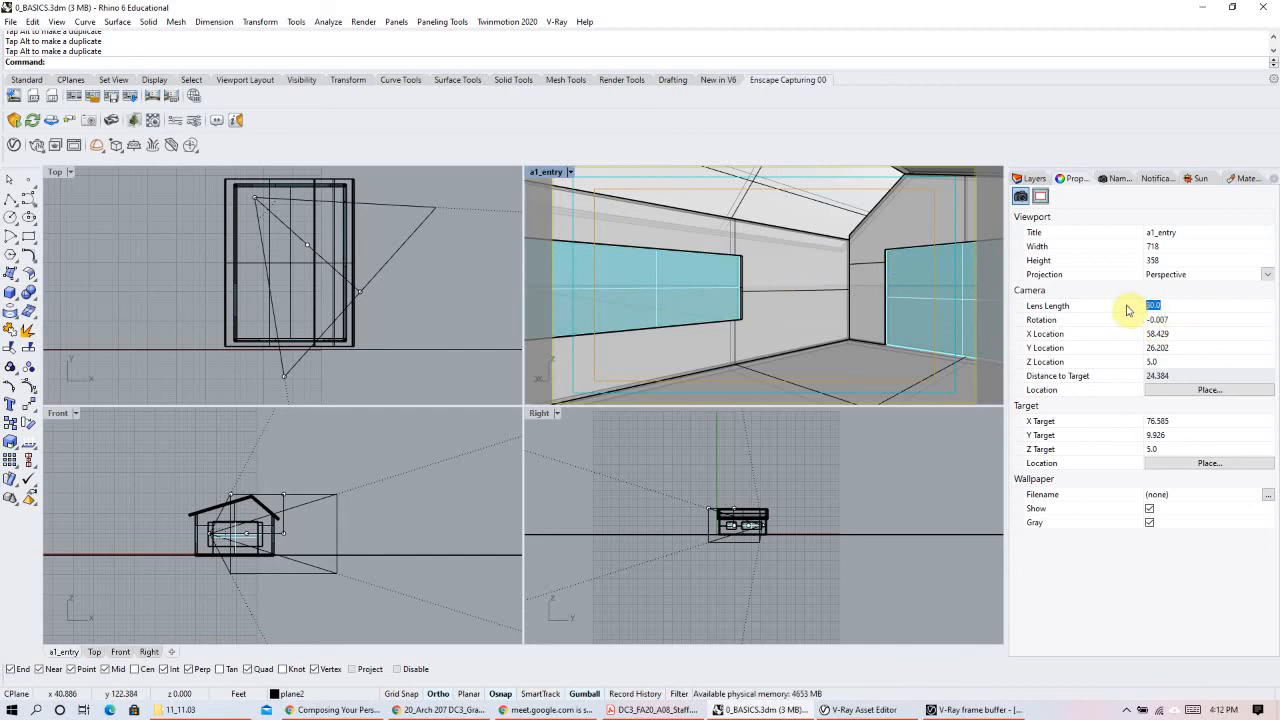
type("35")
key("Return")
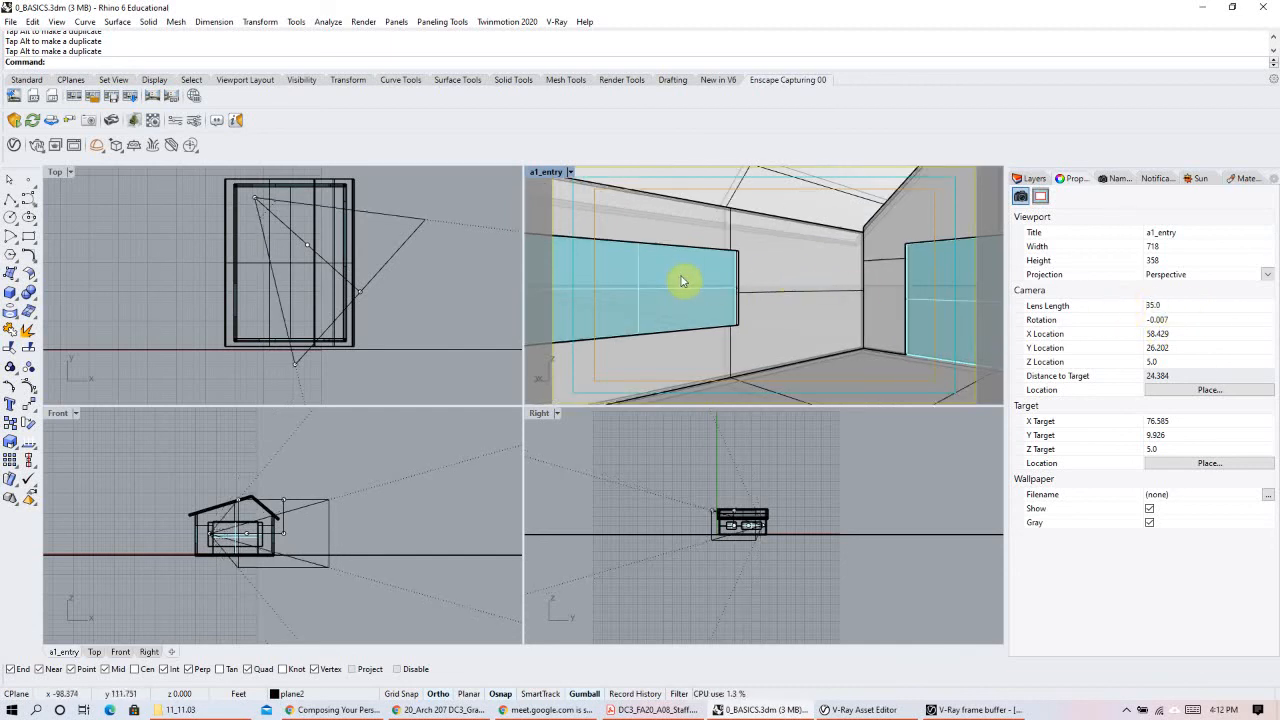
Step: Move the camera point in the Top view closer into the rear-left corner of the room
left_click(255, 198)
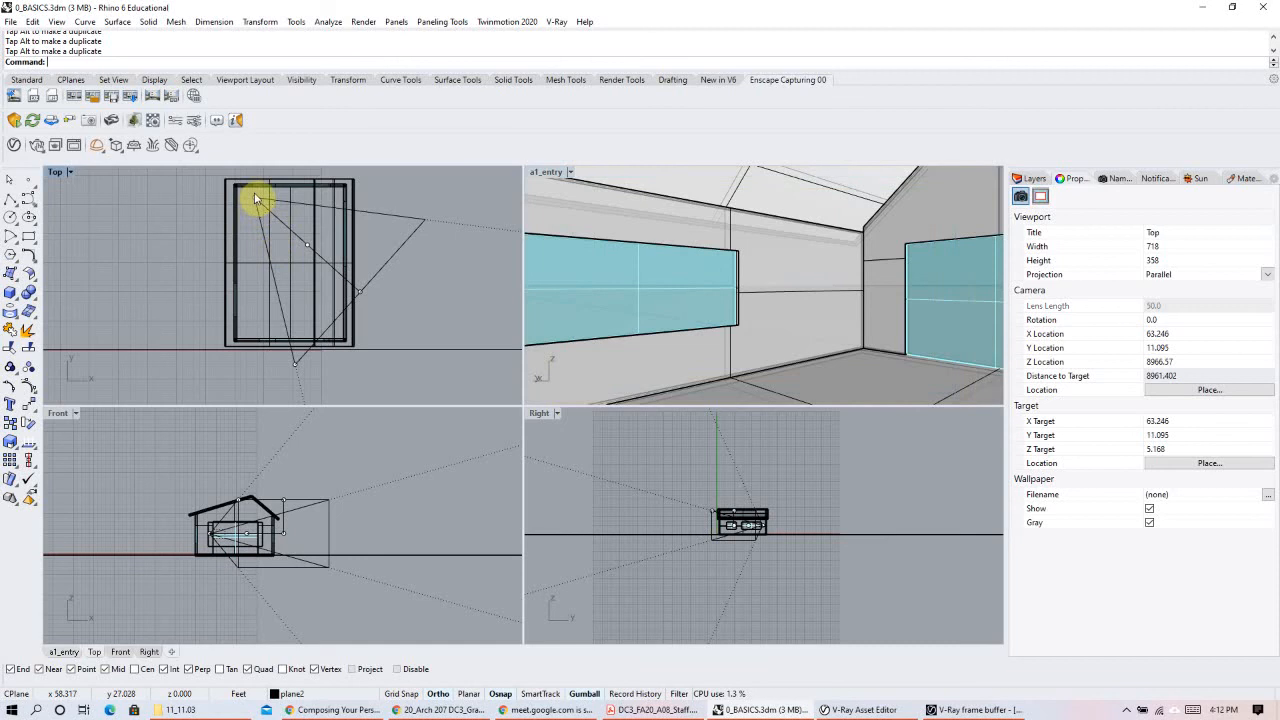
left_click(258, 204)
scroll(386, 320, "up", 5)
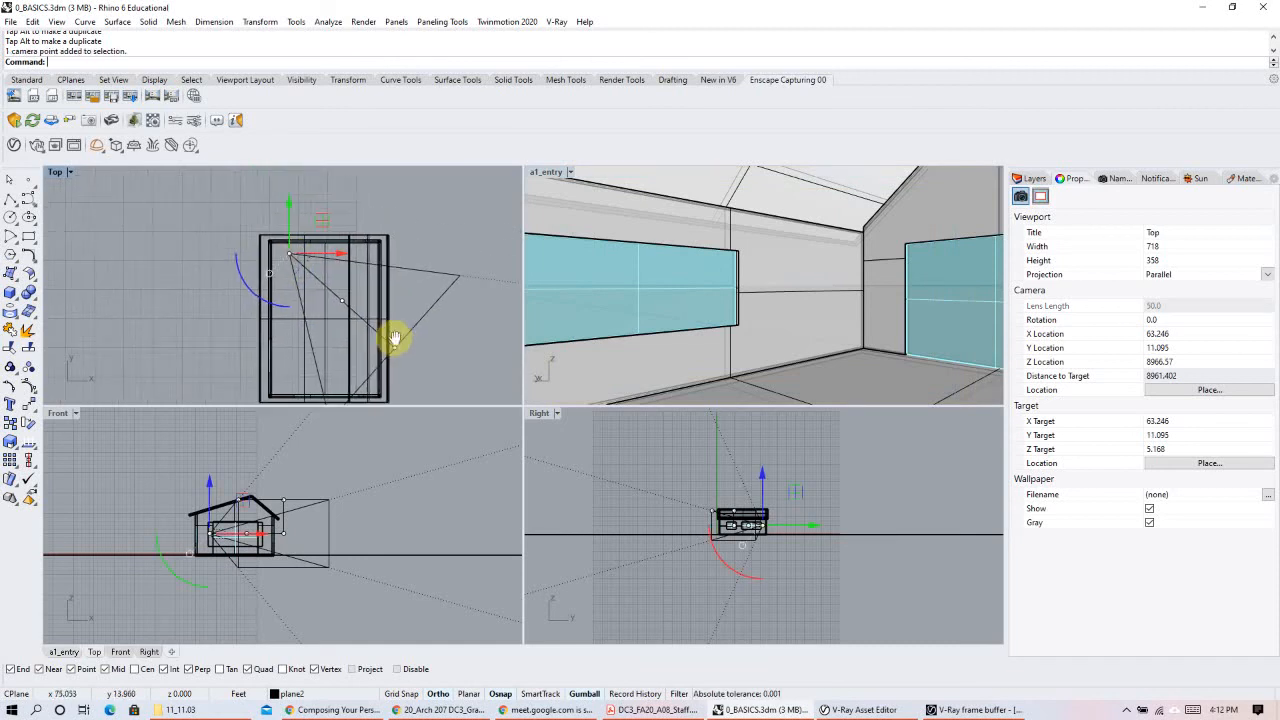
left_click_drag(371, 254, 328, 247)
left_click(297, 251)
left_click_drag(340, 258, 282, 219)
scroll(308, 214, "down", 6)
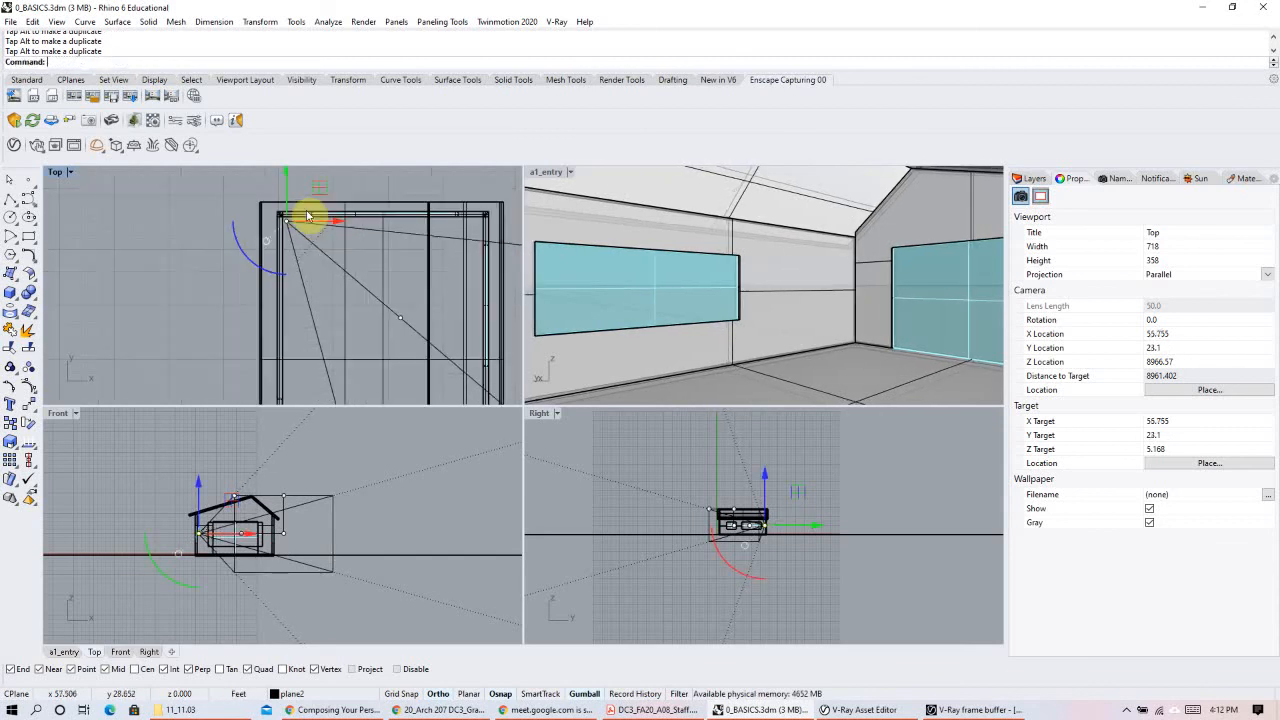
Step: Shift the camera target in the Top view toward the left wall so the front window sits more centrally
right_click_drag(408, 341, 409, 277)
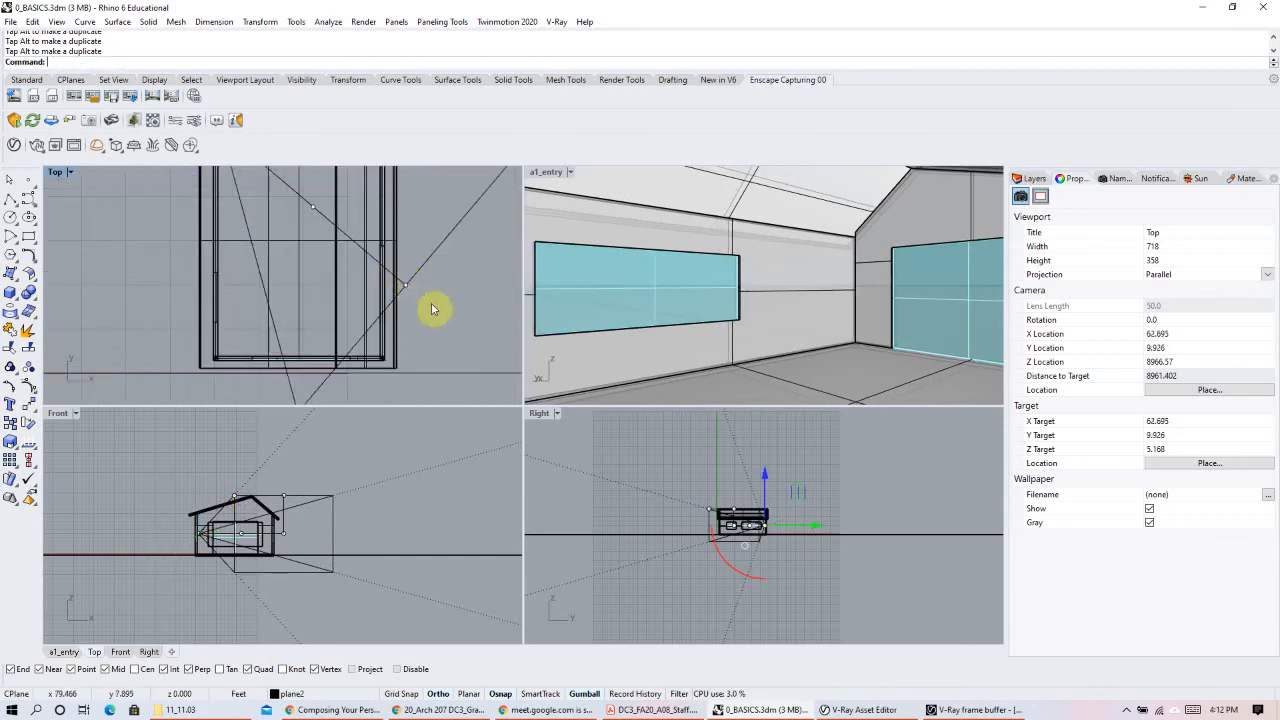
left_click(403, 286)
left_click_drag(380, 309, 268, 319)
Step: Nudge the camera point in the Top view away from the corner, toward the room's centre along the rear wall
right_click_drag(357, 236, 386, 342)
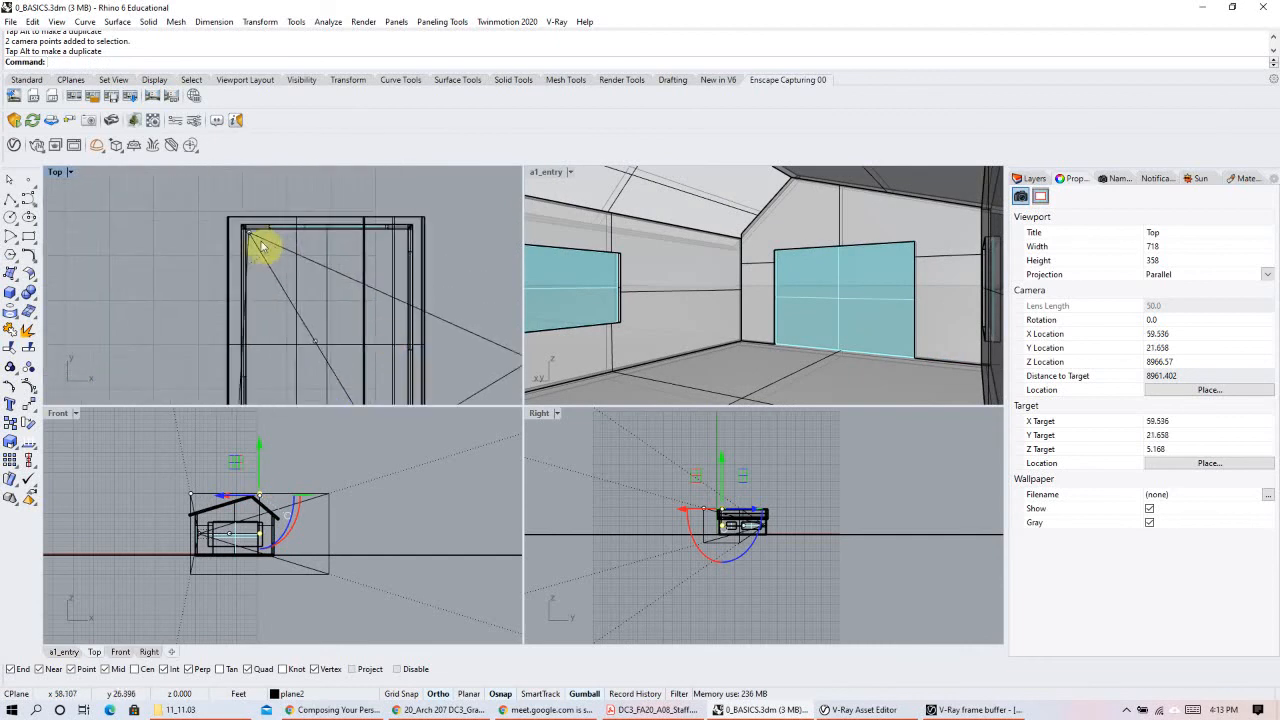
scroll(260, 242, "up", 4)
left_click(247, 216)
mouse_move(249, 203)
left_mouse_down()
mouse_move(255, 226)
mouse_move(313, 254)
mouse_move(265, 215)
left_mouse_up()
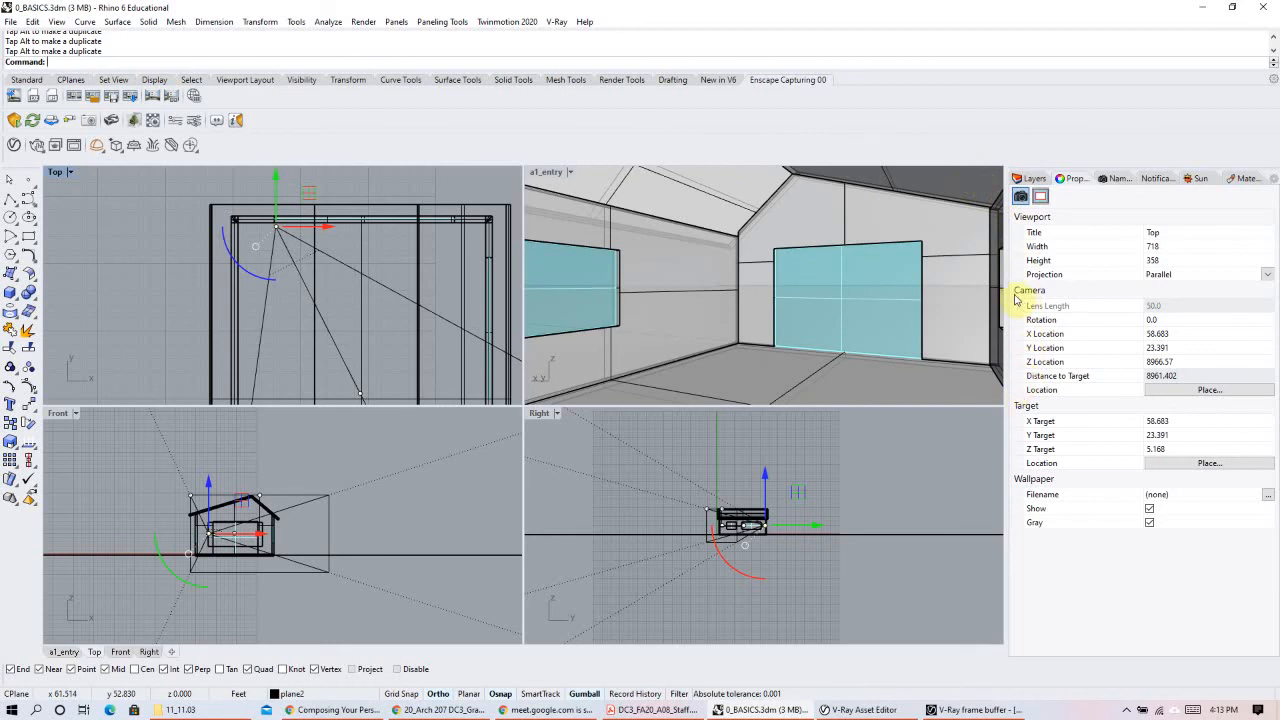
left_click_drag(328, 228, 347, 234)
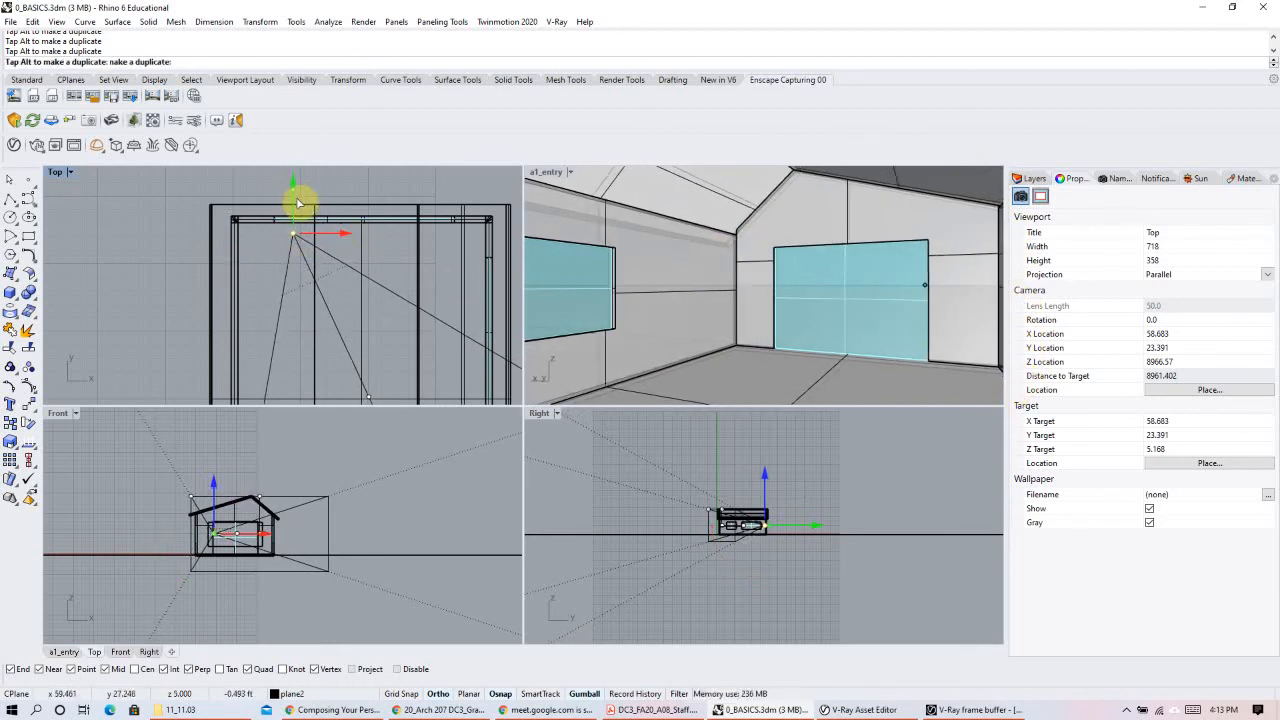
left_click_drag(337, 233, 364, 232)
Step: Select the camera's target point near the front wall in the Top view
scroll(388, 296, "down", 3)
scroll(410, 360, "down", 3)
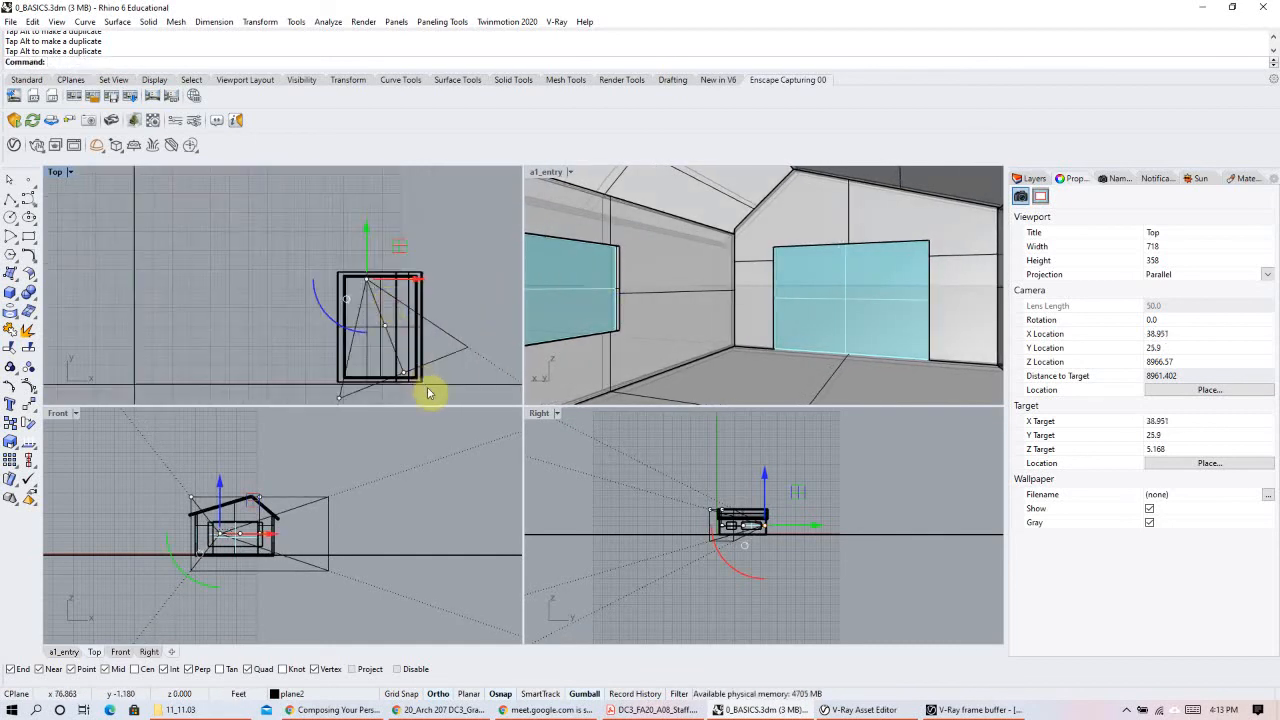
scroll(405, 370, "up", 5)
left_click(381, 362)
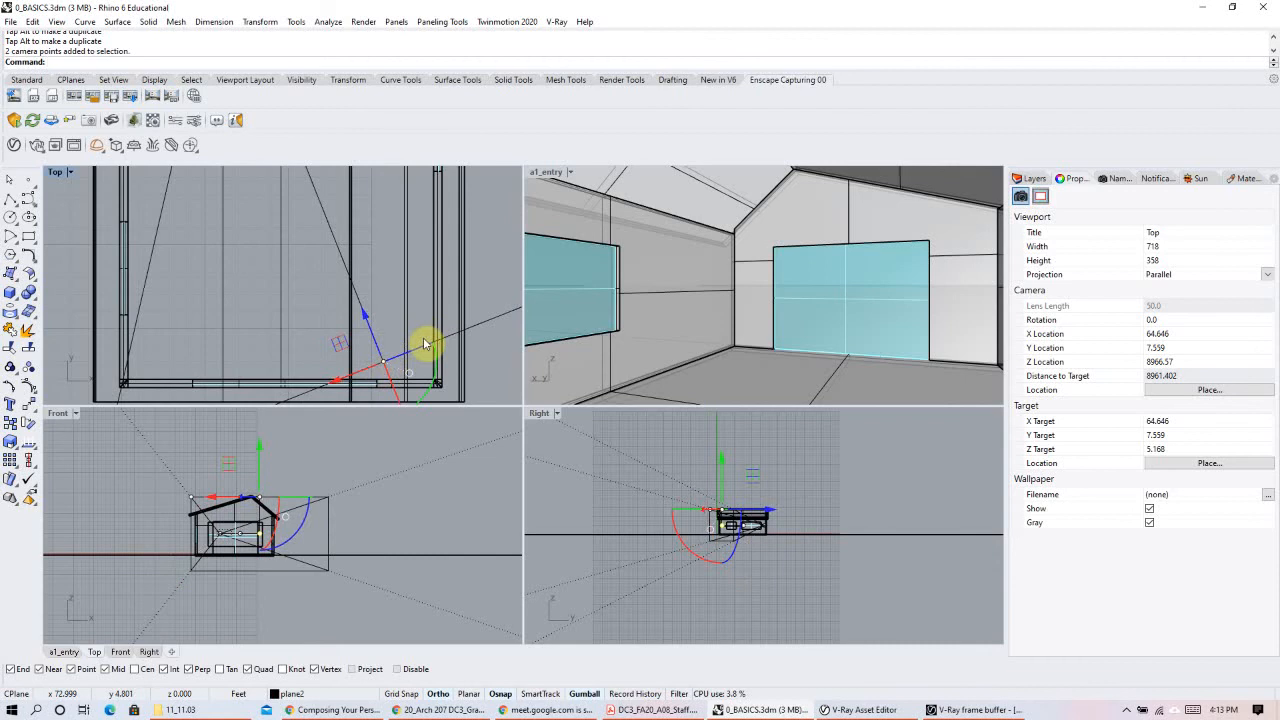
Step: Move the a1_entry camera's target in plan toward the middle of the end wall and set the Top view's Z target to 6
left_click_drag(357, 371, 328, 376)
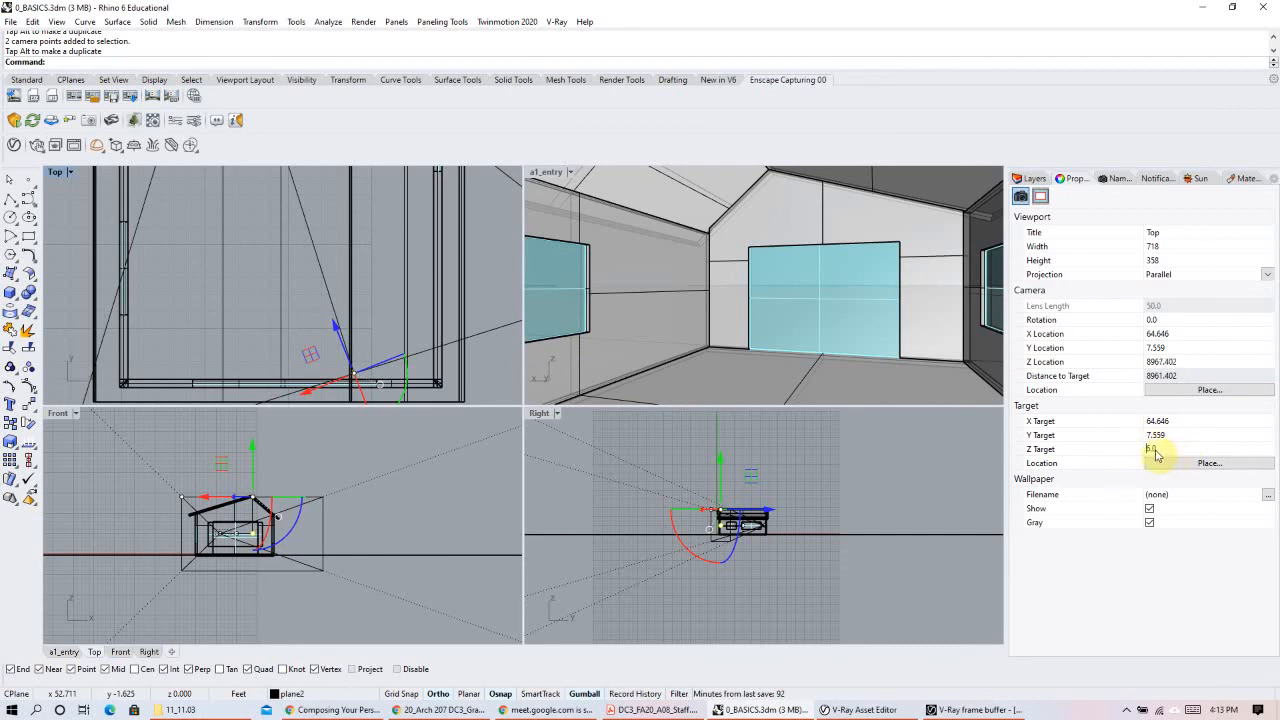
left_click(1197, 363)
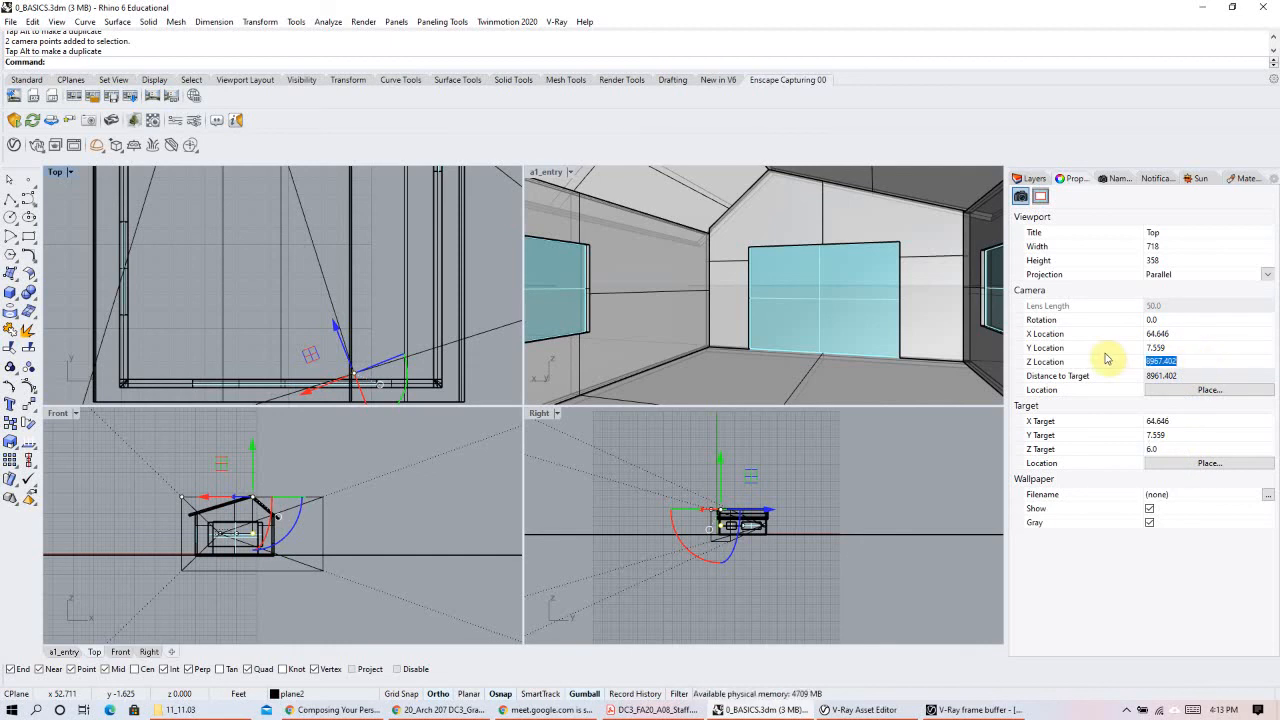
left_click(868, 468)
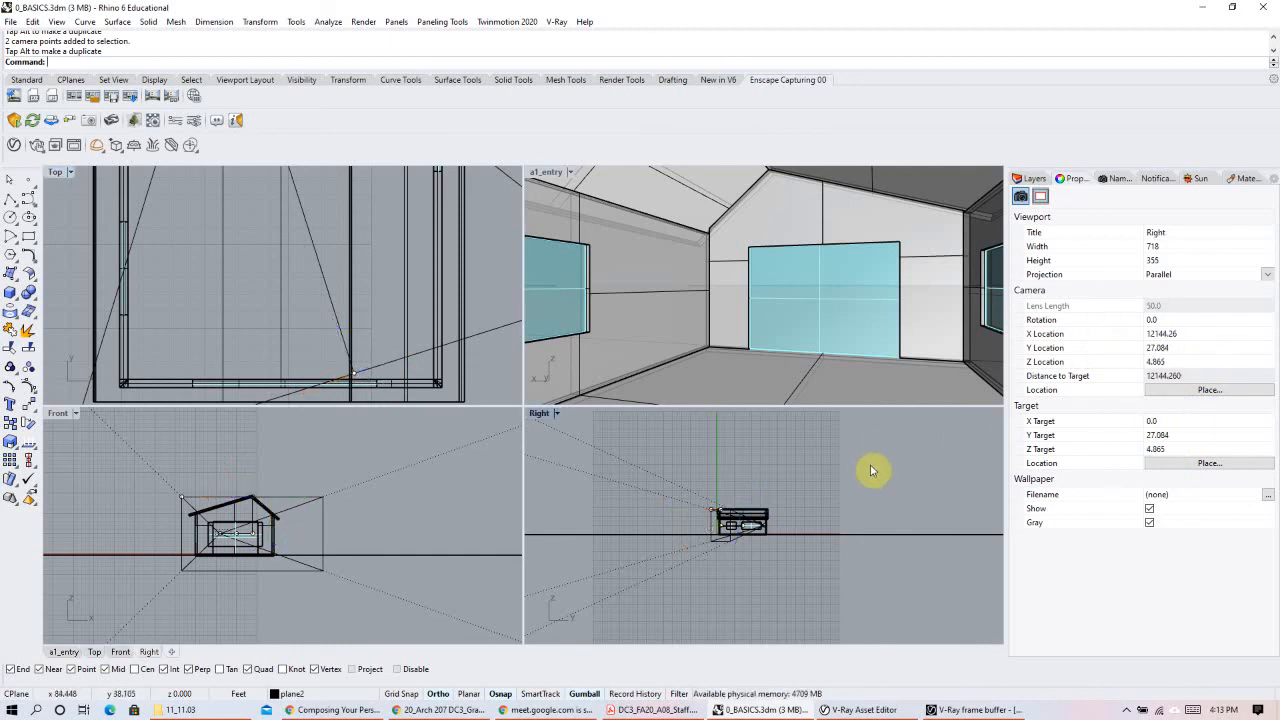
Step: Adjust the a1_entry camera heights, setting the Z target to 5, trying a Z location of 6 and returning the Z location to 5
left_click(929, 309)
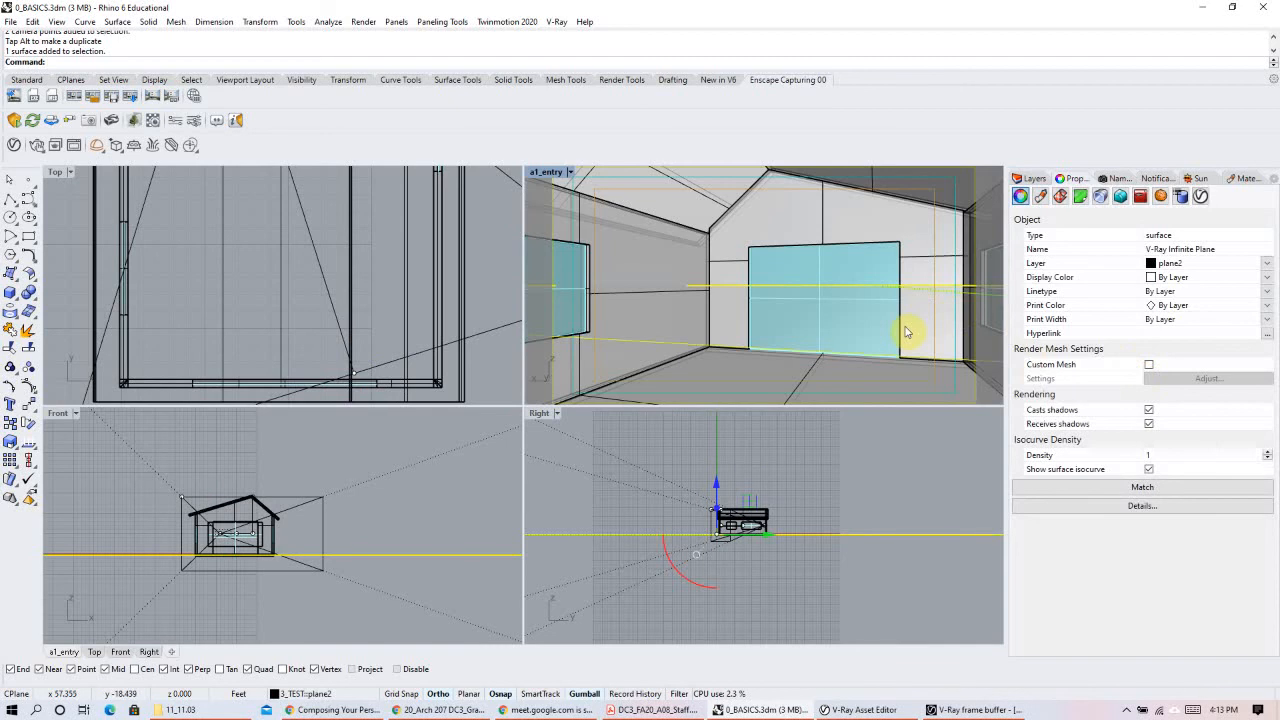
key("Escape")
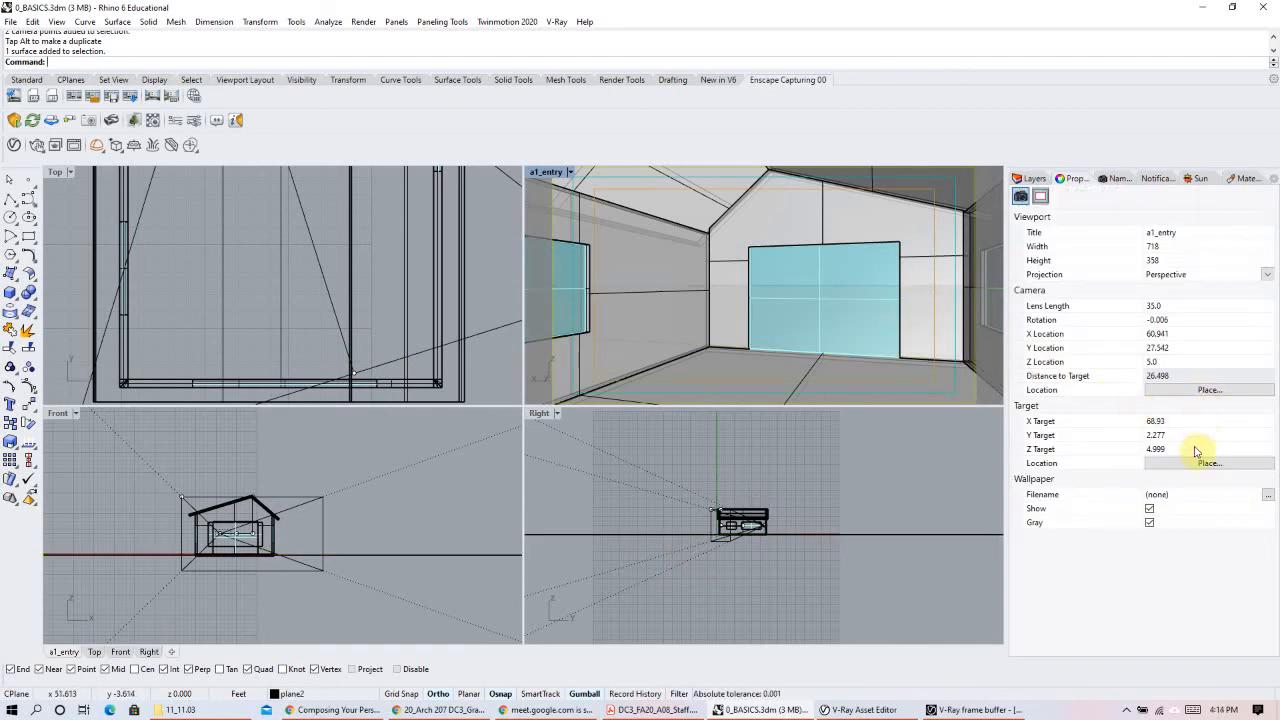
type("5")
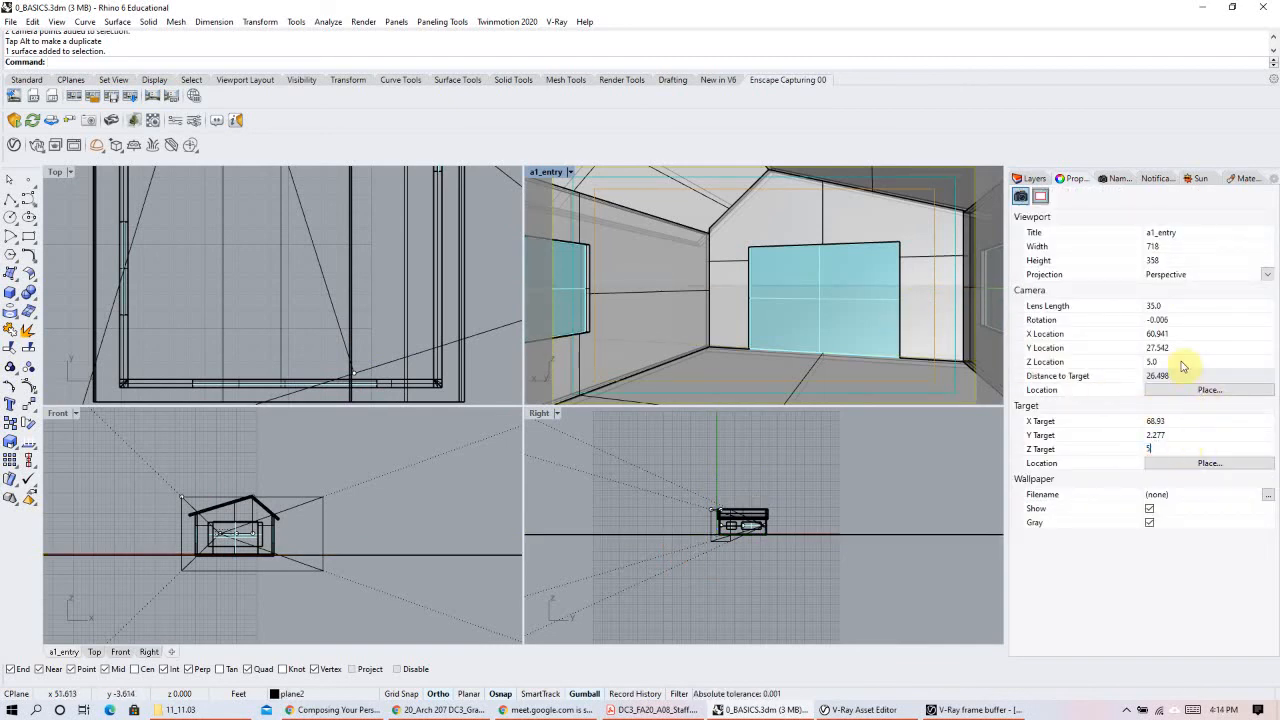
type("6")
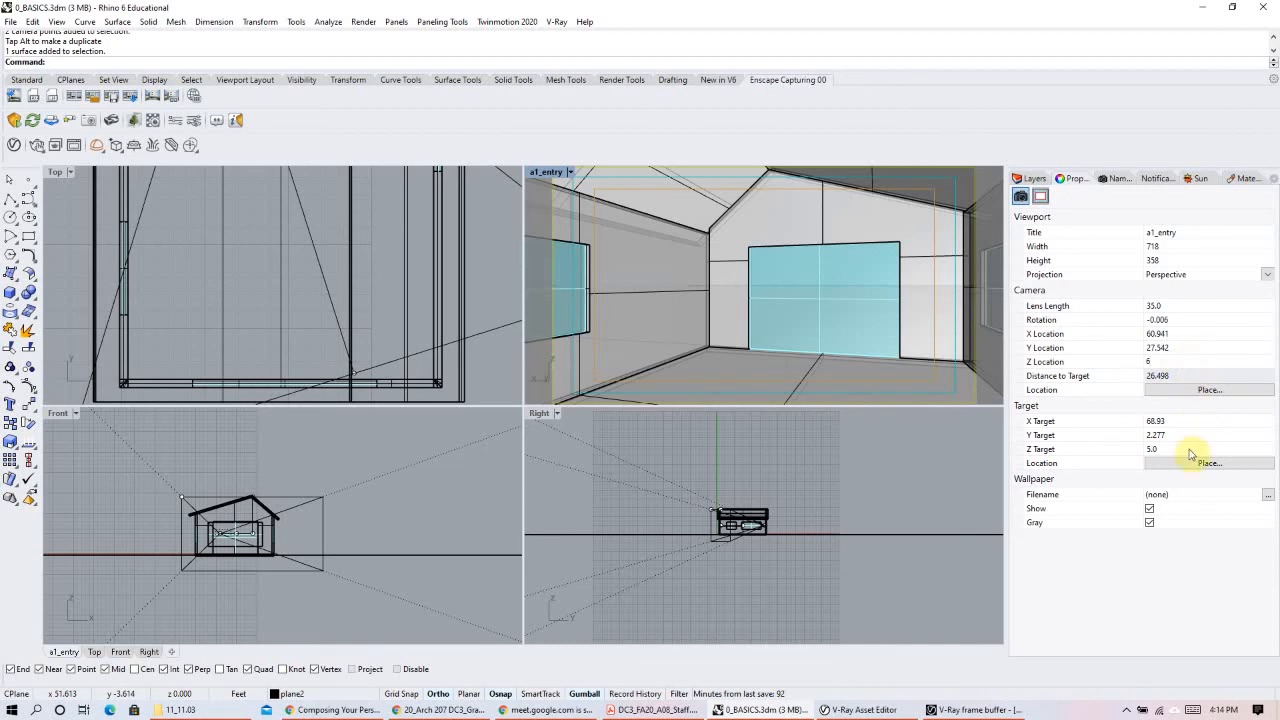
left_click_drag(1164, 363, 1130, 365)
key("Return")
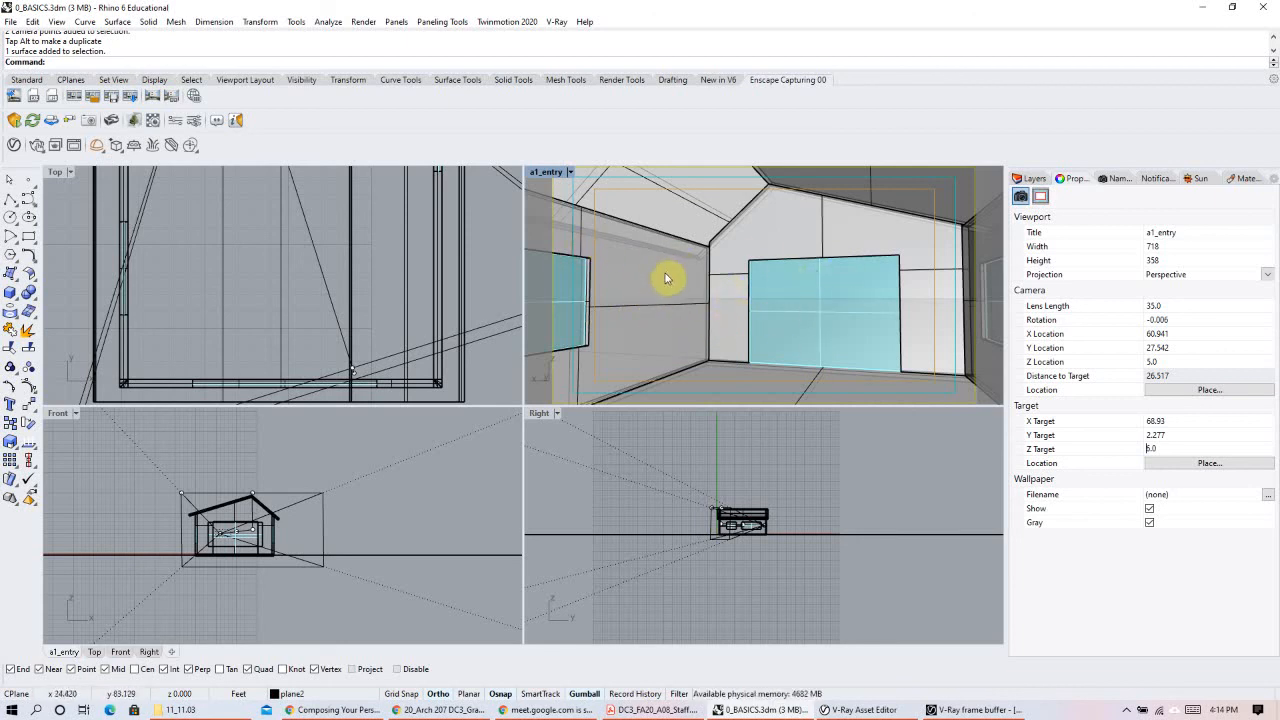
Step: Orbit and reframe the a1_entry camera to view the gable end wall at an angle, including the windows on both side walls
scroll(303, 258, "down", 4)
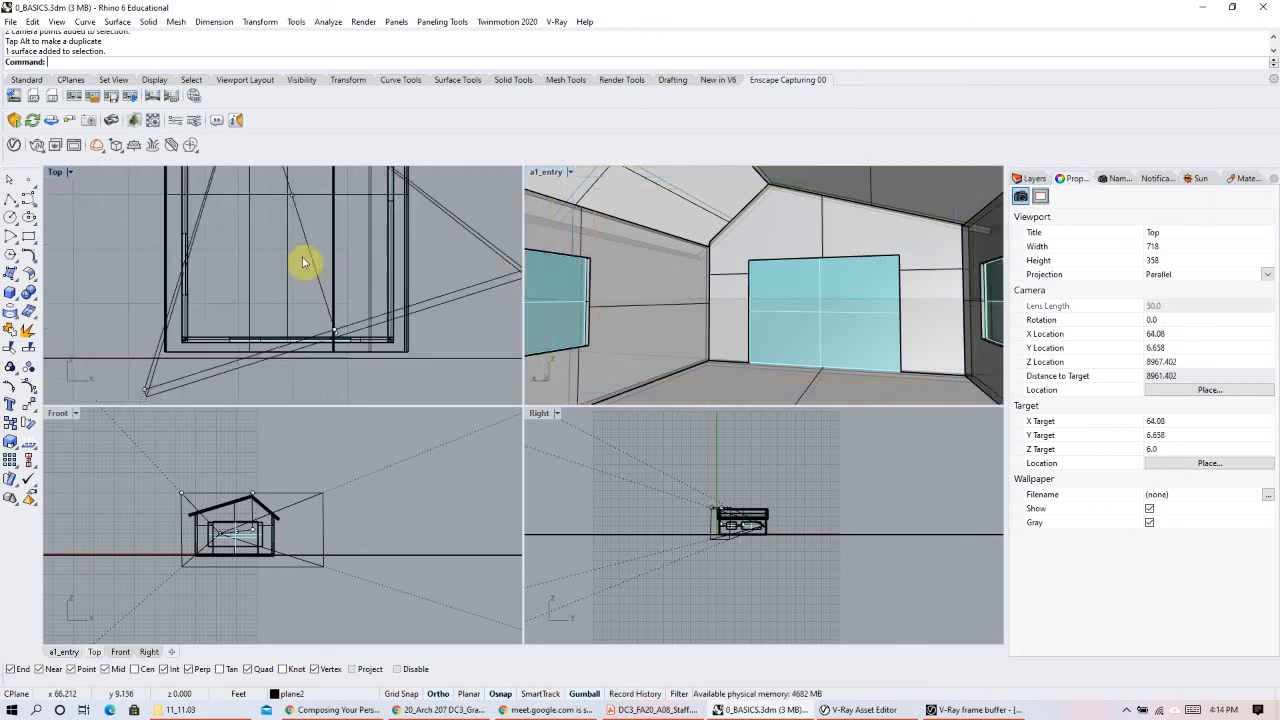
right_click_drag(695, 275, 840, 355)
scroll(798, 304, "down", 1)
scroll(835, 312, "up", 2)
scroll(834, 311, "down", 2)
scroll(846, 354, "down", 2)
scroll(847, 355, "up", 2)
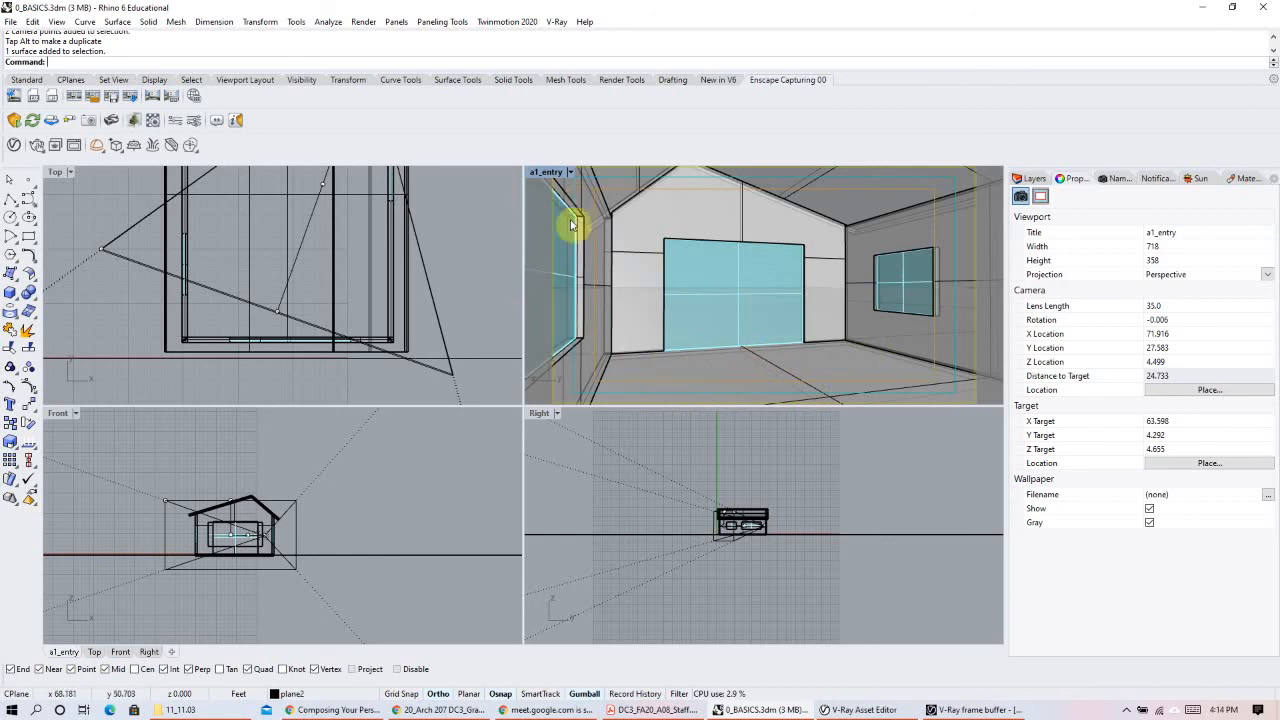
right_click_drag(837, 316, 835, 319, "shift")
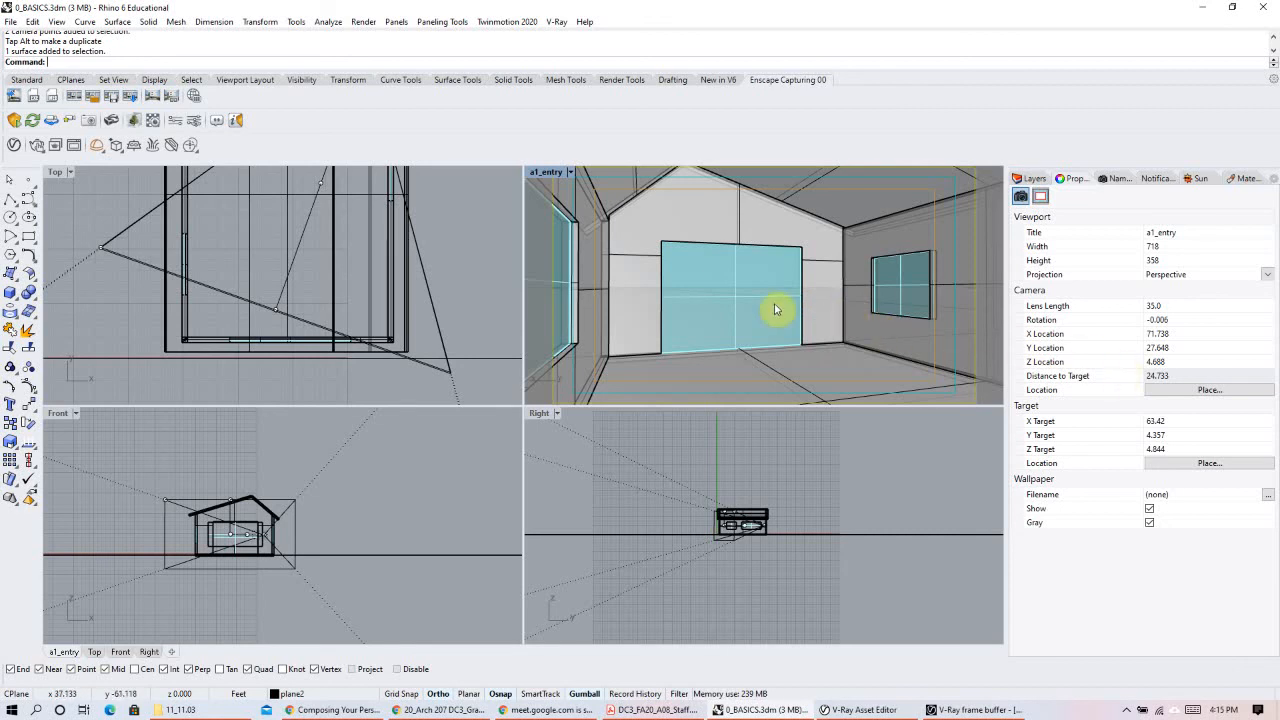
right_click_drag(863, 304, 863, 305, "shift")
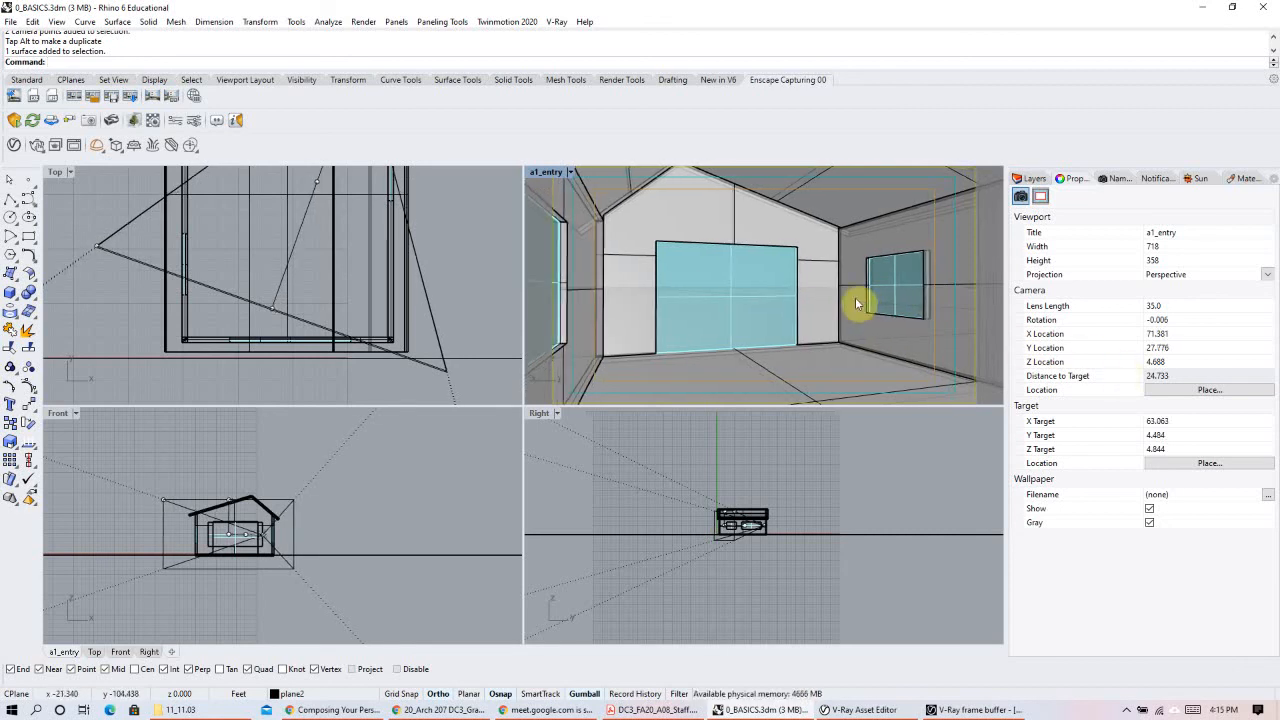
Step: Pull the interior camera slightly back and shift it to balance the gable wall, floor and roof slopes within the frame
scroll(857, 302, "down", 2)
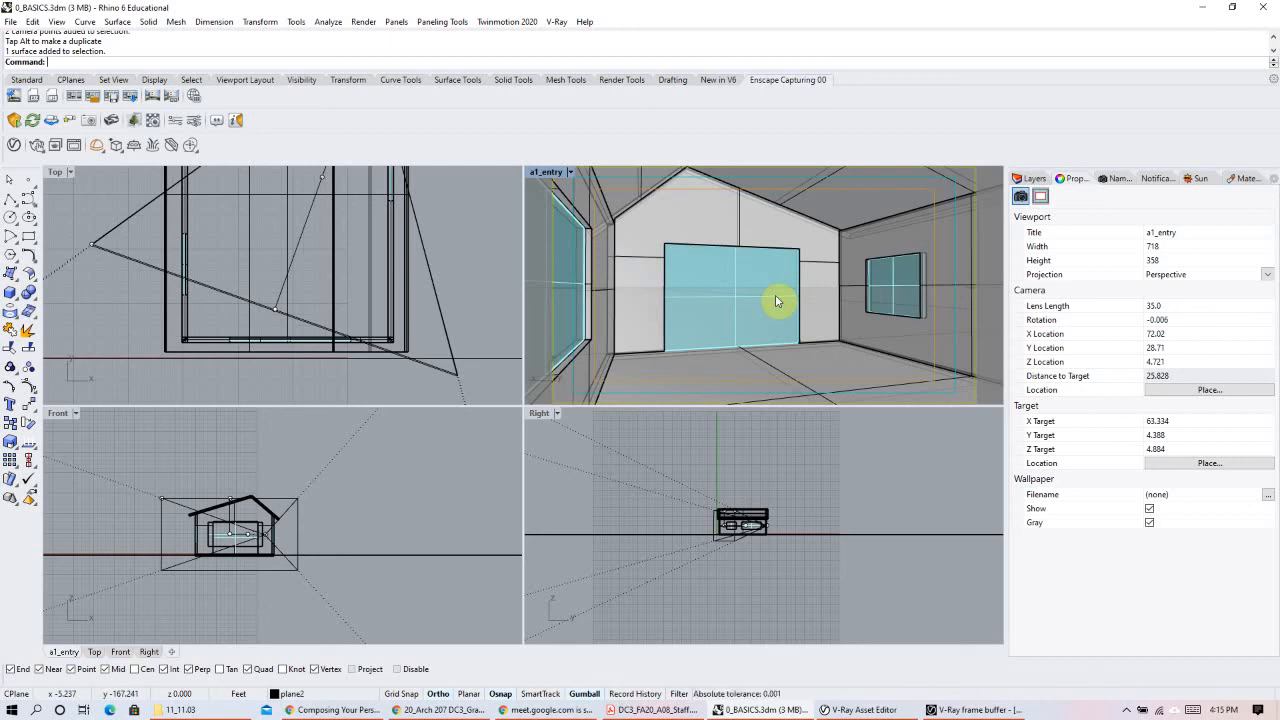
right_click_drag(794, 251, 792, 306, "shift")
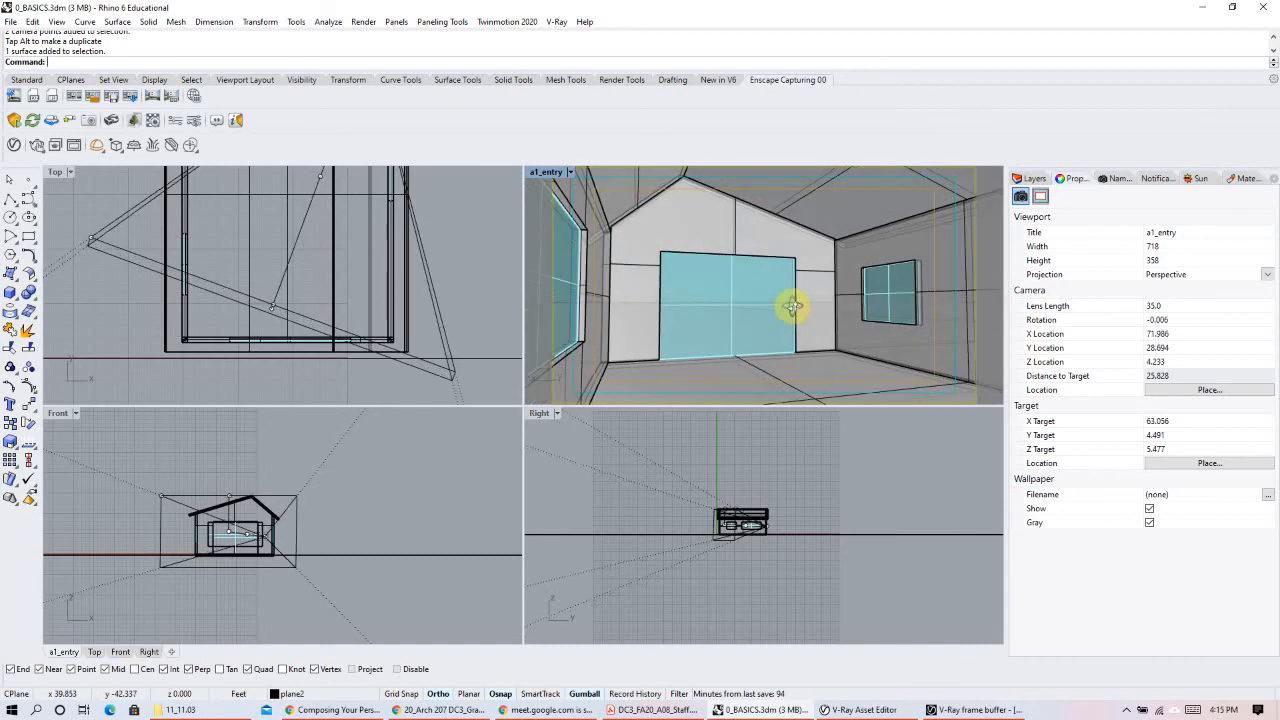
scroll(792, 300, "down", 3)
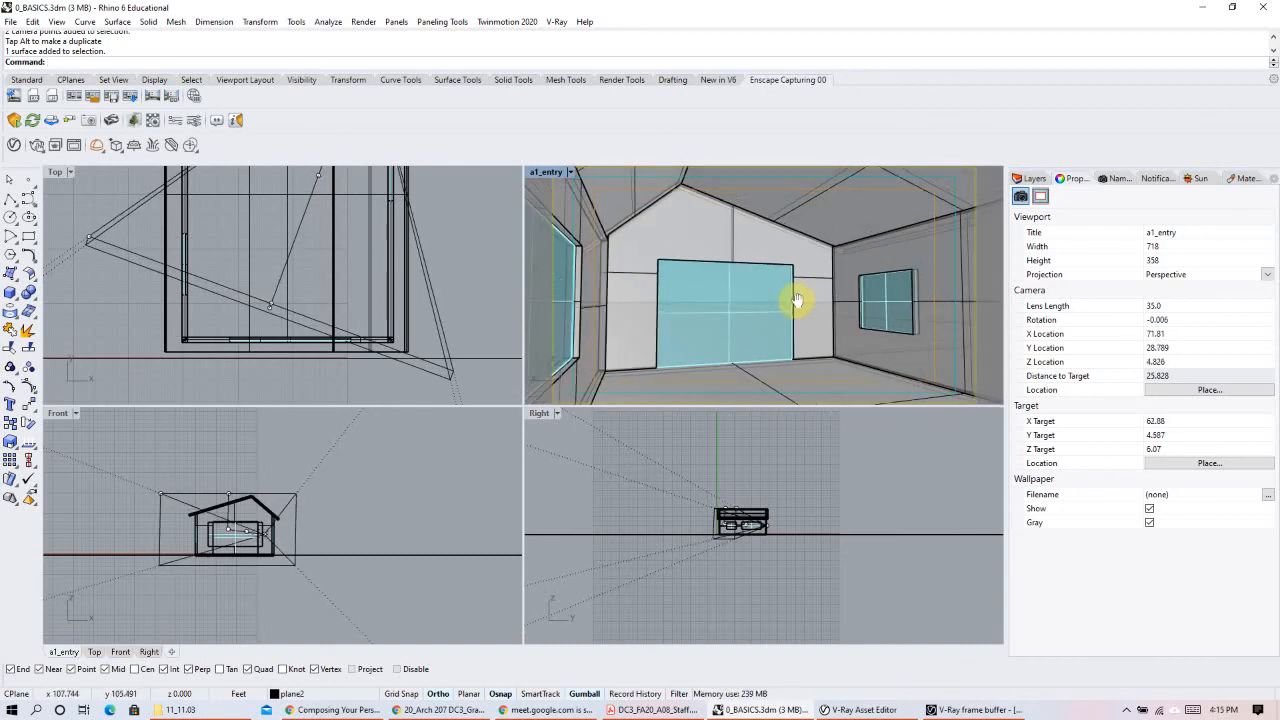
scroll(792, 295, "up", 3)
right_click_drag(794, 332, 790, 332, "shift")
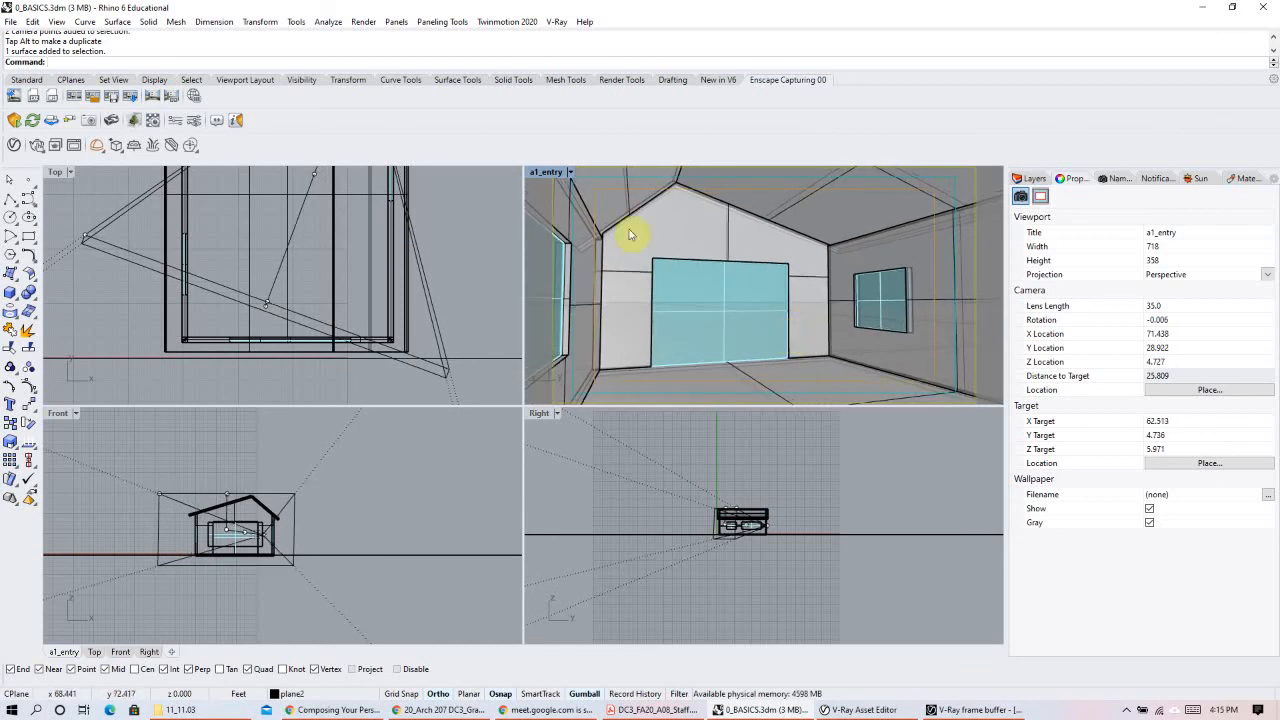
right_click_drag(745, 283, 782, 312, "shift")
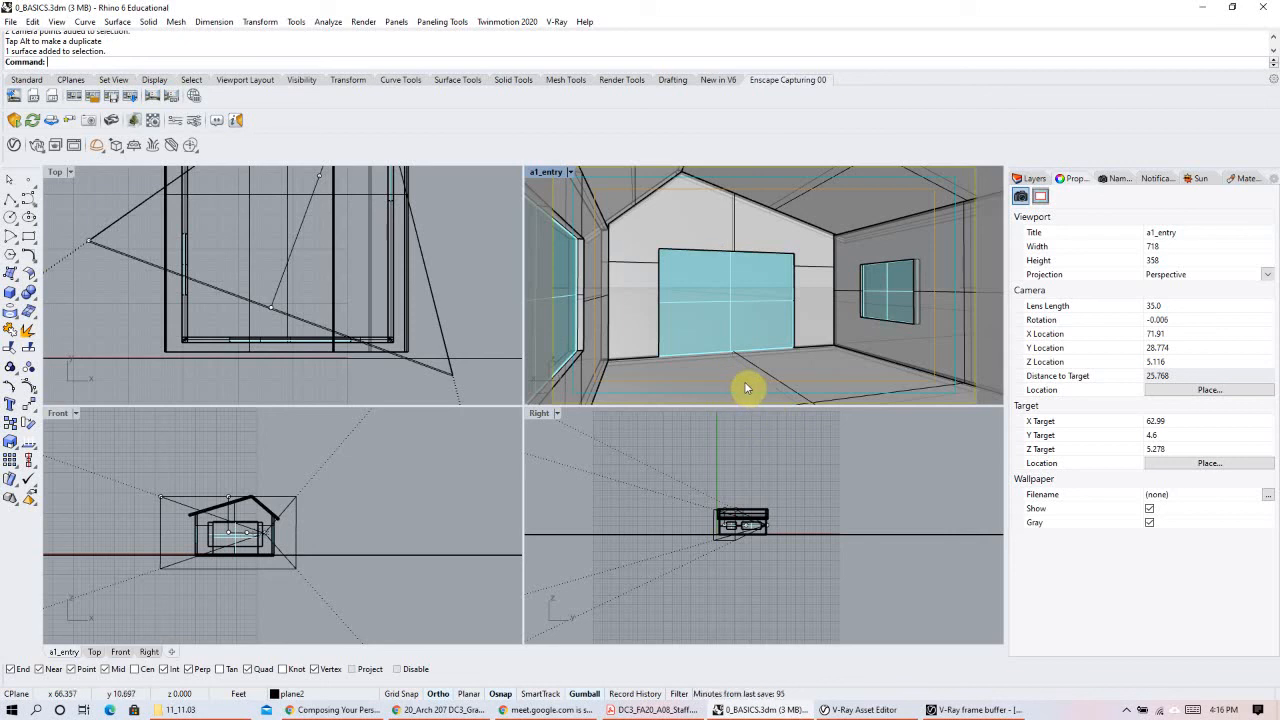
Step: Turn the camera to face the gable end wall almost straight on and set its projection to Two Point Perspective
right_click_drag(866, 317, 810, 344)
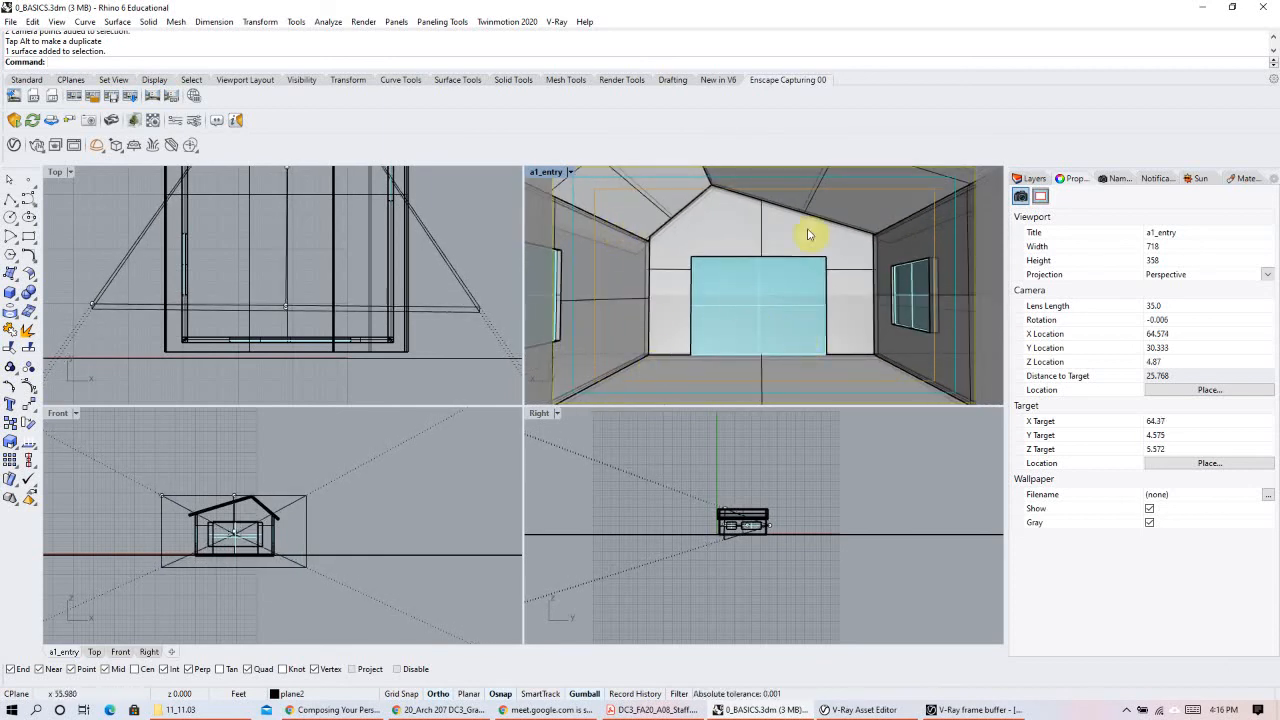
left_click(1262, 276)
left_click(1240, 309)
Step: Fine-tune the two-point interior view so the gable wall stays centred with more ceiling and less floor in the frame
mouse_move(883, 357)
right_mouse_down("shift")
mouse_move(857, 338)
mouse_move(865, 347)
right_mouse_up("shift")
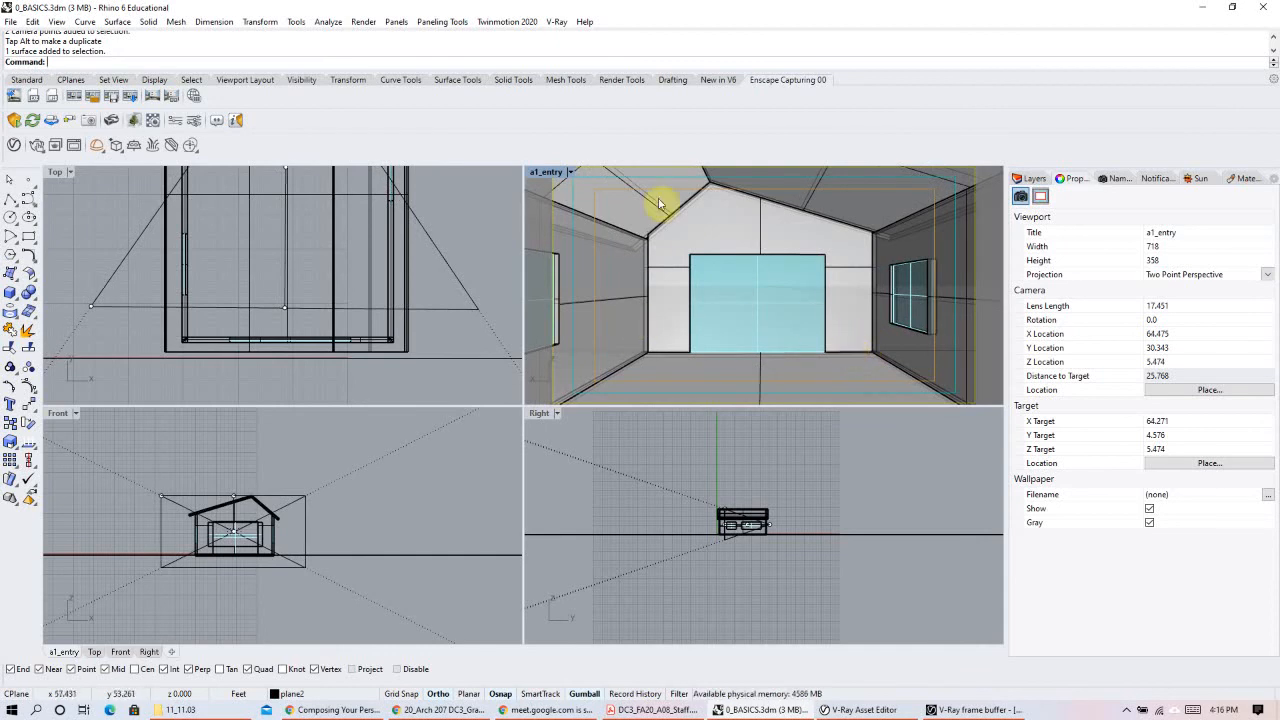
right_click_drag(752, 338, 829, 337, "shift")
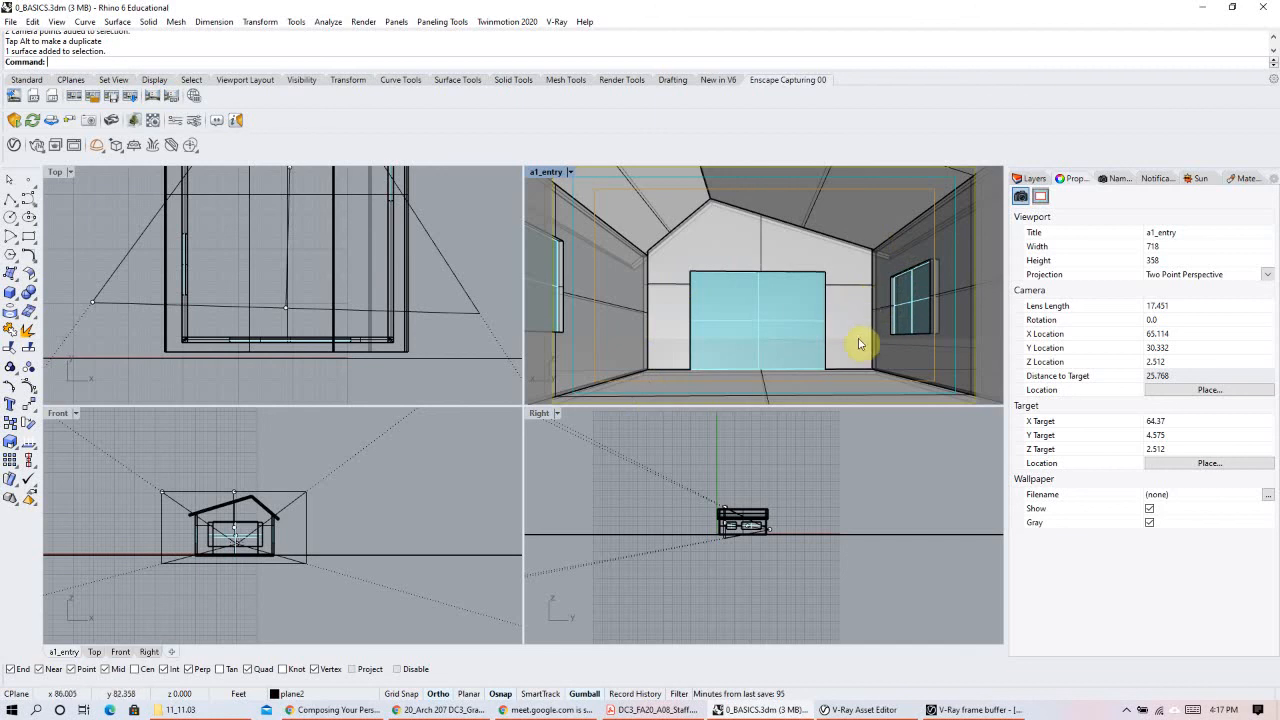
mouse_move(705, 322)
right_mouse_down()
mouse_move(723, 320)
mouse_move(708, 319)
right_mouse_up()
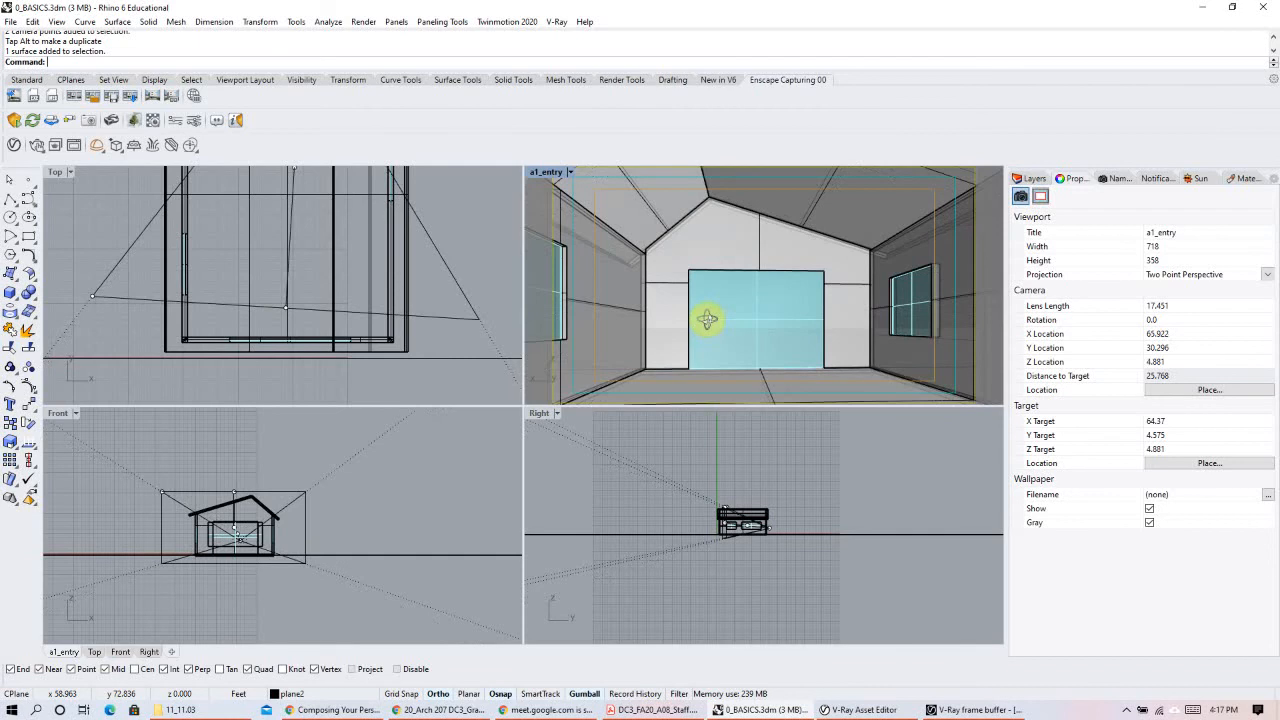
Step: Save the current interior viewport as a named view called a2_int
left_click(1116, 178)
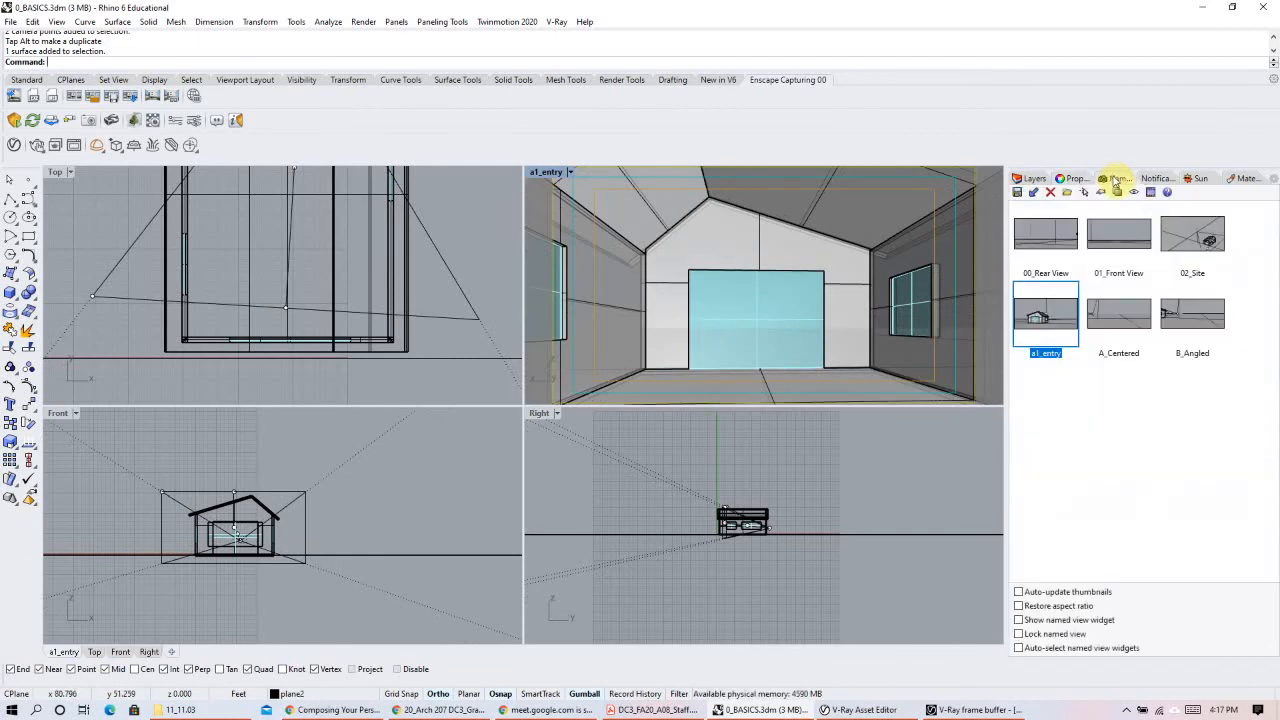
left_click(1017, 192)
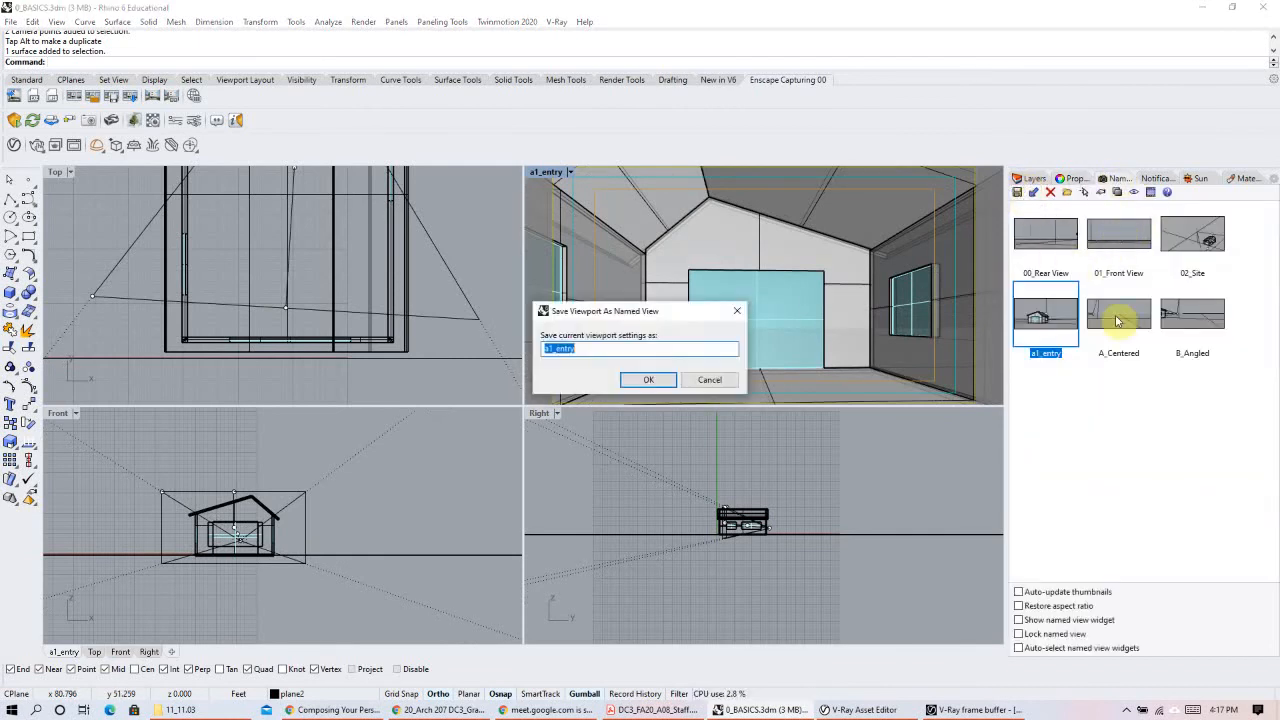
type("a")
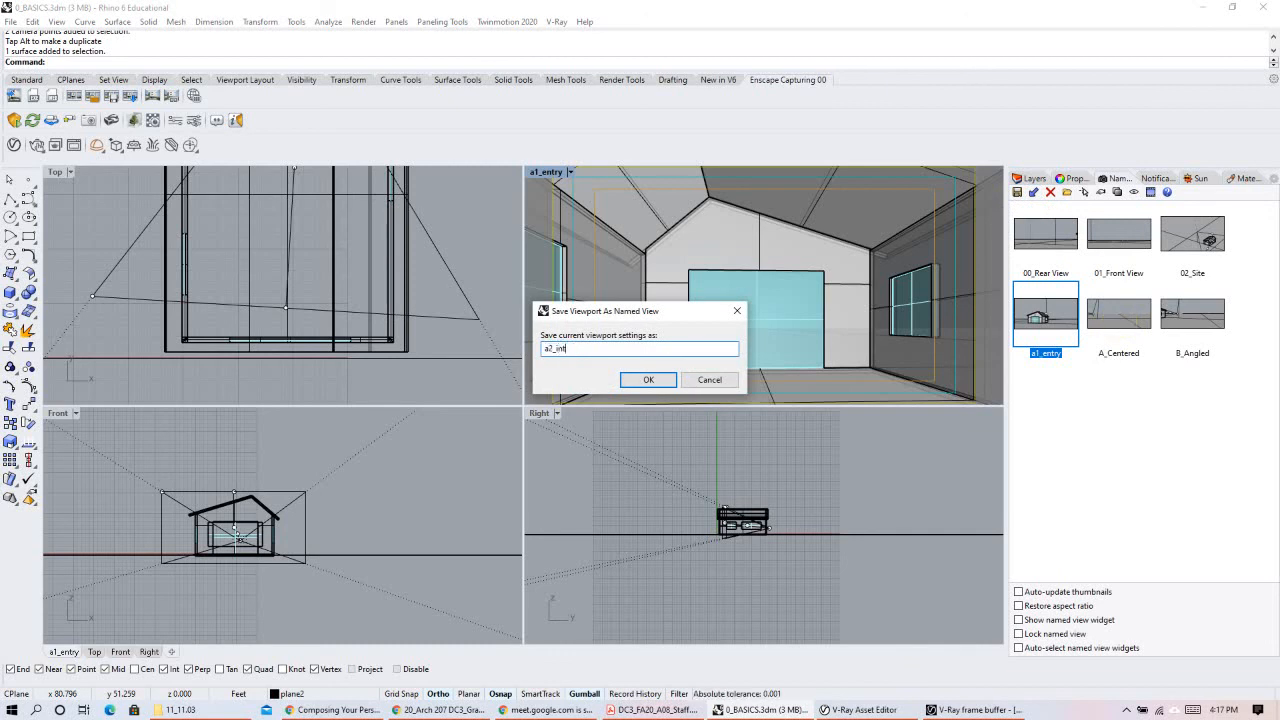
key("Return")
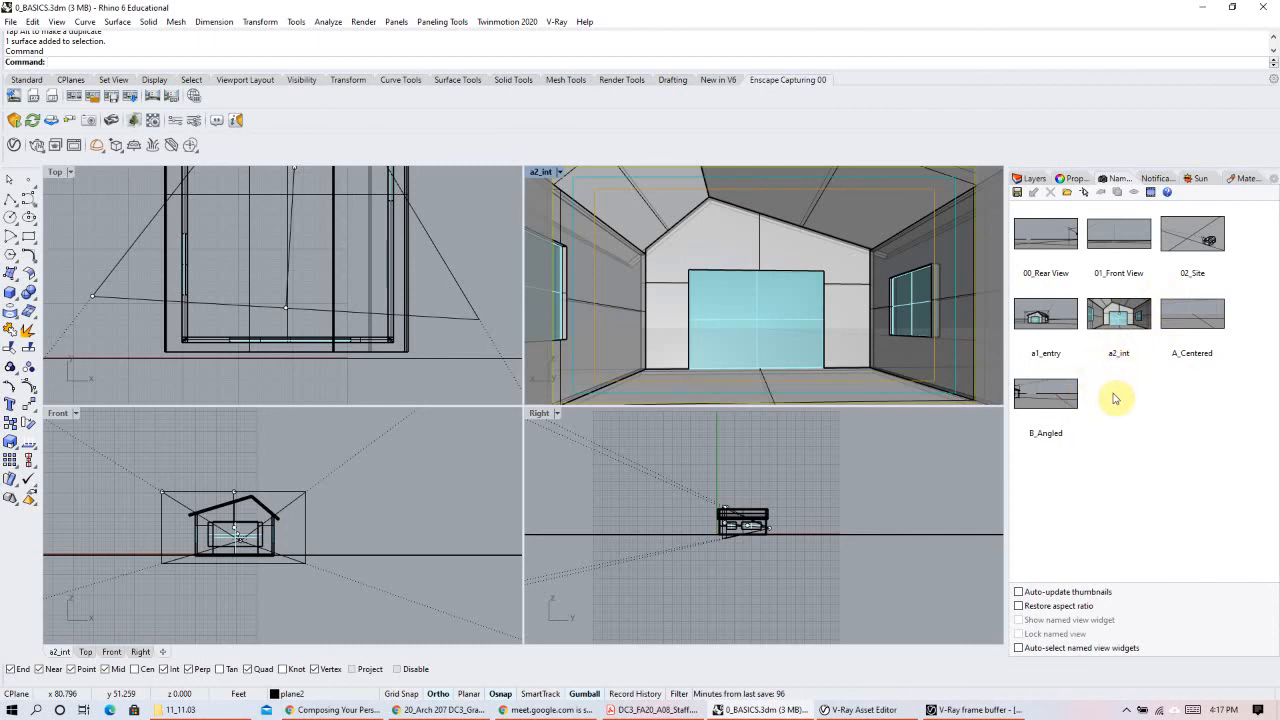
Step: Restore the a1_entry named view and return to a2_int to compare the two saved views
left_click(1130, 320)
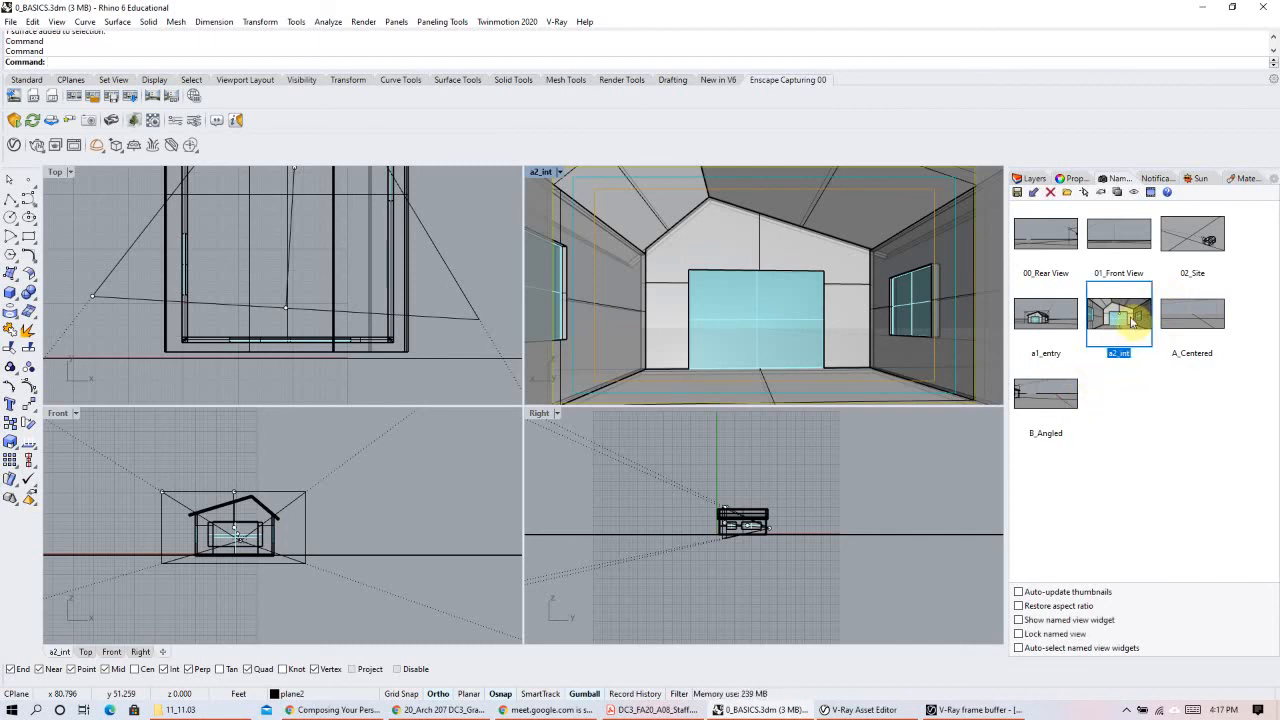
double_click(1047, 318)
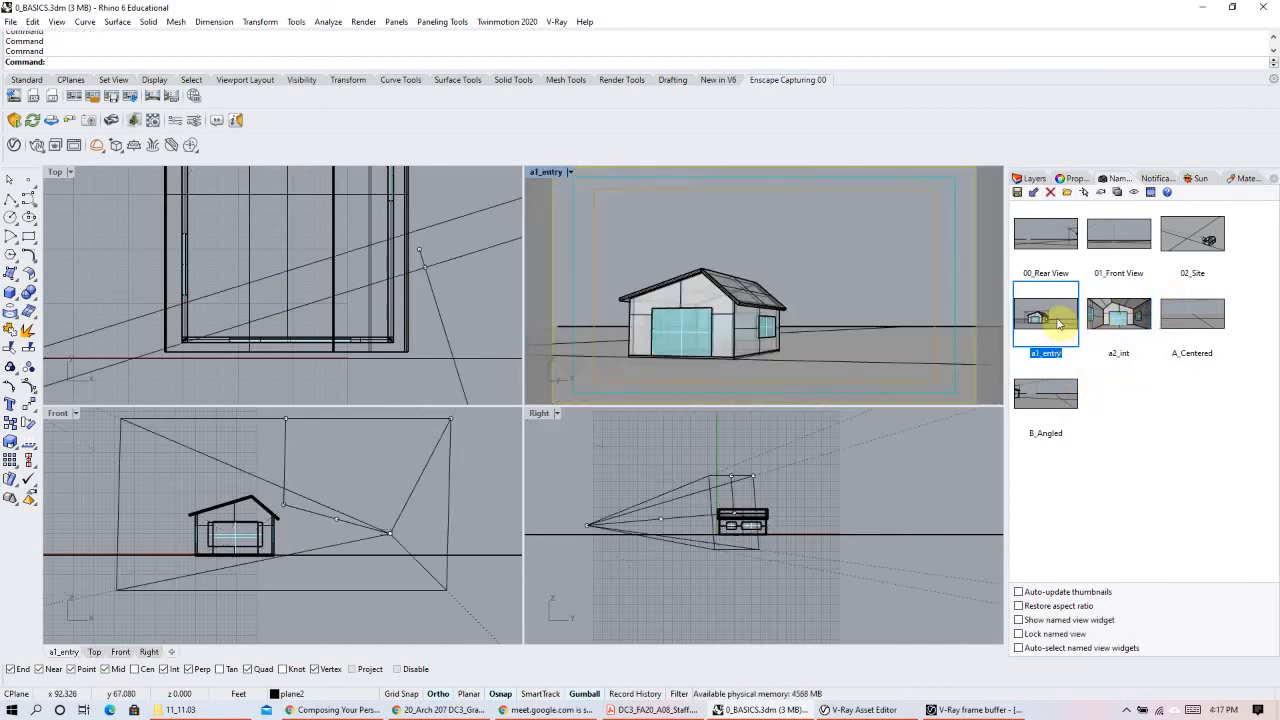
double_click(1133, 322)
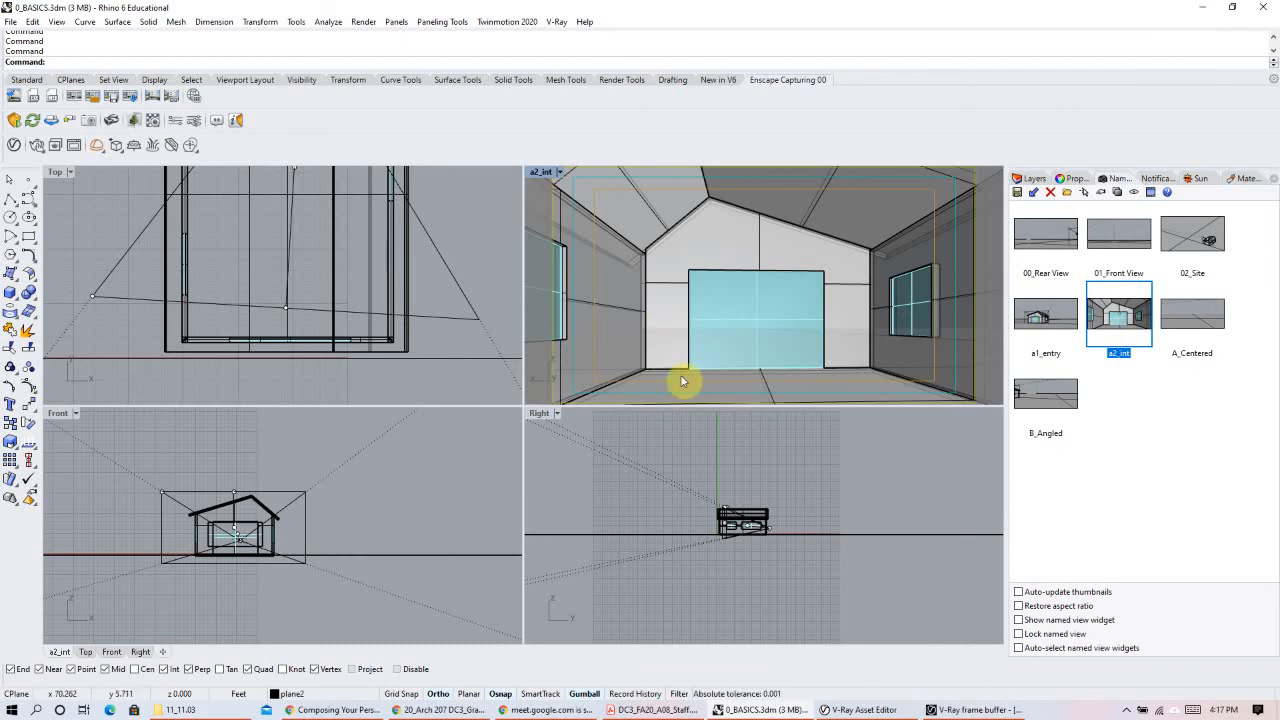
Step: Pull the a2_int camera back outside the house and orbit to an angled exterior view of its long side and gable end
left_click(465, 220)
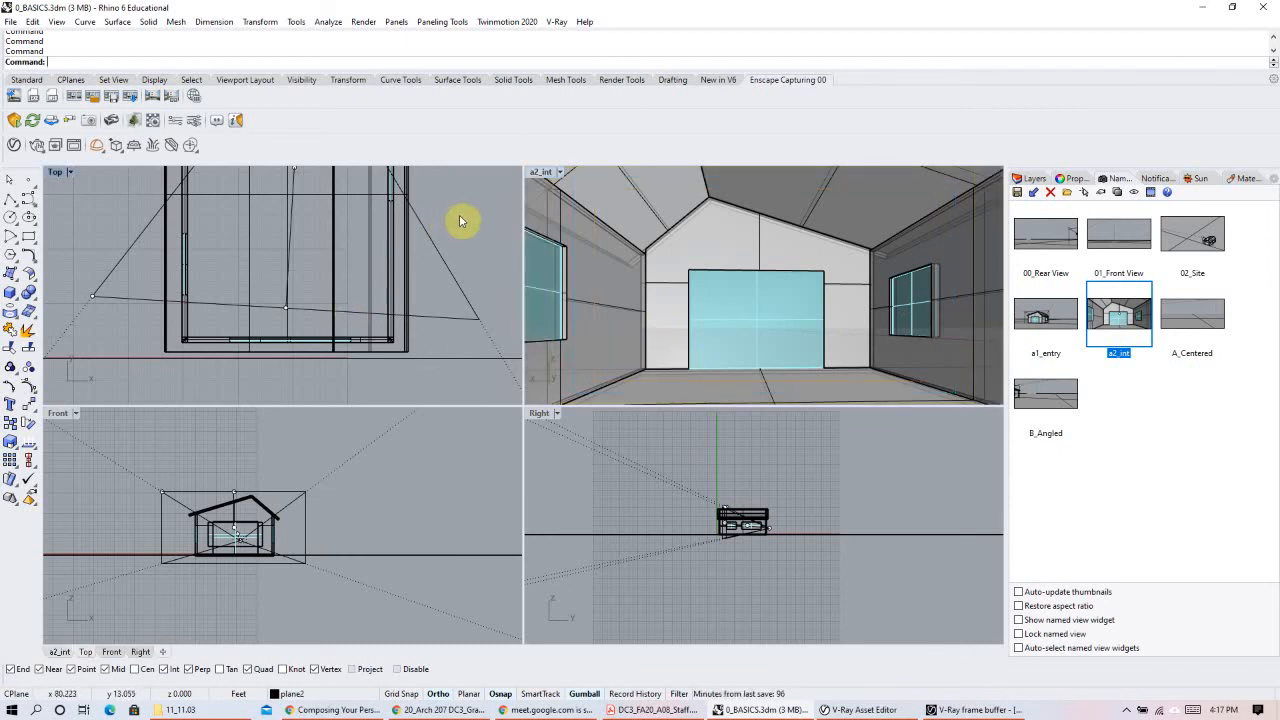
scroll(321, 266, "down", 6)
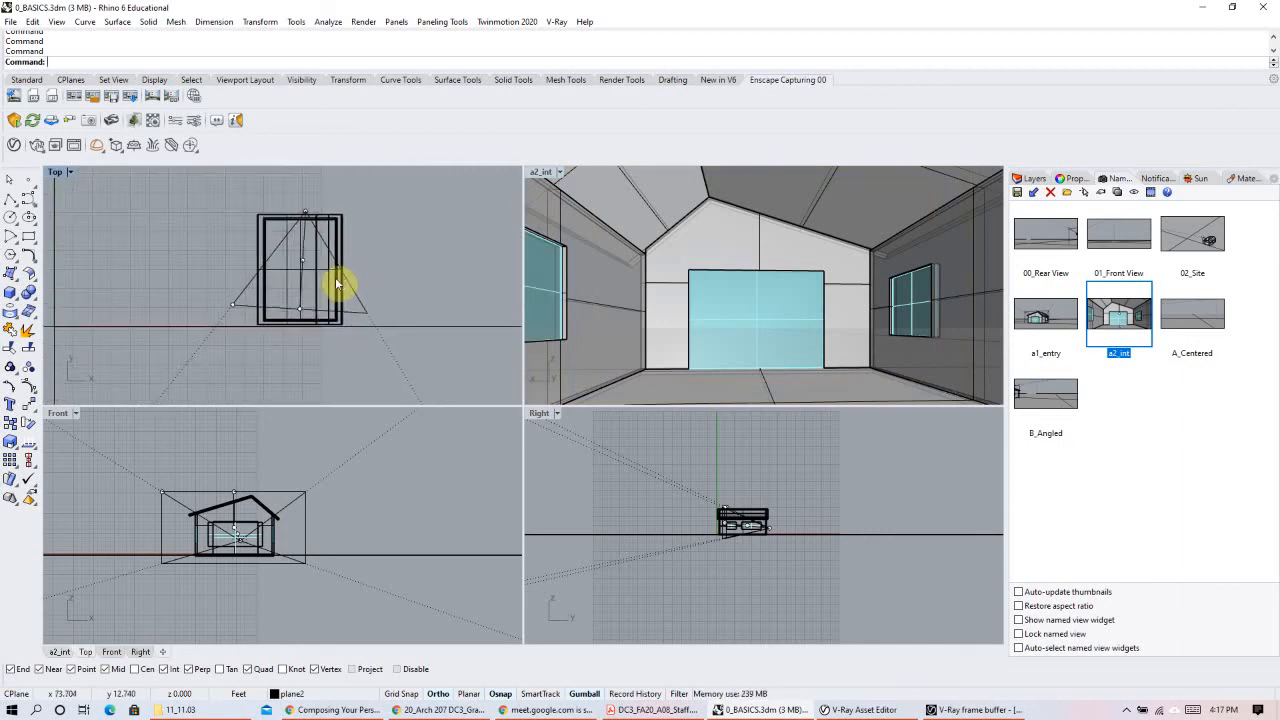
scroll(729, 286, "down", 3)
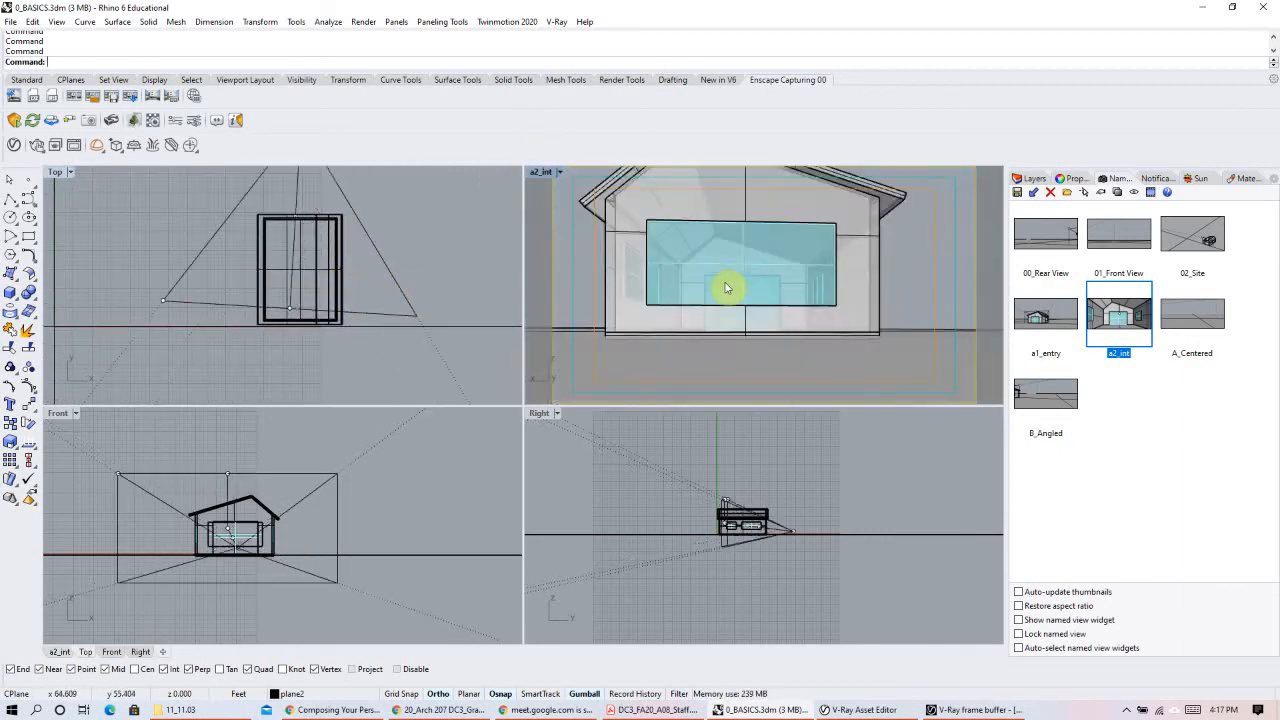
right_click_drag(738, 290, 847, 273)
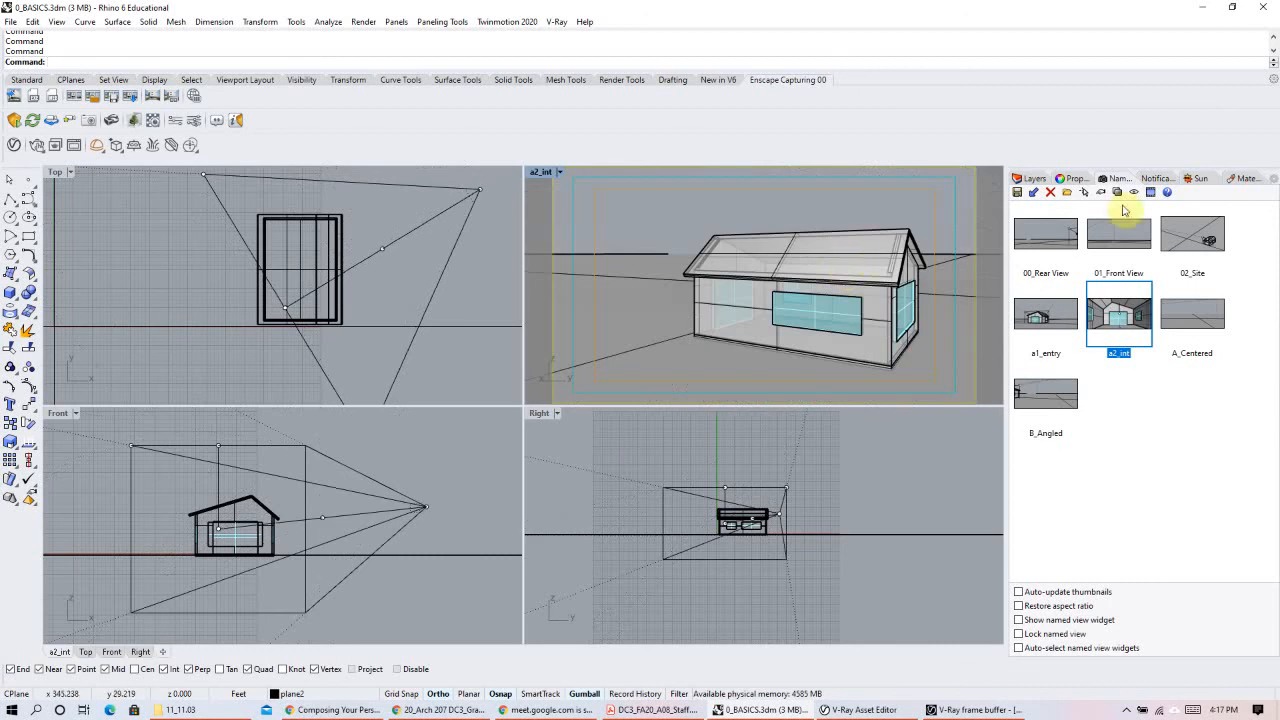
Step: Set the exterior view's projection to Perspective in the a2_int viewport properties
left_click(1070, 178)
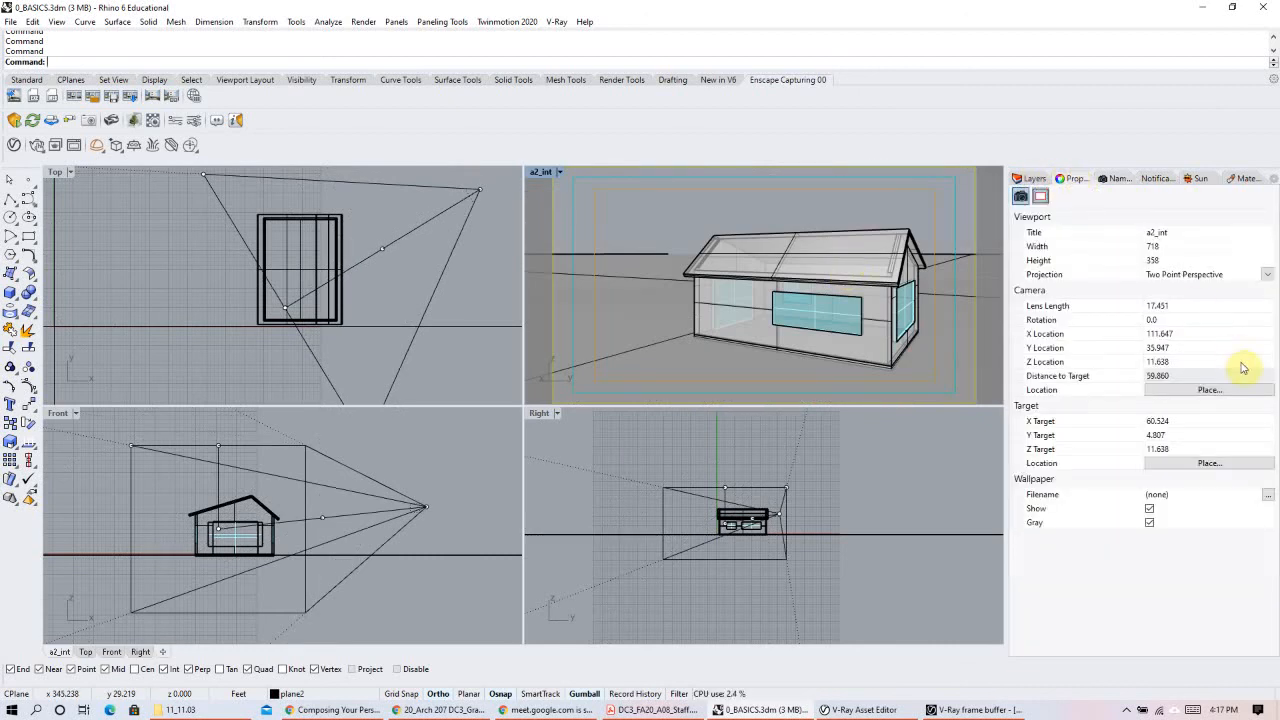
left_click(1269, 274)
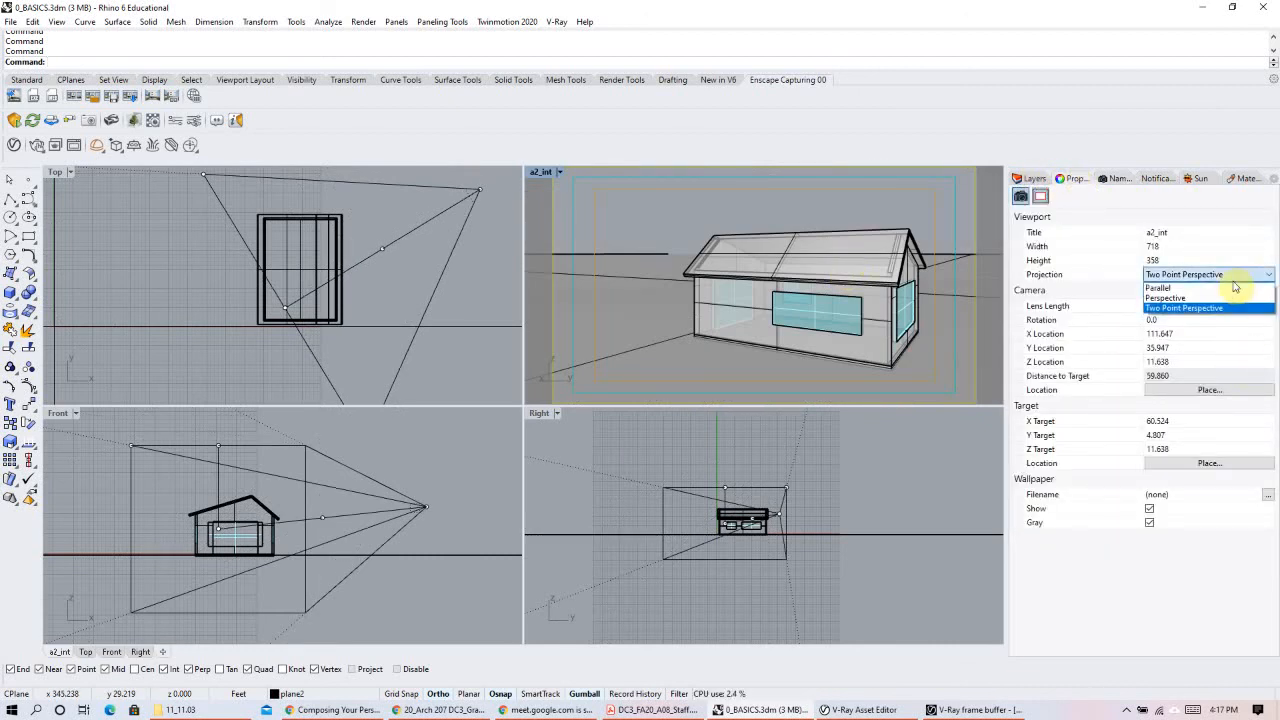
left_click(1166, 300)
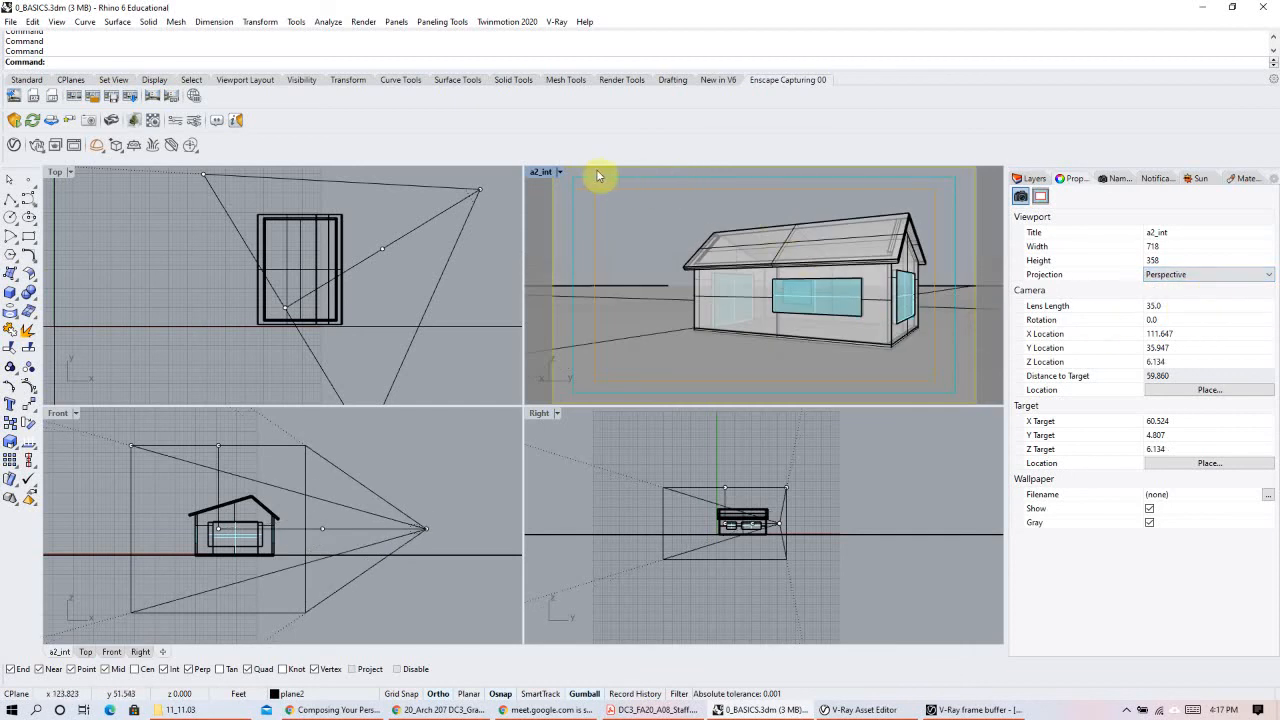
Step: Zoom out the Top view to frame the whole camera cone, and orbit a2_int to look at the house's window-side corner
left_click(540, 188)
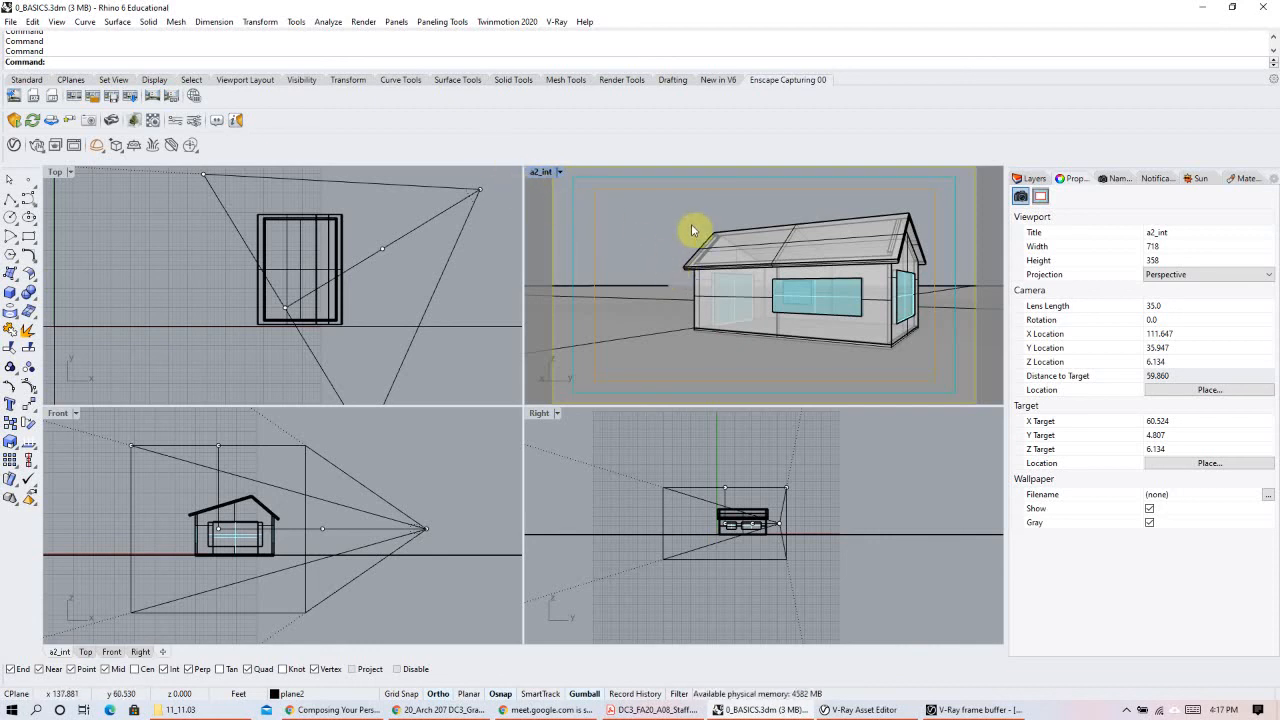
left_click(460, 258)
scroll(395, 285, "down", 3)
right_click_drag(395, 285, 334, 250)
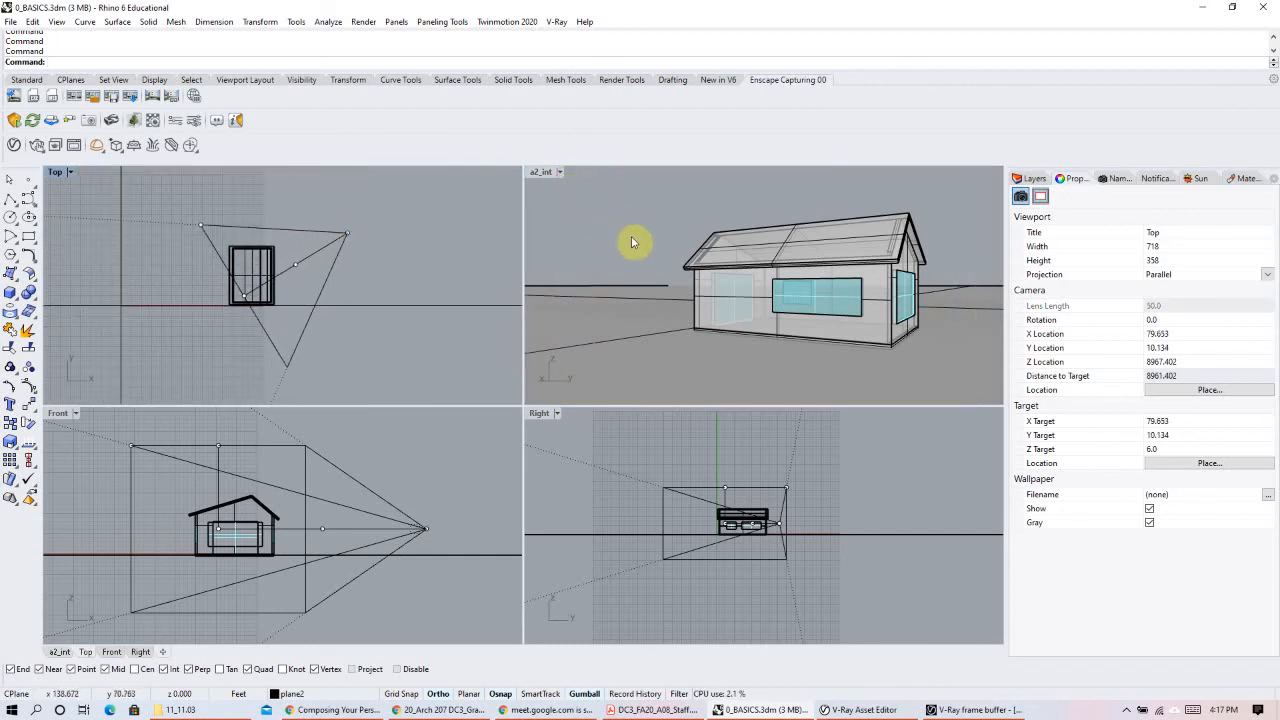
mouse_move(814, 323)
right_mouse_down()
mouse_move(777, 314)
mouse_move(823, 294)
mouse_move(777, 314)
mouse_move(806, 314)
right_mouse_up()
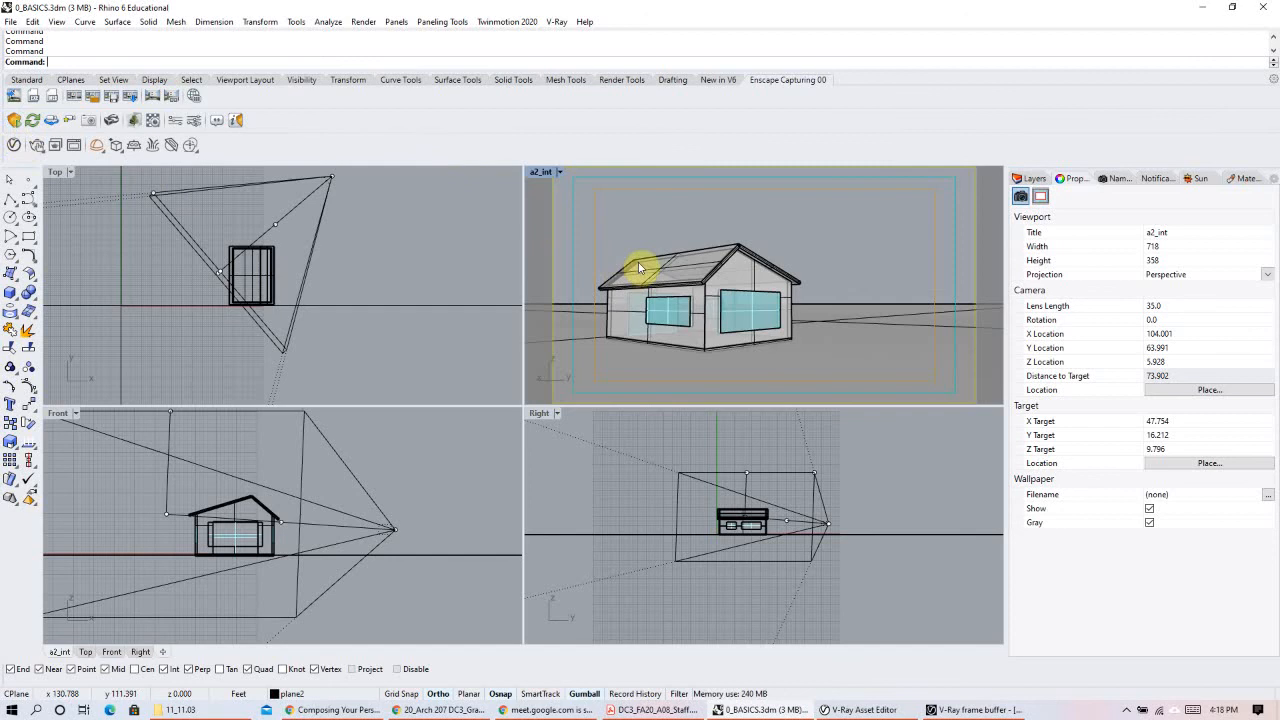
Step: Close the V-Ray frame buffer and V-Ray Asset Editor windows left open from the previous render
left_click(975, 708)
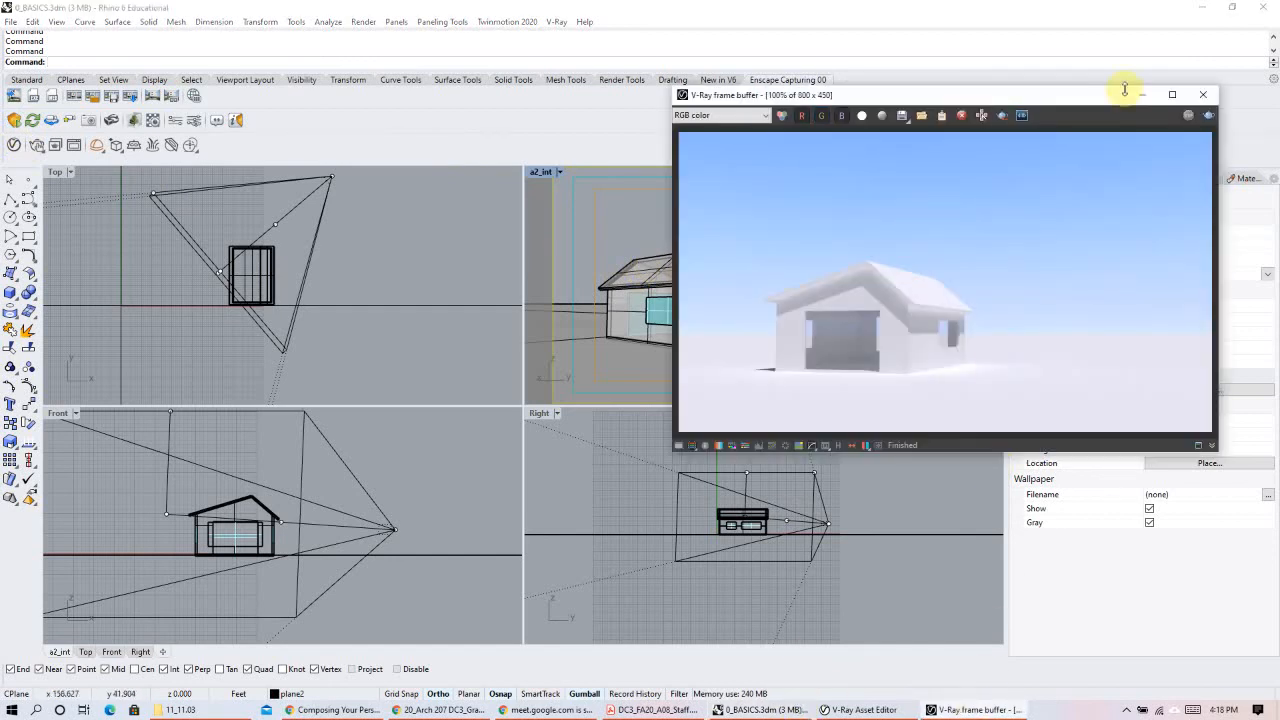
left_click(1203, 98)
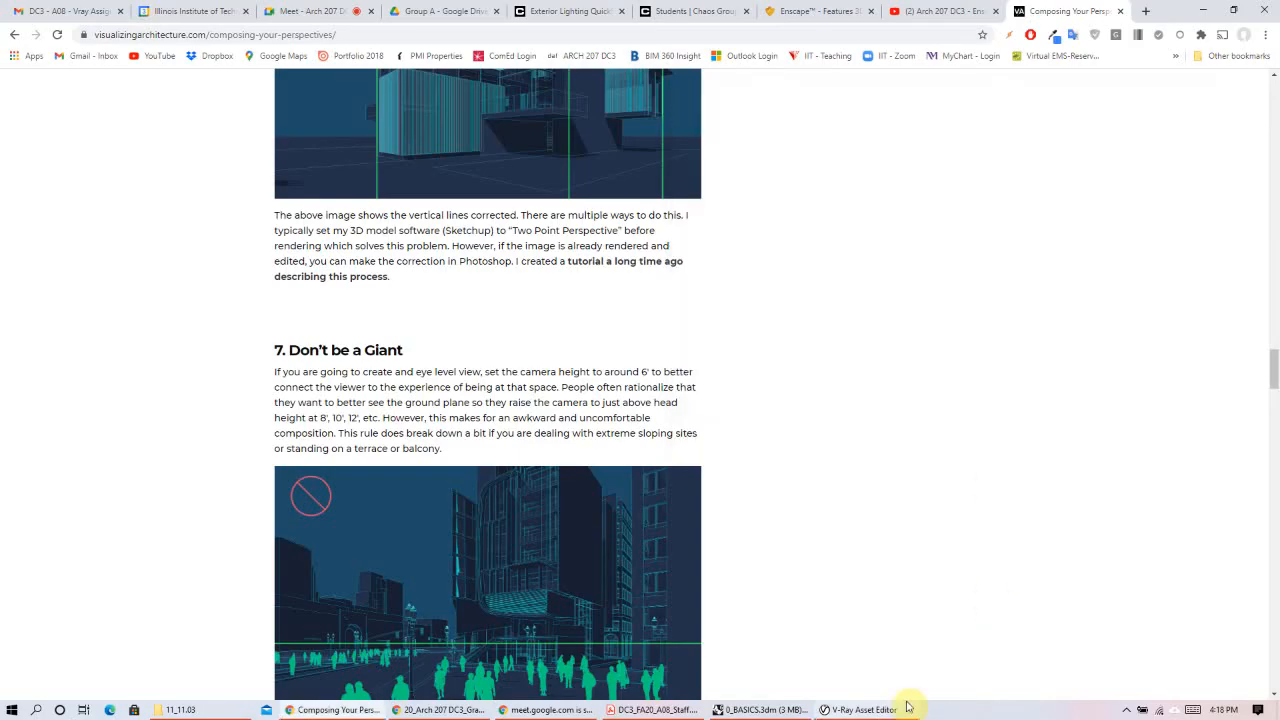
left_click(880, 709)
left_click(561, 64)
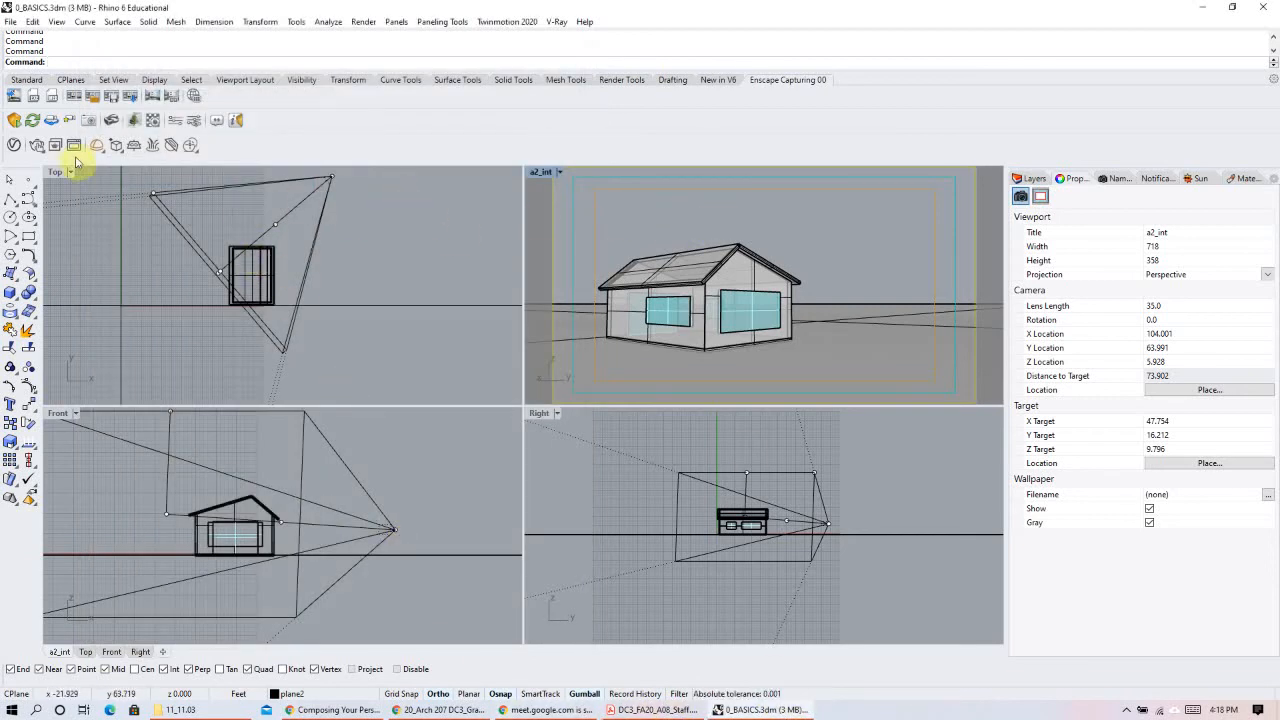
Step: Turn off Safe Frame in the V-Ray render output settings and close the Asset Editor
left_click(14, 146)
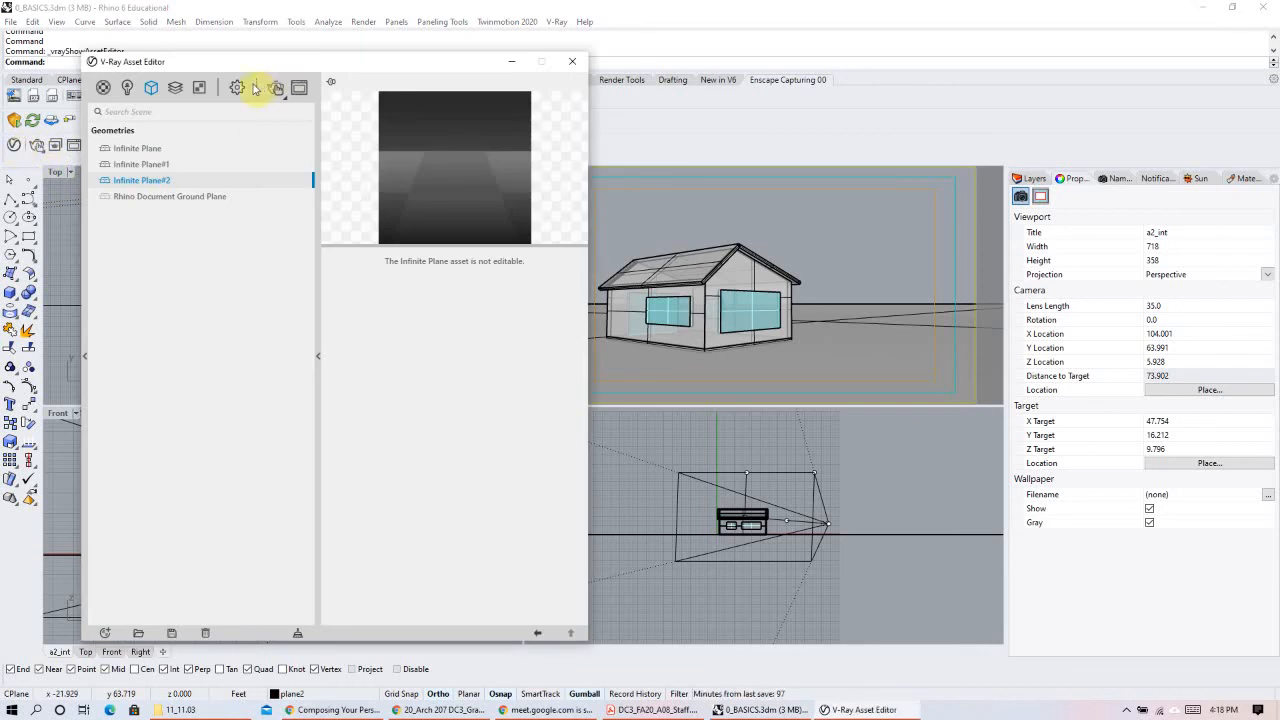
left_click(237, 88)
left_click(296, 290)
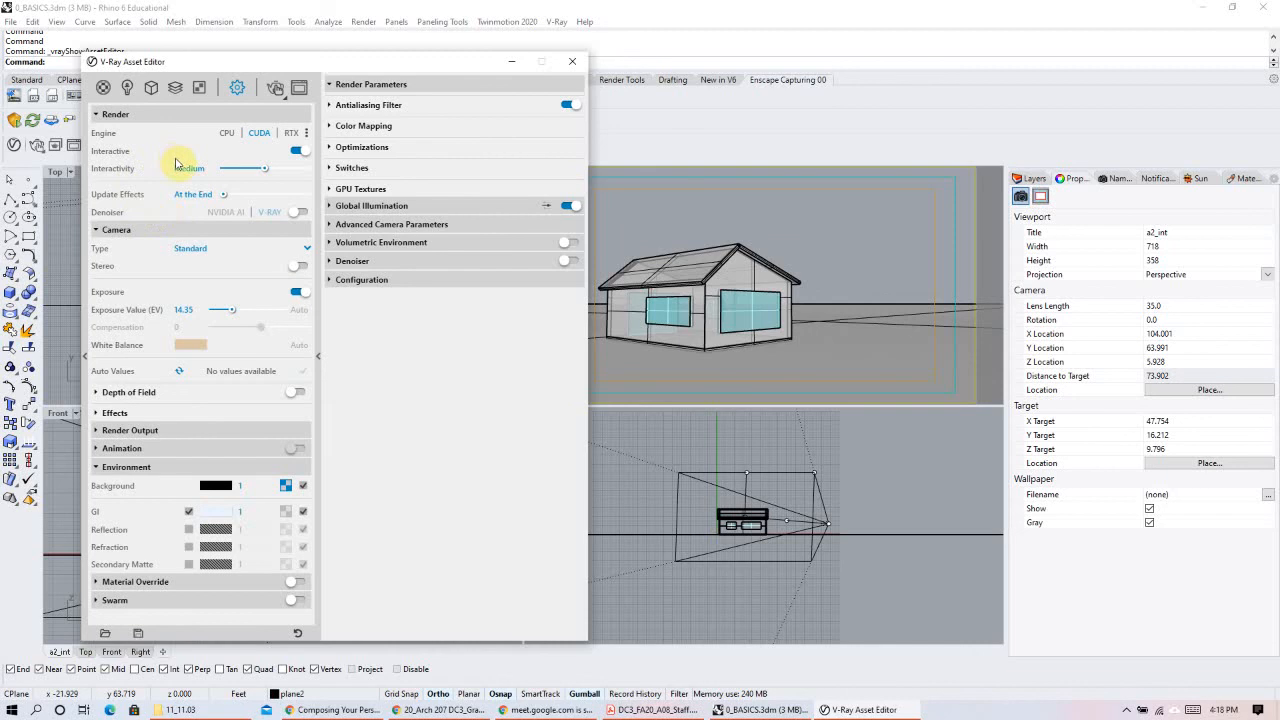
left_click(156, 430)
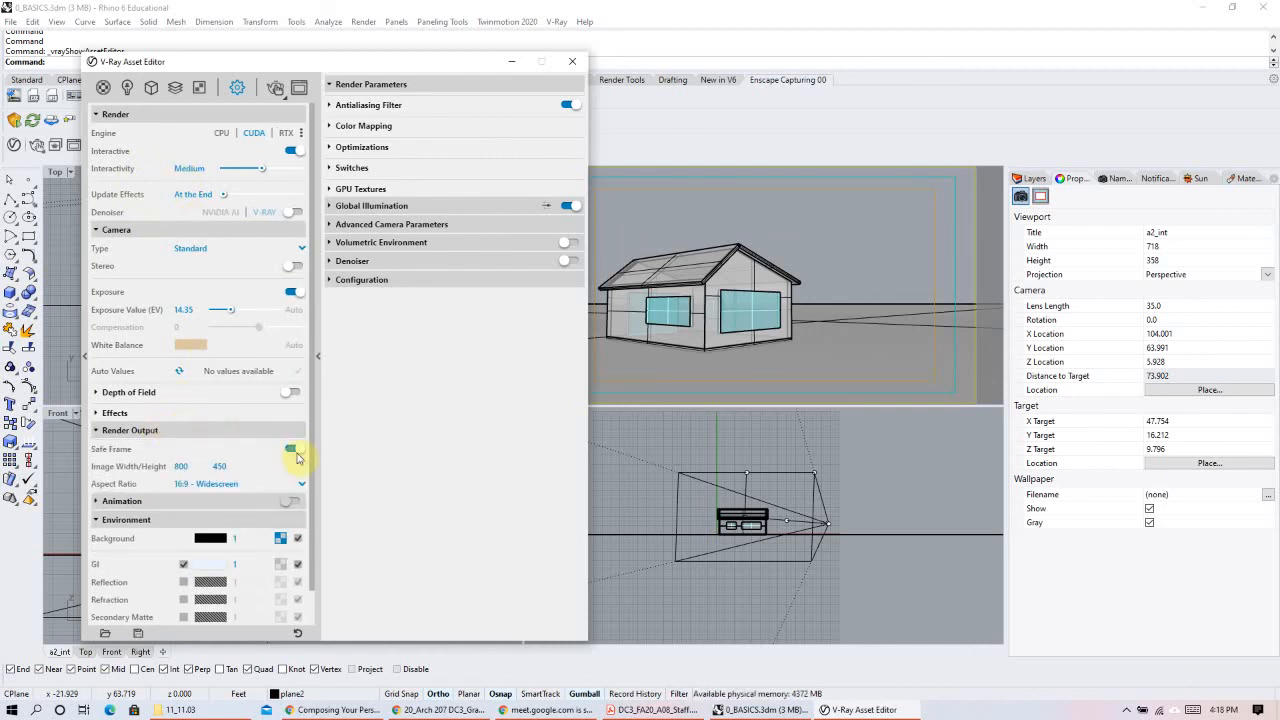
left_click(295, 452)
left_click(569, 65)
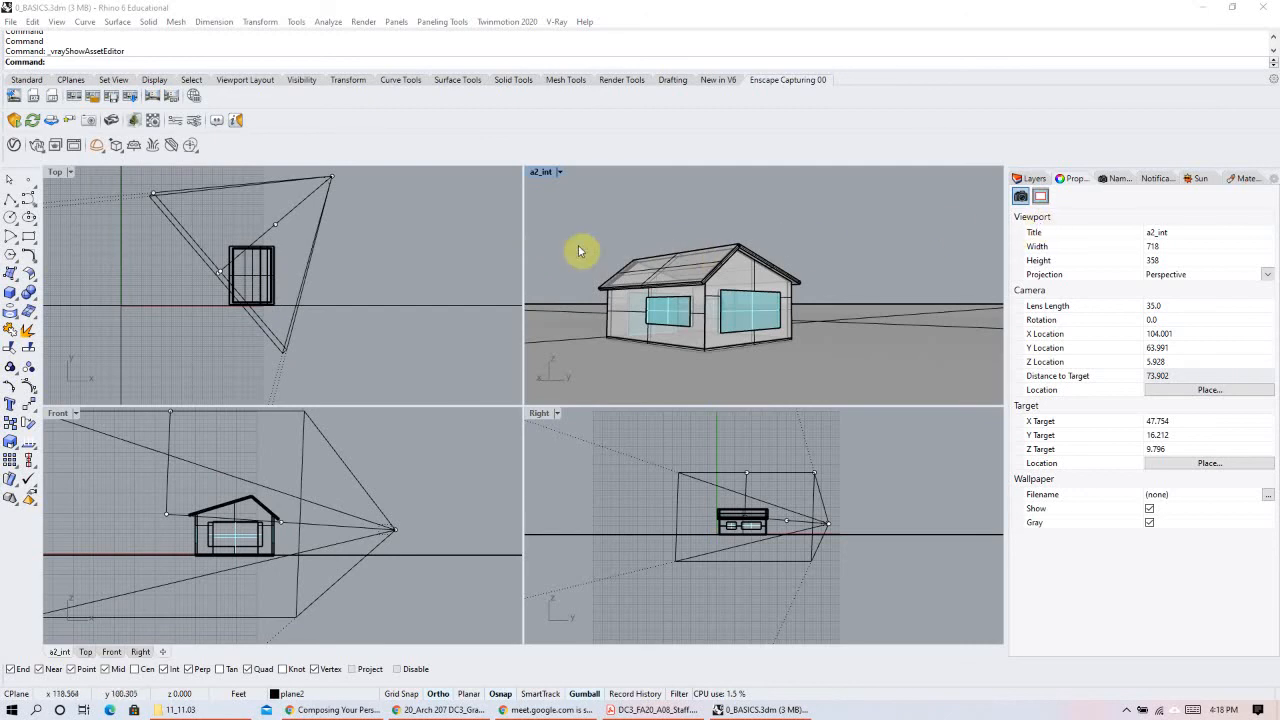
Step: Hide the camera object in the viewports with the Camera command's Hide option
left_click(442, 216)
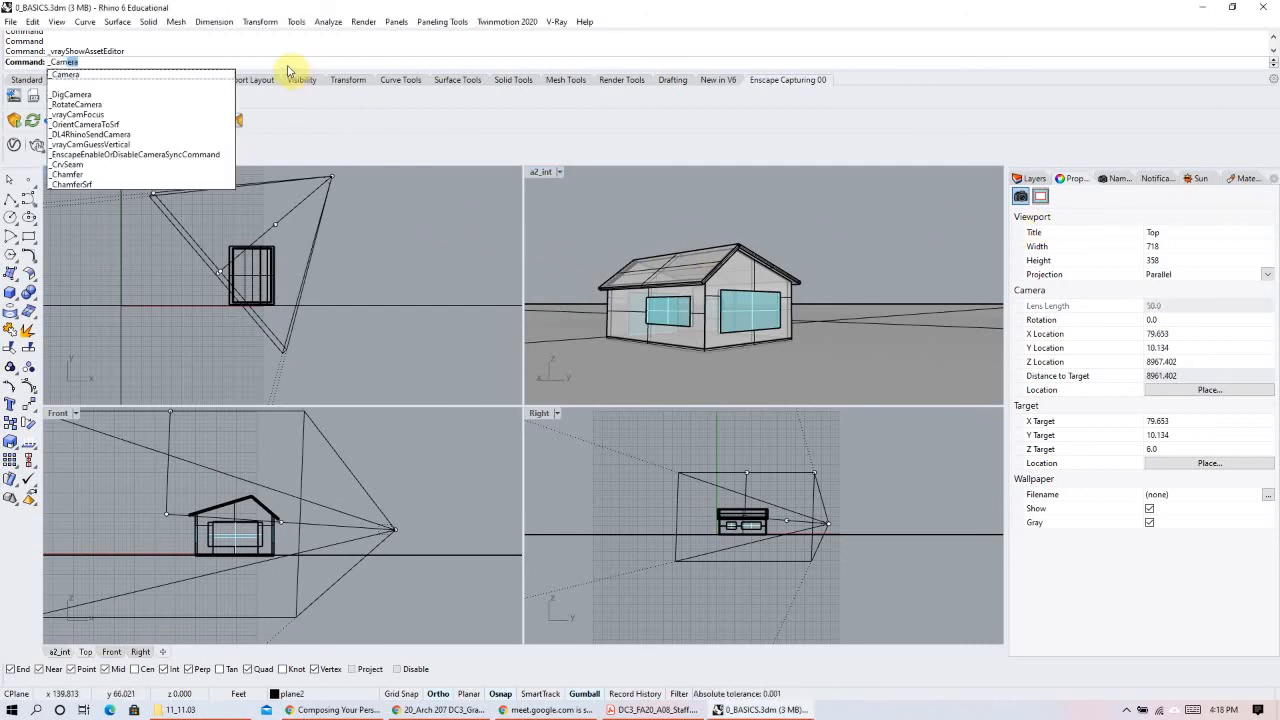
key("Return")
type("h")
key("Return")
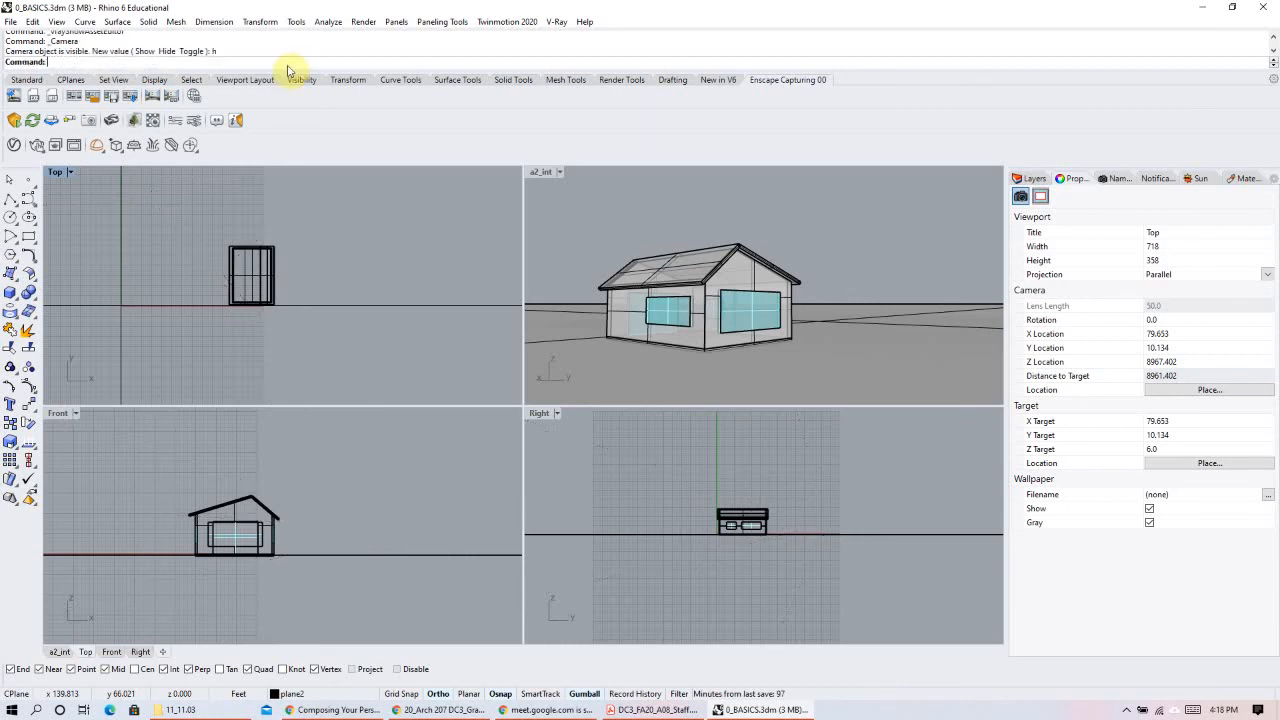
Step: Maximize the a2_int viewport and pull the camera back to show the whole house with more ground around it
double_click(543, 172)
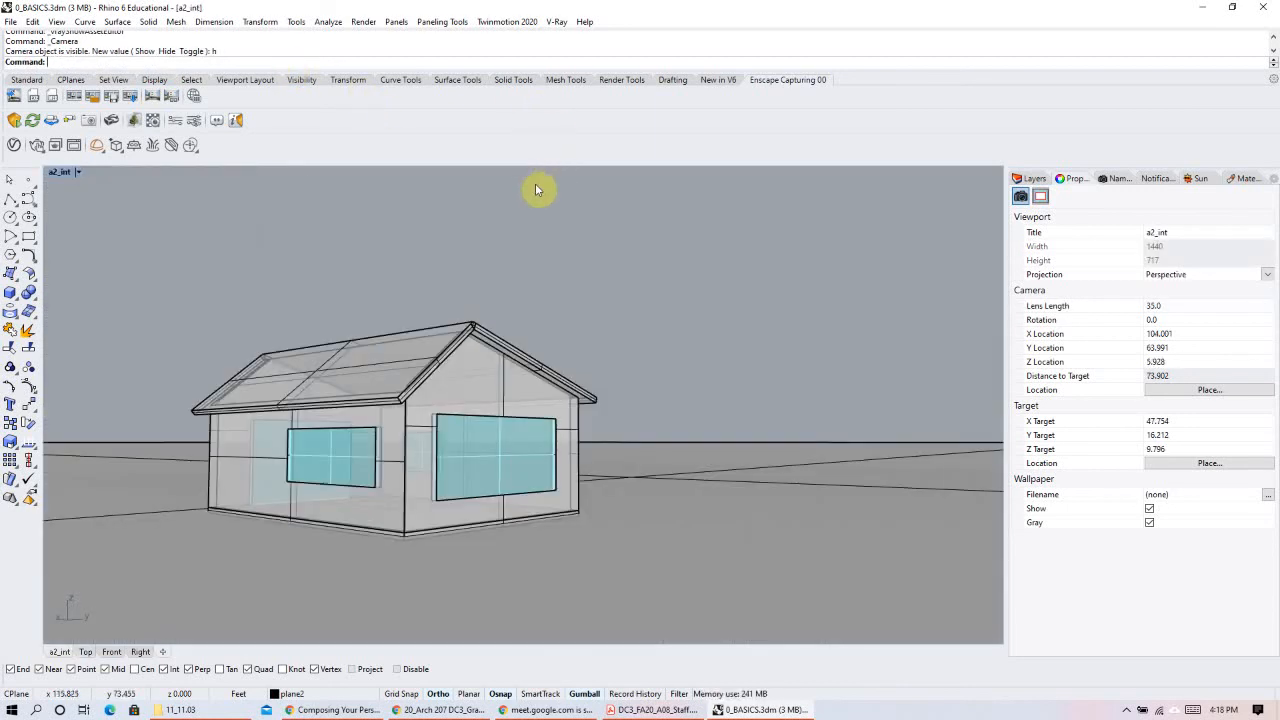
right_click_drag(586, 400, 570, 454)
scroll(541, 442, "down", 4)
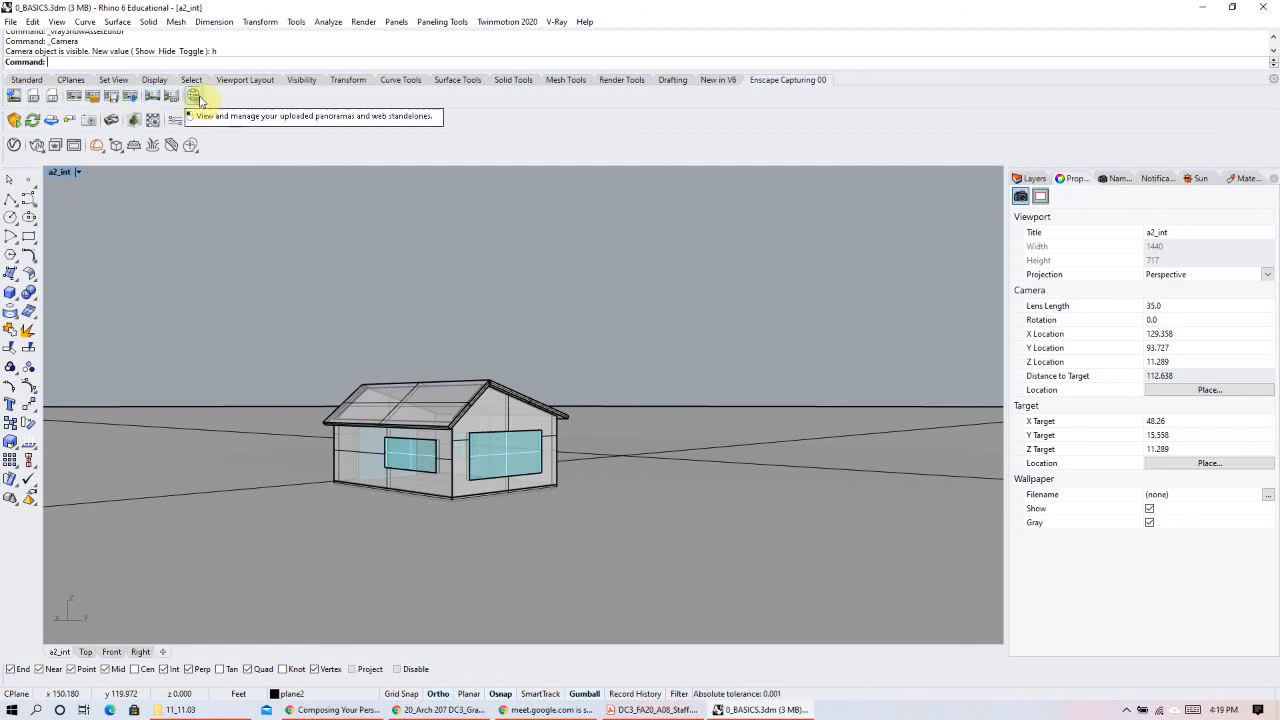
Step: Examine the list of available toolbars for the Enscape and VRayForRhino entries, leaving the toolbar layout as it is
right_click(793, 81)
mouse_move(837, 97)
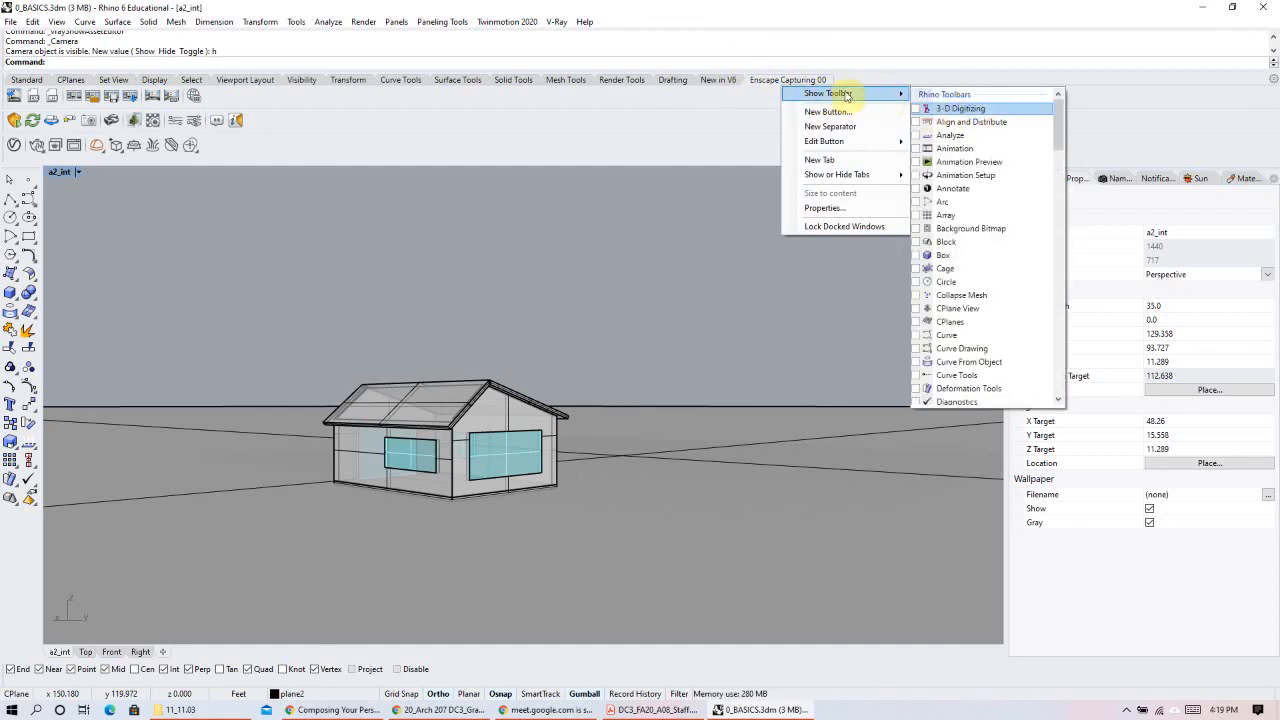
scroll(992, 246, "down", 4)
scroll(1020, 243, "down", 5)
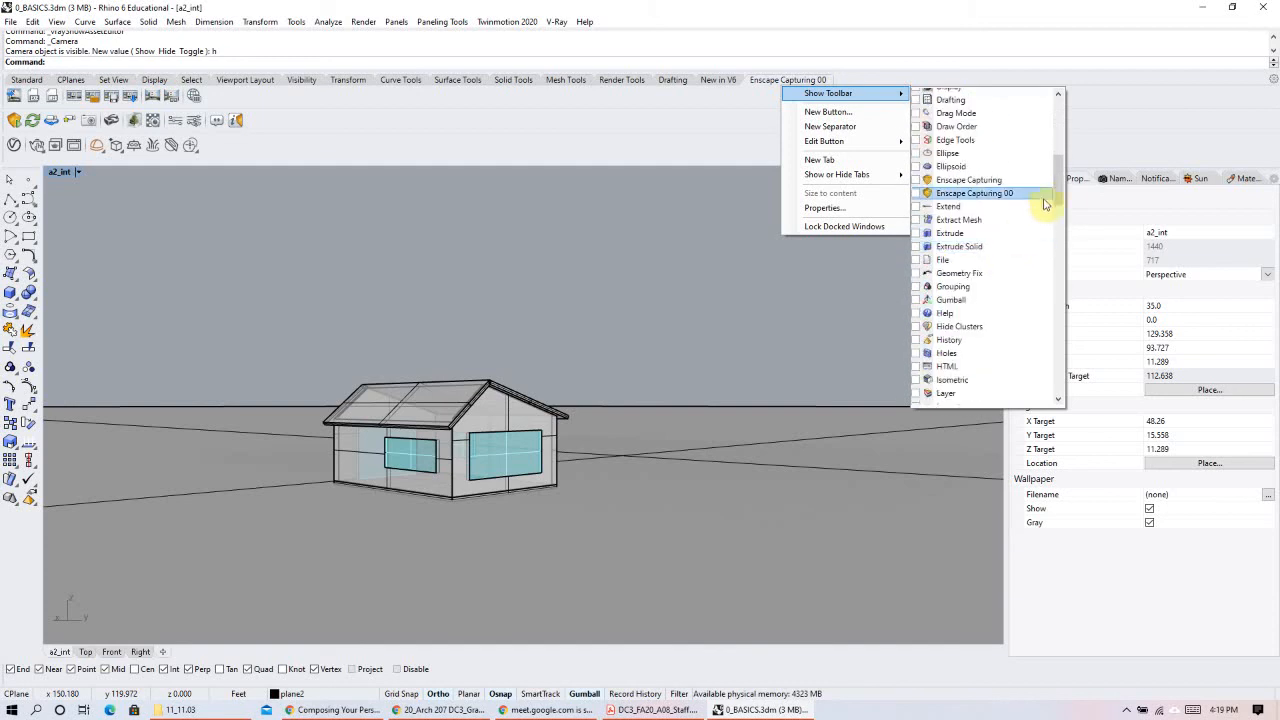
left_click_drag(1059, 197, 1071, 369)
scroll(1077, 372, "up", 1)
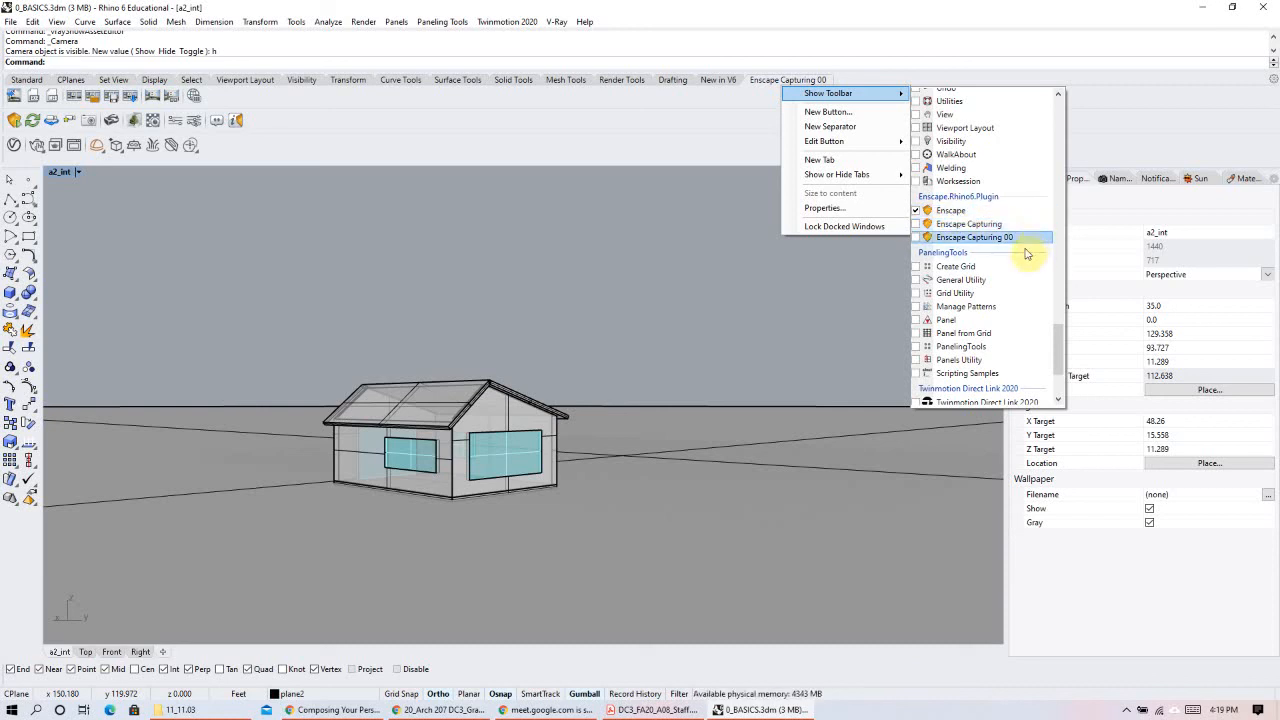
scroll(1033, 274, "up", 5)
scroll(1033, 274, "up", 2)
scroll(1040, 290, "down", 8)
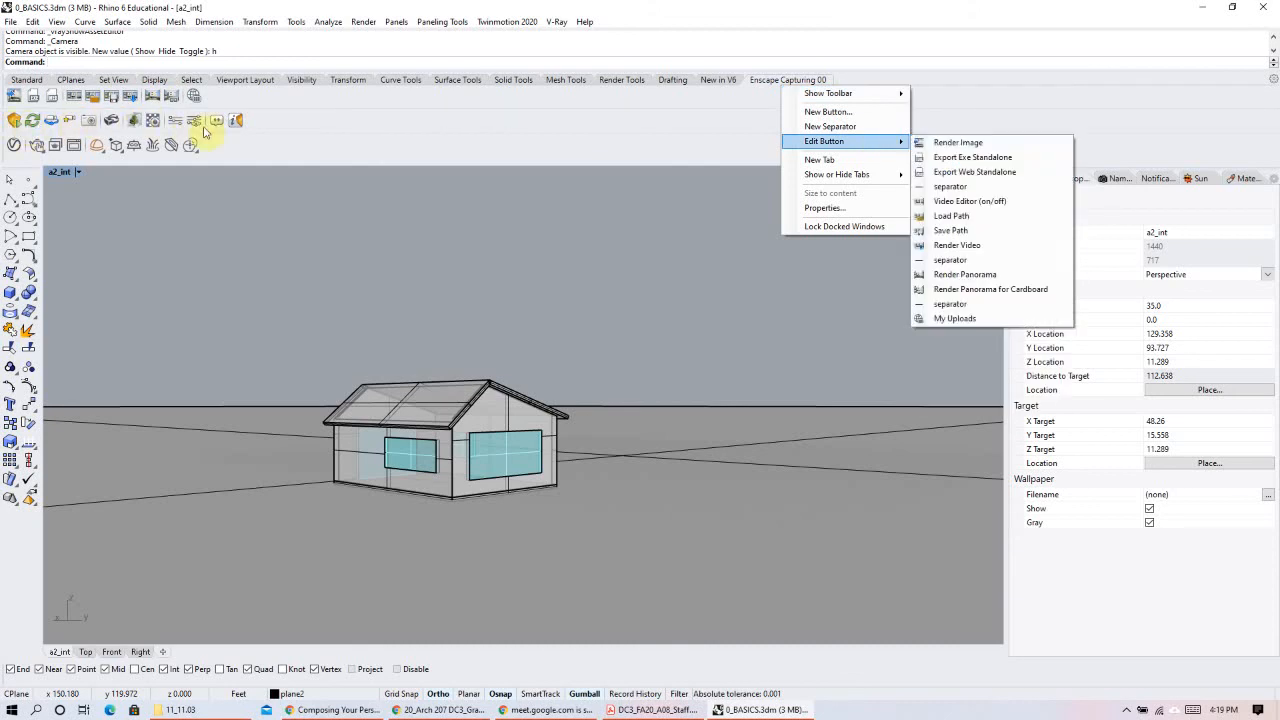
mouse_move(860, 93)
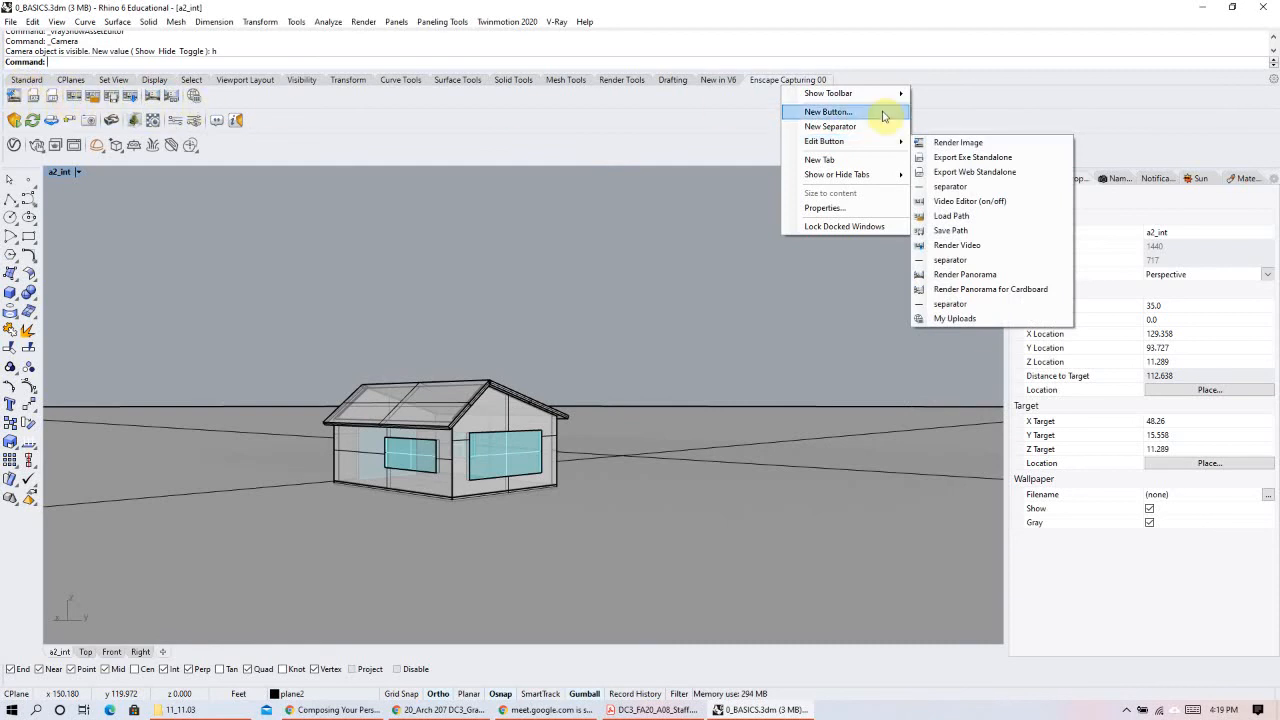
scroll(1037, 340, "down", 1)
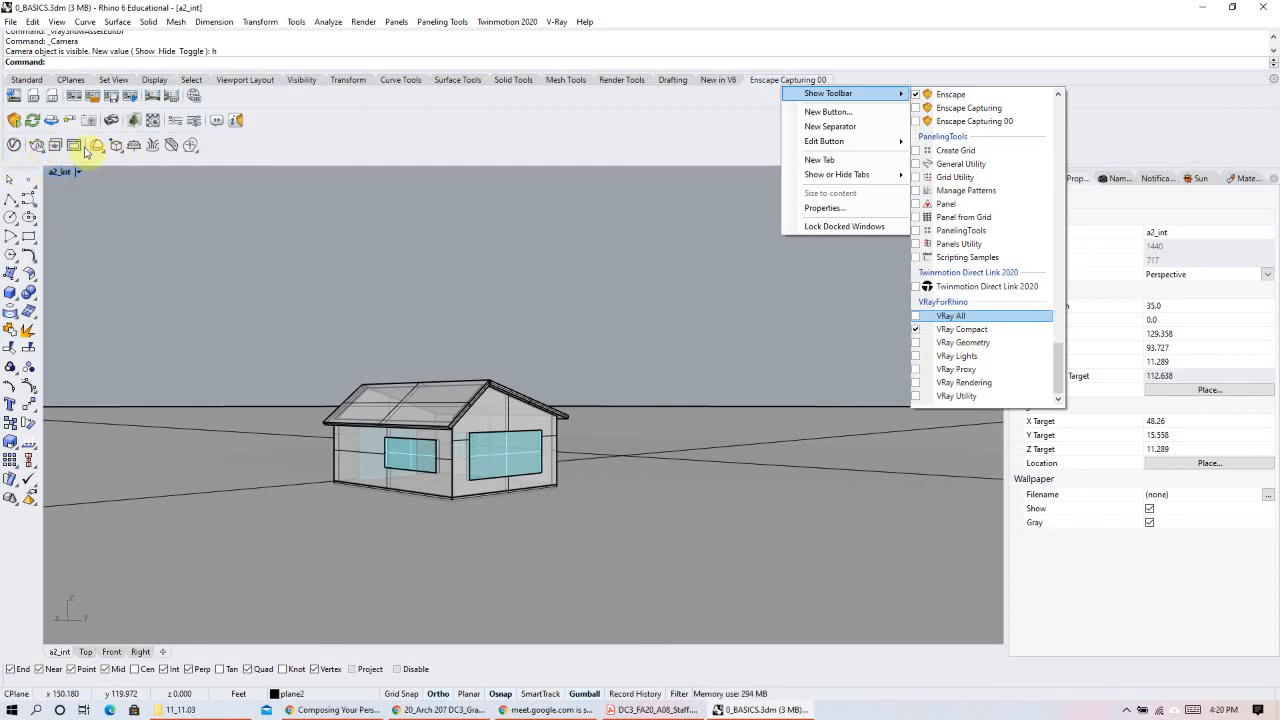
left_click(717, 133)
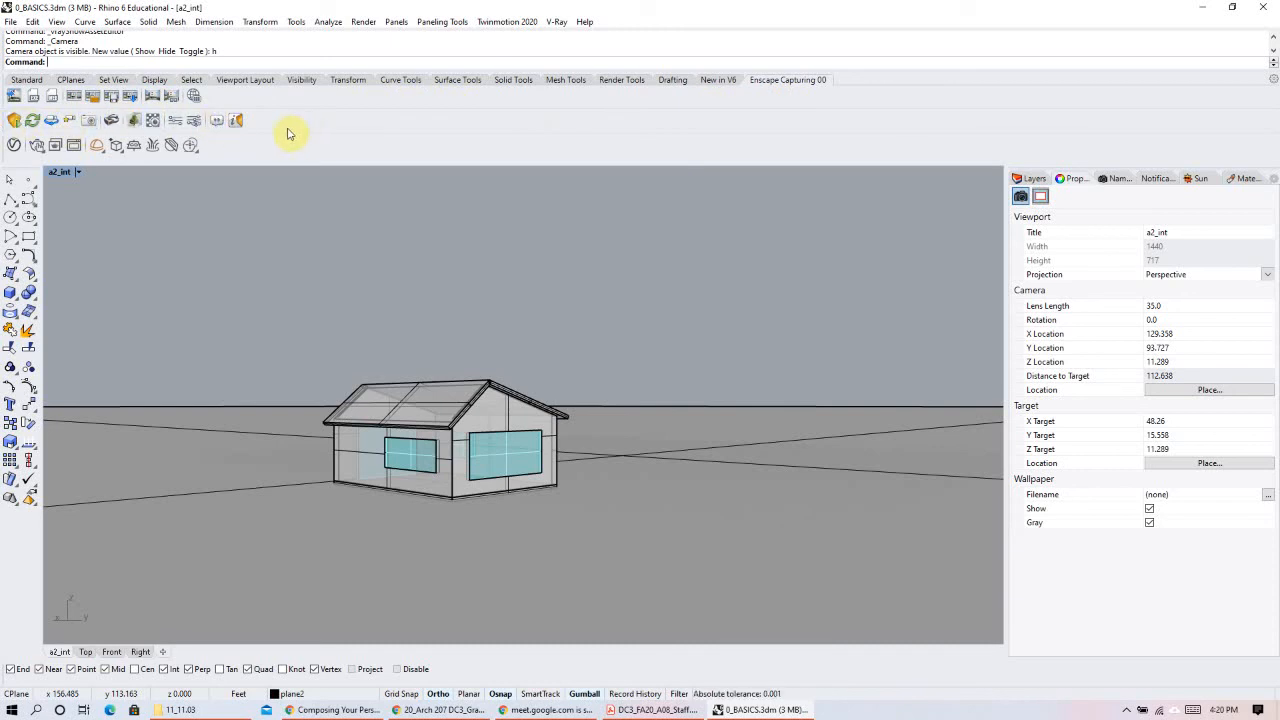
Step: Start Enscape and orbit its live view around the house to the gable end with the large opening
left_click(14, 121)
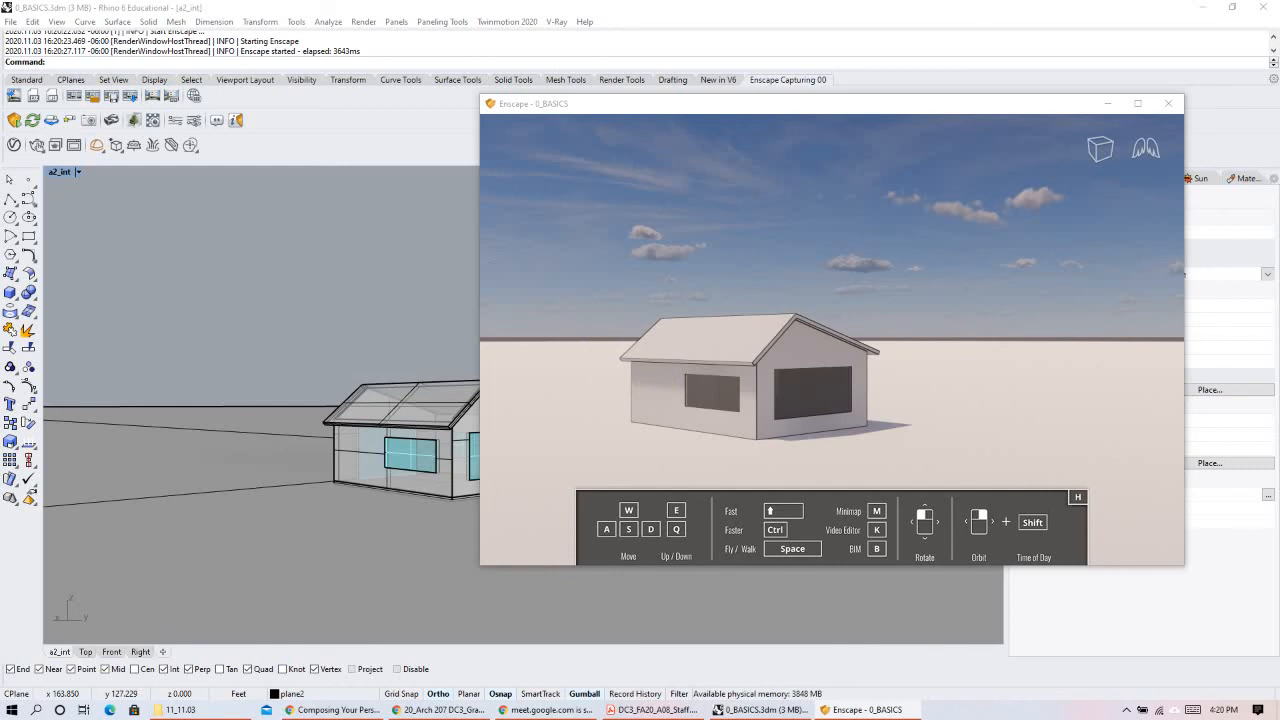
right_click_drag(690, 395, 840, 405)
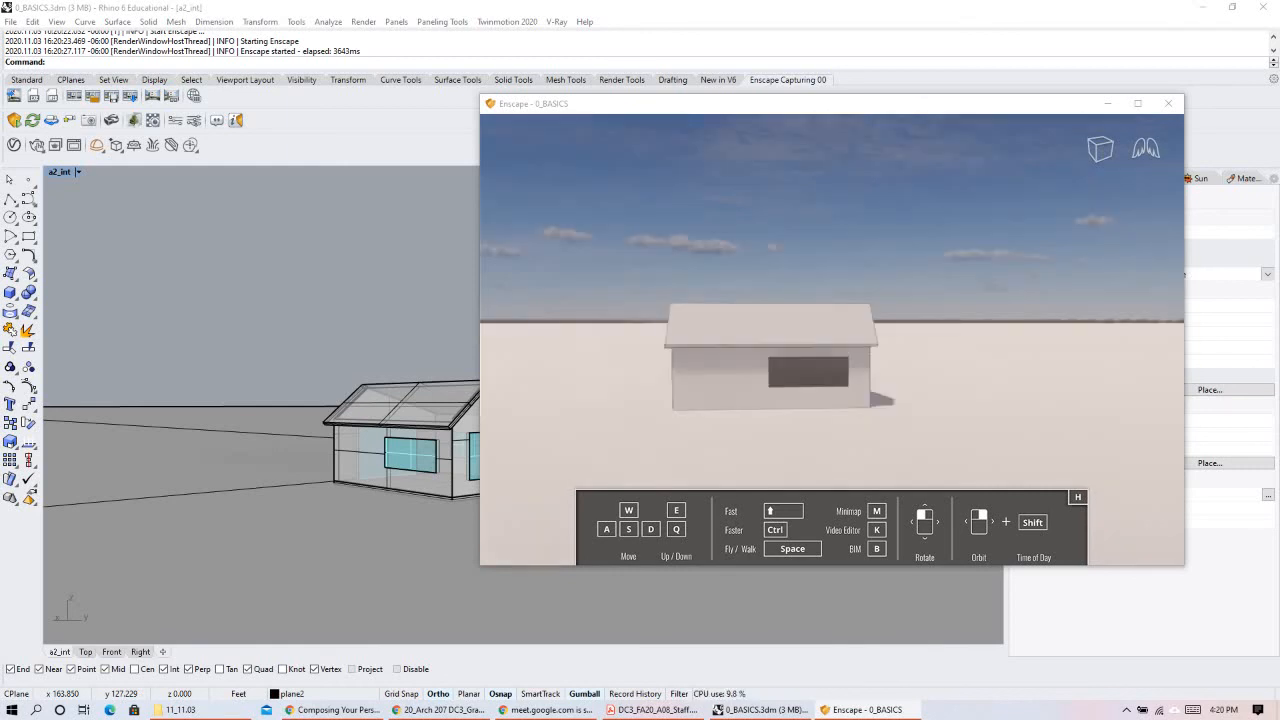
right_click_drag(770, 385, 640, 388)
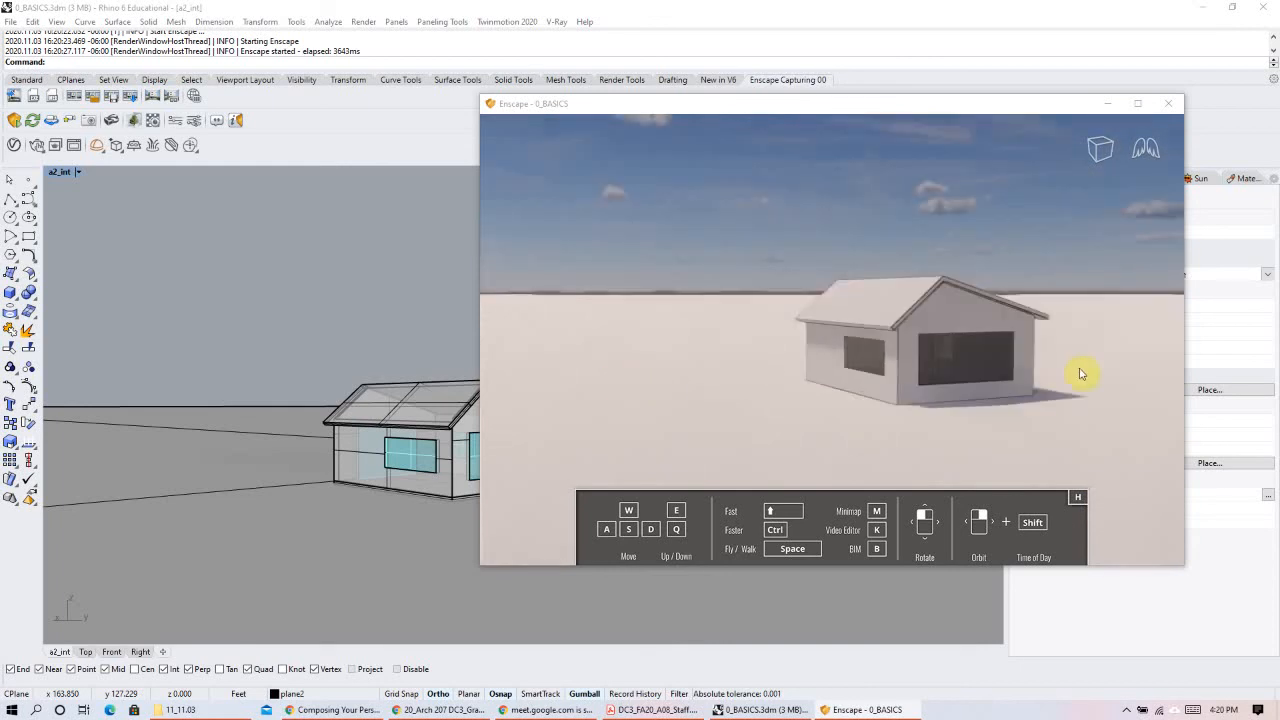
right_click_drag(1080, 373, 1010, 375)
right_click_drag(900, 365, 1006, 352)
right_click_drag(540, 398, 800, 335)
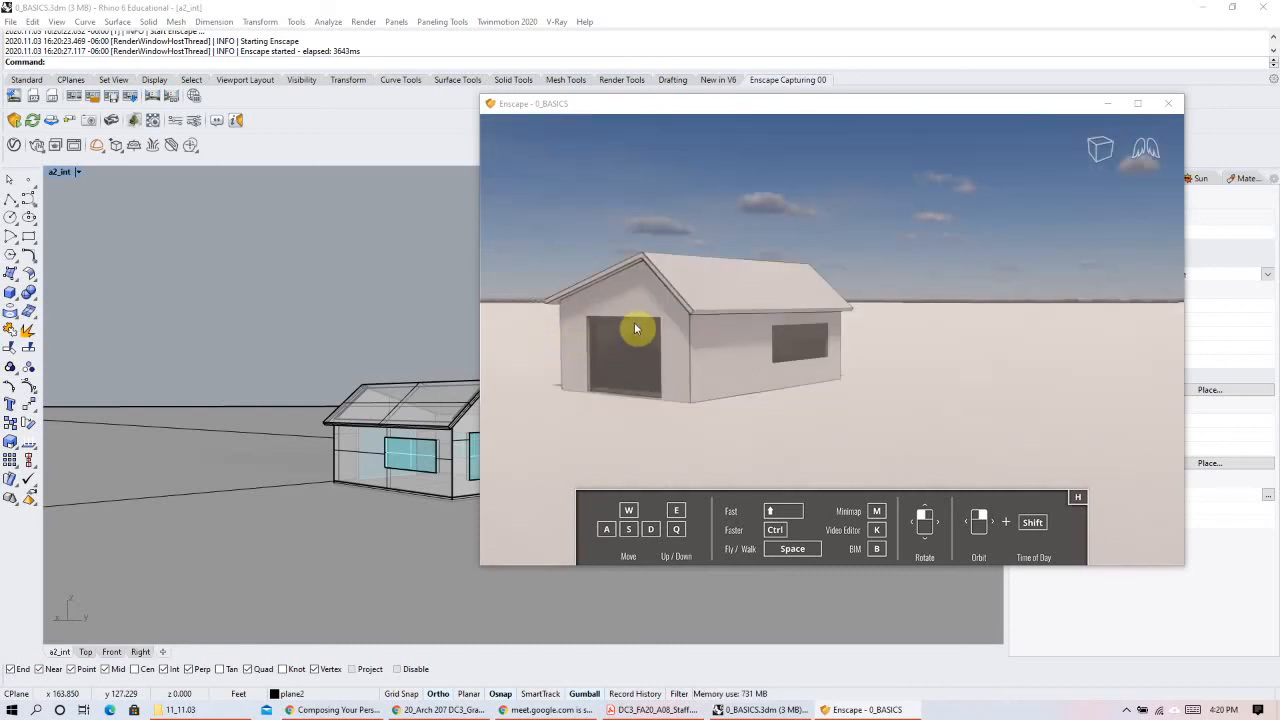
right_click_drag(817, 328, 829, 328)
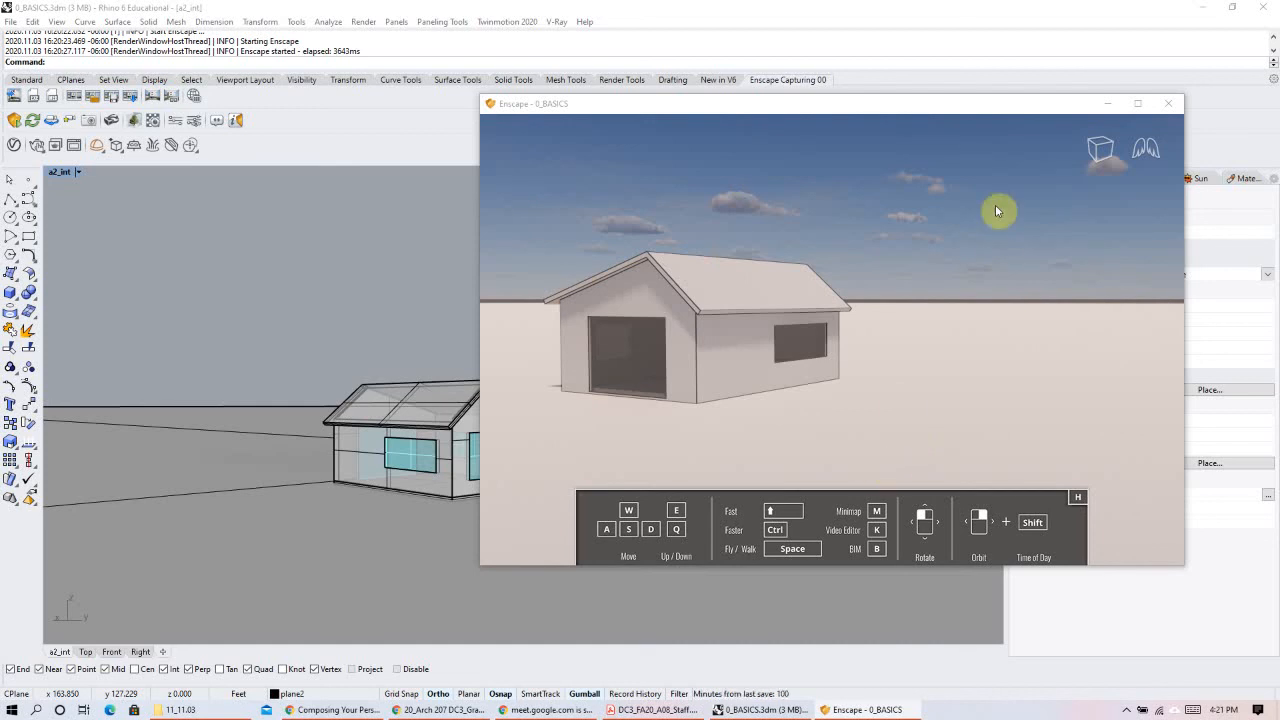
right_click_drag(743, 339, 760, 336)
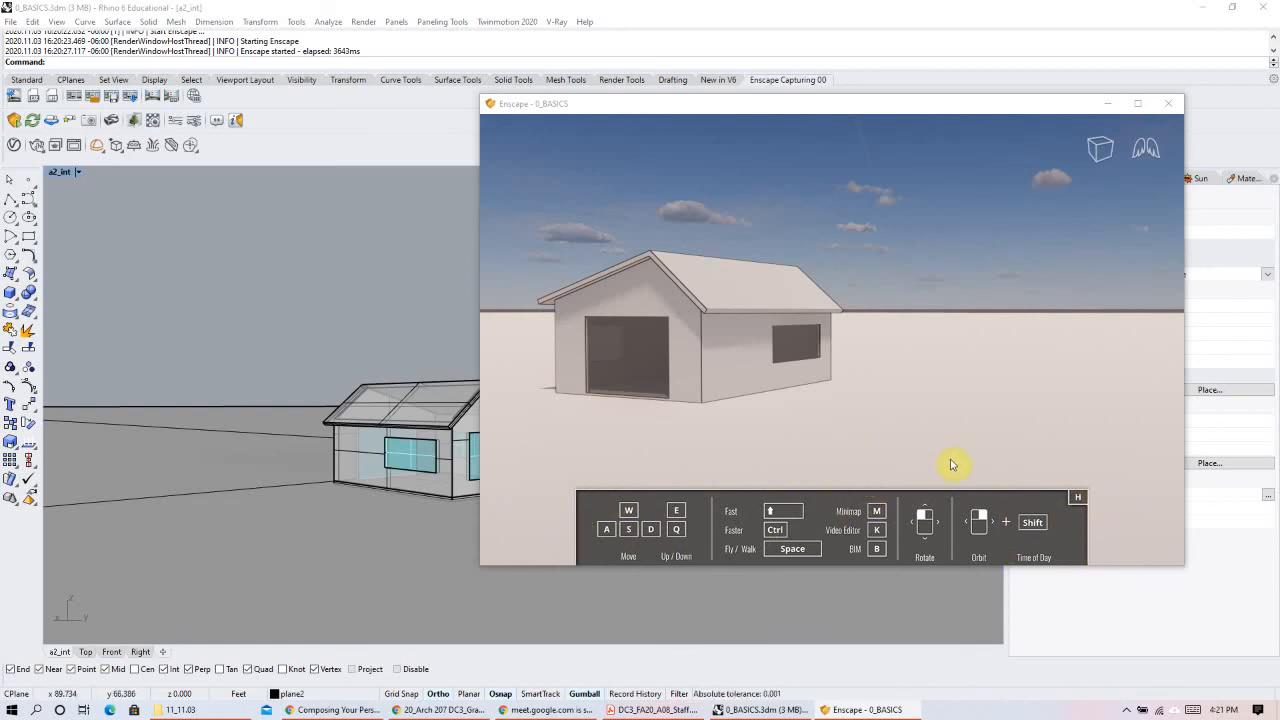
Step: Hide and redisplay the Enscape navigation help overlay twice, and check the Perspective projection mode
key("h")
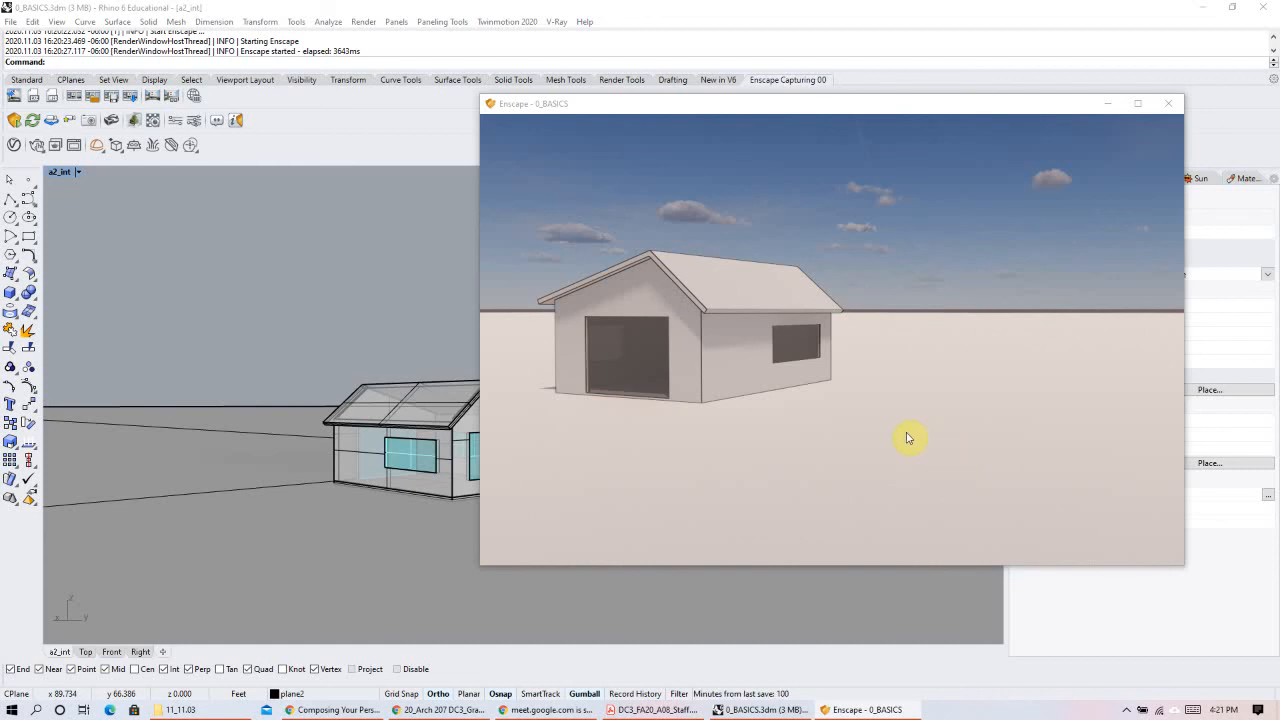
key("h")
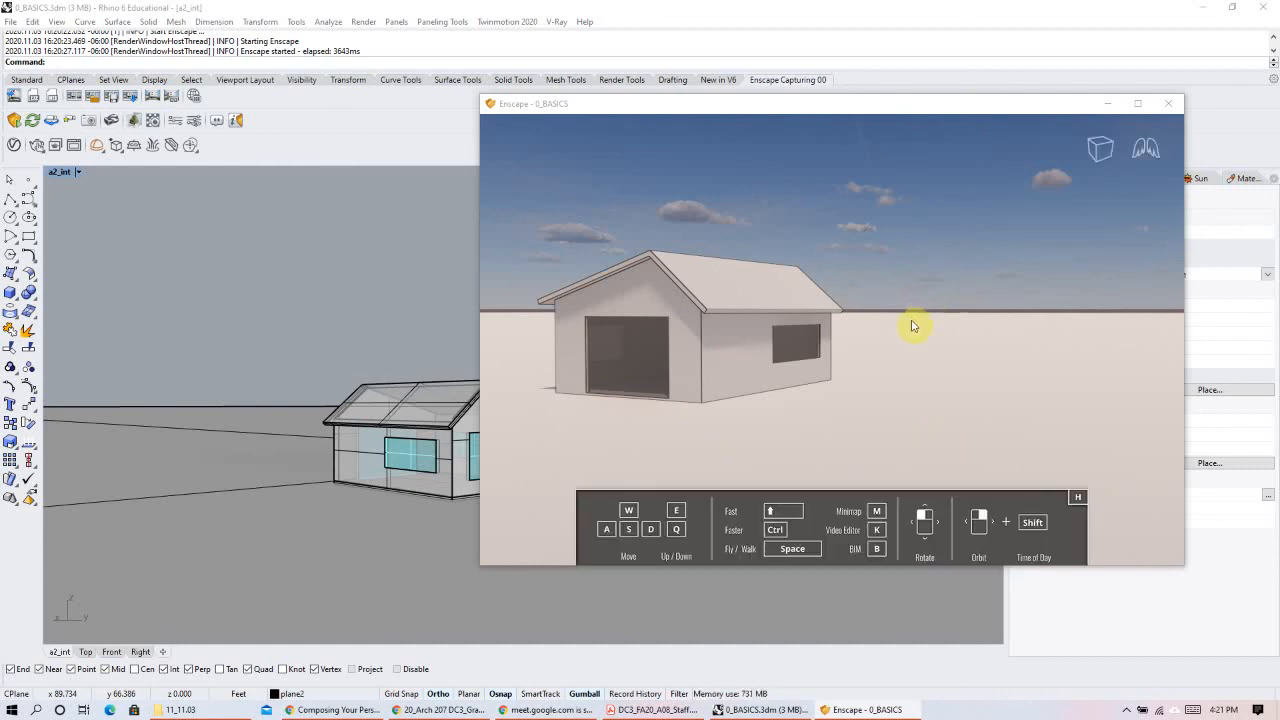
key("h")
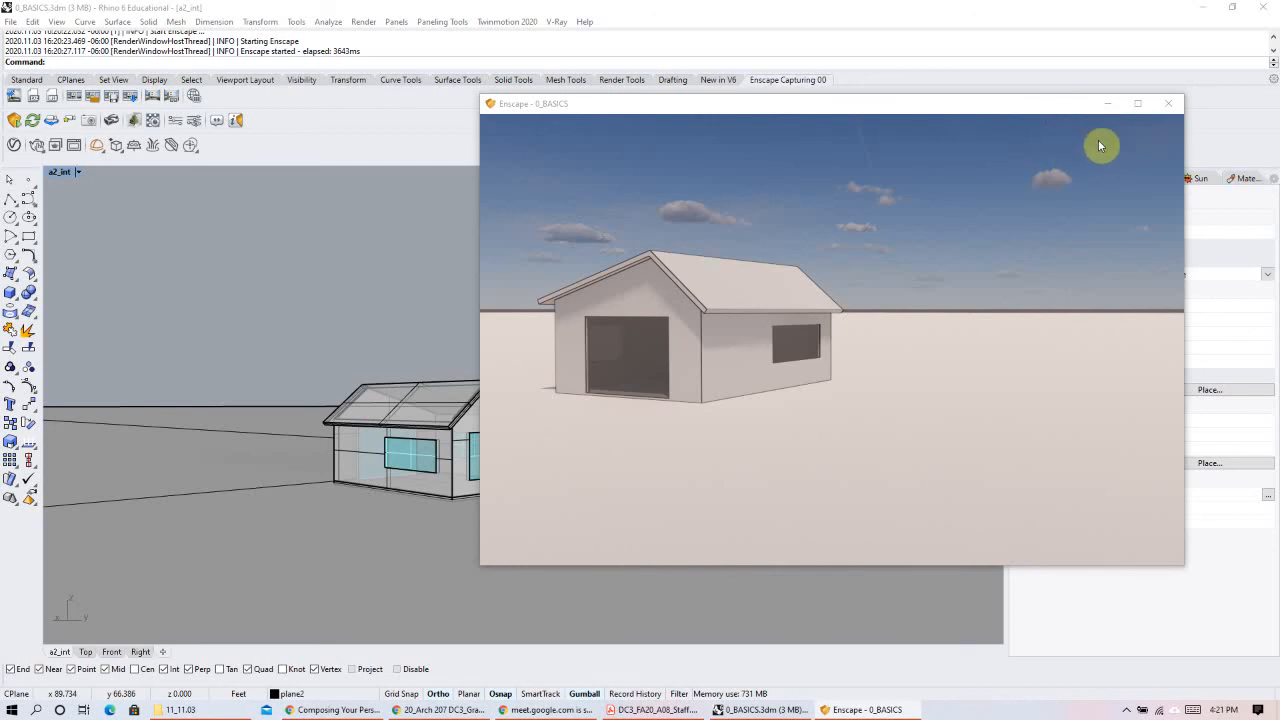
key("h")
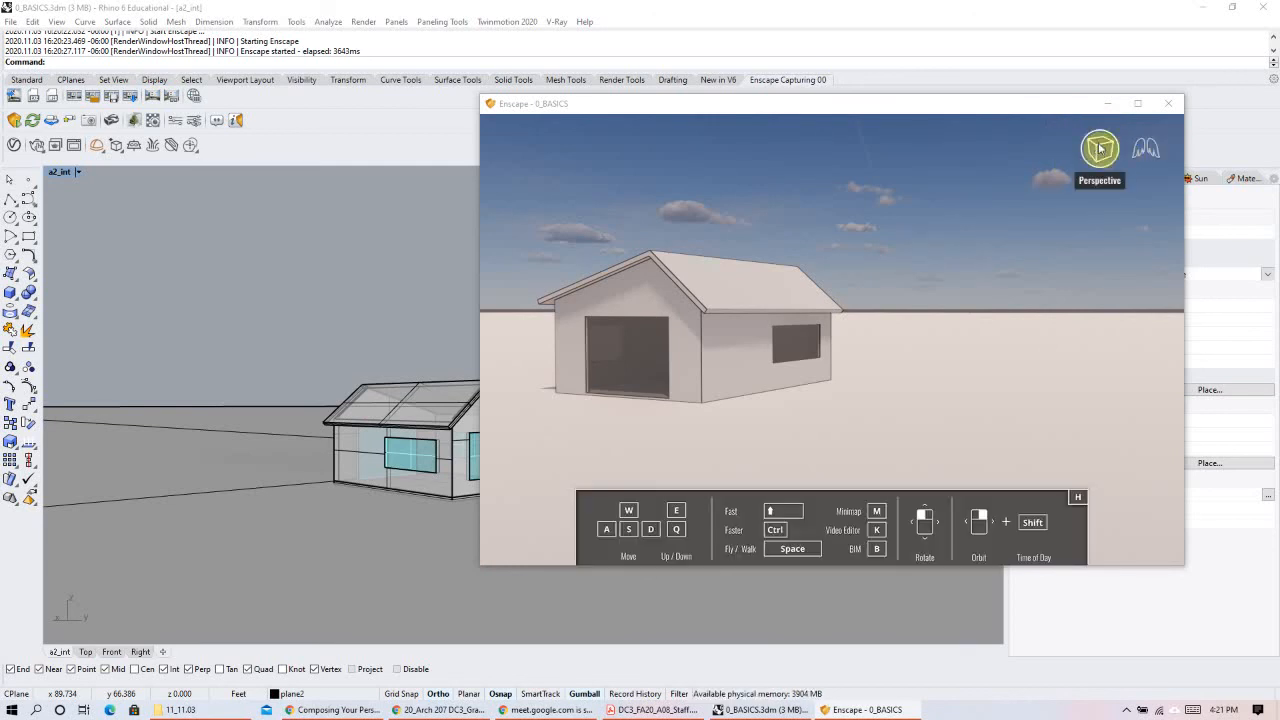
left_click(1100, 148)
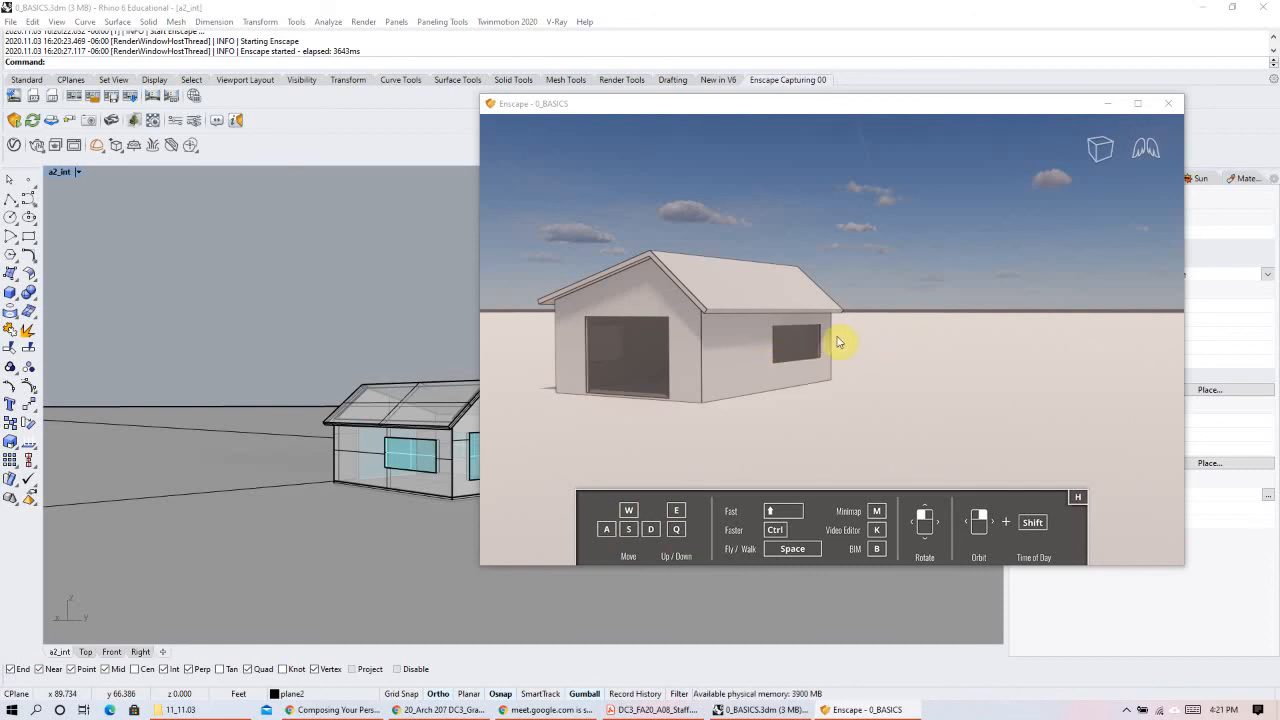
Step: Move the Enscape camera sideways to the left and slightly back to the right, bringing the house near the view's centre
key("a")
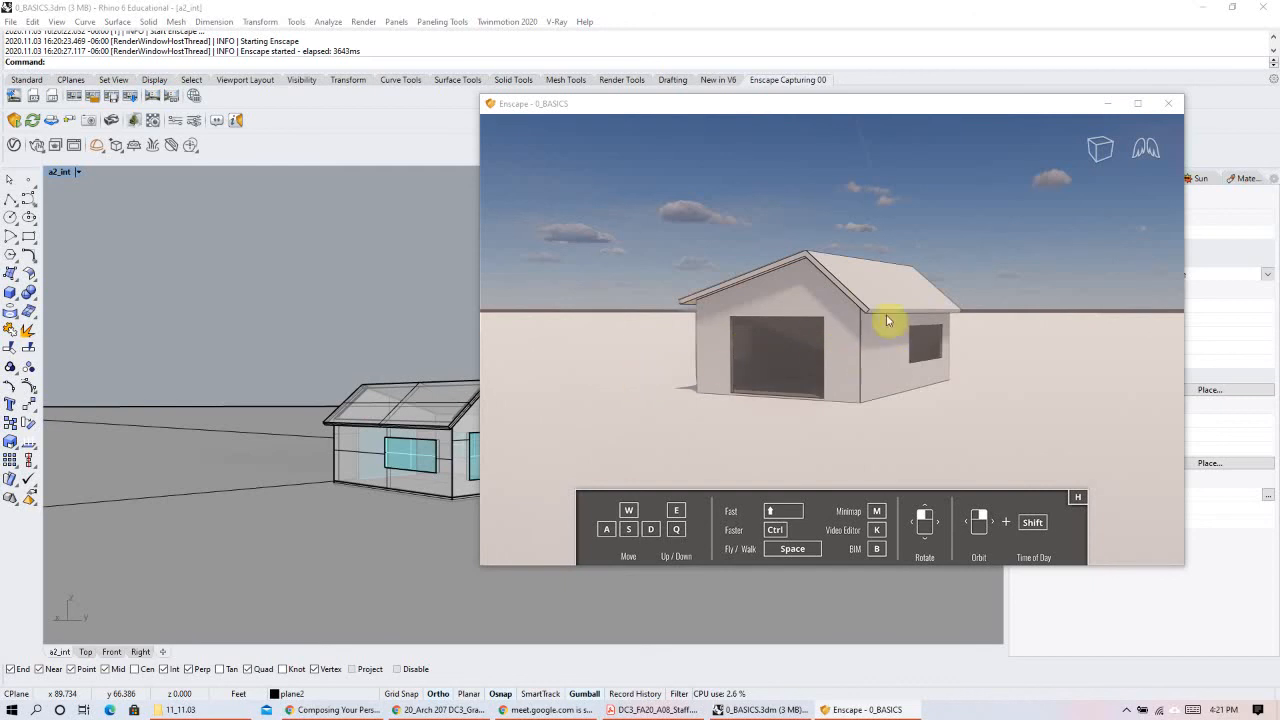
key("a")
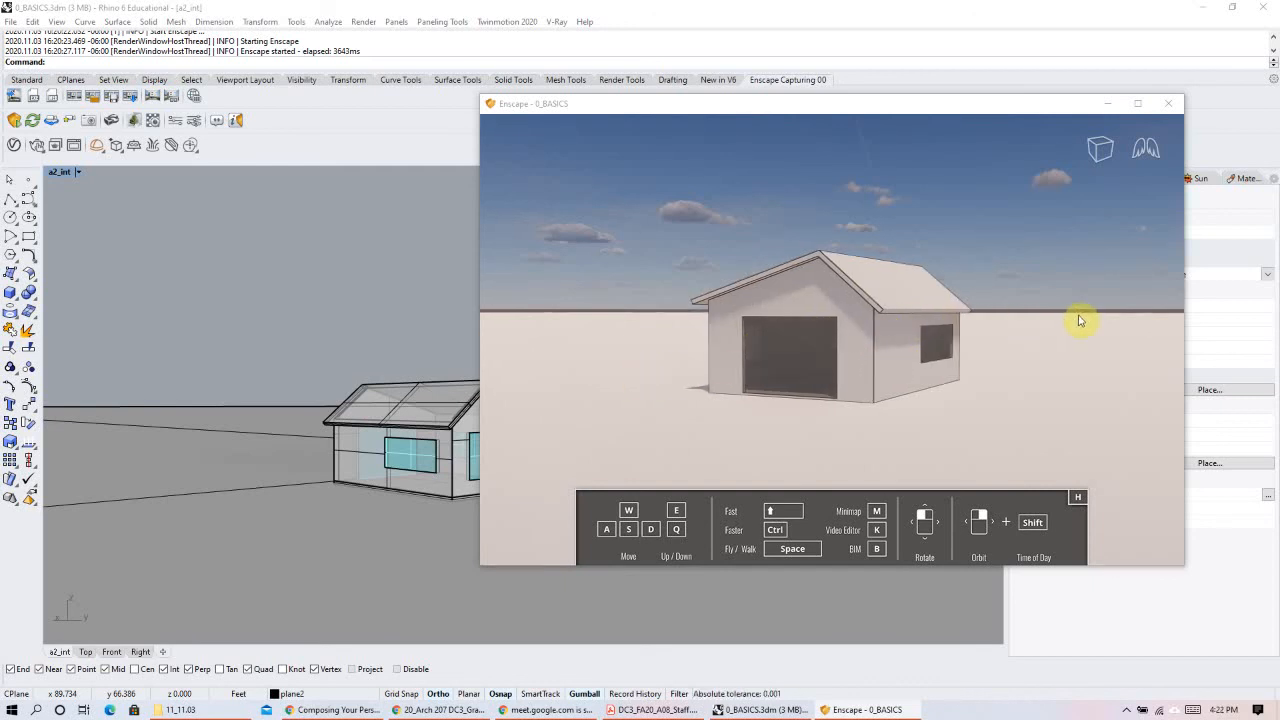
key("d")
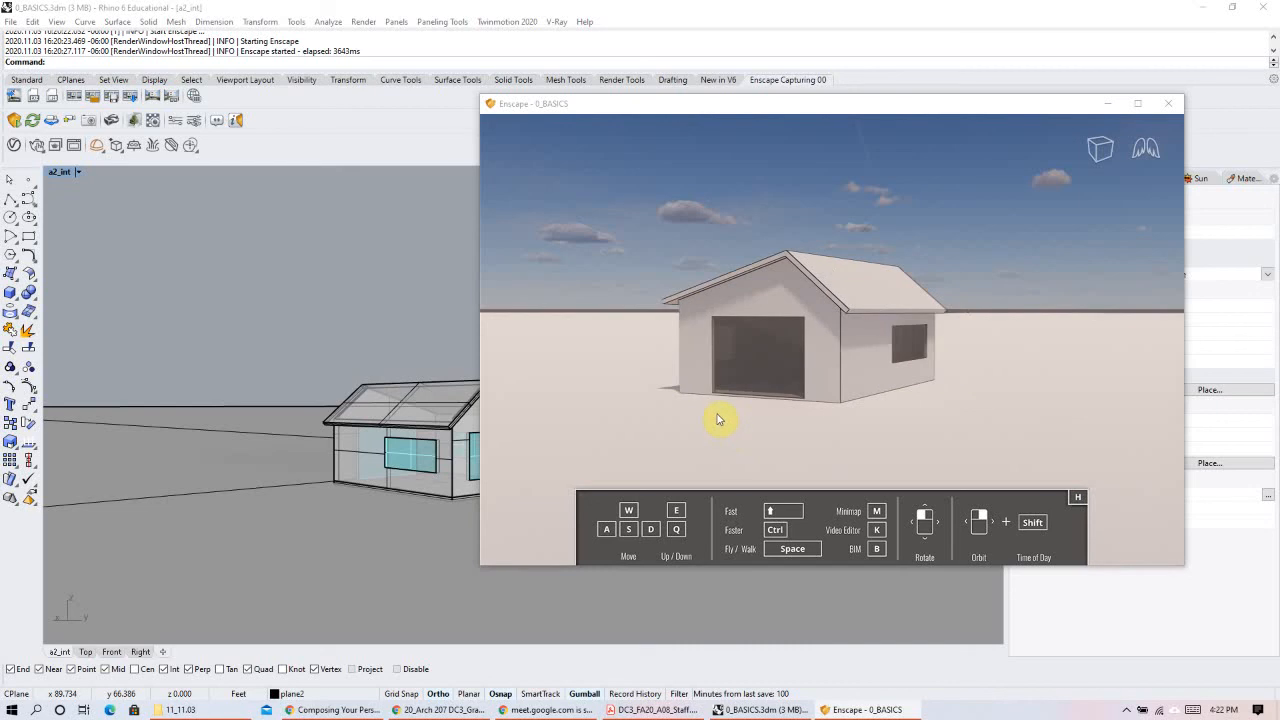
Step: Move the Enscape camera sideways to the right, and forward and back in front of the house
key("d")
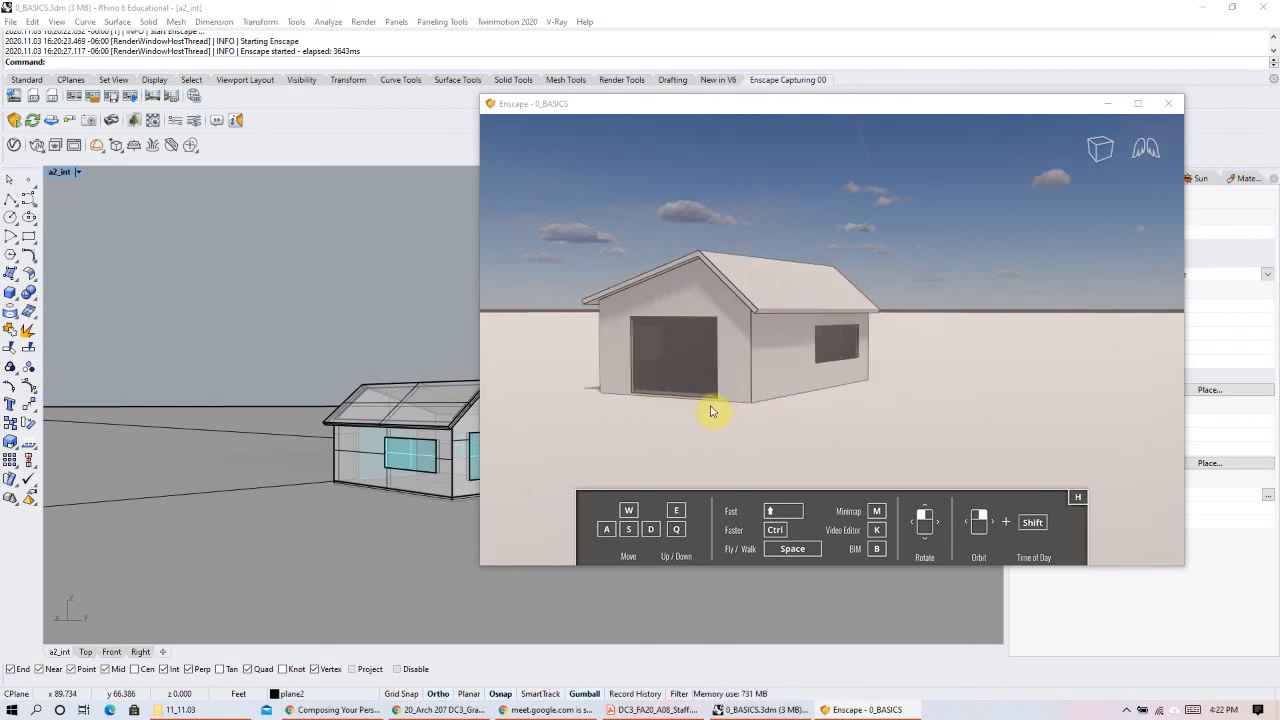
key("w")
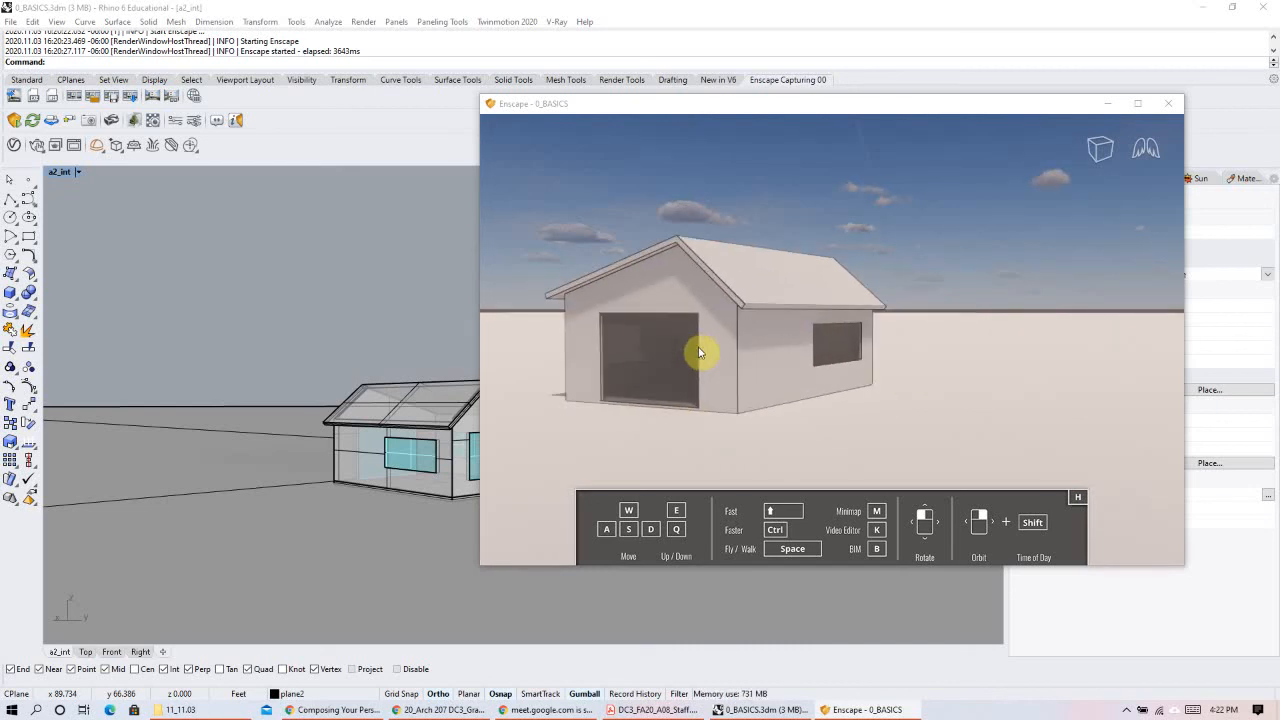
key("s")
key("s")
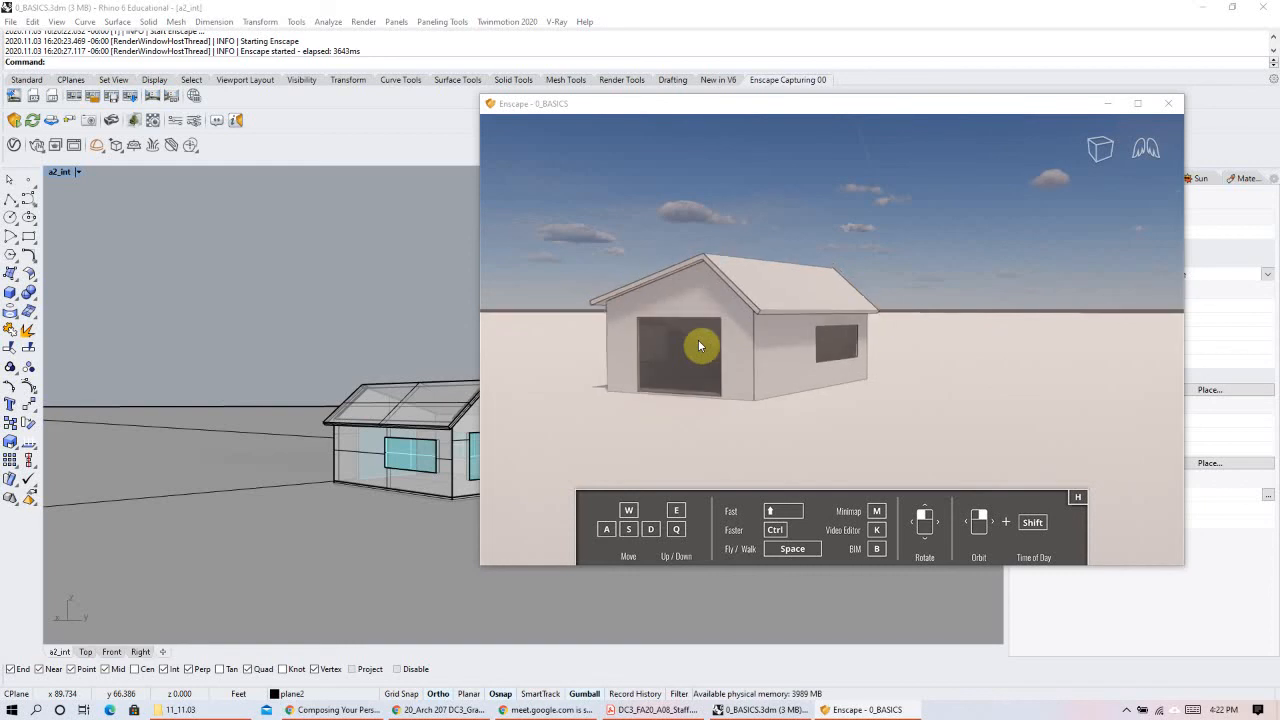
Step: Raise and lower the Enscape camera in front of the house, returning it close to its starting height
key("e")
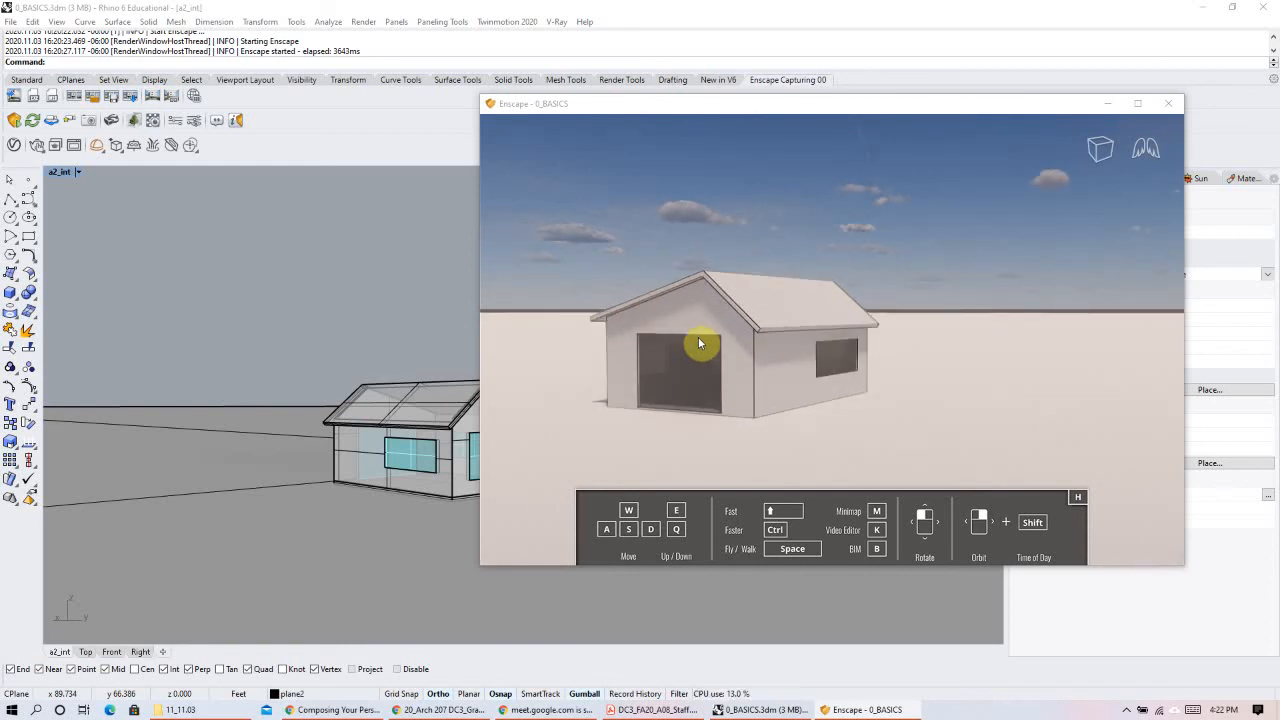
key("q")
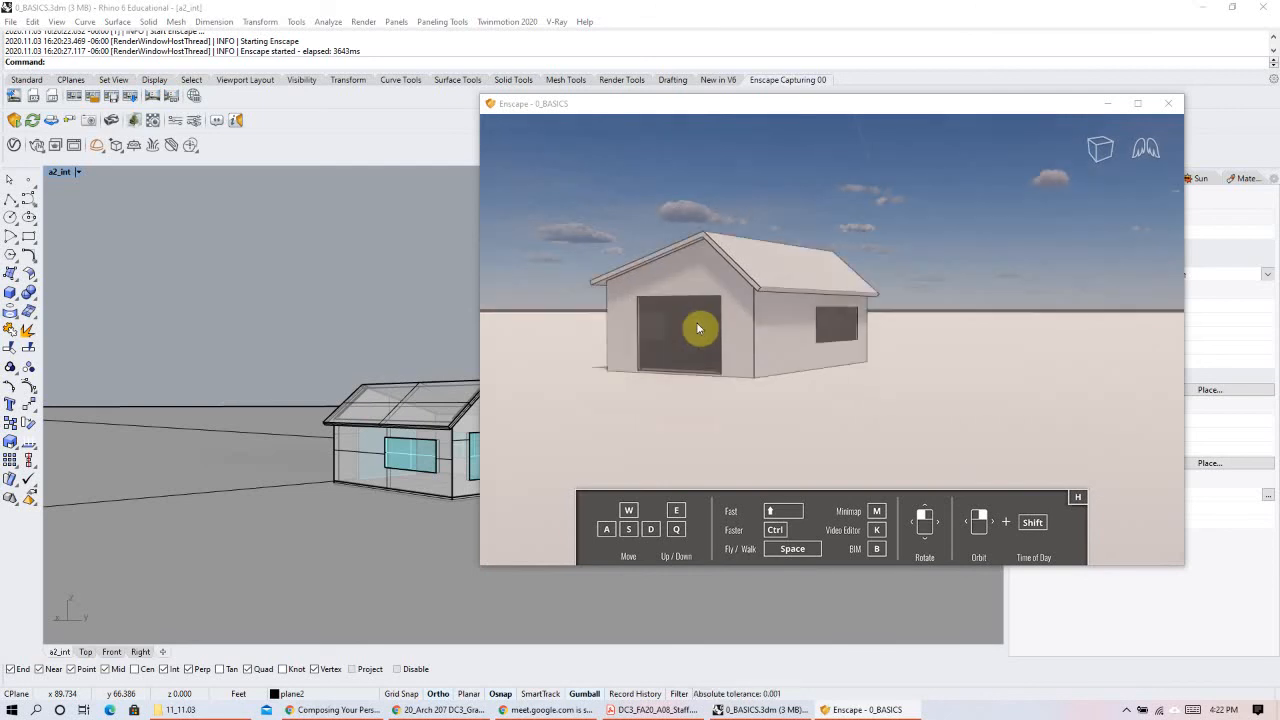
key("q")
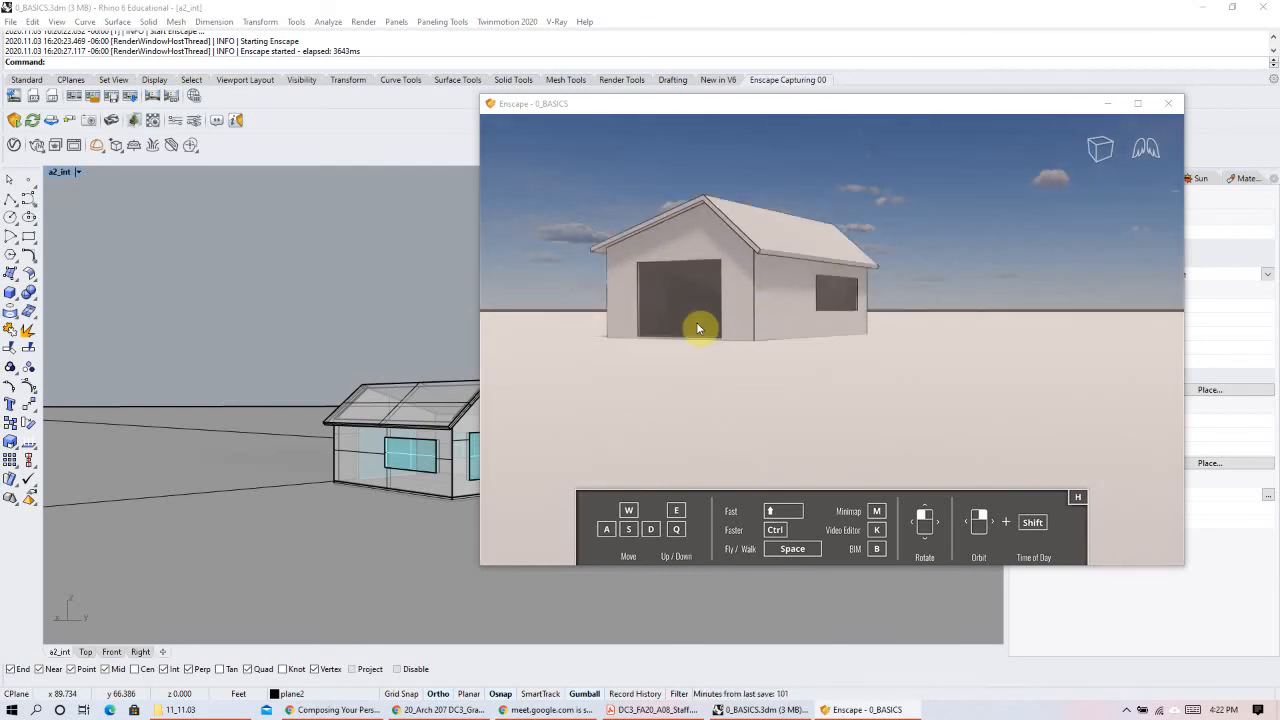
key("e")
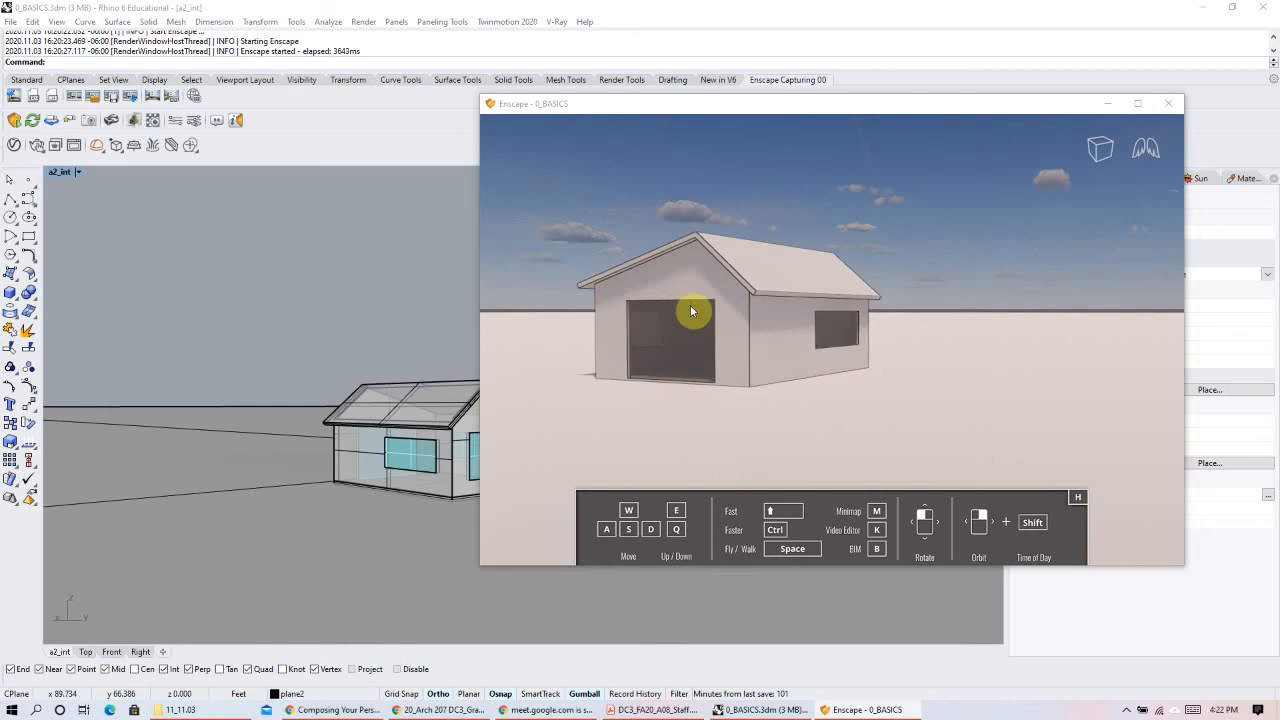
Step: Move the camera forward to the house and sideways to the left to centre the gable end with the large opening
key("w")
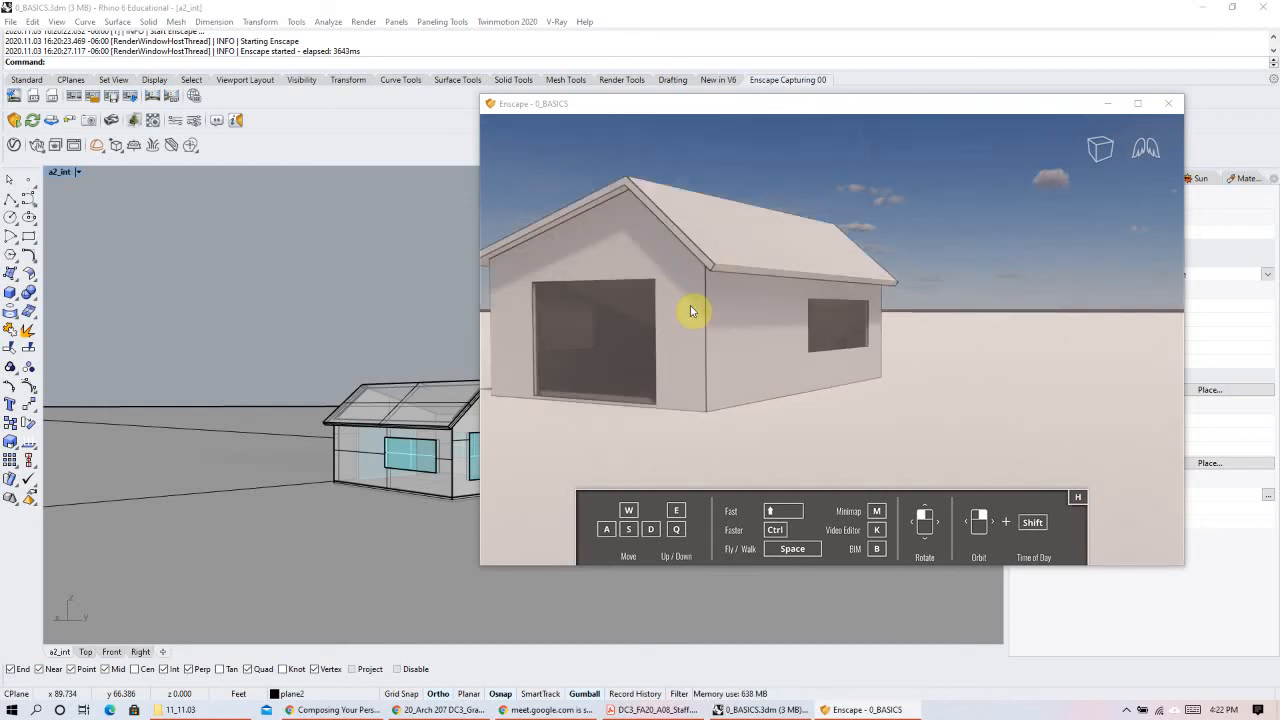
key("w")
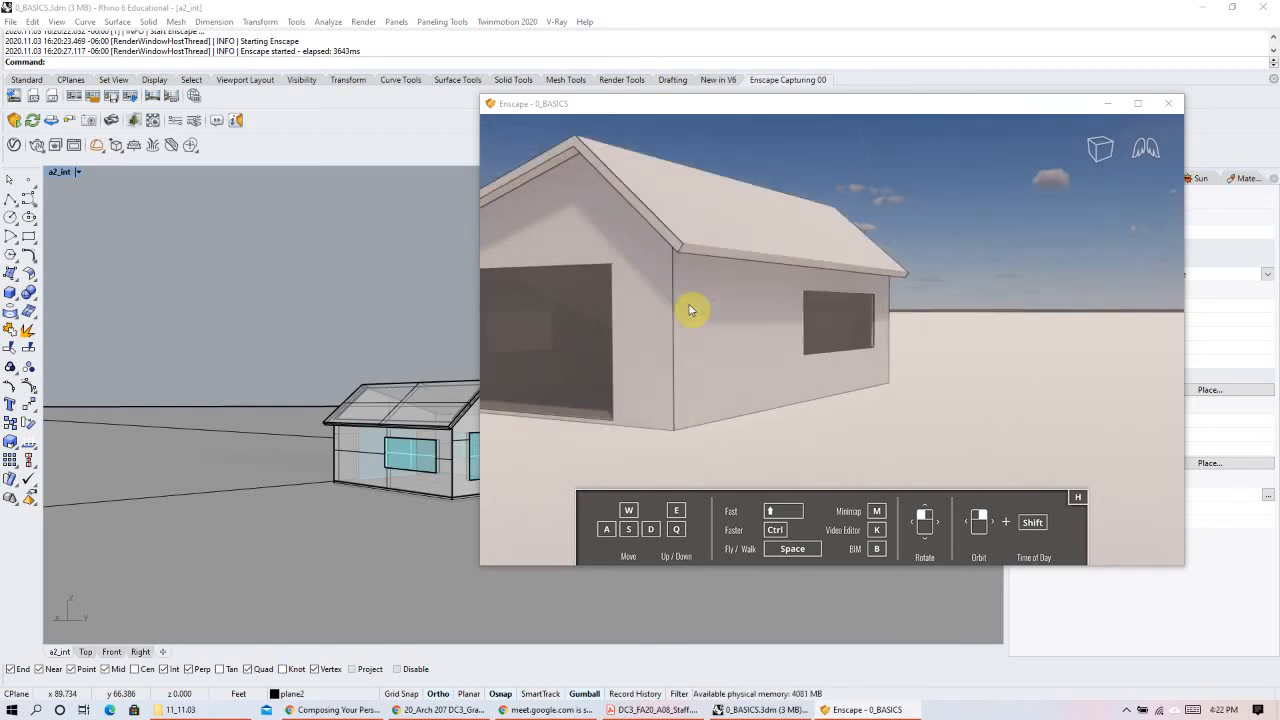
key("a")
key("a")
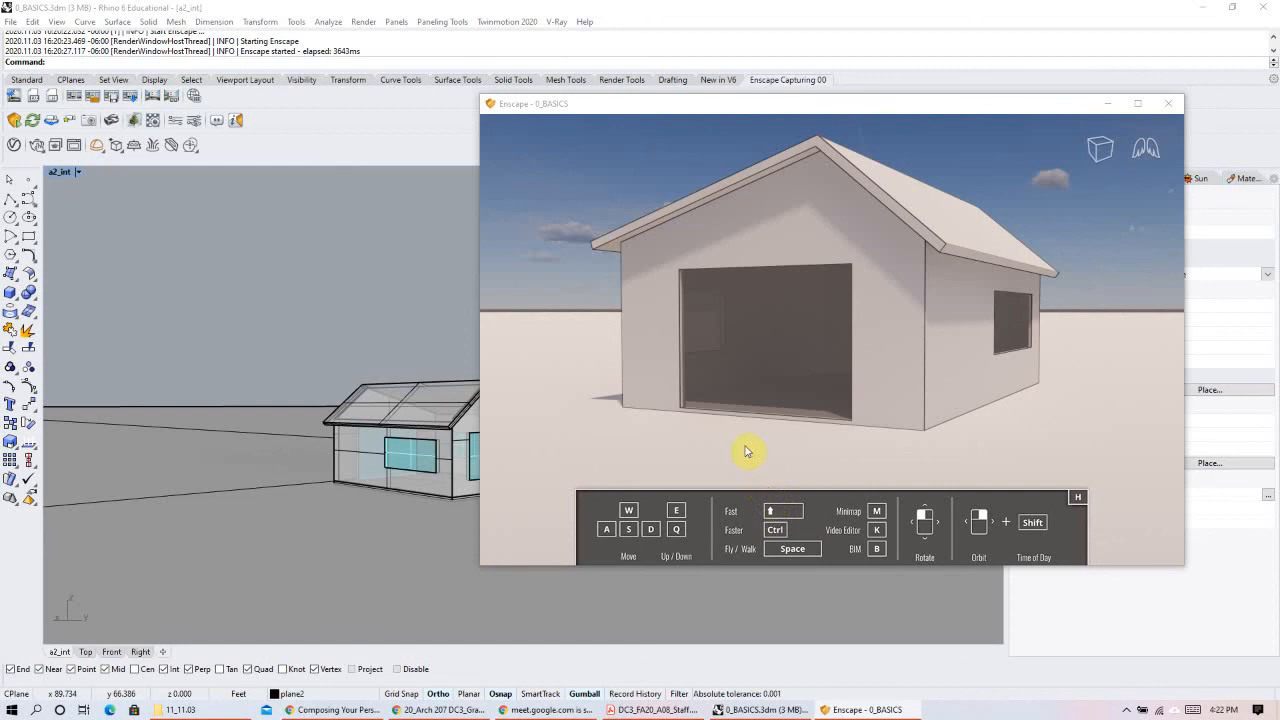
Step: Fly the camera up above the roof, down below the ground plane and back up to the gable end
key("e")
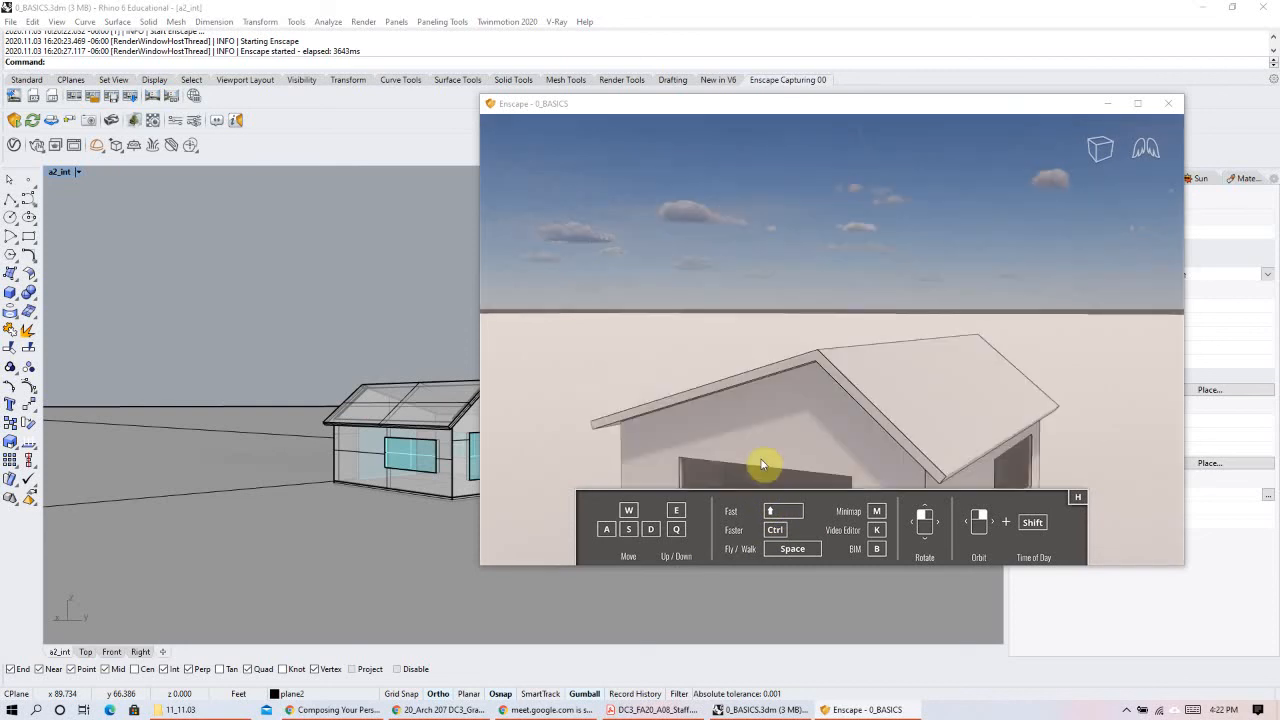
key("q")
key("q")
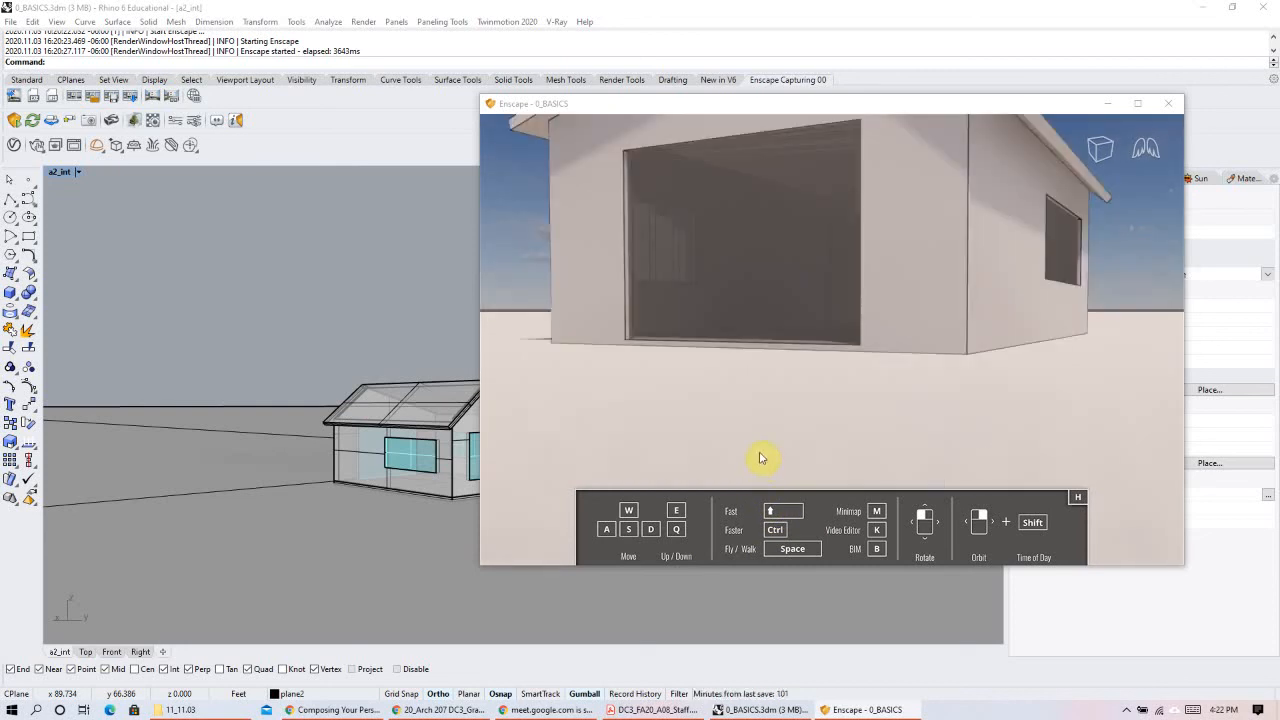
key("s")
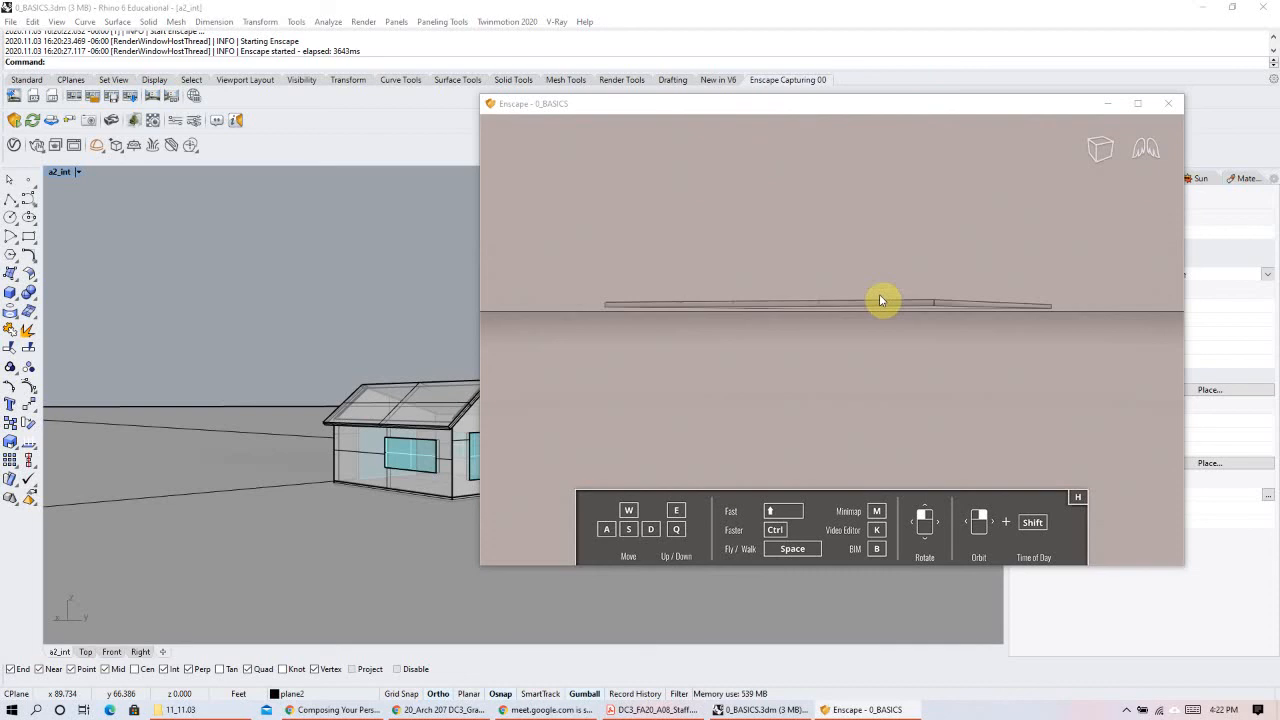
key("w")
key("q")
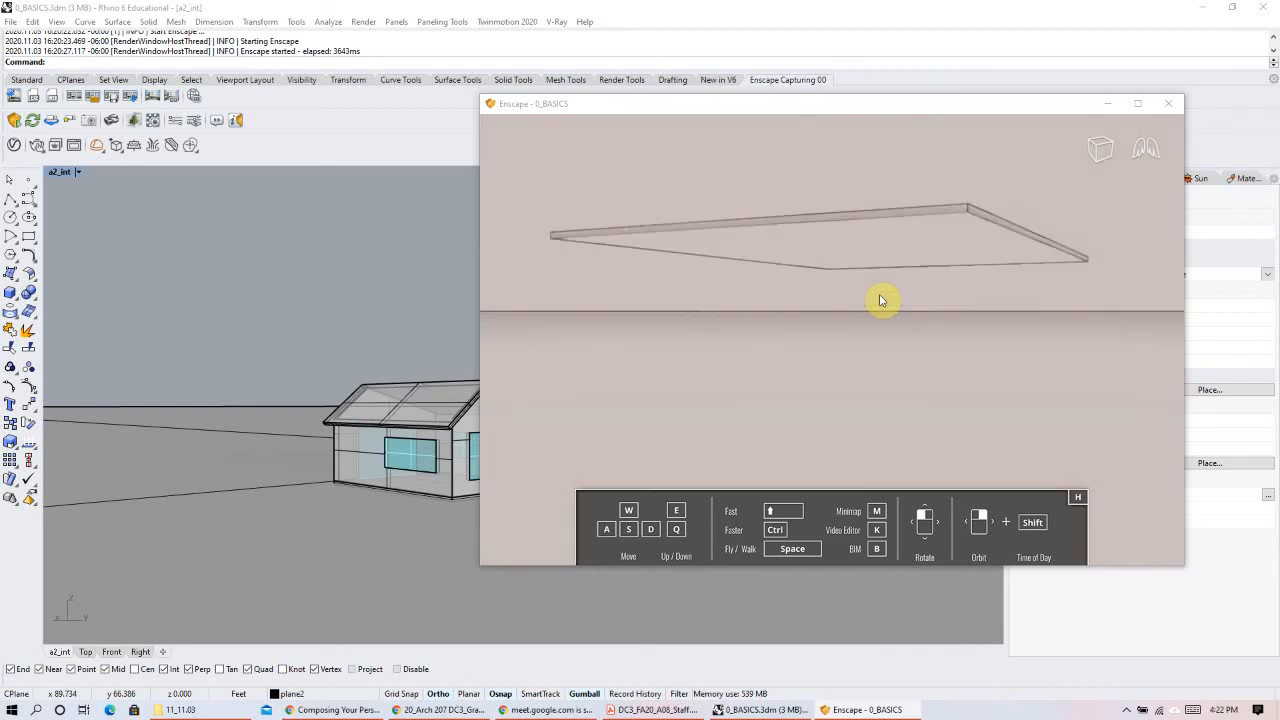
key("s")
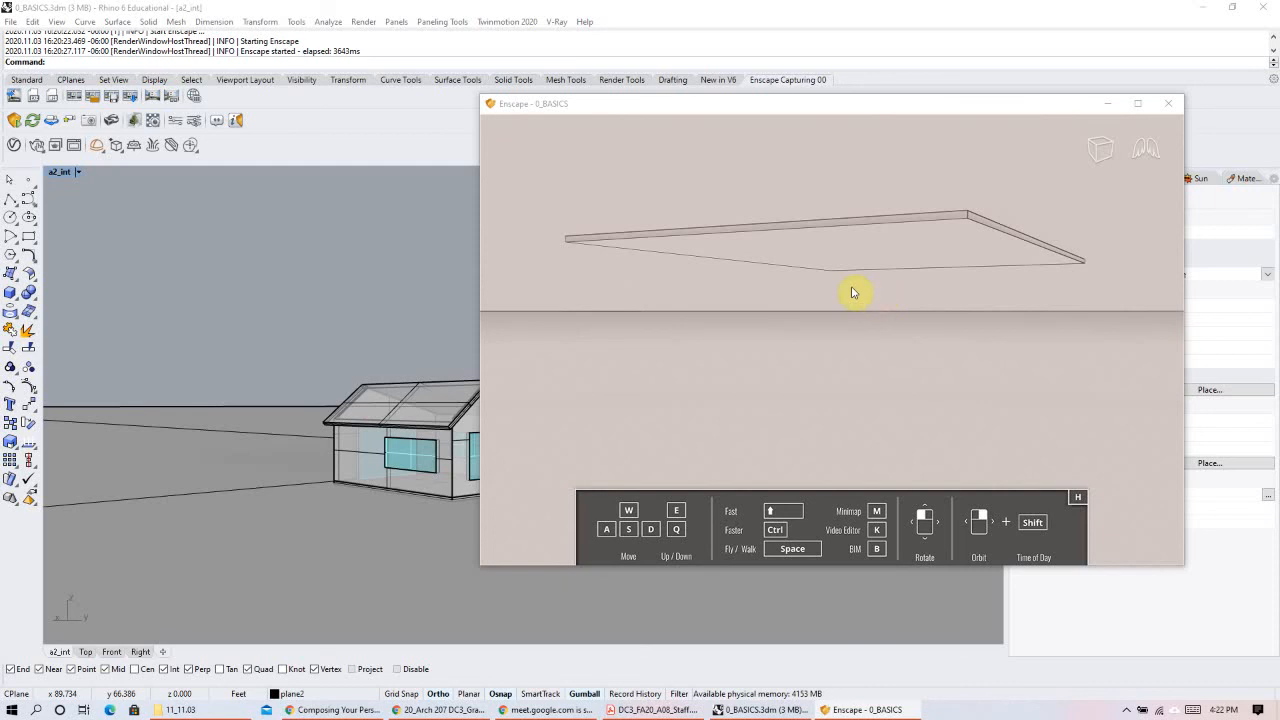
key("s")
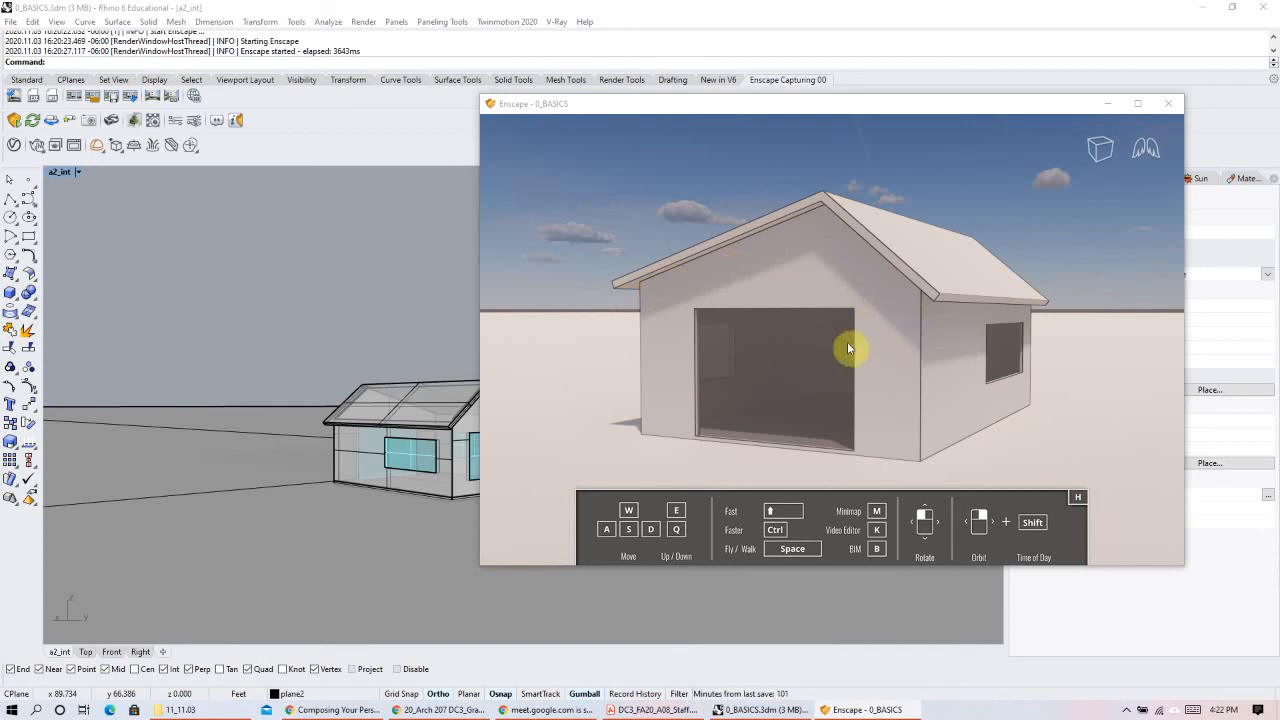
Step: Zoom in on the large opening and back out, and orbit around the gable end in both directions
scroll(855, 382, "up", 4)
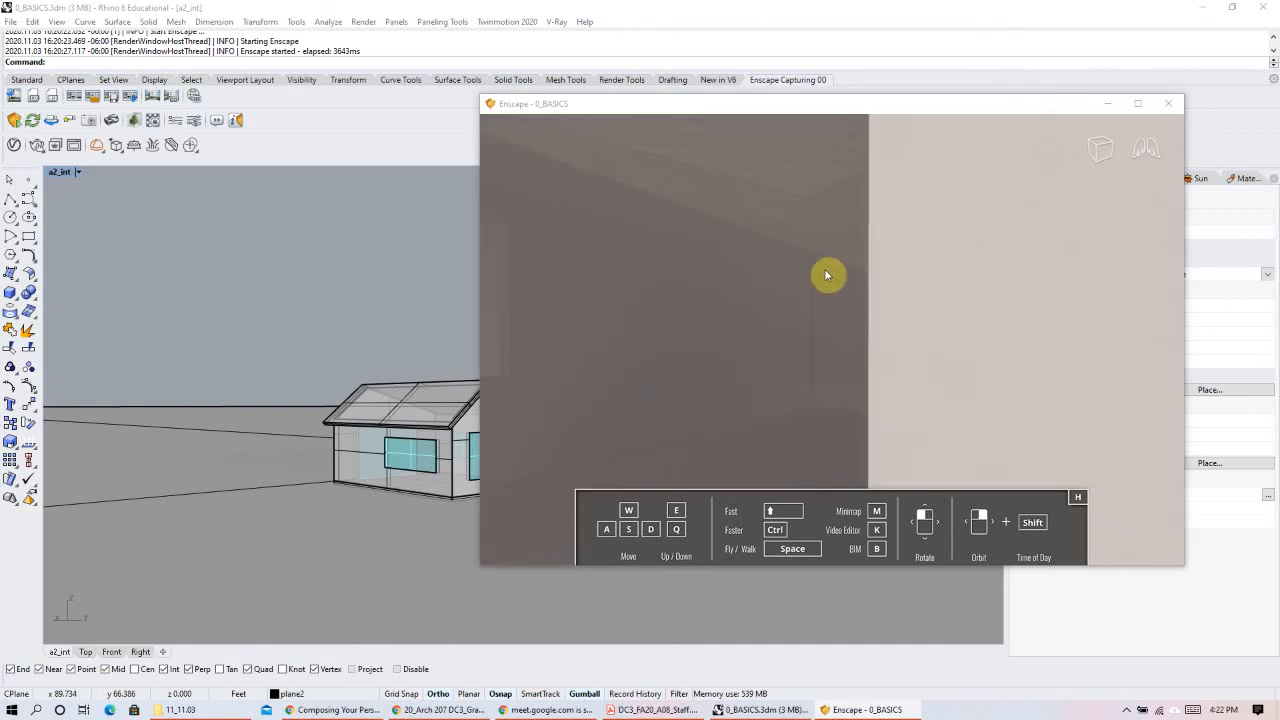
scroll(794, 289, "down", 4)
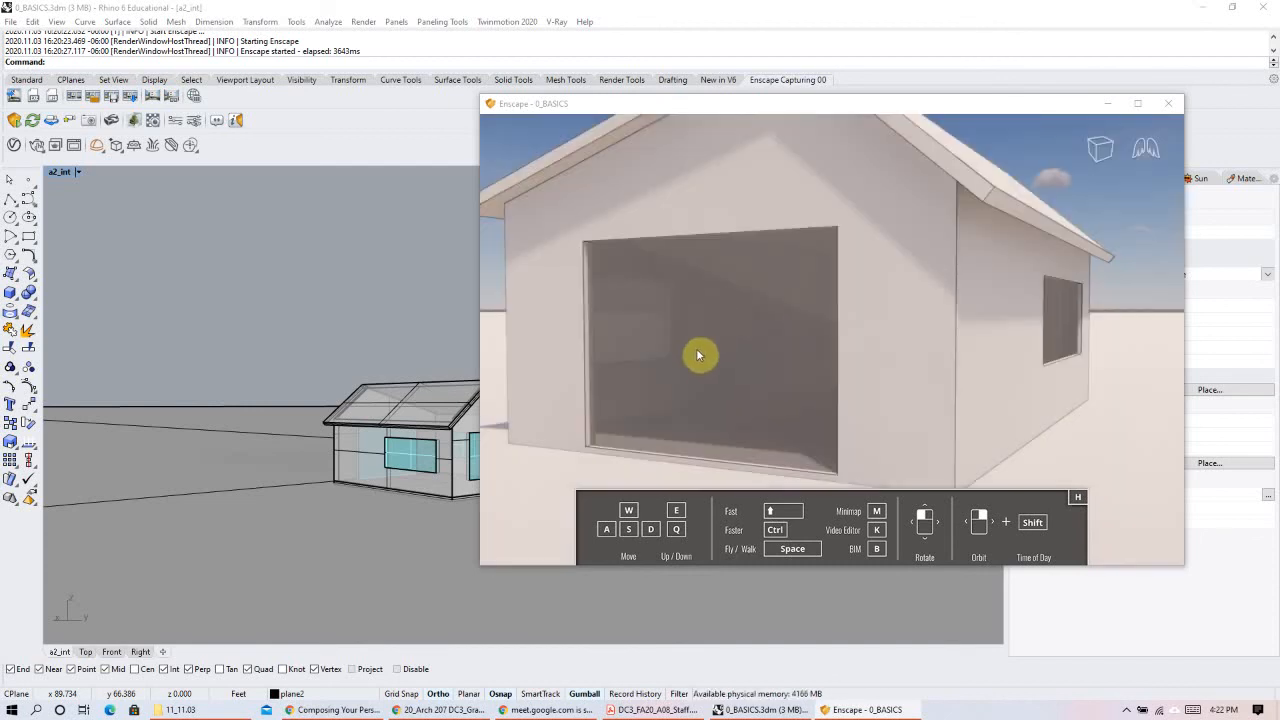
right_click_drag(794, 289, 707, 336)
right_click_drag(766, 376, 820, 376)
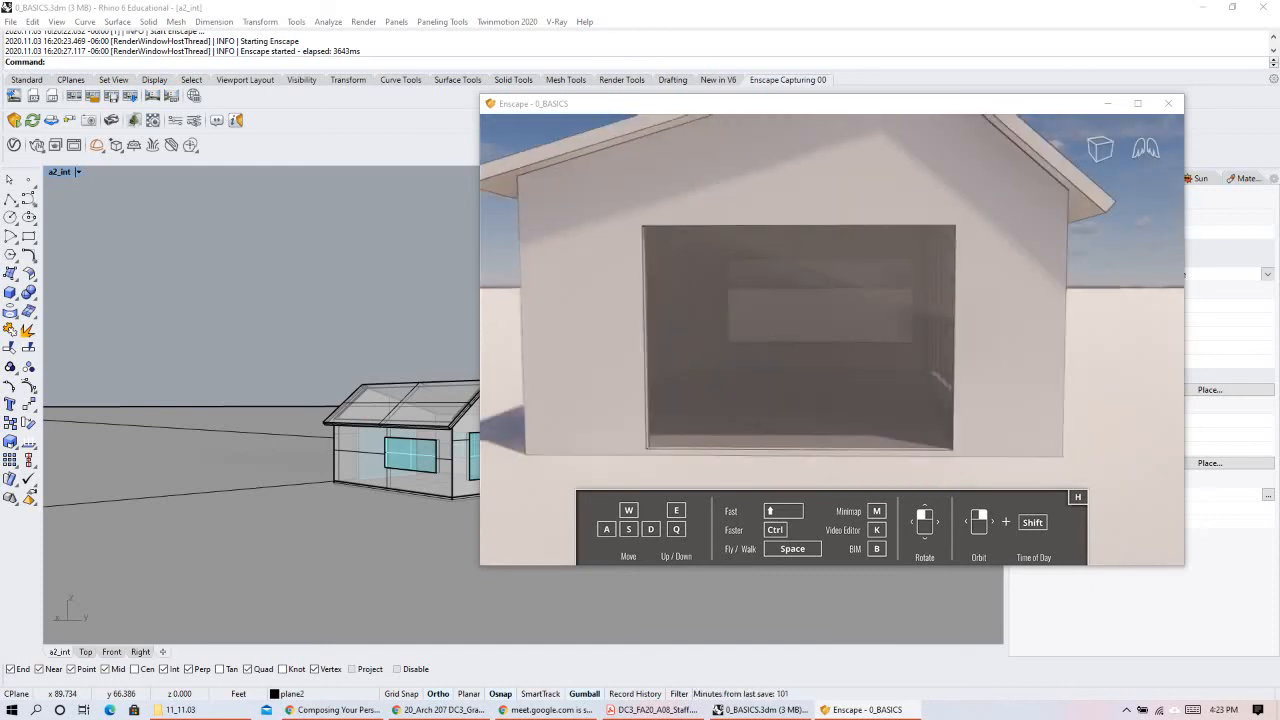
right_click_drag(1017, 438, 1023, 320)
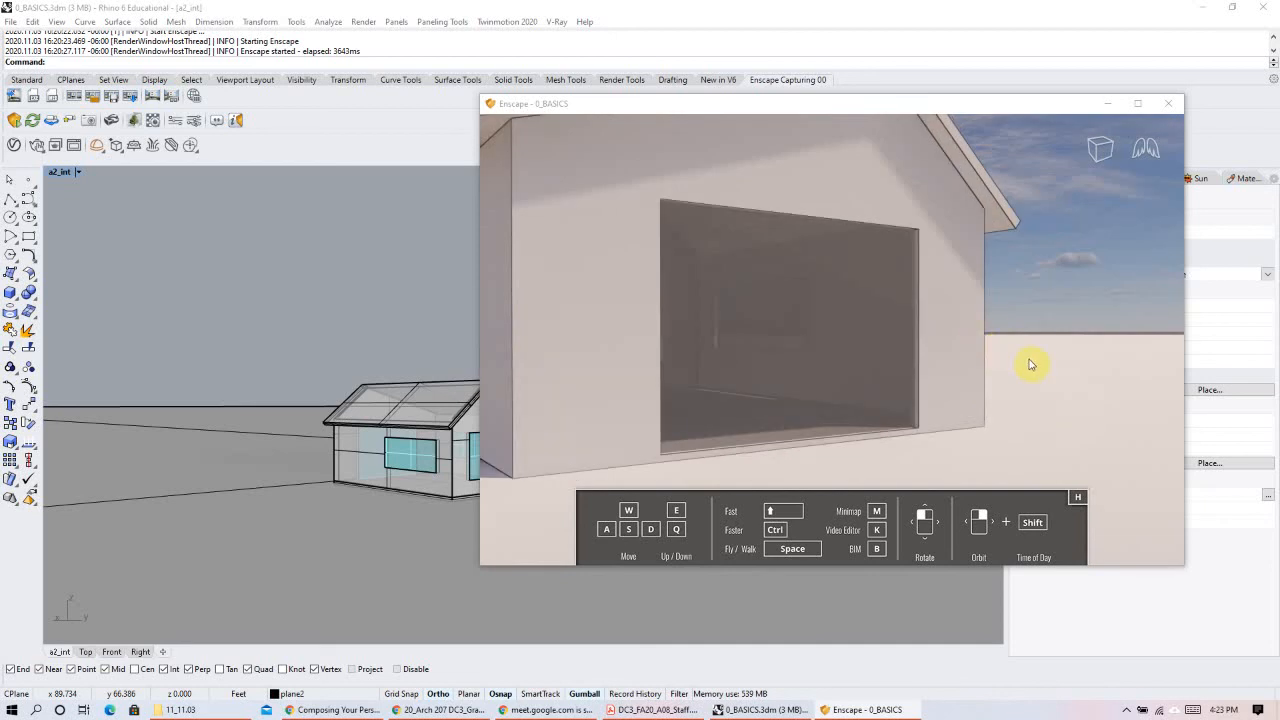
left_click(1108, 235)
right_click_drag(1000, 280, 900, 320)
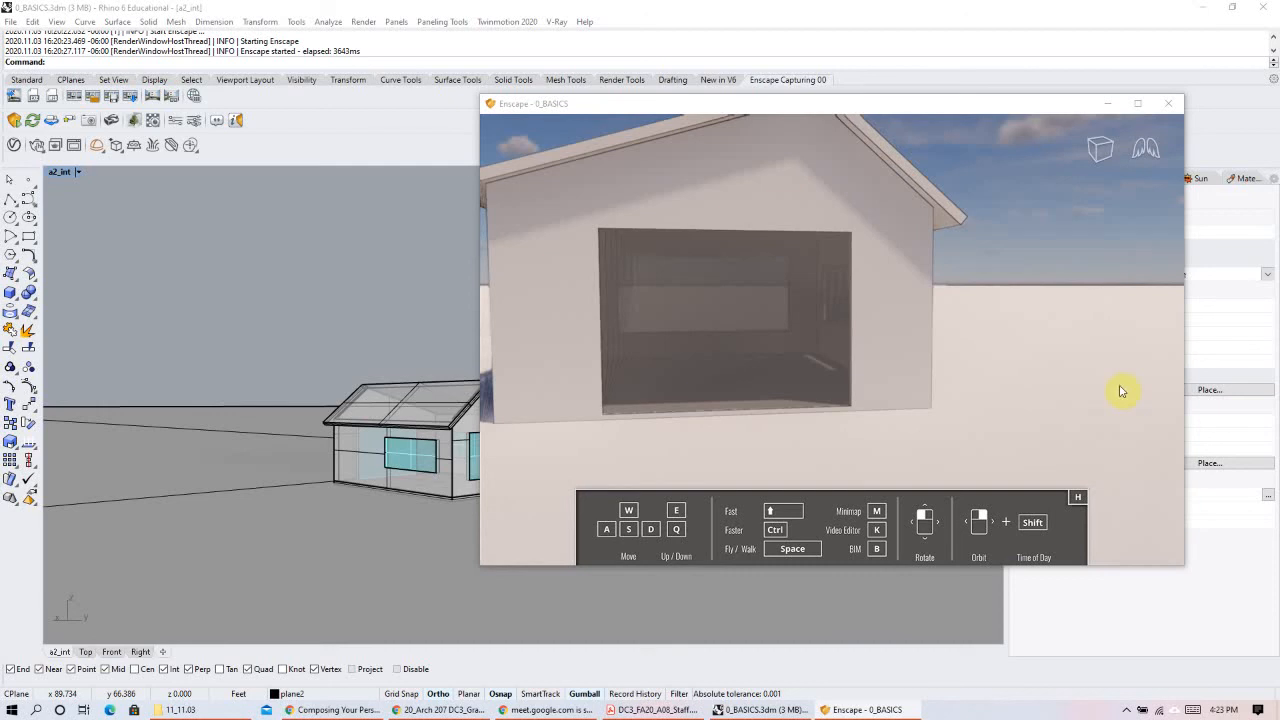
right_click_drag(1120, 389, 389, 514)
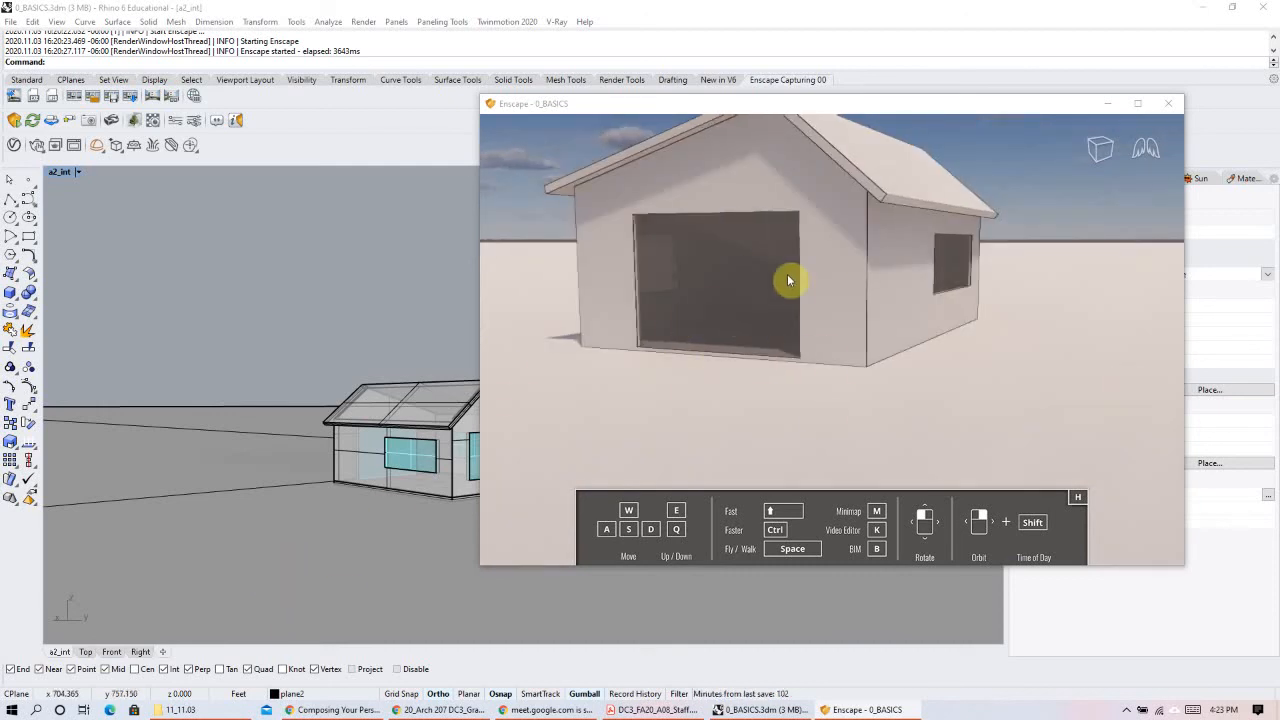
Step: Orbit the view to a slightly lower angle and pan the house from side to side
right_click_drag(868, 300, 828, 245)
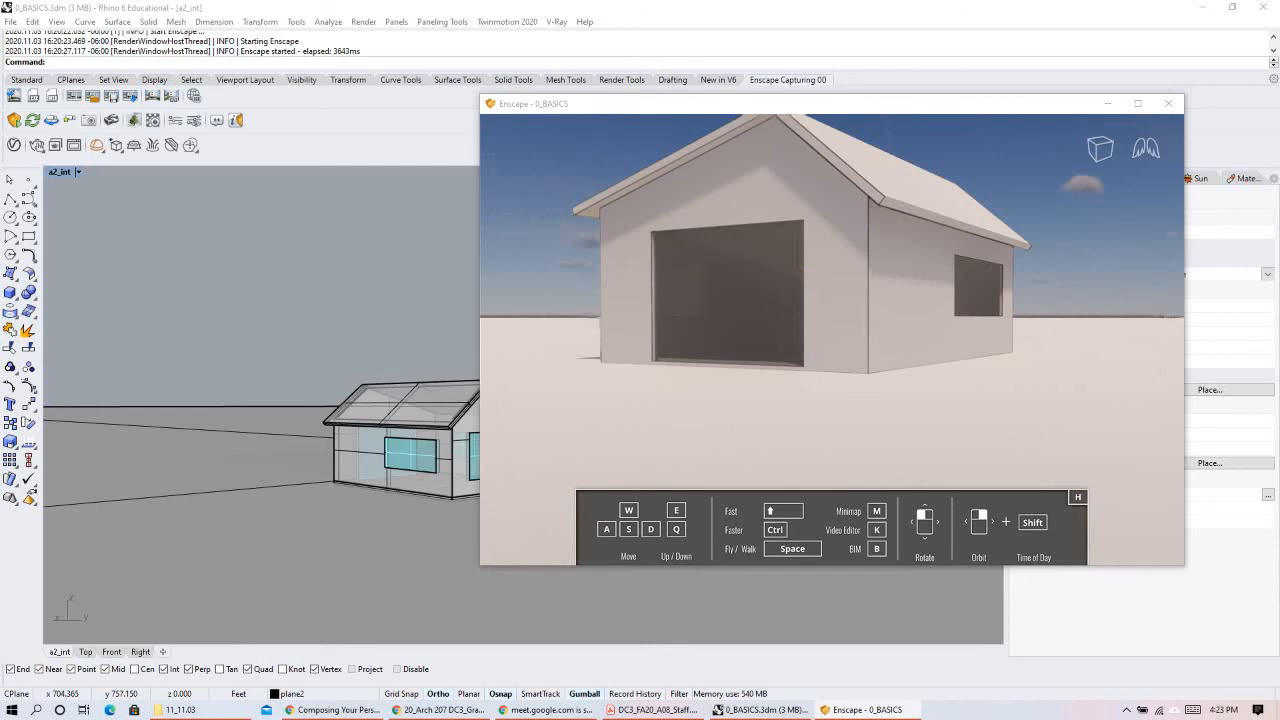
right_click_drag(750, 310, 780, 297)
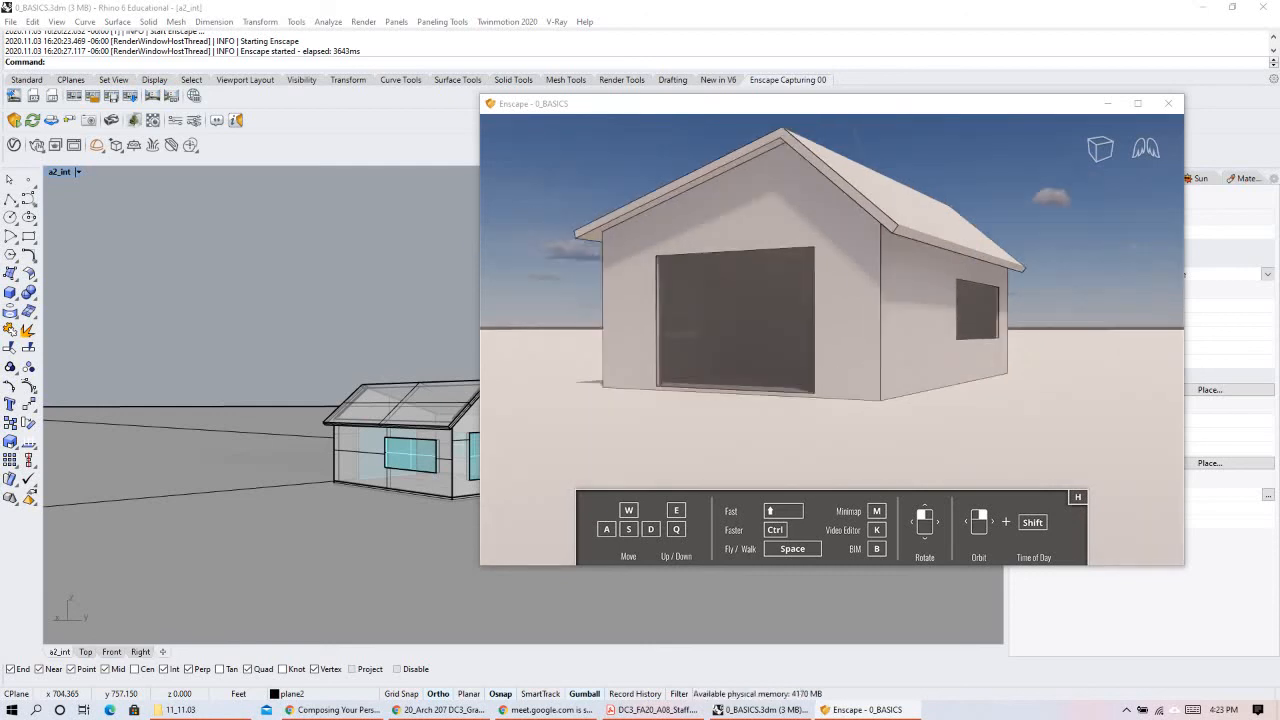
middle_click_drag(780, 300, 822, 317)
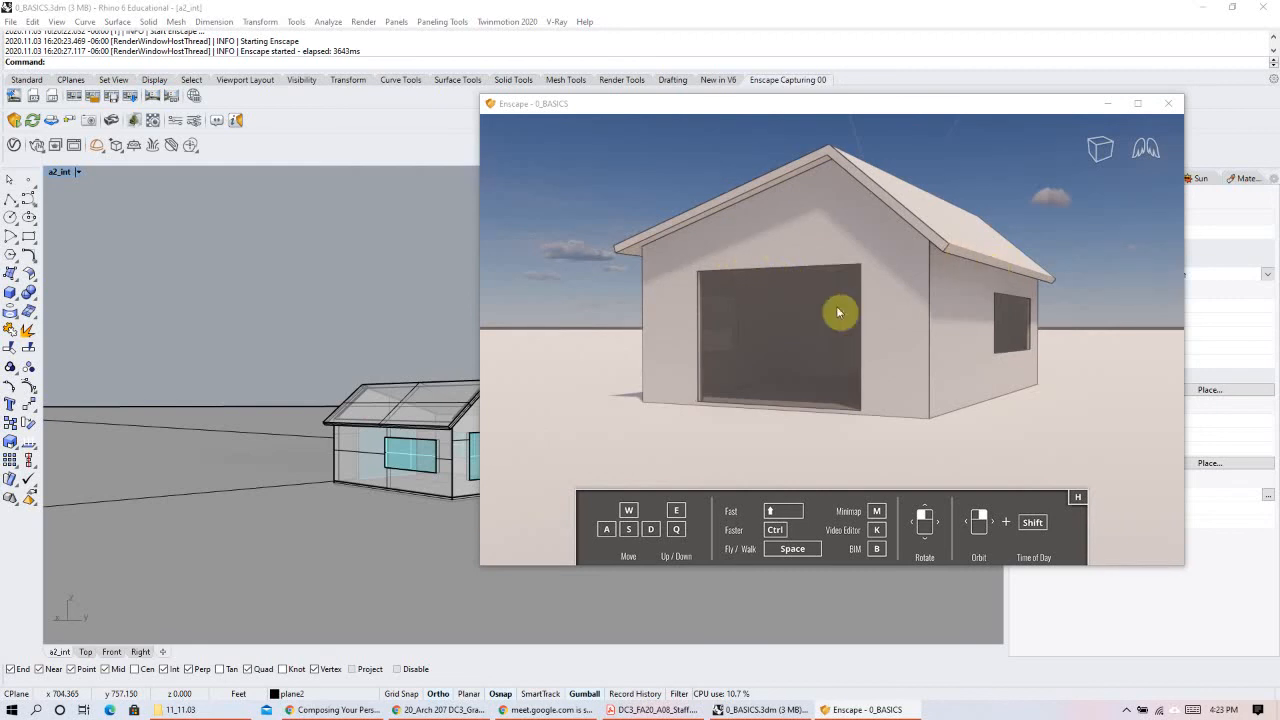
middle_click_drag(838, 312, 746, 318)
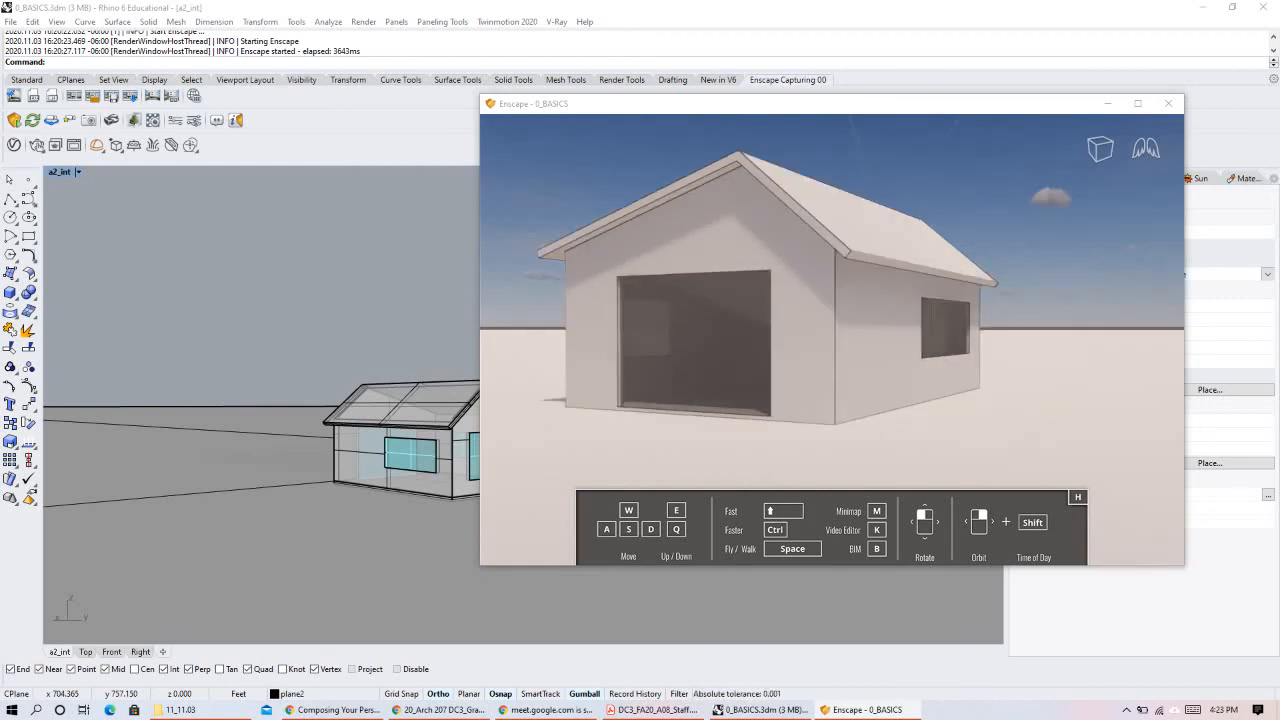
middle_click_drag(829, 314, 920, 323)
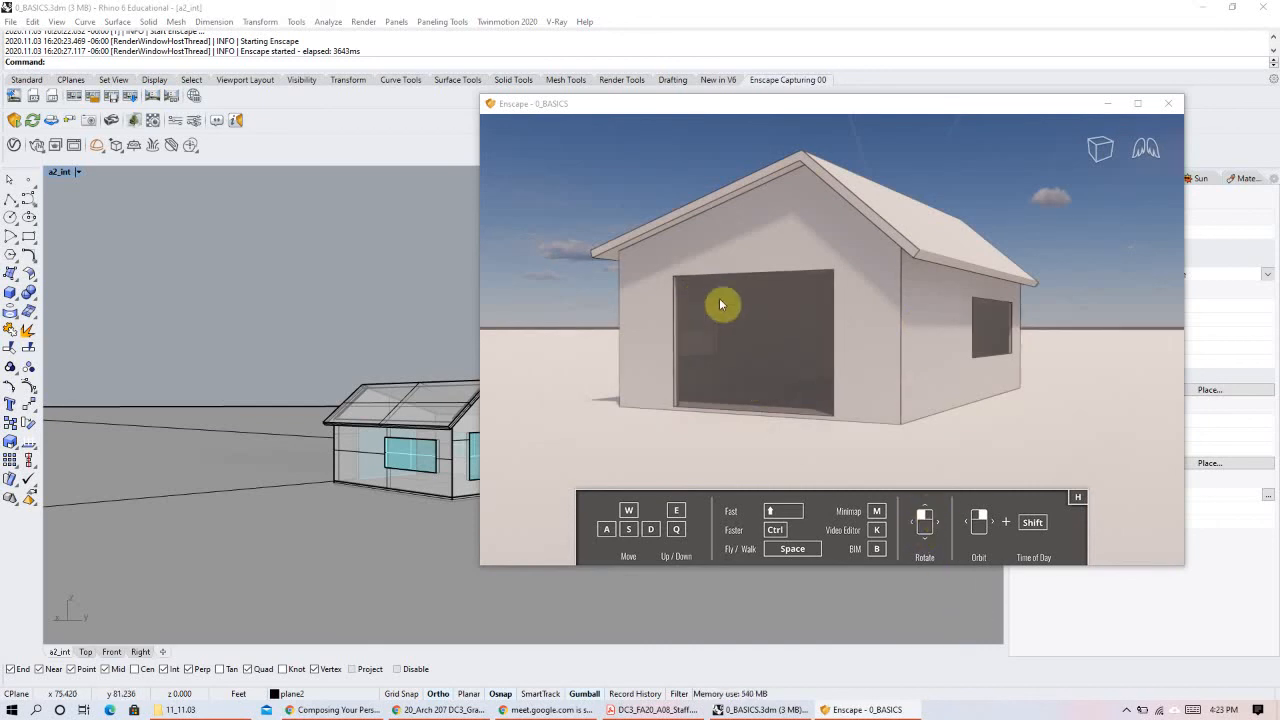
Step: Rotate the camera's viewing direction in place, and orbit around both corners of the gable end
left_click_drag(720, 303, 806, 328)
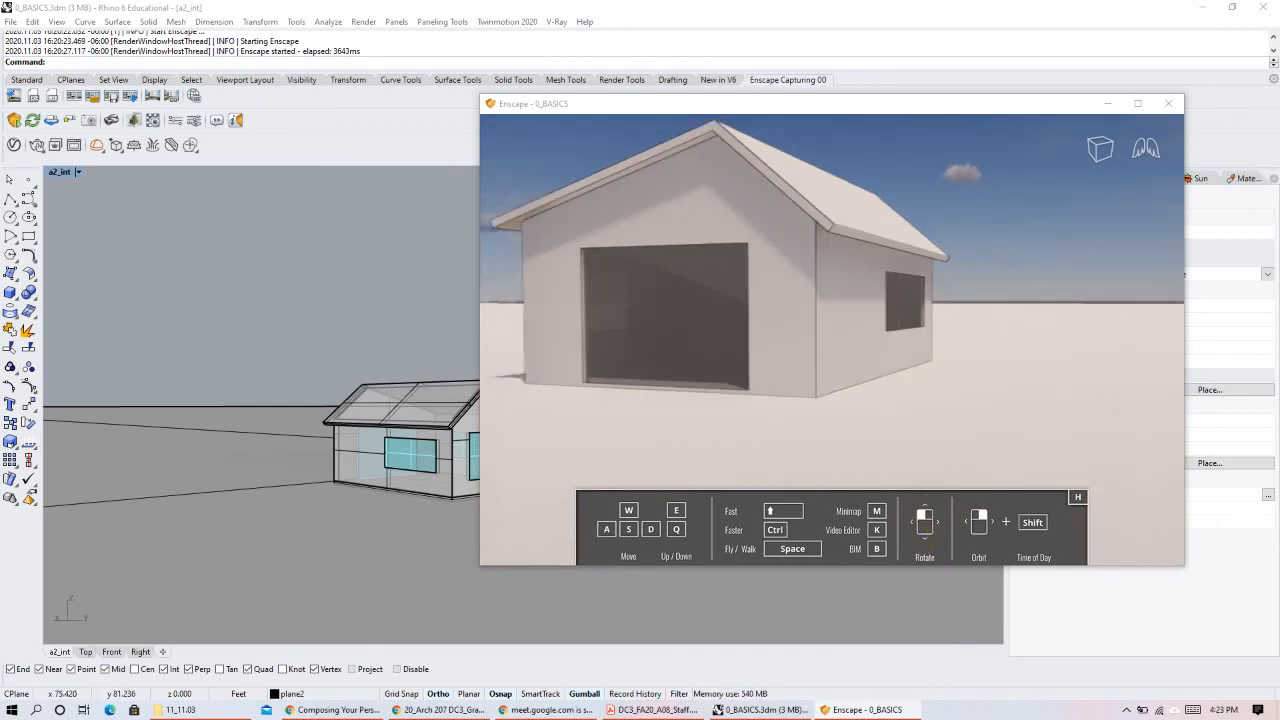
left_click_drag(720, 303, 847, 315)
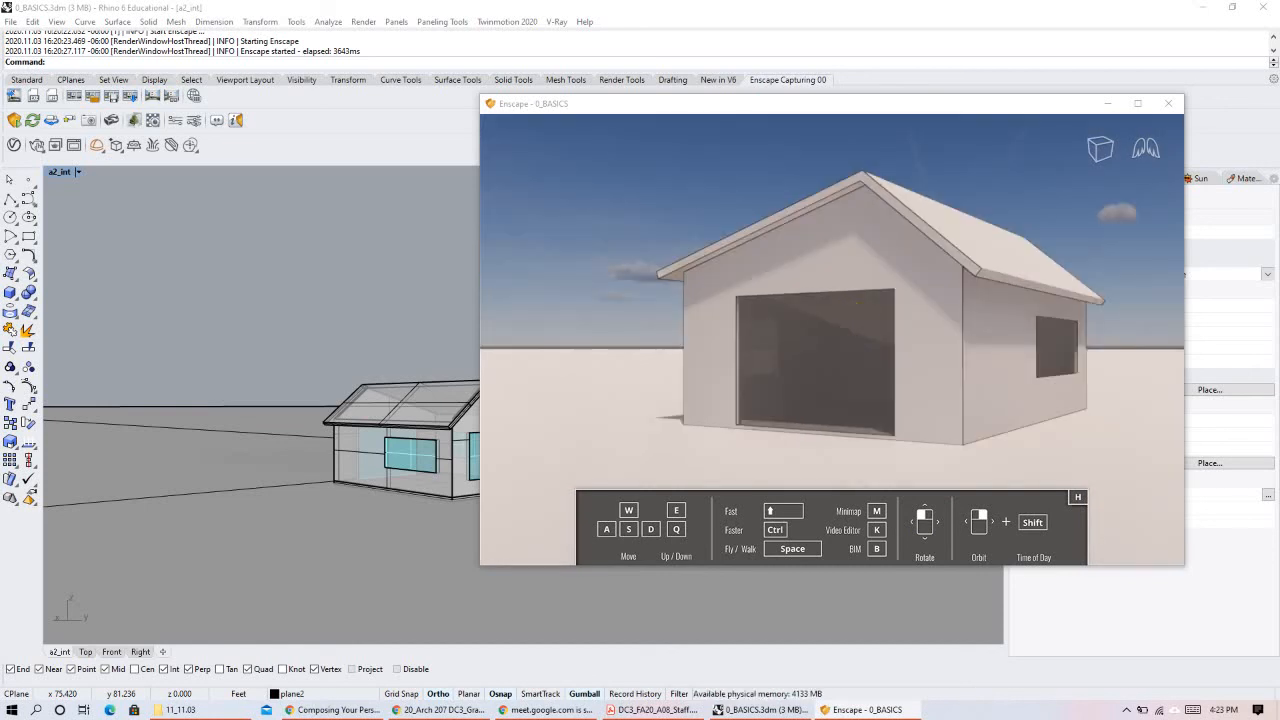
right_click_drag(859, 302, 945, 335)
right_click_drag(780, 310, 890, 348)
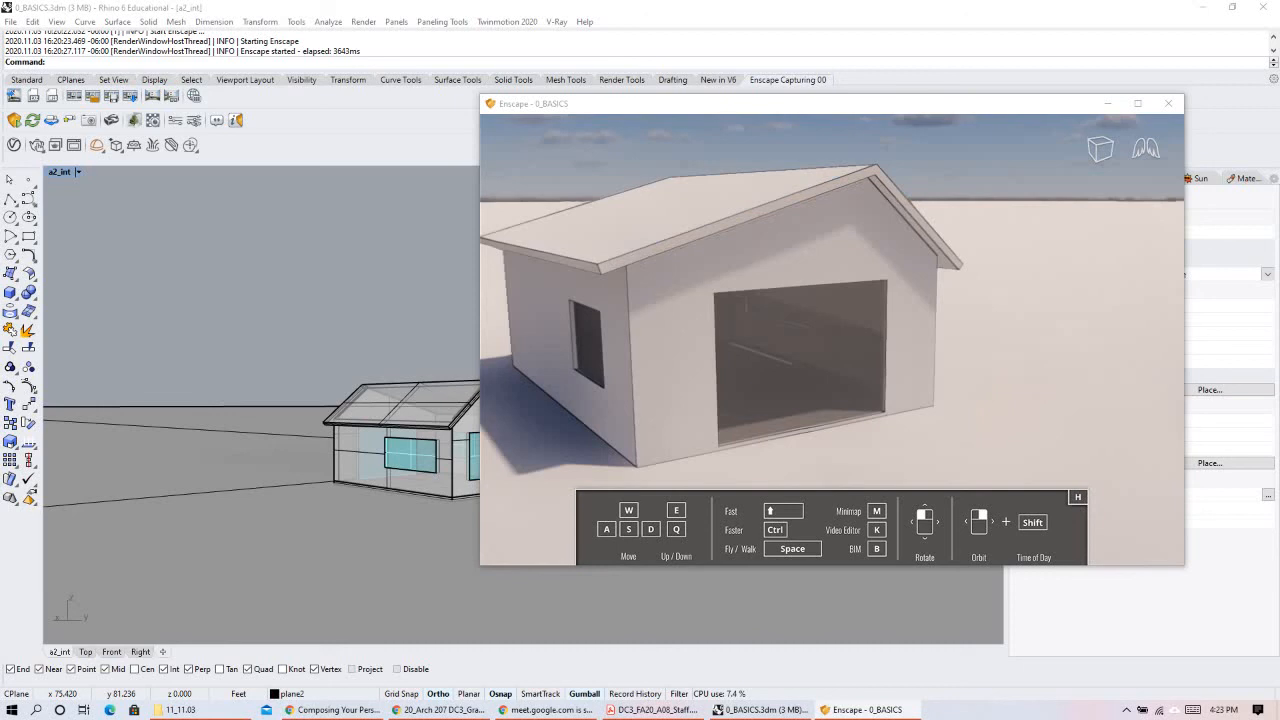
right_click_drag(800, 330, 950, 320)
mouse_move(820, 340)
right_mouse_down()
mouse_move(900, 295)
mouse_move(720, 350)
mouse_move(900, 320)
mouse_move(810, 318)
right_mouse_up()
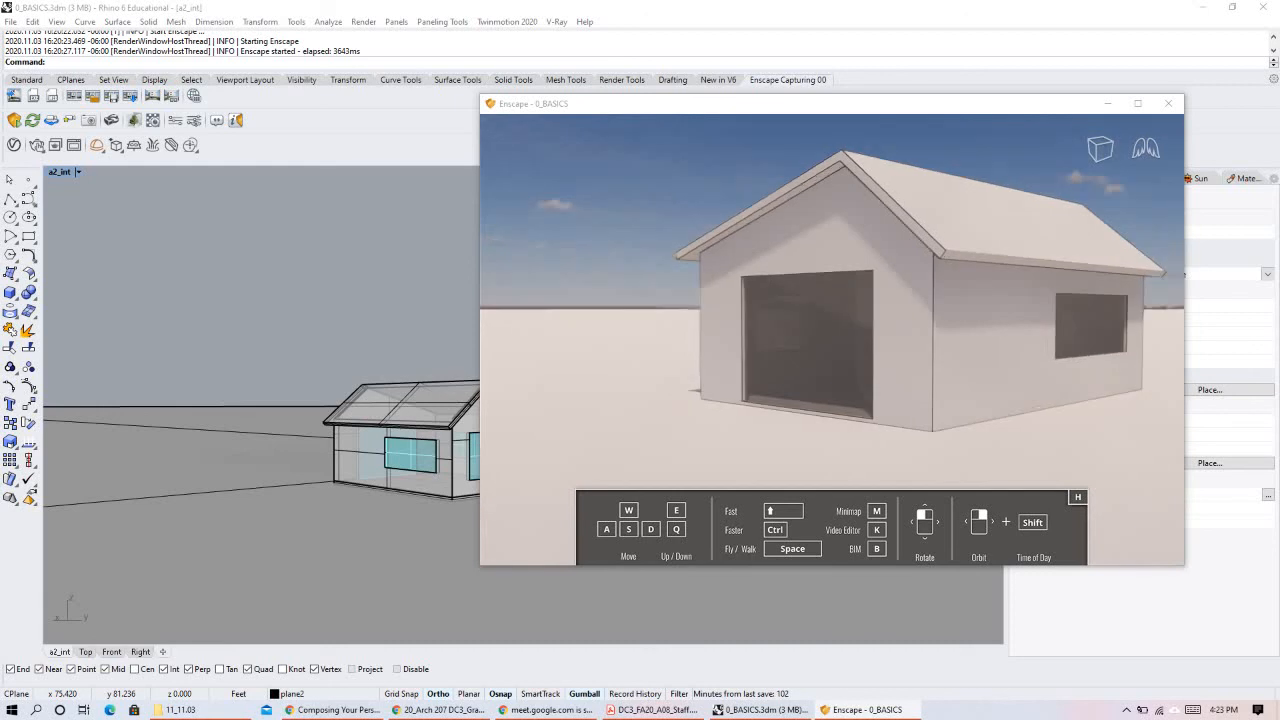
right_click_drag(966, 343, 777, 431)
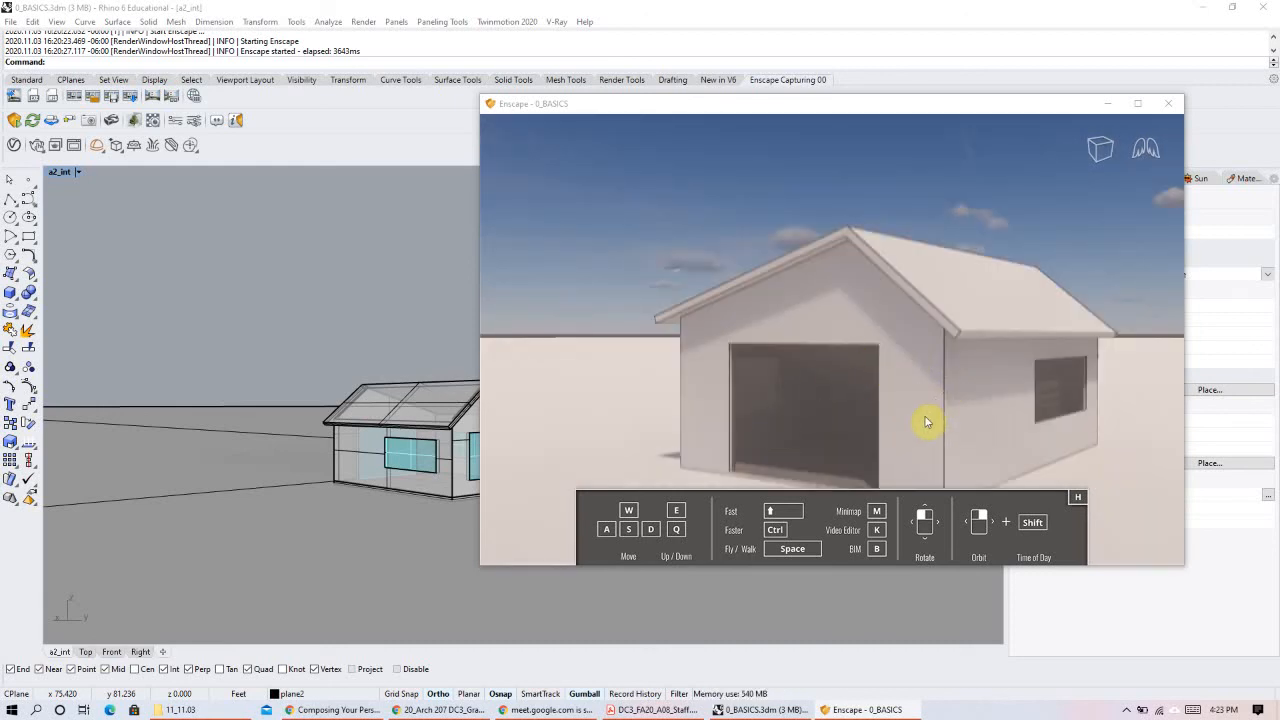
right_click_drag(924, 416, 914, 390)
Step: Hide the navigation help overlay and orbit to a raised view of the roof, gable opening and side window
key("h")
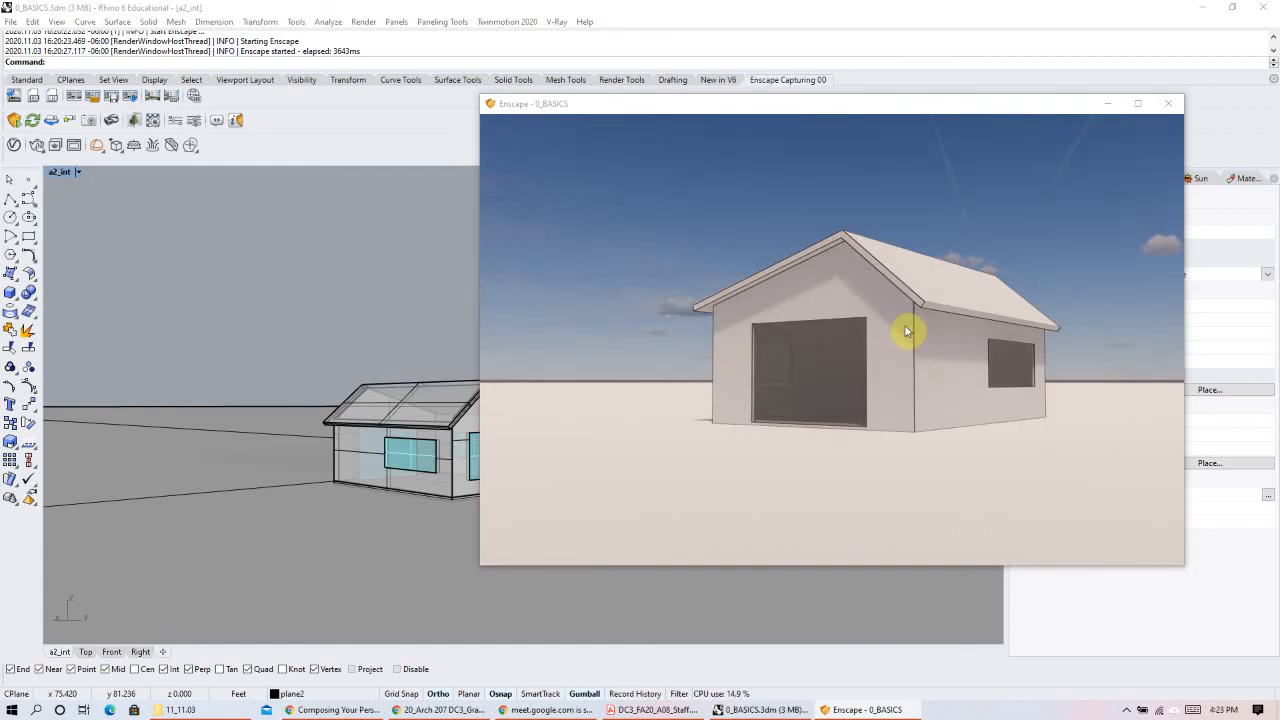
right_click_drag(871, 400, 704, 371)
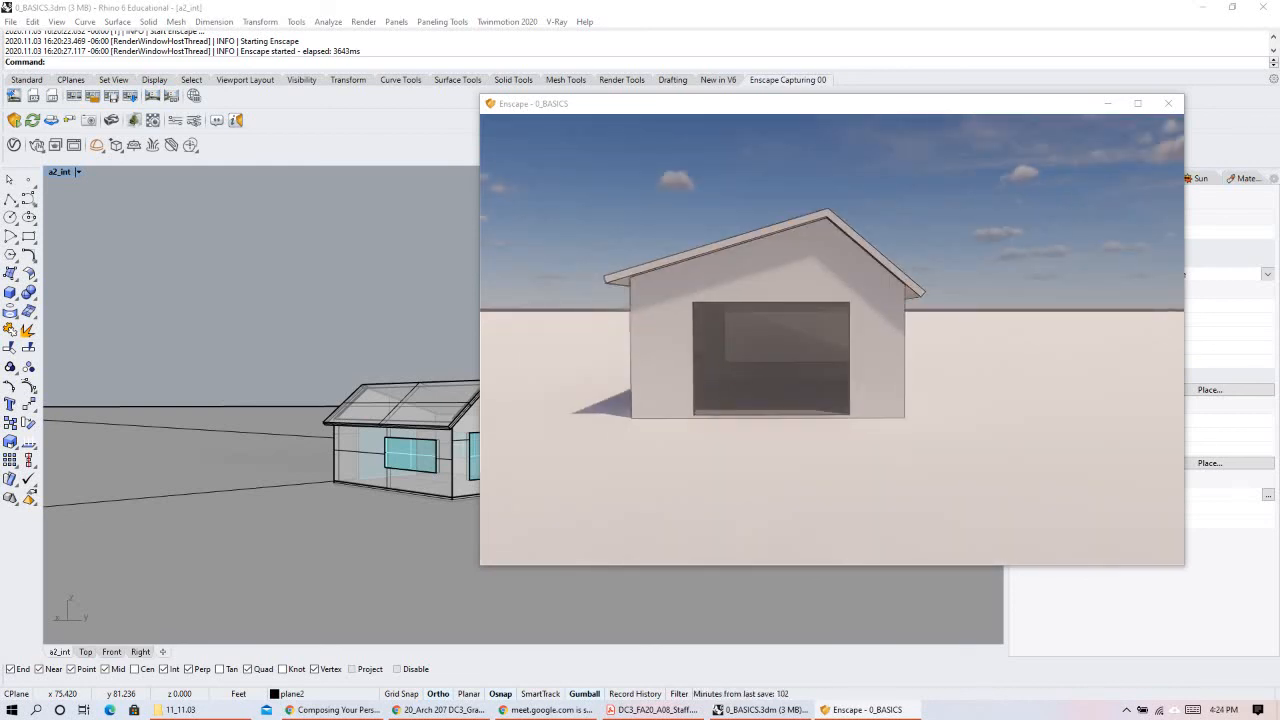
right_click_drag(866, 378, 831, 380)
scroll(795, 349, "down", 1)
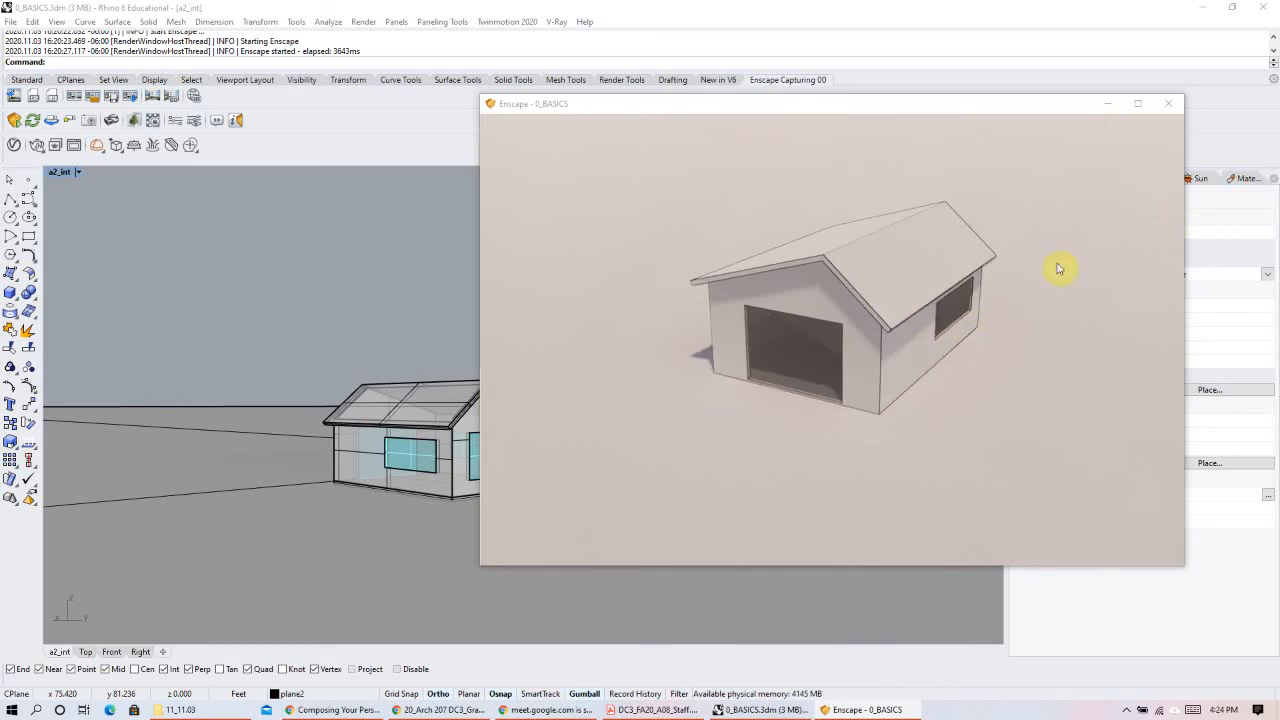
Step: Orbit the raised view of the house slightly and advance the rendered time of day to about 16:19
right_click_drag(903, 314, 865, 318)
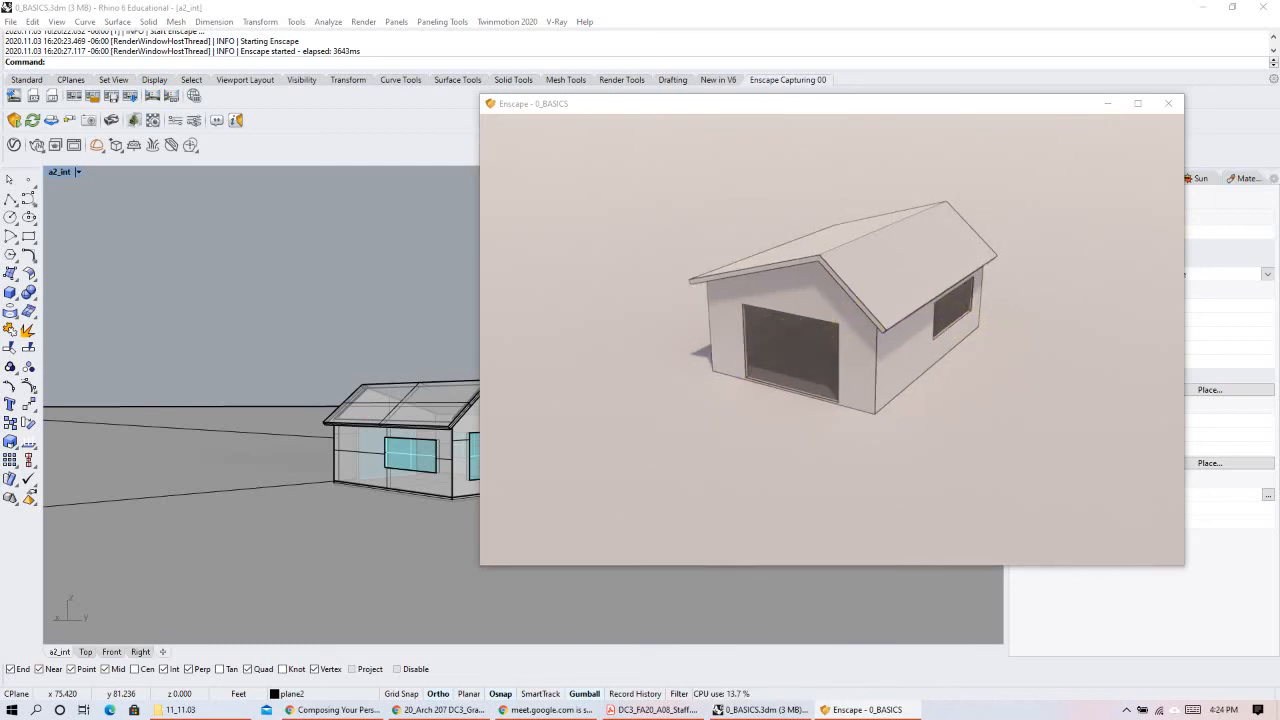
key("i")
key("i")
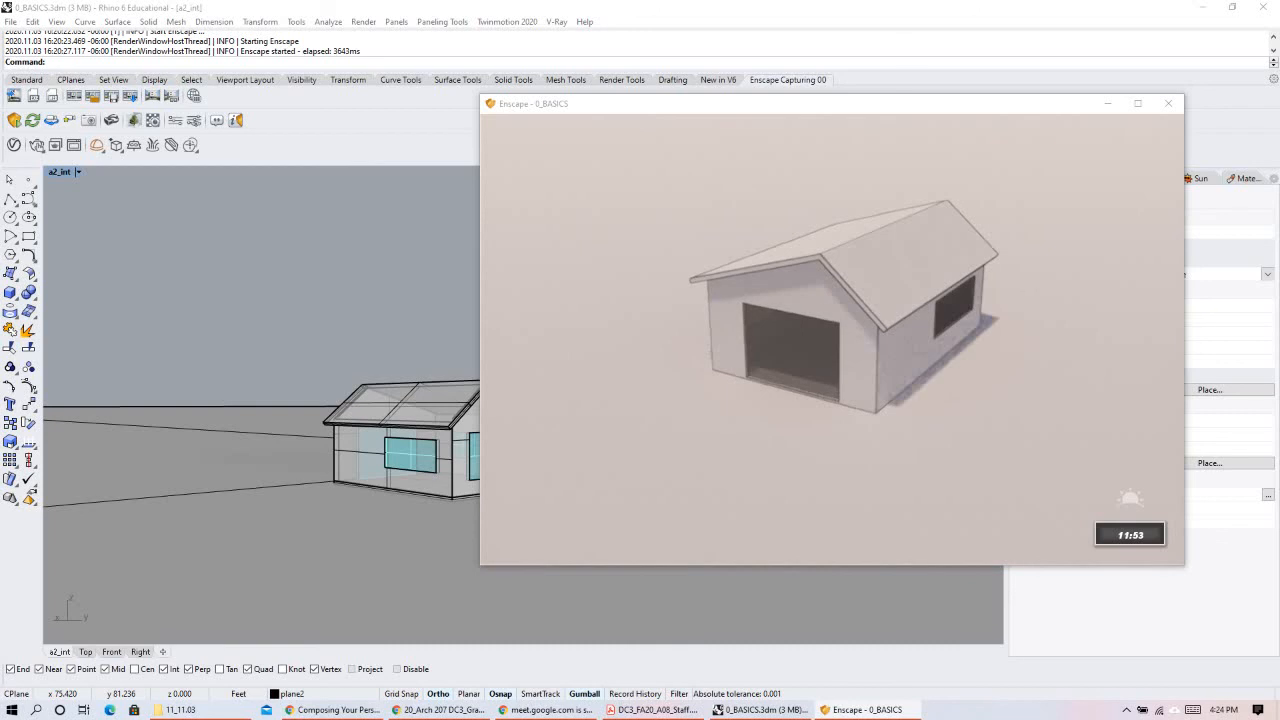
key("i")
key("i")
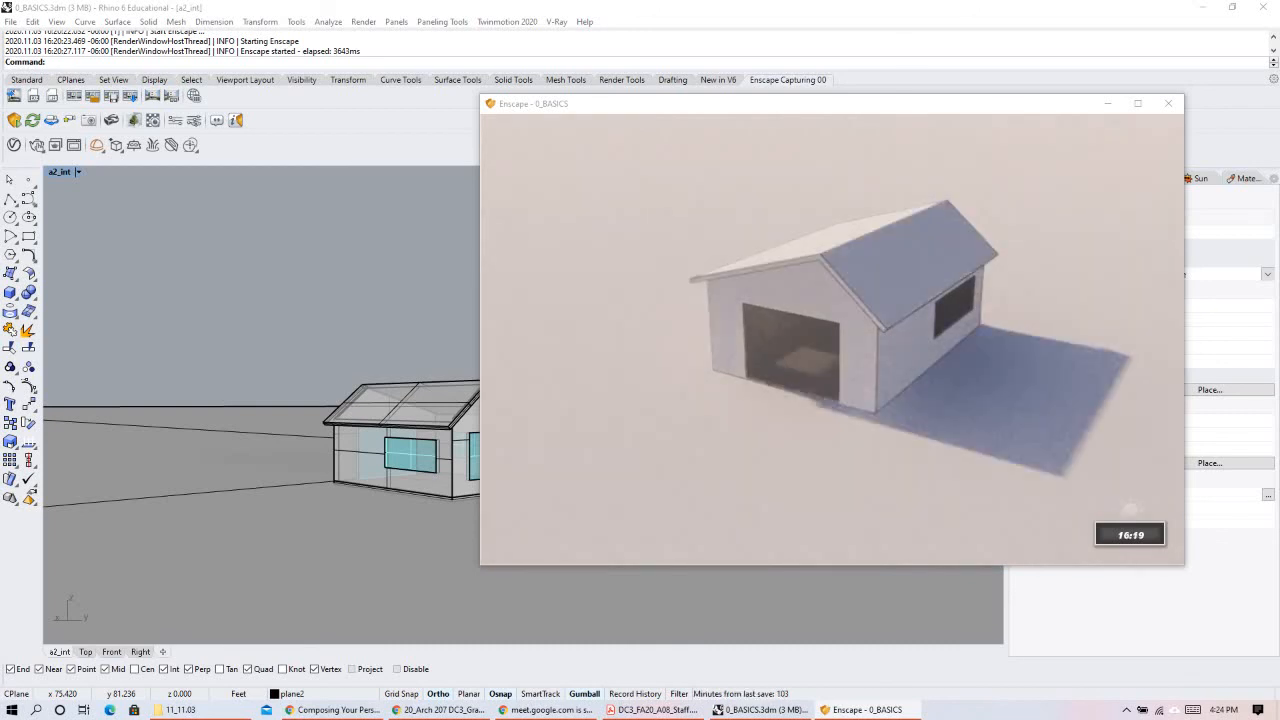
Step: Move the rendered time of day back through midday to early morning, about 05:27
key("u")
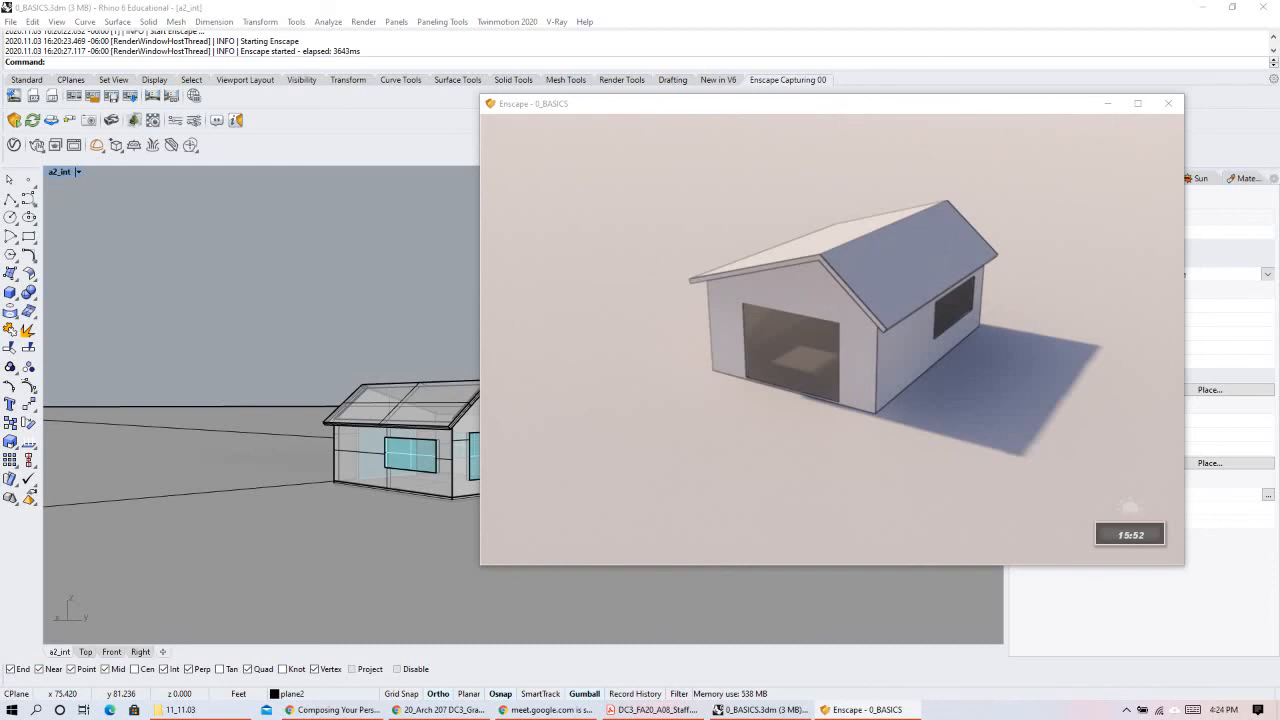
key("u")
key("u")
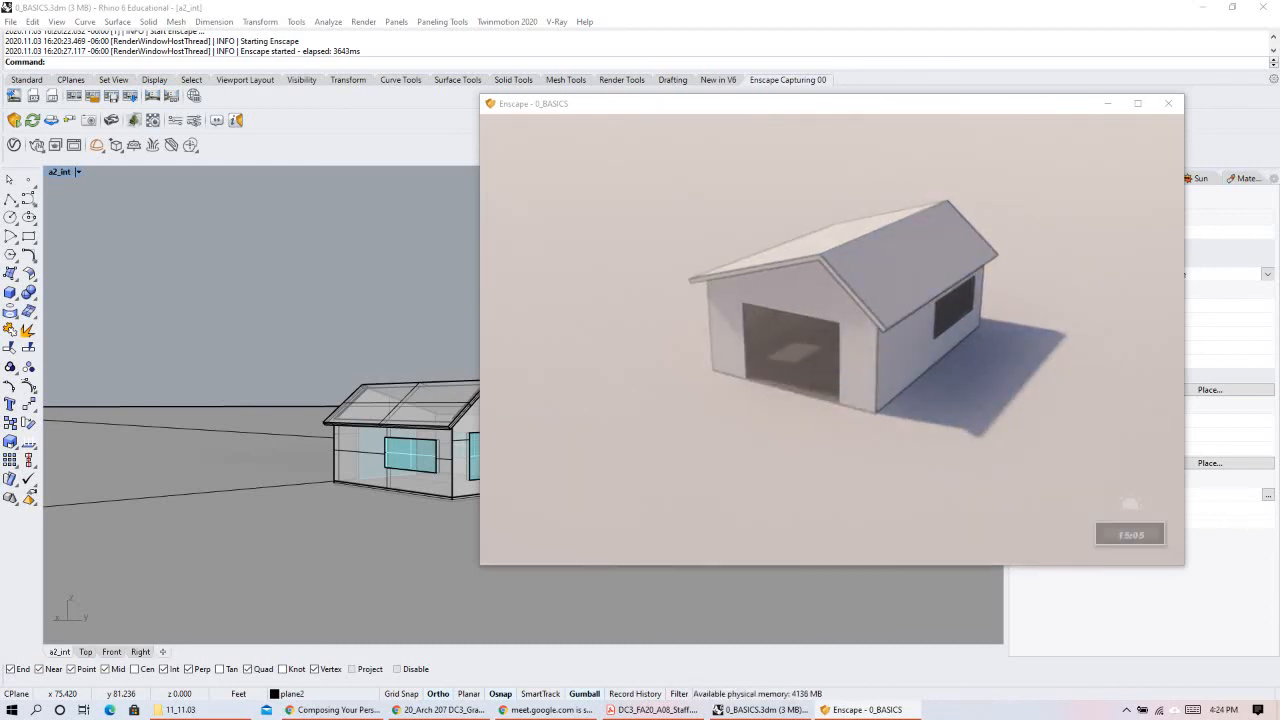
key("u")
key("u")
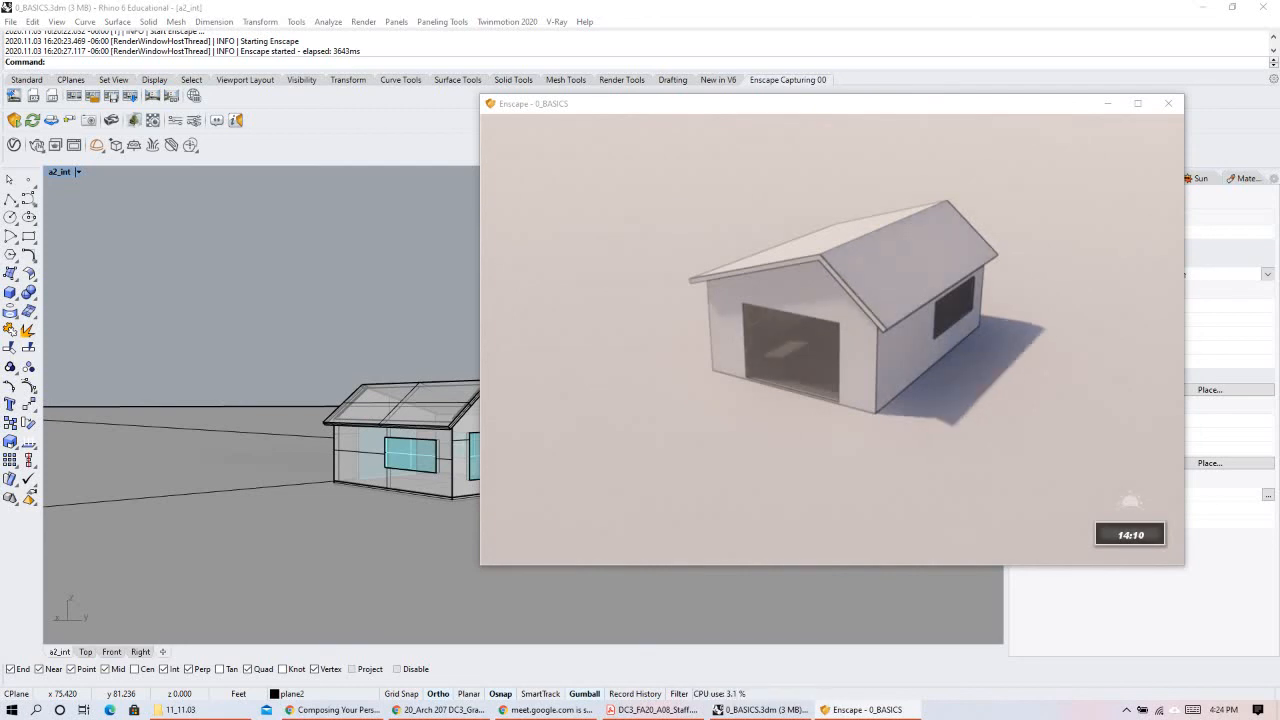
key("u")
key("u")
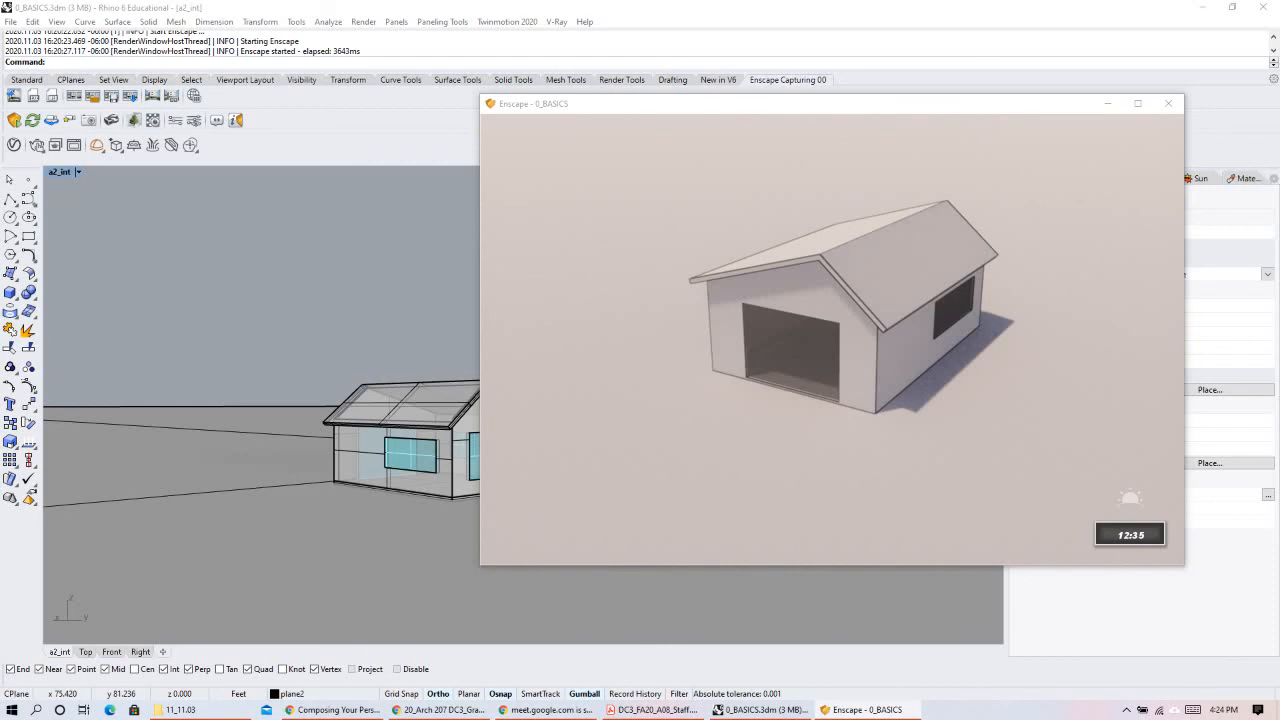
key("u")
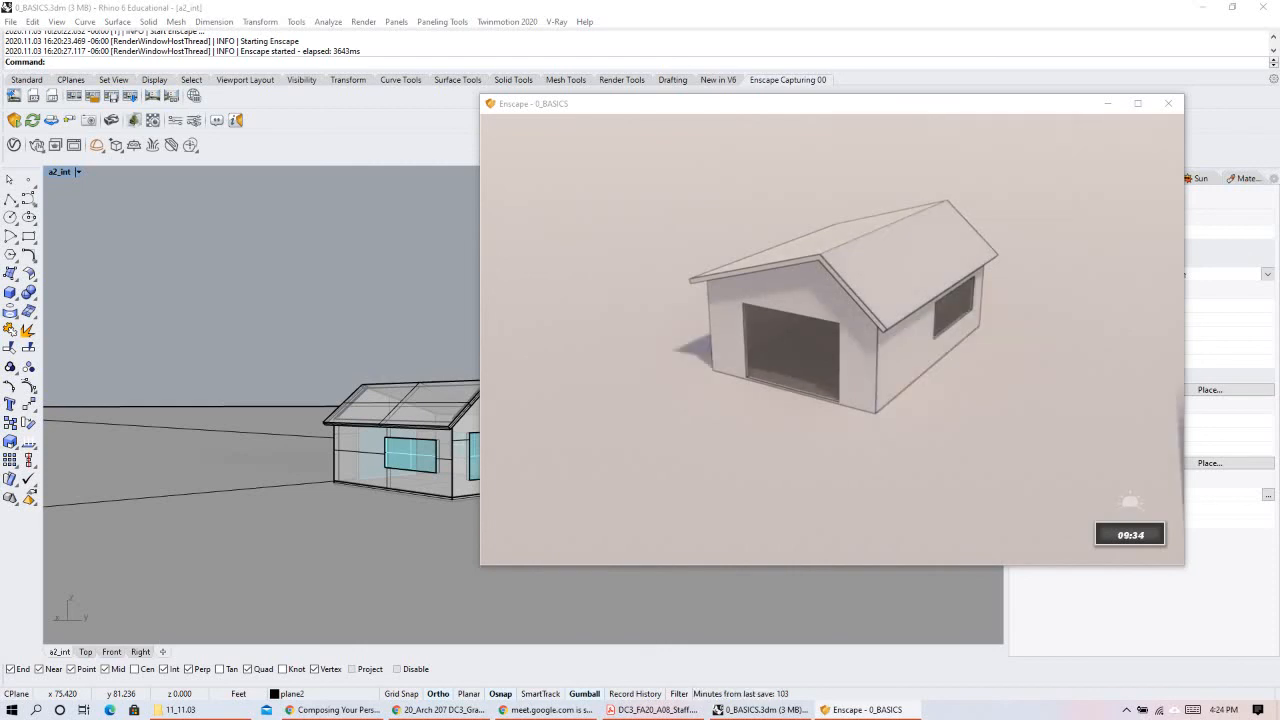
key("u")
key("u")
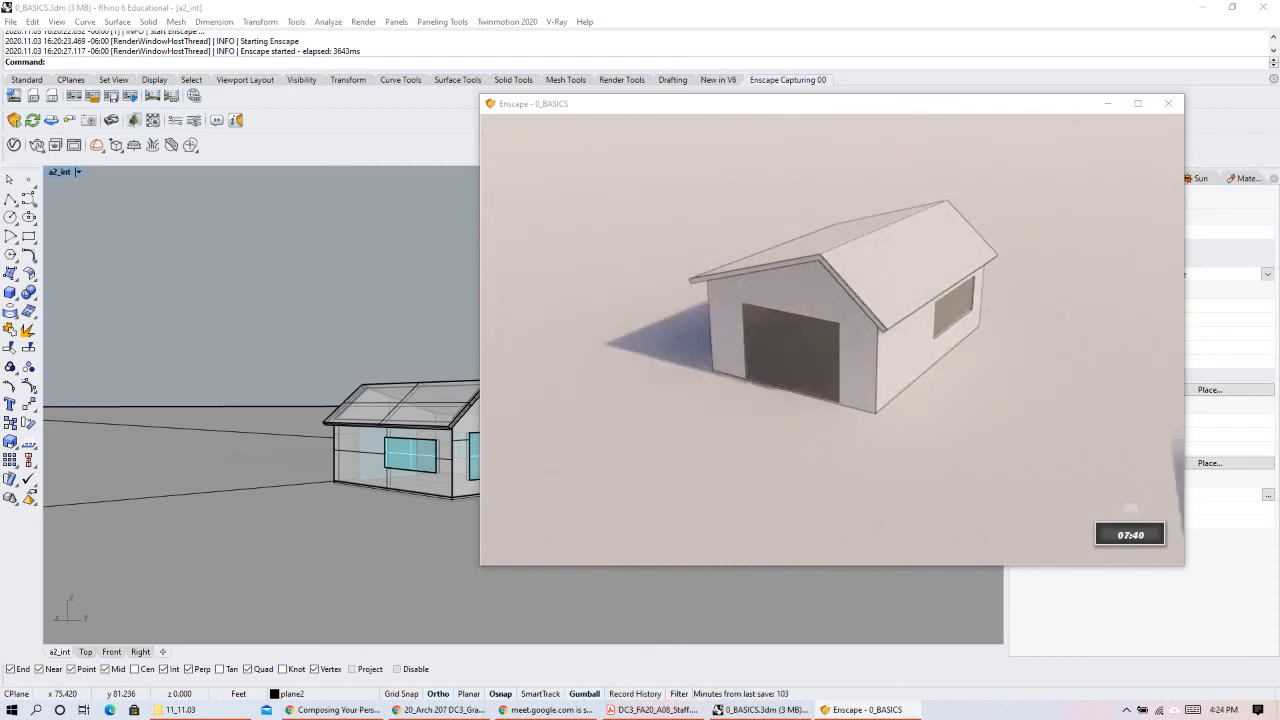
key("u")
key("u")
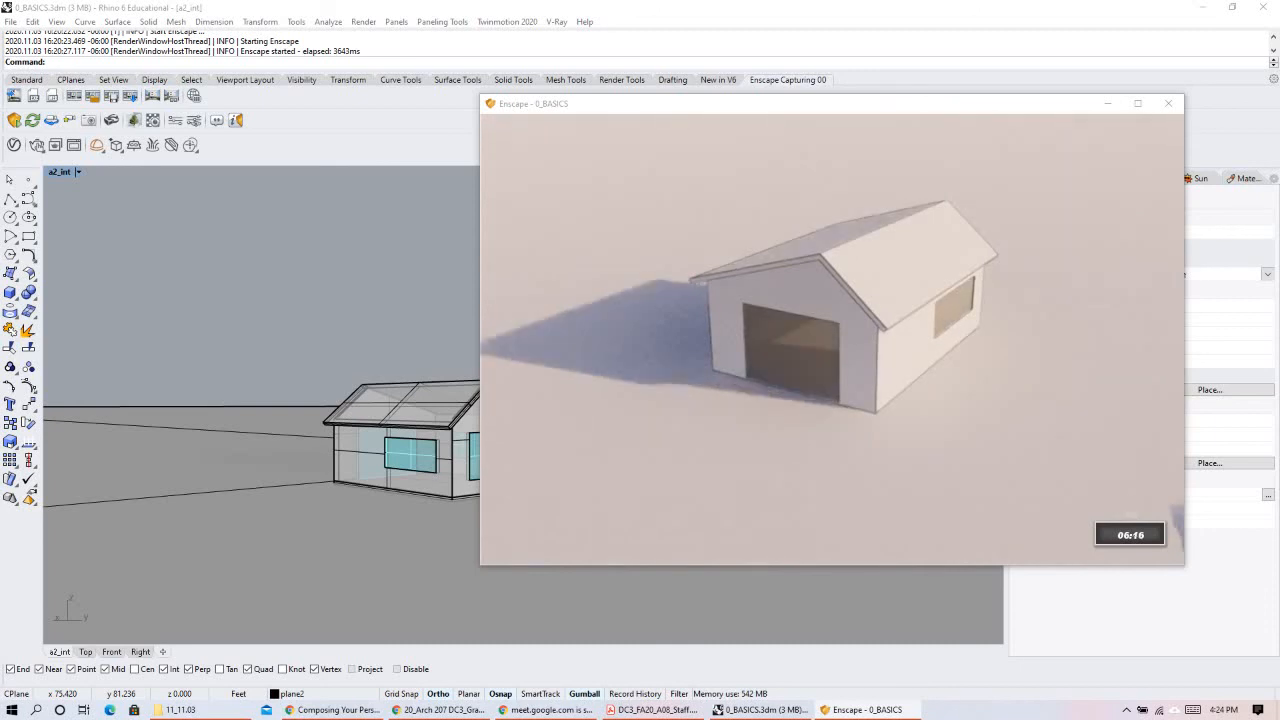
key("u")
key("u")
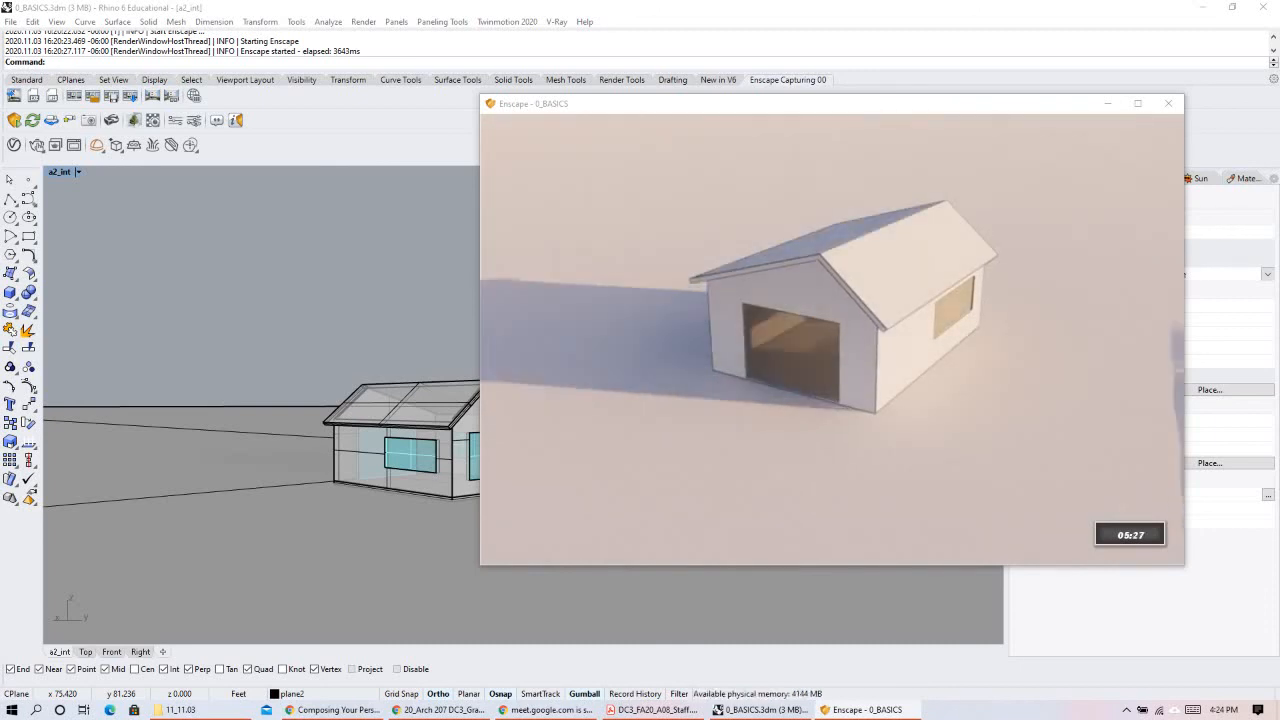
key("u")
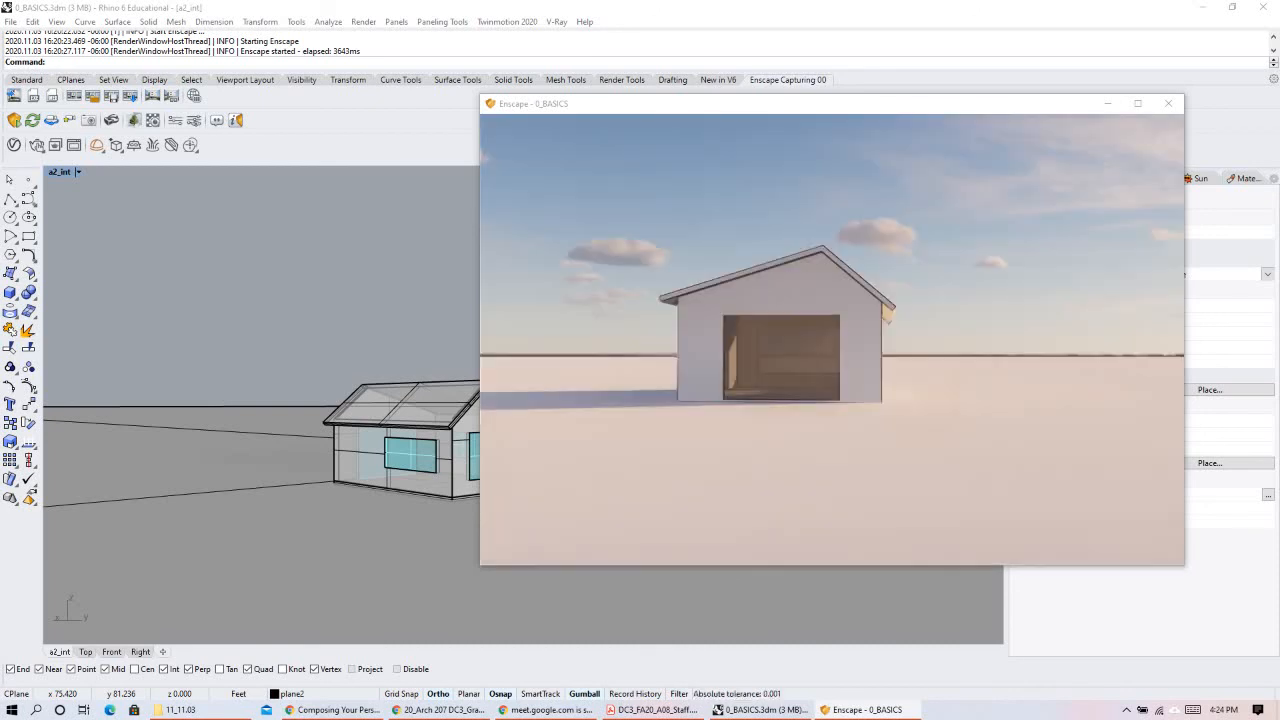
Step: Orbit around the house at low and high angles to examine the long early-morning shadows from the gable and window sides
right_click_drag(781, 385, 823, 357)
right_click_drag(787, 448, 838, 443)
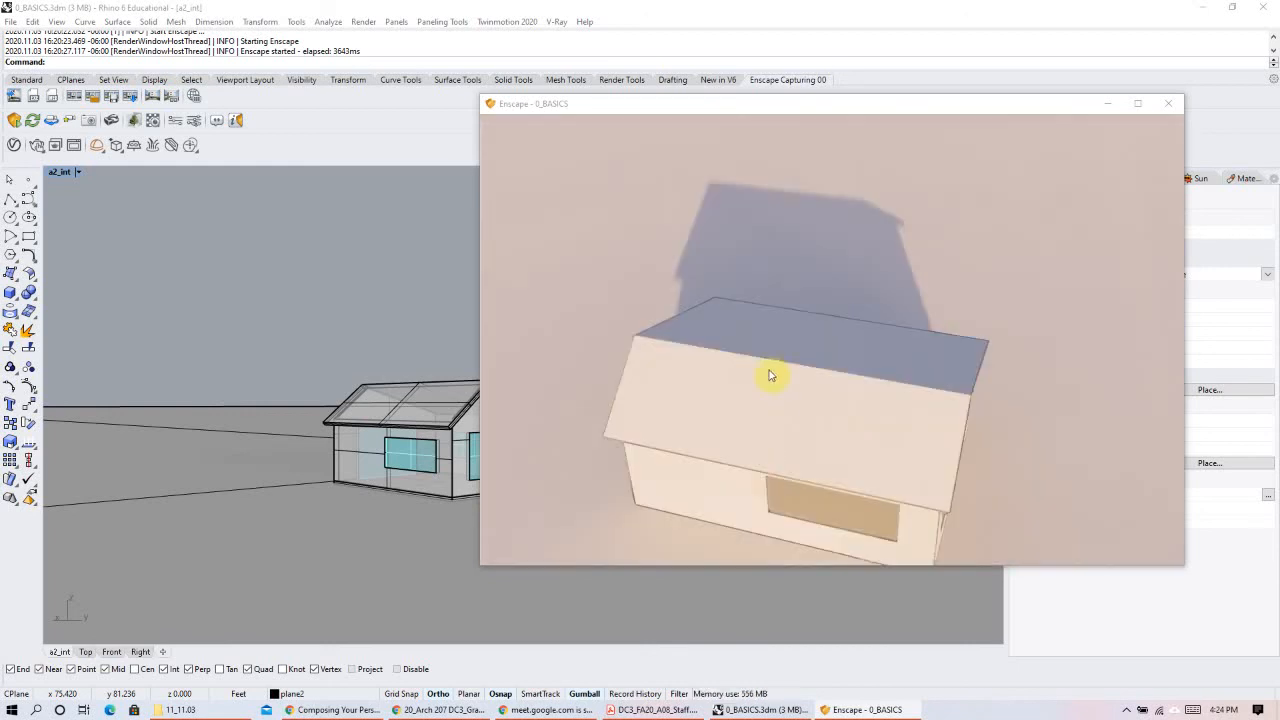
right_click_drag(706, 475, 745, 490)
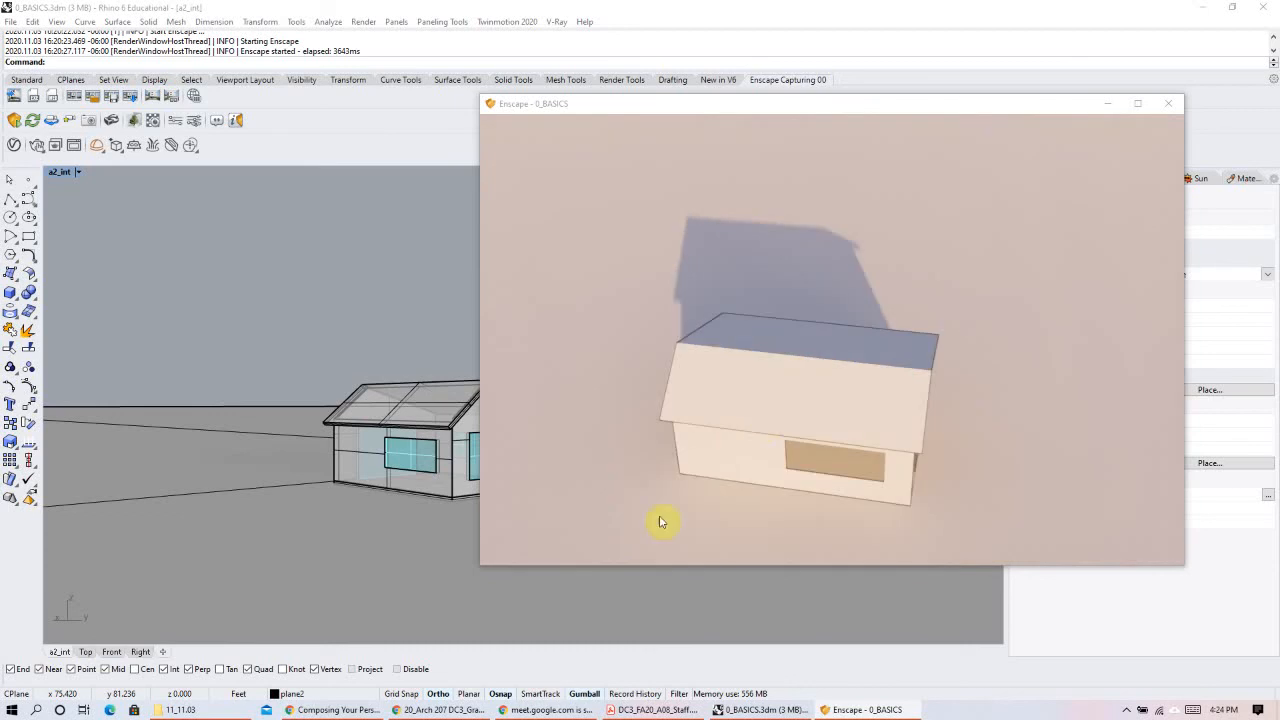
right_click_drag(660, 520, 650, 470)
right_click_drag(770, 440, 690, 493)
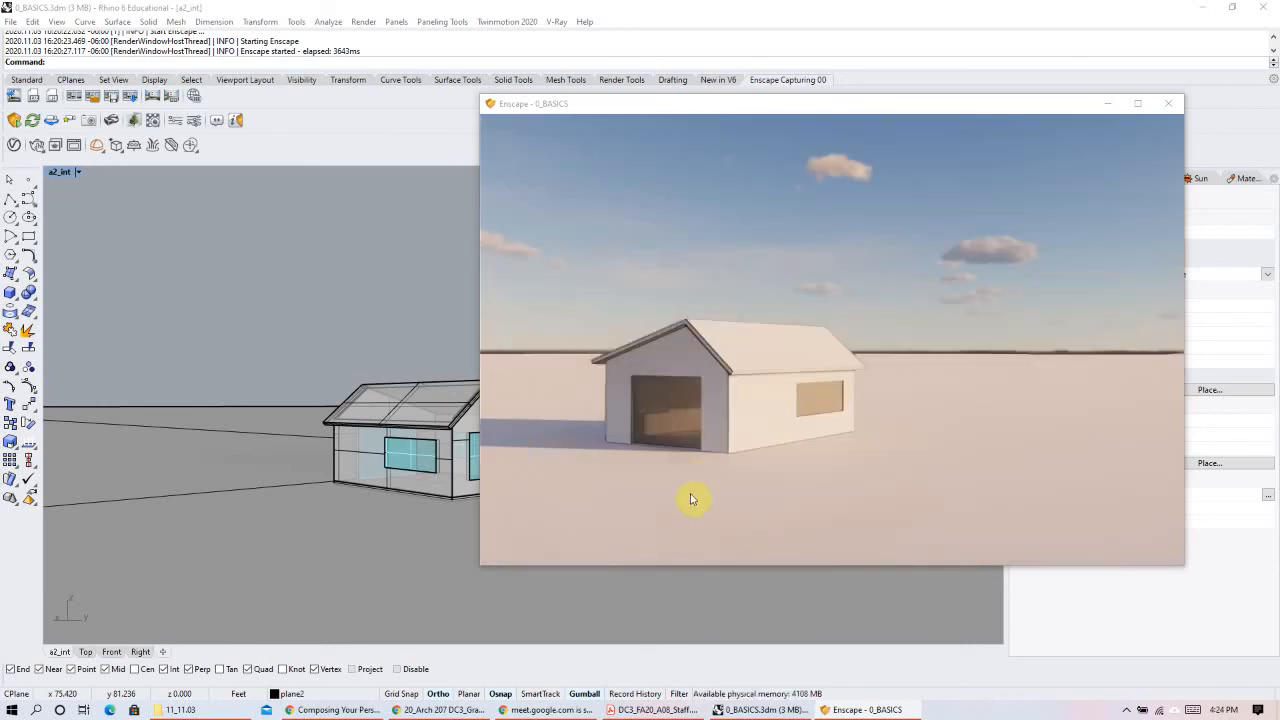
right_click_drag(688, 377, 642, 427)
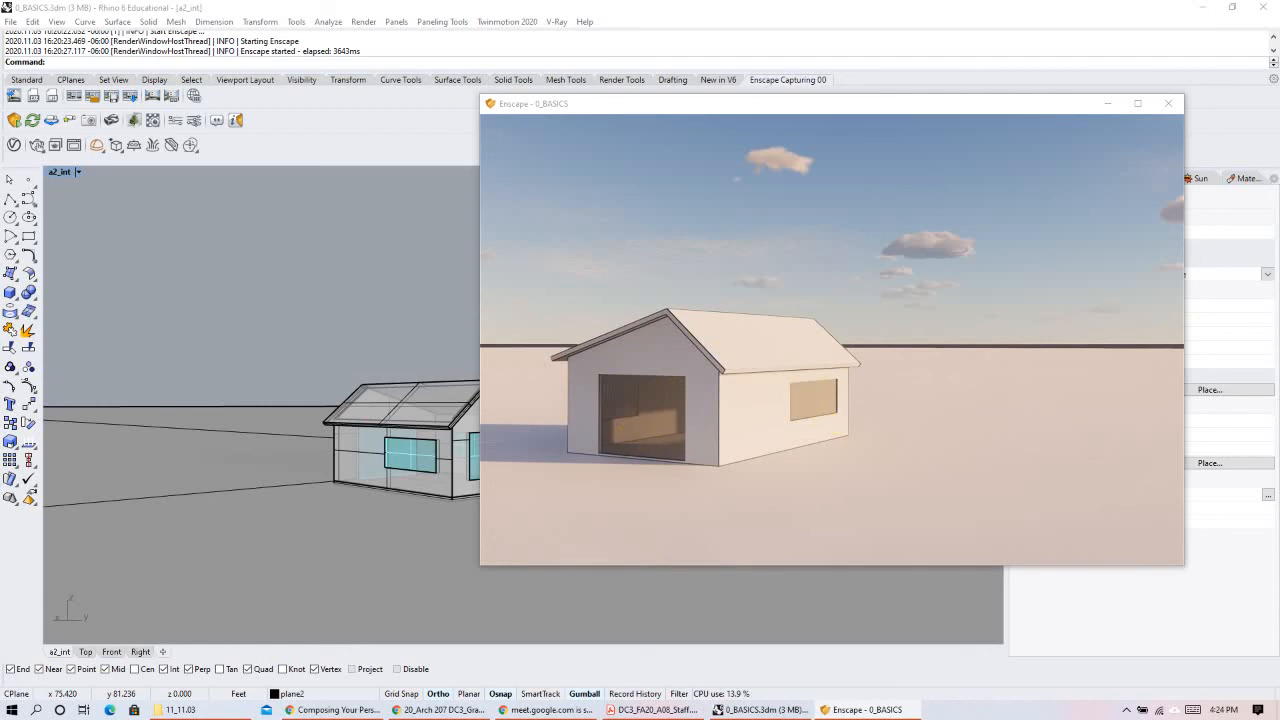
right_click_drag(837, 400, 1039, 427)
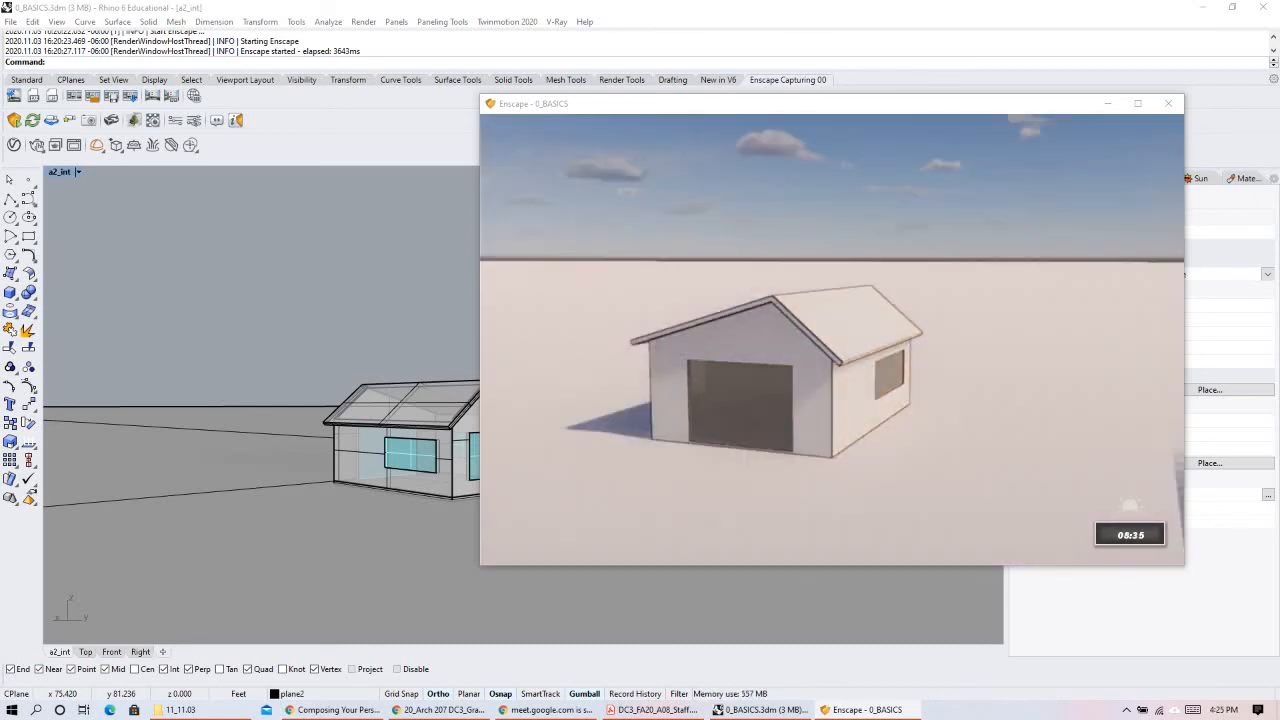
Step: Scrub the rendered time of day forward from morning to evening, about 18:41, and back to mid-afternoon
right_click_drag(733, 407, 1030, 407, "shift")
right_click_drag(918, 407, 1030, 407, "shift")
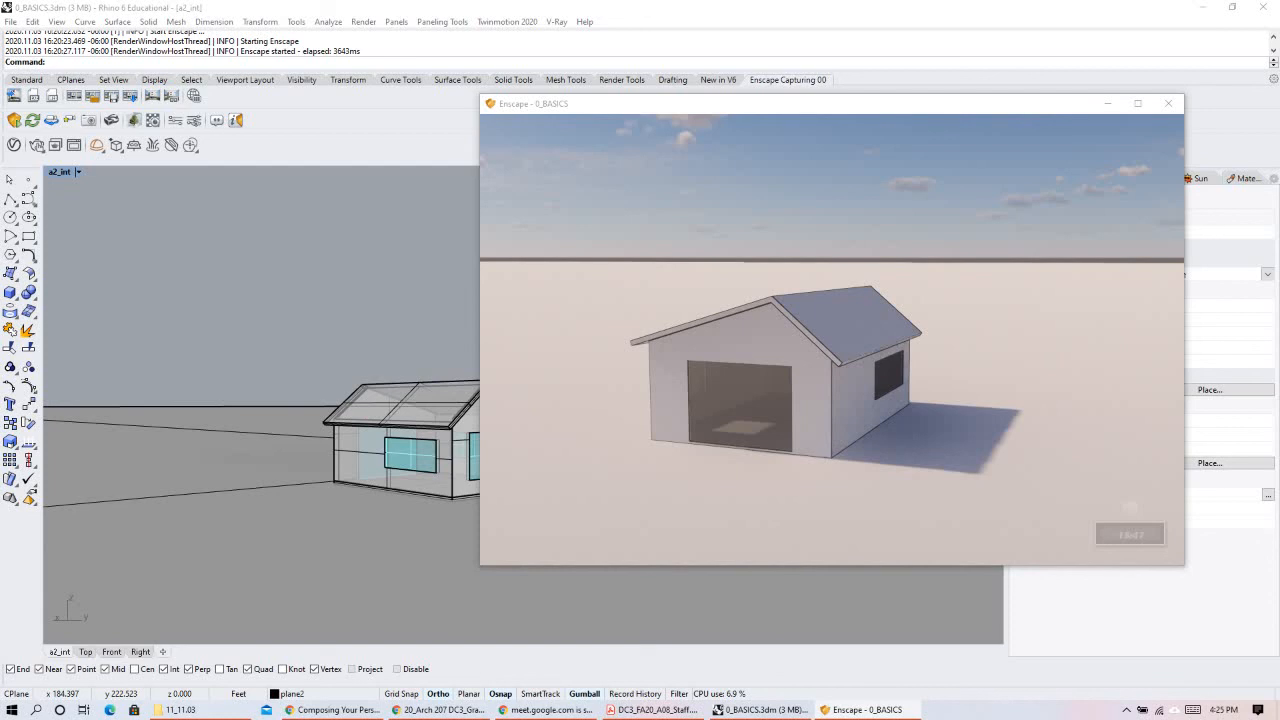
right_click_drag(918, 407, 1030, 407, "shift")
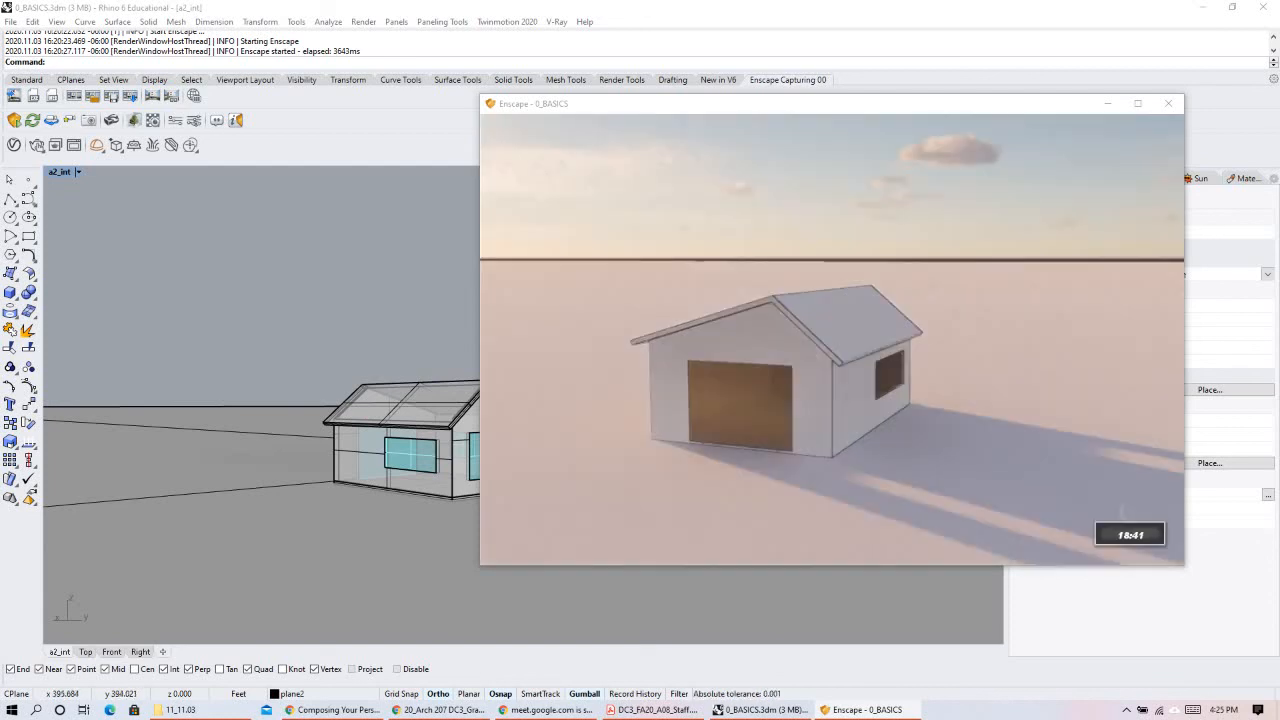
right_click_drag(918, 407, 1030, 407, "shift")
right_click_drag(918, 407, 740, 407, "shift")
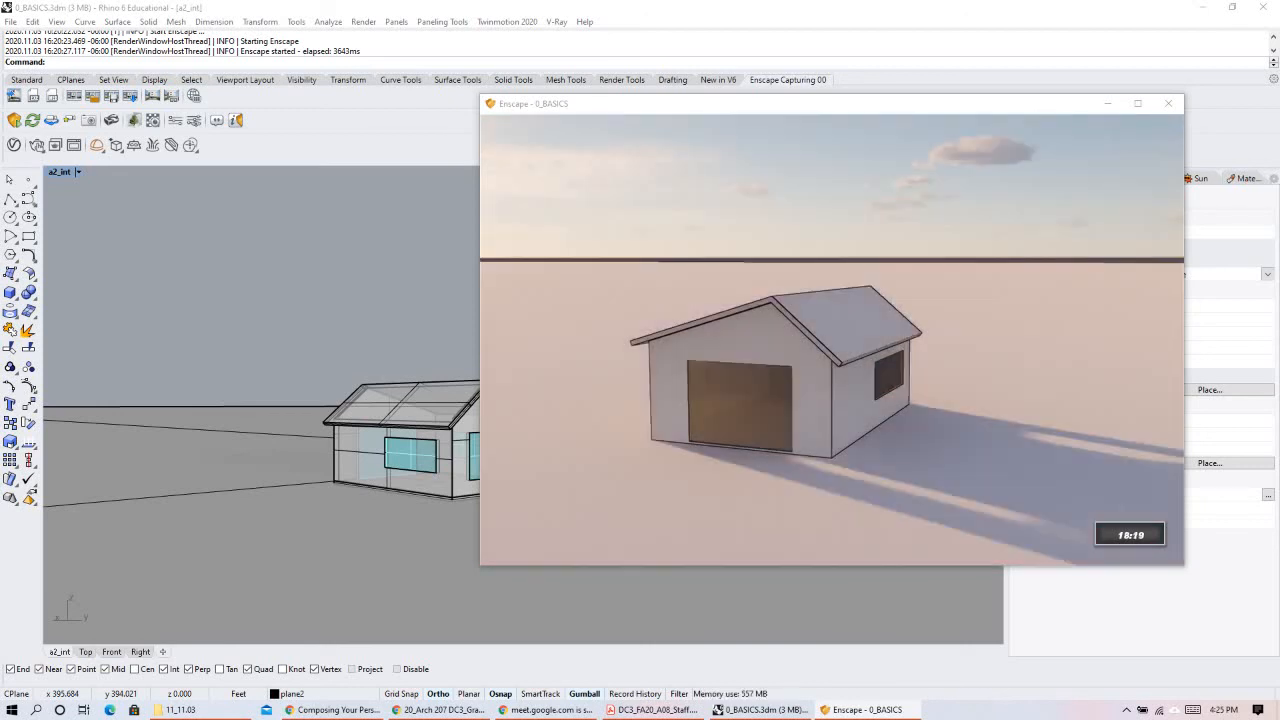
right_click_drag(845, 368, 740, 308, "shift")
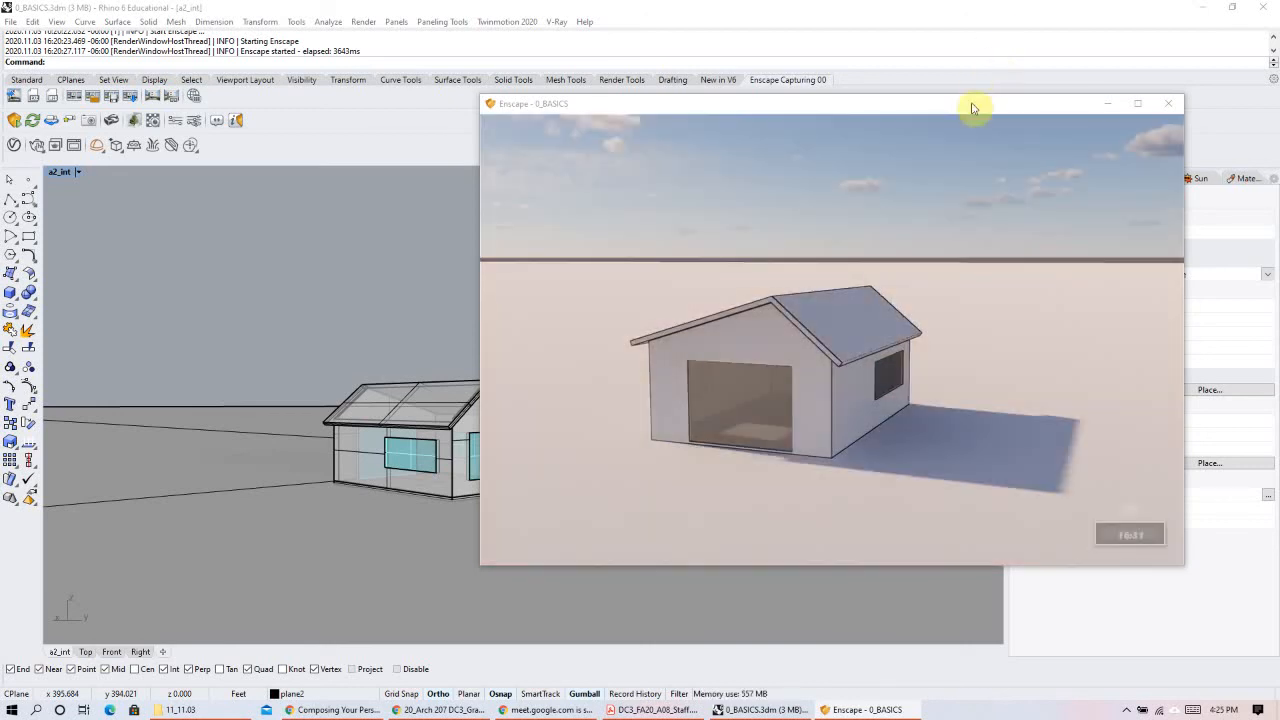
Step: Move the render window aside, show Rhino's Sun settings, and set the sun's date to 06/09/00
left_click_drag(704, 106, 436, 95)
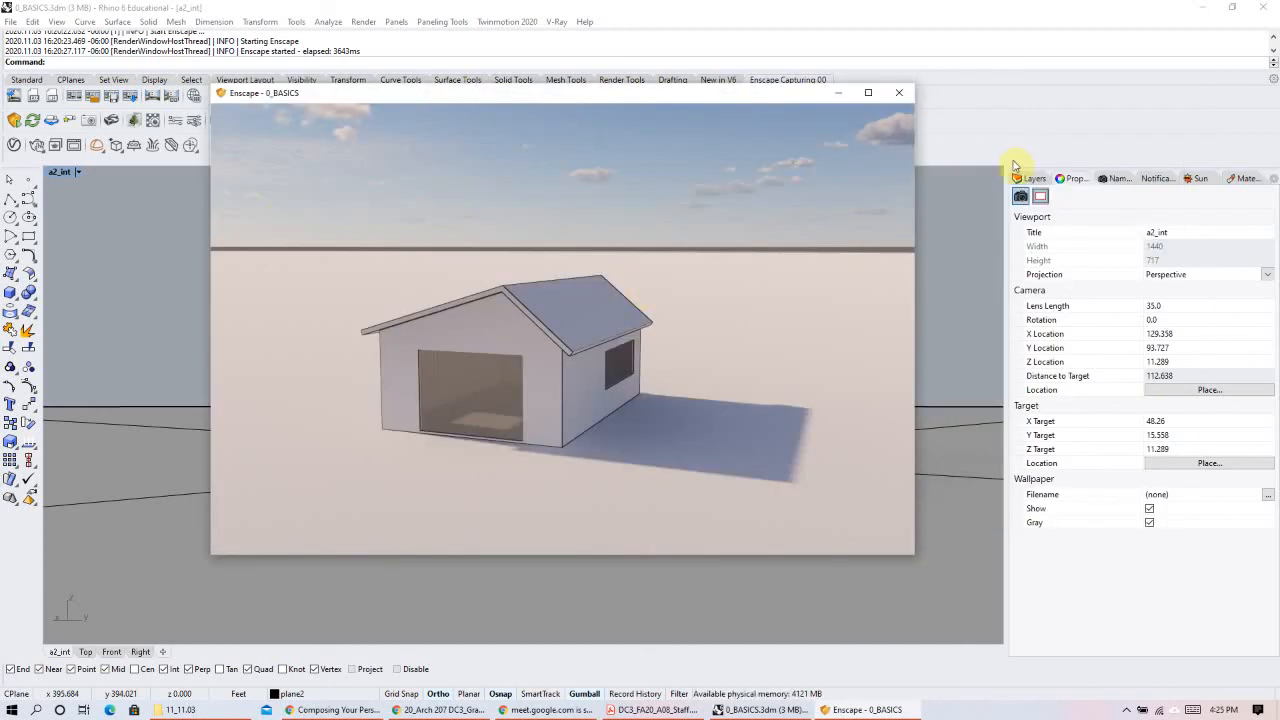
left_click(1196, 178)
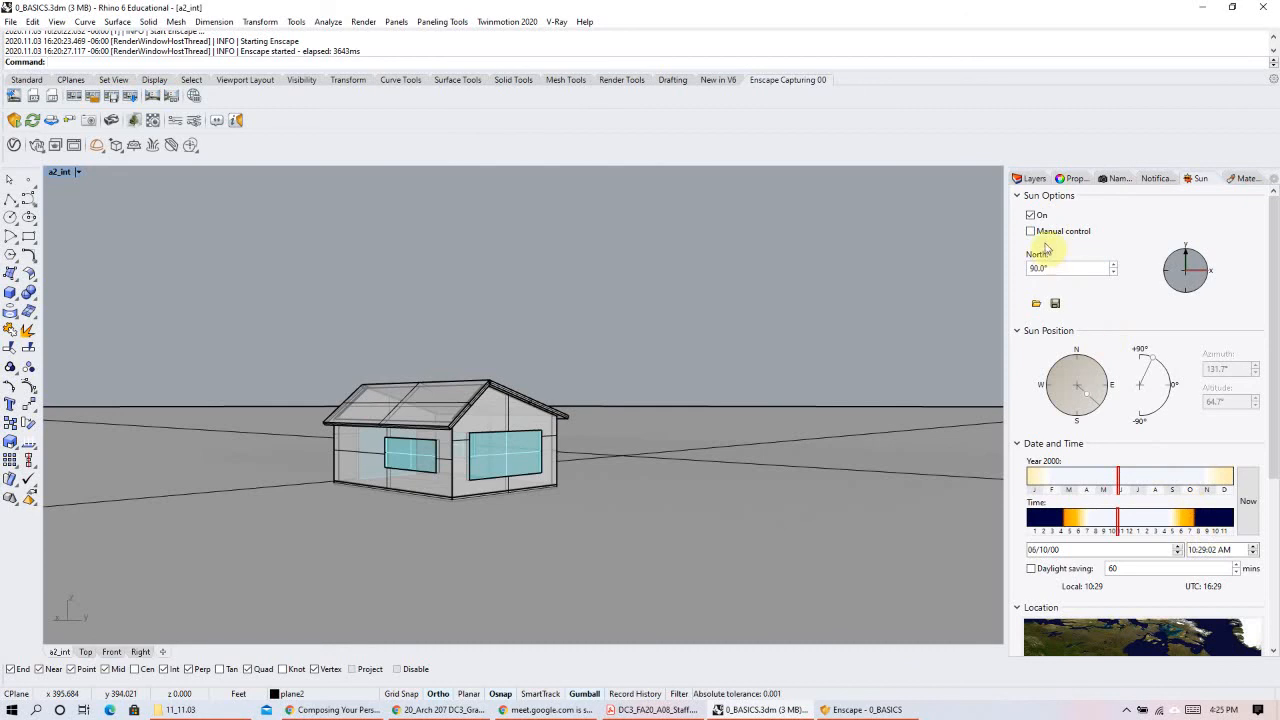
left_click_drag(1118, 486, 1117, 486)
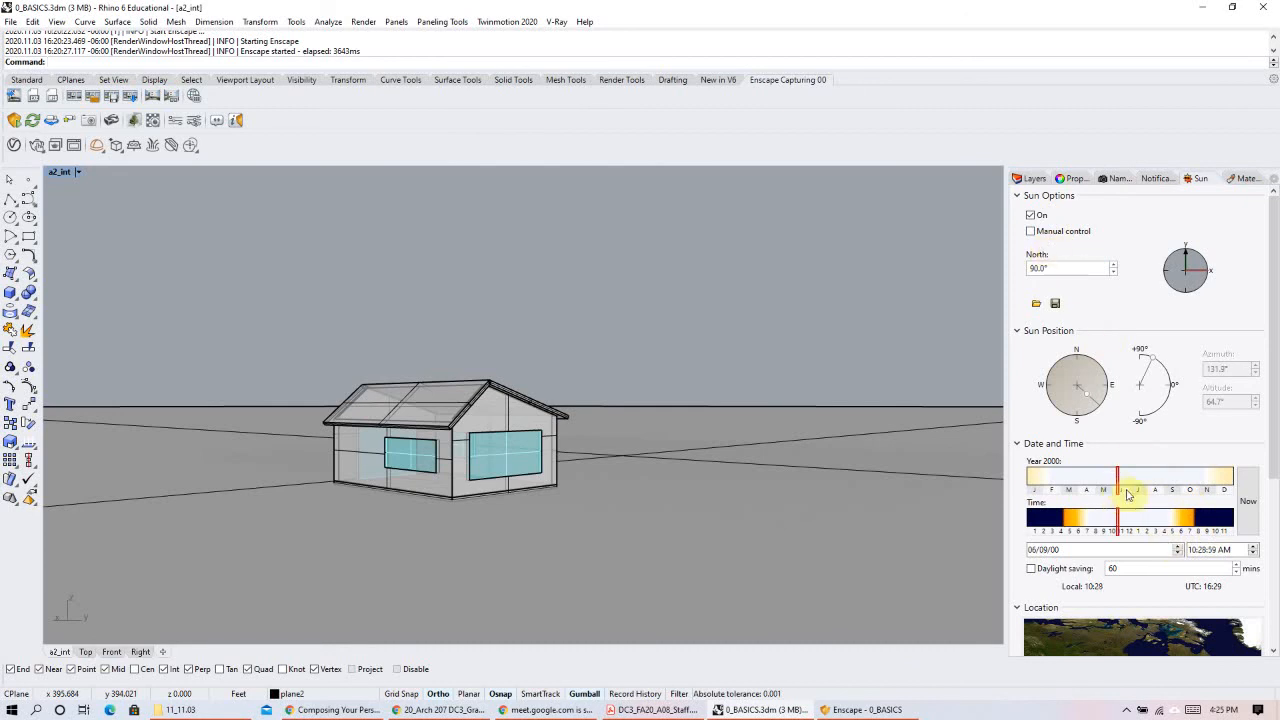
Step: Return to the Enscape render, orbit toward the gable opening, and scrub the time to evening and back to about 17:48
left_click(862, 706)
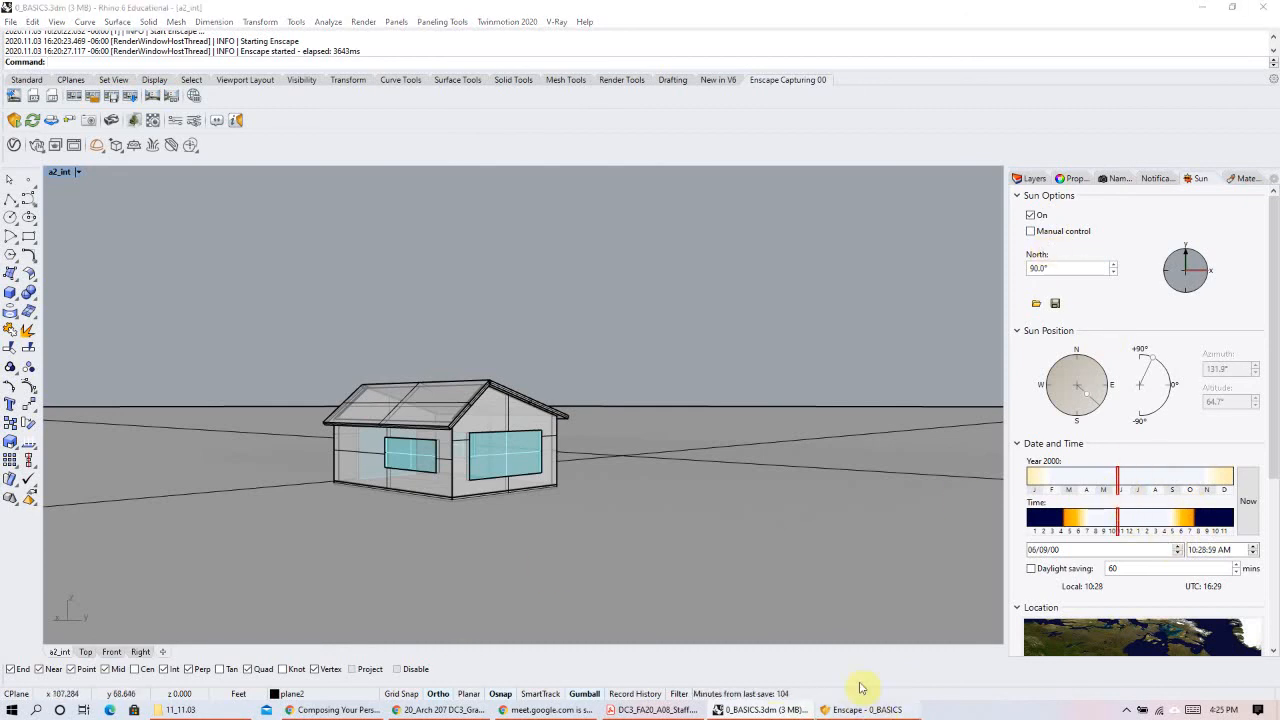
right_click_drag(451, 408, 700, 378)
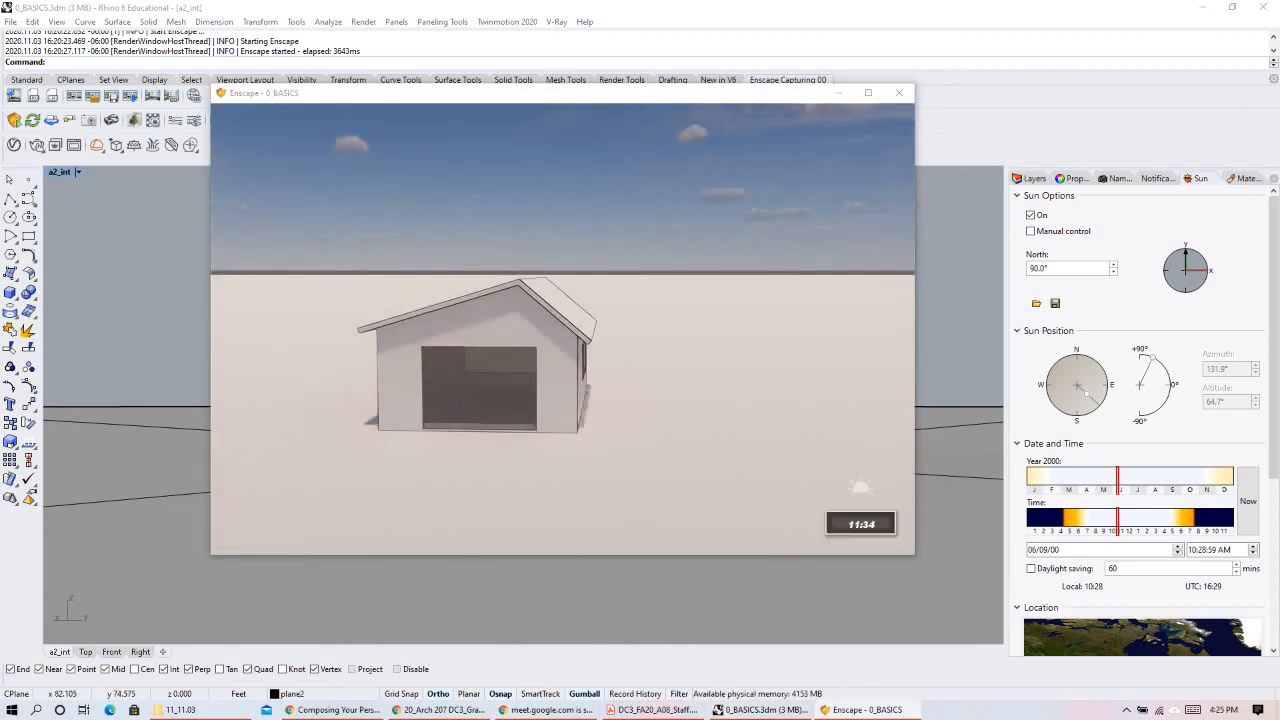
right_click_drag(268, 380, 460, 380, "shift")
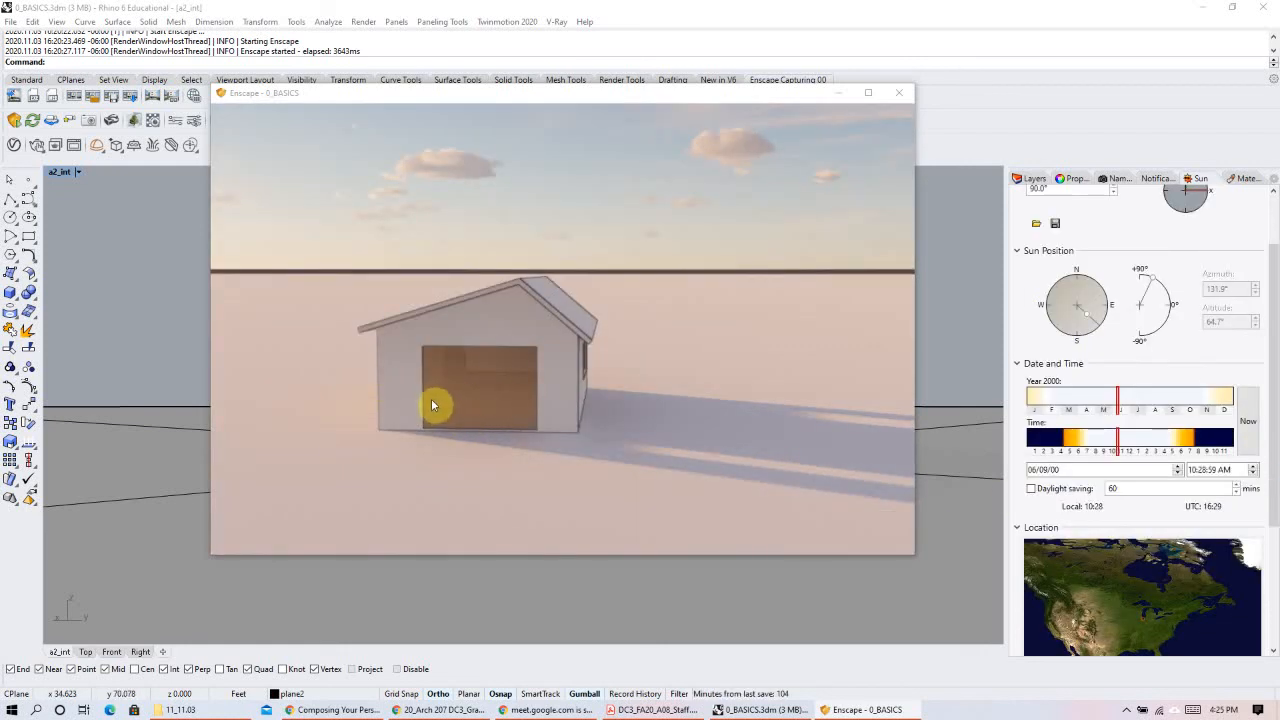
right_click_drag(427, 394, 350, 394, "shift")
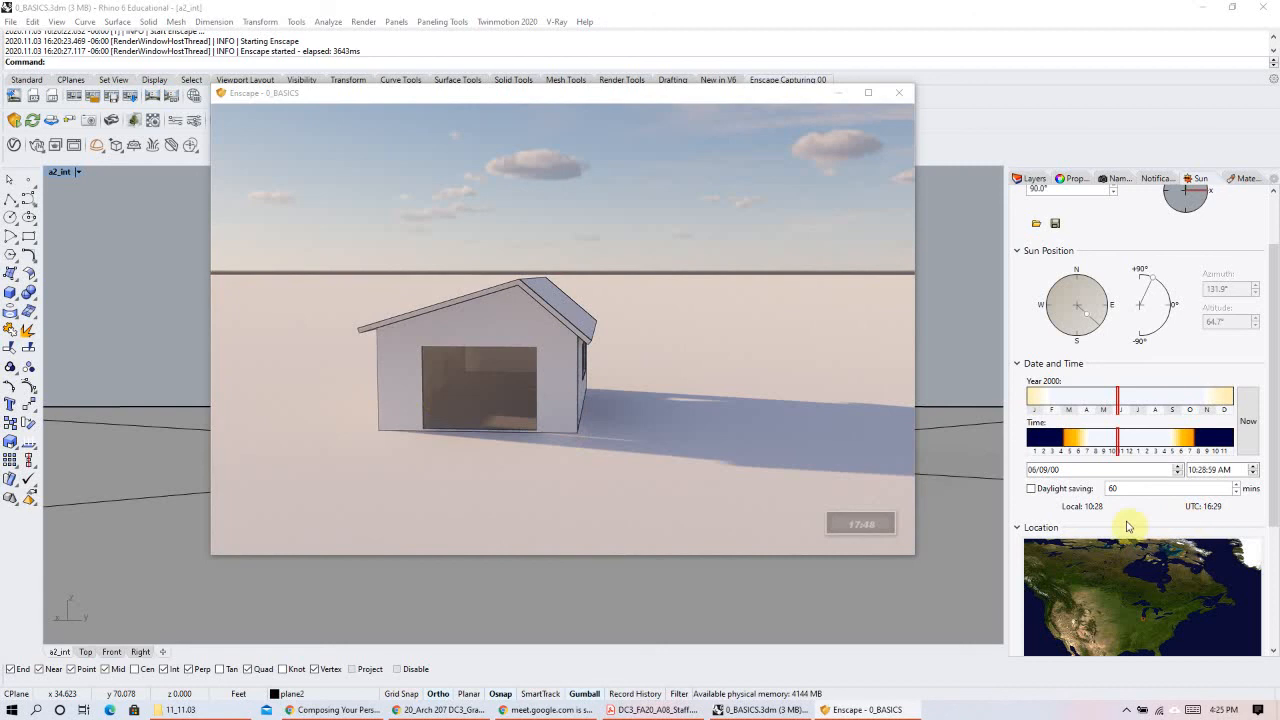
Step: Turn on daylight saving for the Rhino sun, check the shadows in Enscape, and set the date to 12/18/00
left_click(1031, 488)
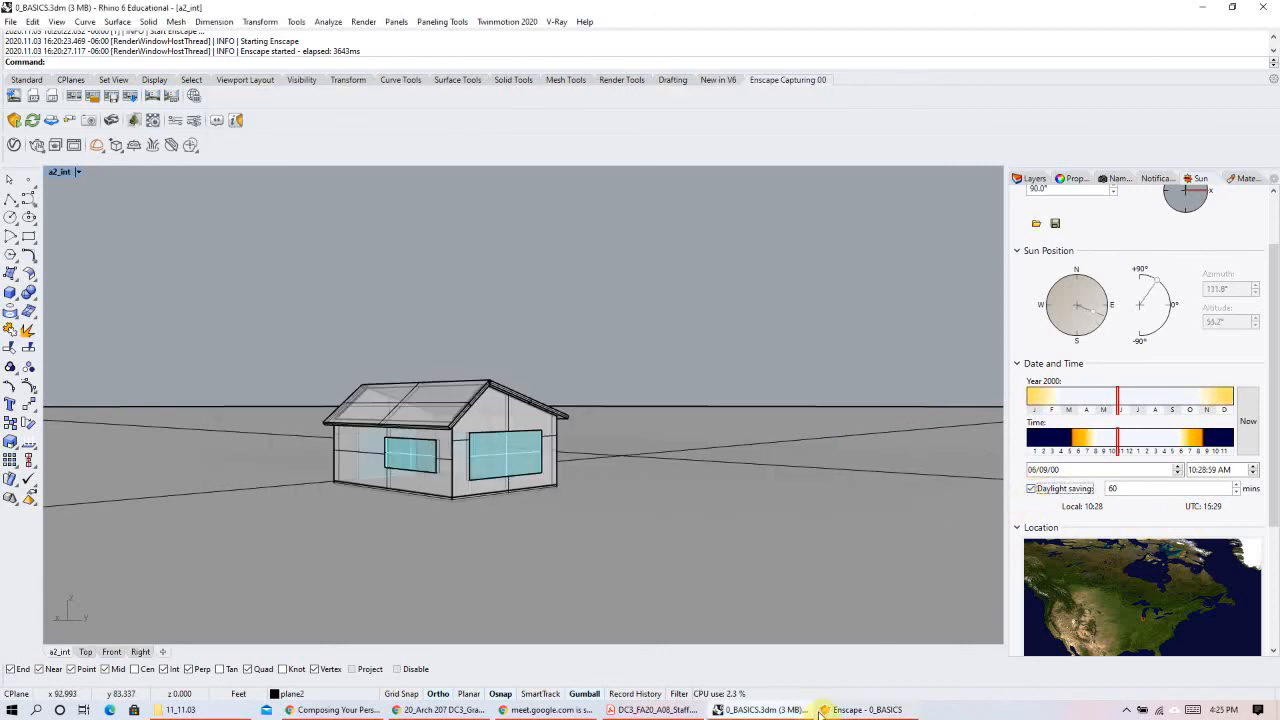
left_click(867, 709)
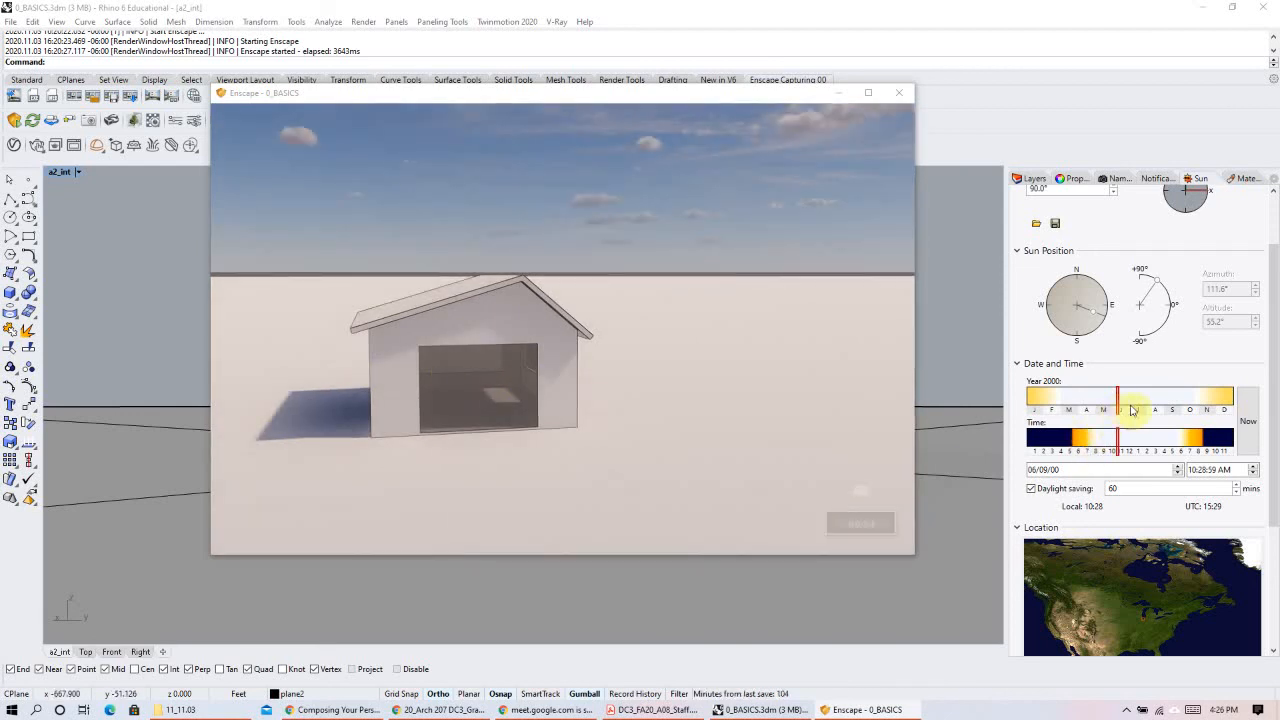
left_click(1227, 400)
left_click_drag(1226, 400, 1225, 400)
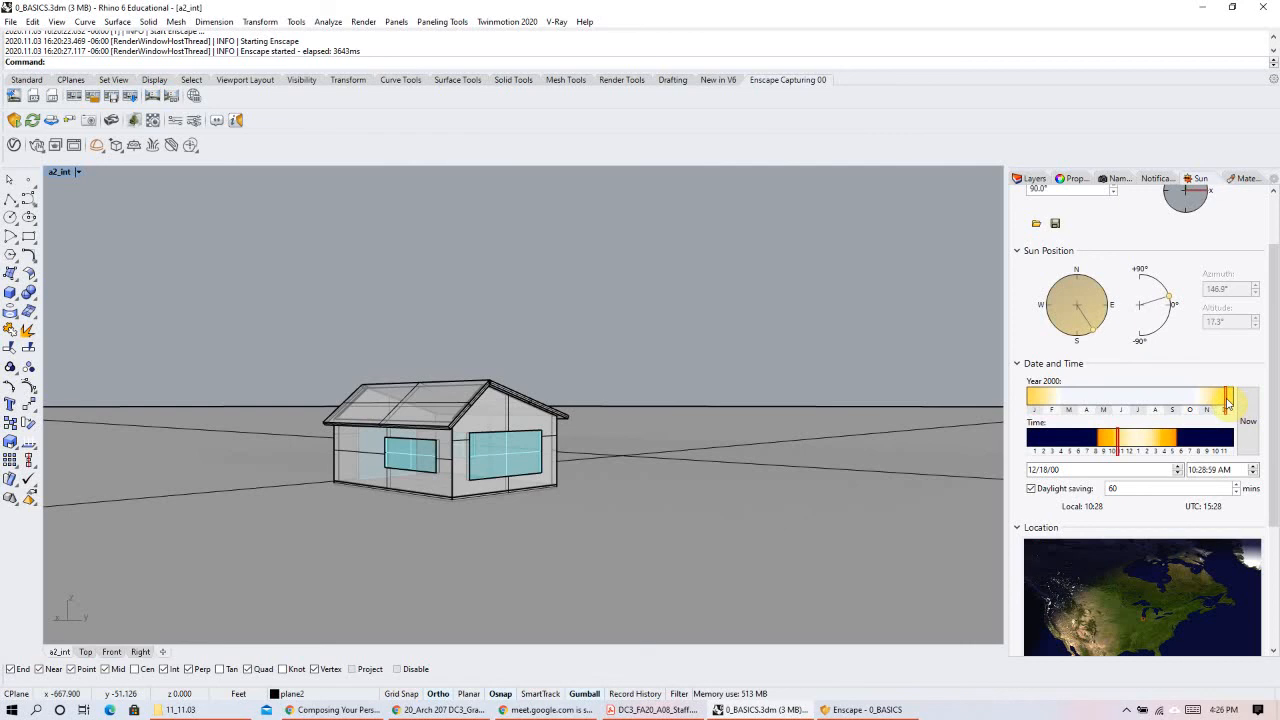
Step: Set the Rhino sun's time to about 3:32 PM, and advance the Enscape render's time of day to about 17:10
left_click(1133, 447)
left_click(1160, 447)
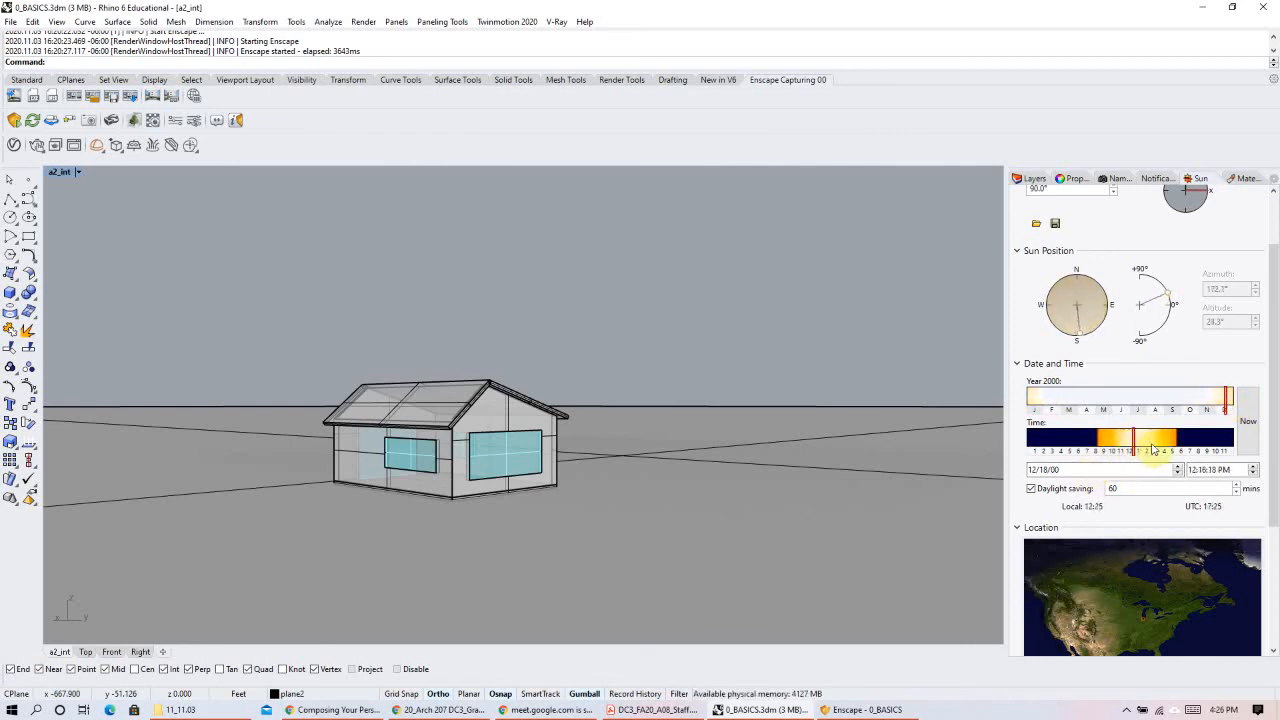
left_click(862, 710)
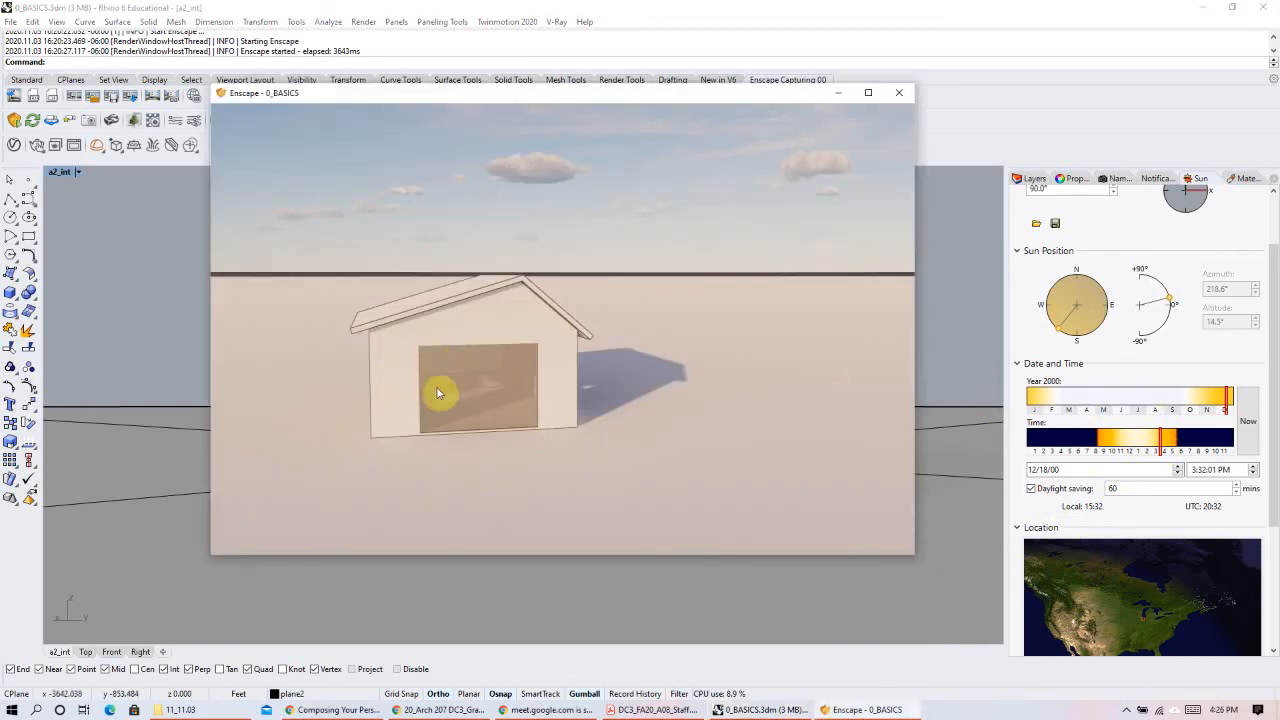
right_click_drag(586, 384, 750, 384, "shift")
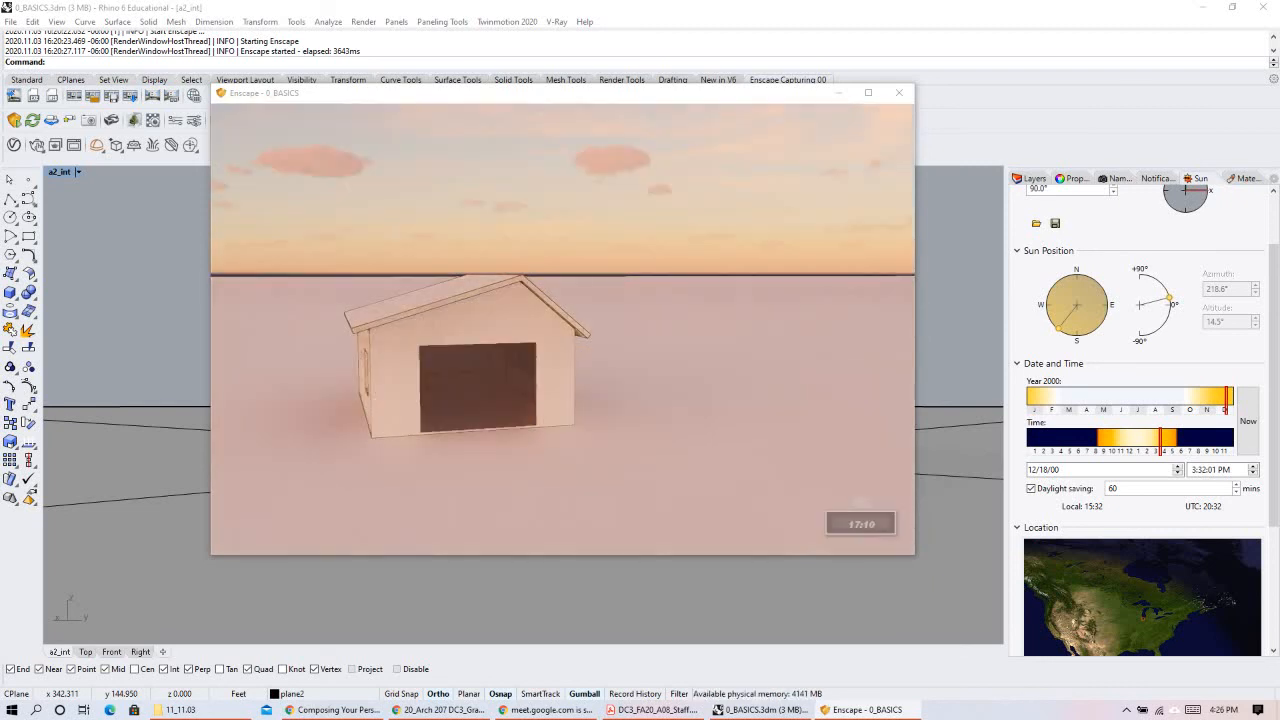
Step: Set the Rhino sun's date to 11/03/20 and compare it with the system's calendar
left_click_drag(1228, 410, 1206, 408)
left_click(1062, 471)
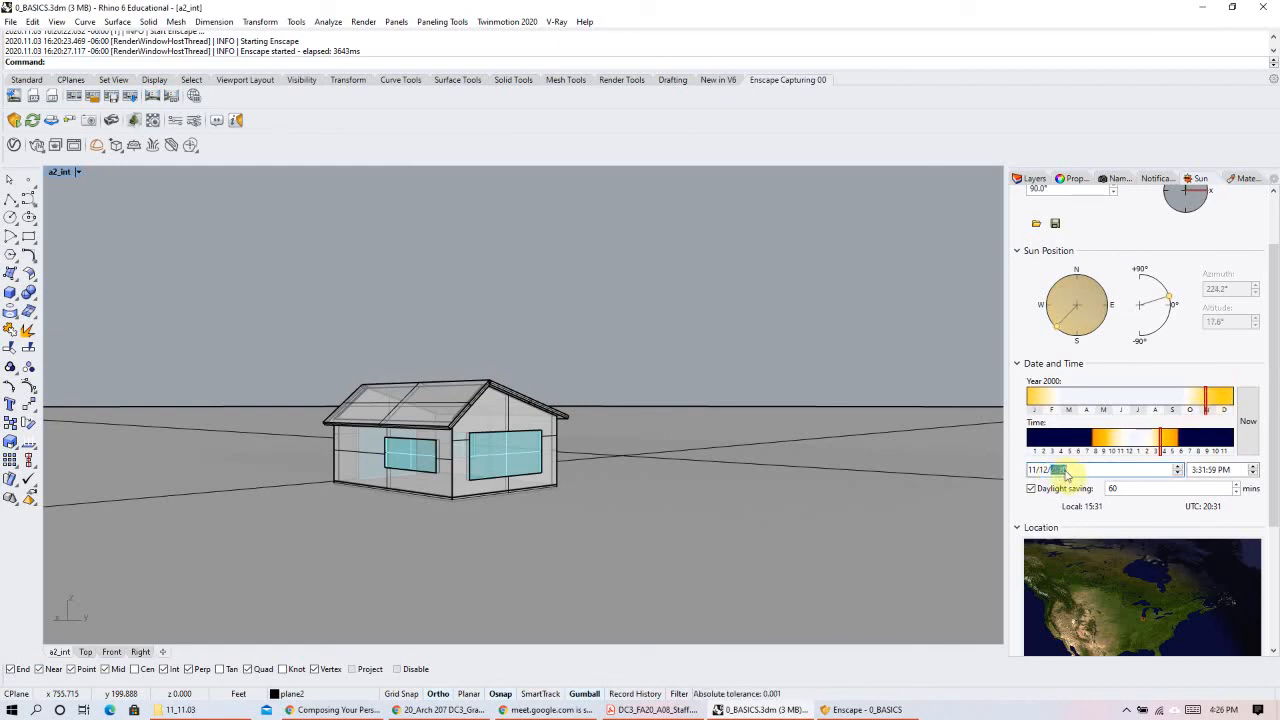
type("20")
left_click(1049, 471)
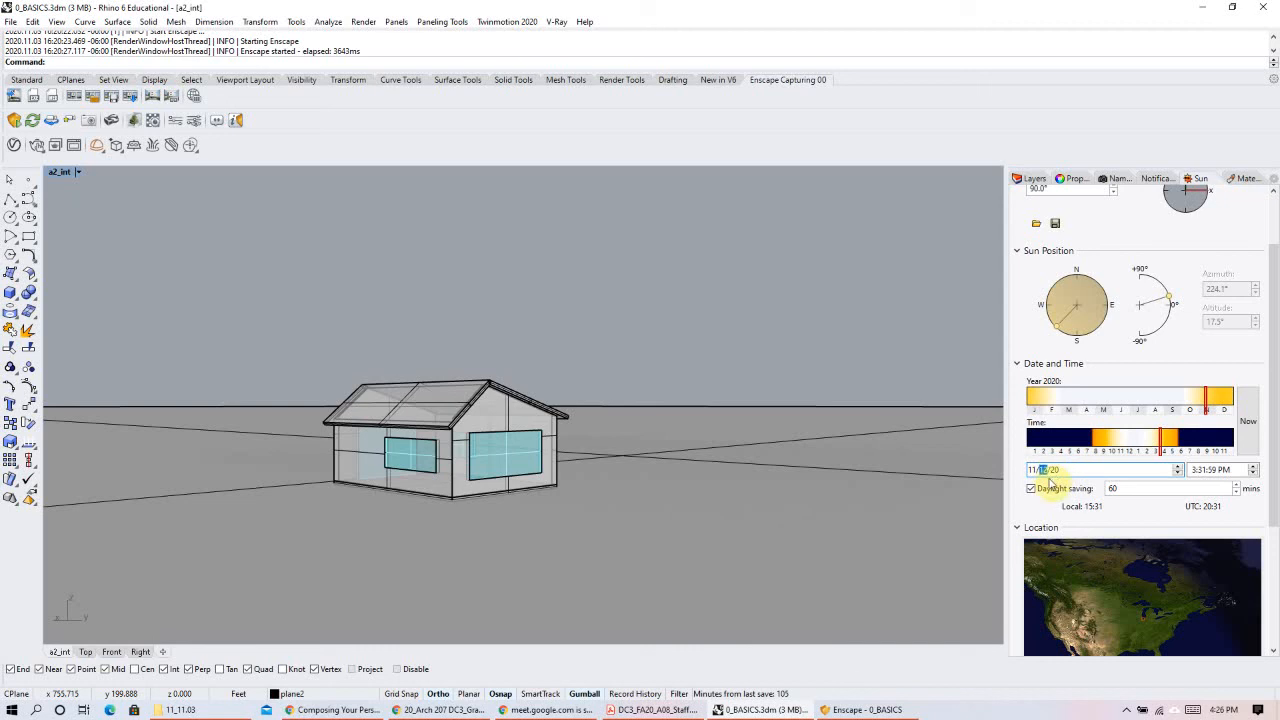
type("3")
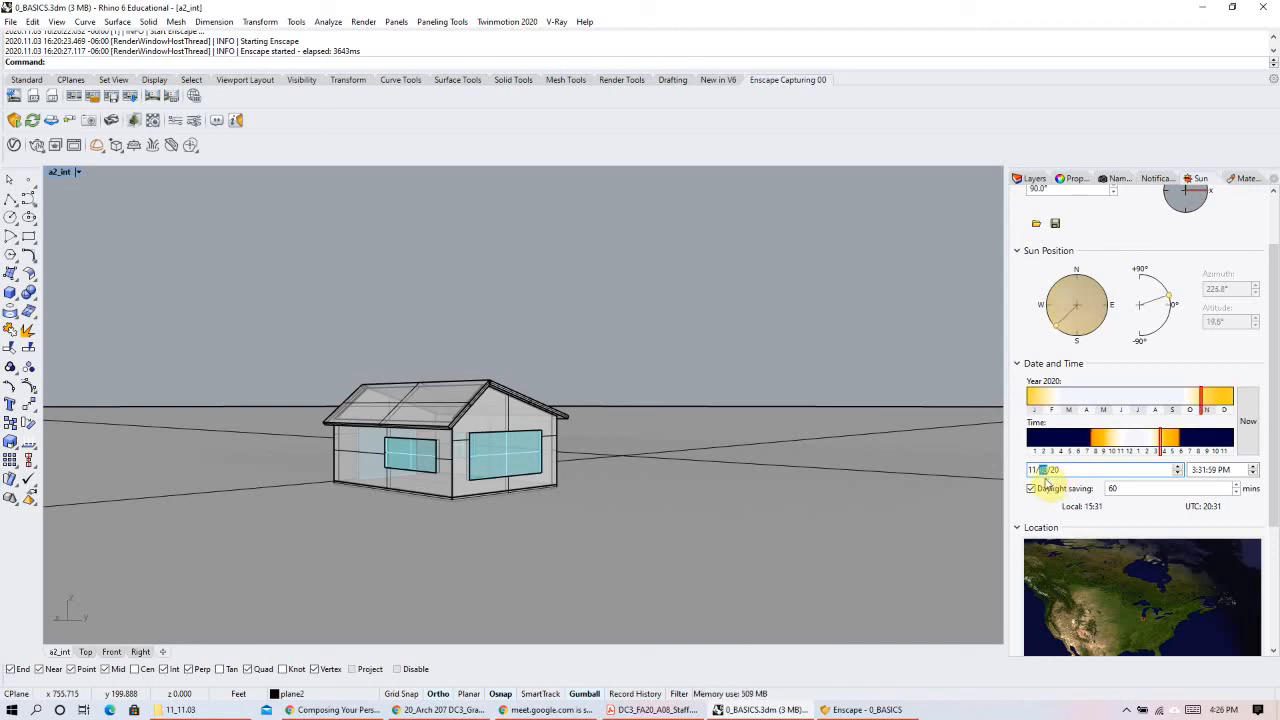
left_click(1077, 476)
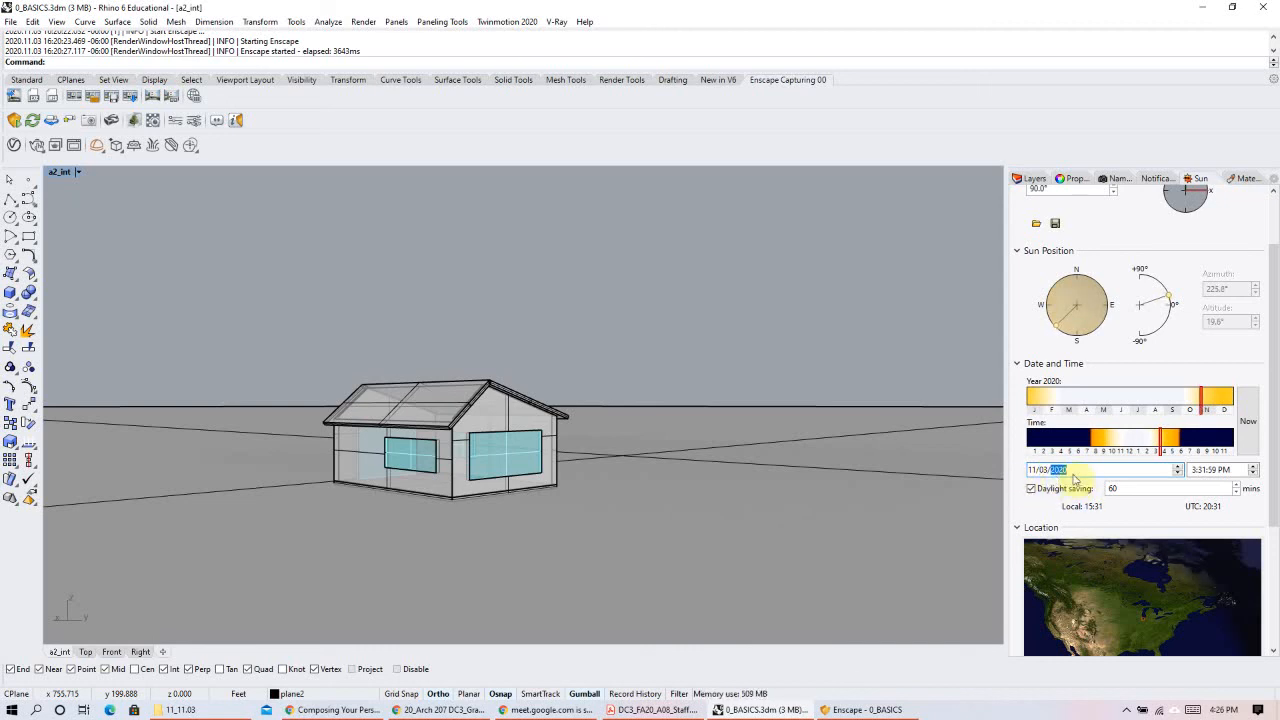
left_click(1226, 712)
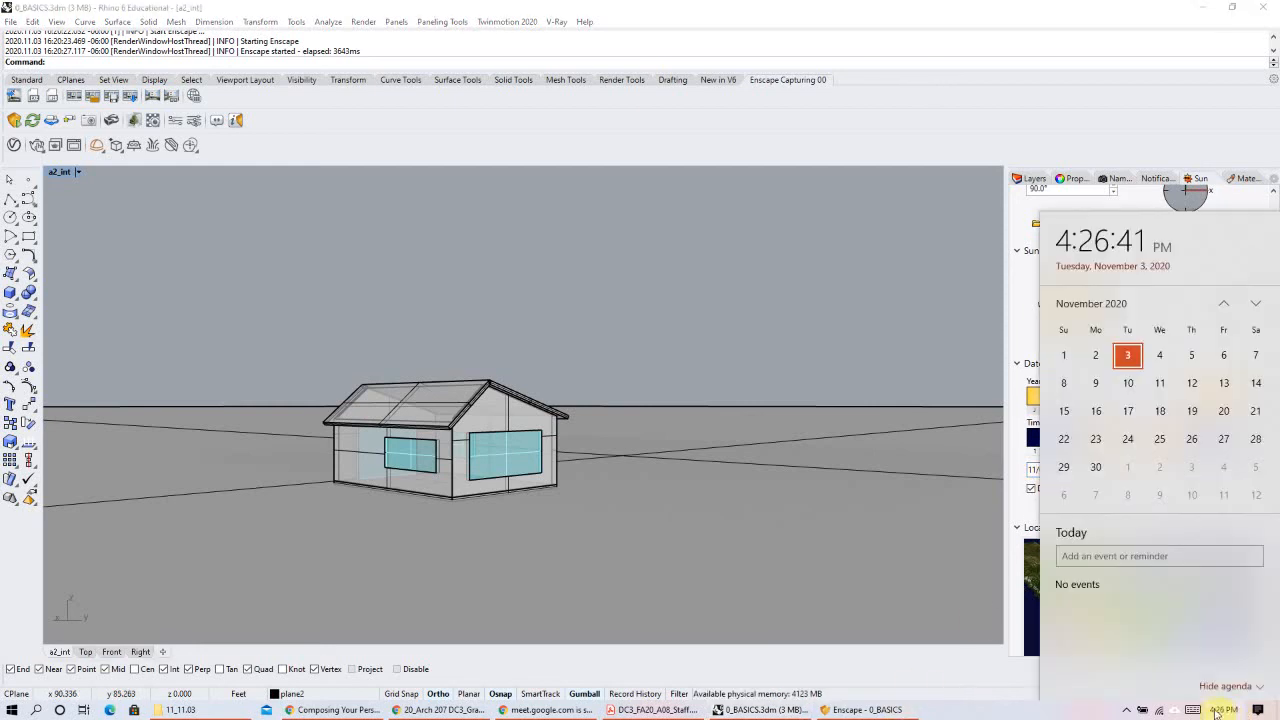
Step: Return to the Enscape render, scrub the time to about 17:46 and back to 15:50, and orbit to look down on the house
left_click(862, 709)
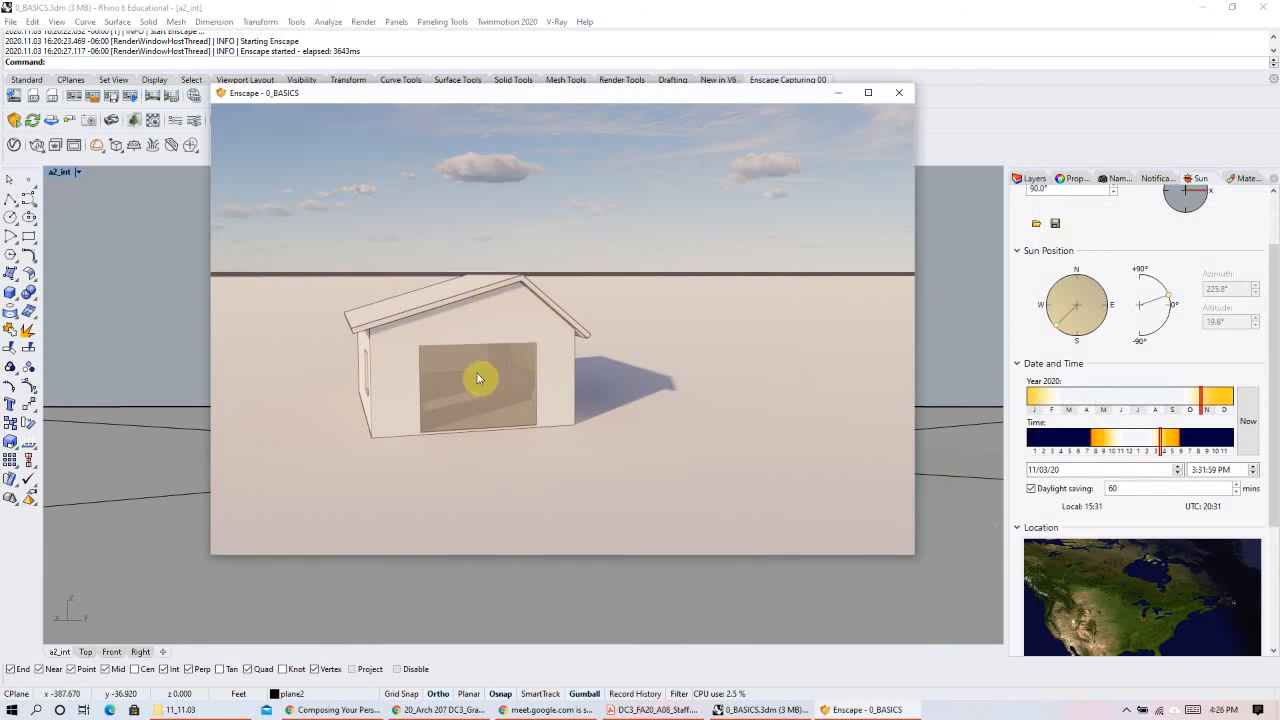
right_click_drag(366, 380, 618, 380, "shift")
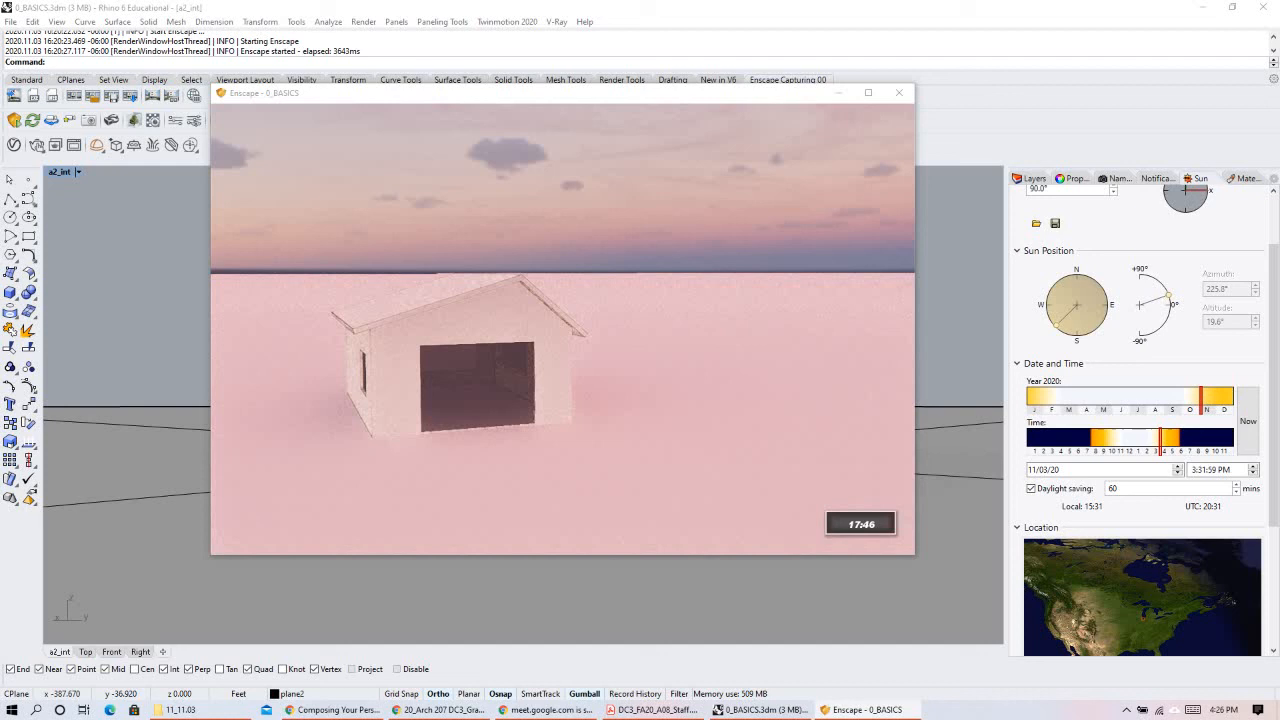
right_click_drag(618, 380, 575, 440, "shift")
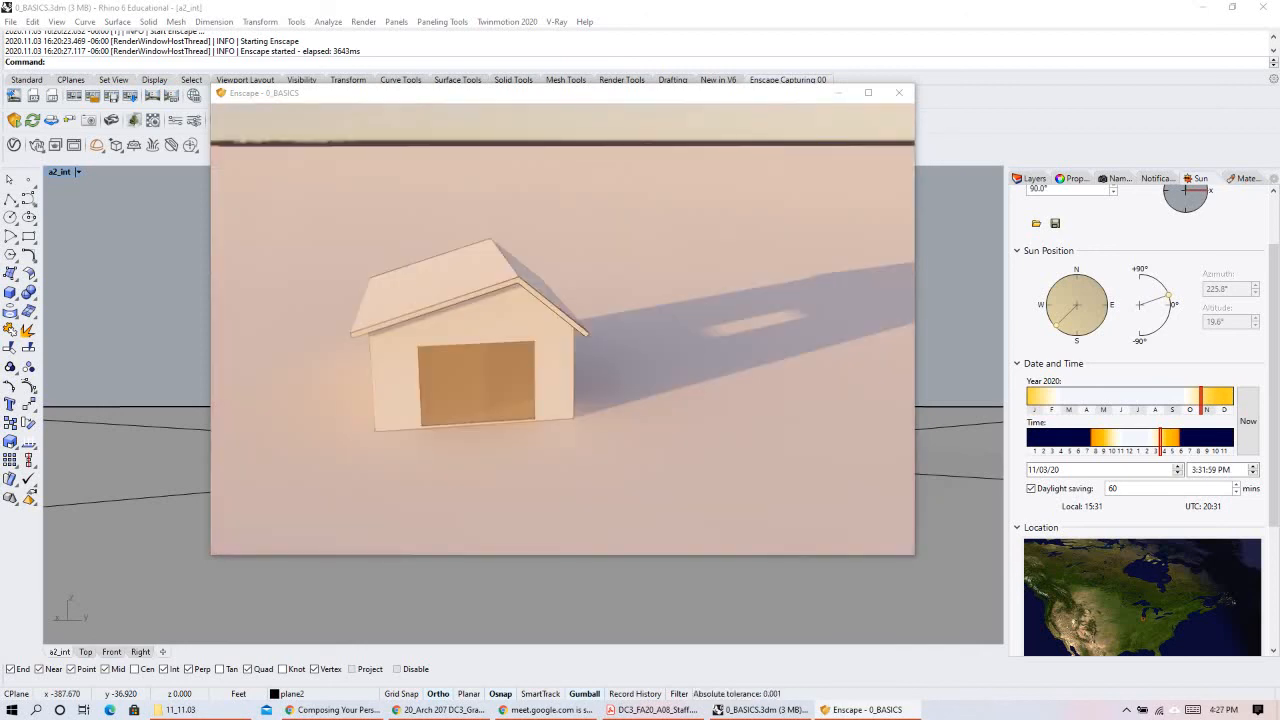
right_click_drag(544, 320, 495, 365)
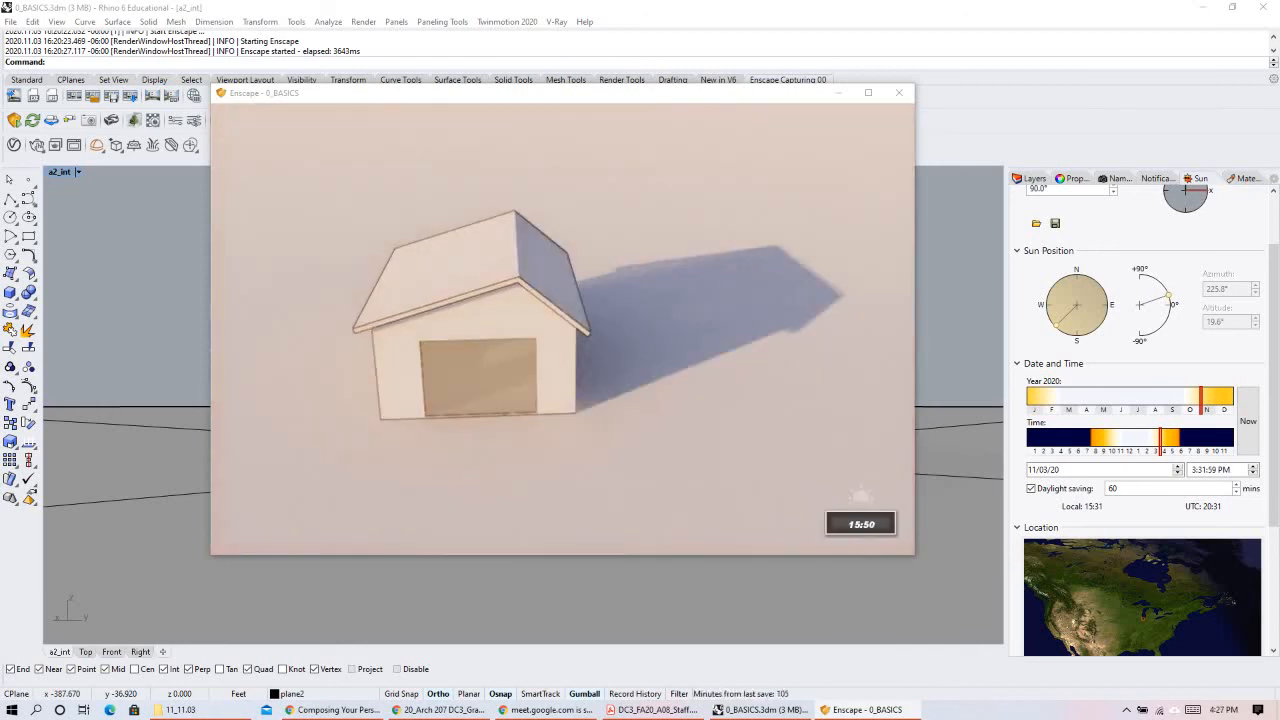
right_click_drag(511, 270, 510, 304)
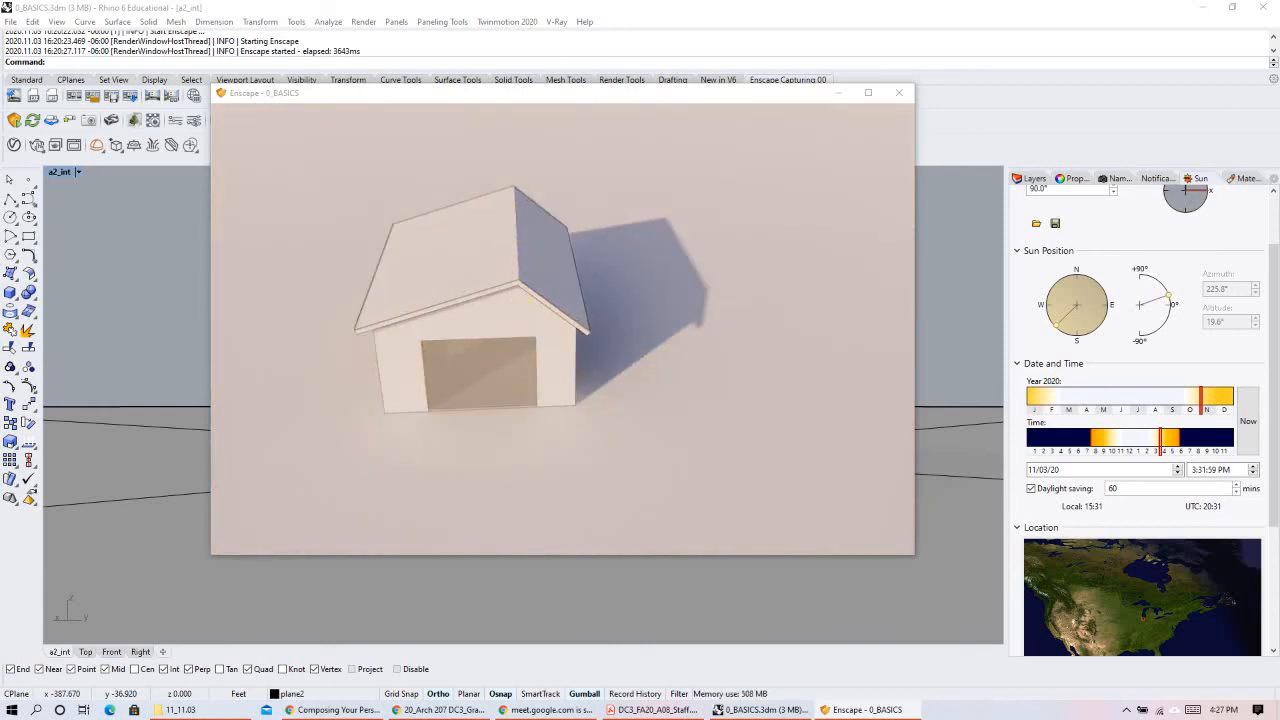
Step: Scrub the Enscape render's time of day back through 10:47 to about 09:39 in the morning
right_click_drag(530, 298, 414, 300, "shift")
right_click_drag(690, 265, 651, 264, "shift")
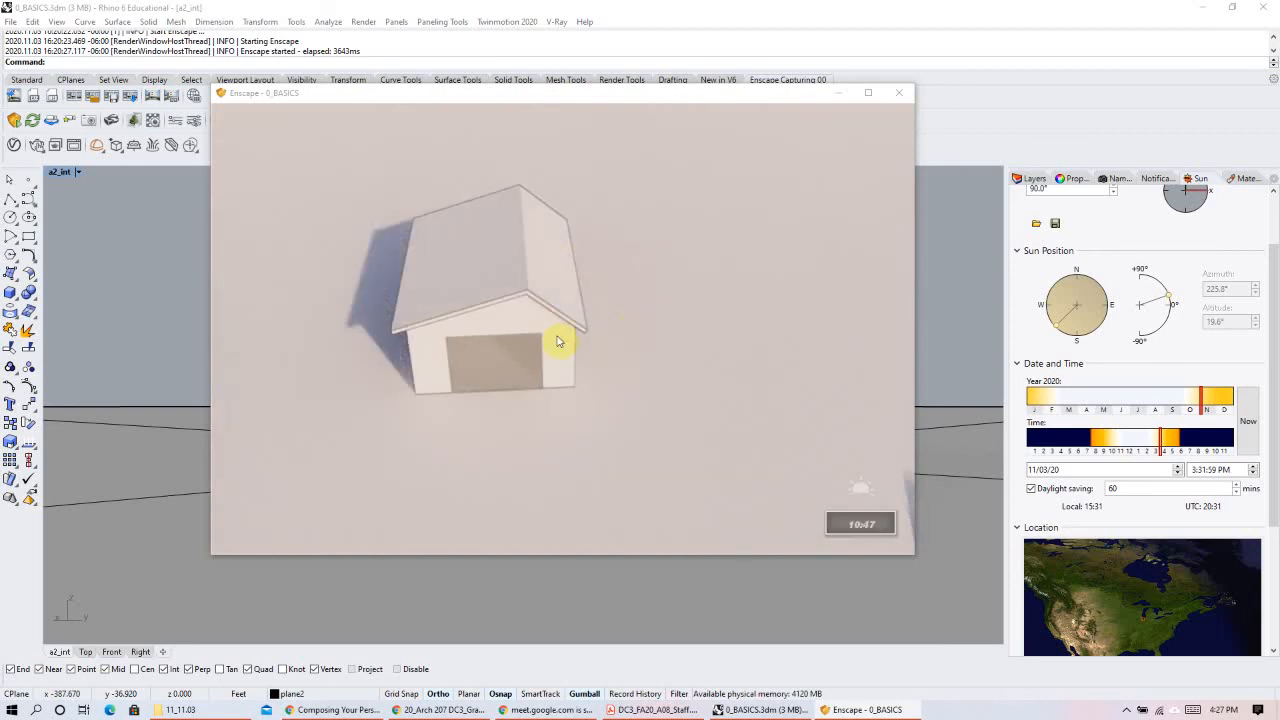
right_click_drag(560, 340, 535, 340, "shift")
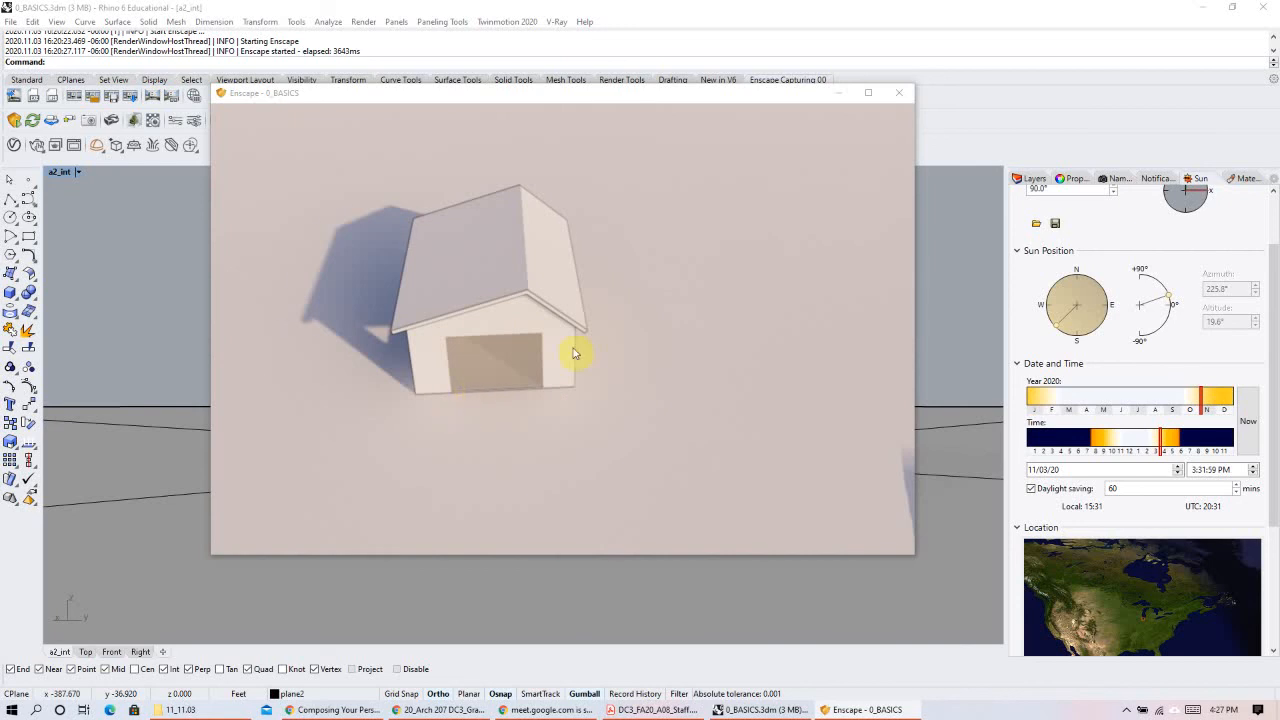
right_click_drag(574, 351, 540, 351, "shift")
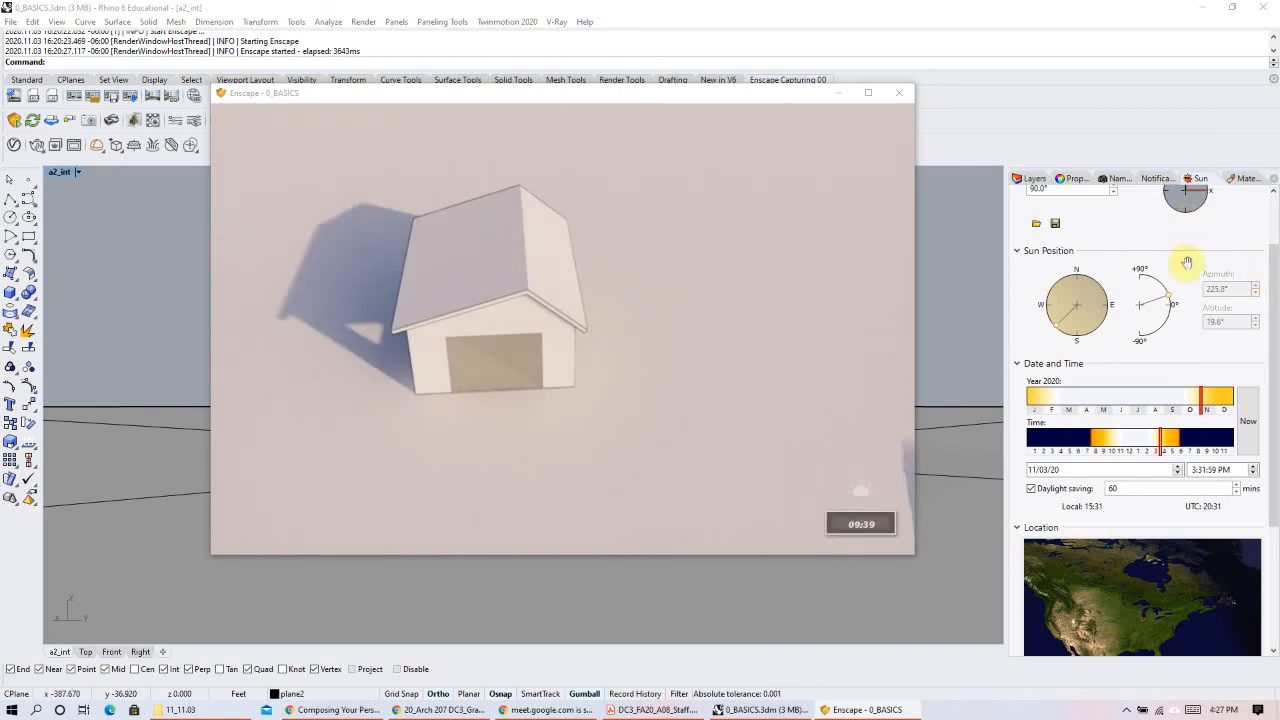
Step: Rotate the sun's north direction to about 268.4° and scrub the Enscape time between about 13:56 and 09:20 to study the shadows
scroll(1168, 272, "up", 2)
left_click_drag(1168, 272, 1186, 300)
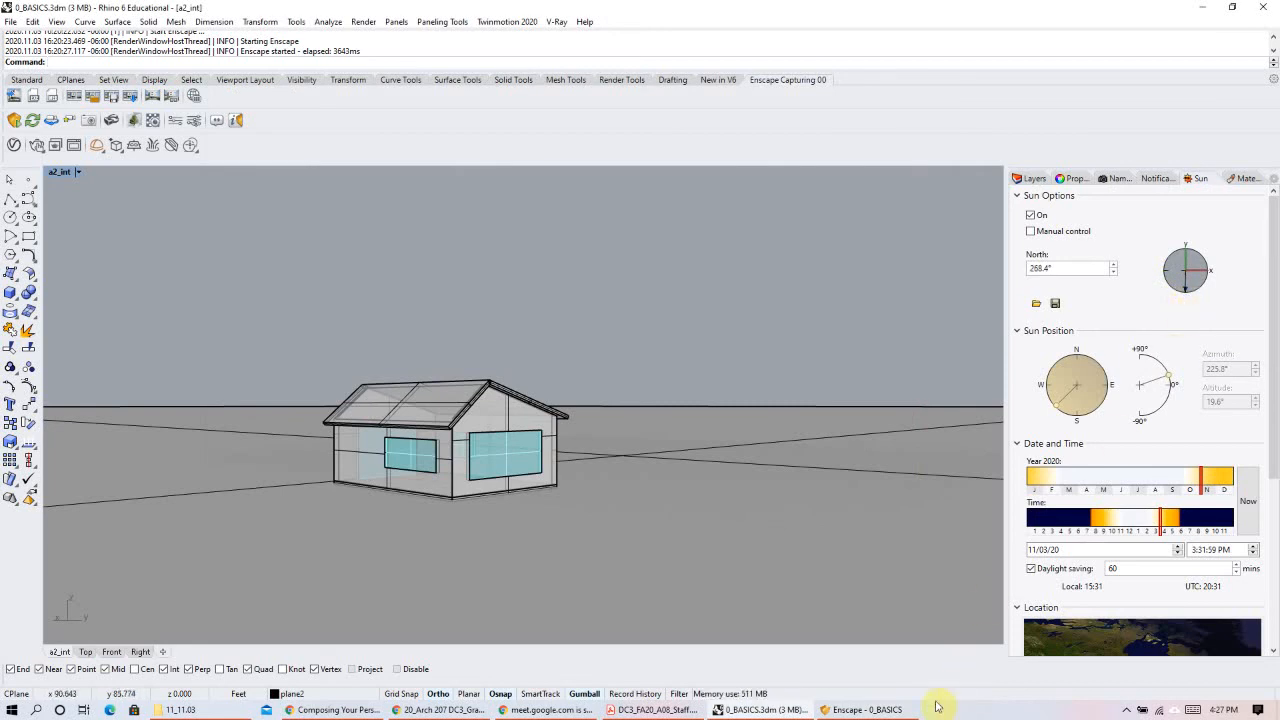
left_click(866, 709)
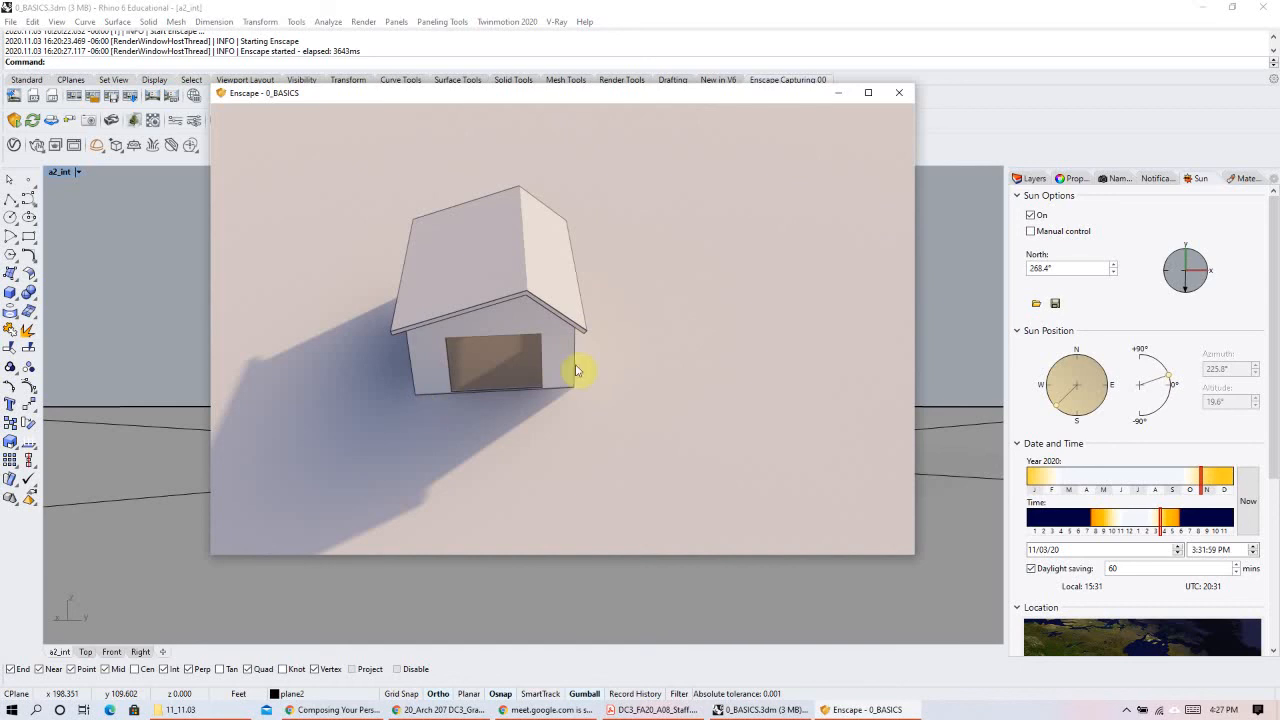
right_click_drag(410, 362, 480, 362, "shift")
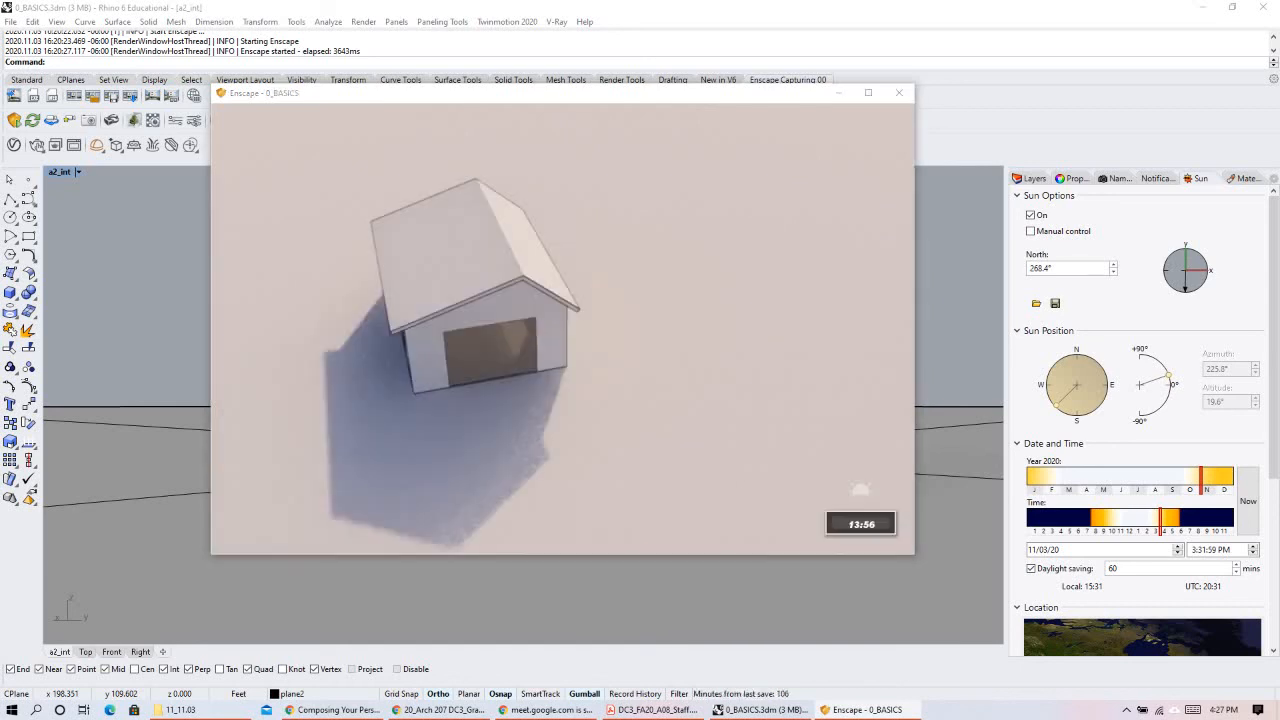
right_click_drag(650, 205, 423, 151, "shift")
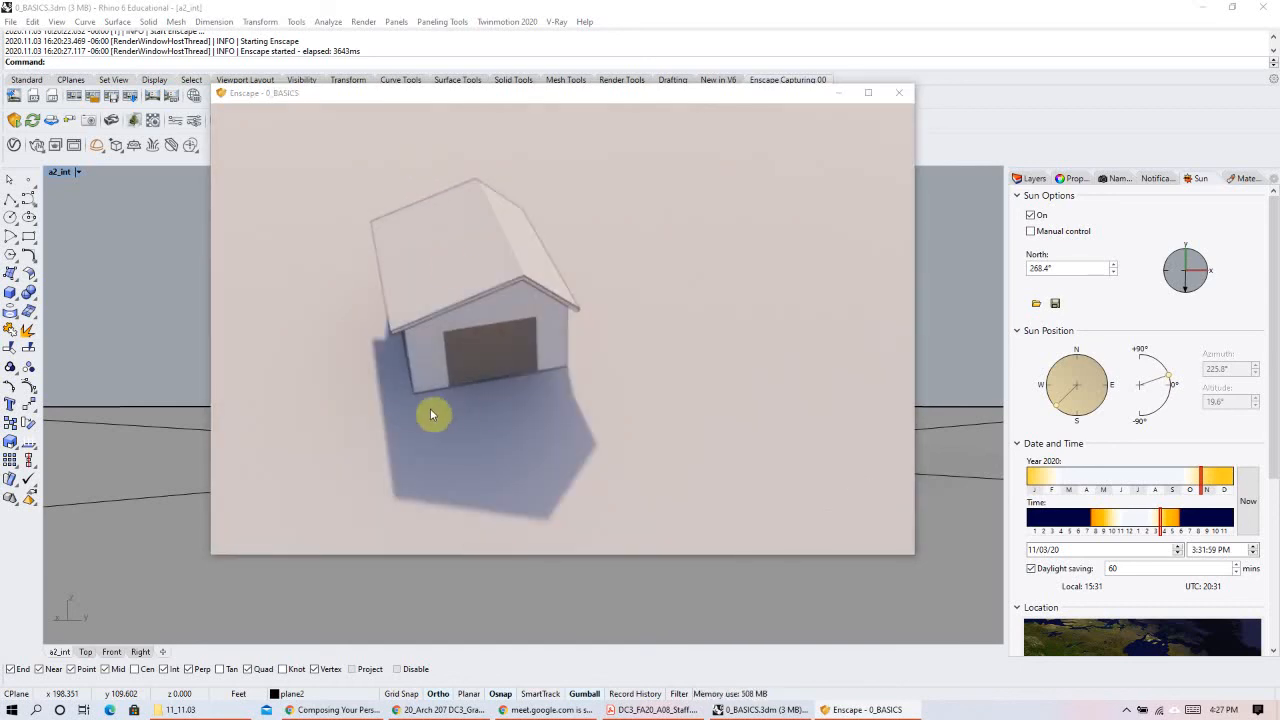
right_click_drag(520, 364, 650, 364, "shift")
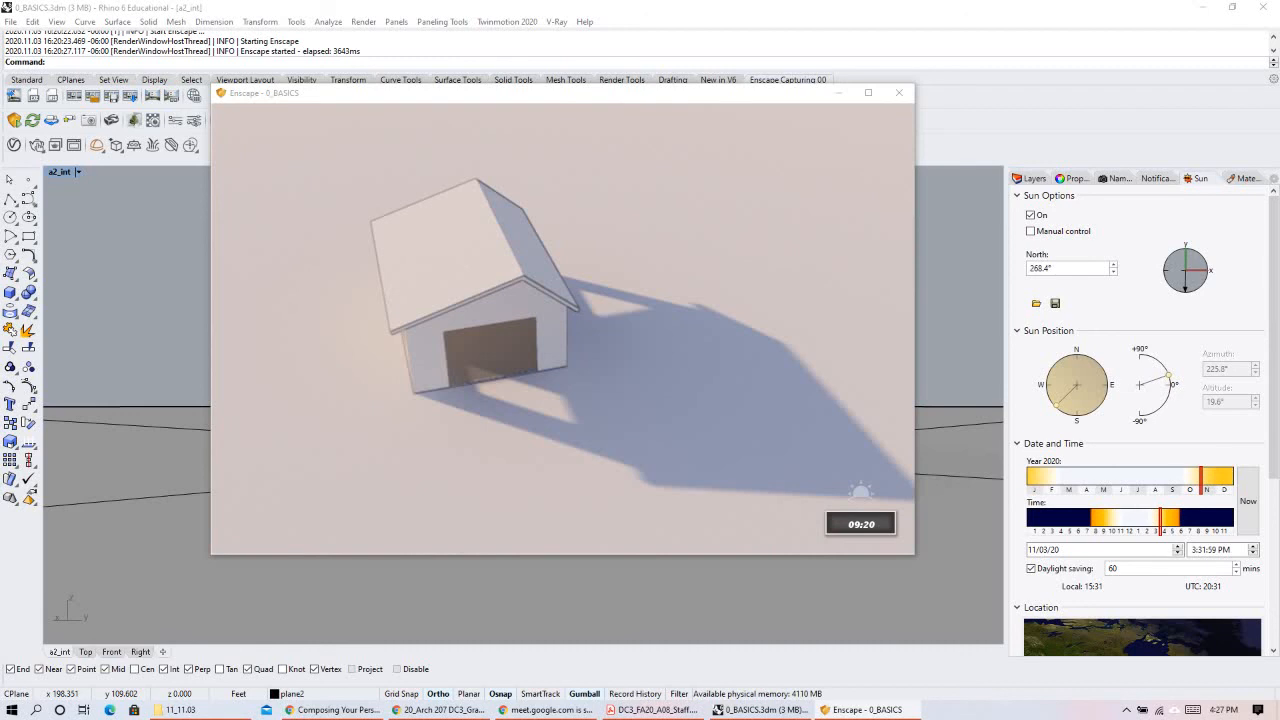
right_click_drag(650, 364, 488, 364, "shift")
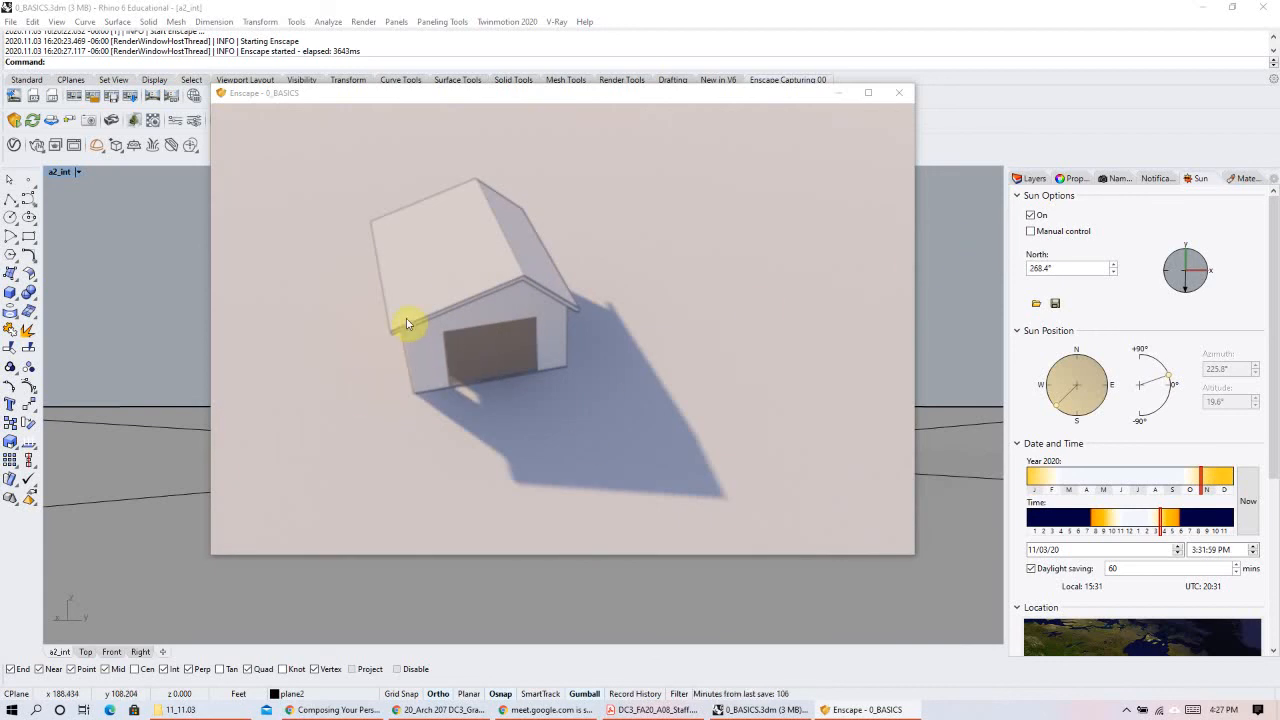
Step: Orbit the render to the opposite gable, rotate the sun's north direction to about 327.7°, and check the shadow in Enscape
right_click_drag(440, 370, 545, 362)
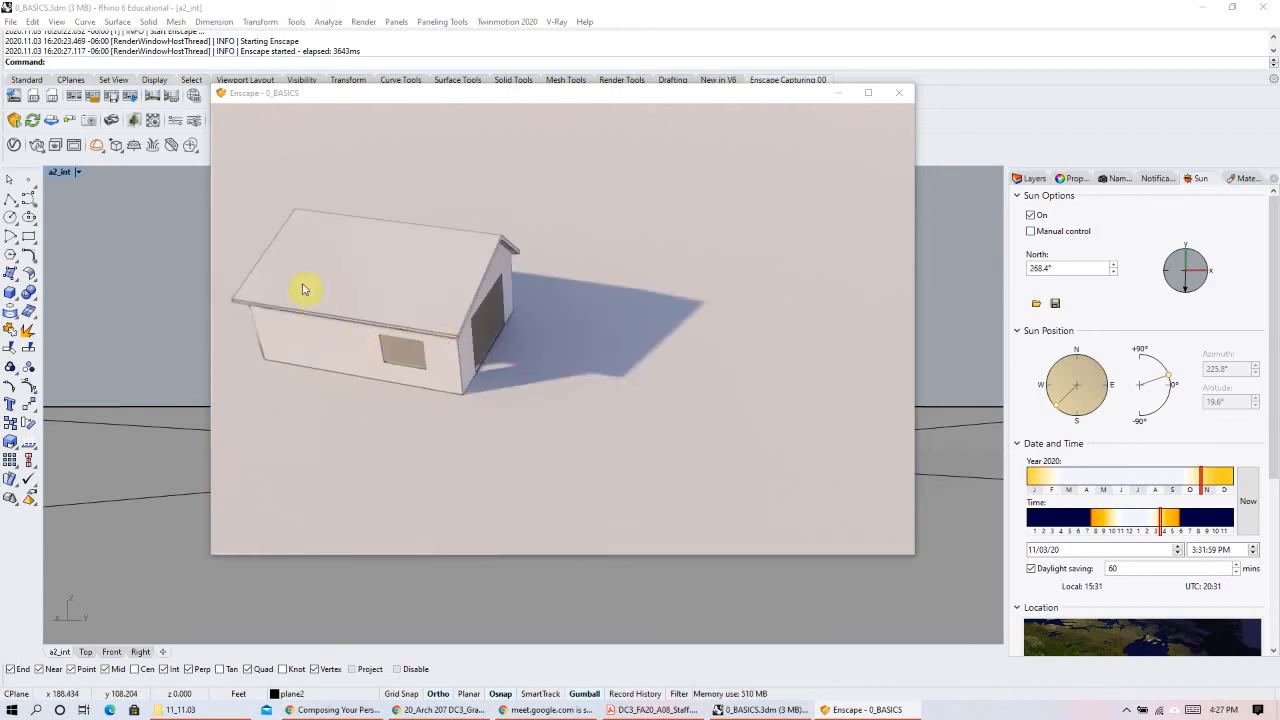
right_click_drag(350, 388, 395, 390)
right_click_drag(500, 360, 560, 392)
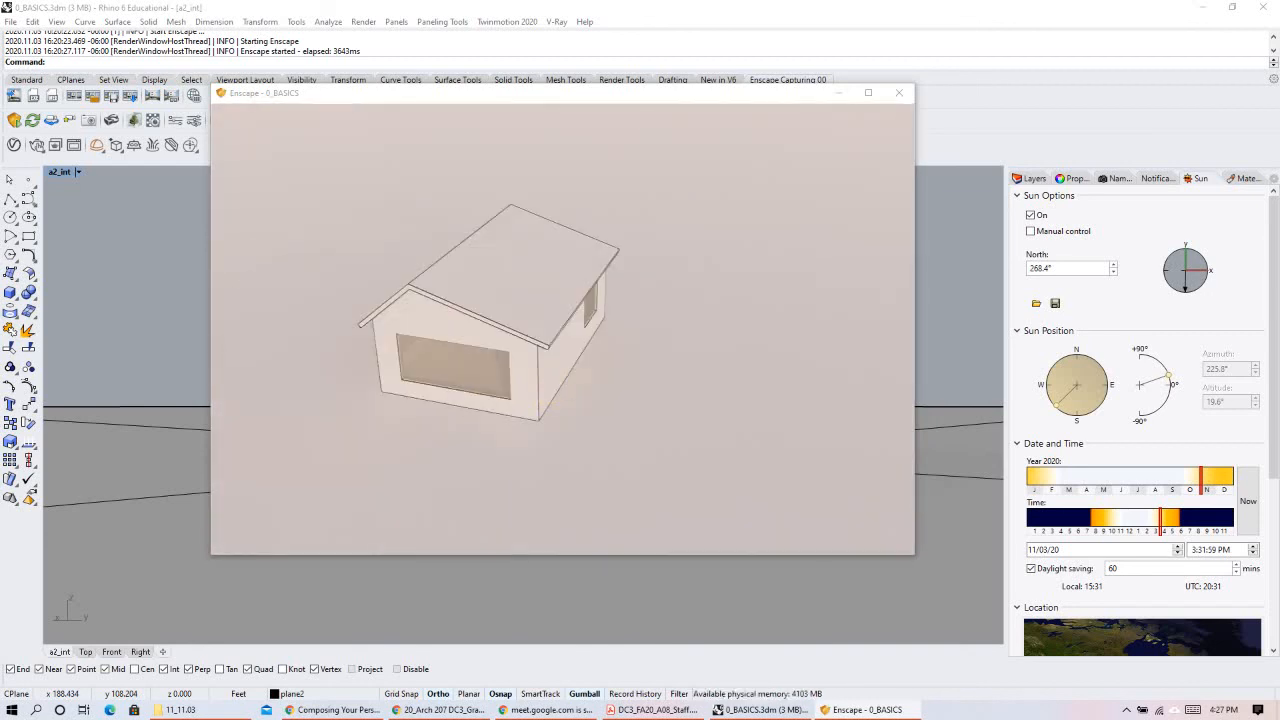
right_click_drag(808, 267, 724, 206)
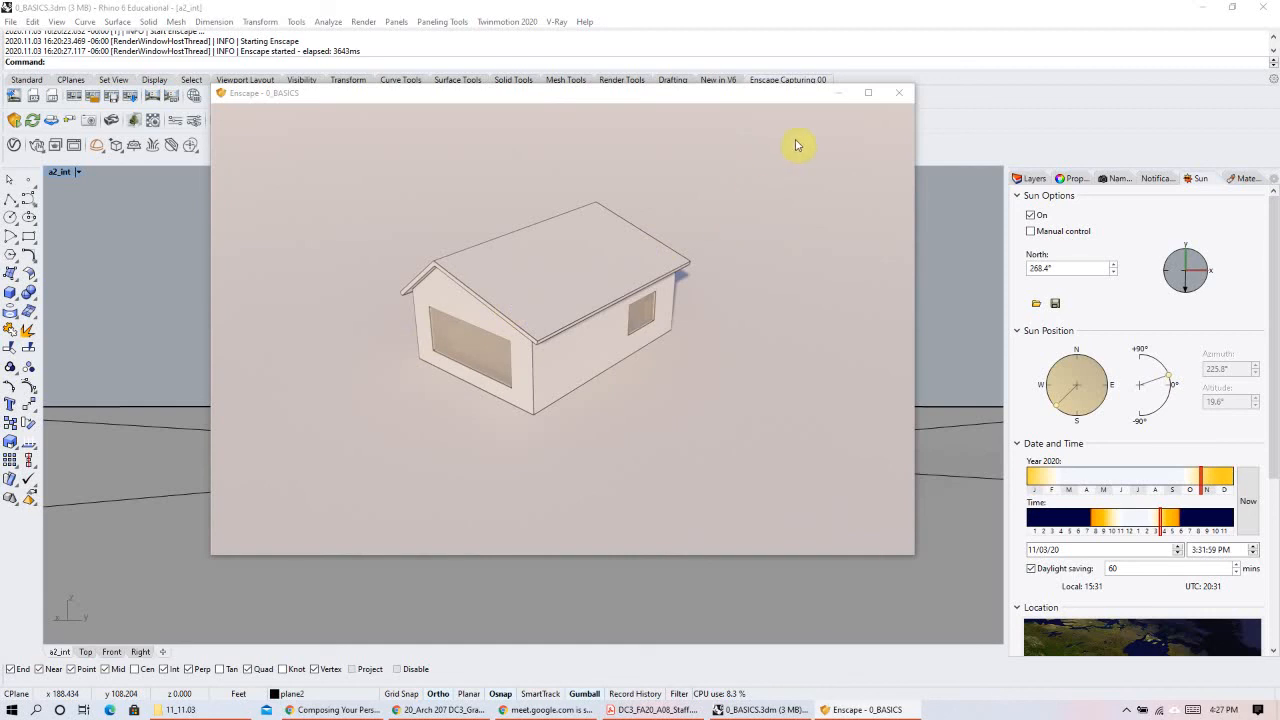
left_click(1196, 284)
left_click_drag(1197, 284, 1203, 281)
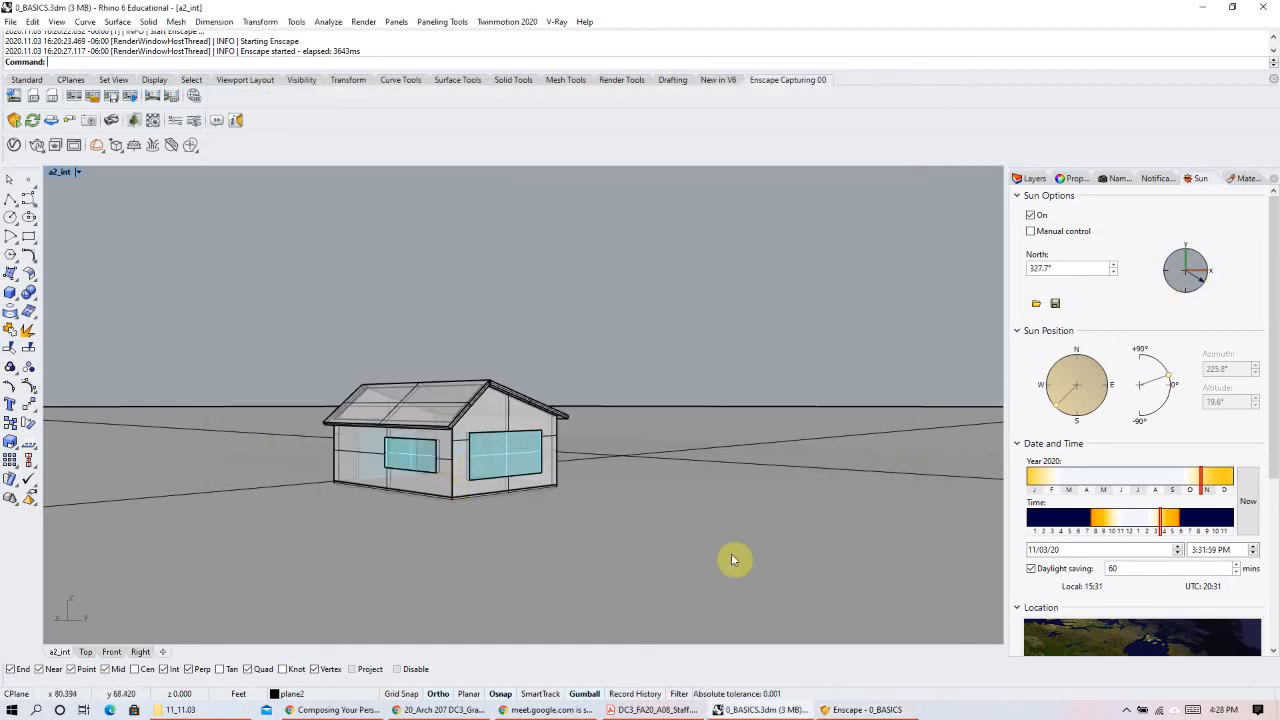
left_click(866, 709)
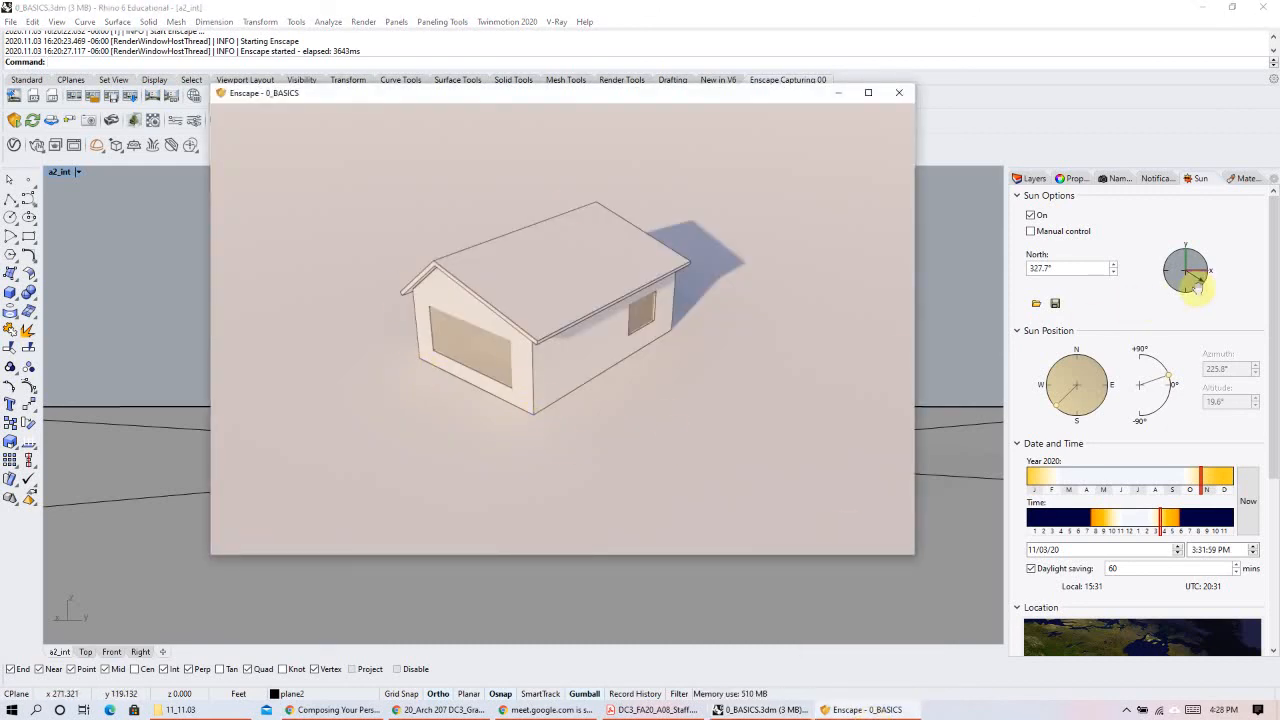
Step: Set the sun's north direction back to exactly 90° and check the shadow in the Enscape render
left_click_drag(1197, 284, 1180, 262)
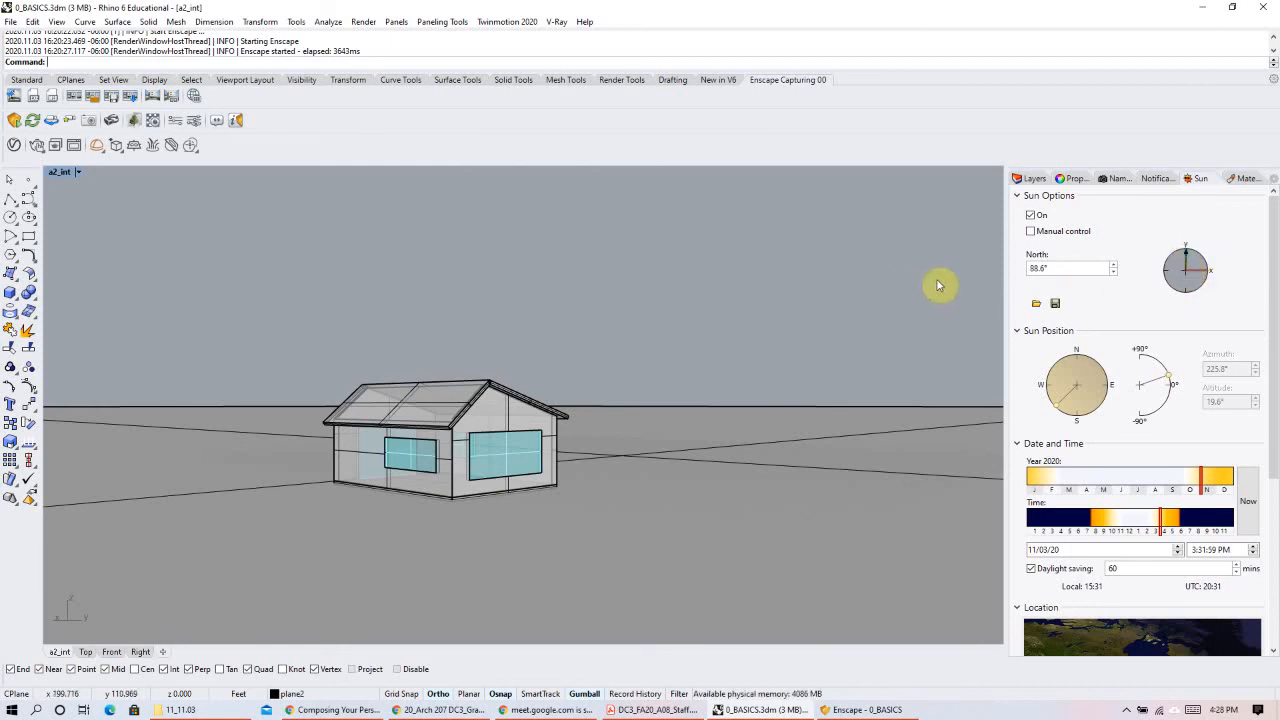
type("90")
key("Return")
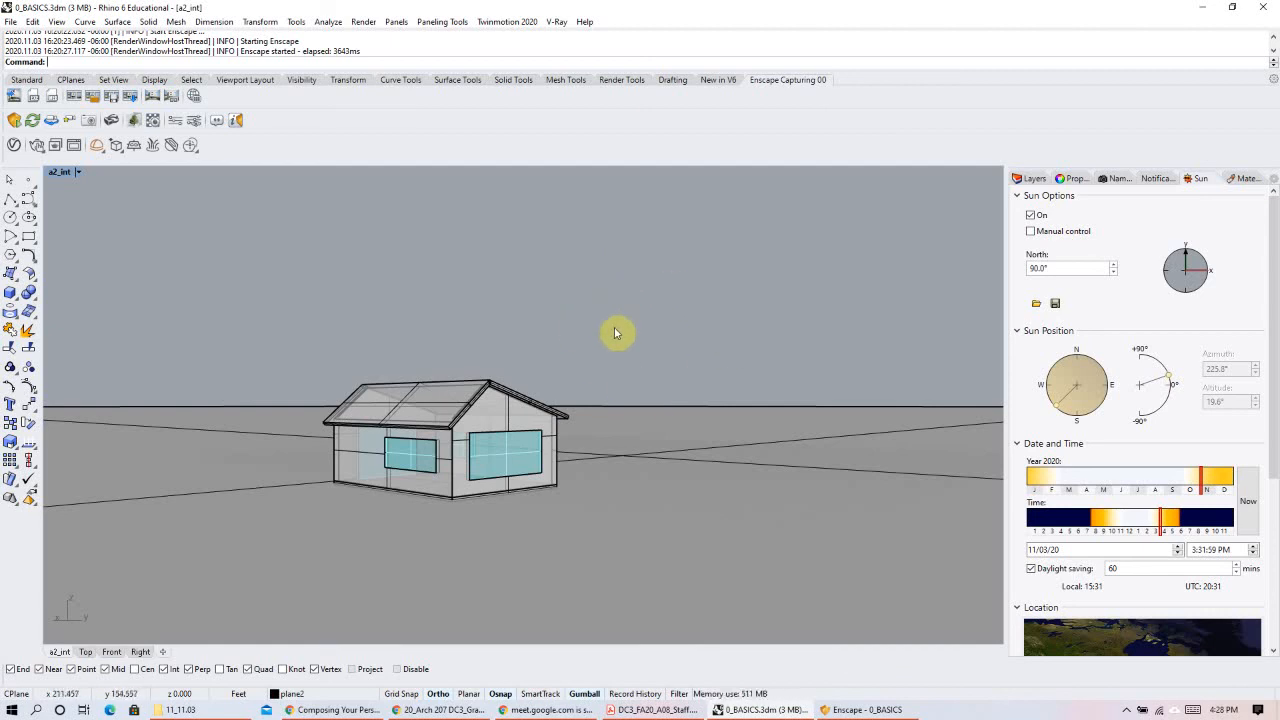
left_click(832, 703)
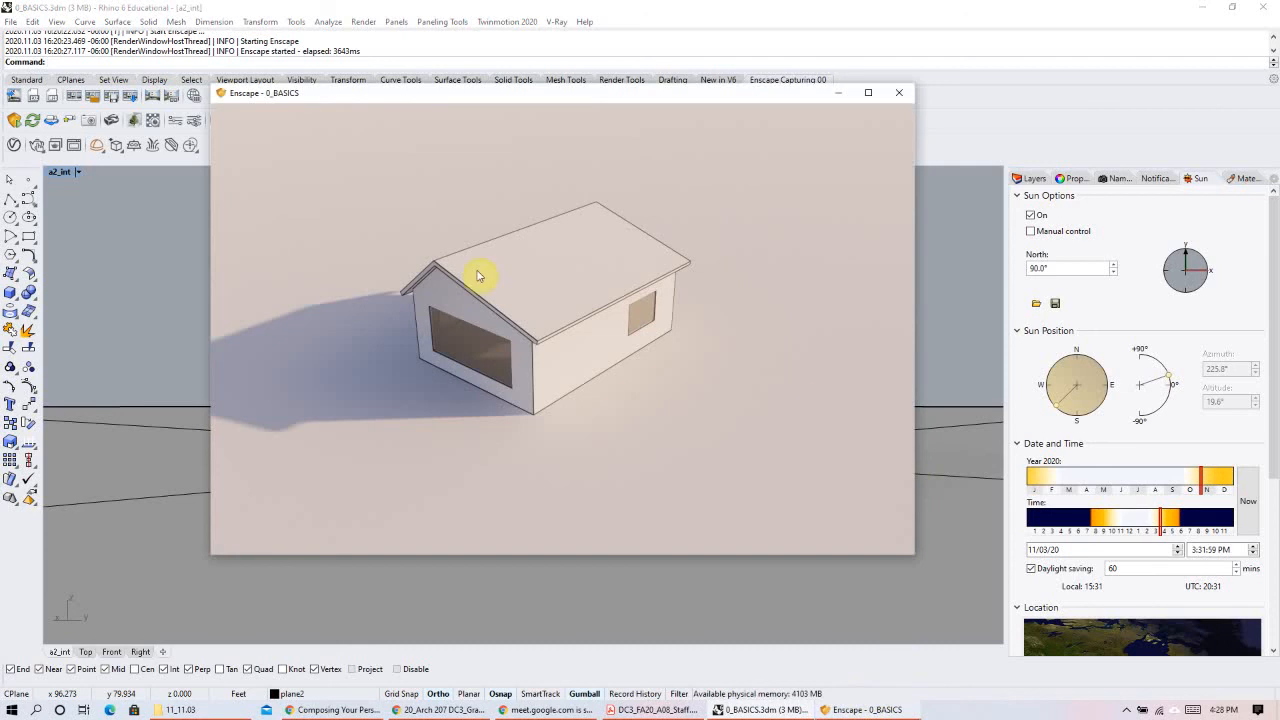
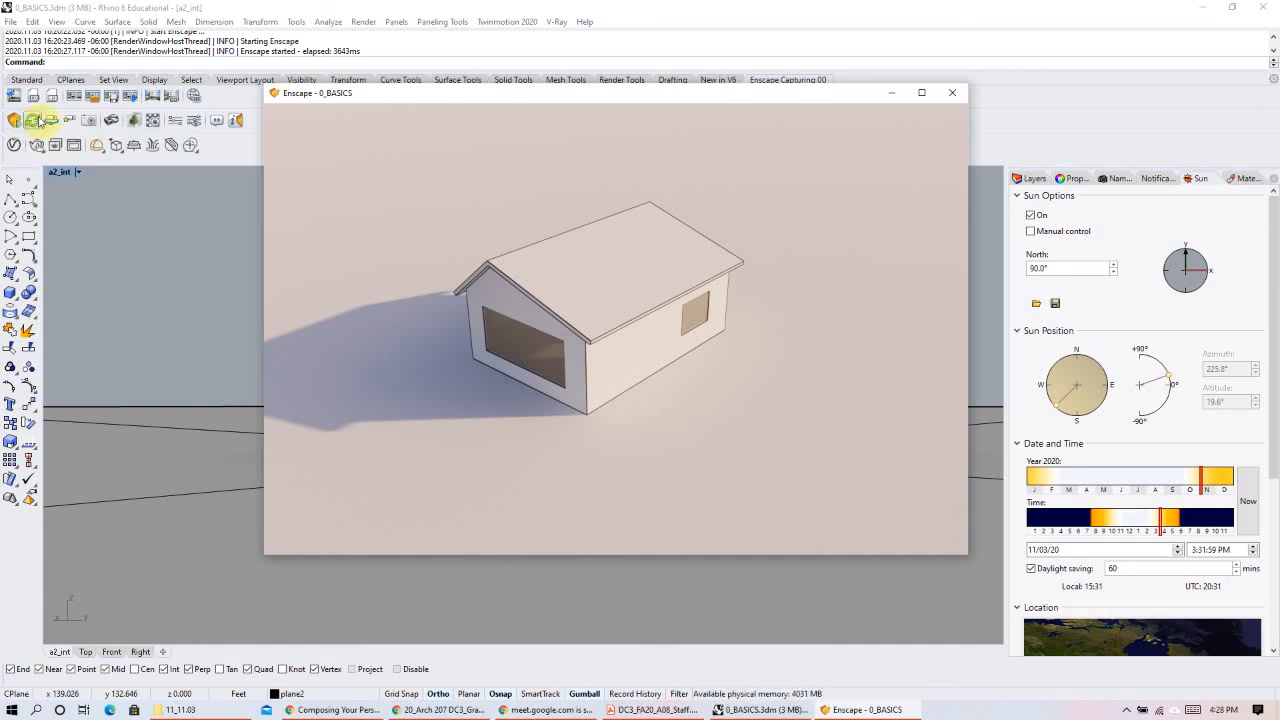
Step: Turn off Enscape's live updates and rotate the sun's north direction until it points roughly south
left_click(32, 122)
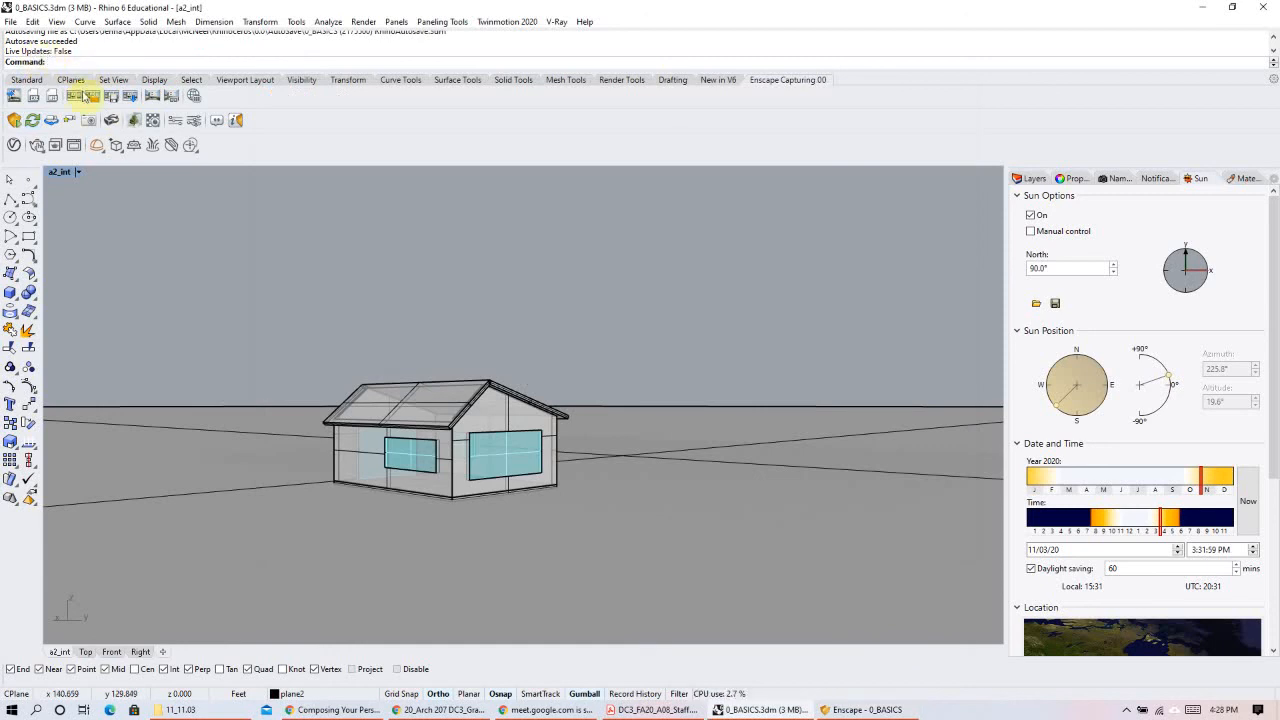
left_click_drag(1192, 262, 1212, 311)
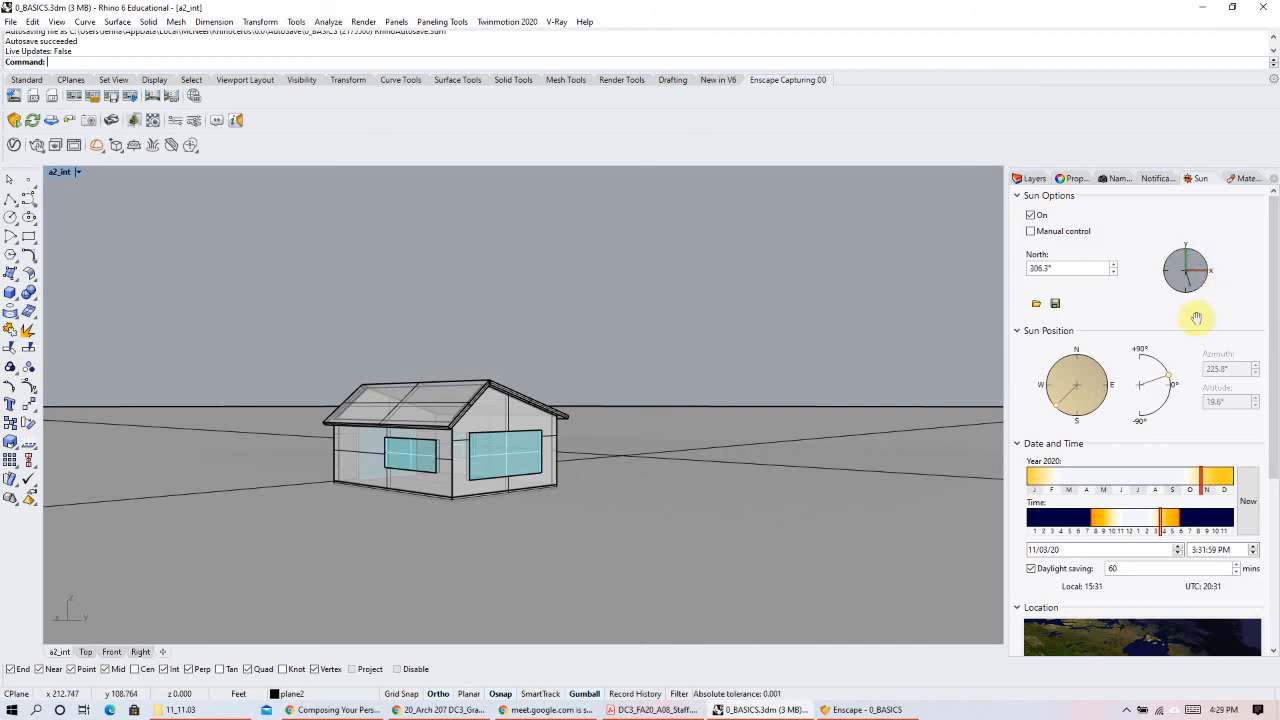
Step: Make 3_TEST the current layer, hide the plane2 layer, and orbit the Enscape render down to the horizon to check the ground
left_click(1076, 179)
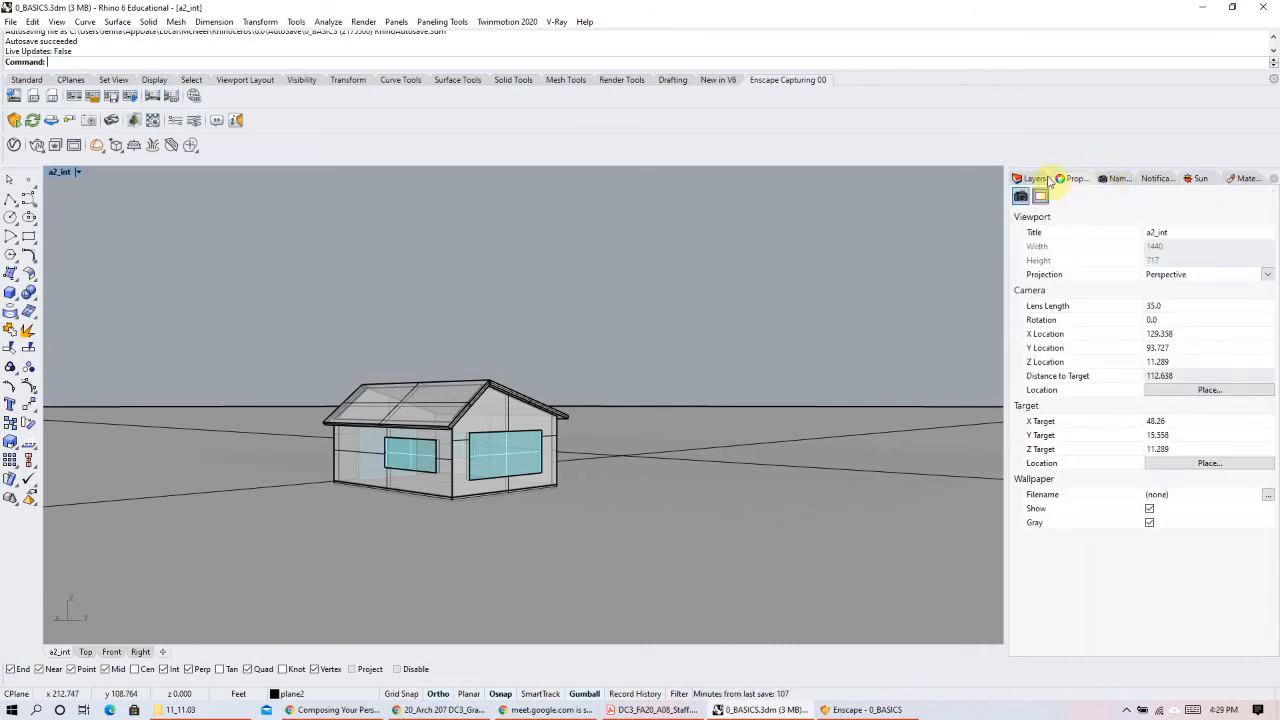
left_click(1033, 180)
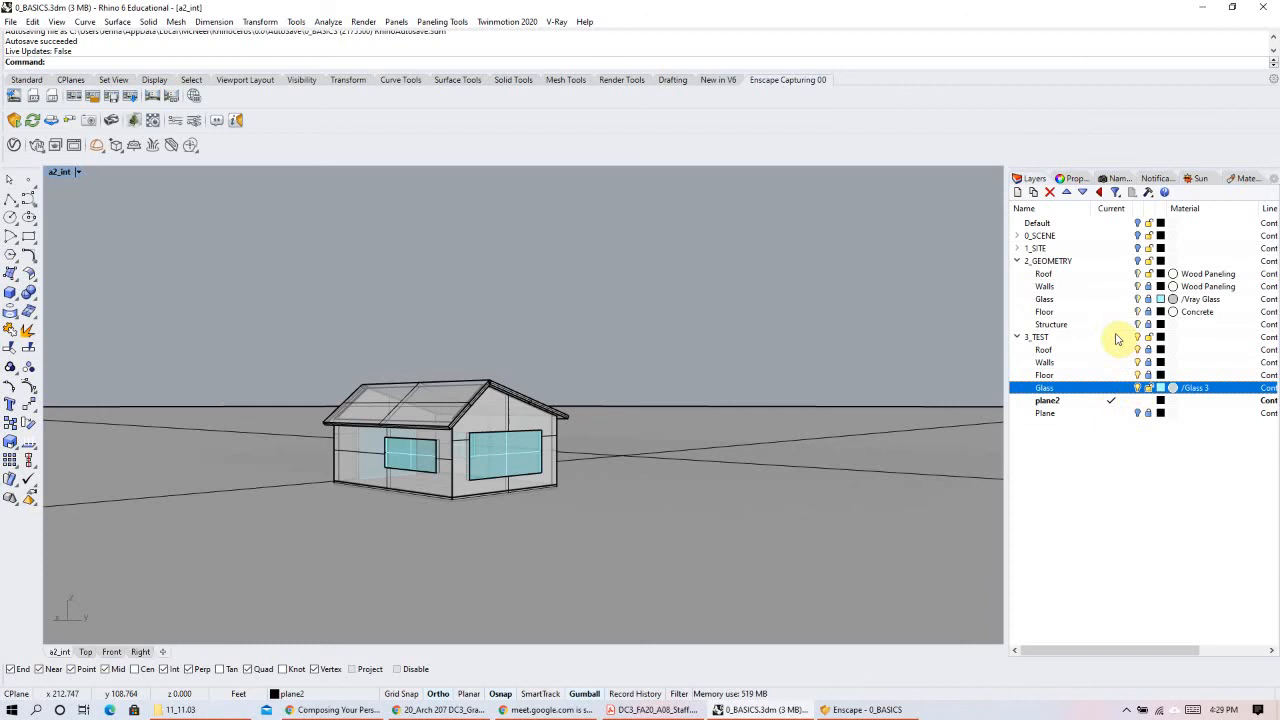
left_click(1114, 338)
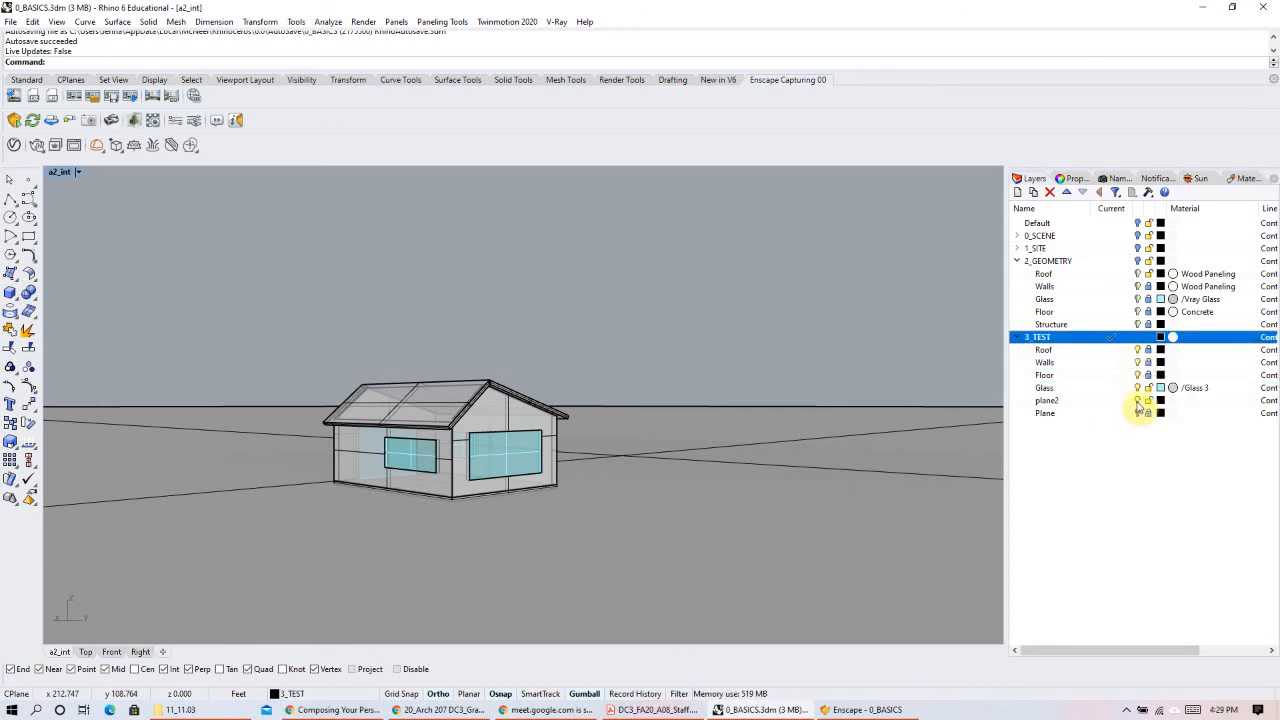
left_click(1137, 401)
left_click(866, 710)
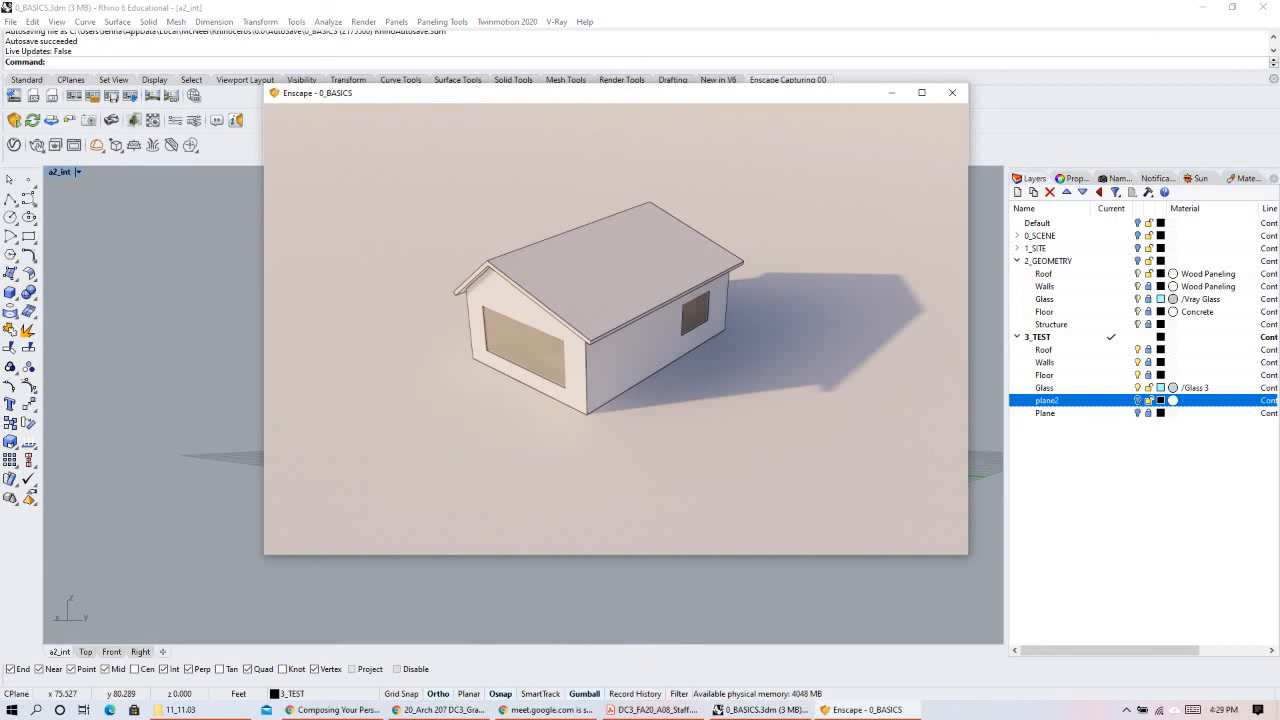
right_click_drag(567, 440, 567, 397)
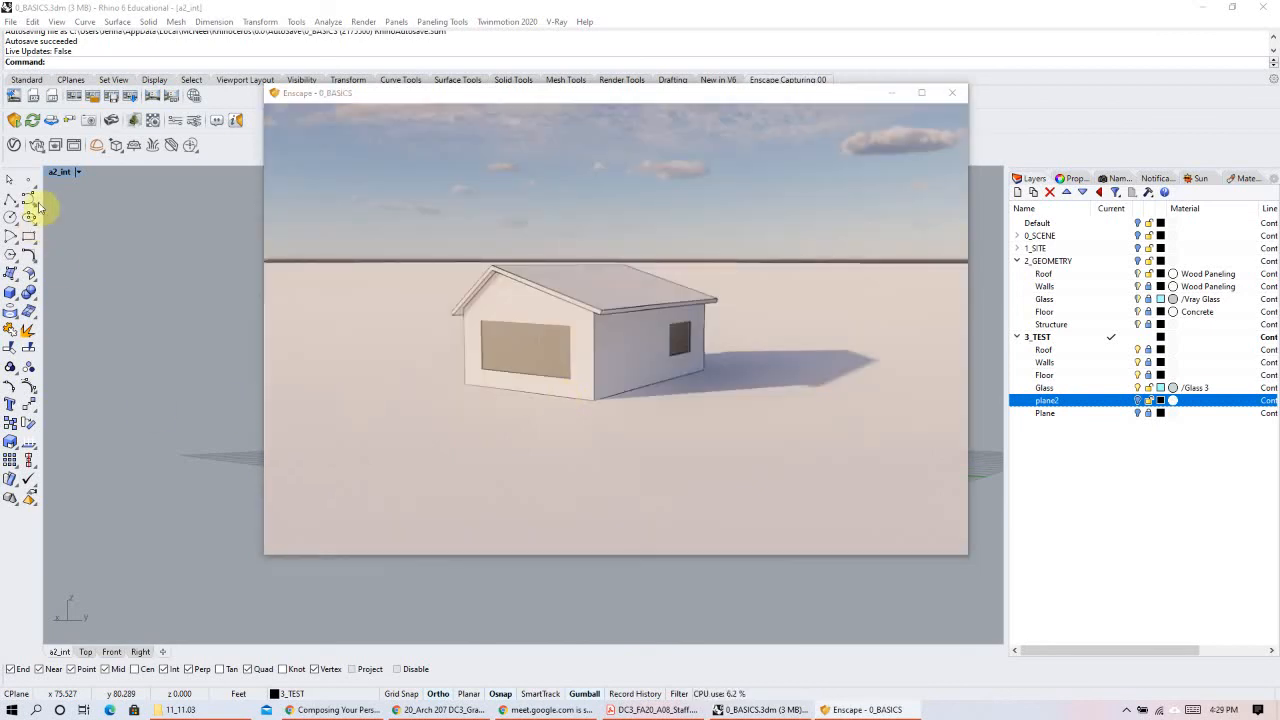
Step: Turn Enscape's live updates back on and check the ground in the render with the plane2 layer hidden
left_click(39, 122)
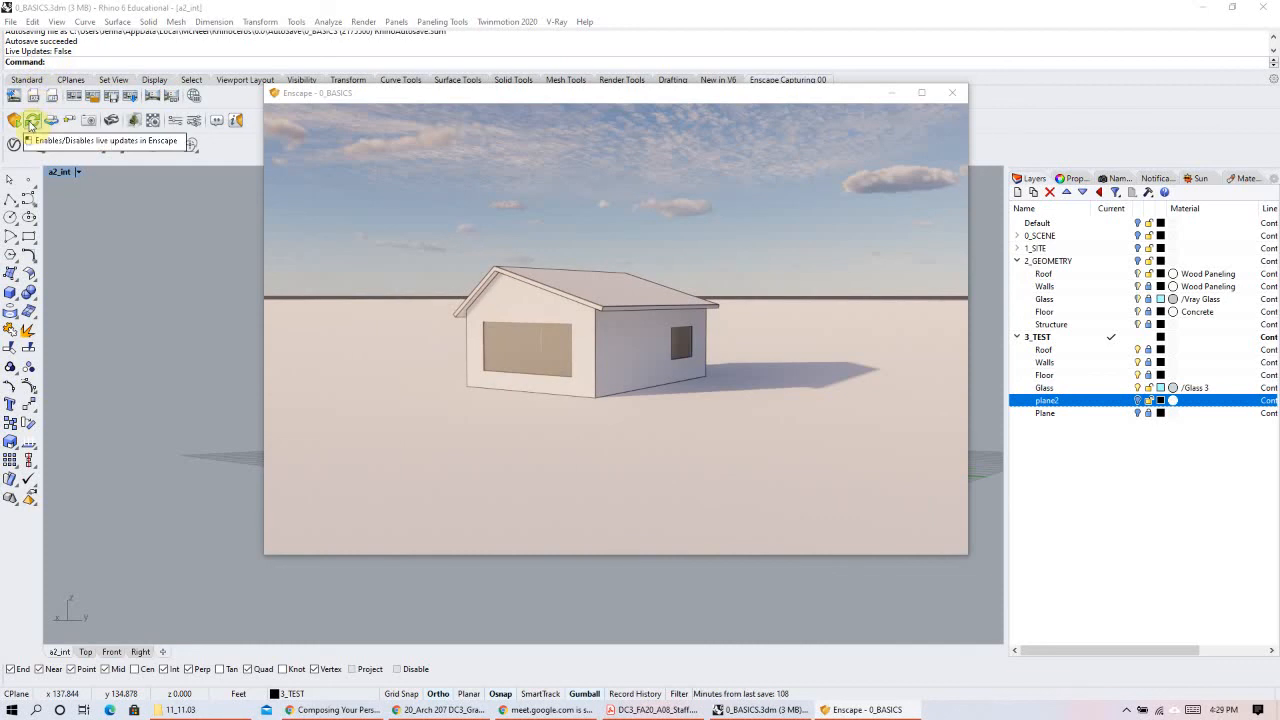
left_click(33, 121)
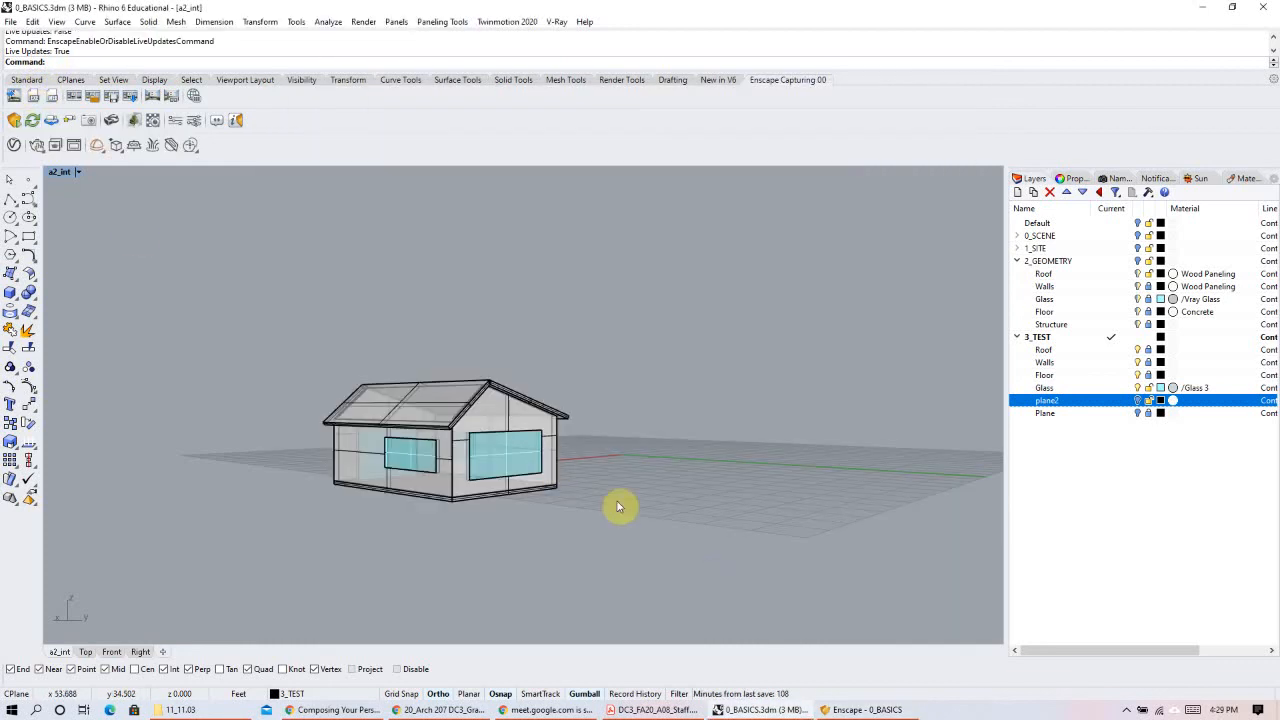
left_click(868, 709)
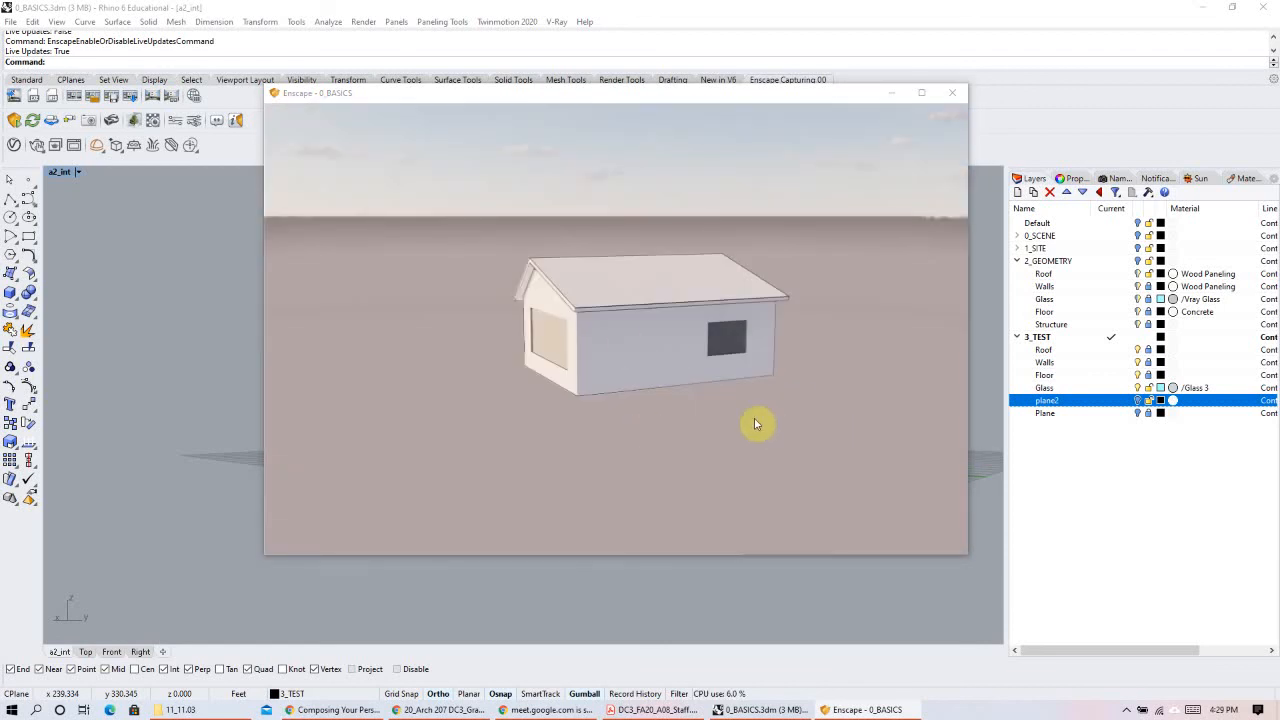
left_click(1105, 402)
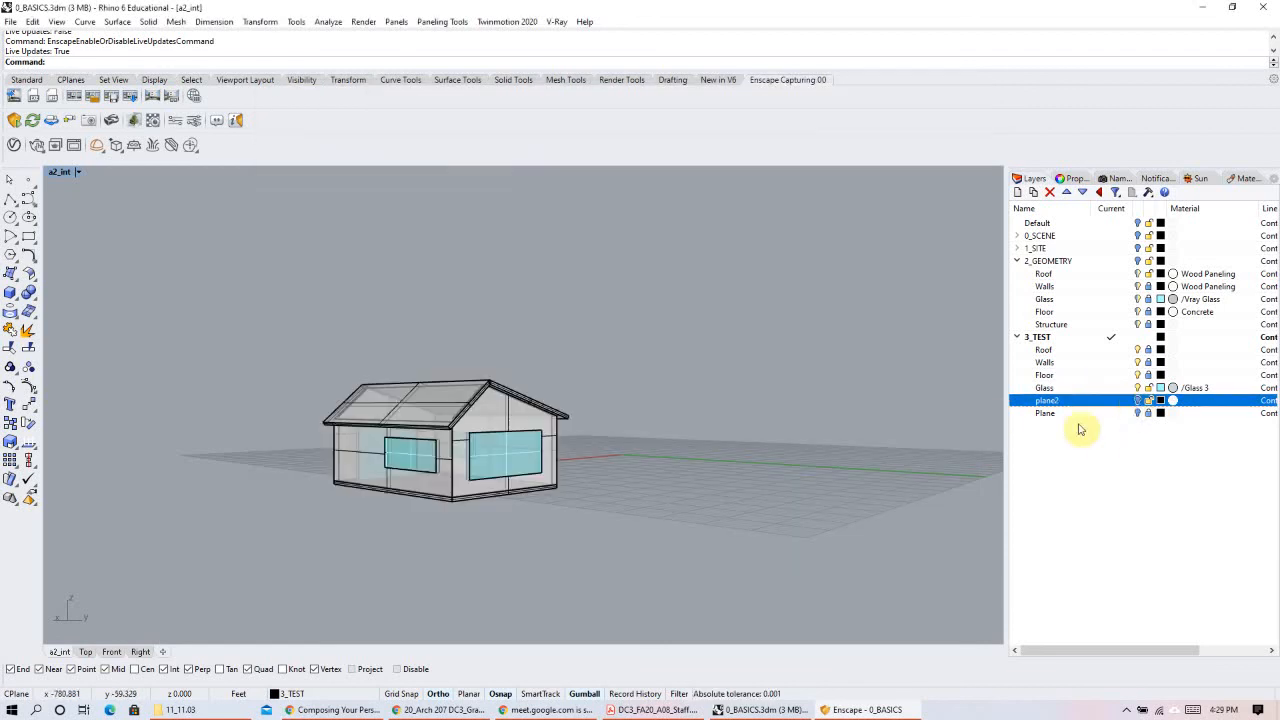
Step: Restore Rhino to a smaller window, minimise the browser, and move and resize Enscape's window to fit beside Rhino
left_click(1232, 7)
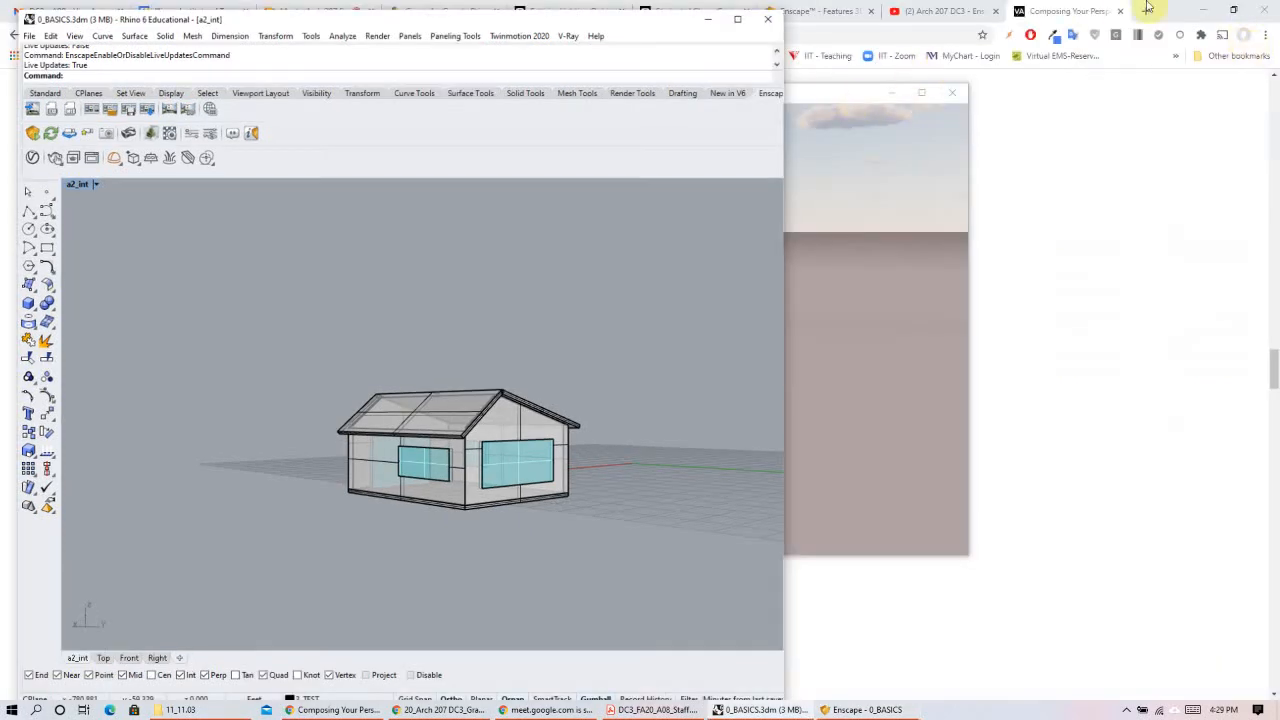
left_click(1205, 12)
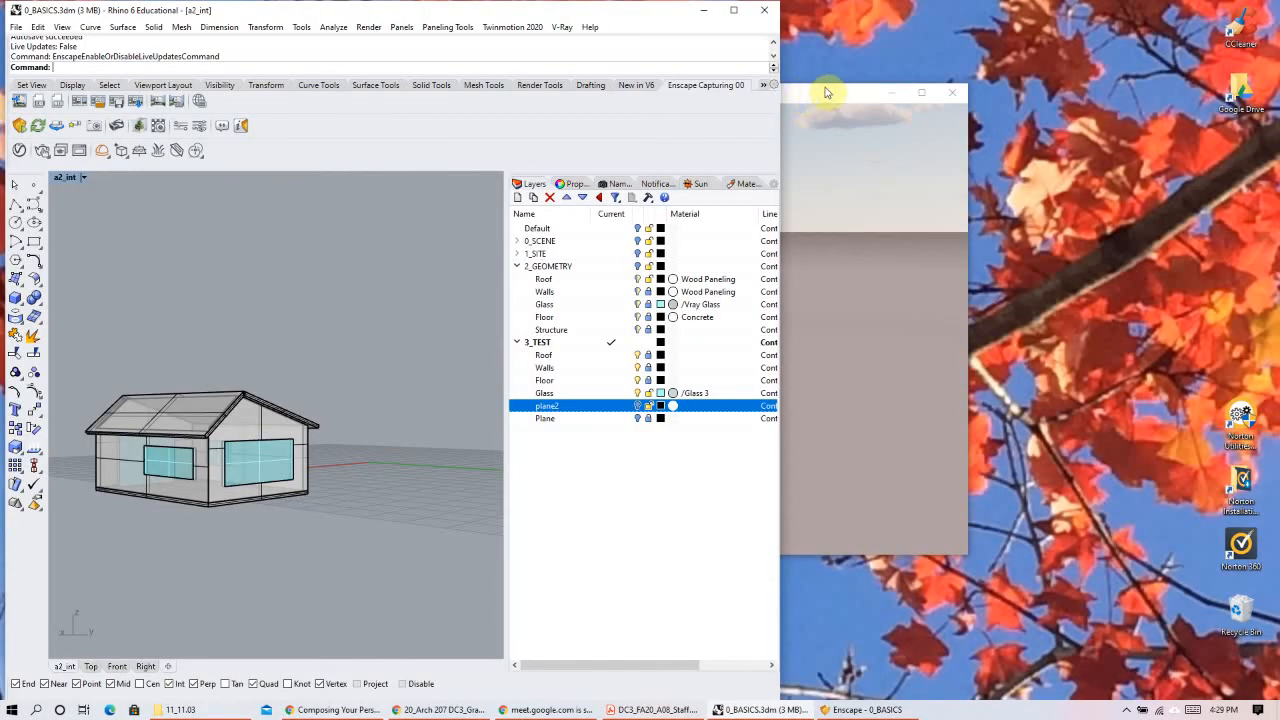
left_click_drag(813, 94, 1107, 38)
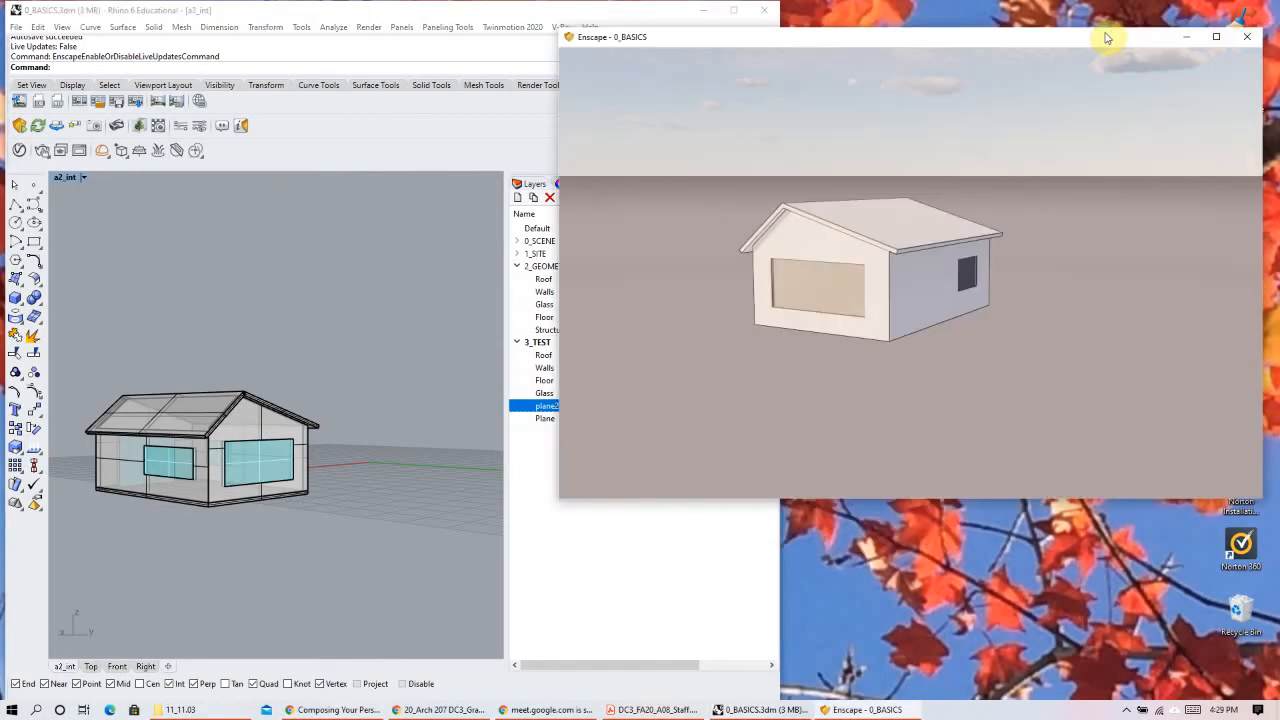
left_click(594, 500)
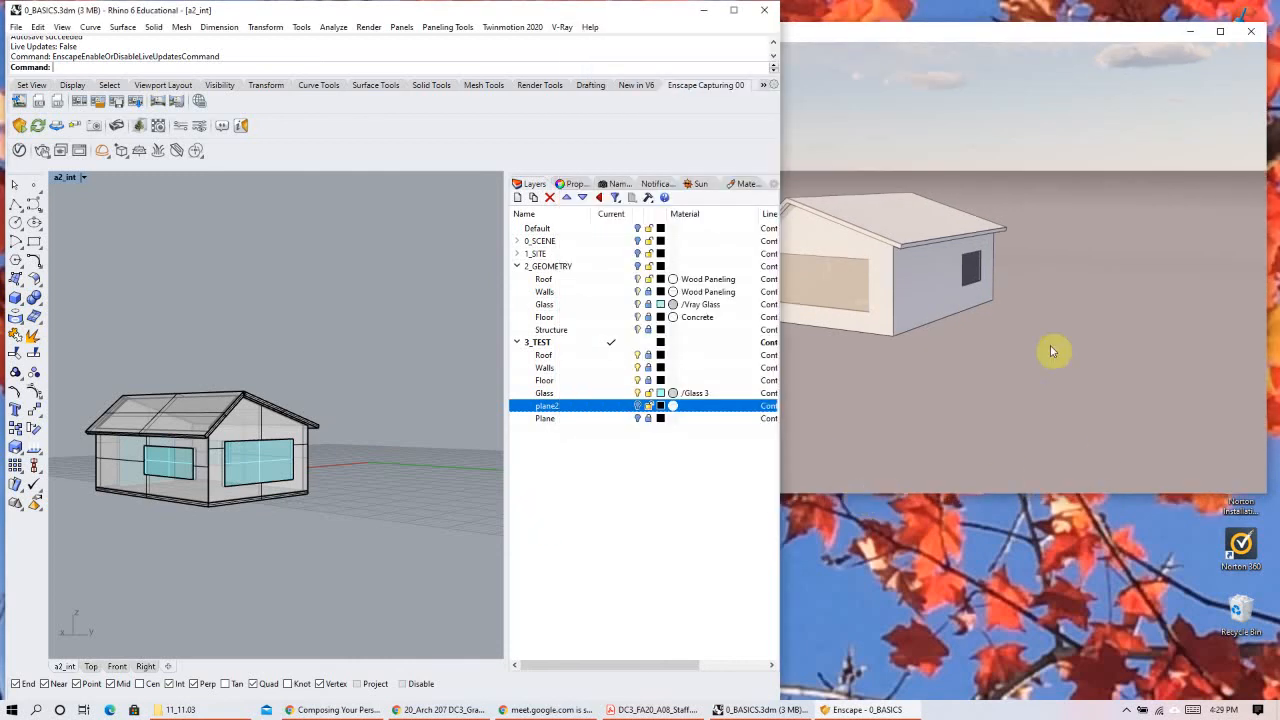
key("alt+Tab")
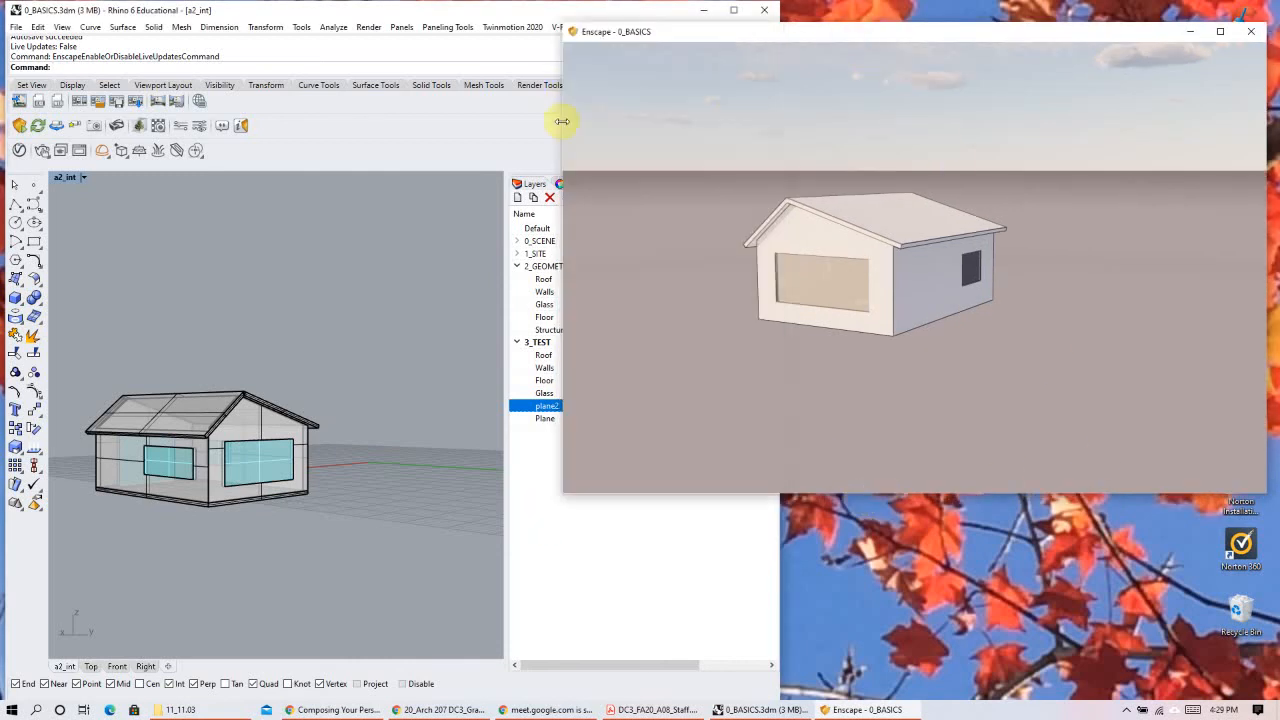
left_click_drag(839, 106, 790, 106)
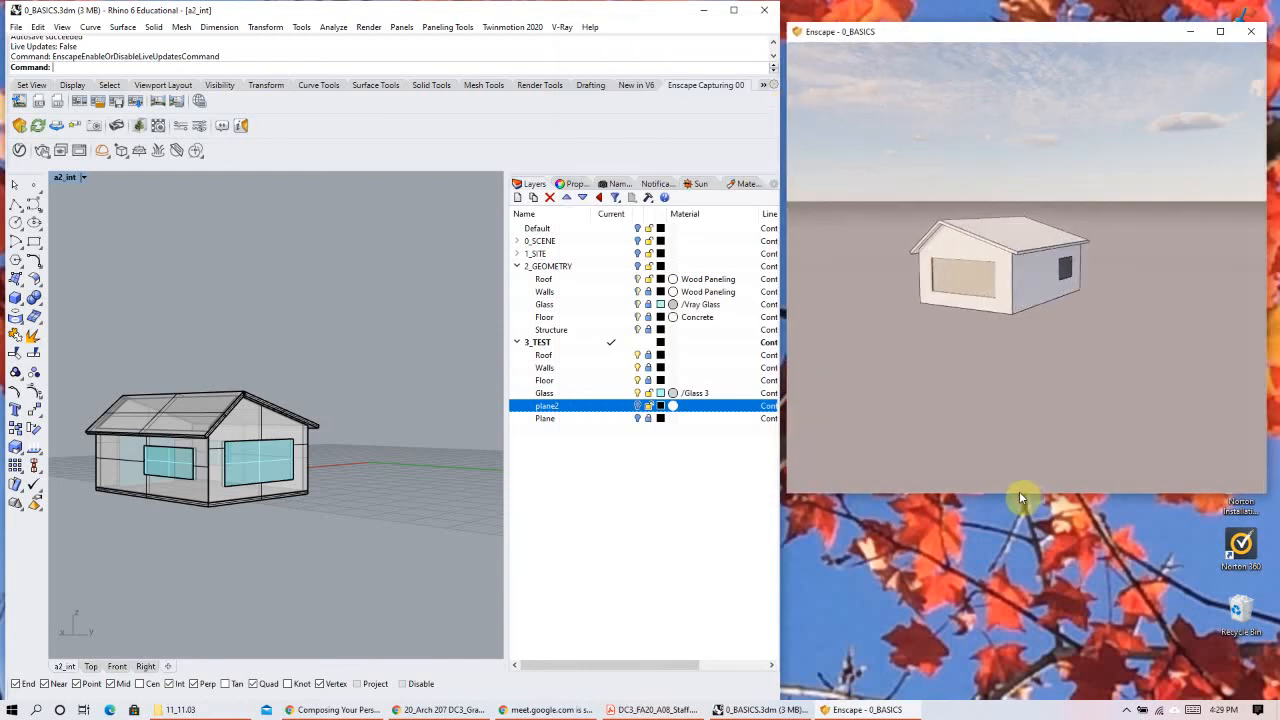
left_click_drag(1019, 491, 980, 333)
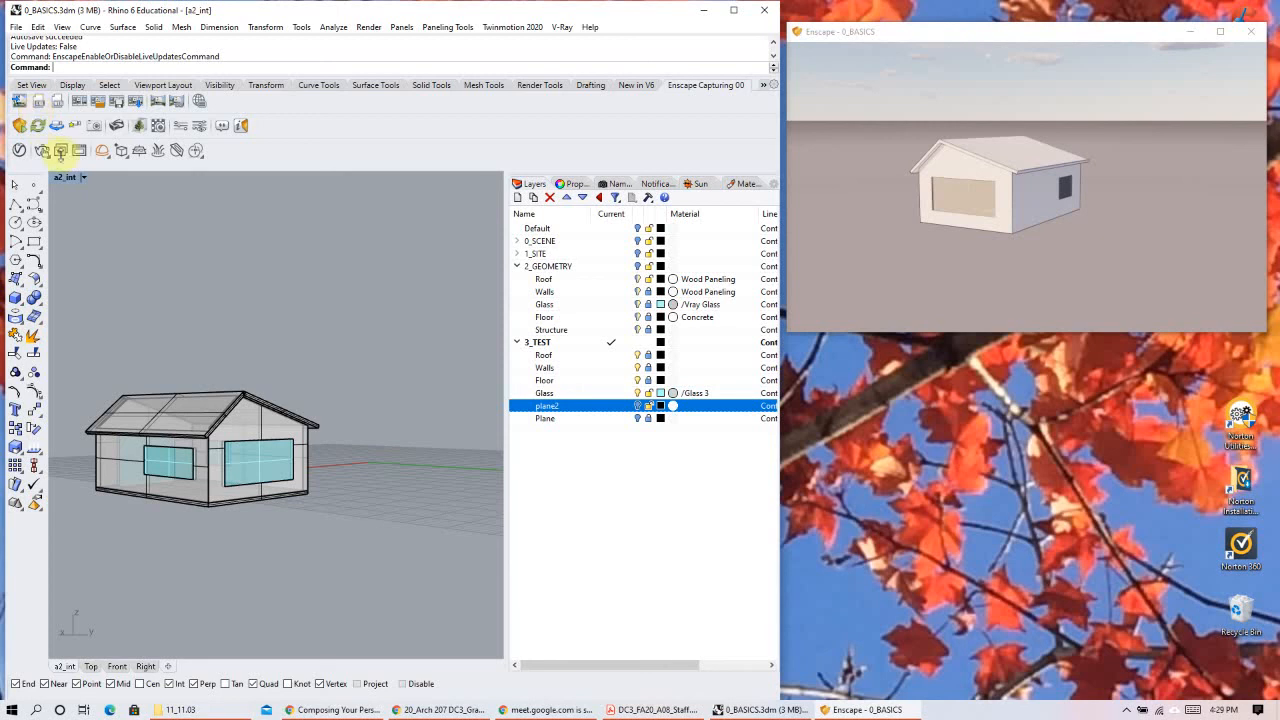
Step: With Enscape's live updates kept on, show the plane2 layer and set the sun's north direction to 90°
left_click(37, 124)
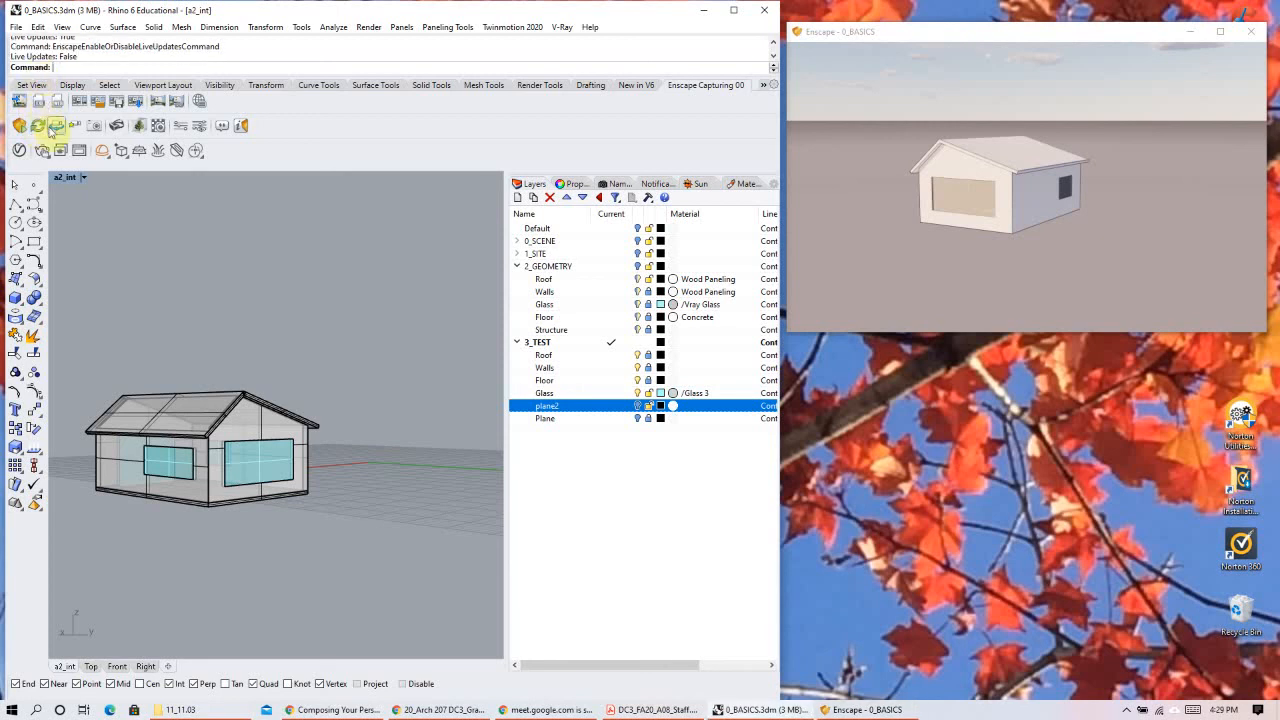
left_click(38, 125)
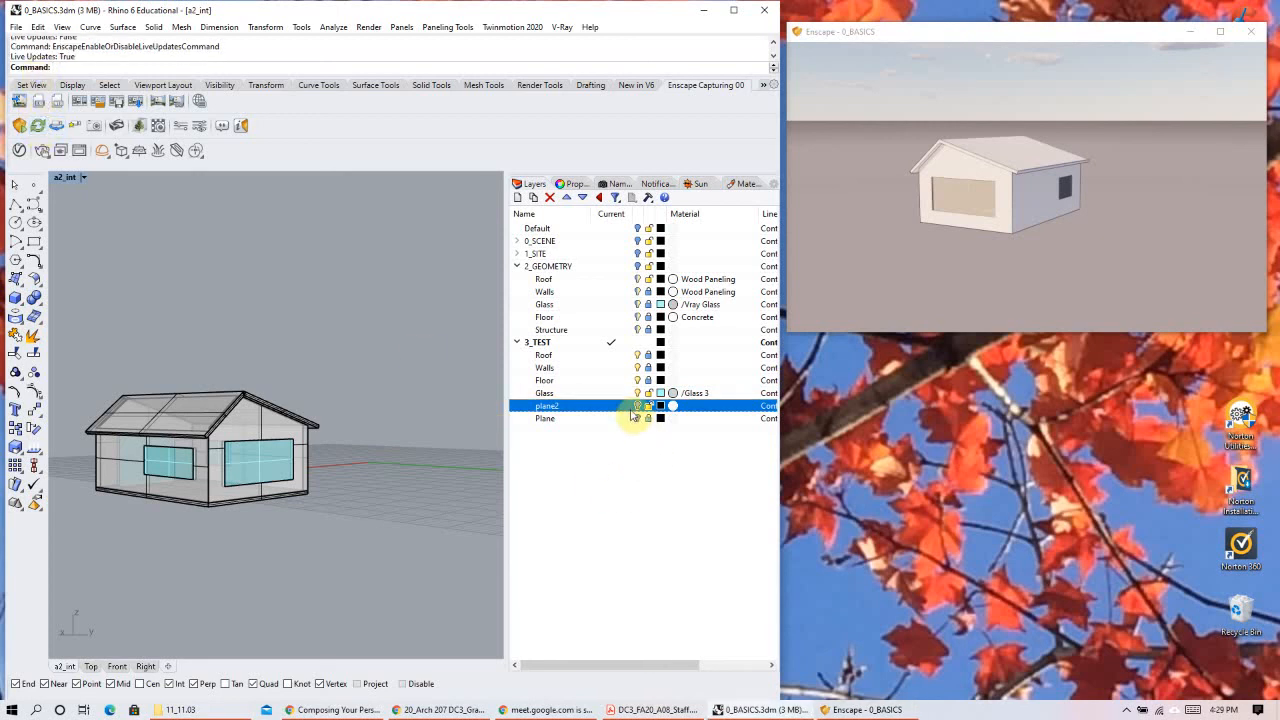
left_click(637, 406)
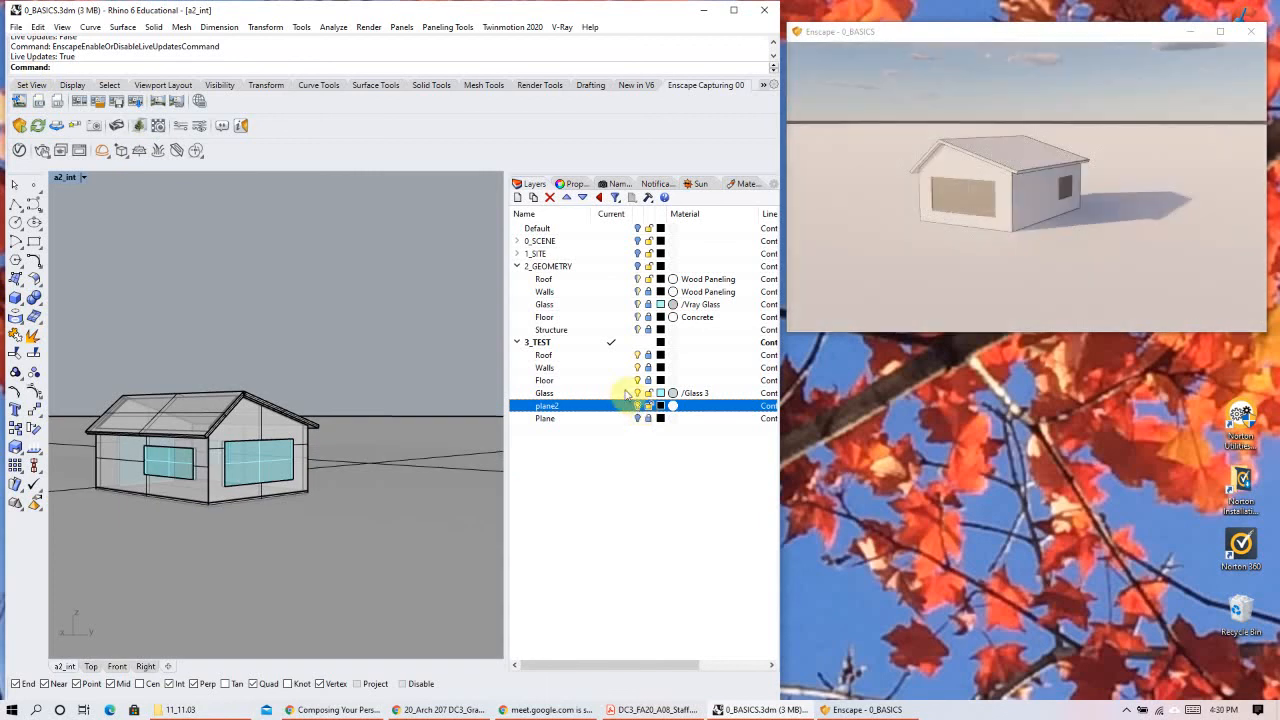
left_click(694, 184)
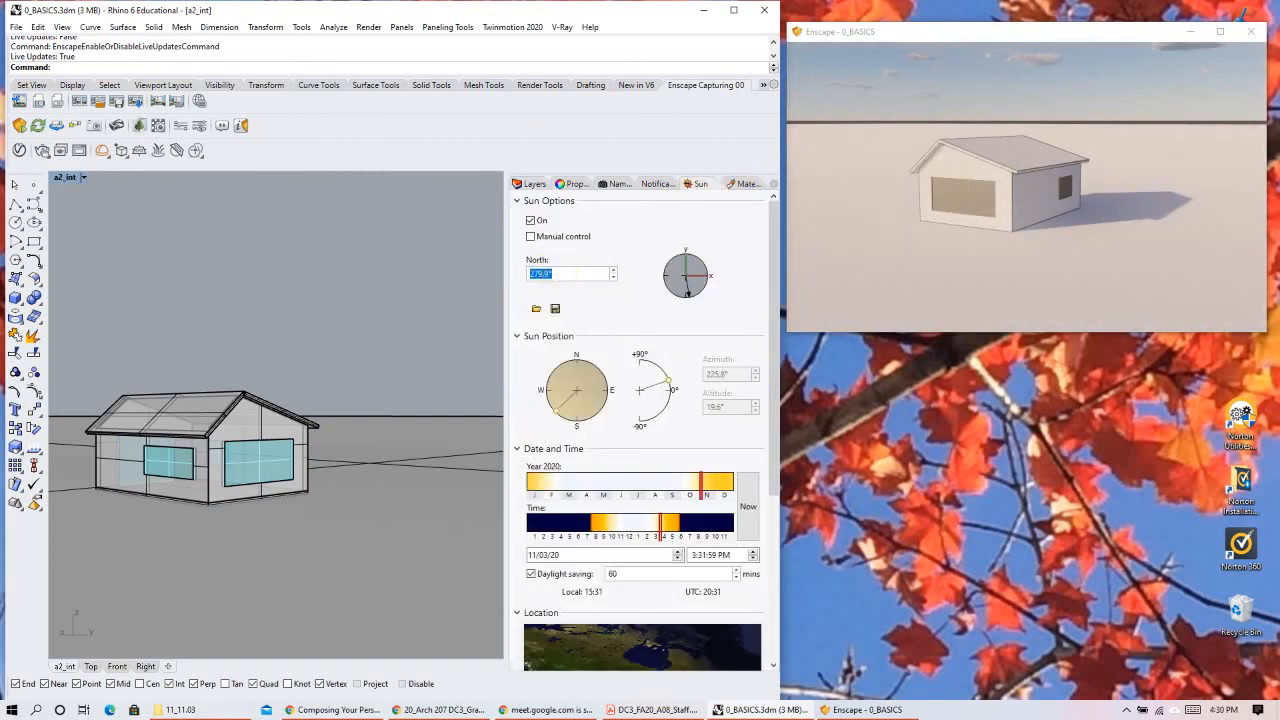
key("Return")
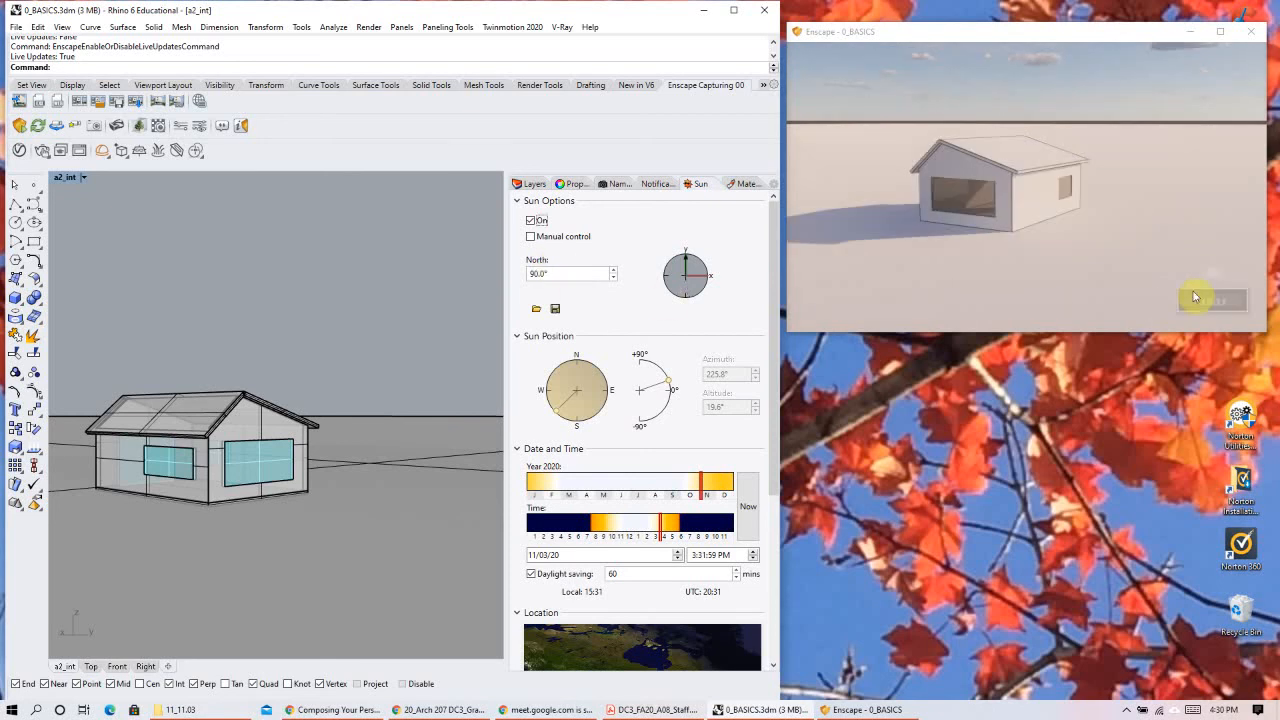
Step: Turn off Enscape's live updates and toggle the plane2 layer's visibility several times, leaving it shown
left_click(571, 185)
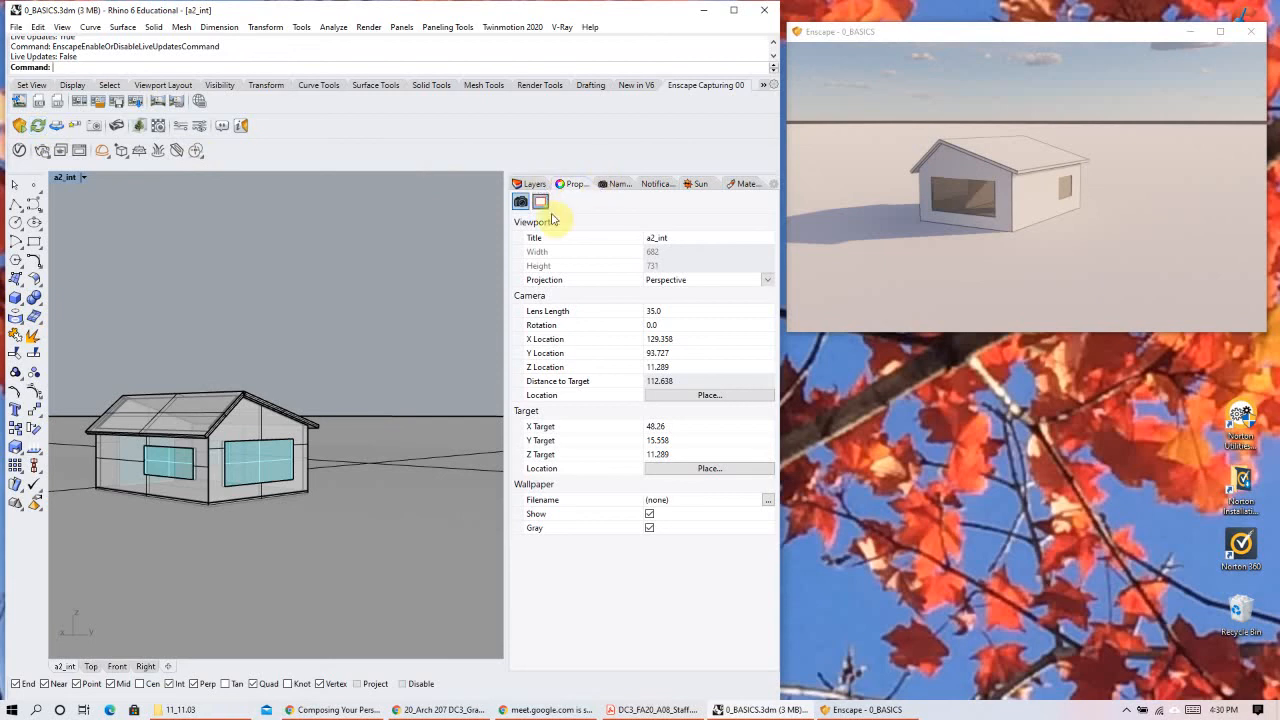
left_click(530, 184)
left_click(638, 406)
left_click(638, 406)
left_click(638, 406)
left_click(638, 406)
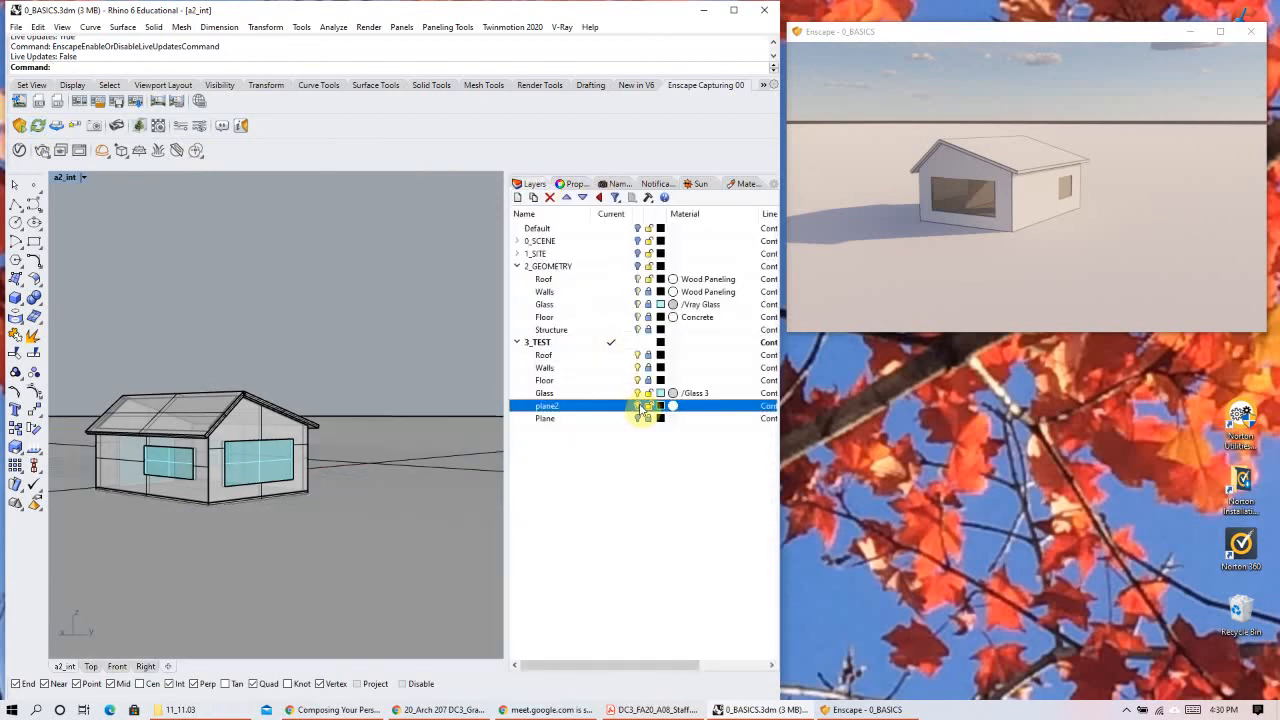
left_click(638, 406)
left_click(638, 406)
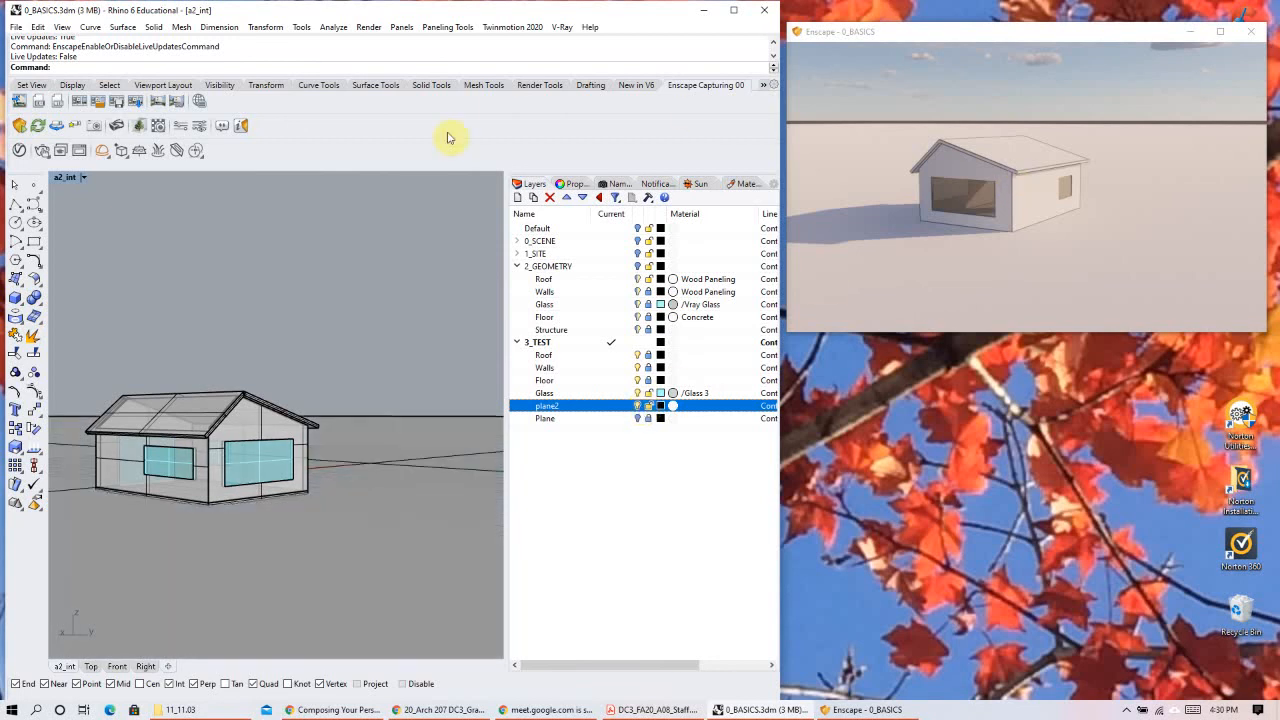
Step: Turn on view synchronization from Rhino to Enscape and orbit the Rhino viewport around the house
left_click(57, 127)
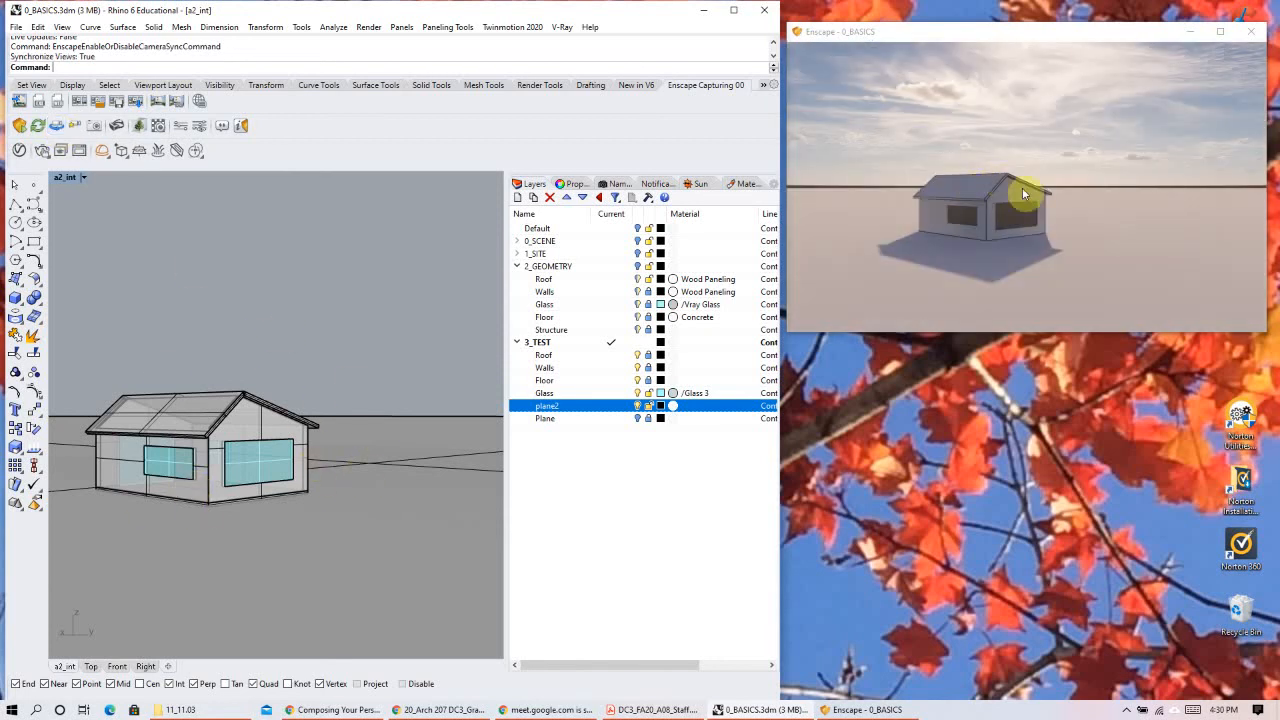
right_click_drag(340, 453, 109, 474)
right_click_drag(220, 491, 371, 512)
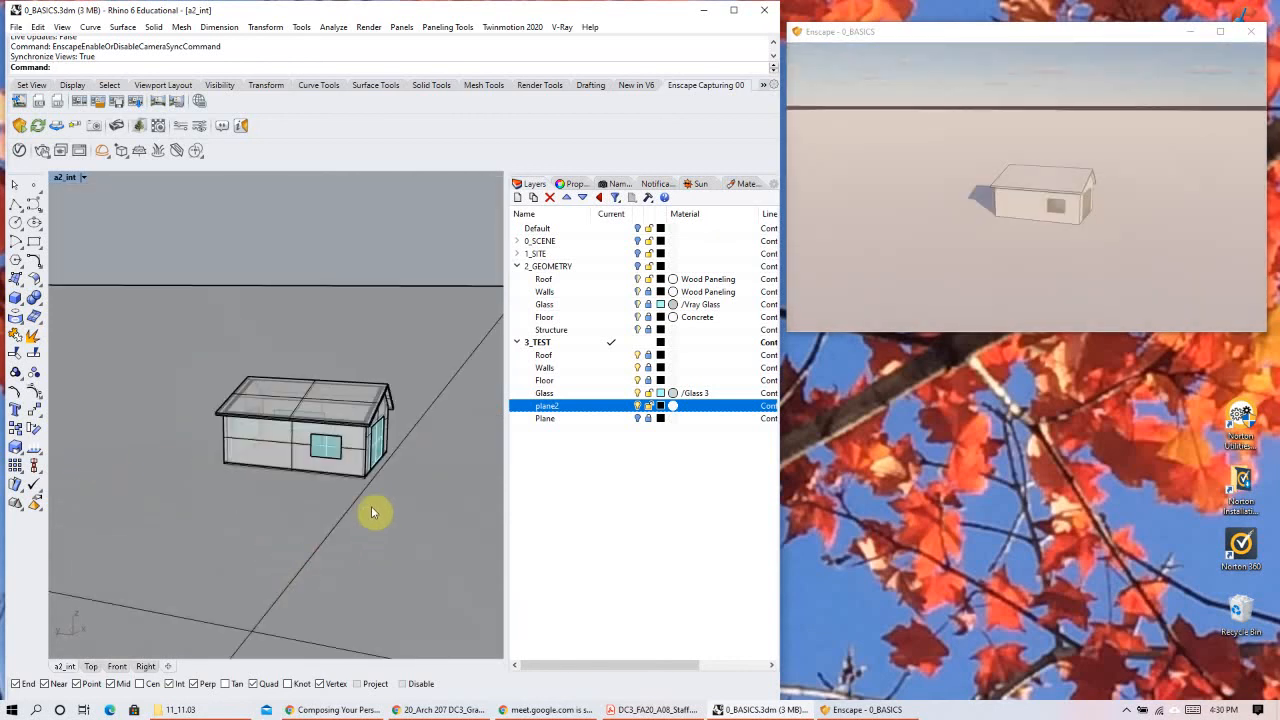
Step: Restore the named view a2_int and then a1_entry in Rhino, checking each one in the synchronized render
left_click(614, 184)
double_click(640, 336)
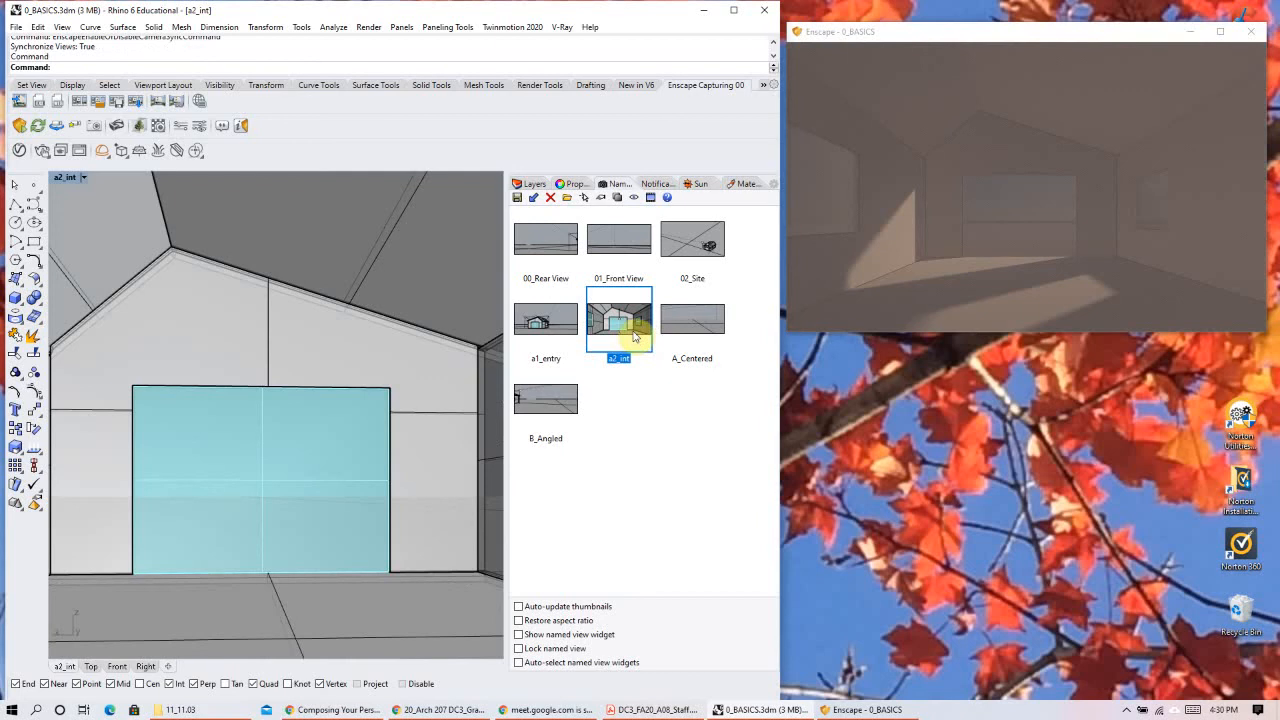
double_click(553, 323)
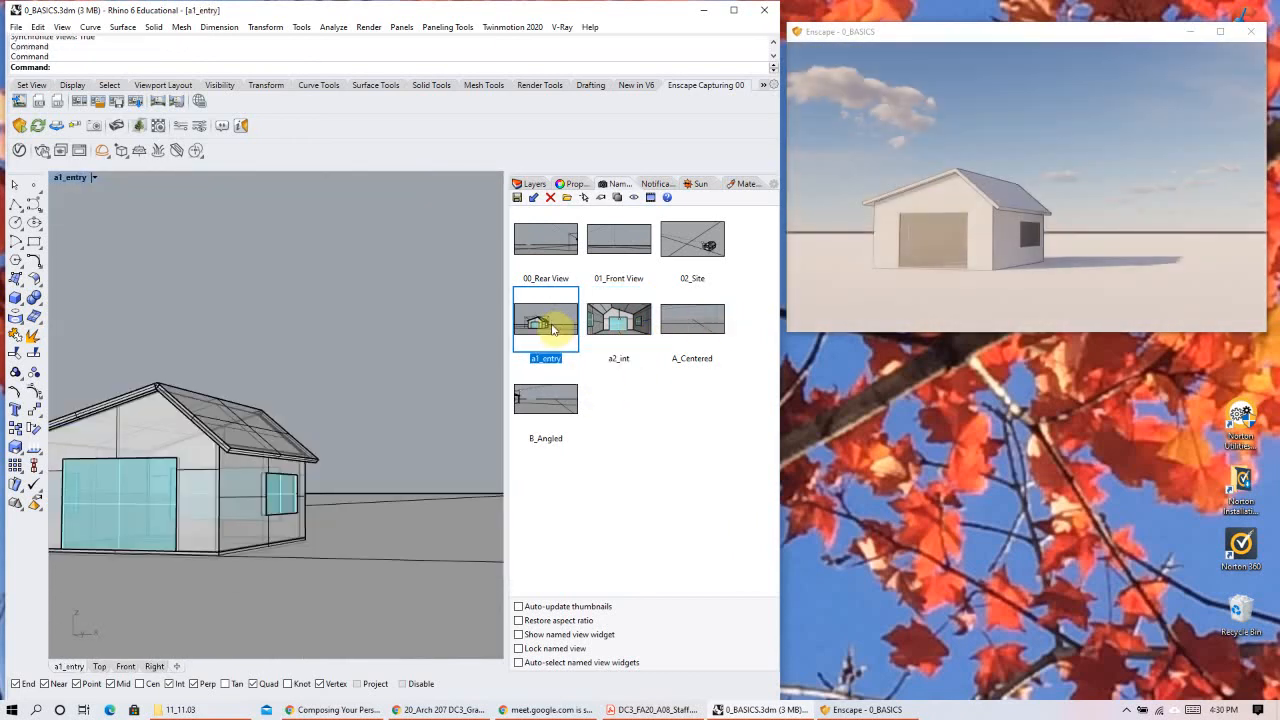
Step: Turn off view synchronization and orbit the Rhino viewport to look down on the house's long side
left_click(57, 125)
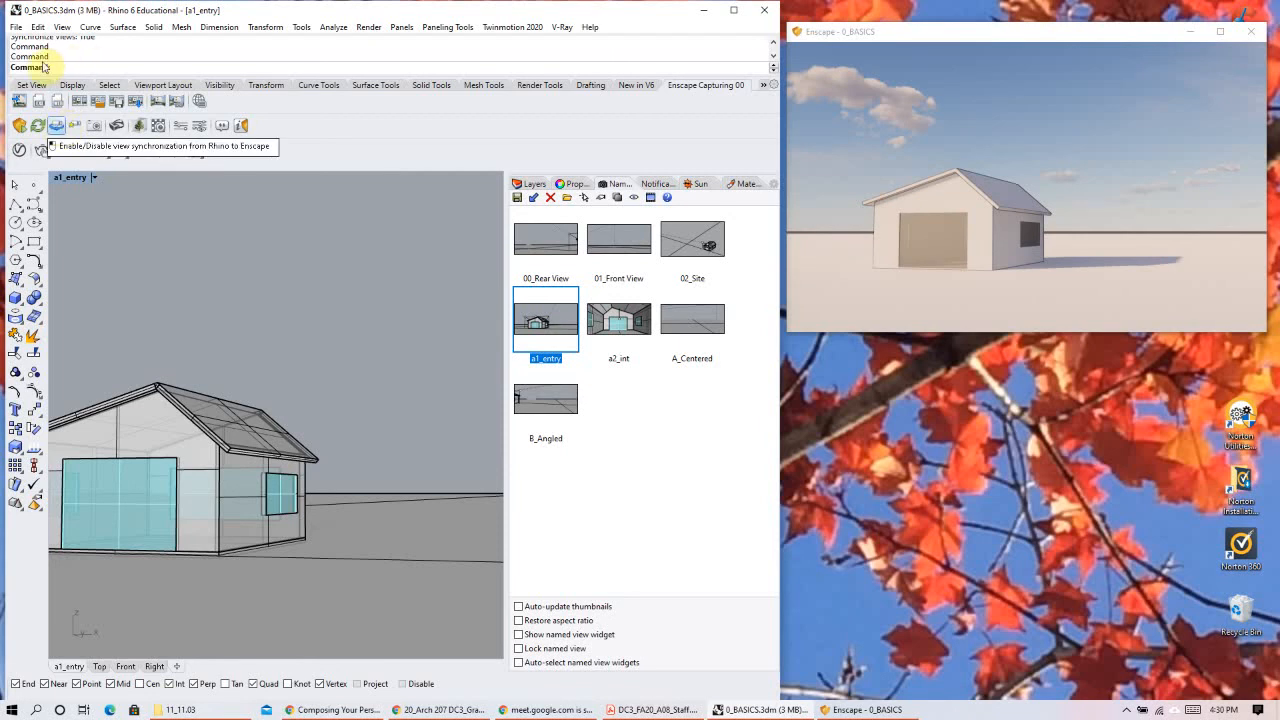
mouse_move(278, 478)
right_mouse_down()
mouse_move(329, 460)
mouse_move(308, 395)
mouse_move(264, 461)
right_mouse_up()
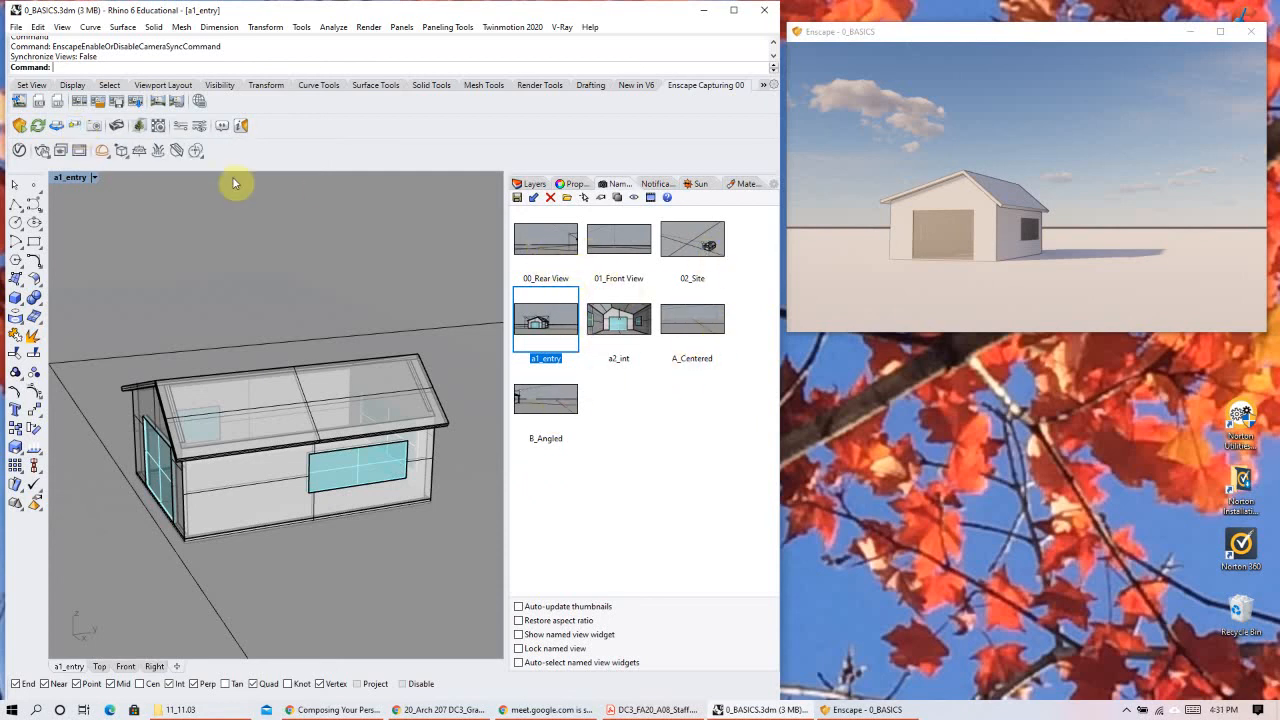
Step: Step the Enscape render through the saved Rhino views, including 00_Rear View, B_Angled and a2_int, with Enscape's view manager, ending on a1_entry
left_click(76, 128)
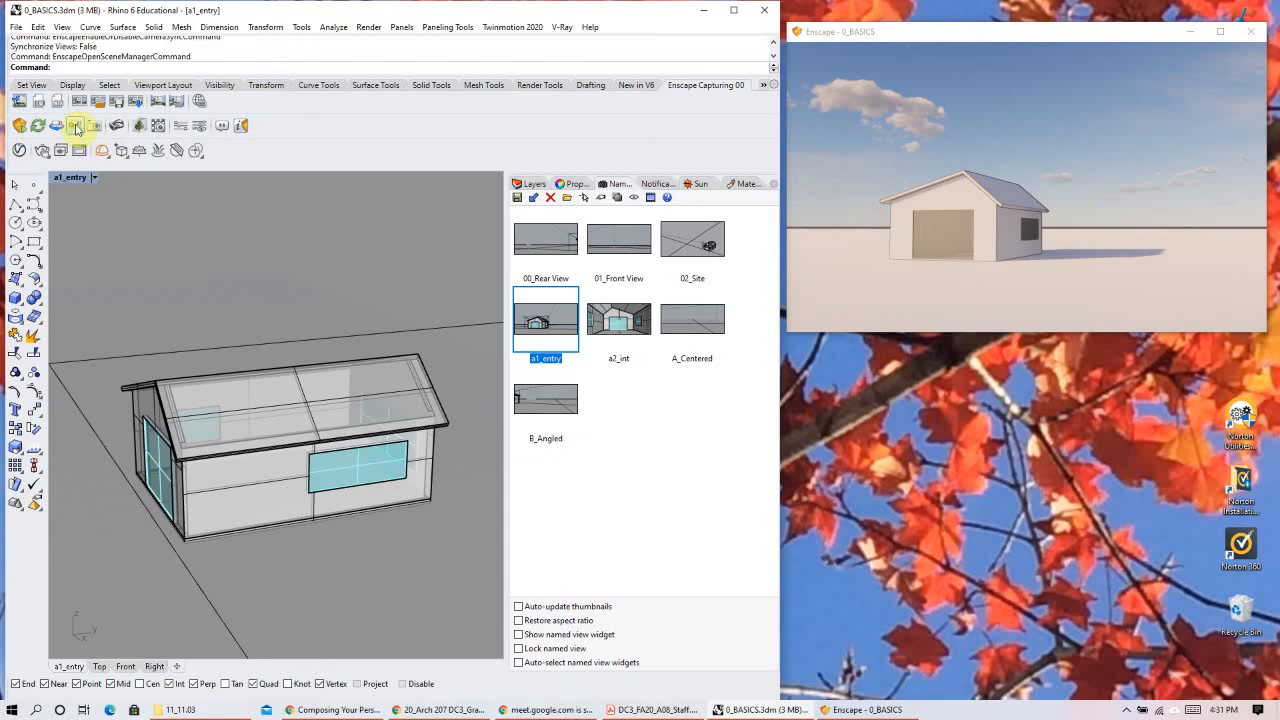
left_click(76, 128)
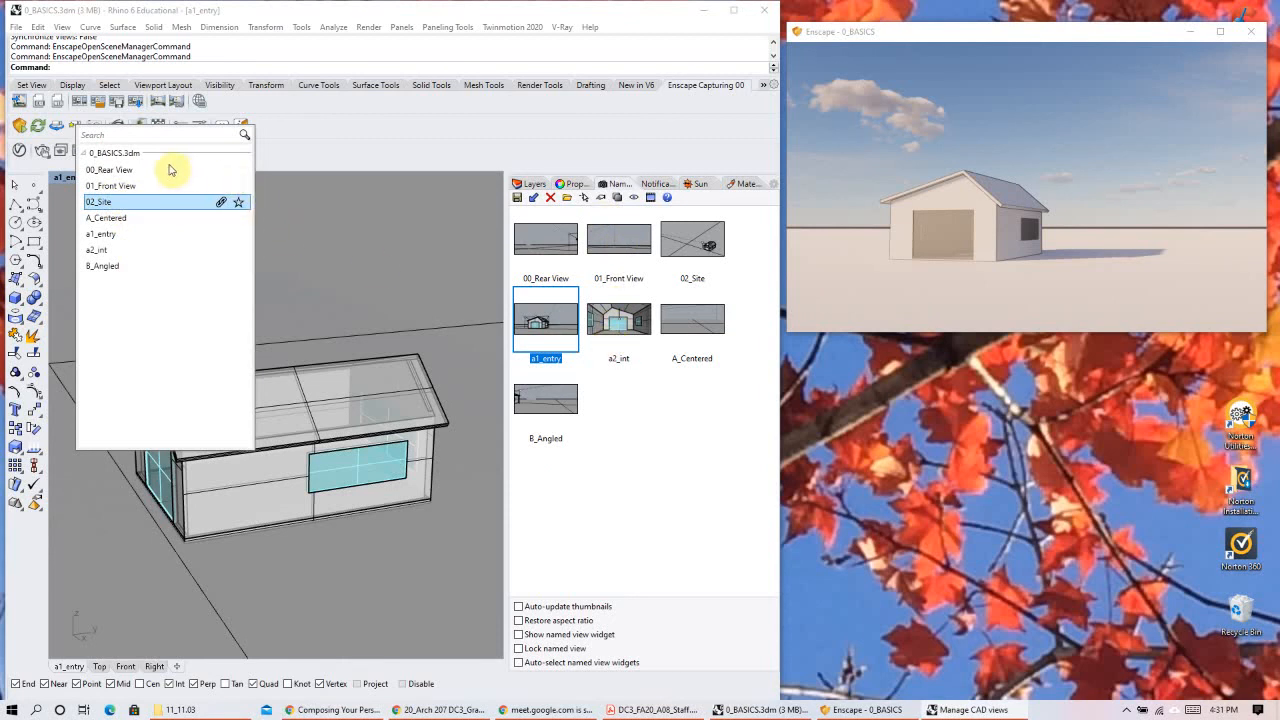
left_click(120, 220)
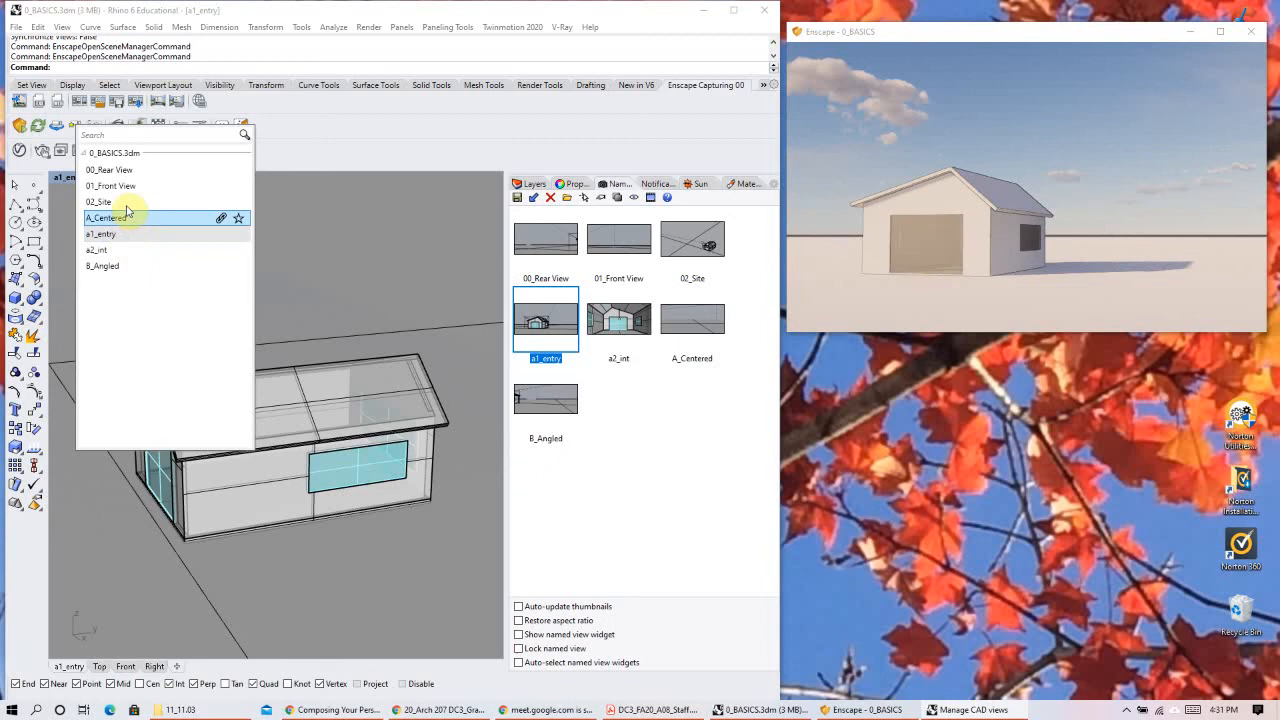
left_click(127, 205)
left_click(122, 172)
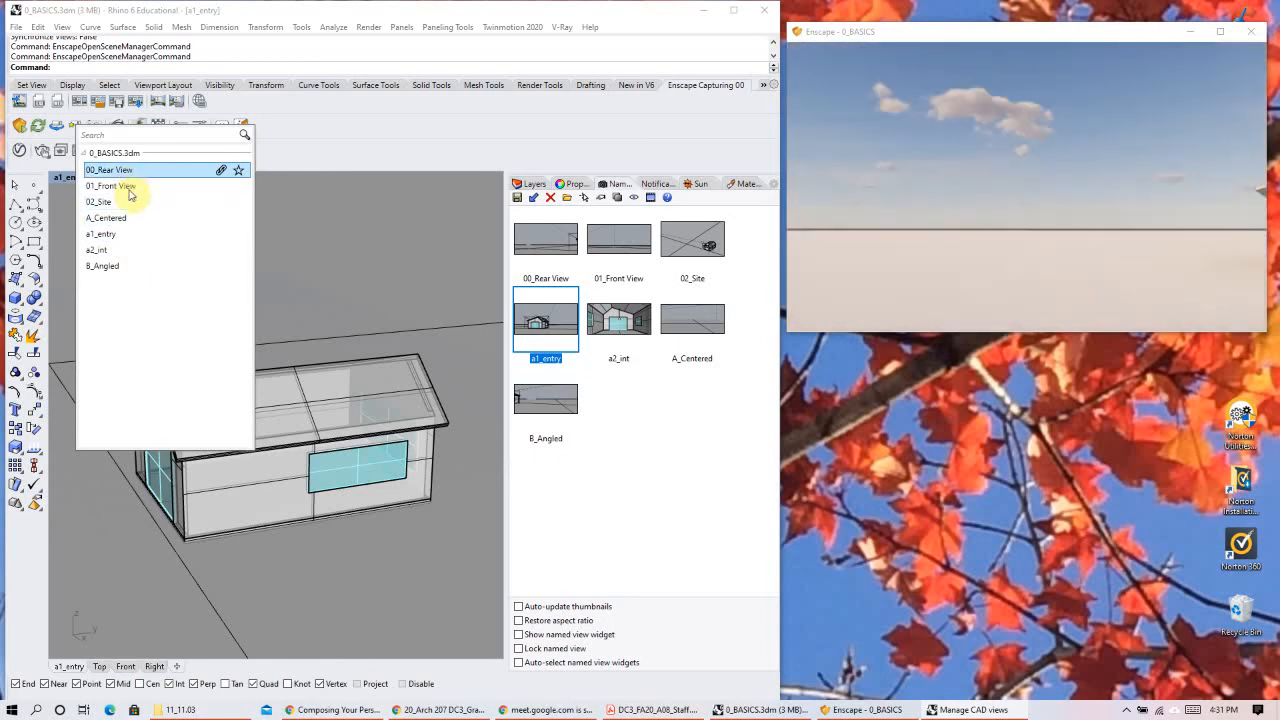
left_click(139, 267)
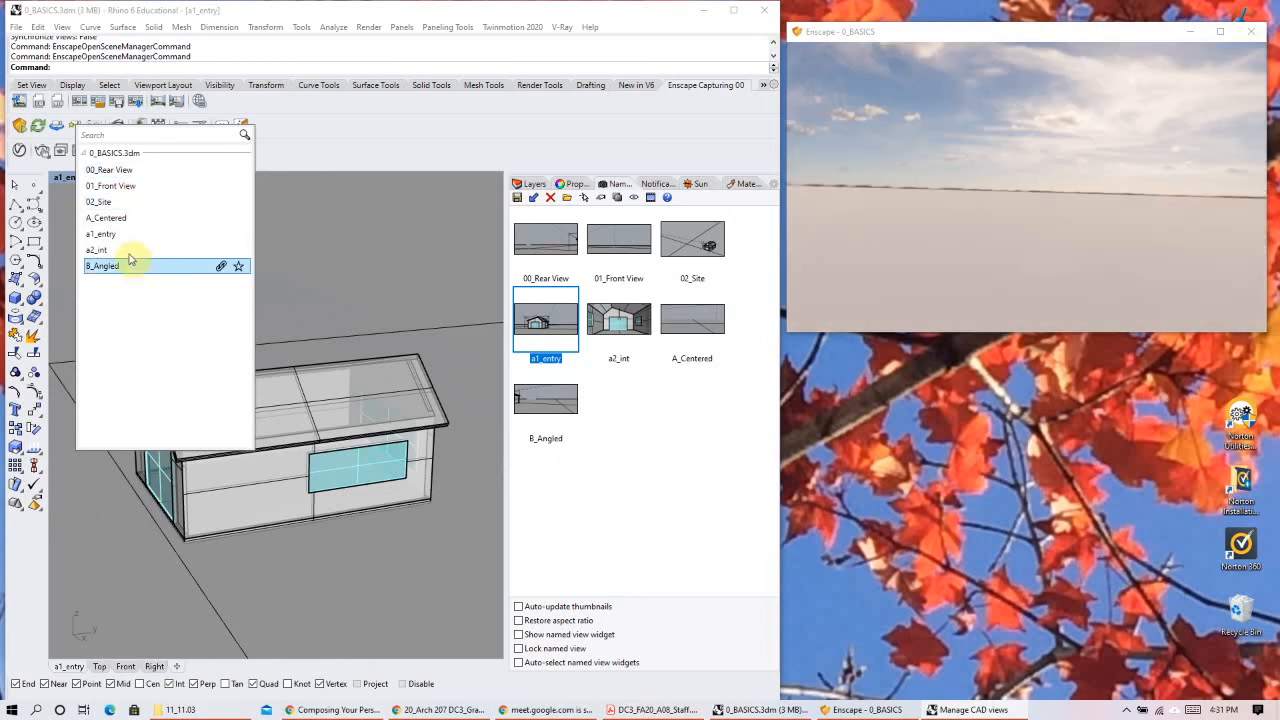
left_click(129, 250)
left_click(131, 235)
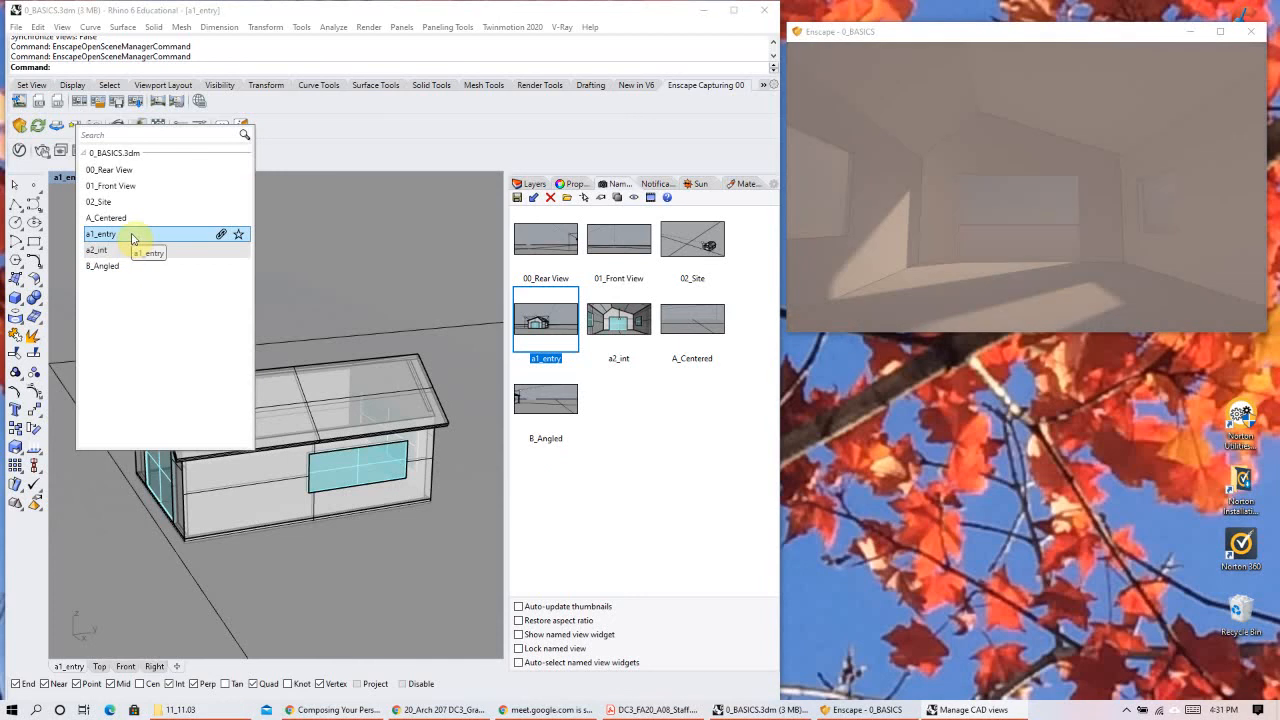
left_click(131, 220)
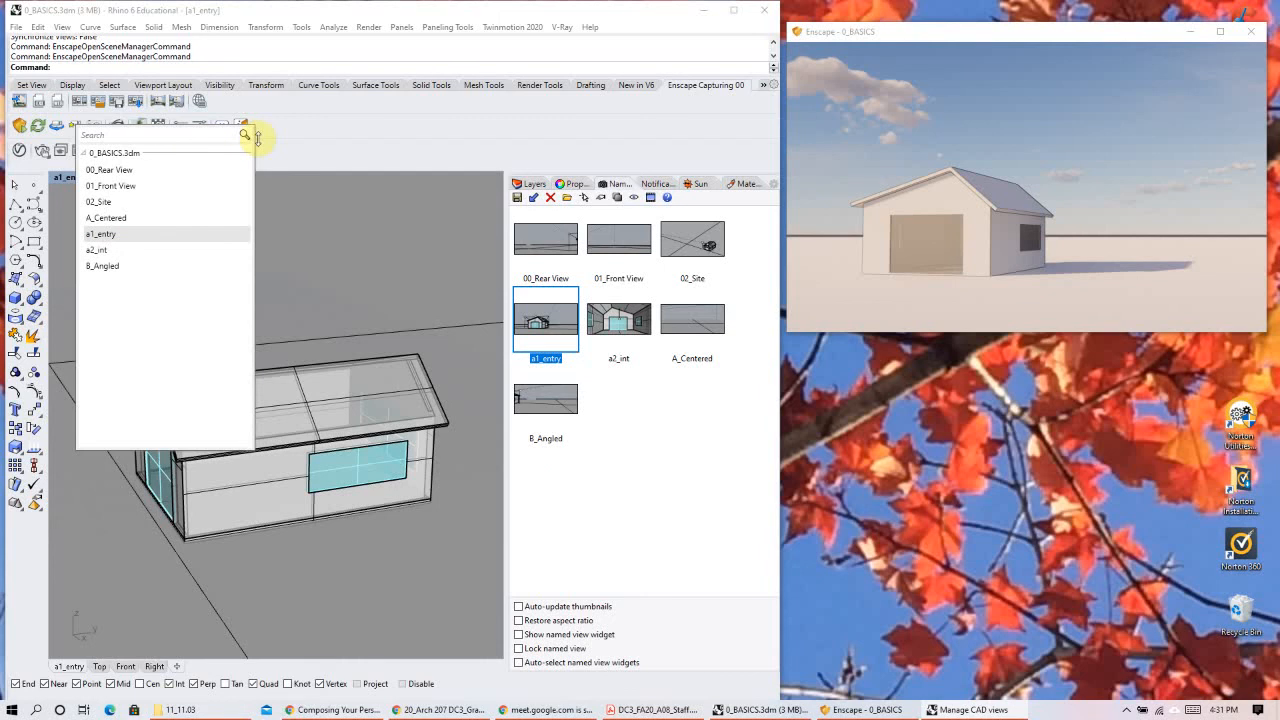
left_click(281, 303)
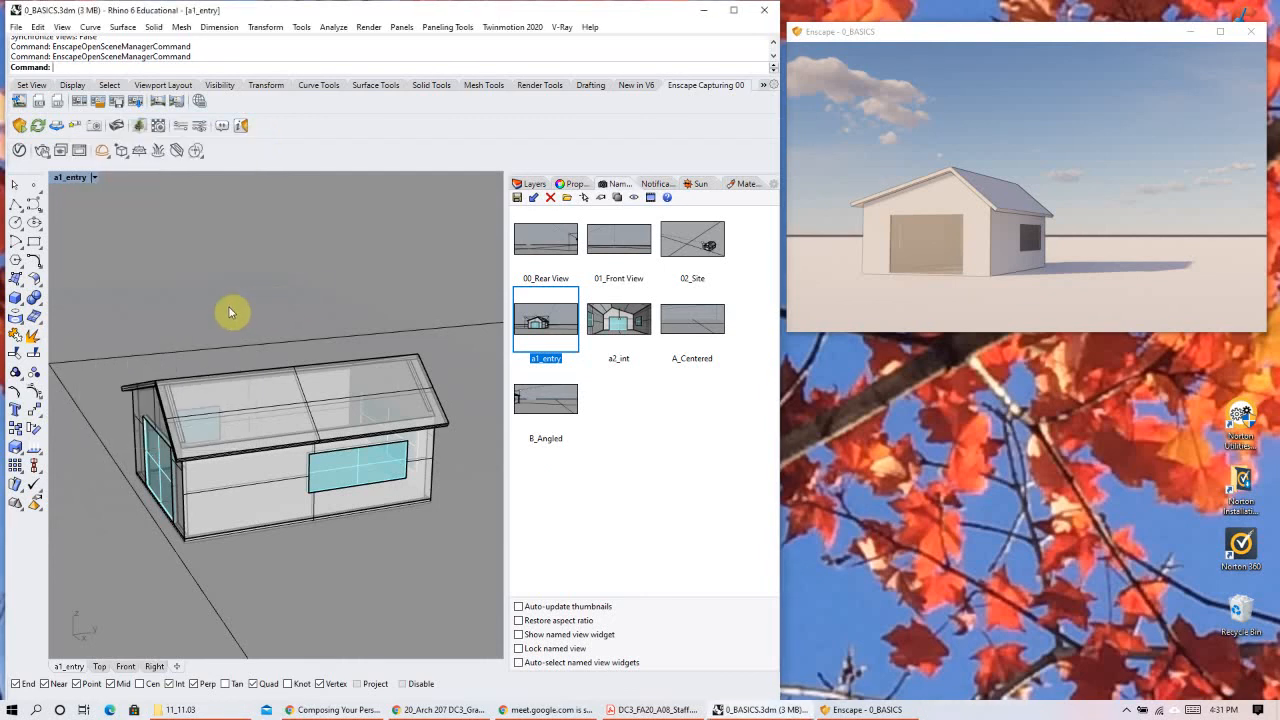
left_click(72, 132)
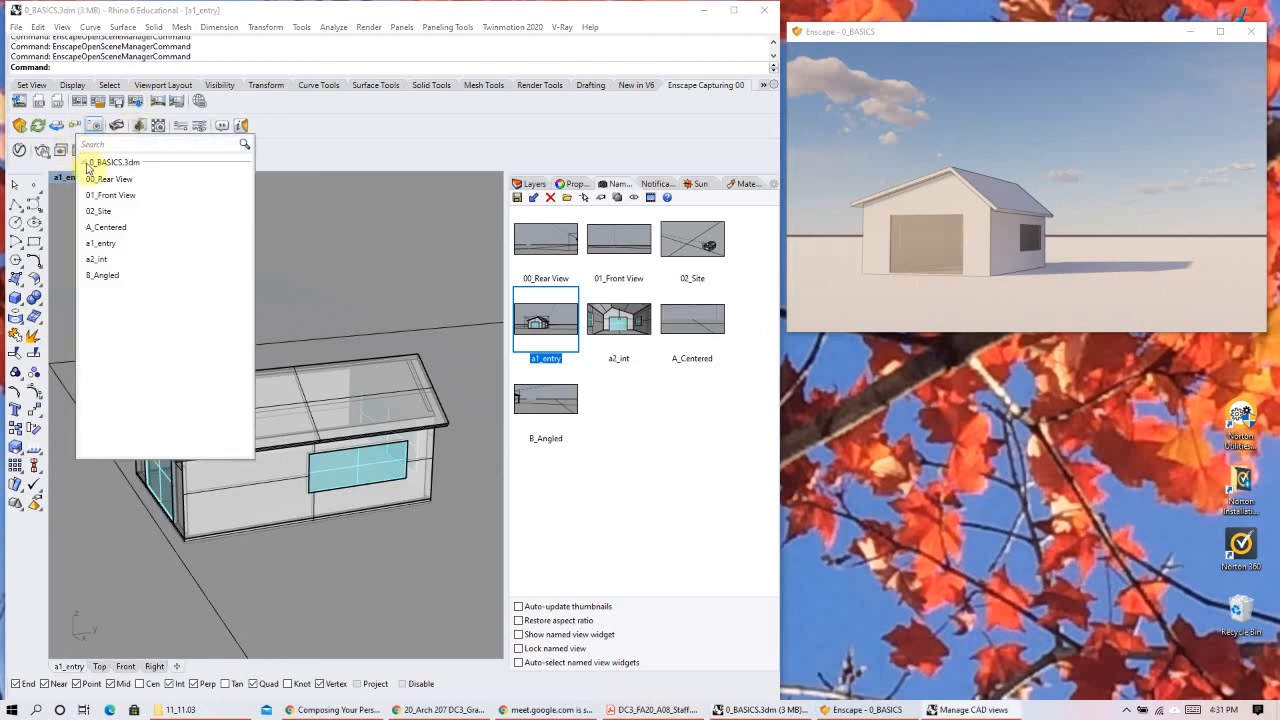
left_click(309, 122)
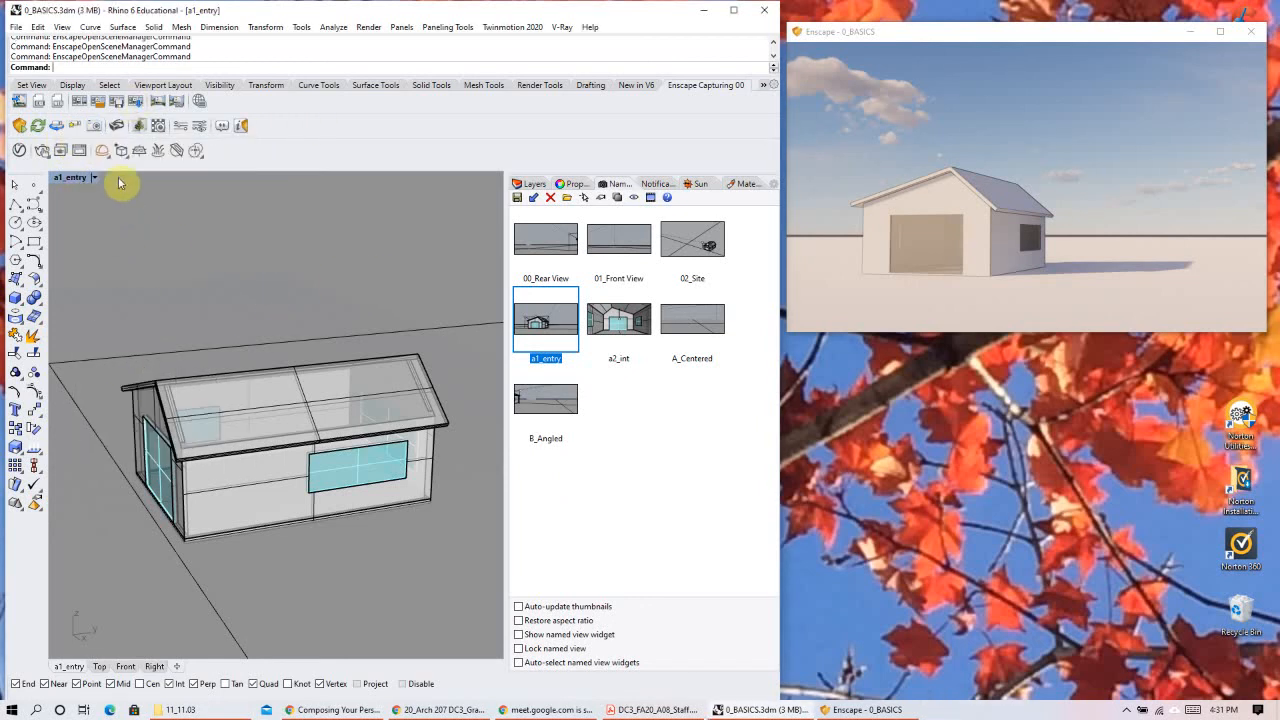
Step: Frame the house's gable end with the wide window in the Enscape render and save that camera as a Rhino named view with the default name
right_click_drag(987, 183, 950, 200)
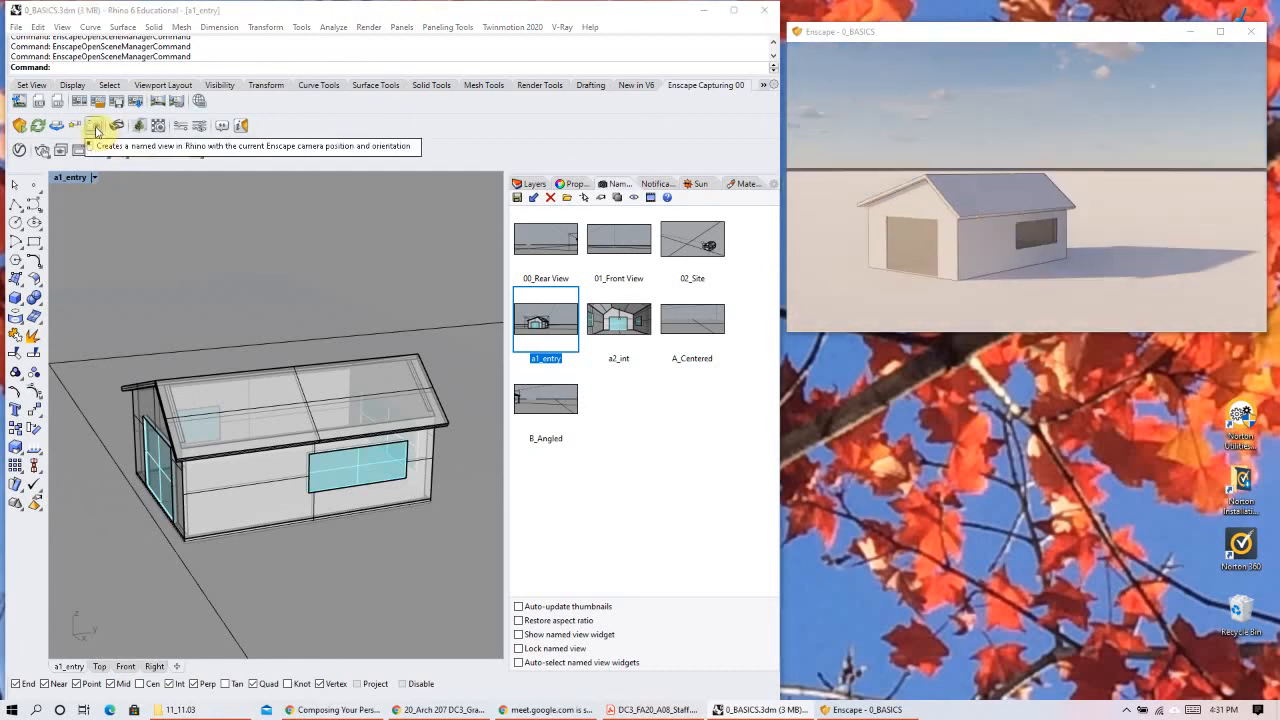
mouse_move(1050, 222)
right_mouse_down()
mouse_move(1008, 222)
mouse_move(1214, 240)
mouse_move(1089, 262)
mouse_move(1035, 223)
mouse_move(1041, 212)
right_mouse_up()
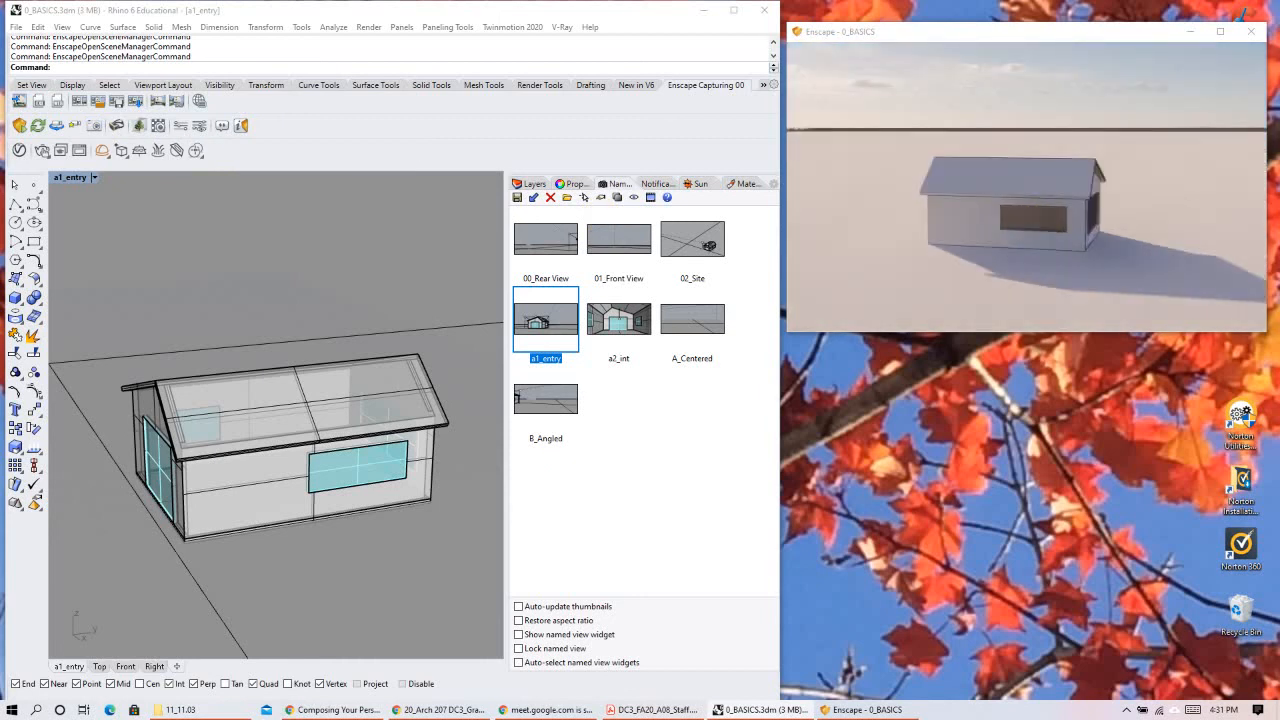
right_click_drag(1141, 187, 1265, 245)
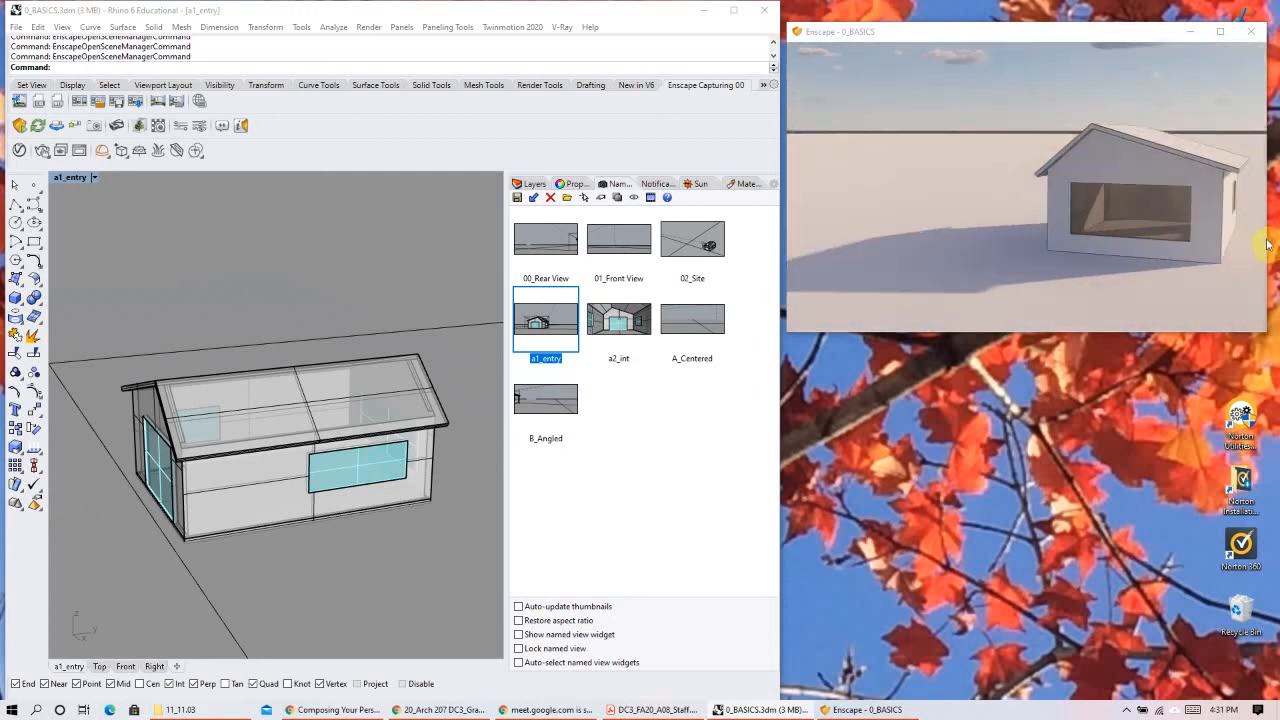
mouse_move(1089, 207)
right_mouse_down()
mouse_move(1129, 234)
mouse_move(1095, 270)
mouse_move(1088, 211)
right_mouse_up()
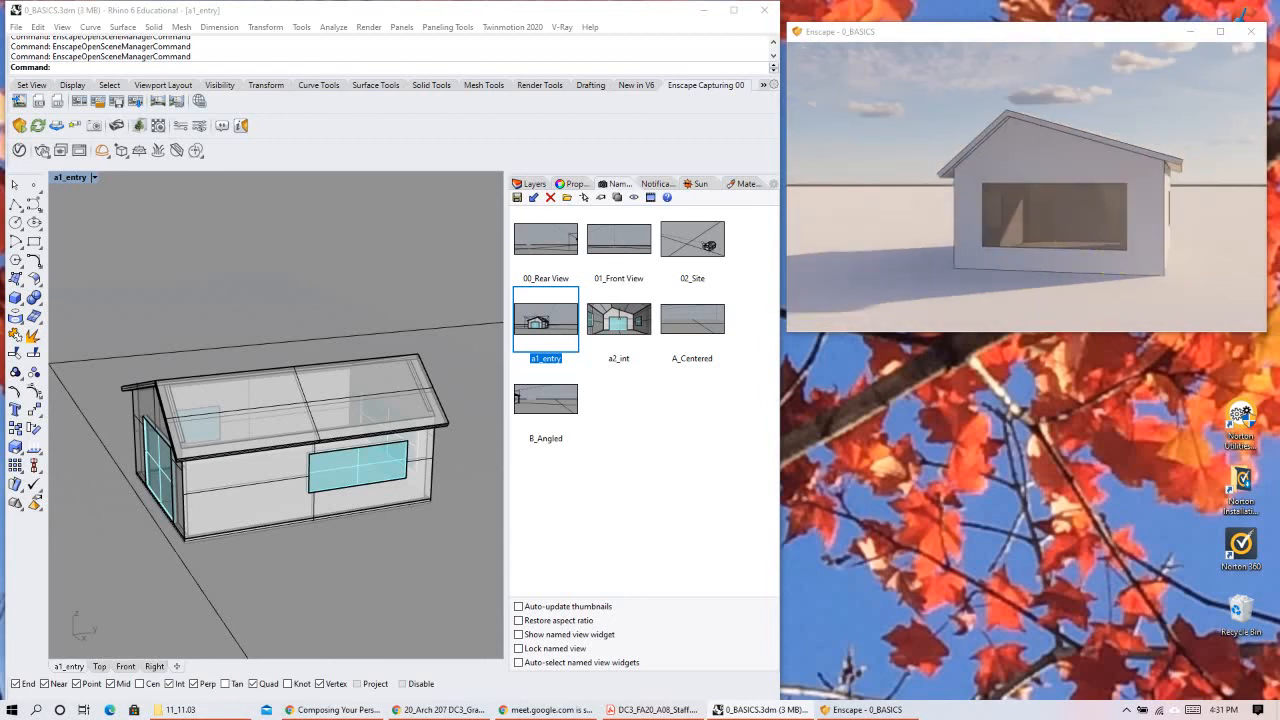
right_click_drag(1069, 260, 1163, 284)
scroll(1126, 234, "down", 2)
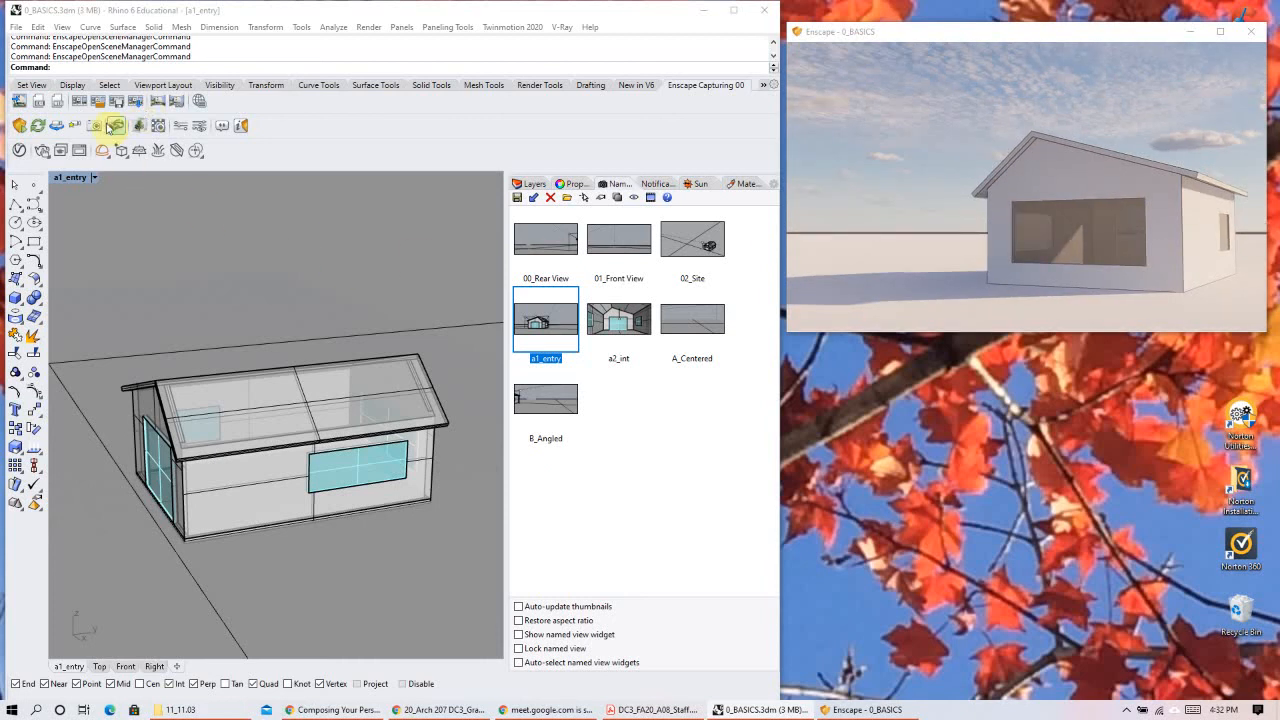
left_click(95, 129)
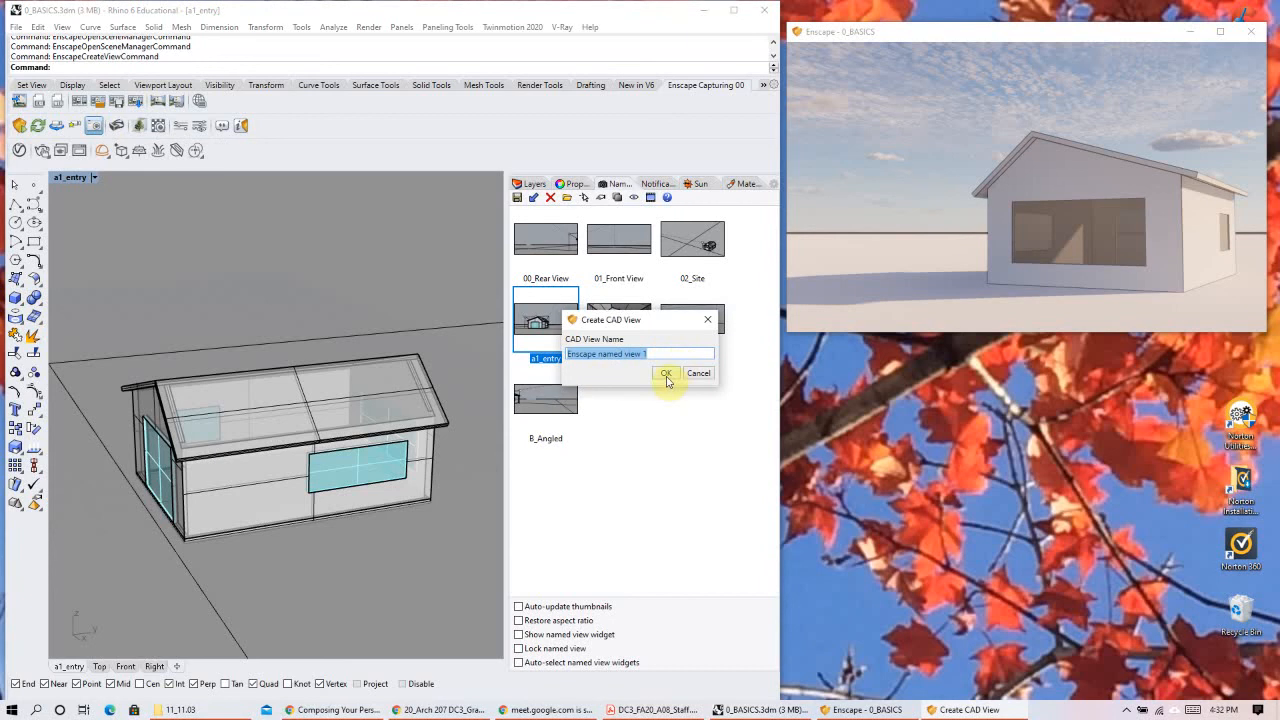
left_click(666, 375)
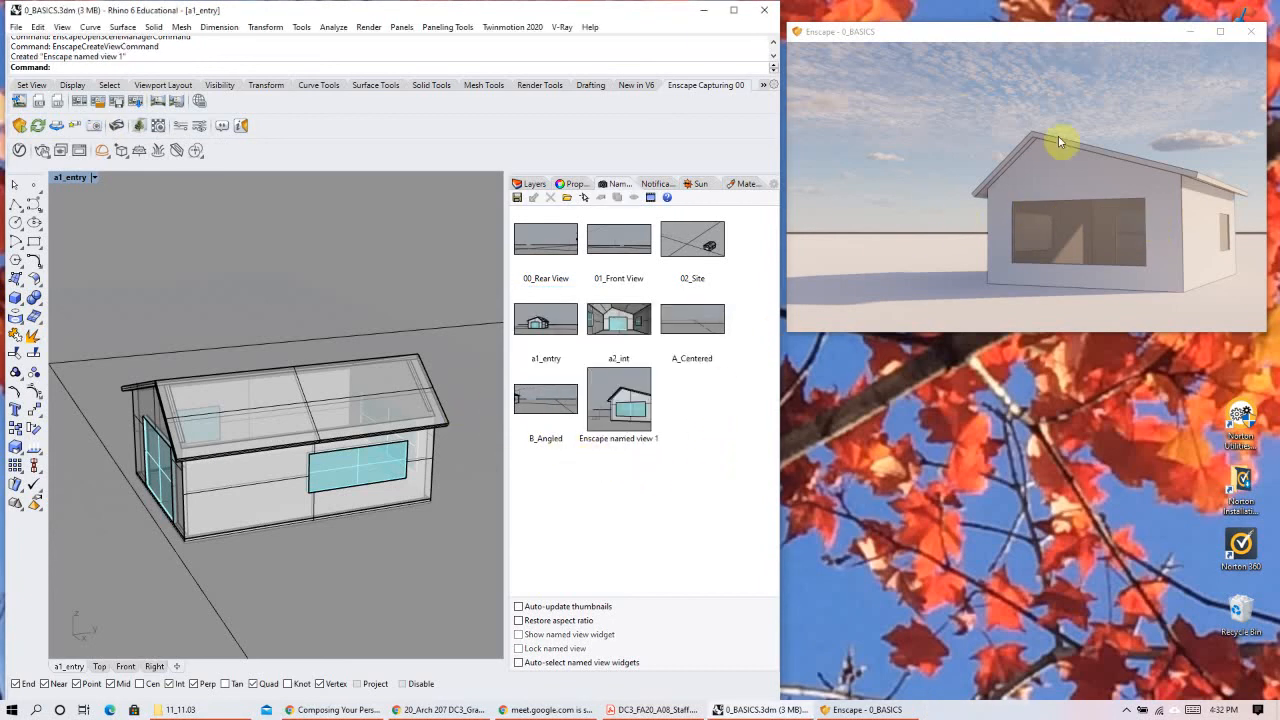
Step: Restore the newly saved Enscape camera view in the Rhino viewport, and then the named view a2_int
left_click(620, 405)
double_click(620, 405)
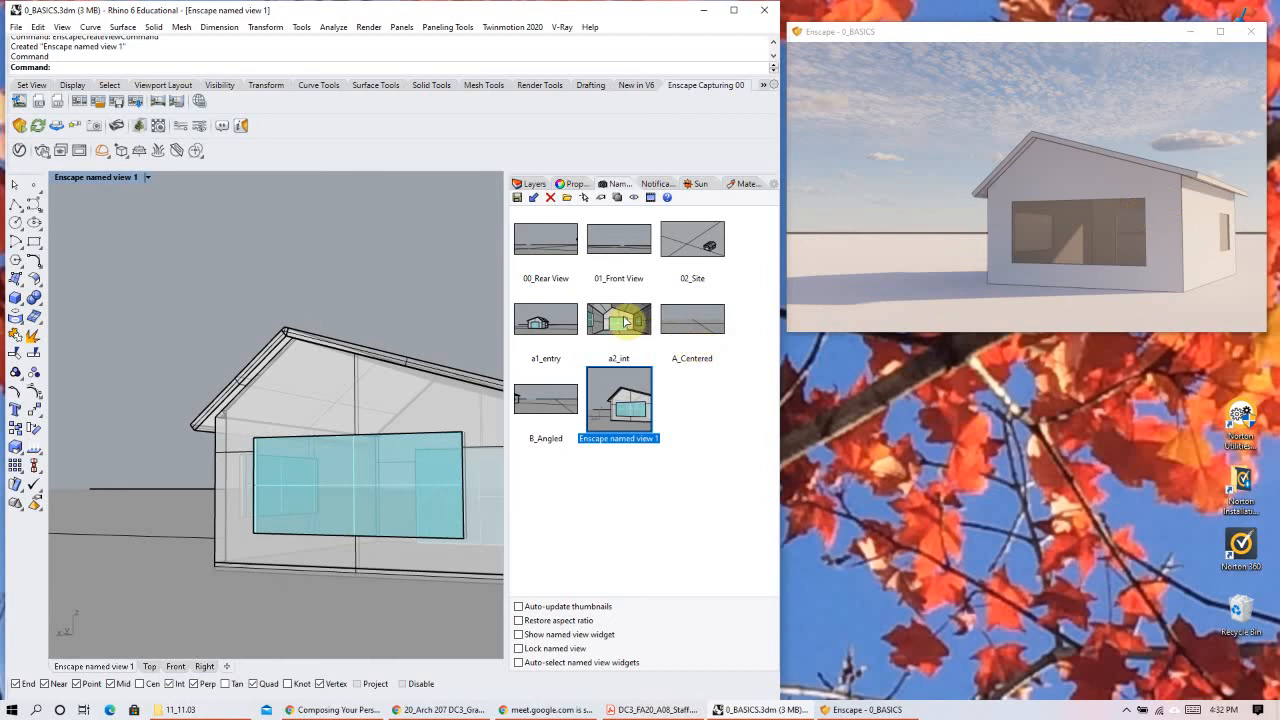
double_click(627, 320)
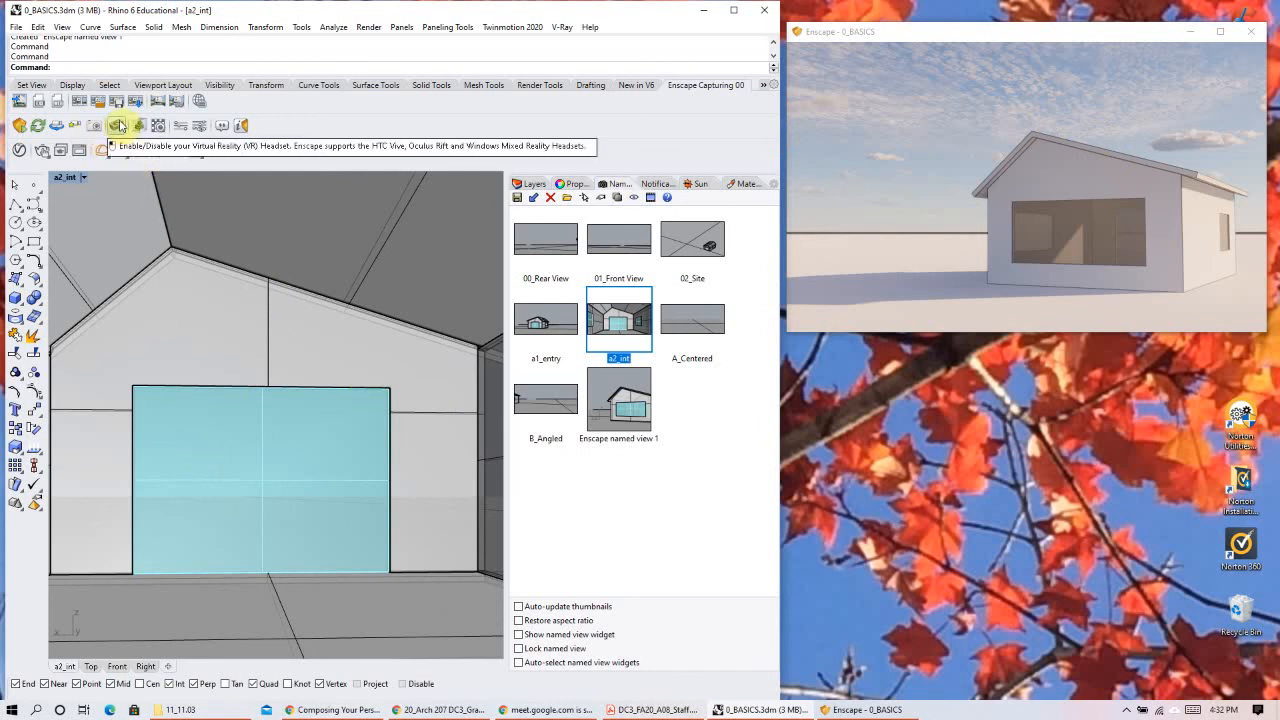
Step: Lower the outlines to 0% in Enscape's visual settings and inspect the render from several sides of the house
left_click(201, 127)
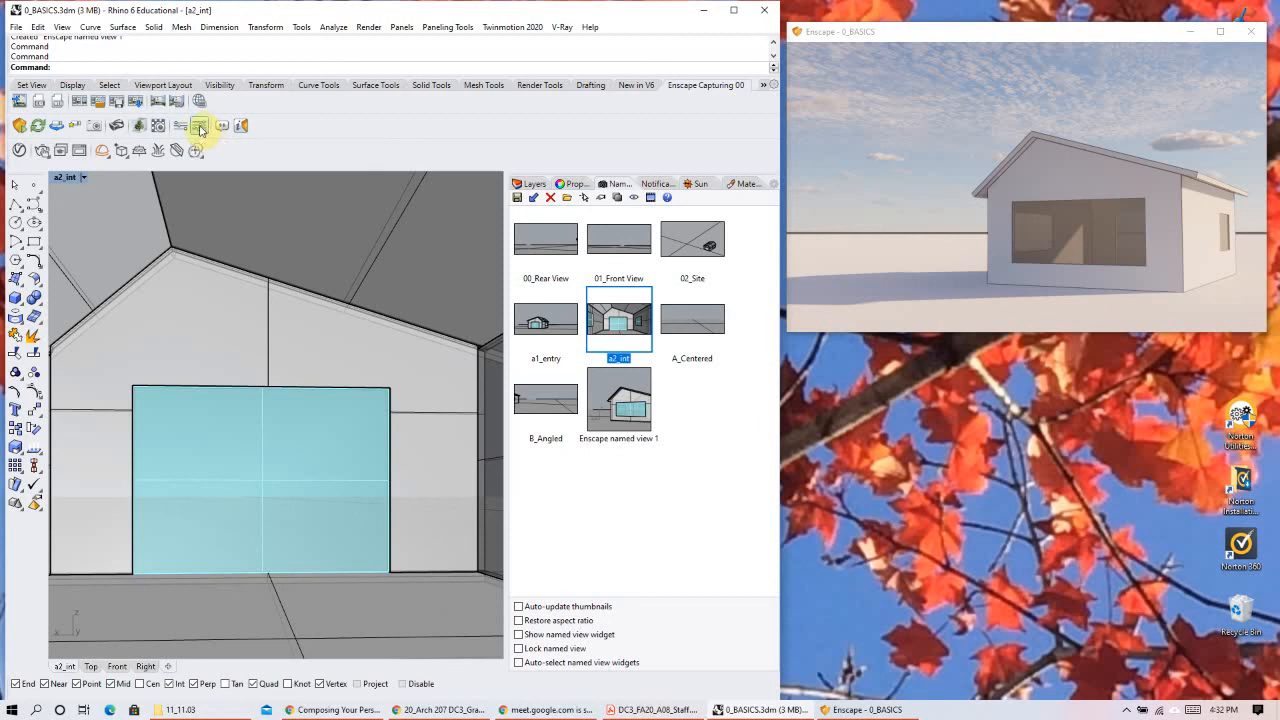
left_click(201, 127)
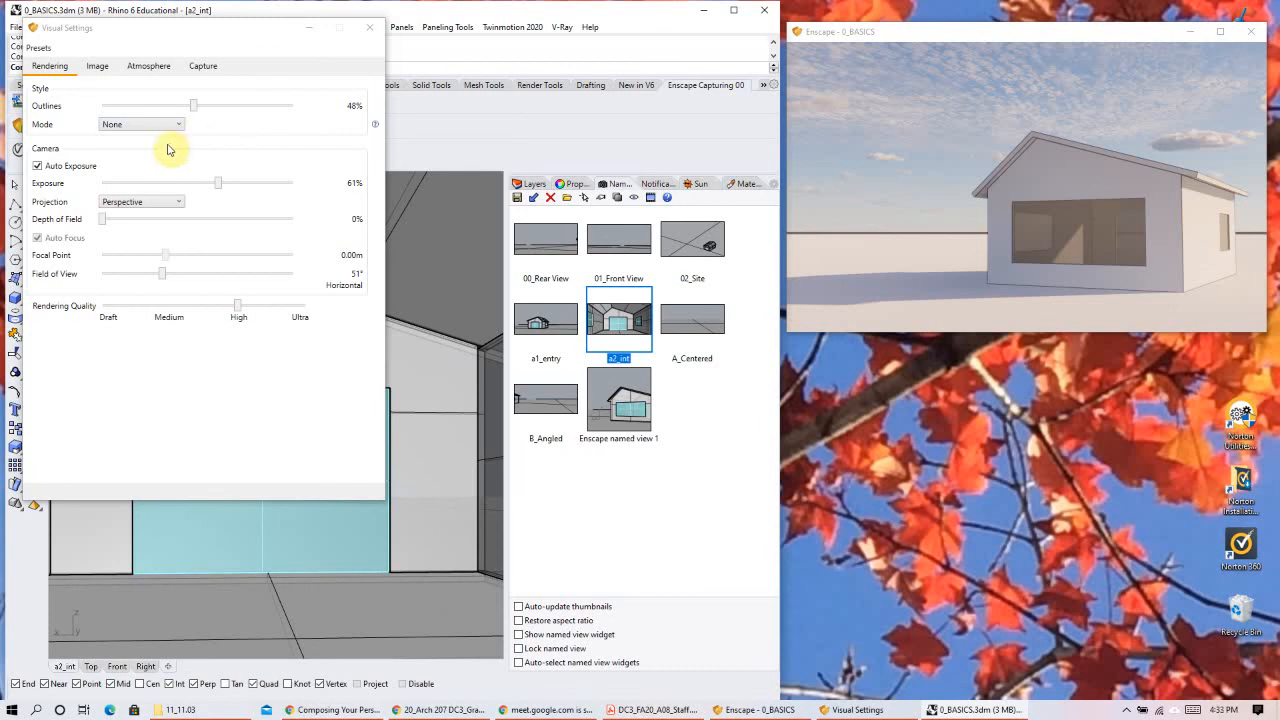
left_click_drag(186, 105, 136, 111)
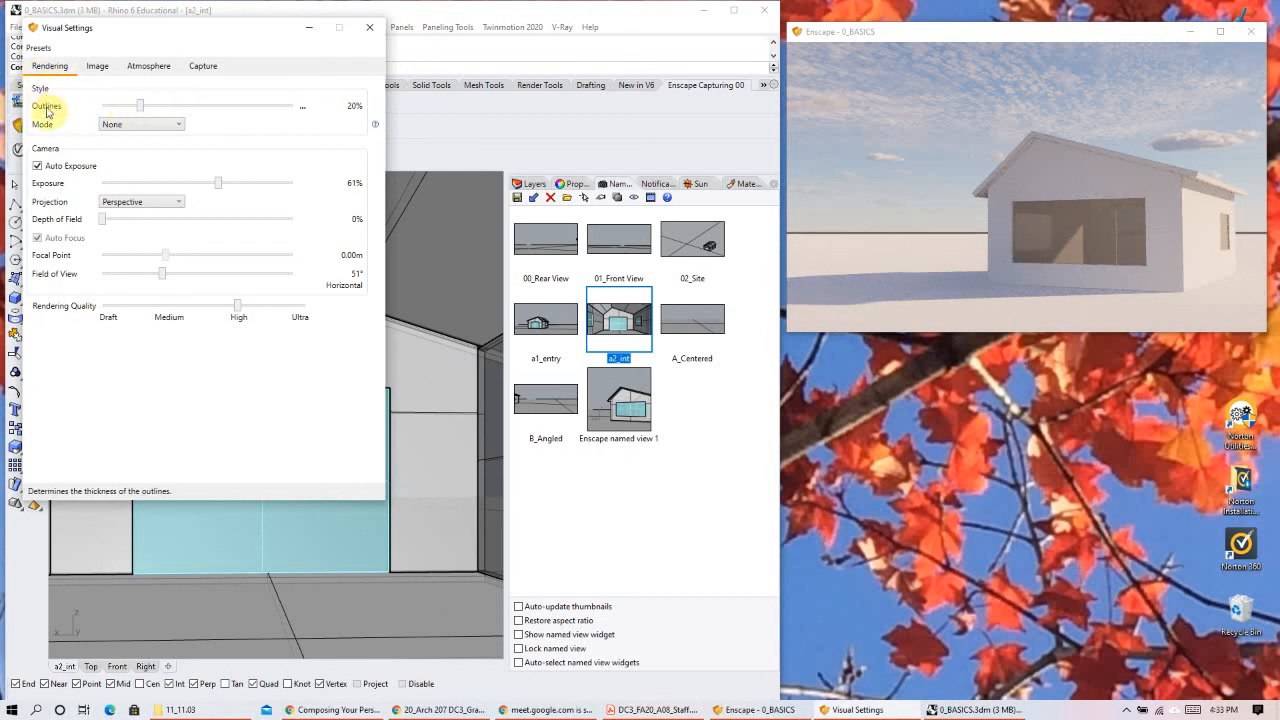
left_click_drag(143, 106, 76, 110)
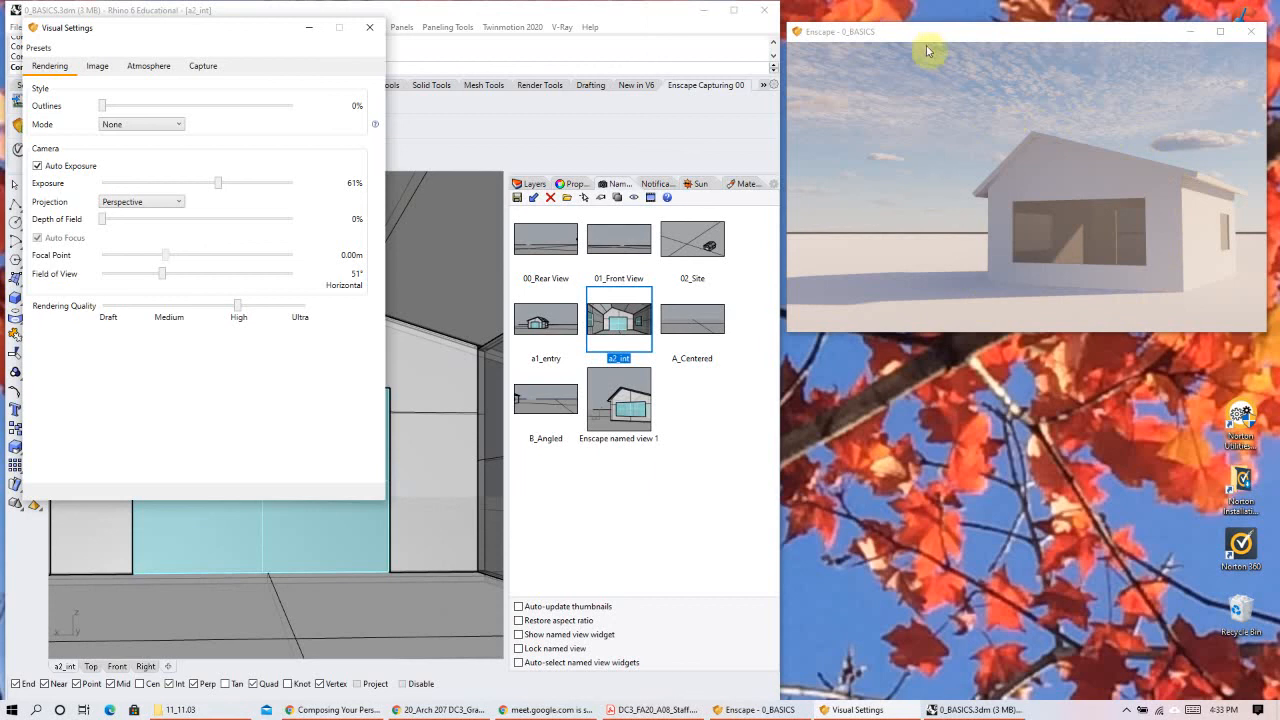
right_click_drag(1152, 206, 1228, 208)
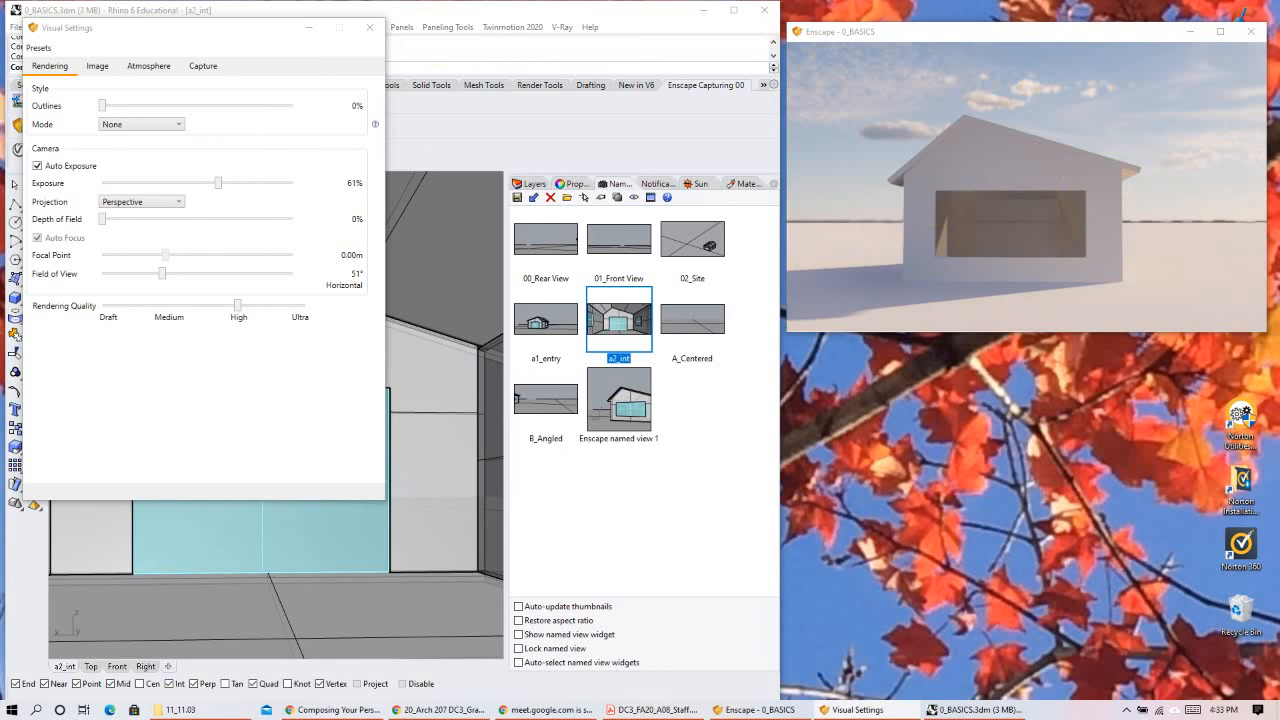
right_click_drag(940, 207, 986, 206)
scroll(977, 205, "down", 2)
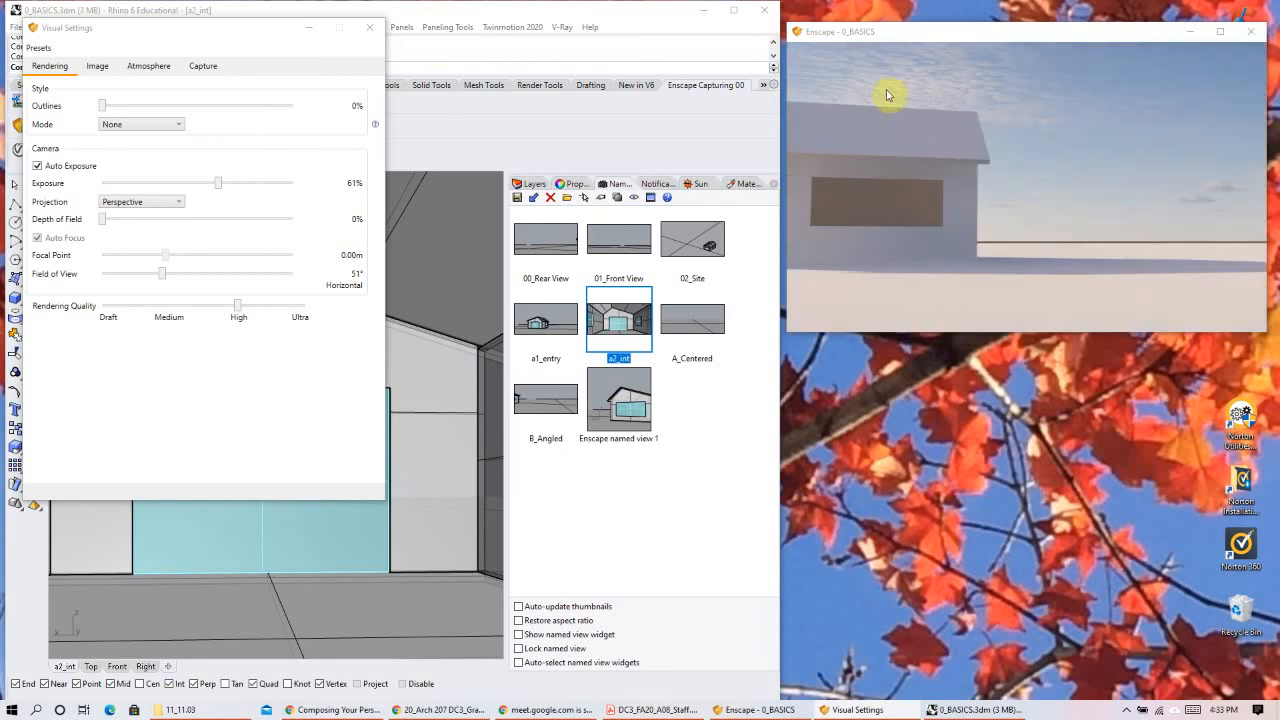
right_click_drag(924, 165, 995, 174)
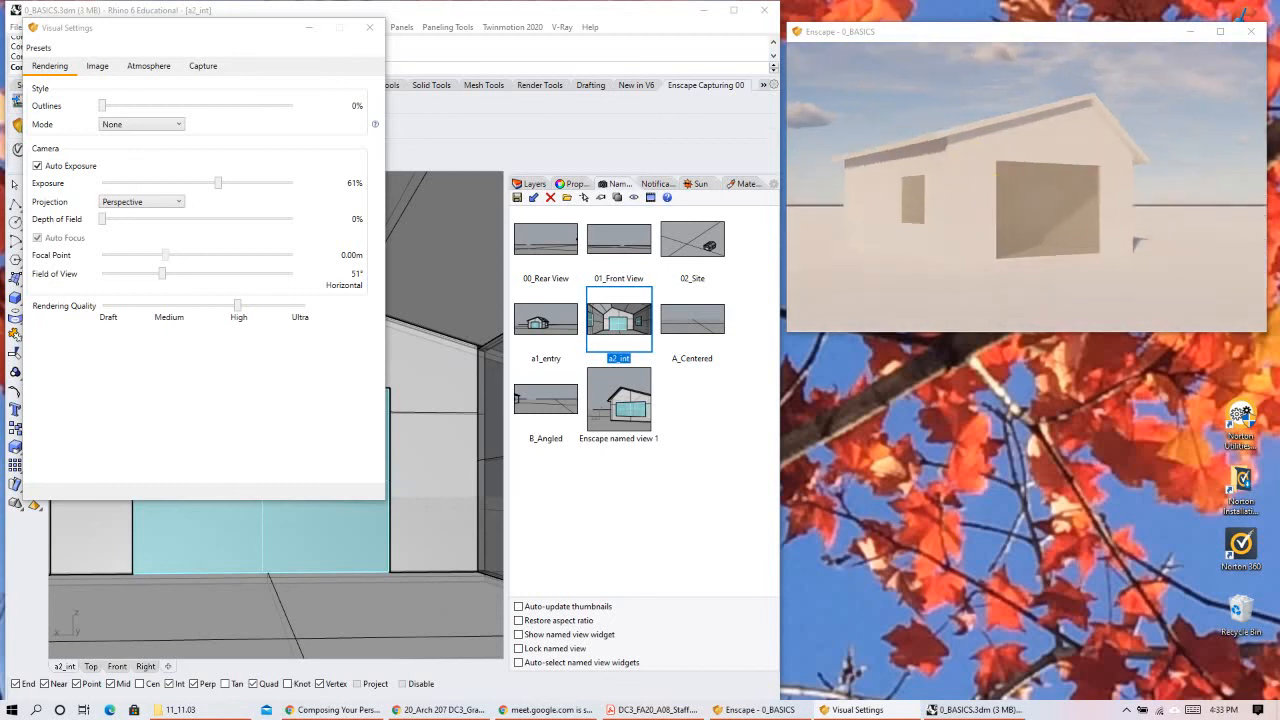
Step: Raise the Enscape outlines to 44% and inspect the house's edges from a higher corner angle
left_click(558, 191)
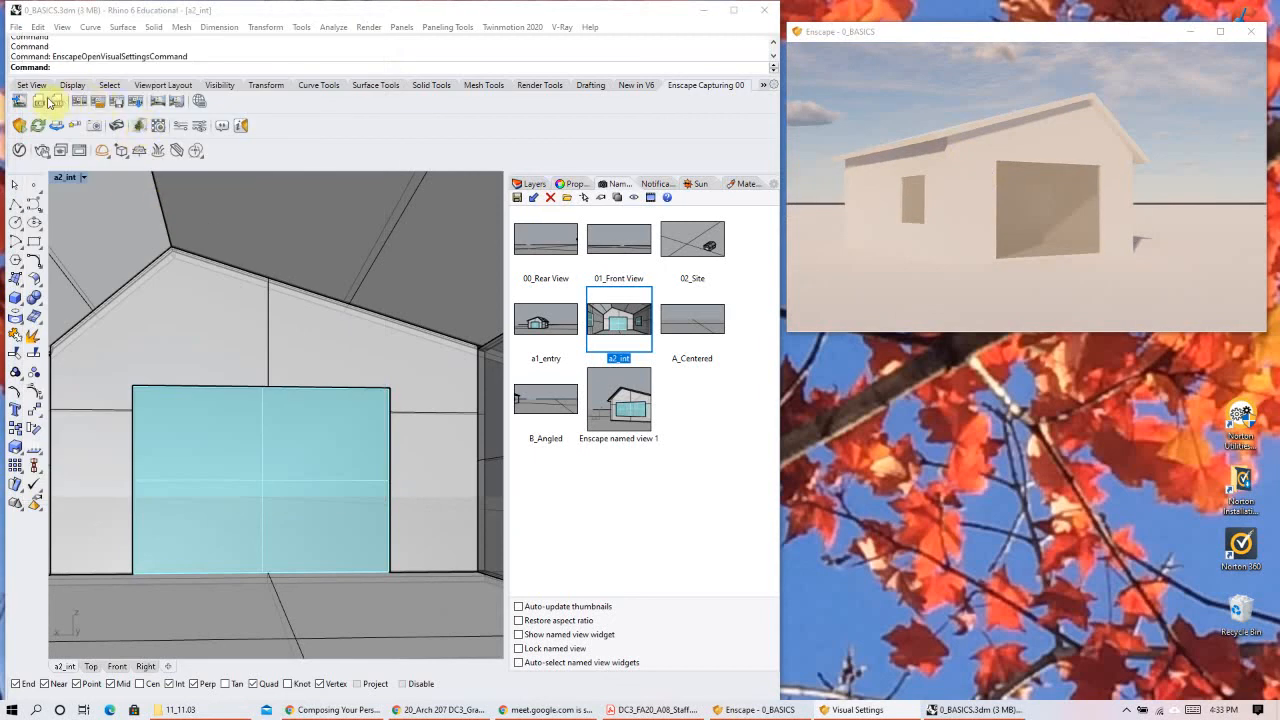
left_click(201, 127)
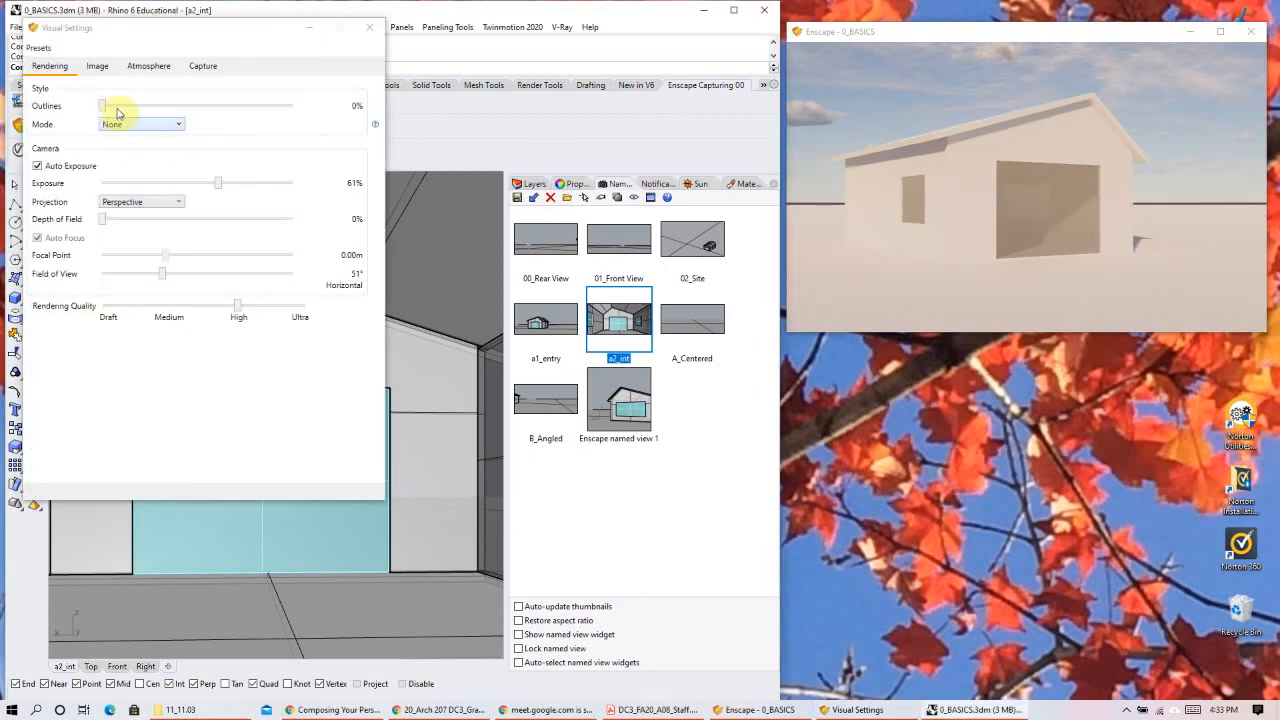
left_click(198, 105)
left_click(184, 104)
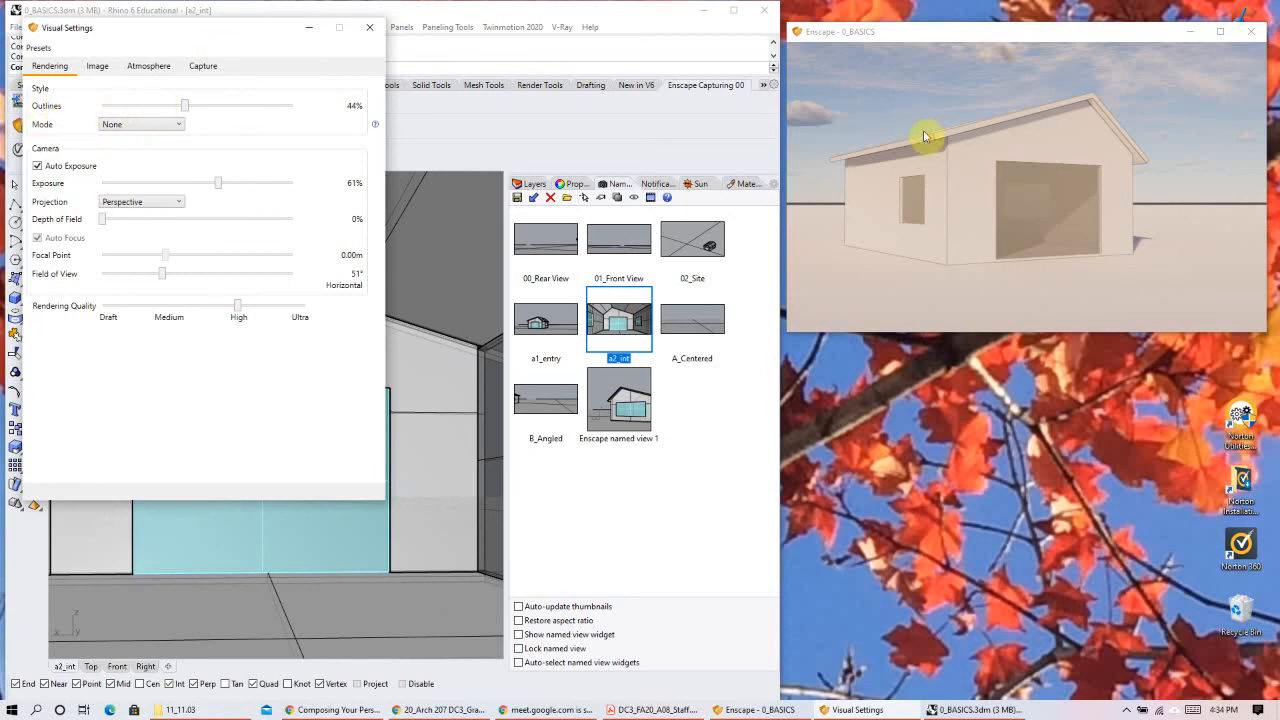
right_click_drag(972, 170, 1077, 146)
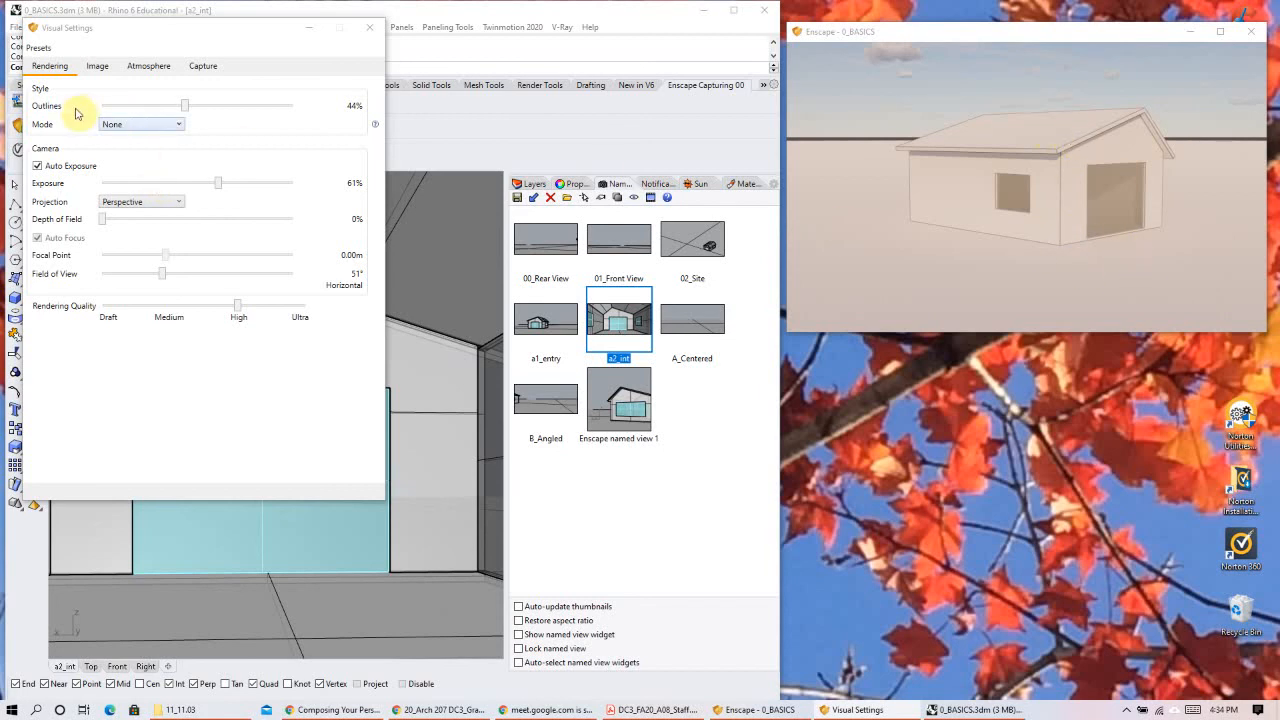
Step: Compare outline strengths of 79%, 27%, 10% and 3% in the render, and set the outlines to 25%
left_click_drag(189, 106, 254, 112)
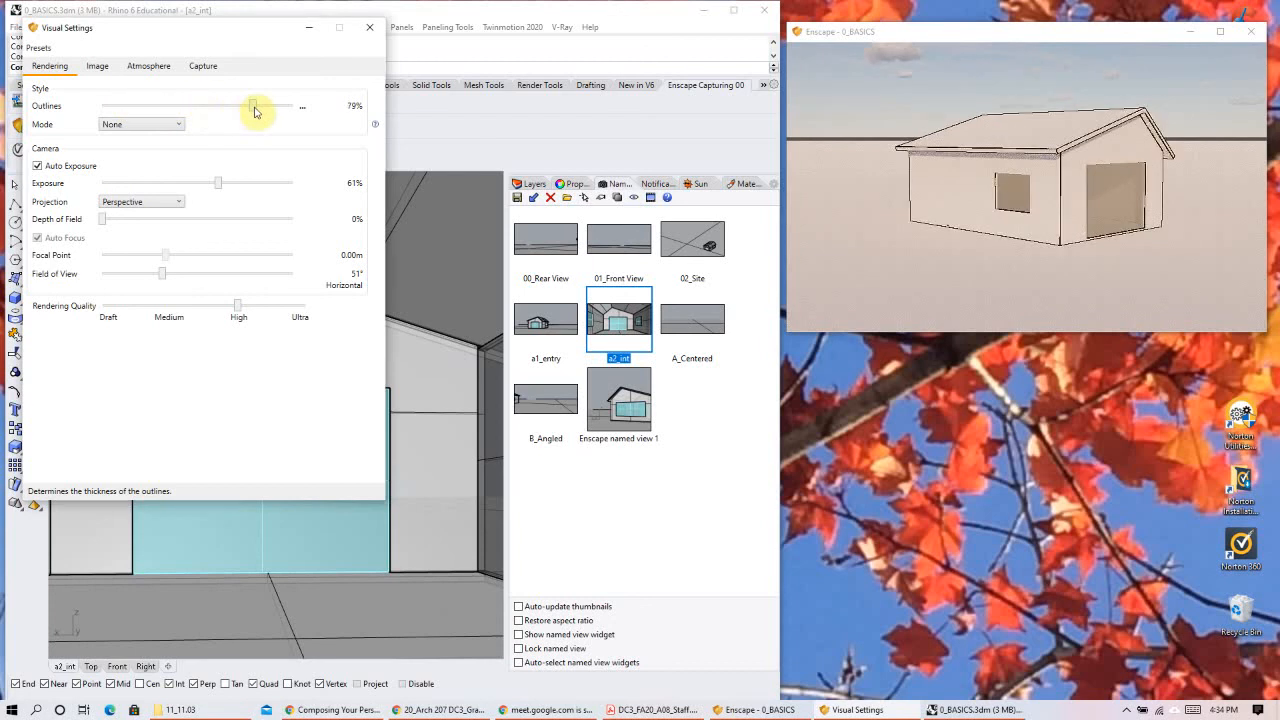
left_click_drag(208, 108, 149, 100)
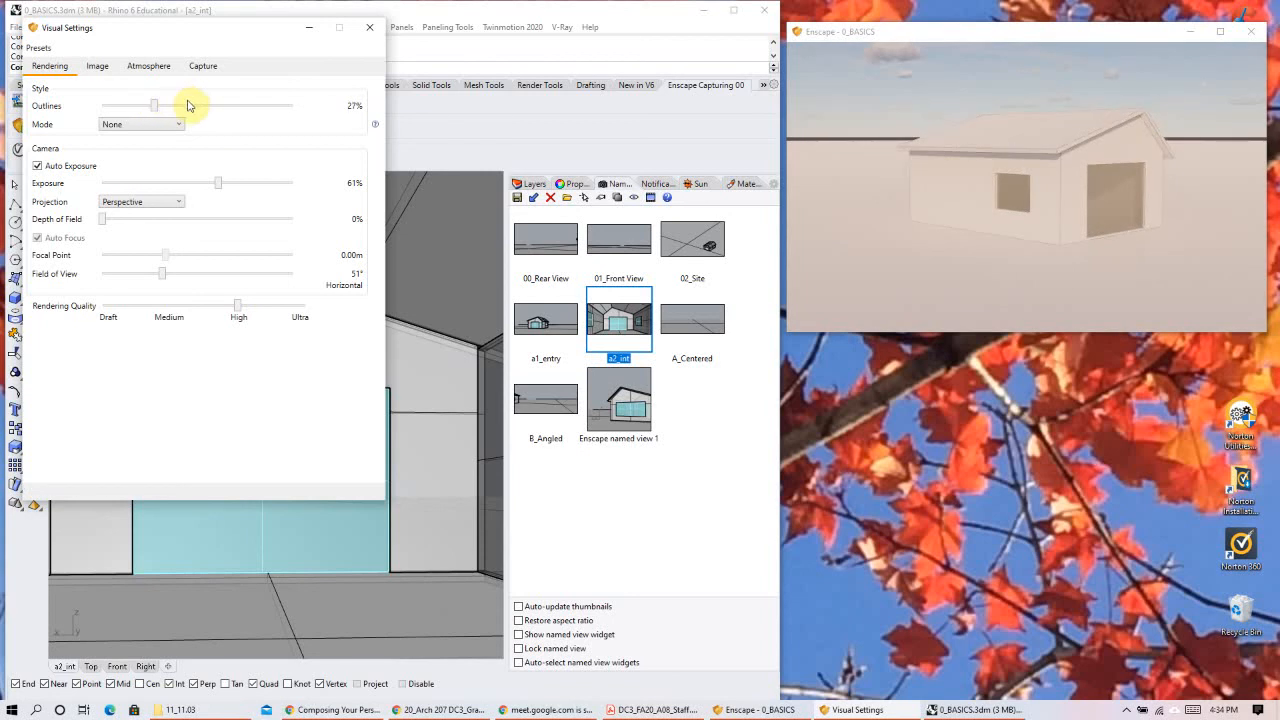
left_click_drag(155, 105, 137, 108)
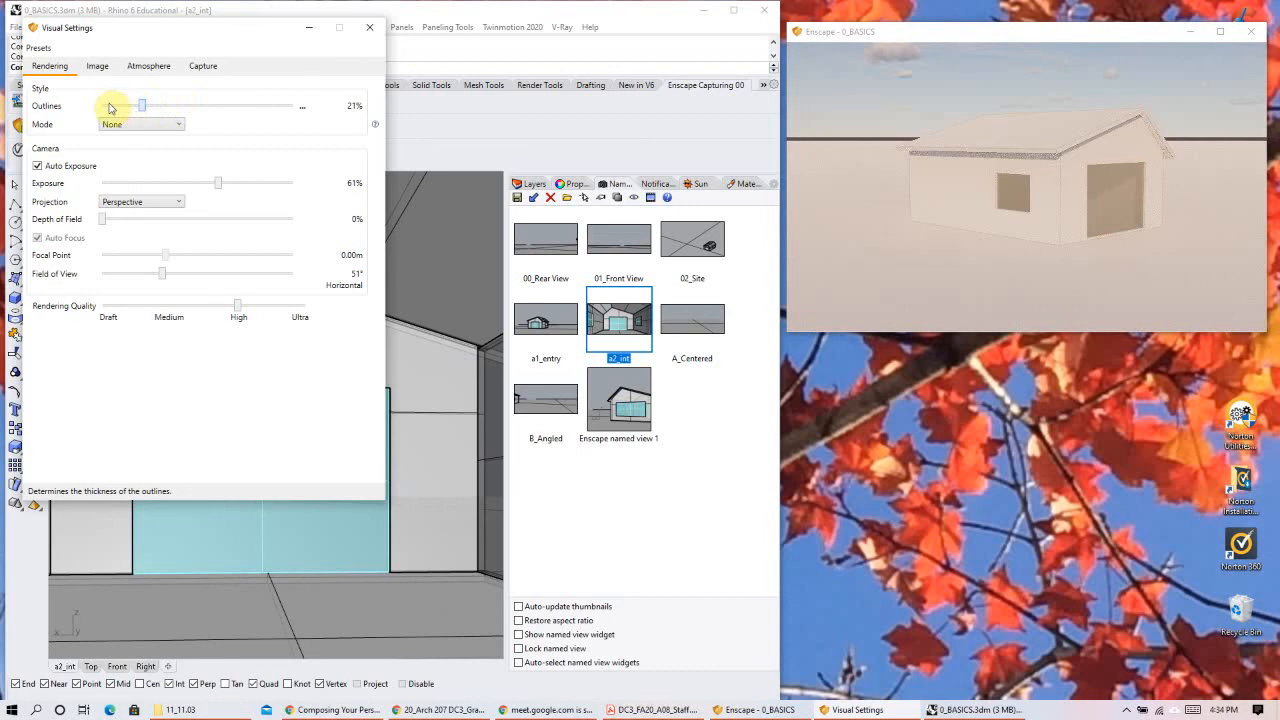
left_click(110, 105)
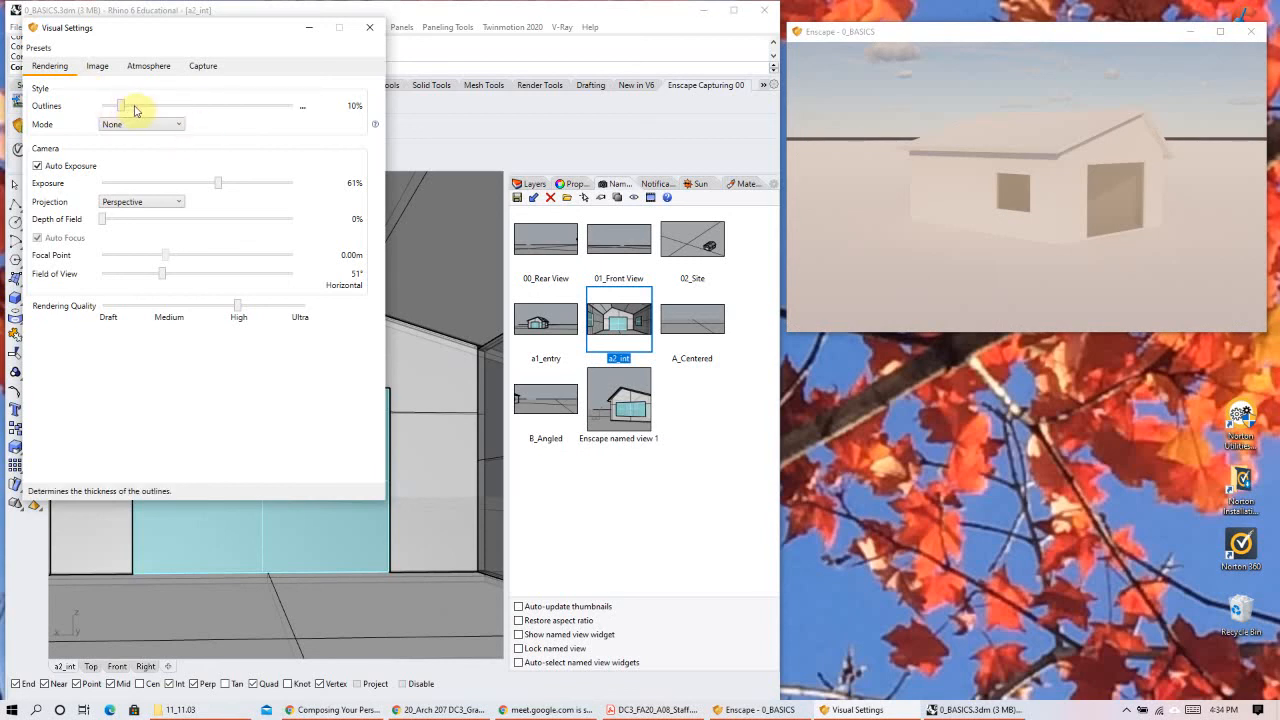
left_click_drag(120, 106, 108, 106)
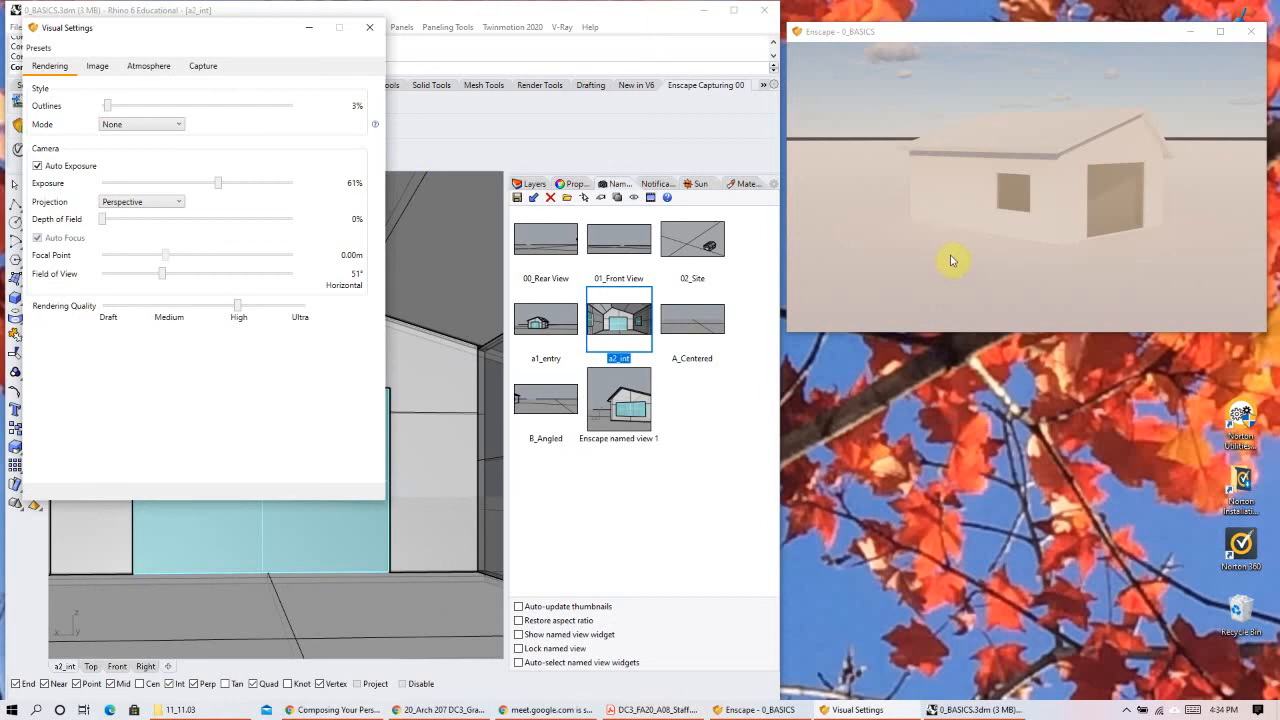
left_click_drag(108, 106, 150, 107)
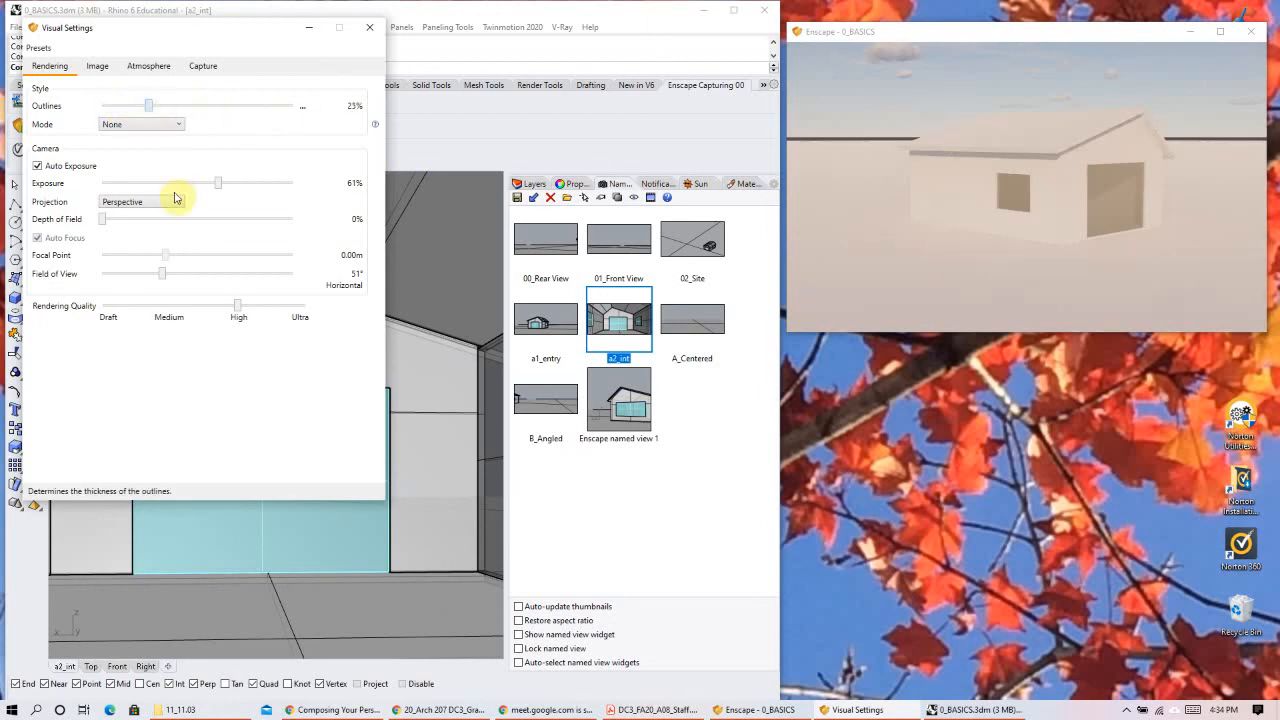
Step: Preview the house in the White rendering mode from another angle, and set the mode back to None
left_click(115, 126)
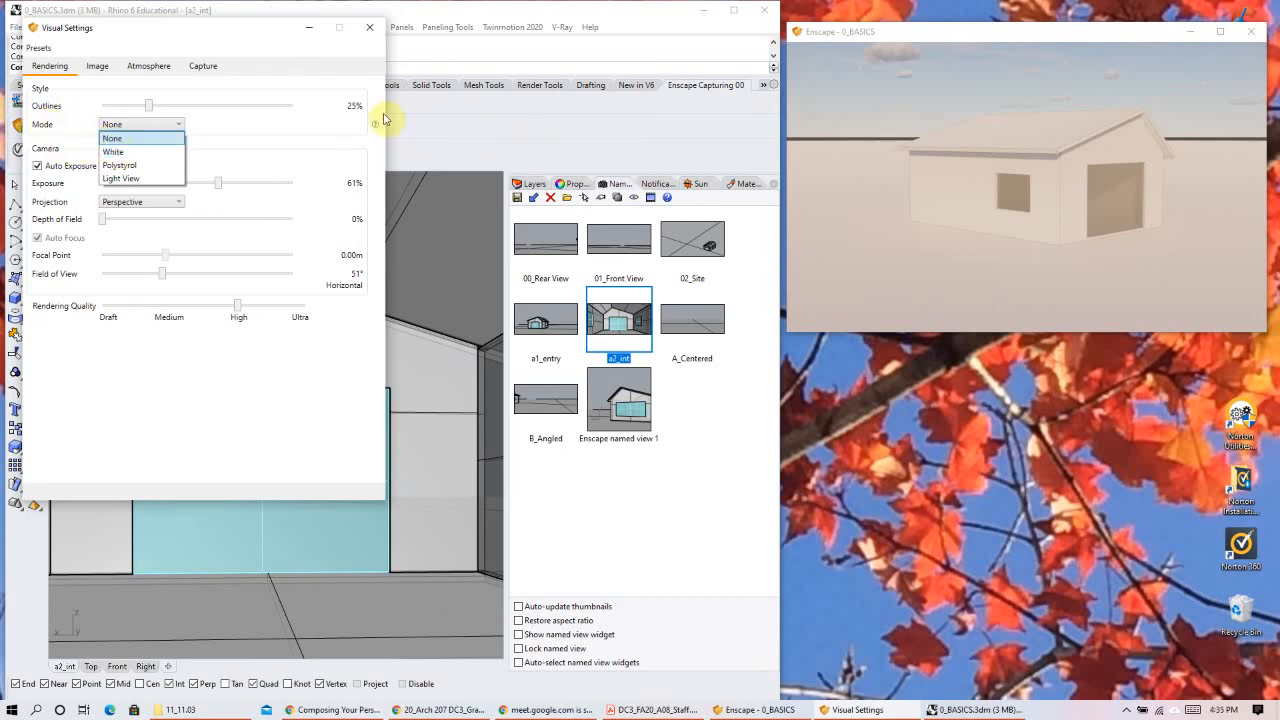
left_click(132, 152)
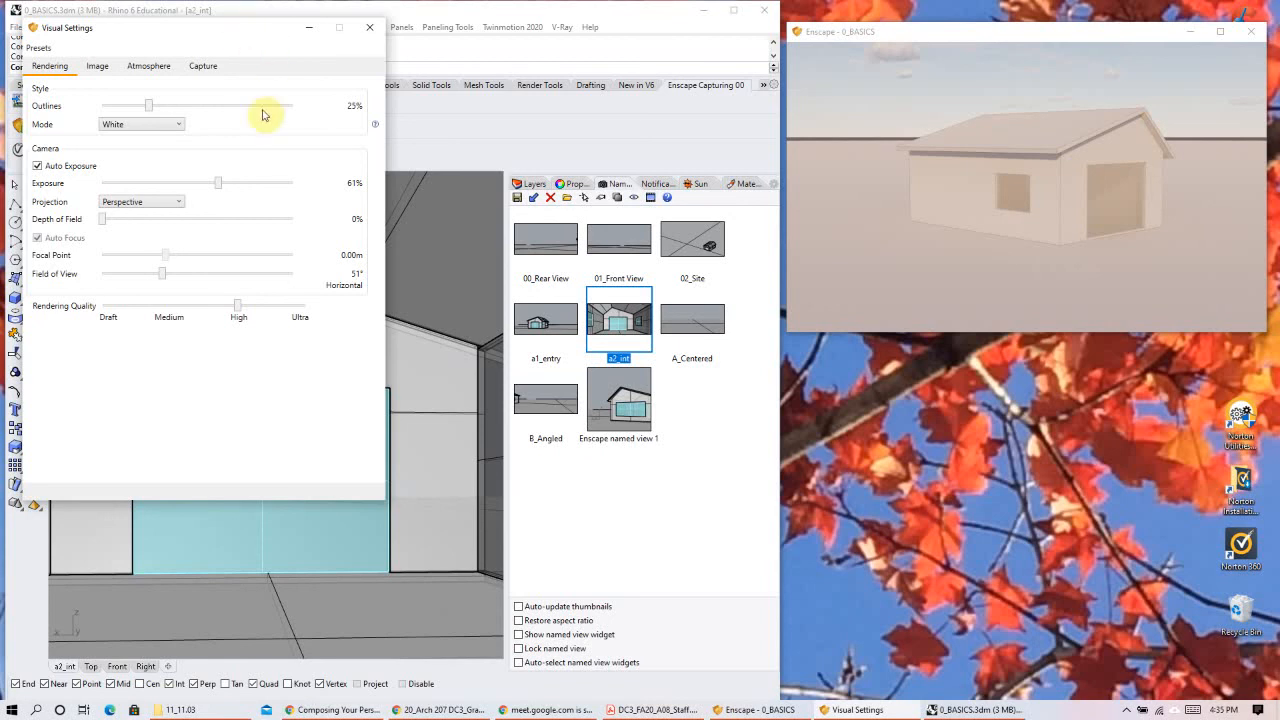
right_click_drag(1031, 209, 930, 222)
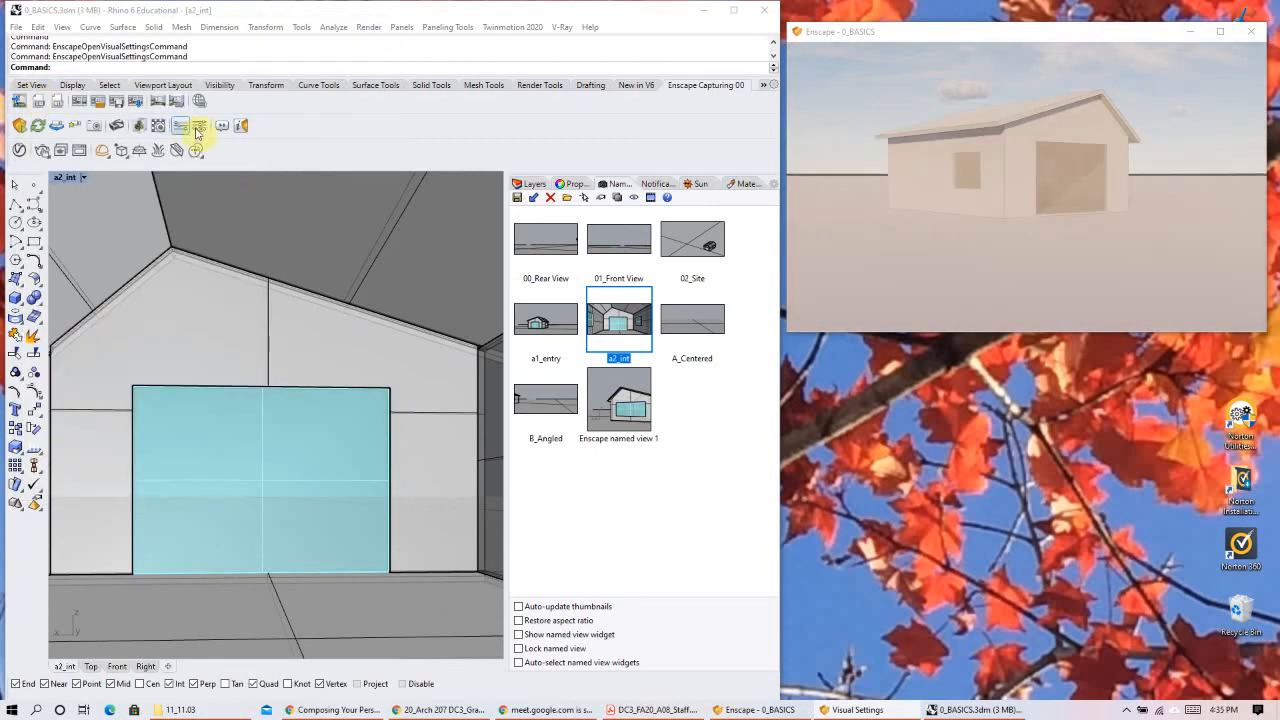
left_click(197, 127)
left_click(152, 124)
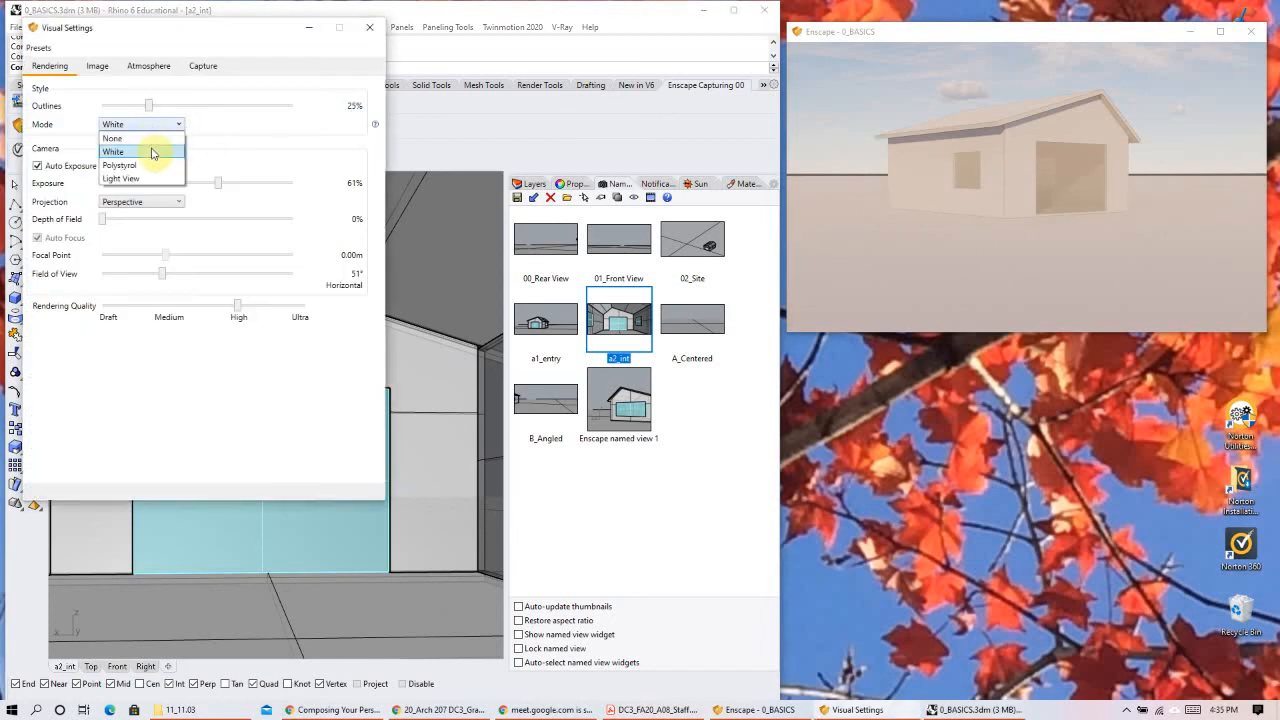
left_click(143, 136)
mouse_move(1062, 164)
right_mouse_down()
mouse_move(1030, 200)
mouse_move(1056, 167)
right_mouse_up()
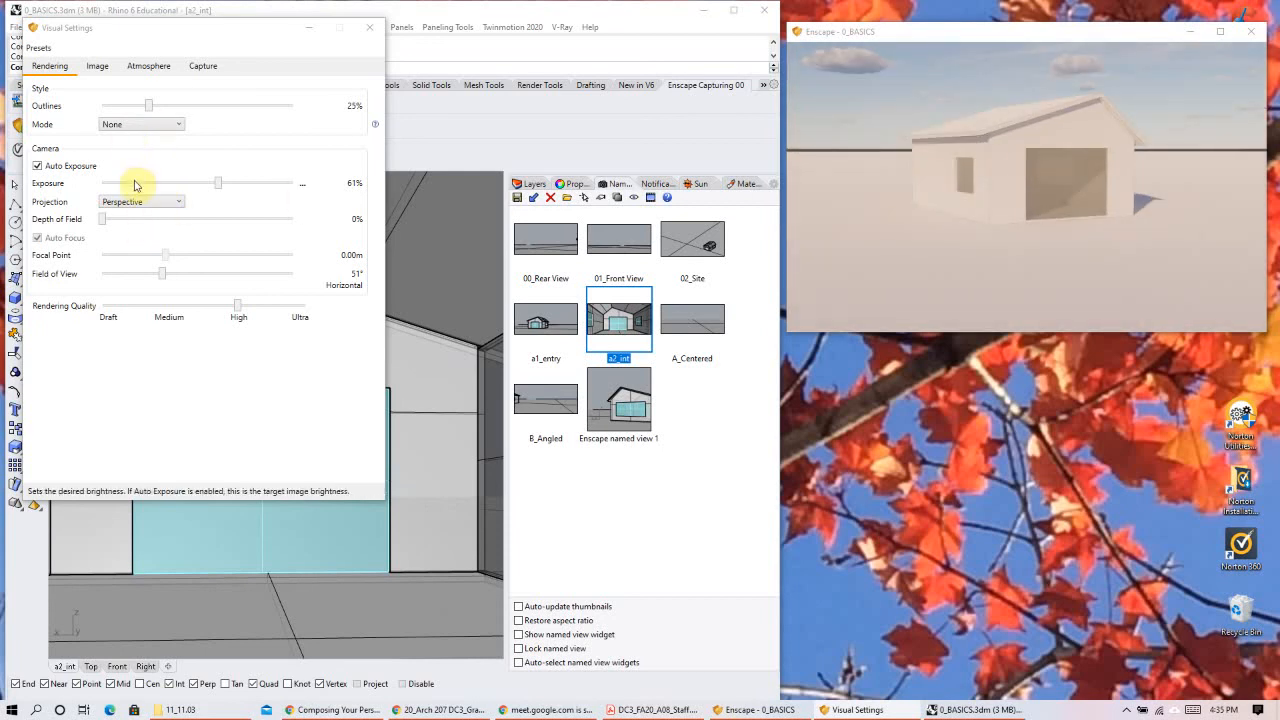
Step: Switch the rendering mode to Light View with automatic scale and orbit around the house to examine its light levels
left_click(137, 186)
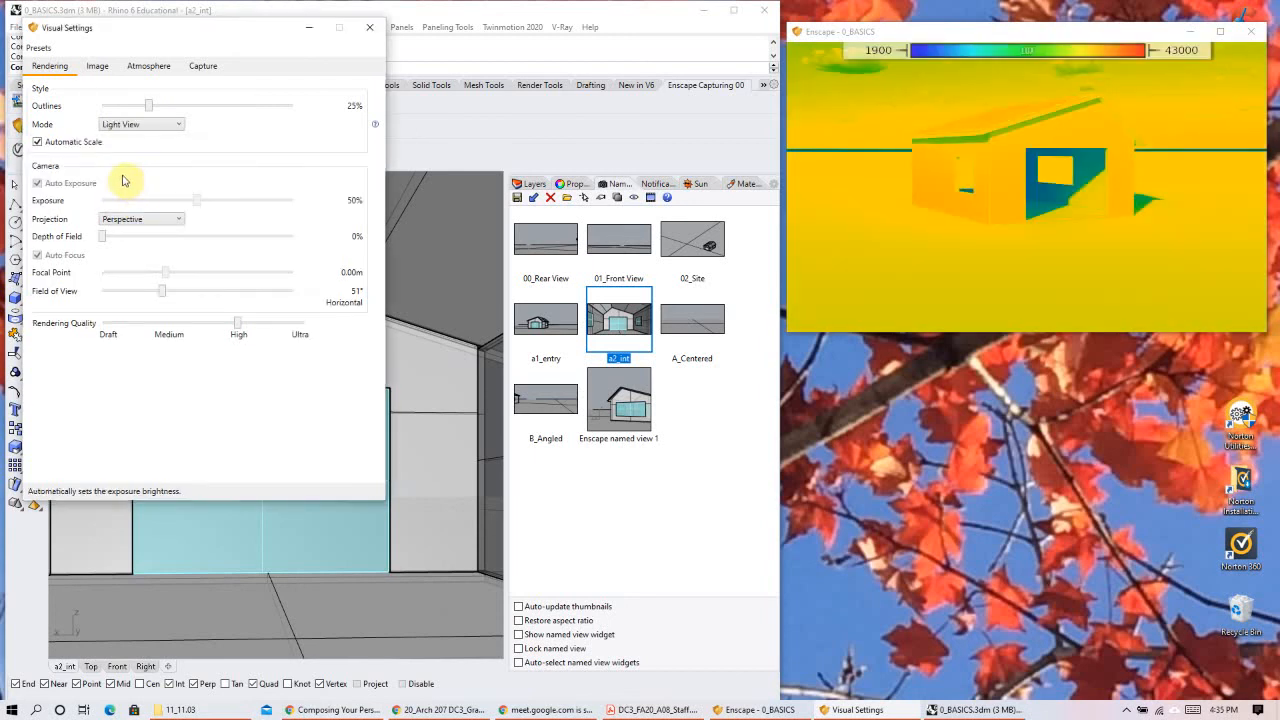
right_click_drag(1090, 230, 1033, 212)
key("e")
key("e")
key("e")
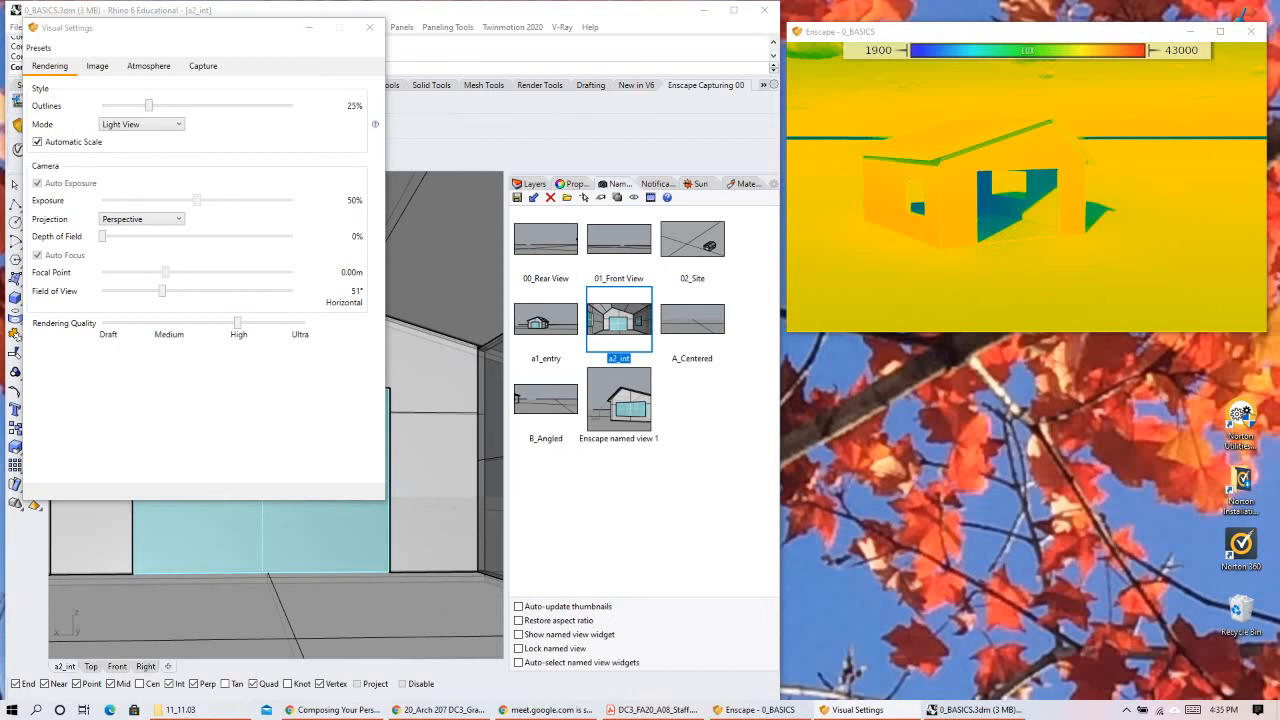
right_click_drag(1034, 81, 904, 60)
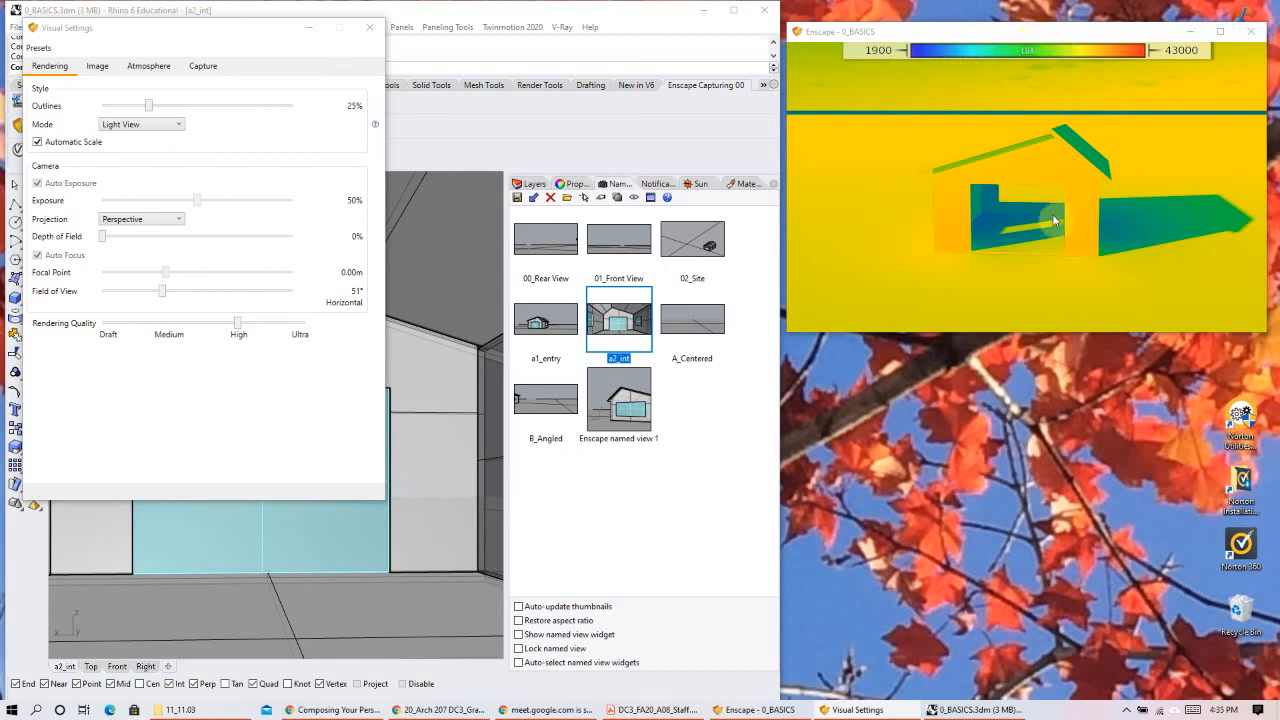
right_click_drag(968, 198, 1018, 210)
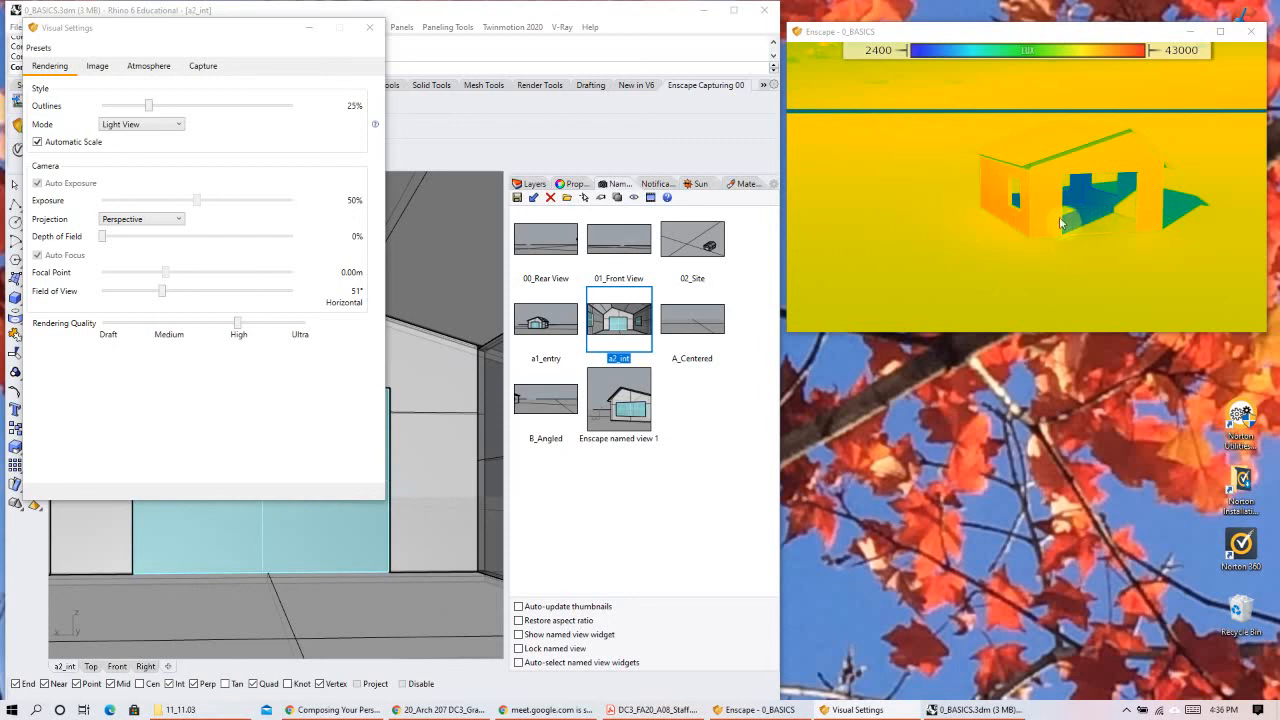
Step: Shift the time of day back and forth in Light View, around 11:59 and 14:00, to compare the house's light levels from different angles
key("i")
key("i")
key("i")
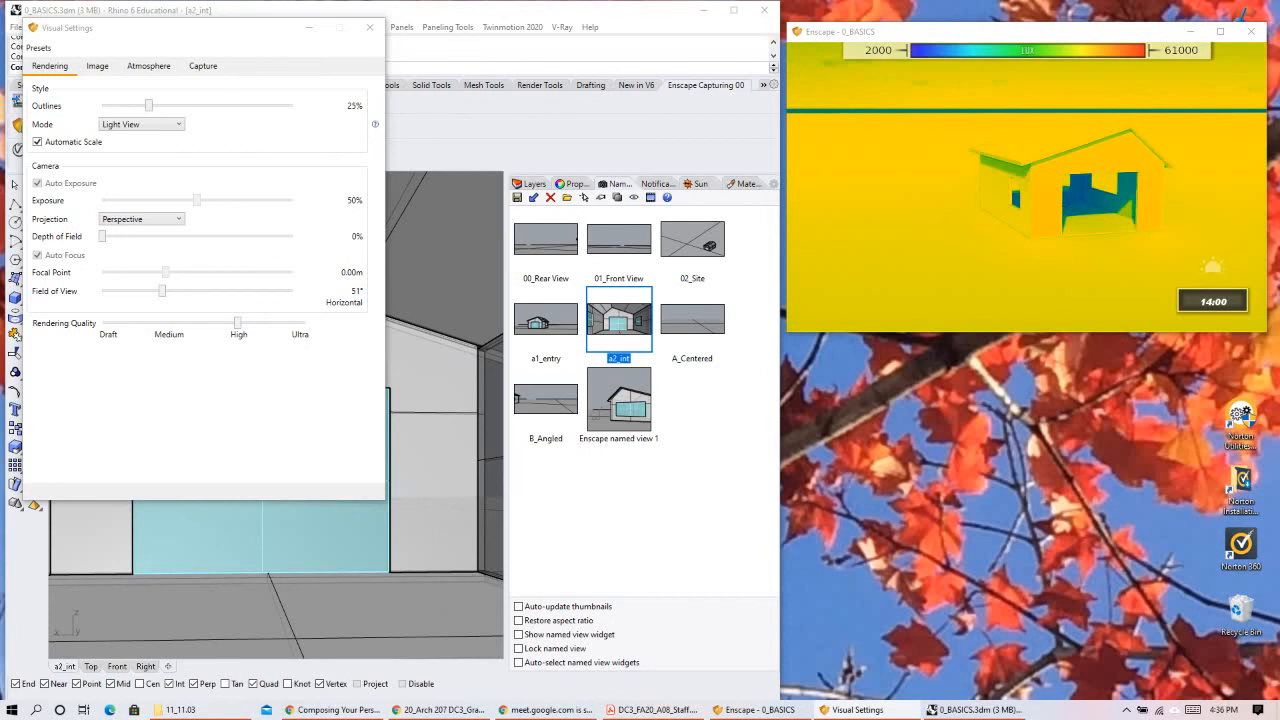
key("i")
key("i")
key("i")
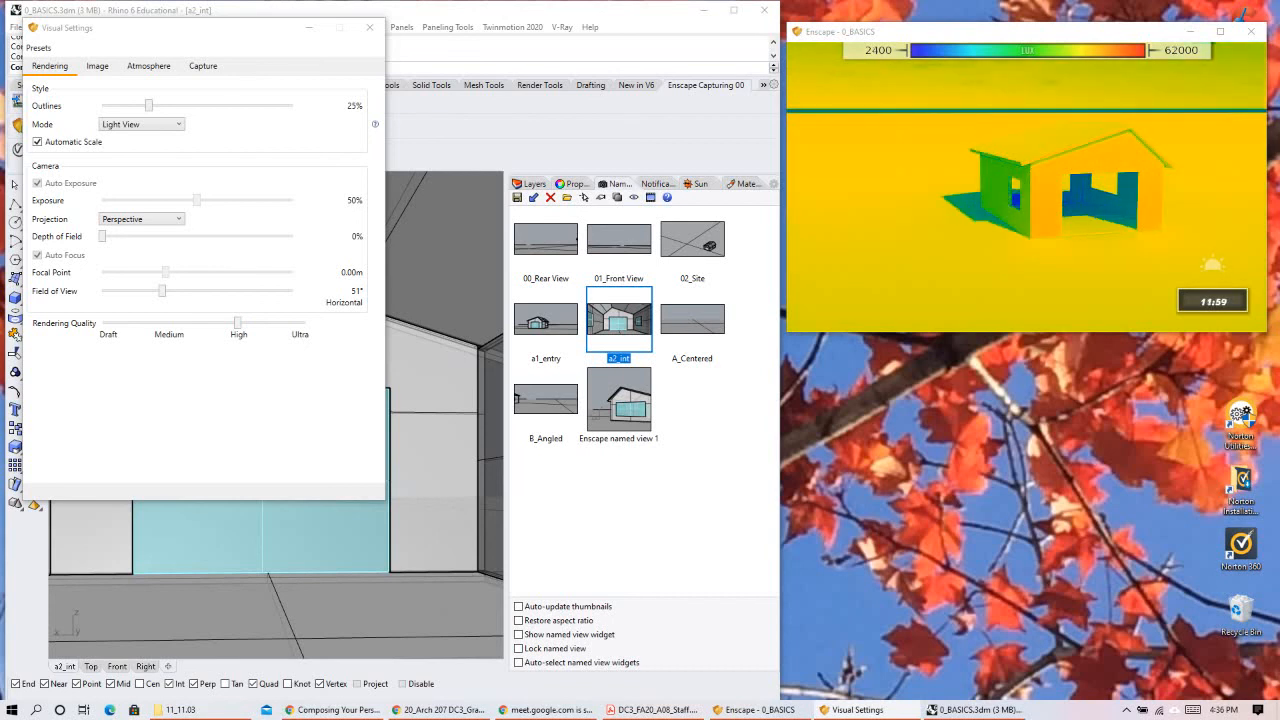
key("i")
key("i")
key("i")
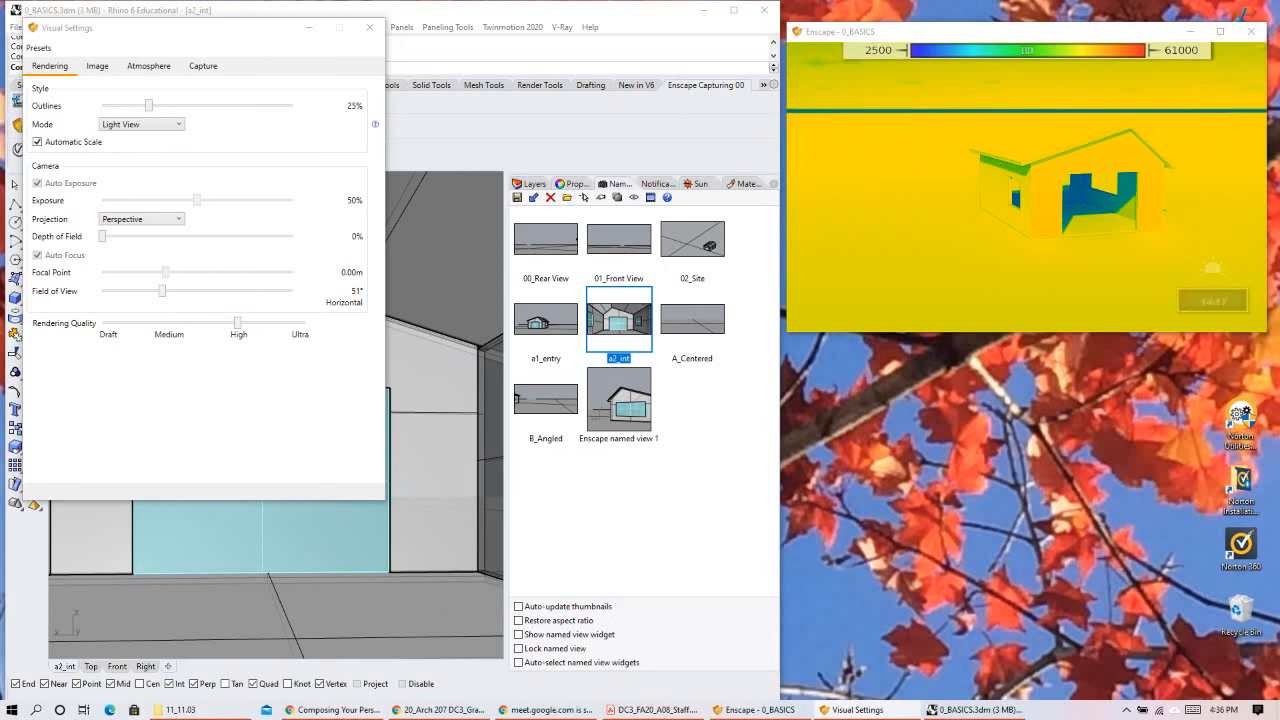
right_click_drag(843, 220, 880, 220, "shift")
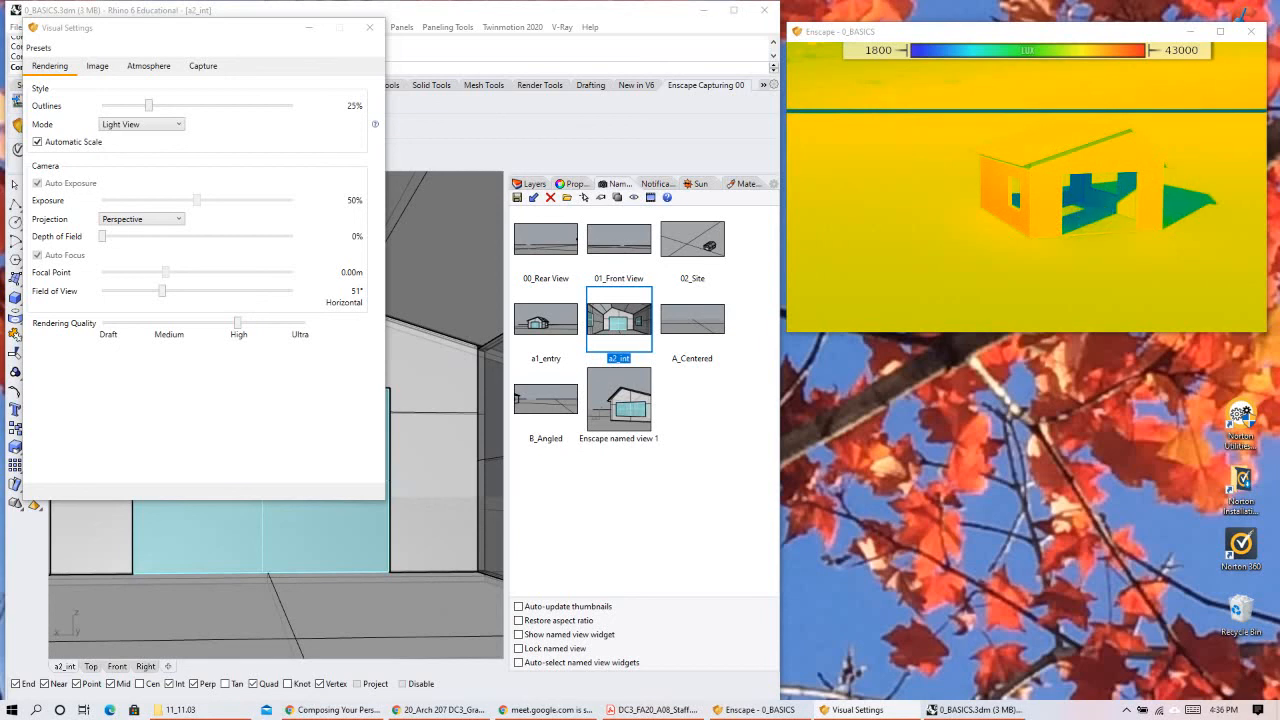
right_click_drag(1066, 198, 1112, 222)
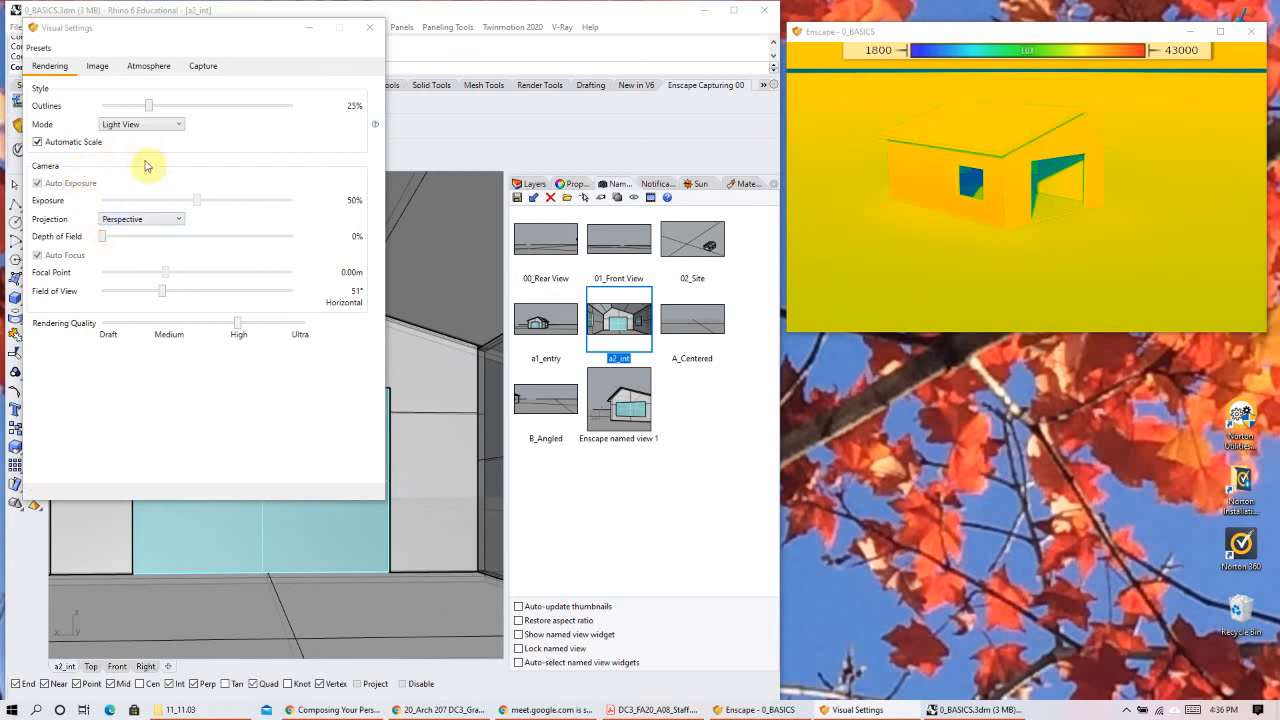
Step: Set the rendering mode back to None and view the house from a lower angle against the sky
left_click(136, 124)
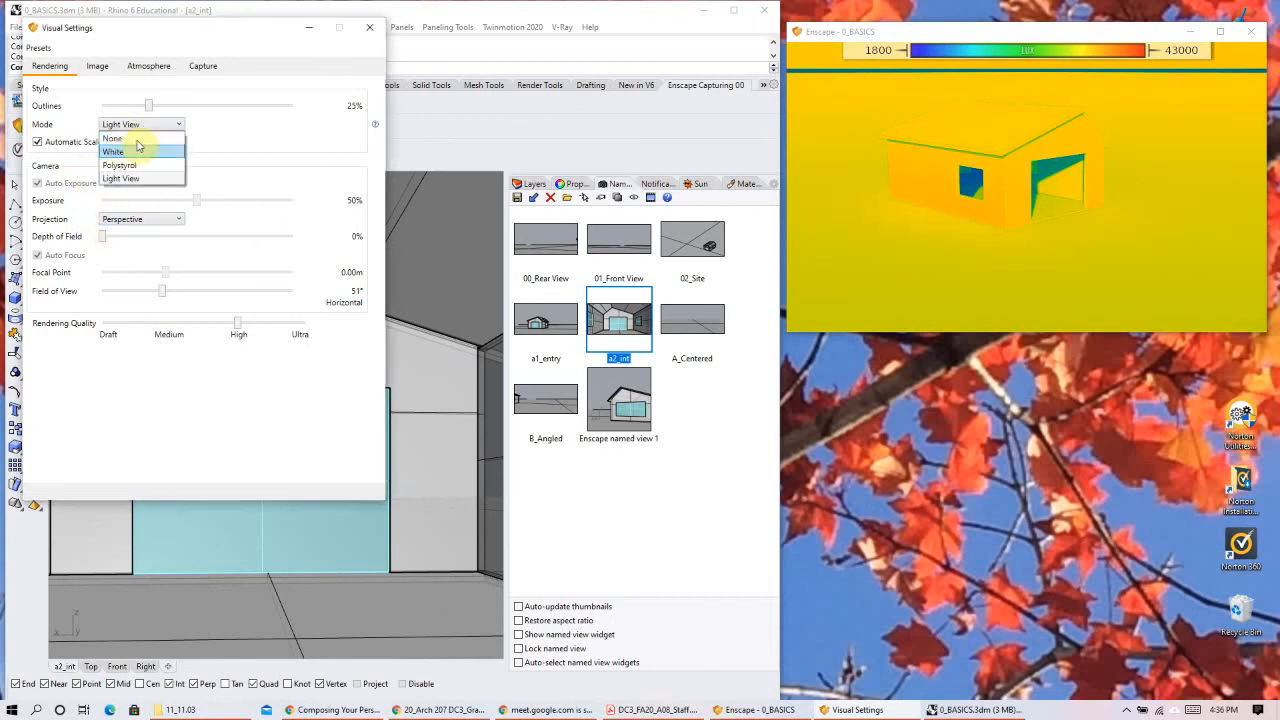
left_click(116, 138)
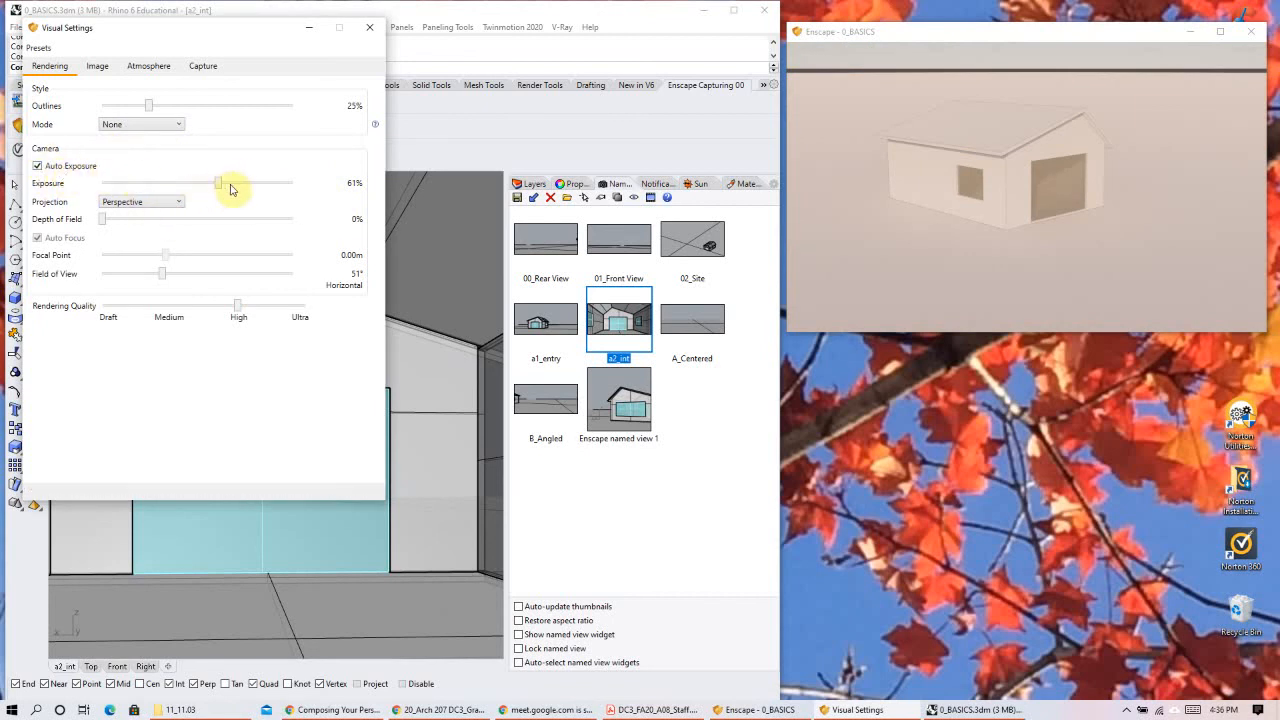
right_click_drag(1067, 184, 1067, 135)
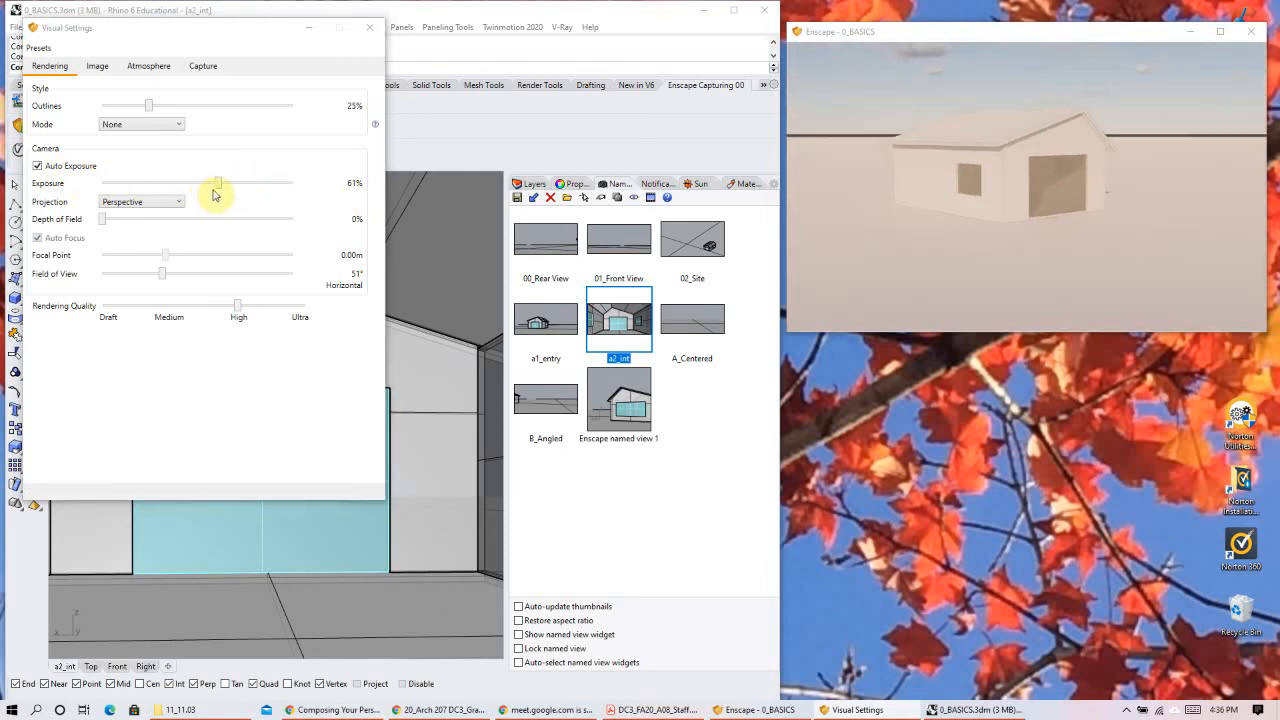
Step: Try camera exposures of 83% and 95% on the house, and return the exposure to 61%
left_click_drag(221, 186, 264, 188)
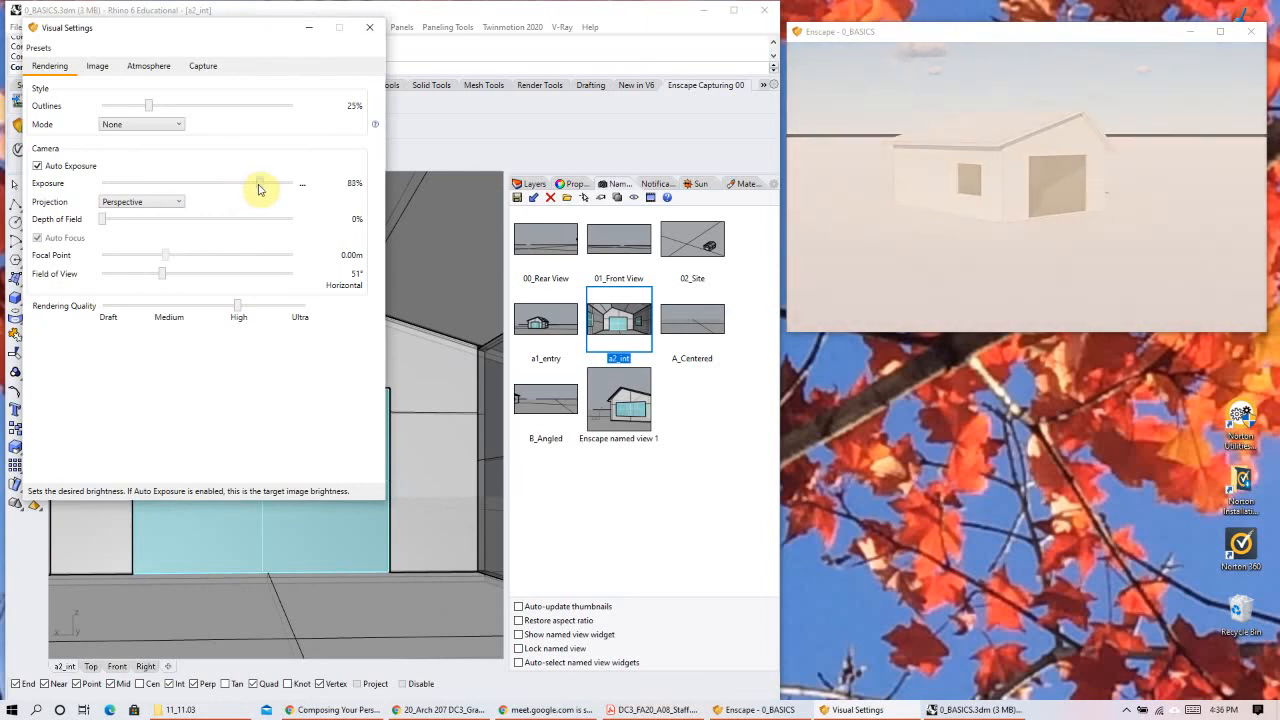
left_click(283, 190)
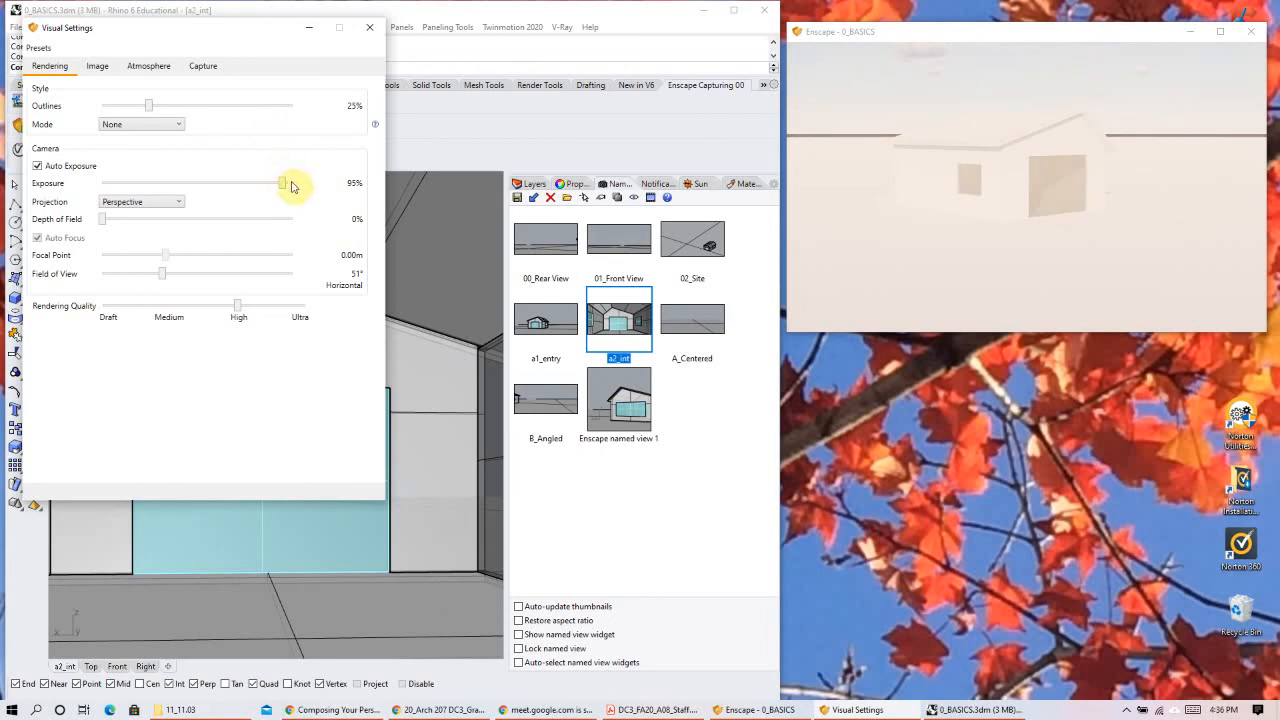
left_click_drag(284, 186, 218, 186)
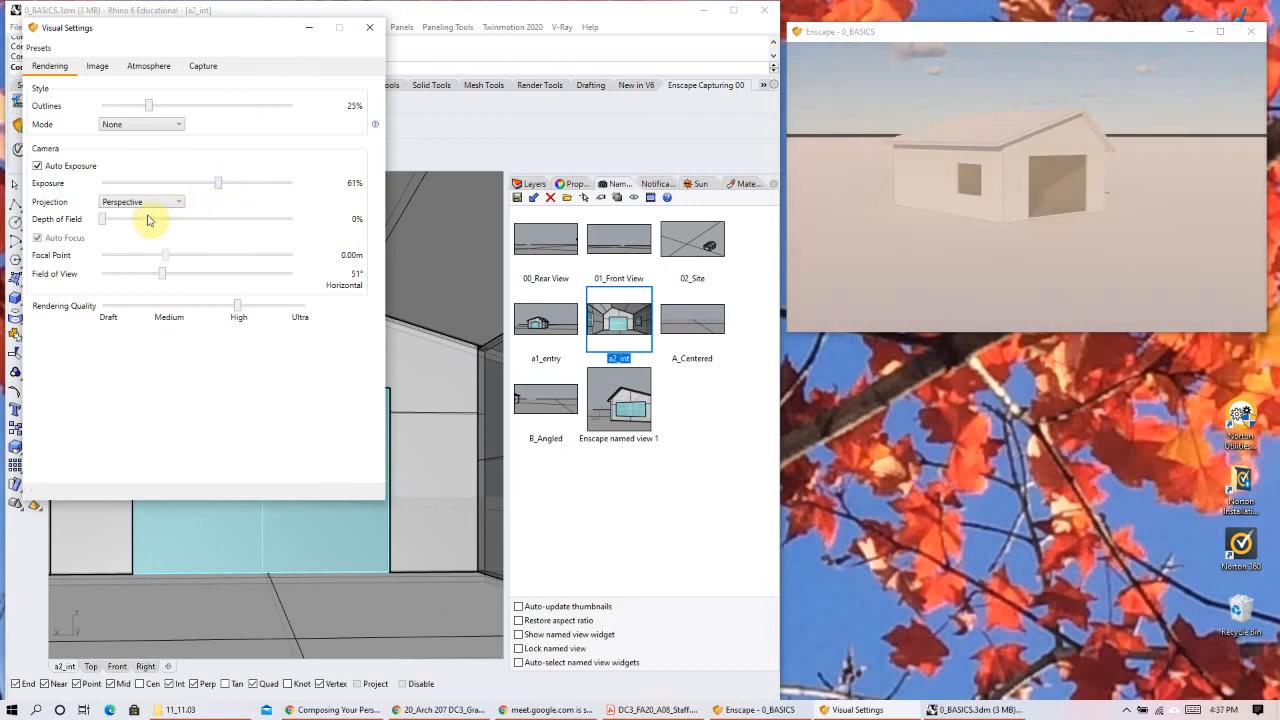
Step: Keep the projection at Perspective, try a depth of field of 41%, and reset the depth of field to 0%
left_click(118, 203)
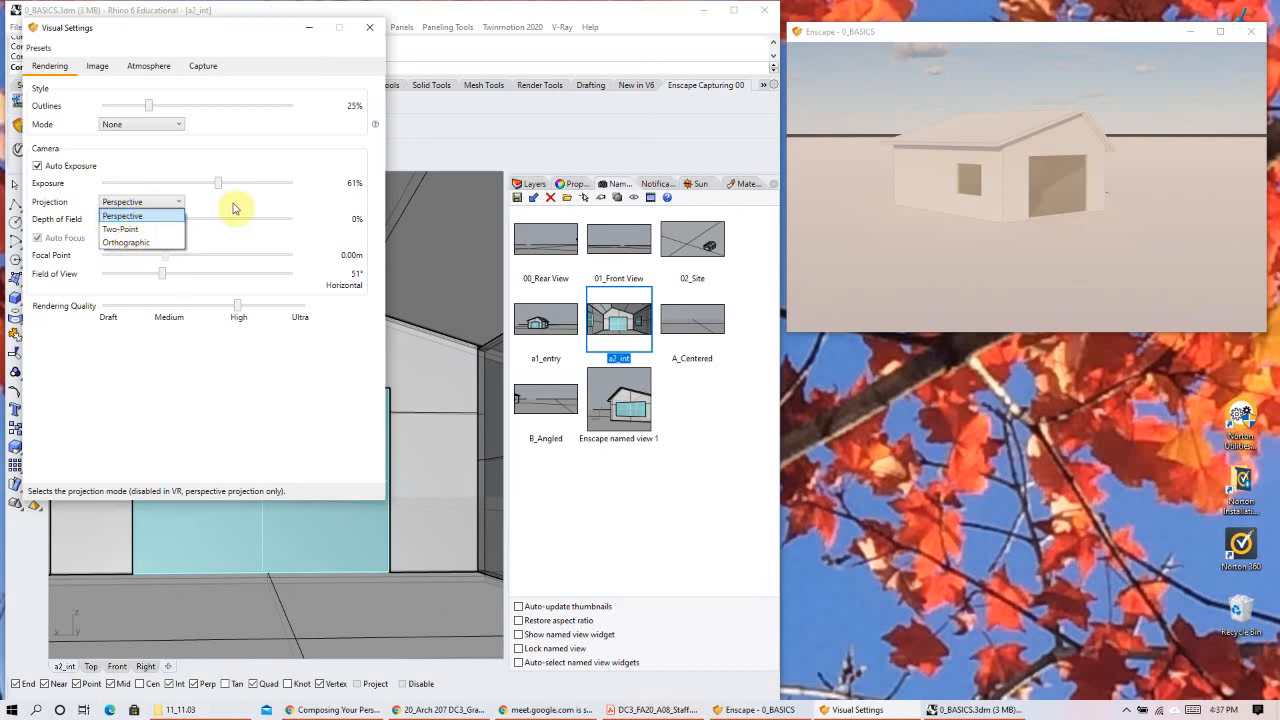
left_click(128, 216)
left_click_drag(107, 223, 180, 230)
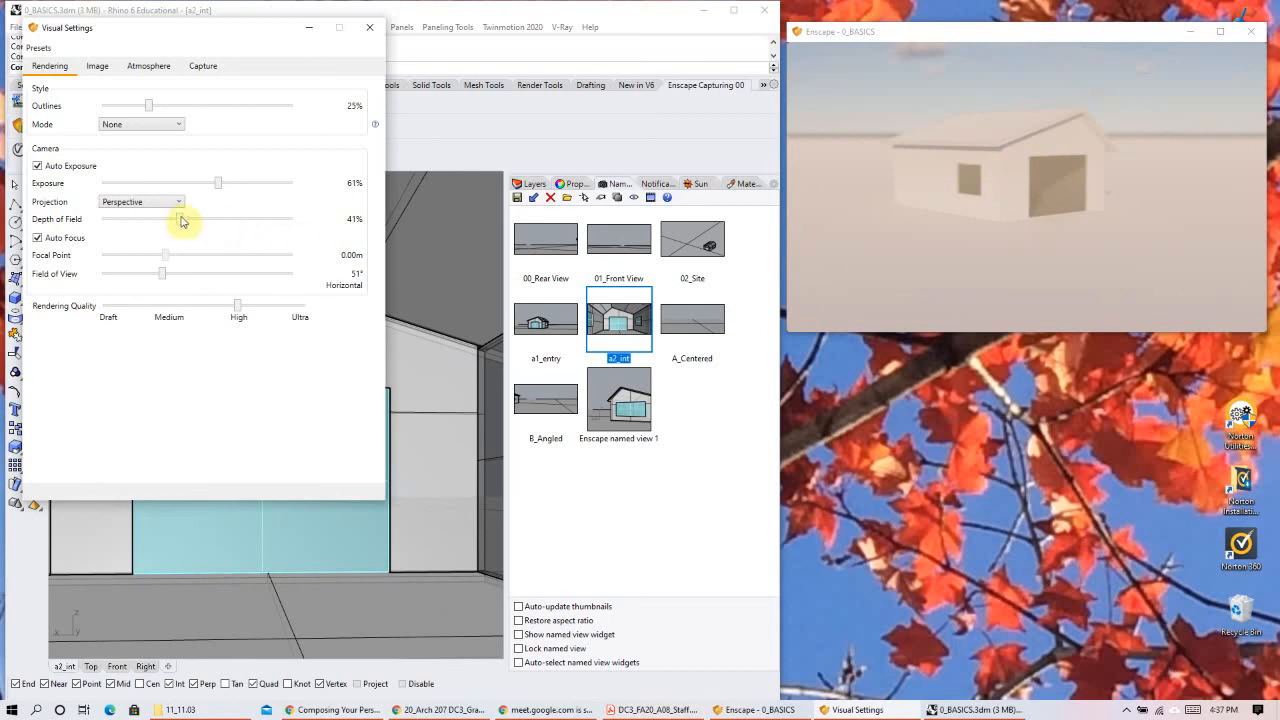
left_click_drag(157, 224, 103, 229)
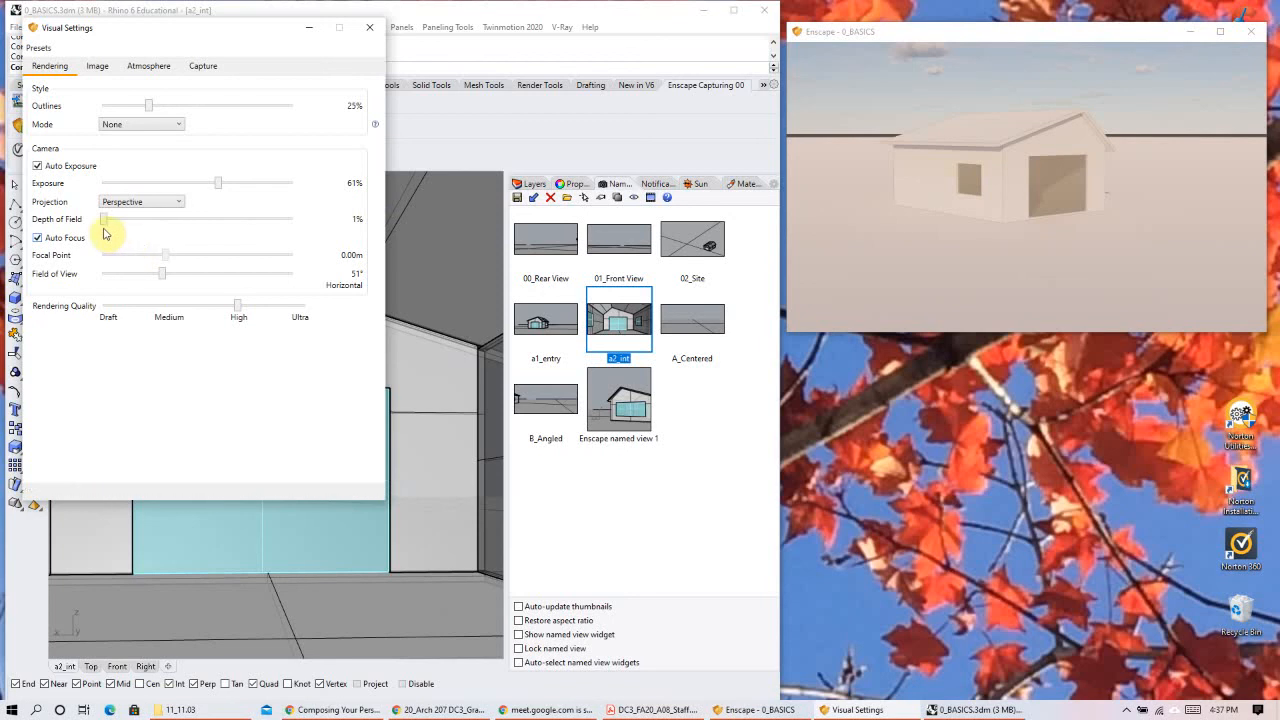
left_click_drag(104, 221, 84, 230)
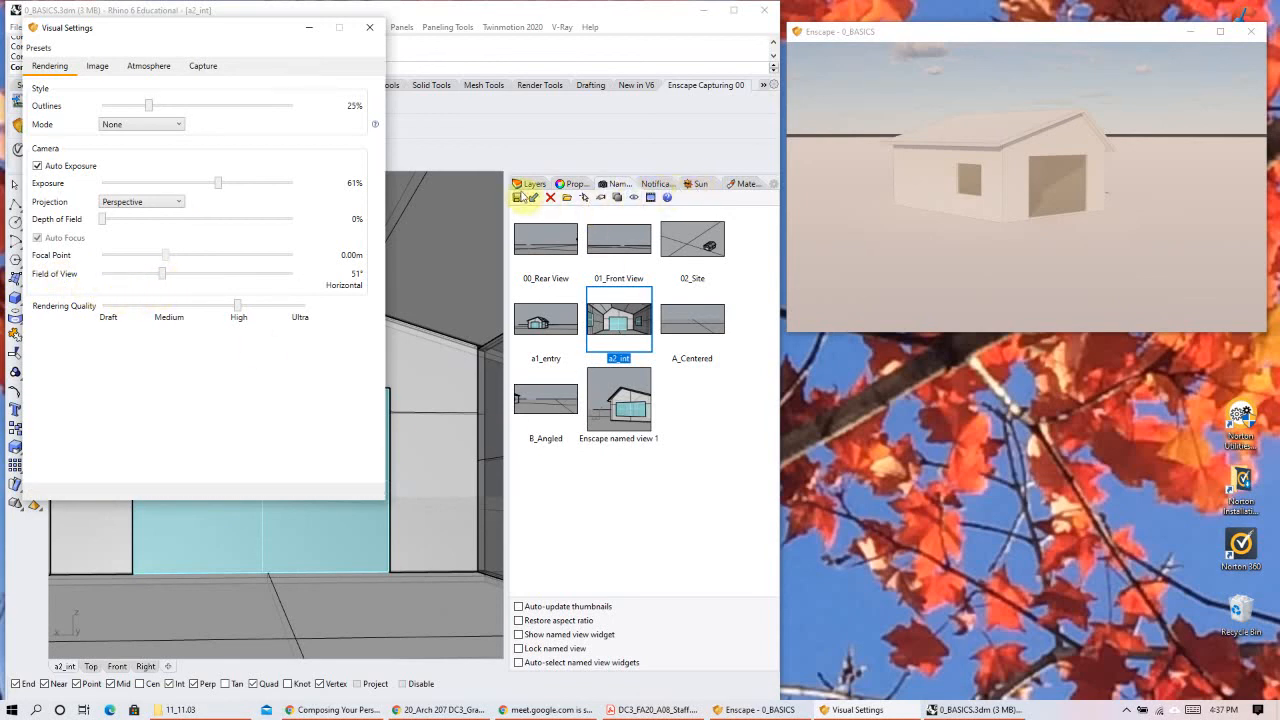
Step: Check the Rhino viewport's camera properties, compare fields of view of 67° and 21° in the render, and set it to 48°
left_click(573, 185)
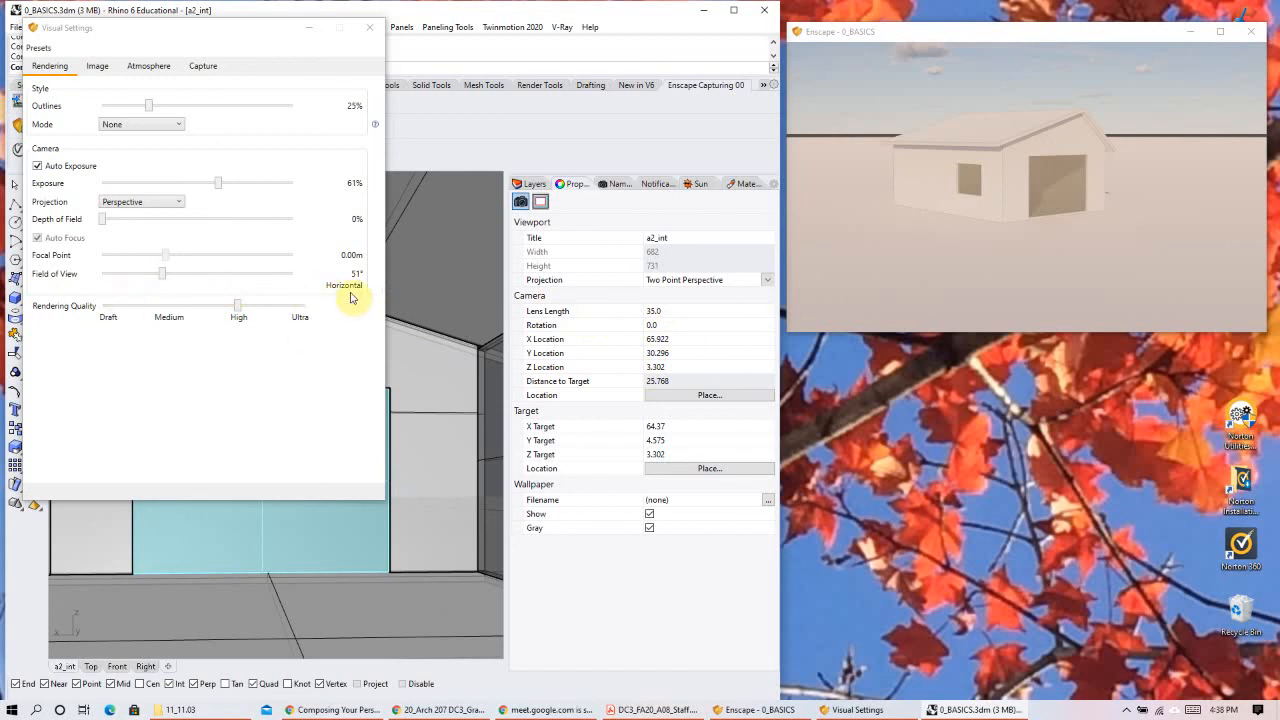
left_click(185, 273)
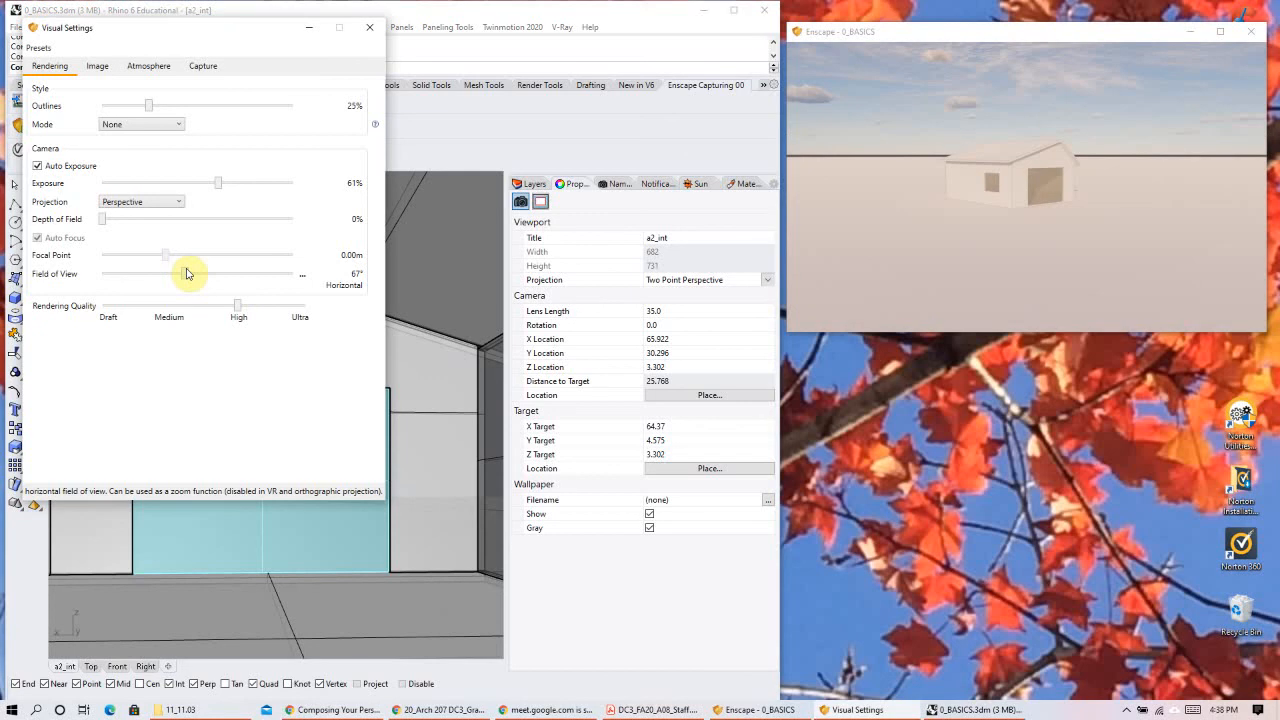
left_click_drag(186, 277, 125, 270)
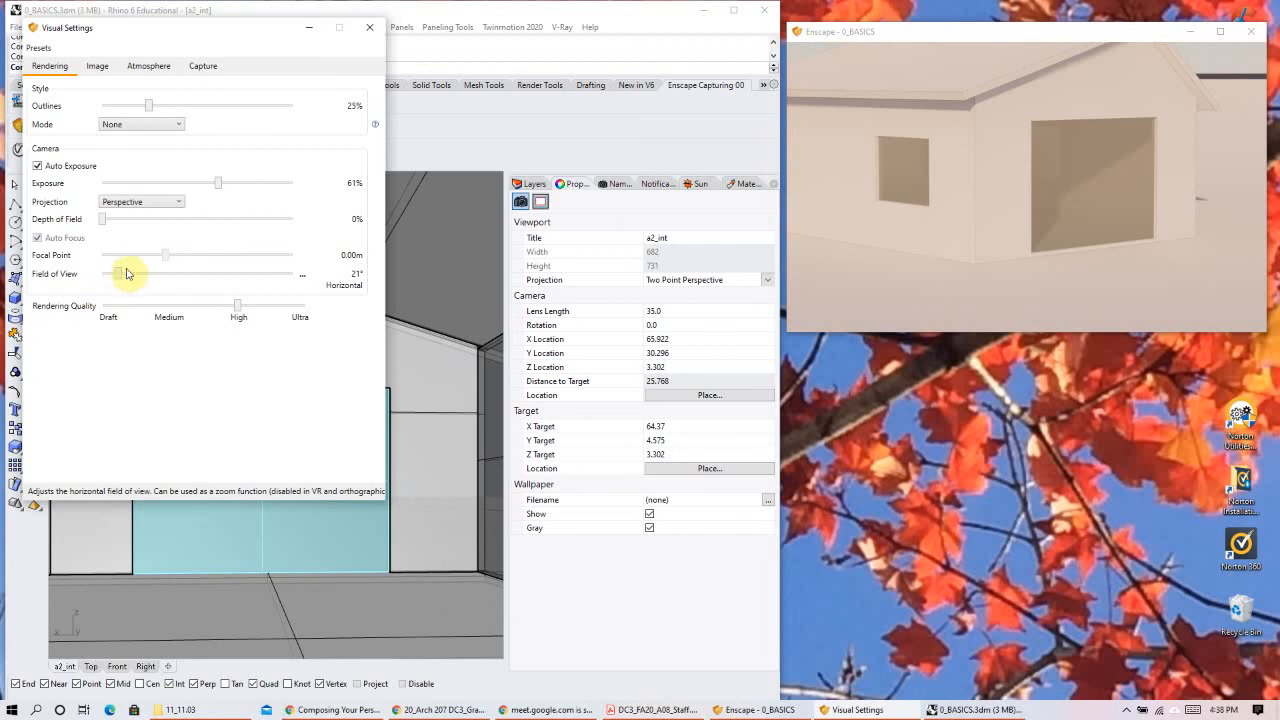
left_click_drag(171, 277, 156, 278)
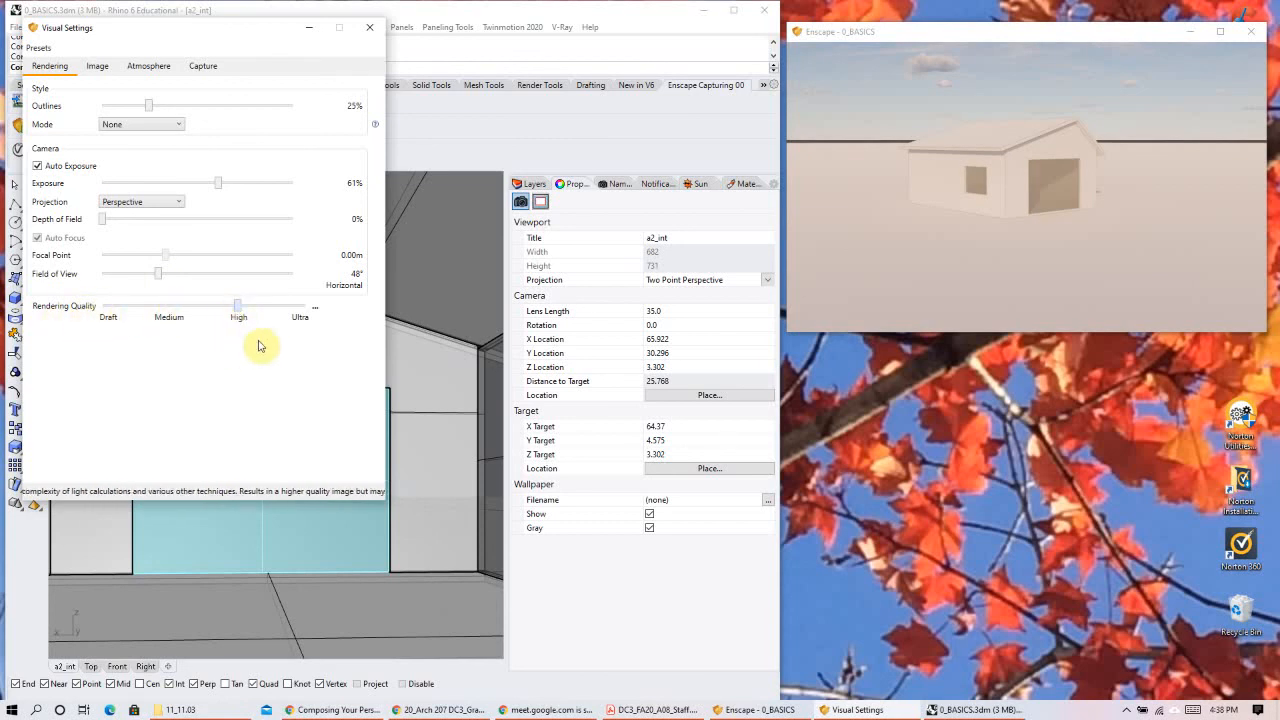
Step: Compare the Ultra, Medium and Draft rendering qualities on the house, and set the quality back to High
left_click_drag(239, 310, 292, 312)
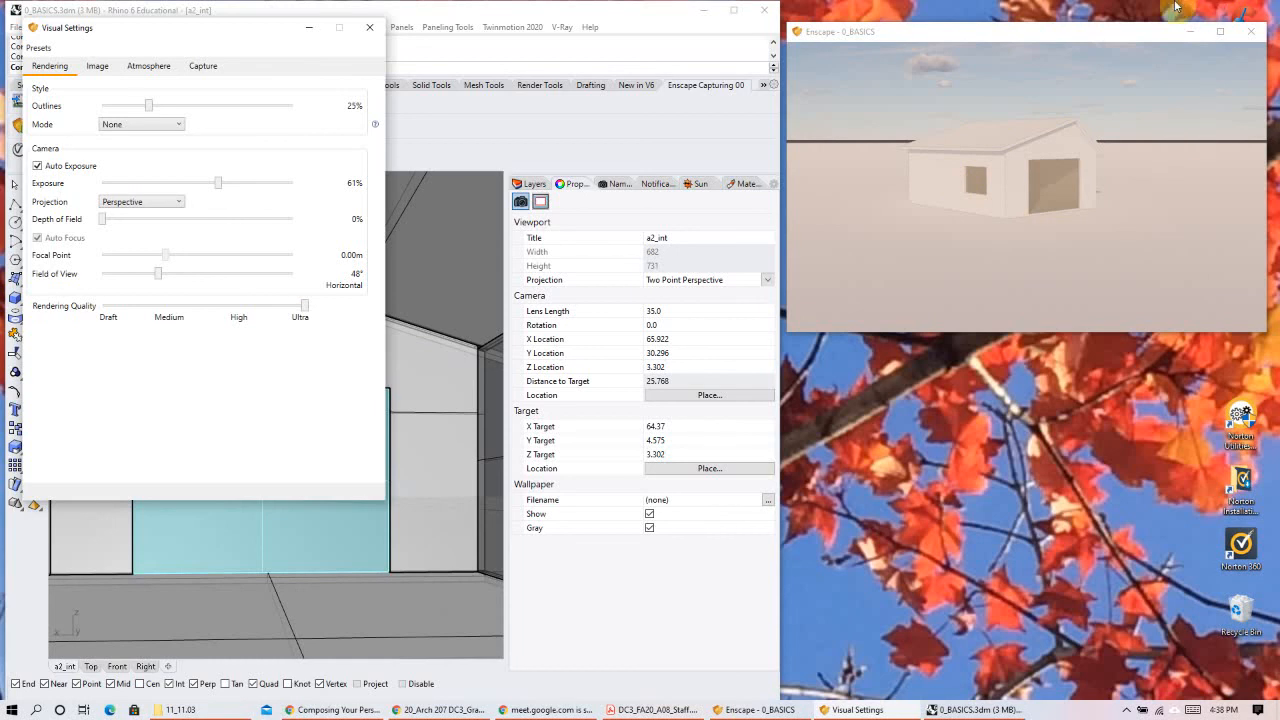
left_click_drag(308, 309, 257, 307)
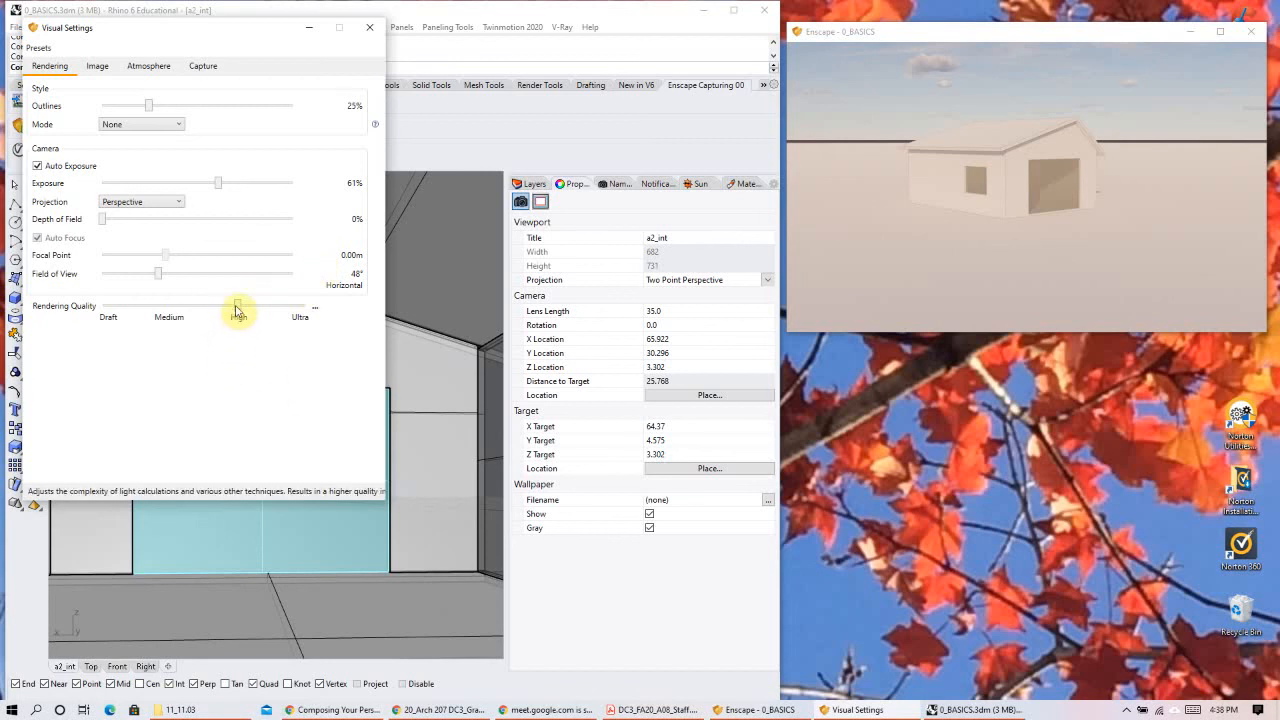
left_click(179, 313)
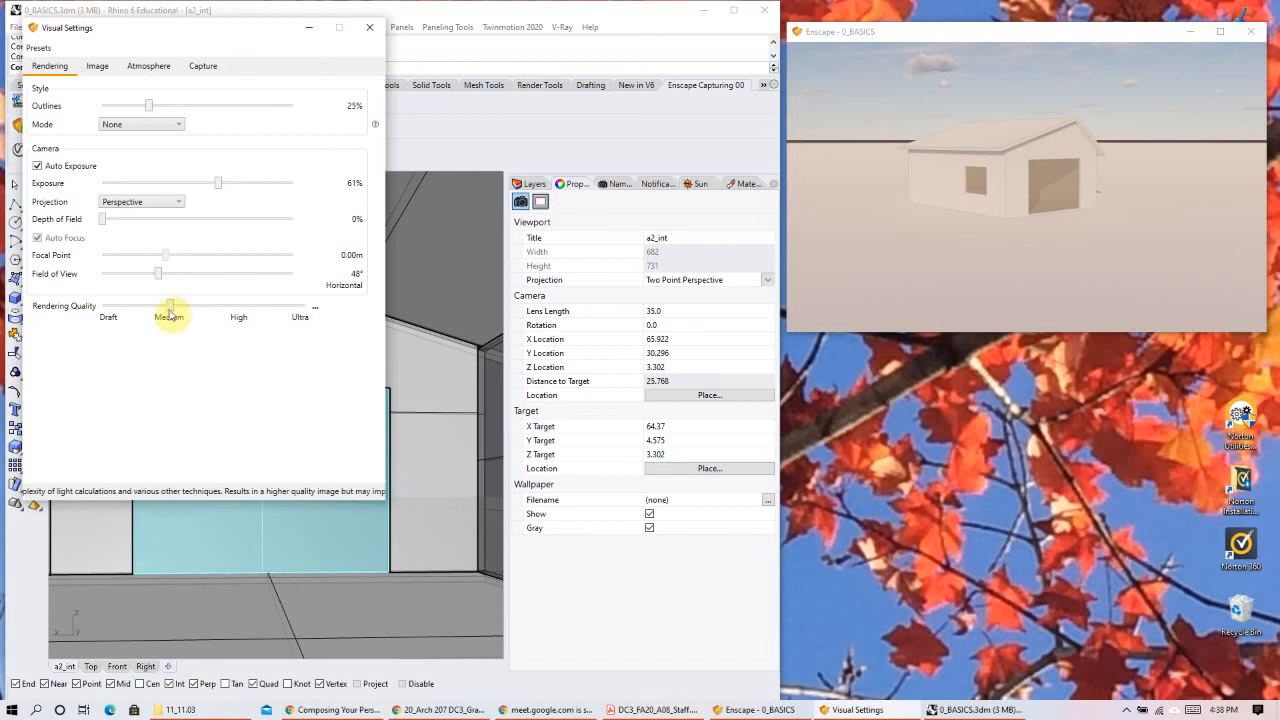
left_click_drag(171, 313, 118, 316)
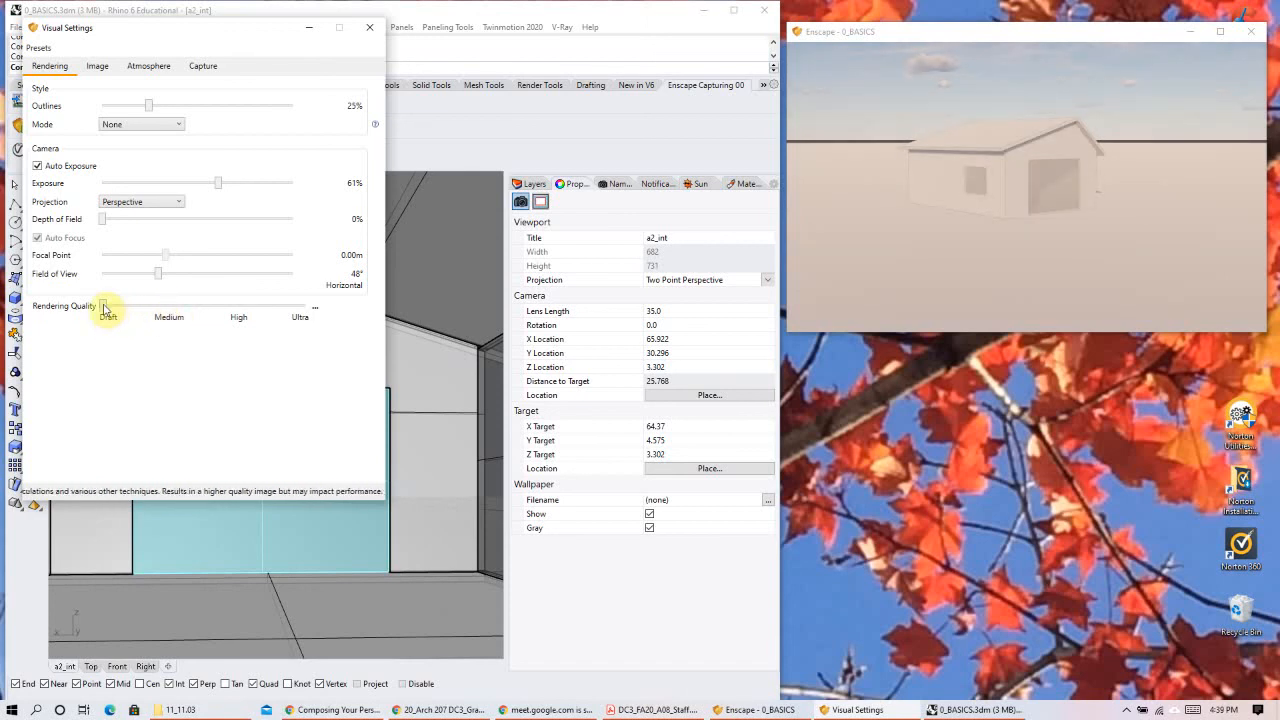
left_click_drag(104, 308, 254, 300)
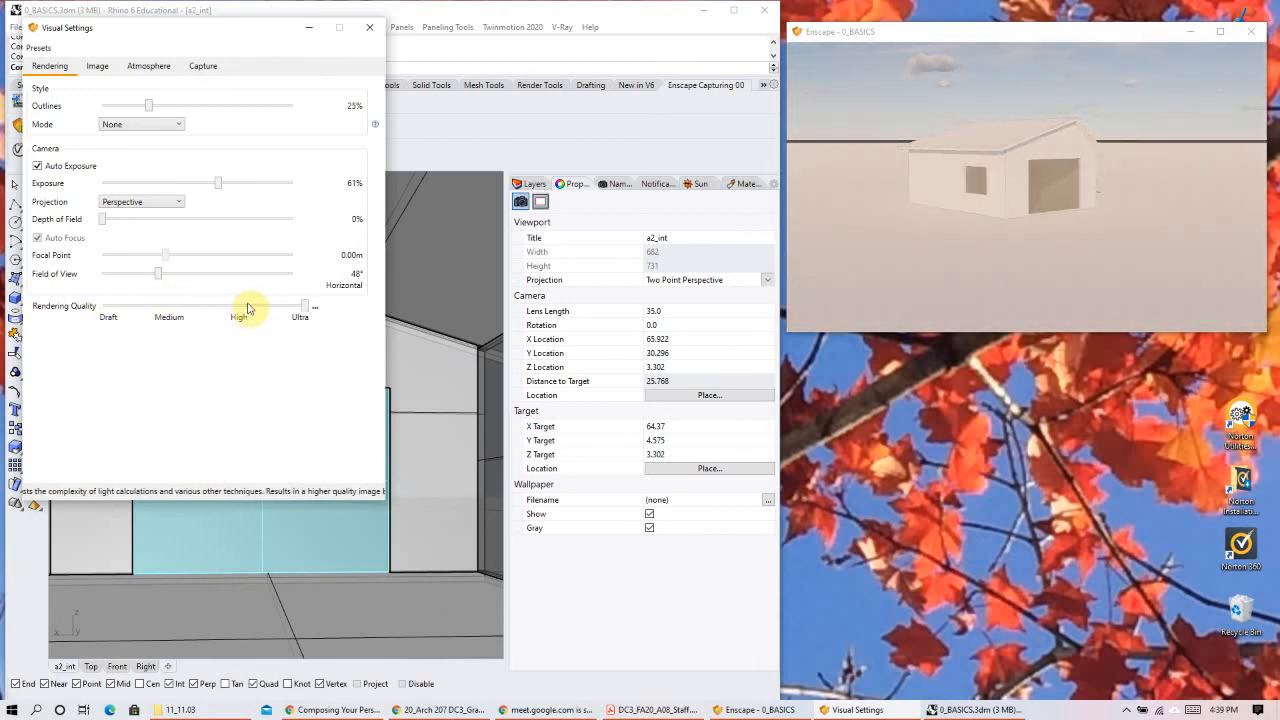
left_click(237, 307)
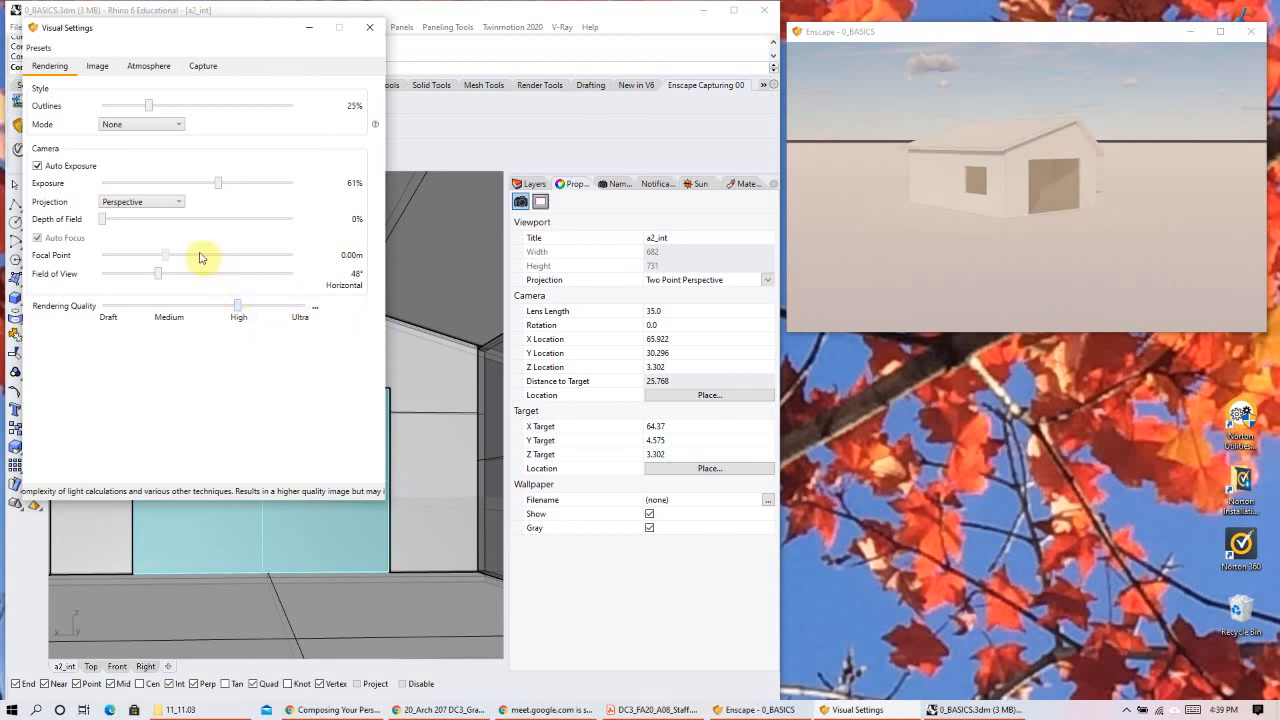
Step: Look through the image, atmosphere and capture groups of the visual settings
left_click(97, 66)
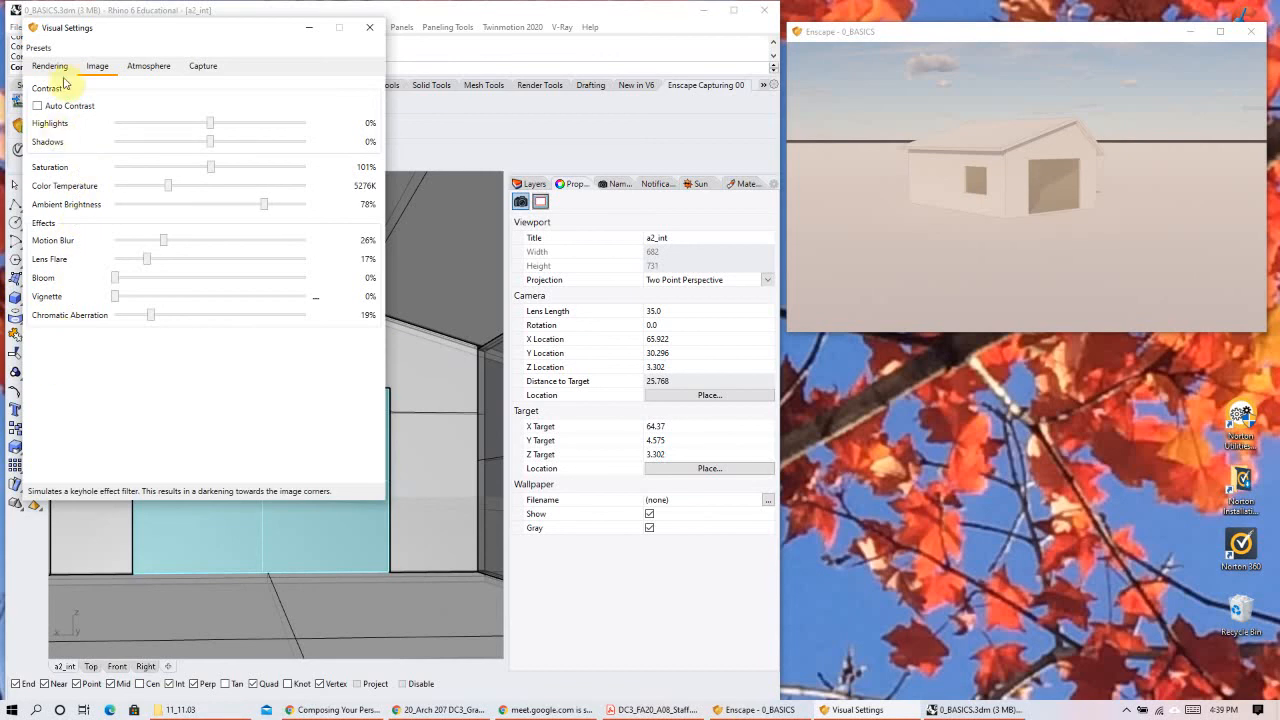
left_click(148, 66)
left_click(205, 66)
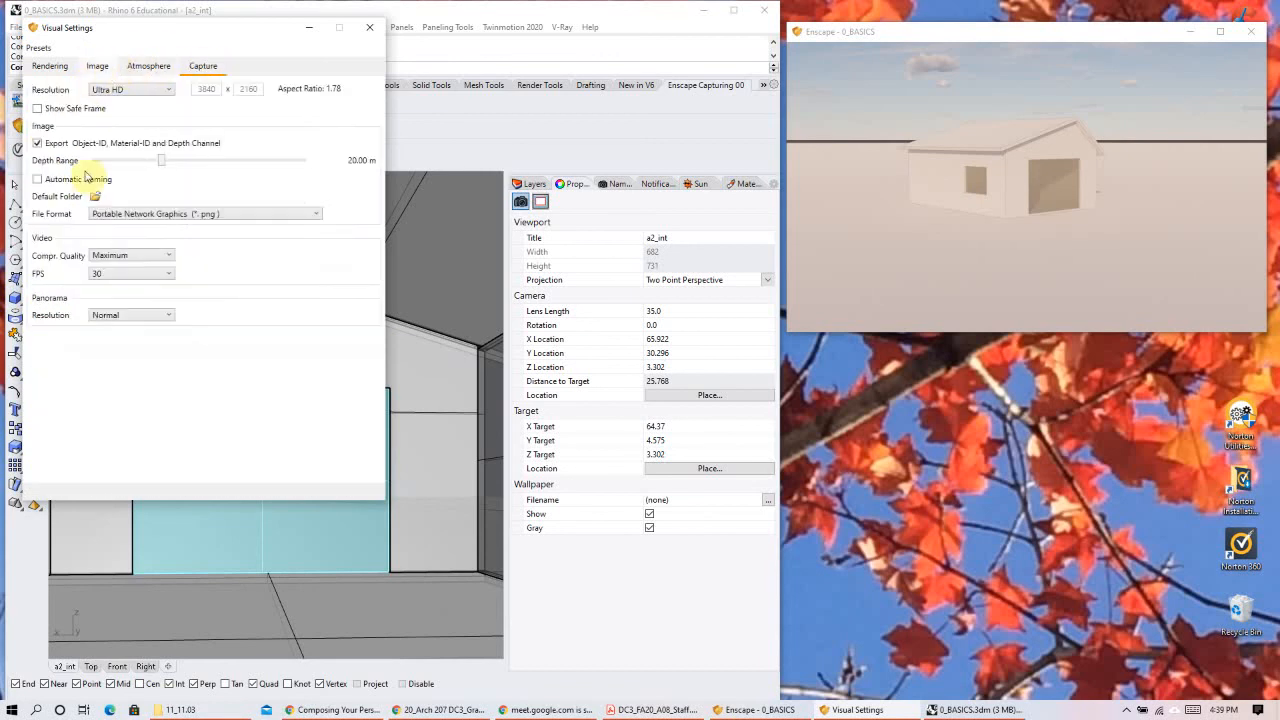
Step: Adjust the image settings to saturation 110%, color temperature 5465K, ambient brightness 87%, shadows -85% and highlights 44%
left_click(97, 66)
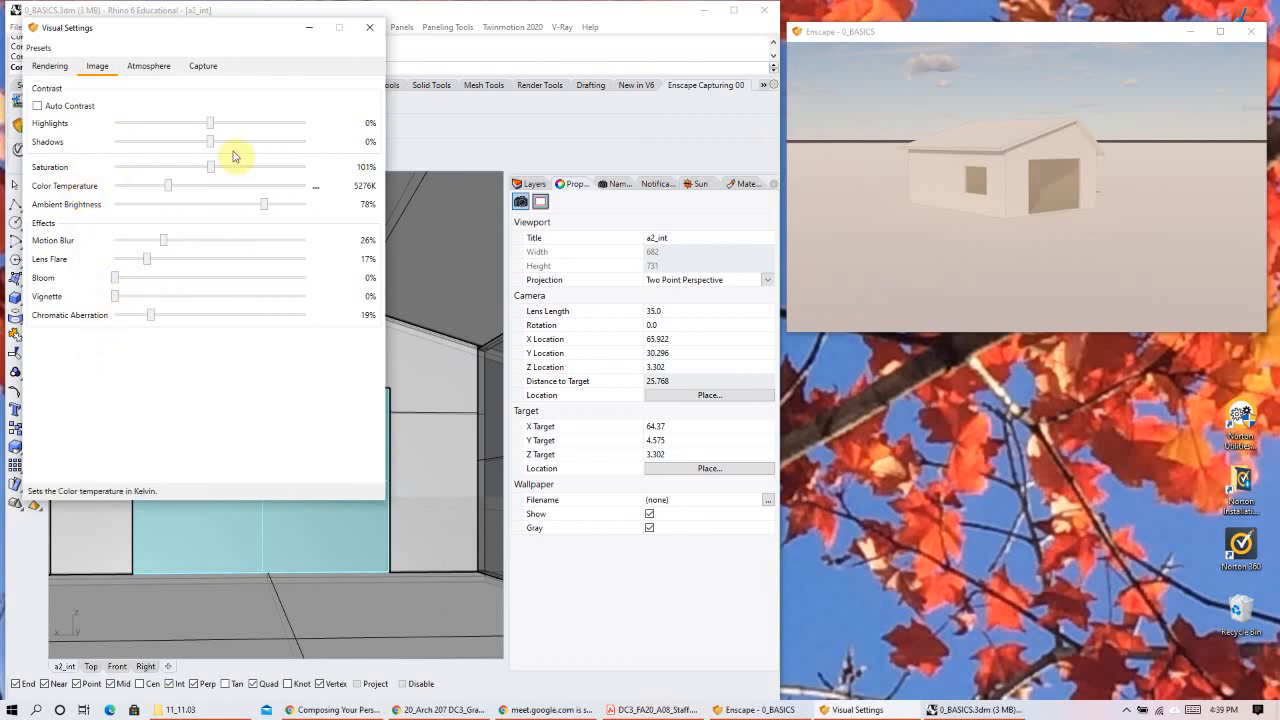
left_click_drag(217, 173, 172, 192)
mouse_move(264, 204)
left_mouse_down()
mouse_move(310, 204)
mouse_move(157, 209)
mouse_move(282, 208)
left_mouse_up()
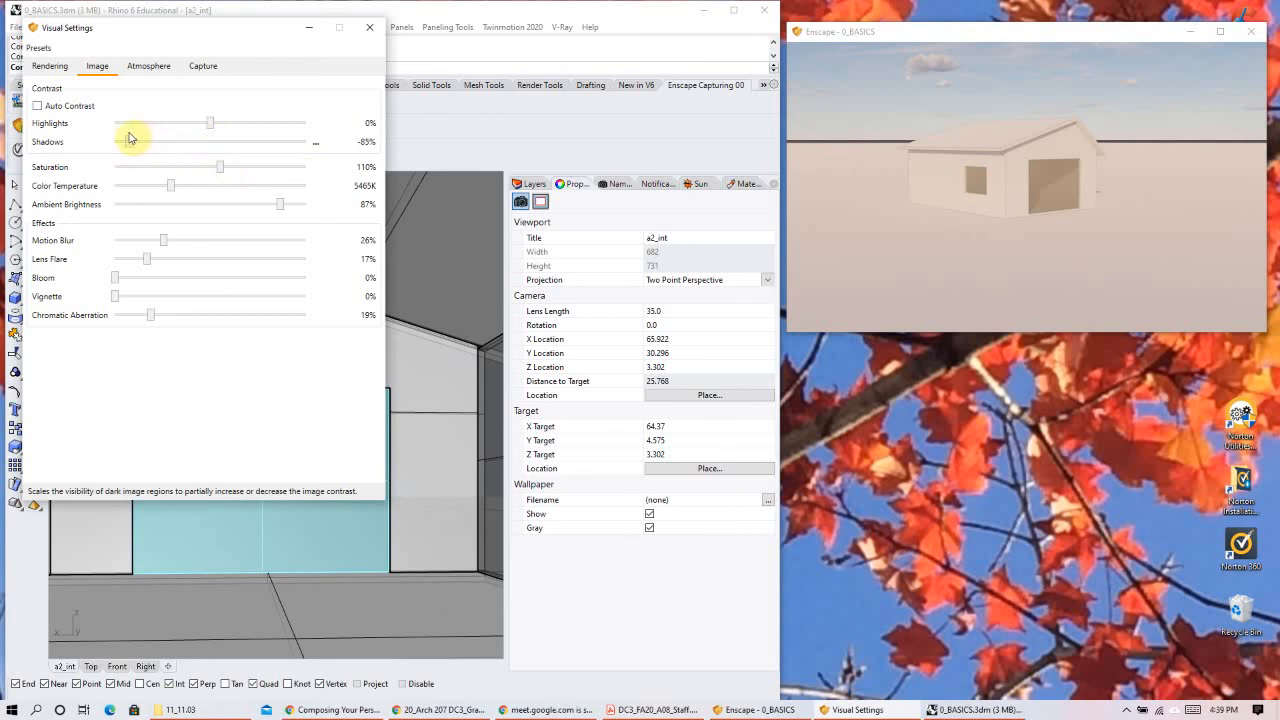
left_click(209, 124)
mouse_move(209, 124)
left_mouse_down()
mouse_move(294, 124)
mouse_move(160, 126)
mouse_move(204, 124)
left_mouse_up()
left_click(250, 123)
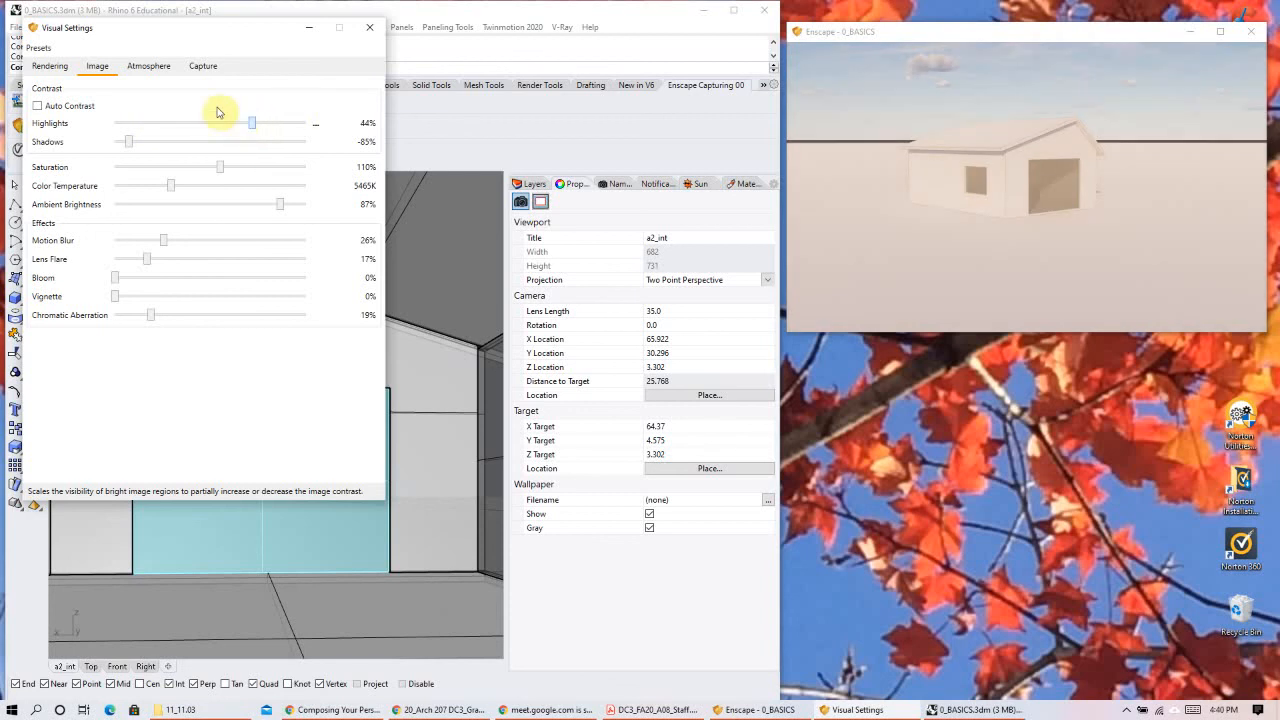
Step: Set the atmosphere's sun brightness to 43%, try a night sky brightness of 53%, and shift the time of day to 15:51
left_click(150, 66)
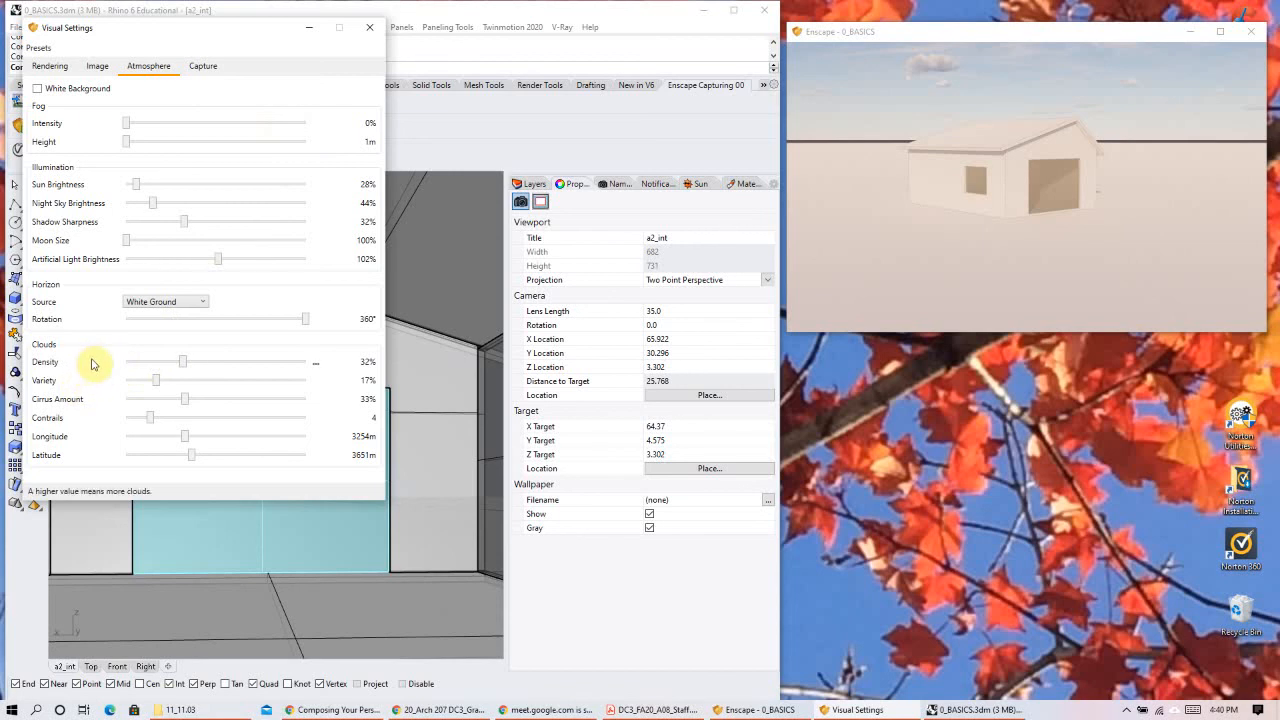
mouse_move(133, 185)
left_mouse_down()
mouse_move(157, 186)
mouse_move(141, 188)
left_mouse_up()
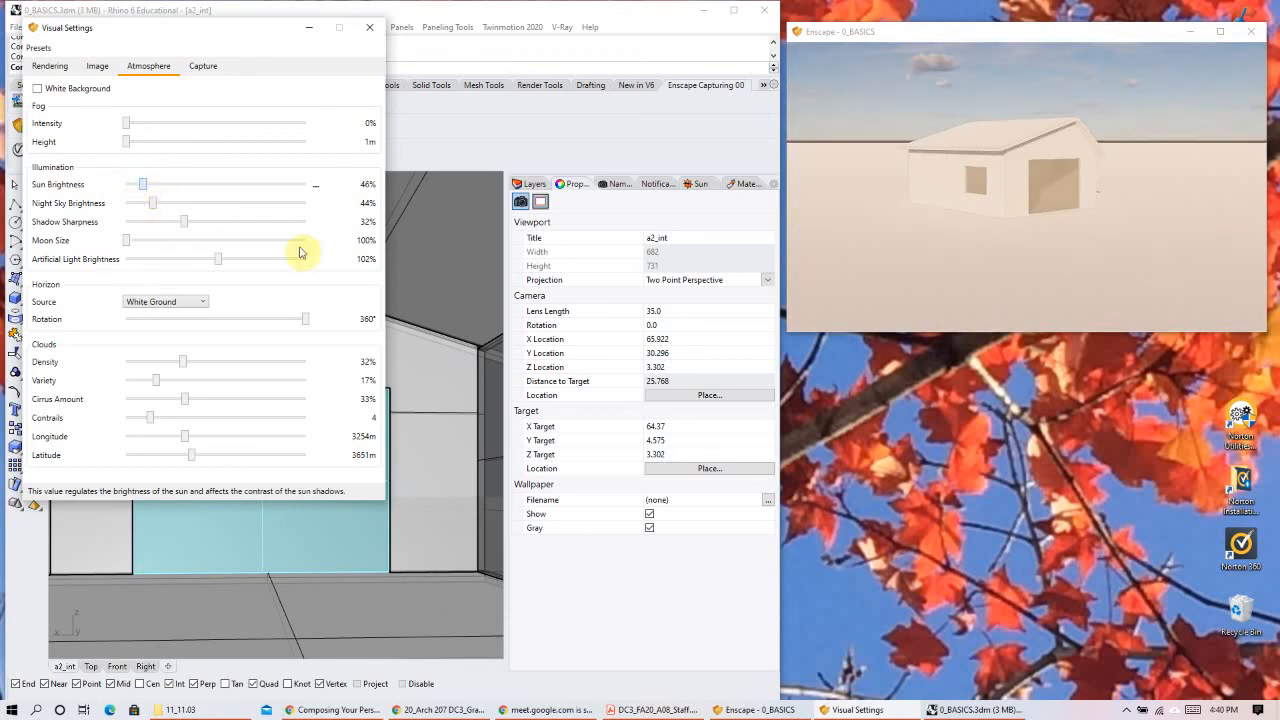
left_click(1012, 182)
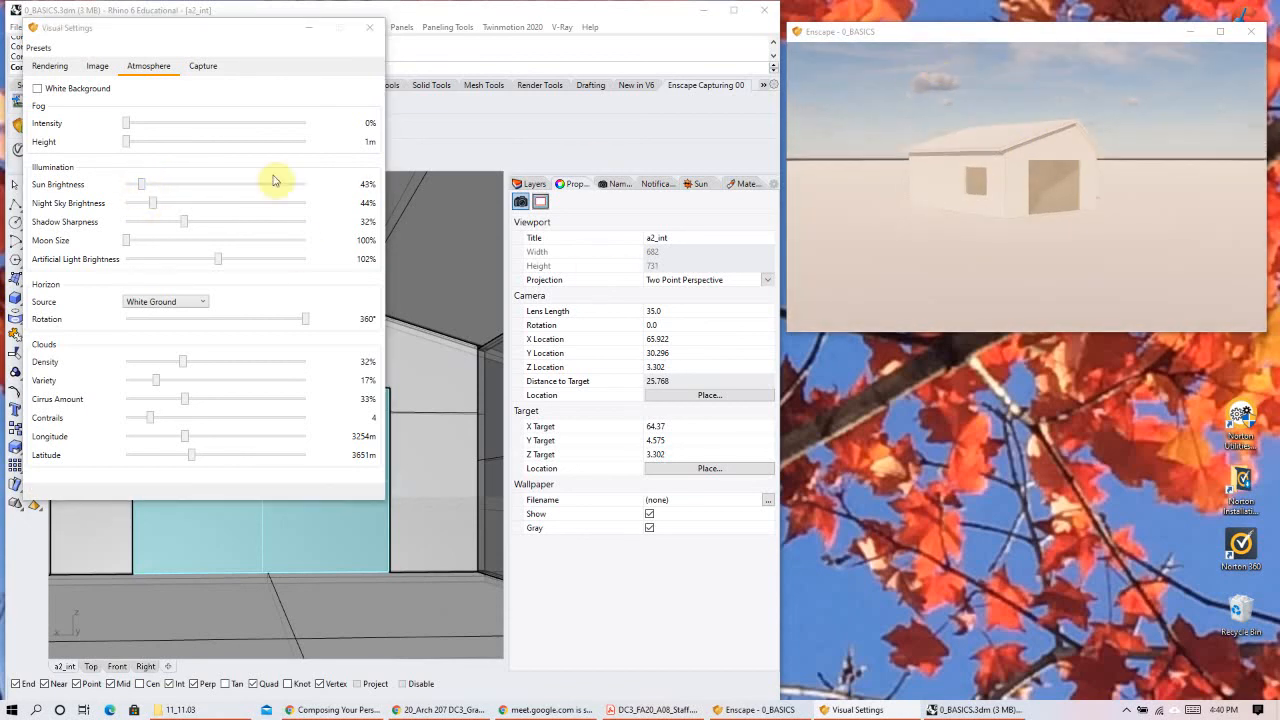
left_click(157, 204)
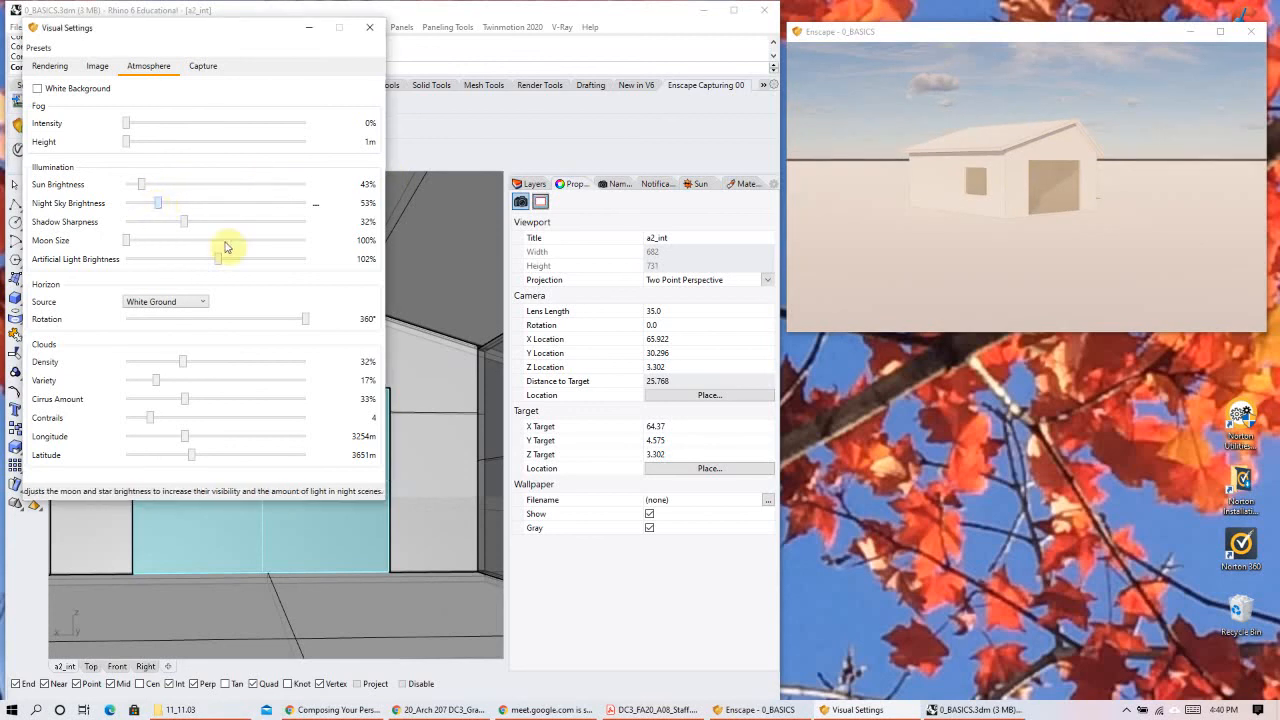
right_click_drag(1078, 222, 1060, 225, "shift")
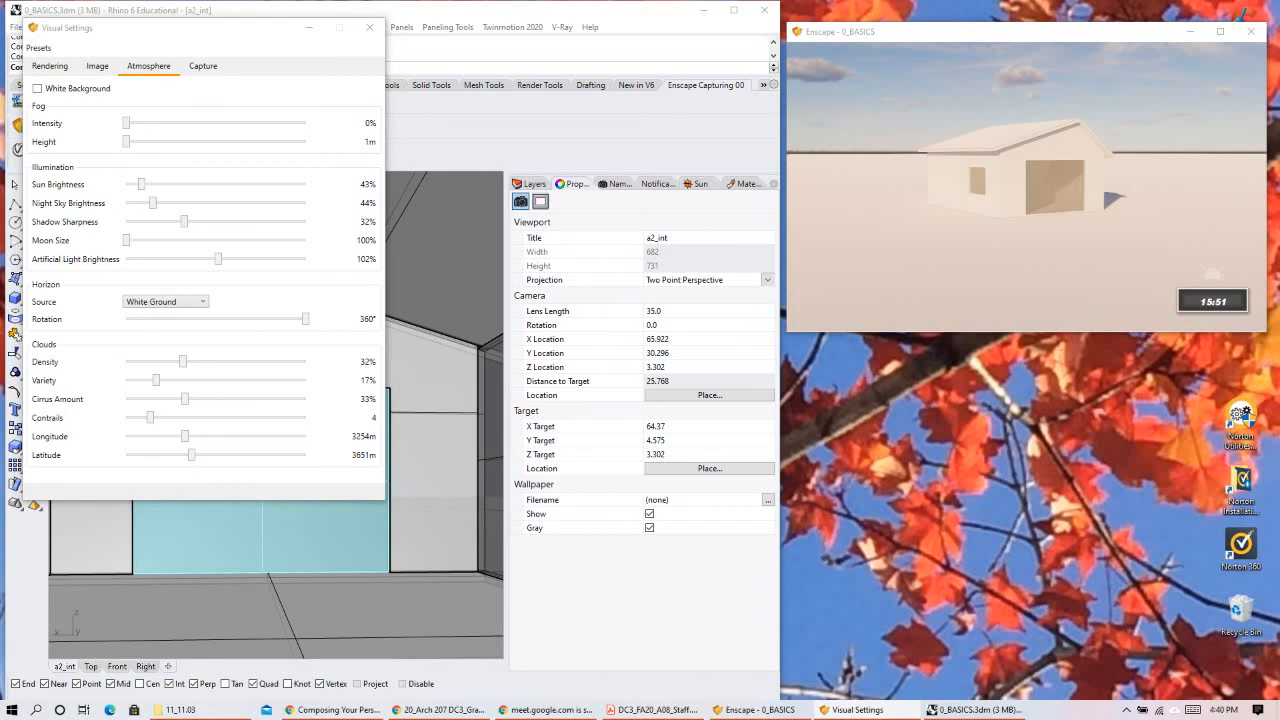
Step: Shift the time of day to dusk and set night sky brightness 26%, shadow sharpness 35%, moon size 501% and artificial light brightness 96%
right_click_drag(1060, 225, 1136, 225, "shift")
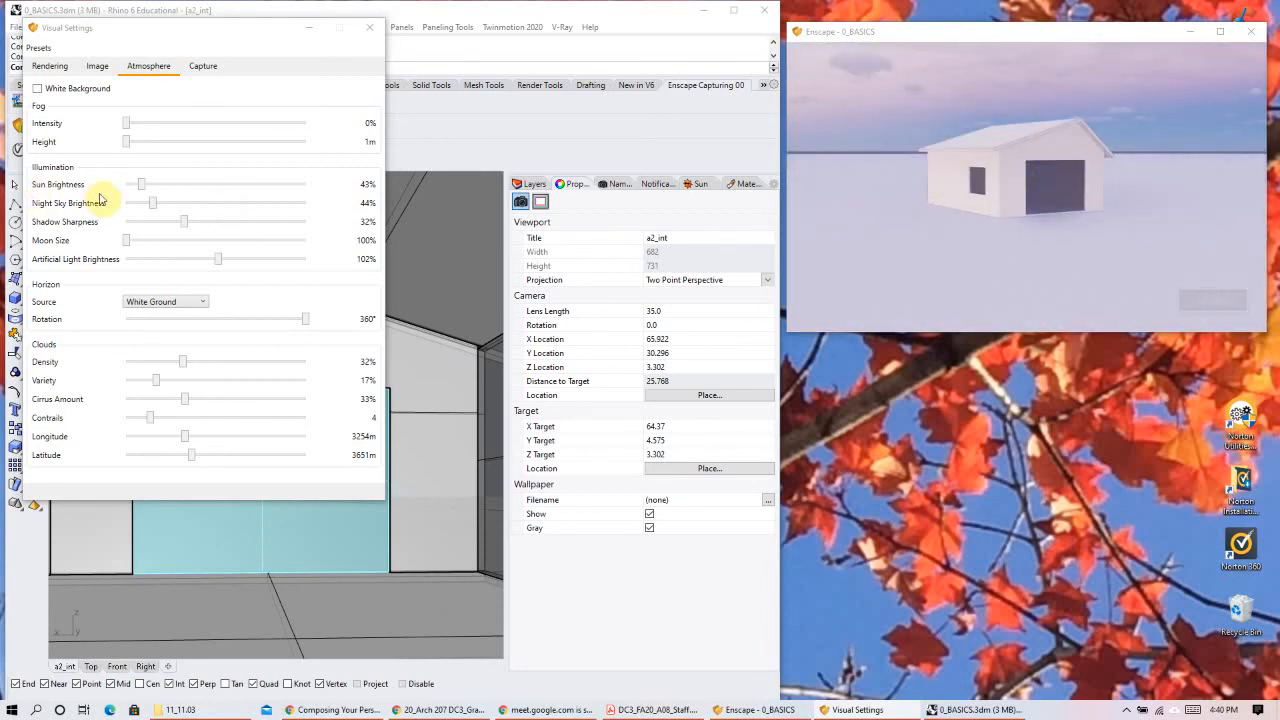
left_click_drag(153, 208, 188, 220)
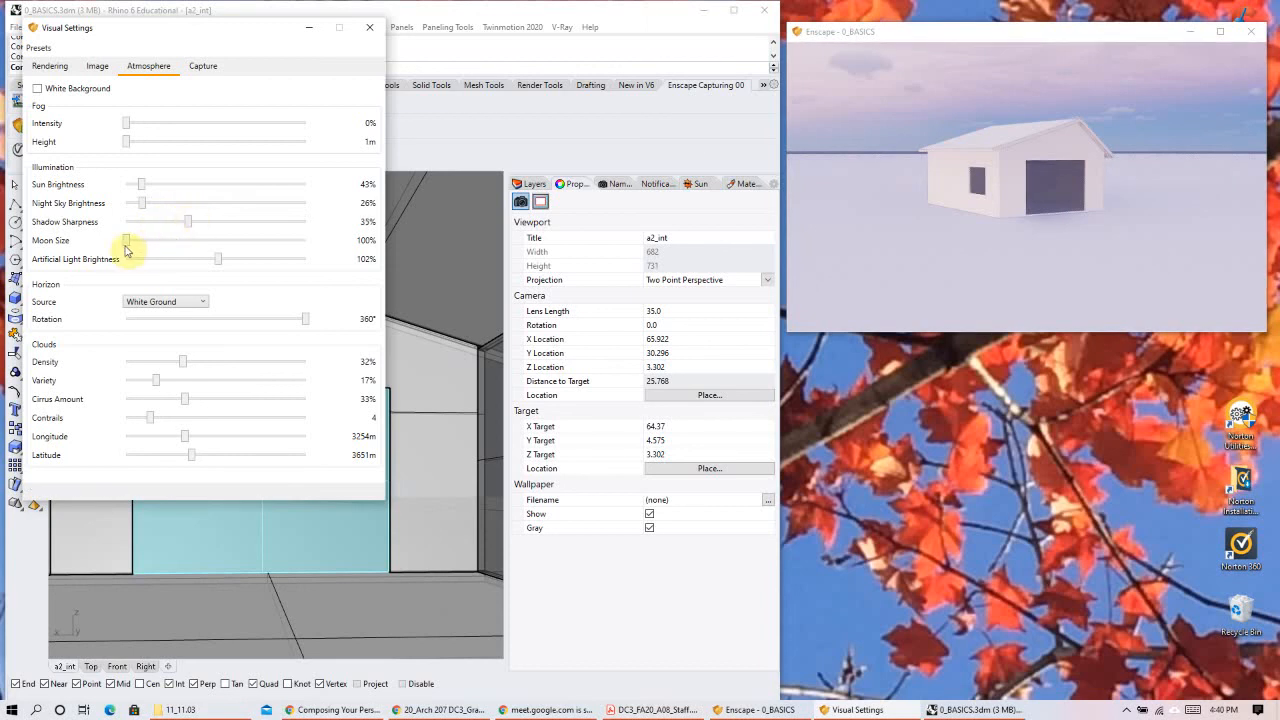
left_click(205, 240)
right_click_drag(1000, 200, 1180, 186)
left_click(470, 214)
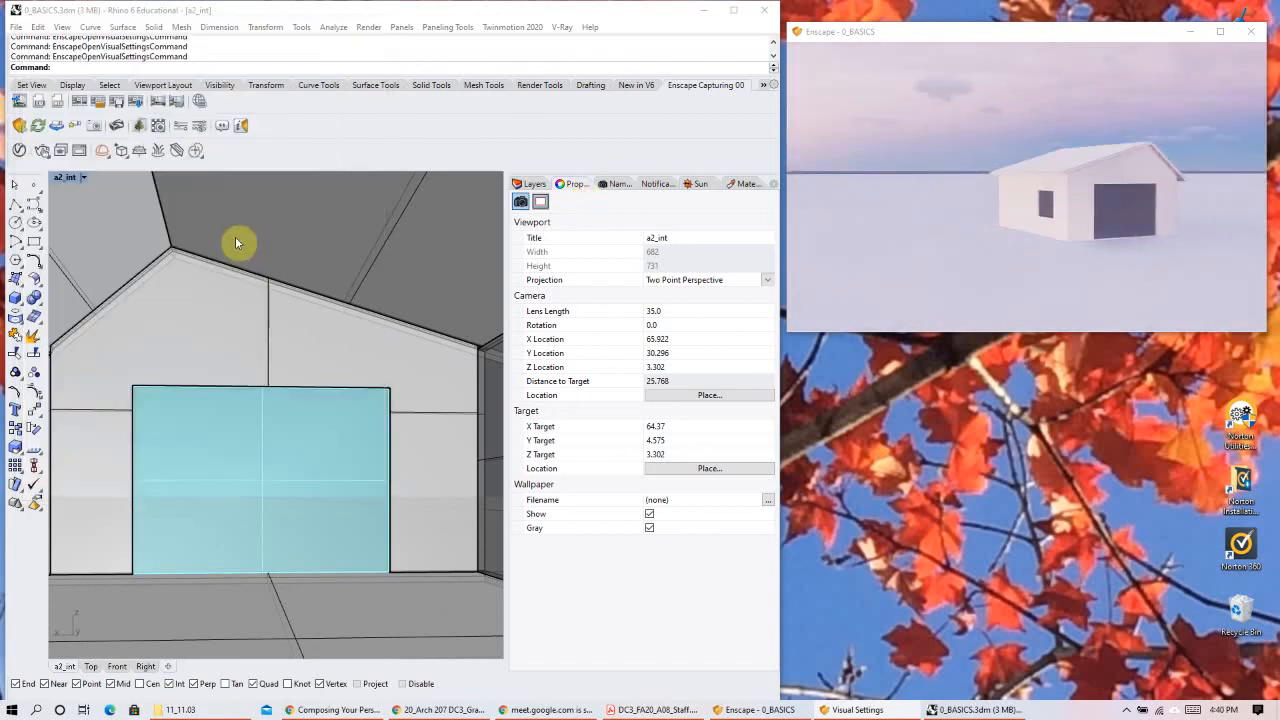
left_click(195, 130)
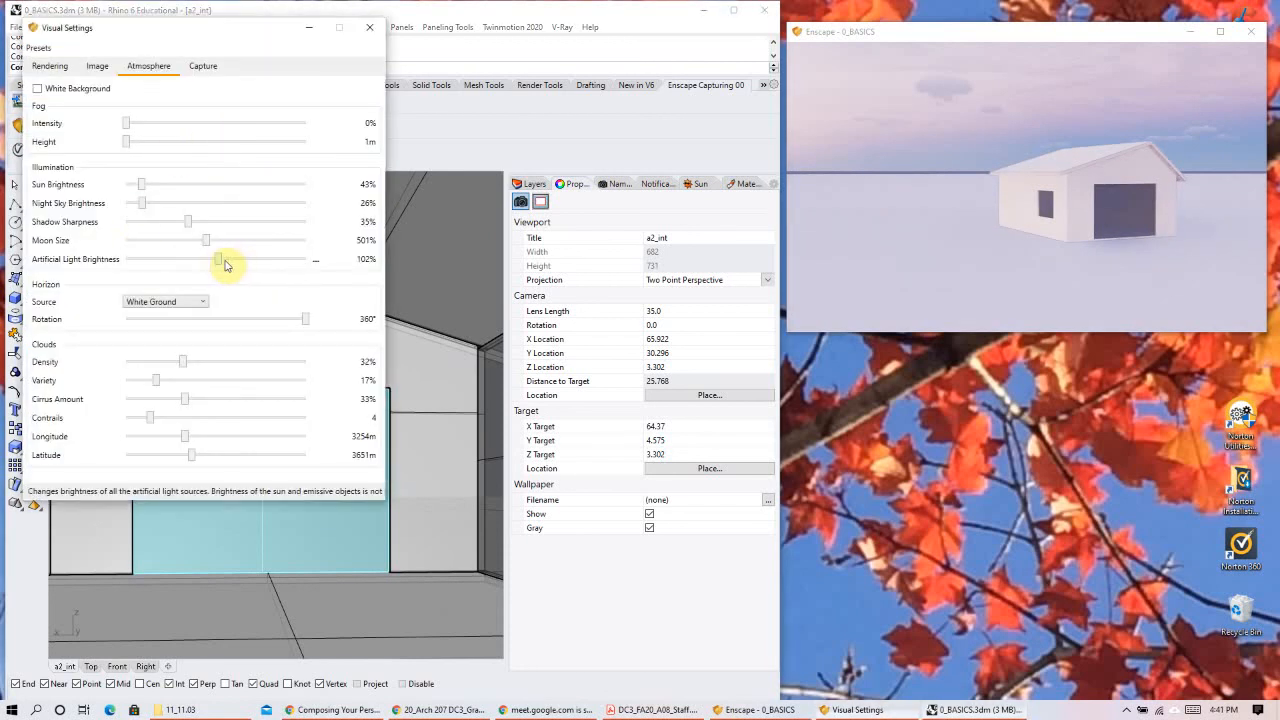
mouse_move(240, 263)
left_mouse_down()
mouse_move(260, 259)
mouse_move(216, 256)
left_mouse_up()
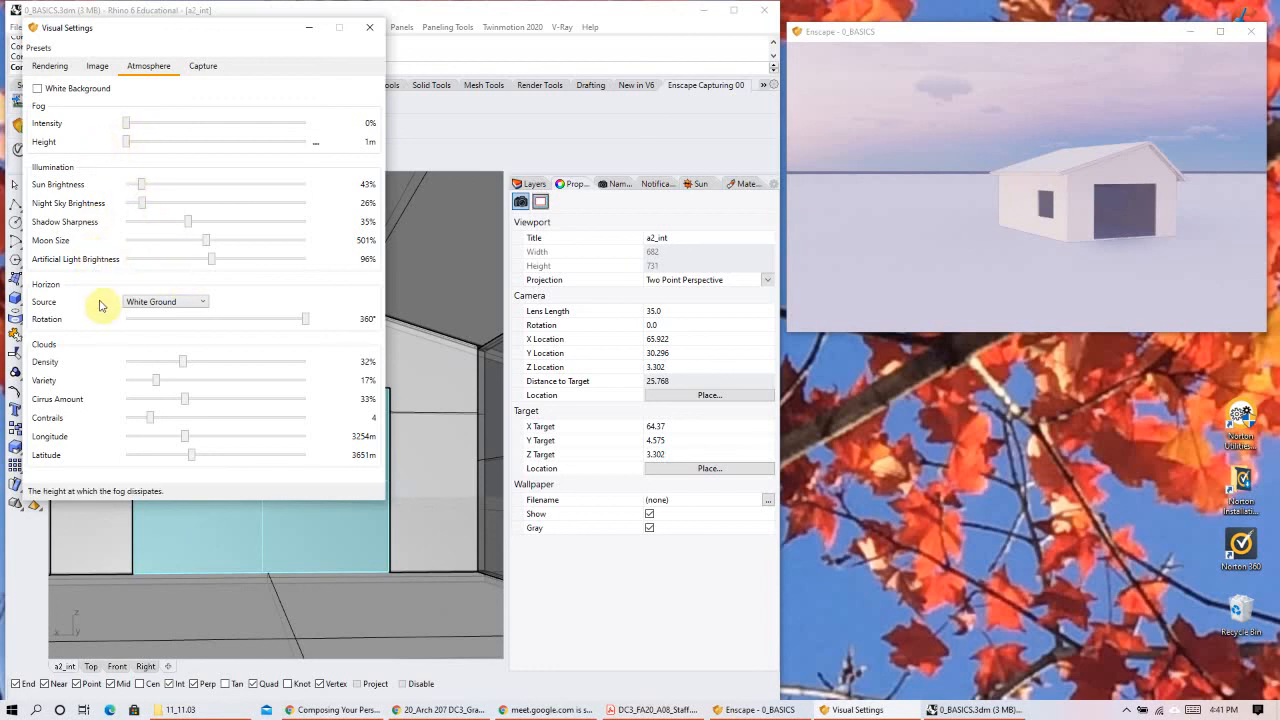
Step: Preview the white background, turn it off, and set cloud density 25%, cirrus amount 48%, longitude 3569m and latitude 1784m
left_click(38, 90)
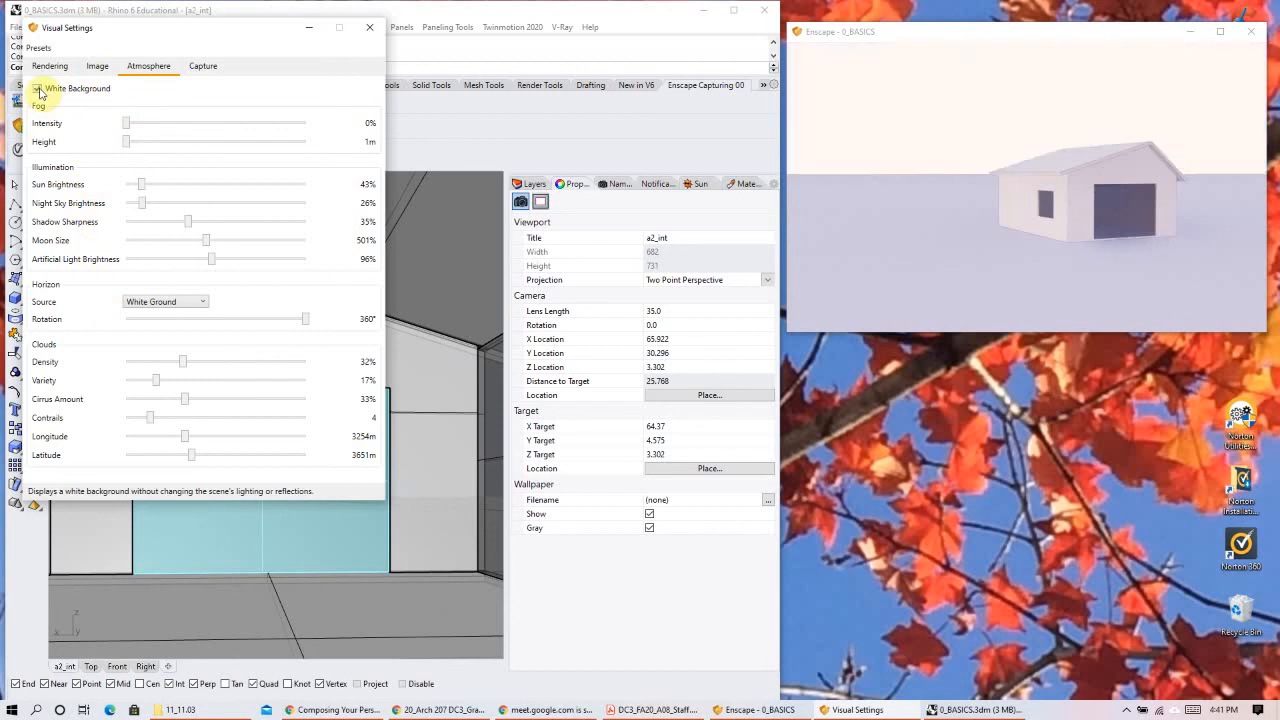
left_click(38, 90)
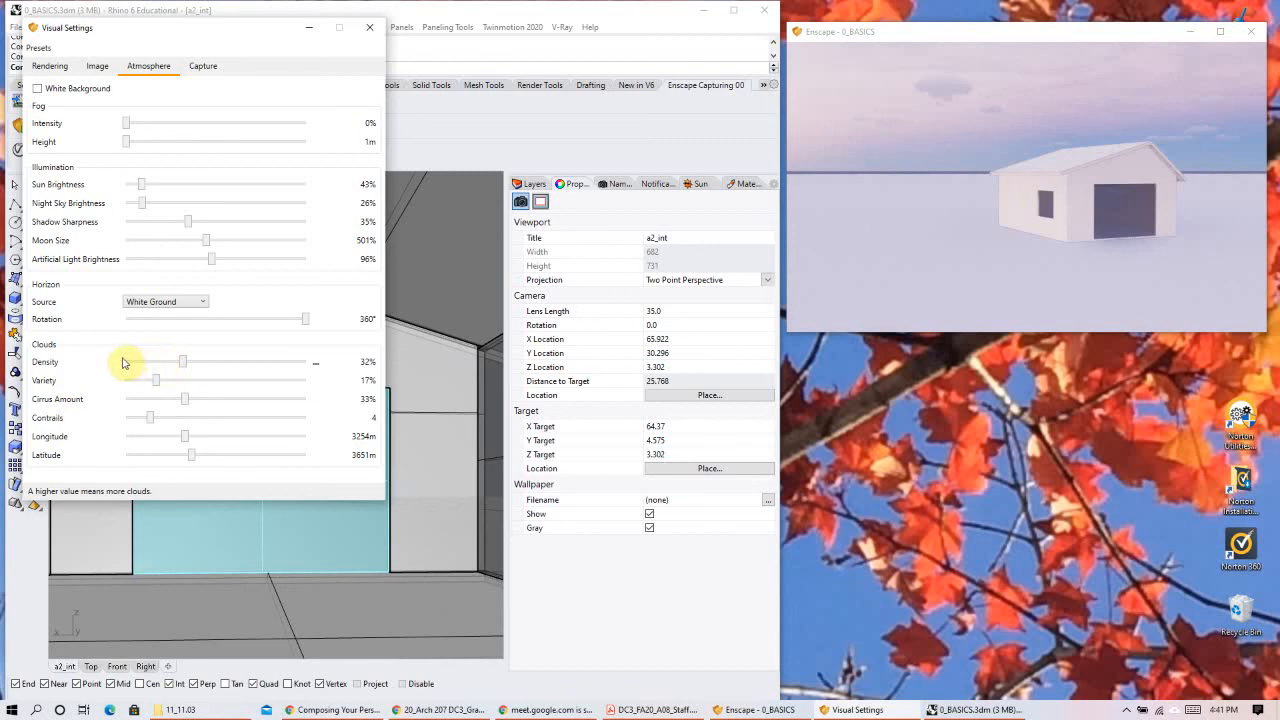
left_click_drag(183, 361, 240, 403)
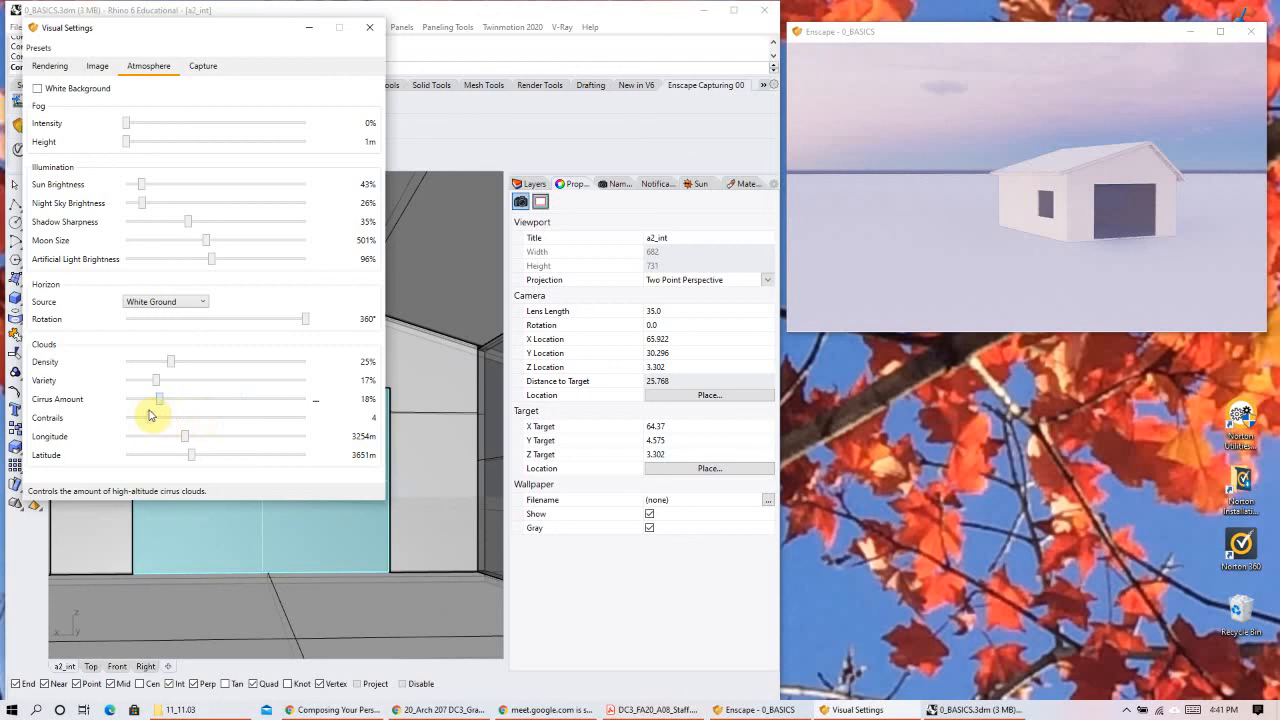
left_click_drag(133, 408, 211, 404)
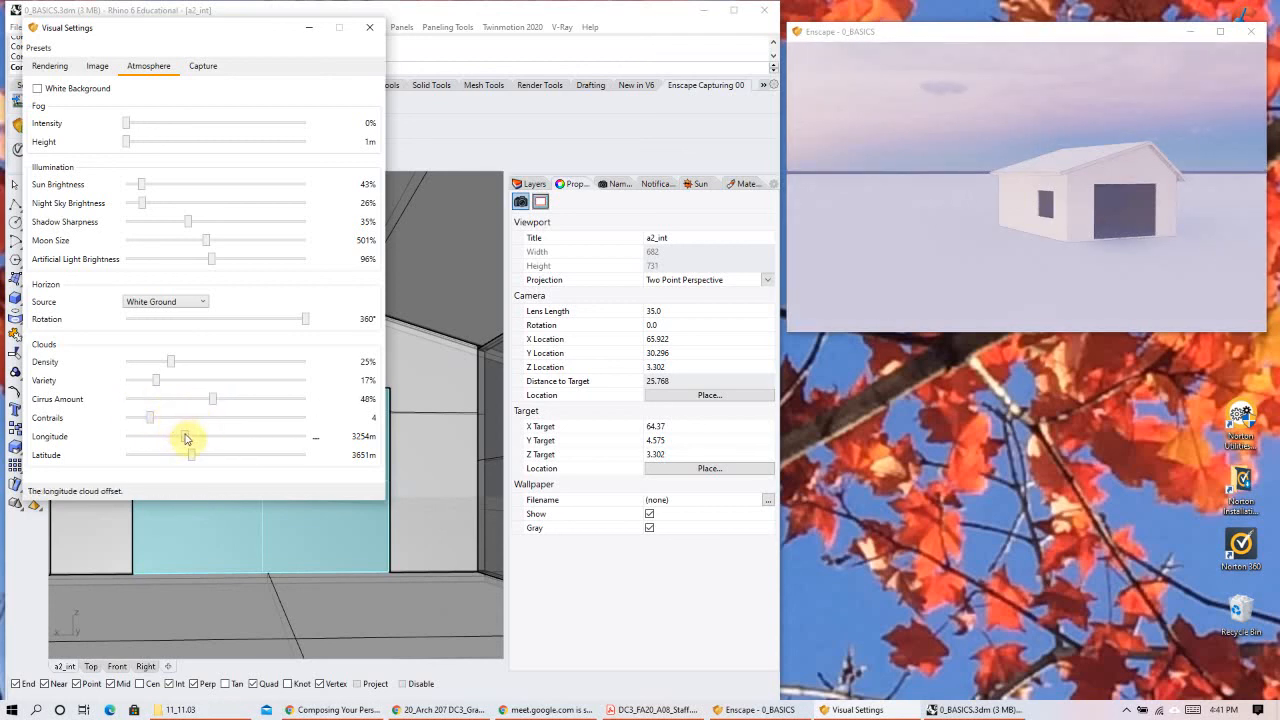
left_click_drag(185, 436, 241, 436)
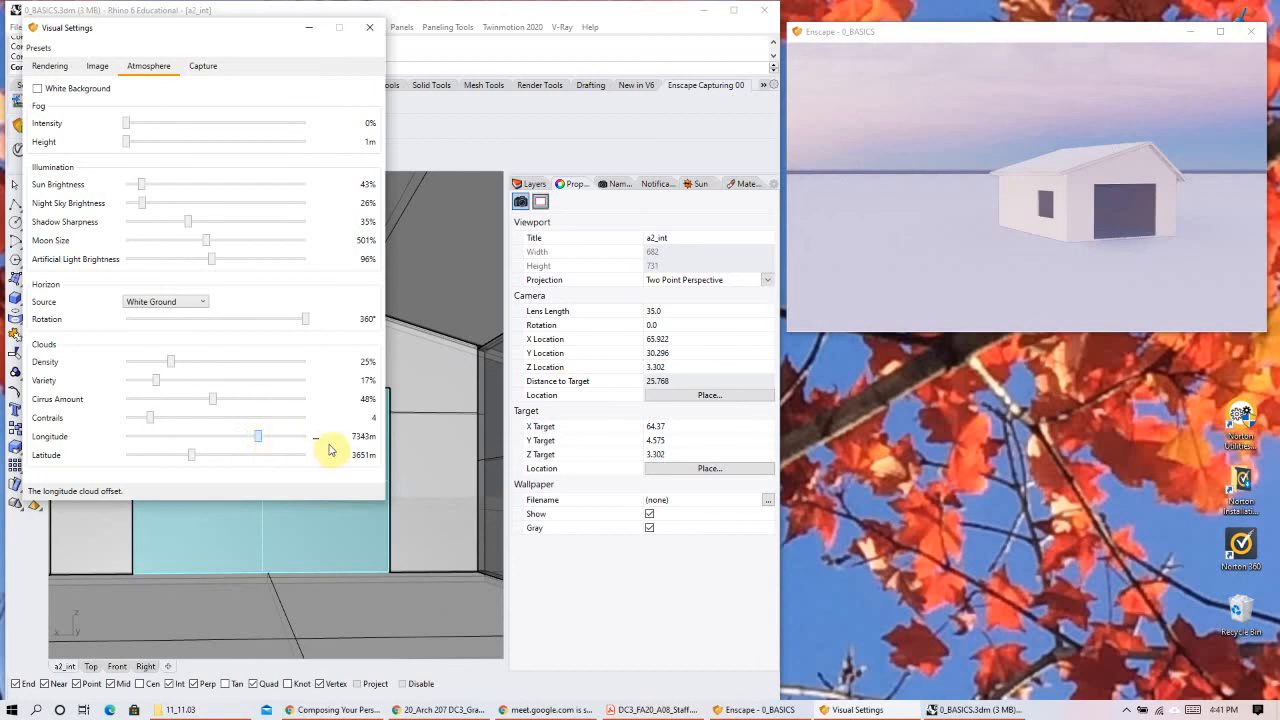
left_click_drag(194, 461, 166, 450)
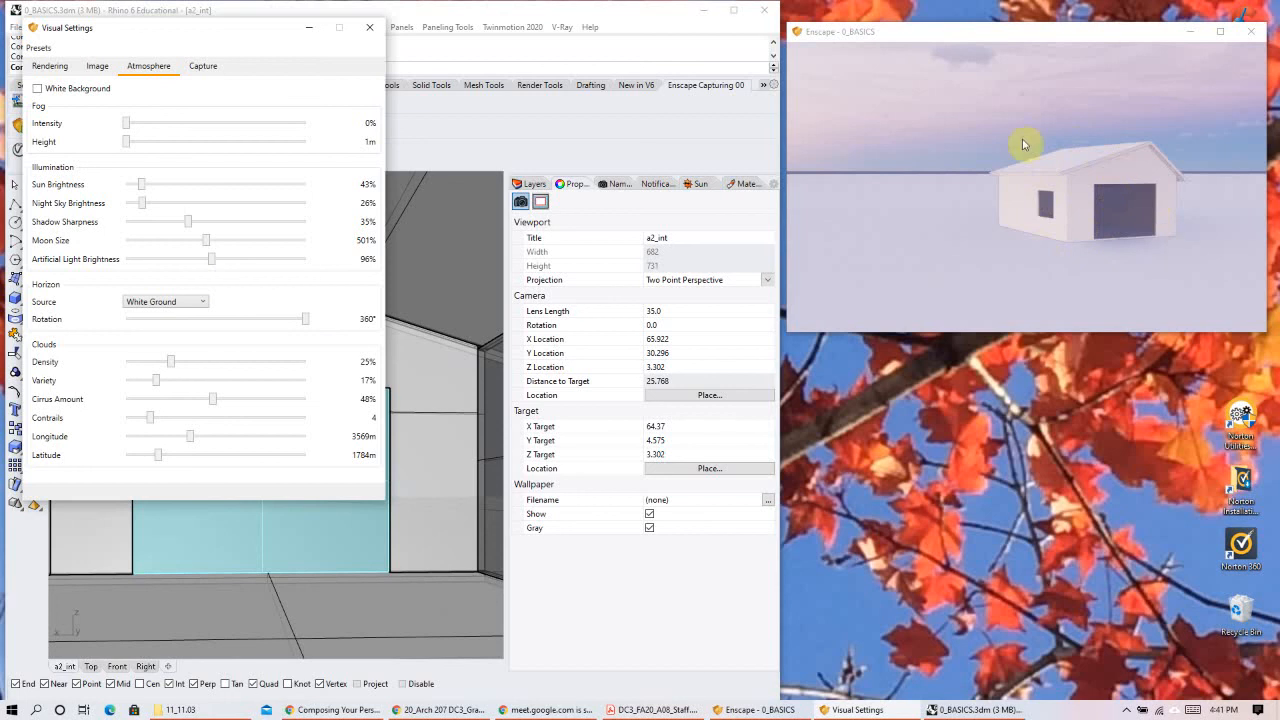
Step: Look through the capture resolutions, safe frame and image file formats, keeping Ultra HD, no safe frame and PNG
left_click(214, 67)
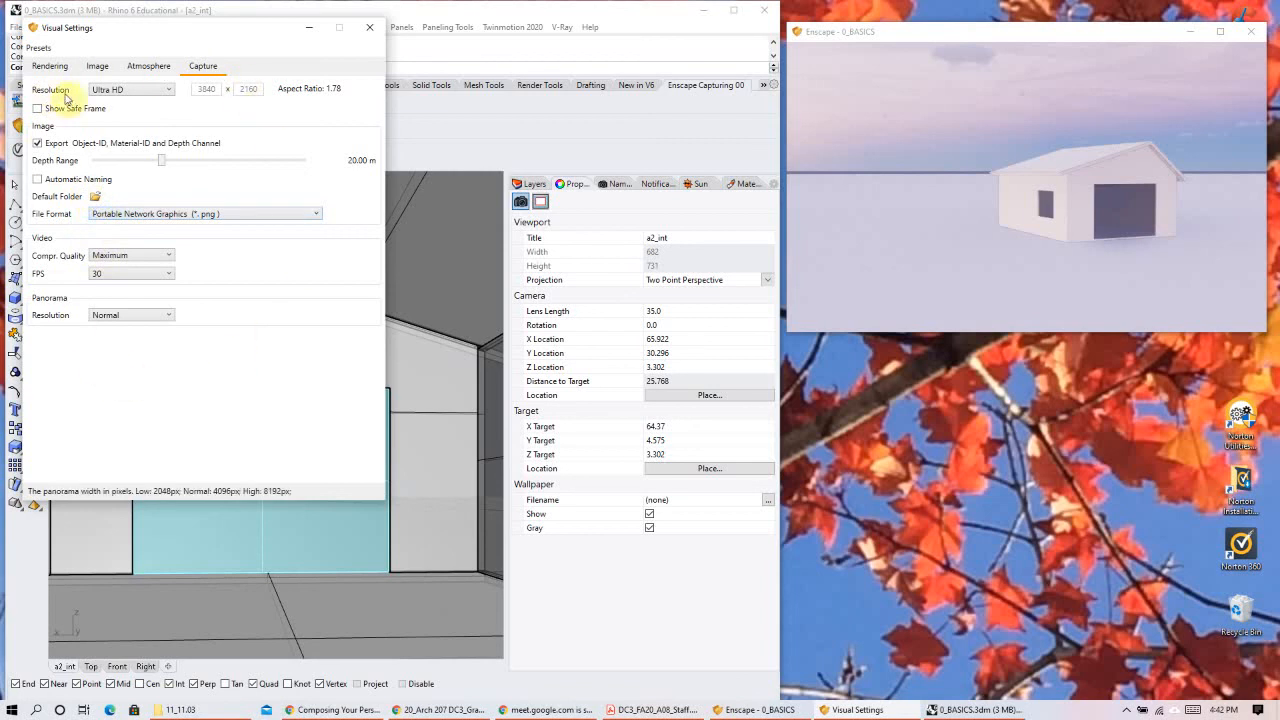
left_click(140, 92)
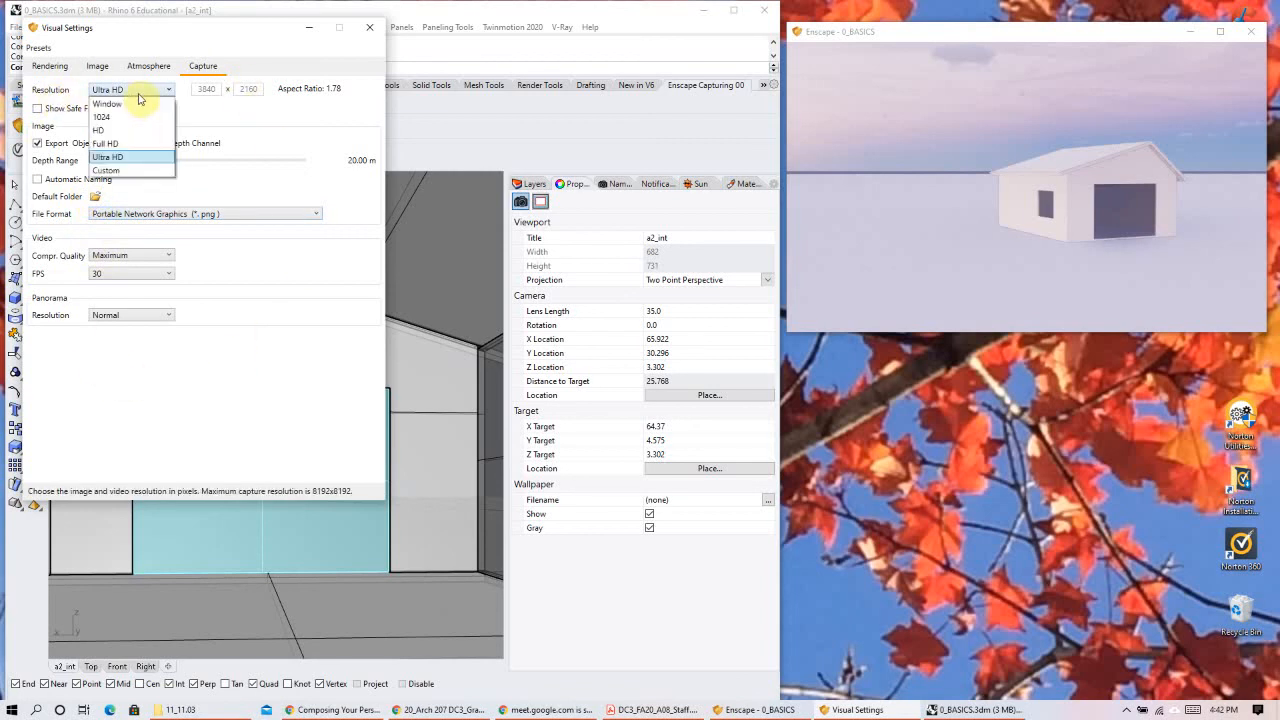
left_click(112, 158)
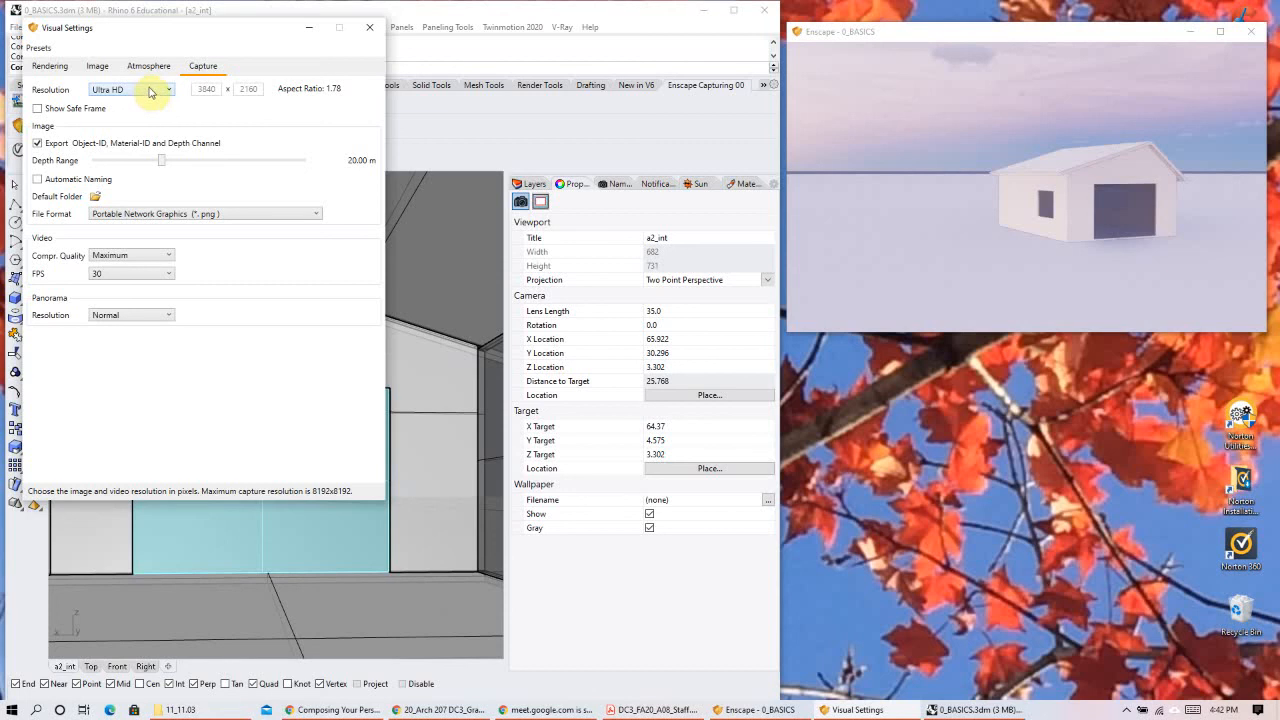
left_click(149, 91)
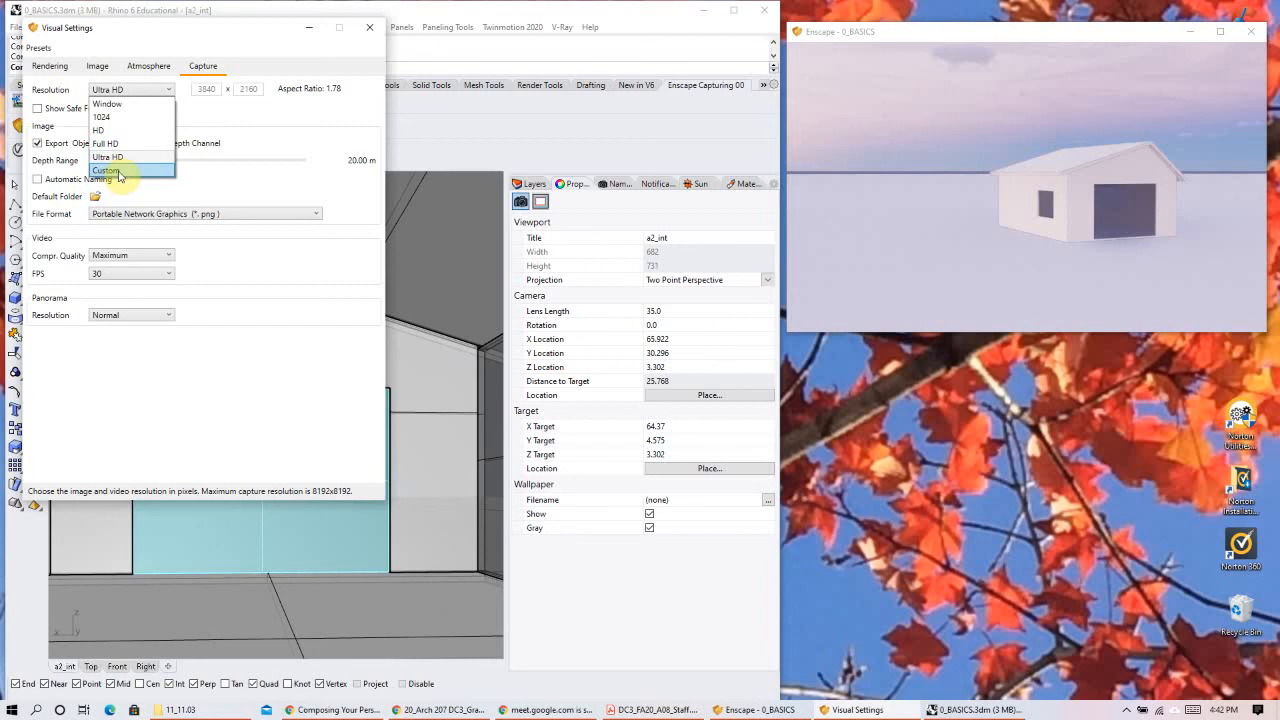
left_click(247, 119)
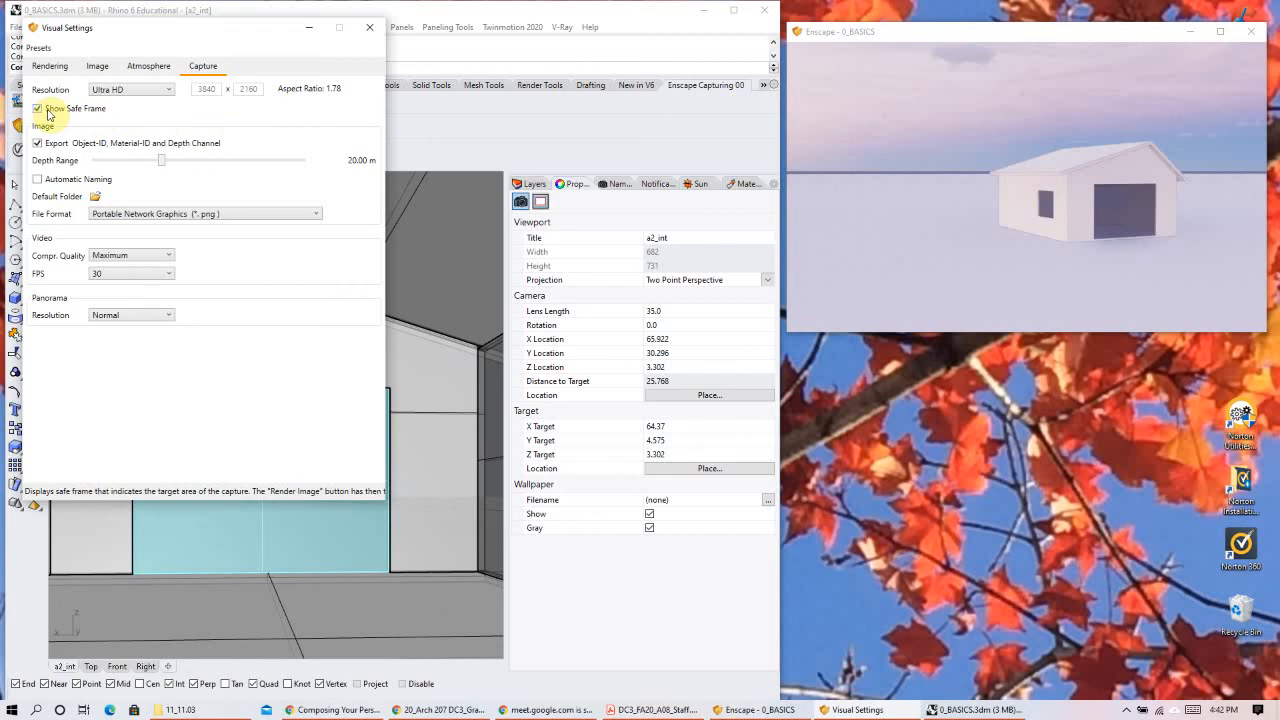
left_click(48, 112)
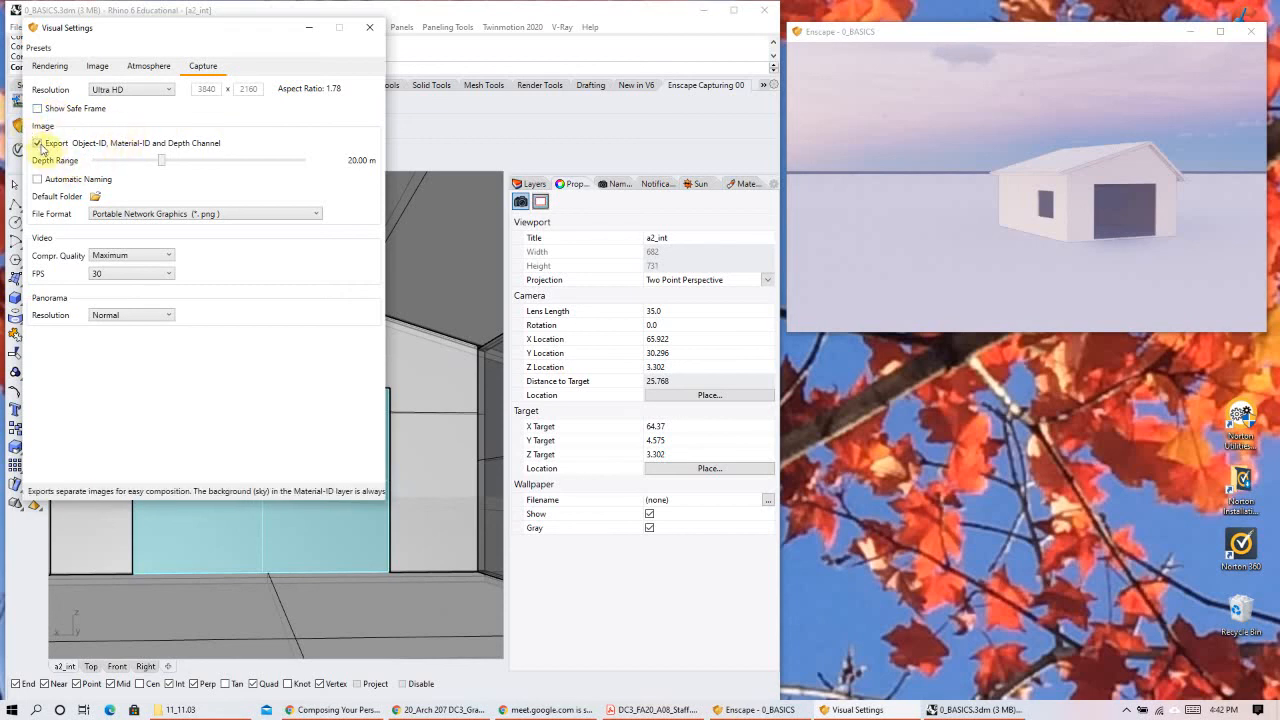
left_click(108, 216)
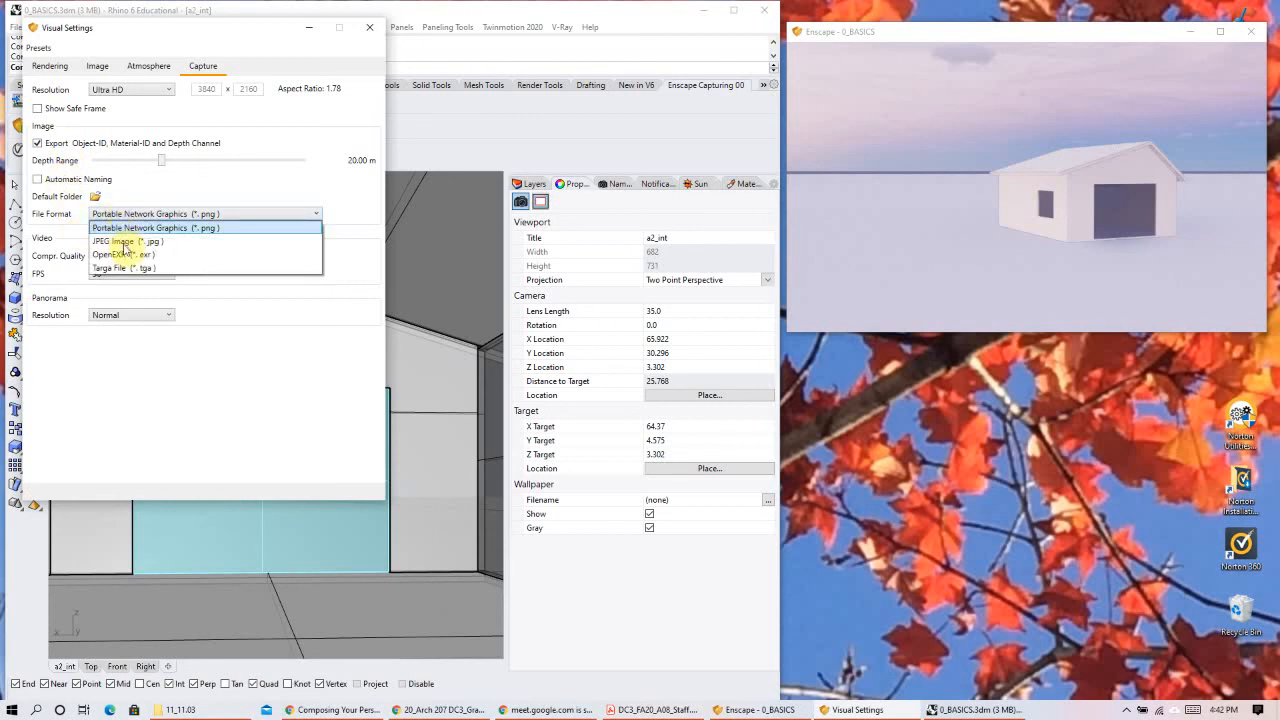
left_click(161, 196)
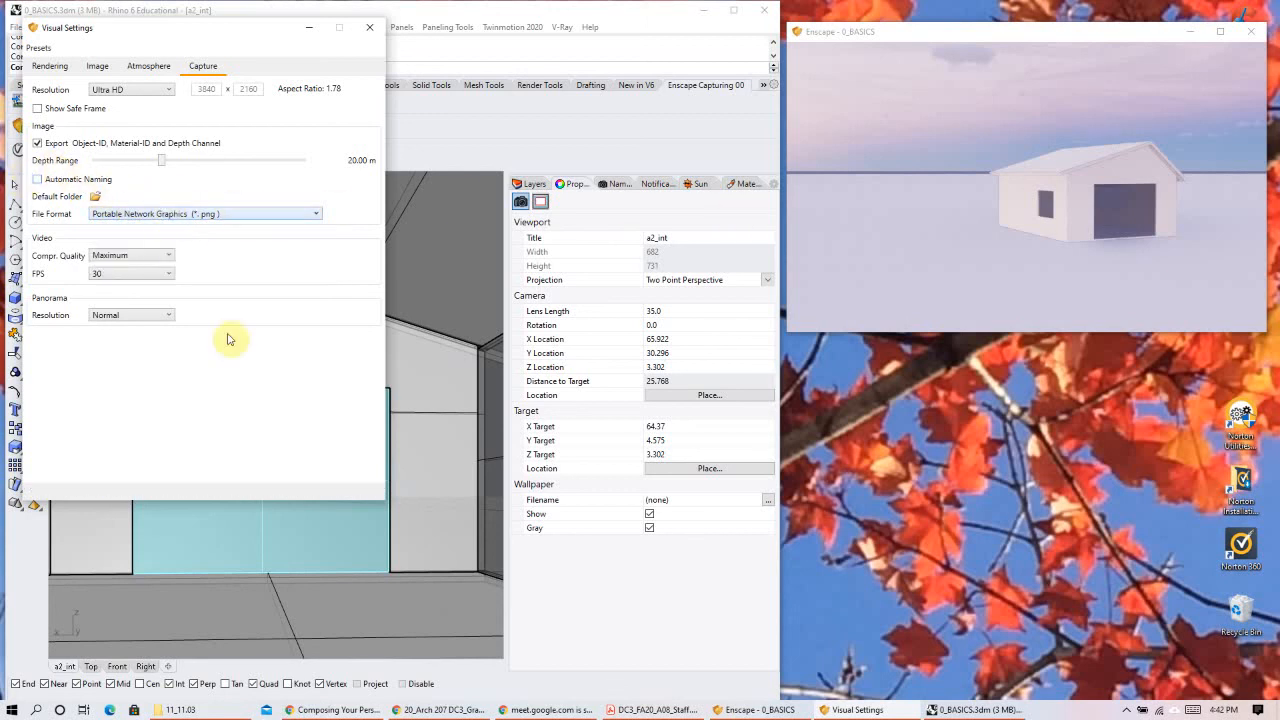
Step: View the Test 1 render in the 11_11.03 Outputs folder, and look over the capture file formats again
left_click(182, 710)
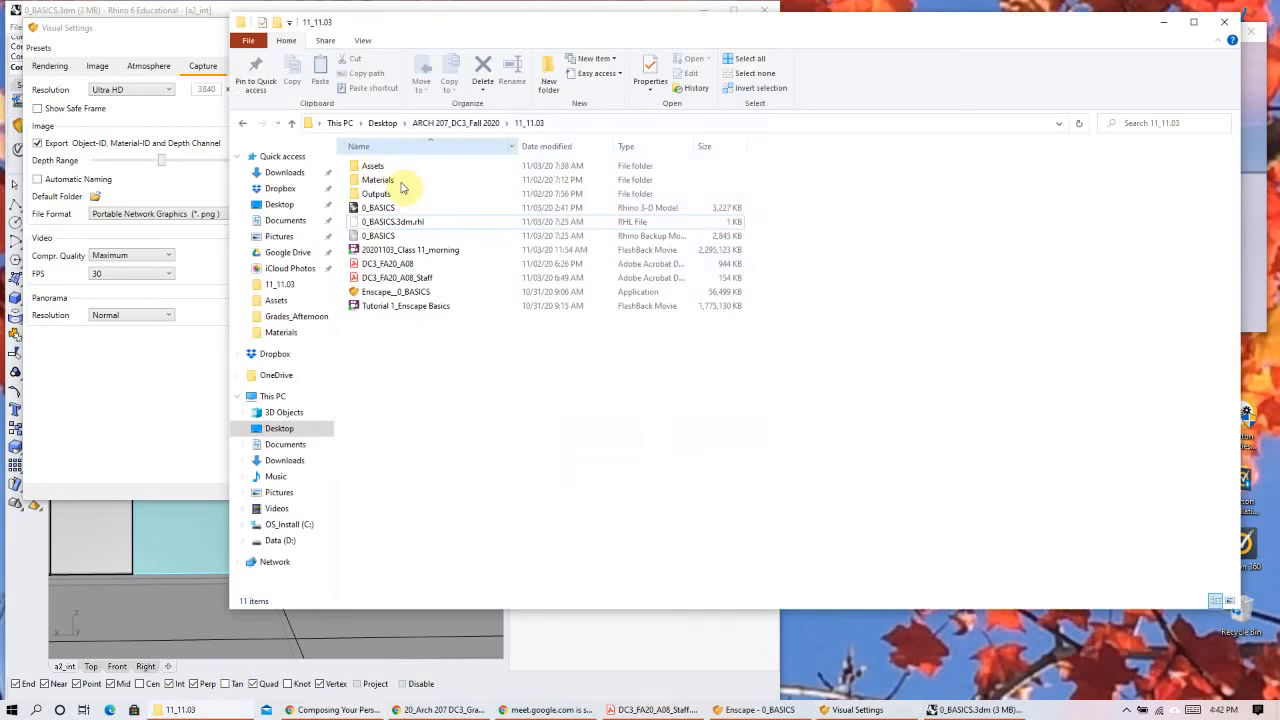
double_click(413, 197)
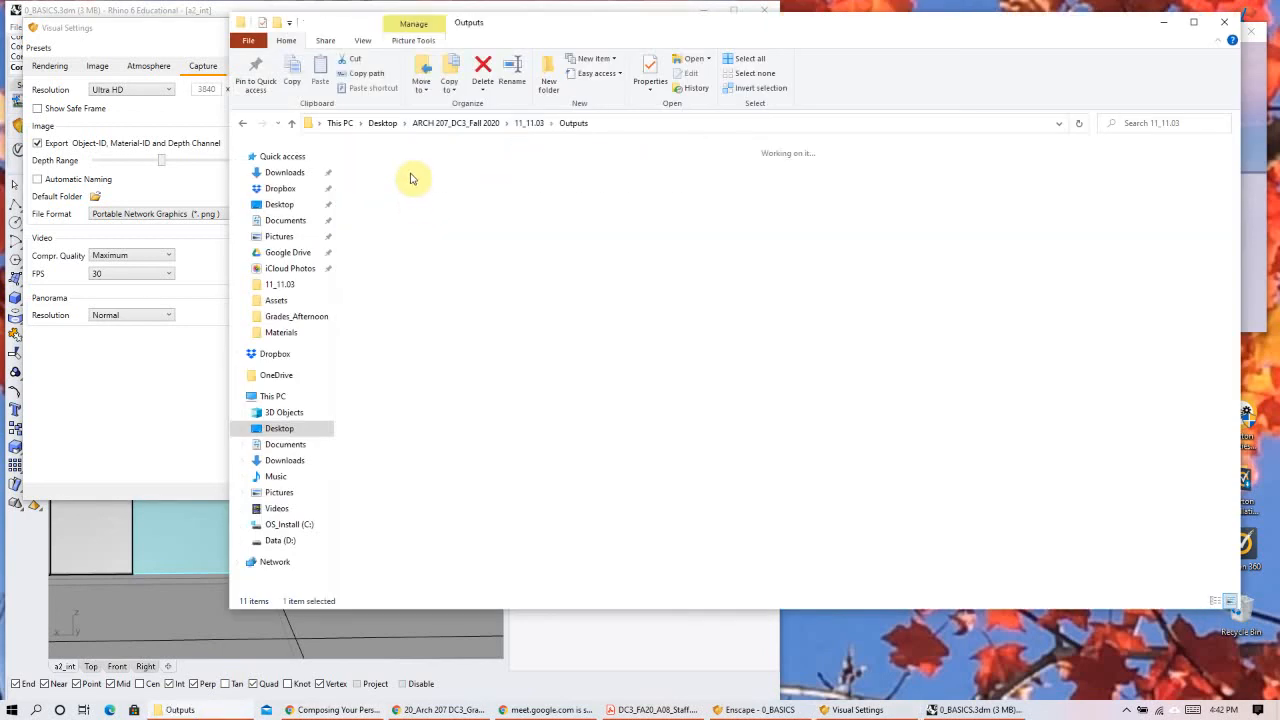
double_click(399, 170)
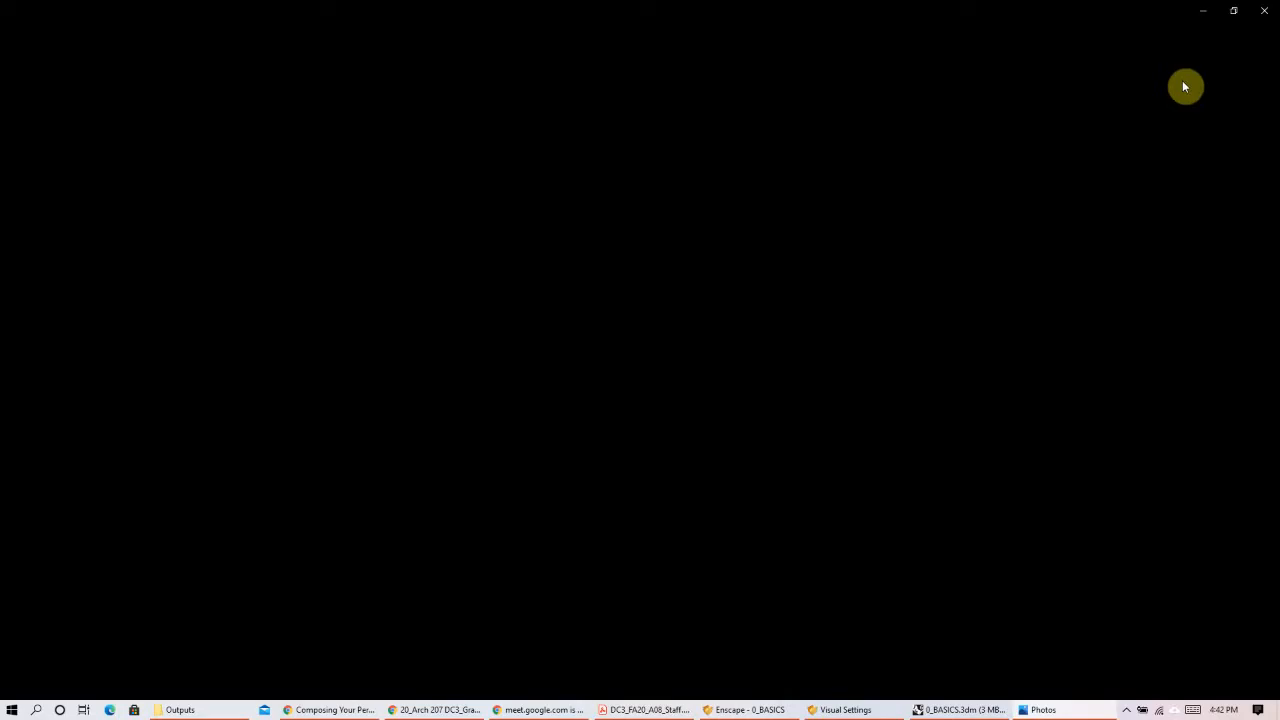
left_click(1265, 10)
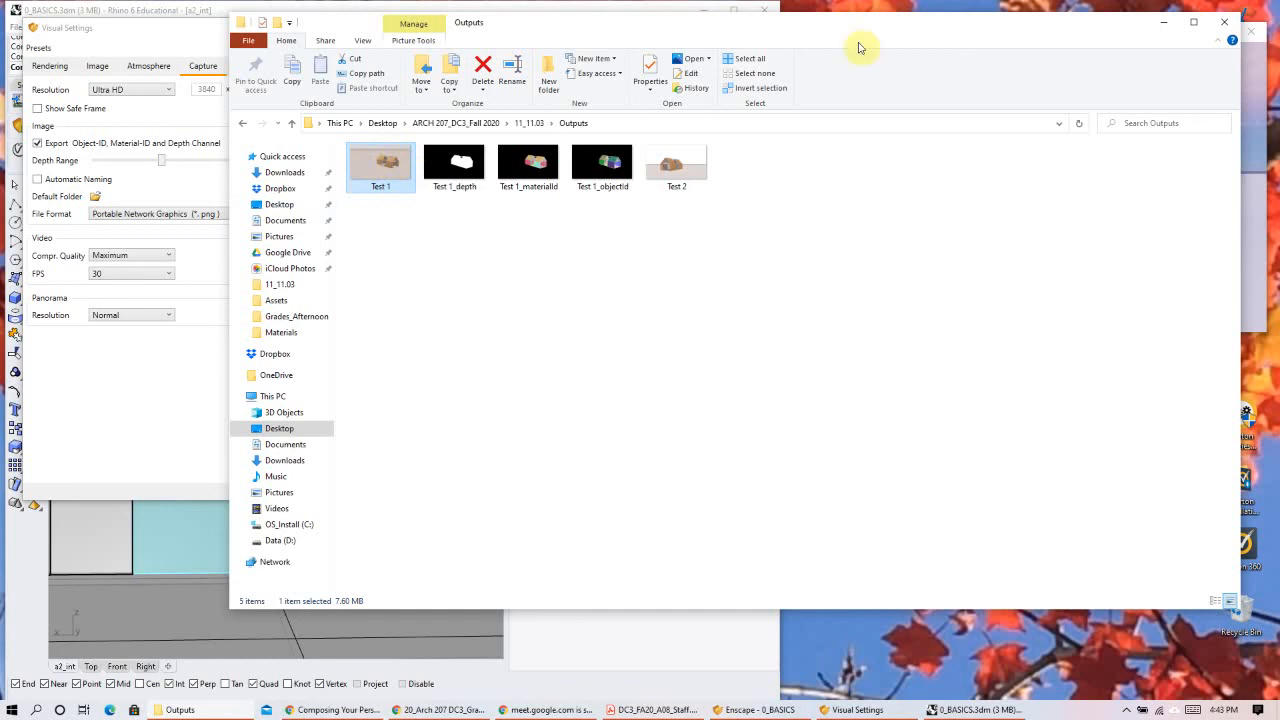
left_click(1166, 22)
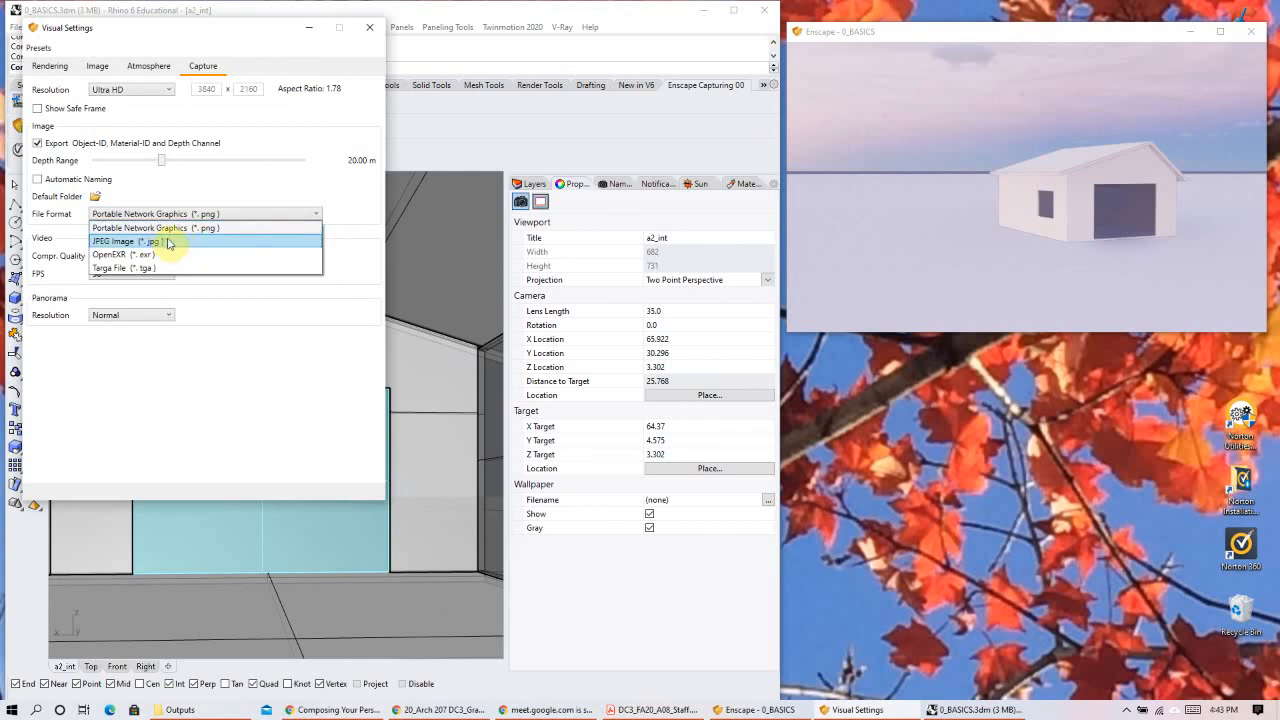
left_click(196, 182)
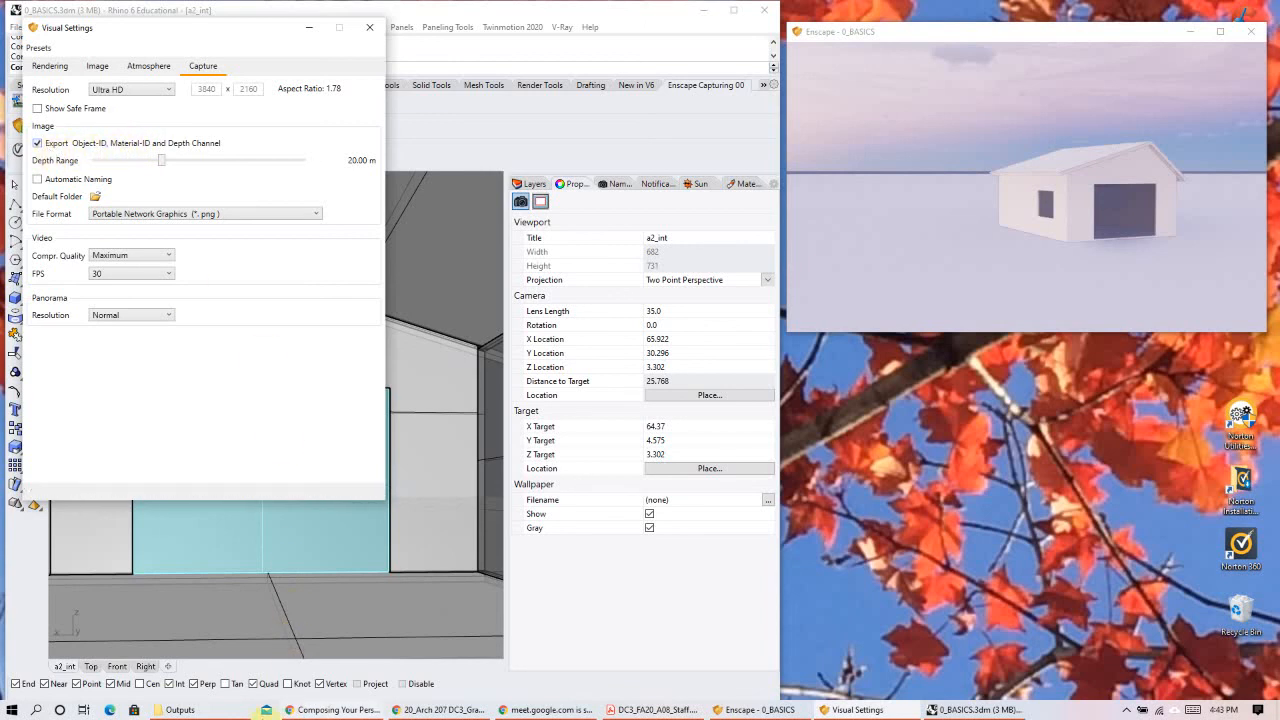
Step: Return to the Outputs folder and change its layout to examine Test 1's exported depth, material ID and object ID images
left_click(181, 710)
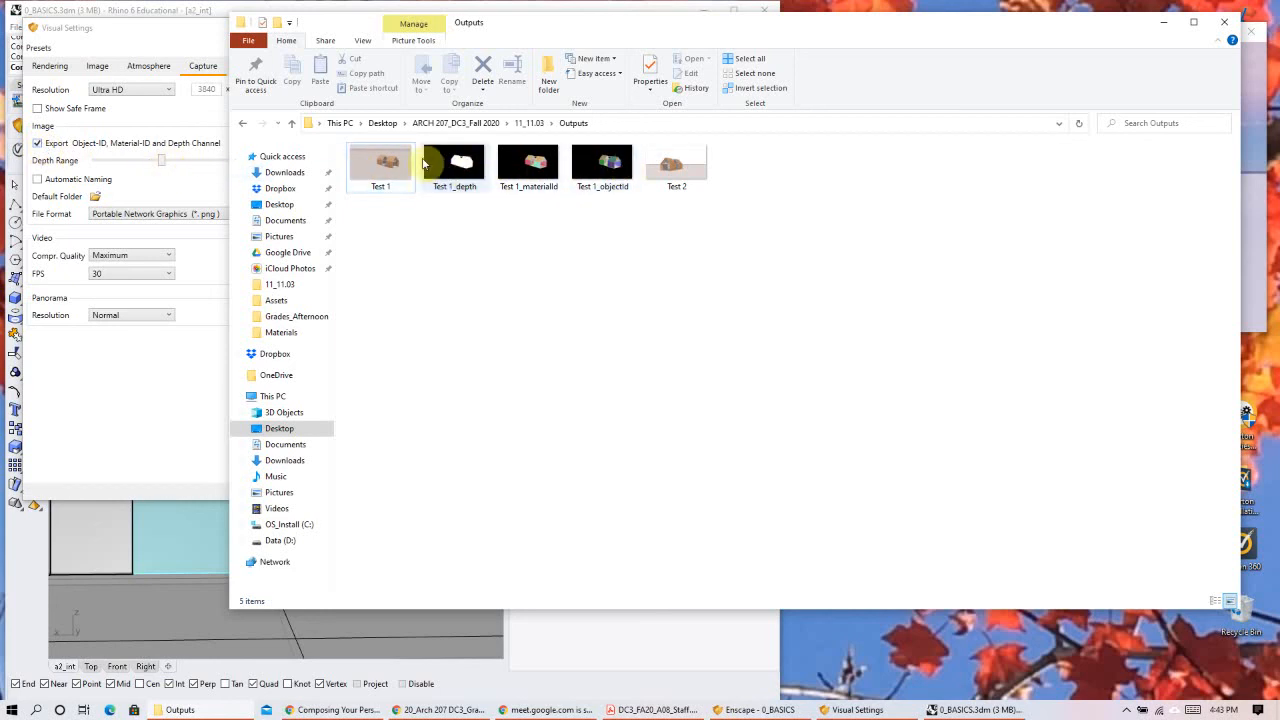
left_click(366, 40)
left_click(385, 60)
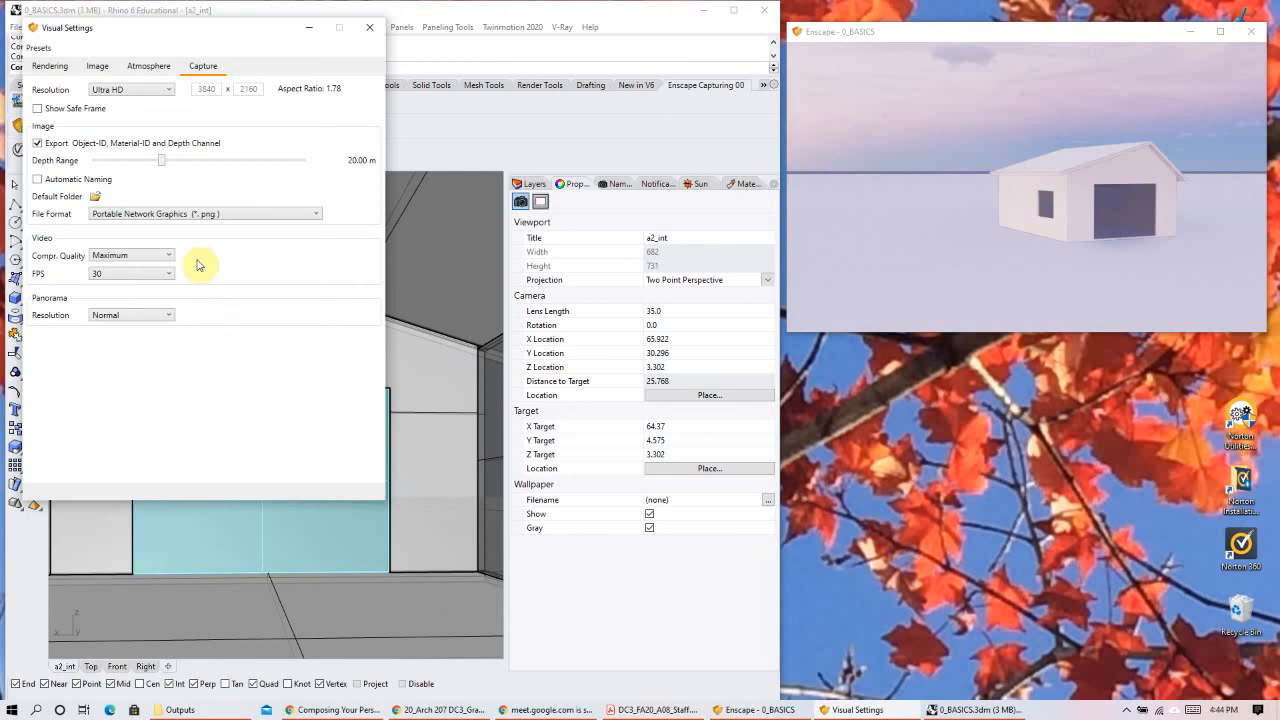
Step: Close the Enscape live render and minimize the Visual Settings window
left_click(1247, 31)
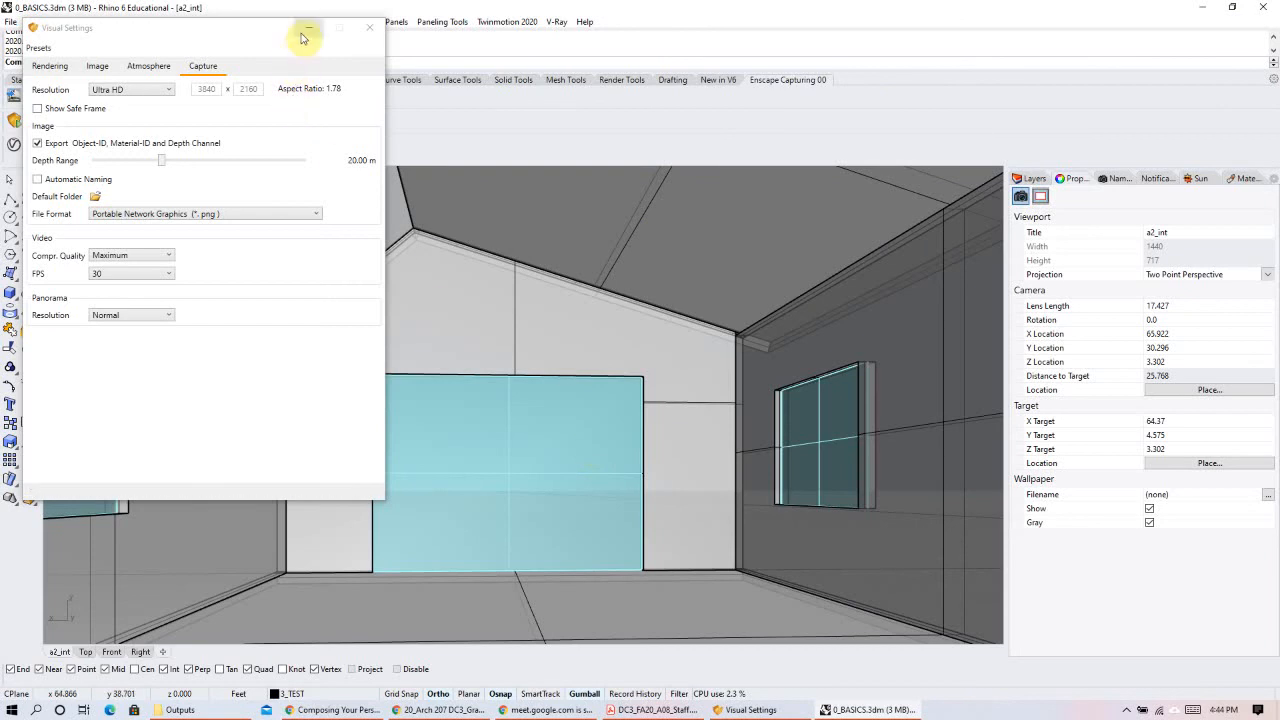
left_click(304, 33)
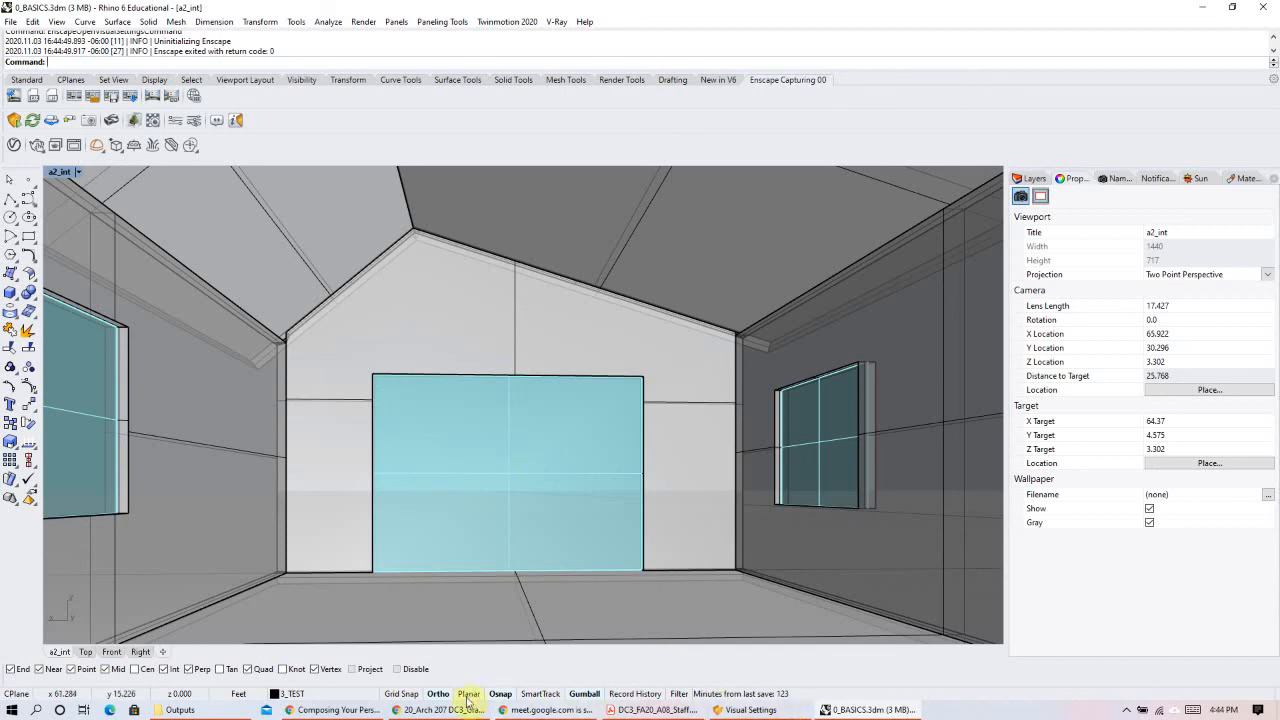
Step: Switch to Chrome to check the class chat in Google Meet, and review the Assignment 08 PDF in Acrobat Reader
left_click(335, 710)
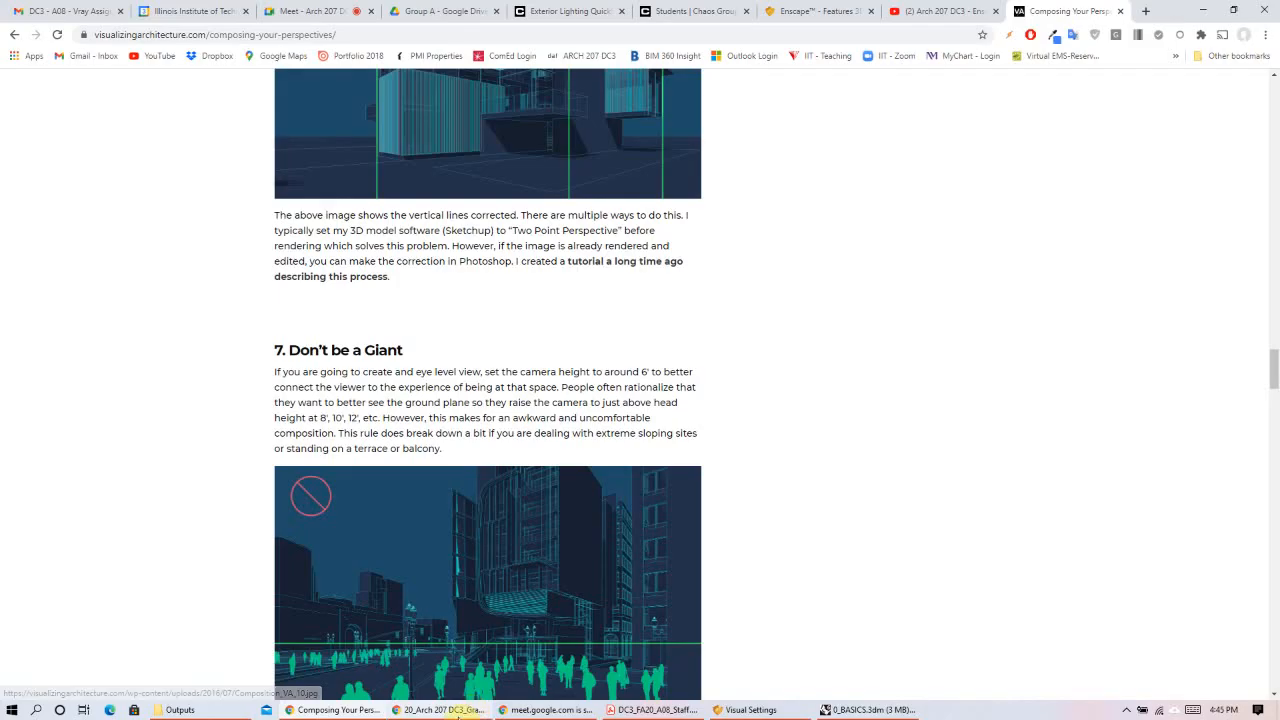
left_click(318, 11)
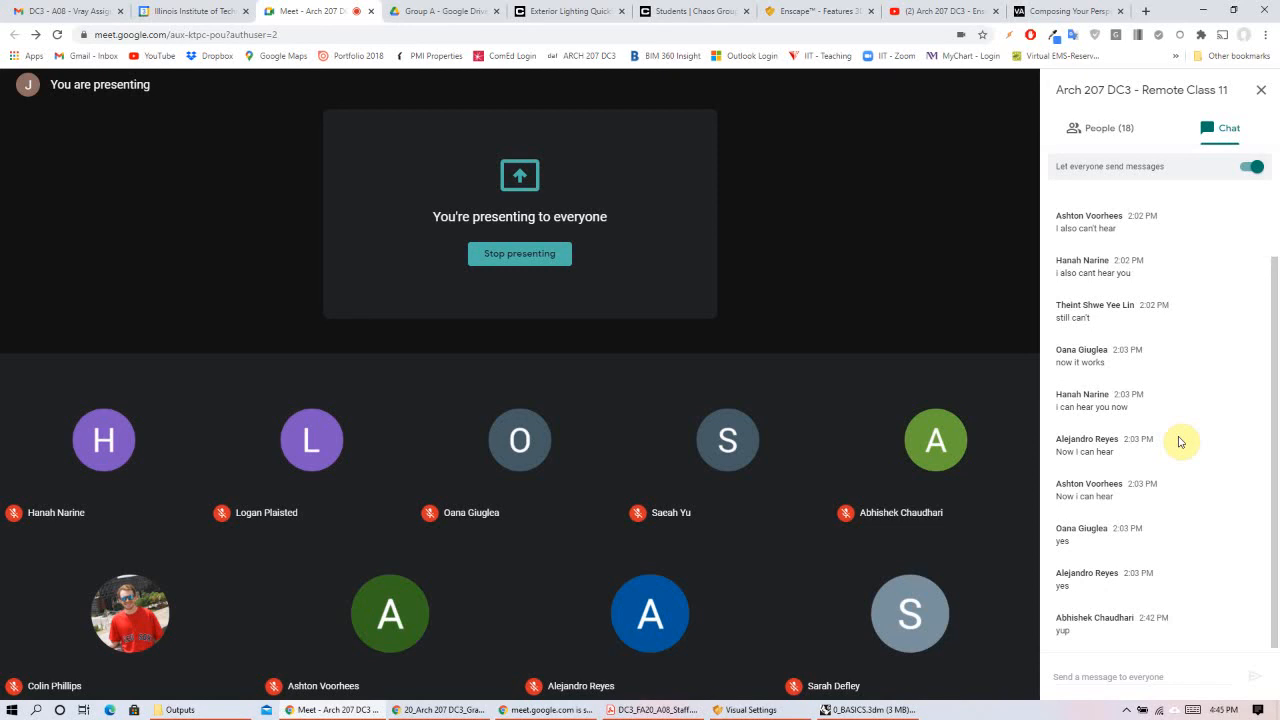
left_click(657, 710)
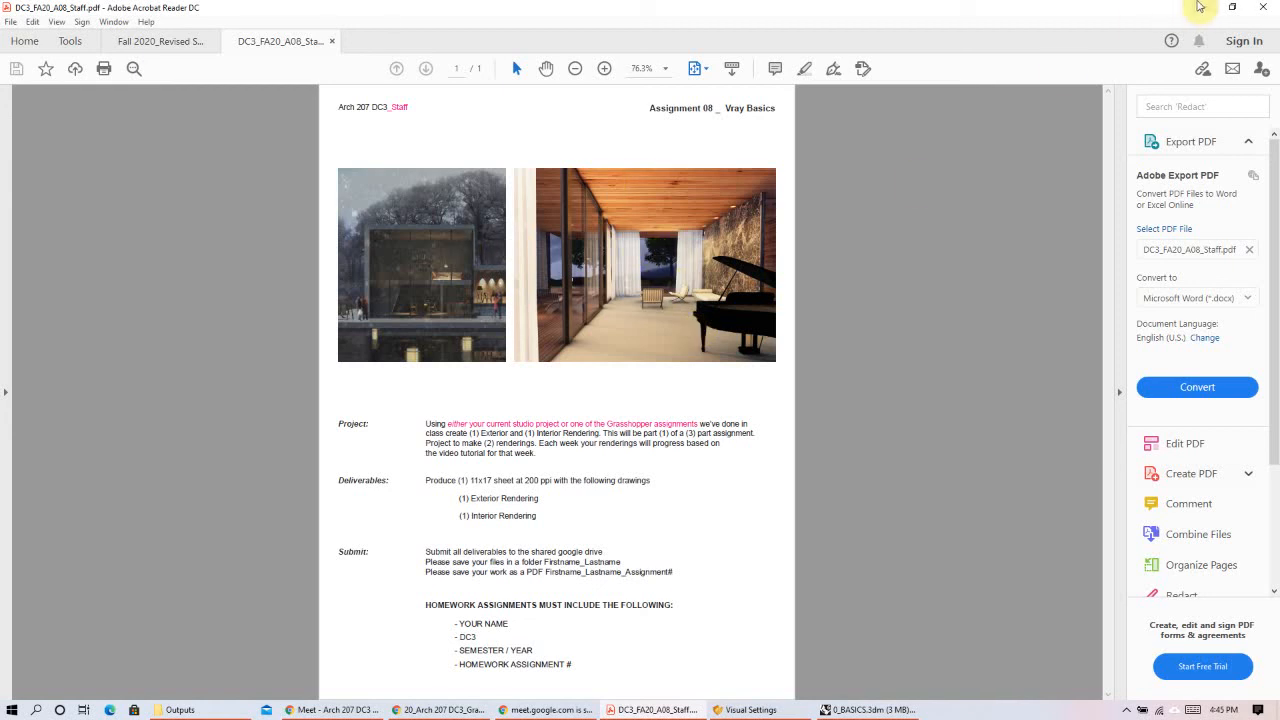
left_click(1203, 7)
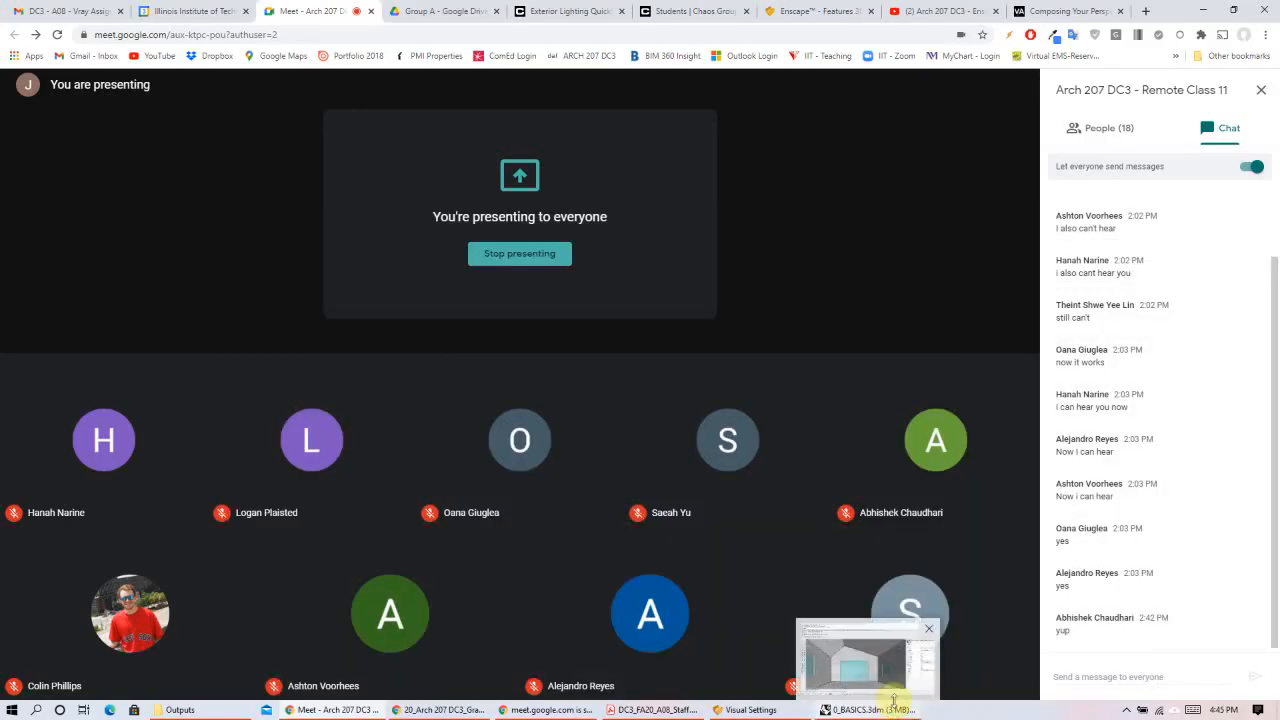